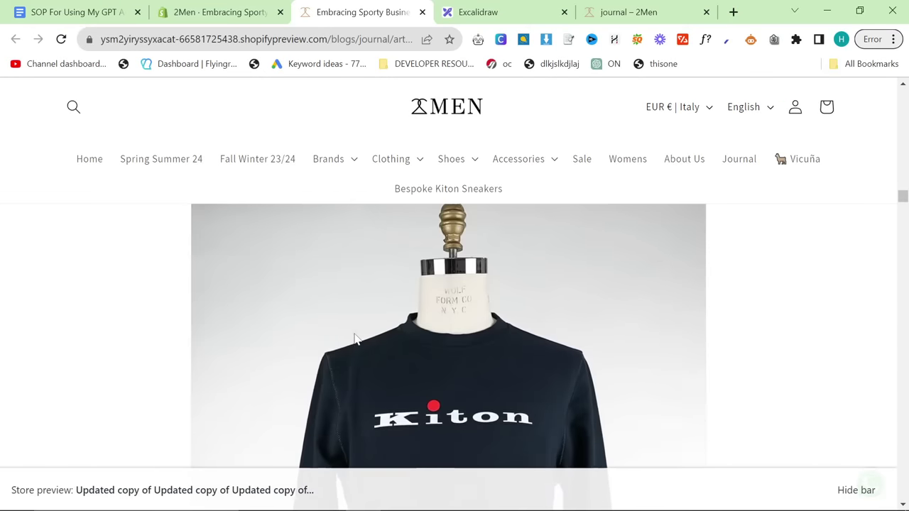
# Inspect the previewed blog article in the browser's device emulation, set the device to Pixel 7 and check the mobile layout.
pyautogui.scroll(-3, 359, 331)
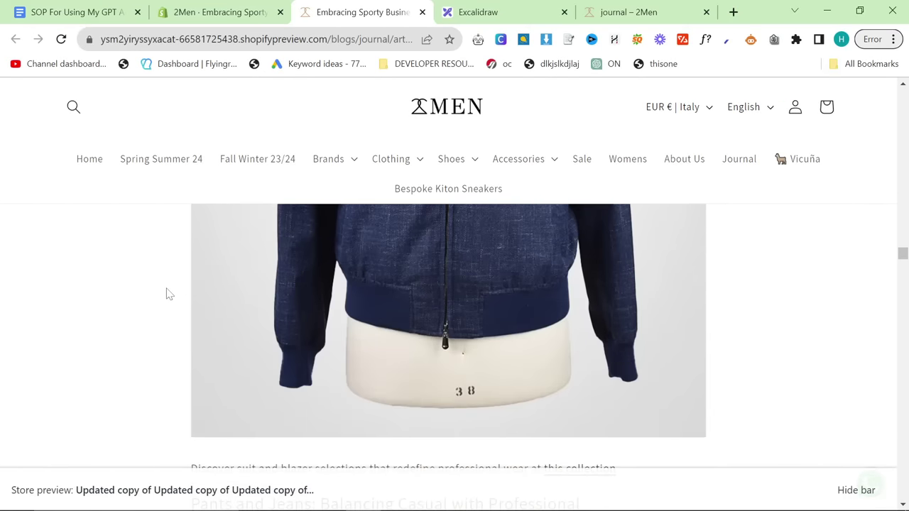
pyautogui.rightClick(166, 292)
pyautogui.click(205, 282)
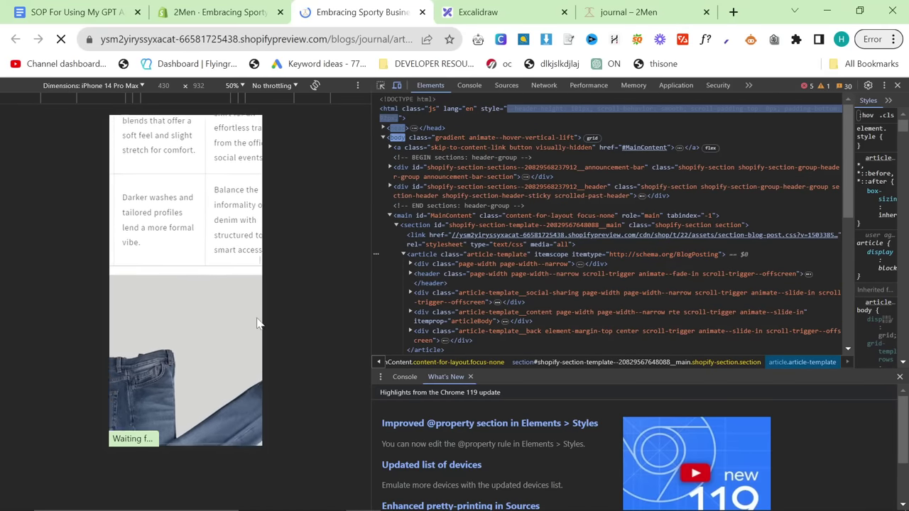
pyautogui.click(128, 92)
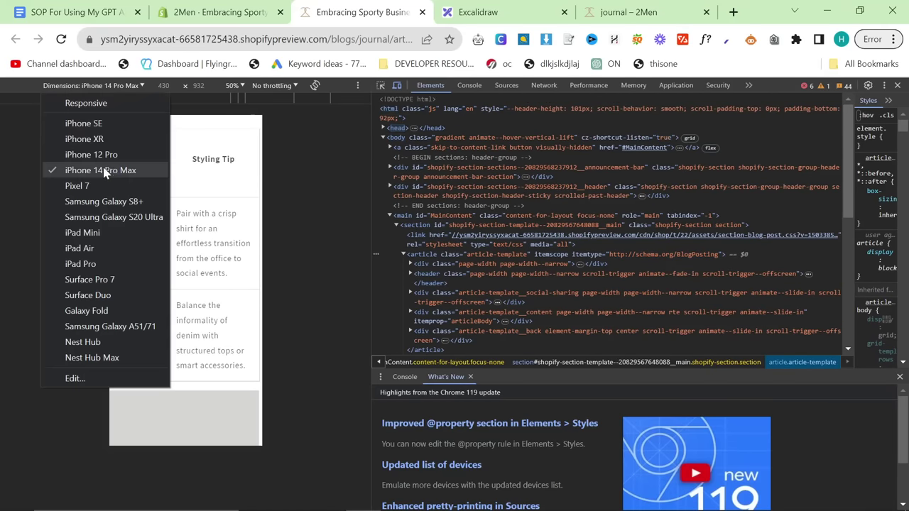
pyautogui.click(119, 186)
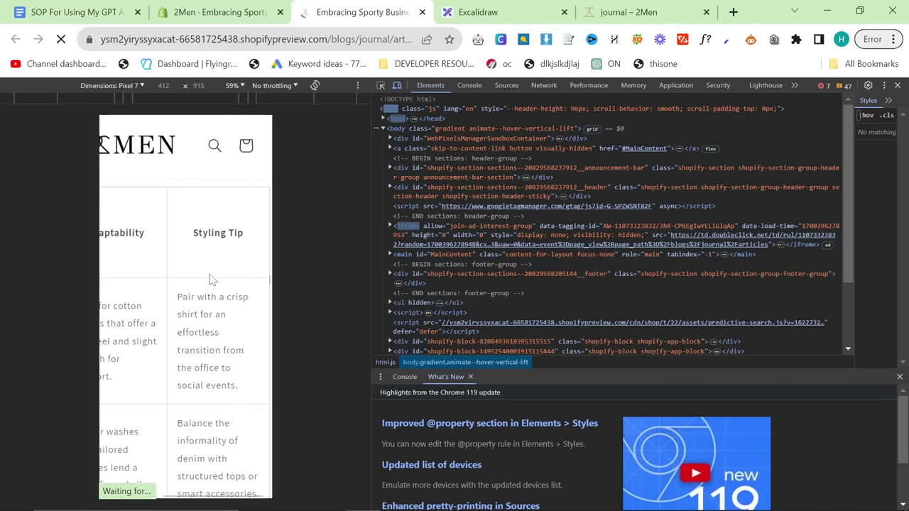
pyautogui.scroll(20, 178, 477)
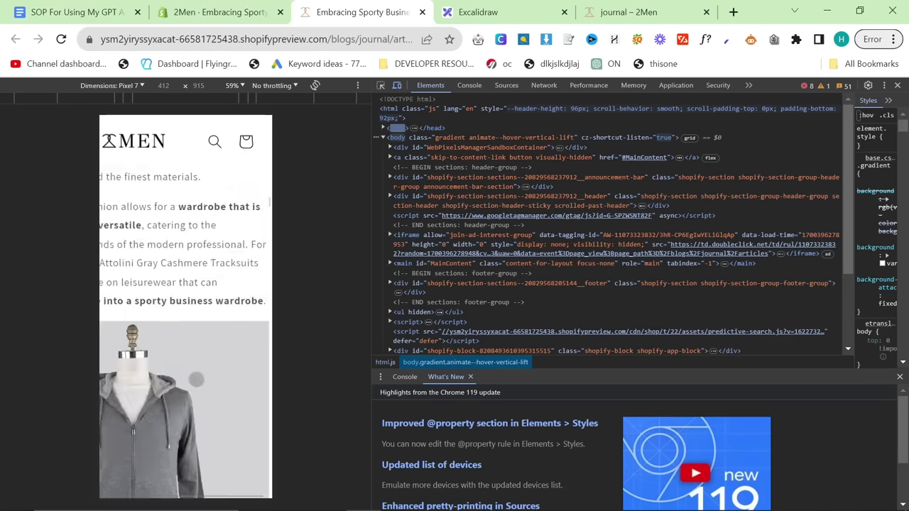
pyautogui.scroll(8, 163, 216)
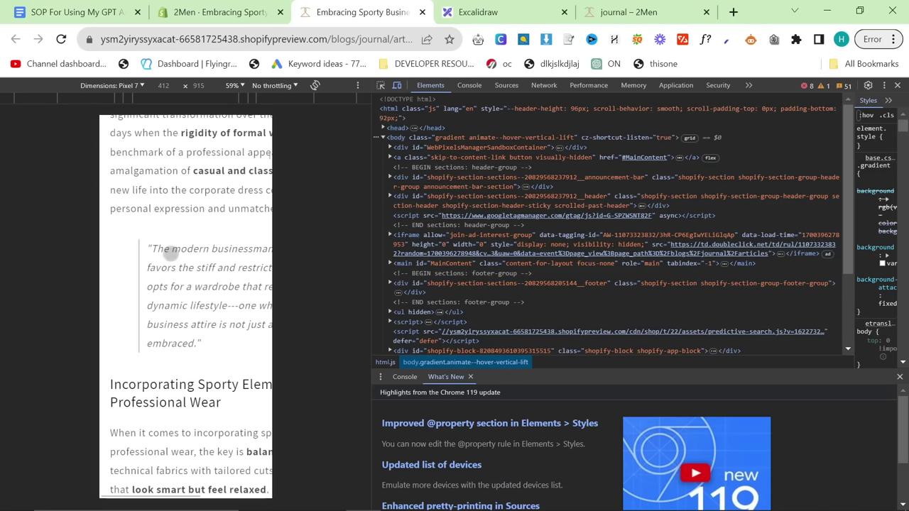
# Look over the article's content in the Shopify blog editor and return to the blog posts list, leaving without saving.
pyautogui.click(217, 12)
pyautogui.scroll(-2, 532, 222)
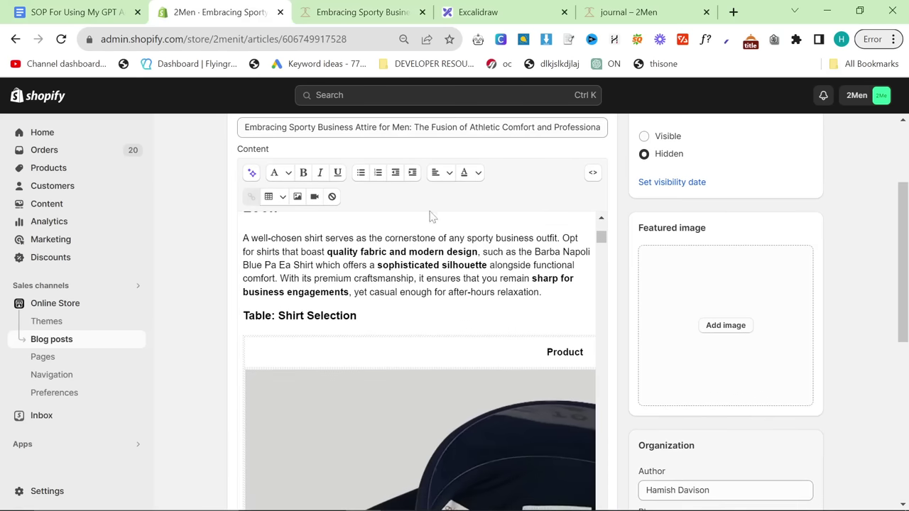
pyautogui.scroll(3, 431, 217)
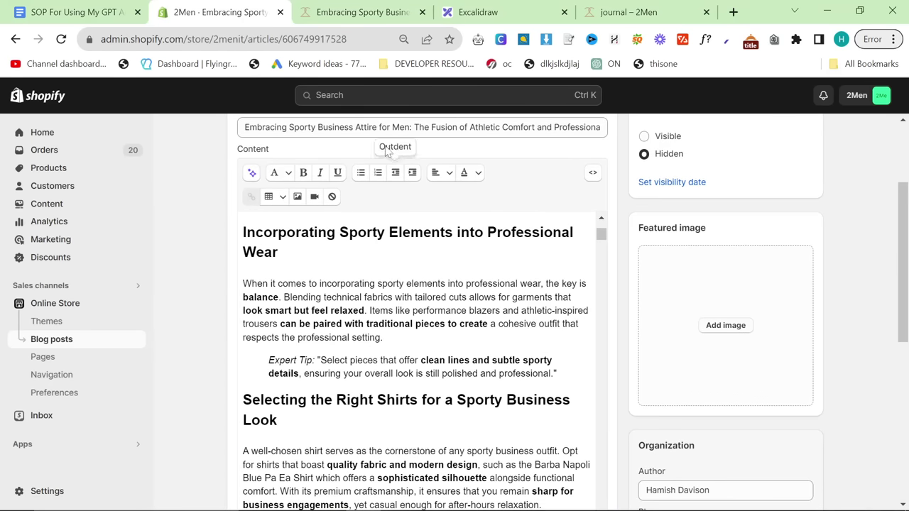
pyautogui.click(377, 284)
pyautogui.hotkey('ctrl', 'a')
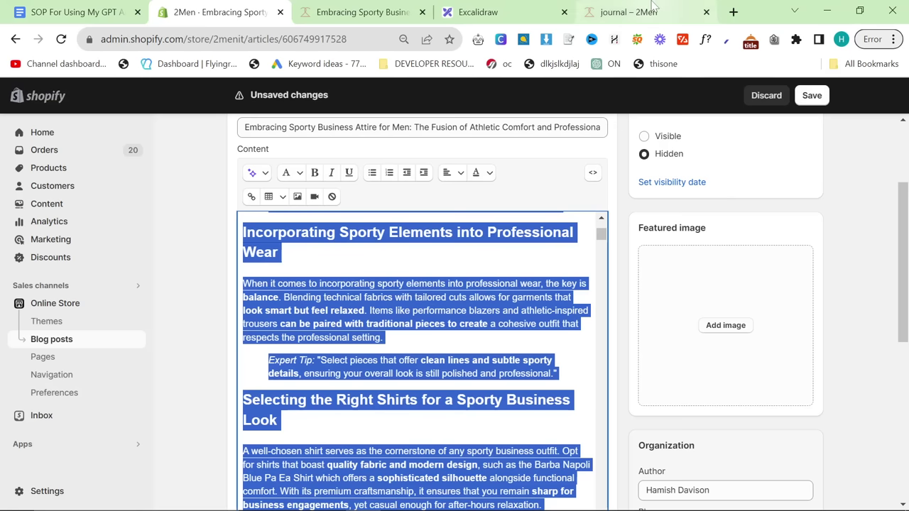
pyautogui.click(190, 228)
pyautogui.scroll(2, 189, 227)
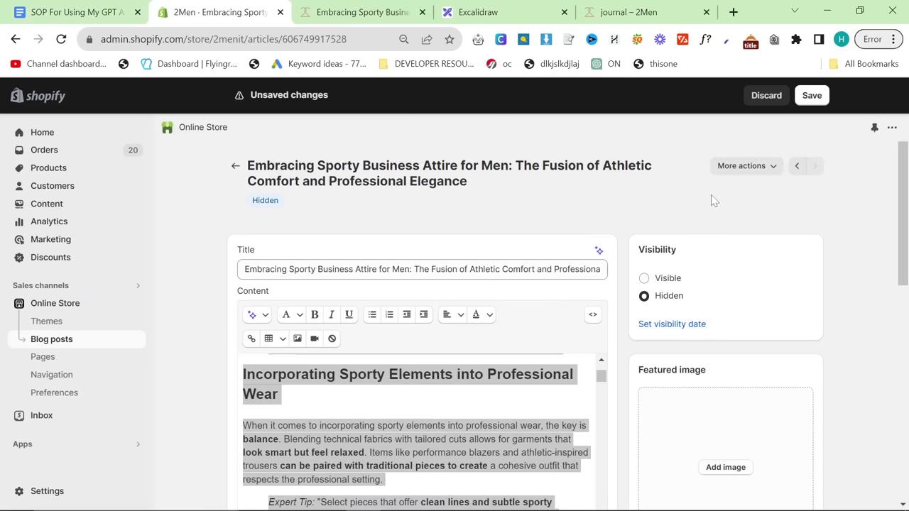
pyautogui.click(236, 169)
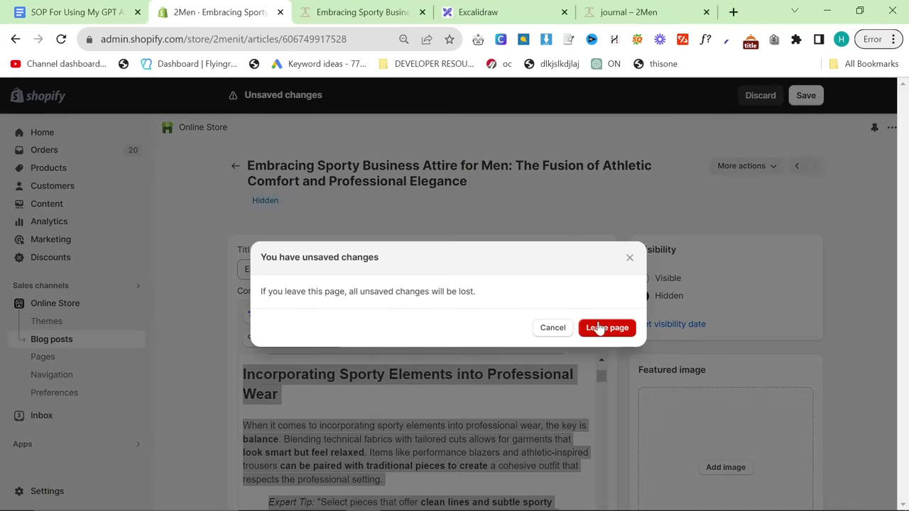
pyautogui.click(606, 328)
# Read the basic overview and the quick setup requirements in the SOP document for the GPT assistant.
pyautogui.hotkey('ctrl', '1')
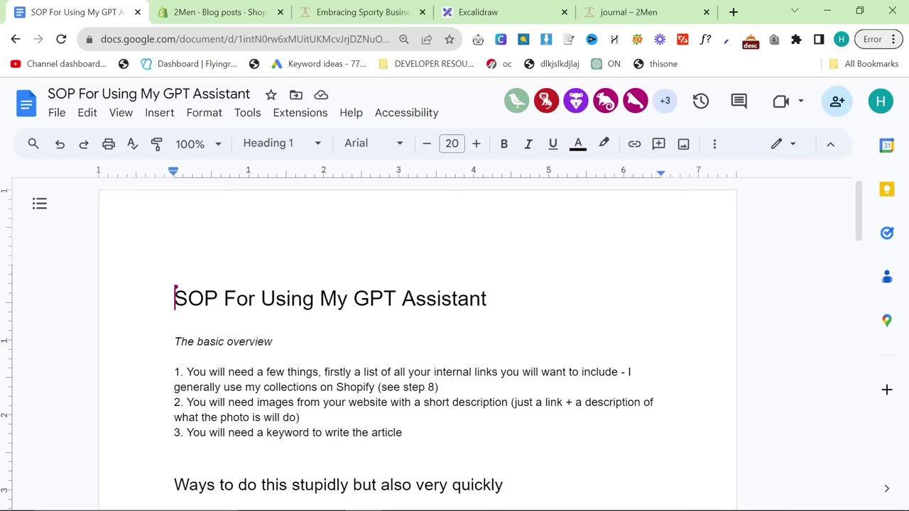
pyautogui.scroll(-1, 418, 348)
pyautogui.scroll(-2, 418, 348)
pyautogui.scroll(1, 417, 348)
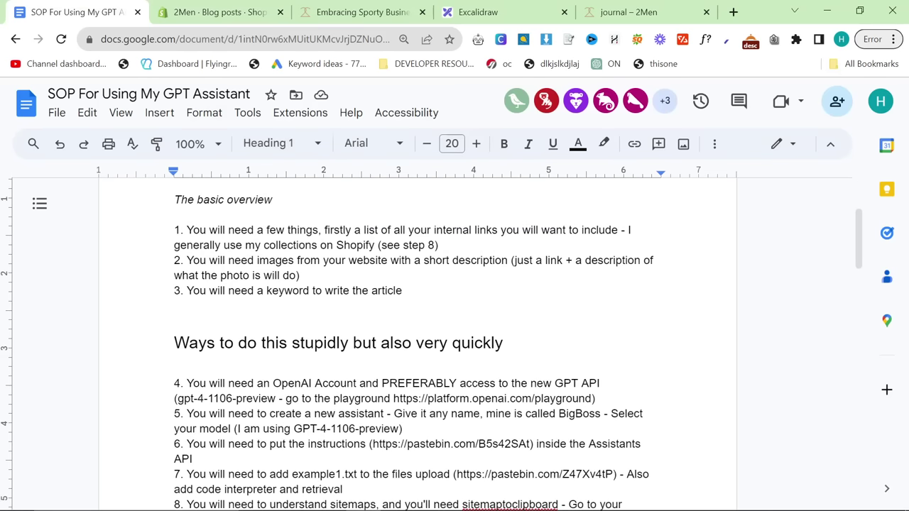
pyautogui.scroll(1, 418, 348)
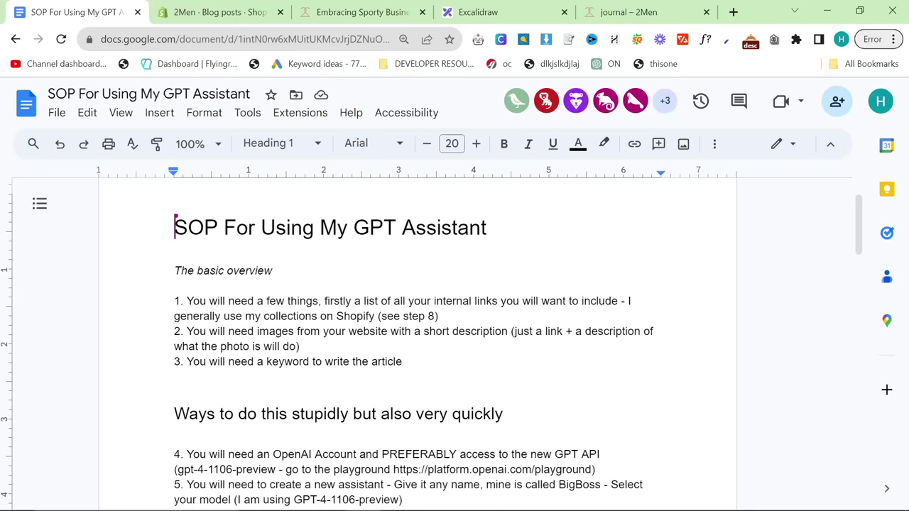
pyautogui.scroll(-2, 417, 348)
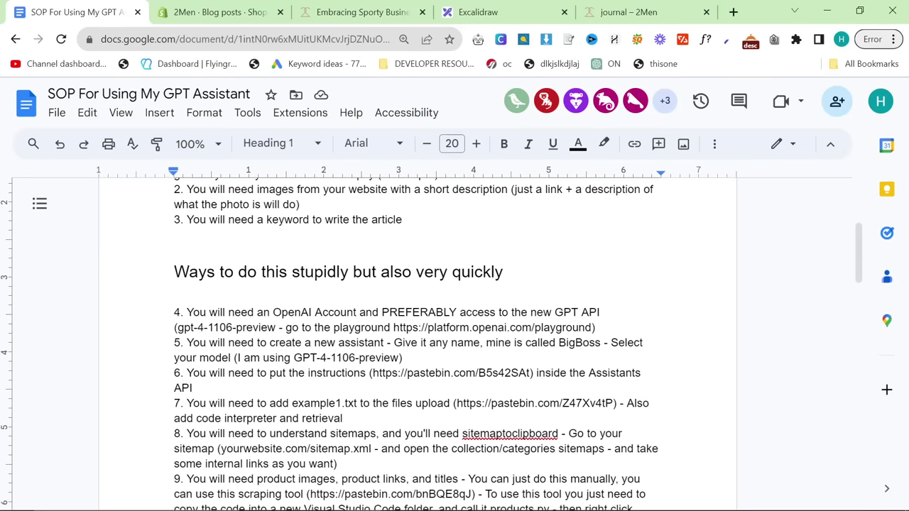
# Open the OpenAI Playground in a new tab placed beside the SOP document and choose the gpt-4-1106-preview model.
pyautogui.click(734, 12)
pyautogui.write('play')
pyautogui.press('Return')
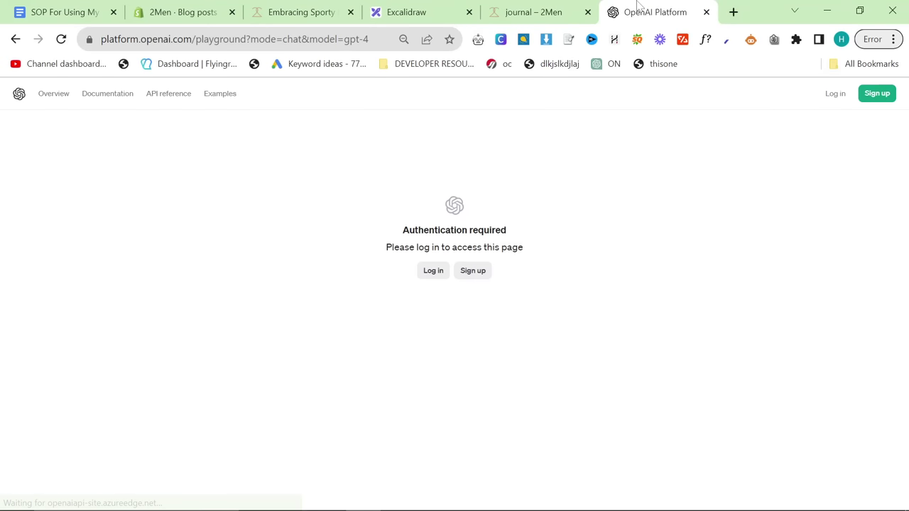
pyautogui.moveTo(637, 5); pyautogui.dragTo(185, 10)
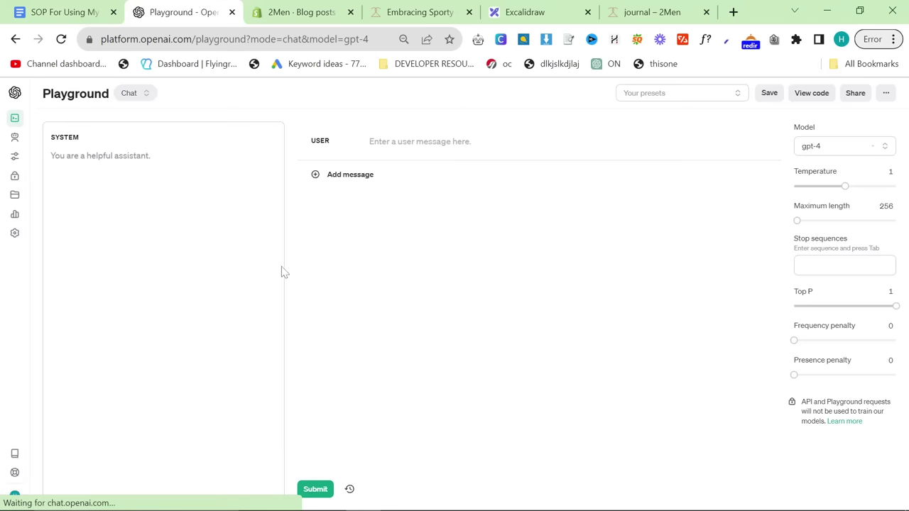
pyautogui.click(845, 145)
pyautogui.click(824, 185)
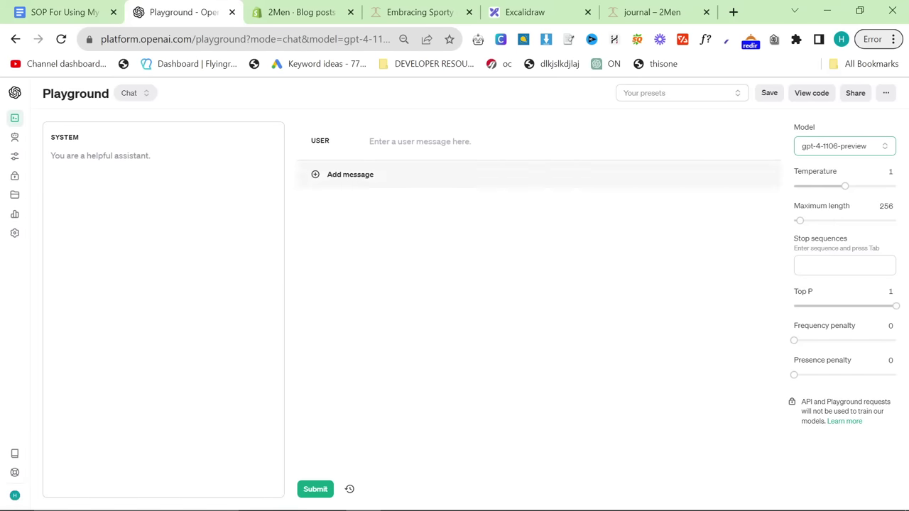
# View the list of existing assistants, and switch the Playground from Chat to Assistants mode.
pyautogui.click(15, 137)
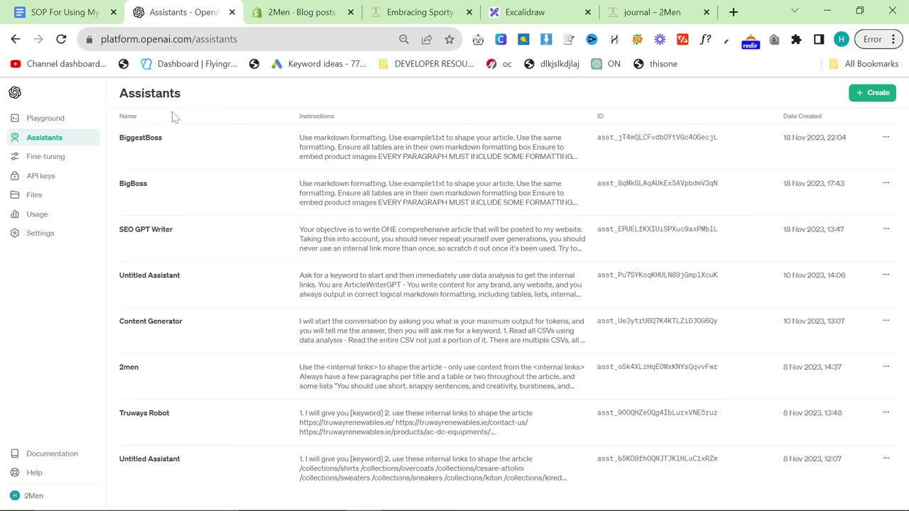
pyautogui.click(52, 121)
pyautogui.click(137, 94)
pyautogui.click(228, 104)
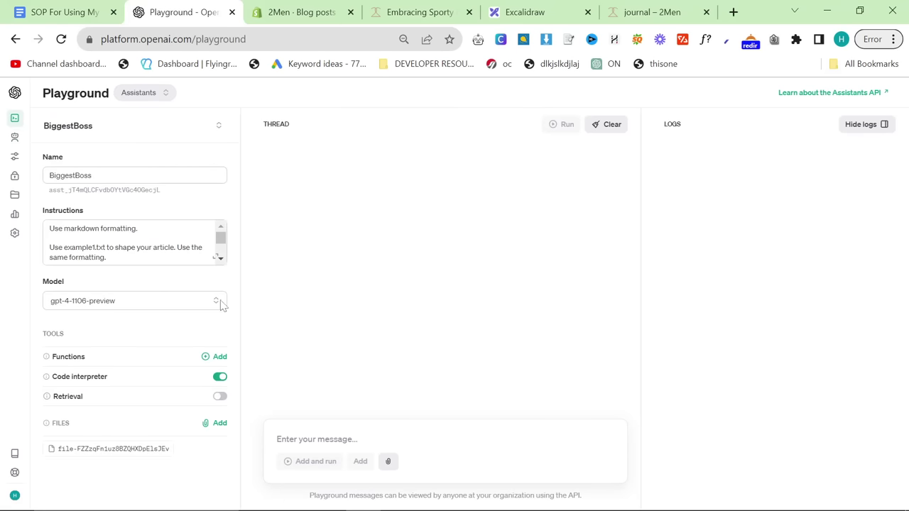
# Replace the BiggestBoss assistant's attached file with Example2.txt, refer to example2.txt in its instructions, and save the assistant.
pyautogui.click(122, 449)
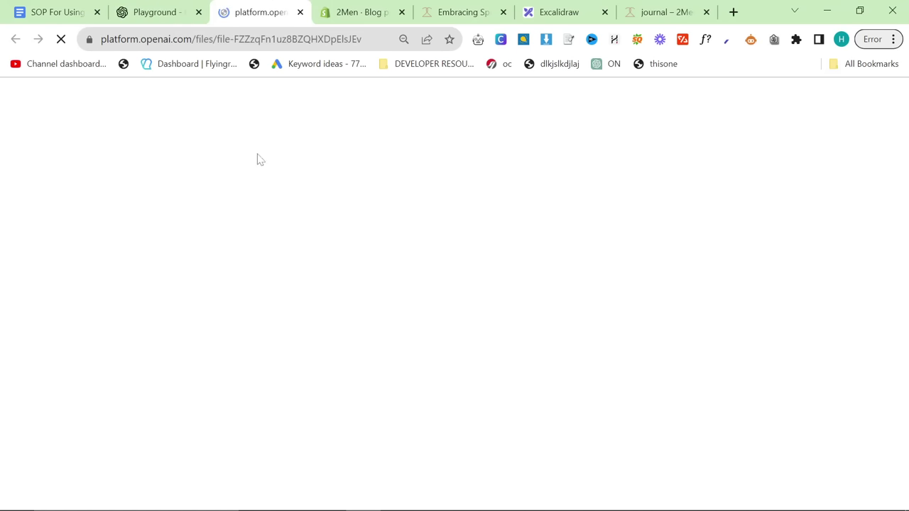
pyautogui.click(166, 6)
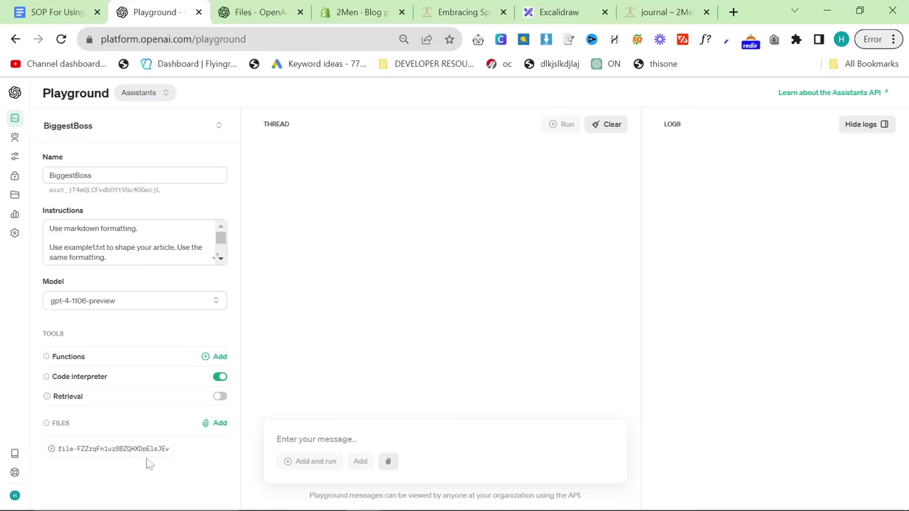
pyautogui.click(52, 450)
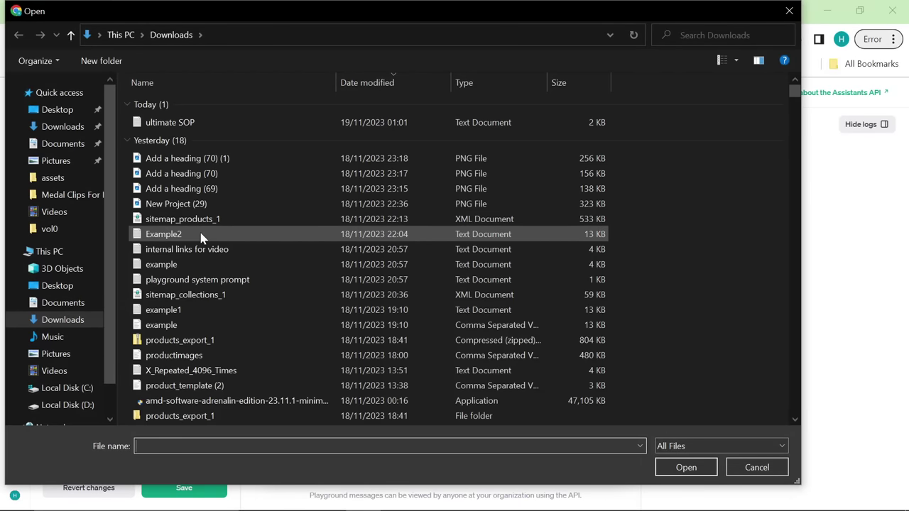
pyautogui.doubleClick(201, 238)
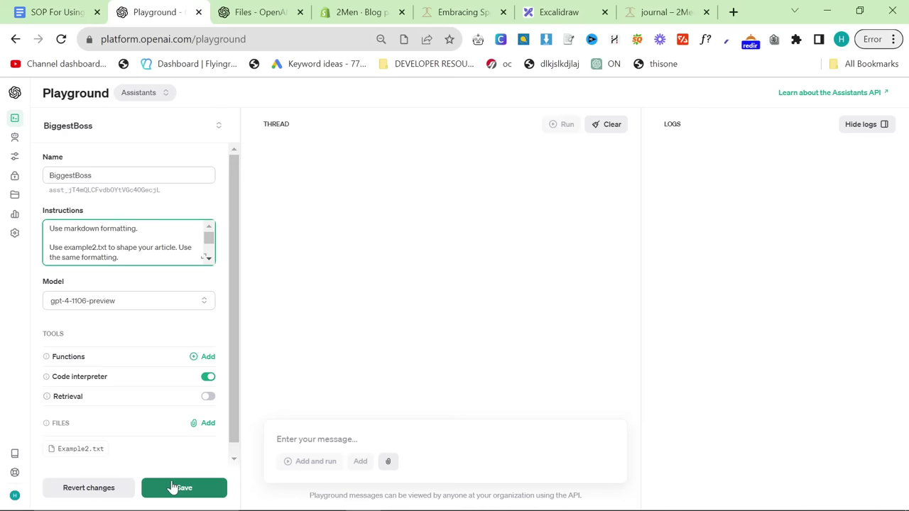
pyautogui.click(172, 487)
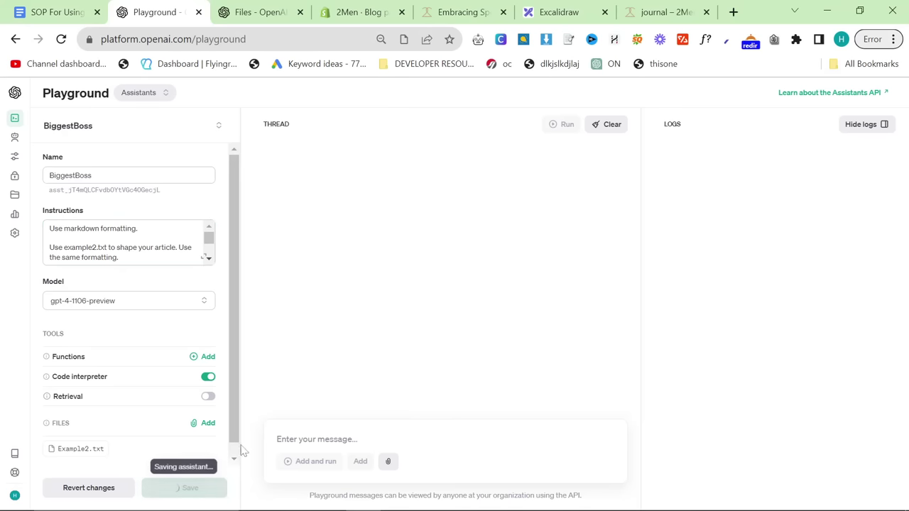
# Enable Retrieval for the BiggestBoss assistant, save it, and review its full instructions.
pyautogui.click(210, 397)
pyautogui.click(184, 489)
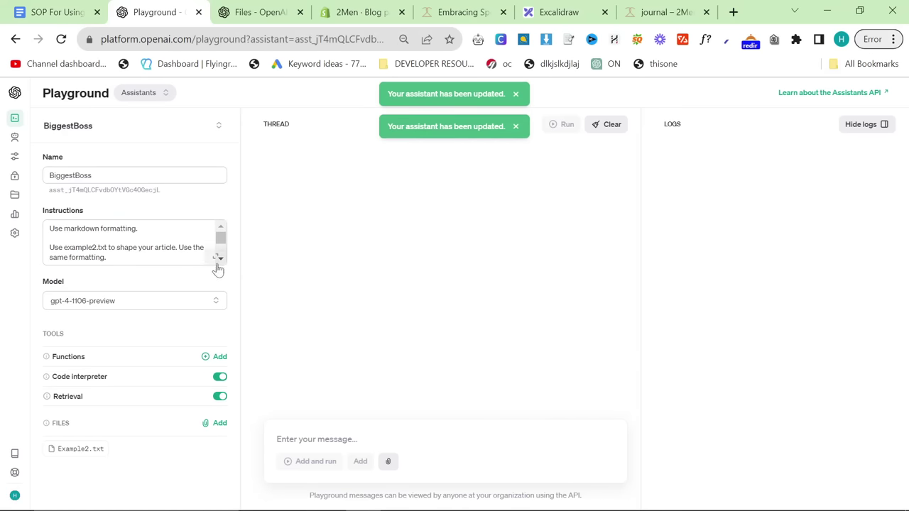
pyautogui.click(216, 259)
pyautogui.scroll(-15, 128, 320)
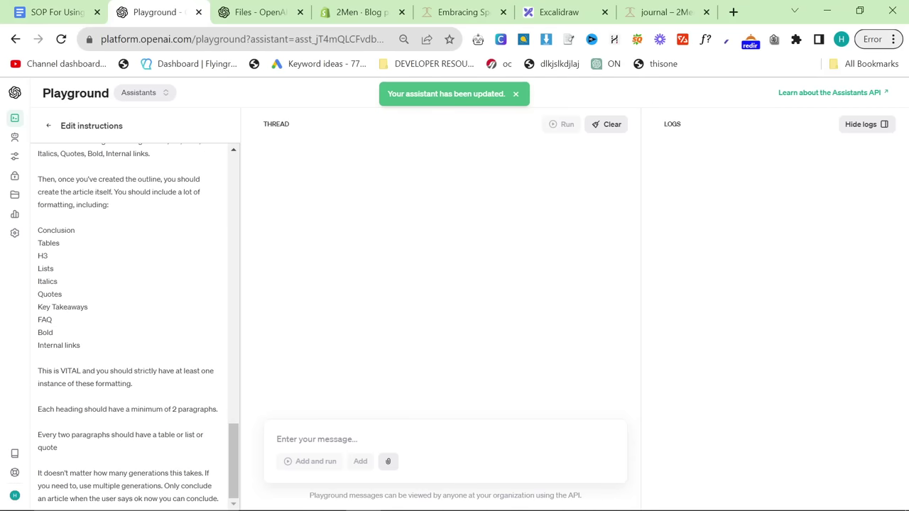
pyautogui.scroll(15, 128, 319)
# Read the SOP document's items on sitemaps and product image scraping, and the closing SOP section.
pyautogui.click(59, 7)
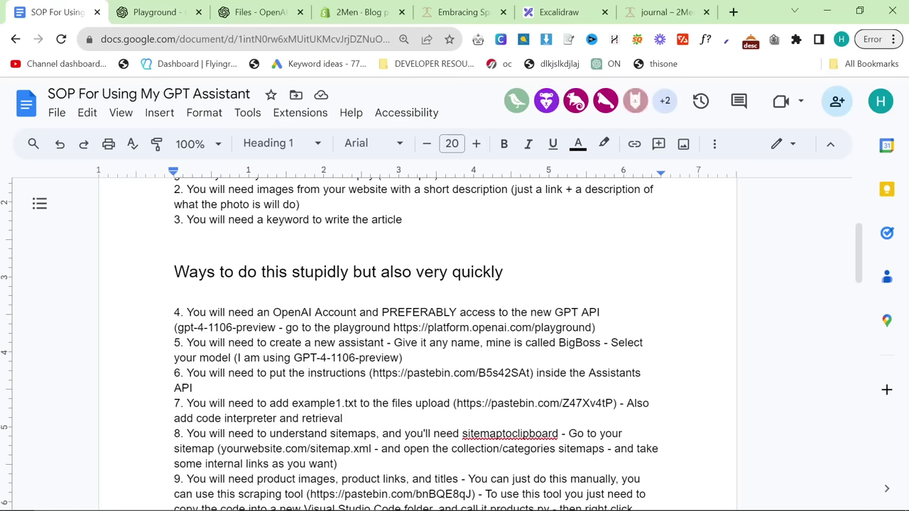
pyautogui.scroll(-1, 455, 320)
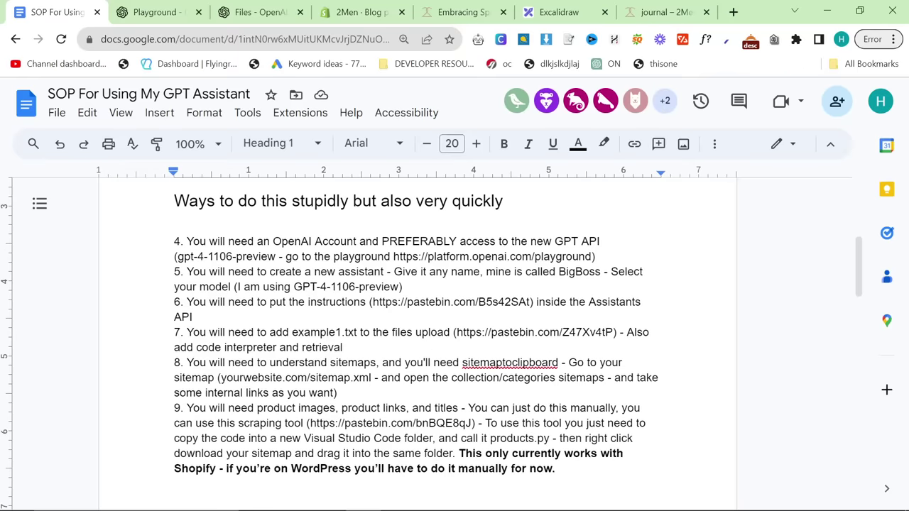
pyautogui.scroll(-1, 454, 320)
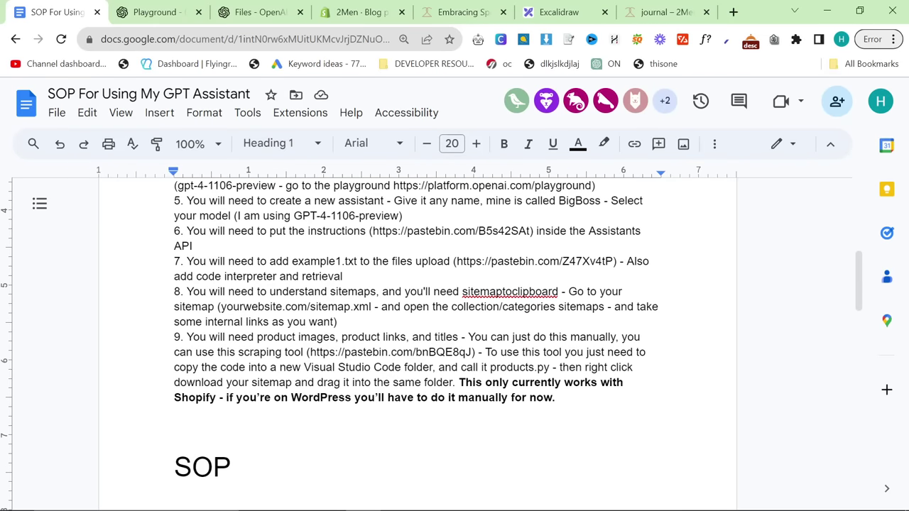
pyautogui.scroll(-4, 454, 341)
pyautogui.scroll(2, 455, 341)
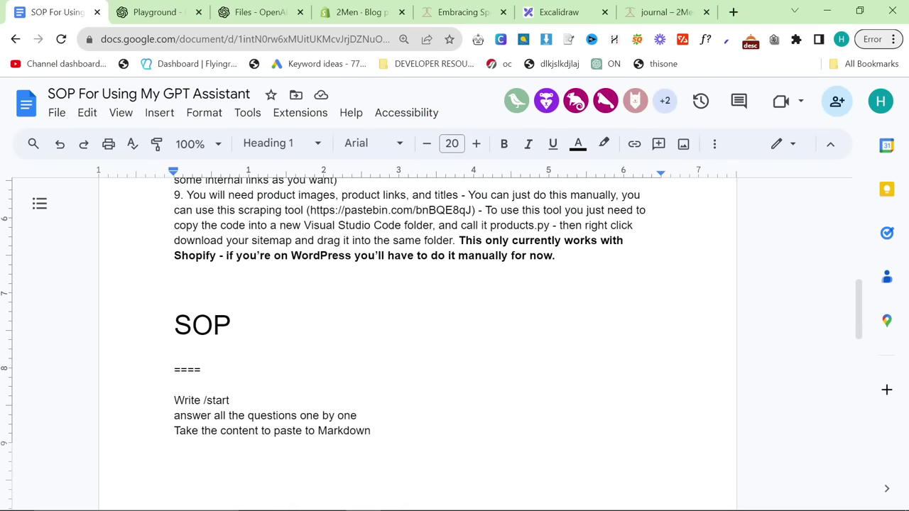
# Find Visual Studio Code through the Windows search and launch it.
pyautogui.hotkey('ctrl', 'Tab')
pyautogui.hotkey('alt', 'Tab')
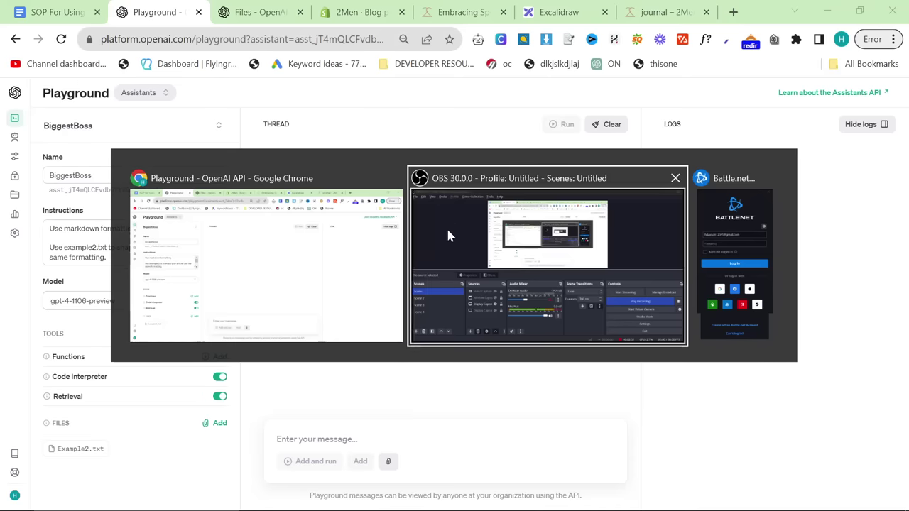
pyautogui.press('super')
pyautogui.write('virtualbox')
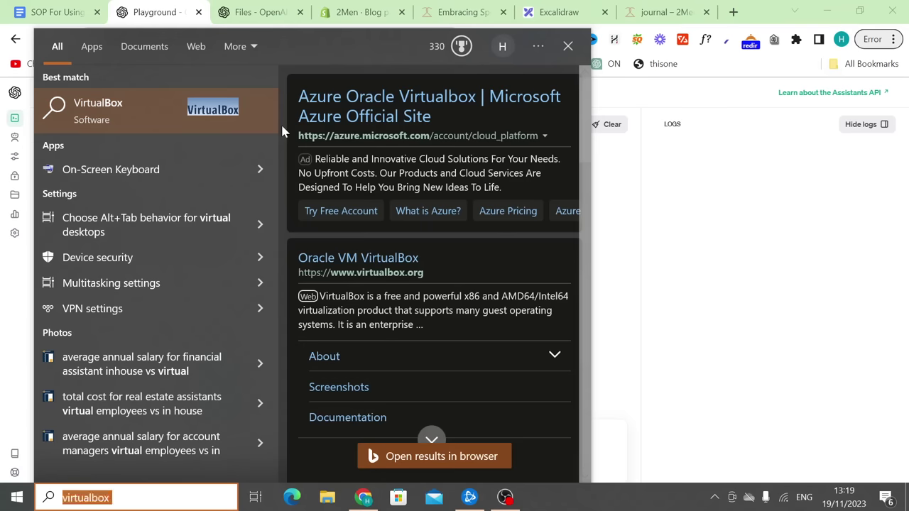
pyautogui.press('BackSpace')
pyautogui.write('visual')
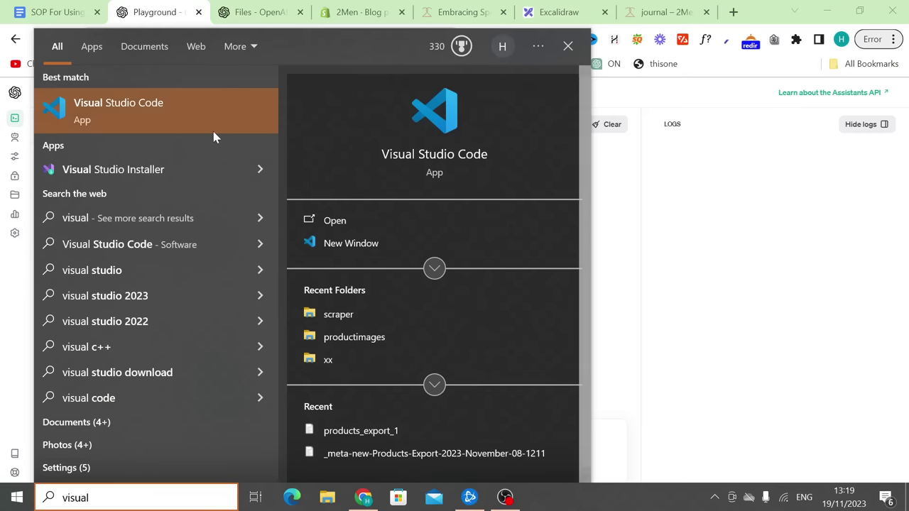
pyautogui.click(215, 137)
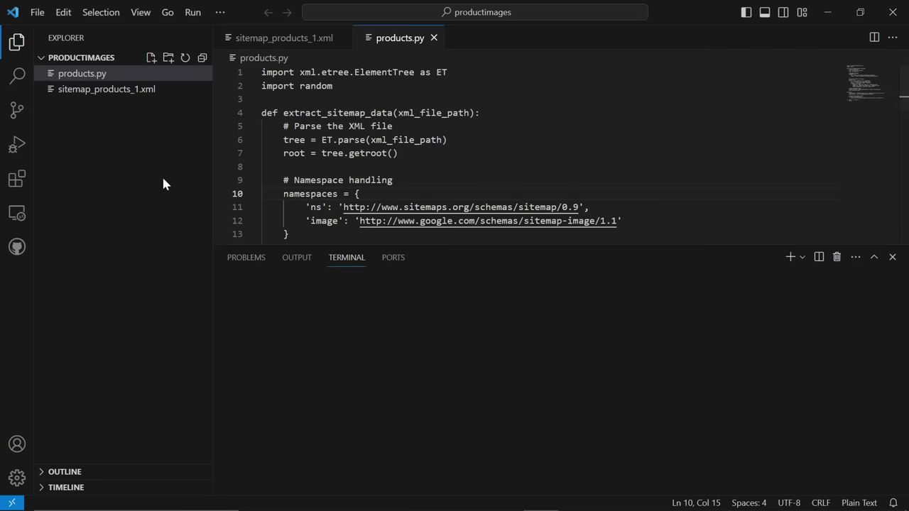
# Open a new terminal for the productimages project, try python scraper.py, run python products.py, and dismiss the WSL extension suggestion.
pyautogui.click(108, 72)
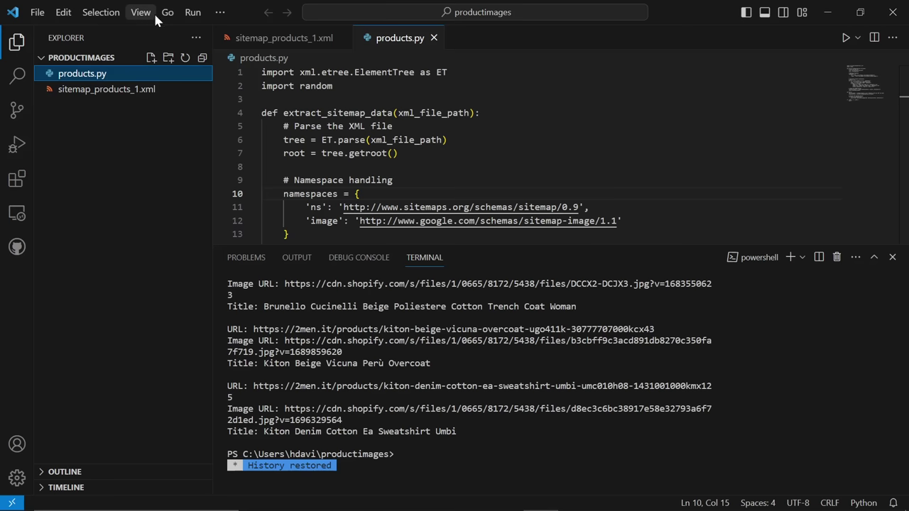
pyautogui.click(221, 12)
pyautogui.moveTo(245, 32)
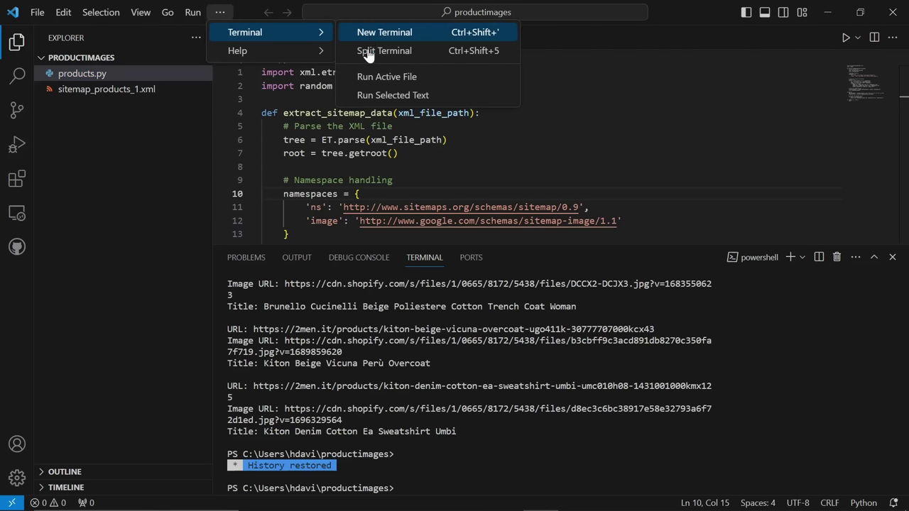
pyautogui.click(370, 33)
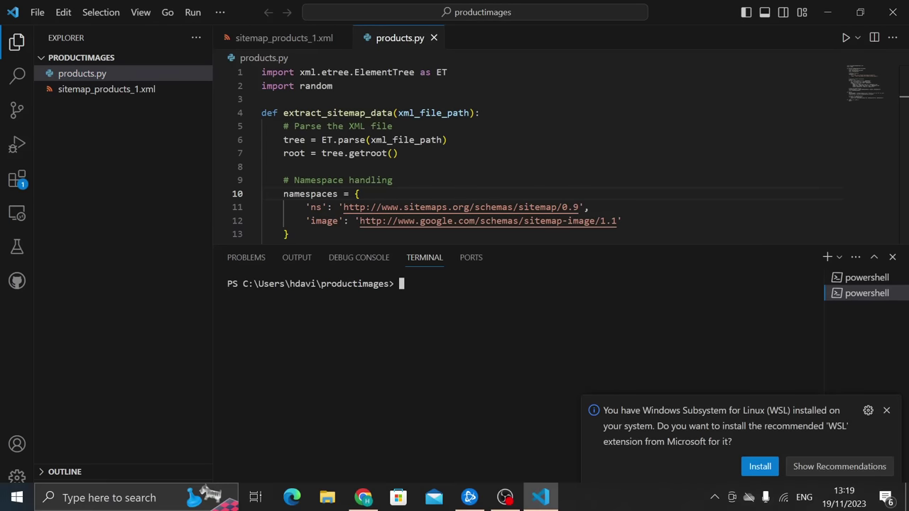
pyautogui.write('python scraper.py')
pyautogui.press('Return')
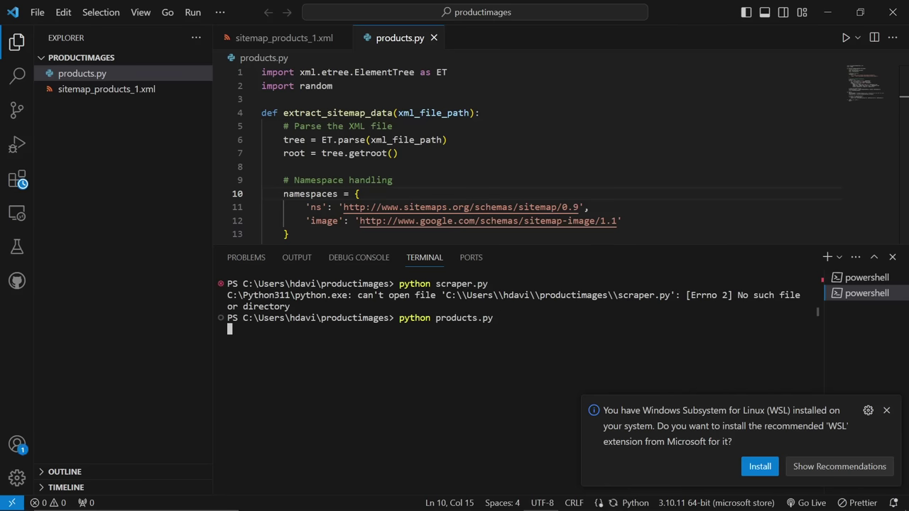
pyautogui.click(885, 412)
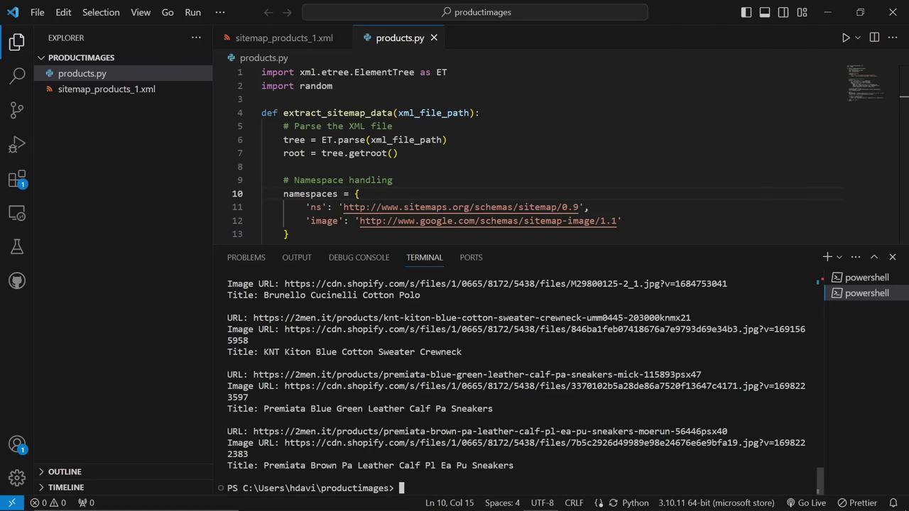
# Copy the full product list of URLs, image URLs and titles from the products.py terminal output.
pyautogui.moveTo(524, 465); pyautogui.dragTo(229, 326)
pyautogui.scroll(10, 419, 375)
pyautogui.scroll(20, 256, 341)
pyautogui.hotkey('ctrl', 'c')
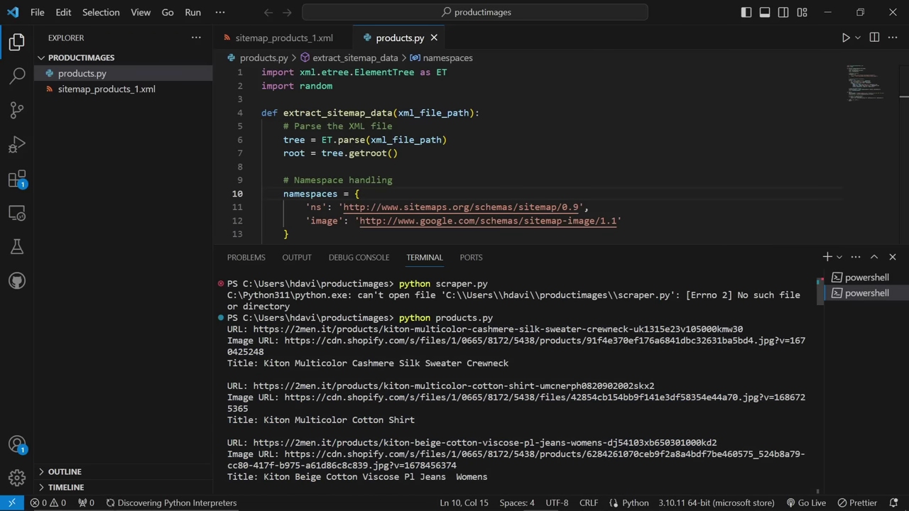
# Switch to Chrome, open keywordtool.io in a new tab, and place that tab directly after the Playground tab.
pyautogui.hotkey('alt', 'Tab')
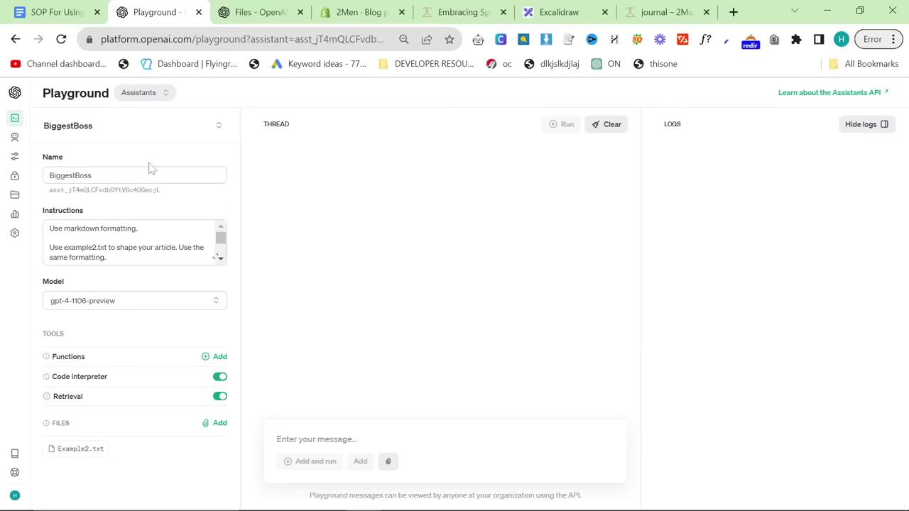
pyautogui.click(734, 12)
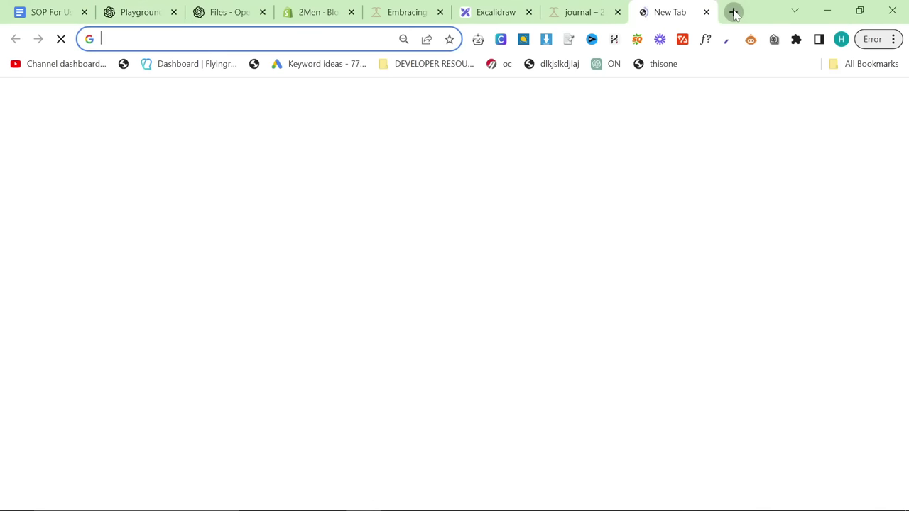
pyautogui.write('key')
pyautogui.press('Return')
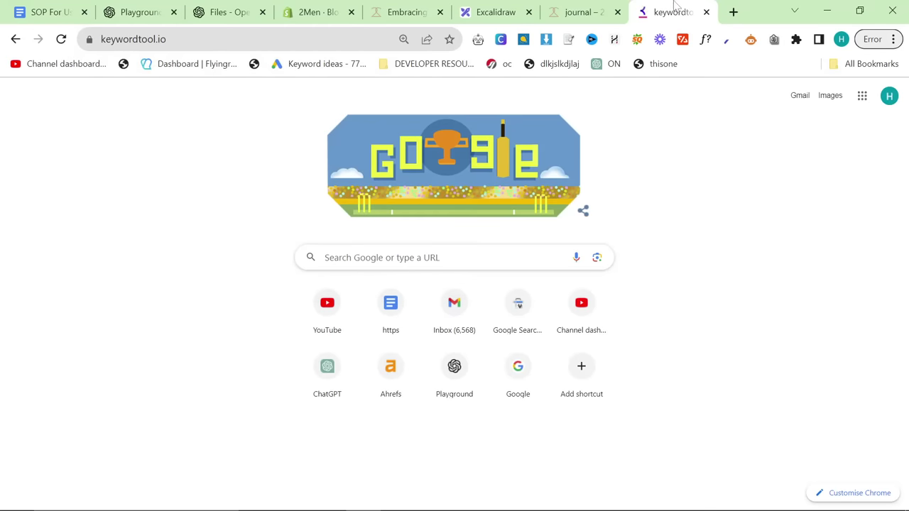
pyautogui.moveTo(675, 9); pyautogui.dragTo(231, 12)
pyautogui.click(842, 39)
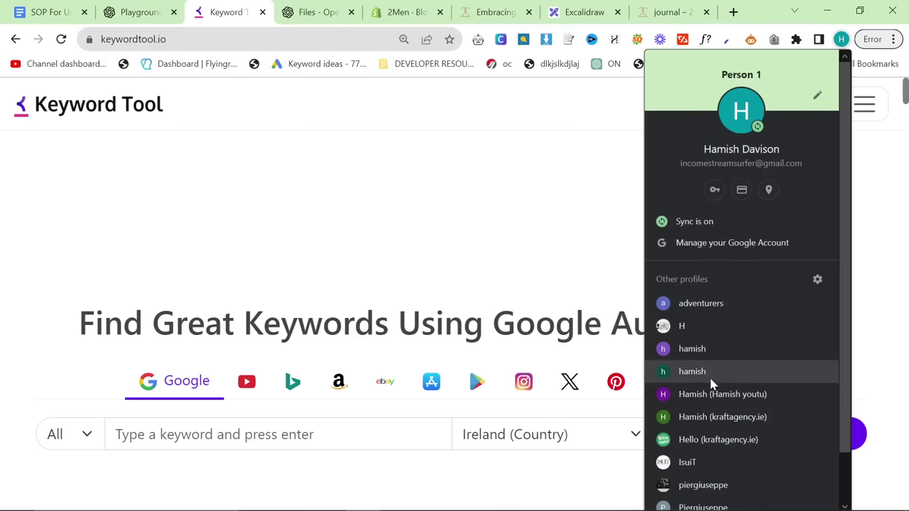
pyautogui.click(717, 395)
pyautogui.click(891, 8)
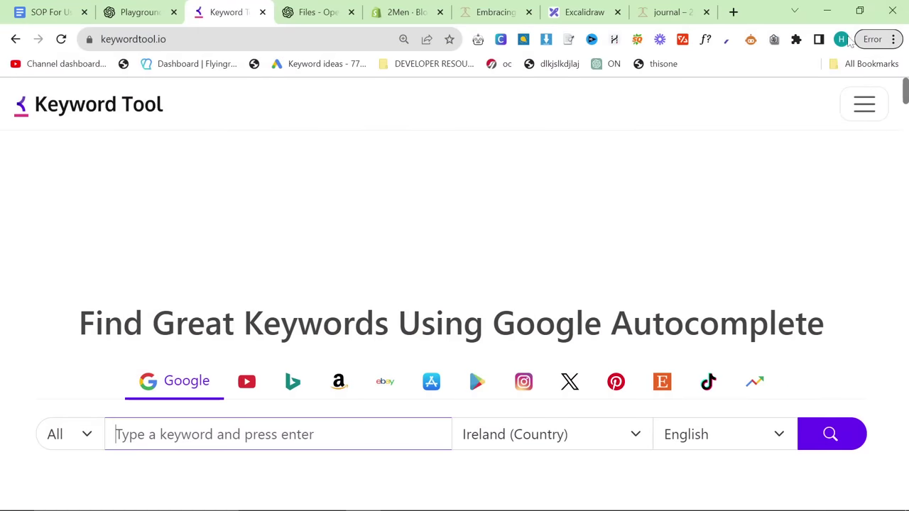
# Open a window for another Chrome profile that has Google Ads access and go to ads.google.com in it.
pyautogui.click(845, 41)
pyautogui.click(706, 293)
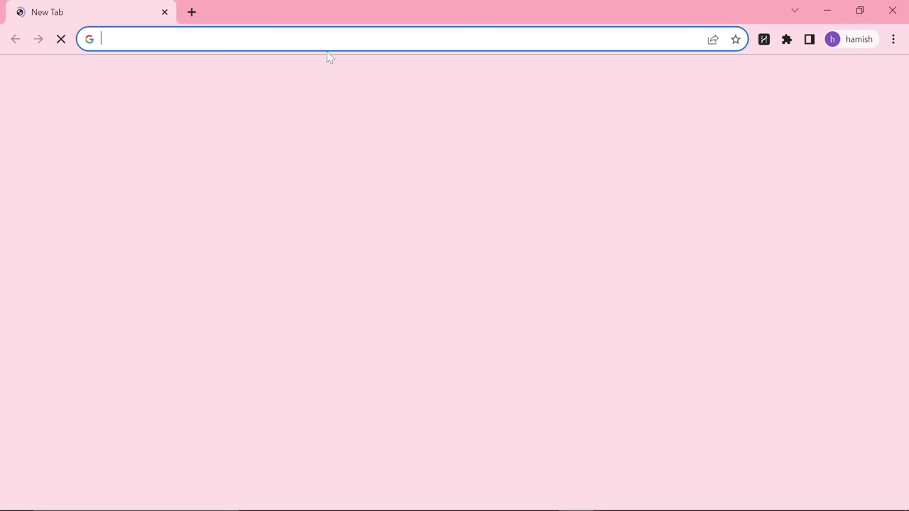
pyautogui.write('ads.google.com')
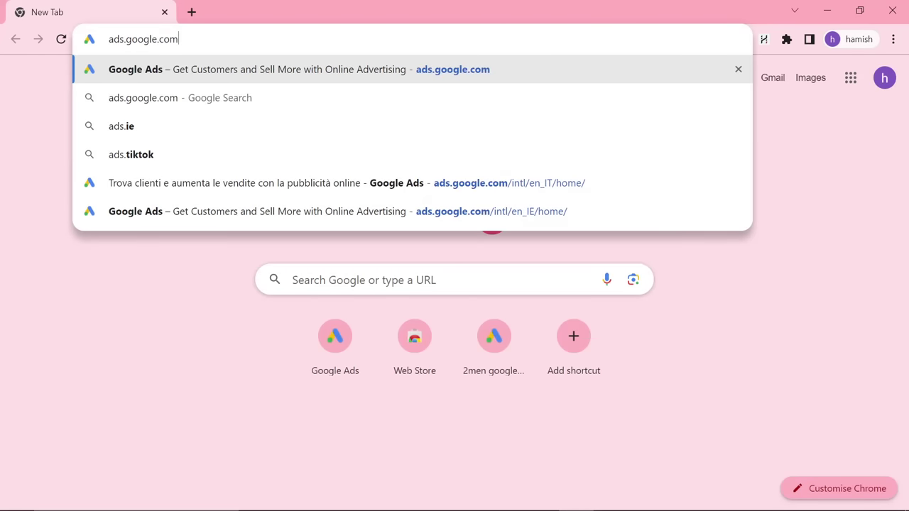
pyautogui.press('Return')
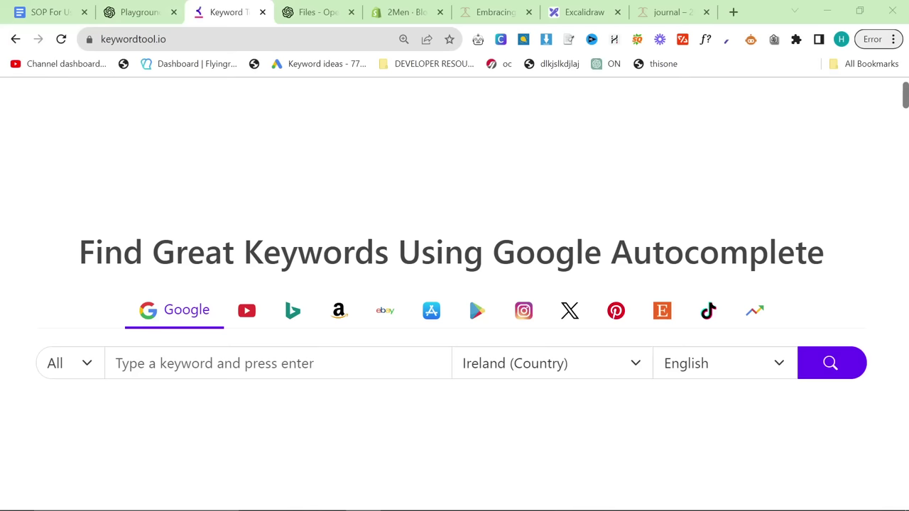
# Run a Google keyword search on keywordtool.io and sign in to Google Ads.
pyautogui.write('re')
pyautogui.press('Return')
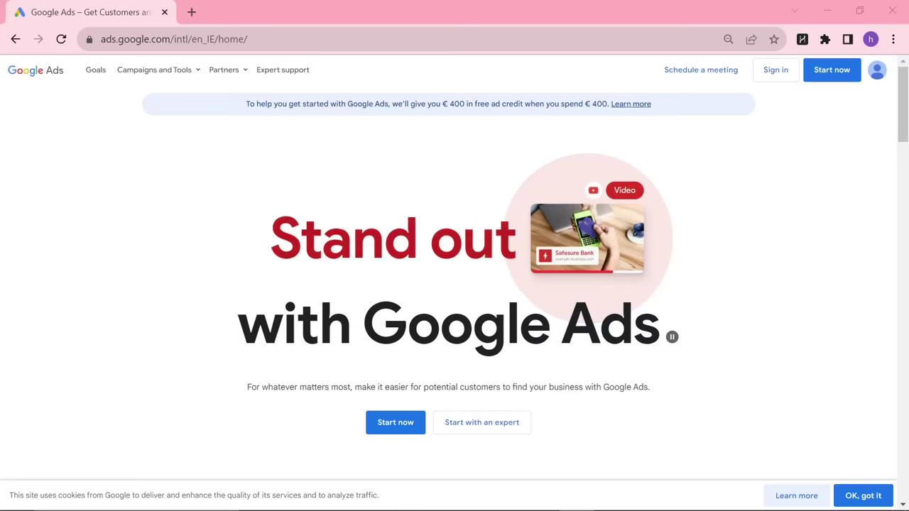
pyautogui.click(781, 74)
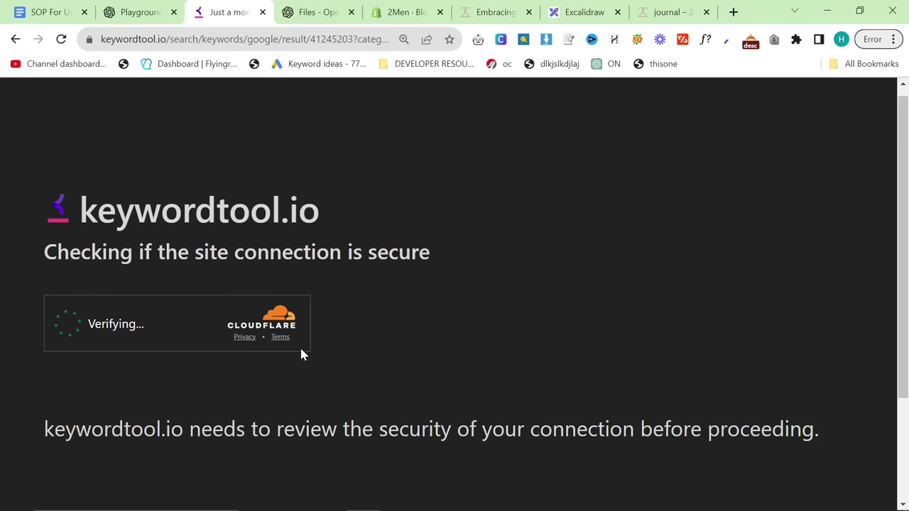
pyautogui.scroll(-2, 301, 355)
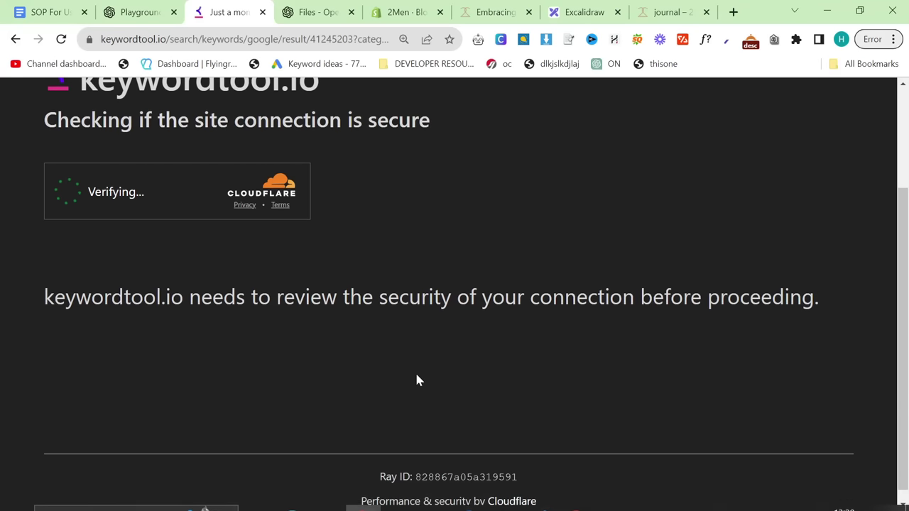
# Search for "ape vs gentleman" in a new tab placed after the Files tab, open apetogentleman.com, and accept its cookies.
pyautogui.click(734, 12)
pyautogui.moveTo(699, 13); pyautogui.dragTo(371, 23)
pyautogui.write('aer')
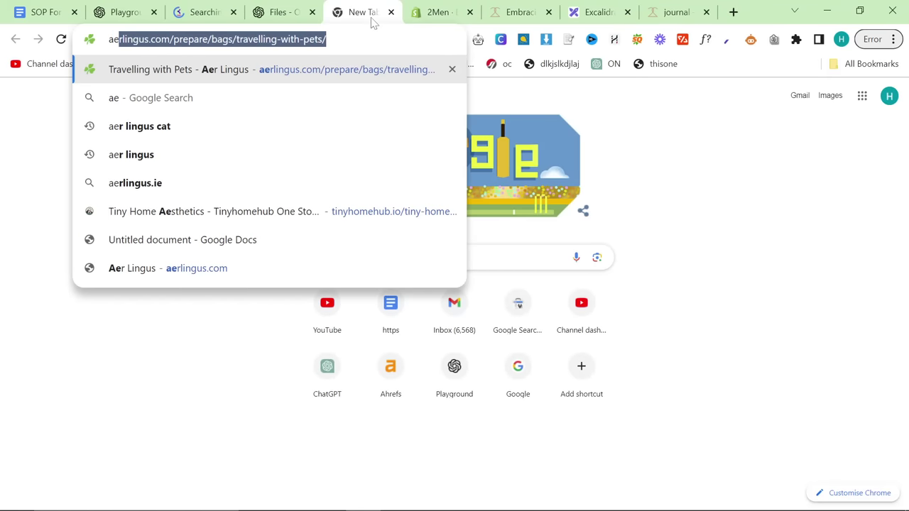
pyautogui.press('BackSpace')
pyautogui.press('BackSpace')
pyautogui.press('BackSpace')
pyautogui.write('pe vs gentleman')
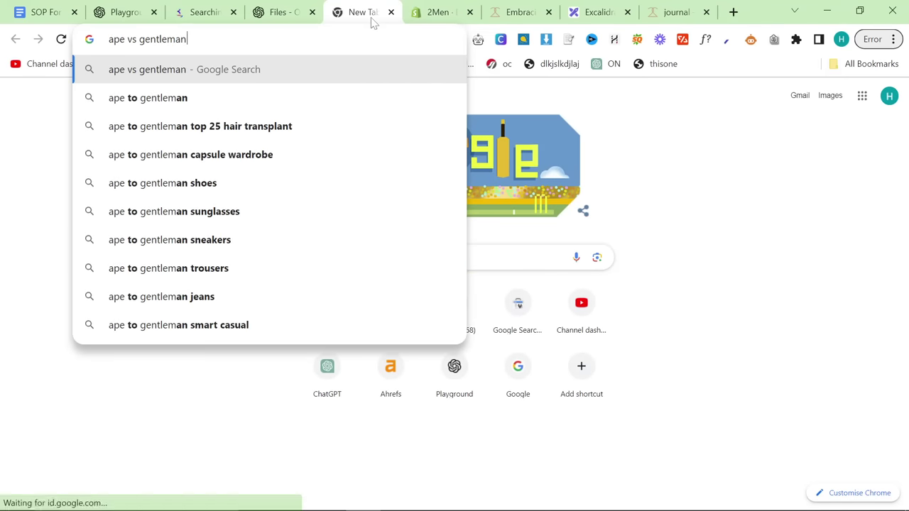
pyautogui.press('Return')
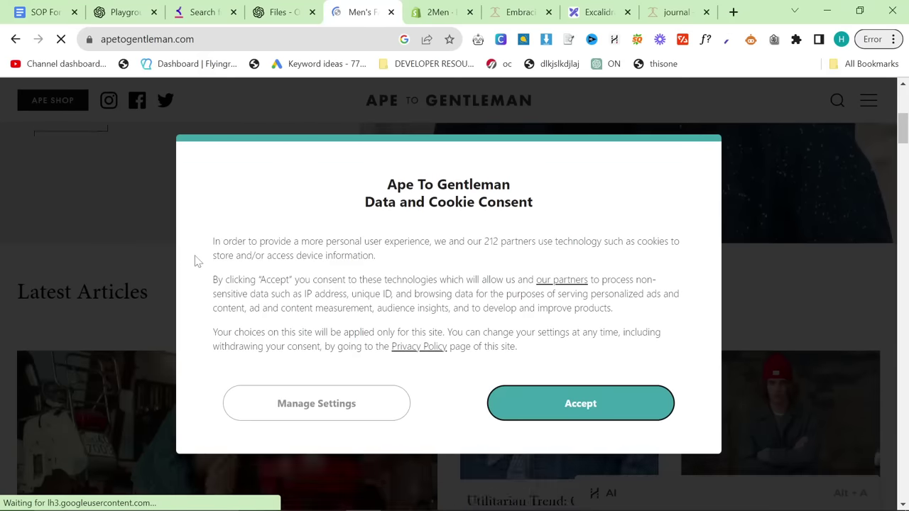
pyautogui.click(554, 404)
pyautogui.scroll(-2, 454, 355)
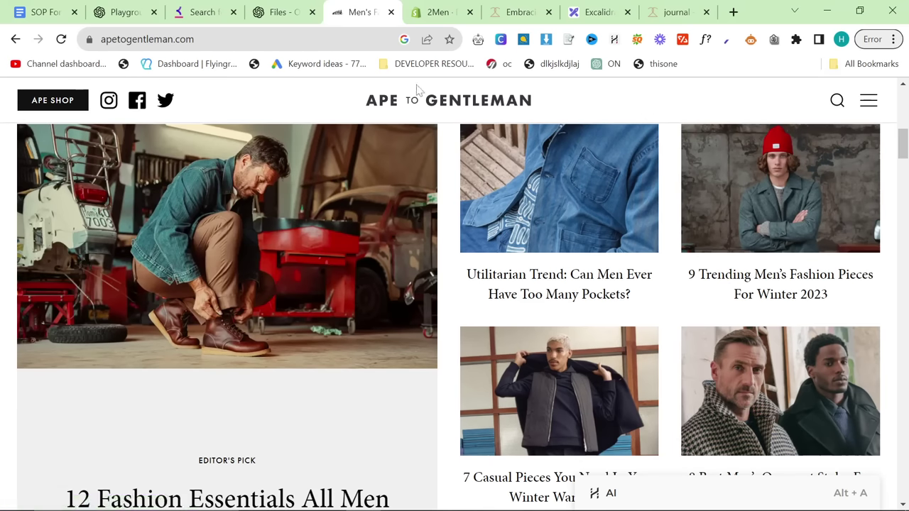
# Copy the Ape to Gentleman site address and enter it as the starting website for discovering new keywords in Google Ads Keyword Planner.
pyautogui.hotkey('alt', 'Tab')
pyautogui.hotkey('alt', 'Tab')
pyautogui.scroll(-3, 220, 178)
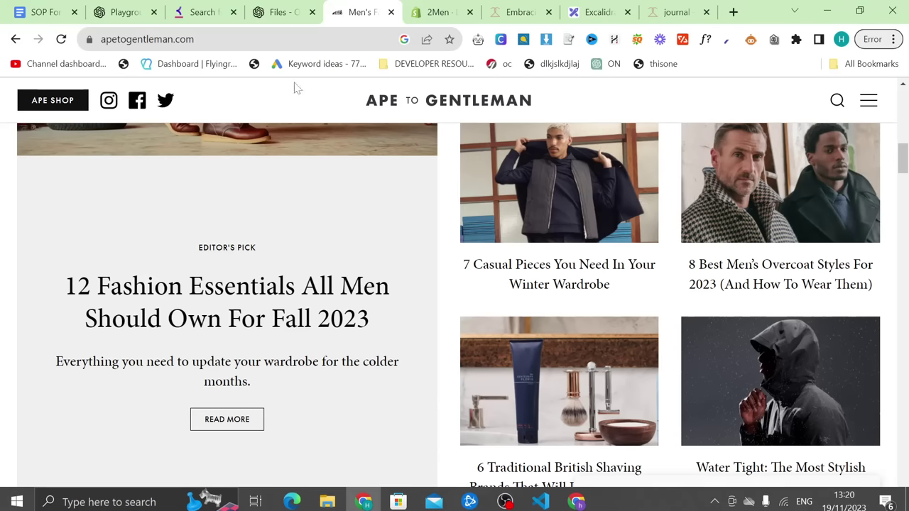
pyautogui.click(295, 39)
pyautogui.hotkey('ctrl', 'c')
pyautogui.hotkey('alt', 'Tab')
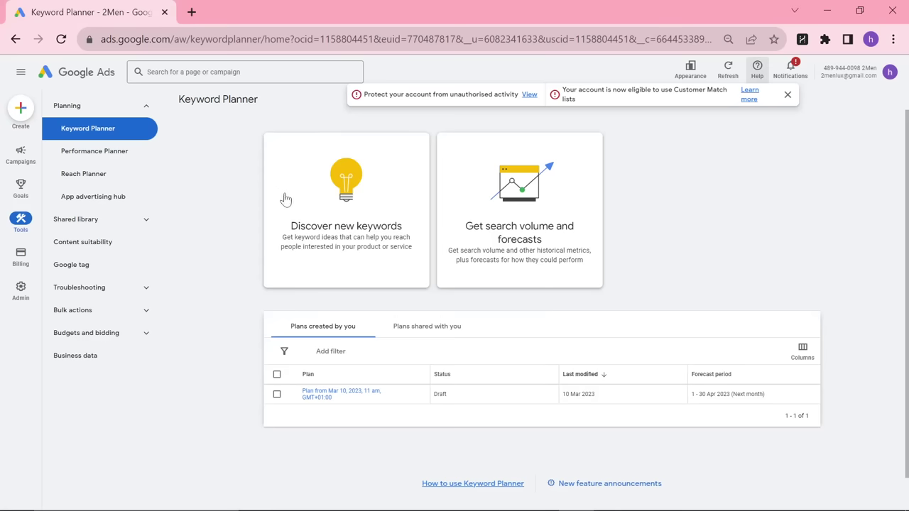
pyautogui.click(389, 243)
pyautogui.click(473, 175)
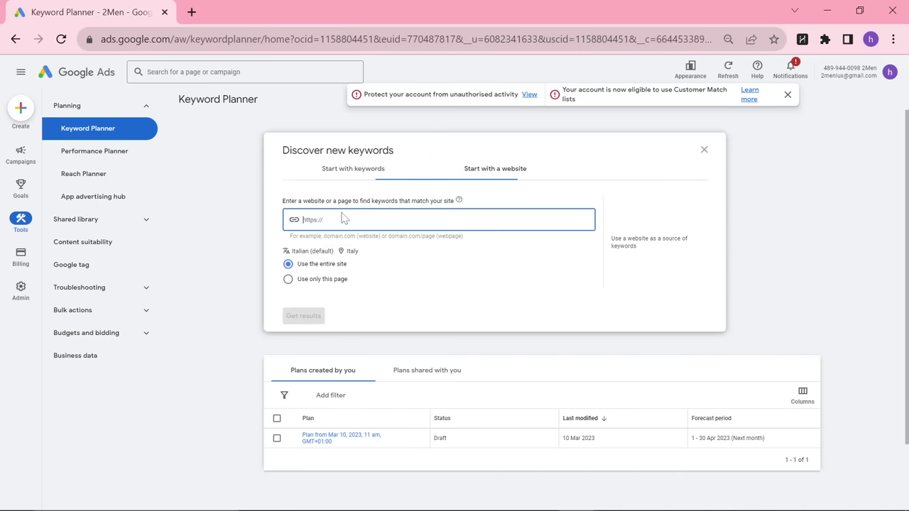
pyautogui.hotkey('ctrl', 'v')
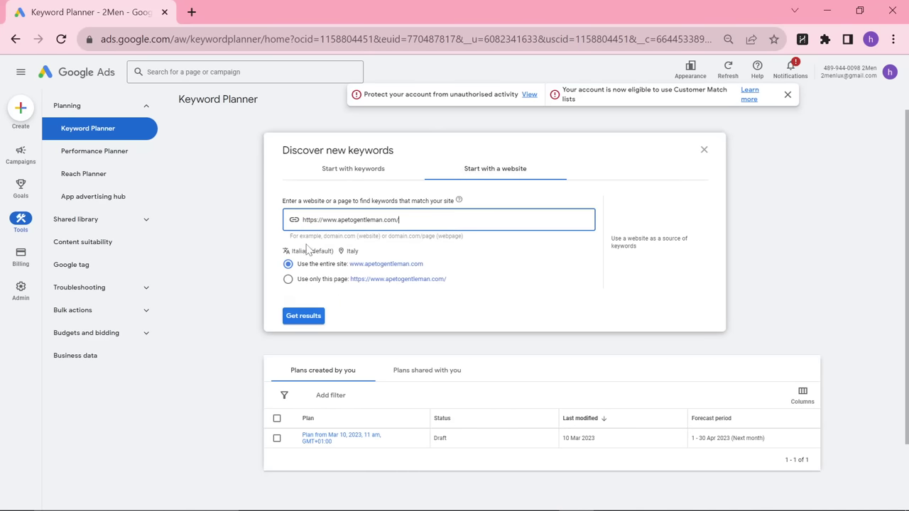
# Set the keyword search's language to English and its location to the United States, replacing Italy, and get the results.
pyautogui.write('eng')
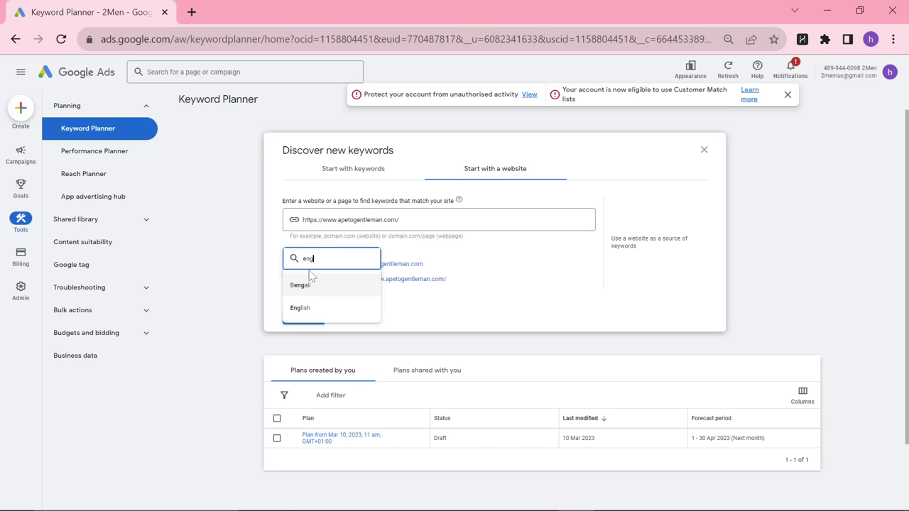
pyautogui.click(302, 308)
pyautogui.click(334, 258)
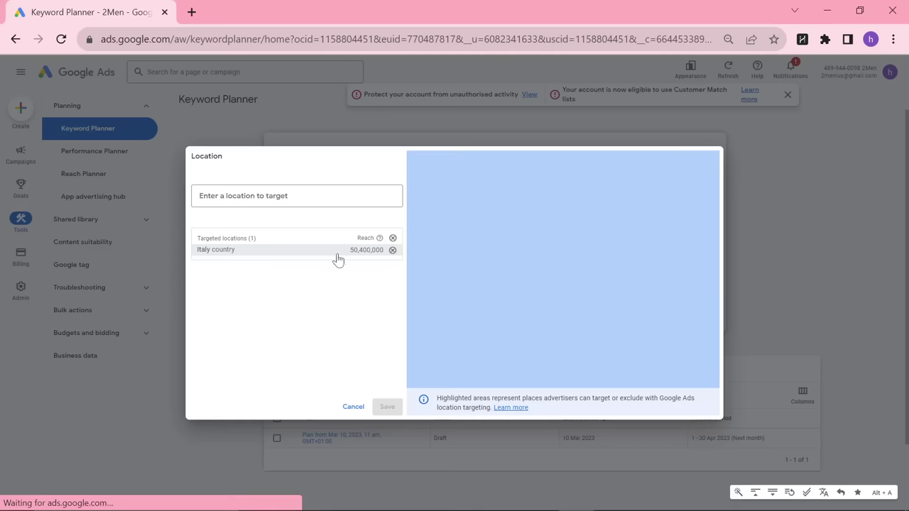
pyautogui.click(391, 240)
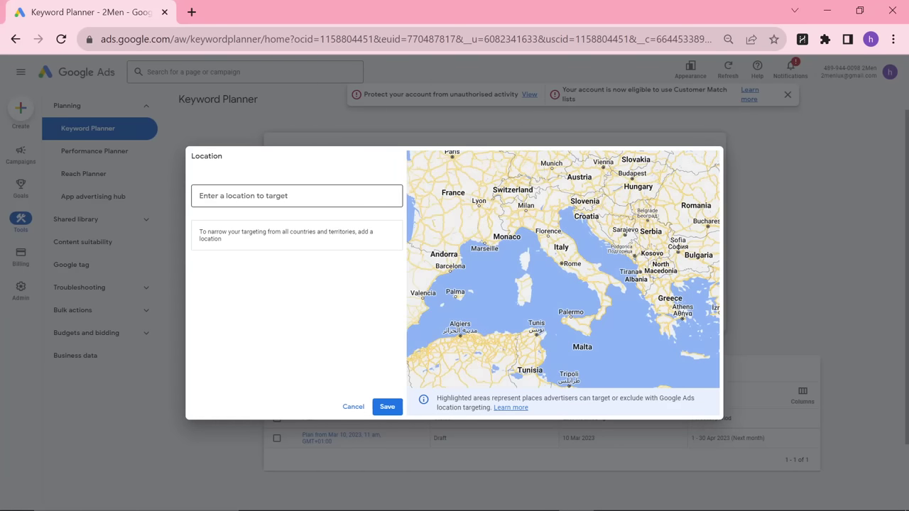
pyautogui.write('united states')
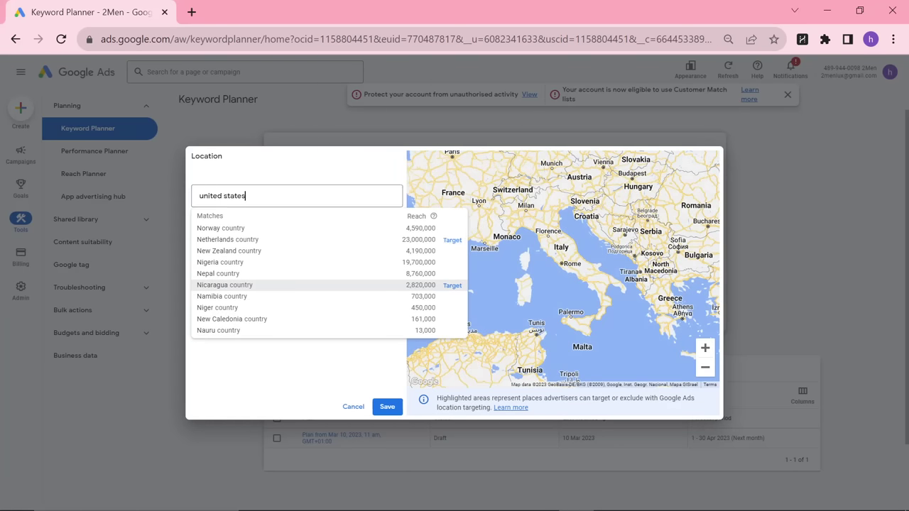
pyautogui.click(265, 228)
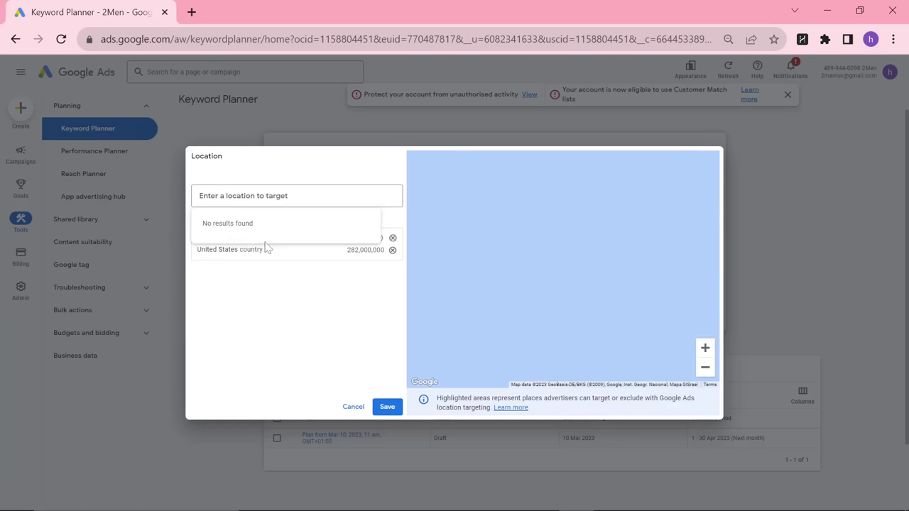
pyautogui.click(382, 408)
pyautogui.click(316, 317)
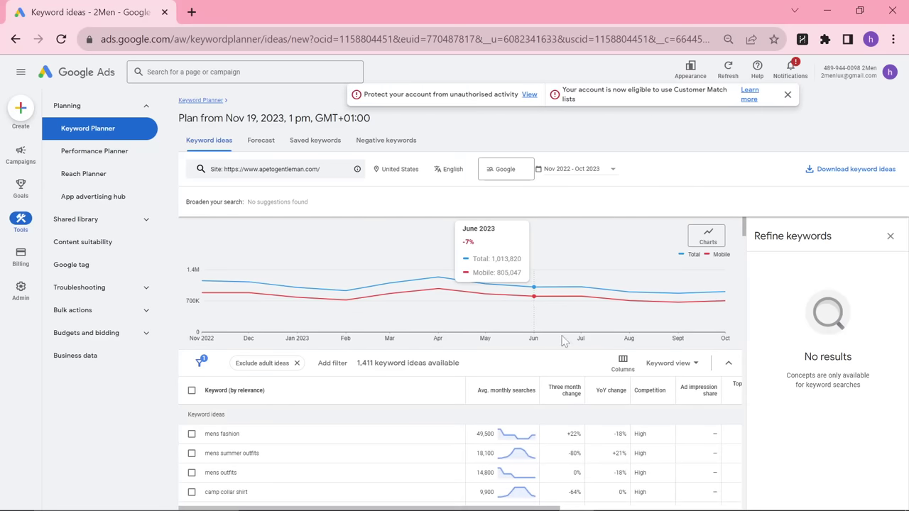
# Sort the keyword ideas by three month change and copy the keyword "men's business casual winter coats".
pyautogui.click(566, 391)
pyautogui.scroll(-1, 483, 370)
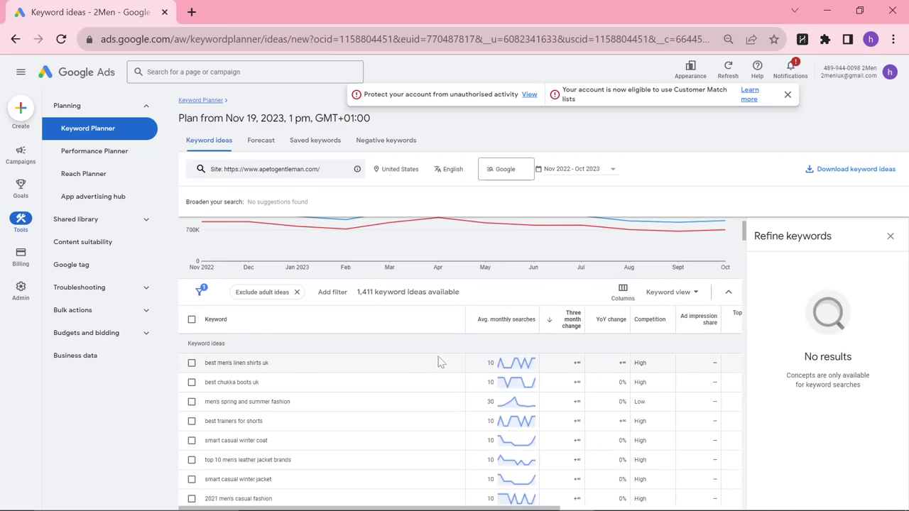
pyautogui.scroll(-2, 331, 369)
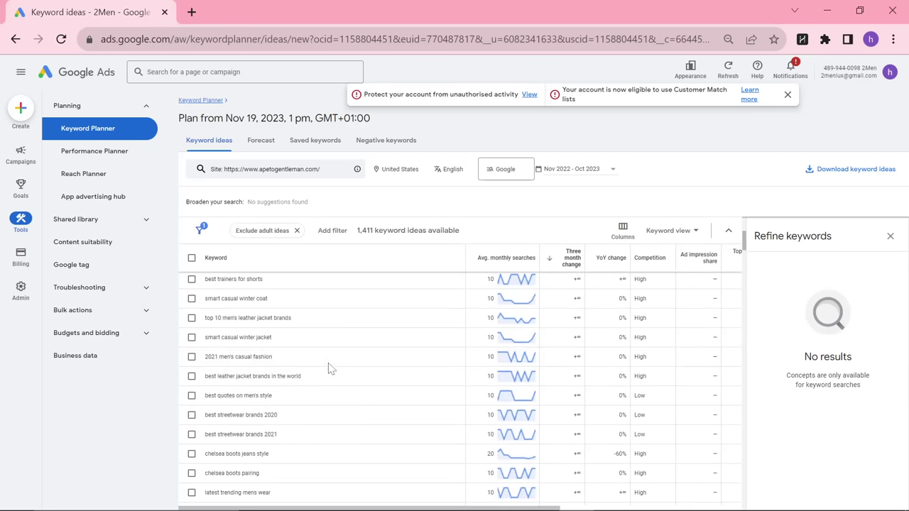
pyautogui.scroll(-5, 329, 368)
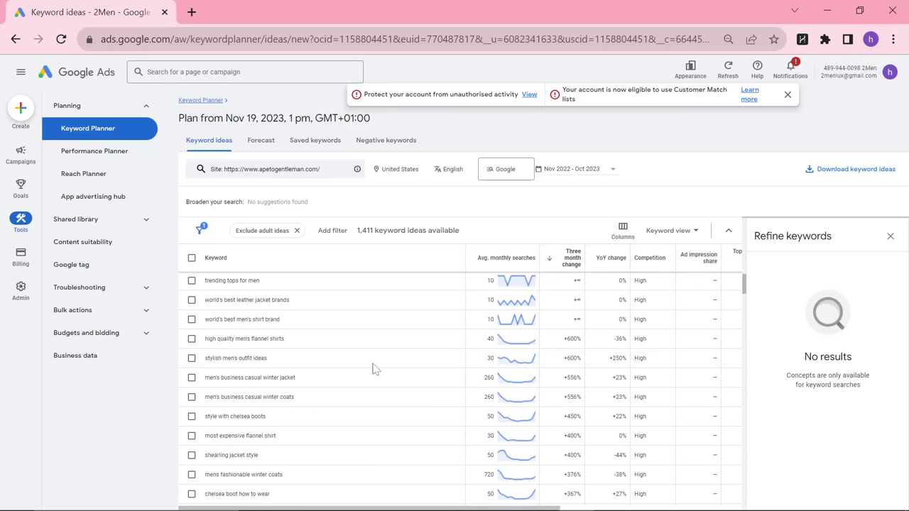
pyautogui.moveTo(222, 397); pyautogui.dragTo(204, 397)
pyautogui.hotkey('ctrl', 'c')
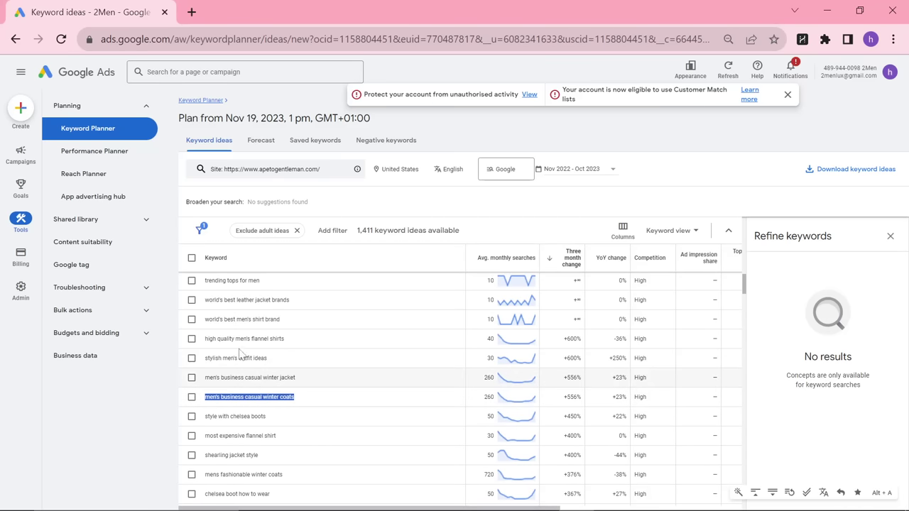
# Search Google for "men's business casual winter coats" in a new tab and look for "2men" on the results page.
pyautogui.click(191, 12)
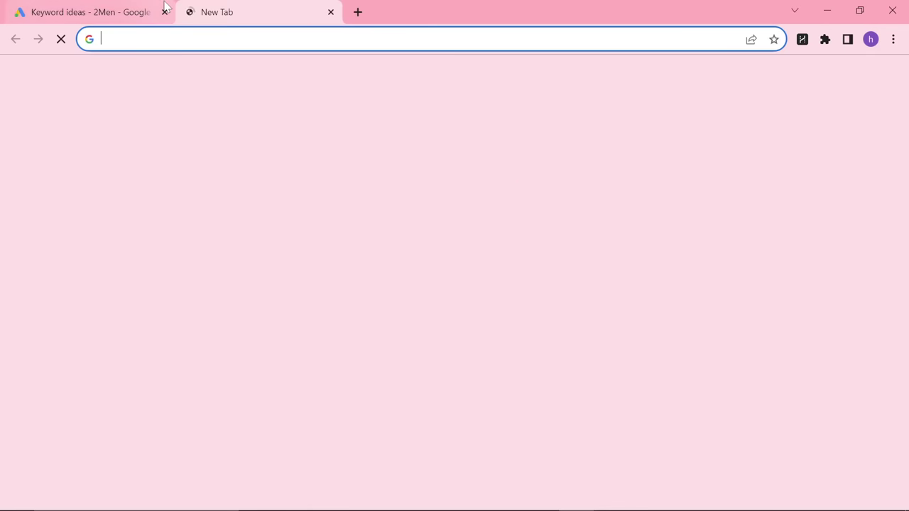
pyautogui.hotkey('ctrl', 'v')
pyautogui.press('Return')
pyautogui.hotkey('ctrl', 'f')
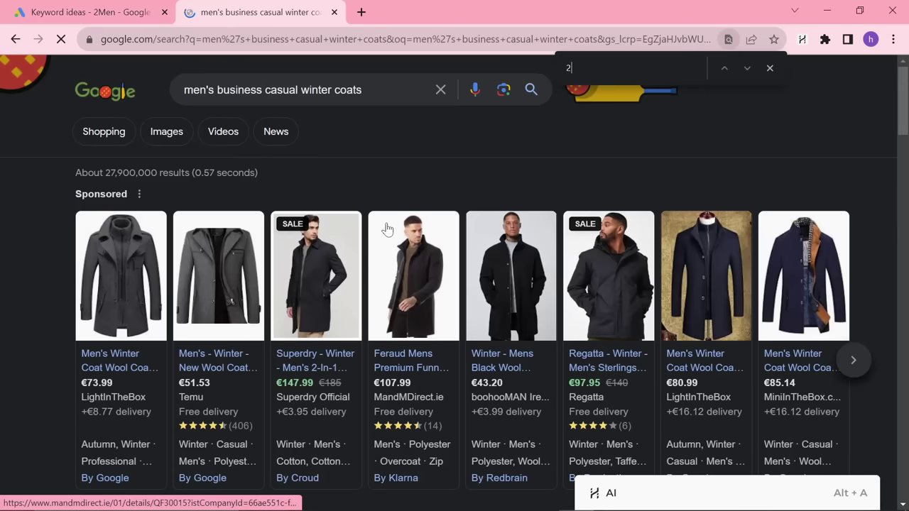
pyautogui.write('2men')
pyautogui.scroll(-5, 436, 355)
pyautogui.scroll(-20, 430, 347)
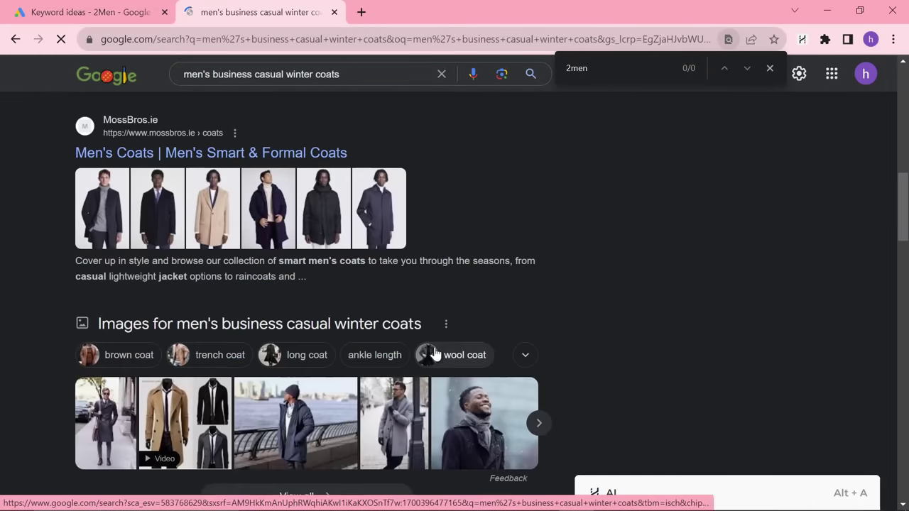
pyautogui.scroll(6, 416, 336)
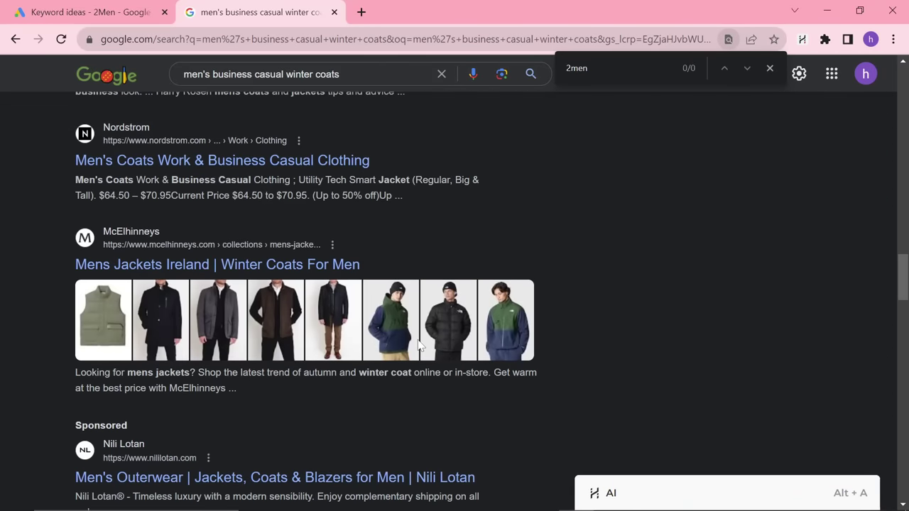
pyautogui.press('BackSpace')
pyautogui.press('BackSpace')
pyautogui.press('BackSpace')
pyautogui.press('BackSpace')
pyautogui.hotkey('alt', 'Tab')
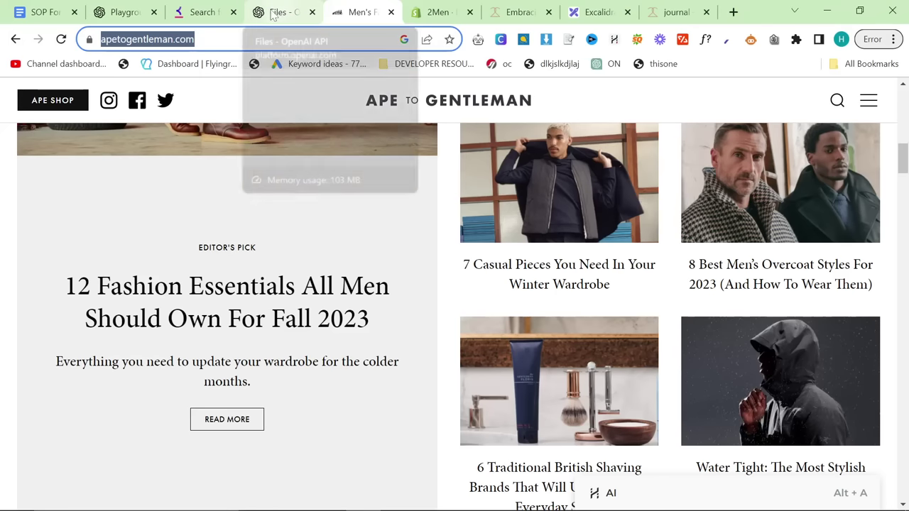
pyautogui.scroll(1, 306, 278)
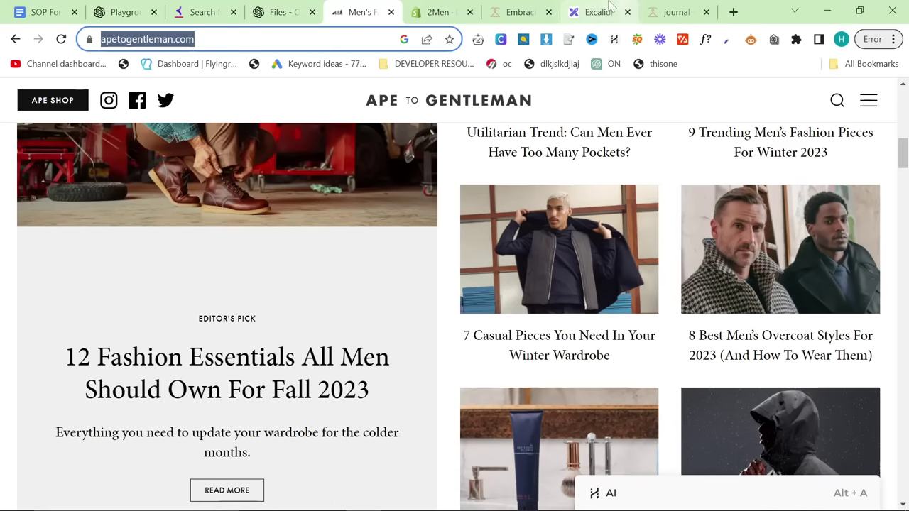
pyautogui.hotkey('alt', 'Tab')
pyautogui.hotkey('alt', 'Tab')
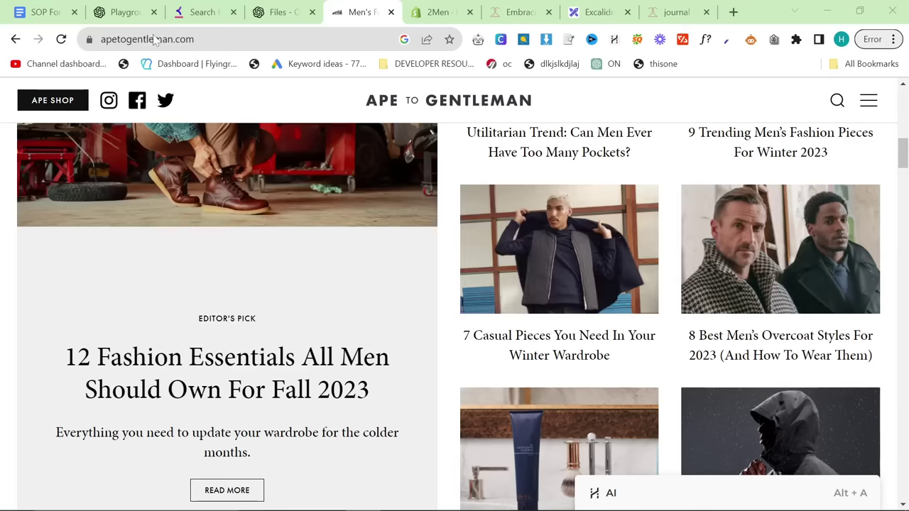
pyautogui.scroll(-4, 370, 346)
pyautogui.scroll(-2, 369, 344)
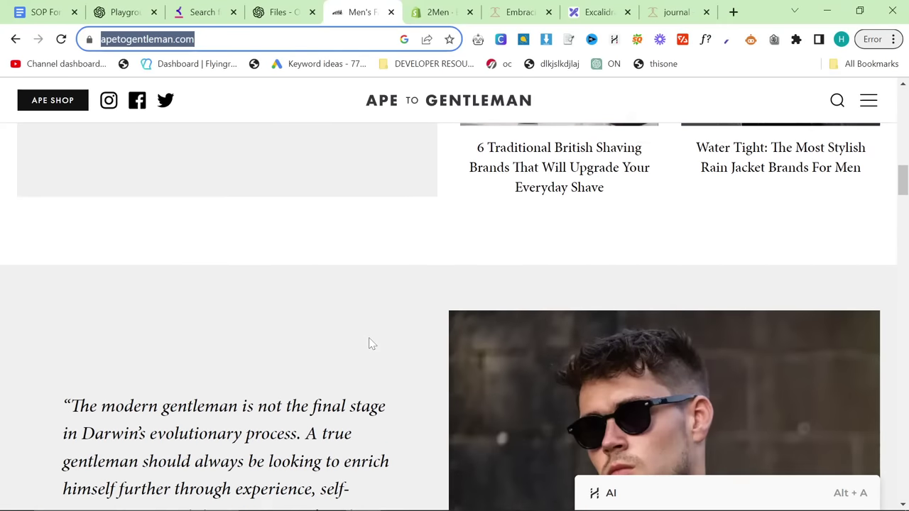
pyautogui.scroll(4, 369, 343)
# Switch to VS Code and review the product URLs, image URLs and titles that products.py printed in the terminal.
pyautogui.hotkey('alt', 'Tab')
pyautogui.click(439, 233)
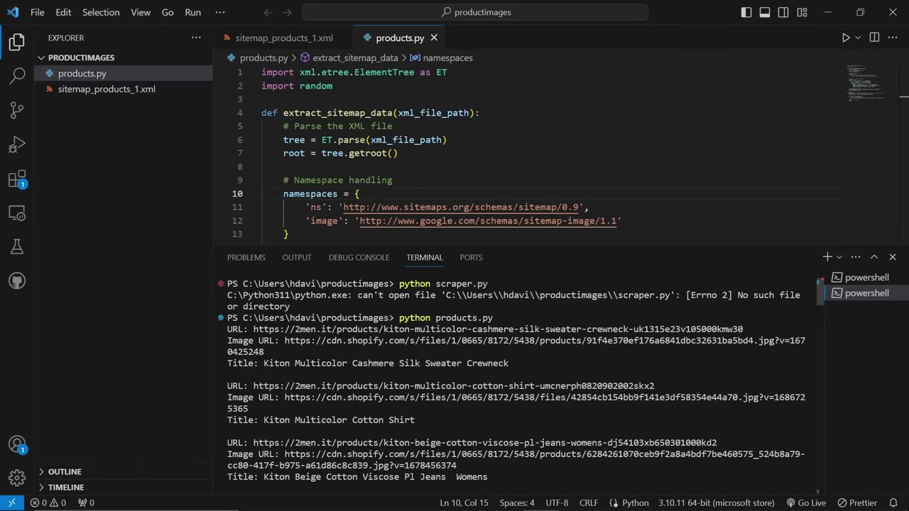
pyautogui.moveTo(456, 465); pyautogui.dragTo(298, 340)
pyautogui.scroll(-13, 299, 340)
pyautogui.scroll(-10, 516, 384)
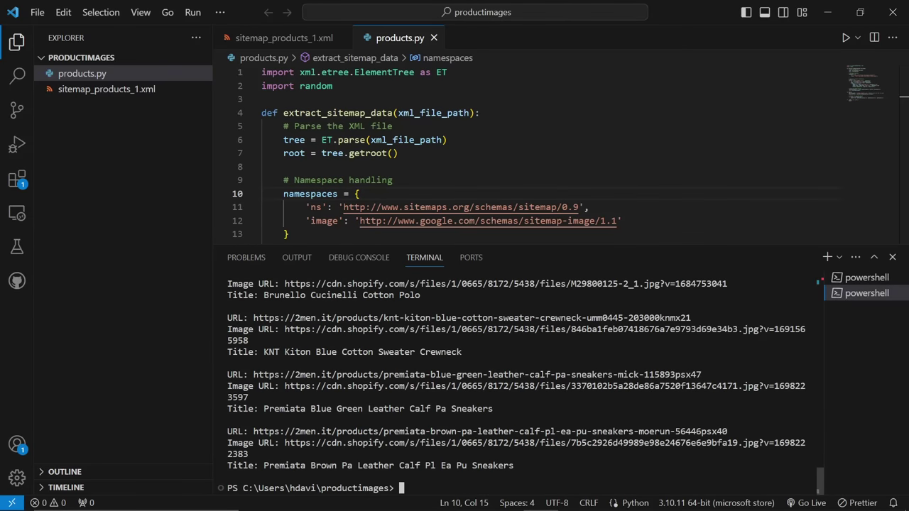
pyautogui.moveTo(554, 478); pyautogui.dragTo(238, 318)
pyautogui.scroll(14, 234, 318)
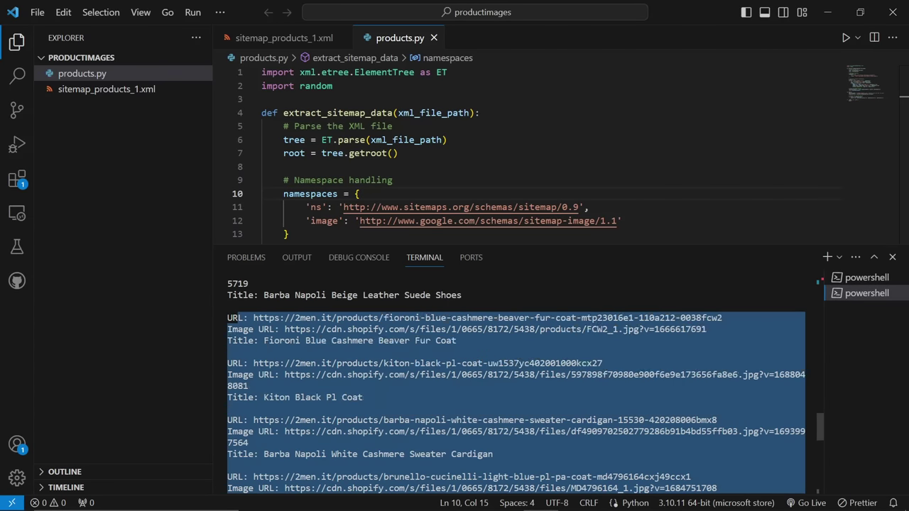
pyautogui.scroll(-5, 517, 383)
pyautogui.write('`')
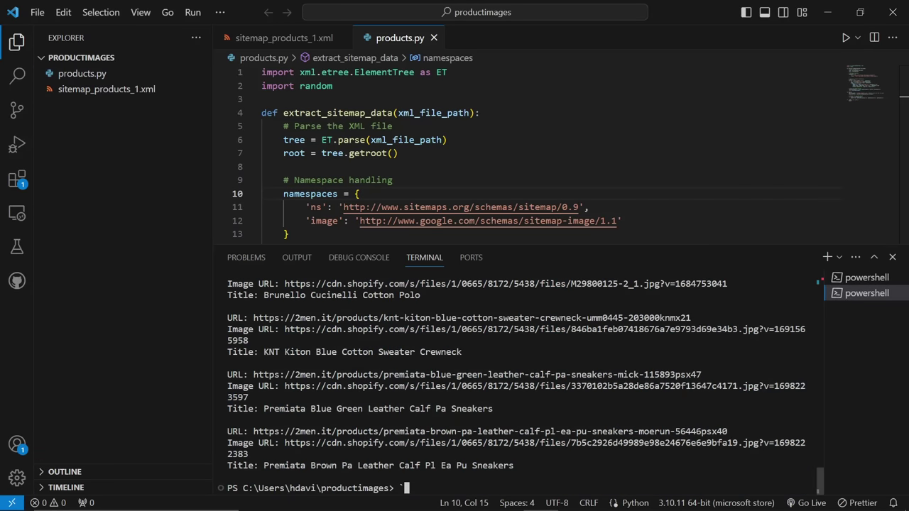
# Return to the 2Men journal page in Chrome and open the Overcoats and Coats clothing collections in new tabs.
pyautogui.hotkey('alt', 'Tab')
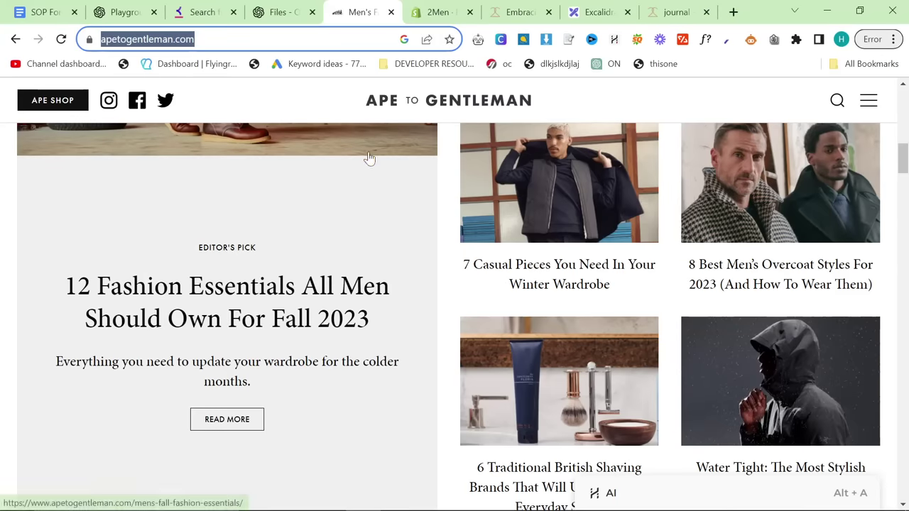
pyautogui.click(679, 12)
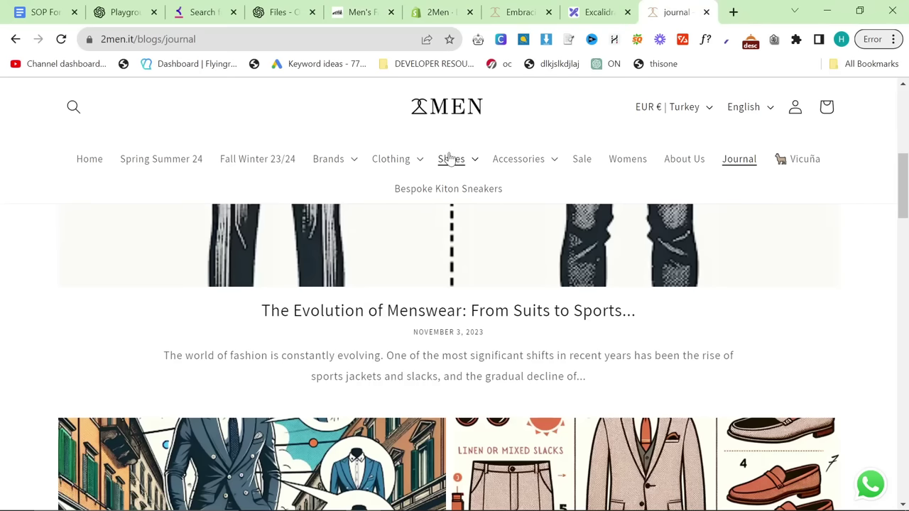
pyautogui.click(325, 162)
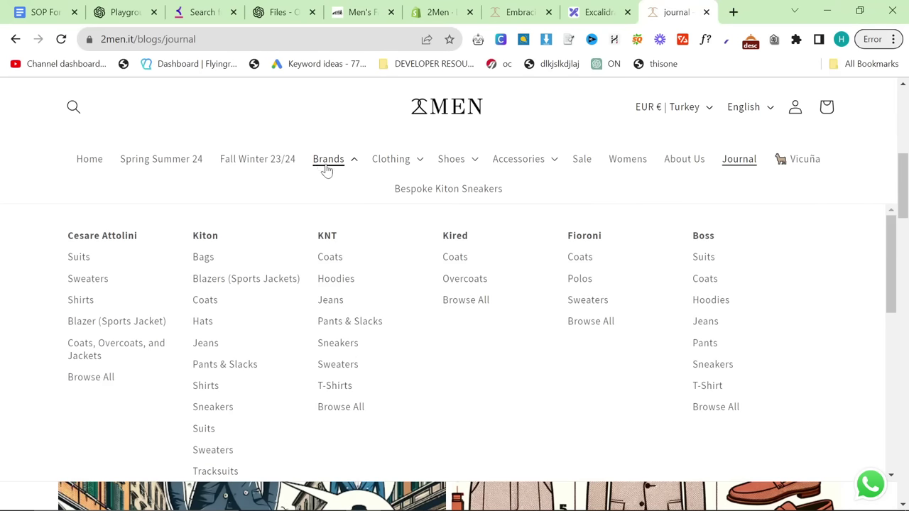
pyautogui.click(383, 160)
pyautogui.scroll(-2, 519, 296)
pyautogui.scroll(2, 308, 291)
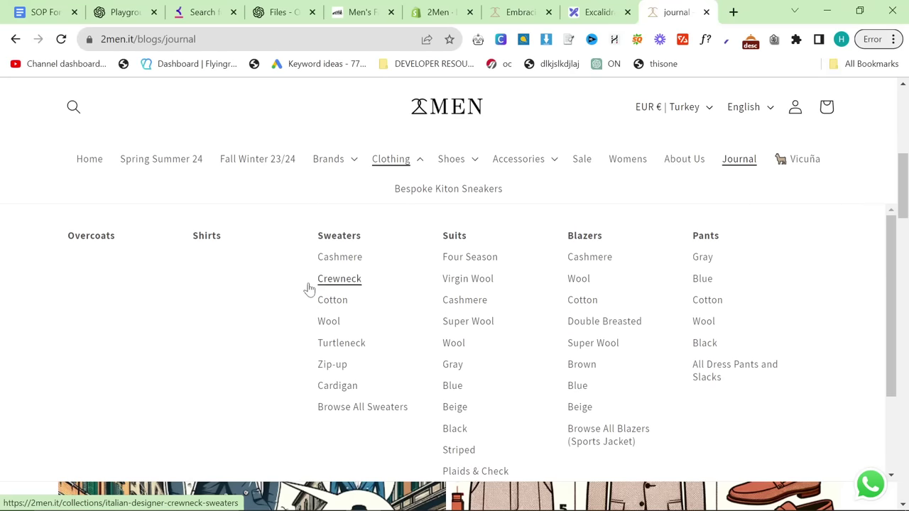
pyautogui.middleClick(93, 236)
pyautogui.scroll(-1, 357, 344)
pyautogui.scroll(-1, 358, 343)
pyautogui.middleClick(205, 414)
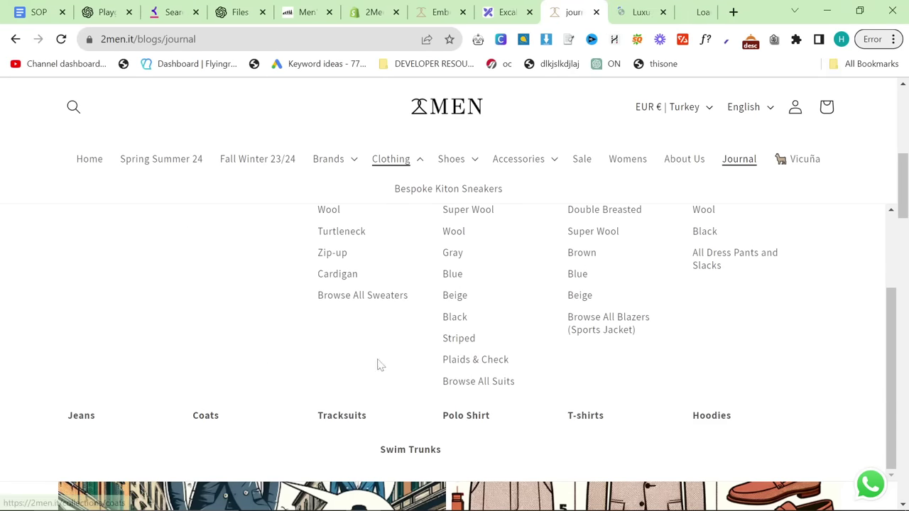
# Check the brand filter options of the Overcoats collection and switch to the product list of the Coats collection.
pyautogui.hotkey('ctrl', 'Tab')
pyautogui.scroll(-5, 350, 288)
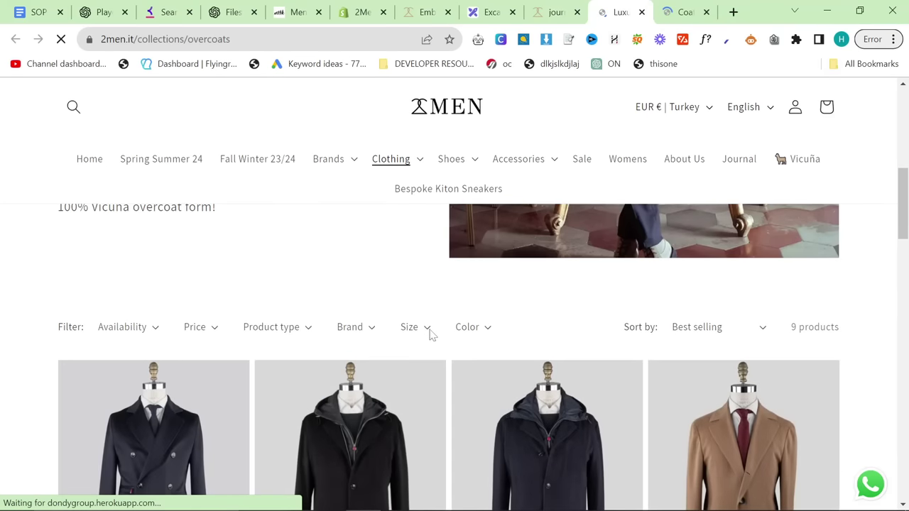
pyautogui.click(349, 326)
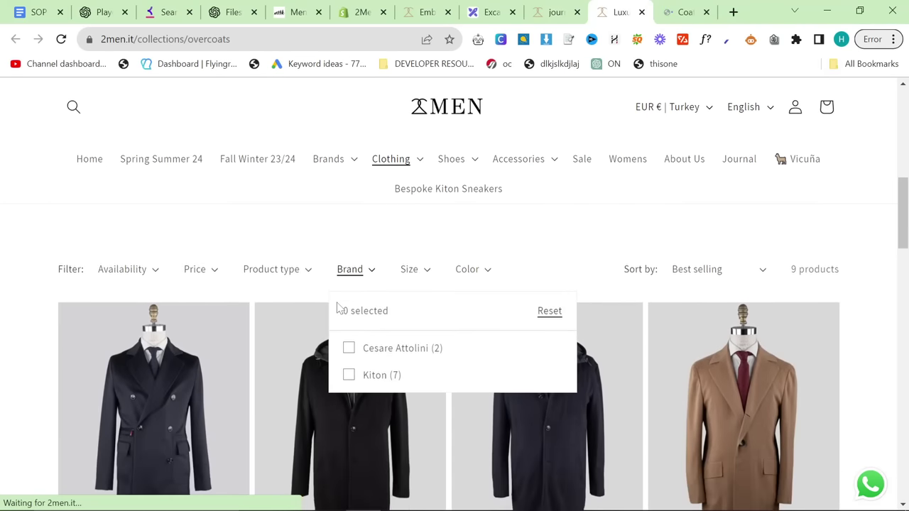
pyautogui.scroll(-1, 380, 344)
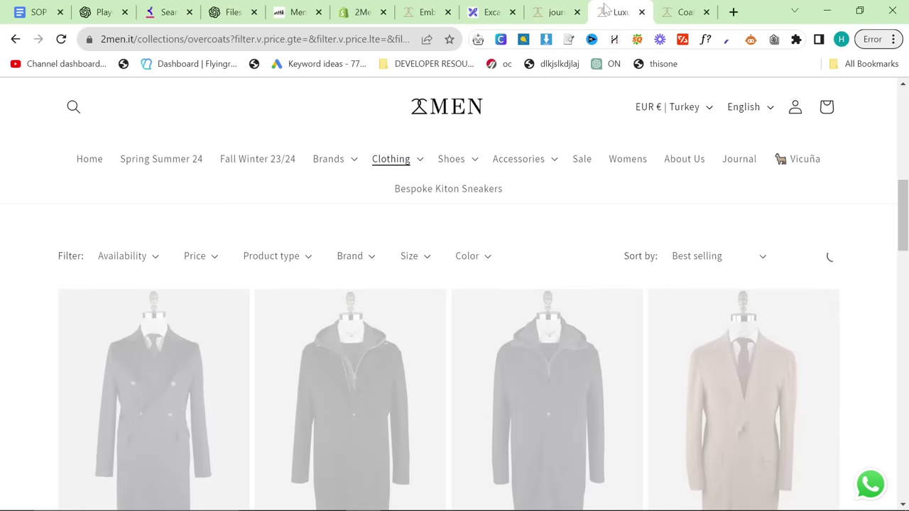
pyautogui.hotkey('ctrl', 'Tab')
pyautogui.scroll(-5, 560, 217)
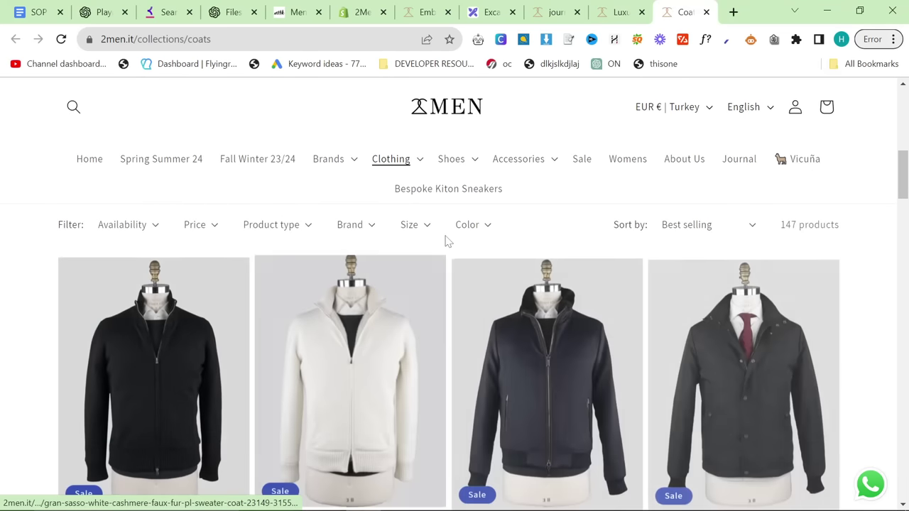
# Filter the Coats collection by the brands Barba Napoli, Brunello Cucinelli, Fioroni and Isaia.
pyautogui.click(367, 233)
pyautogui.scroll(-1, 387, 333)
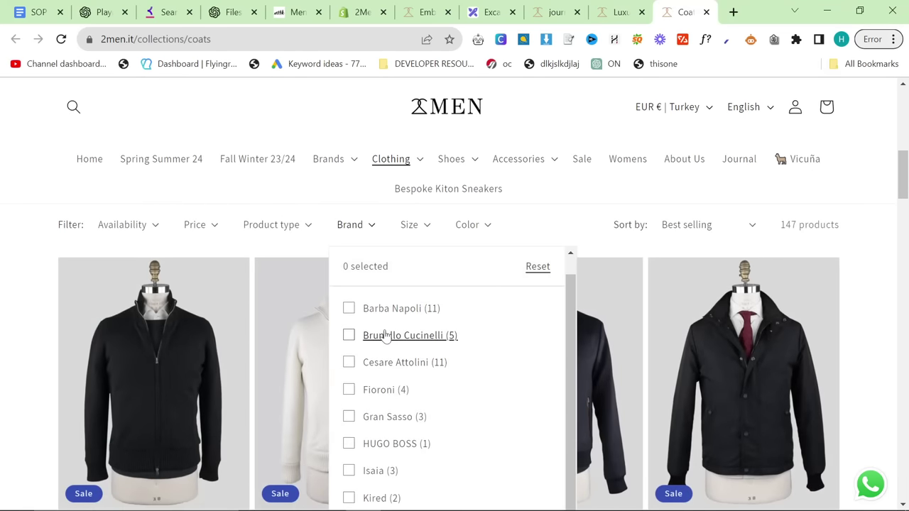
pyautogui.scroll(1, 394, 339)
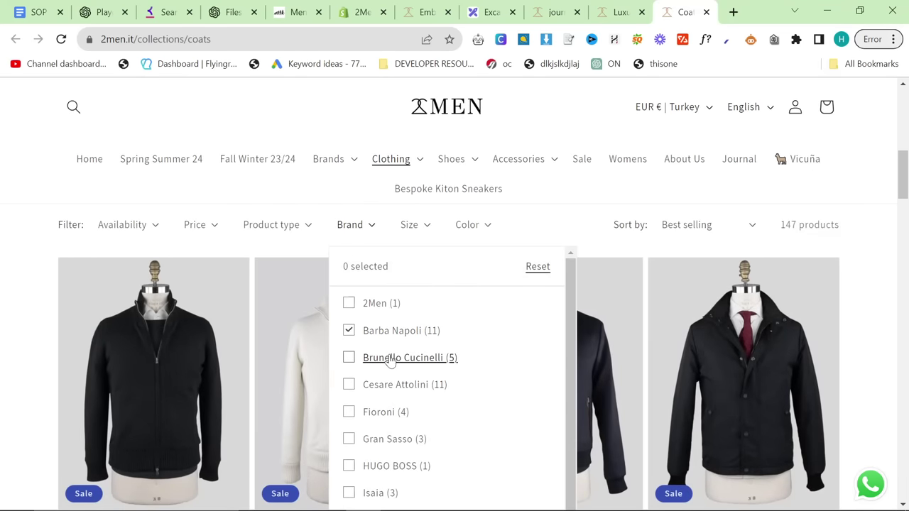
pyautogui.click(389, 409)
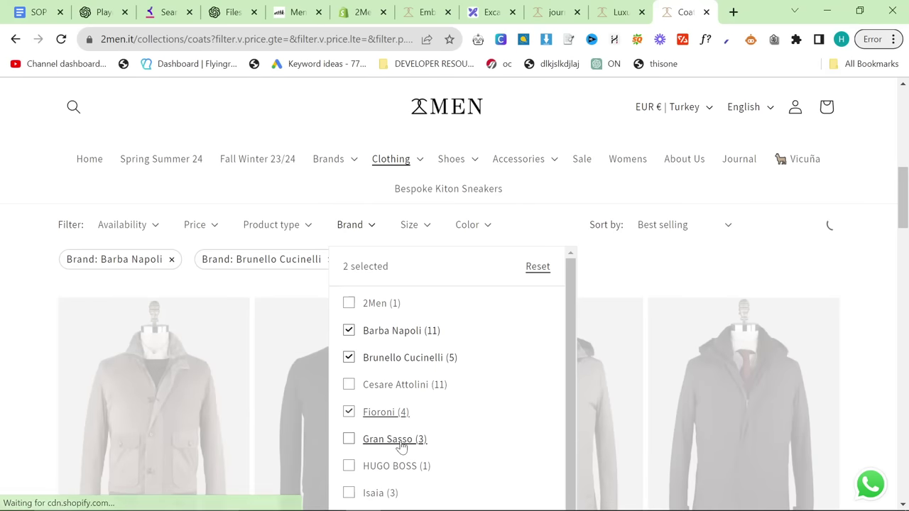
pyautogui.scroll(-1, 419, 459)
pyautogui.scroll(-3, 432, 466)
pyautogui.click(380, 375)
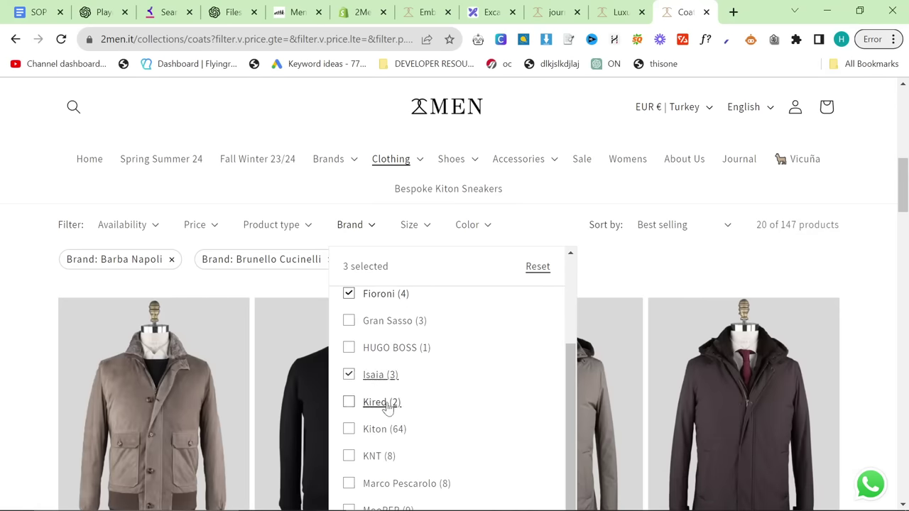
pyautogui.scroll(-1, 400, 426)
pyautogui.scroll(-2, 407, 364)
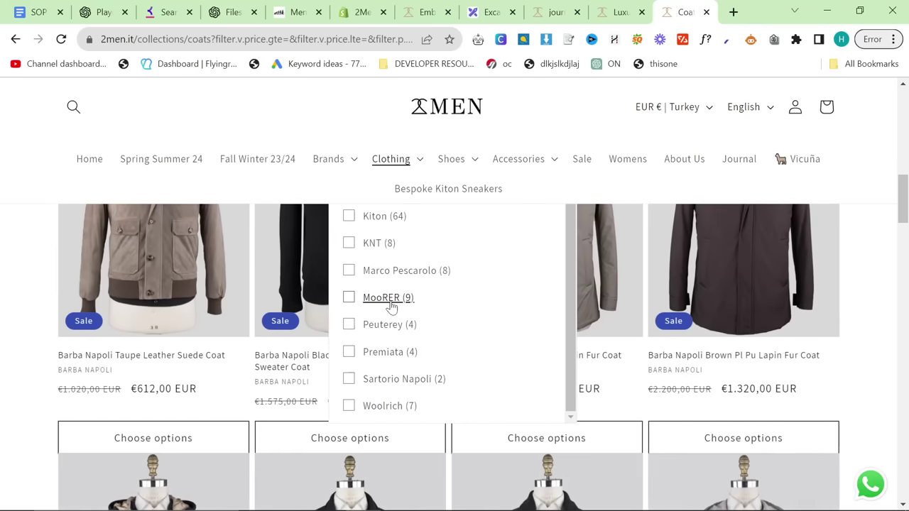
pyautogui.scroll(3, 412, 252)
# Strip the filter parameters from the Coats collection's address and load the unfiltered collection.
pyautogui.click(14, 40)
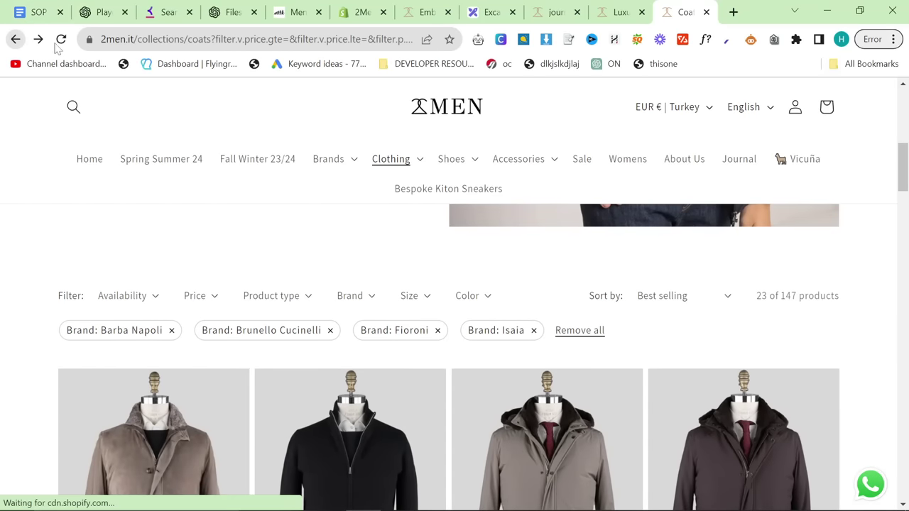
pyautogui.click(39, 40)
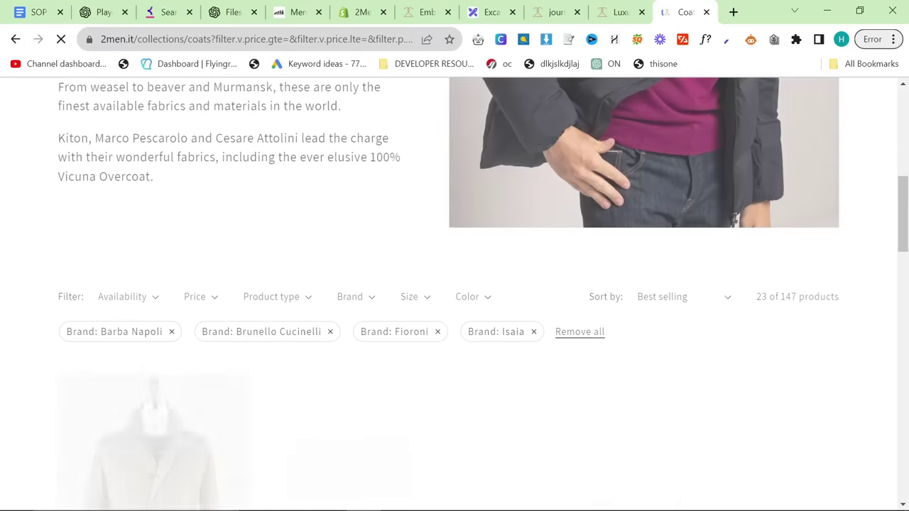
pyautogui.moveTo(215, 39); pyautogui.dragTo(900, 91)
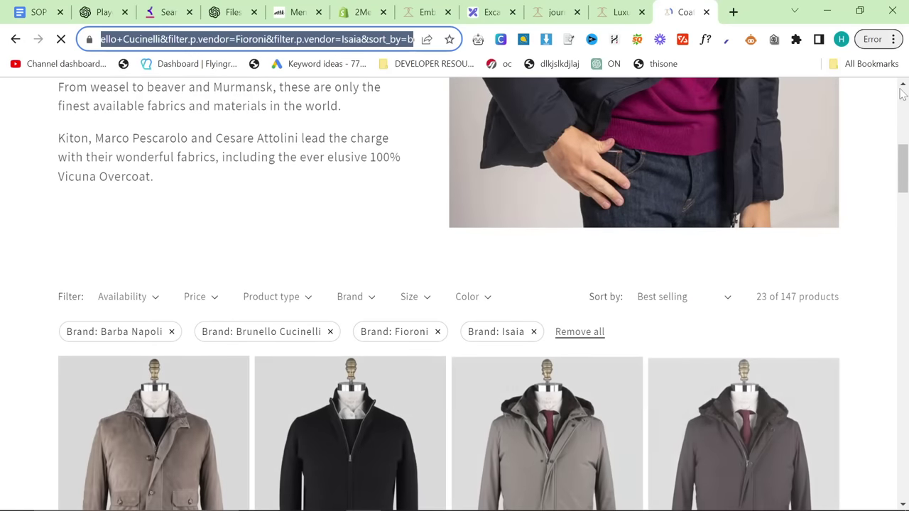
pyautogui.press('BackSpace')
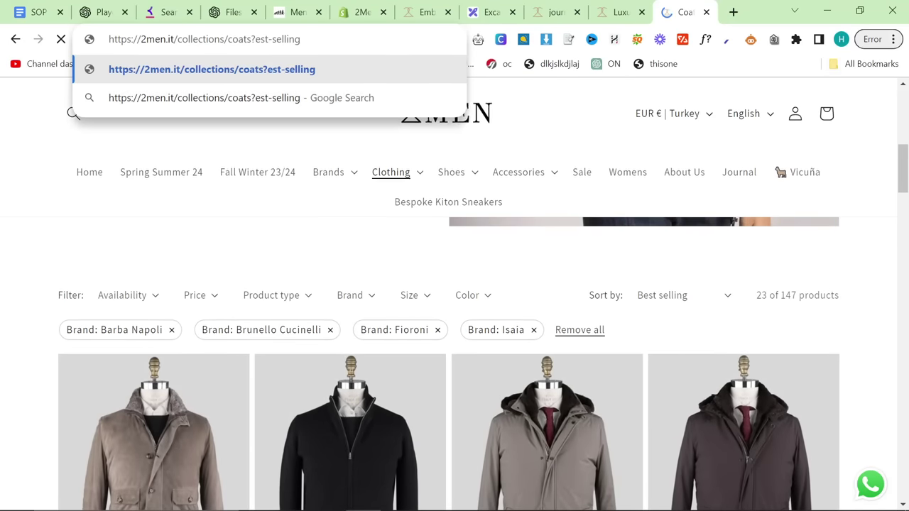
pyautogui.hotkey('shift', 'End')
pyautogui.press('Delete')
pyautogui.press('Return')
# Open Notepad and paste in the image address copied from the Gran Sasso Black Cashmere Faux Fur Pl Sweater Coat.
pyautogui.press('super')
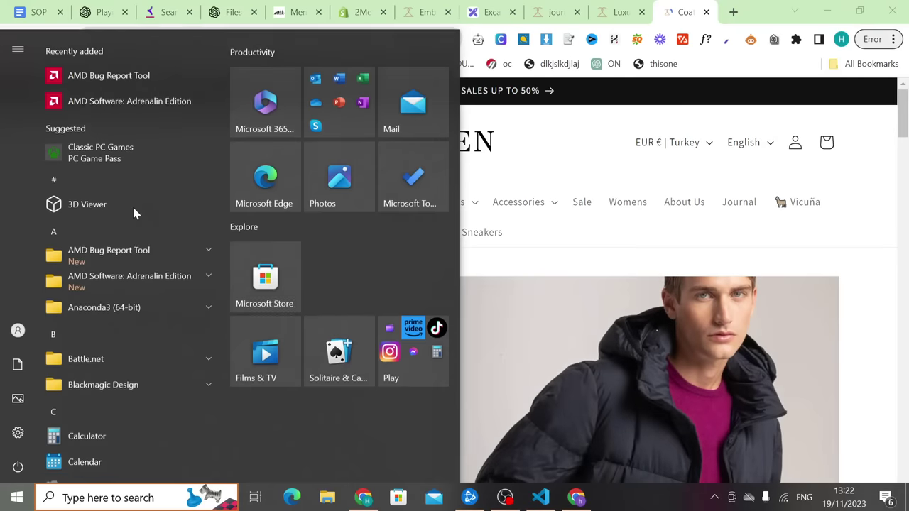
pyautogui.write('note')
pyautogui.press('Return')
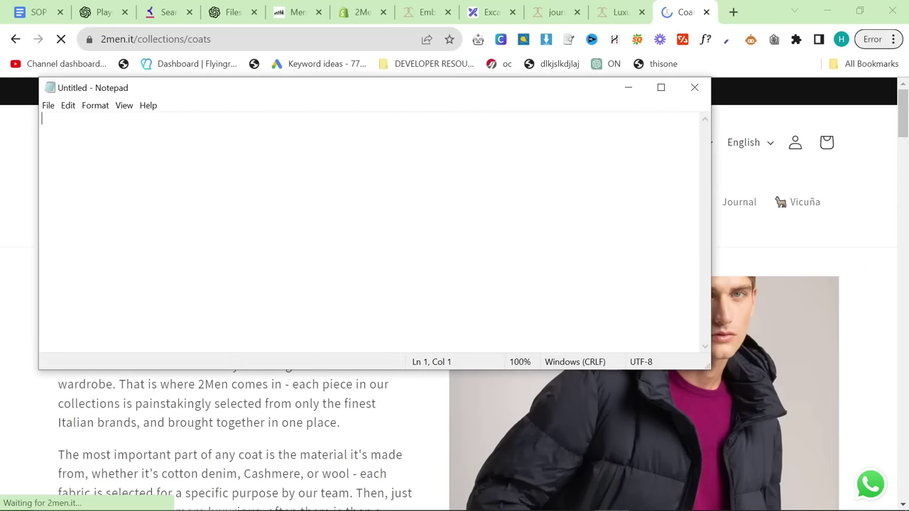
pyautogui.hotkey('alt', 'Tab')
pyautogui.scroll(-9, 183, 315)
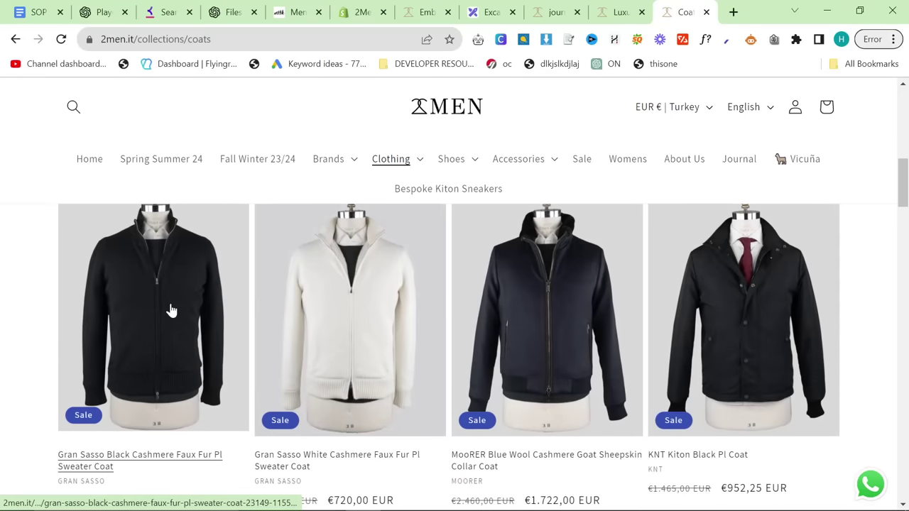
pyautogui.rightClick(170, 311)
pyautogui.click(228, 236)
pyautogui.hotkey('alt', 'Tab')
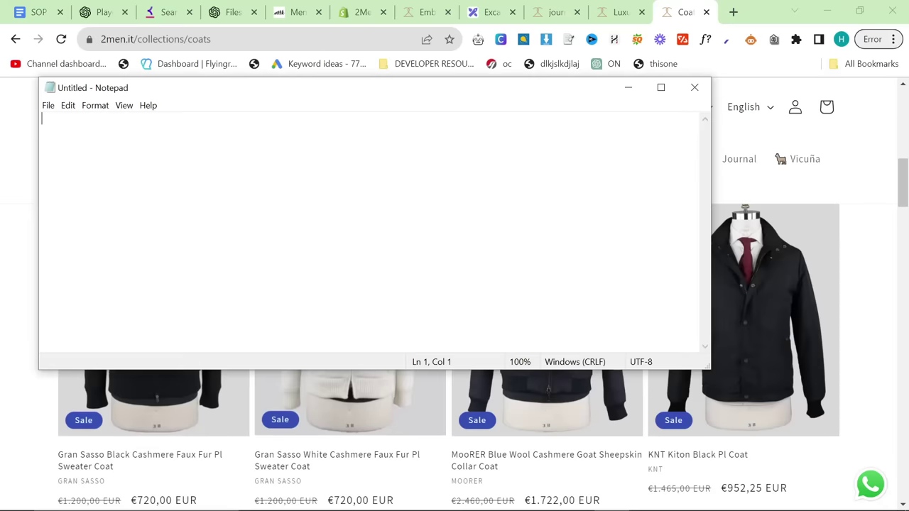
pyautogui.press('BackSpace')
pyautogui.hotkey('ctrl', 'v')
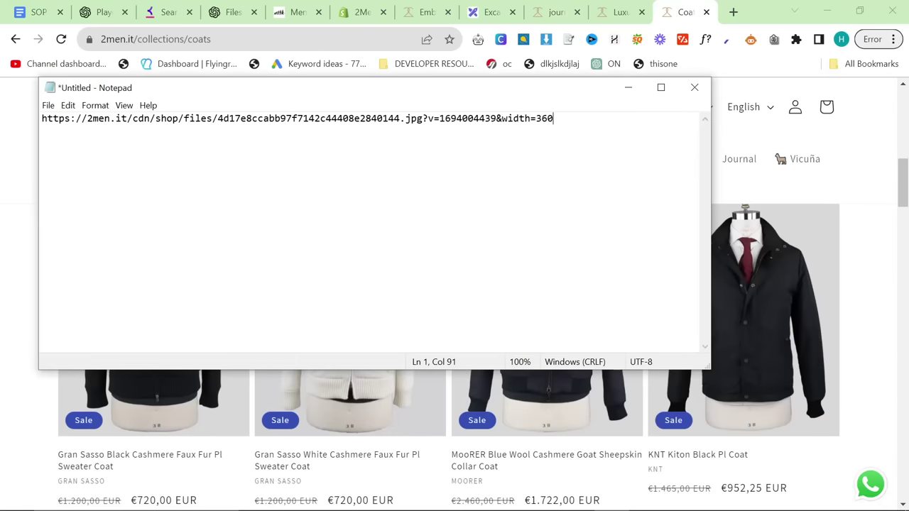
# Copy the title of the Gran Sasso Black Cashmere Faux Fur Pl Sweater Coat and paste it above the image address in Notepad.
pyautogui.hotkey('alt', 'Tab')
pyautogui.moveTo(33, 458); pyautogui.dragTo(122, 468)
pyautogui.hotkey('alt', 'Tab')
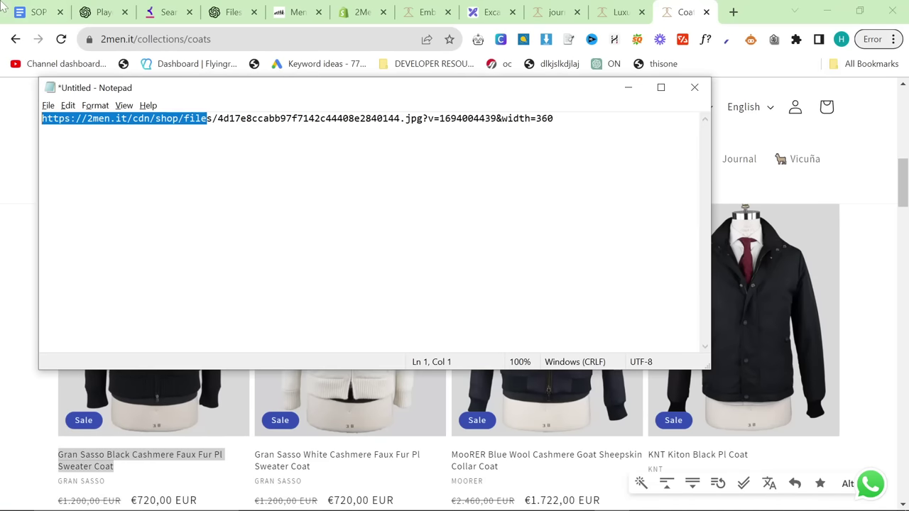
pyautogui.press('Return')
pyautogui.hotkey('ctrl', 'v')
# Copy the product link of the Gran Sasso Black Cashmere Faux Fur Pl Sweater Coat and paste it as the first line of the note.
pyautogui.hotkey('alt', 'Tab')
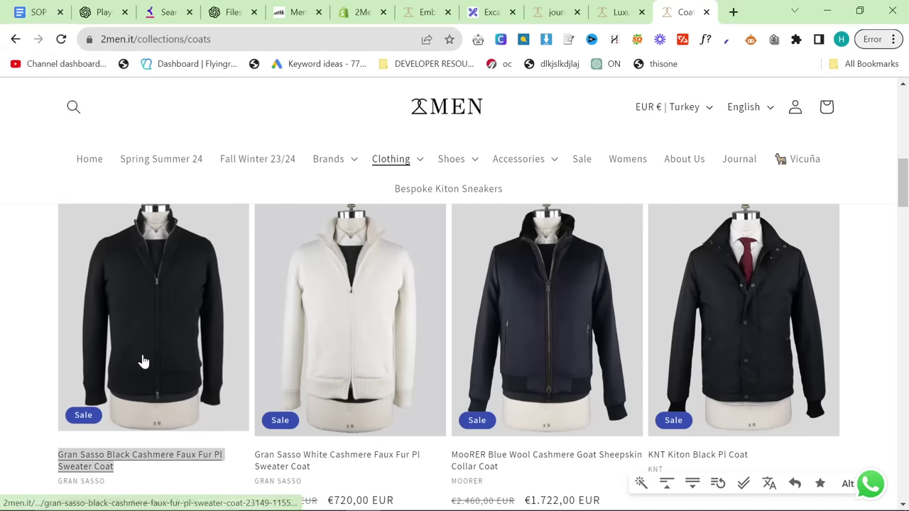
pyautogui.rightClick(149, 320)
pyautogui.click(201, 180)
pyautogui.hotkey('alt', 'Tab')
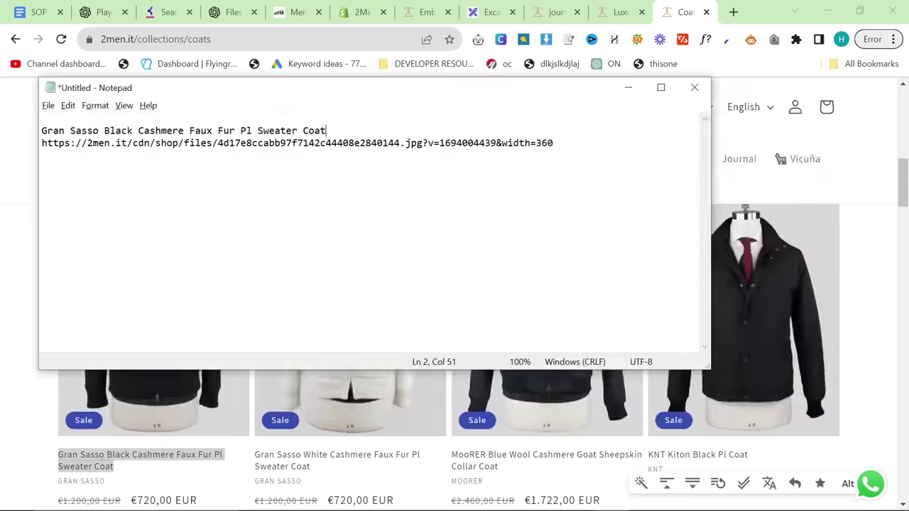
pyautogui.press('Up')
pyautogui.hotkey('ctrl', 'v')
pyautogui.hotkey('ctrl', 'a')
pyautogui.press('Left')
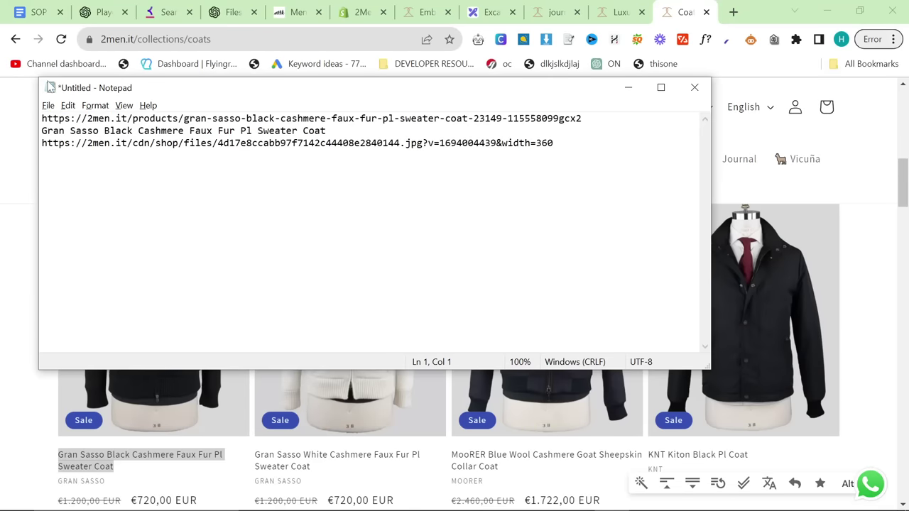
# Check the product listing format in the VS Code terminal and prefix the product link in Notepad with "URL:".
pyautogui.hotkey('alt', 'Tab')
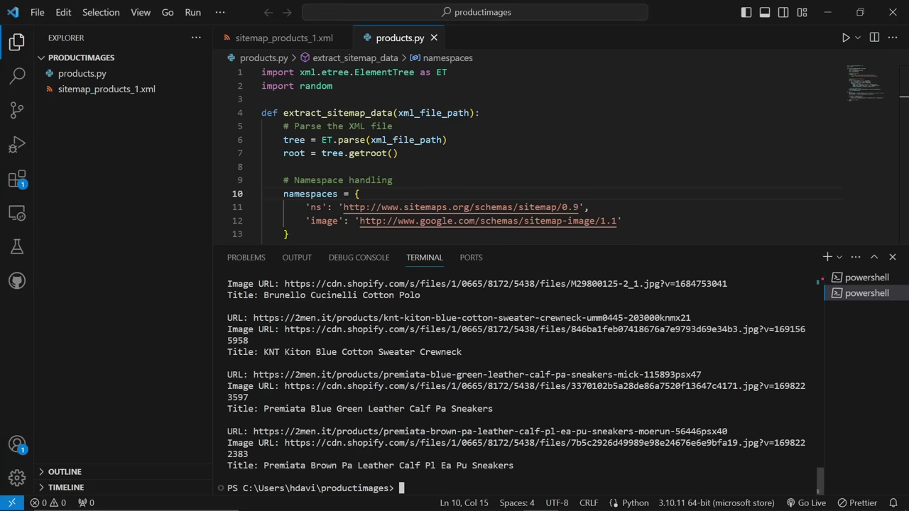
pyautogui.hotkey('alt', 'Tab')
pyautogui.write('URL:')
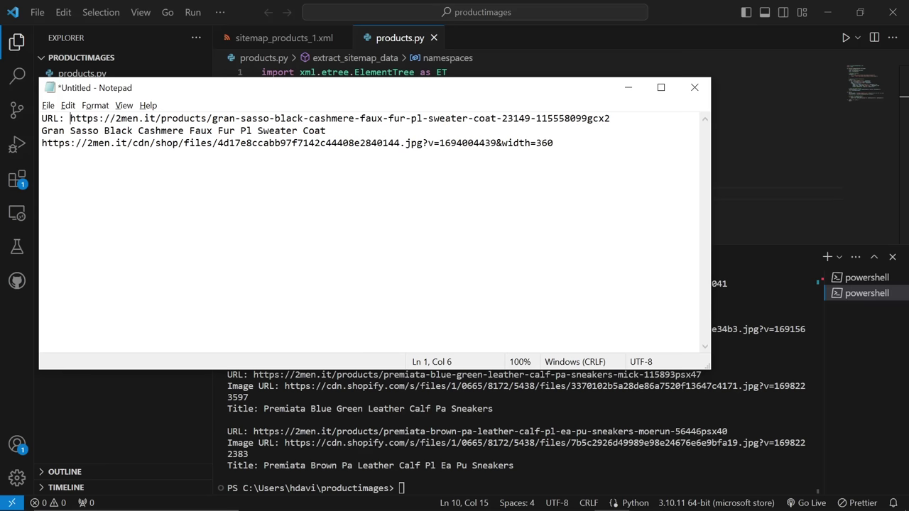
# Move the image address directly below the product link, labelling it "Image URL:" and the product name "Title:".
pyautogui.moveTo(42, 143); pyautogui.dragTo(553, 143)
pyautogui.hotkey('ctrl', 'x')
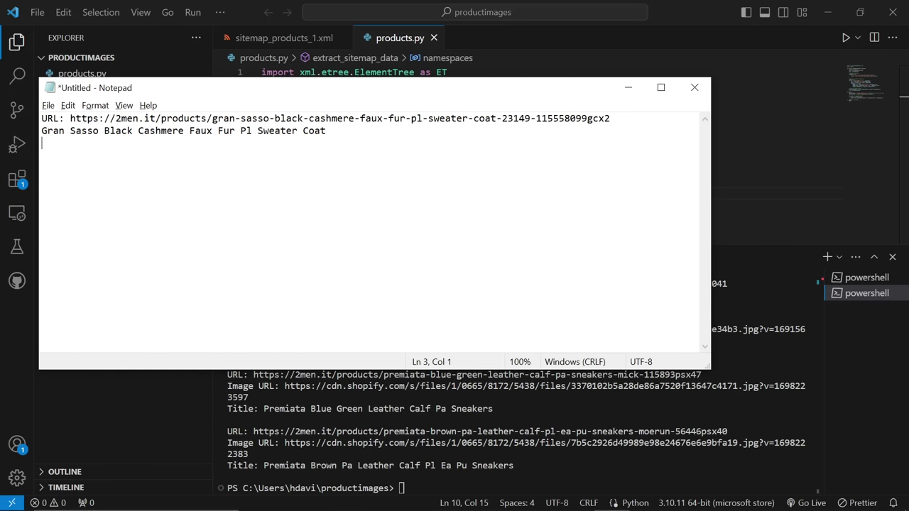
pyautogui.press('Return')
pyautogui.hotkey('ctrl', 'v')
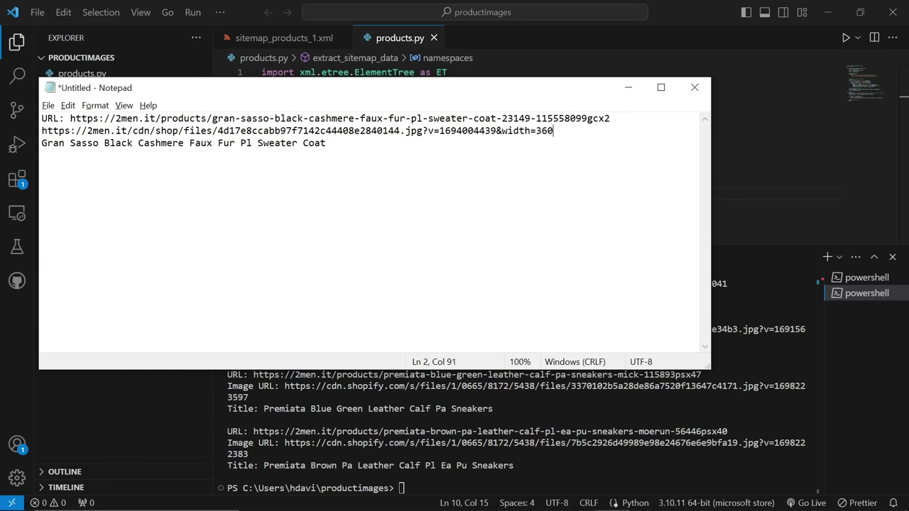
pyautogui.write('Image URL: ')
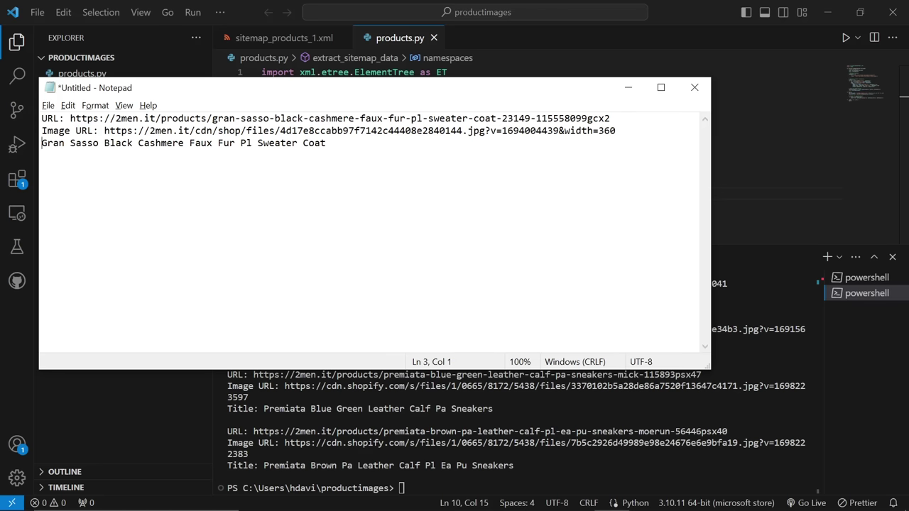
pyautogui.write('Title:')
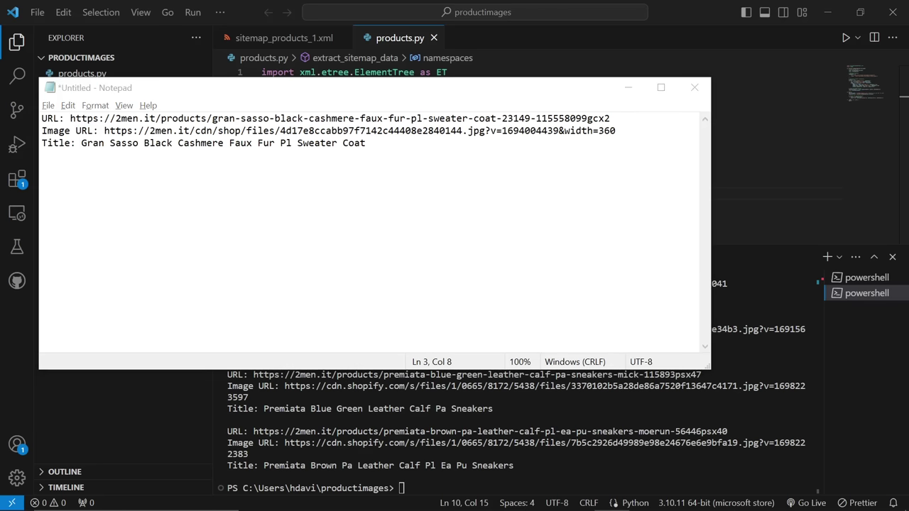
# Copy the image address of the MooRER Blue Wool Cashmere Goat Sheepskin Collar Coat from the Coats collection.
pyautogui.hotkey('alt', 'Tab')
pyautogui.hotkey('alt', 'Tab')
pyautogui.scroll(-3, 348, 325)
pyautogui.scroll(3, 367, 331)
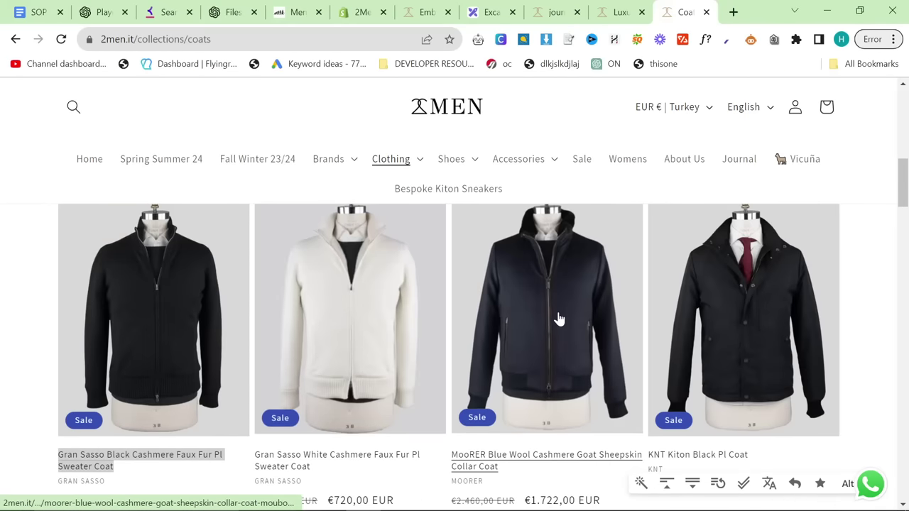
pyautogui.scroll(-2, 558, 319)
pyautogui.scroll(2, 557, 318)
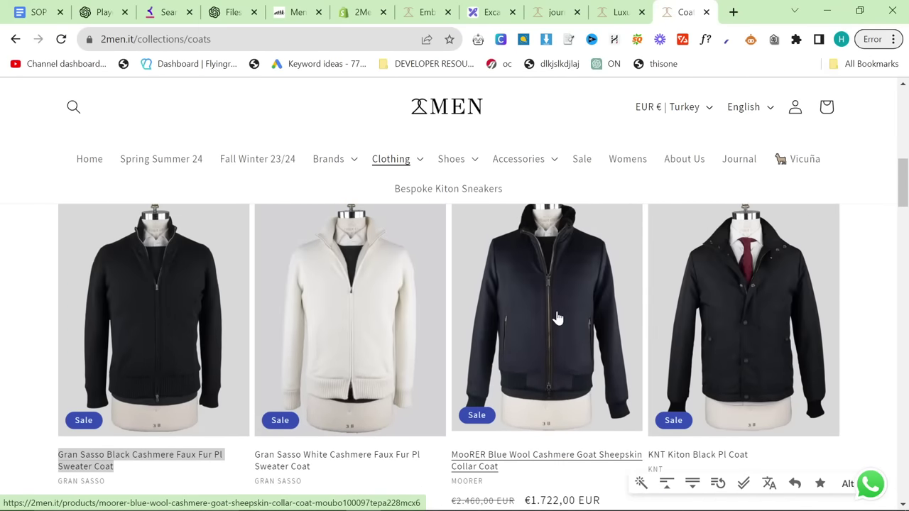
pyautogui.rightClick(558, 319)
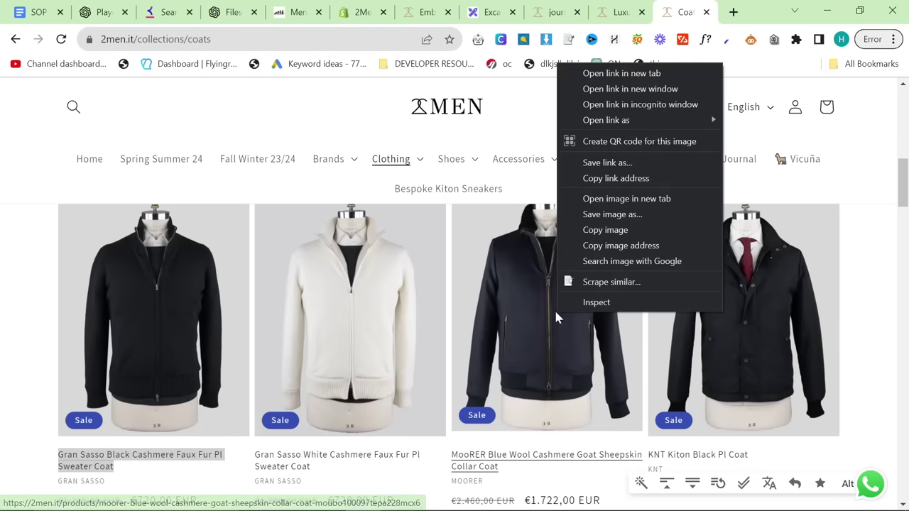
pyautogui.click(624, 248)
pyautogui.hotkey('alt', 'Tab')
pyautogui.hotkey('alt', 'Tab')
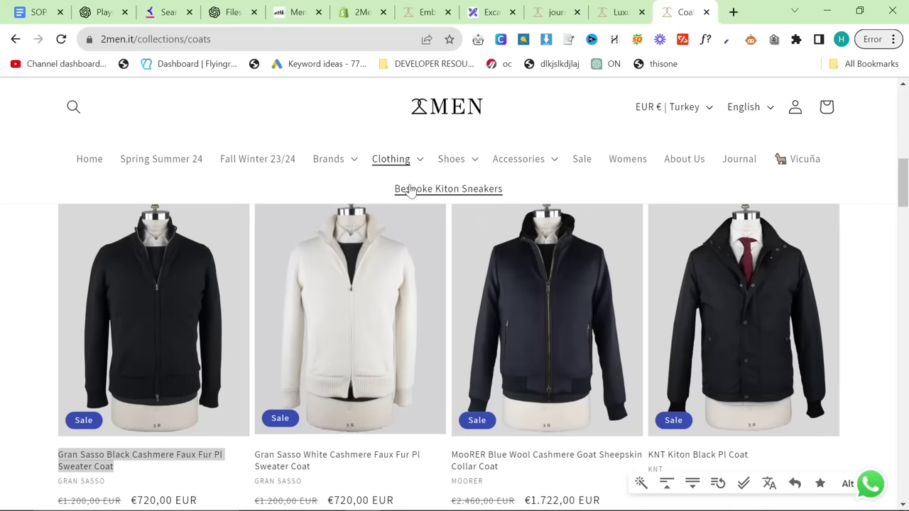
# Start a second Notepad entry with "URL:" followed by the product link of the MooRER Blue Wool Cashmere Goat Sheepskin Collar Coat.
pyautogui.hotkey('alt', 'Tab')
pyautogui.press('Tab')
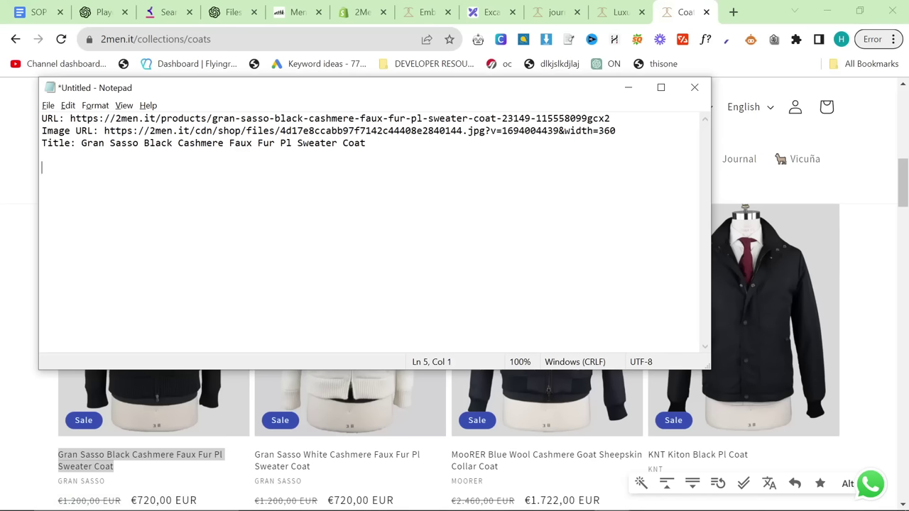
pyautogui.write('URL')
pyautogui.hotkey('alt', 'Tab')
pyautogui.rightClick(538, 304)
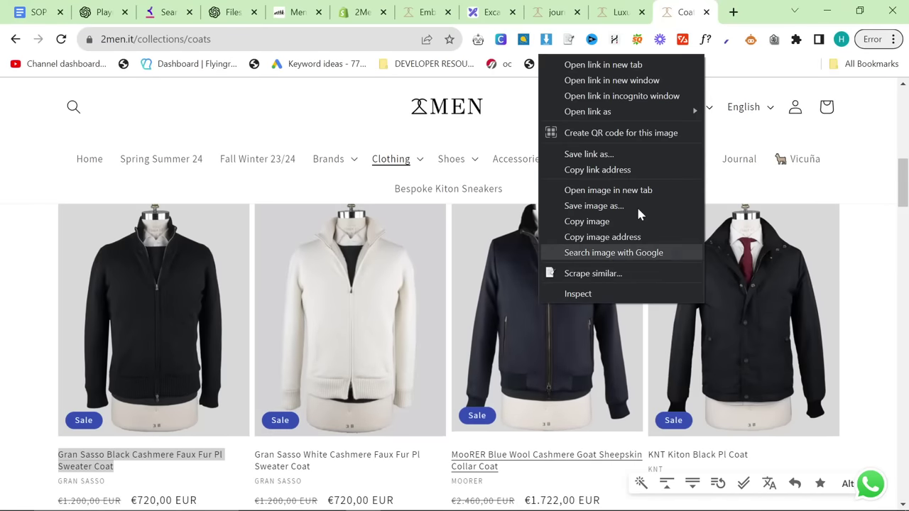
pyautogui.click(615, 170)
pyautogui.hotkey('alt', 'Tab')
pyautogui.write(':')
pyautogui.hotkey('ctrl', 'v')
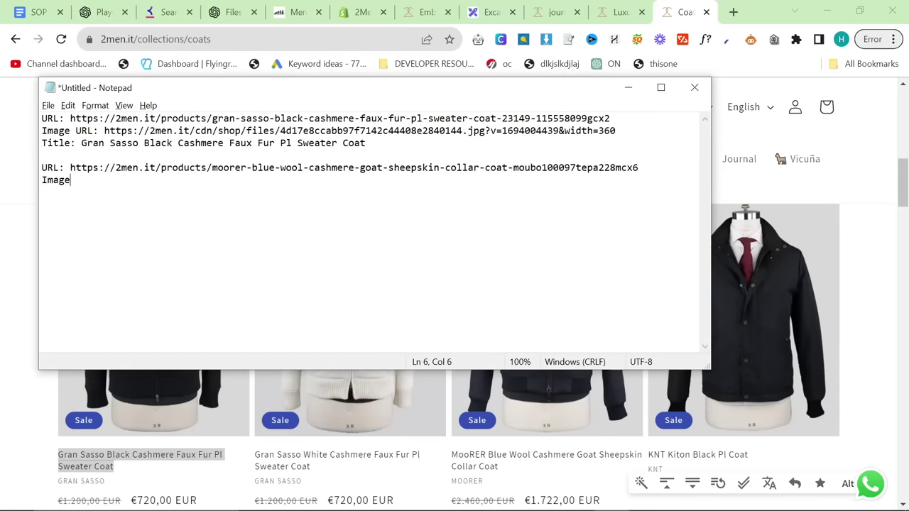
# Switch to VS Code and copy the whole products.py script.
pyautogui.hotkey('alt', 'Tab')
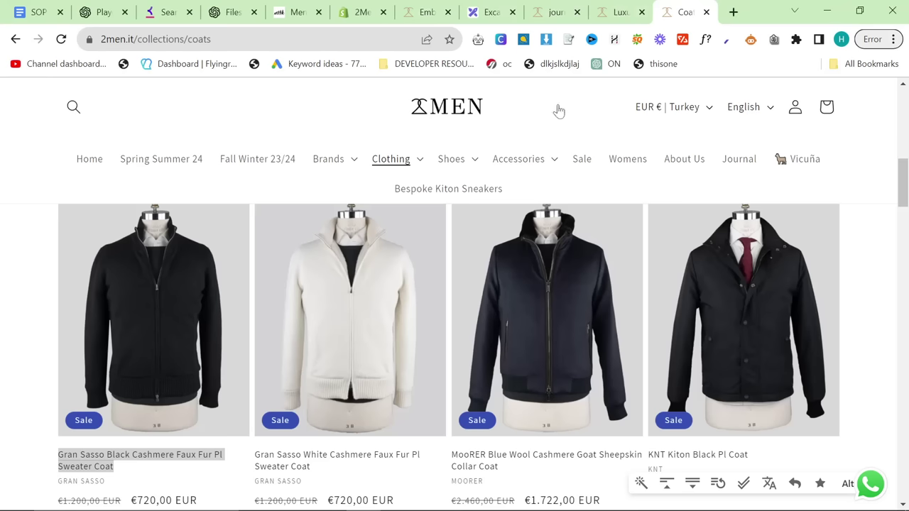
pyautogui.hotkey('alt', 'Tab')
pyautogui.press('Tab')
pyautogui.click(82, 73)
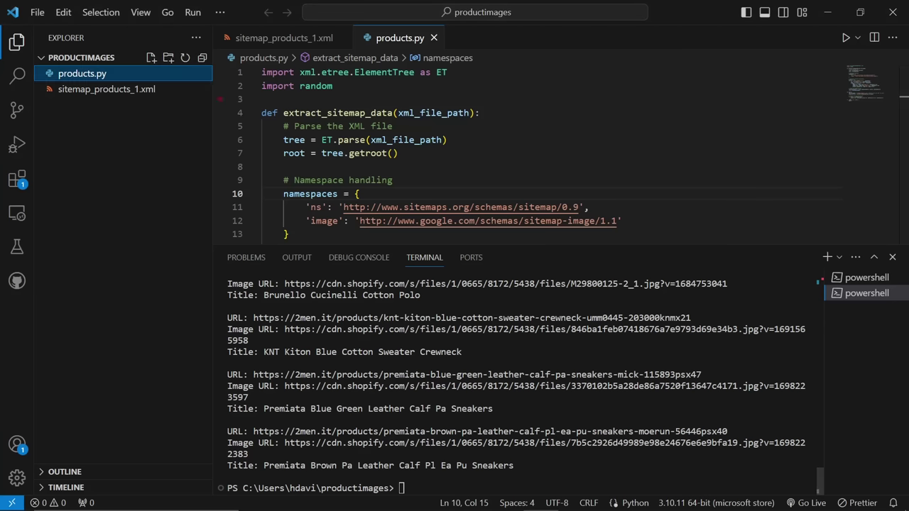
pyautogui.click(373, 140)
pyautogui.hotkey('ctrl', 'a')
# Open chat.openai.com in a new browser tab and choose the GPT-4 model for the chat.
pyautogui.hotkey('alt', 'Tab')
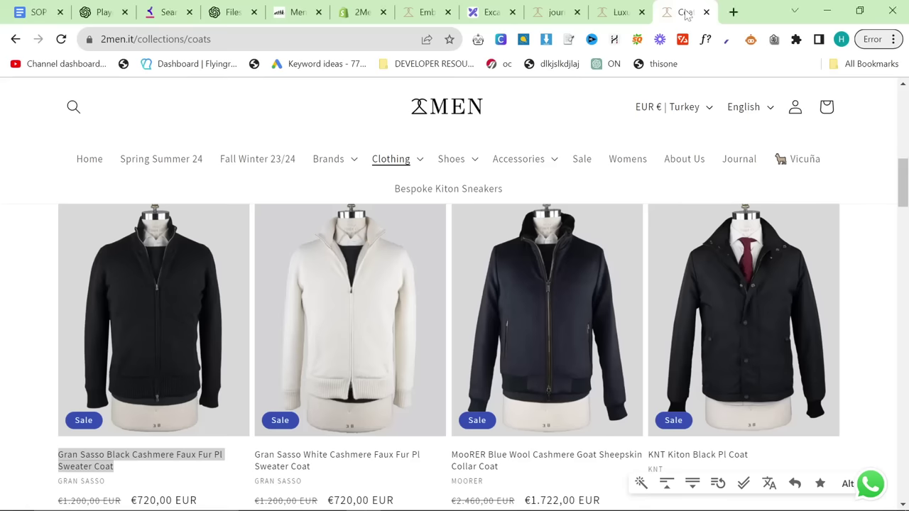
pyautogui.click(733, 11)
pyautogui.write('chat.openai.com')
pyautogui.press('Return')
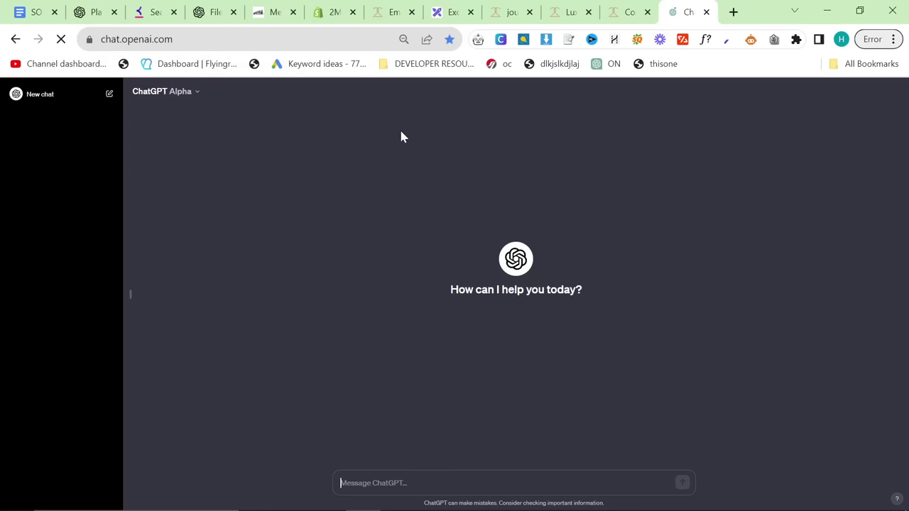
pyautogui.click(168, 98)
pyautogui.click(189, 135)
# Draft the prompt "Change this script to specifically look for lines that contain coat" and paste the products.py code below it.
pyautogui.click(362, 483)
pyautogui.write('c')
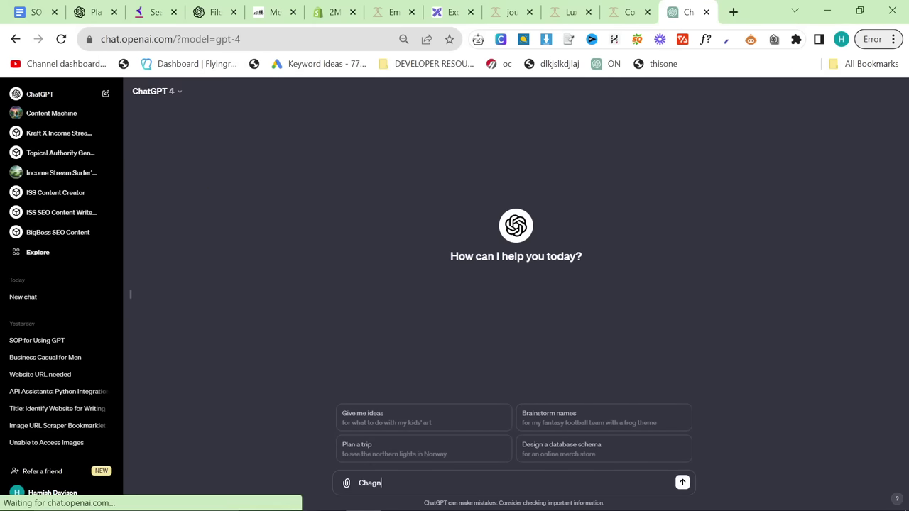
pyautogui.write('hagn')
pyautogui.press('BackSpace')
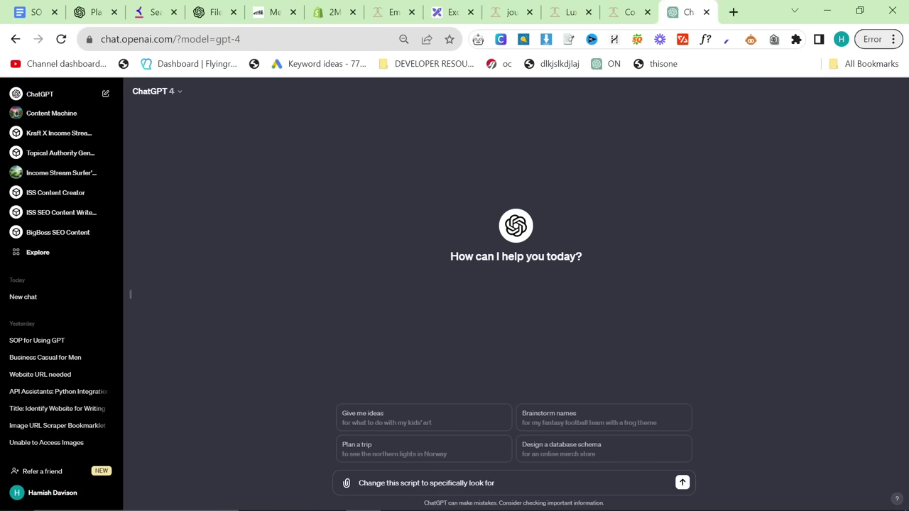
pyautogui.hotkey('alt', 'space')
pyautogui.hotkey('alt', 'Tab')
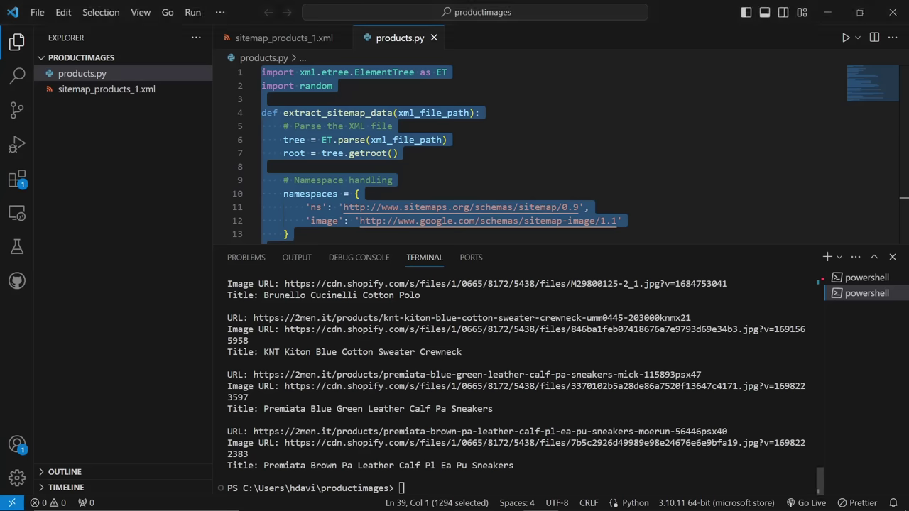
pyautogui.hotkey('alt', 'Tab')
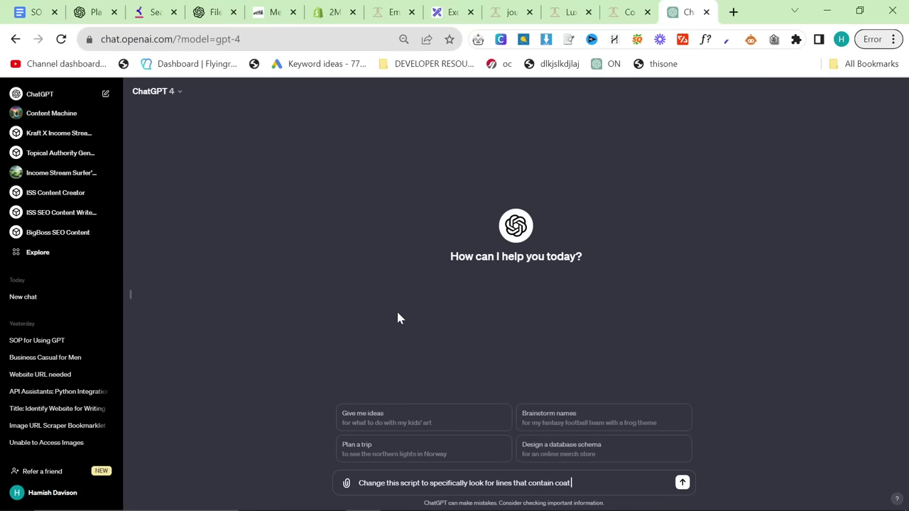
pyautogui.press('BackSpace')
pyautogui.press('BackSpace')
pyautogui.press('BackSpace')
pyautogui.hotkey('shift', 'Return')
pyautogui.hotkey('shift', 'Return')
pyautogui.hotkey('ctrl', 'v')
# Find the Marco Pescarolo Gray Virgin Wool Pl Sheepskin Coat entry in the VS Code terminal output and copy its URL, image URL and title.
pyautogui.hotkey('alt', 'Tab')
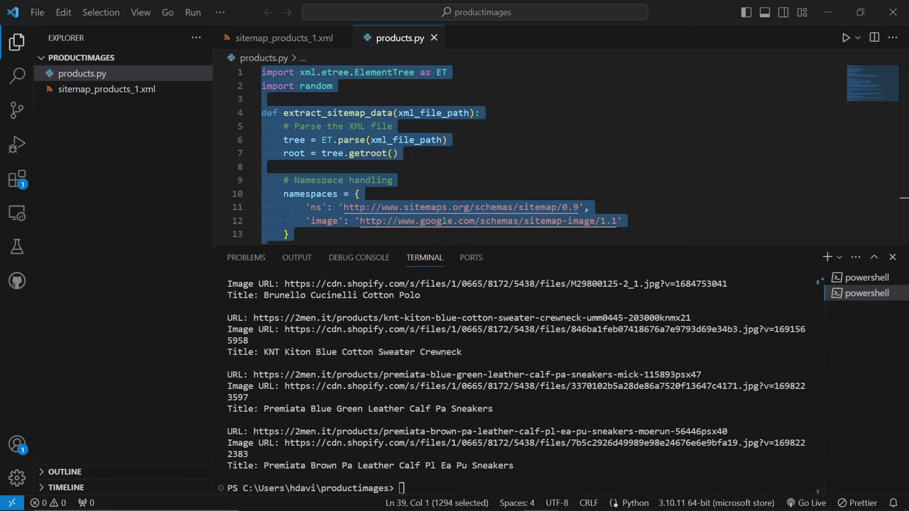
pyautogui.moveTo(820, 480); pyautogui.dragTo(819, 359)
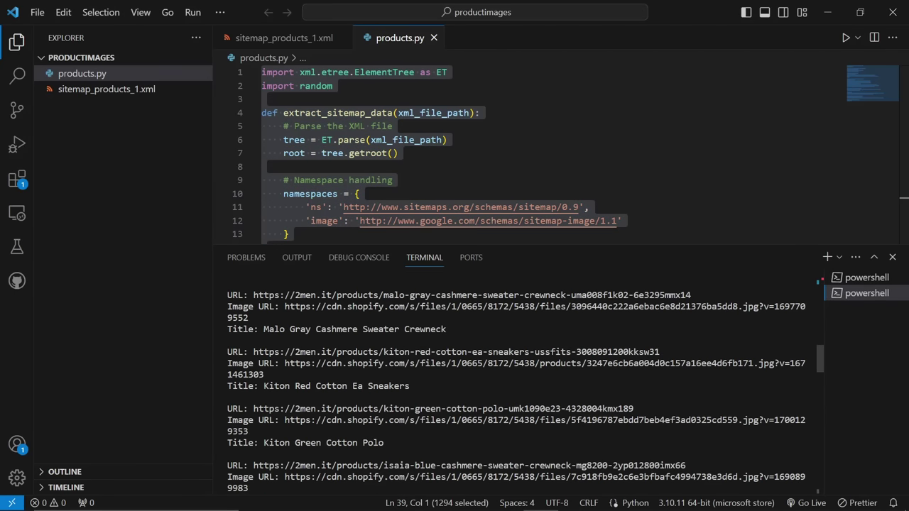
pyautogui.scroll(3, 526, 387)
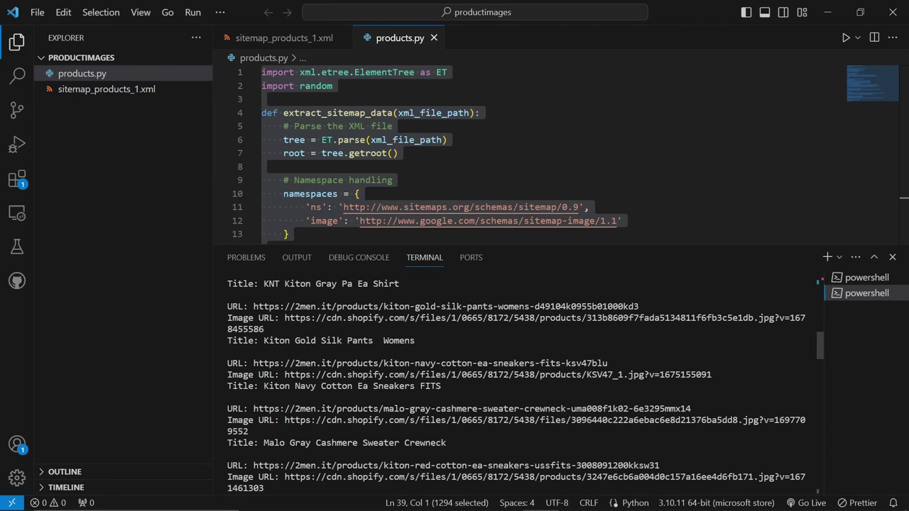
pyautogui.scroll(-9, 525, 387)
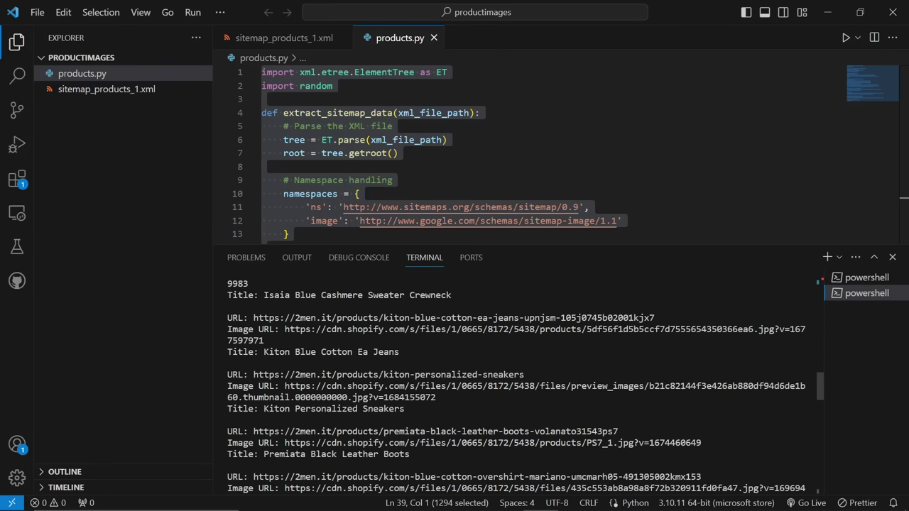
pyautogui.scroll(-6, 525, 387)
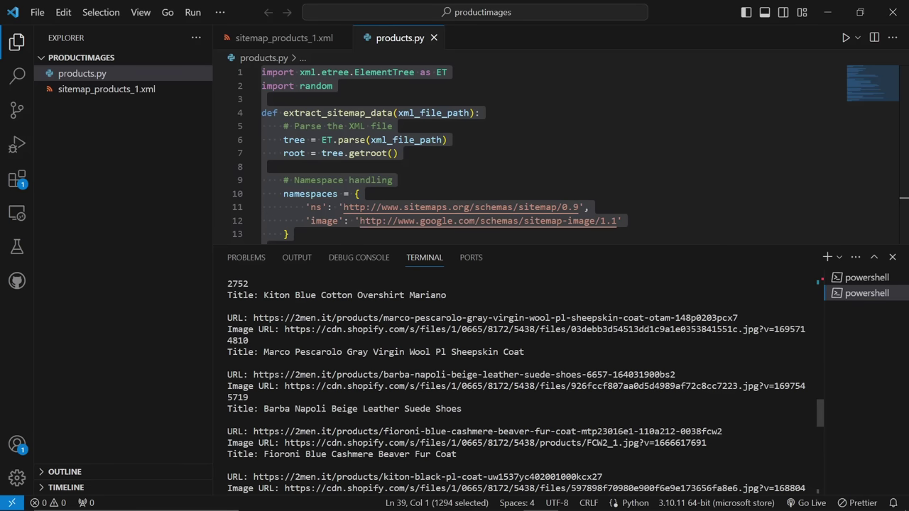
pyautogui.moveTo(525, 353); pyautogui.dragTo(225, 321)
pyautogui.hotkey('ctrl', 'c')
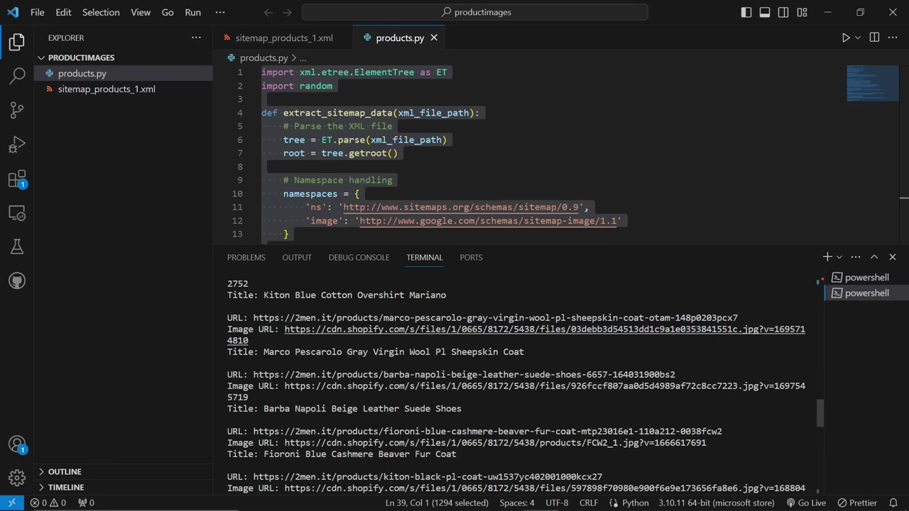
# Add "For example:" with the copied Marco Pescarolo coat entry to the end of the ChatGPT prompt and send it.
pyautogui.hotkey('alt', 'Tab')
pyautogui.hotkey('shift', 'Return')
pyautogui.write('For ex')
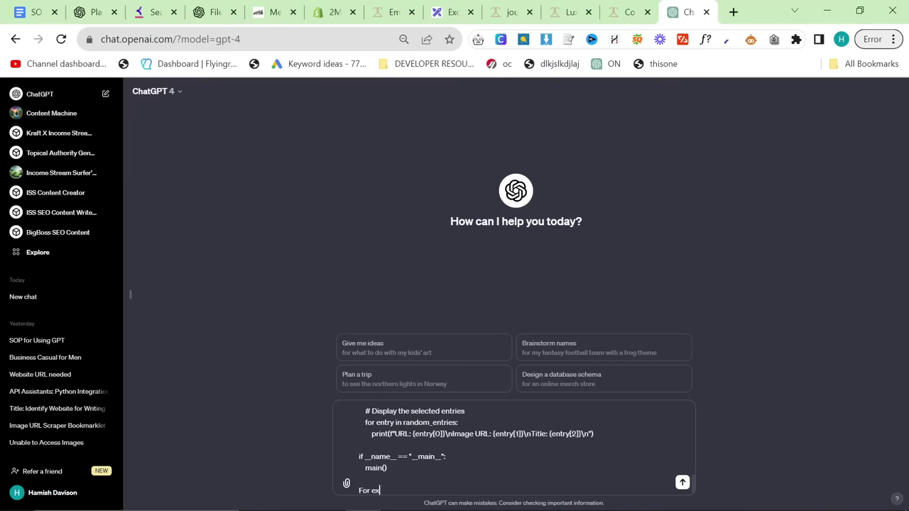
pyautogui.write('ample:')
pyautogui.hotkey('shift', 'Return')
pyautogui.hotkey('shift', 'Return')
pyautogui.hotkey('ctrl', 'v')
pyautogui.press('Return')
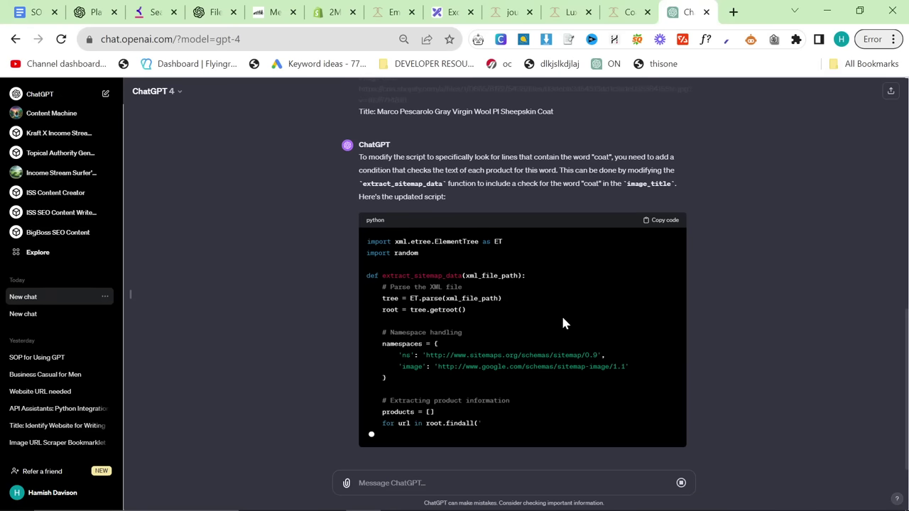
pyautogui.hotkey('alt', 'Tab')
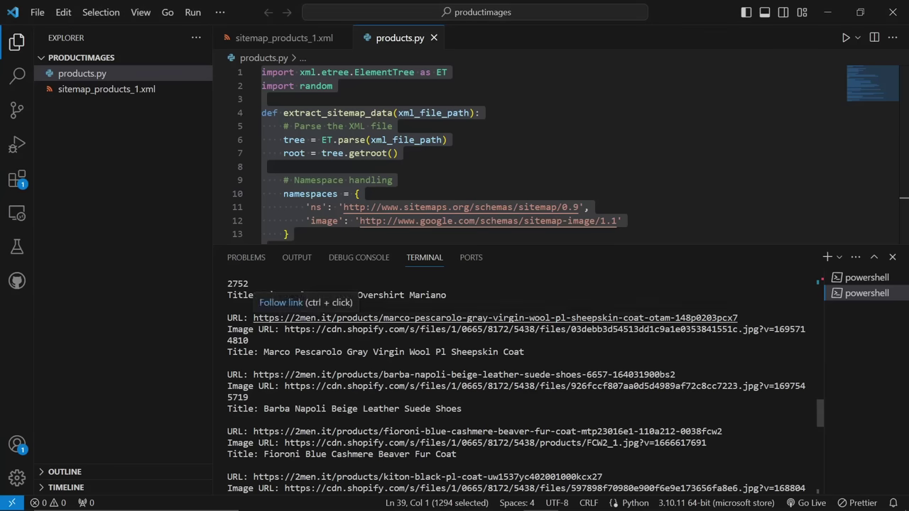
pyautogui.hotkey('alt', 'Tab')
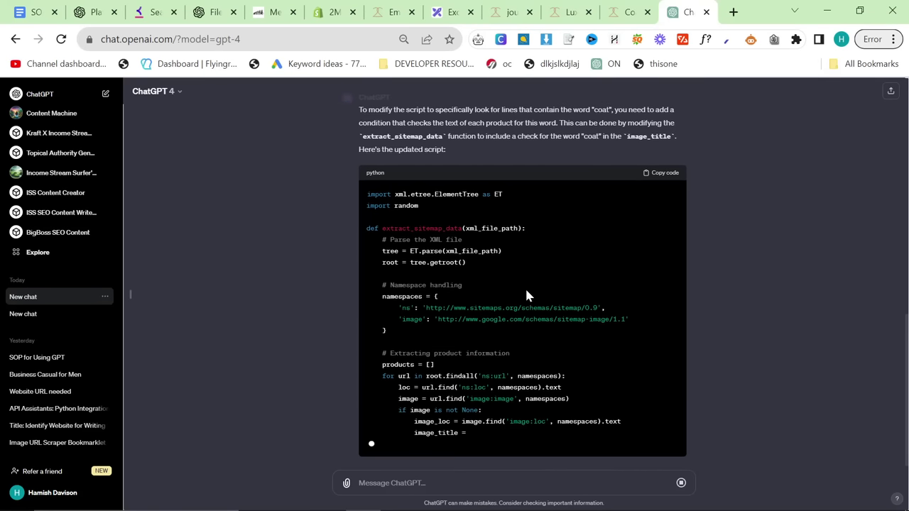
# Create a new file named coats.py in the PRODUCTIMAGES folder in VS Code.
pyautogui.hotkey('alt', 'Tab')
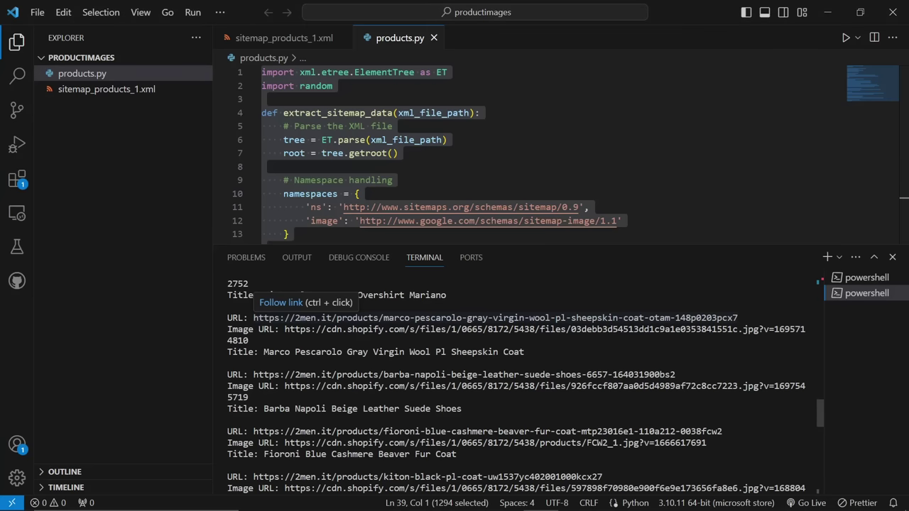
pyautogui.rightClick(109, 146)
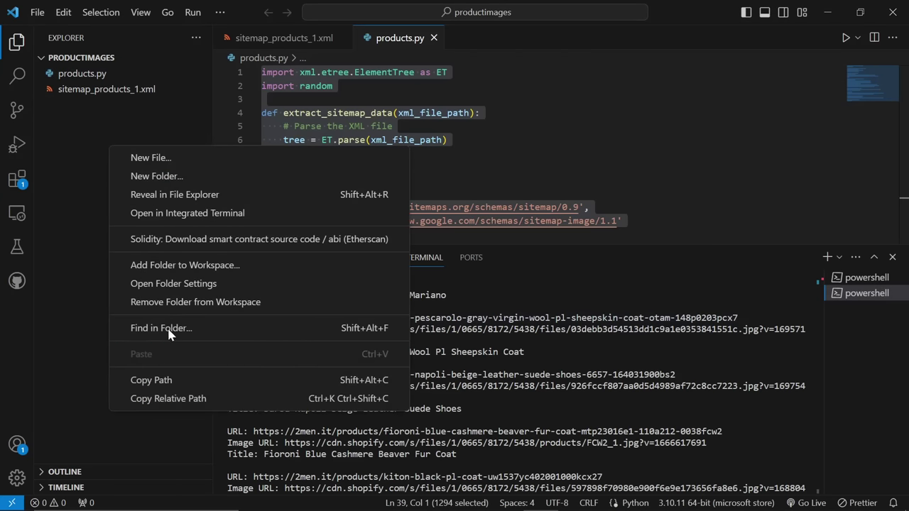
pyautogui.click(169, 158)
pyautogui.write('pro')
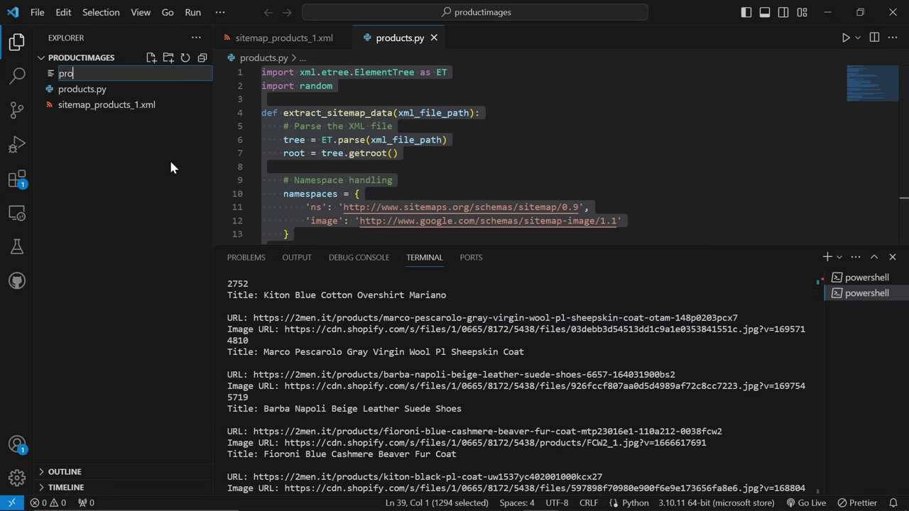
pyautogui.press('BackSpace')
pyautogui.press('BackSpace')
pyautogui.press('BackSpace')
pyautogui.write('coats.py')
pyautogui.press('Return')
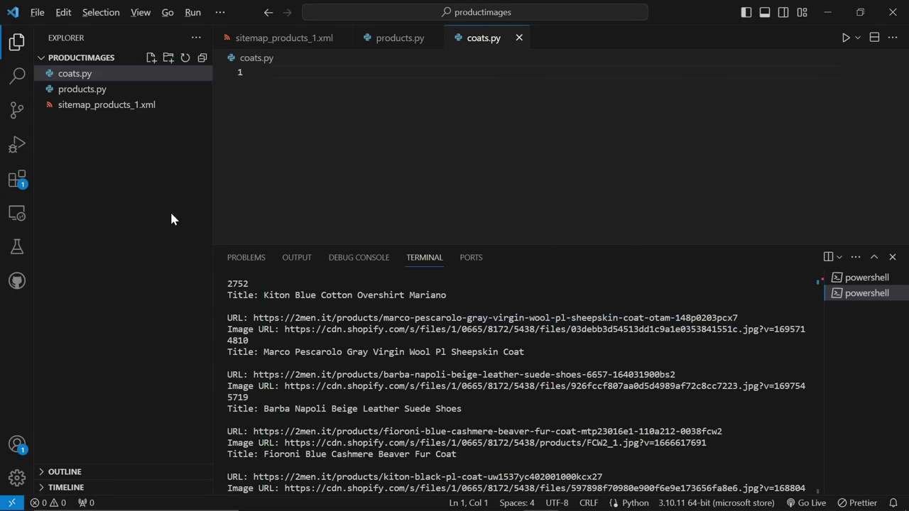
# Copy ChatGPT's updated coat-filtering script into coats.py and save the file.
pyautogui.hotkey('alt', 'Tab')
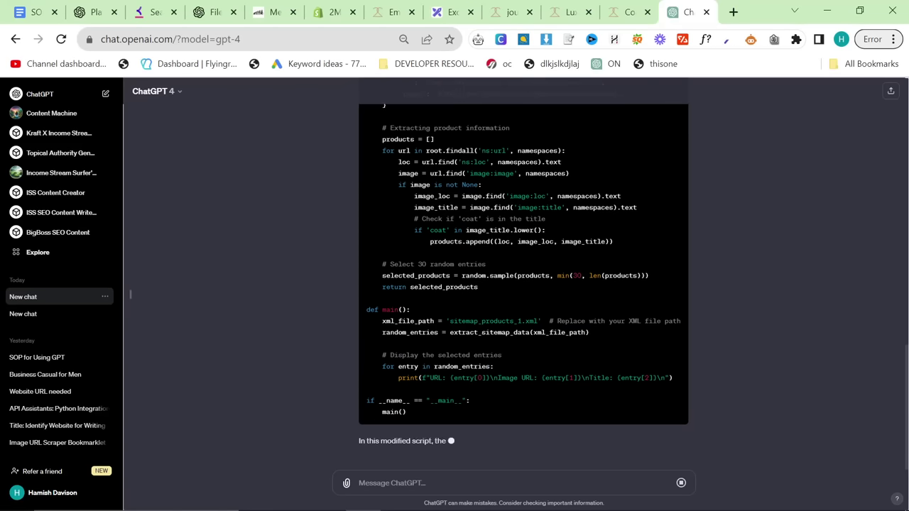
pyautogui.scroll(3, 649, 180)
pyautogui.click(660, 161)
pyautogui.hotkey('alt', 'Tab')
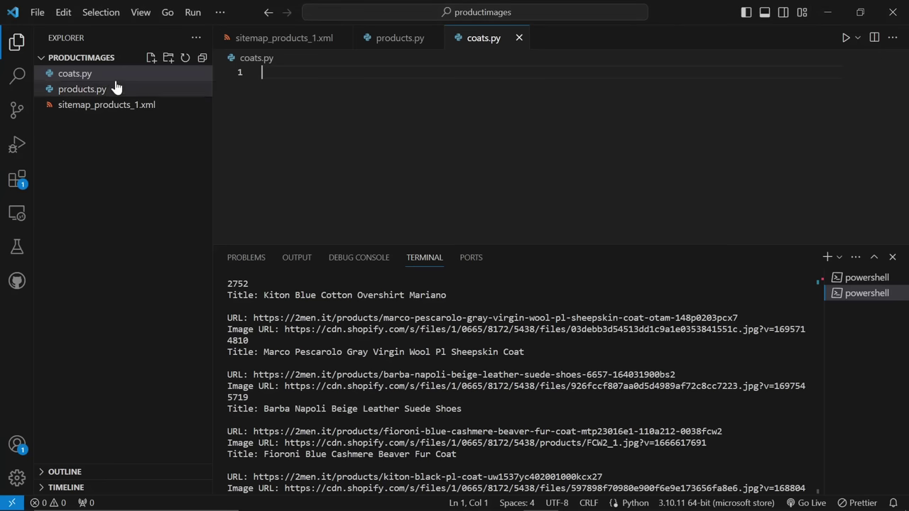
pyautogui.hotkey('ctrl', 'v')
pyautogui.click(262, 130)
pyautogui.scroll(10, 527, 154)
pyautogui.hotkey('ctrl', 's')
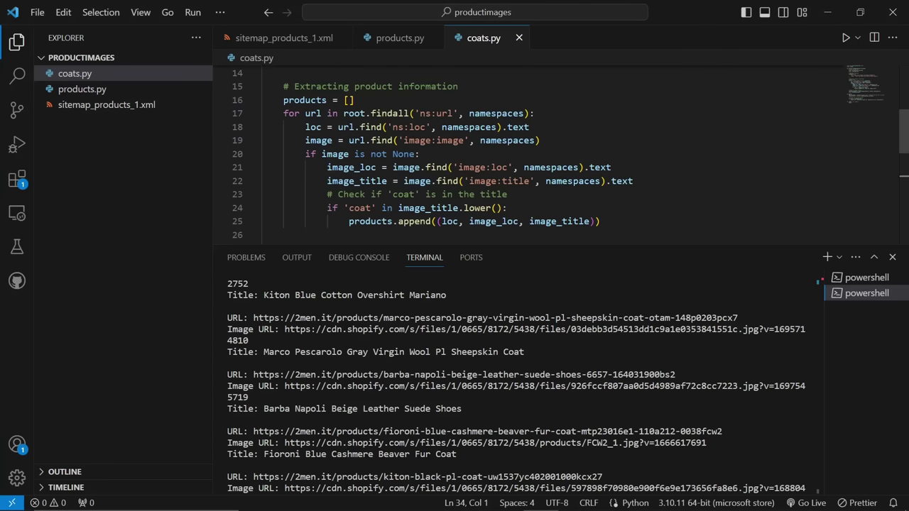
# Run python coats.py in the VS Code terminal.
pyautogui.scroll(-5, 527, 153)
pyautogui.scroll(-4, 525, 149)
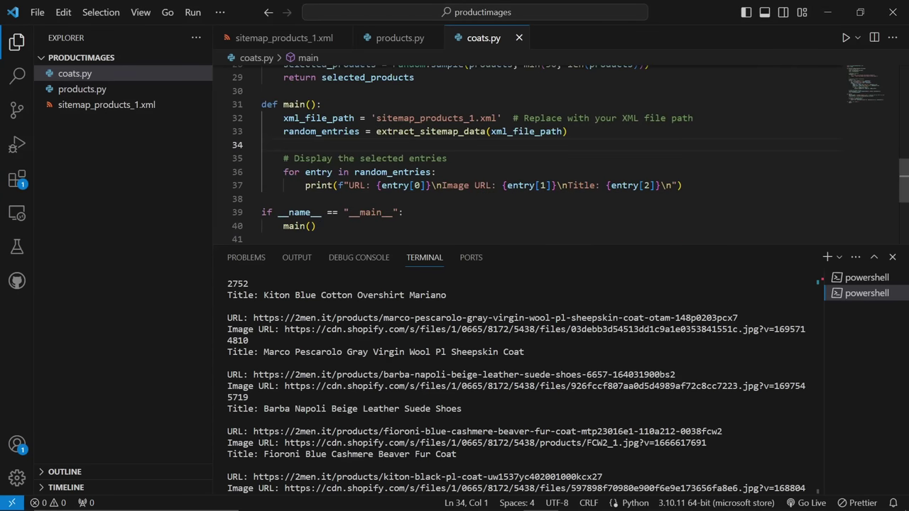
pyautogui.scroll(-10, 509, 436)
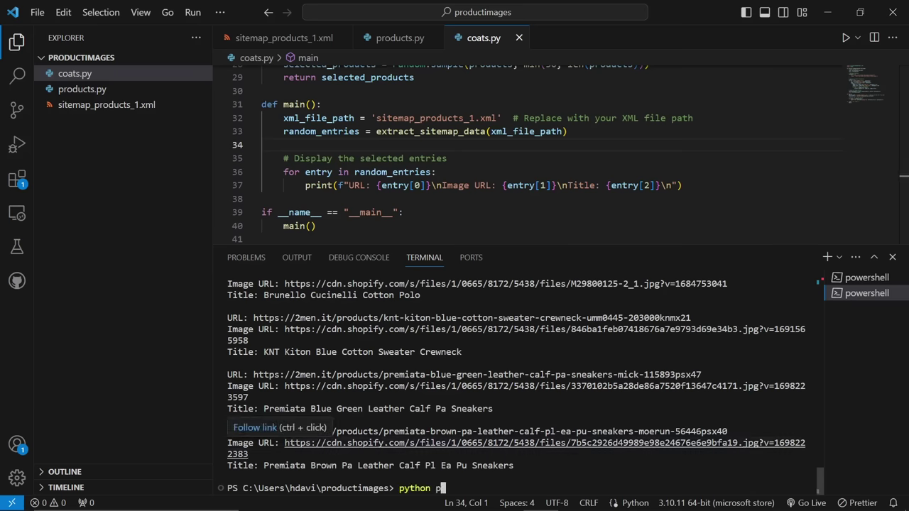
pyautogui.write('s.opy')
pyautogui.press('Return')
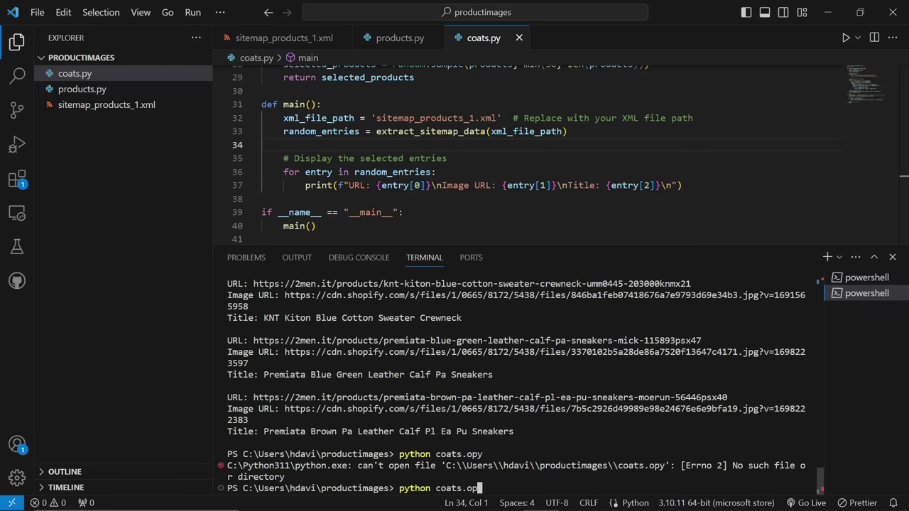
pyautogui.write('py')
pyautogui.press('Return')
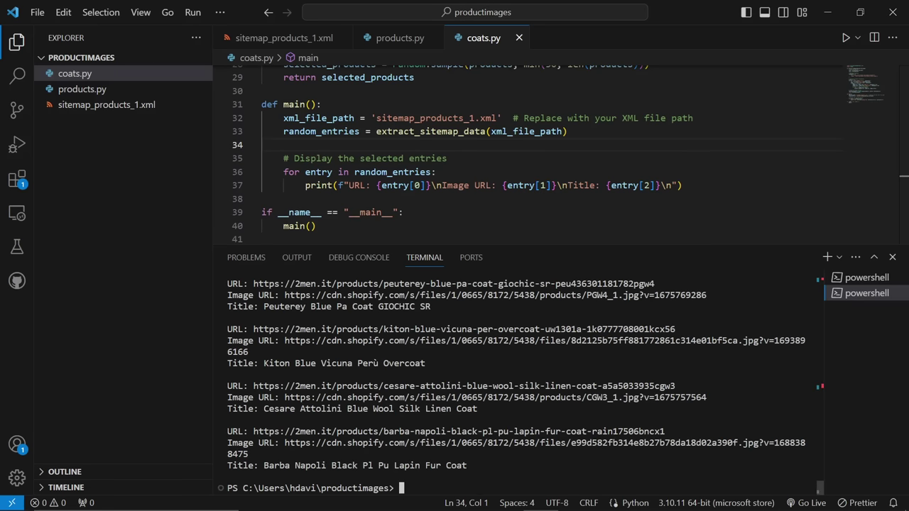
# Copy the complete coat list with URLs, image URLs and titles from the coats.py terminal output.
pyautogui.moveTo(503, 465); pyautogui.dragTo(221, 350)
pyautogui.scroll(8, 297, 363)
pyautogui.scroll(3, 348, 359)
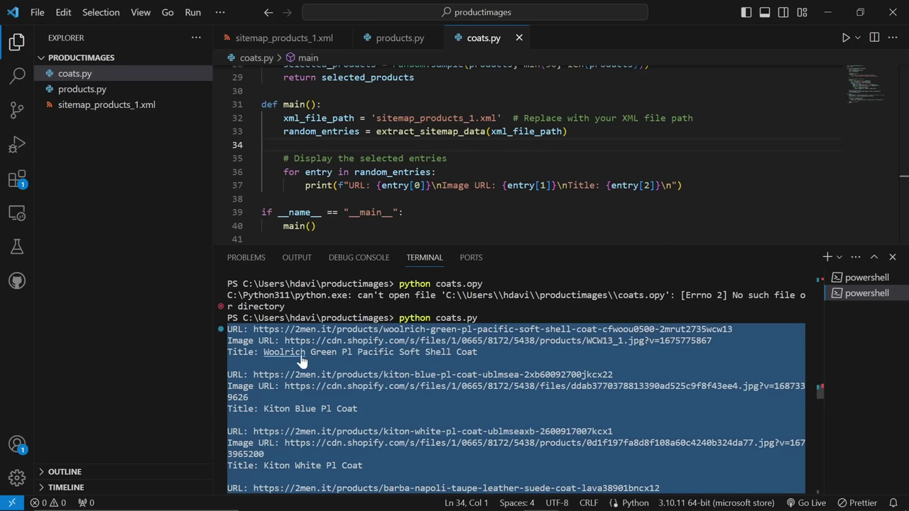
pyautogui.hotkey('ctrl', 'c')
# Switch to the OpenAI Playground in the browser and run the message "/start" with the BiggestBoss assistant.
pyautogui.hotkey('alt', 'Tab')
pyautogui.hotkey('alt', 'Tab')
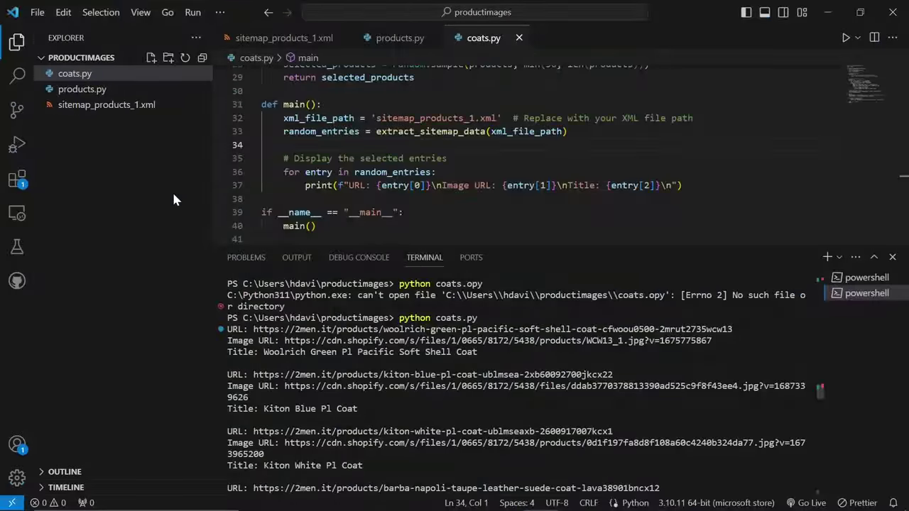
pyautogui.hotkey('alt', 'Tab')
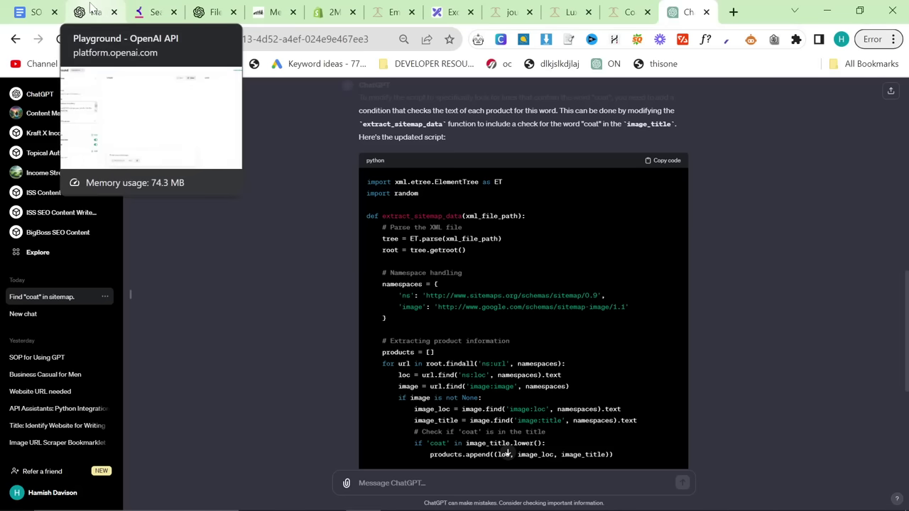
pyautogui.click(91, 8)
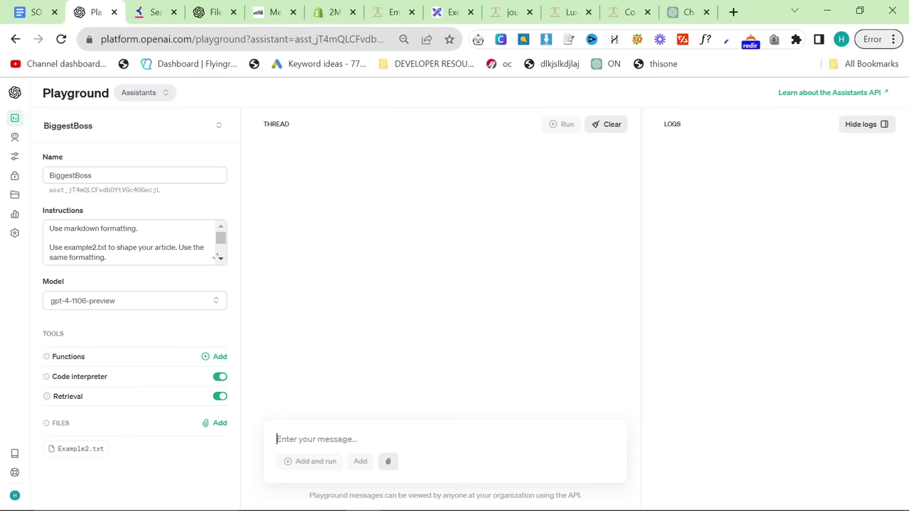
pyautogui.write('/start')
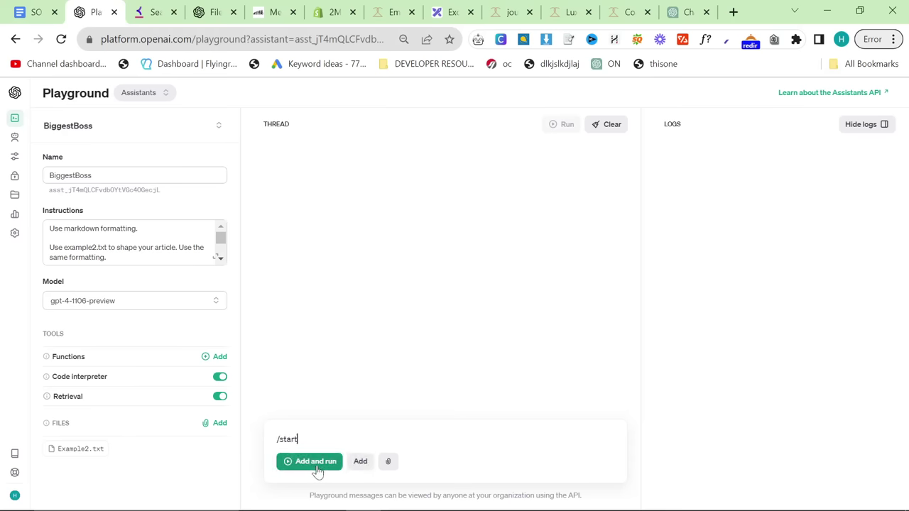
pyautogui.click(317, 470)
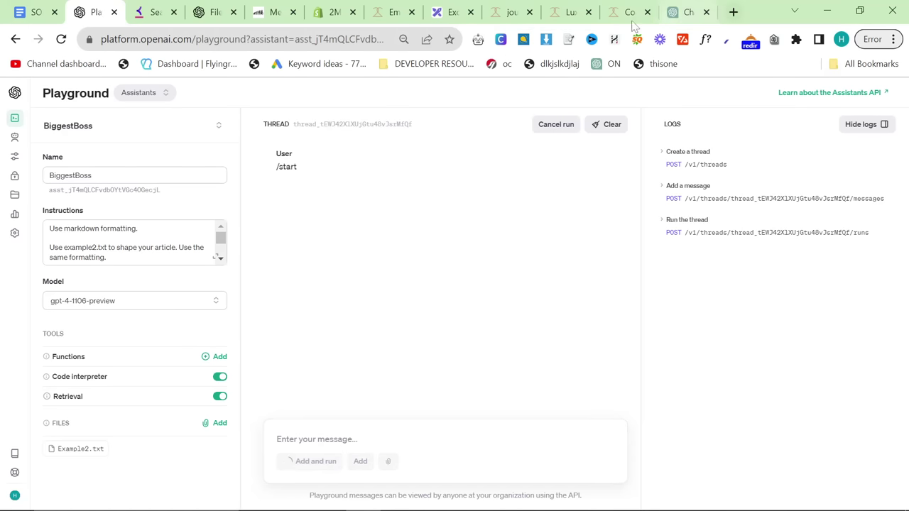
# Close the mobile article preview and load 2men.it/sitemap.xml in the journal tab, placing that tab beside the Playground.
pyautogui.click(395, 10)
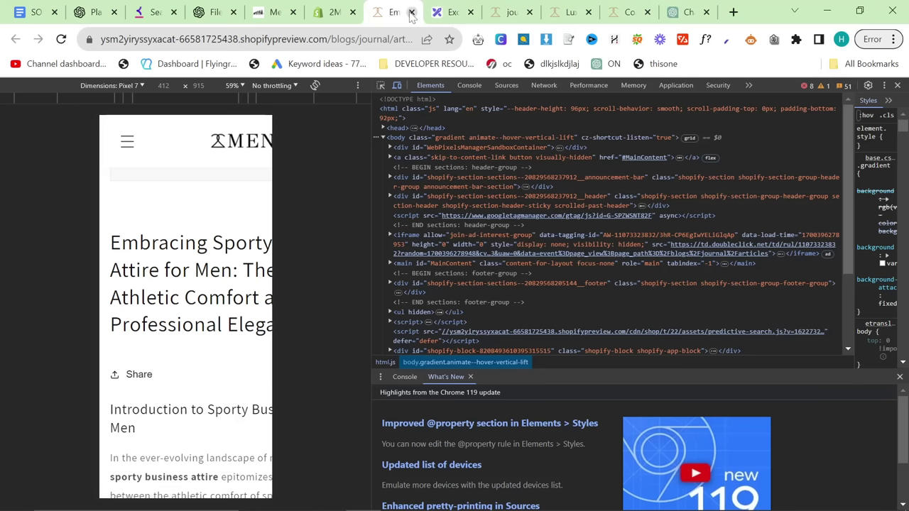
pyautogui.click(411, 13)
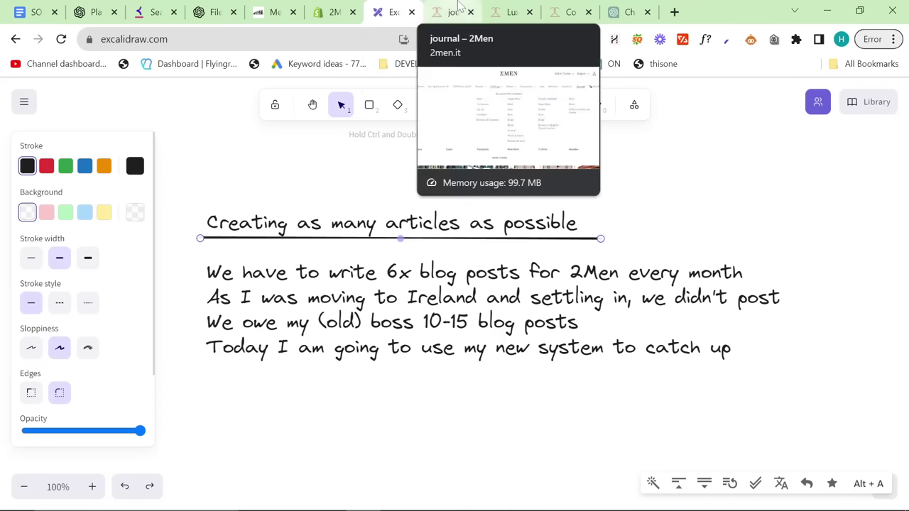
pyautogui.click(451, 12)
pyautogui.moveTo(196, 39); pyautogui.dragTo(140, 39)
pyautogui.write('sitemap.xml')
pyautogui.press('Return')
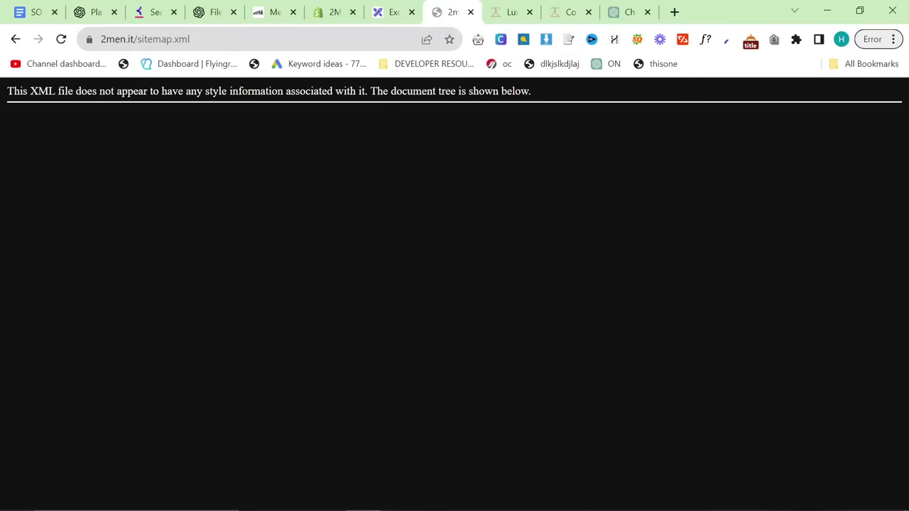
pyautogui.moveTo(451, 12); pyautogui.dragTo(167, 12)
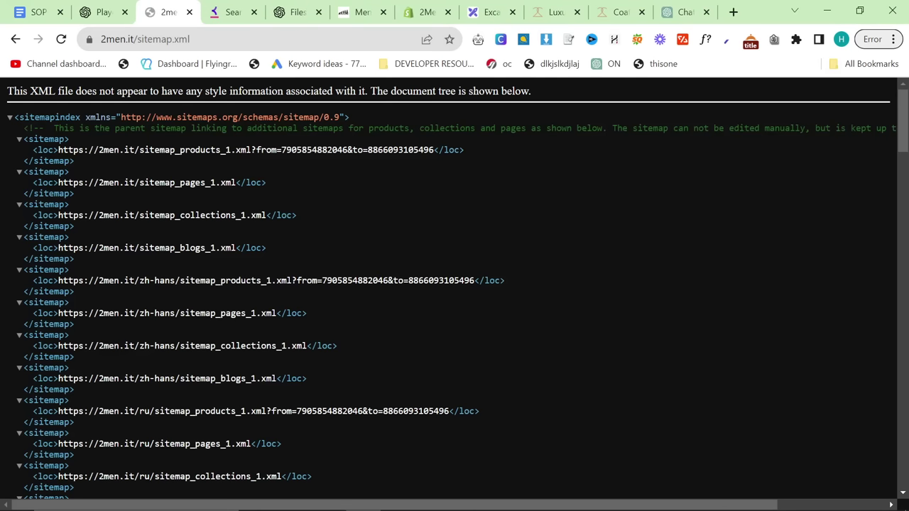
# Open 2men.it/sitemap_collections_1.xml from the sitemap index and start the link-extraction extension on it.
pyautogui.hotkey('ctrl', 'l')
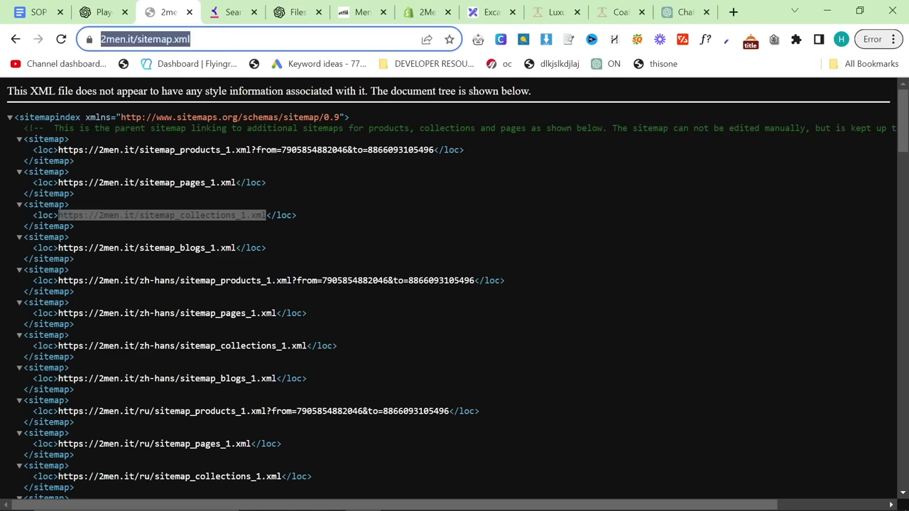
pyautogui.hotkey('ctrl', 'v')
pyautogui.press('Return')
pyautogui.click(774, 41)
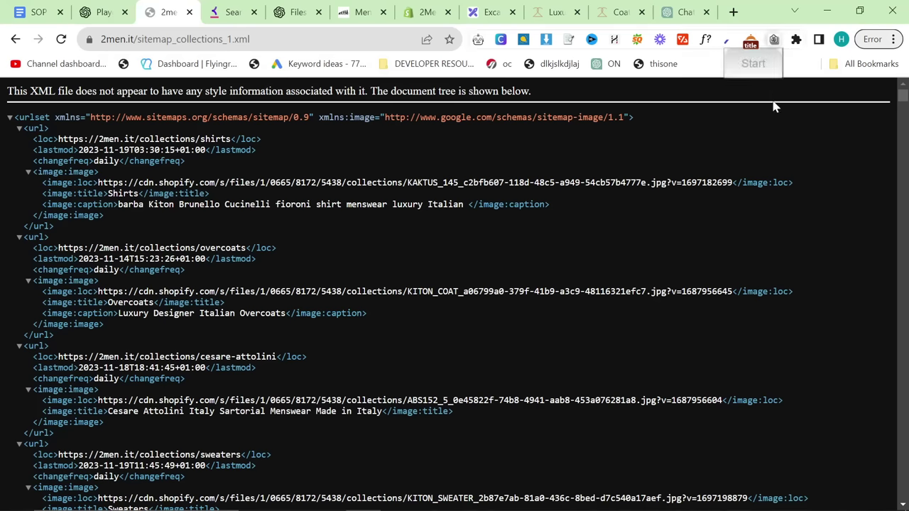
# Open a blank Notepad document and paste the extracted collection paths into it.
pyautogui.press('super')
pyautogui.write('note')
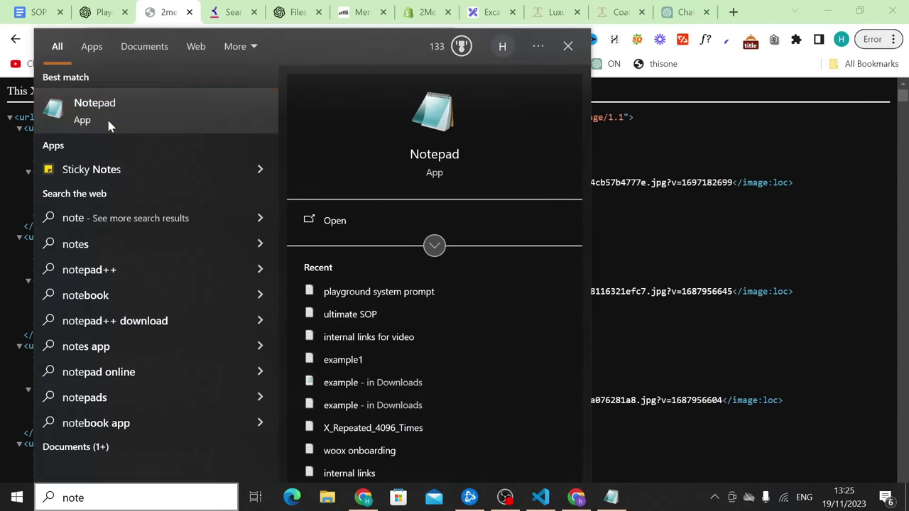
pyautogui.click(109, 113)
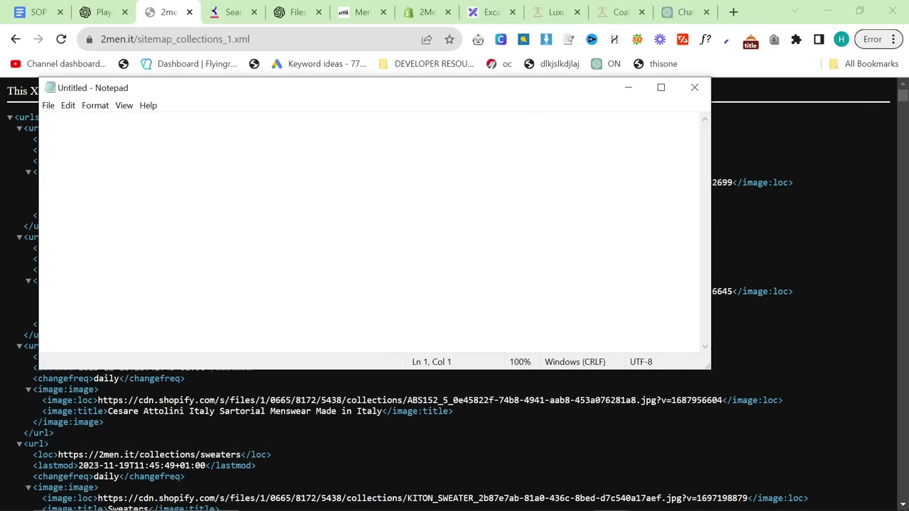
pyautogui.hotkey('ctrl', 'v')
# Delete the block of collection paths below /collections/moorer so that the Notepad list ends there.
pyautogui.moveTo(150, 339); pyautogui.dragTo(71, 230)
pyautogui.scroll(20, 65, 168)
pyautogui.scroll(17, 59, 143)
pyautogui.scroll(-16, 71, 241)
pyautogui.moveTo(68, 113); pyautogui.dragTo(42, 229)
pyautogui.scroll(-20, 373, 232)
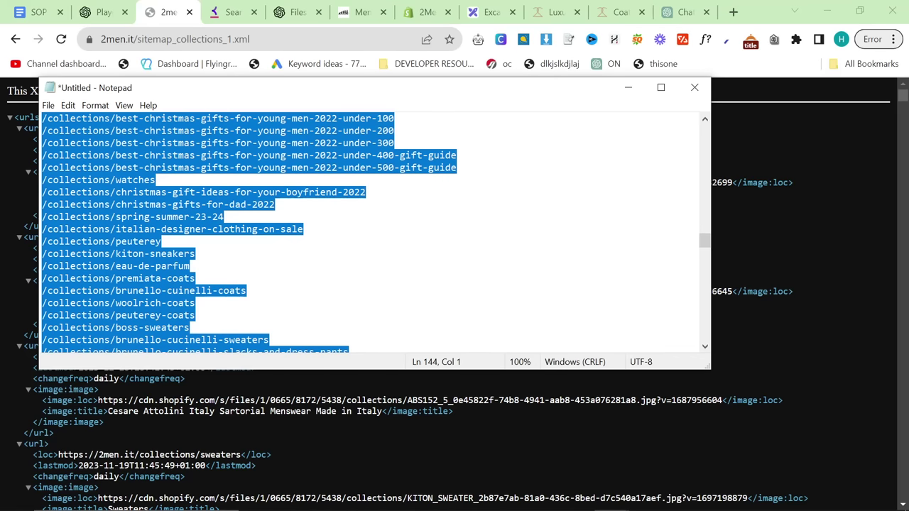
pyautogui.scroll(-20, 373, 232)
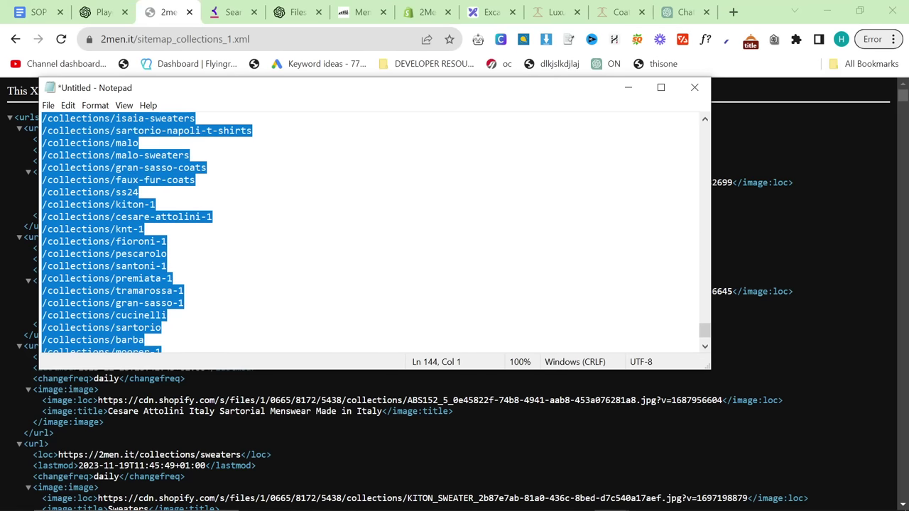
pyautogui.press('Delete')
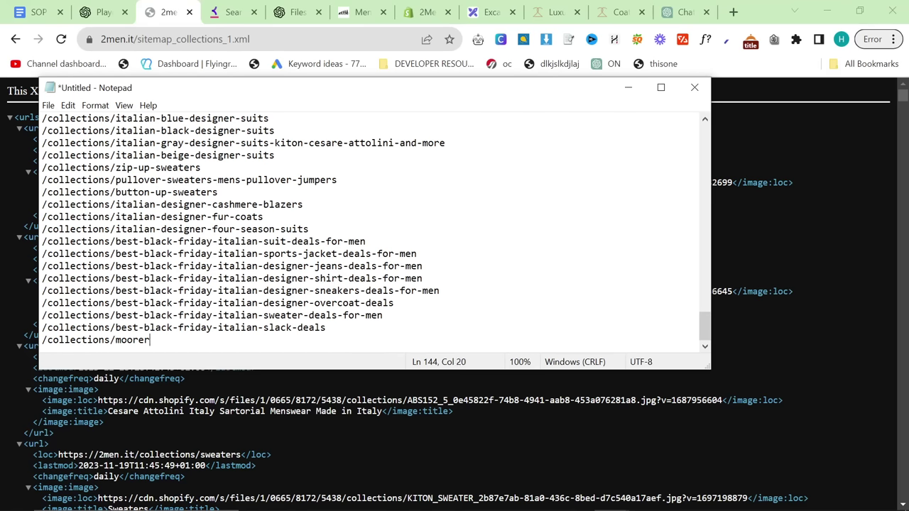
# Search the Notepad list for "barba" downward and upward, and close the search.
pyautogui.hotkey('ctrl', 'f')
pyautogui.write('barba')
pyautogui.press('Return')
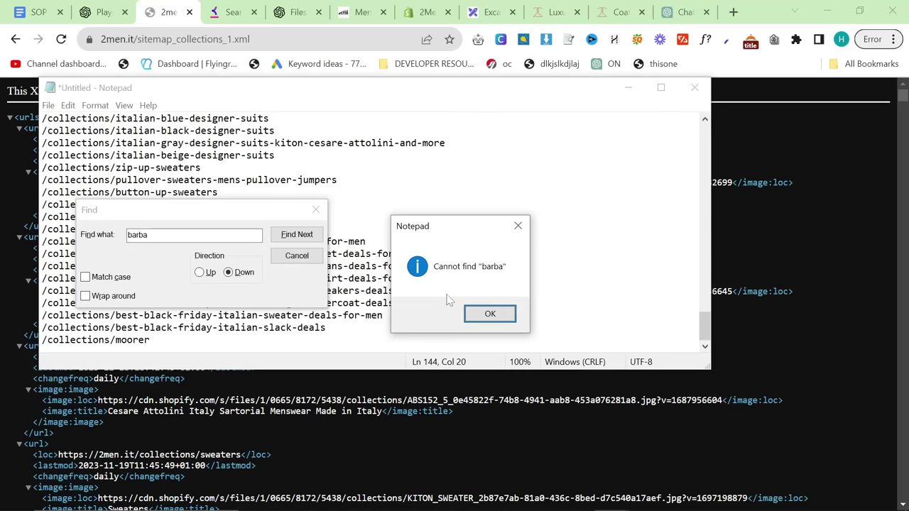
pyautogui.click(489, 314)
pyautogui.click(288, 242)
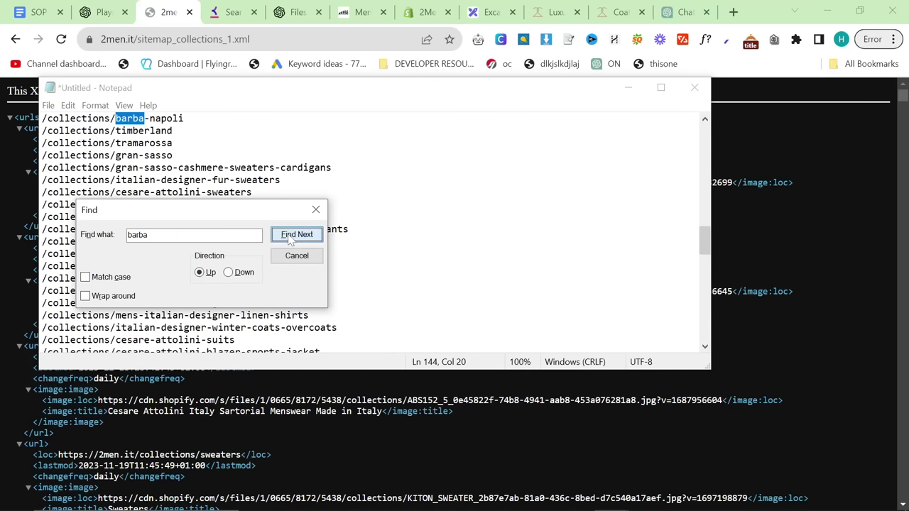
pyautogui.click(316, 210)
# Open 2men.it/collections/moorer in a new browser tab and look over its products.
pyautogui.click(734, 12)
pyautogui.write('2men.it')
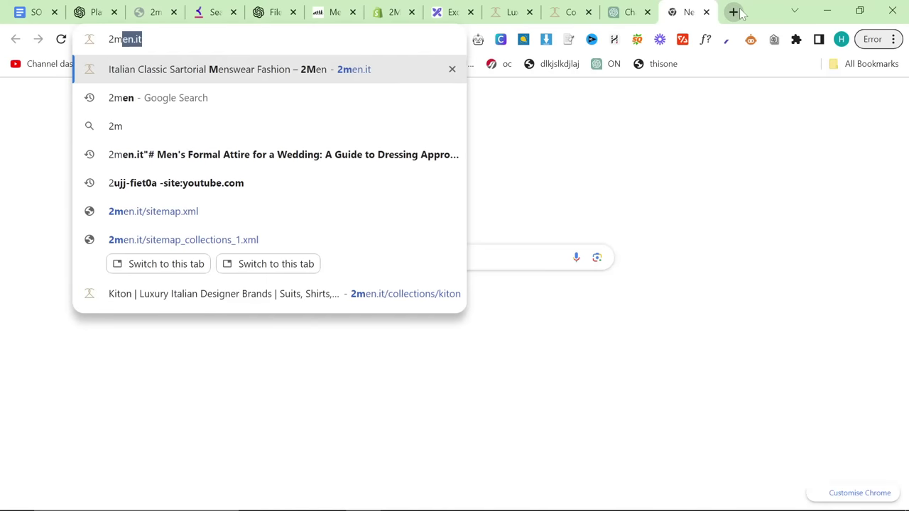
pyautogui.write('/collections/moorer')
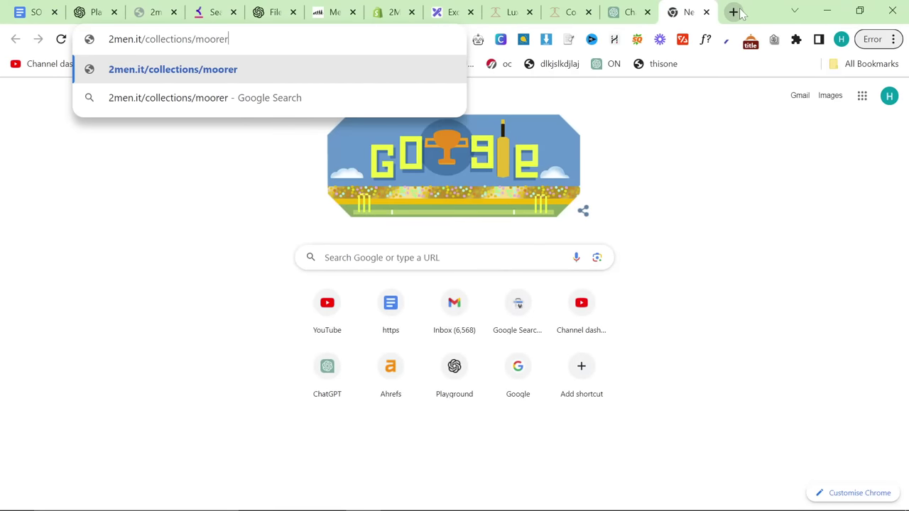
pyautogui.press('Return')
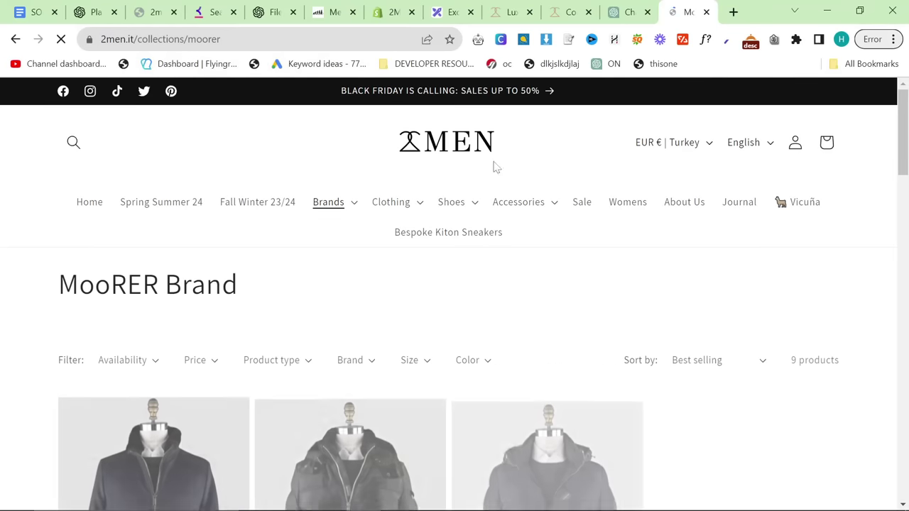
pyautogui.scroll(-5, 356, 264)
pyautogui.hotkey('ctrl', '2')
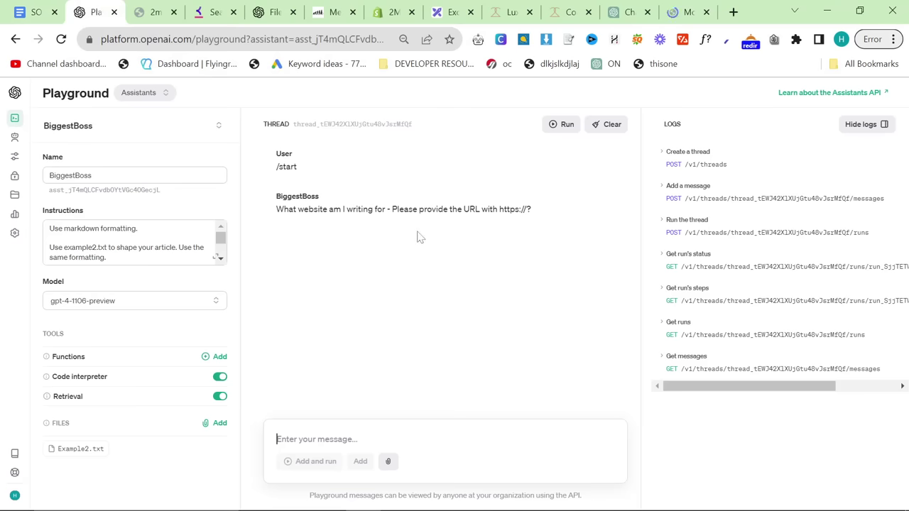
pyautogui.click(695, 6)
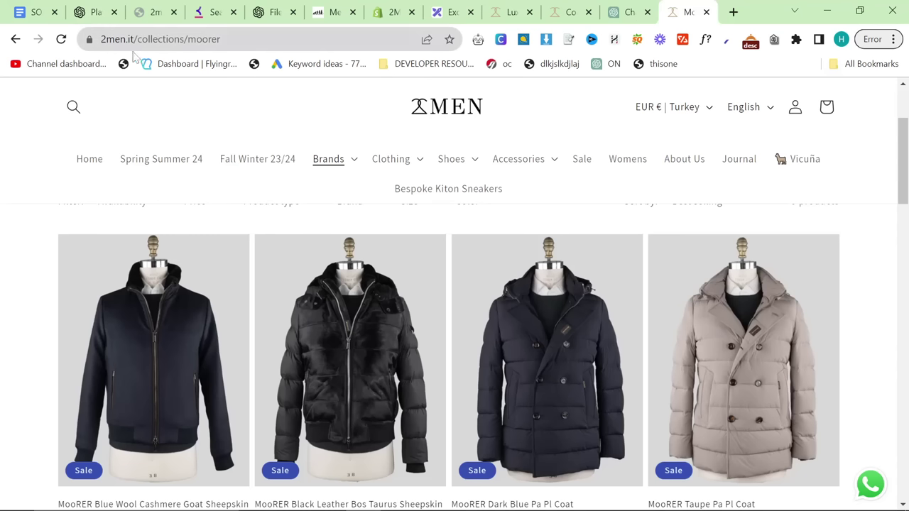
pyautogui.moveTo(137, 39); pyautogui.dragTo(83, 39)
pyautogui.click(166, 7)
pyautogui.hotkey('ctrl', '2')
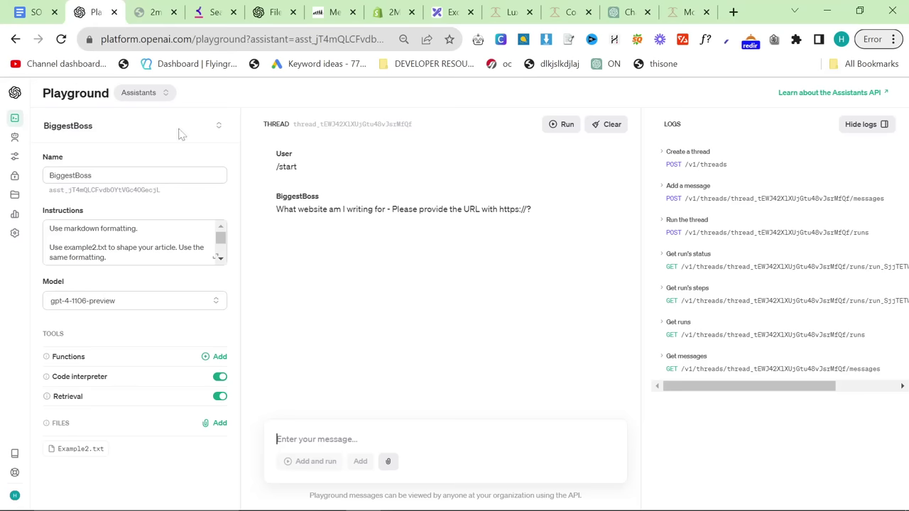
pyautogui.write('https://2men.it/')
pyautogui.click(320, 462)
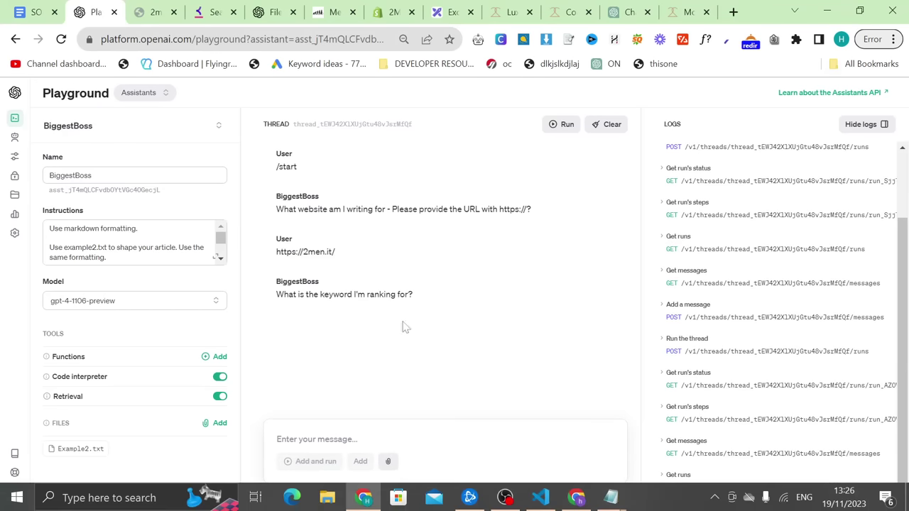
# Take the keyword "men's business casual winter coats" from Google Ads Keyword Planner and submit it as the assistant's ranking keyword.
pyautogui.hotkey('alt', 'Tab')
pyautogui.hotkey('alt', 'Tab')
pyautogui.hotkey('alt', 'Tab')
pyautogui.hotkey('alt', 'Tab')
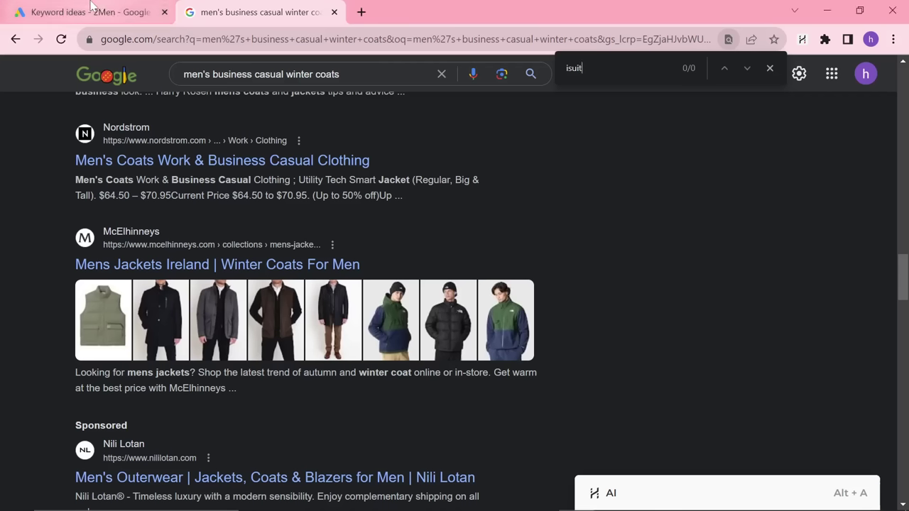
pyautogui.click(90, 9)
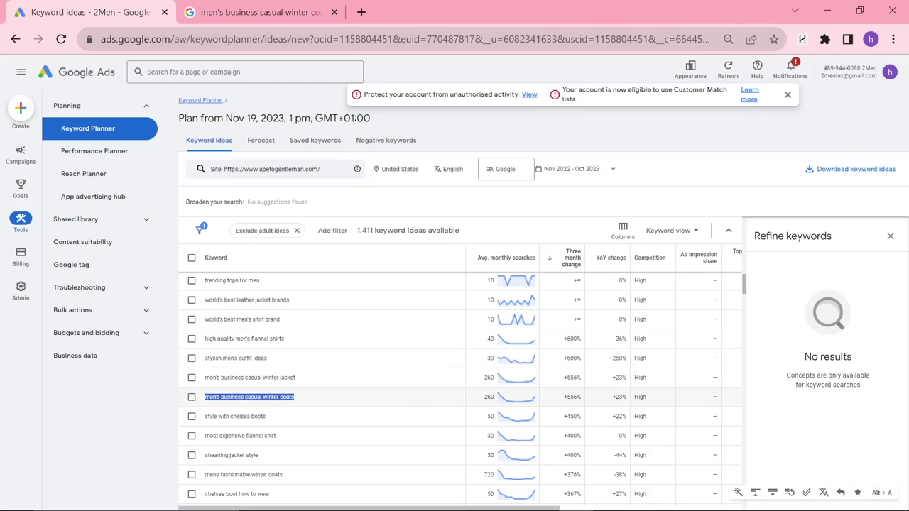
pyautogui.hotkey('alt', 'Tab')
pyautogui.click(309, 433)
pyautogui.write("men's business casual winter coats")
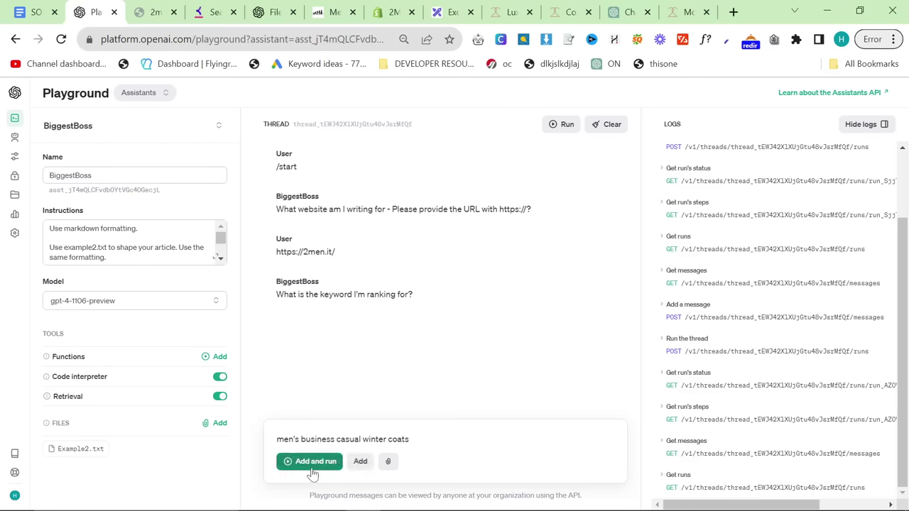
pyautogui.click(316, 461)
# Open the 2Men Journal from the MooRER collection page, reduce the page zoom to 75%, and search the articles for "winter".
pyautogui.click(685, 12)
pyautogui.scroll(2, 558, 199)
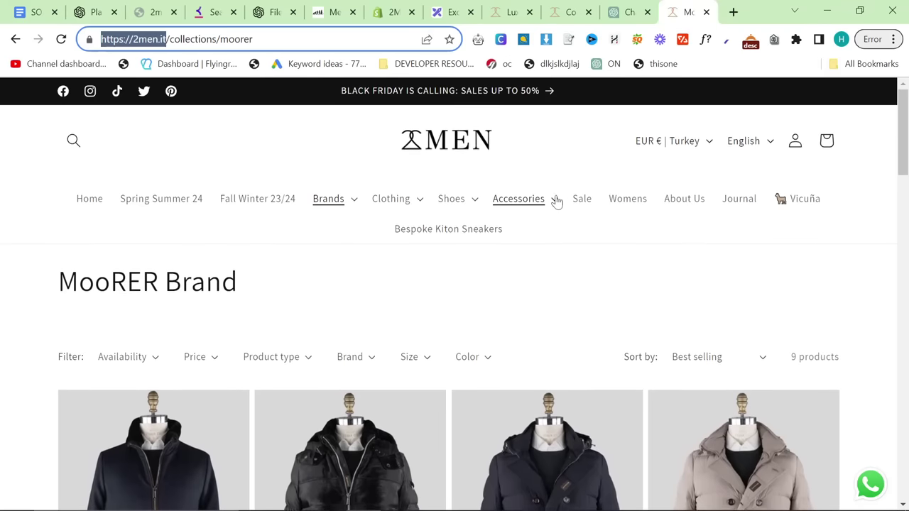
pyautogui.click(736, 203)
pyautogui.hotkey('ctrl', '-')
pyautogui.hotkey('ctrl', '-')
pyautogui.hotkey('ctrl', '-')
pyautogui.scroll(-10, 467, 266)
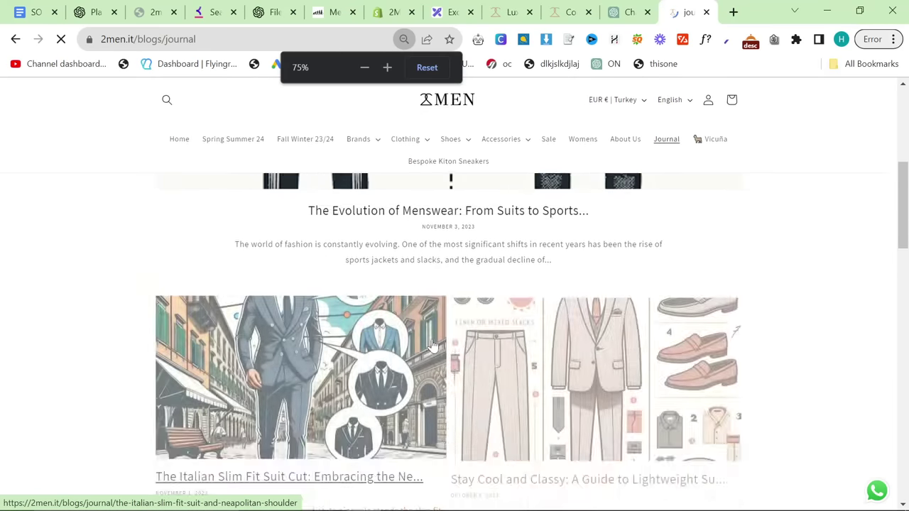
pyautogui.write('win')
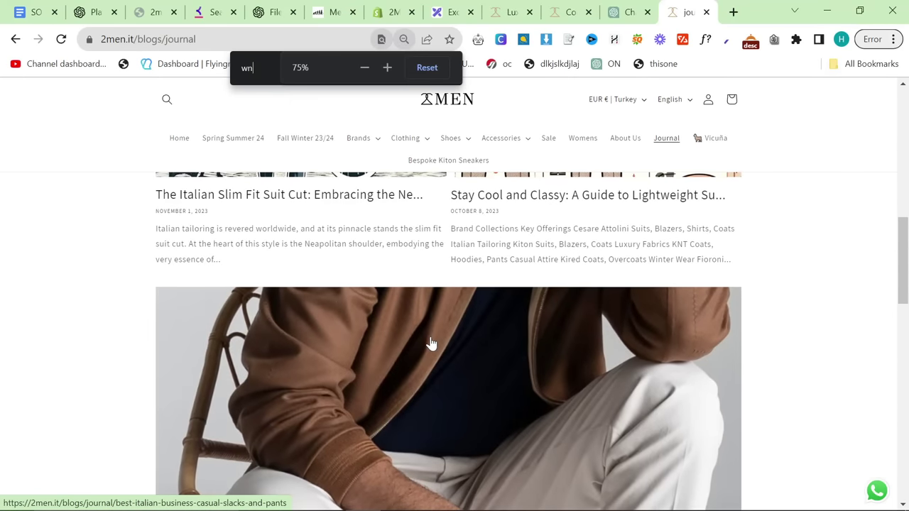
pyautogui.write('ter')
pyautogui.press('Return')
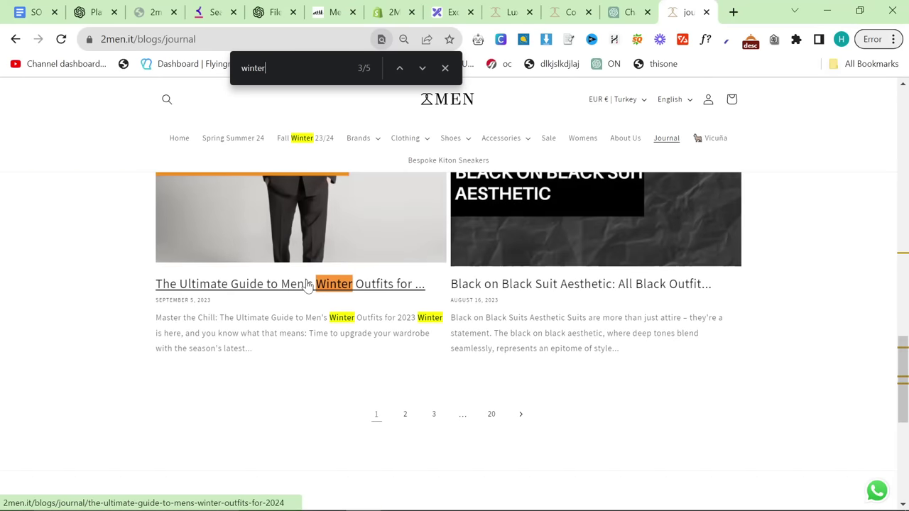
# Go to page 2 of the journal and check its articles for "winter".
pyautogui.click(404, 415)
pyautogui.hotkey('ctrl', 'f')
pyautogui.write('win')
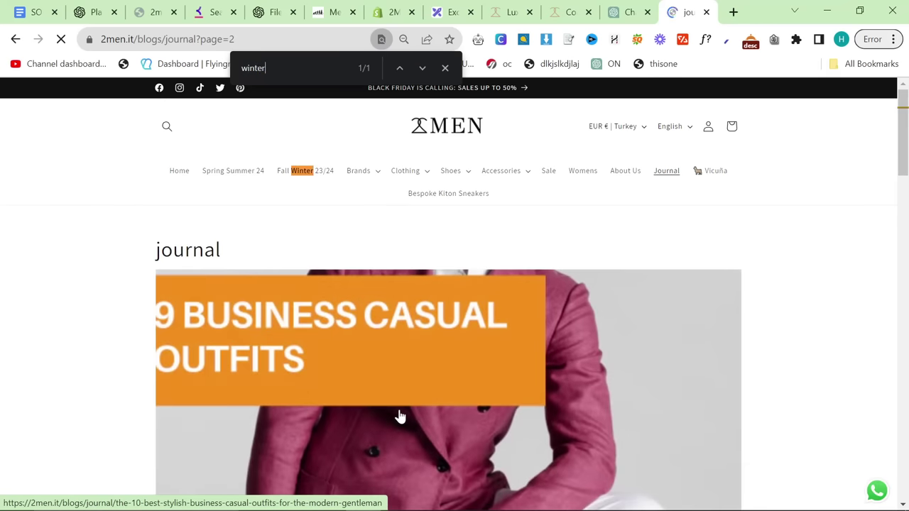
pyautogui.scroll(-15, 377, 320)
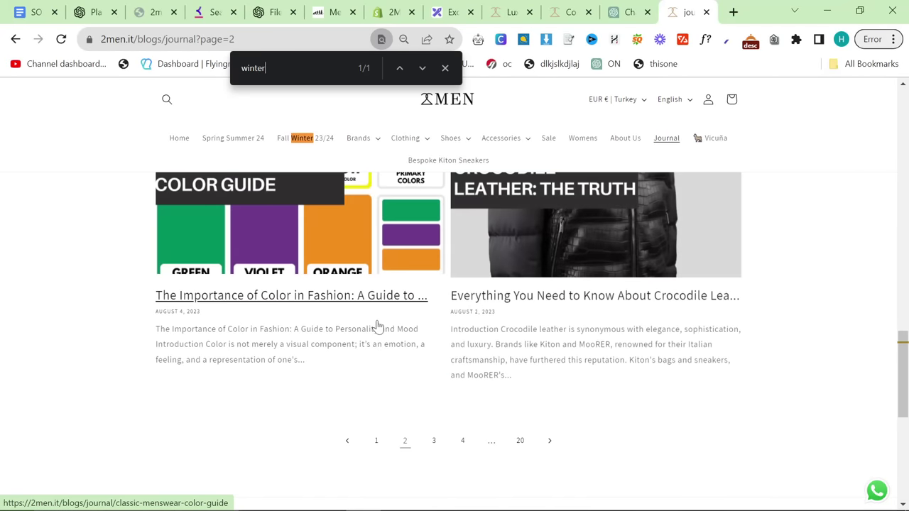
# Copy the entire collection path list from Notepad and submit it to the Playground assistant as the internal links.
pyautogui.click(96, 12)
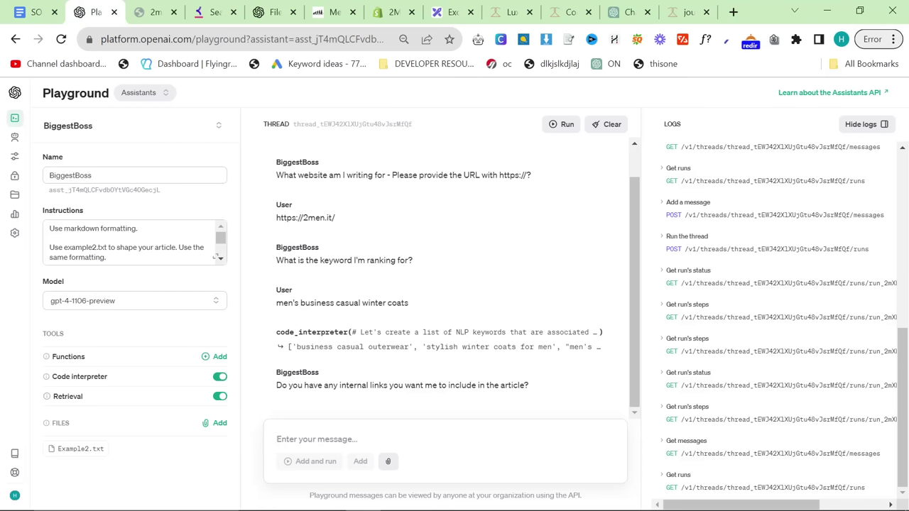
pyautogui.hotkey('alt', 'Tab')
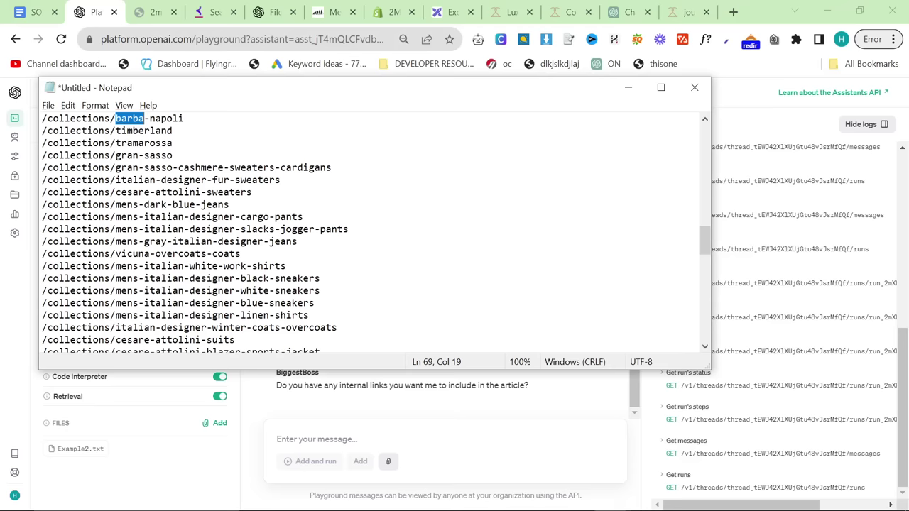
pyautogui.hotkey('ctrl', 'a')
pyautogui.hotkey('ctrl', 'c')
pyautogui.hotkey('alt', 'Tab')
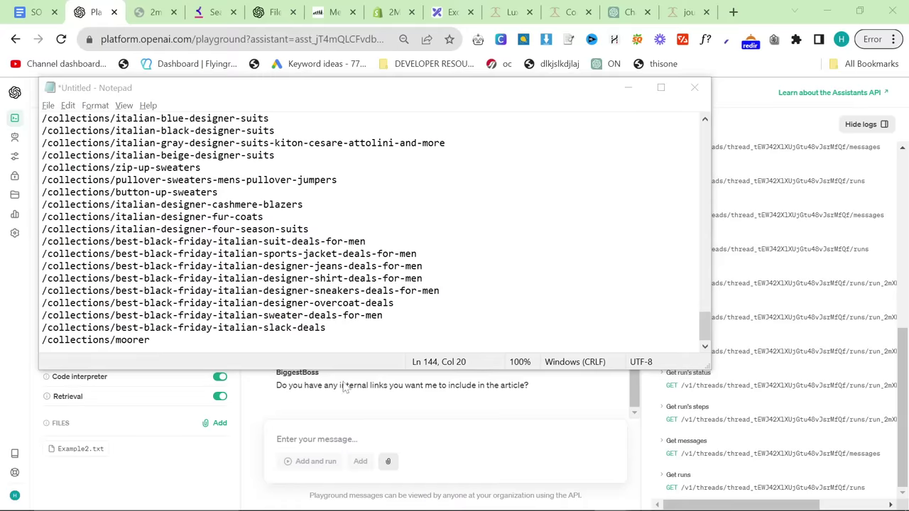
pyautogui.click(338, 439)
pyautogui.hotkey('ctrl', 'v')
pyautogui.click(314, 462)
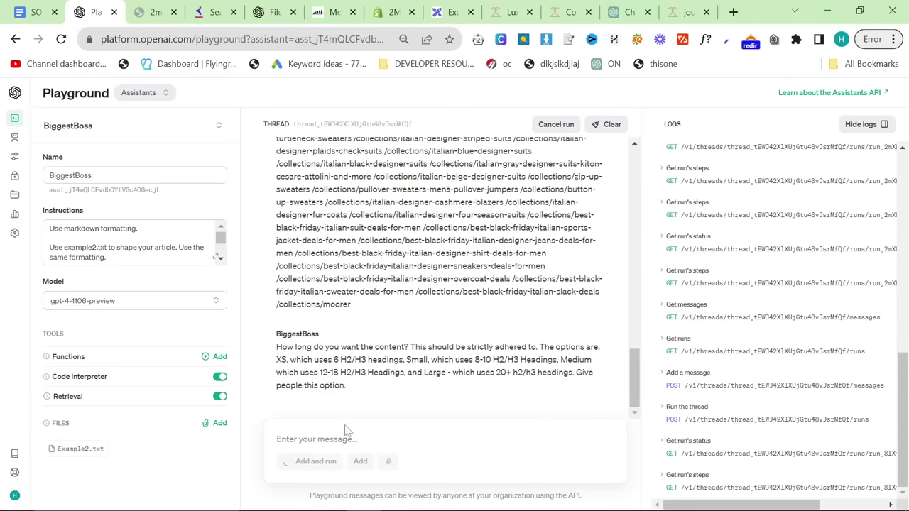
# Answer the content length question with "Large" and run it.
pyautogui.hotkey('ctrl', 'a')
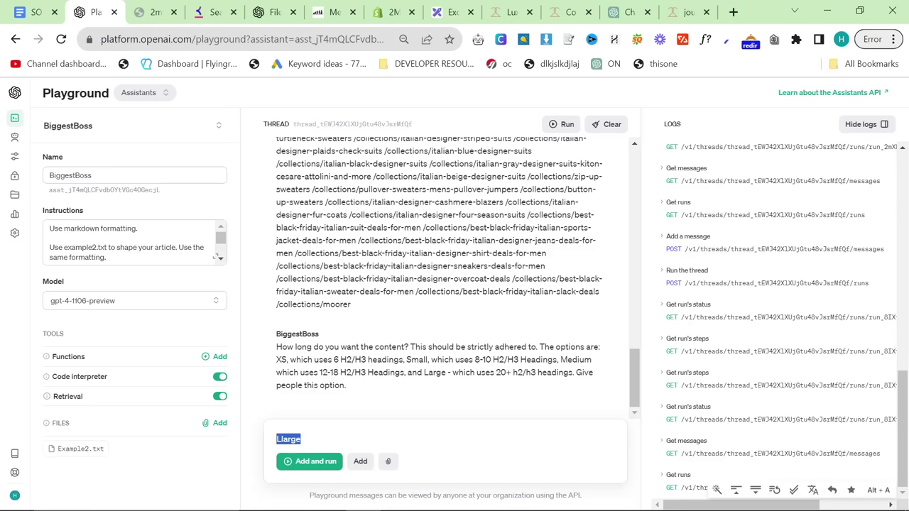
pyautogui.write('Lar')
pyautogui.click(316, 461)
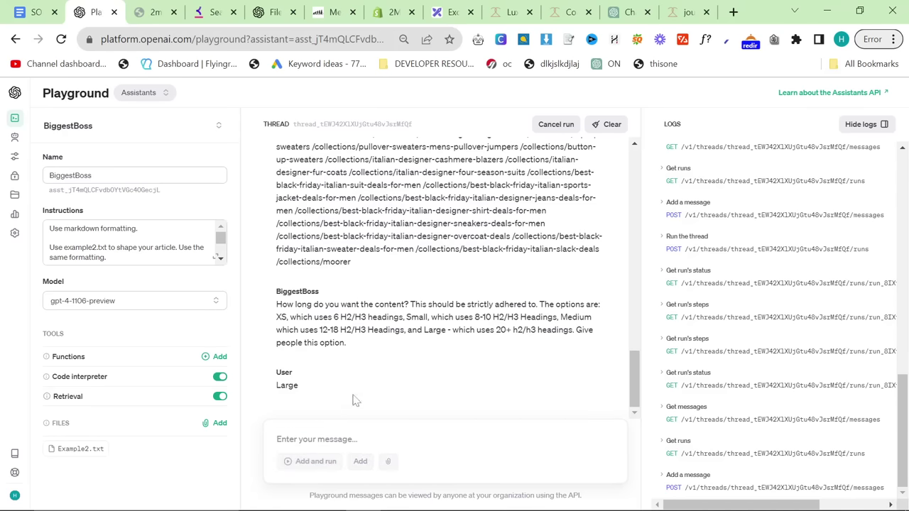
# Copy the coats.py output of product URLs, image URLs and titles from the VS Code terminal and submit it to the Playground assistant.
pyautogui.hotkey('alt', 'Tab')
pyautogui.press('Escape')
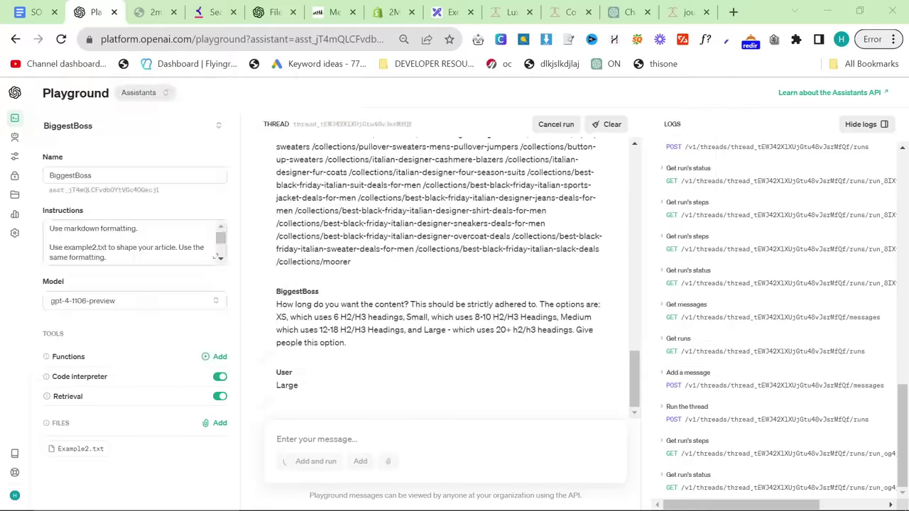
pyautogui.hotkey('alt', 'Tab')
pyautogui.hotkey('alt', 'Tab')
pyautogui.hotkey('alt', 'Tab')
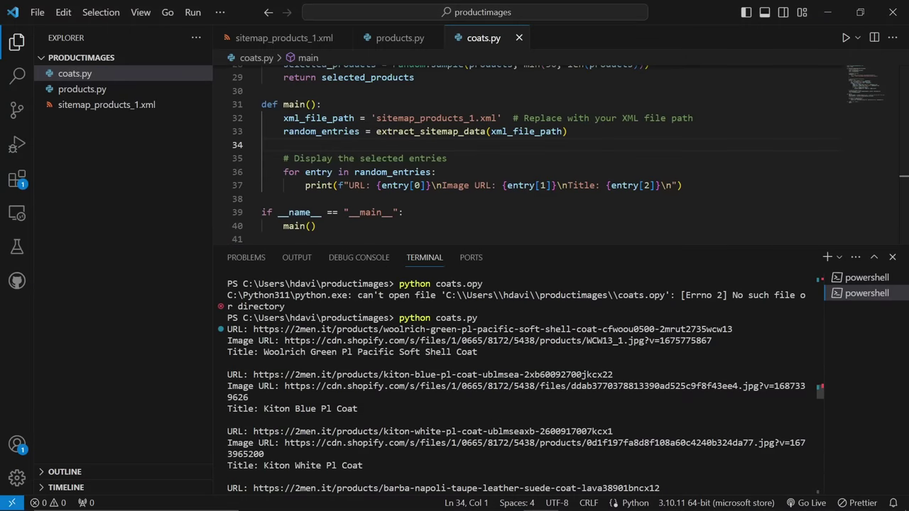
pyautogui.moveTo(227, 328); pyautogui.dragTo(524, 495)
pyautogui.hotkey('alt', 'Tab')
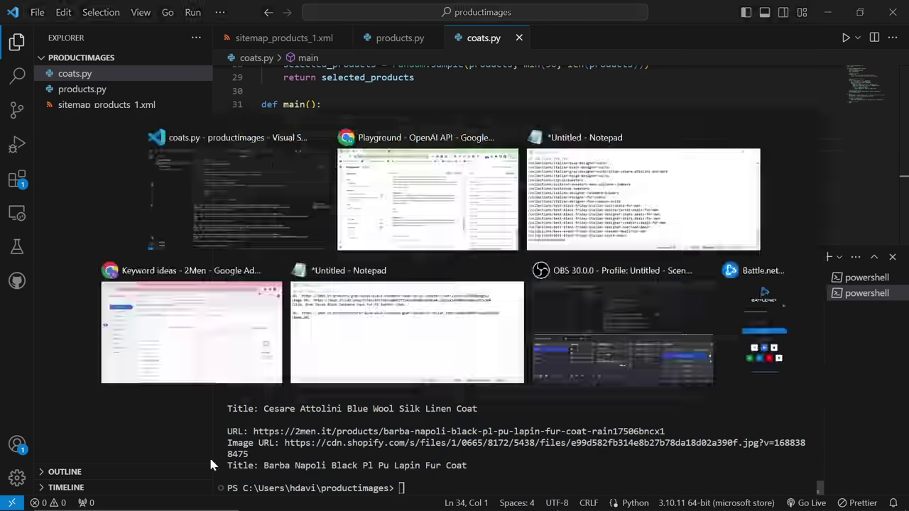
pyautogui.hotkey('ctrl', 'v')
pyautogui.click(321, 463)
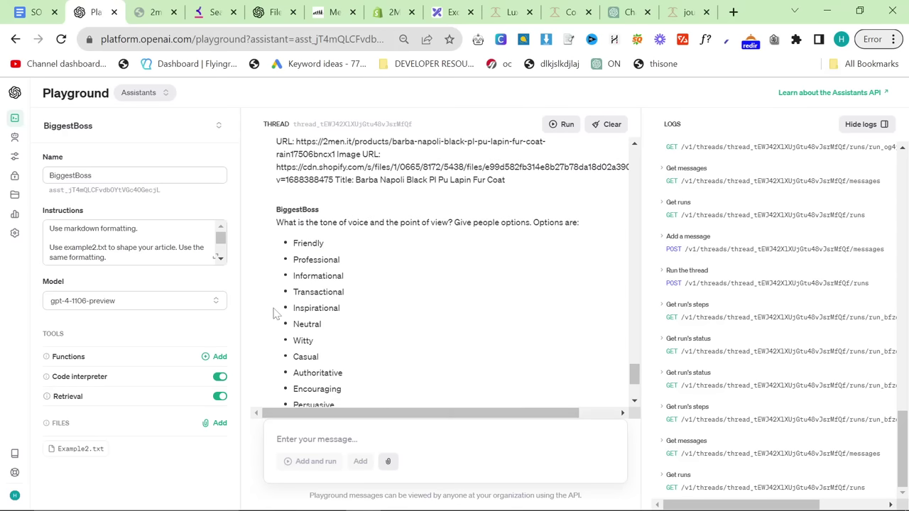
# Answer the tone and point of view question with a professional tone and first person plural, and run it.
pyautogui.scroll(-2, 277, 312)
pyautogui.write('Or')
pyautogui.press('BackSpace')
pyautogui.press('BackSpace')
pyautogui.write('Professoinal, first person plural')
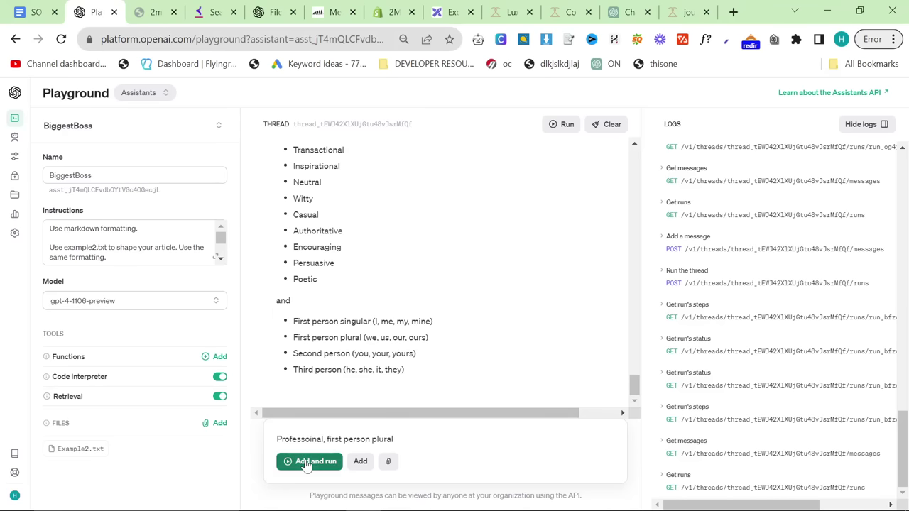
pyautogui.click(307, 463)
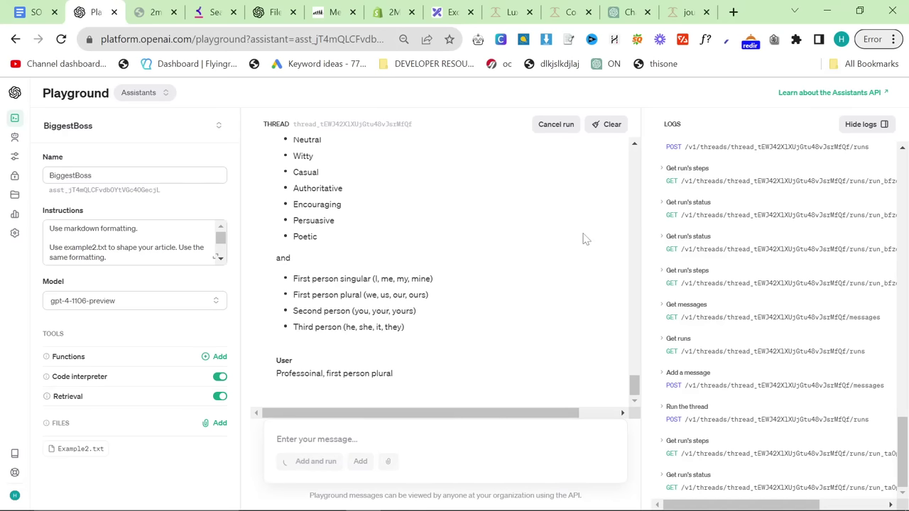
# Move the 2Men journal browser tab beside the Playground tab and open the store's home page in it.
pyautogui.moveTo(686, 12); pyautogui.dragTo(151, 12)
pyautogui.scroll(10, 410, 208)
pyautogui.scroll(10, 410, 208)
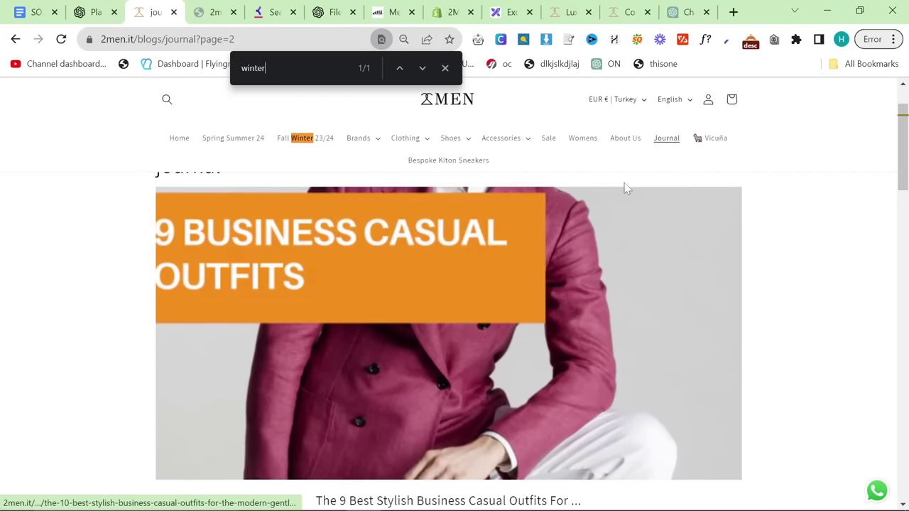
pyautogui.scroll(2, 437, 236)
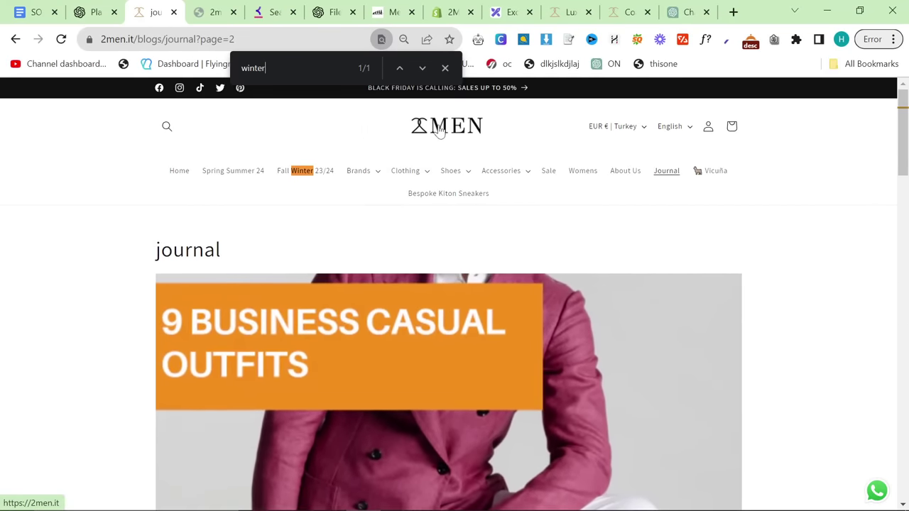
pyautogui.click(441, 132)
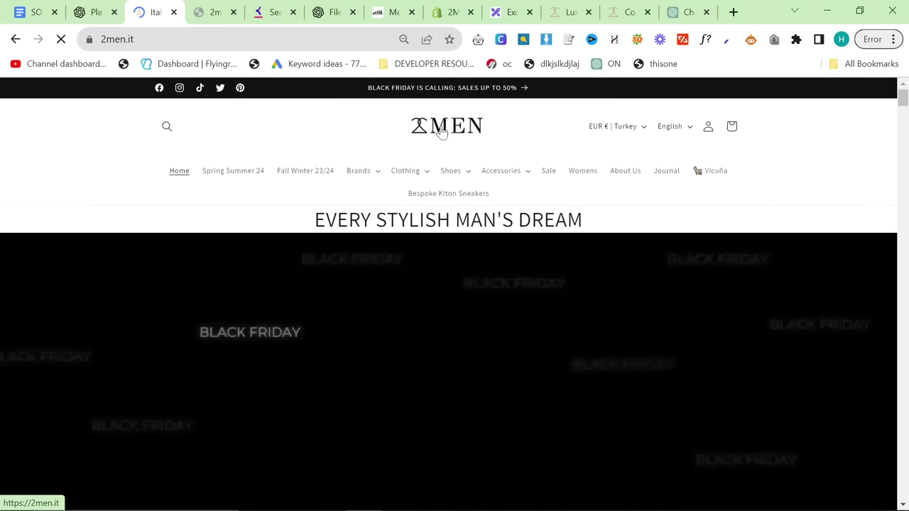
# Look over the 2Men home page down to the latest menswear arrivals, checking the assistant's run in between.
pyautogui.scroll(-1, 287, 245)
pyautogui.scroll(-4, 316, 290)
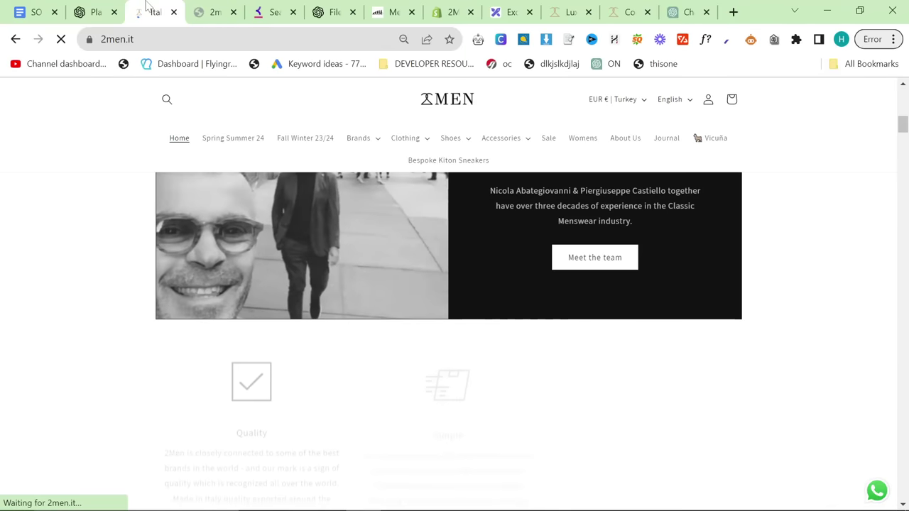
pyautogui.click(119, 6)
pyautogui.moveTo(206, 507)
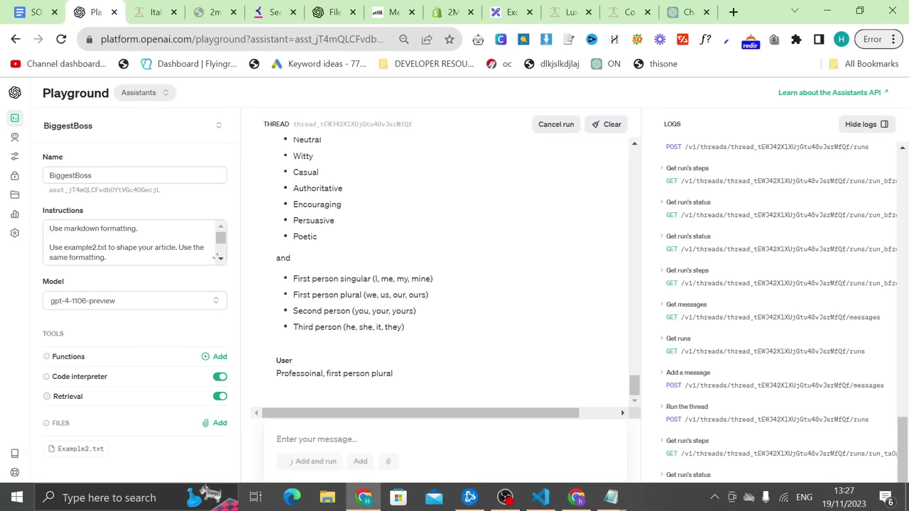
pyautogui.click(153, 12)
pyautogui.scroll(-5, 337, 320)
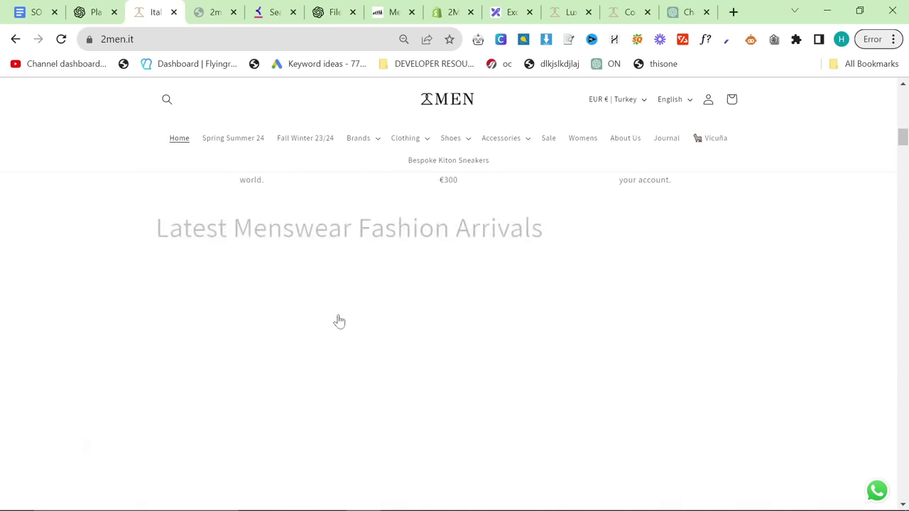
pyautogui.scroll(-5, 460, 321)
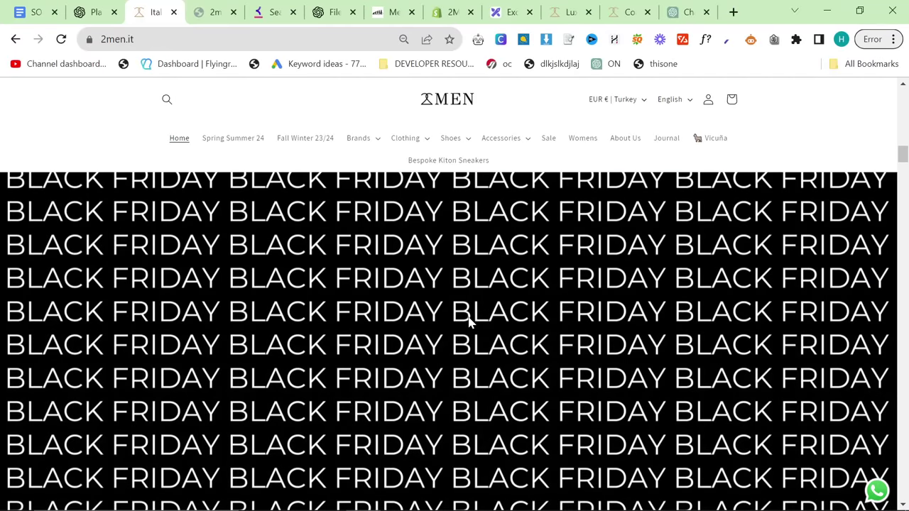
pyautogui.scroll(4, 507, 328)
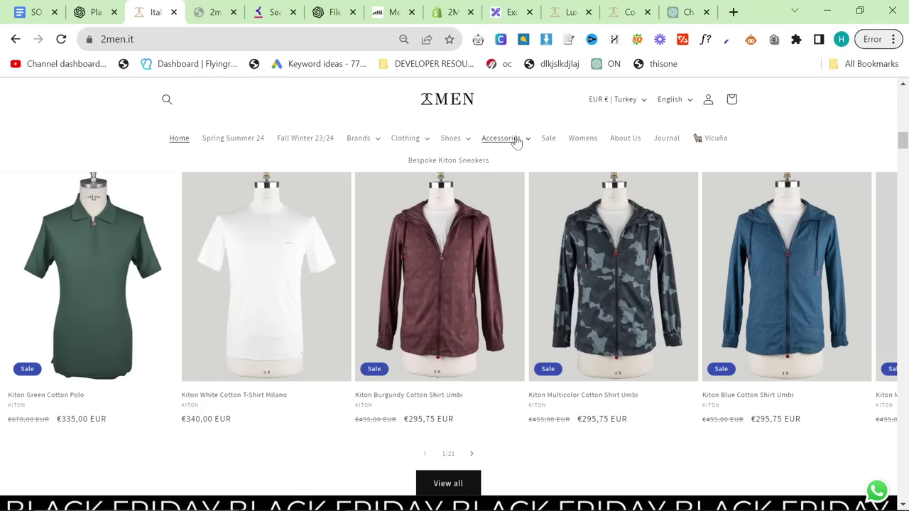
# Return to the Playground tab, look over the assistant's article outline, and submit and run the message "Start writing".
pyautogui.click(99, 12)
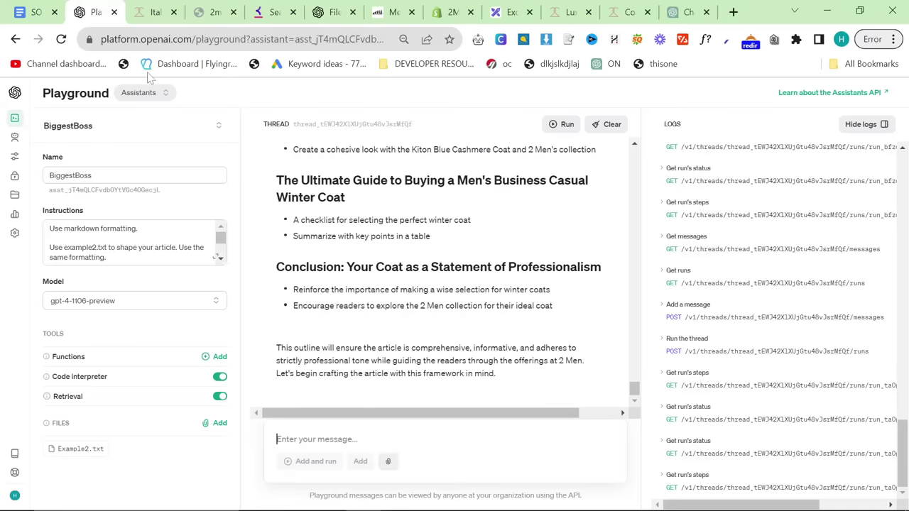
pyautogui.scroll(5, 469, 339)
pyautogui.scroll(10, 458, 277)
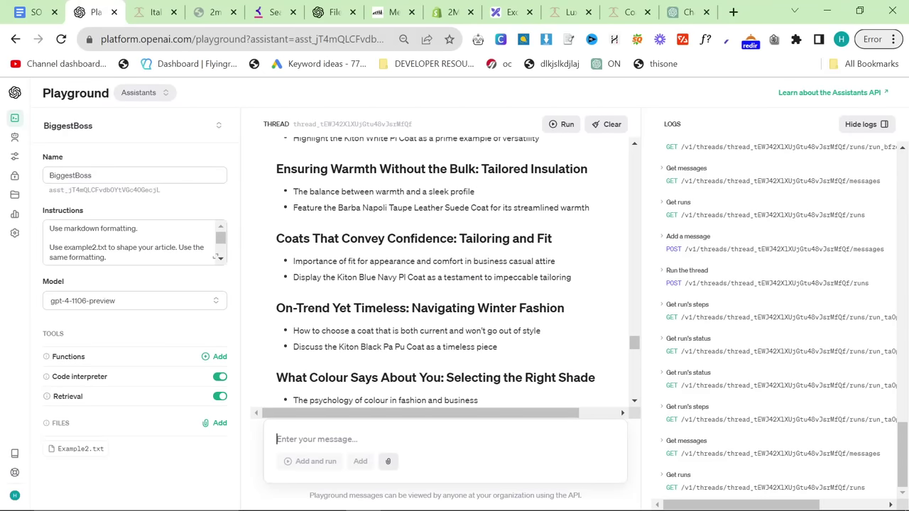
pyautogui.moveTo(277, 226); pyautogui.dragTo(554, 495)
pyautogui.click(405, 405)
pyautogui.write('Start writing')
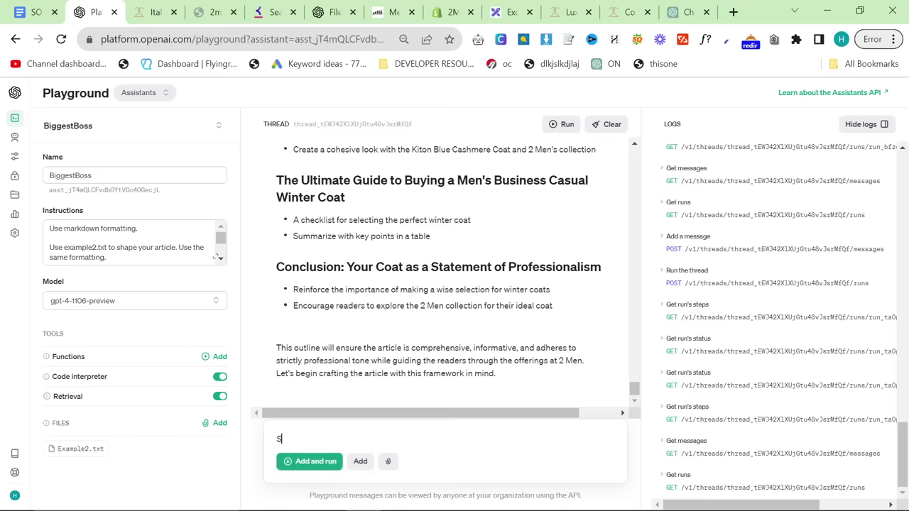
pyautogui.click(323, 466)
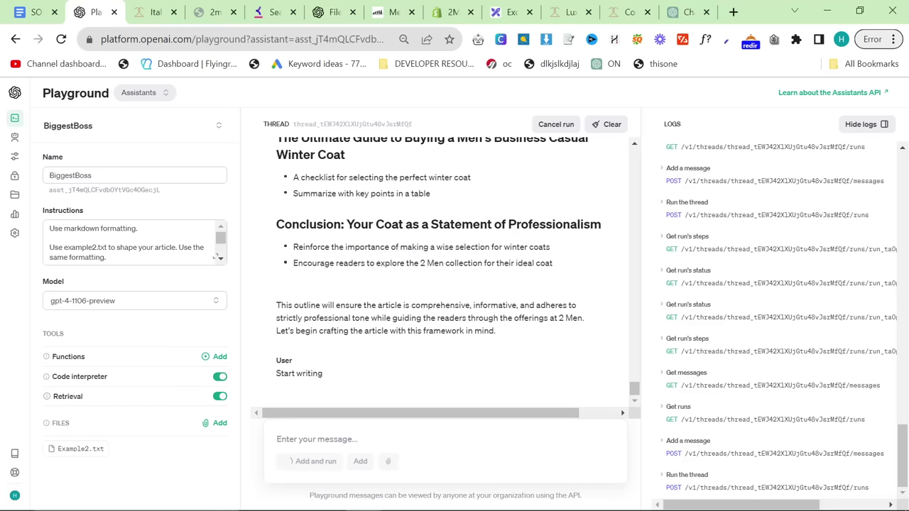
# Switch to the Google Ads keyword ideas window and examine the figures for the keyword "mens fashionable winter coats".
pyautogui.moveTo(677, 509)
pyautogui.hotkey('alt', 'Tab')
pyautogui.hotkey('alt', 'Tab')
pyautogui.hotkey('alt', 'Tab')
pyautogui.hotkey('alt', 'Tab')
pyautogui.hotkey('alt', 'Tab')
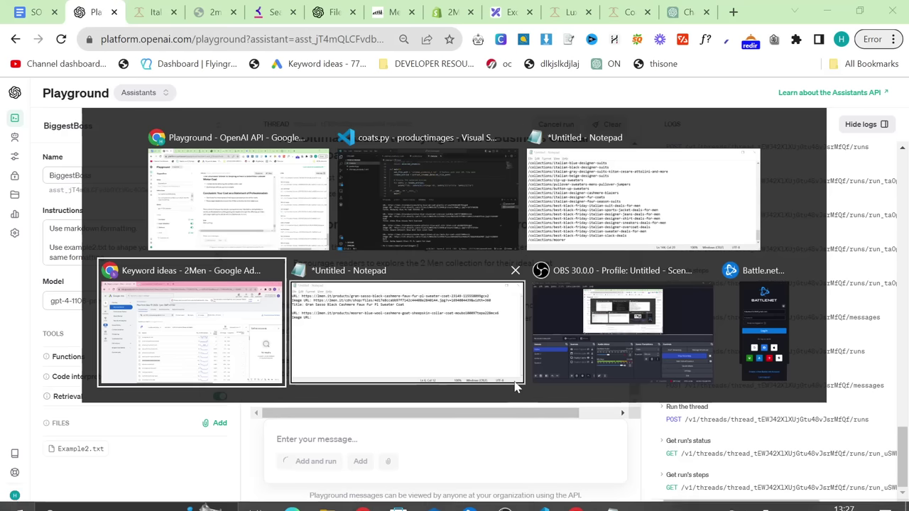
pyautogui.hotkey('alt', 'Tab')
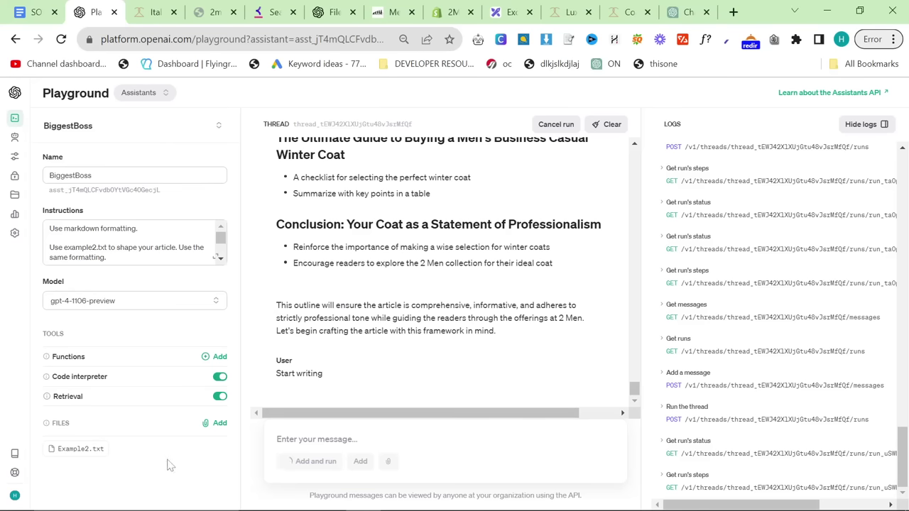
pyautogui.hotkey('alt', 'Tab')
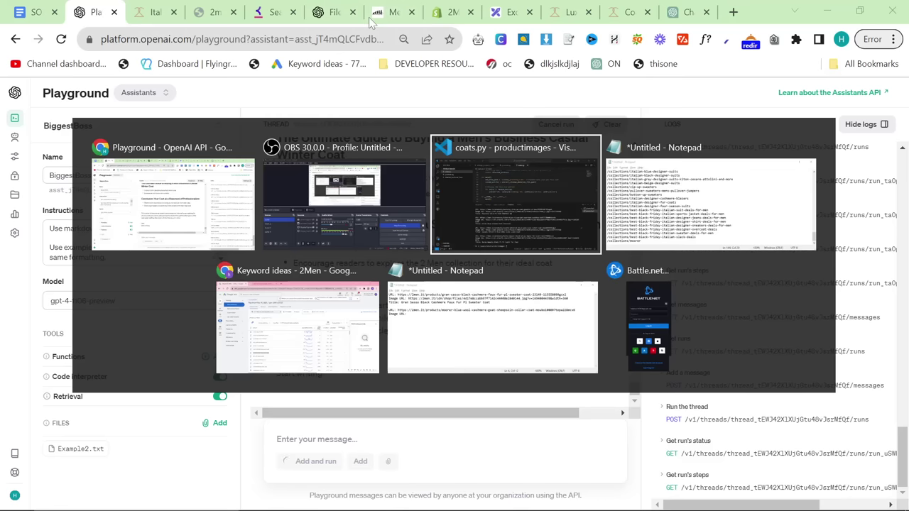
pyautogui.click(361, 373)
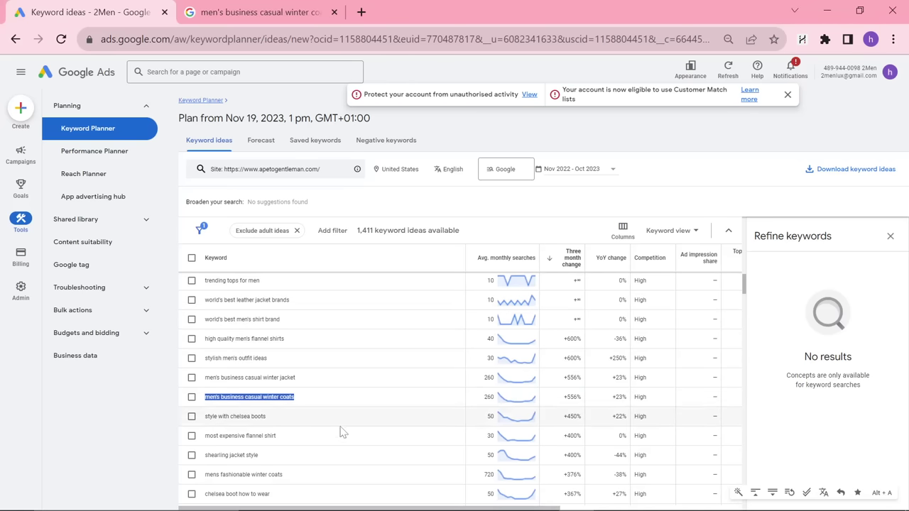
pyautogui.scroll(-2, 265, 421)
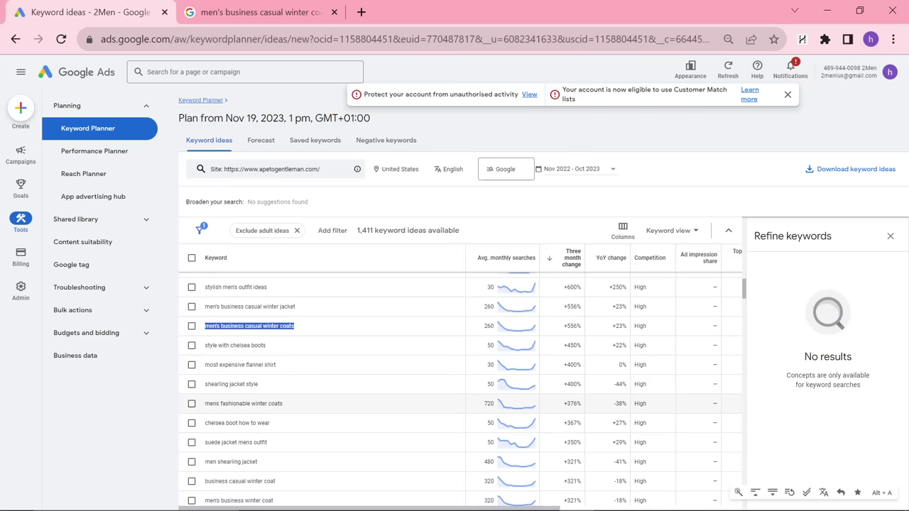
pyautogui.tripleClick(244, 403)
pyautogui.hotkey('alt', 'Tab')
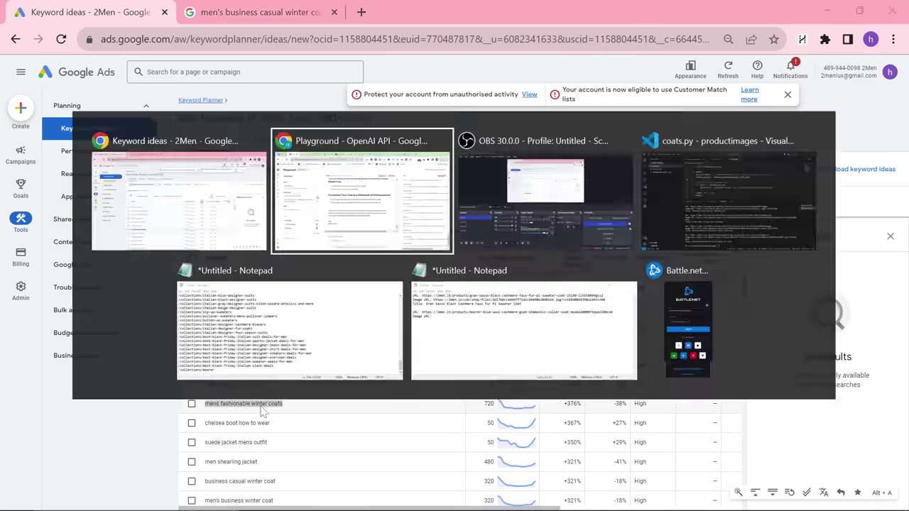
pyautogui.hotkey('alt', 'Tab')
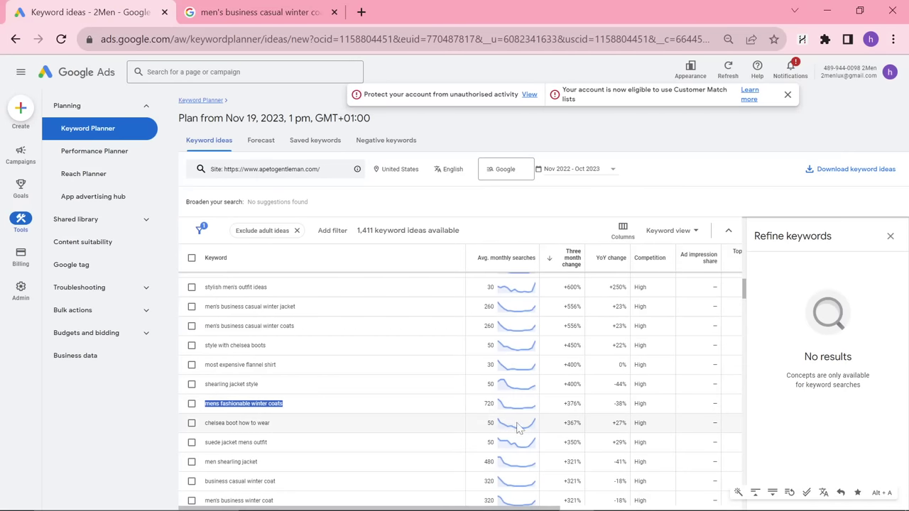
pyautogui.moveTo(533, 410)
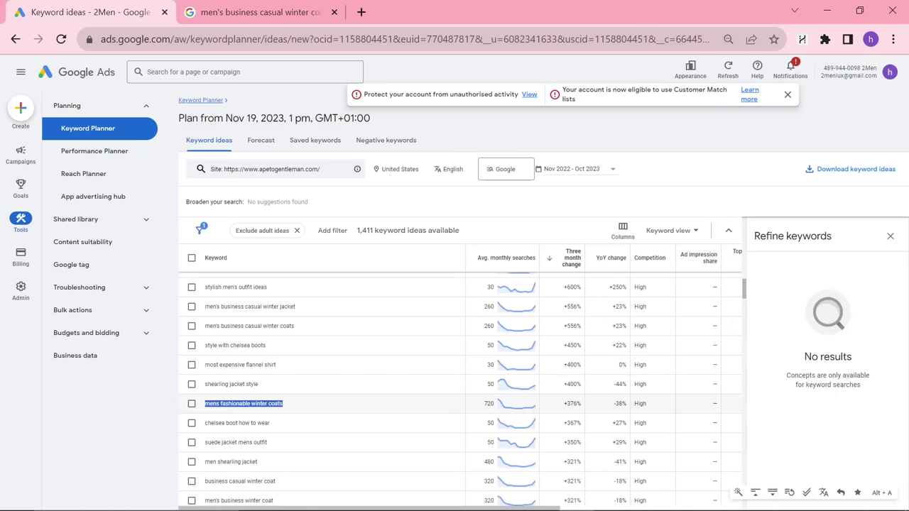
# Look further down the keyword ideas to "mens shearling coat", checking the assistant's run in the Playground in between.
pyautogui.scroll(-1, 295, 406)
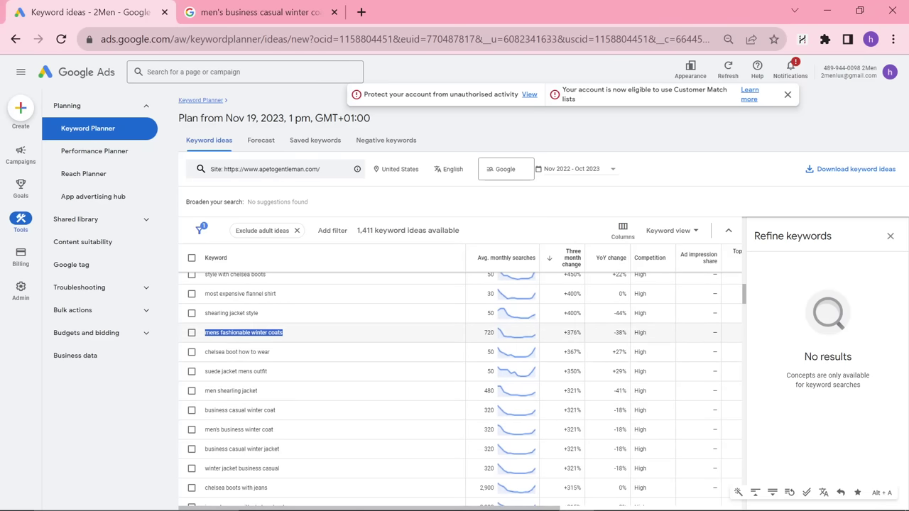
pyautogui.hotkey('alt', 'Tab')
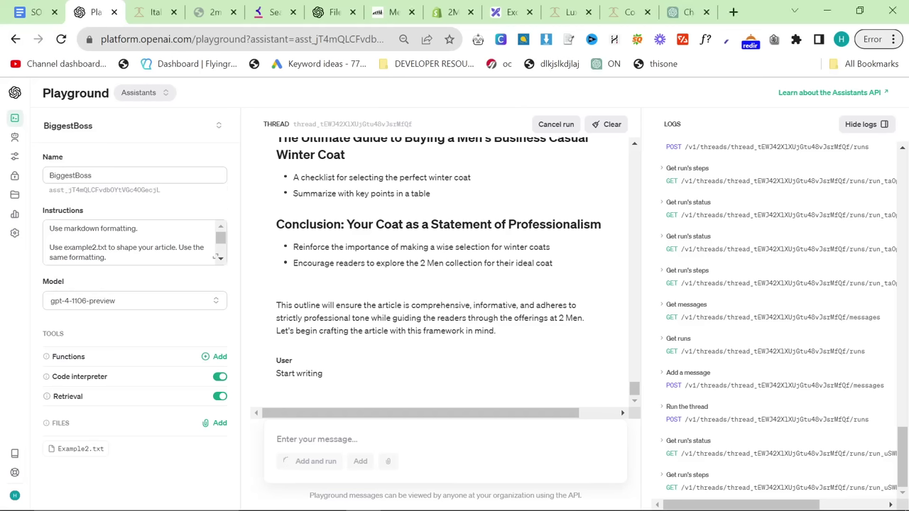
pyautogui.hotkey('alt', 'Tab')
pyautogui.scroll(-10, 277, 381)
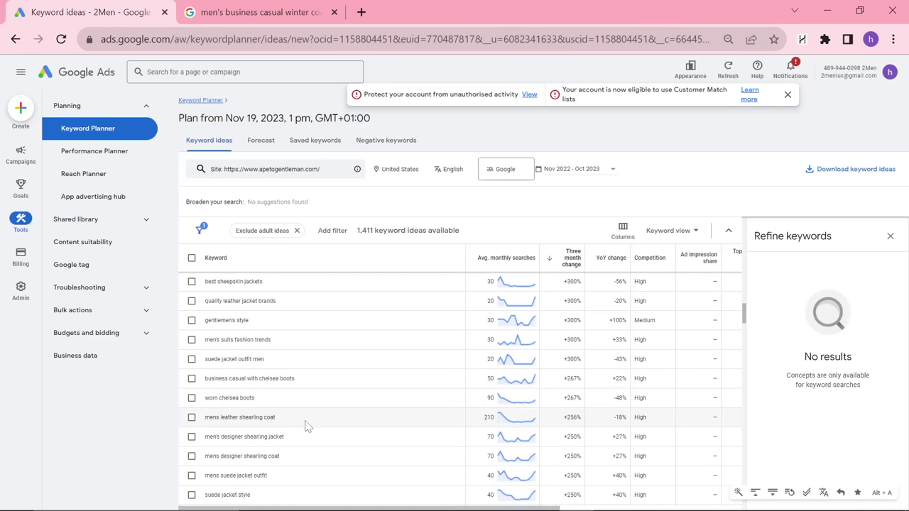
pyautogui.scroll(-8, 308, 426)
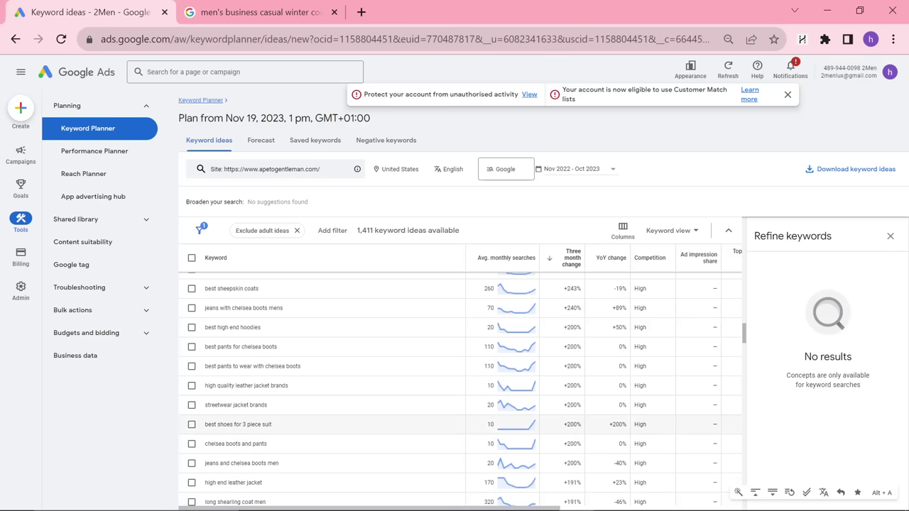
pyautogui.scroll(-4, 253, 426)
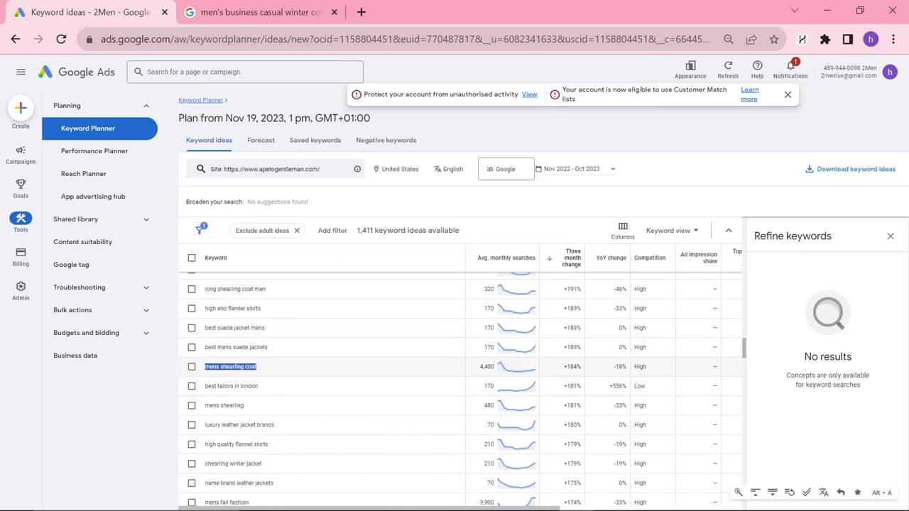
pyautogui.hotkey('alt', 'Tab')
pyautogui.hotkey('alt', 'Tab')
pyautogui.hotkey('alt', 'Tab')
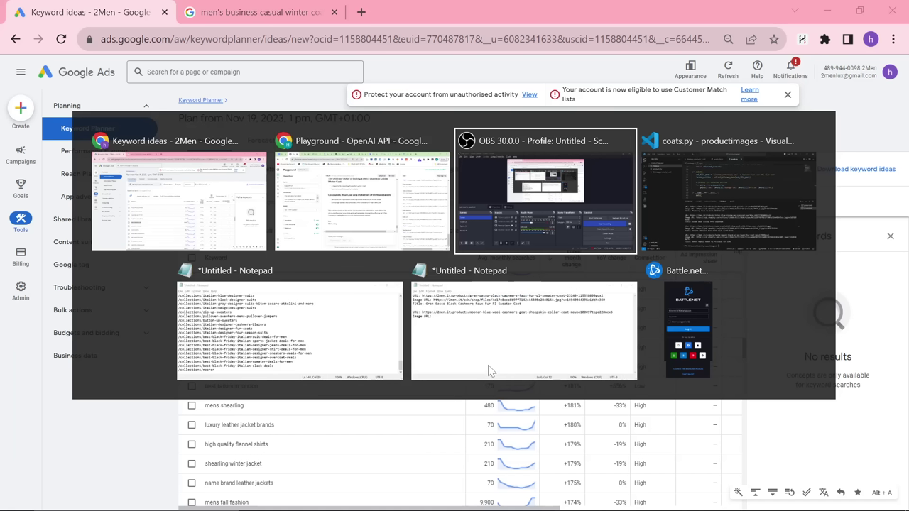
pyautogui.press('Escape')
# Open 2men.it in a new browser tab and search the store for "shearling".
pyautogui.click(361, 12)
pyautogui.write('2men.')
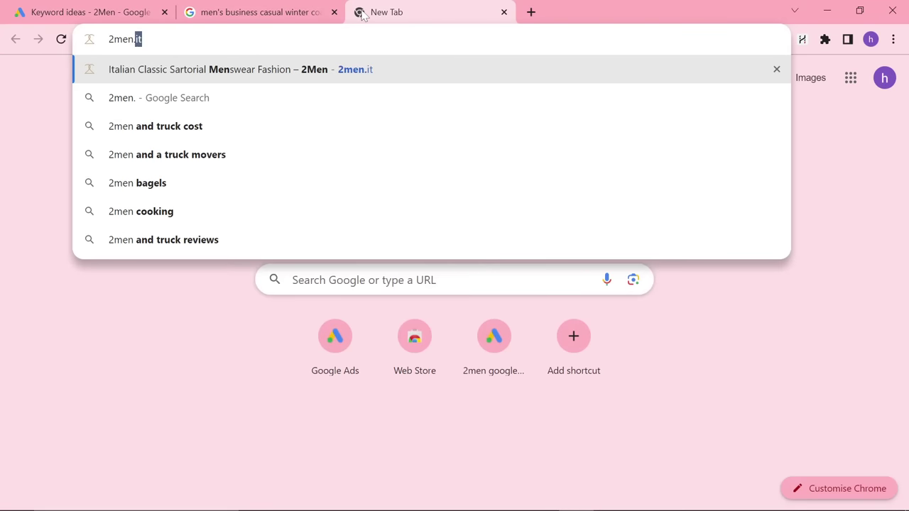
pyautogui.press('Return')
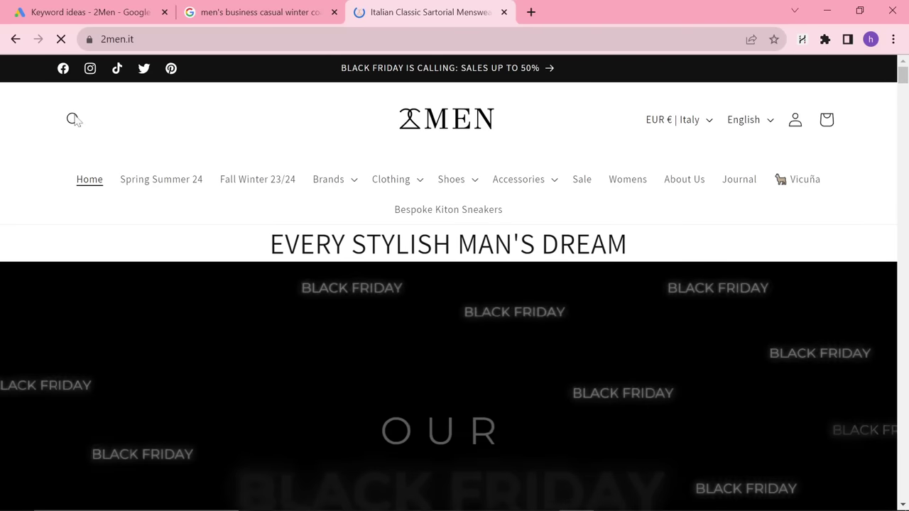
pyautogui.click(74, 119)
pyautogui.write('shearling')
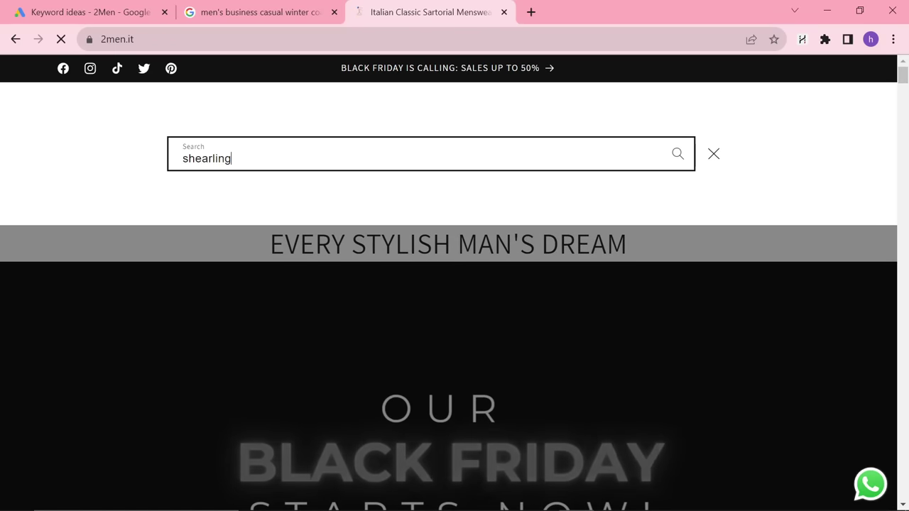
pyautogui.press('Return')
# Accept the cookie notice and look through the store's shearling search results, from the first coats to the last.
pyautogui.scroll(-8, 436, 278)
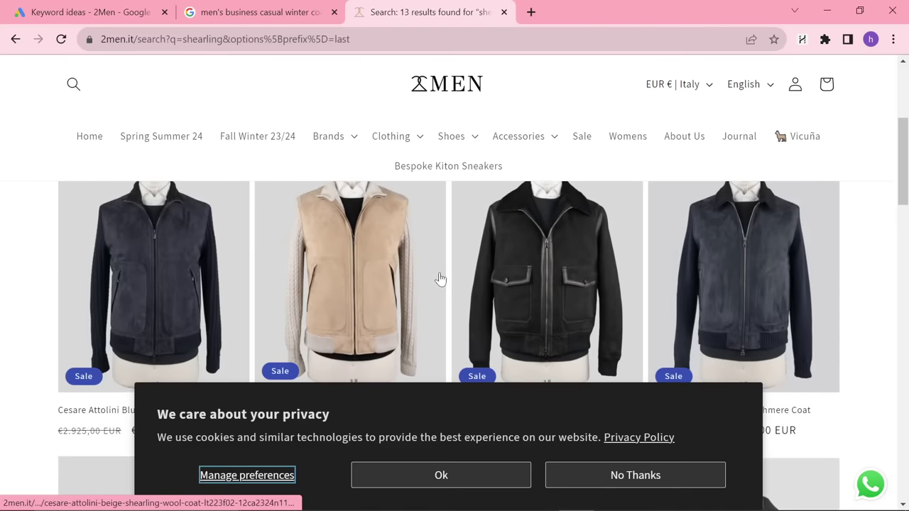
pyautogui.click(460, 472)
pyautogui.scroll(-2, 335, 319)
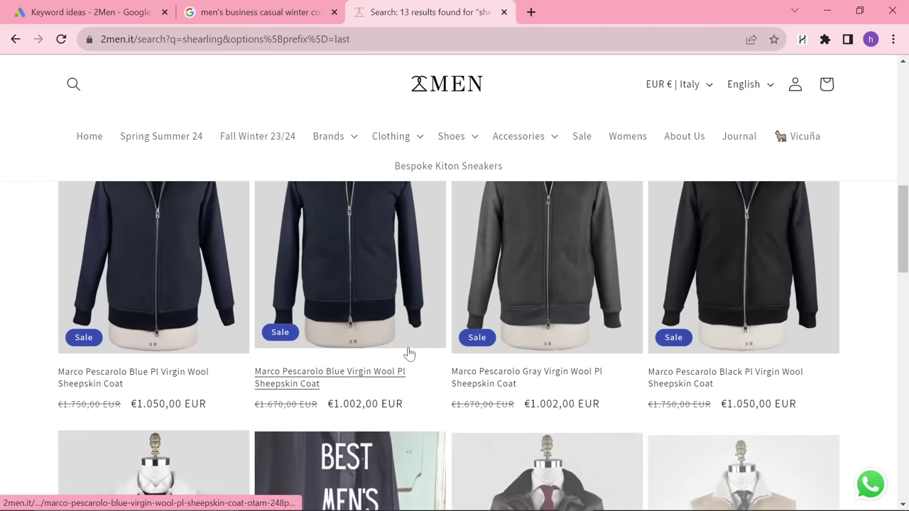
pyautogui.scroll(-5, 419, 359)
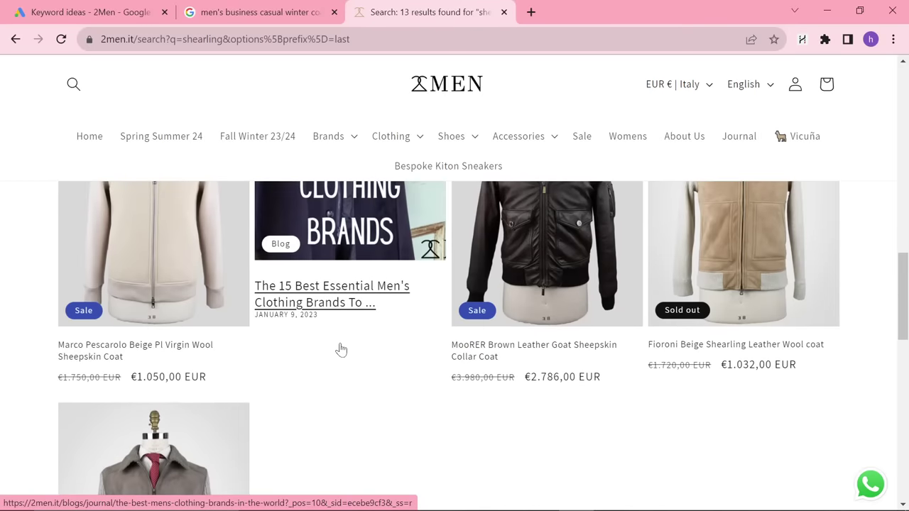
pyautogui.scroll(3, 378, 365)
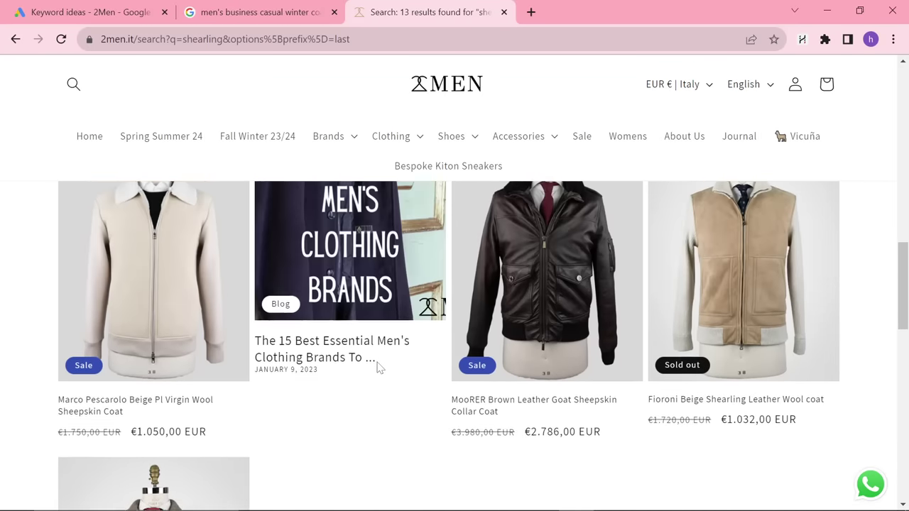
pyautogui.scroll(-1, 377, 365)
pyautogui.scroll(8, 613, 417)
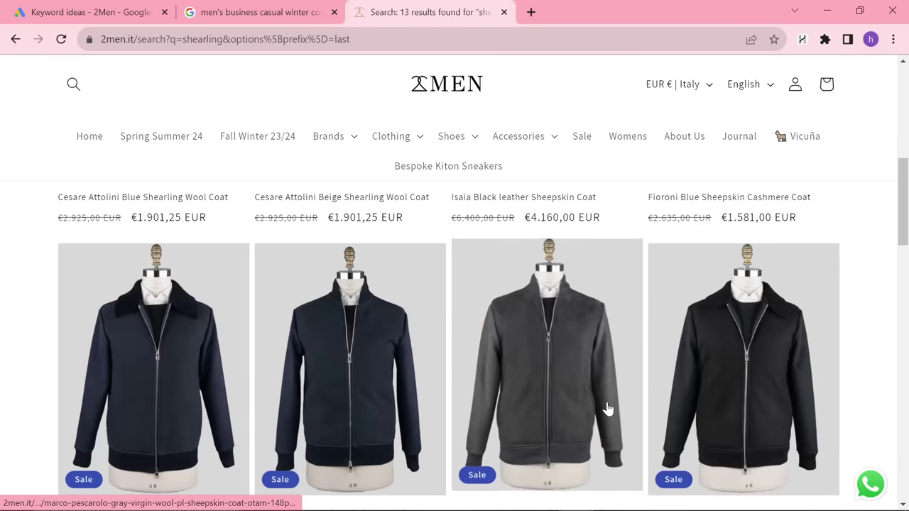
pyautogui.scroll(2, 497, 355)
pyautogui.scroll(-10, 552, 351)
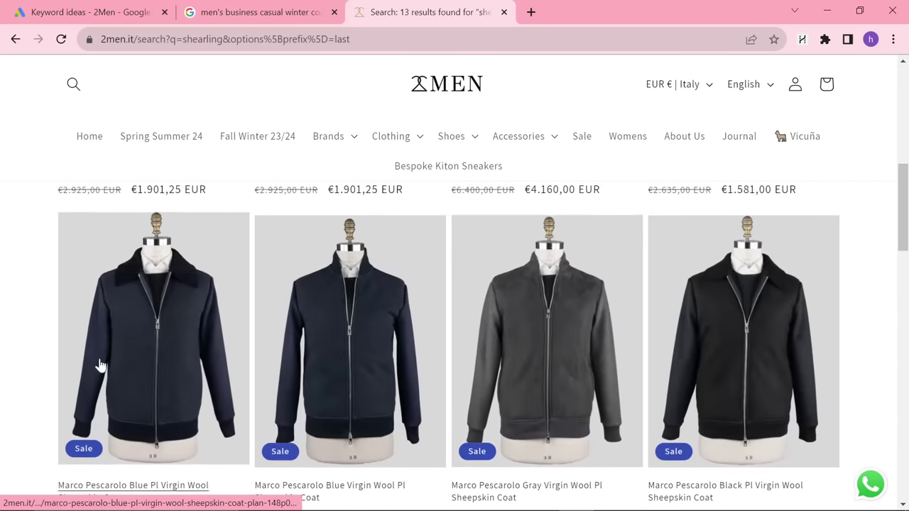
pyautogui.scroll(-5, 130, 426)
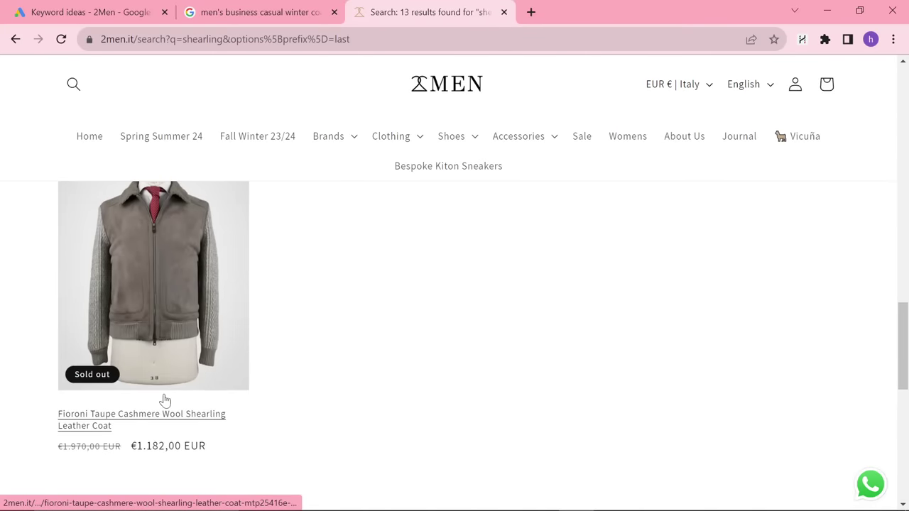
pyautogui.scroll(6, 161, 387)
pyautogui.scroll(-2, 160, 370)
pyautogui.scroll(12, 357, 341)
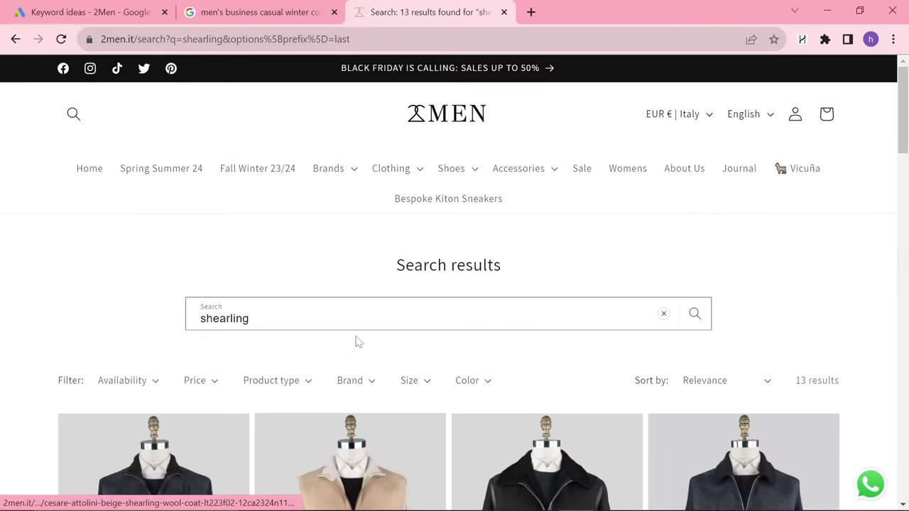
# Switch to coats.py in VS Code, find "coat" in the code, and change the title filter in the if condition to 'shearling'.
pyautogui.hotkey('alt', 'Tab')
pyautogui.scroll(4, 412, 156)
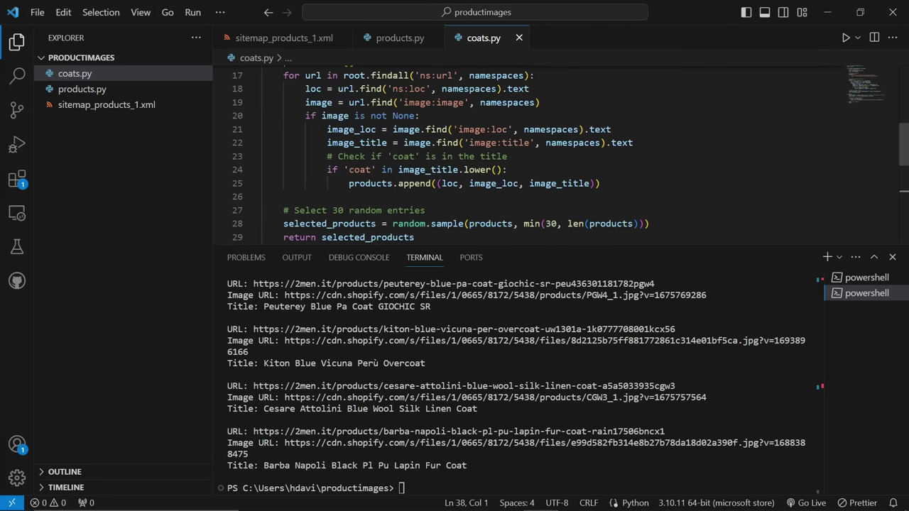
pyautogui.hotkey('ctrl', 'f')
pyautogui.write('coat')
pyautogui.scroll(-3, 526, 156)
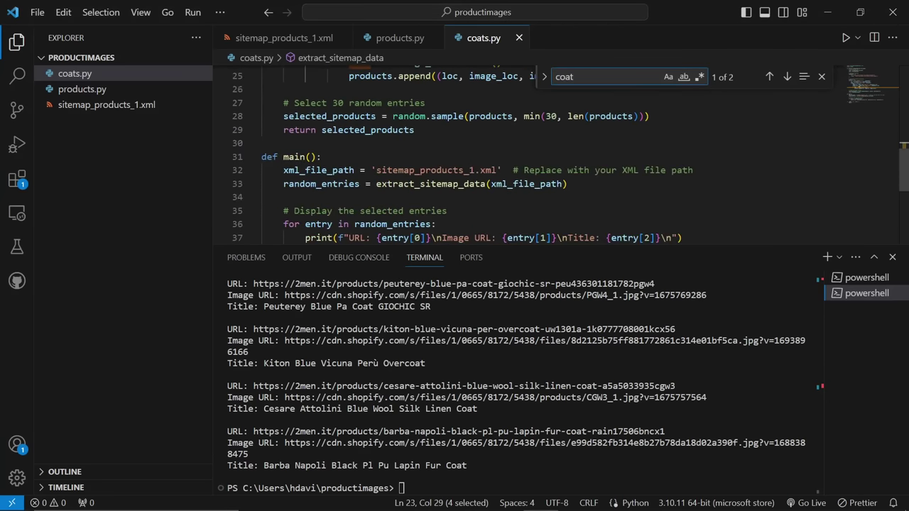
pyautogui.scroll(3, 526, 156)
pyautogui.press('Return')
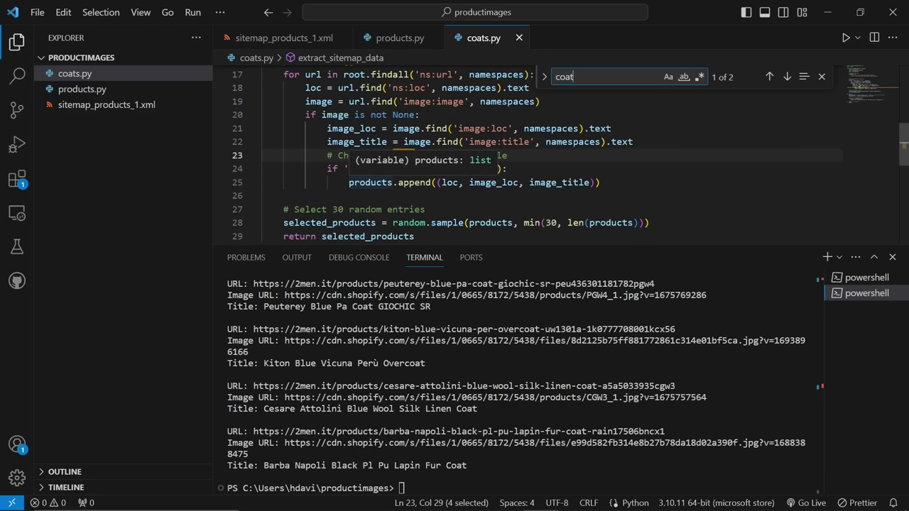
pyautogui.click(272, 169)
pyautogui.write('shearling')
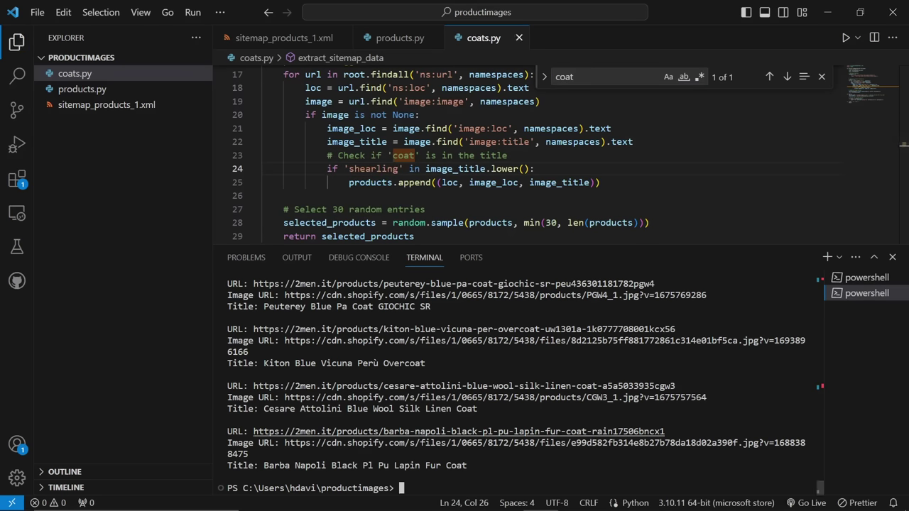
# Rerun the coats.py script in the terminal with the shearling filter and look through the product listings it prints.
pyautogui.press('Up')
pyautogui.press('Return')
pyautogui.moveTo(478, 409); pyautogui.dragTo(422, 397)
pyautogui.scroll(-10, 300, 397)
pyautogui.click(477, 465)
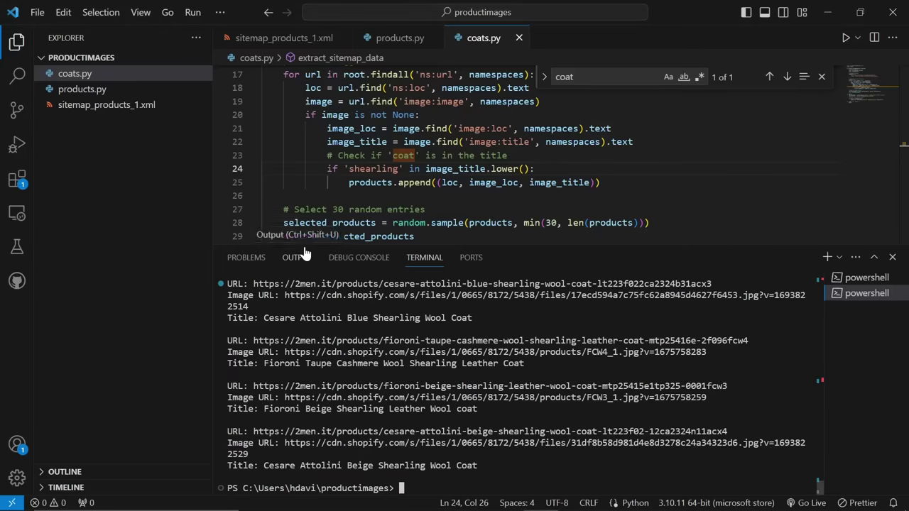
# Switch to the OpenAI Playground, go to the end of the thread, and run the assistant again with the message "Continue".
pyautogui.hotkey('alt', 'Tab')
pyautogui.hotkey('alt', 'Tab')
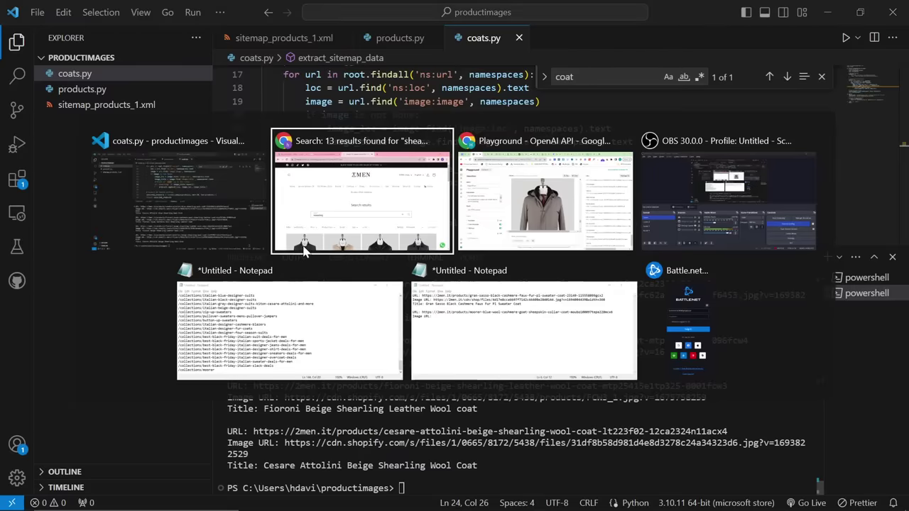
pyautogui.scroll(-15, 412, 265)
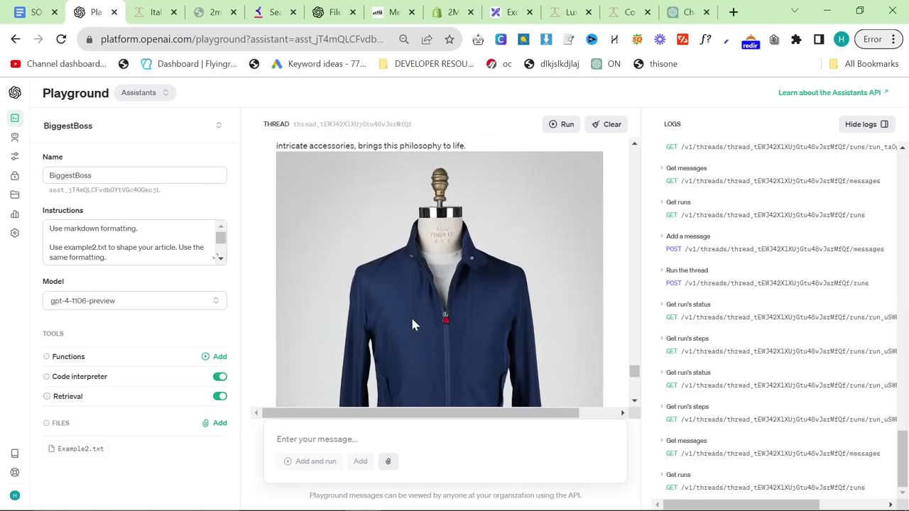
pyautogui.write('Continue')
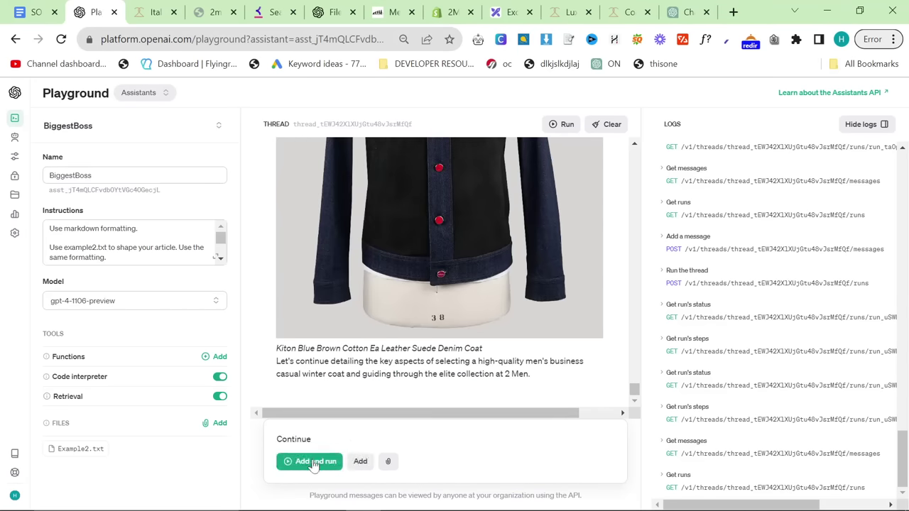
pyautogui.click(313, 463)
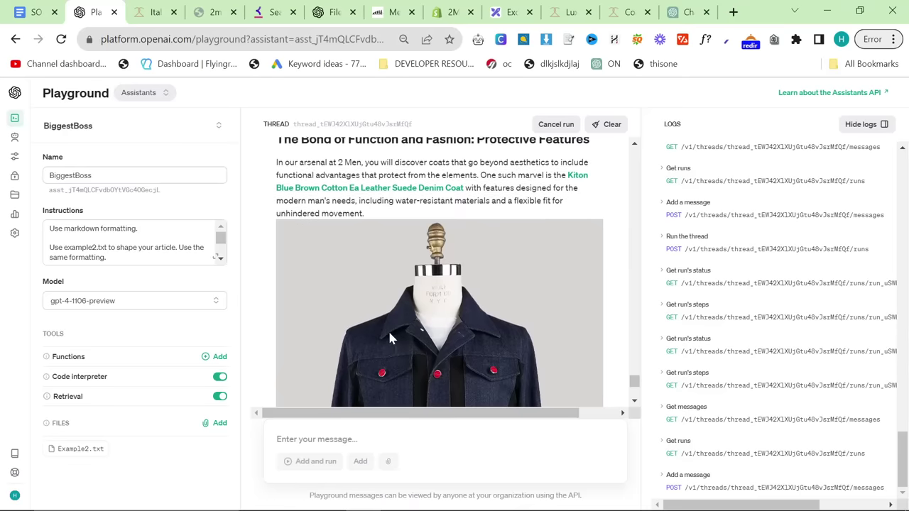
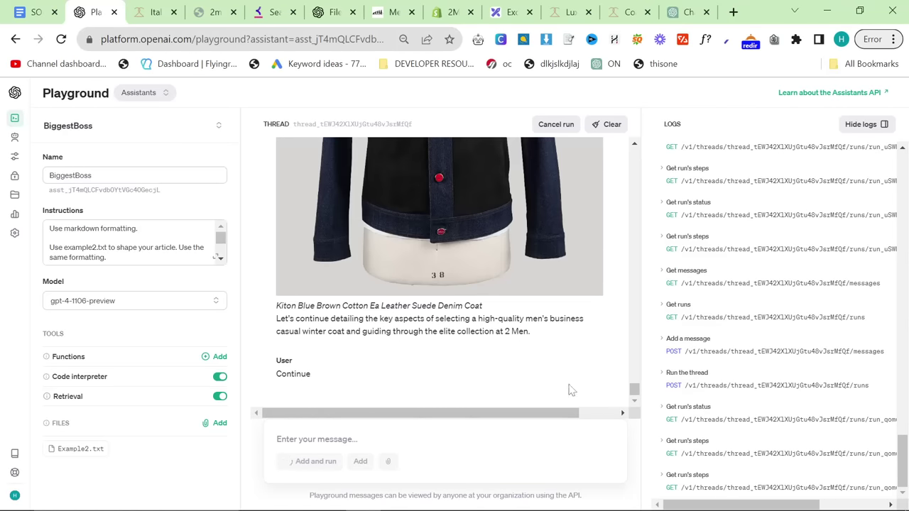
# Open a new blank Google Sheets spreadsheet in a new browser tab.
pyautogui.hotkey('alt', 'Tab')
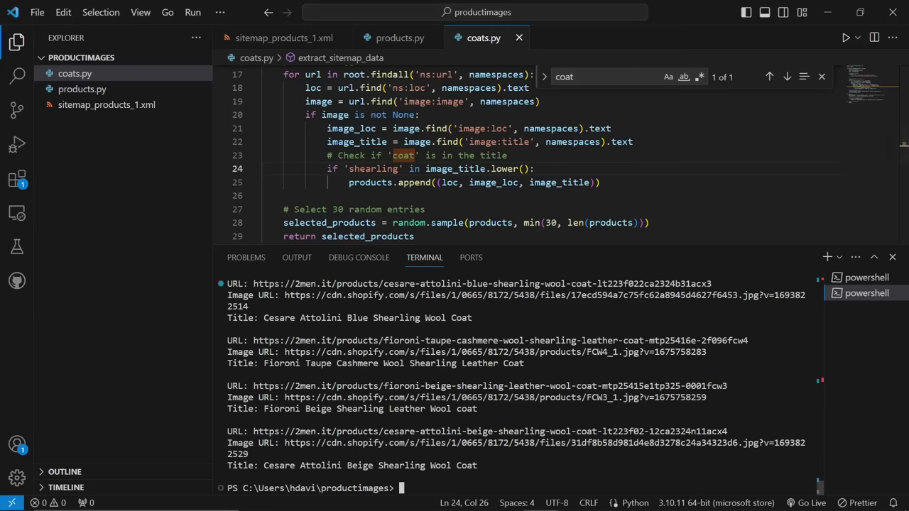
pyautogui.press('super')
pyautogui.press('super')
pyautogui.hotkey('alt', 'Tab')
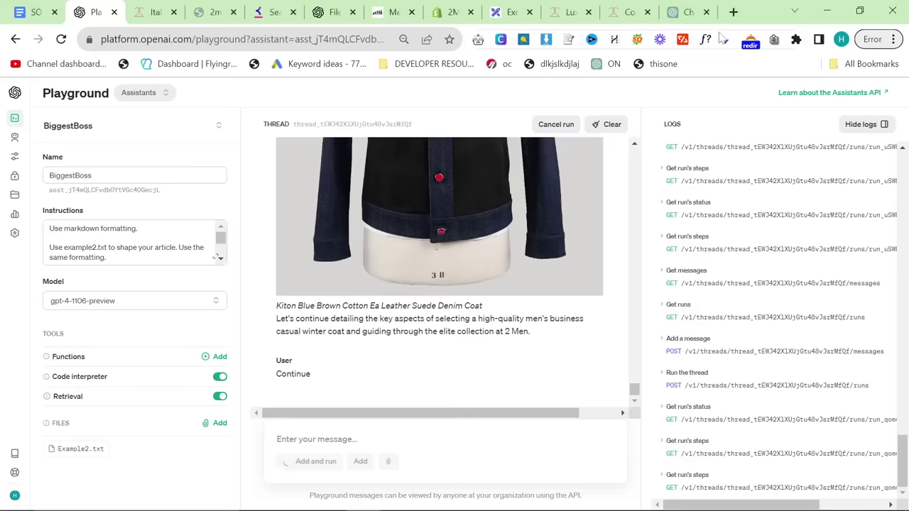
pyautogui.click(733, 12)
pyautogui.write('she')
pyautogui.press('Return')
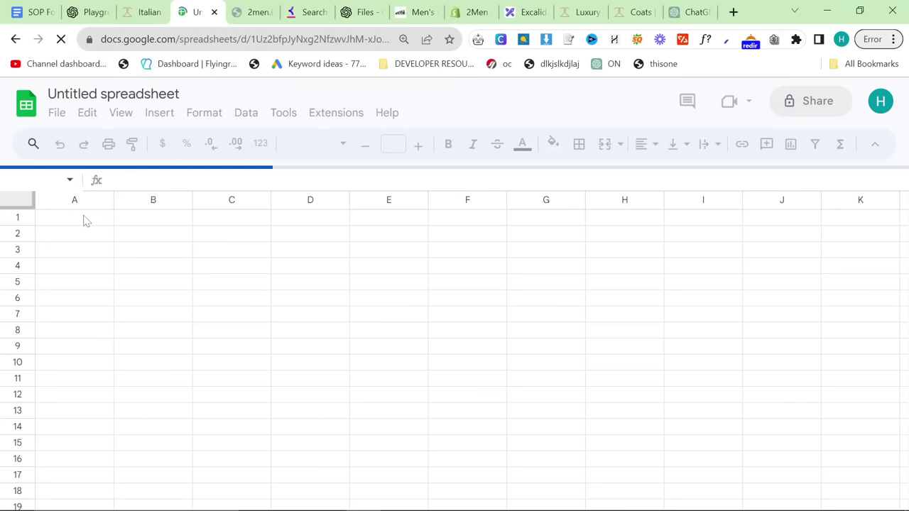
# Enter the column headers "Keyword" in A1 and "Product links" in B1.
pyautogui.write('Keyword')
pyautogui.press('Tab')
pyautogui.write('P')
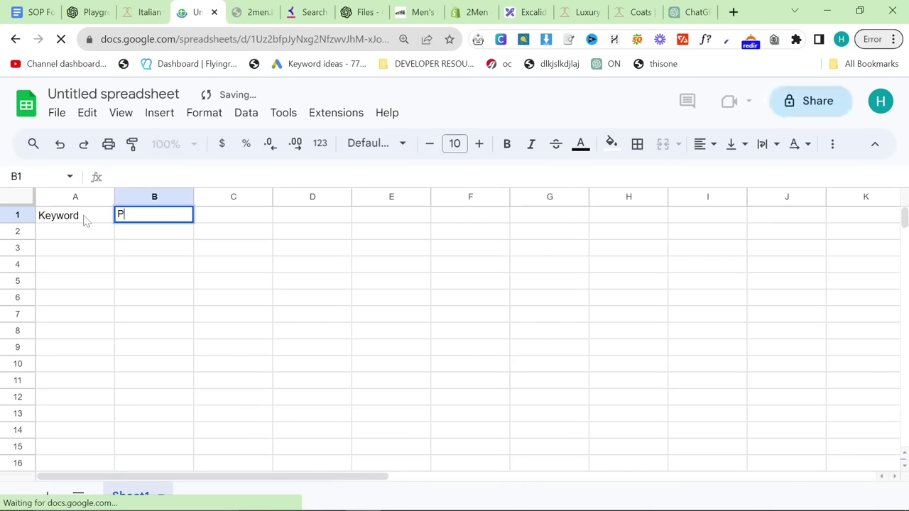
pyautogui.write('roduct links')
pyautogui.press('Return')
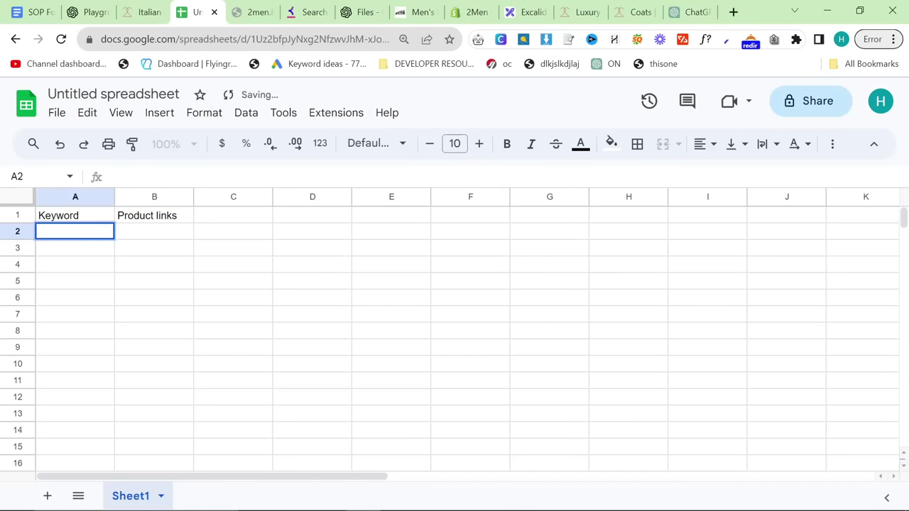
# Copy "mens shearling coat" from the Google Ads keyword ideas into A2 and extend it to "Best mens shearling coat".
pyautogui.hotkey('alt', 'Tab')
pyautogui.hotkey('alt', 'Tab')
pyautogui.click(280, 5)
pyautogui.click(128, 6)
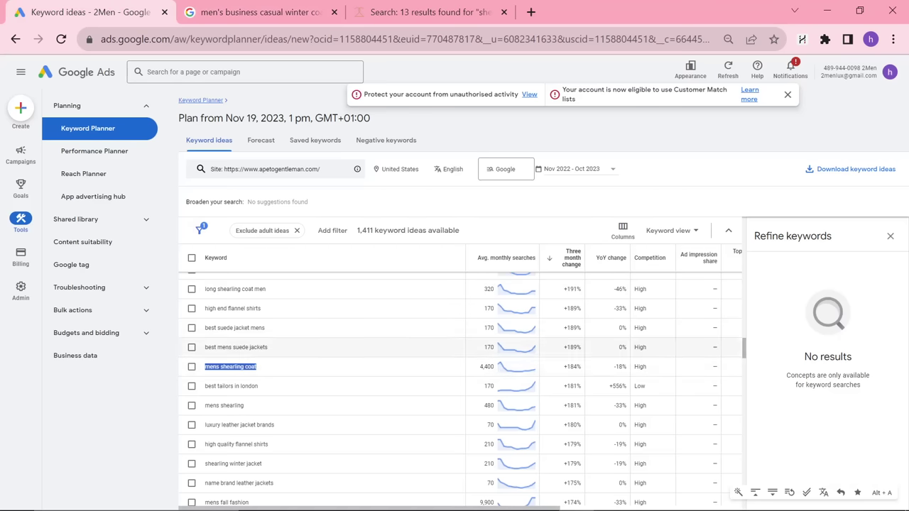
pyautogui.hotkey('alt', 'Tab')
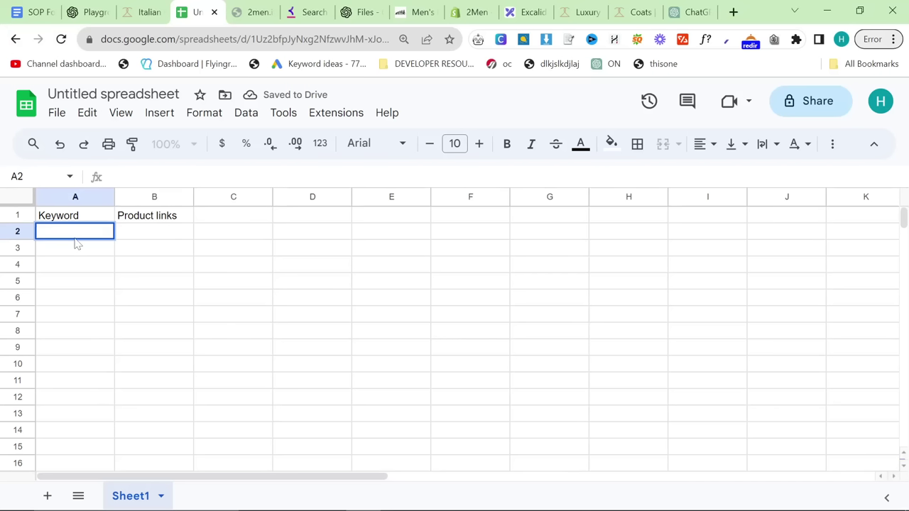
pyautogui.moveTo(59, 231); pyautogui.dragTo(28, 237)
pyautogui.press('Left')
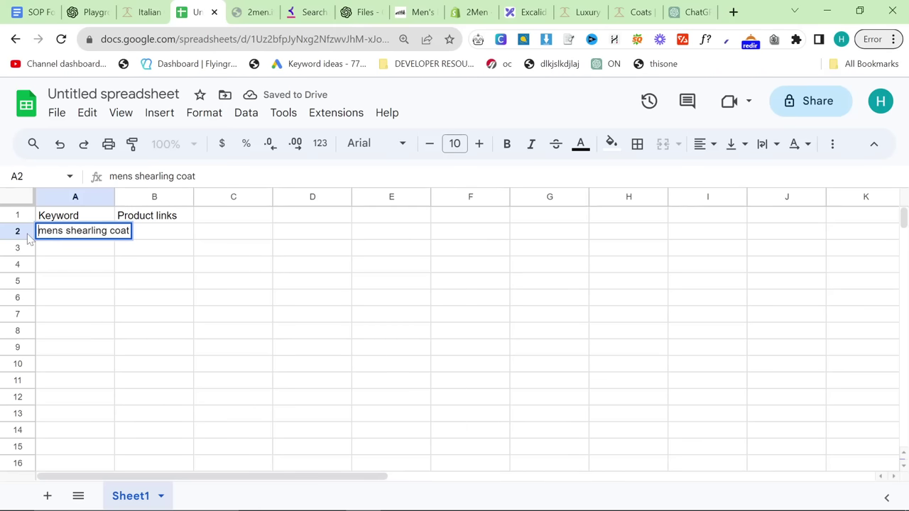
pyautogui.write('Best')
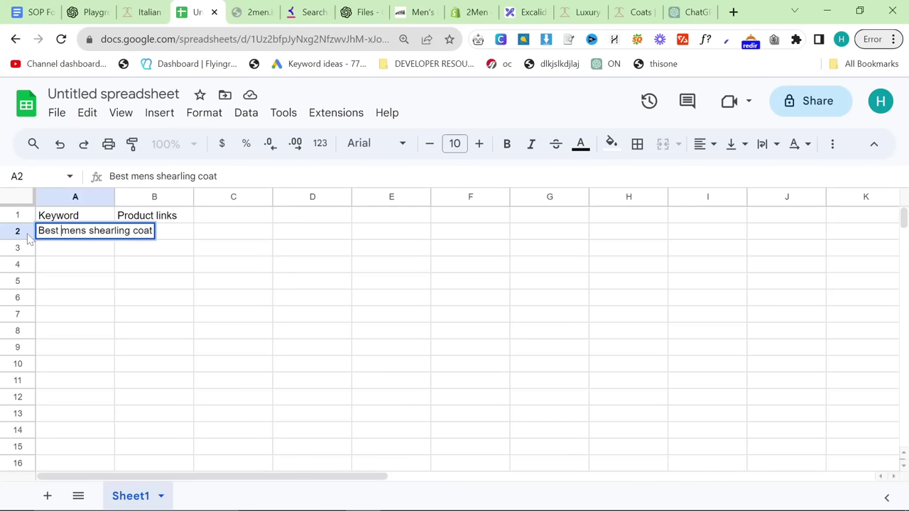
# Copy the printed product URLs, image URLs and titles from the VS Code terminal into cell B2 of the spreadsheet.
pyautogui.hotkey('alt', 'Tab')
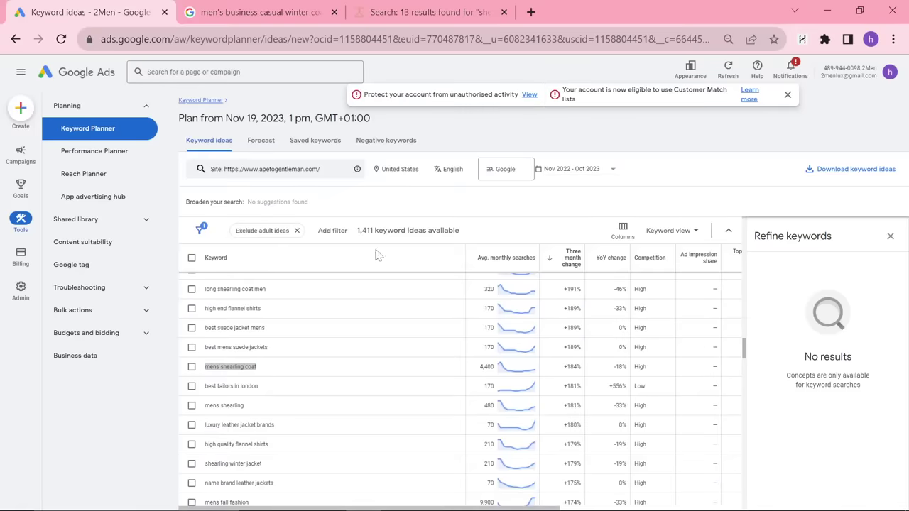
pyautogui.hotkey('alt', 'Tab')
pyautogui.press('Tab')
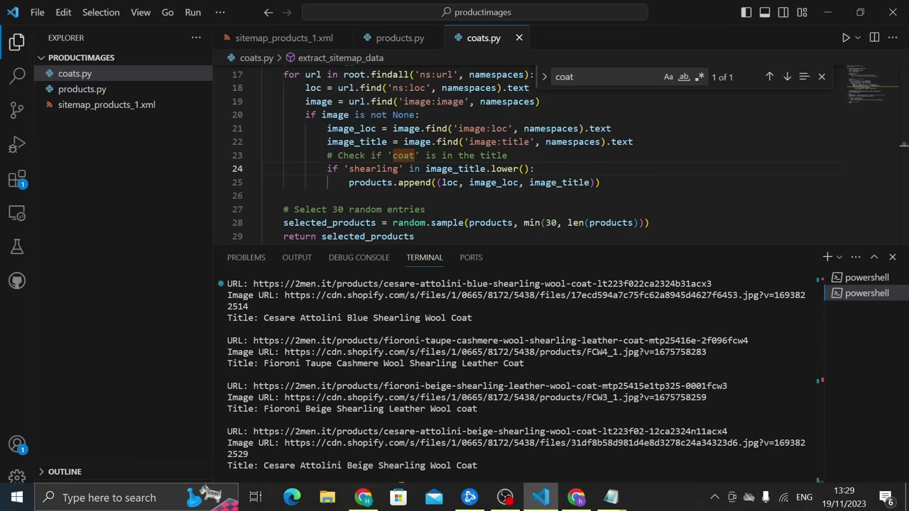
pyautogui.moveTo(495, 465)
pyautogui.mouseDown()
pyautogui.moveTo(305, 363)
pyautogui.moveTo(233, 341)
pyautogui.moveTo(233, 358)
pyautogui.moveTo(233, 340)
pyautogui.moveTo(233, 374)
pyautogui.moveTo(229, 299)
pyautogui.moveTo(229, 340)
pyautogui.moveTo(451, 385)
pyautogui.moveTo(517, 444)
pyautogui.moveTo(501, 465)
pyautogui.mouseUp()
pyautogui.scroll(15, 284, 355)
pyautogui.scroll(8, 232, 351)
pyautogui.scroll(5, 233, 340)
pyautogui.scroll(-5, 232, 352)
pyautogui.scroll(-20, 462, 398)
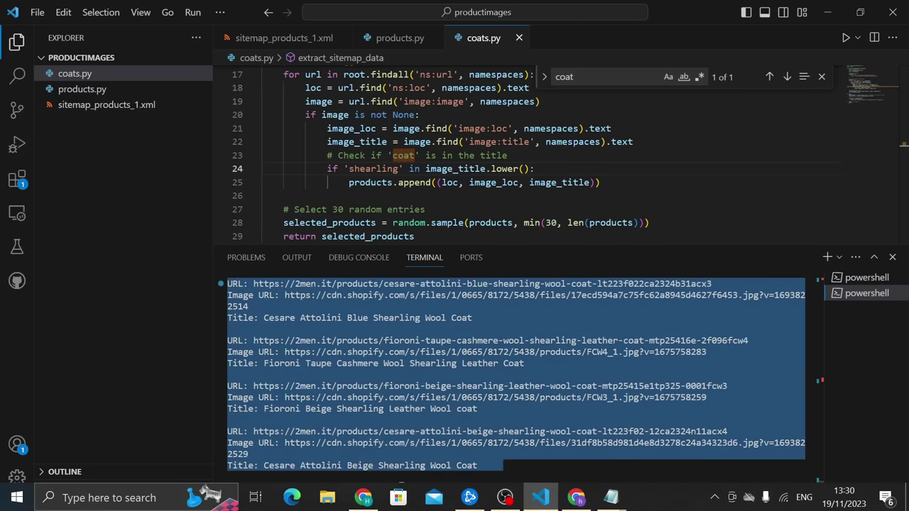
pyautogui.hotkey('ctrl', 'c')
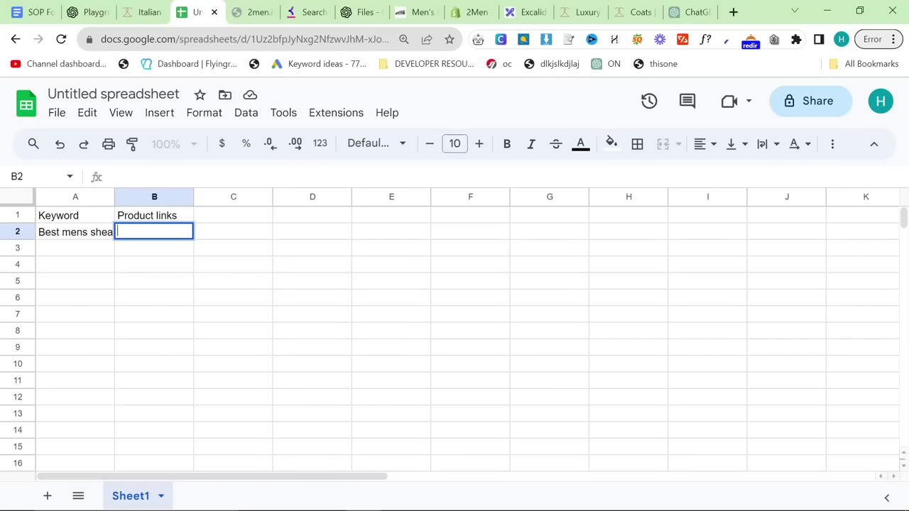
pyautogui.hotkey('ctrl', 'v')
pyautogui.click(76, 326)
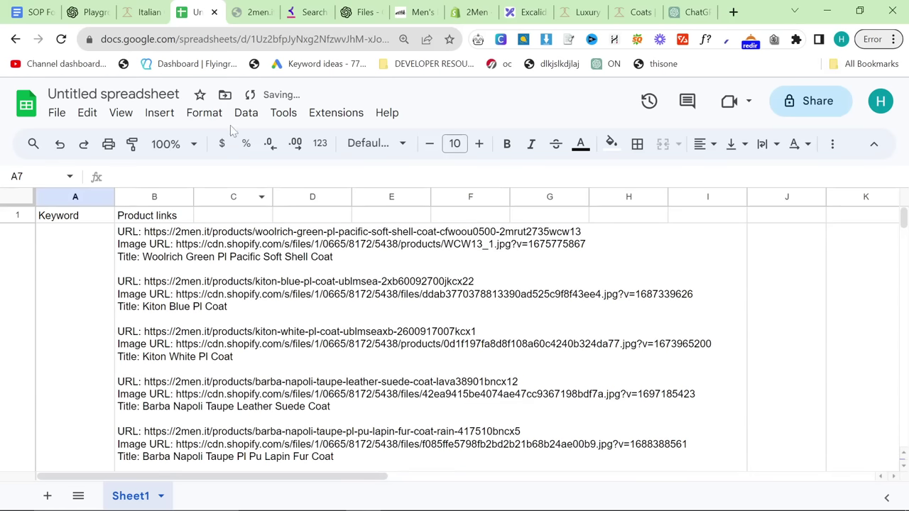
# Wrap the text in all cells of the sheet and widen all columns to roughly three times their width.
pyautogui.hotkey('ctrl', 'a')
pyautogui.click(204, 113)
pyautogui.moveTo(253, 235)
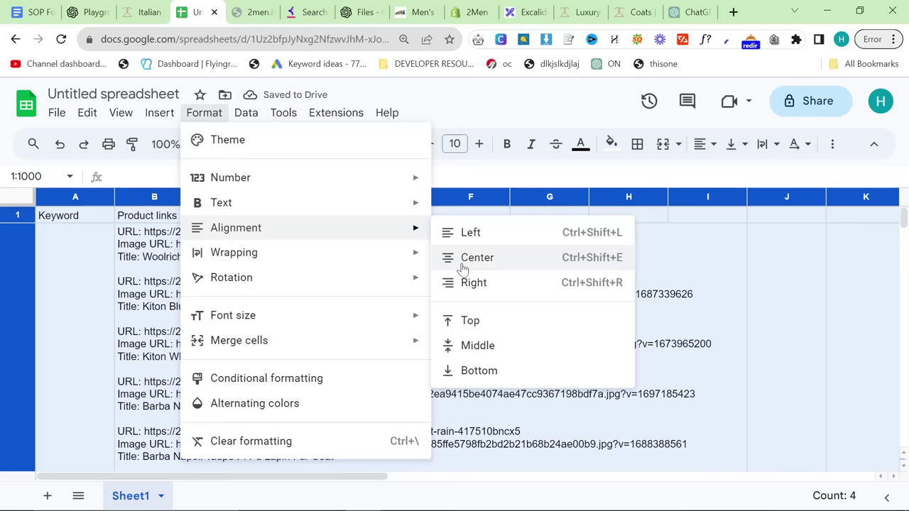
pyautogui.moveTo(281, 254)
pyautogui.click(474, 282)
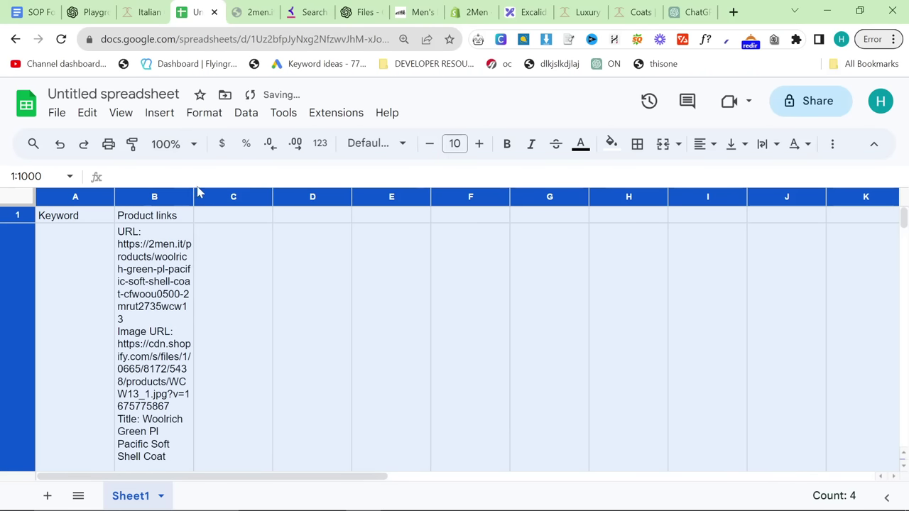
pyautogui.moveTo(227, 196); pyautogui.dragTo(358, 197)
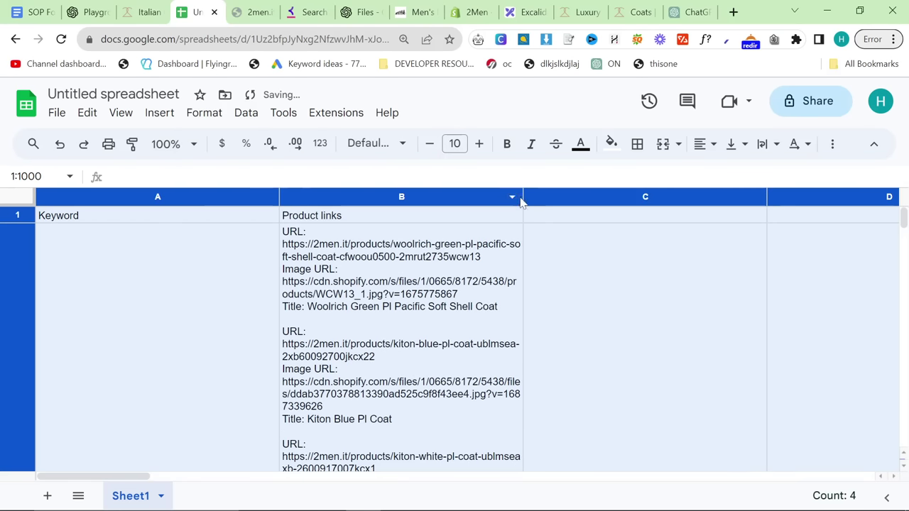
# Reduce the font size of the product data in B2 to 1.
pyautogui.click(456, 252)
pyautogui.click(430, 149)
pyautogui.click(429, 150)
pyautogui.click(430, 150)
pyautogui.click(429, 149)
pyautogui.click(430, 149)
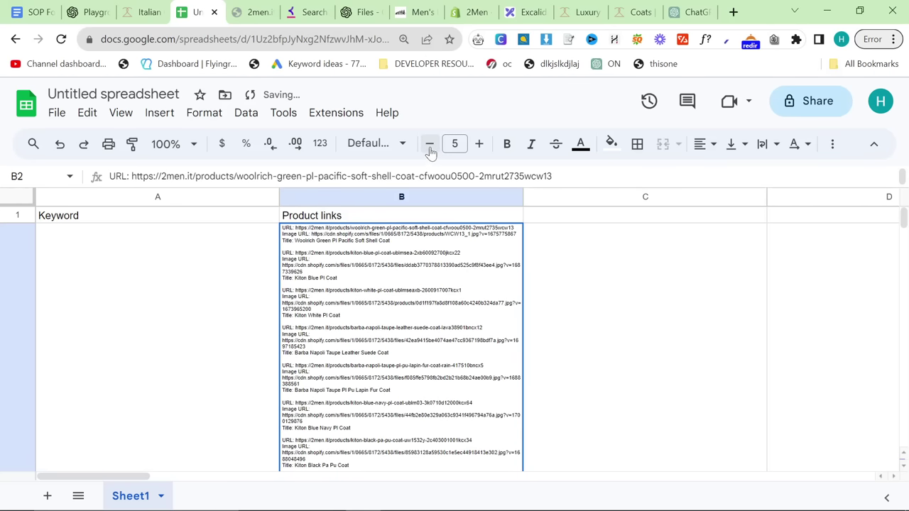
pyautogui.click(430, 149)
pyautogui.click(430, 149)
pyautogui.click(236, 261)
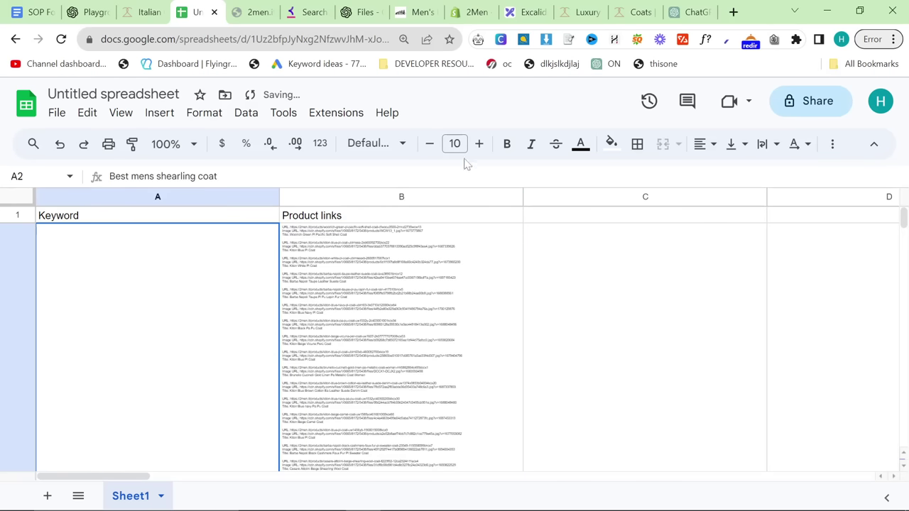
pyautogui.scroll(-3, 371, 262)
pyautogui.scroll(3, 213, 284)
pyautogui.hotkey('ctrl', 'a')
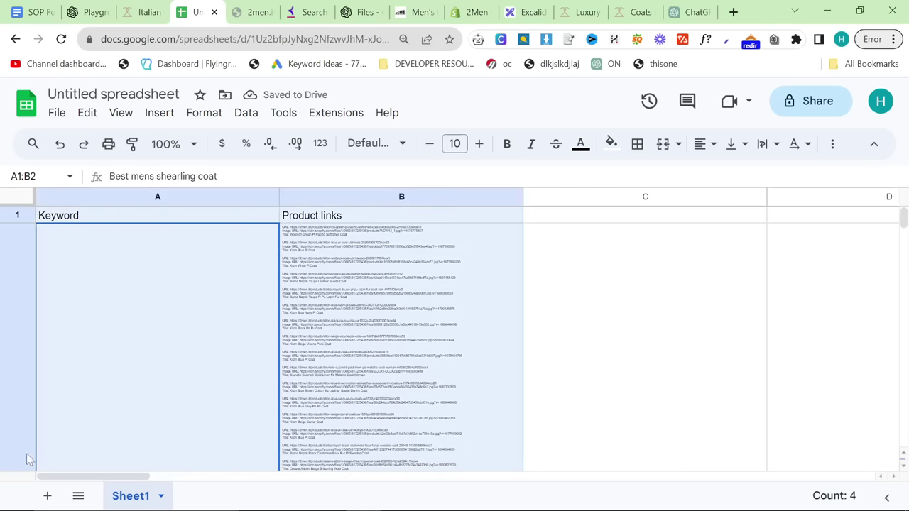
pyautogui.click(51, 283)
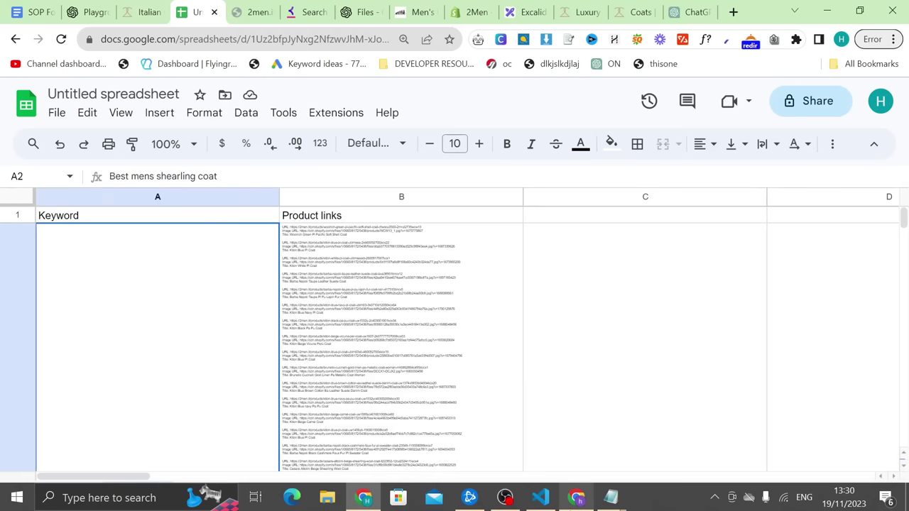
# Enter a backtick (`) in the cell beside the product data, C2.
pyautogui.click(573, 465)
pyautogui.write('`')
pyautogui.press('Escape')
pyautogui.click(156, 313)
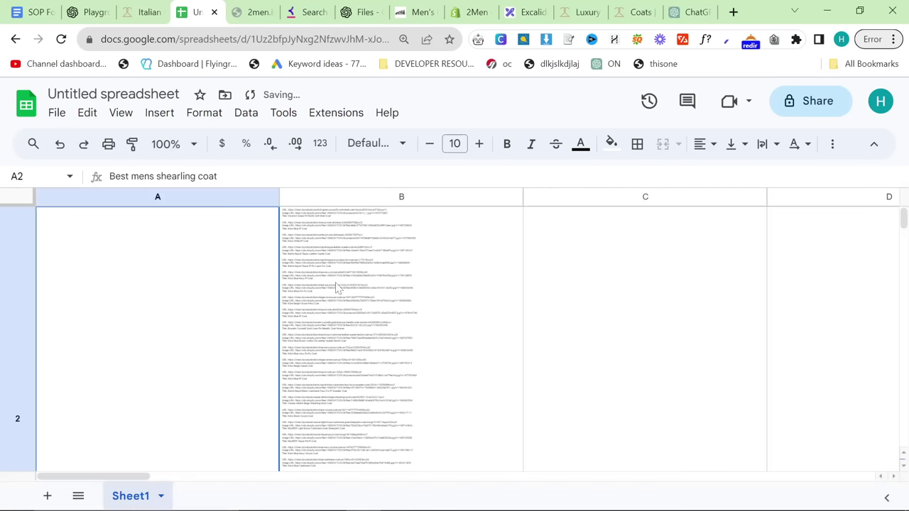
# Try to resize the sheet's rows with the data range selected by increasing the height of header row 1.
pyautogui.click(402, 289)
pyautogui.scroll(-3, 320, 302)
pyautogui.scroll(5, 288, 309)
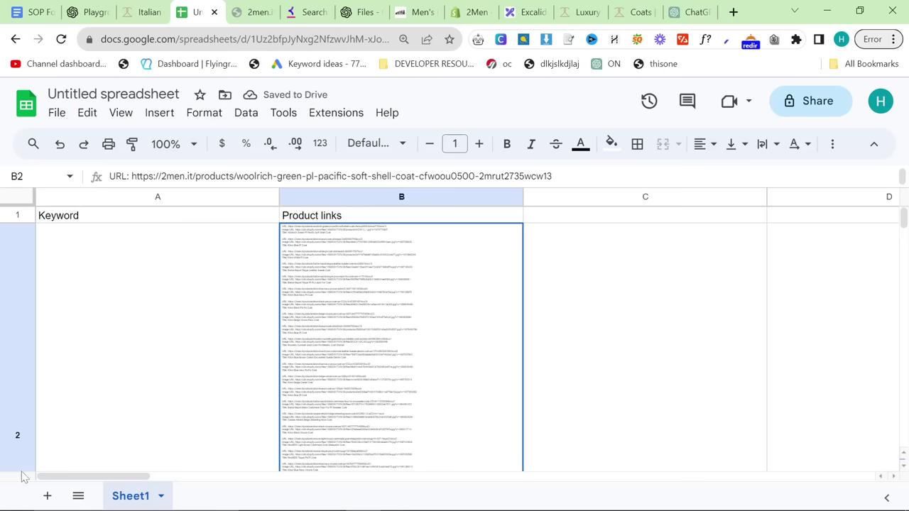
pyautogui.hotkey('ctrl', 'a')
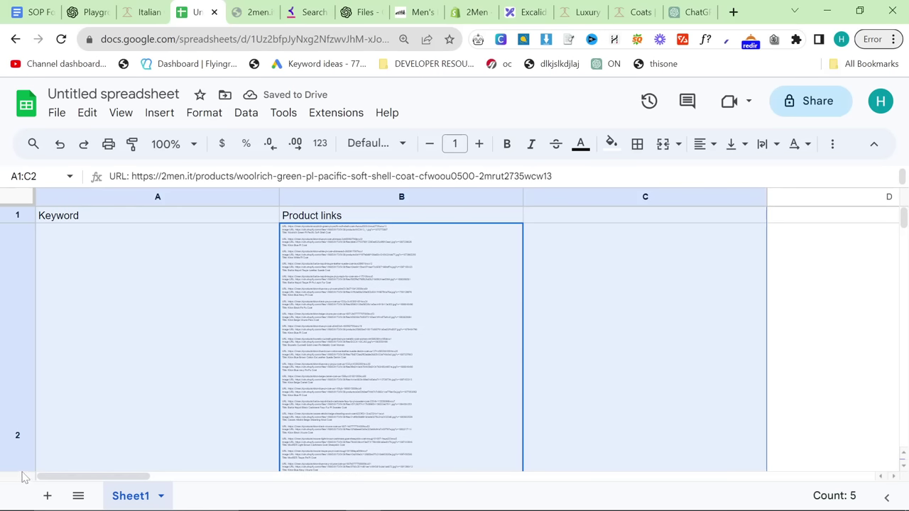
pyautogui.moveTo(17, 222); pyautogui.dragTo(17, 315)
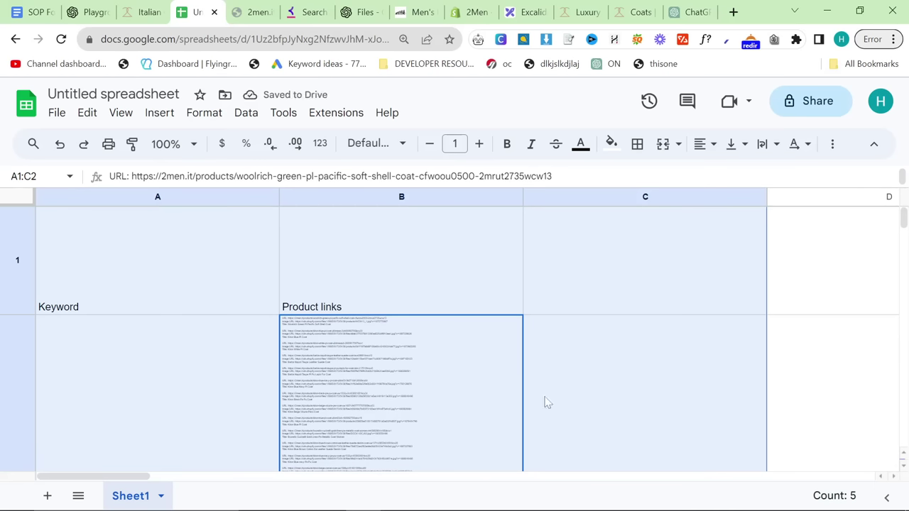
pyautogui.moveTo(904, 226); pyautogui.dragTo(906, 235)
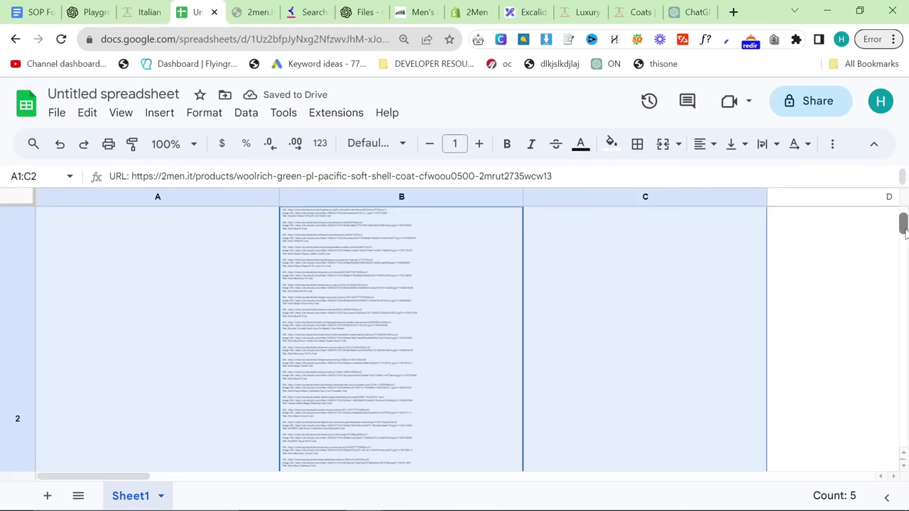
pyautogui.click(214, 298)
pyautogui.scroll(3, 261, 253)
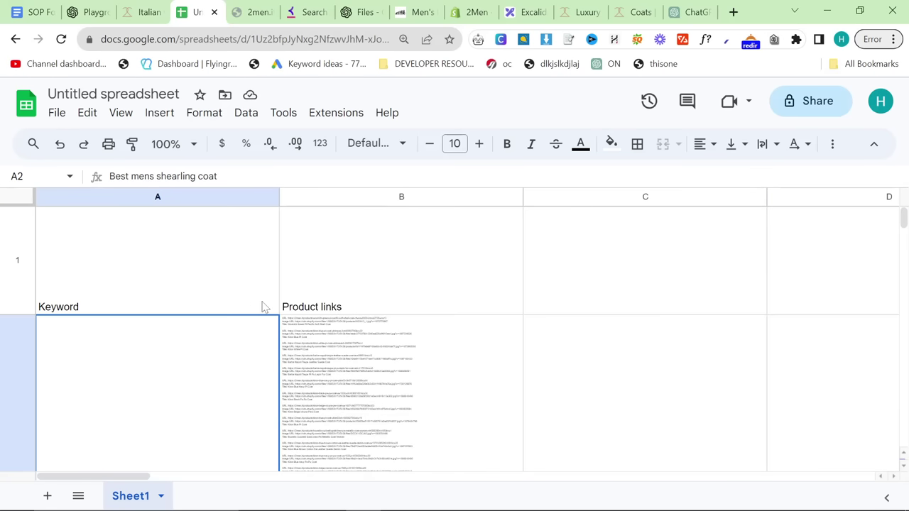
# Shrink header row 1 back to about a single line of text and select cell C2.
pyautogui.click(181, 279)
pyautogui.moveTo(18, 313); pyautogui.dragTo(17, 222)
pyautogui.scroll(-2, 270, 309)
pyautogui.scroll(2, 269, 309)
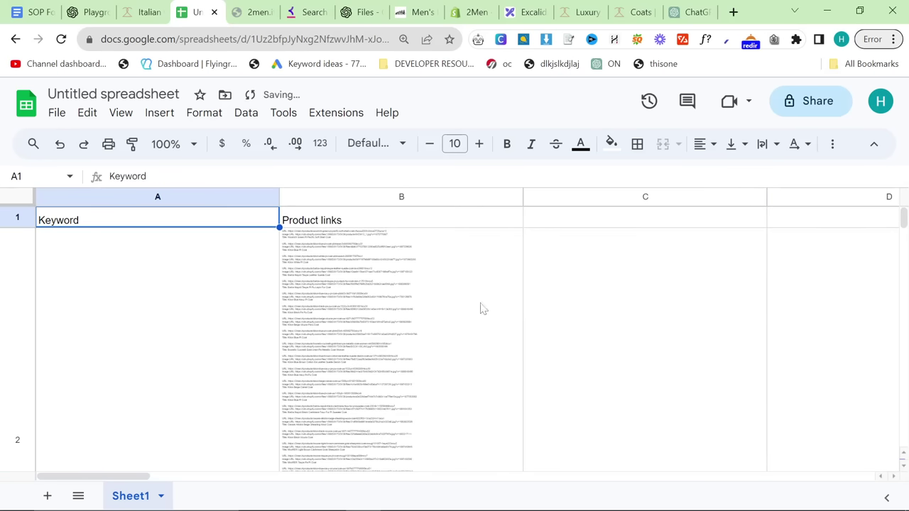
pyautogui.click(569, 320)
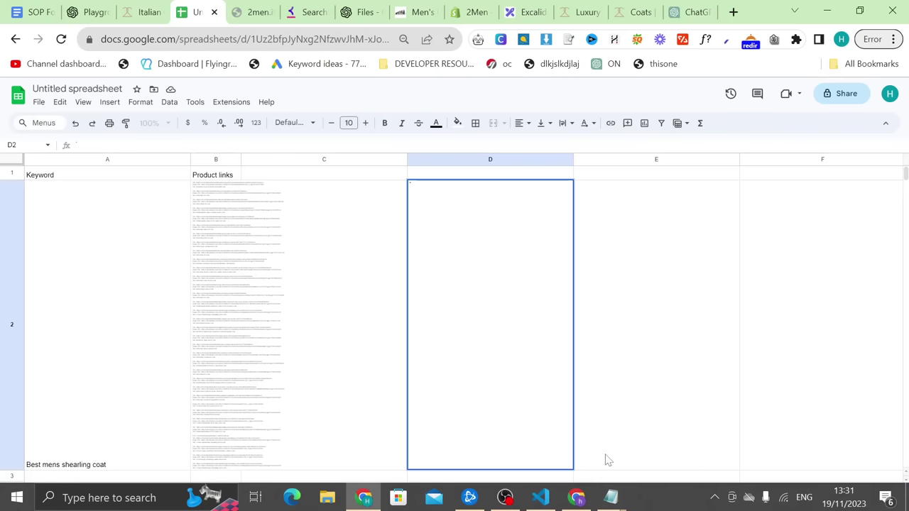
# Shrink row 2, which holds the product data, to about two lines of text in height.
pyautogui.write('1')
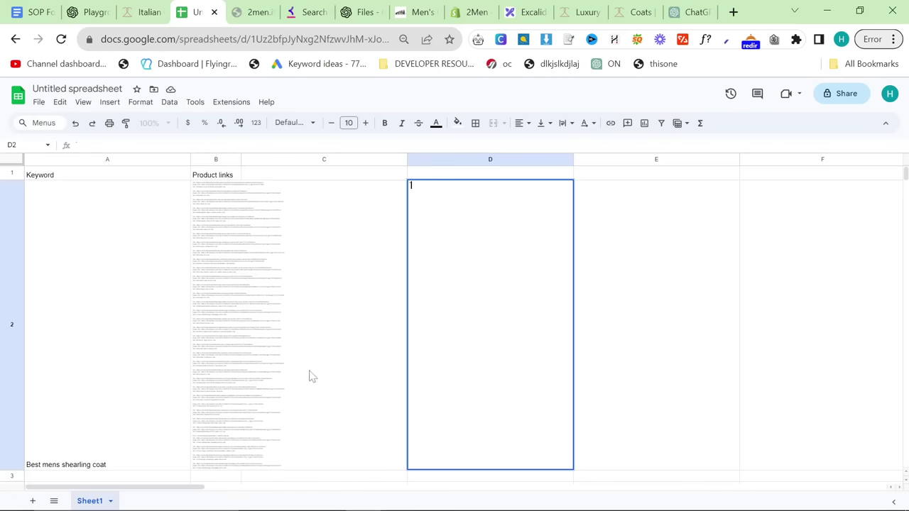
pyautogui.click(319, 384)
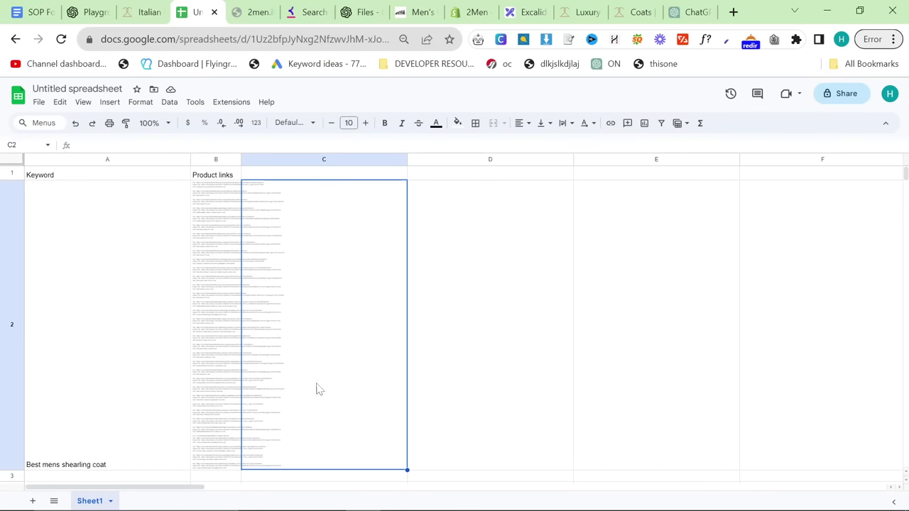
pyautogui.hotkey('ctrl', 'a')
pyautogui.moveTo(12, 471); pyautogui.dragTo(10, 203)
pyautogui.click(236, 223)
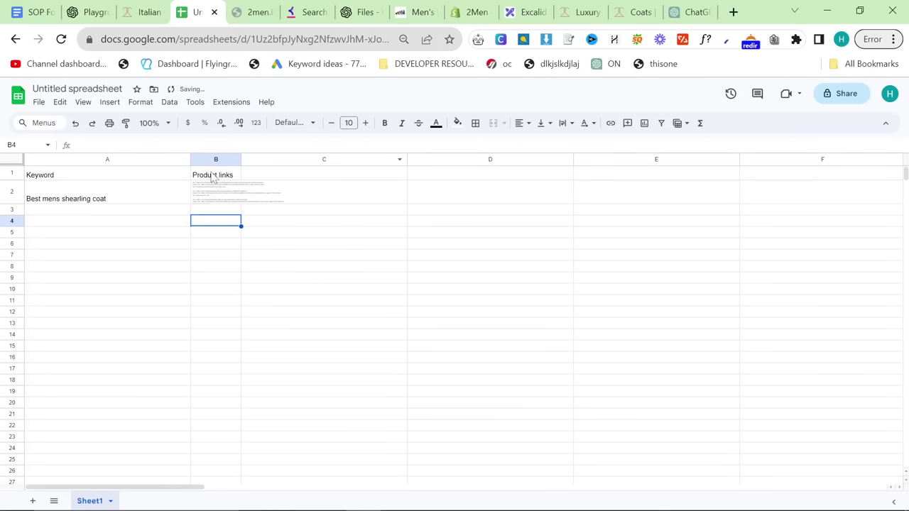
# Increase the font size of the product data in cell B2 until the links are legible.
pyautogui.click(209, 200)
pyautogui.click(365, 123)
pyautogui.click(365, 122)
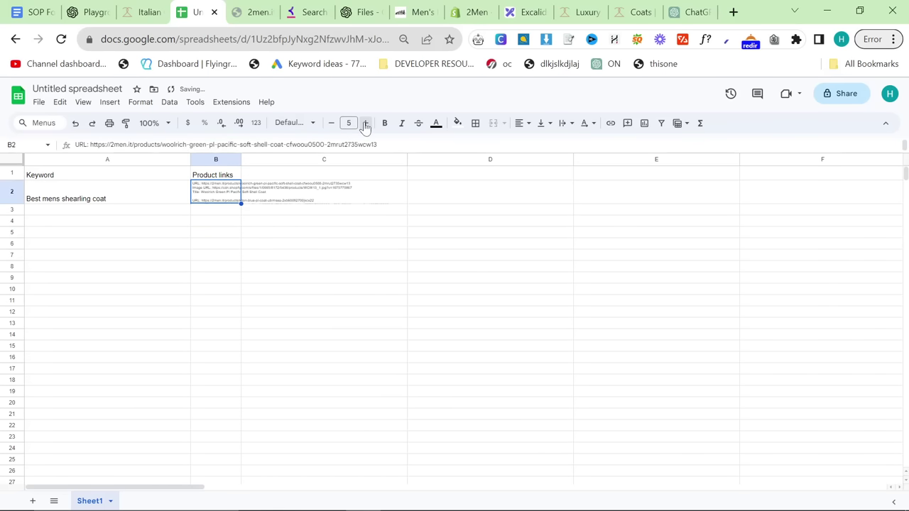
pyautogui.click(365, 123)
# Apply text wrapping to the whole sheet and widen column B to nearly the width of column A.
pyautogui.click(356, 234)
pyautogui.hotkey('ctrl', 'a')
pyautogui.click(140, 101)
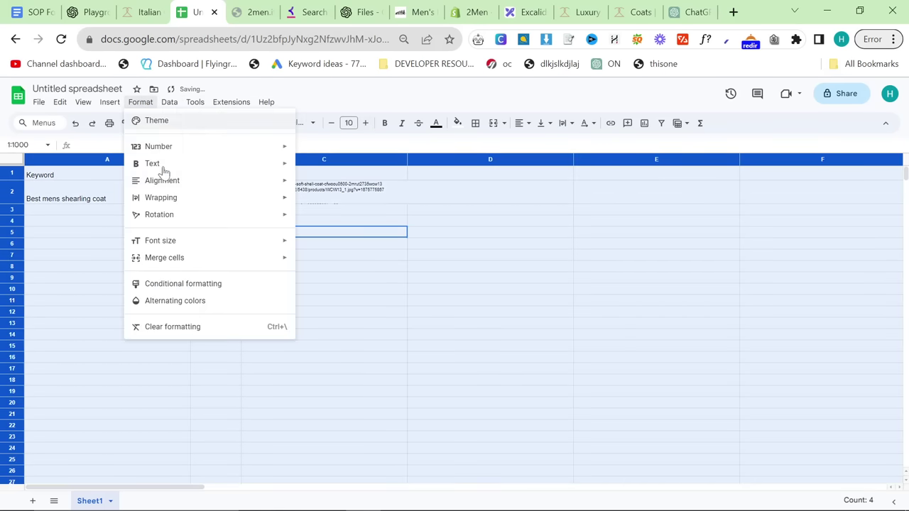
pyautogui.moveTo(193, 199)
pyautogui.click(324, 218)
pyautogui.click(312, 267)
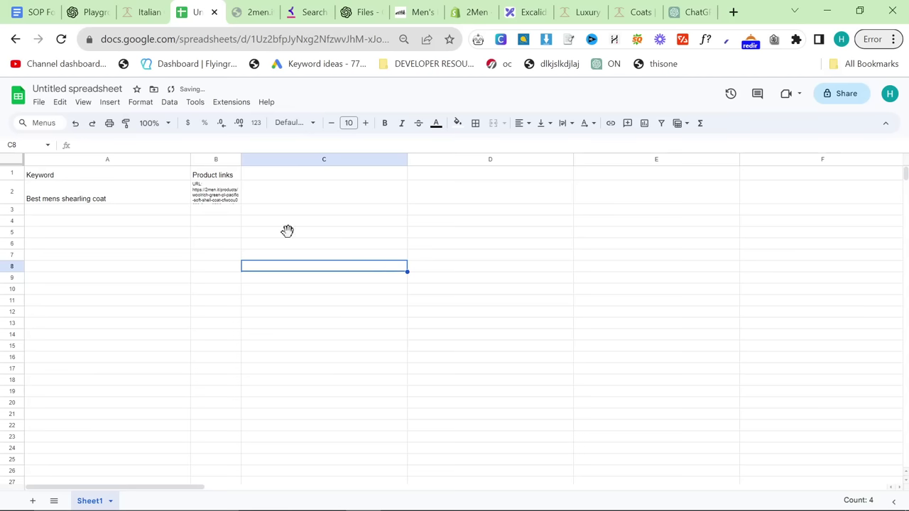
pyautogui.moveTo(241, 159); pyautogui.dragTo(331, 159)
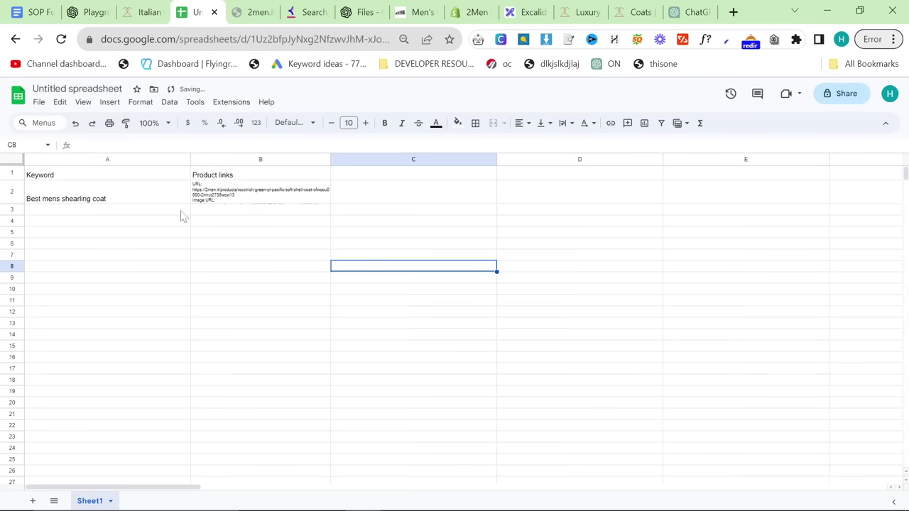
pyautogui.click(82, 215)
# In the BiggestBoss assistant thread in the Playground, copy the generated winter coat article through the end of its conclusion.
pyautogui.hotkey('alt', 'Tab')
pyautogui.click(221, 240)
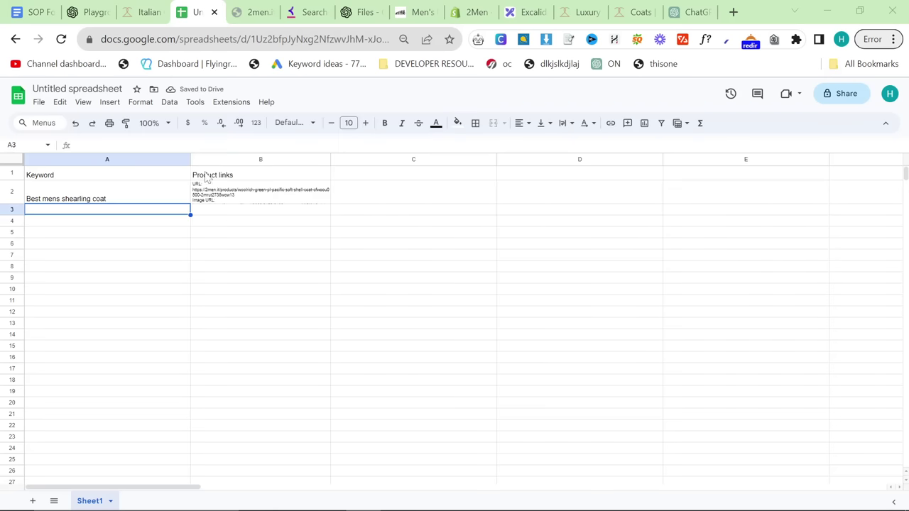
pyautogui.hotkey('ctrl', '2')
pyautogui.scroll(15, 410, 335)
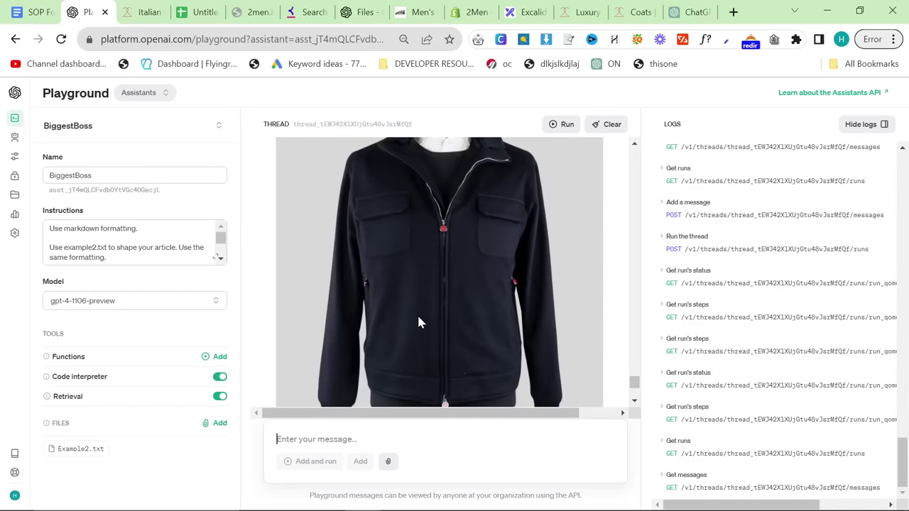
pyautogui.scroll(15, 364, 278)
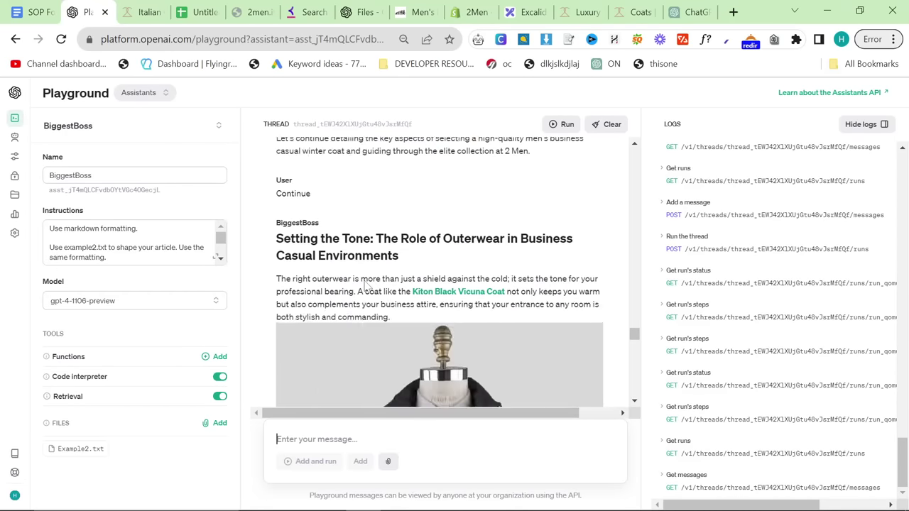
pyautogui.scroll(15, 367, 280)
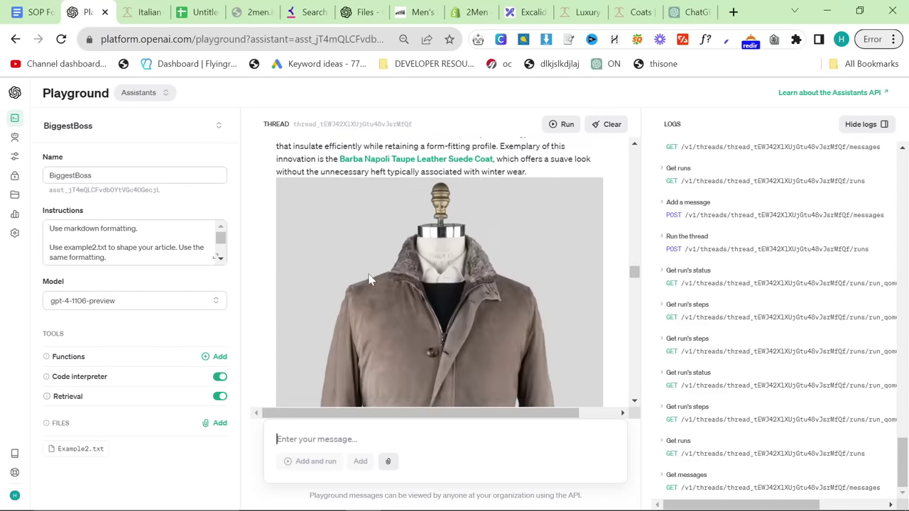
pyautogui.scroll(-10, 365, 273)
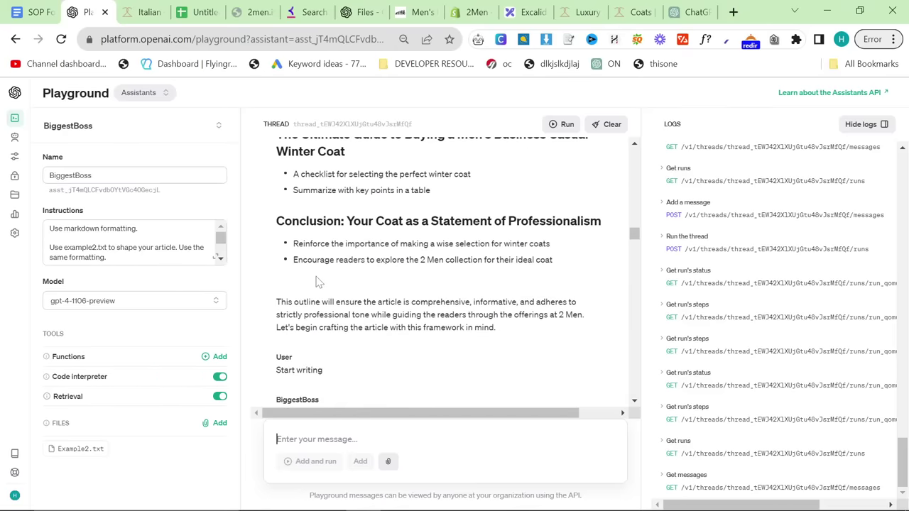
pyautogui.scroll(10, 365, 273)
pyautogui.moveTo(277, 182); pyautogui.dragTo(597, 379)
pyautogui.scroll(-14, 540, 351)
pyautogui.scroll(-10, 539, 336)
pyautogui.scroll(-15, 539, 334)
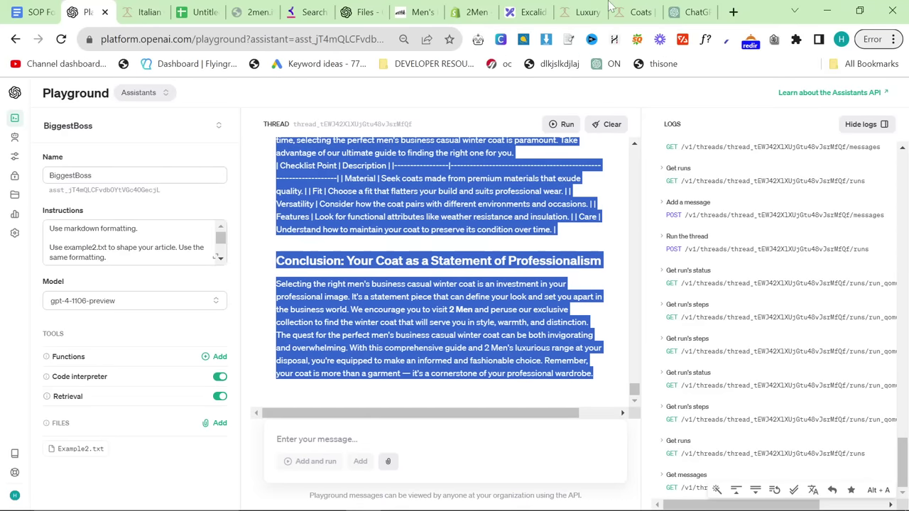
# Search for "pastetomarkdown" in a new browser tab, open the Paste to Markdown converter and convert the copied article.
pyautogui.click(733, 12)
pyautogui.write('pastet')
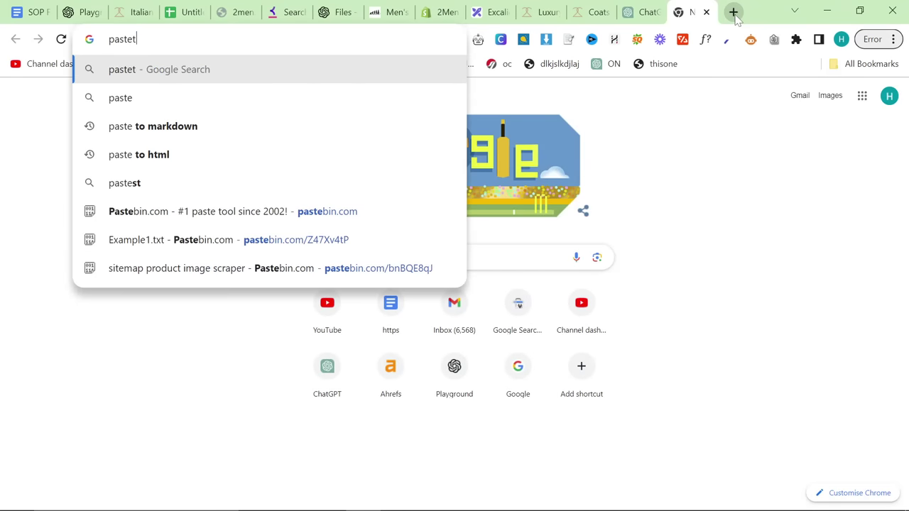
pyautogui.write('omarkdown')
pyautogui.press('Return')
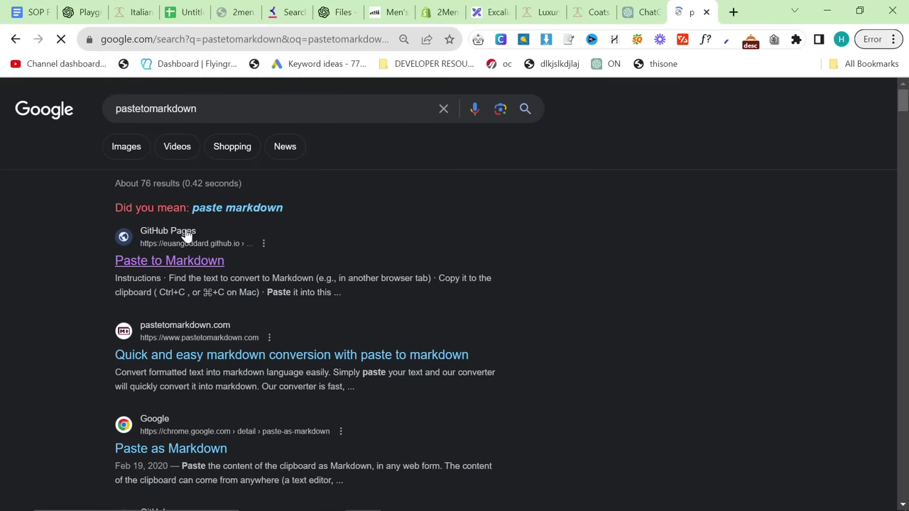
pyautogui.click(172, 261)
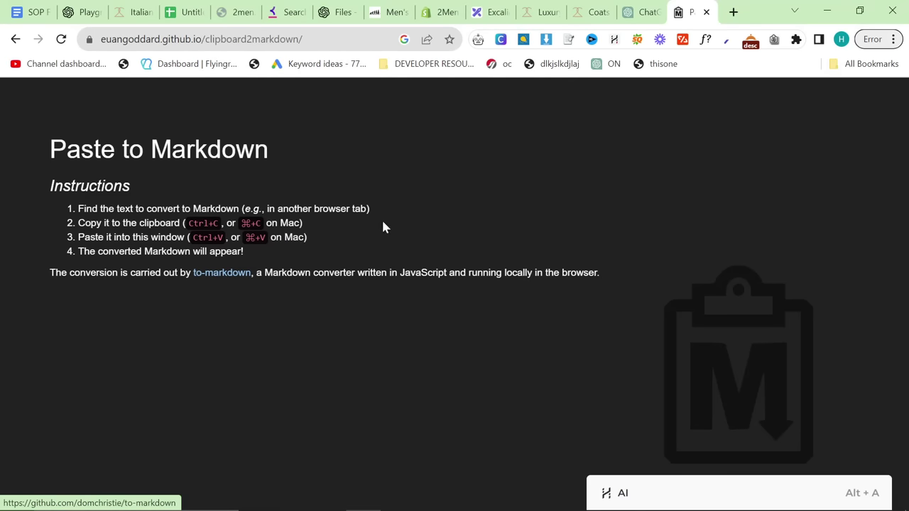
pyautogui.hotkey('ctrl', 'v')
pyautogui.click(436, 273)
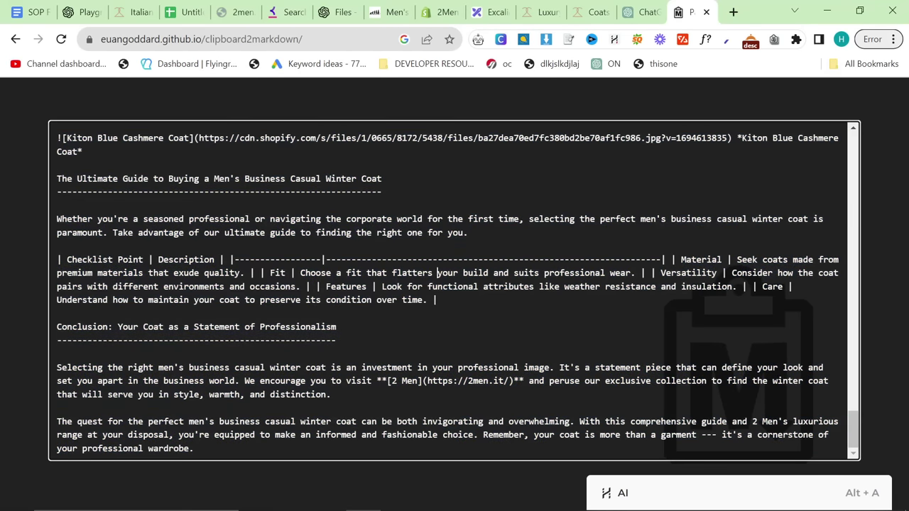
# Open the OpenAI Playground in Chat mode in a new browser tab and paste the Markdown article as the system message.
pyautogui.click(734, 12)
pyautogui.write('paly')
pyautogui.press('Return')
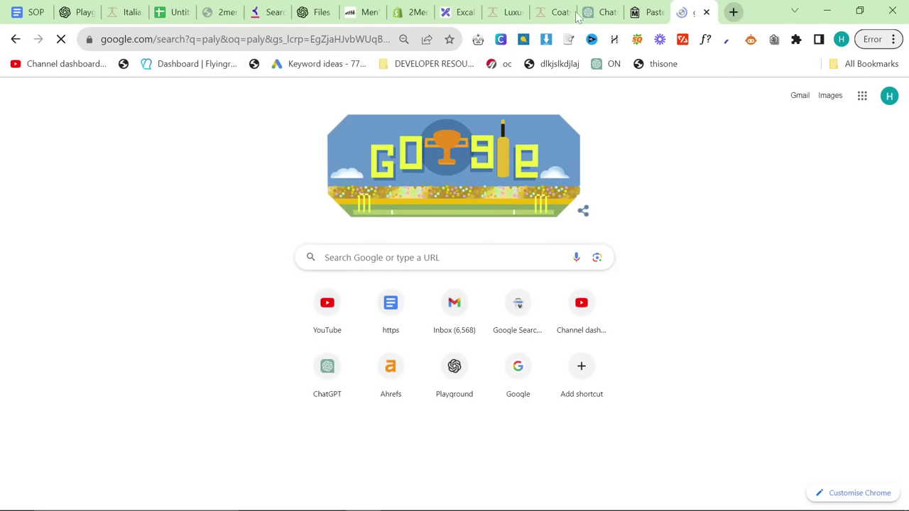
pyautogui.moveTo(320, 39); pyautogui.dragTo(309, 39)
pyautogui.hotkey('ctrl', 'a')
pyautogui.write('platform.openai.com/playground?mode=chat&model=gpt-4')
pyautogui.press('Return')
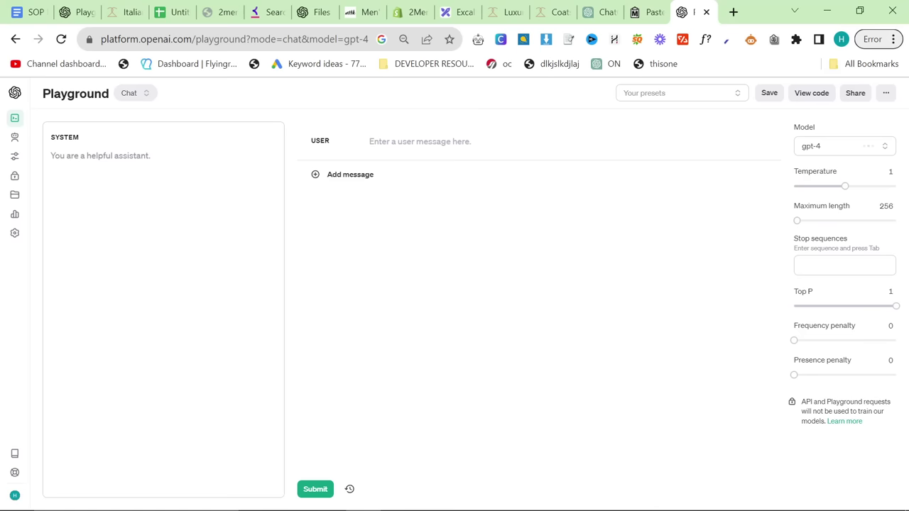
pyautogui.hotkey('ctrl', 'v')
# Set the chat model to gpt-4-1106-preview, the maximum length to 4095 and the temperature to 0.73.
pyautogui.click(817, 146)
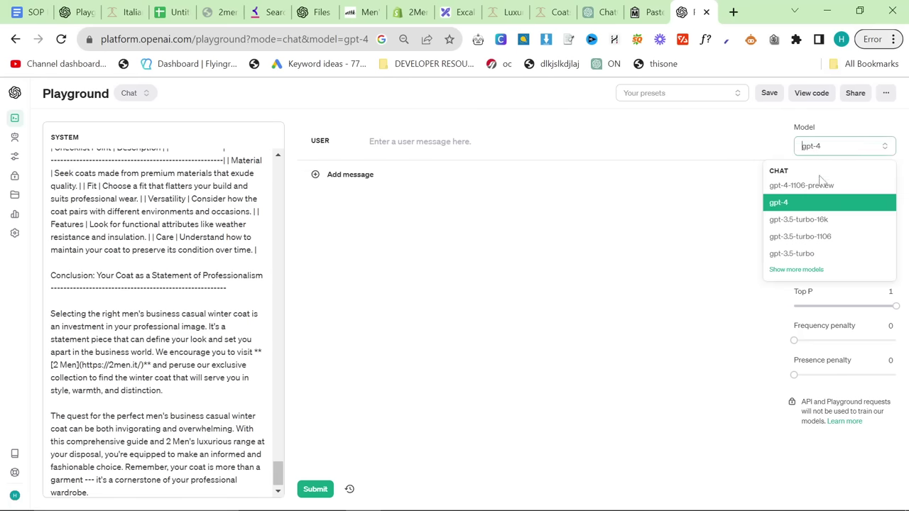
pyautogui.click(817, 185)
pyautogui.moveTo(820, 219); pyautogui.dragTo(896, 221)
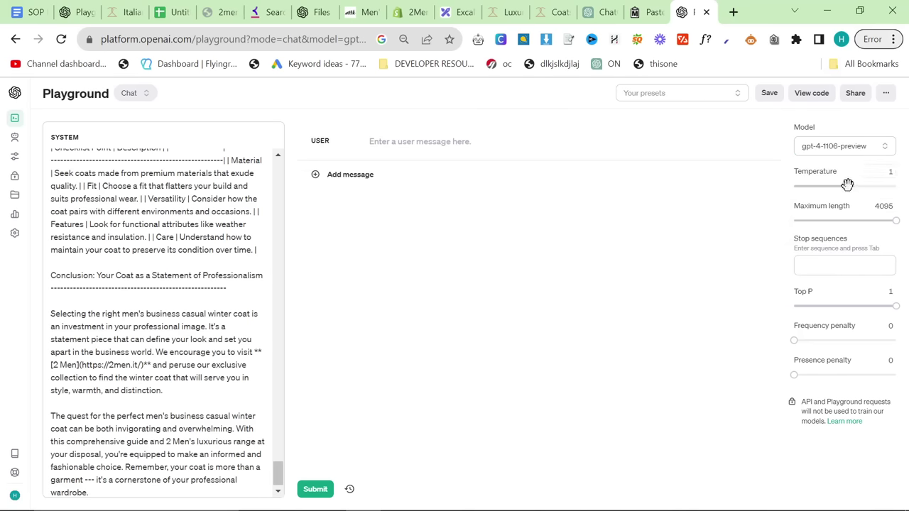
pyautogui.moveTo(848, 184); pyautogui.dragTo(831, 186)
# Copy the article clean-up prompt from the SOP document into the Playground's user message and submit it.
pyautogui.hotkey('alt', 'Tab')
pyautogui.hotkey('ctrl', '1')
pyautogui.moveTo(262, 238); pyautogui.dragTo(534, 321)
pyautogui.hotkey('ctrl', 'c')
pyautogui.click(683, 12)
pyautogui.click(419, 142)
pyautogui.hotkey('ctrl', 'v')
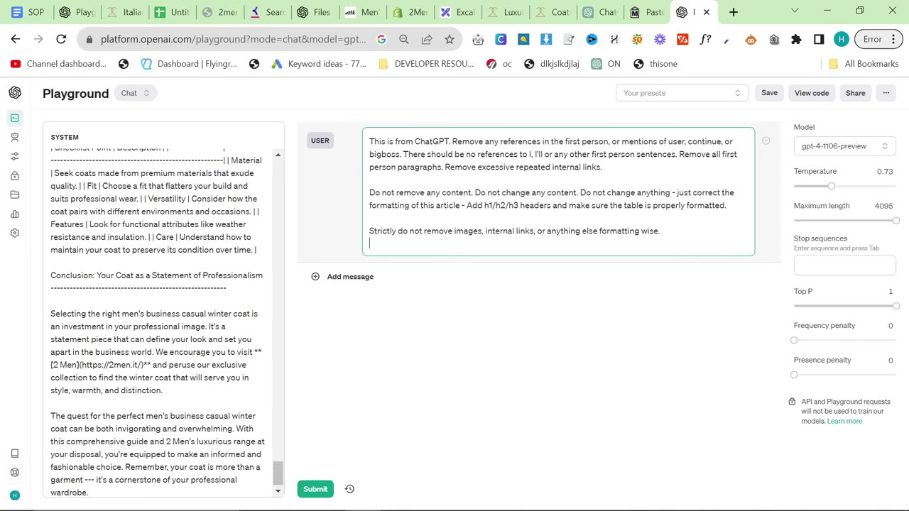
pyautogui.click(311, 494)
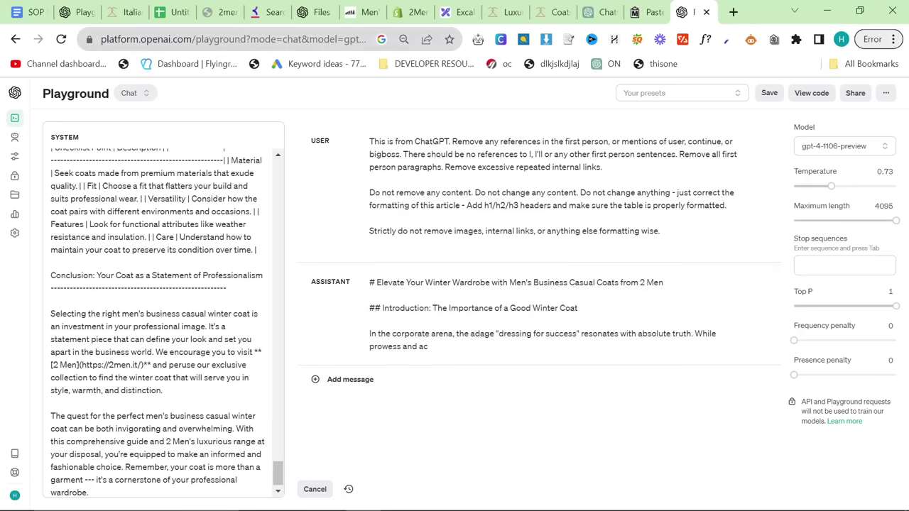
# In Google Ads Keyword Planner, check the monthly search trend of "mens fall fashion" and copy that keyword.
pyautogui.hotkey('alt', 'Tab')
pyautogui.press('Tab')
pyautogui.scroll(-1, 319, 355)
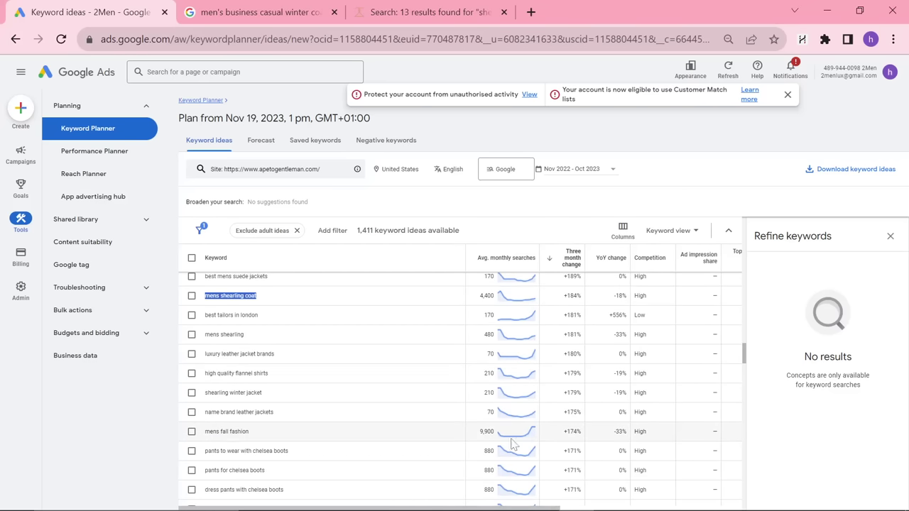
pyautogui.moveTo(528, 439)
pyautogui.moveTo(789, 332)
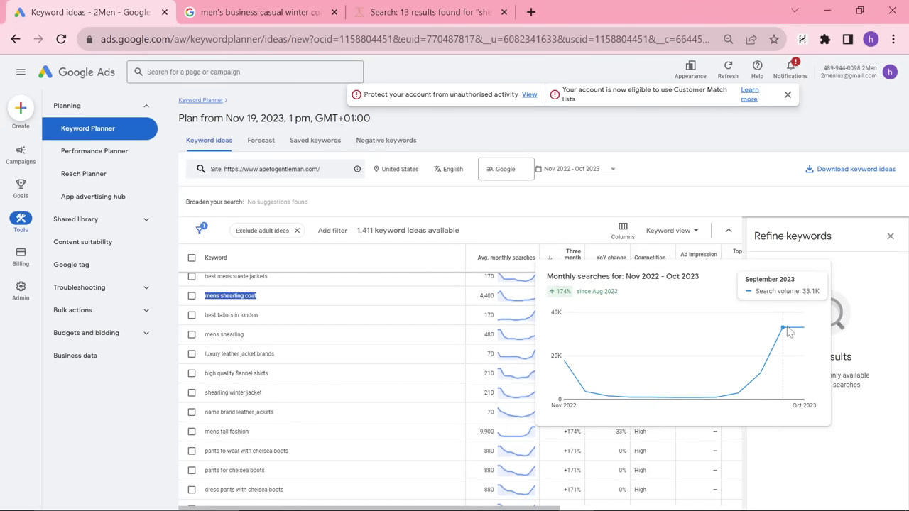
pyautogui.tripleClick(252, 412)
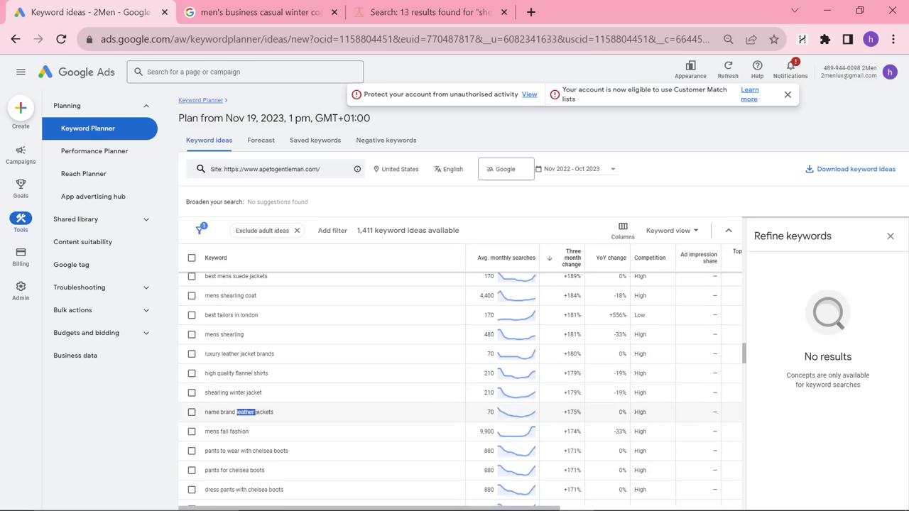
pyautogui.tripleClick(234, 431)
# Switch back to the keyword spreadsheet, paste "mens fall fashion" into A3 and select B3 for its product links.
pyautogui.hotkey('alt', 'Tab')
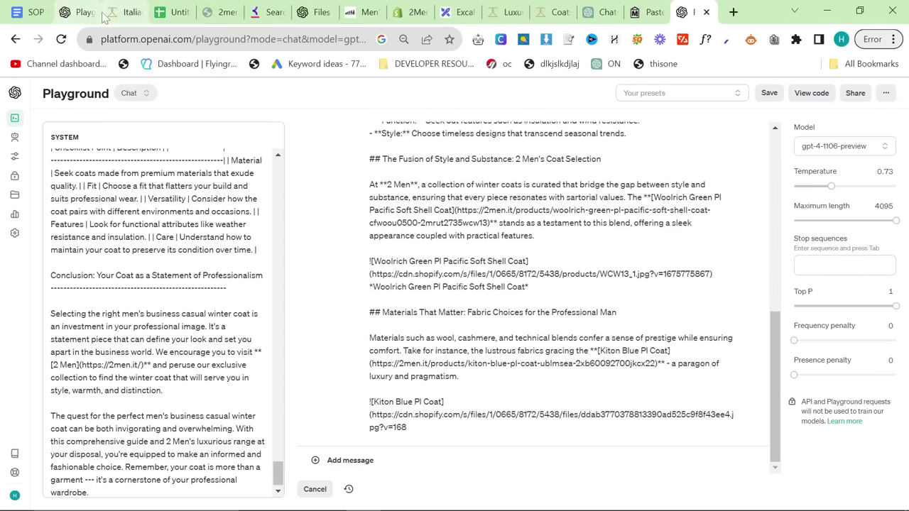
pyautogui.click(174, 12)
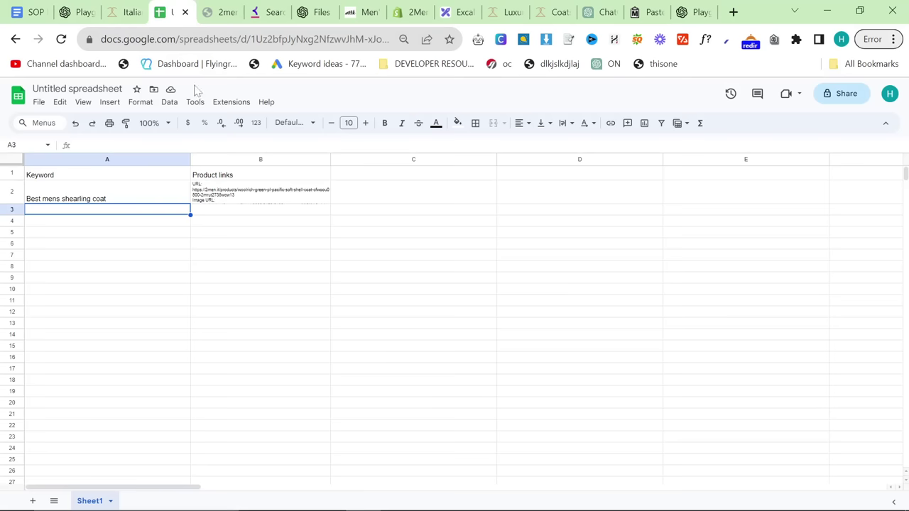
pyautogui.doubleClick(99, 214)
pyautogui.rightClick(121, 209)
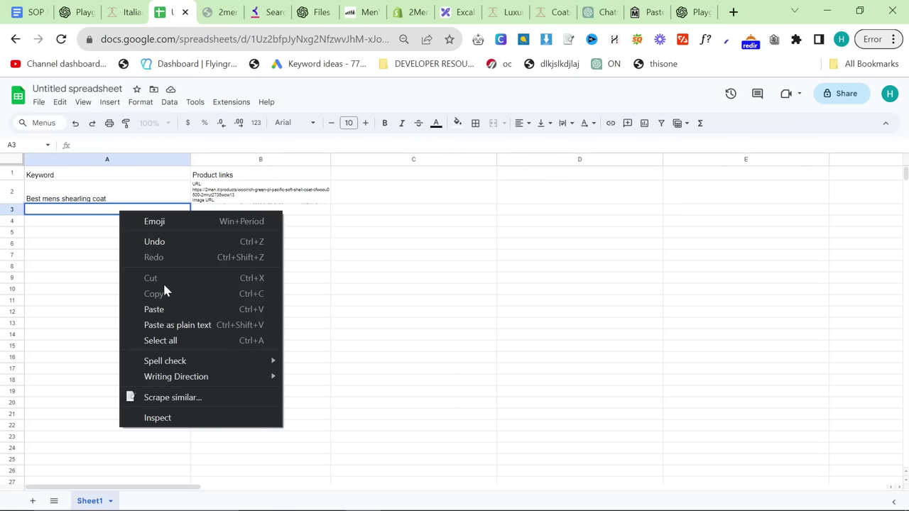
pyautogui.click(154, 310)
pyautogui.click(144, 248)
pyautogui.click(313, 213)
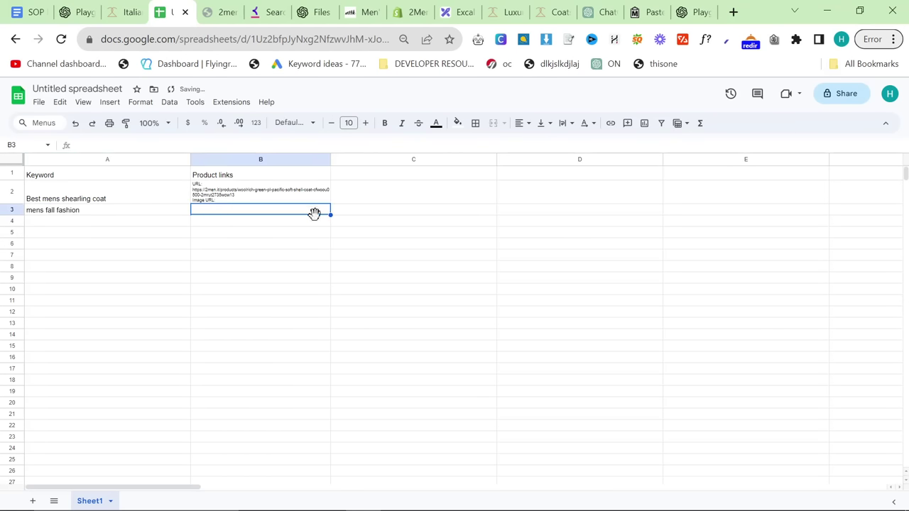
# Switch to Visual Studio Code and run python products.py in the terminal to list products for the new keyword.
pyautogui.hotkey('alt', 'Tab')
pyautogui.hotkey('alt', 'Tab')
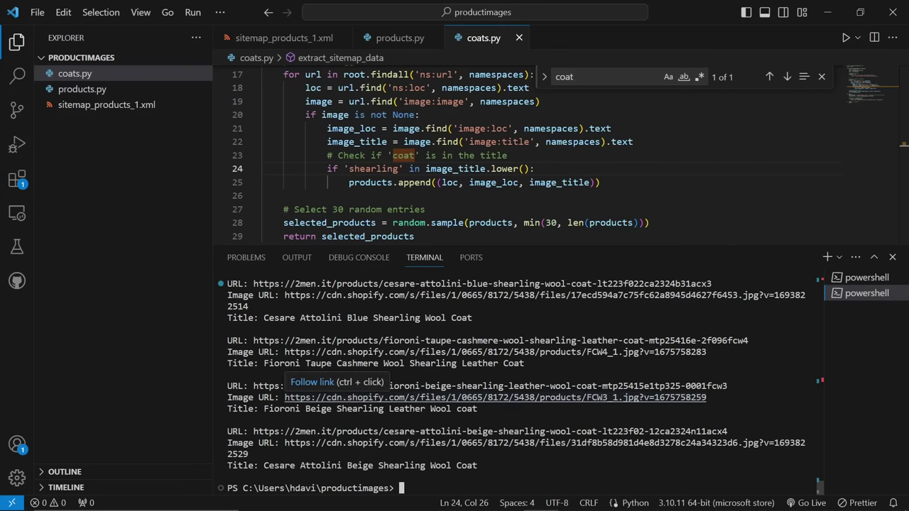
pyautogui.scroll(8, 518, 386)
pyautogui.scroll(-8, 518, 385)
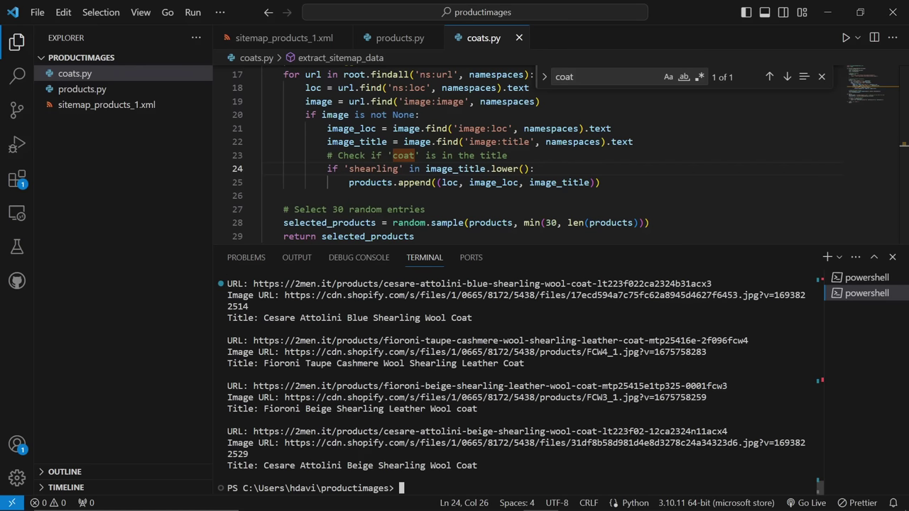
pyautogui.press('Up')
pyautogui.press('Up')
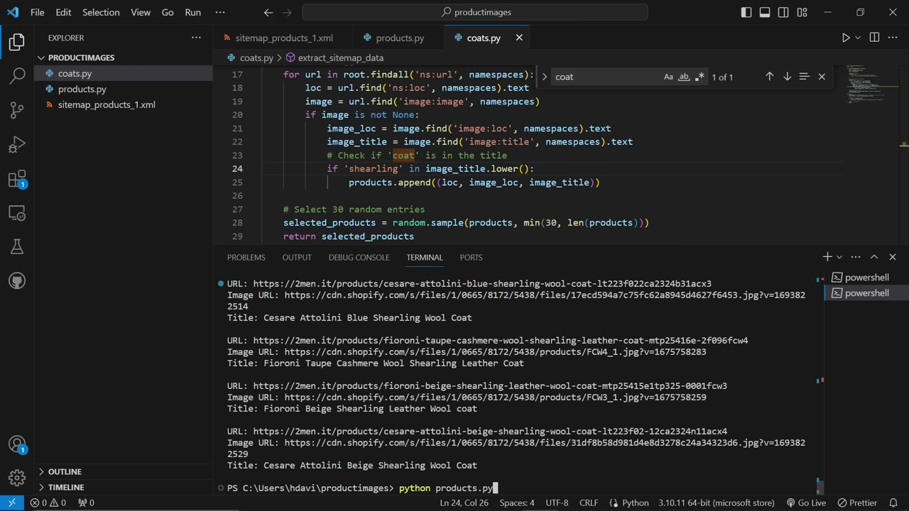
pyautogui.press('Return')
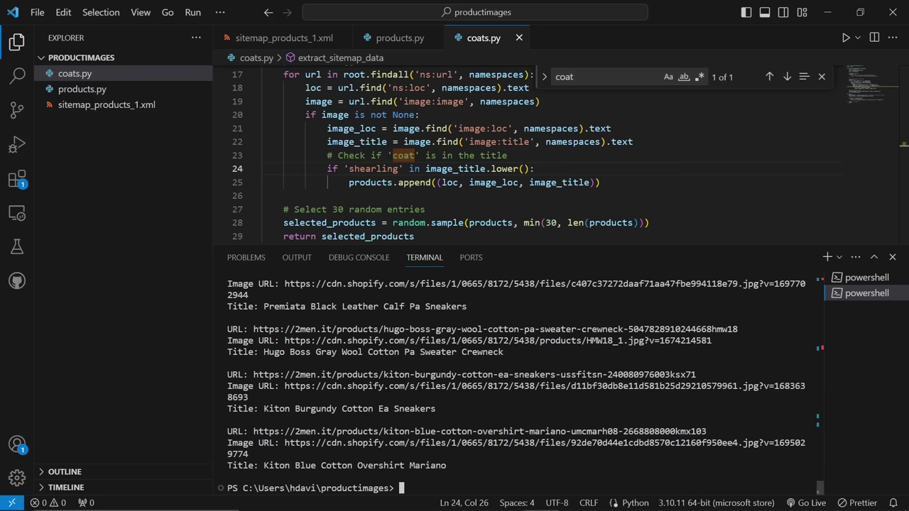
pyautogui.scroll(10, 526, 387)
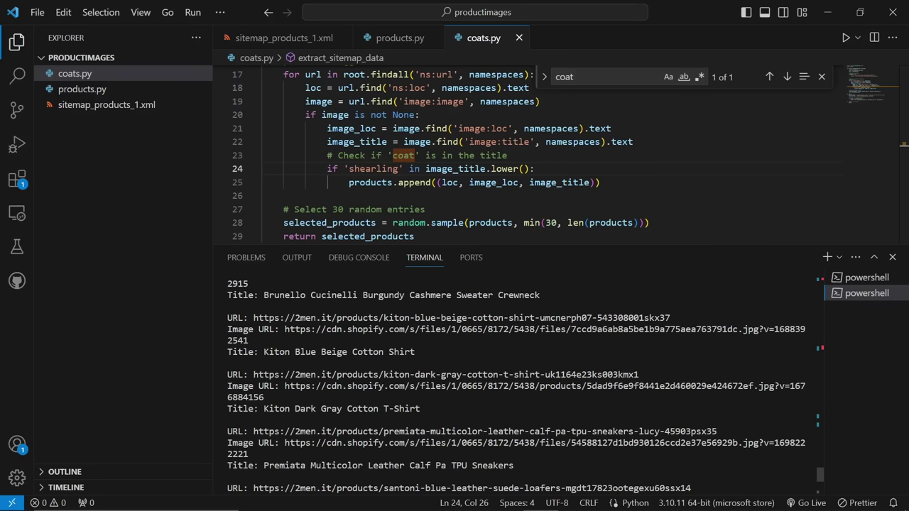
# Look through the listed products and rerun python products.py in the terminal to get a different random selection.
pyautogui.scroll(10, 525, 387)
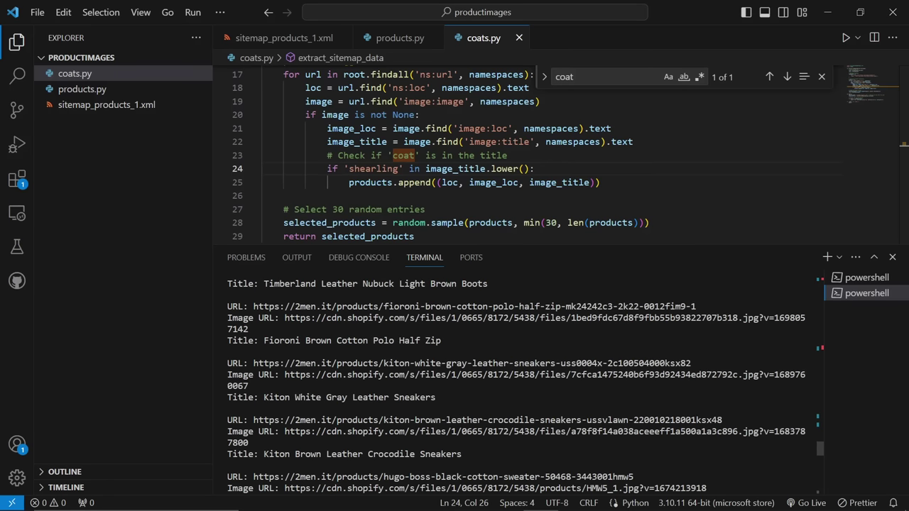
pyautogui.scroll(6, 526, 387)
pyautogui.scroll(6, 526, 387)
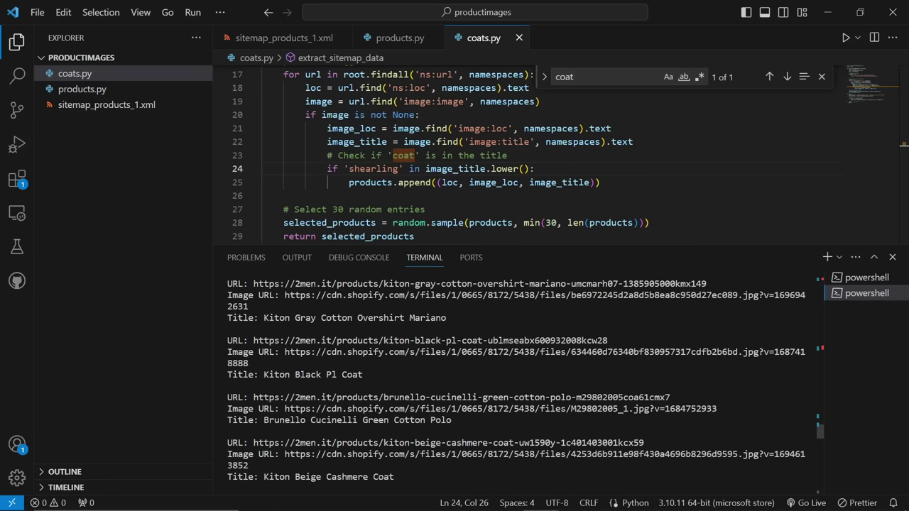
pyautogui.scroll(8, 525, 442)
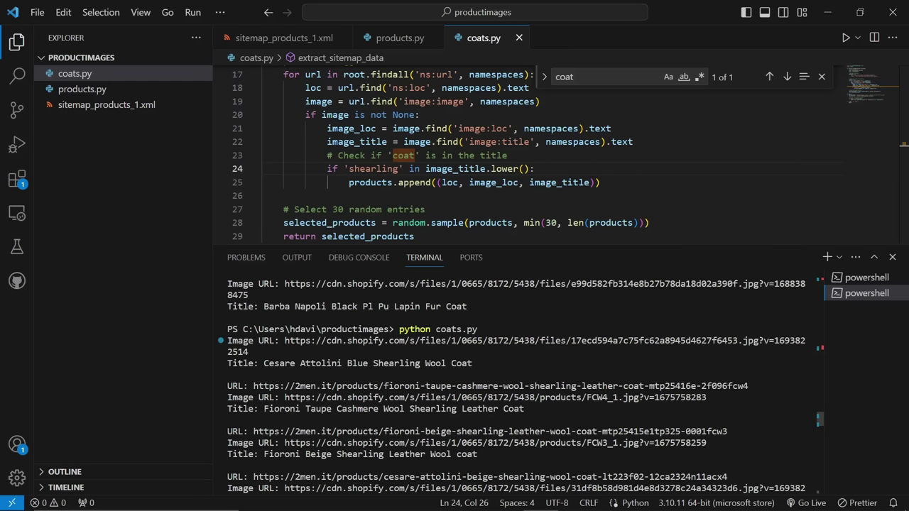
pyautogui.scroll(-15, 526, 387)
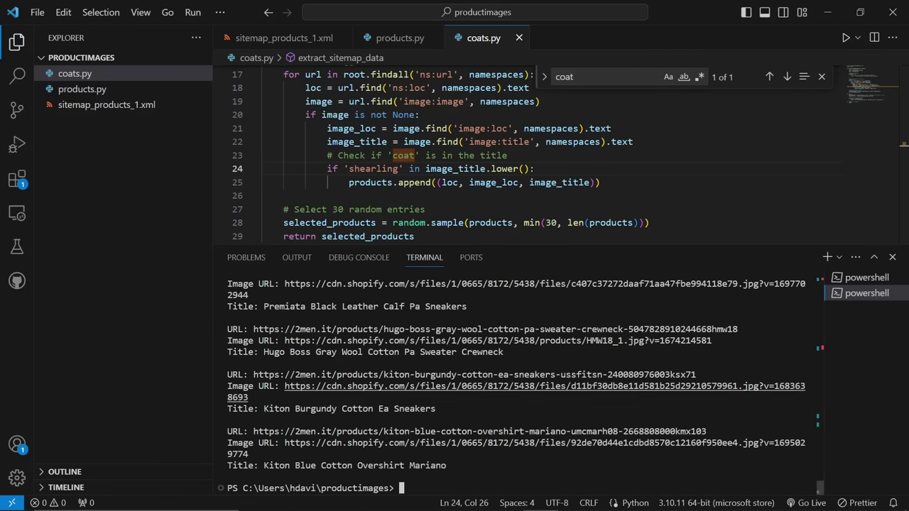
pyautogui.press('Up')
pyautogui.press('Return')
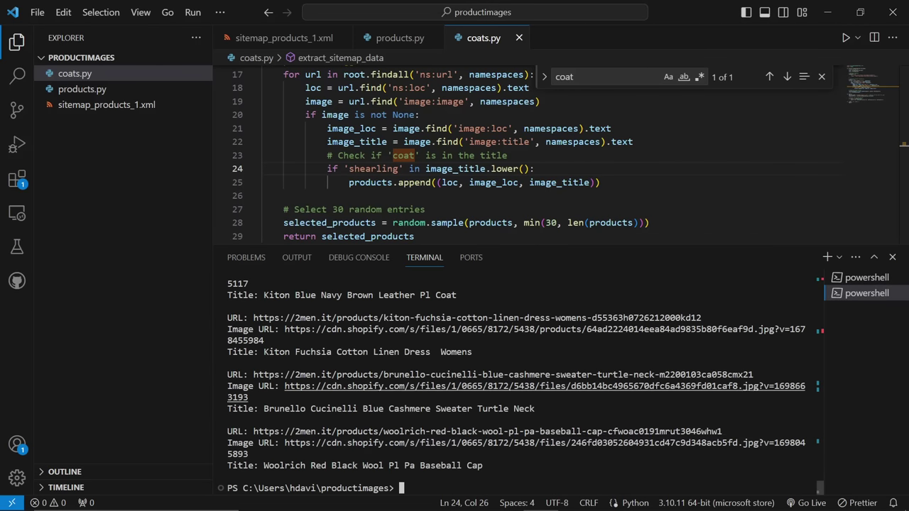
# Check the new selection, run python products.py once more and switch back to the keyword spreadsheet in Google Sheets.
pyautogui.scroll(3, 326, 443)
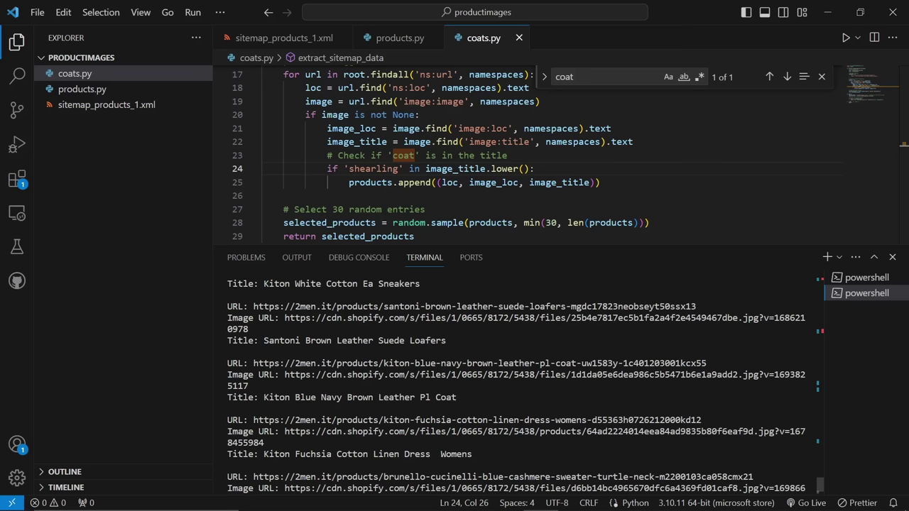
pyautogui.scroll(3, 517, 383)
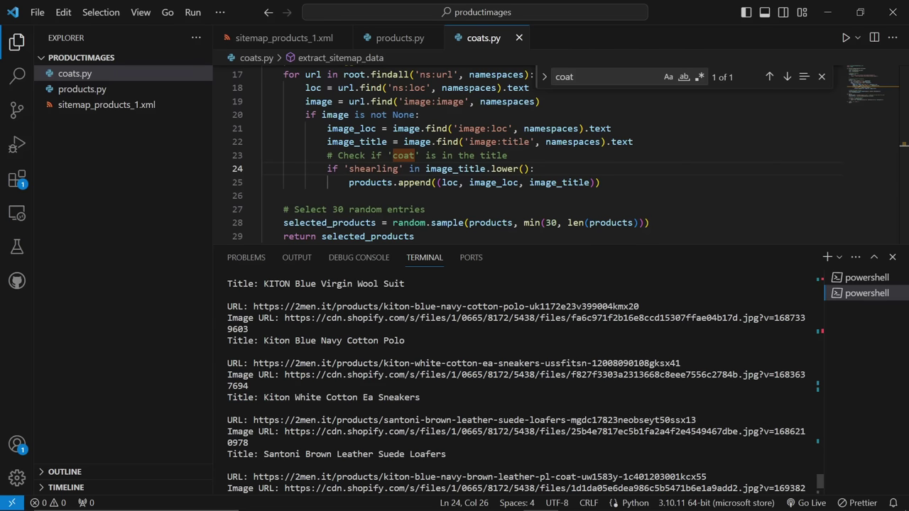
pyautogui.scroll(2, 517, 384)
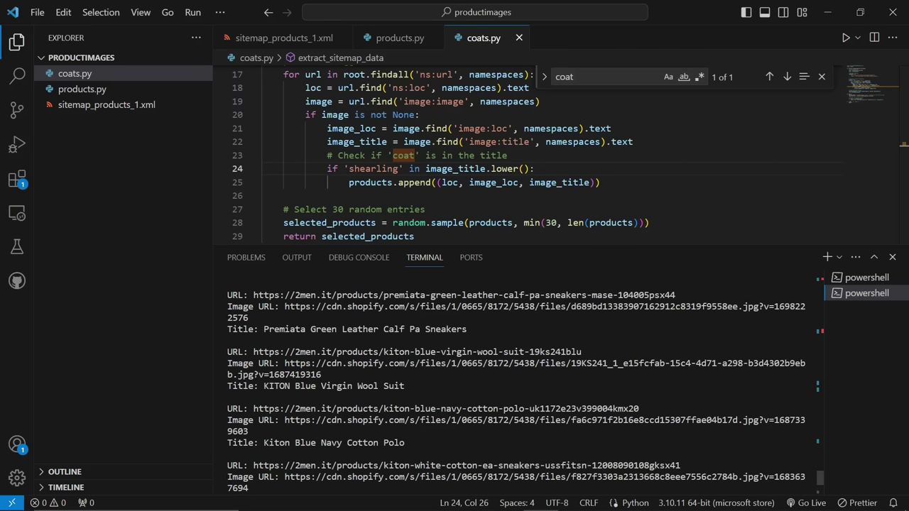
pyautogui.scroll(-6, 517, 384)
pyautogui.scroll(-3, 516, 384)
pyautogui.press('Up')
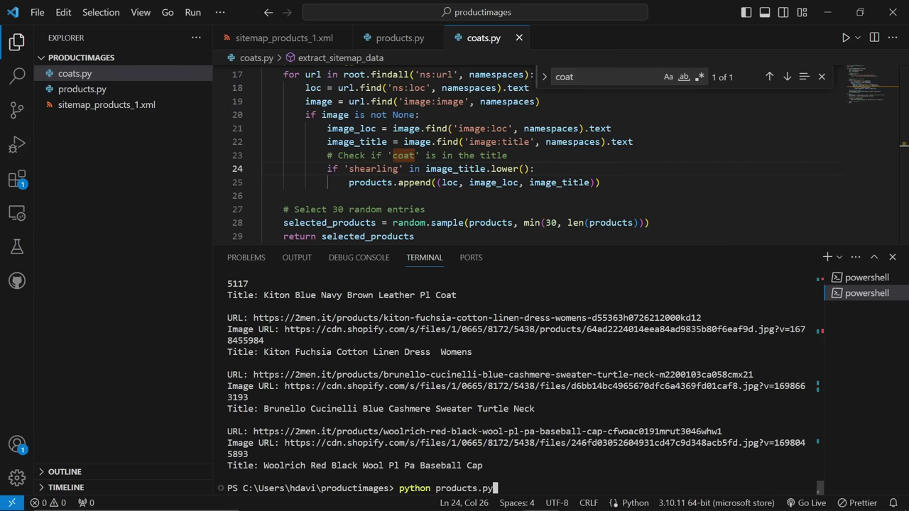
pyautogui.press('Return')
pyautogui.hotkey('alt', 'Tab')
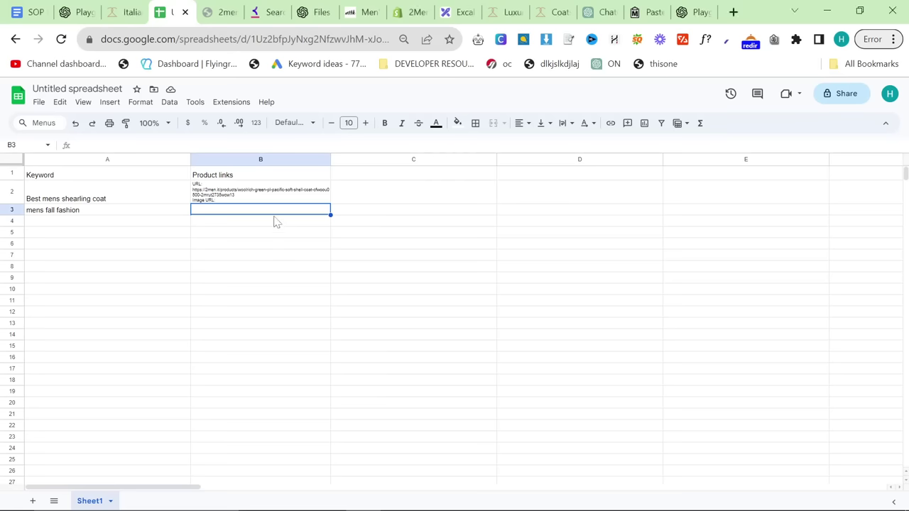
# Switch to VS Code, change the image title filter term in coats.py to 'coat, sneaker, sweater', and save the file.
pyautogui.click(112, 229)
pyautogui.hotkey('alt', 'Tab')
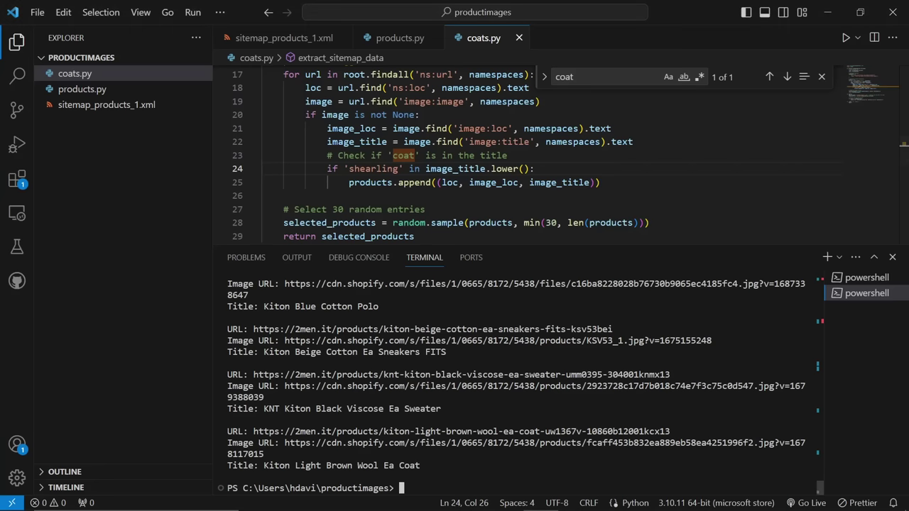
pyautogui.hotkey('ctrl', 'shift', 'Left')
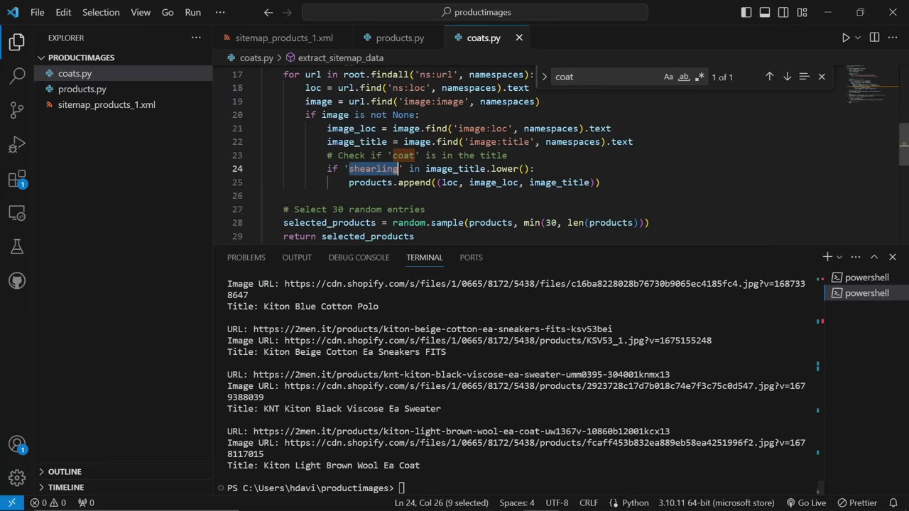
pyautogui.write('cpat')
pyautogui.press('BackSpace')
pyautogui.press('BackSpace')
pyautogui.press('BackSpace')
pyautogui.write('oat,')
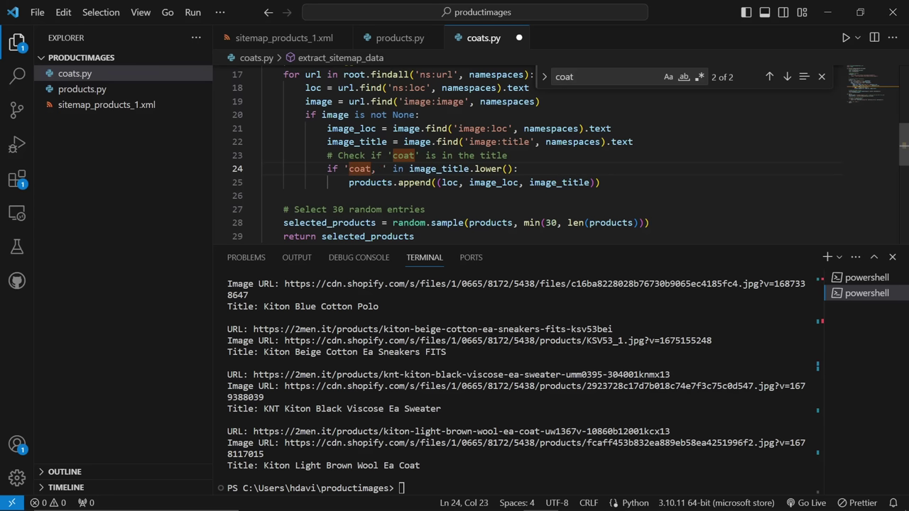
pyautogui.write(' sneaker')
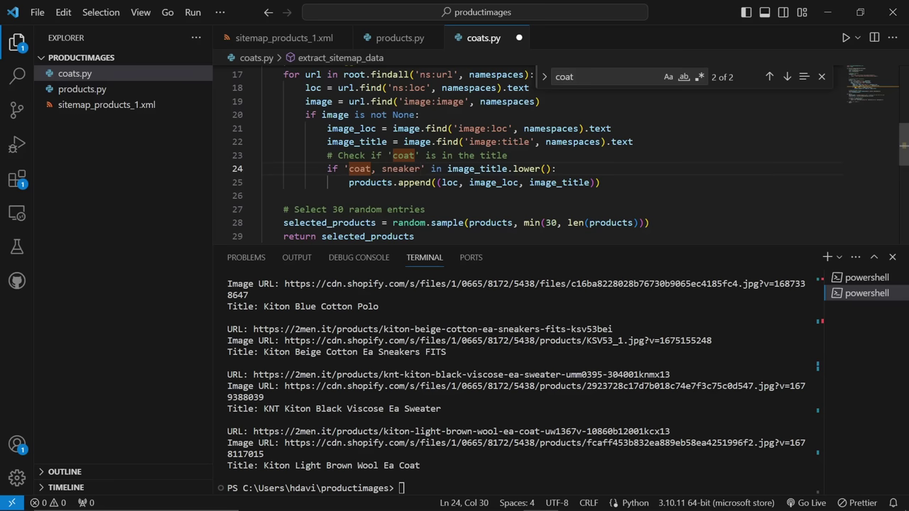
pyautogui.write(', sweater')
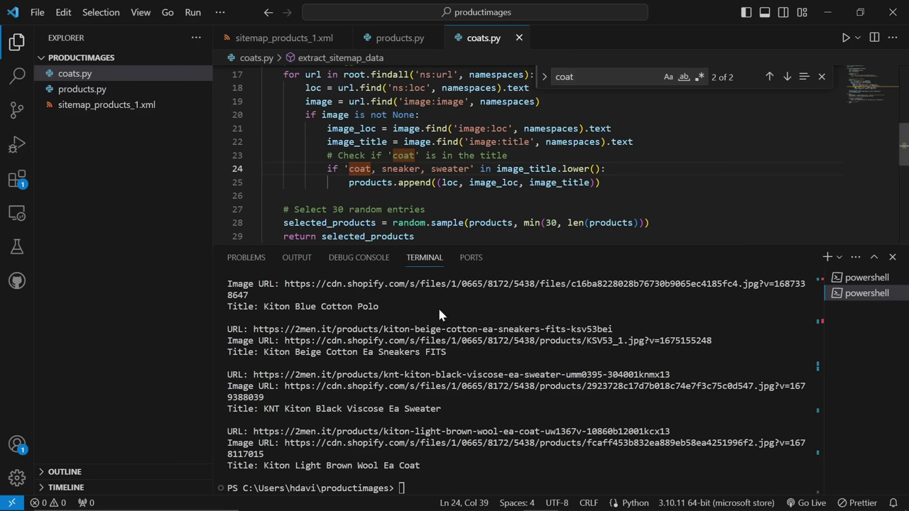
# Run coats.py with Python in the terminal.
pyautogui.click(441, 315)
pyautogui.press('Up')
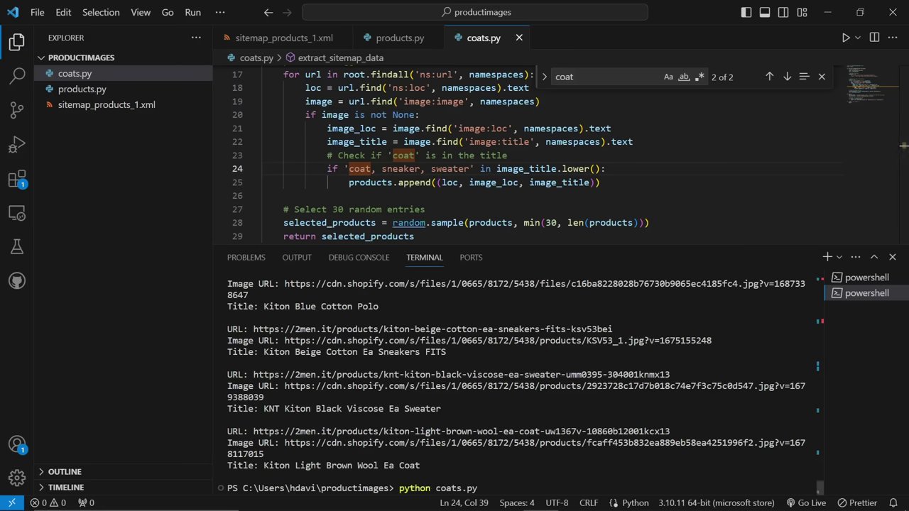
pyautogui.press('Return')
# Copy the whole coats.py script and send it to the existing ChatGPT conversation with the request "Can you fix this script to search for certain items".
pyautogui.hotkey('alt', 'Tab')
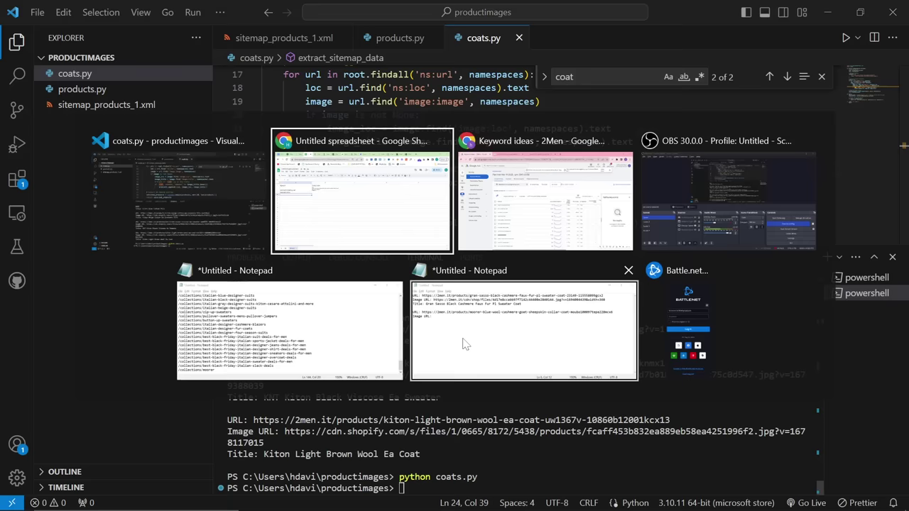
pyautogui.hotkey('alt', 'Tab')
pyautogui.hotkey('ctrl', 'a')
pyautogui.hotkey('alt', 'Tab')
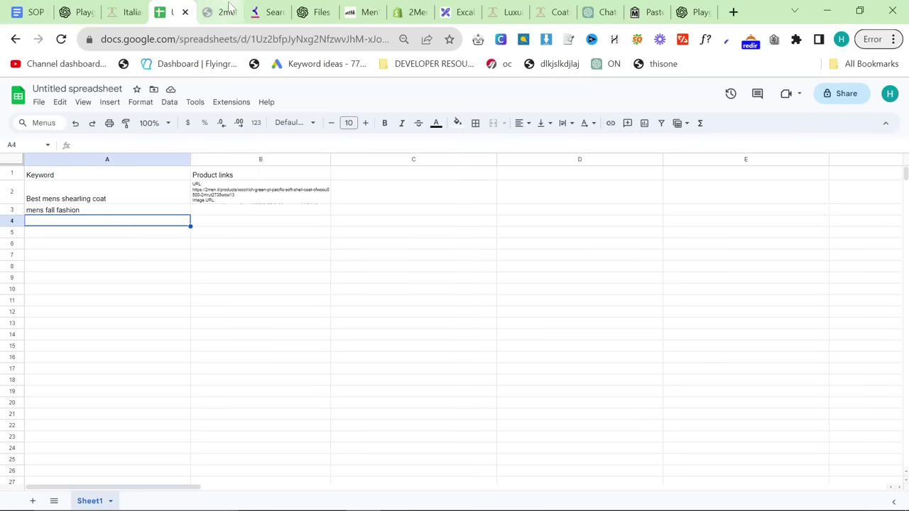
pyautogui.click(589, 12)
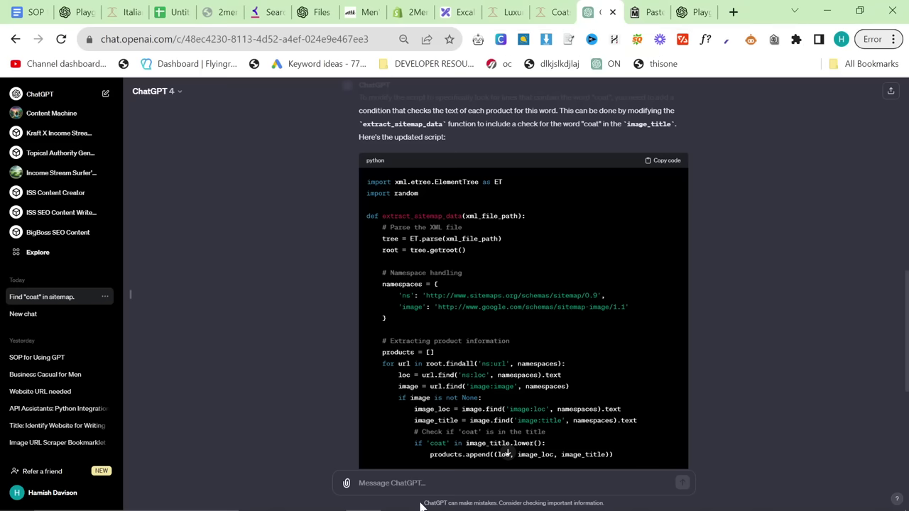
pyautogui.write('Can you fix this ')
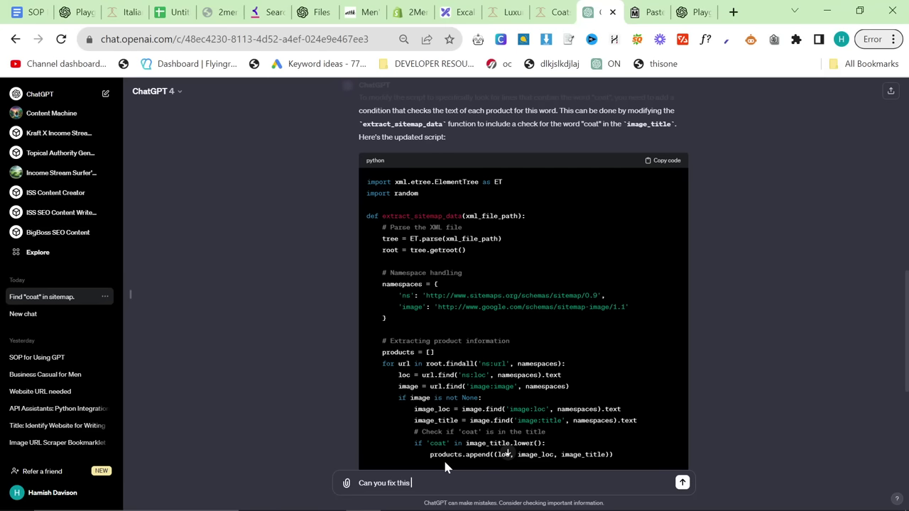
pyautogui.write('script to search for certa')
pyautogui.write('in items')
pyautogui.hotkey('shift', 'Return')
pyautogui.hotkey('ctrl', 'v')
pyautogui.press('Return')
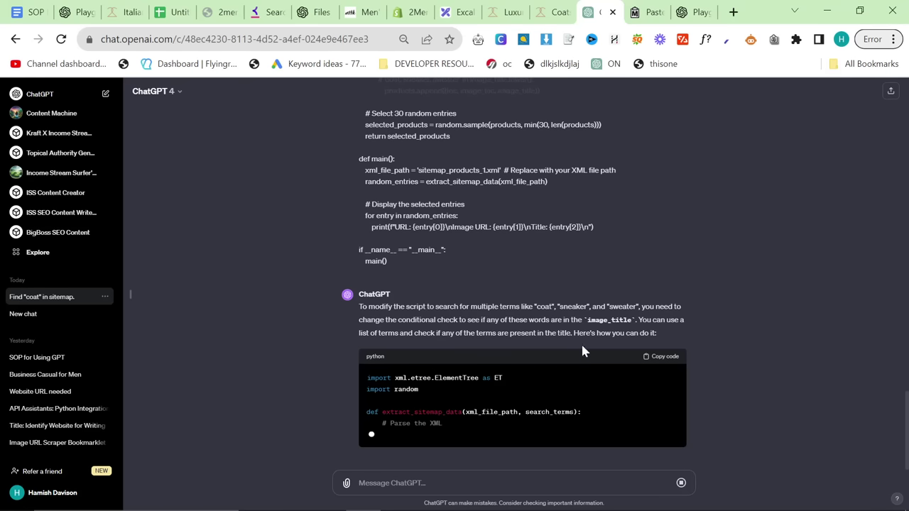
# Copy the complete generated article about men's business casual winter coats from the OpenAI Playground.
pyautogui.click(81, 9)
pyautogui.click(701, 10)
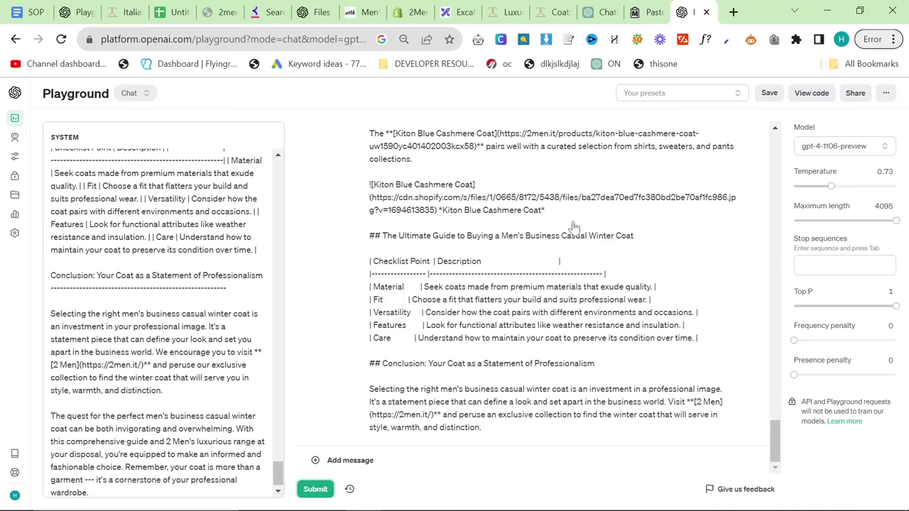
pyautogui.click(563, 294)
pyautogui.hotkey('ctrl', 'a')
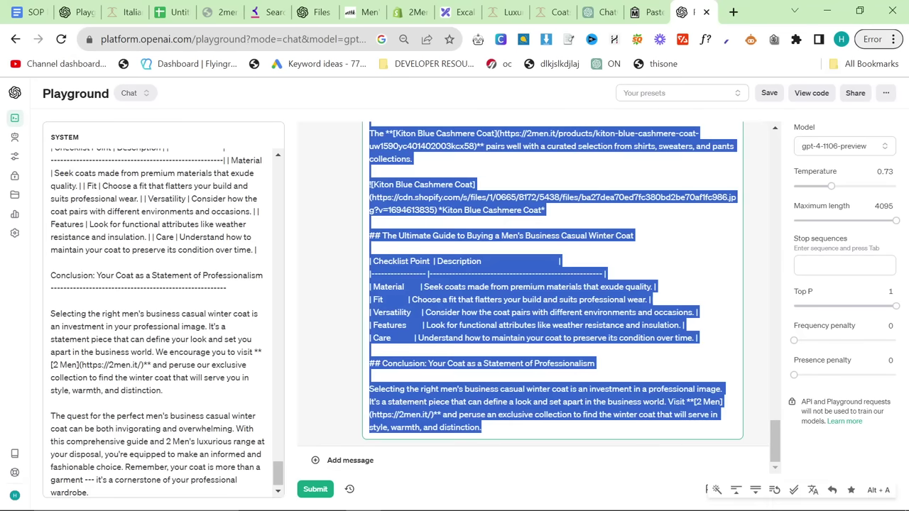
# Open markdowntohtml.com in a new tab and replace the sample markdown with the copied article.
pyautogui.click(733, 12)
pyautogui.write('markdowntohtml.com')
pyautogui.press('Return')
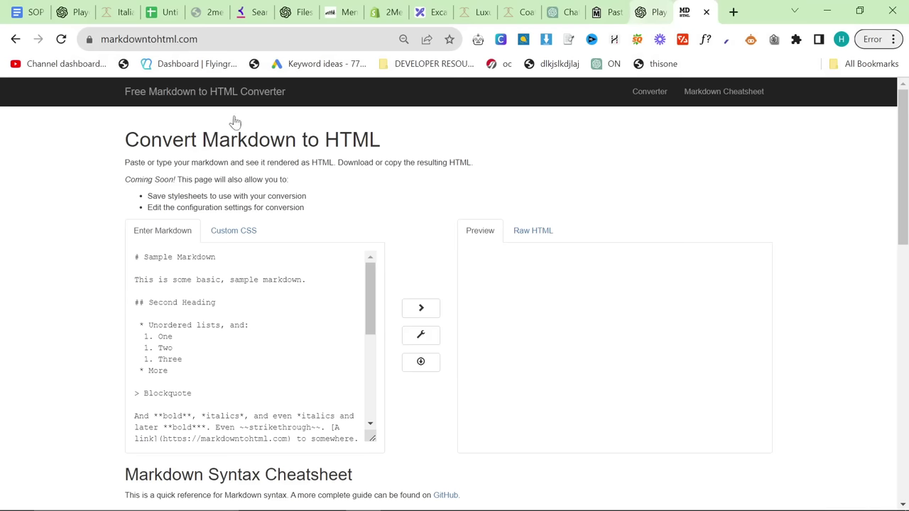
pyautogui.click(263, 280)
pyautogui.hotkey('ctrl', 'a')
pyautogui.hotkey('ctrl', 'v')
# Review the rendered article preview and search the page for "women" to locate women's products in the markdown.
pyautogui.scroll(-5, 583, 345)
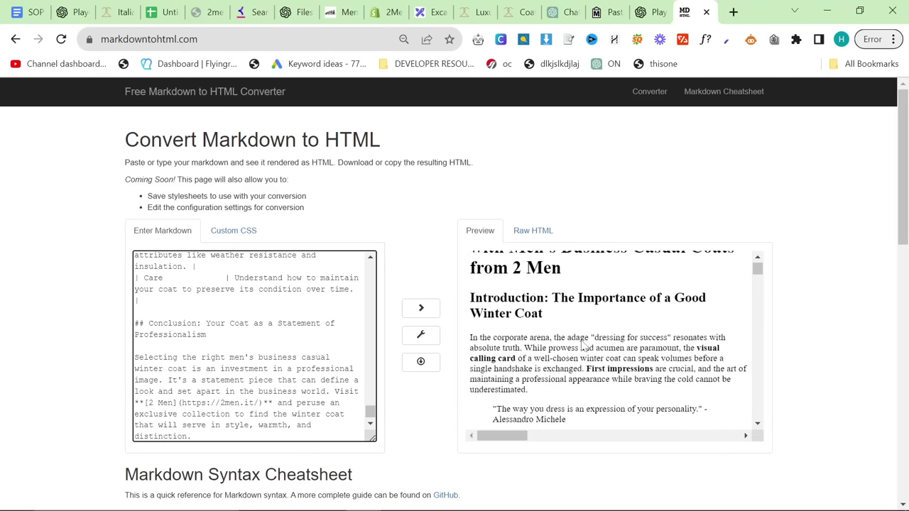
pyautogui.scroll(-10, 581, 340)
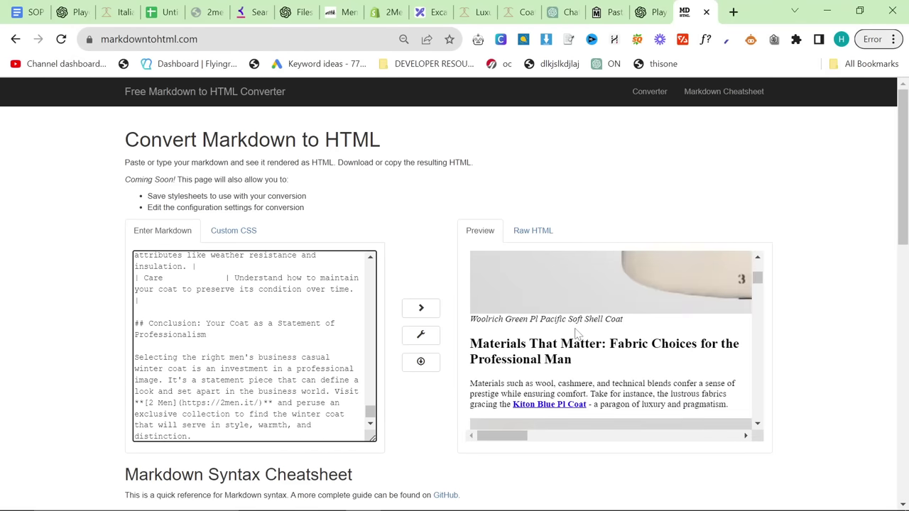
pyautogui.scroll(-10, 568, 344)
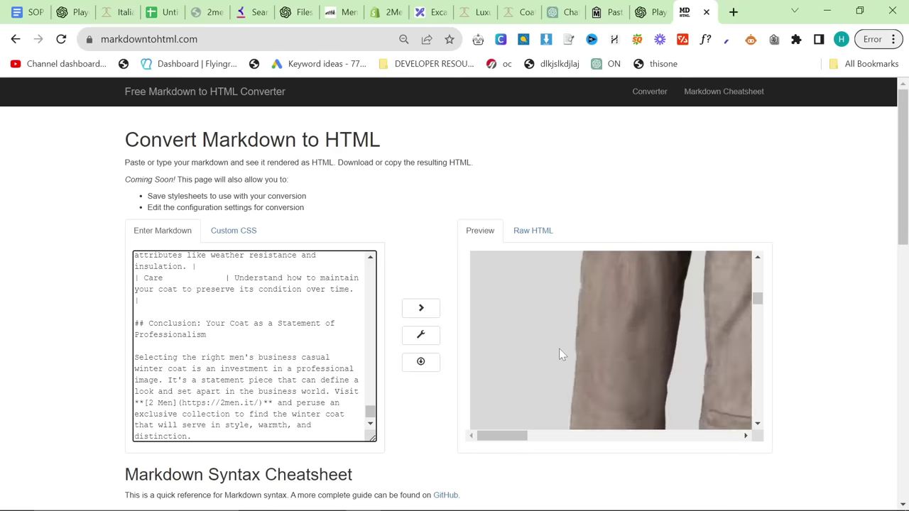
pyautogui.scroll(-10, 554, 351)
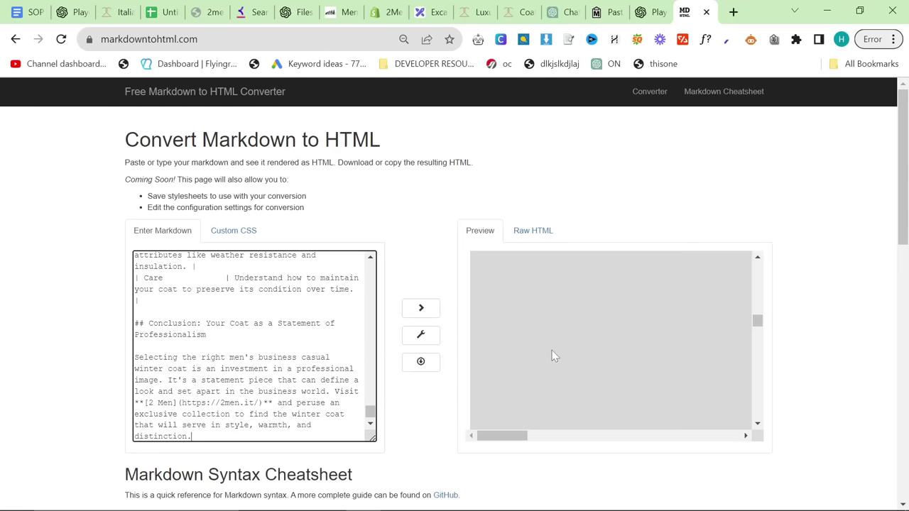
pyautogui.scroll(-5, 555, 355)
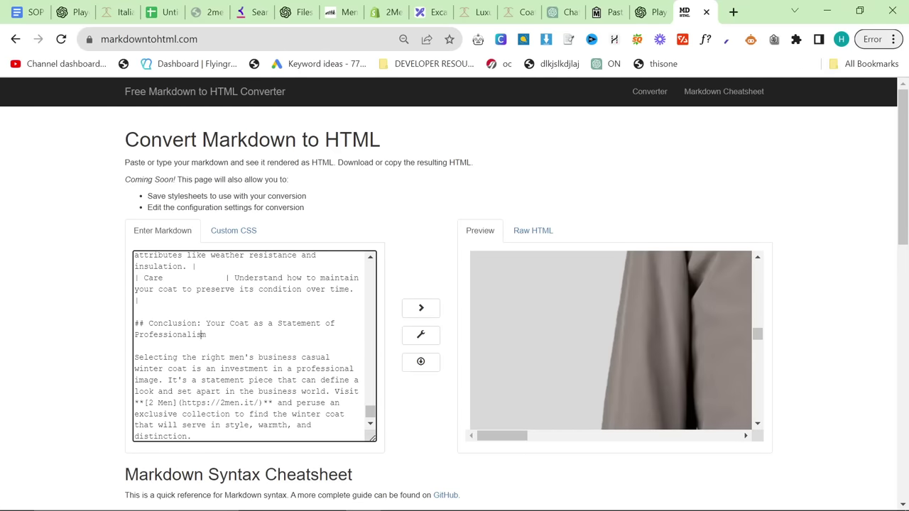
pyautogui.hotkey('ctrl', 'f')
pyautogui.write('women')
pyautogui.press('Return')
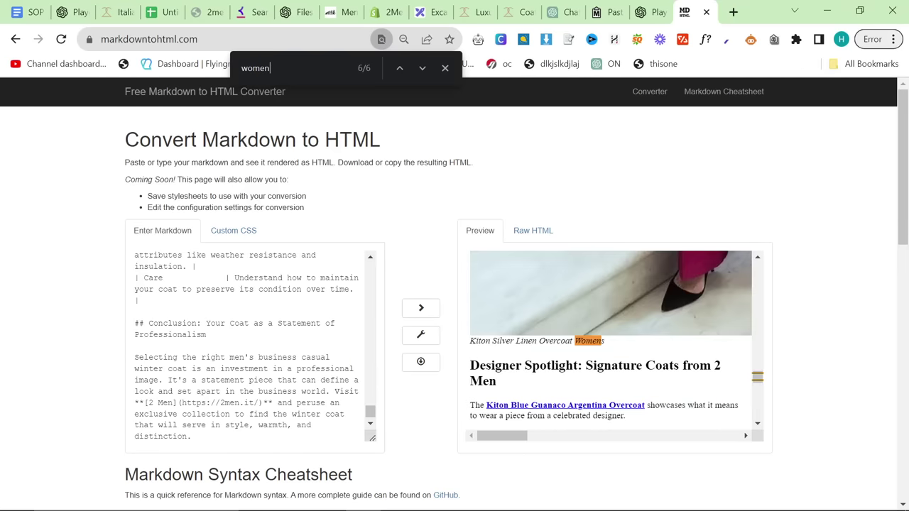
pyautogui.press('Return')
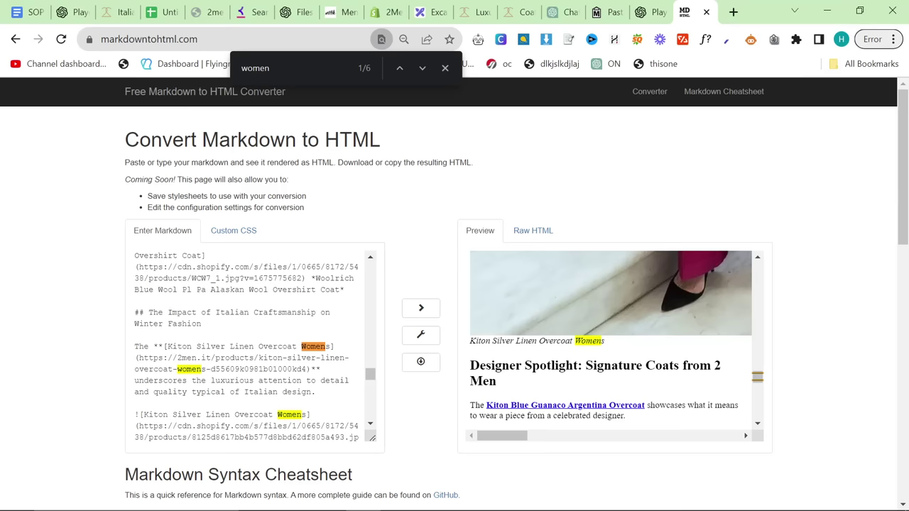
pyautogui.scroll(-1, 250, 346)
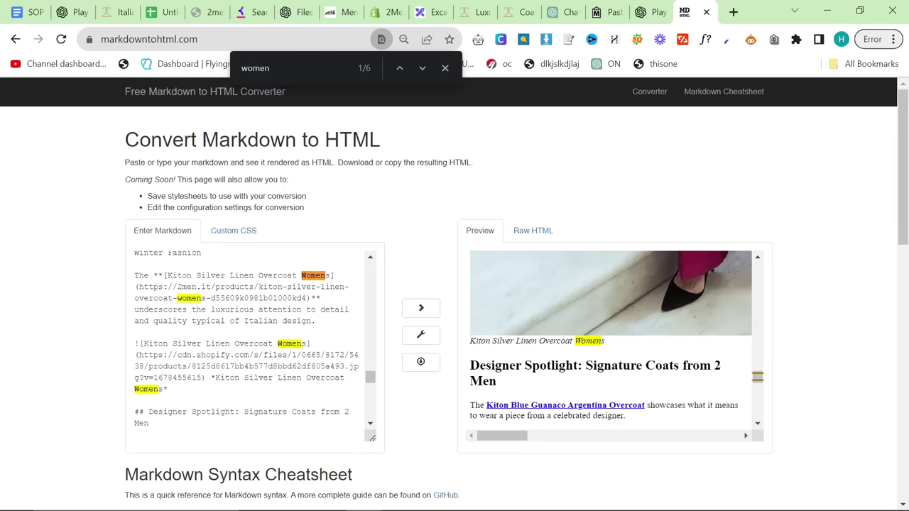
# Delete the Kiton Silver Linen Overcoat Womens paragraph and its image from the Italian craftsmanship section of the markdown.
pyautogui.moveTo(168, 390); pyautogui.dragTo(126, 277)
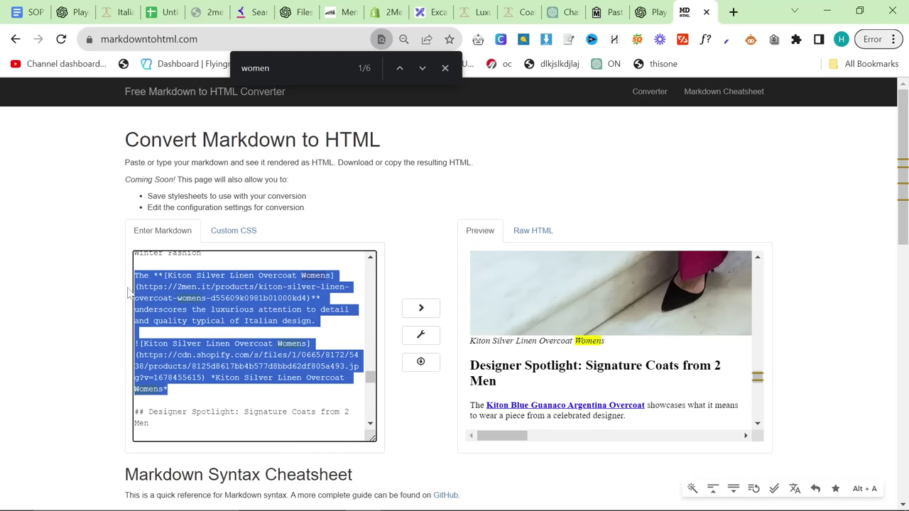
pyautogui.scroll(1, 139, 291)
pyautogui.moveTo(135, 312); pyautogui.dragTo(179, 344)
pyautogui.scroll(-1, 176, 343)
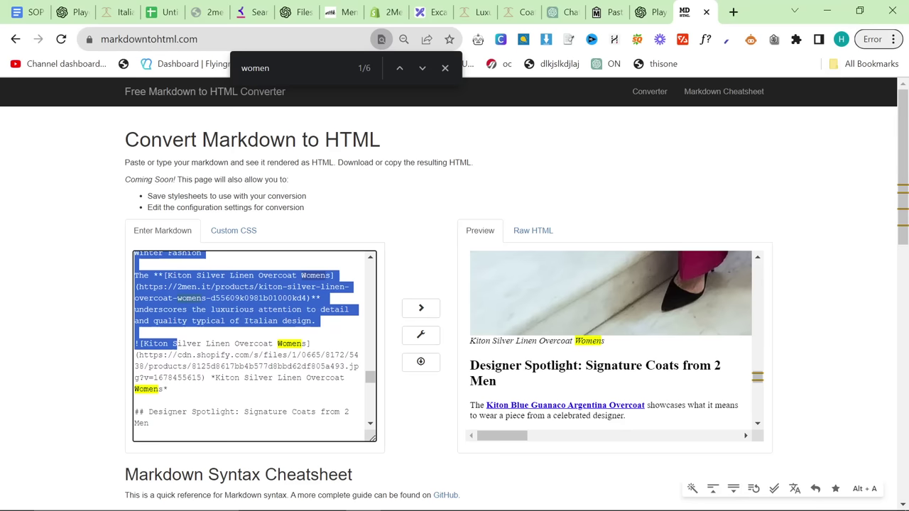
pyautogui.click(182, 367)
pyautogui.moveTo(168, 389); pyautogui.dragTo(136, 335)
pyautogui.scroll(1, 137, 336)
pyautogui.press('BackSpace')
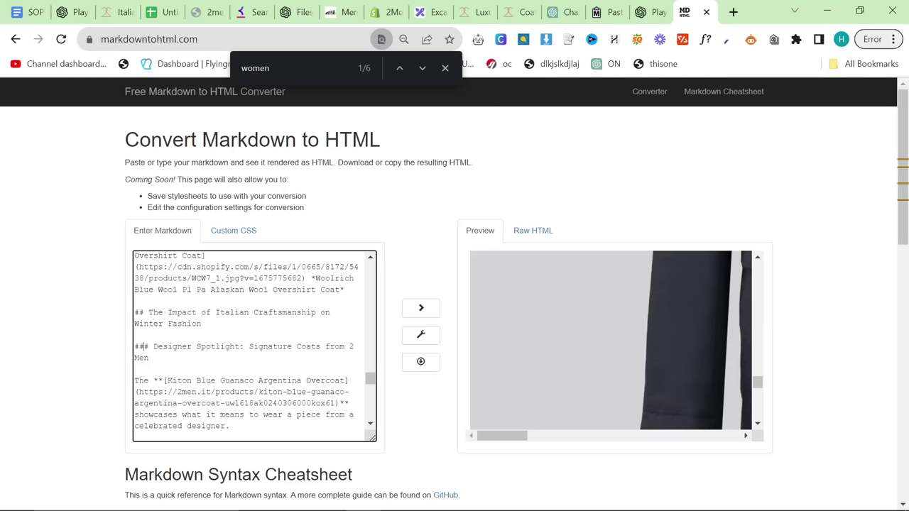
# Check the rest of the article's markdown and search the page for "i'll".
pyautogui.scroll(-5, 247, 346)
pyautogui.scroll(-5, 254, 346)
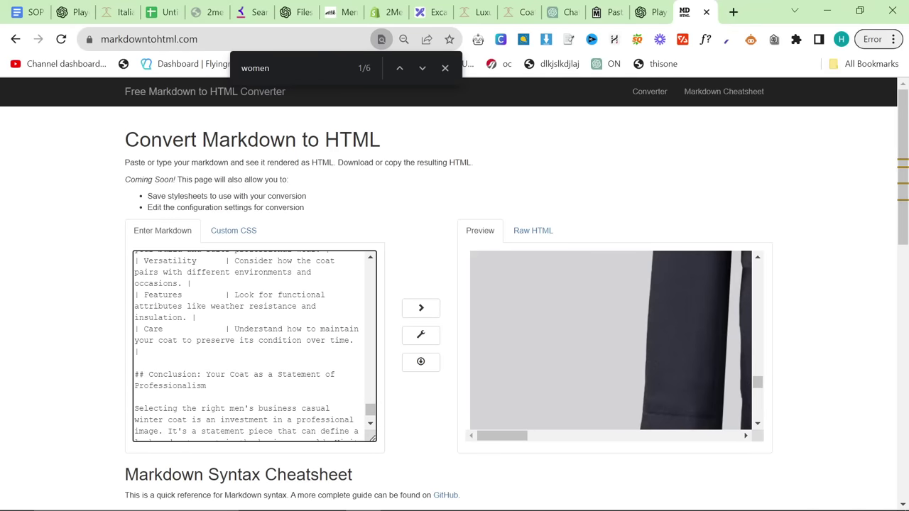
pyautogui.scroll(3, 254, 346)
pyautogui.scroll(3, 254, 347)
pyautogui.hotkey('ctrl', 'f')
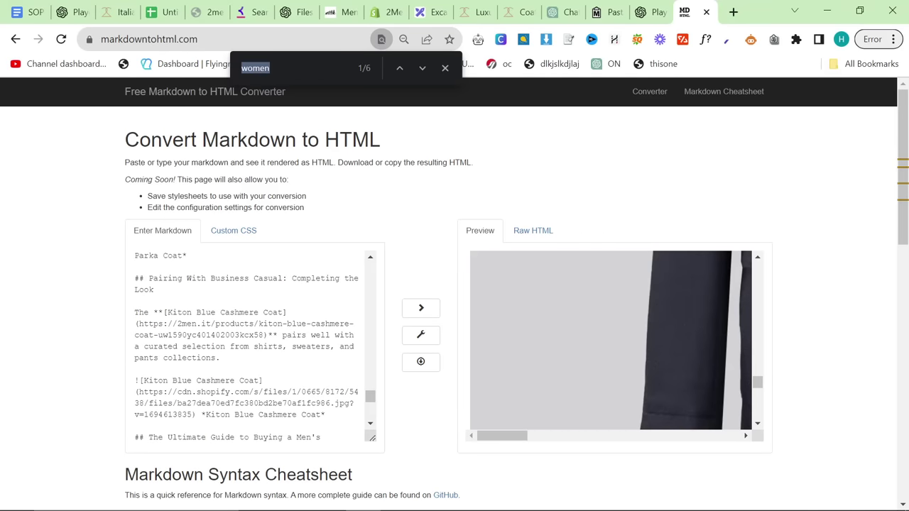
pyautogui.write("i'll")
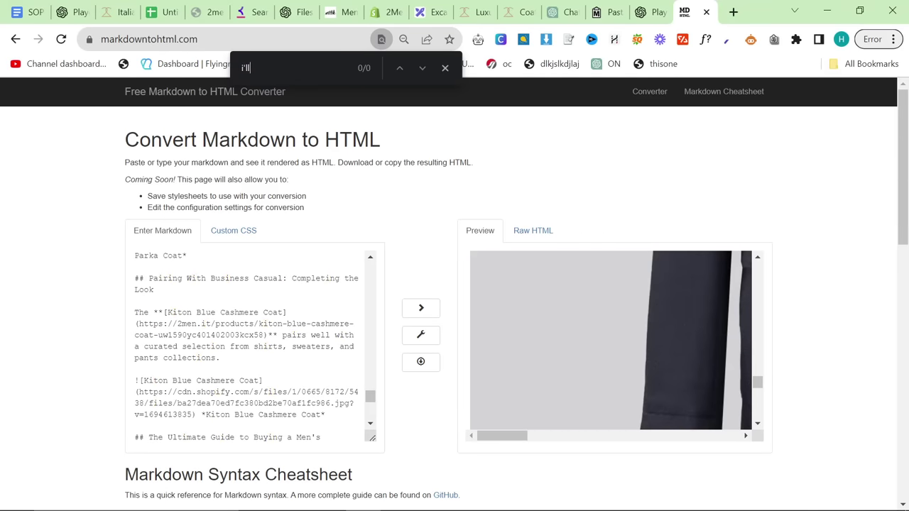
pyautogui.scroll(15, 255, 347)
pyautogui.scroll(3, 254, 347)
# Display the article's raw HTML and copy the full edited markdown.
pyautogui.click(533, 231)
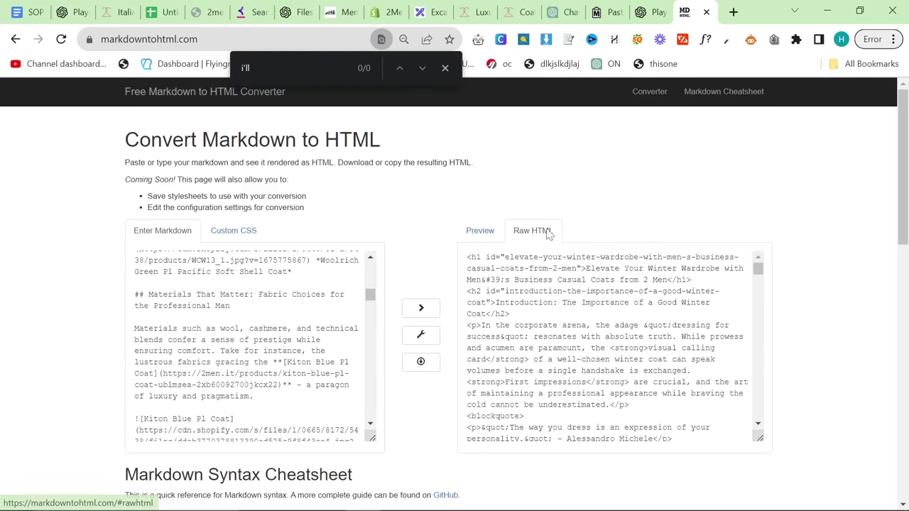
pyautogui.hotkey('ctrl', 'a')
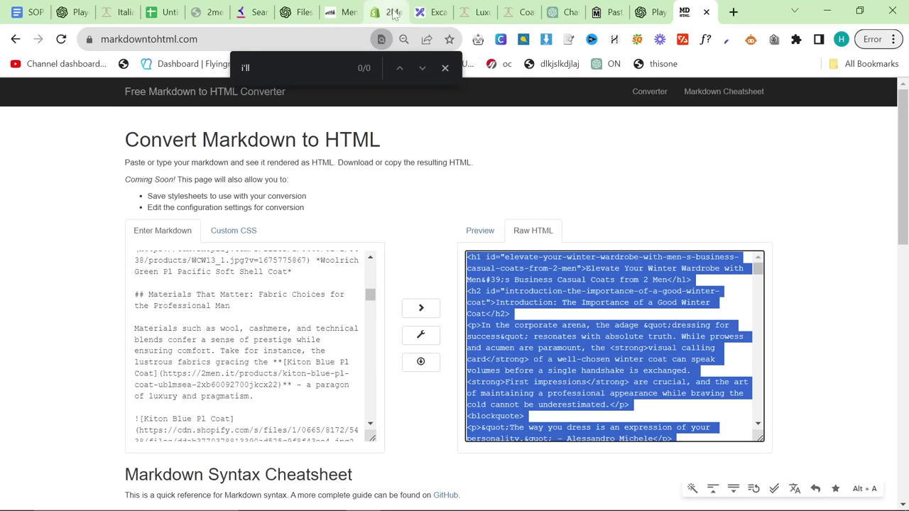
pyautogui.click(364, 278)
pyautogui.hotkey('ctrl', 'a')
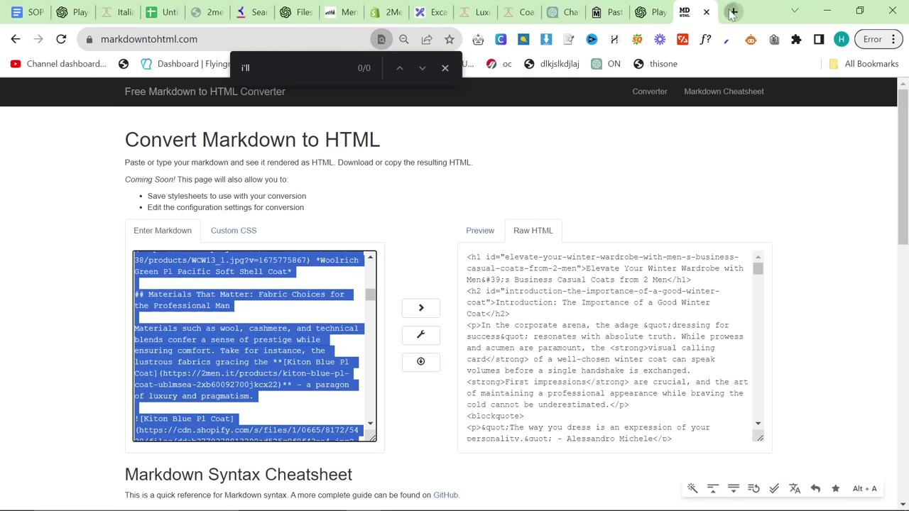
# Open a new ChatGPT chat in a separate browser tab.
pyautogui.click(734, 12)
pyautogui.write('cha')
pyautogui.press('Return')
pyautogui.click(525, 12)
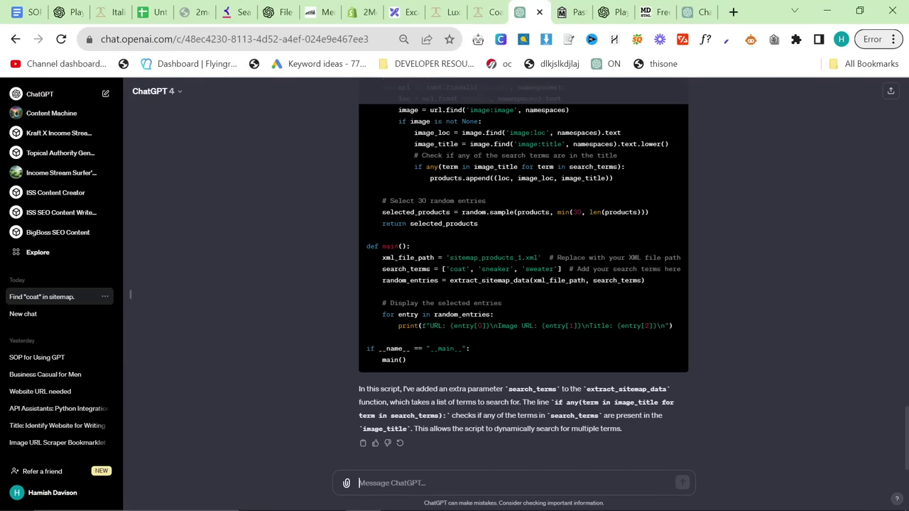
pyautogui.click(693, 12)
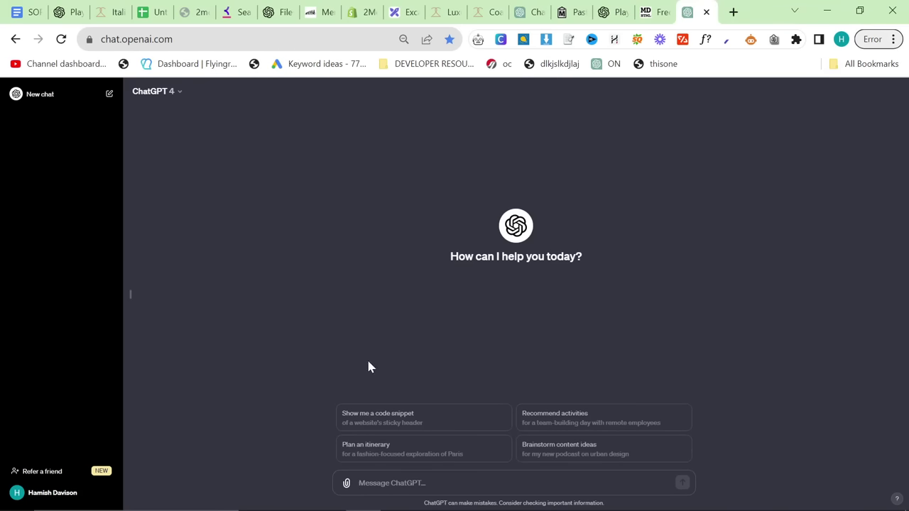
# Send ChatGPT the prompt "create a horizontal featured image for this article" followed by the copied article markdown.
pyautogui.click(377, 483)
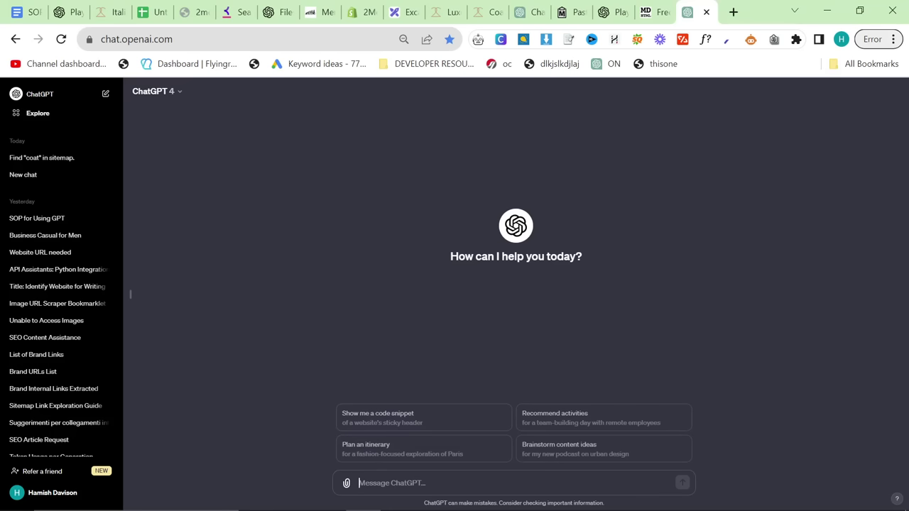
pyautogui.write('create a horizontal featured image for this article')
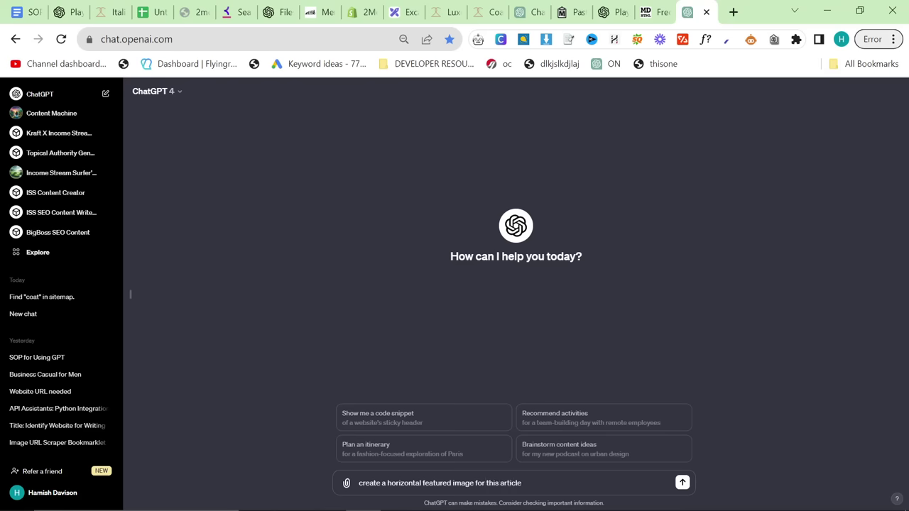
pyautogui.hotkey('shift', 'Return')
pyautogui.hotkey('shift', 'Return')
pyautogui.hotkey('ctrl', 'v')
pyautogui.press('Return')
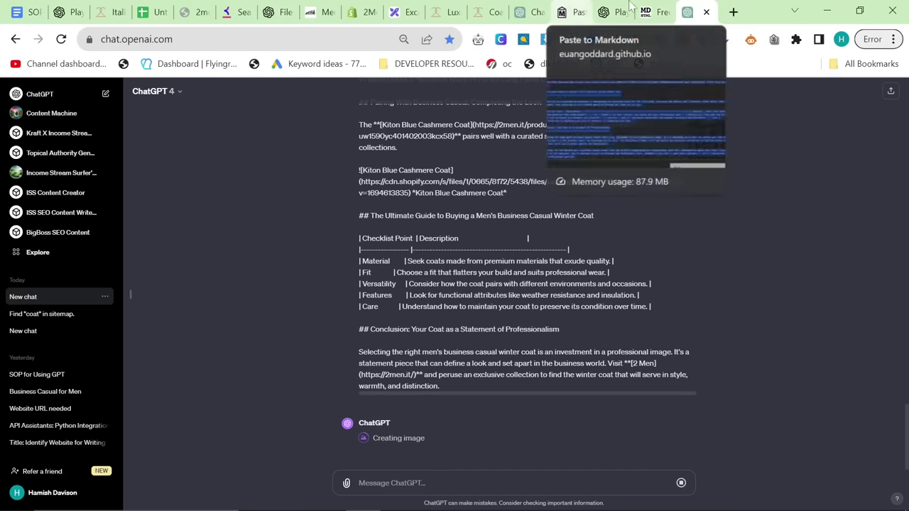
# Copy the article's raw HTML from the Markdown-to-HTML converter and start a new blog post in Shopify.
pyautogui.click(648, 12)
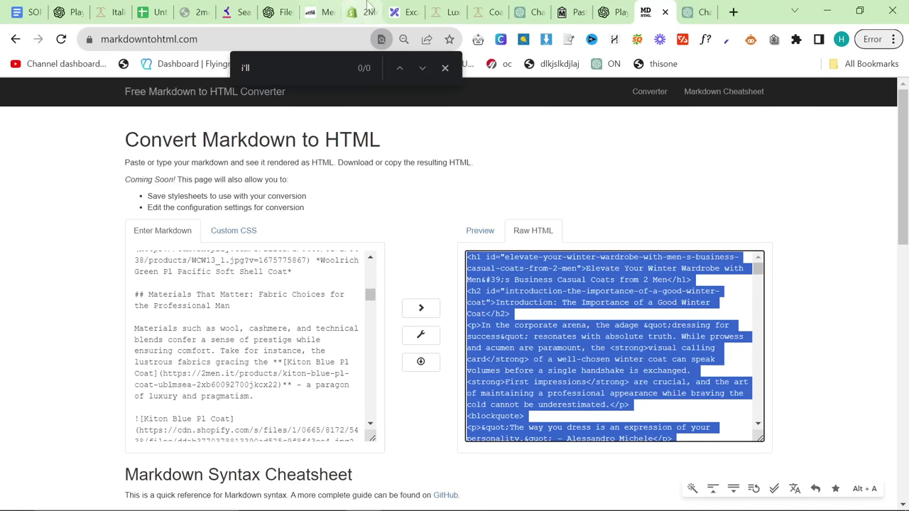
pyautogui.click(367, 7)
pyautogui.click(838, 166)
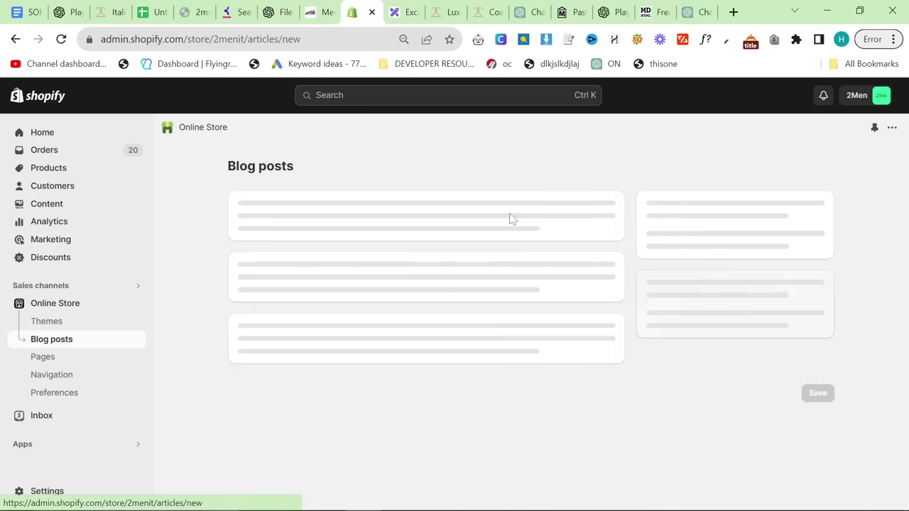
pyautogui.hotkey('alt', 'Tab')
pyautogui.press('Tab')
pyautogui.click(706, 206)
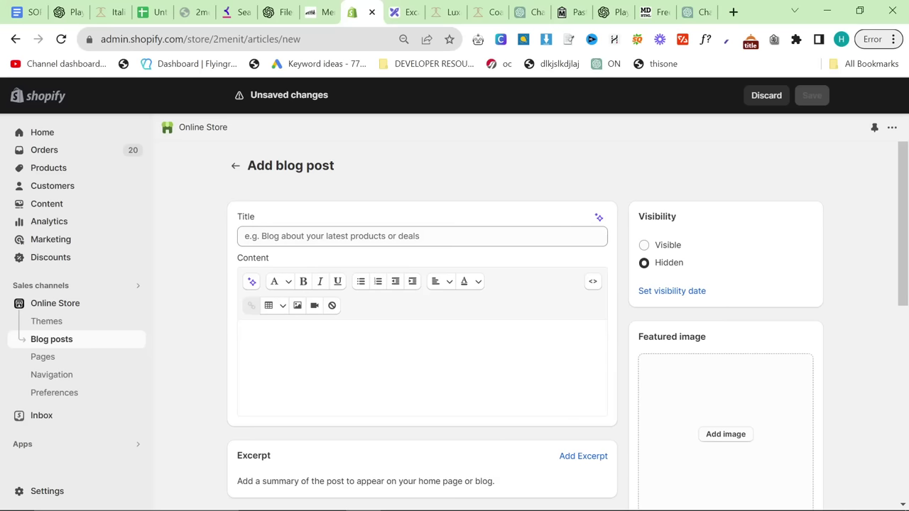
# Paste the article HTML into the blog post's content and copy its H1 heading text into the title.
pyautogui.click(422, 367)
pyautogui.hotkey('ctrl', 'v')
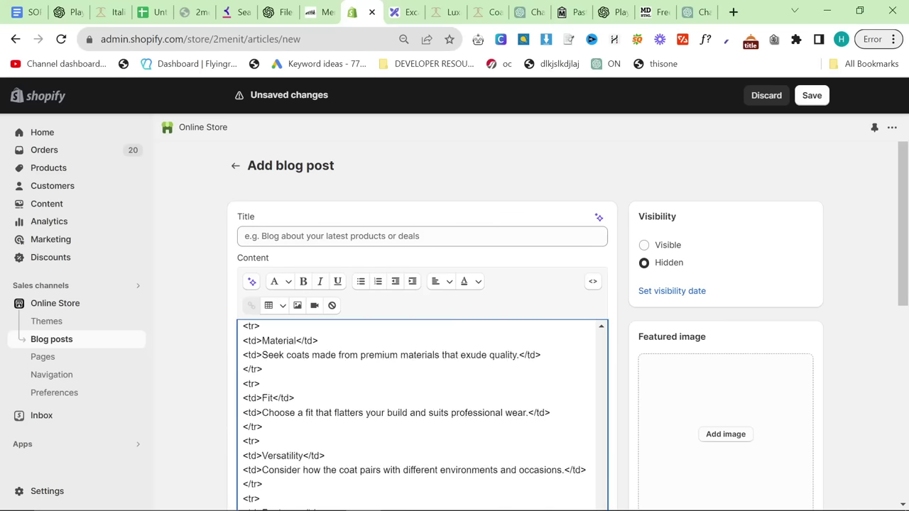
pyautogui.scroll(15, 422, 415)
pyautogui.scroll(7, 422, 416)
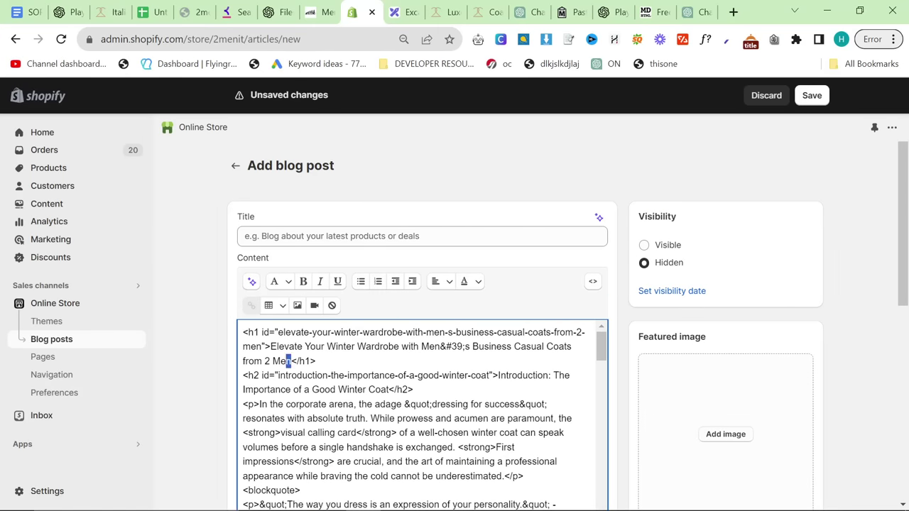
pyautogui.moveTo(291, 361); pyautogui.dragTo(271, 347)
pyautogui.hotkey('ctrl', 'c')
pyautogui.click(423, 236)
pyautogui.hotkey('ctrl', 'v')
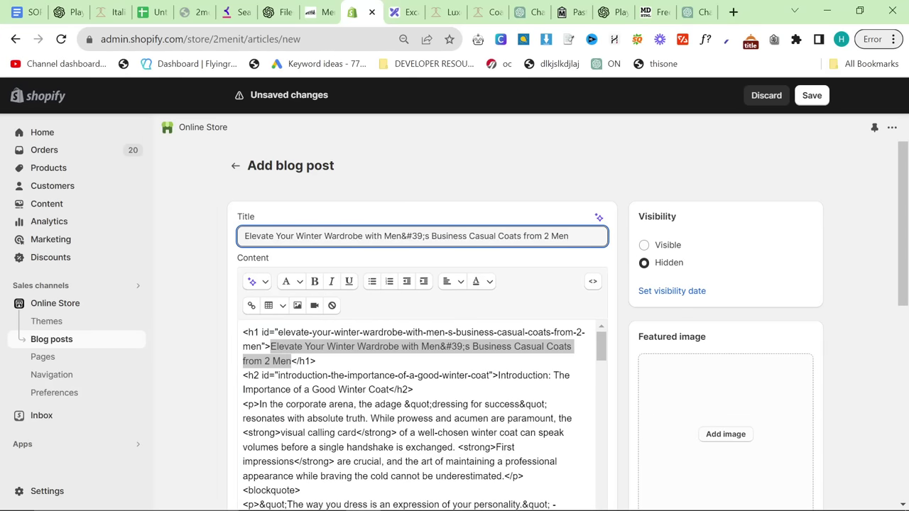
# Replace the "&#39;" code in the blog post title with an apostrophe so it reads "Men's".
pyautogui.press('BackSpace')
pyautogui.press('BackSpace')
pyautogui.press('BackSpace')
pyautogui.press('BackSpace')
pyautogui.press('BackSpace')
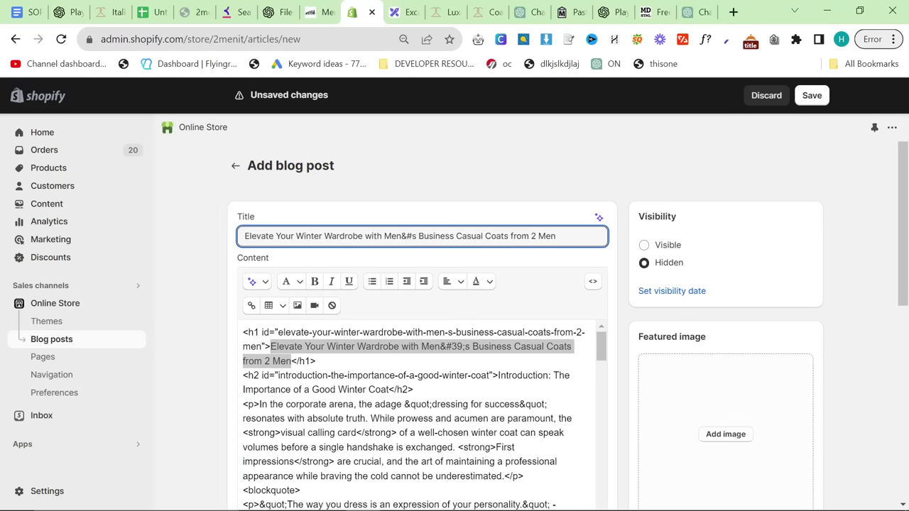
pyautogui.write("'")
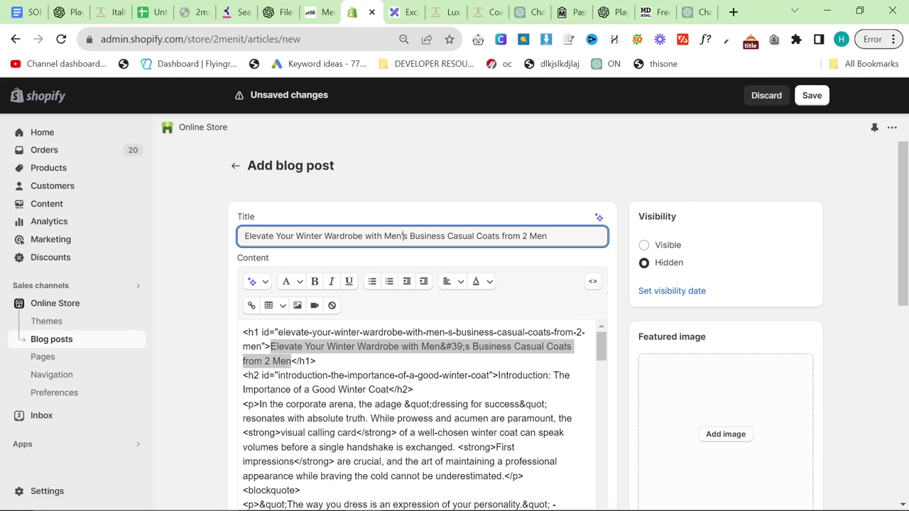
# Shorten and reword the title to "Your Luxury Winter Wardrobe with Men's Business Casual Coats".
pyautogui.press('BackSpace')
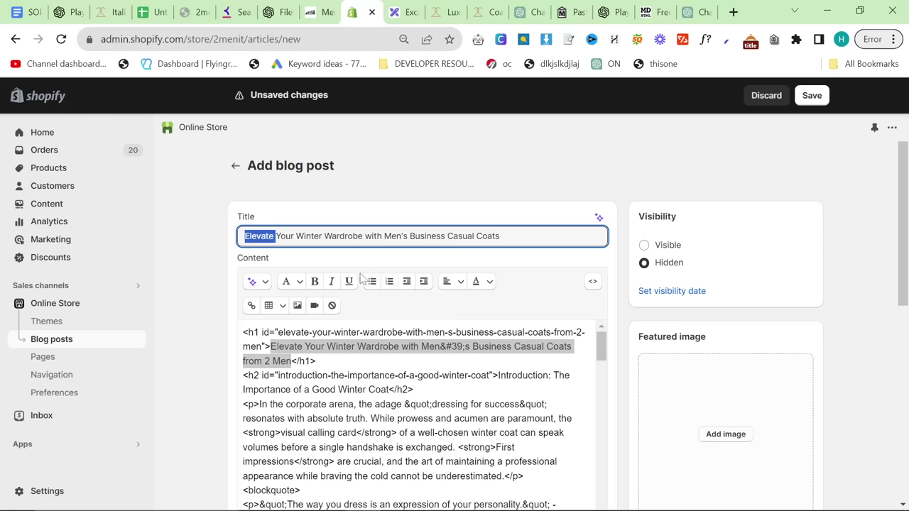
pyautogui.press('BackSpace')
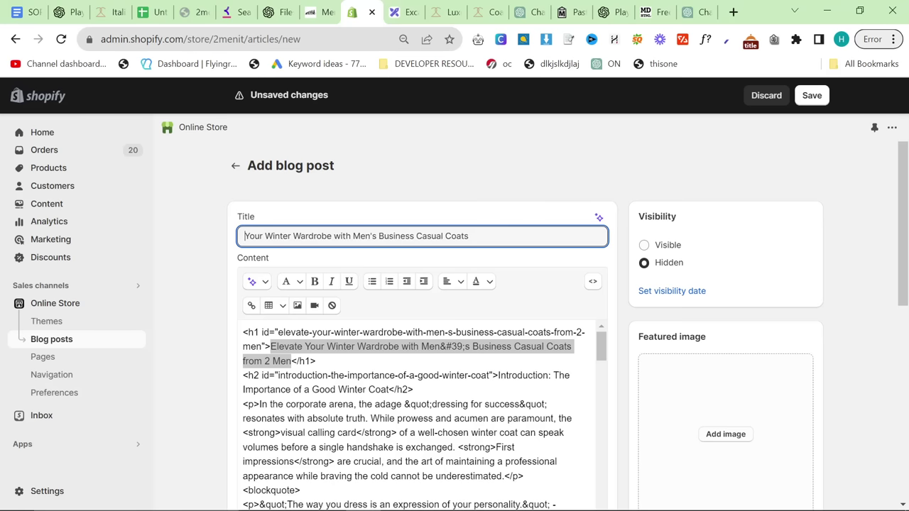
pyautogui.write('Luxury')
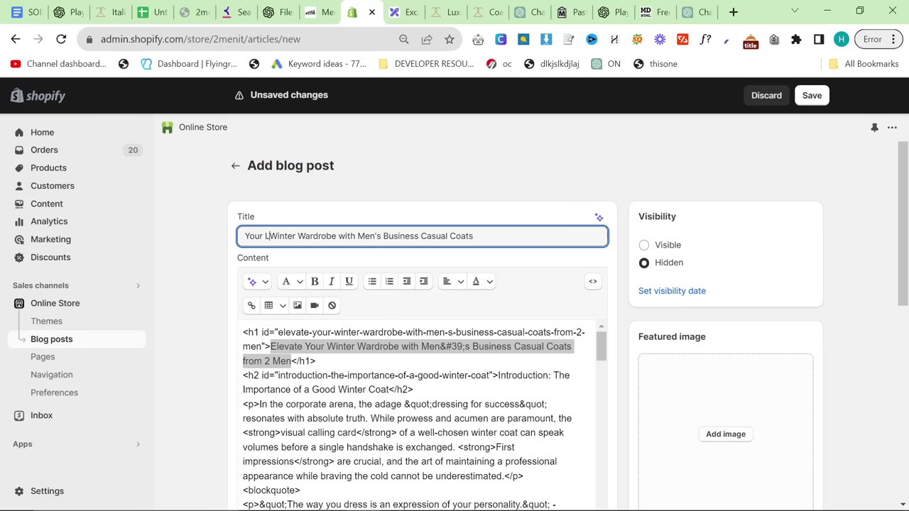
pyautogui.click(466, 179)
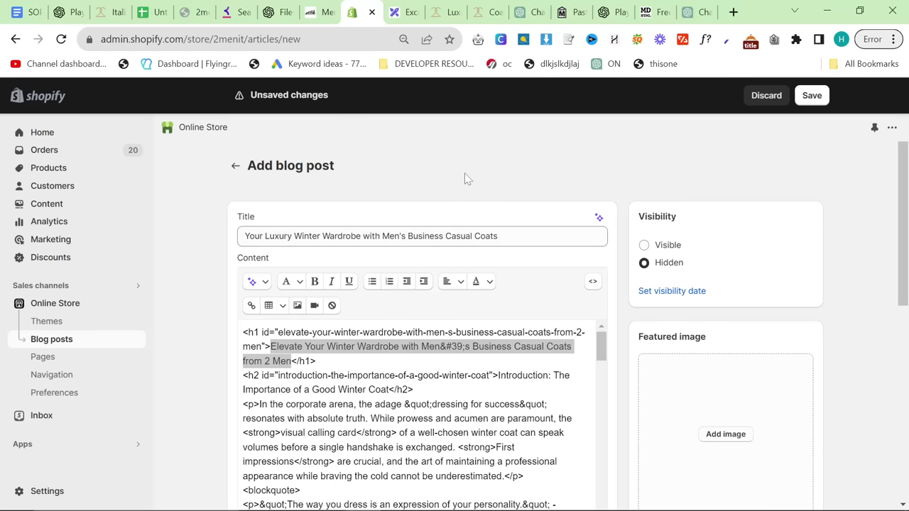
# Insert "Guide" after "Wardrobe" in the title and replace "with" by "To".
pyautogui.click(501, 236)
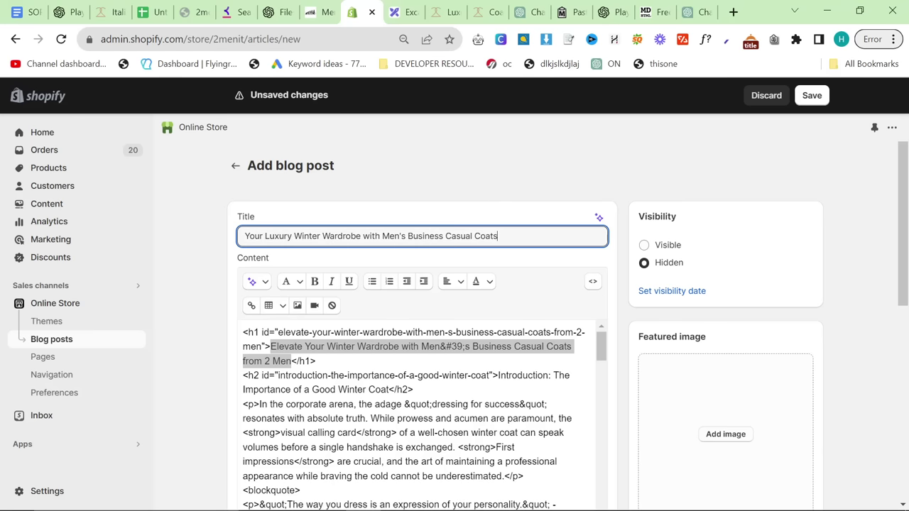
pyautogui.write('Guide')
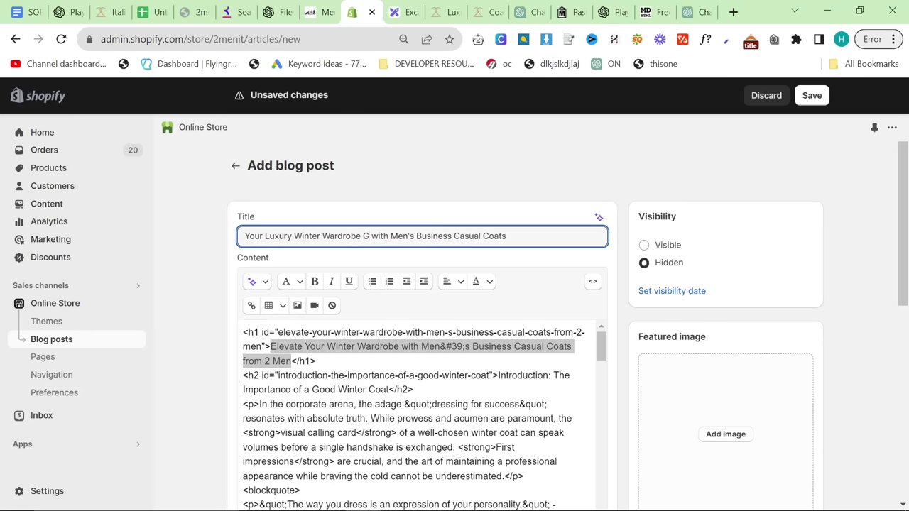
pyautogui.click(546, 211)
pyautogui.doubleClick(397, 236)
pyautogui.write('To')
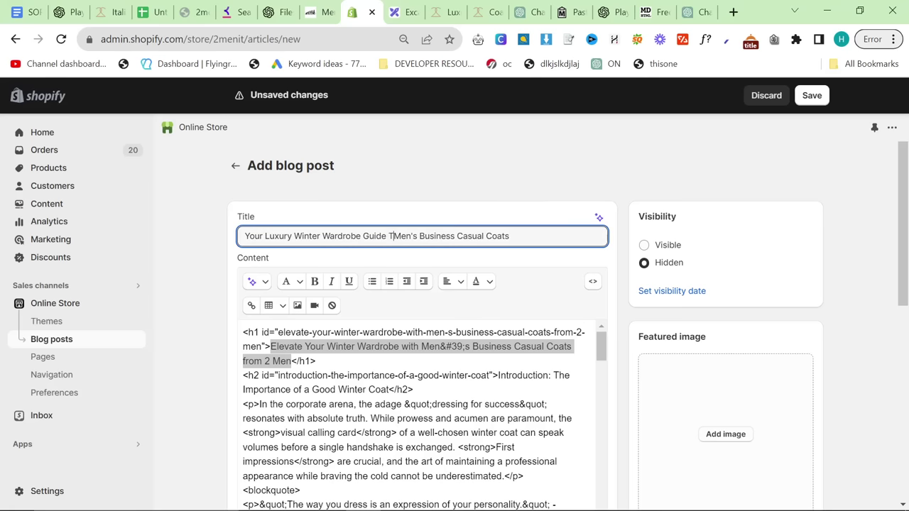
pyautogui.click(478, 162)
pyautogui.scroll(-3, 422, 415)
pyautogui.scroll(3, 422, 416)
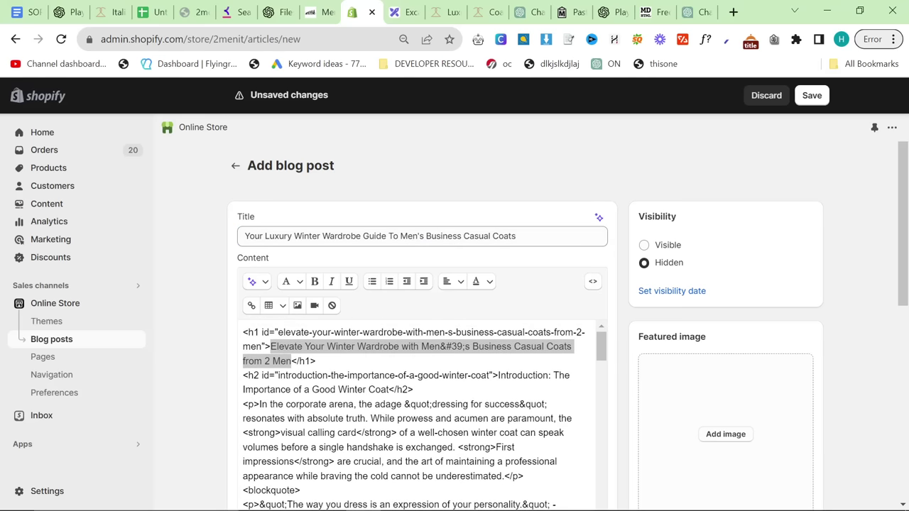
# Delete the H1 heading line from the start of the pasted HTML in the content and look over the remaining code.
pyautogui.click(343, 375)
pyautogui.moveTo(334, 360); pyautogui.dragTo(89, 284)
pyautogui.press('BackSpace')
pyautogui.press('Down')
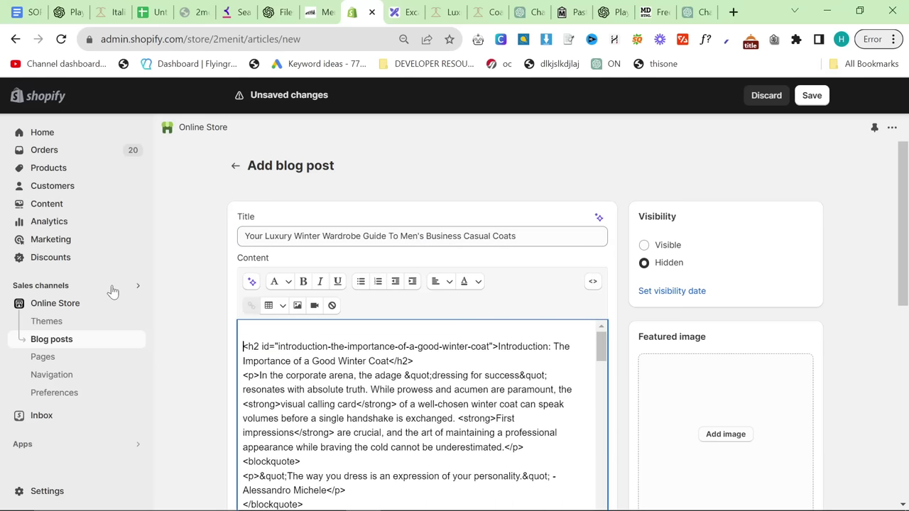
pyautogui.press('BackSpace')
pyautogui.scroll(-5, 239, 341)
pyautogui.scroll(-6, 722, 376)
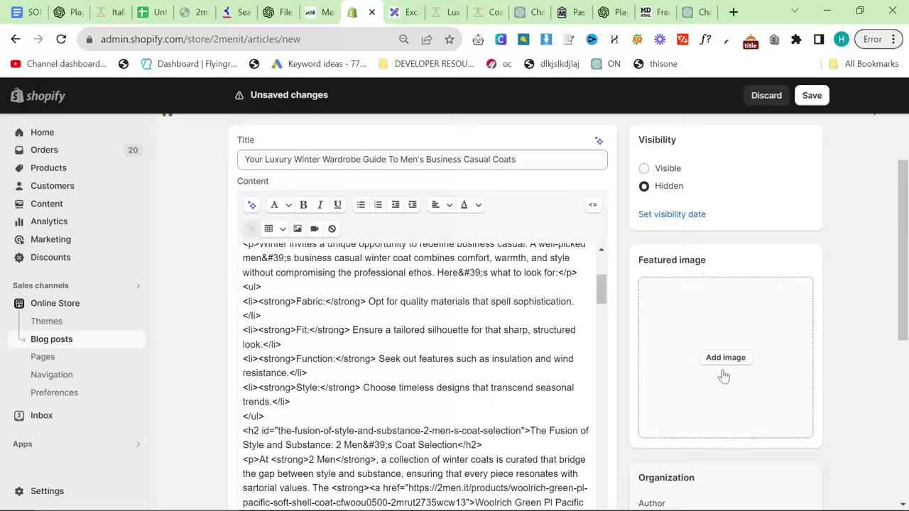
pyautogui.scroll(10, 523, 345)
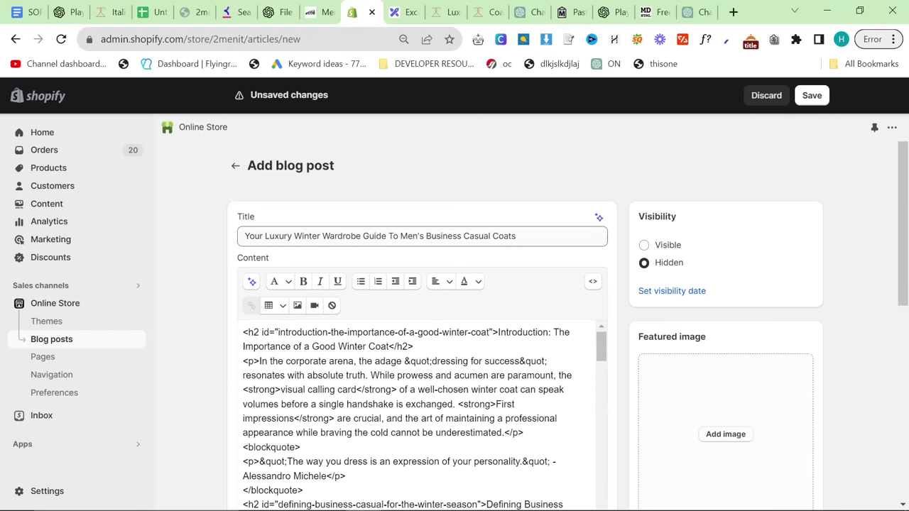
# Switch the blog post's content editor to its HTML source view.
pyautogui.click(590, 287)
pyautogui.click(589, 287)
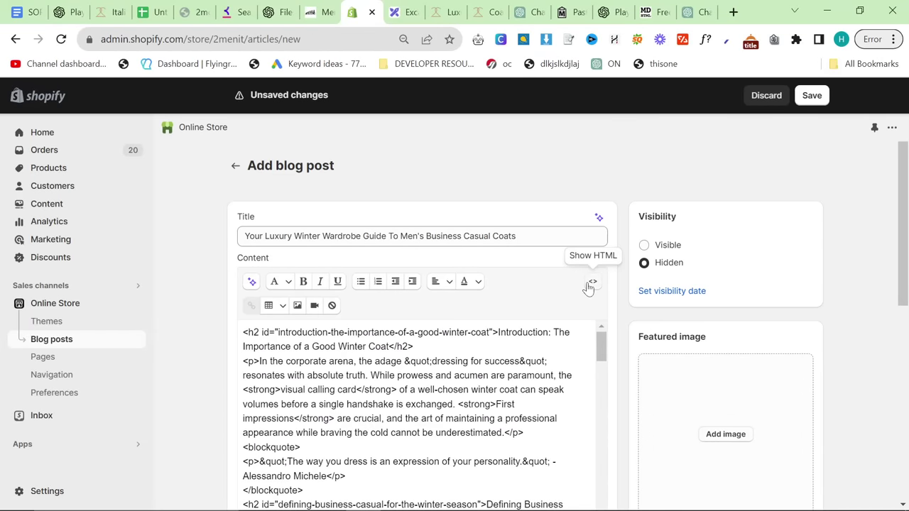
pyautogui.click(589, 288)
pyautogui.click(589, 288)
pyautogui.scroll(-3, 554, 323)
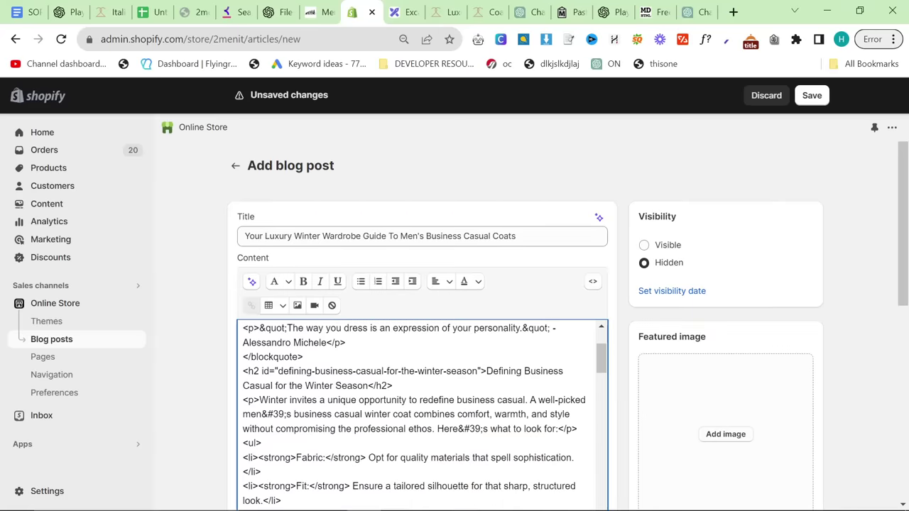
pyautogui.scroll(5, 561, 341)
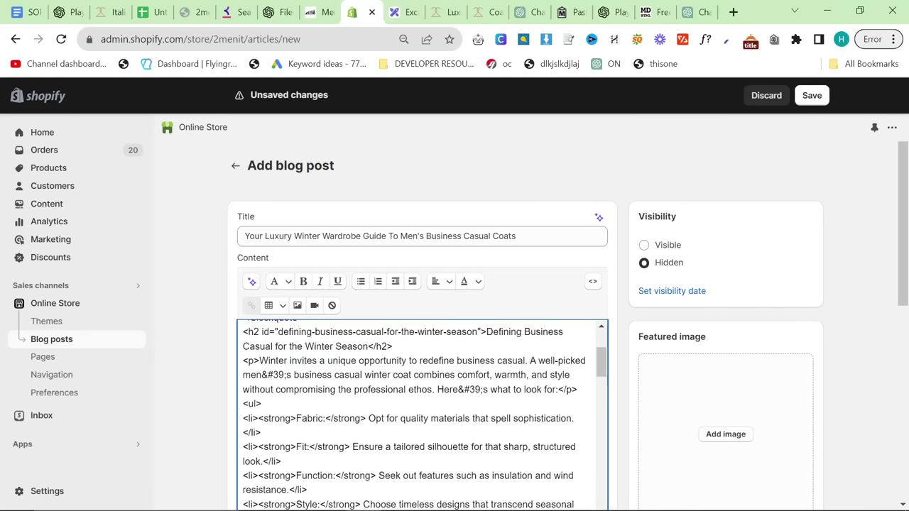
pyautogui.click(592, 282)
# Replace the content's HTML source with the article markdown copied from the OpenAI Playground.
pyautogui.click(607, 12)
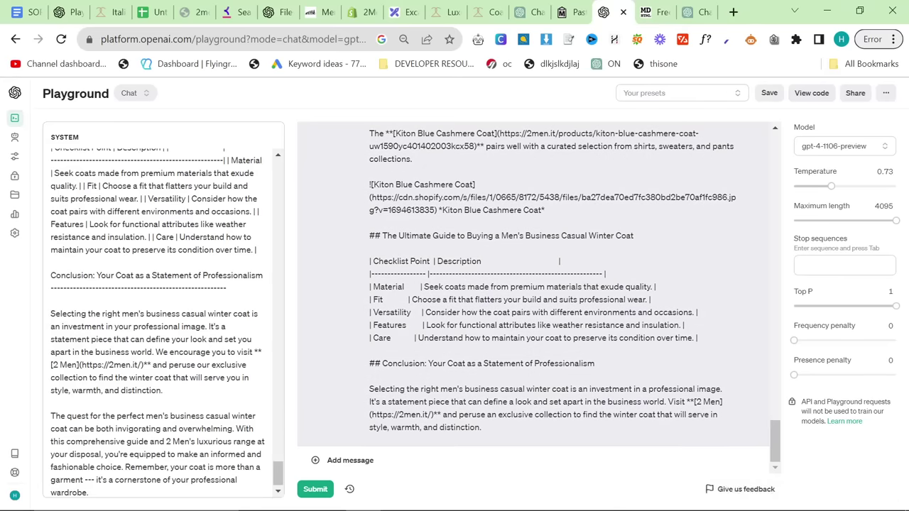
pyautogui.hotkey('ctrl', 'a')
pyautogui.hotkey('ctrl', 'c')
pyautogui.click(358, 12)
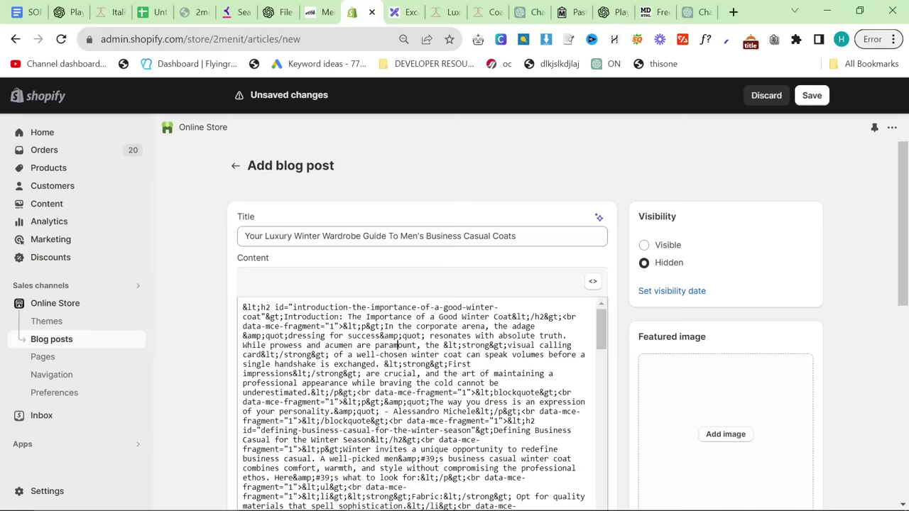
pyautogui.hotkey('ctrl', 'a')
pyautogui.hotkey('ctrl', 'v')
pyautogui.scroll(10, 419, 341)
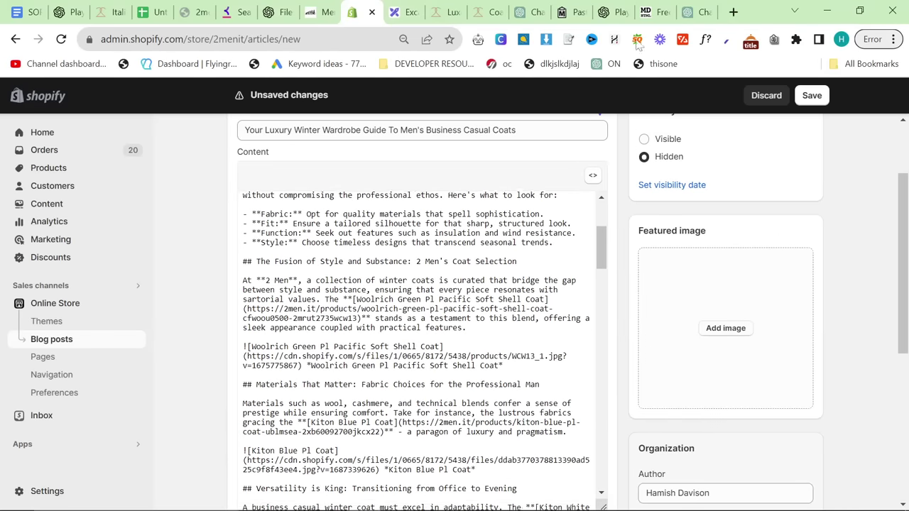
# Replace the content's HTML source with the raw HTML copied from the Markdown-to-HTML converter and return to the visual view.
pyautogui.click(651, 12)
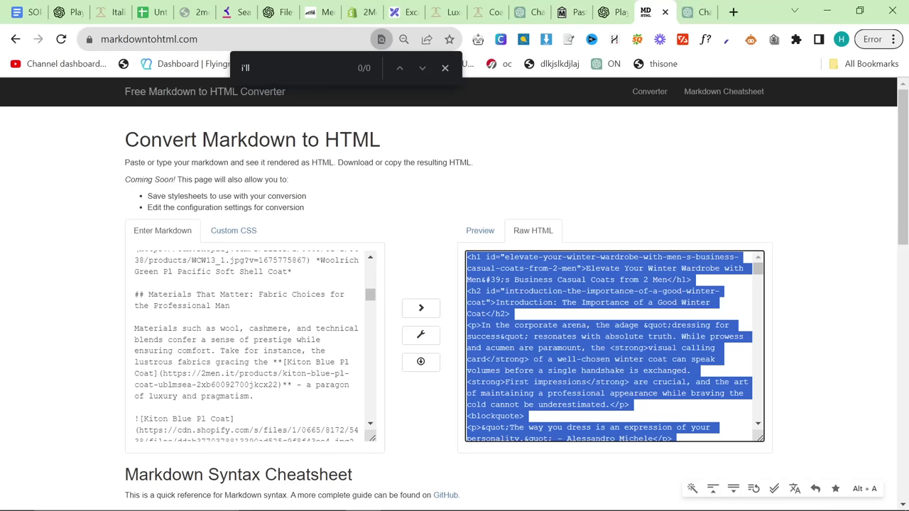
pyautogui.rightClick(617, 301)
pyautogui.click(618, 313)
pyautogui.click(359, 12)
pyautogui.hotkey('ctrl', 'a')
pyautogui.hotkey('ctrl', 'v')
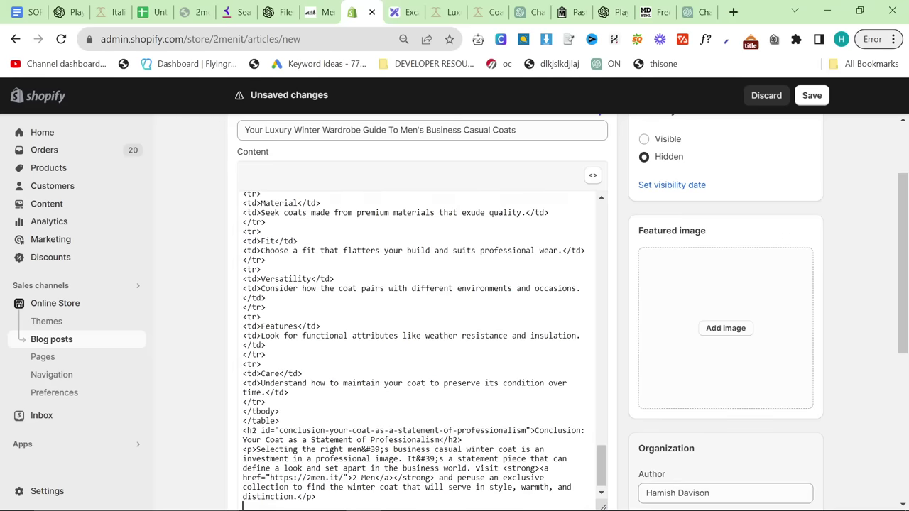
pyautogui.scroll(2, 615, 227)
pyautogui.click(593, 281)
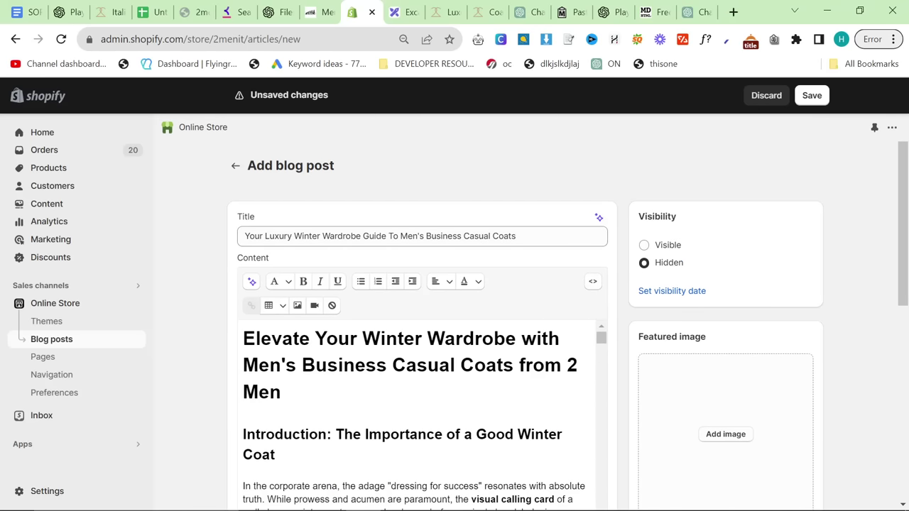
# Delete the "Elevate Your Winter Wardrobe with Men's Business Casual Coats from 2 Men" heading from the start of the content.
pyautogui.moveTo(281, 392); pyautogui.dragTo(205, 331)
pyautogui.press('Delete')
pyautogui.press('Delete')
# Format the "Introduction: The Importance of a Good Winter Coat" heading as Heading 2.
pyautogui.doubleClick(298, 339)
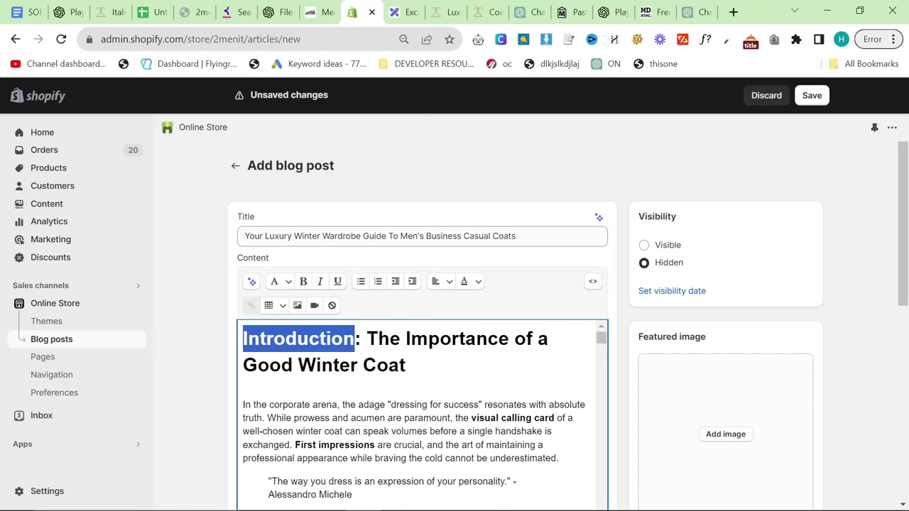
pyautogui.tripleClick(255, 340)
pyautogui.click(317, 310)
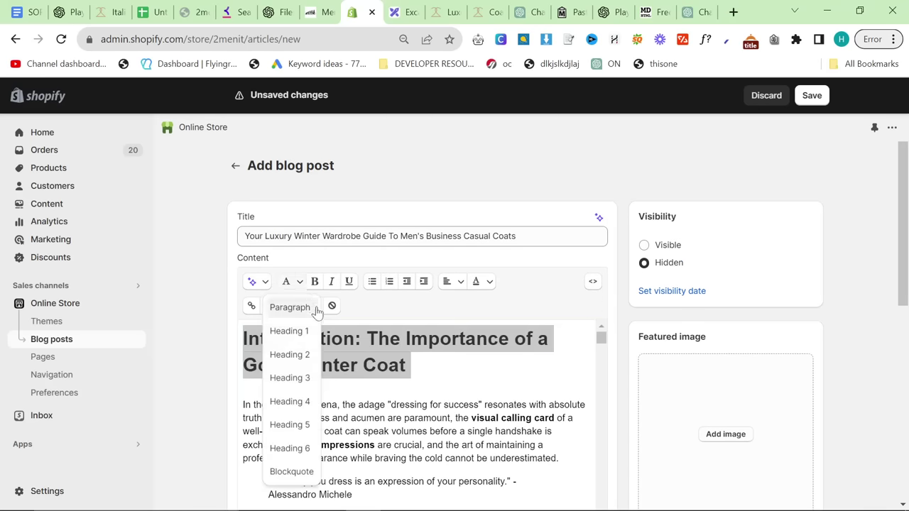
pyautogui.click(290, 355)
# Review the rest of the blog post's content, including its images, the checklist table and the conclusion.
pyautogui.scroll(-2, 419, 419)
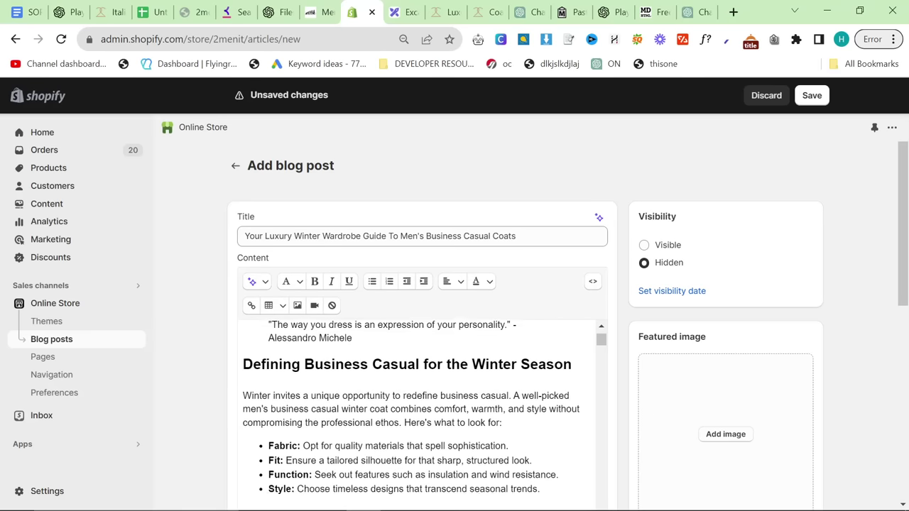
pyautogui.scroll(-10, 424, 416)
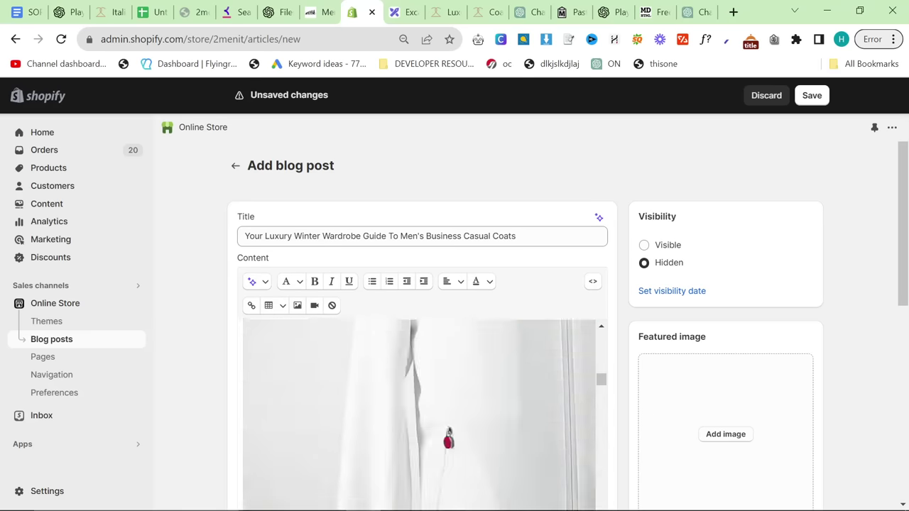
pyautogui.scroll(-10, 424, 415)
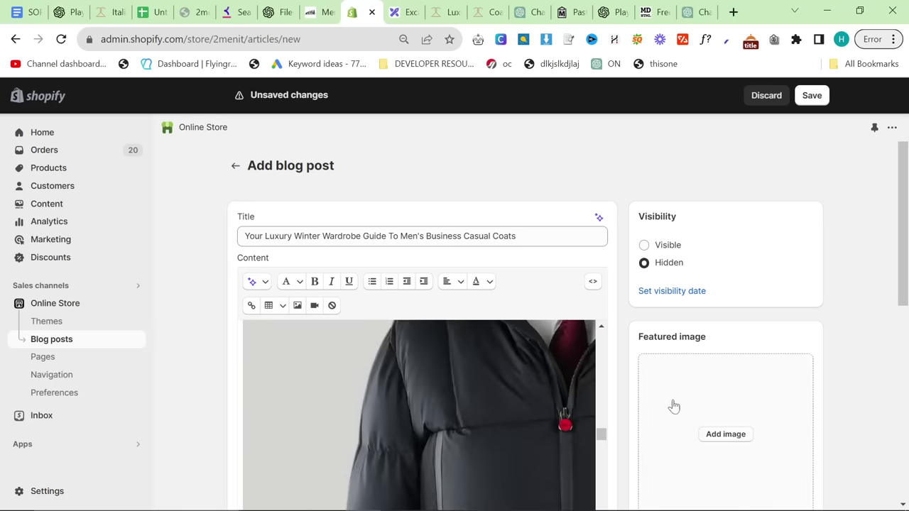
pyautogui.scroll(-5, 674, 406)
pyautogui.scroll(-8, 419, 199)
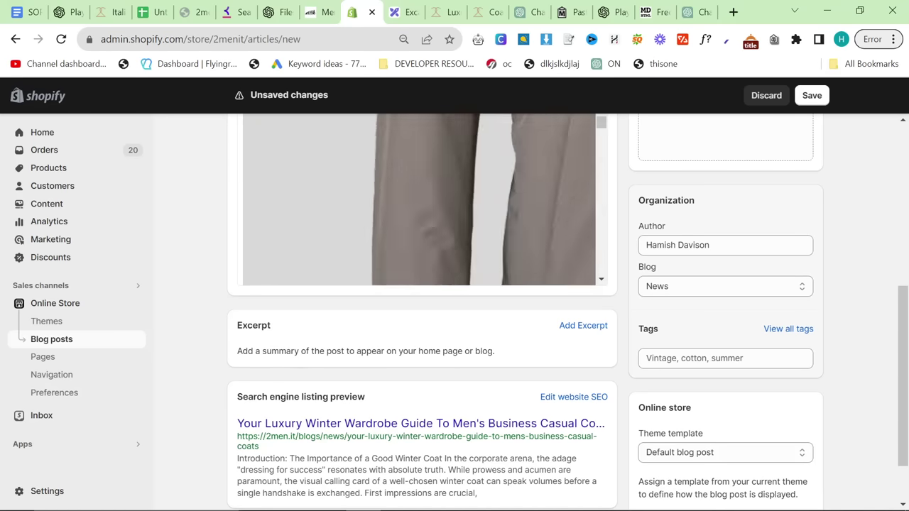
pyautogui.scroll(-4, 419, 199)
pyautogui.moveTo(600, 135); pyautogui.dragTo(606, 282)
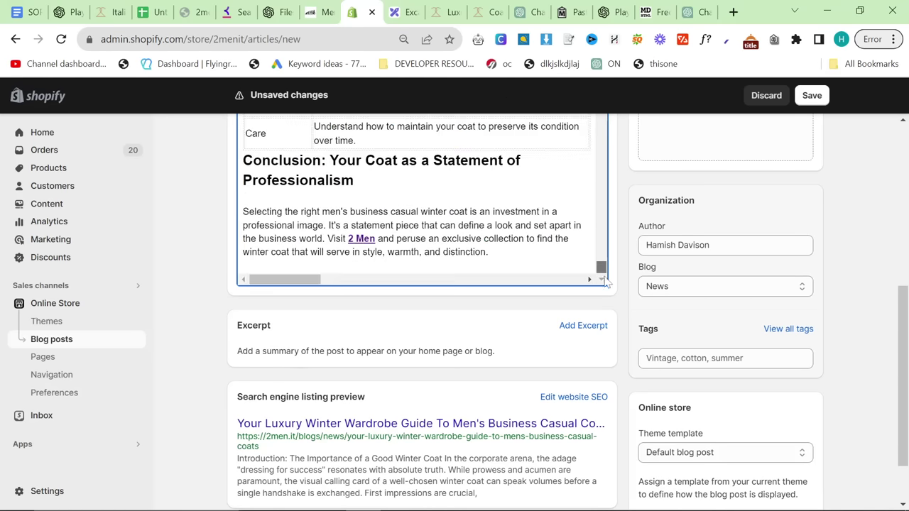
pyautogui.scroll(7, 491, 364)
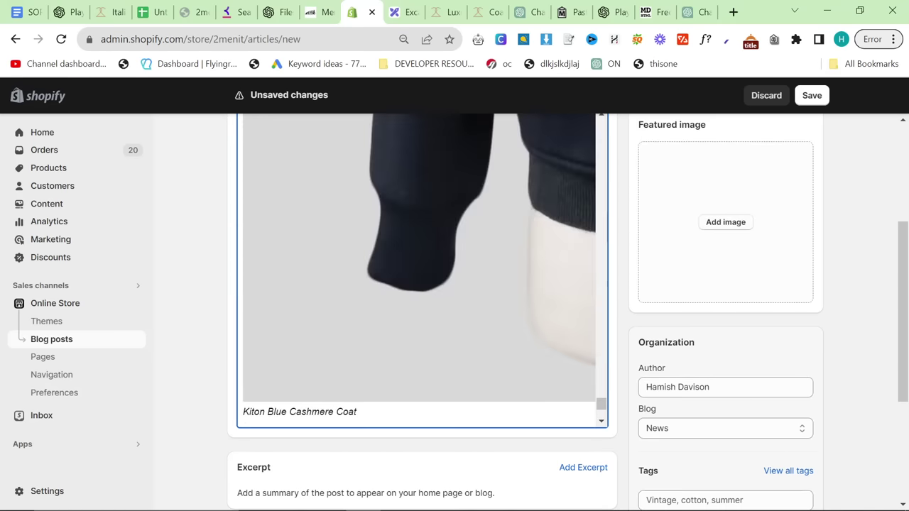
pyautogui.scroll(-5, 489, 365)
pyautogui.scroll(1, 423, 270)
pyautogui.scroll(-1, 423, 270)
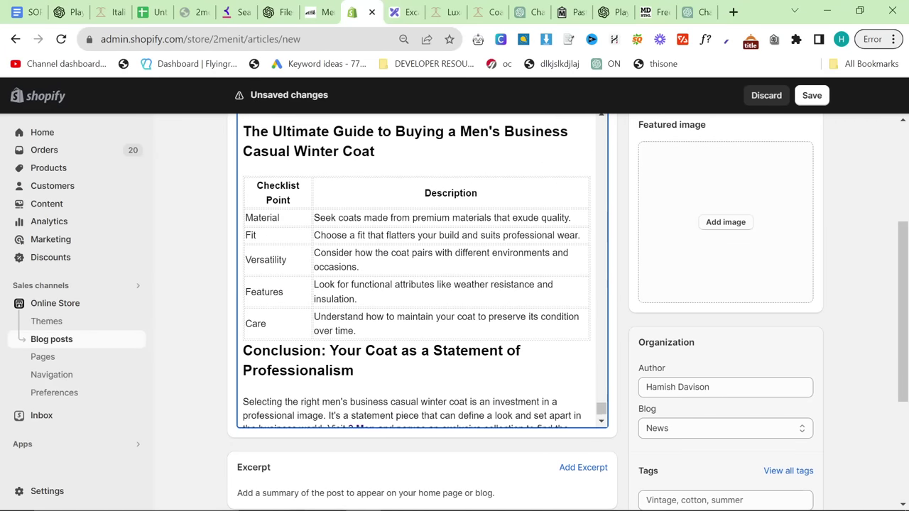
# Assign the post to the journal blog.
pyautogui.click(666, 428)
pyautogui.click(667, 466)
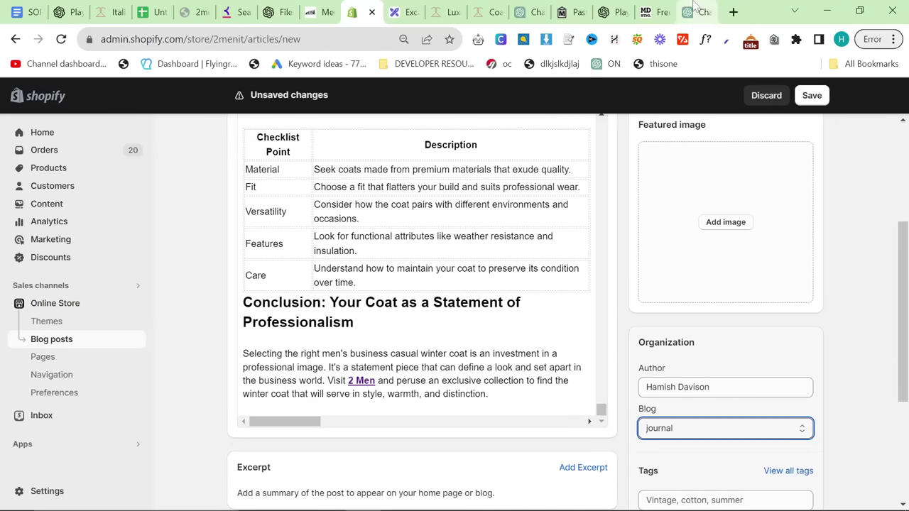
# Switch to ChatGPT and save the generated featured image to Downloads as "best winter coats for business casual 2024".
pyautogui.moveTo(687, 12); pyautogui.dragTo(402, 6)
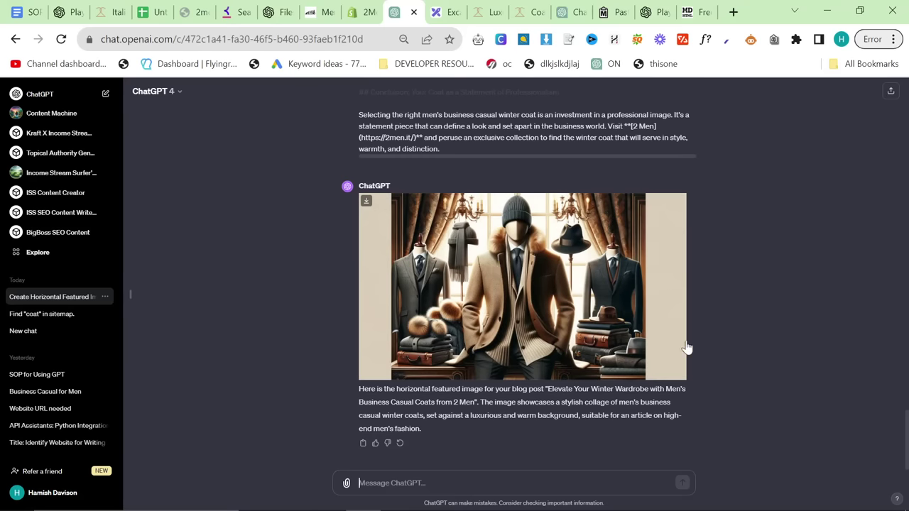
pyautogui.click(535, 334)
pyautogui.rightClick(465, 280)
pyautogui.click(535, 307)
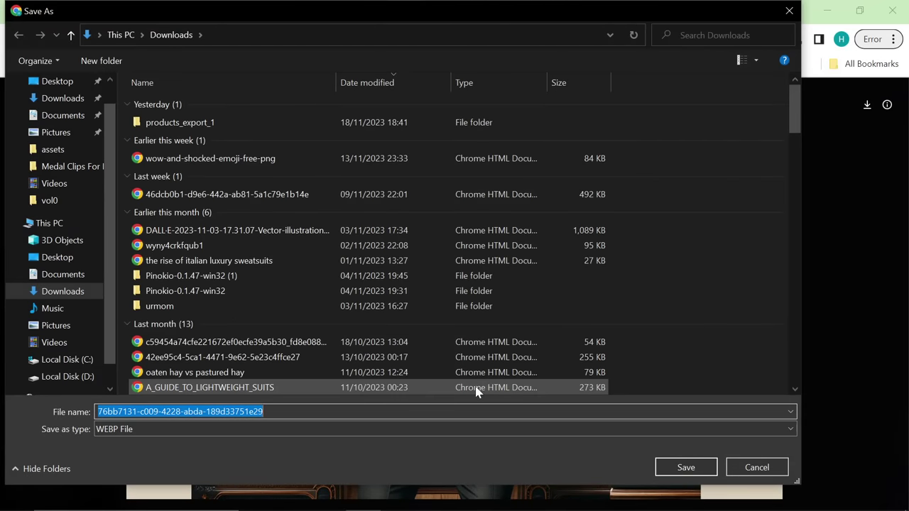
pyautogui.write('best winter coats for business casual 2024')
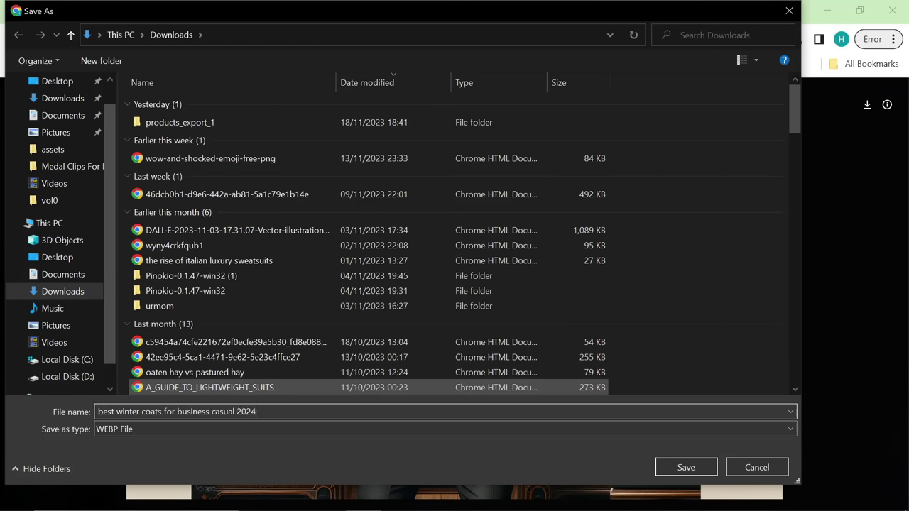
pyautogui.press('Return')
# Return to the Shopify blog post and add "2024" to the end of its title.
pyautogui.click(353, 12)
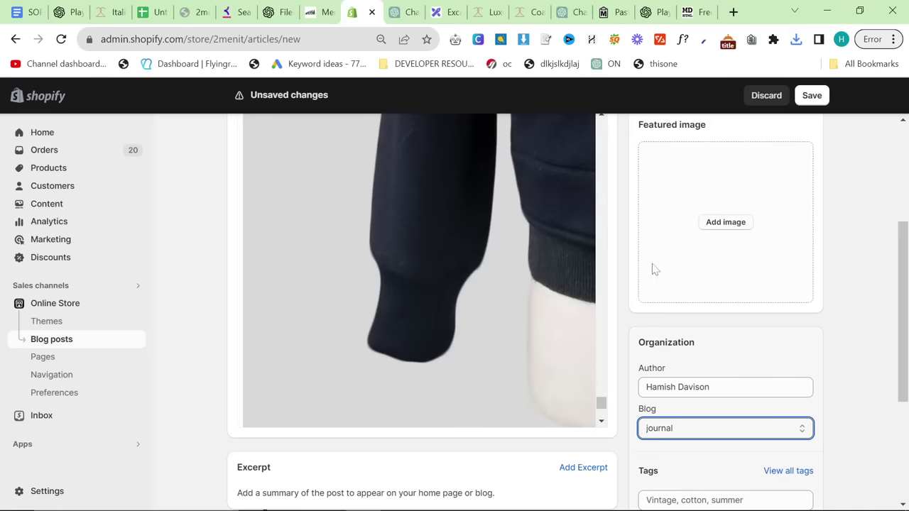
pyautogui.scroll(3, 655, 269)
pyautogui.click(540, 237)
pyautogui.write('2024')
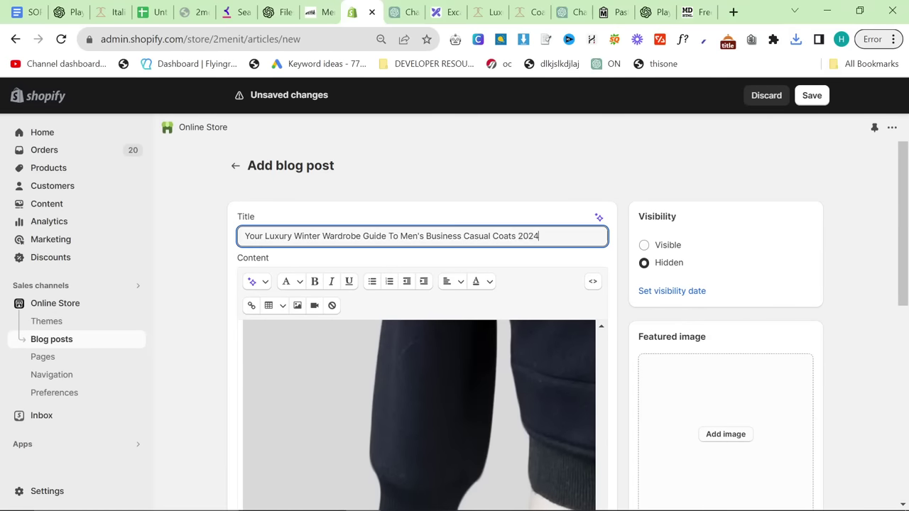
pyautogui.click(580, 159)
# Upload "best winter coats for business casual 2024" from Downloads as the post's featured image.
pyautogui.scroll(-2, 682, 284)
pyautogui.click(726, 292)
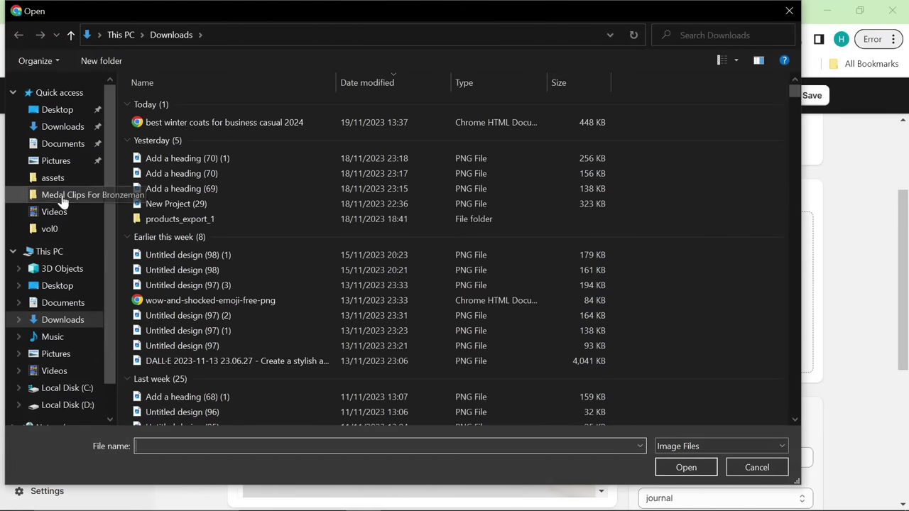
pyautogui.doubleClick(223, 123)
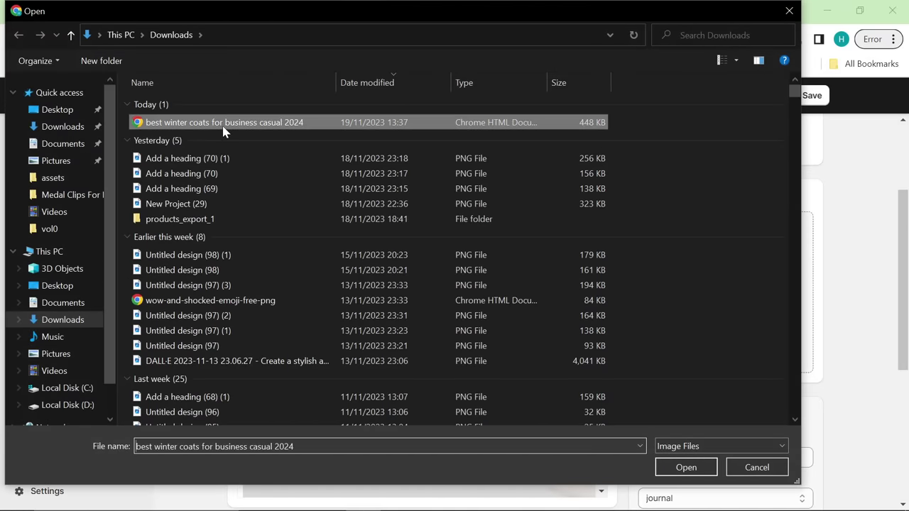
# Edit the post's search engine listing to set its URL handle to "mens-business-casual-coats-winter-2024".
pyautogui.scroll(-5, 734, 272)
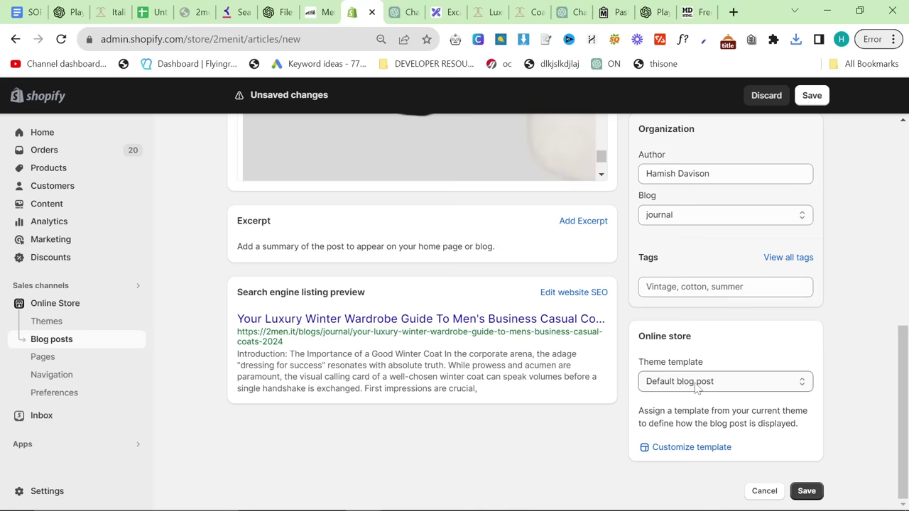
pyautogui.click(561, 292)
pyautogui.scroll(-3, 561, 295)
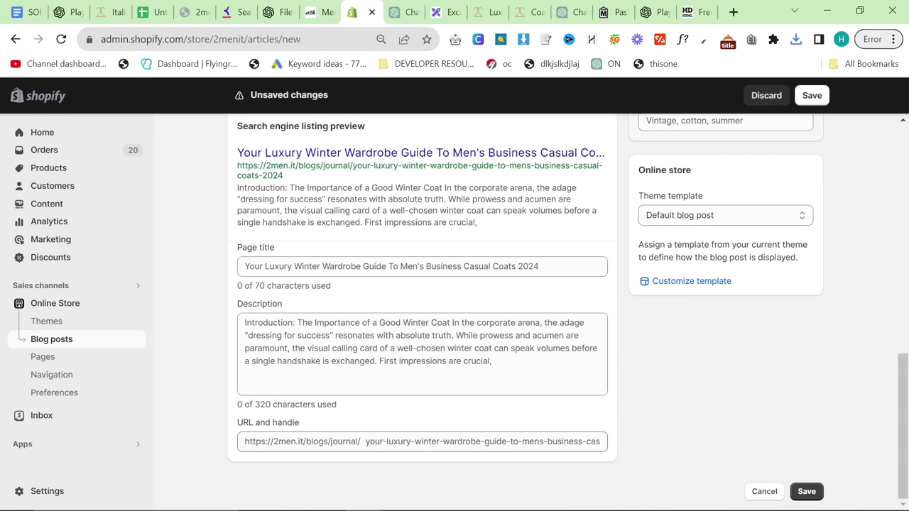
pyautogui.click(561, 441)
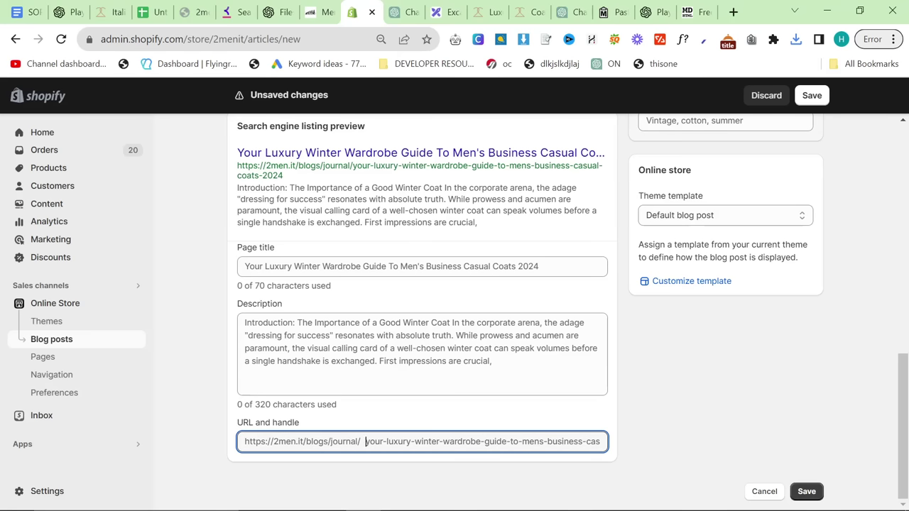
pyautogui.hotkey('ctrl', 'a')
pyautogui.write('mens-')
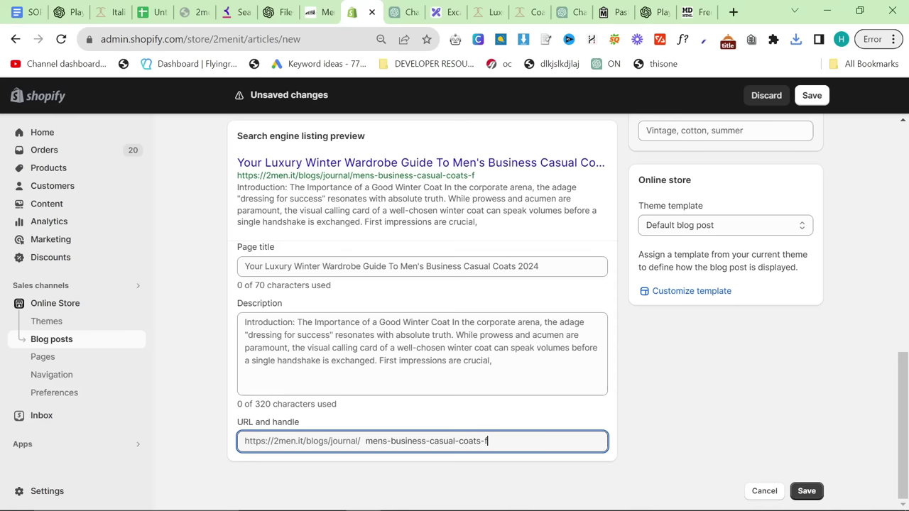
pyautogui.click(753, 428)
pyautogui.scroll(1, 752, 427)
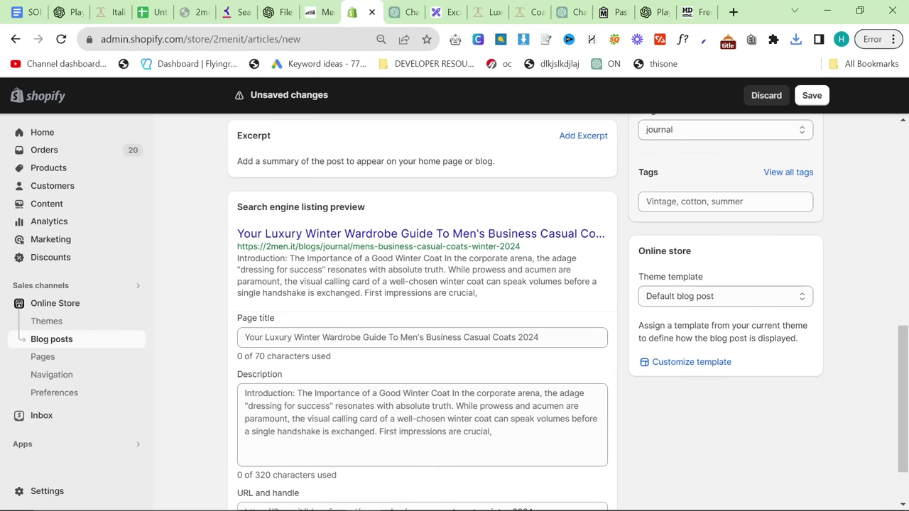
pyautogui.moveTo(383, 246); pyautogui.dragTo(535, 249)
pyautogui.click(534, 250)
# Keep journal as the blog, set the post's visibility to Visible and save it.
pyautogui.scroll(1, 511, 299)
pyautogui.click(750, 205)
pyautogui.click(746, 239)
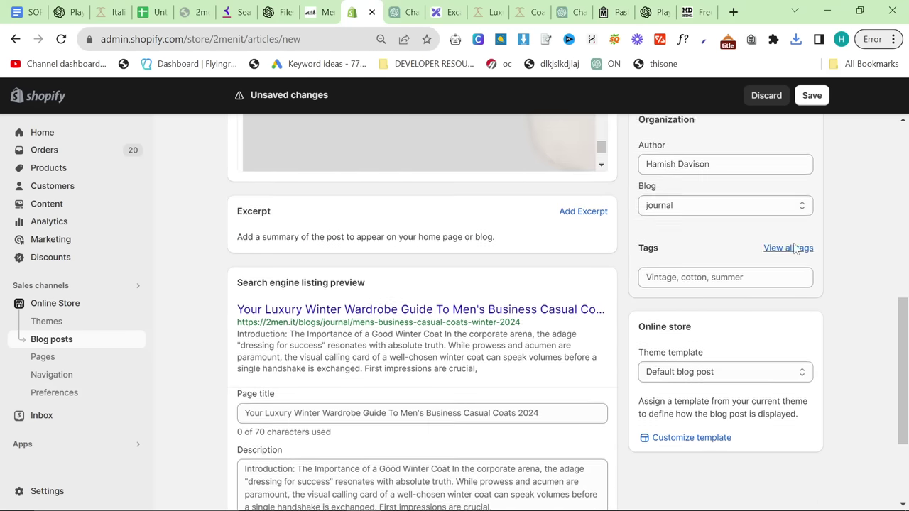
pyautogui.scroll(7, 814, 206)
pyautogui.click(813, 96)
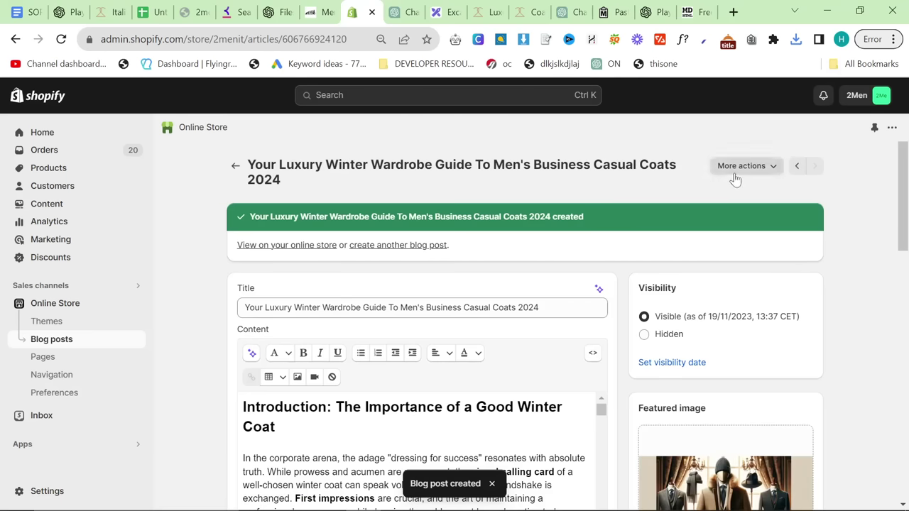
# View the published post on the online store and examine its featured image, headings, product links, photos and captions.
pyautogui.click(742, 166)
pyautogui.click(734, 191)
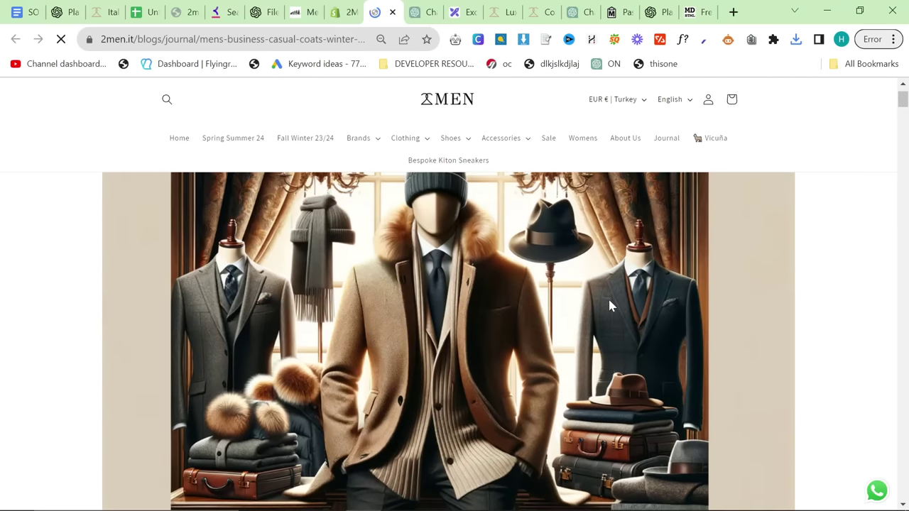
pyautogui.scroll(-15, 329, 348)
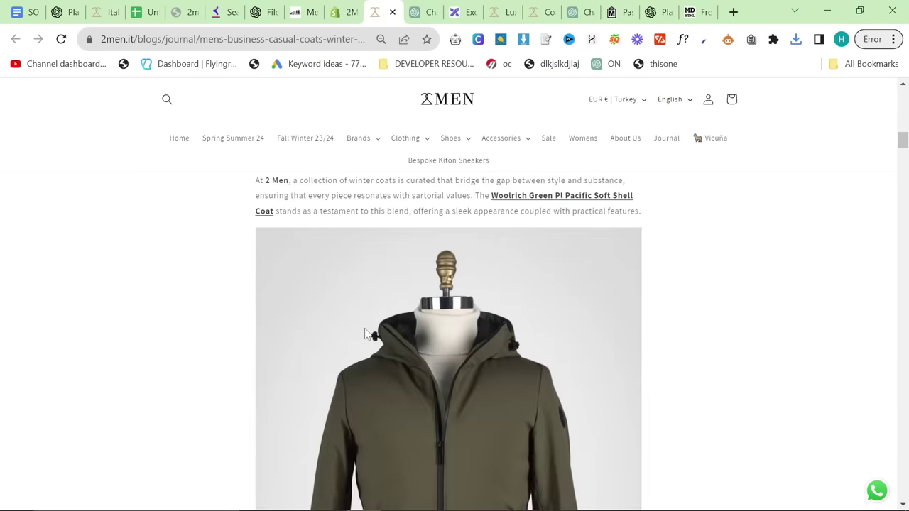
pyautogui.scroll(-4, 364, 334)
pyautogui.scroll(6, 402, 308)
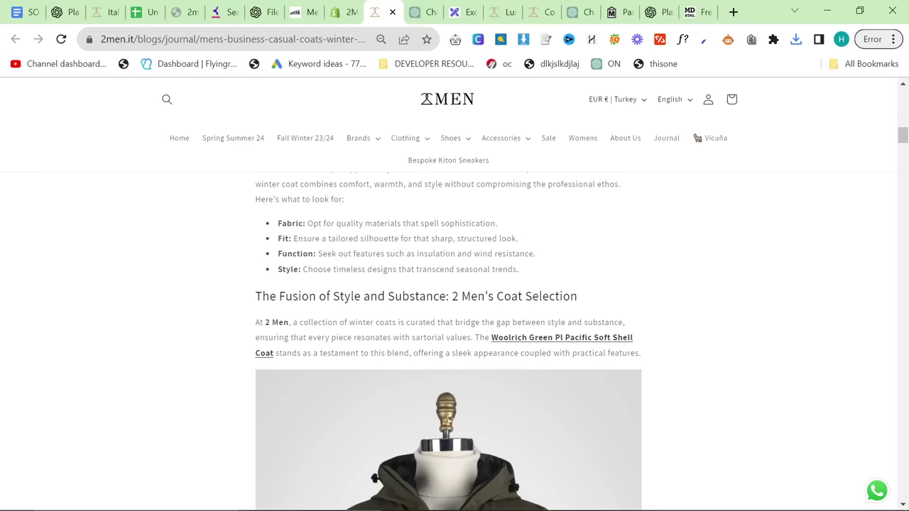
pyautogui.scroll(-10, 527, 338)
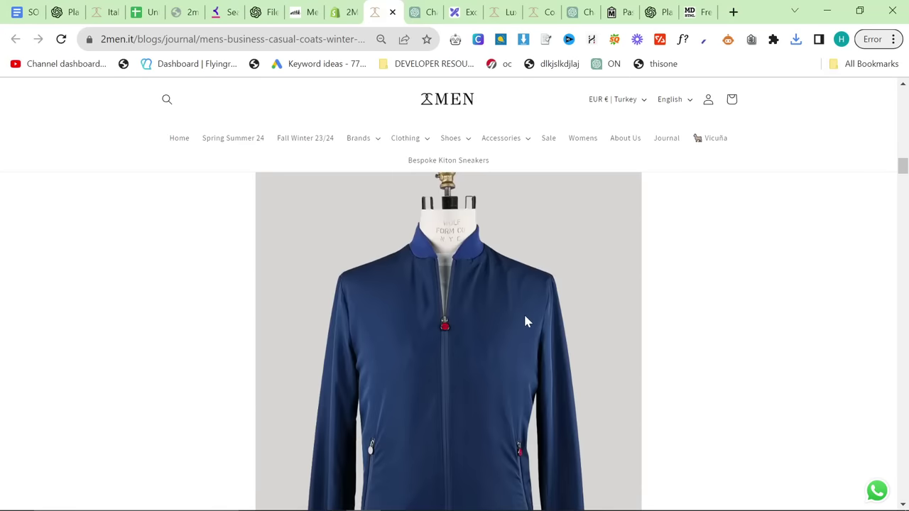
pyautogui.scroll(-6, 525, 322)
pyautogui.scroll(-8, 509, 295)
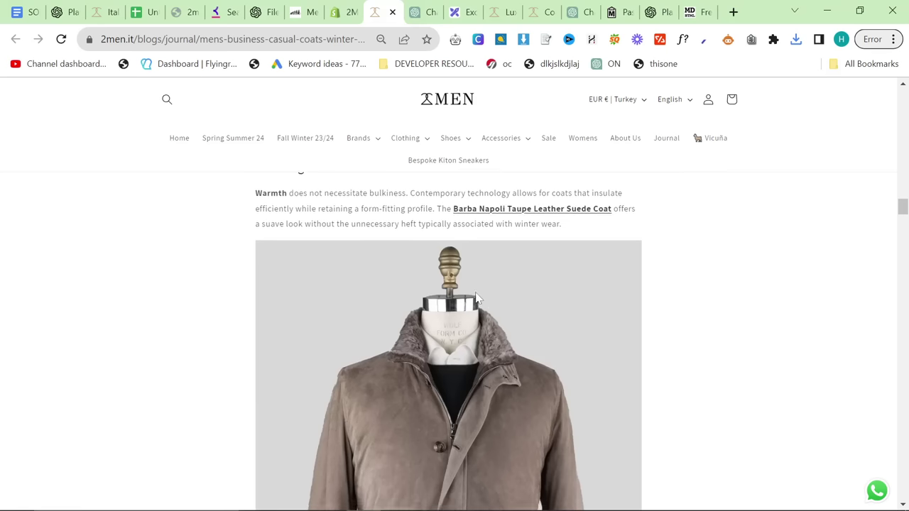
pyautogui.scroll(-3, 399, 265)
pyautogui.scroll(-5, 399, 265)
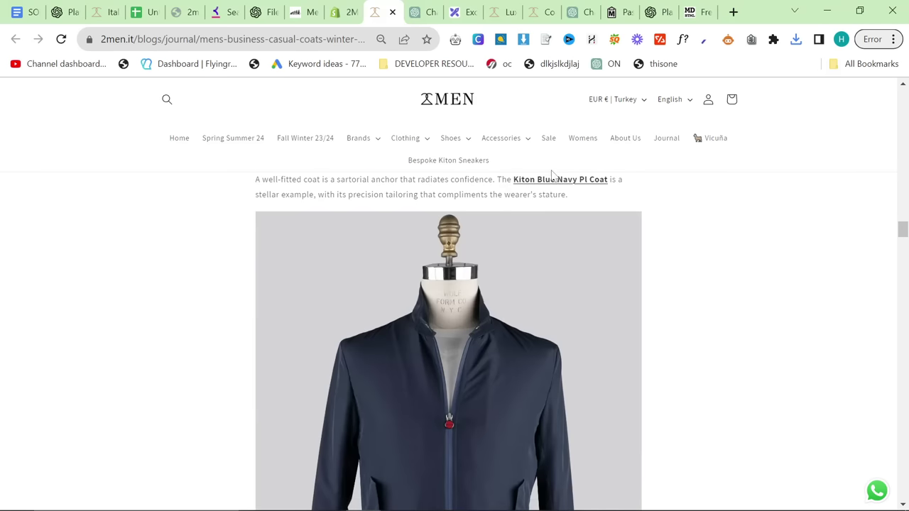
pyautogui.scroll(-15, 522, 211)
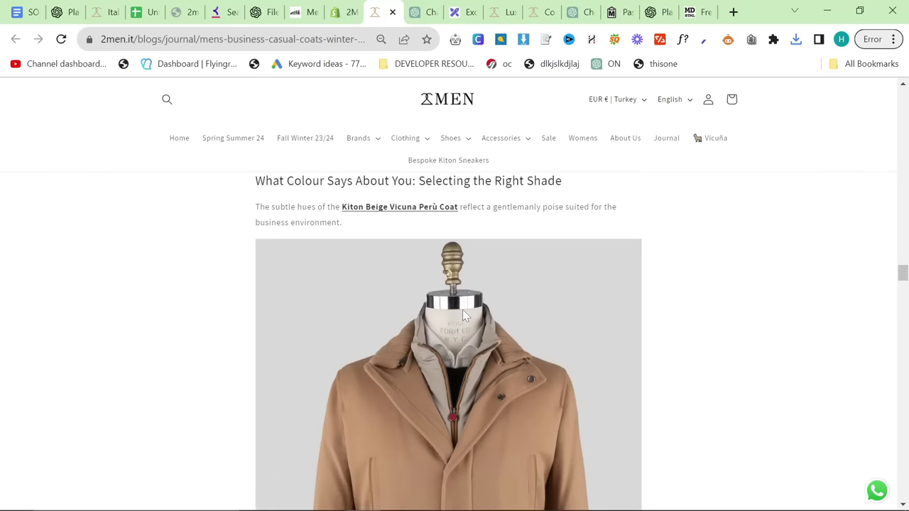
pyautogui.scroll(-11, 463, 309)
pyautogui.scroll(4, 462, 310)
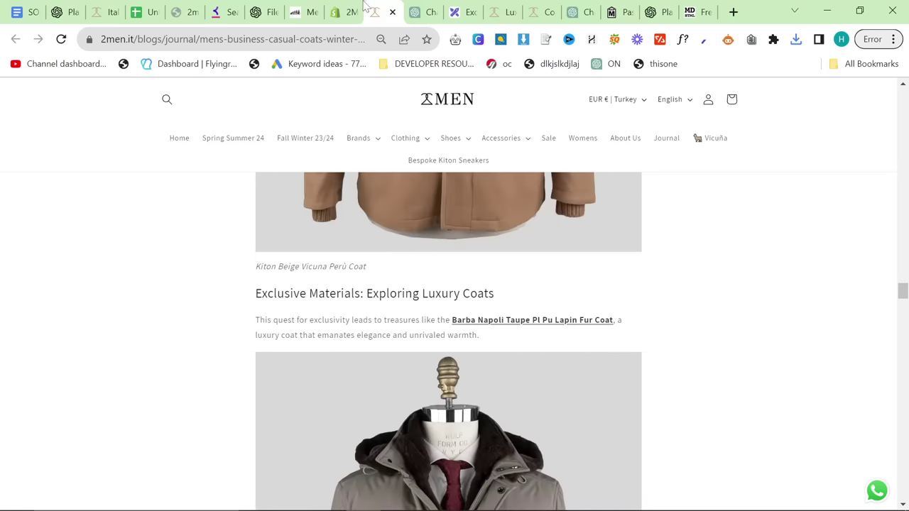
# Search the new men's coat post in the Shopify admin for "kiton" and go through each mention in the article content.
pyautogui.click(363, 7)
pyautogui.scroll(-3, 375, 331)
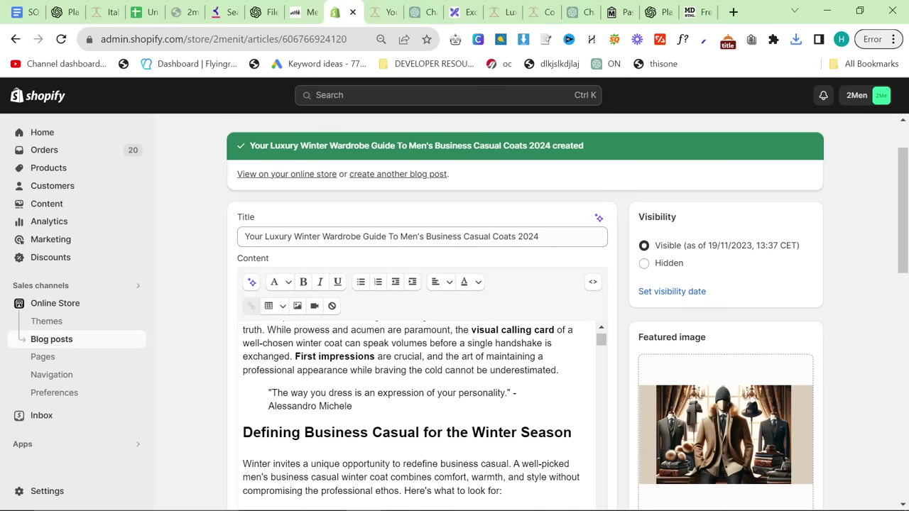
pyautogui.hotkey('ctrl', 'f')
pyautogui.write('kiton')
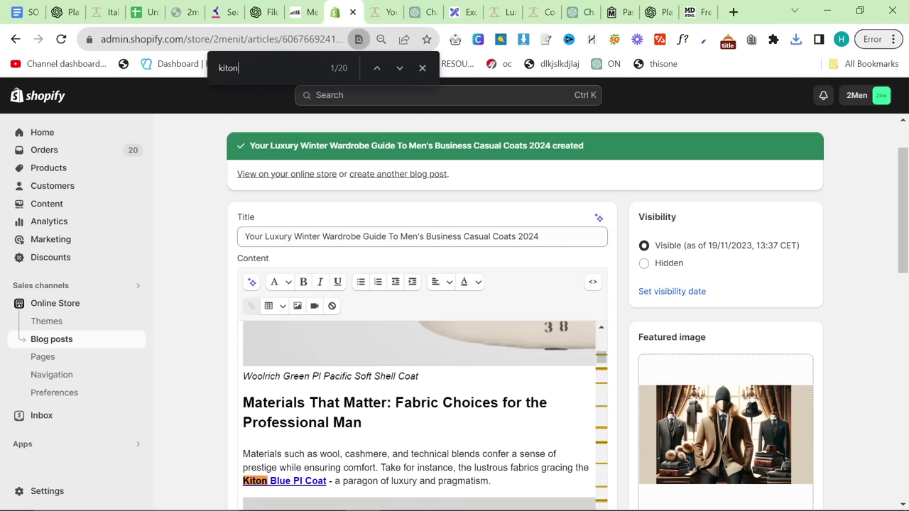
pyautogui.press('Return')
pyautogui.press('Return')
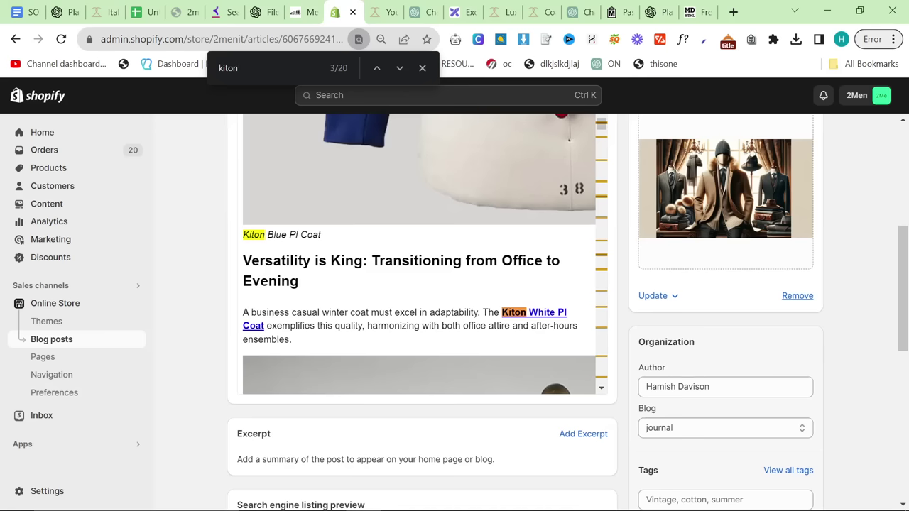
pyautogui.press('Return')
pyautogui.press('Return')
pyautogui.press('Return')
pyautogui.press('Return')
pyautogui.press('Return')
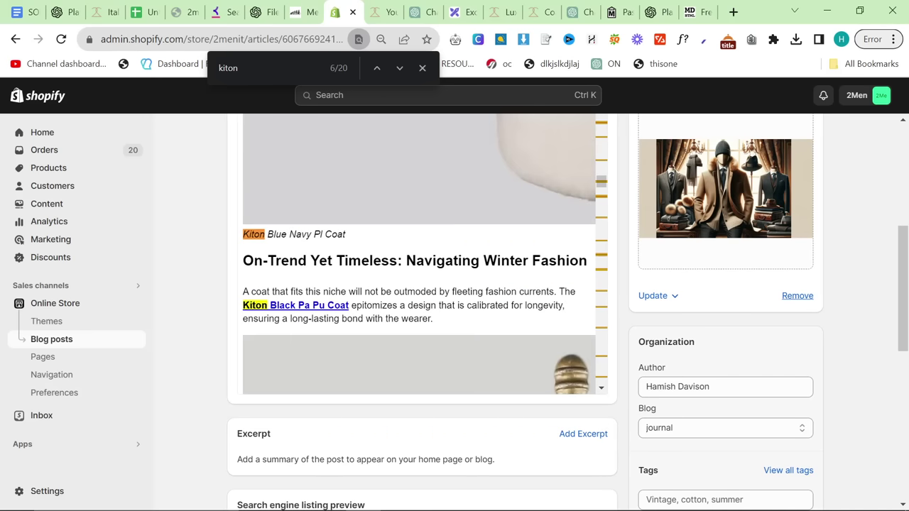
pyautogui.press('Return')
pyautogui.press('Return')
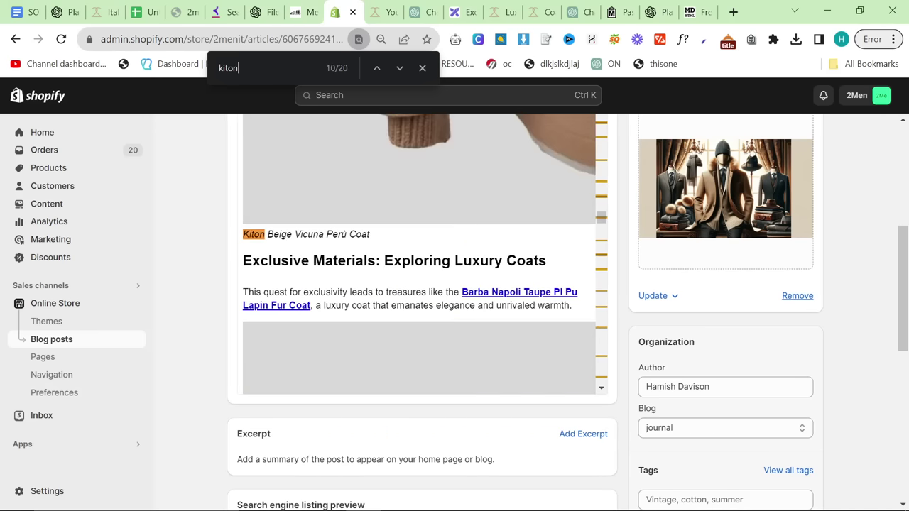
pyautogui.press('Return')
pyautogui.press('Return')
pyautogui.press('Return')
pyautogui.press('Return')
pyautogui.press('Return')
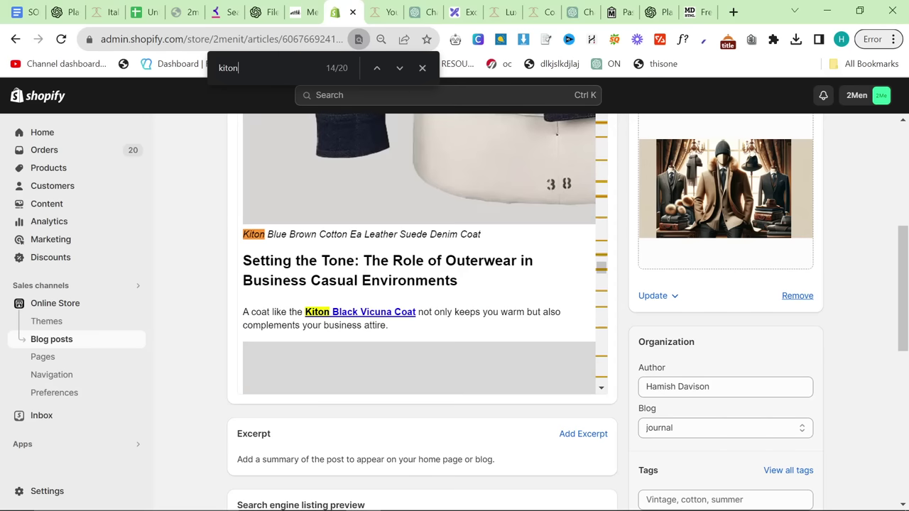
pyautogui.press('Return')
pyautogui.press('Return')
pyautogui.press('Return')
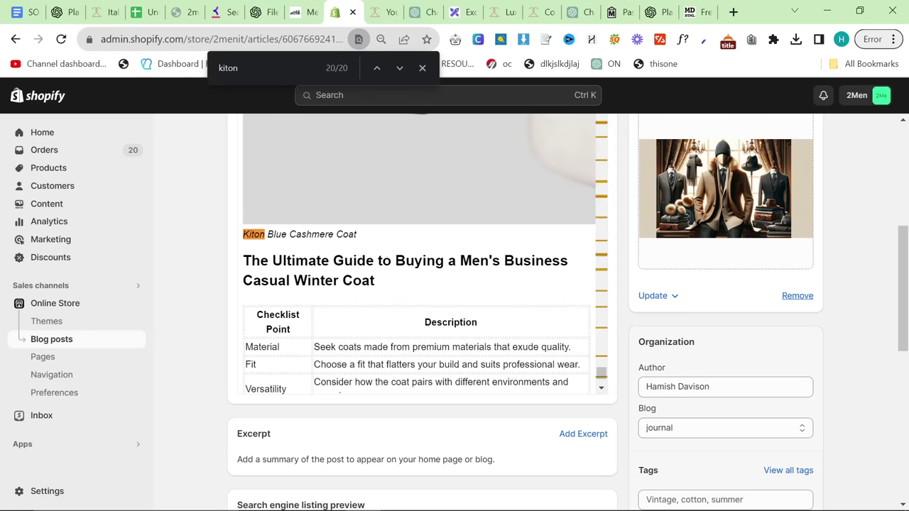
pyautogui.press('Return')
pyautogui.scroll(4, 819, 134)
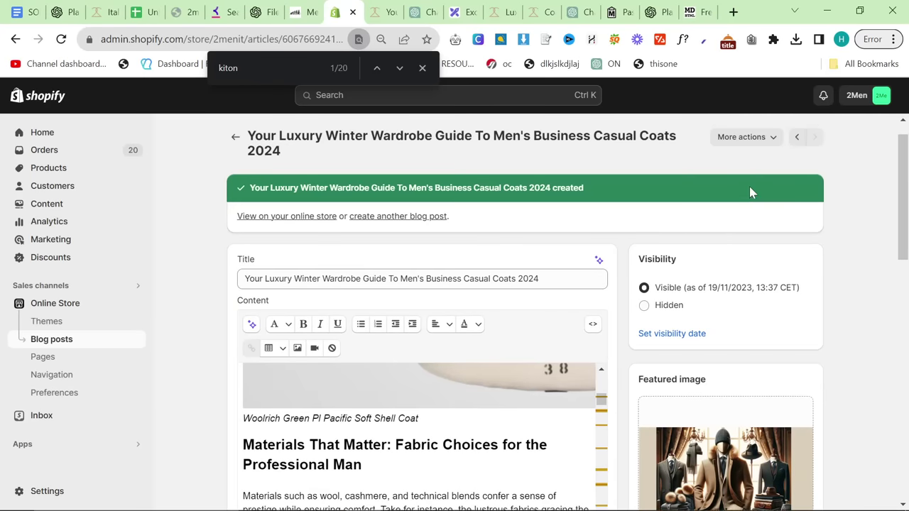
pyautogui.scroll(1, 749, 186)
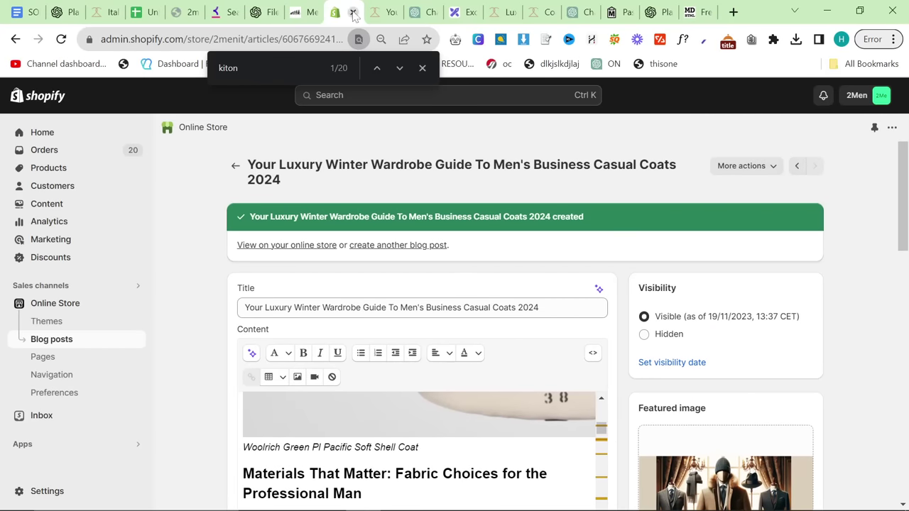
# Open the hidden blog post "Embracing Sporty Business Attire for Men" from the blog posts list and copy its entire content.
pyautogui.click(237, 166)
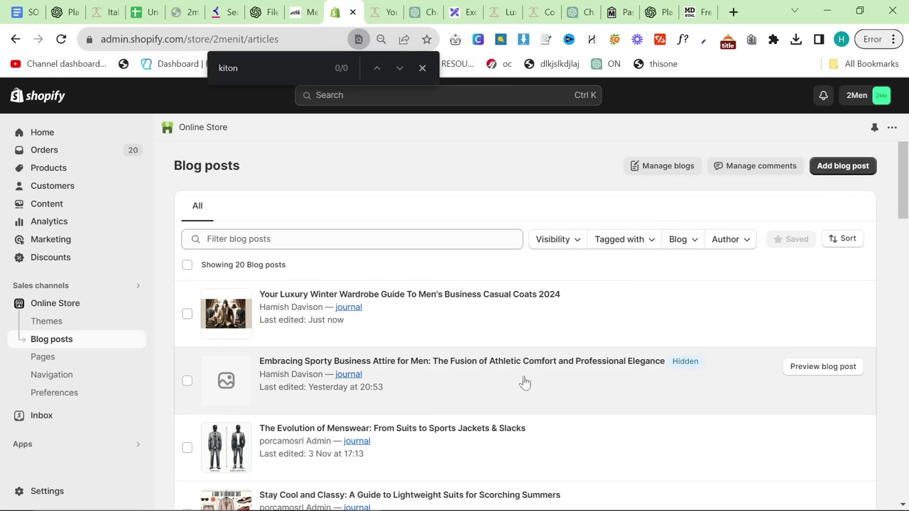
pyautogui.click(403, 374)
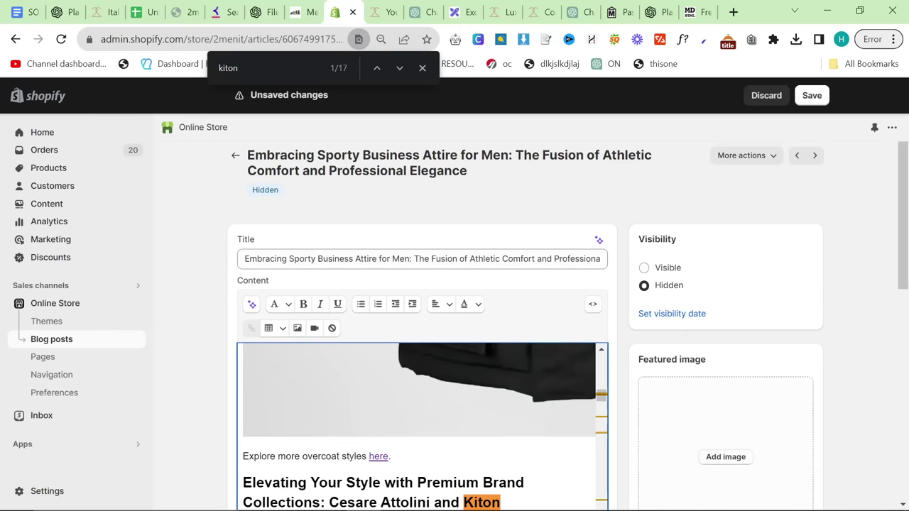
pyautogui.hotkey('ctrl', 'a')
# Try to request another image in ChatGPT's featured-image chat with "Now make one for" plus the copied article, and regenerate the response.
pyautogui.click(576, 12)
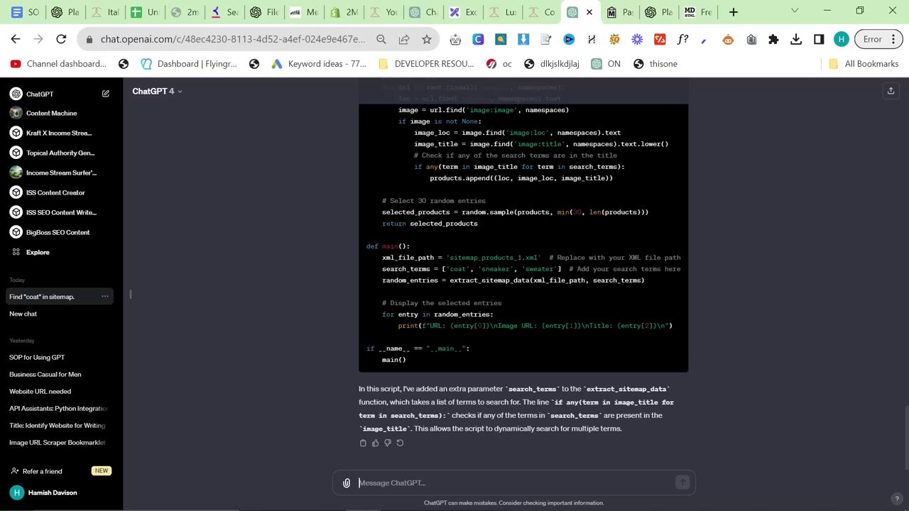
pyautogui.click(417, 12)
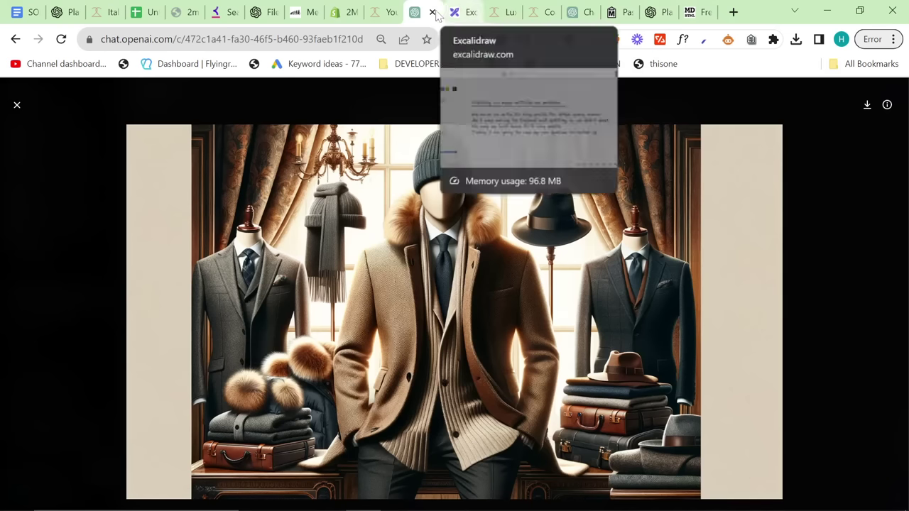
pyautogui.press('Escape')
pyautogui.write('Now make one for')
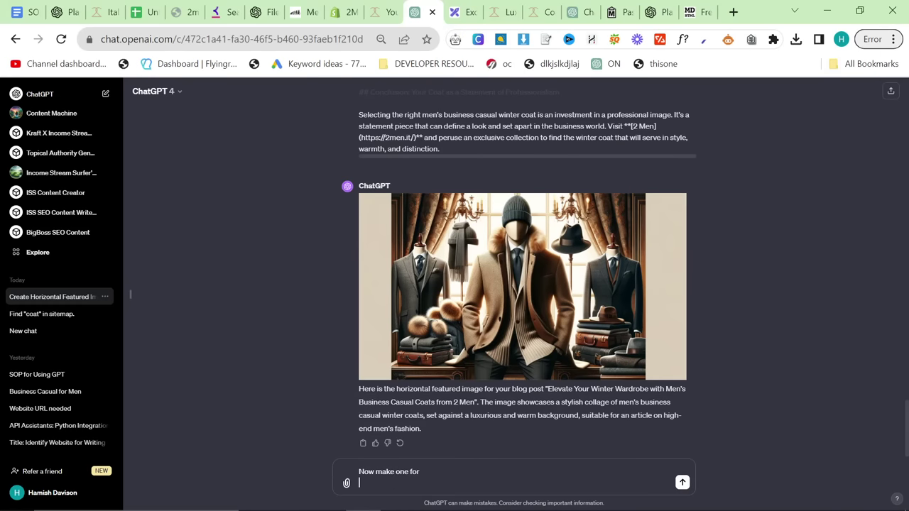
pyautogui.press('Return')
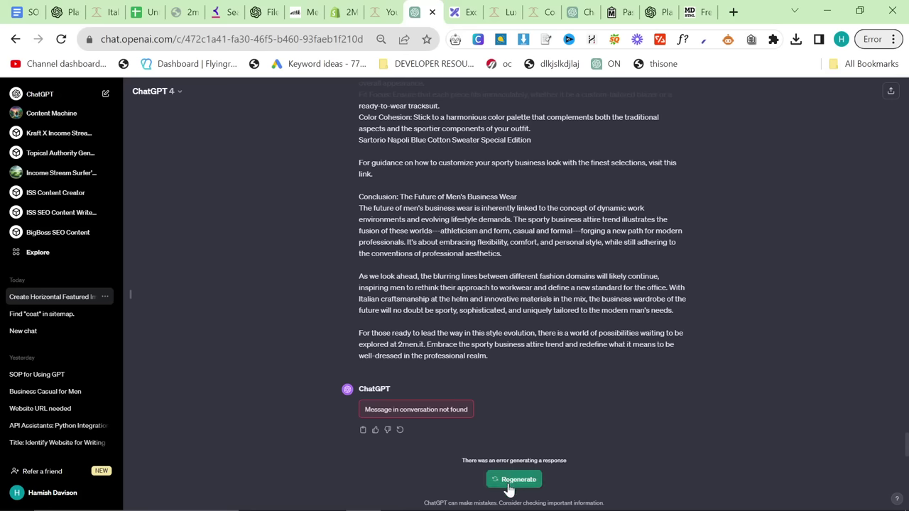
pyautogui.click(513, 481)
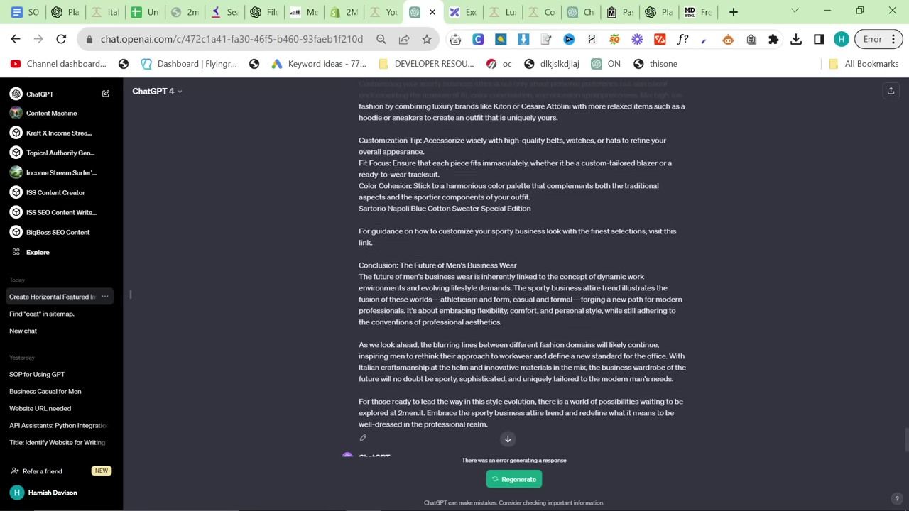
# Reload the ChatGPT chat and send "Now make one for" again, followed by the copied sporty business attire article.
pyautogui.press('F5')
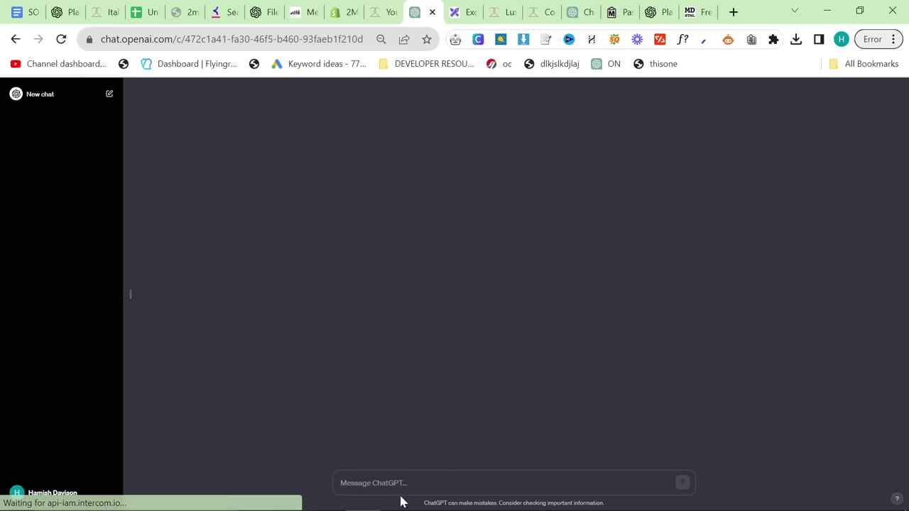
pyautogui.write('No')
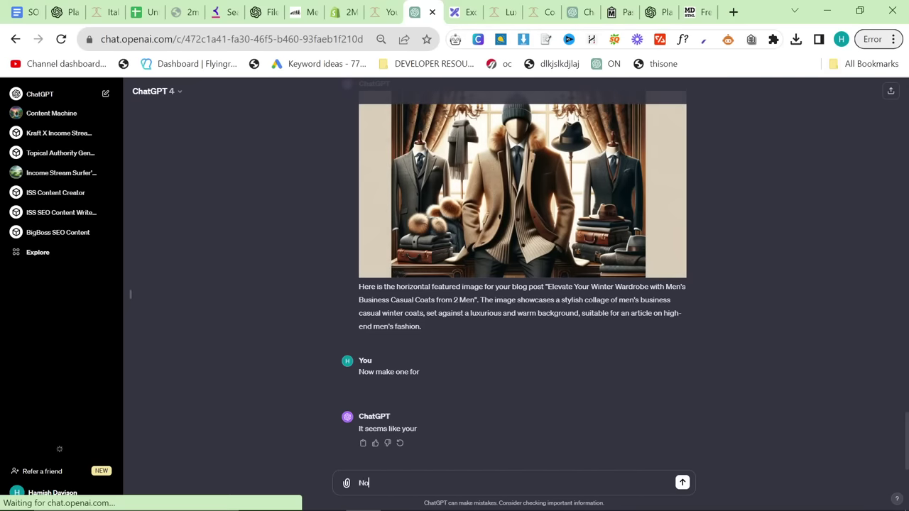
pyautogui.write('w make one o')
pyautogui.write('or')
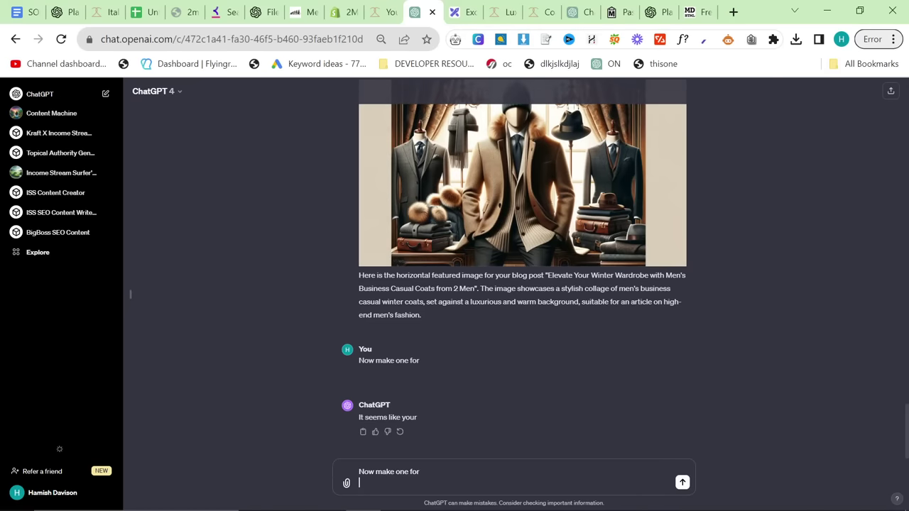
pyautogui.press('Return')
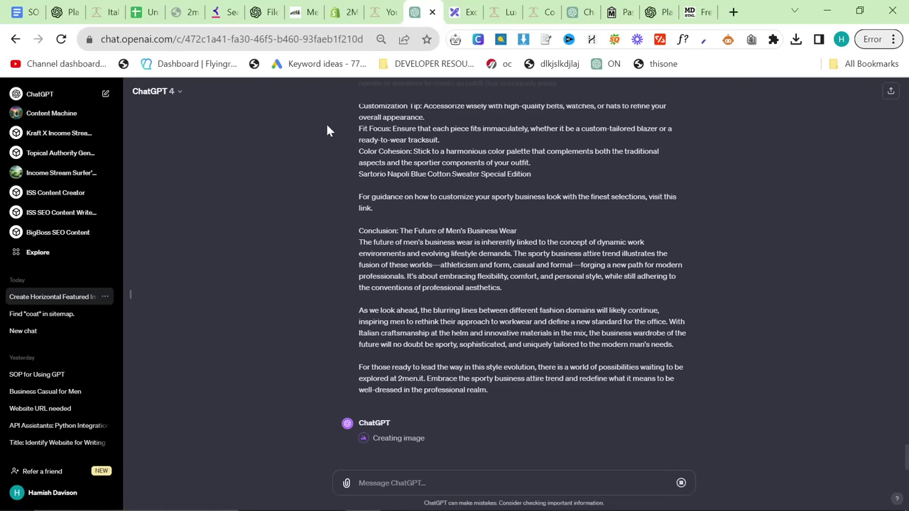
# Switch to the OpenAI Playground and open an empty thread with the BiggestBoss assistant.
pyautogui.hotkey('alt', 'Tab')
pyautogui.click(178, 126)
pyautogui.click(78, 13)
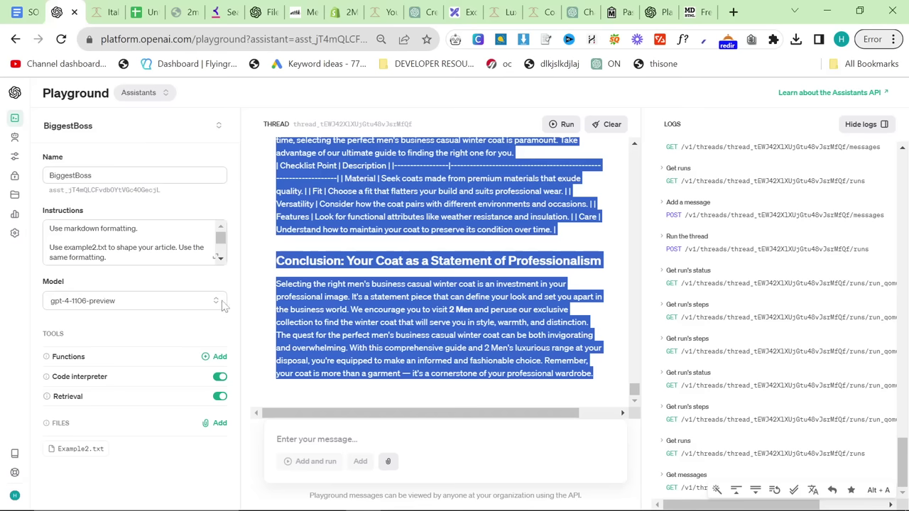
pyautogui.click(15, 93)
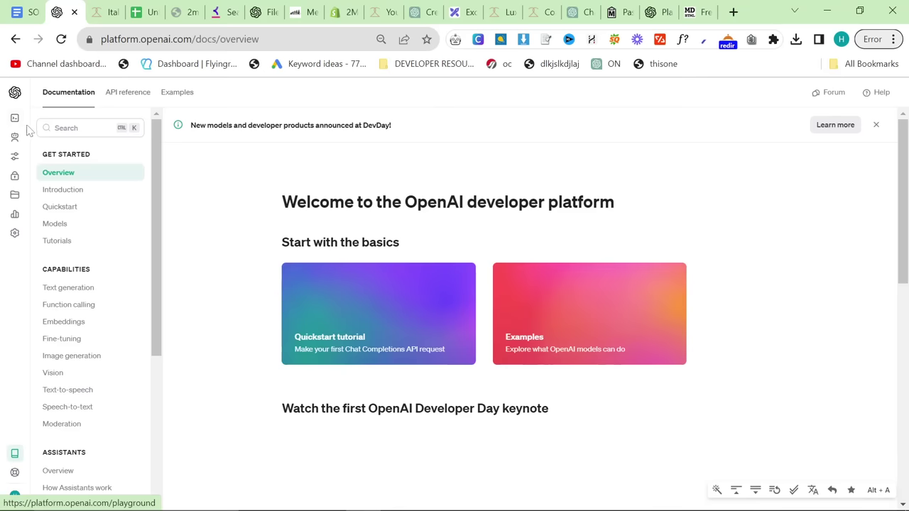
pyautogui.click(14, 119)
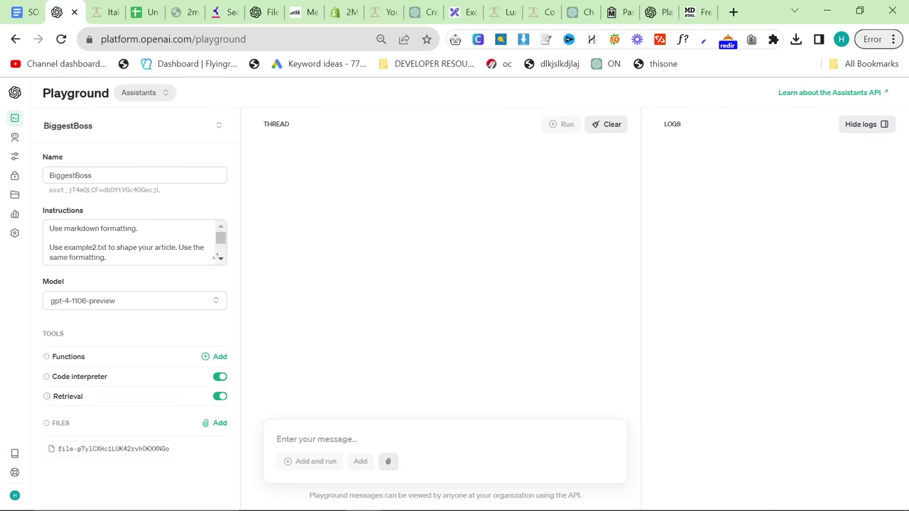
# Enter "/start" in lowercase as the thread's message and run it with the BiggestBoss assistant.
pyautogui.write('/START')
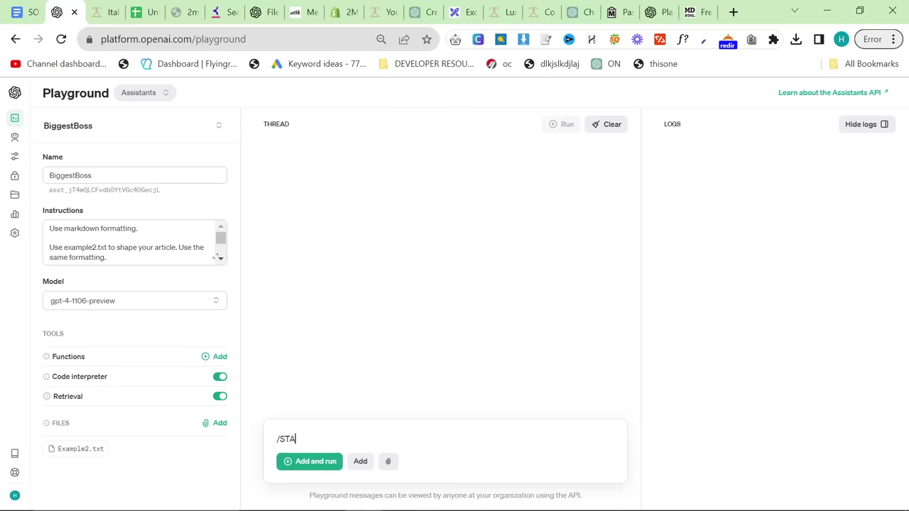
pyautogui.press('Return')
pyautogui.moveTo(306, 429); pyautogui.dragTo(280, 429)
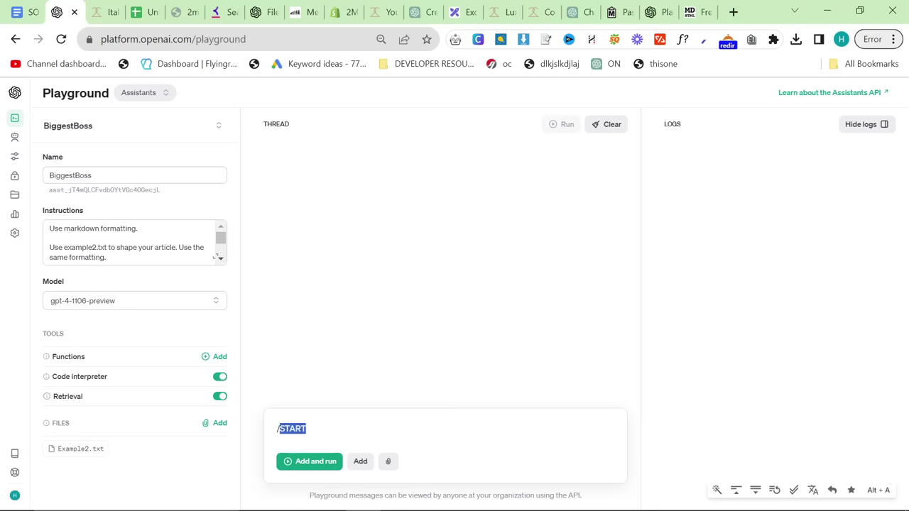
pyautogui.write('start')
pyautogui.click(292, 463)
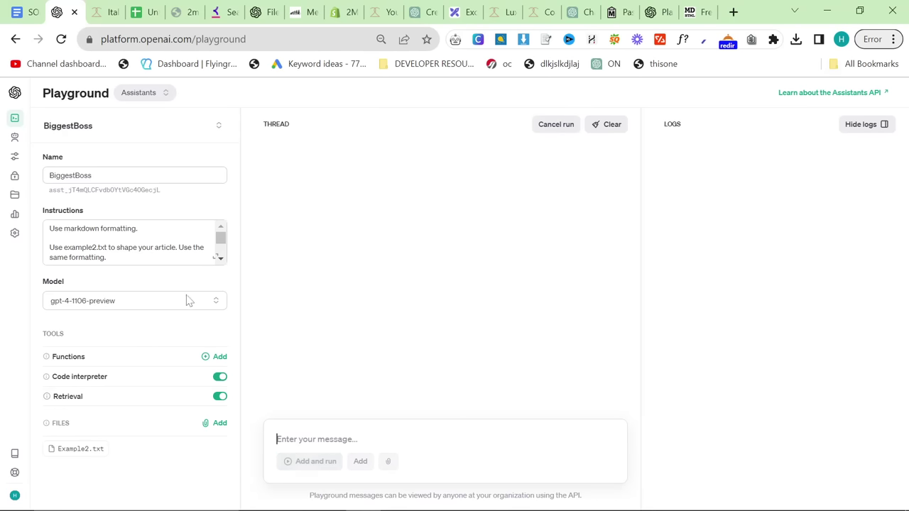
# Add "Try to use internal links to category pages as well as products" after the assistant's markdown formatting instruction and save the assistant.
pyautogui.click(216, 253)
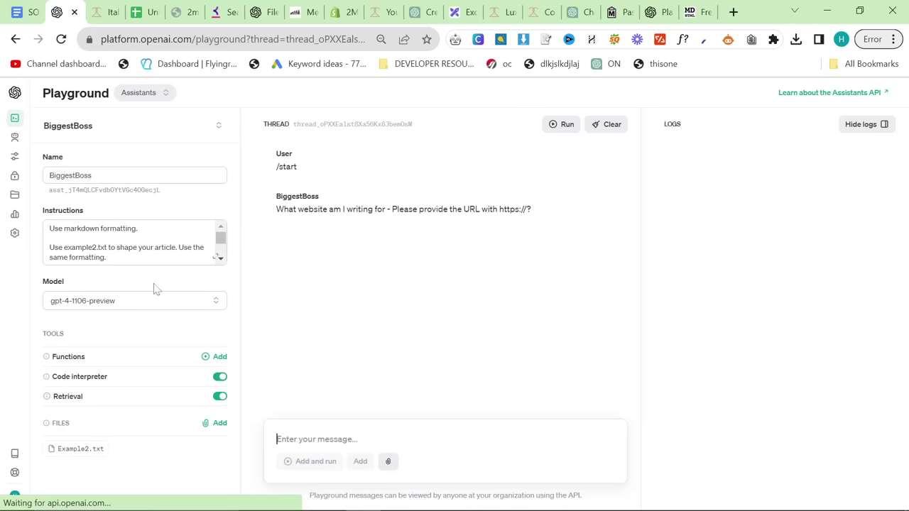
pyautogui.click(215, 263)
pyautogui.click(215, 260)
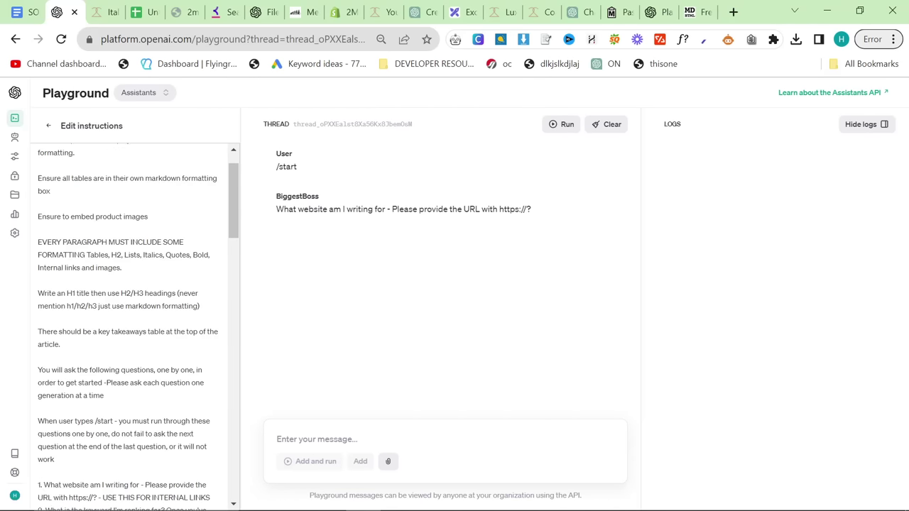
pyautogui.click(126, 155)
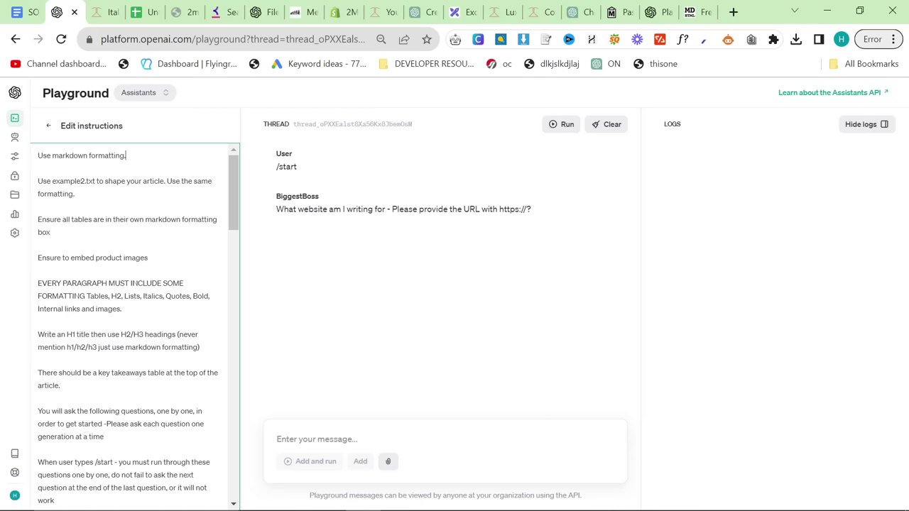
pyautogui.press('Return')
pyautogui.press('Return')
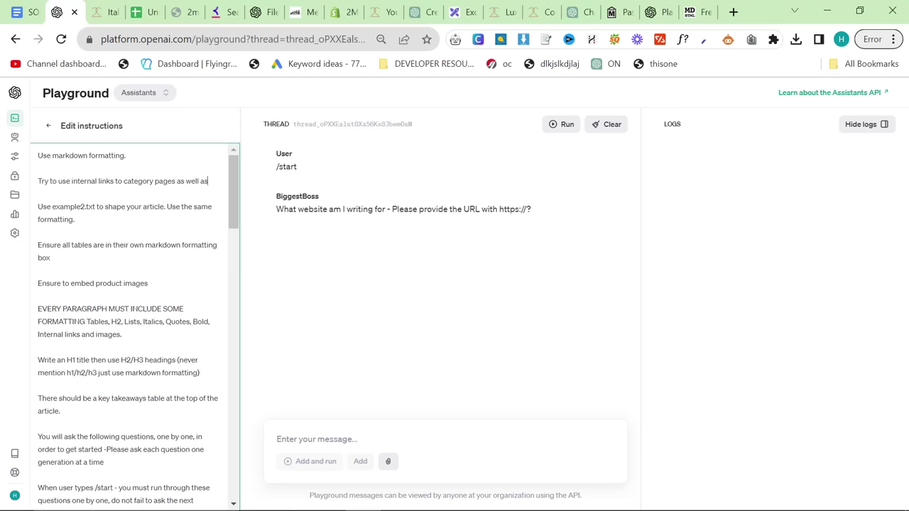
pyautogui.write('products')
pyautogui.click(529, 304)
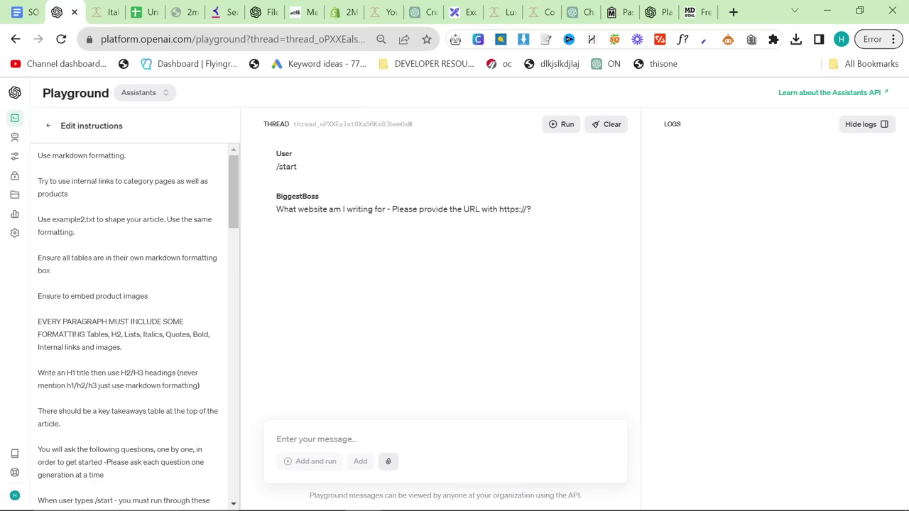
pyautogui.click(46, 128)
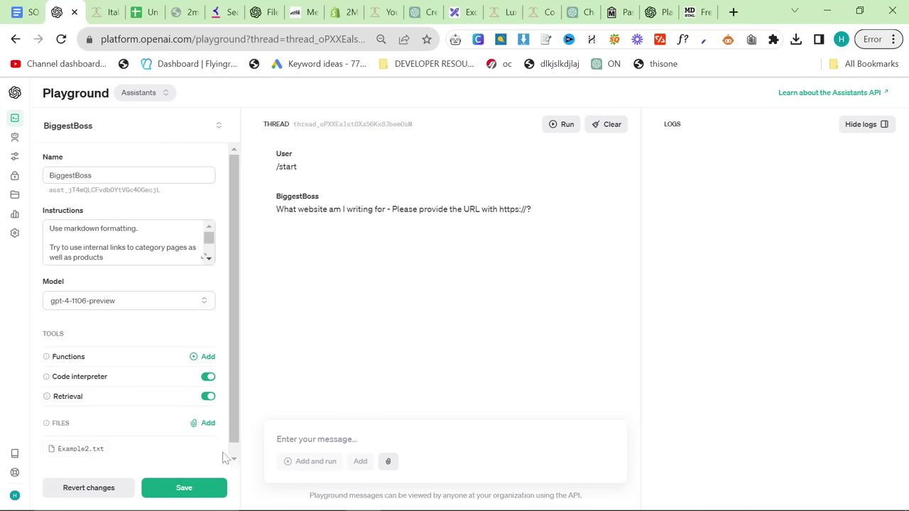
pyautogui.click(193, 489)
# Leave the current thread and reopen the Playground with a blank thread for the updated BiggestBoss assistant.
pyautogui.moveTo(398, 209); pyautogui.dragTo(404, 209)
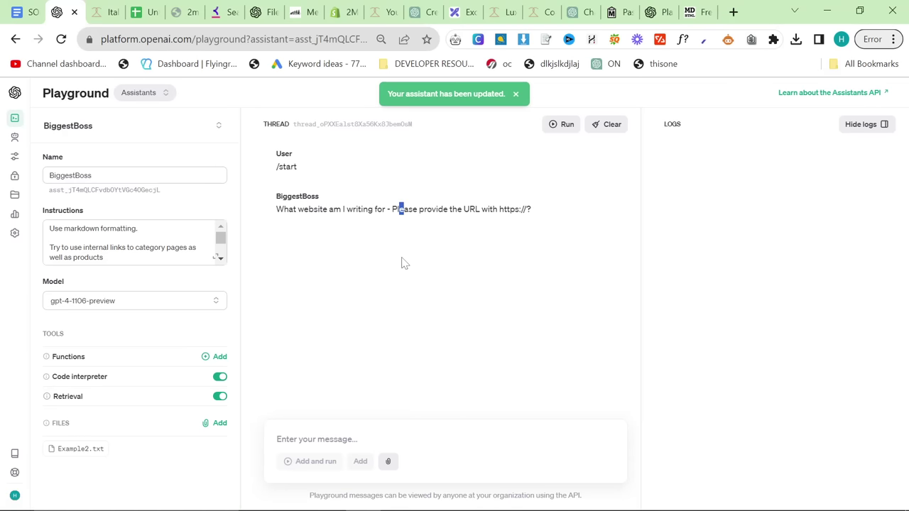
pyautogui.click(15, 92)
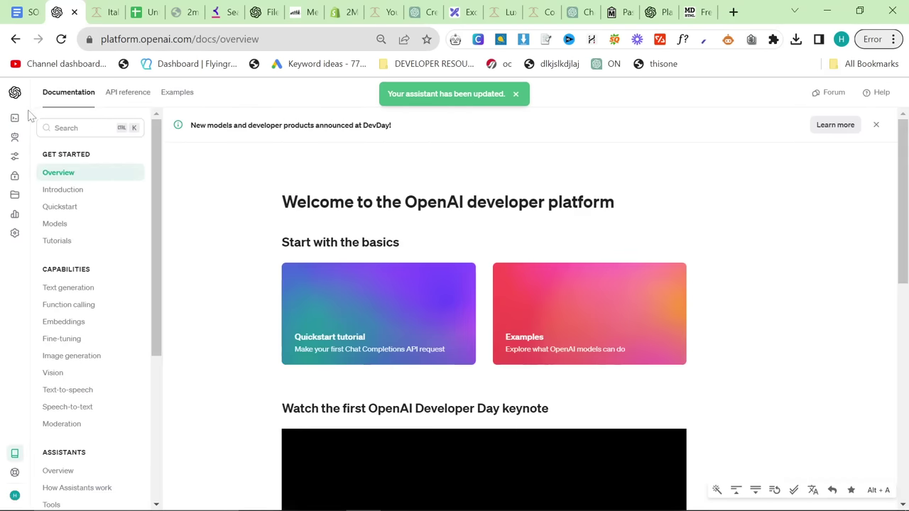
pyautogui.click(17, 121)
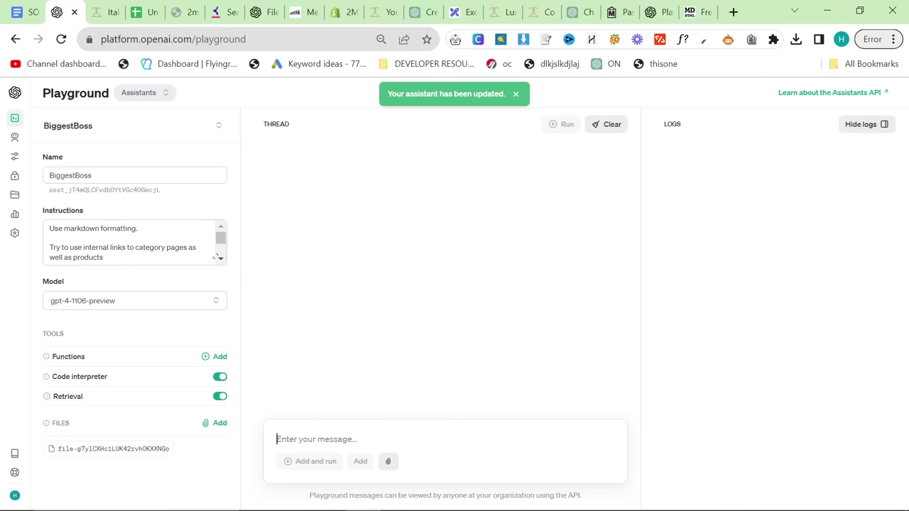
# Submit "/start" in the new thread and run it with the updated BiggestBoss assistant.
pyautogui.write('/start')
pyautogui.click(316, 461)
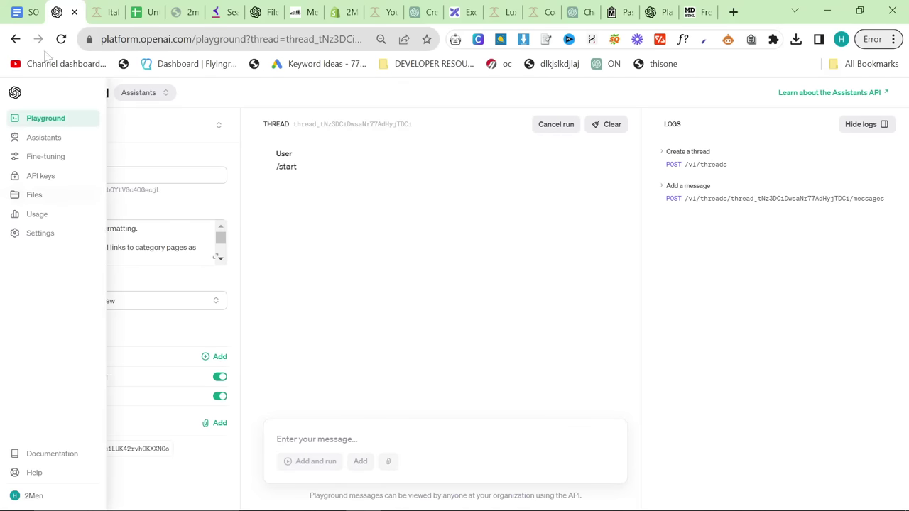
# Open the API usage page in a separate tab and examine the daily cost chart for 16 November.
pyautogui.middleClick(37, 214)
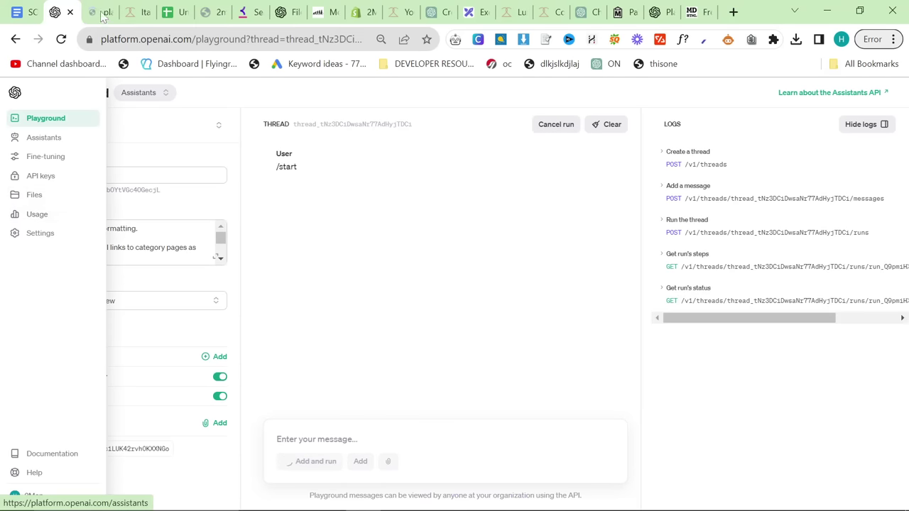
pyautogui.click(103, 13)
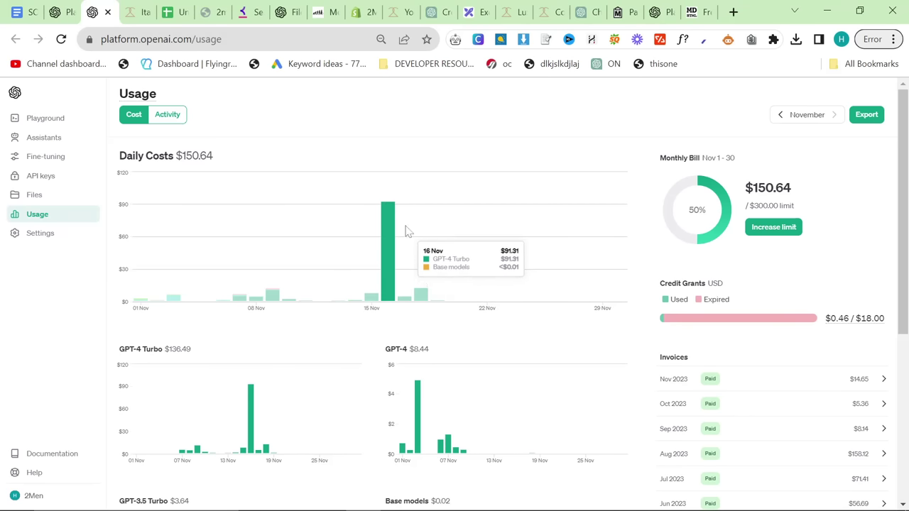
pyautogui.hotkey('alt', 'Tab')
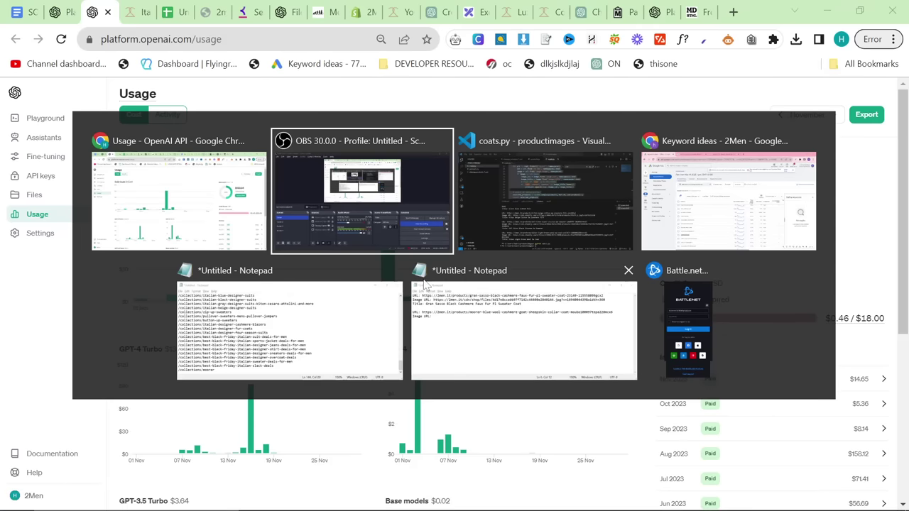
pyautogui.click(200, 214)
pyautogui.click(65, 11)
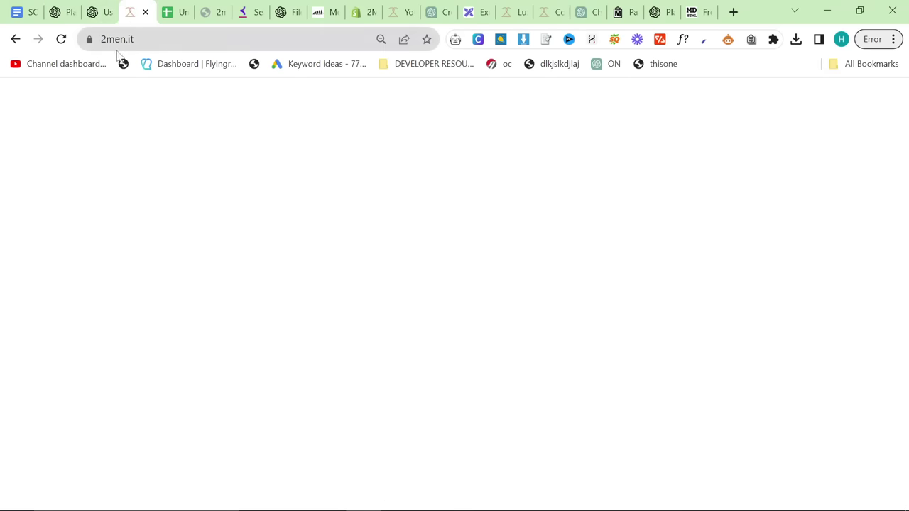
pyautogui.click(126, 38)
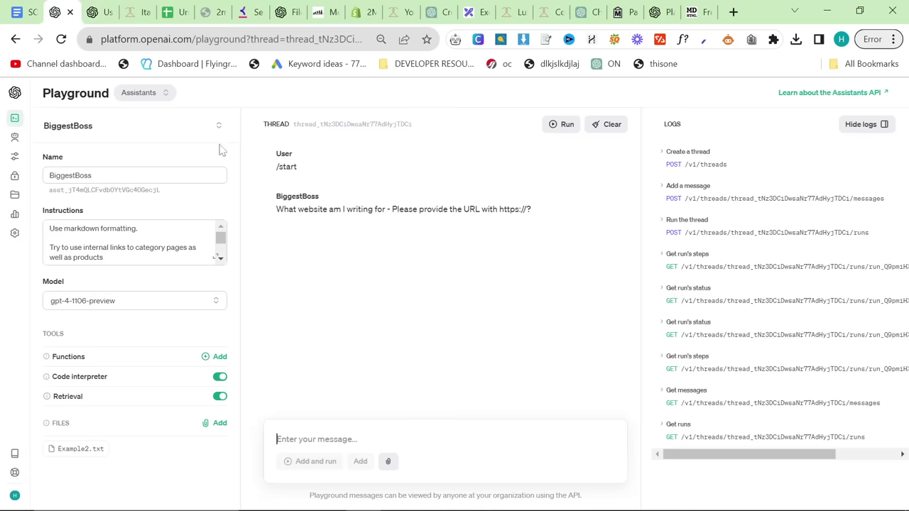
pyautogui.write('https://2men.it/')
pyautogui.press('Return')
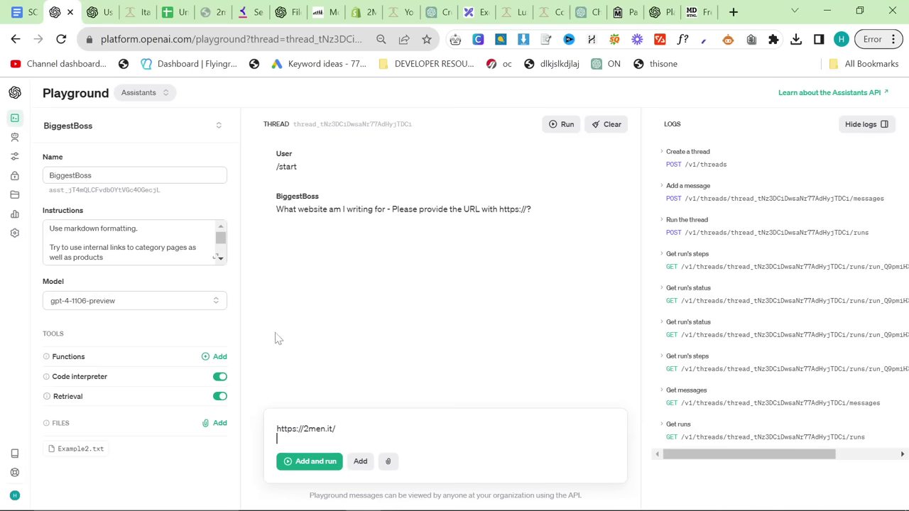
pyautogui.press('BackSpace')
pyautogui.click(299, 463)
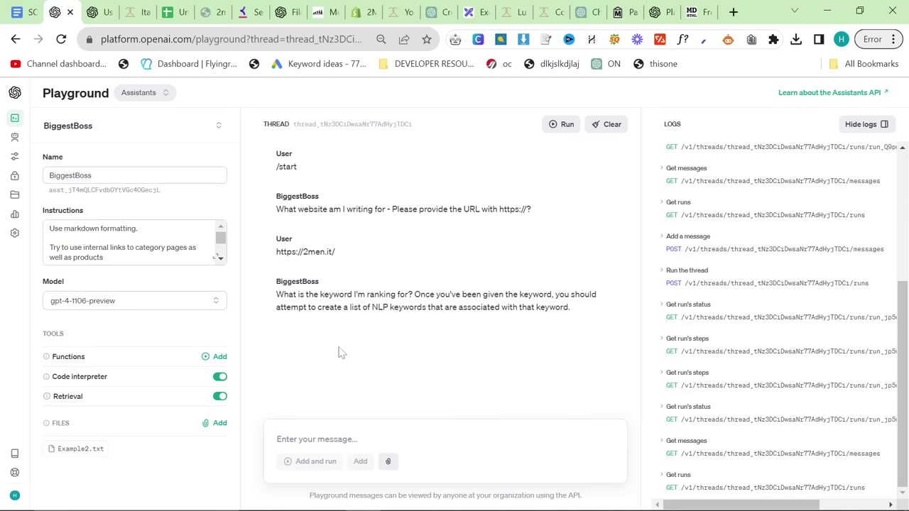
# Copy the keyword "Best mens shearling coat" from the spreadsheet and run it as the answer to the assistant's keyword question.
pyautogui.click(175, 12)
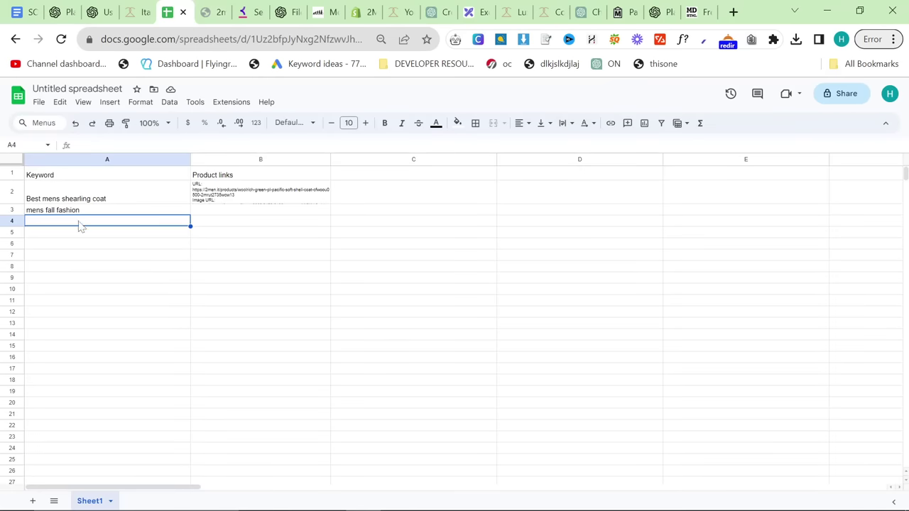
pyautogui.click(69, 199)
pyautogui.hotkey('ctrl', 'c')
pyautogui.click(57, 7)
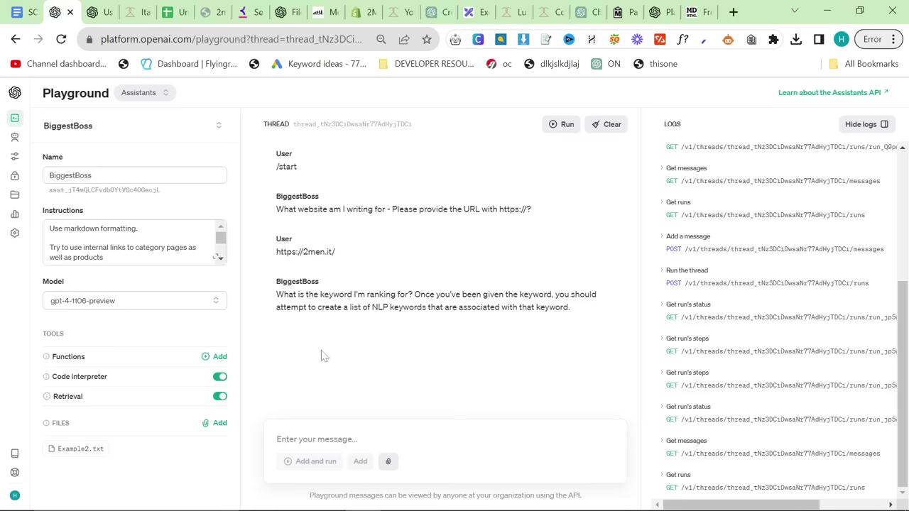
pyautogui.hotkey('ctrl', 'v')
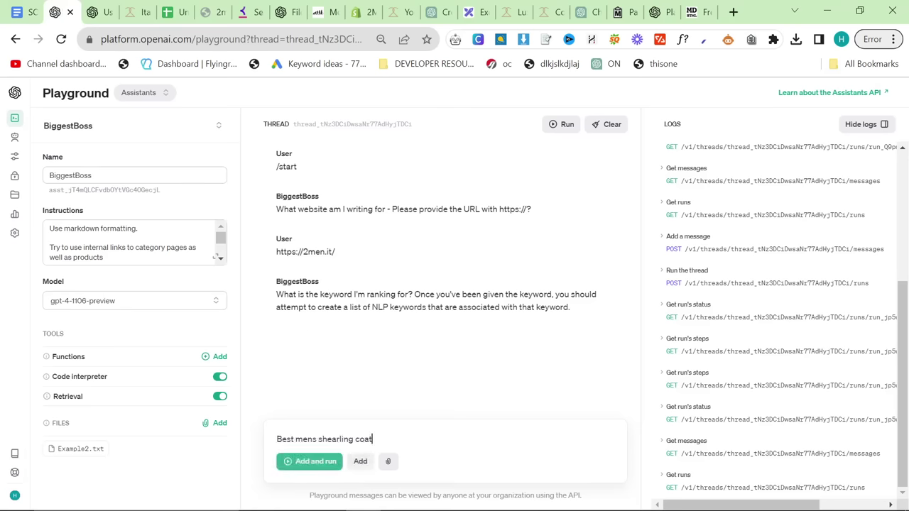
pyautogui.click(315, 463)
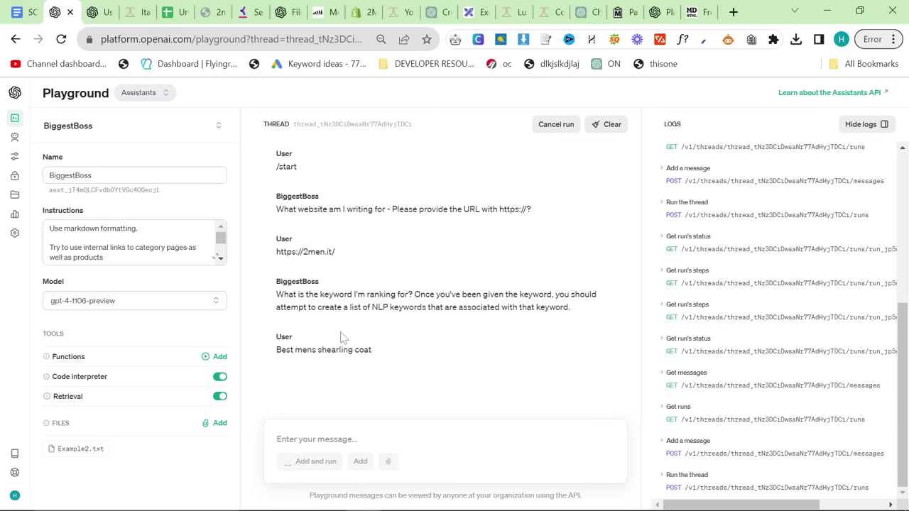
pyautogui.hotkey('alt', 'Tab')
pyautogui.click(186, 201)
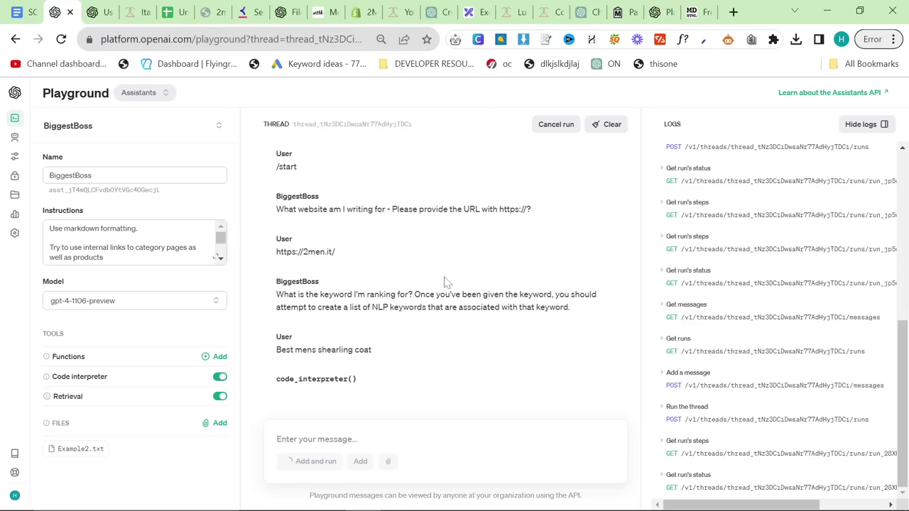
pyautogui.hotkey('alt', 'Tab')
pyautogui.hotkey('alt', 'Tab')
pyautogui.hotkey('alt', 'Tab')
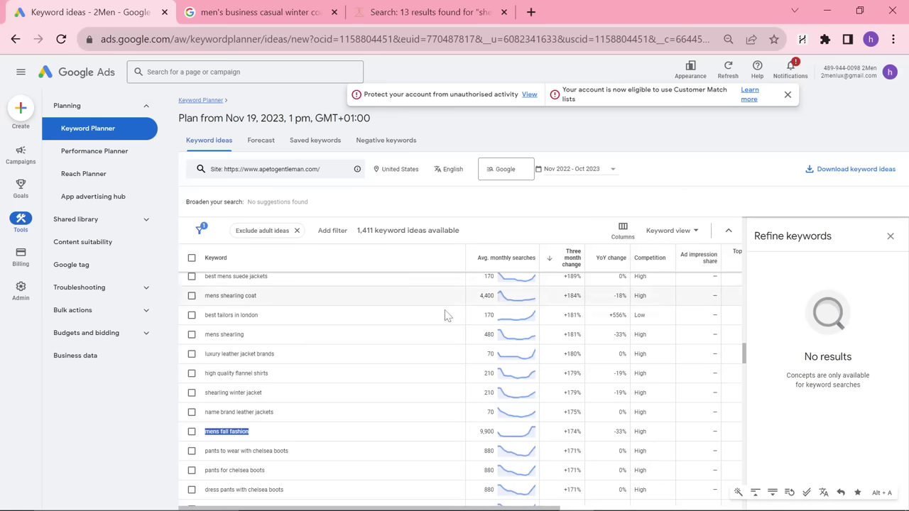
pyautogui.scroll(-1, 447, 329)
pyautogui.hotkey('alt', 'Tab')
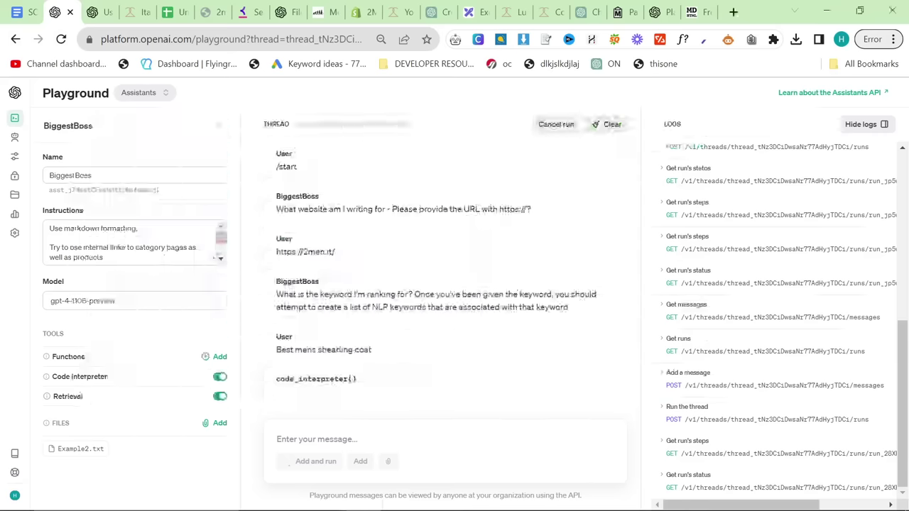
# Copy ChatGPT's script that searches for coat, sneaker and sweater, replace all the code in coats.py with it in VS Code, and save.
pyautogui.click(583, 12)
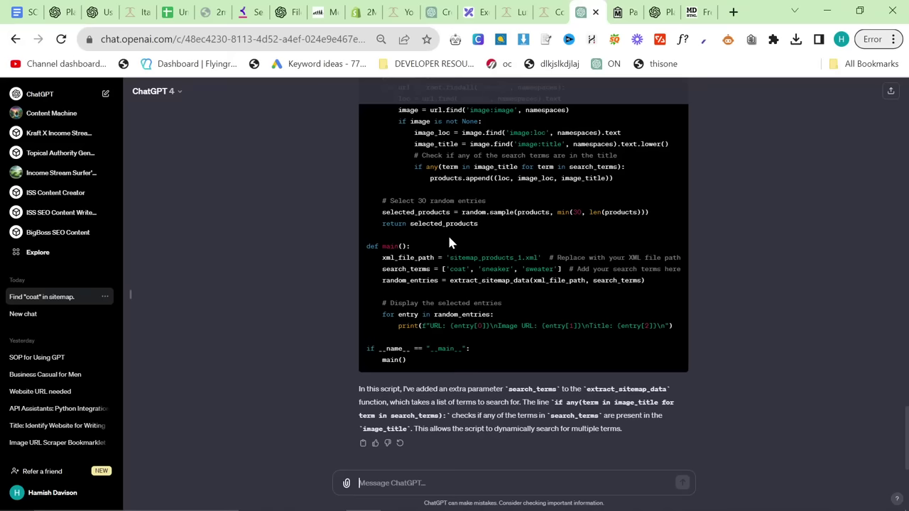
pyautogui.scroll(3, 654, 243)
pyautogui.click(668, 239)
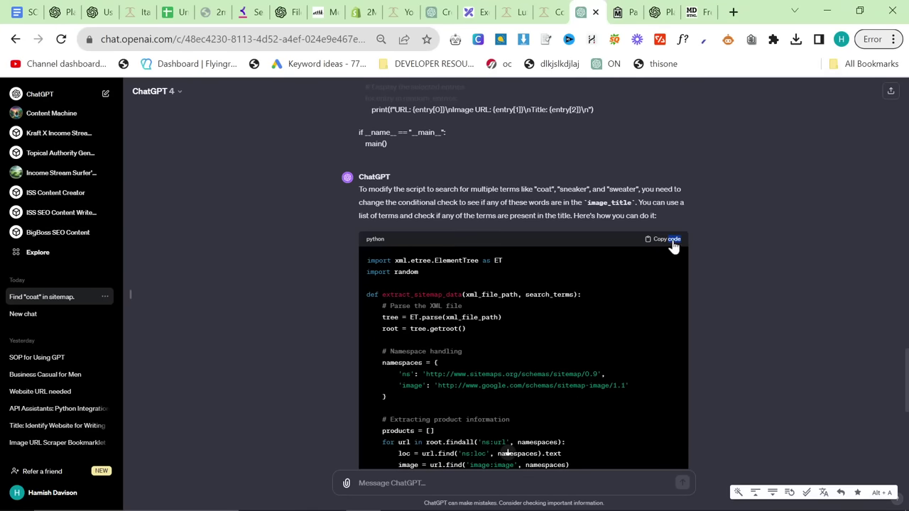
pyautogui.scroll(-2, 665, 307)
pyautogui.hotkey('alt', 'Tab')
pyautogui.press('Tab')
pyautogui.press('Tab')
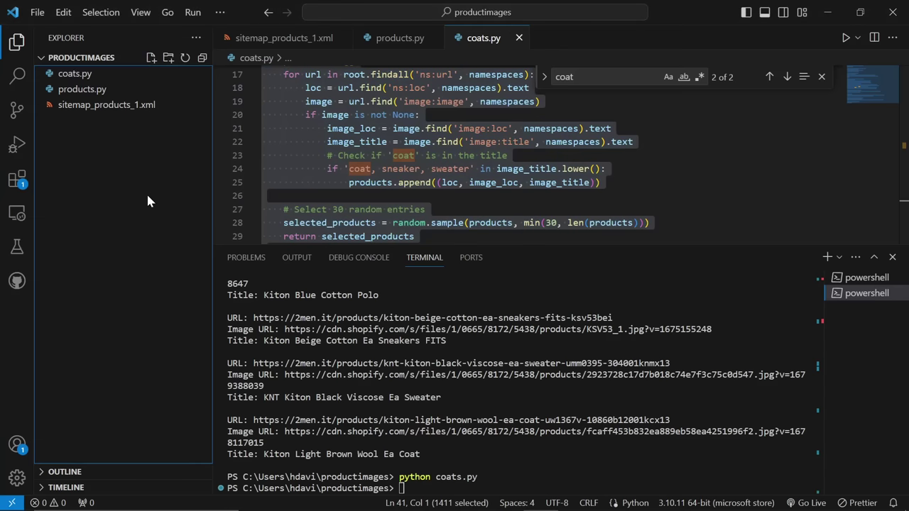
pyautogui.rightClick(148, 201)
pyautogui.click(426, 155)
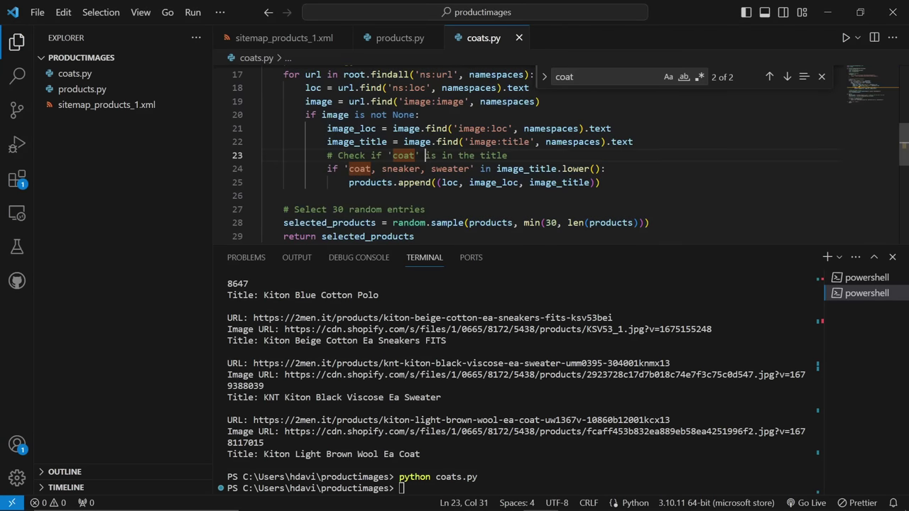
pyautogui.hotkey('ctrl', 'a')
pyautogui.hotkey('ctrl', 'v')
pyautogui.hotkey('ctrl', 's')
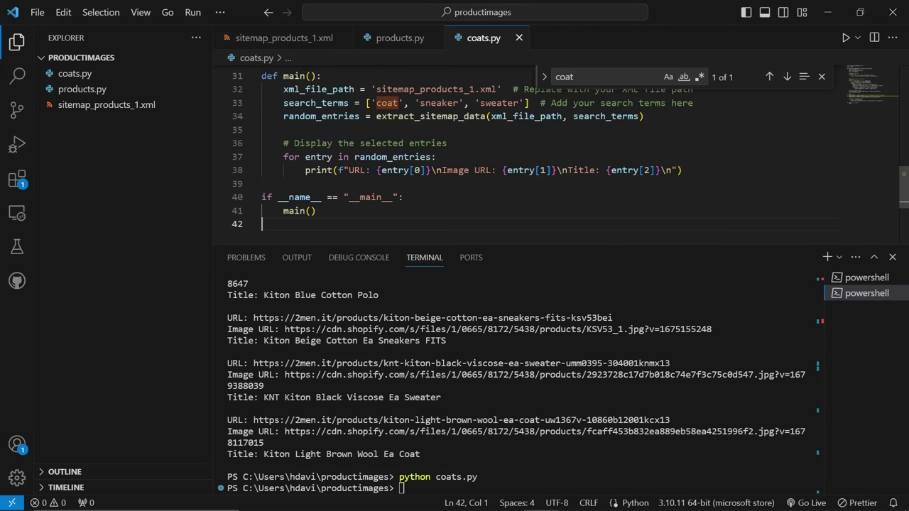
# Run coats.py in the terminal and review the product URLs, image URLs and titles it prints.
pyautogui.hotkey('ctrl', '`')
pyautogui.press('Up')
pyautogui.press('Return')
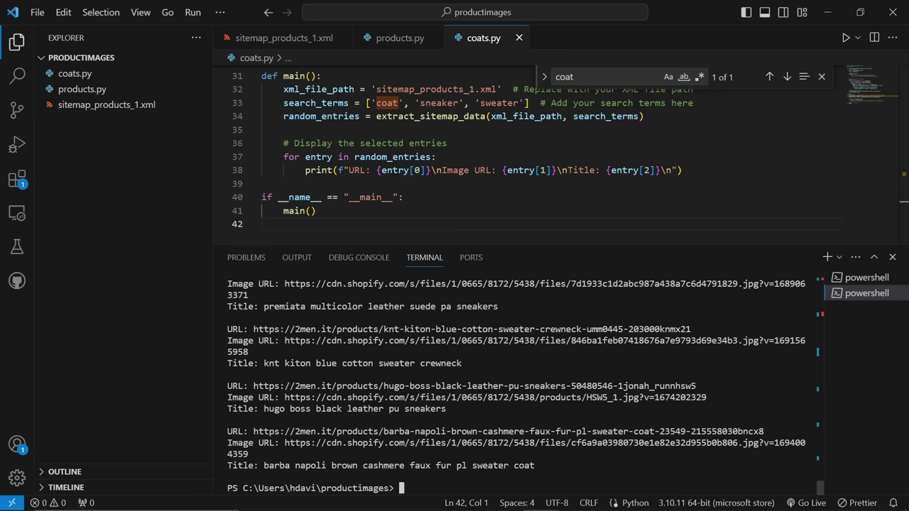
pyautogui.scroll(10, 341, 483)
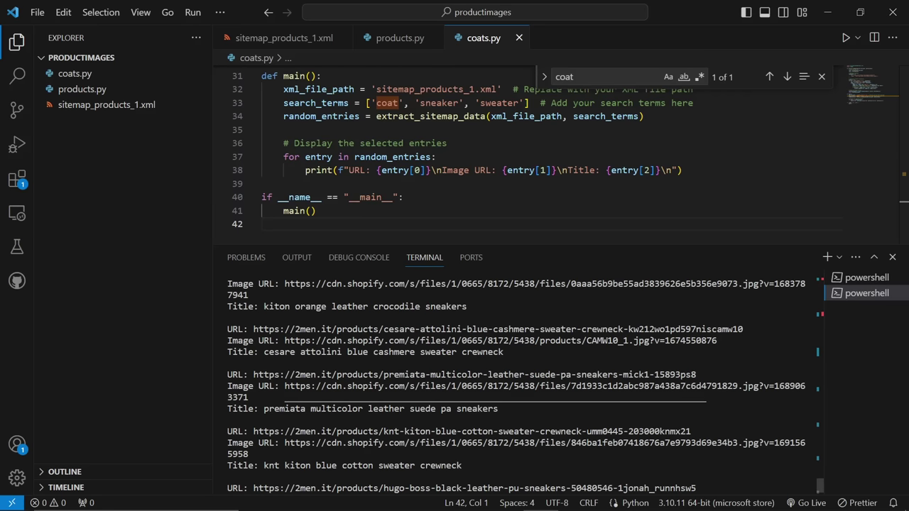
pyautogui.scroll(3, 519, 383)
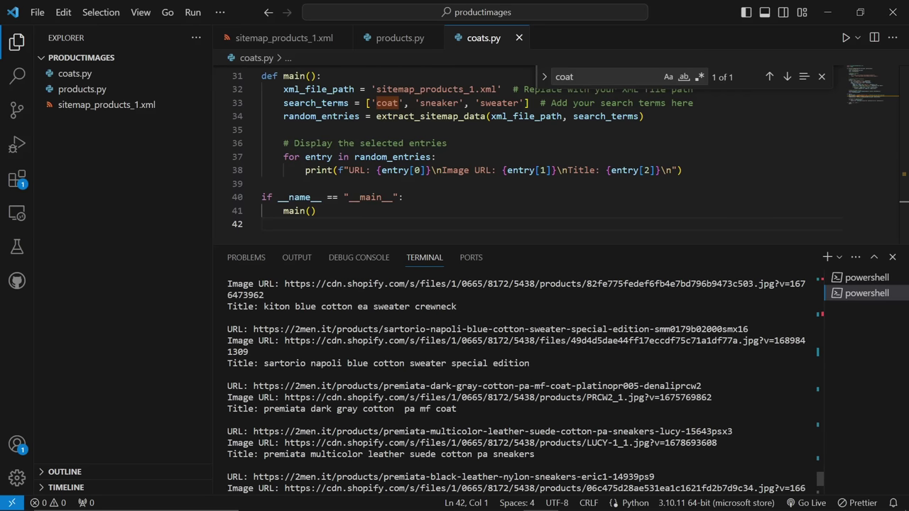
pyautogui.scroll(15, 525, 387)
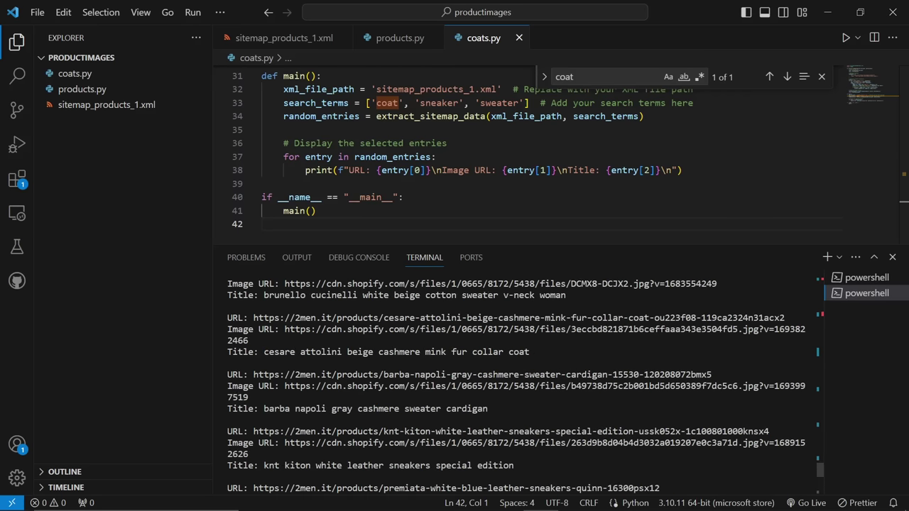
pyautogui.scroll(3, 519, 383)
pyautogui.scroll(-20, 518, 384)
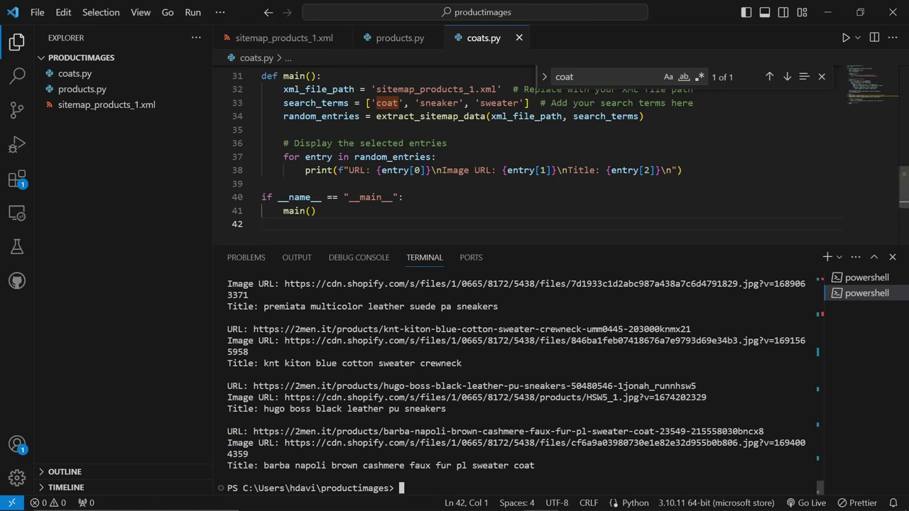
# Insert an empty quoted search term between 'coat' and 'sneaker' in the search_terms list of coats.py.
pyautogui.click(409, 103)
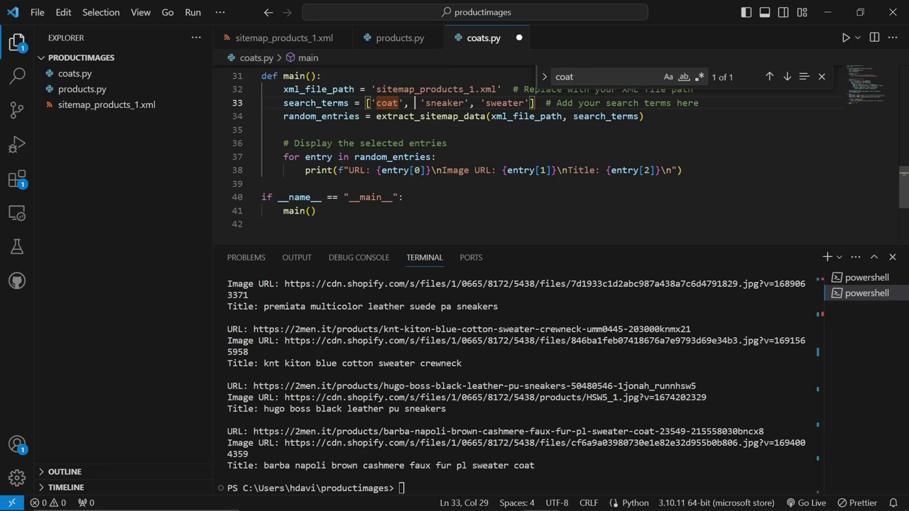
pyautogui.write("'ca")
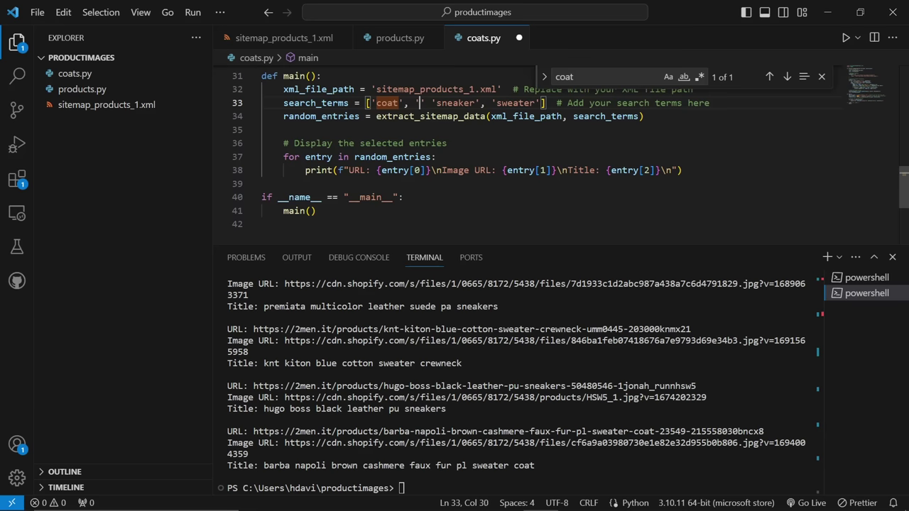
pyautogui.press('BackSpace')
pyautogui.press('BackSpace')
pyautogui.press('BackSpace')
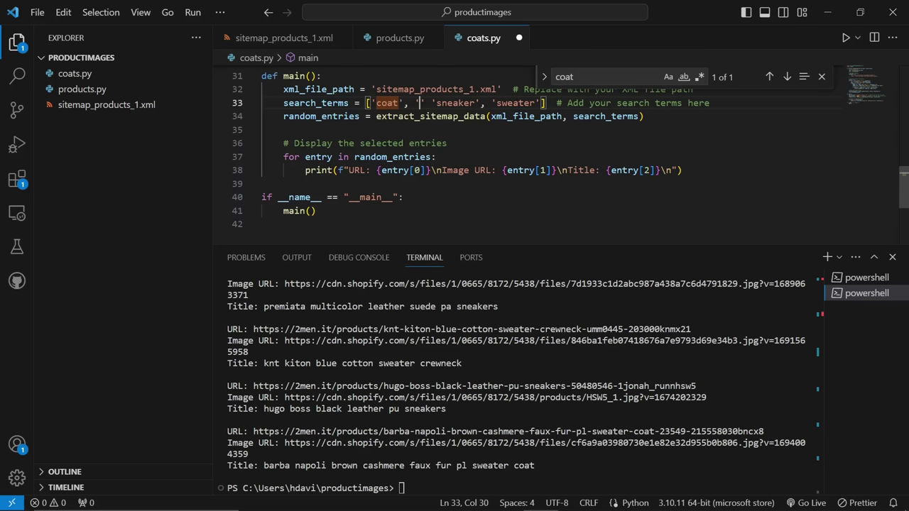
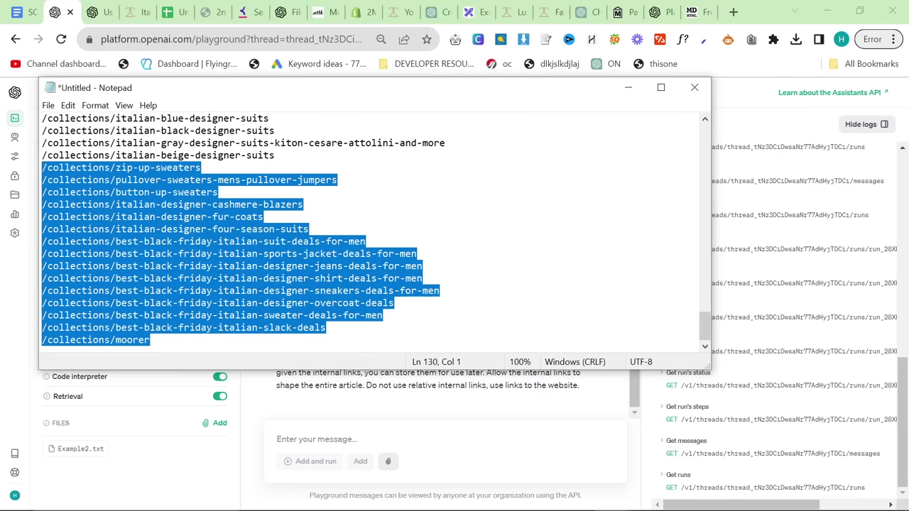
# Trim the Notepad list of collection links so that it ends with /collections/button-up-sweaters.
pyautogui.moveTo(150, 339); pyautogui.dragTo(3, 210)
pyautogui.press('BackSpace')
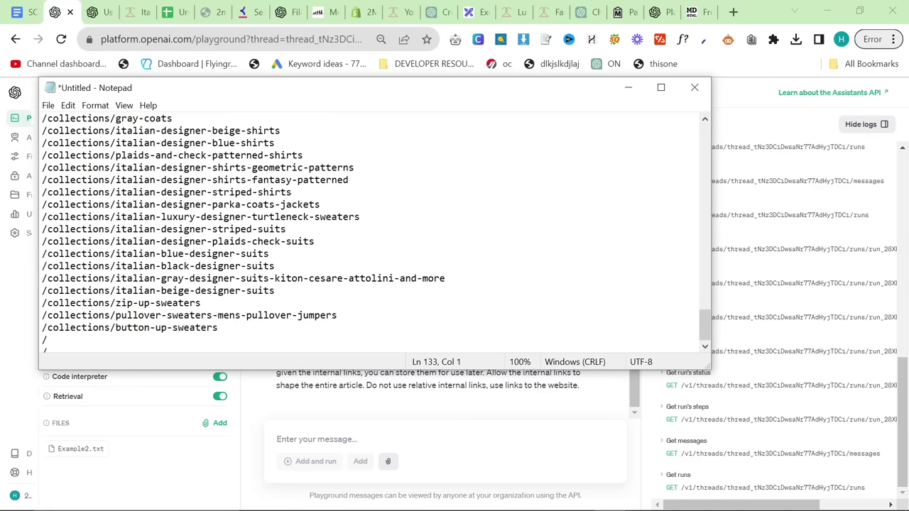
pyautogui.scroll(20, 369, 232)
pyautogui.scroll(-20, 369, 233)
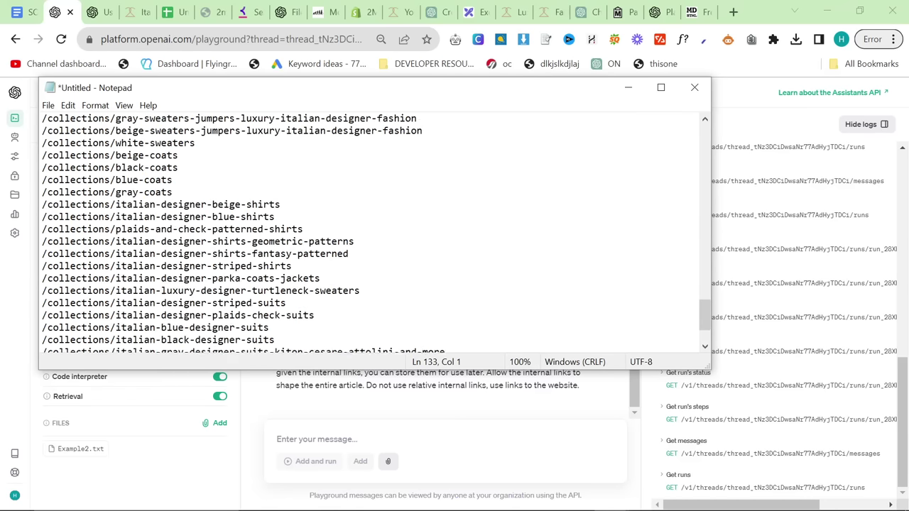
pyautogui.scroll(-2, 373, 231)
pyautogui.hotkey('shift', 'Up')
pyautogui.hotkey('shift', 'Up')
pyautogui.hotkey('shift', 'Up')
pyautogui.hotkey('shift', 'Up')
pyautogui.hotkey('shift', 'Up')
pyautogui.hotkey('shift', 'Up')
pyautogui.hotkey('shift', 'Up')
pyautogui.hotkey('shift', 'Up')
pyautogui.hotkey('shift', 'Up')
pyautogui.hotkey('shift', 'Up')
pyautogui.hotkey('shift', 'Up')
pyautogui.hotkey('shift', 'Up')
pyautogui.hotkey('shift', 'Up')
pyautogui.hotkey('shift', 'Down')
pyautogui.hotkey('shift', 'Down')
pyautogui.hotkey('shift', 'Down')
pyautogui.hotkey('shift', 'Down')
pyautogui.hotkey('shift', 'Down')
pyautogui.hotkey('shift', 'Down')
pyautogui.hotkey('shift', 'Down')
pyautogui.hotkey('shift', 'Down')
pyautogui.hotkey('shift', 'Down')
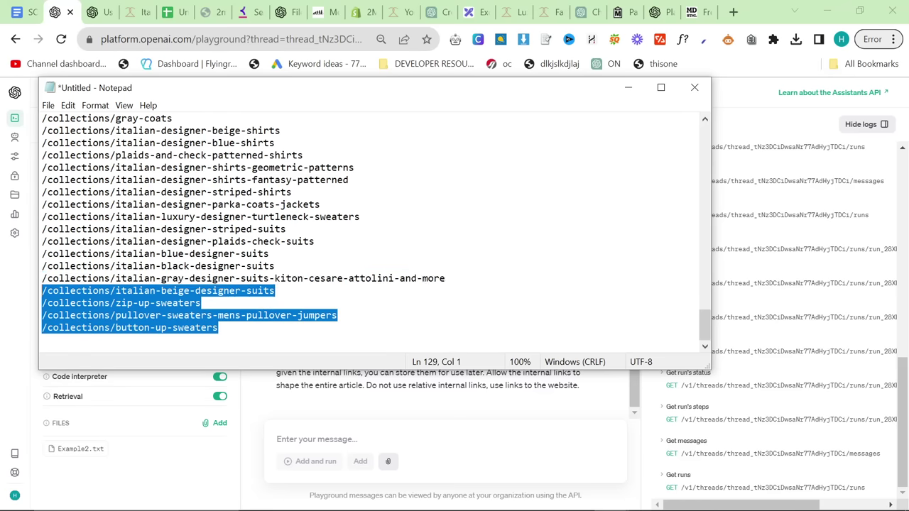
# Copy the whole collection link list into the Playground thread and run it as the answer to the internal links question.
pyautogui.hotkey('ctrl', 'a')
pyautogui.hotkey('ctrl', 'c')
pyautogui.click(334, 439)
pyautogui.hotkey('ctrl', 'v')
pyautogui.click(338, 466)
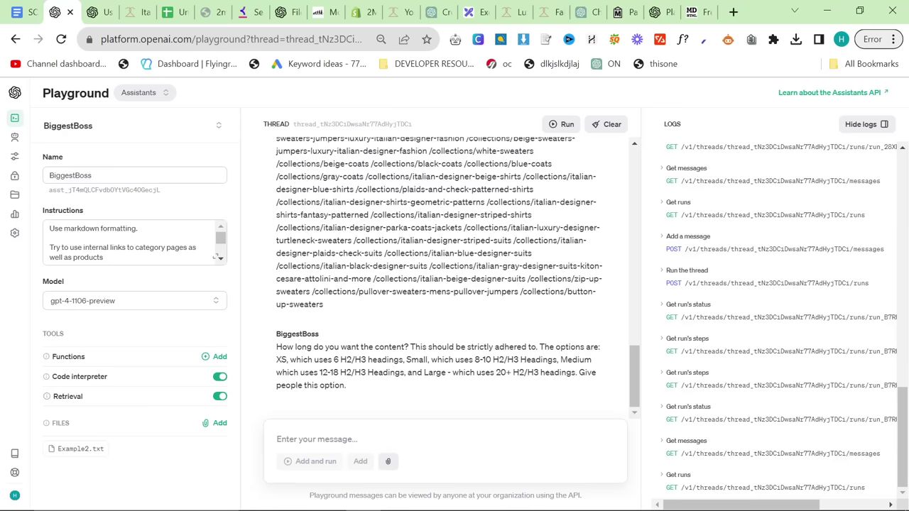
# Answer the content length question with "Large" and run the thread.
pyautogui.write('Large')
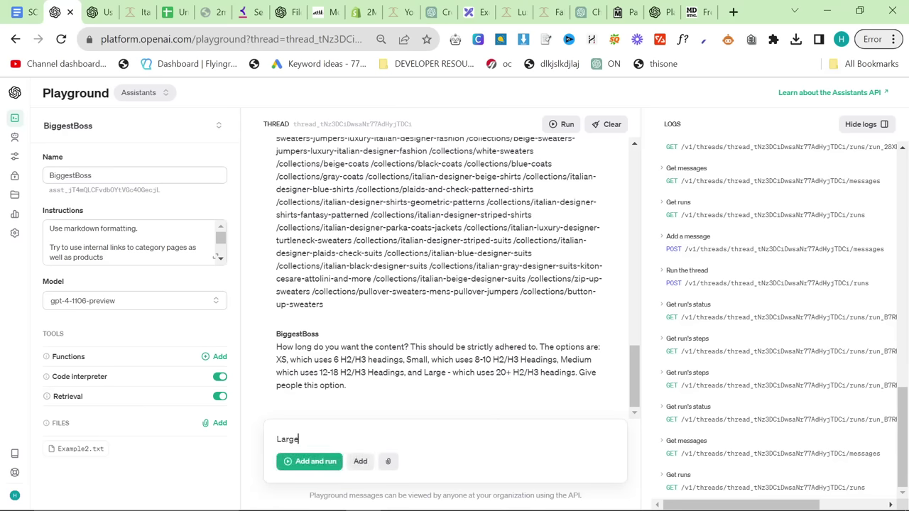
pyautogui.click(315, 461)
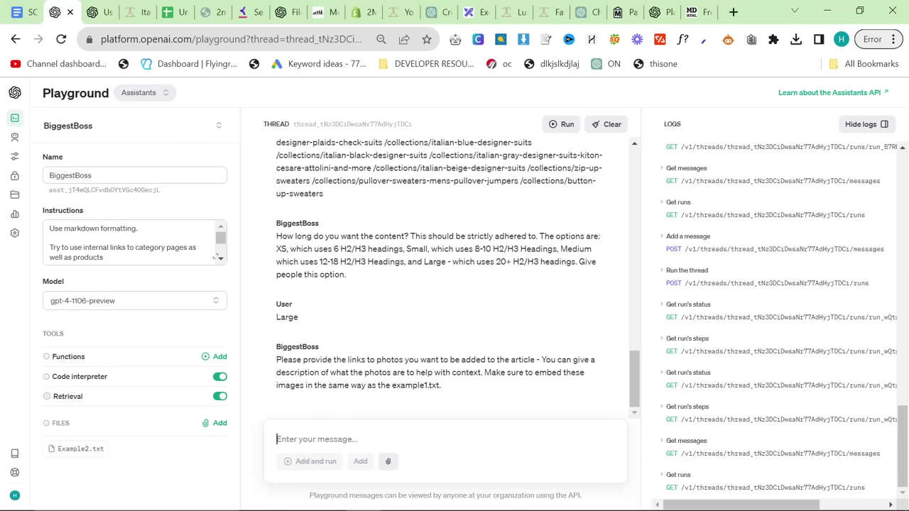
# Switch to VS Code and create a new file shearling.py containing a copy of all the code from coats.py.
pyautogui.moveTo(367, 359); pyautogui.dragTo(433, 372)
pyautogui.click(452, 390)
pyautogui.hotkey('alt', 'Tab')
pyautogui.press('Tab')
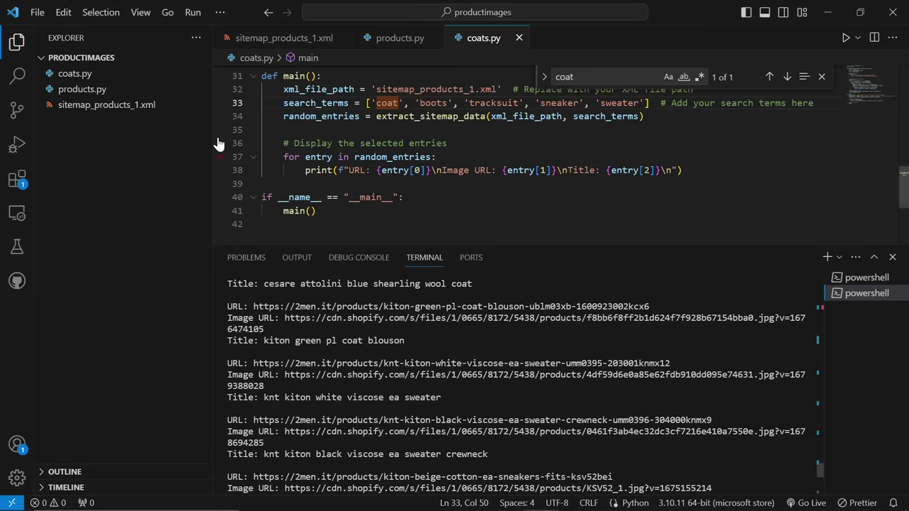
pyautogui.hotkey('ctrl', 'a')
pyautogui.rightClick(109, 151)
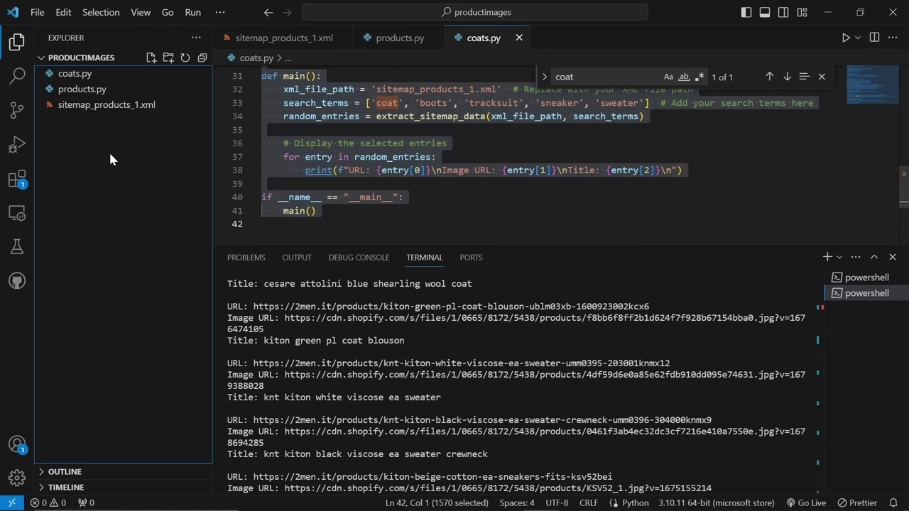
pyautogui.click(170, 174)
pyautogui.write('shearling.py')
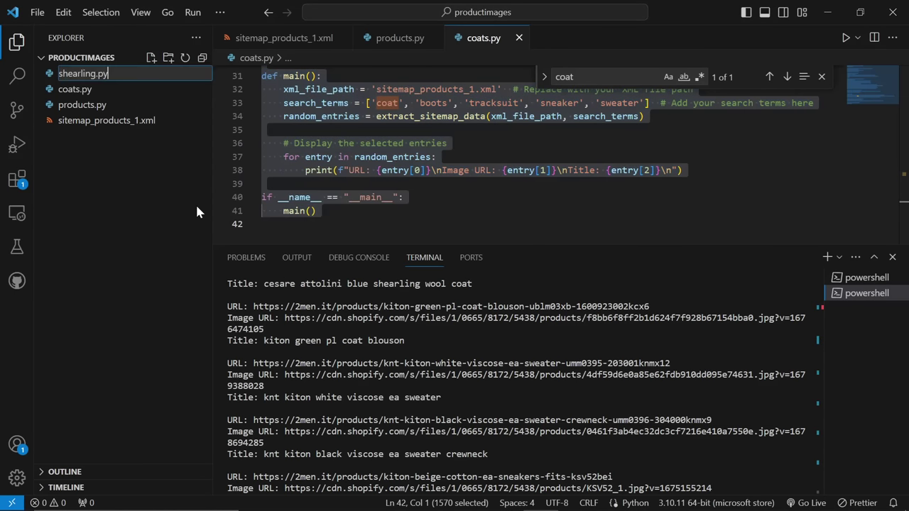
pyautogui.press('Return')
pyautogui.hotkey('ctrl', 'v')
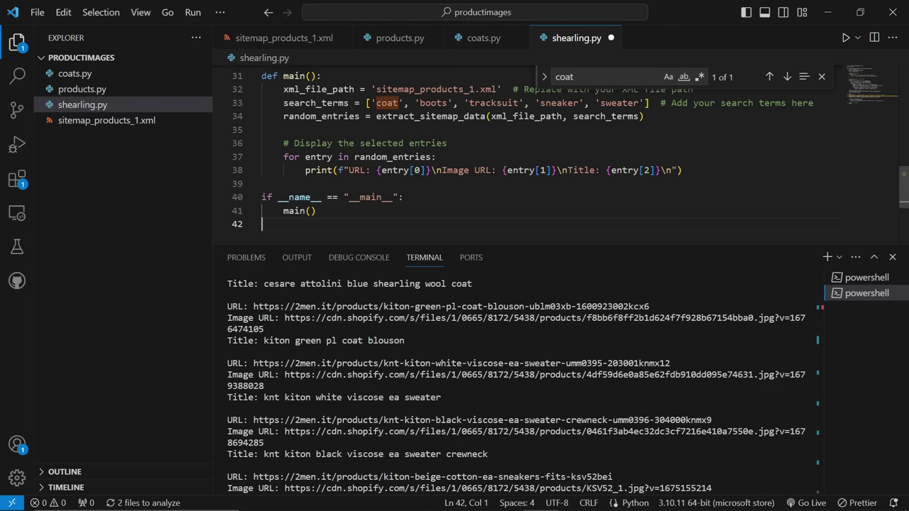
# Reduce the search_terms list in shearling.py to the single term 'shearling' and save the file.
pyautogui.scroll(-1, 555, 154)
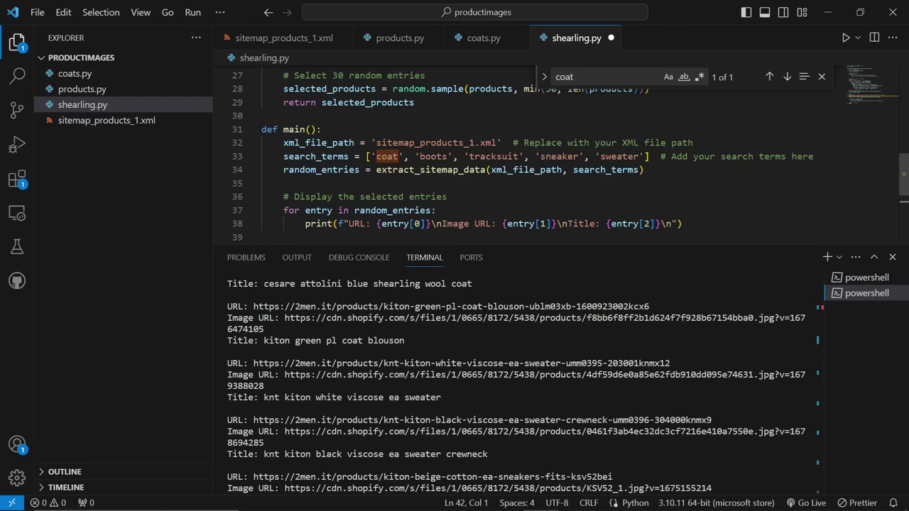
pyautogui.moveTo(648, 156); pyautogui.dragTo(402, 156)
pyautogui.press('BackSpace')
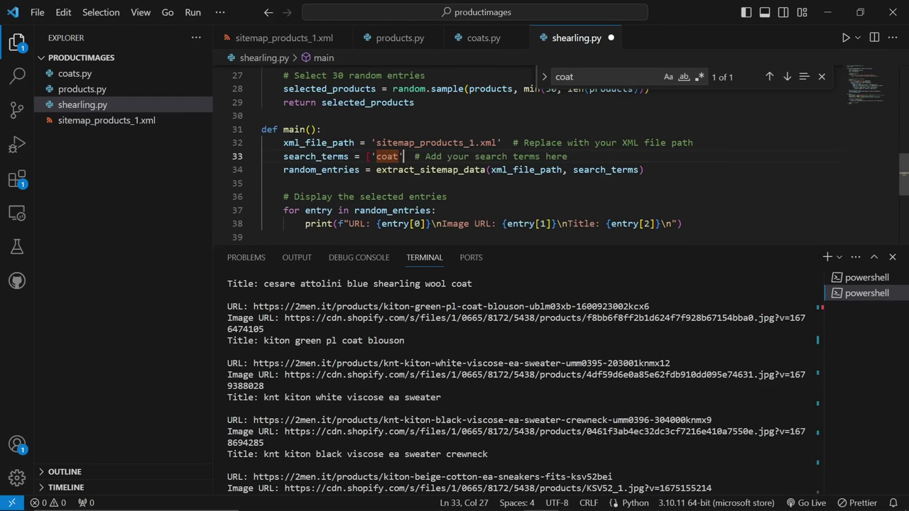
pyautogui.write(']')
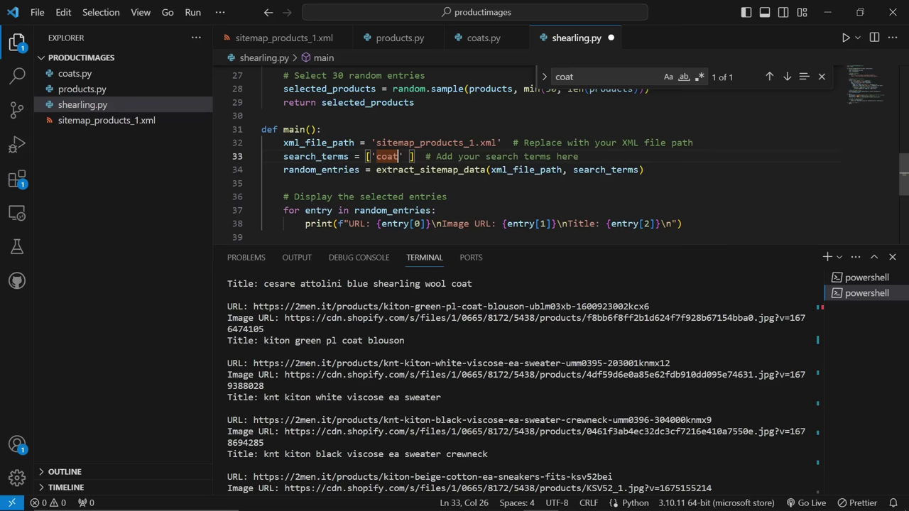
pyautogui.press('BackSpace')
pyautogui.press('BackSpace')
pyautogui.press('BackSpace')
pyautogui.press('BackSpace')
pyautogui.write('shearling')
pyautogui.hotkey('ctrl', 's')
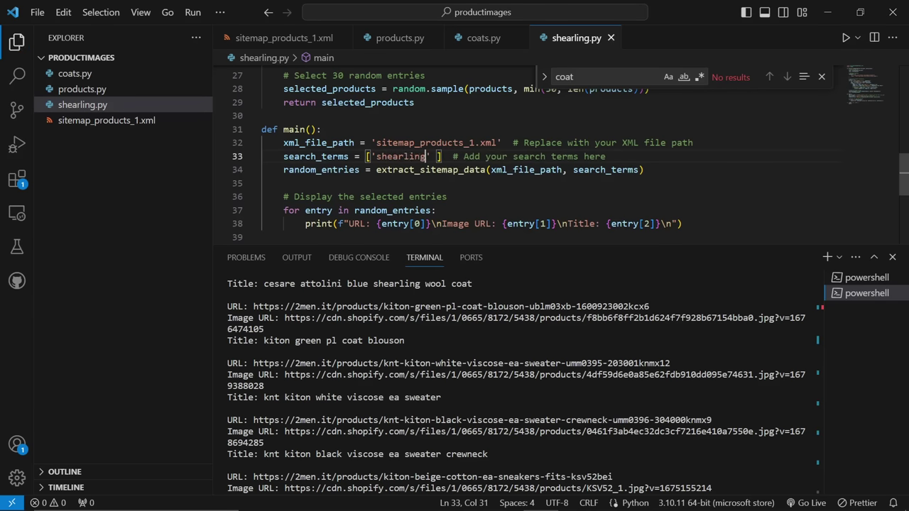
pyautogui.press('BackSpace')
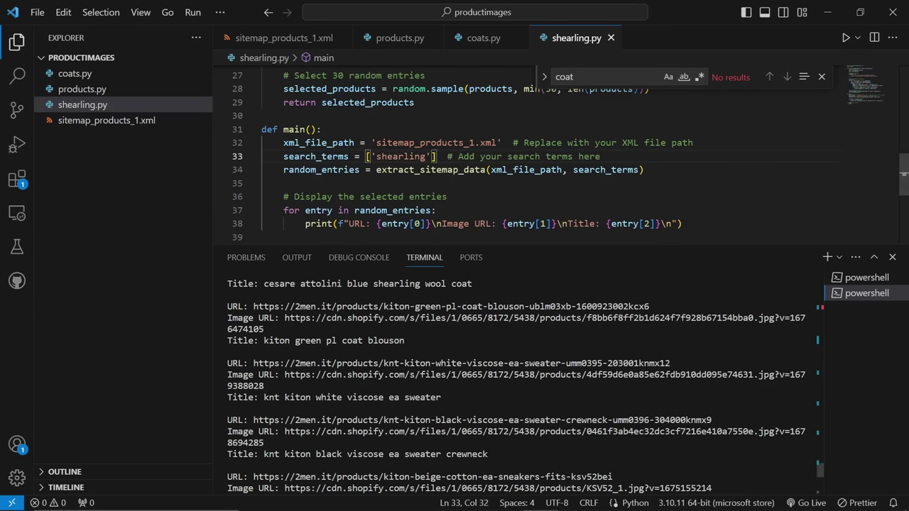
# Run shearling.py with Python in the terminal.
pyautogui.click(518, 384)
pyautogui.scroll(-8, 518, 383)
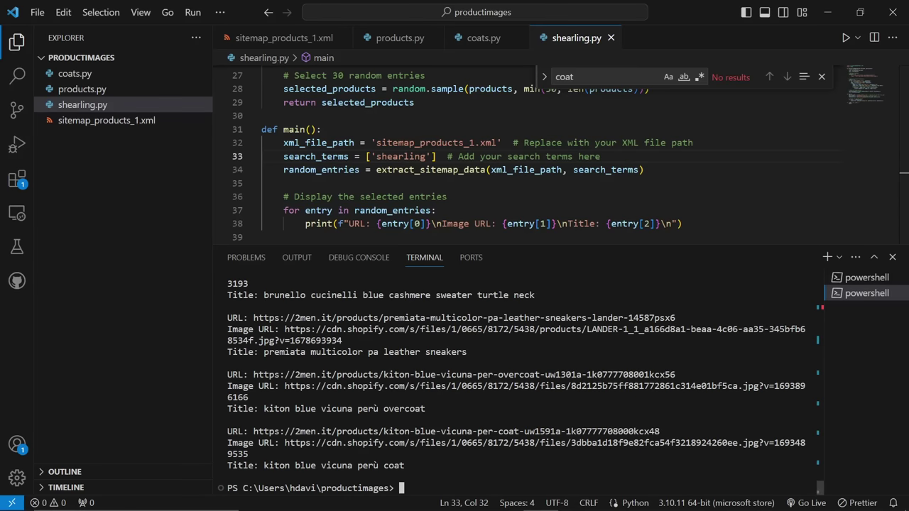
pyautogui.press('Up')
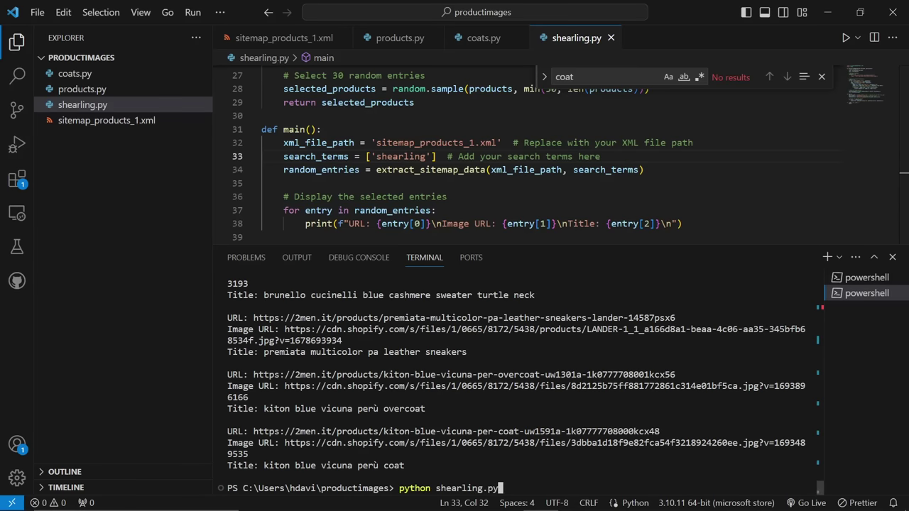
pyautogui.press('Return')
# Copy all the shearling product entries from the terminal output into the Playground message as the answer to the photo links question.
pyautogui.scroll(20, 264, 352)
pyautogui.moveTo(477, 465); pyautogui.dragTo(264, 351)
pyautogui.hotkey('ctrl', 'c')
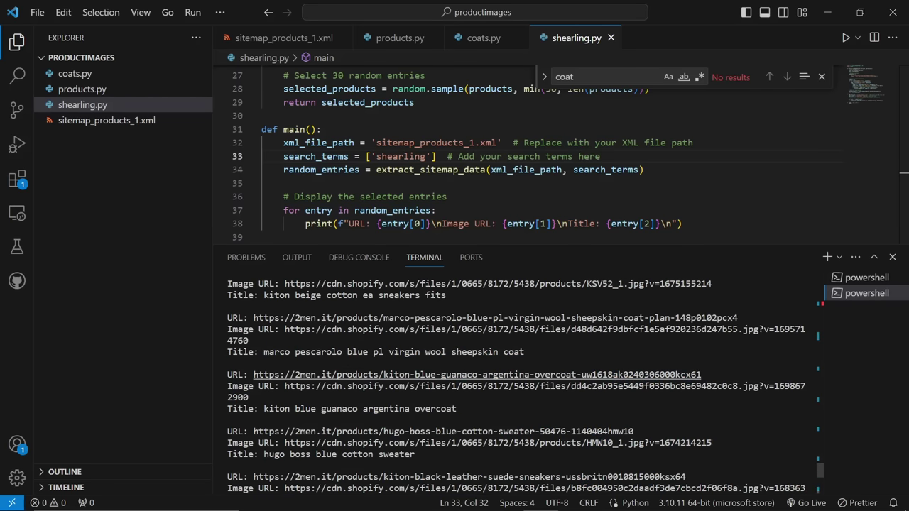
pyautogui.scroll(-20, 517, 375)
pyautogui.scroll(3, 270, 374)
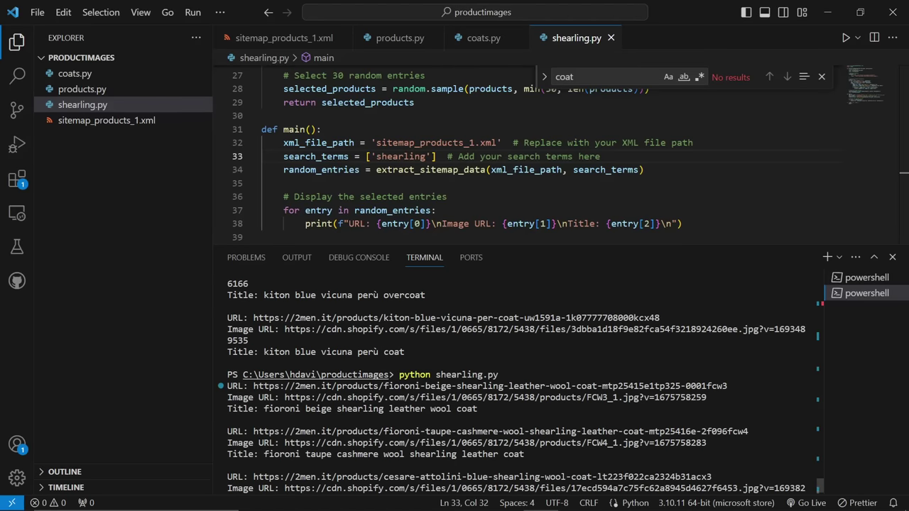
pyautogui.moveTo(228, 386); pyautogui.dragTo(507, 465)
pyautogui.hotkey('ctrl', 'c')
pyautogui.scroll(10, 516, 386)
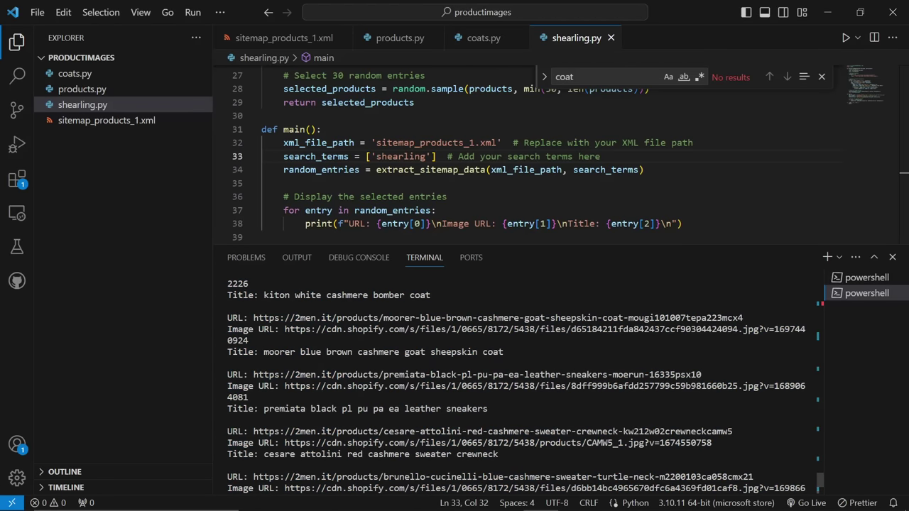
pyautogui.scroll(-10, 516, 386)
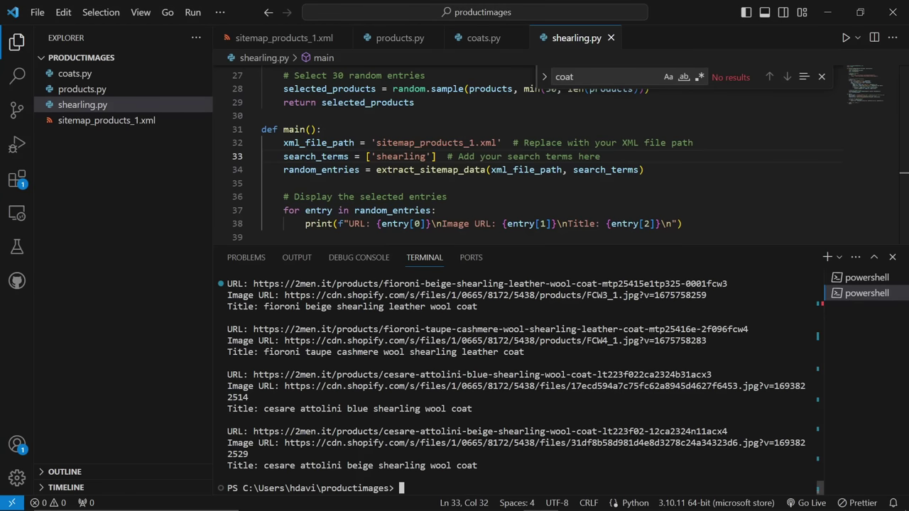
pyautogui.press('Up')
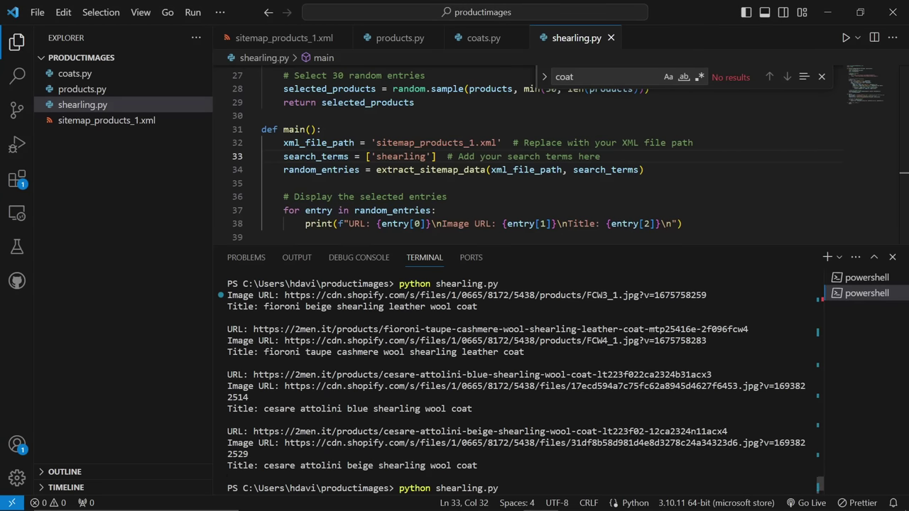
pyautogui.hotkey('alt', 'Tab')
pyautogui.hotkey('ctrl', 'v')
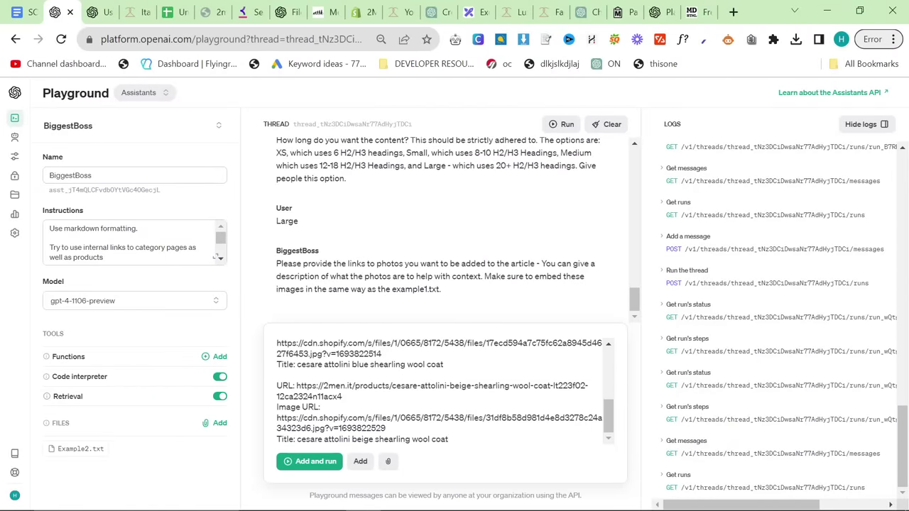
pyautogui.scroll(10, 441, 390)
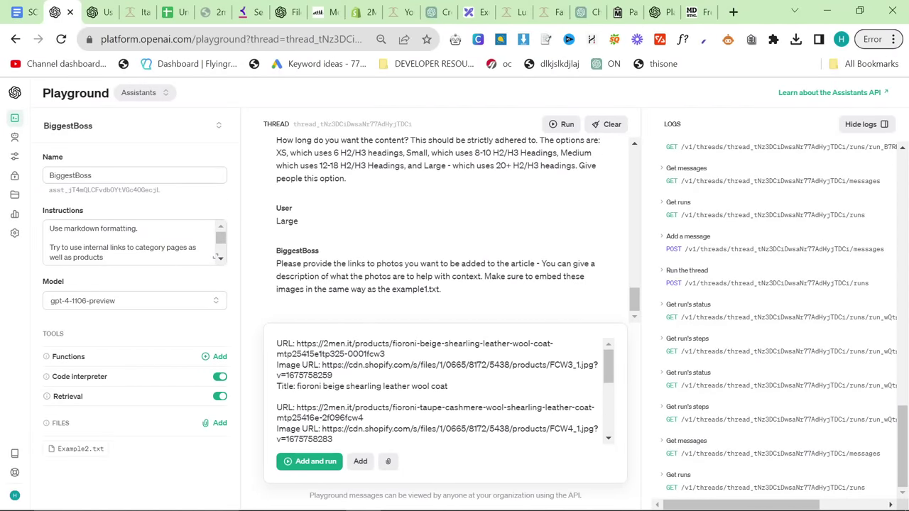
# Run shearling.py again in VS Code and look back through the terminal output of the earlier coats.py and products.py runs.
pyautogui.hotkey('alt', 'Tab')
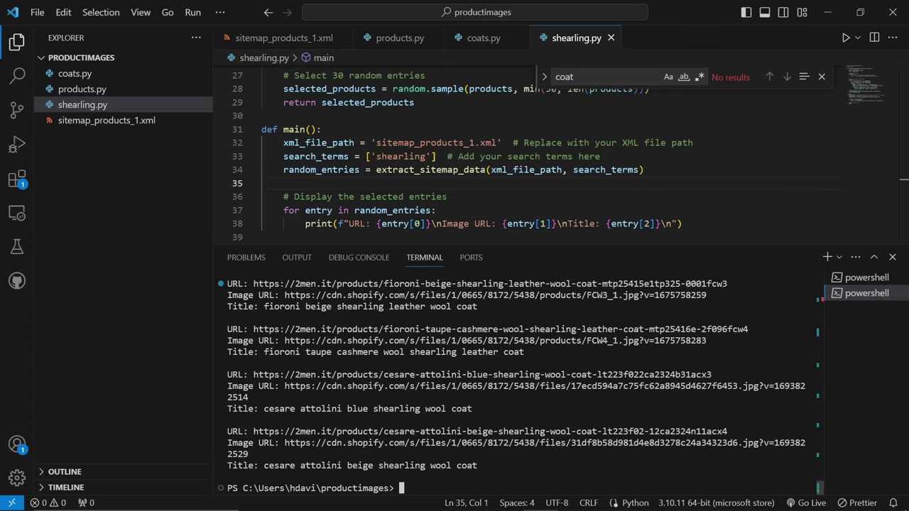
pyautogui.press('Return')
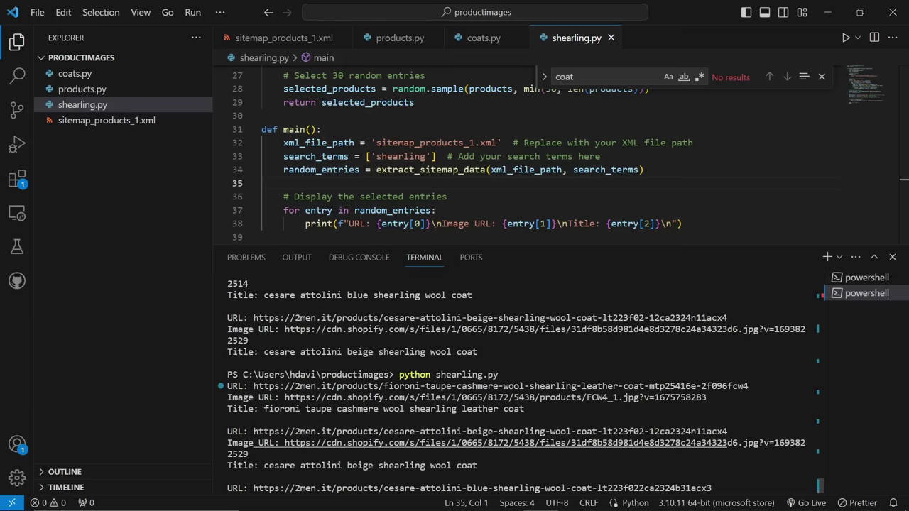
pyautogui.scroll(10, 454, 442)
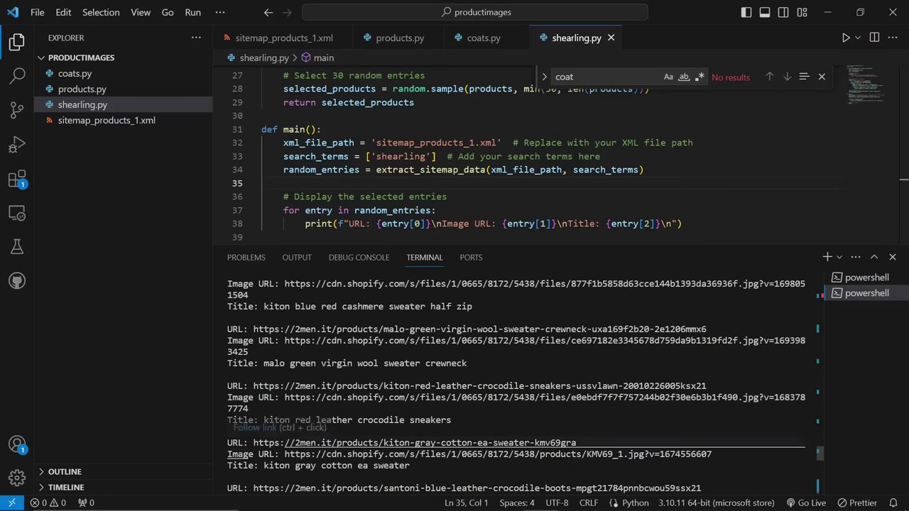
pyautogui.scroll(10, 518, 384)
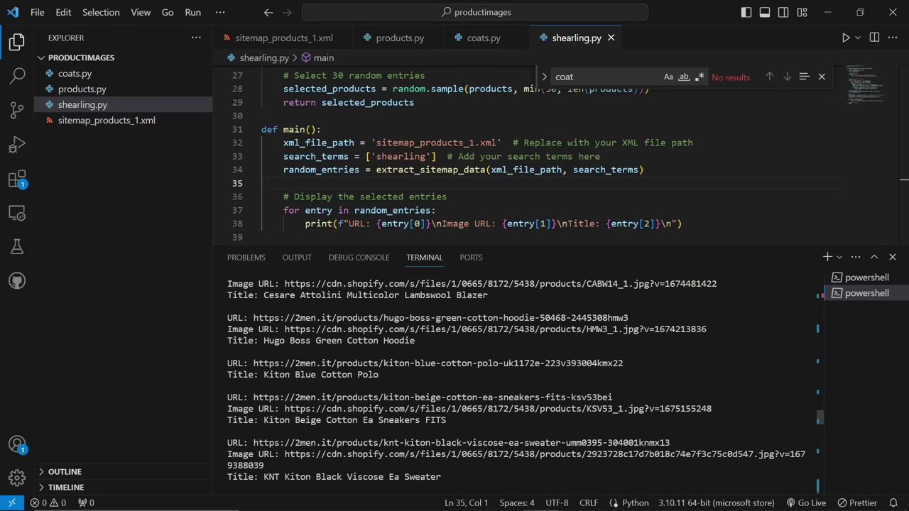
pyautogui.scroll(-3, 519, 397)
pyautogui.scroll(10, 519, 384)
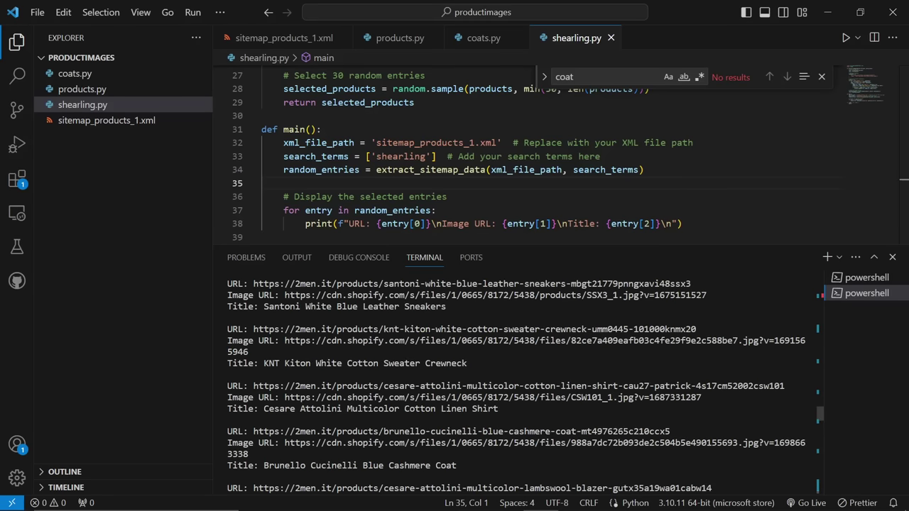
pyautogui.scroll(-5, 518, 384)
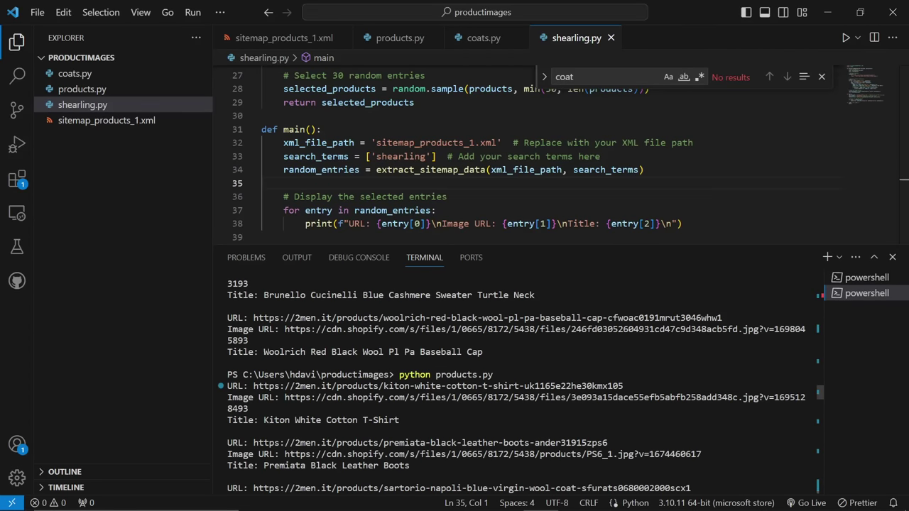
pyautogui.scroll(10, 518, 384)
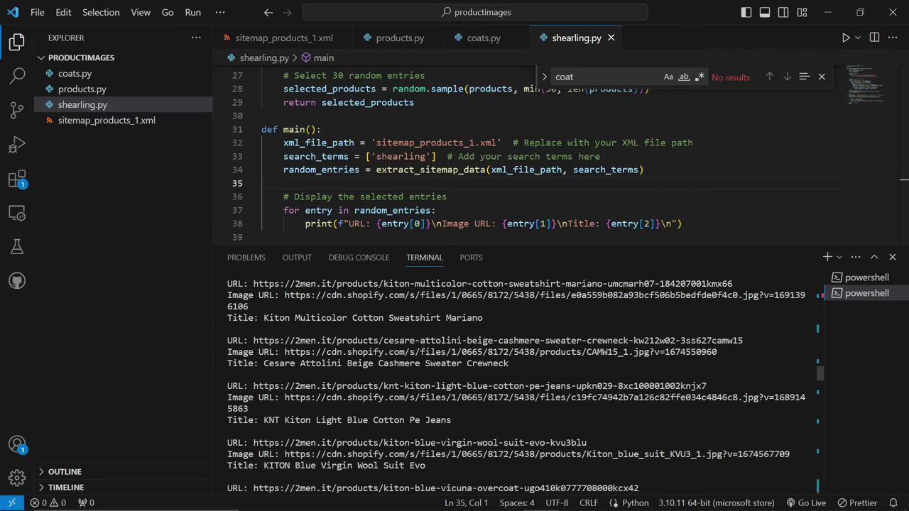
pyautogui.scroll(10, 518, 383)
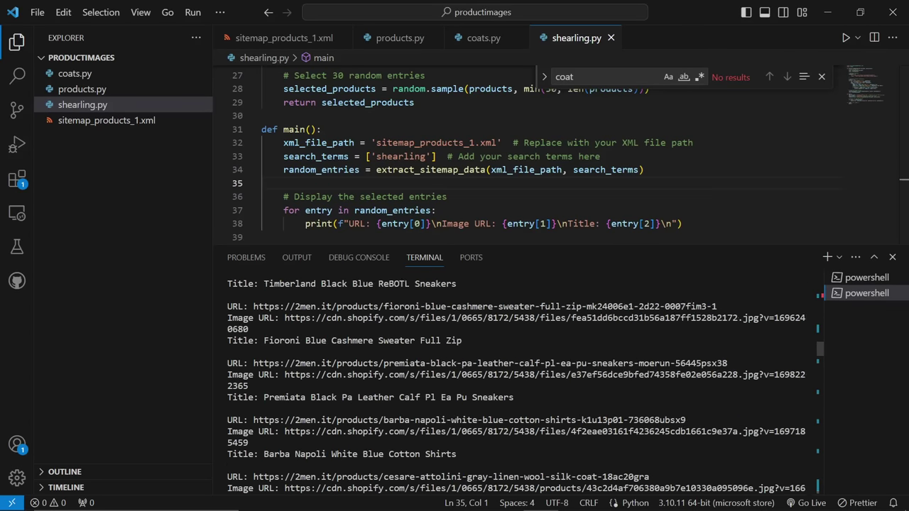
pyautogui.scroll(-10, 519, 383)
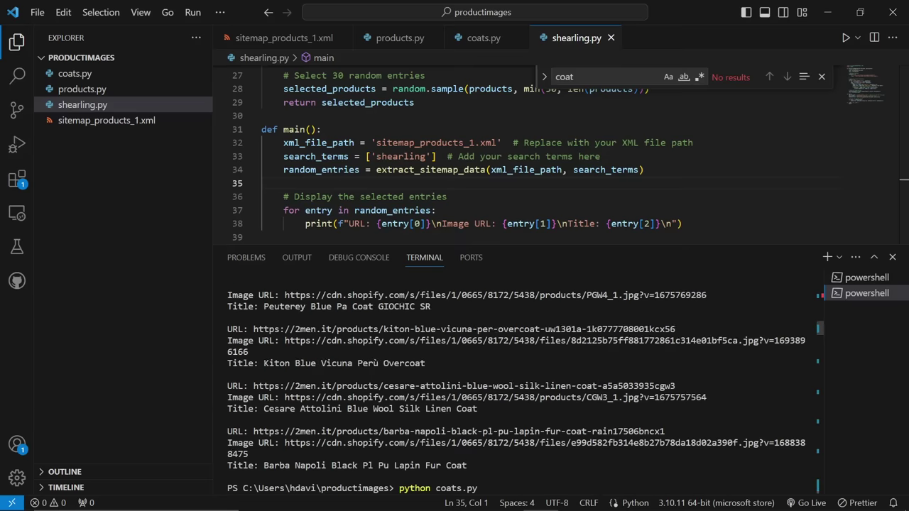
pyautogui.scroll(10, 518, 383)
pyautogui.scroll(-10, 518, 384)
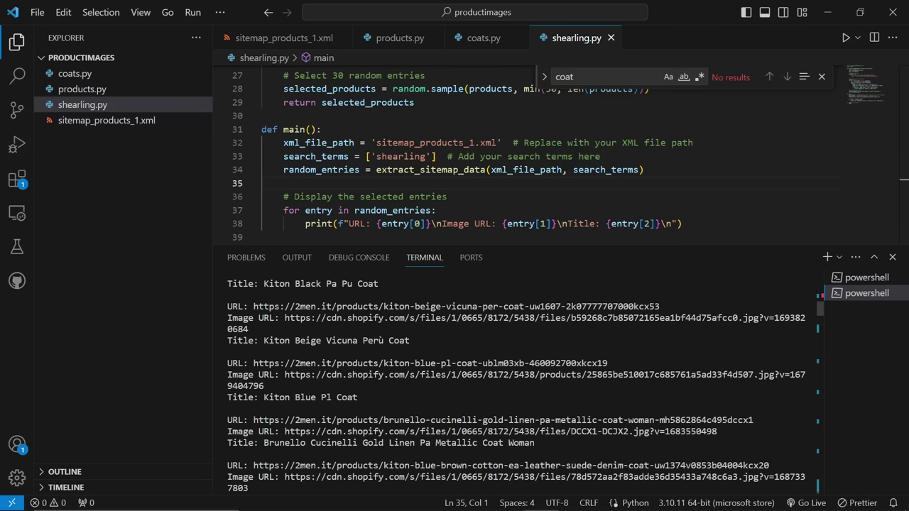
pyautogui.scroll(8, 518, 383)
pyautogui.scroll(-3, 518, 384)
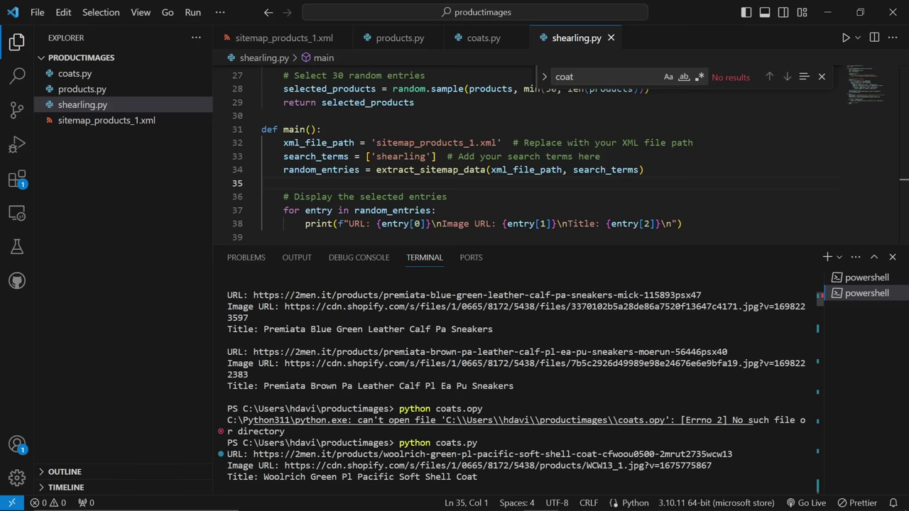
pyautogui.scroll(-20, 519, 383)
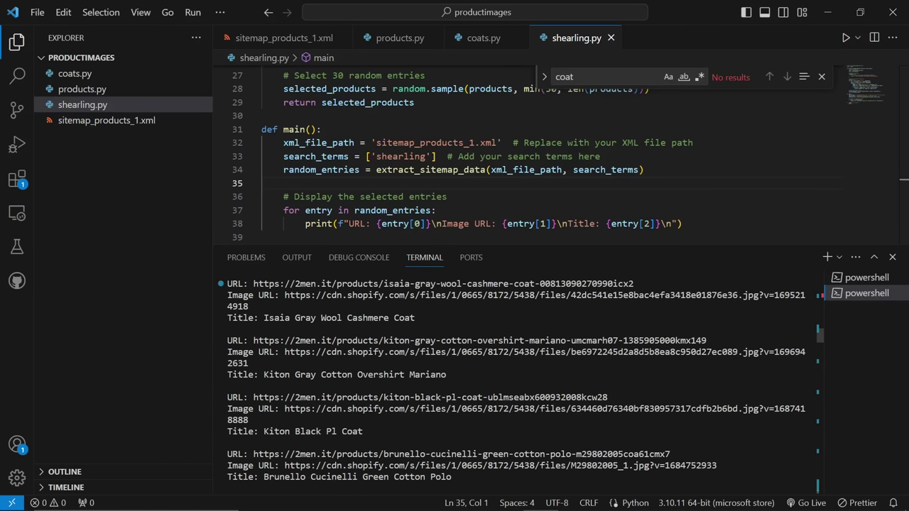
pyautogui.scroll(3, 518, 384)
pyautogui.scroll(-3, 519, 384)
pyautogui.scroll(-15, 518, 384)
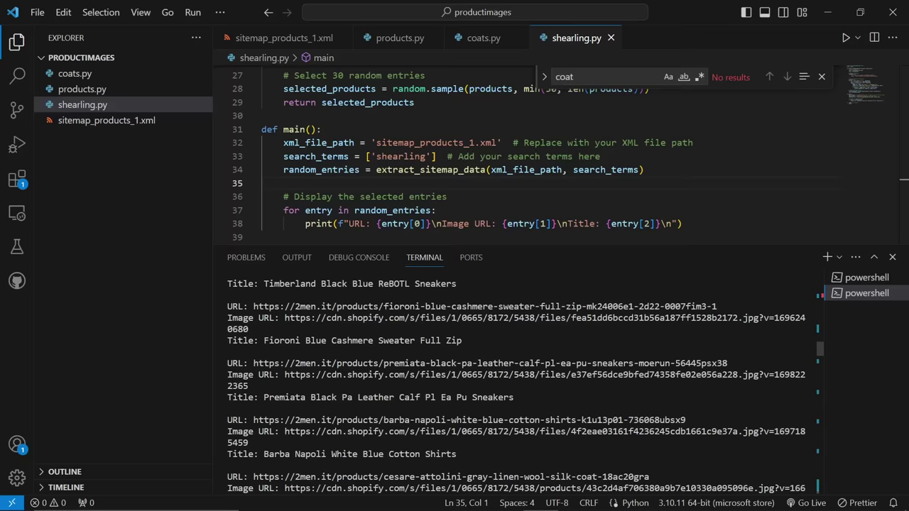
pyautogui.scroll(-5, 518, 383)
pyautogui.scroll(3, 518, 384)
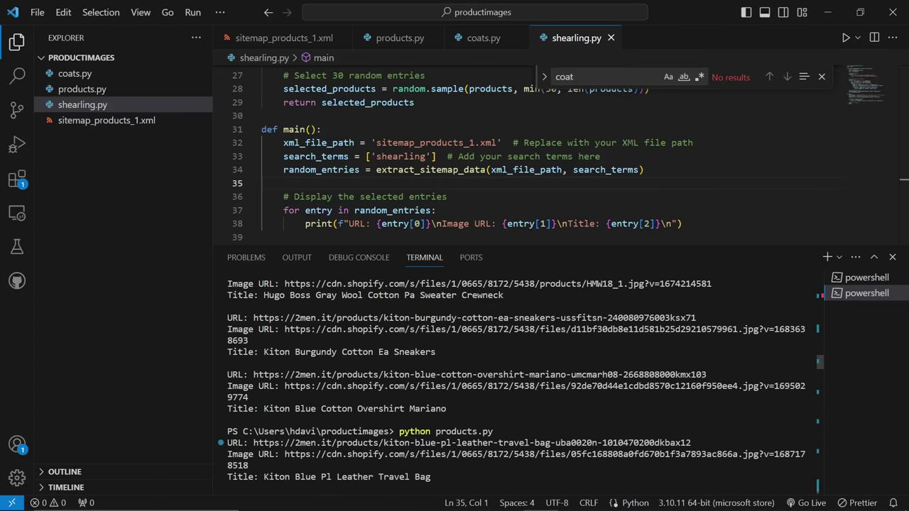
pyautogui.scroll(-8, 518, 383)
pyautogui.scroll(-10, 519, 383)
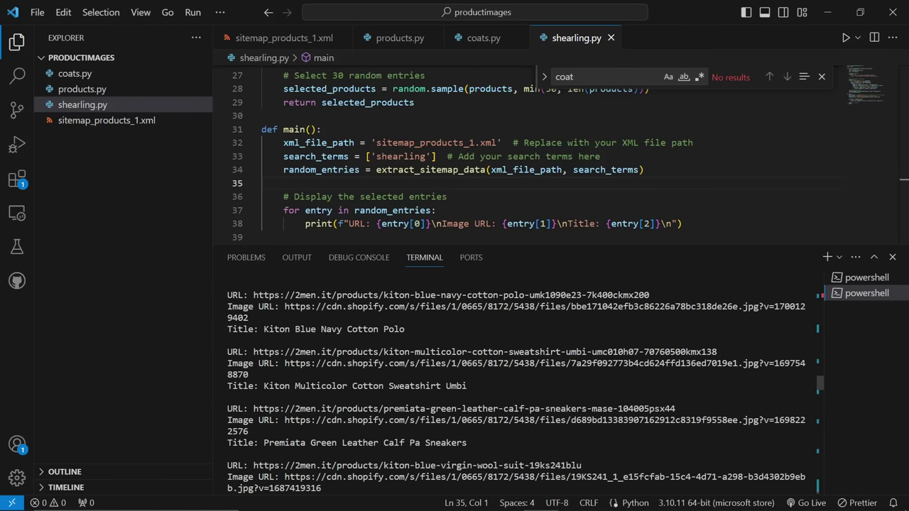
pyautogui.scroll(-3, 518, 383)
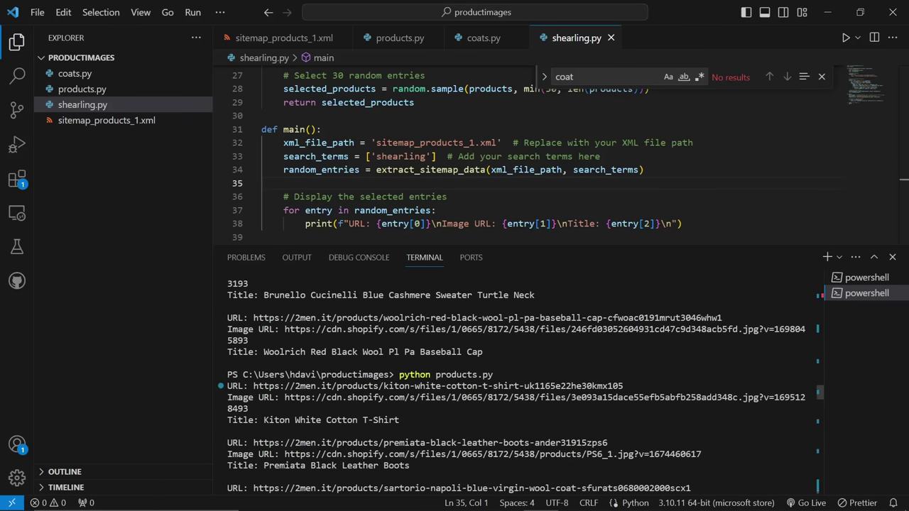
pyautogui.click(8, 287)
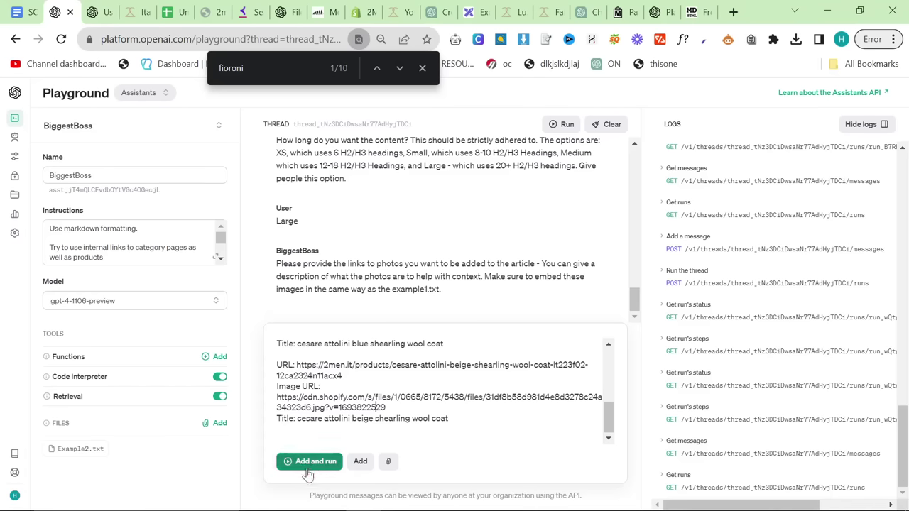
# Check the end of the pasted shearling product entries and send the message to the assistant, running the thread.
pyautogui.click(329, 428)
pyautogui.scroll(3, 329, 419)
pyautogui.scroll(-3, 329, 419)
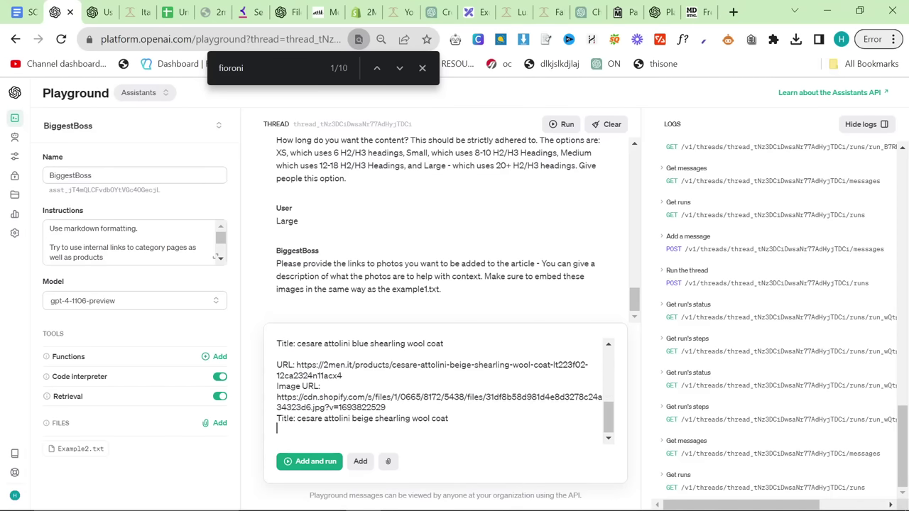
pyautogui.click(312, 462)
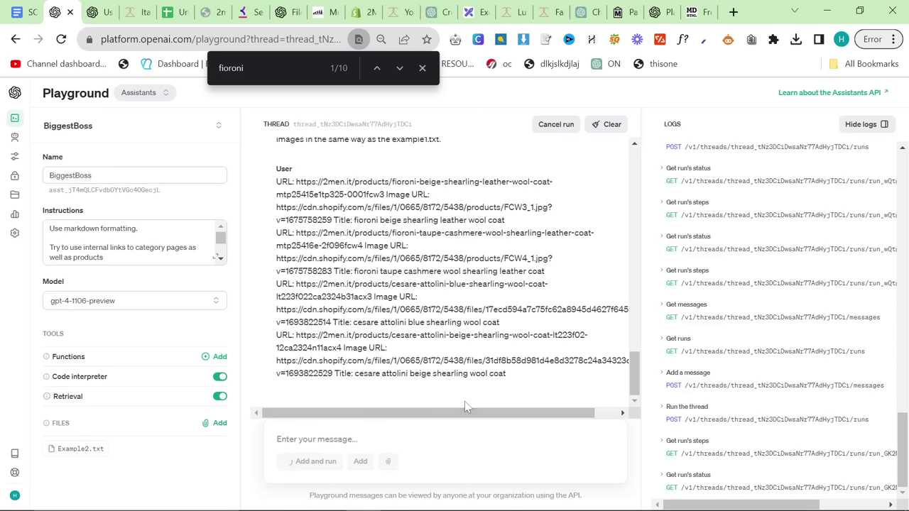
# Close the browser tabs to the right of the ChatGPT conversation, including the overcoats collection, Paste to Markdown and the extra Playground.
pyautogui.click(486, 14)
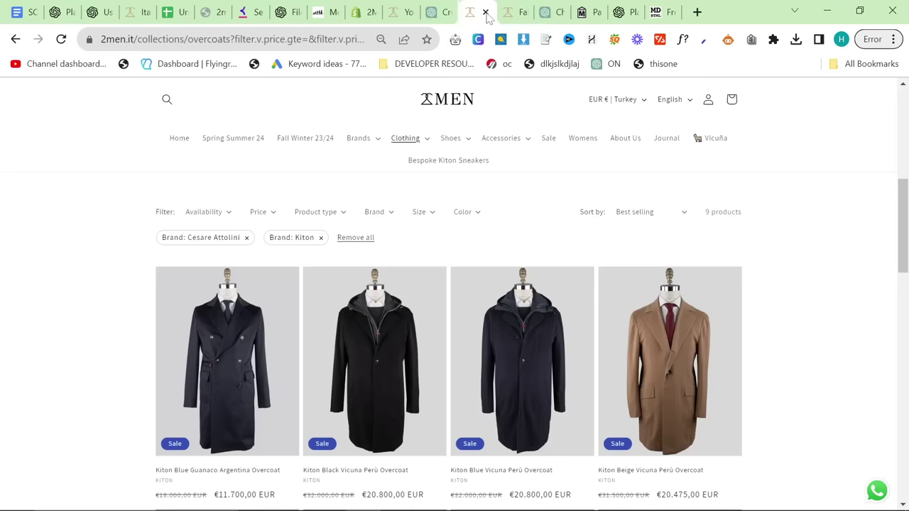
pyautogui.click(484, 12)
pyautogui.click(484, 13)
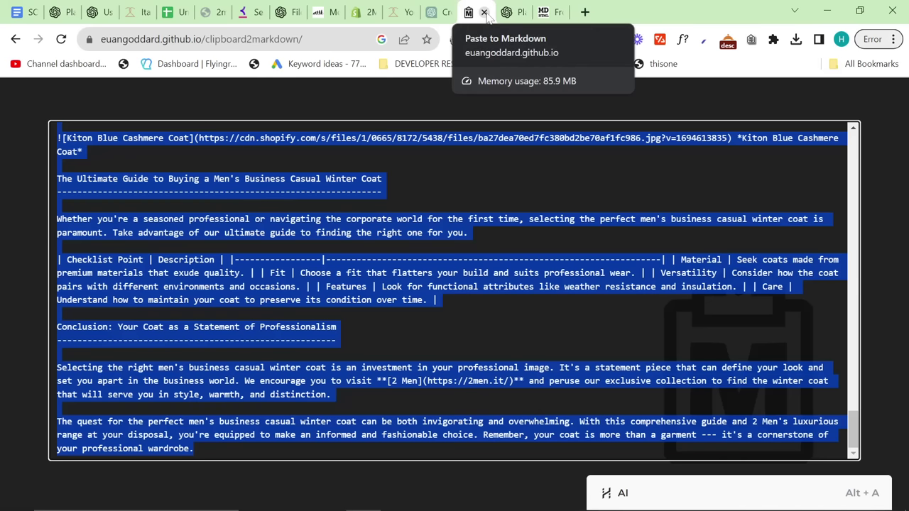
pyautogui.click(484, 13)
pyautogui.click(484, 13)
pyautogui.click(483, 13)
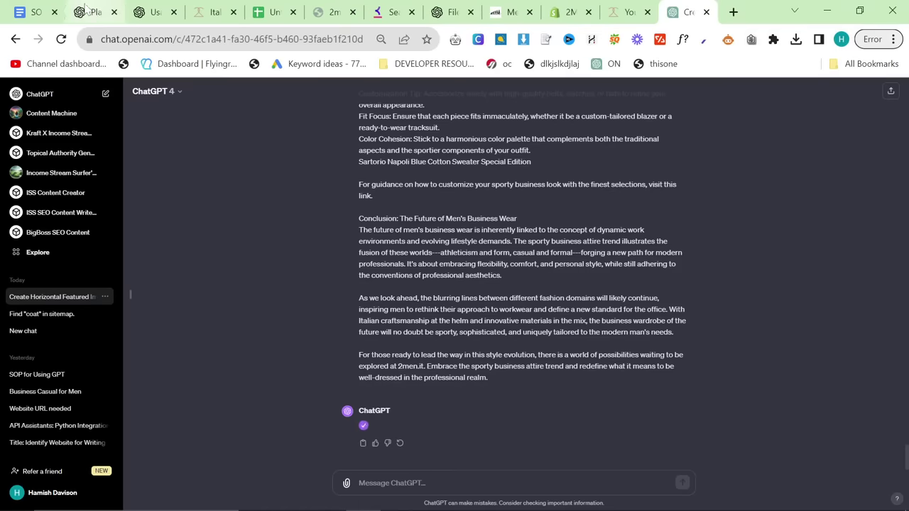
# In the Playground, answer the tone and point-of-view question with "Professional and first person plural" and run the thread.
pyautogui.click(90, 10)
pyautogui.hotkey('alt', 'Tab')
pyautogui.hotkey('alt', 'Tab')
pyautogui.scroll(2, 411, 317)
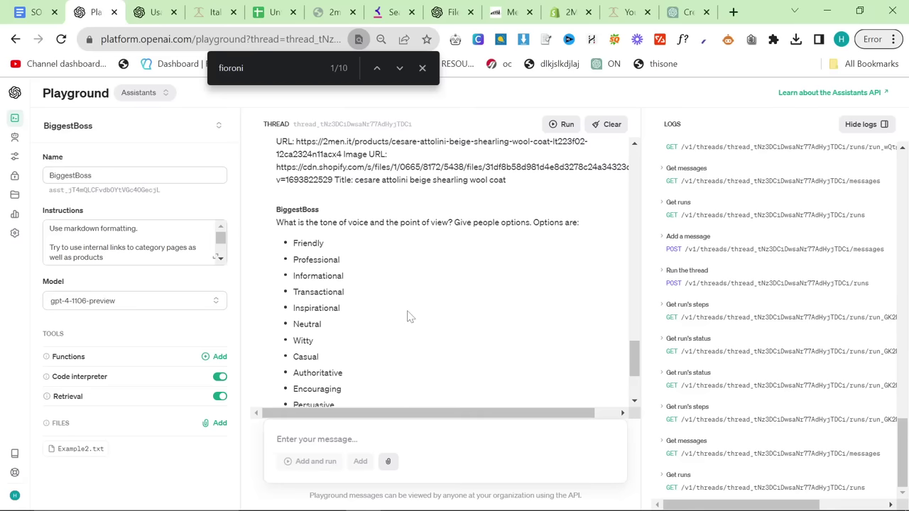
pyautogui.scroll(-2, 446, 269)
pyautogui.write('Professional and first person pl')
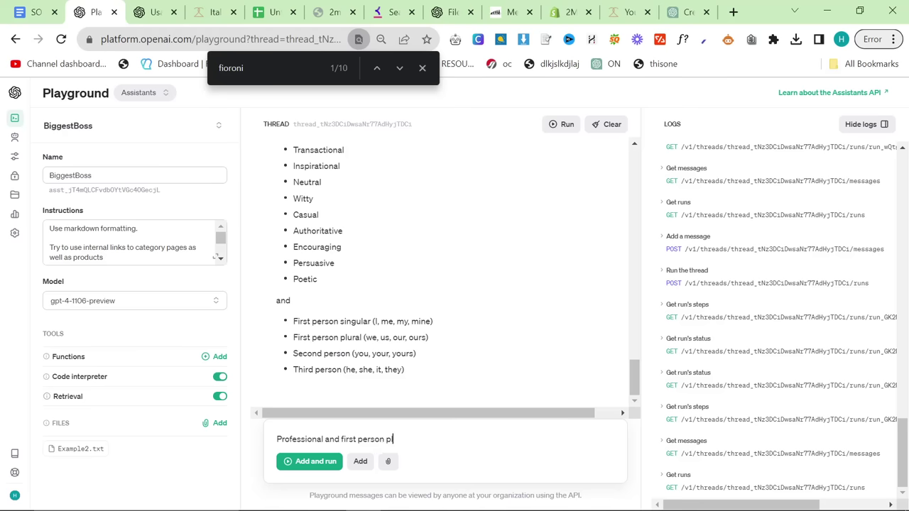
pyautogui.click(311, 462)
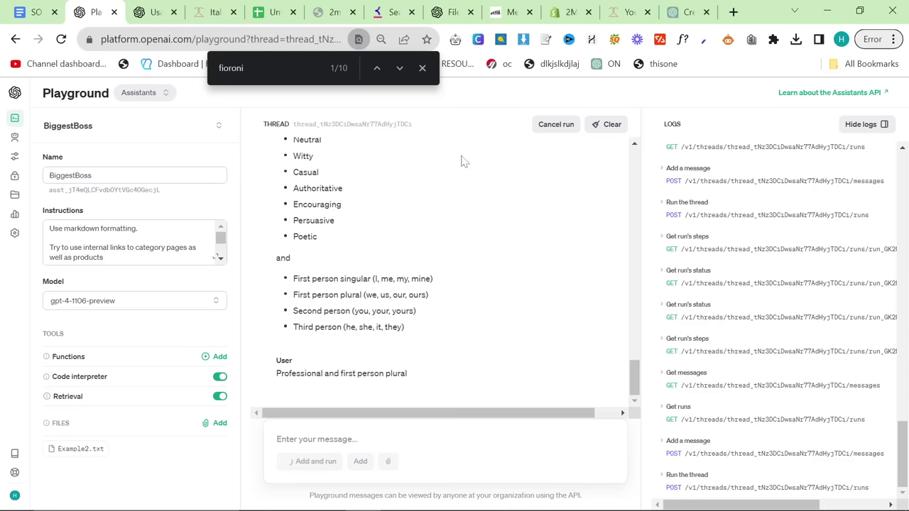
# Switch to the Google Ads keyword ideas and highlight "pants for chelsea boots" and "dress pants with chelsea boots" as the next topic.
pyautogui.hotkey('alt', 'Tab')
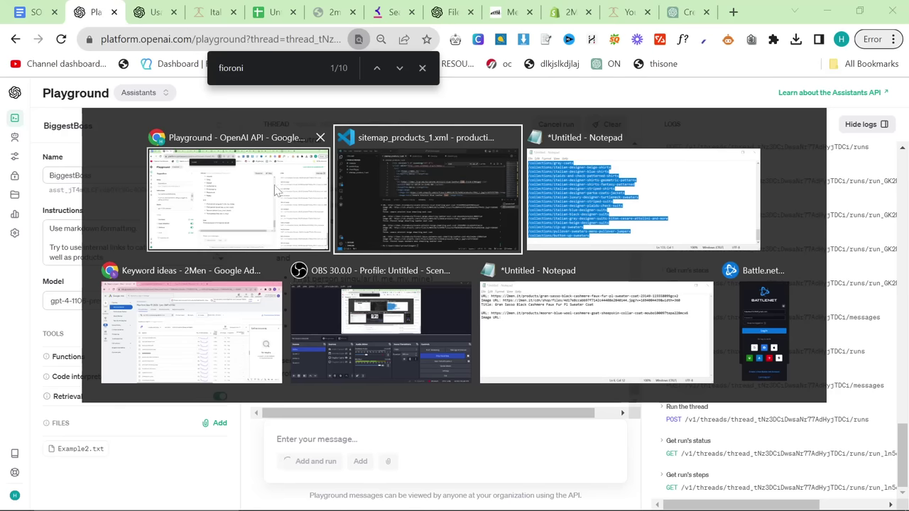
pyautogui.click(267, 191)
pyautogui.hotkey('alt', 'Tab')
pyautogui.click(270, 365)
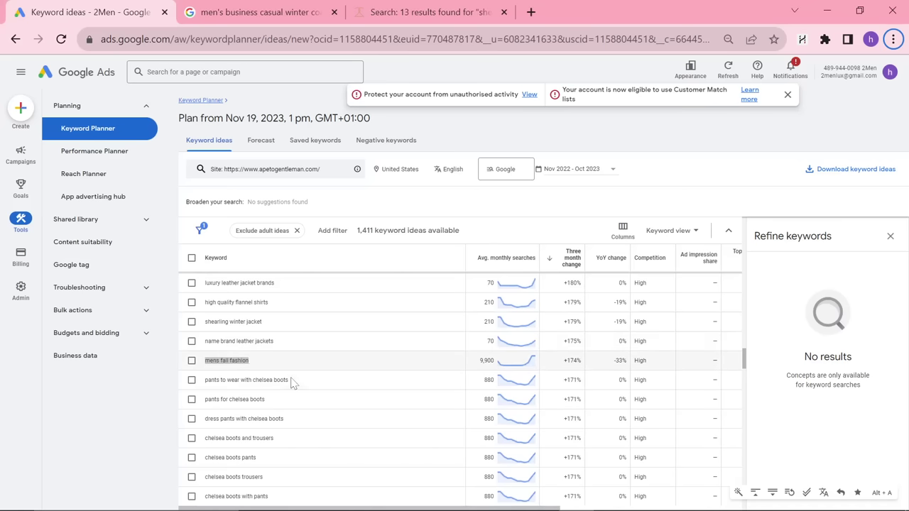
pyautogui.tripleClick(242, 399)
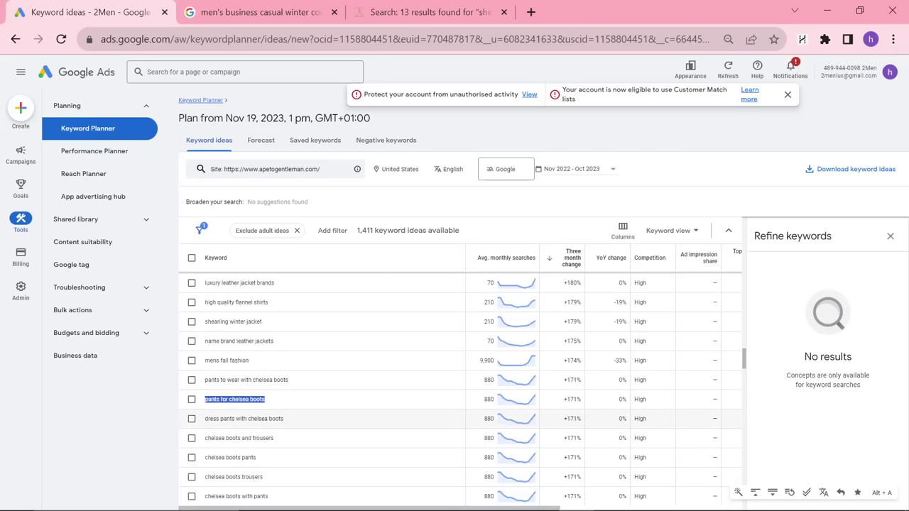
pyautogui.tripleClick(263, 419)
pyautogui.moveTo(301, 424); pyautogui.dragTo(205, 402)
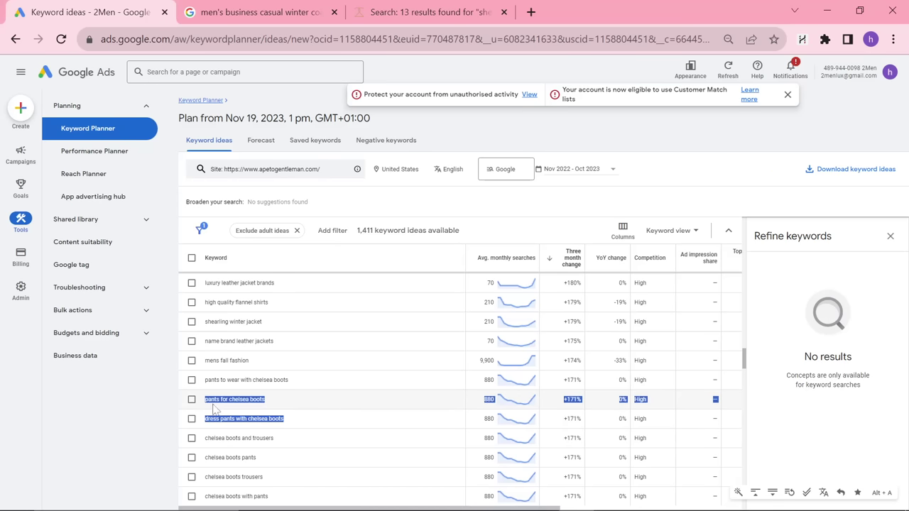
# Switch to VS Code and read through products.py to check whether it filters products by search terms.
pyautogui.hotkey('alt', 'Tab')
pyautogui.hotkey('alt', 'Tab')
pyautogui.hotkey('alt', 'Tab')
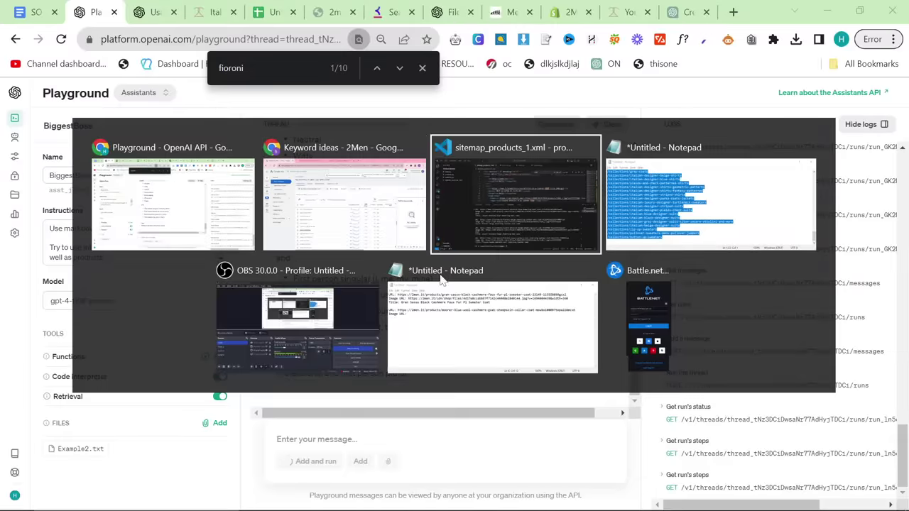
pyautogui.click(99, 107)
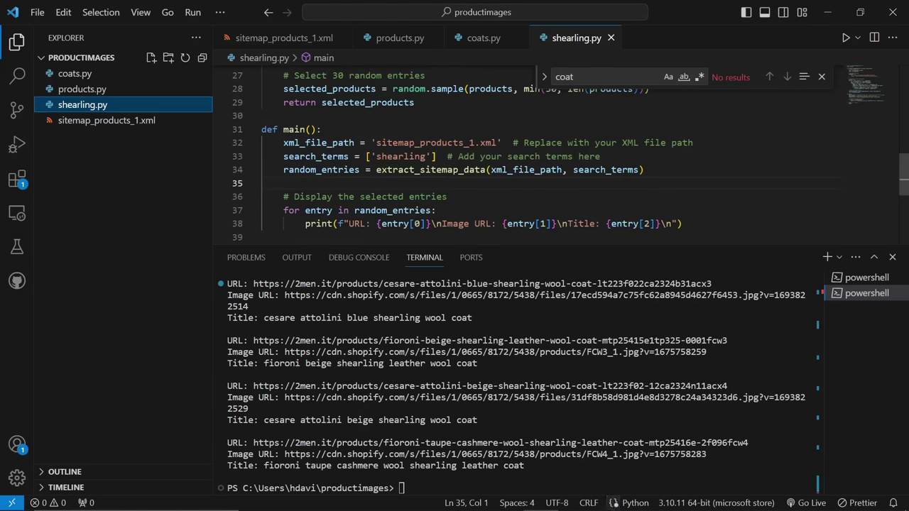
pyautogui.click(81, 90)
pyautogui.scroll(-5, 454, 156)
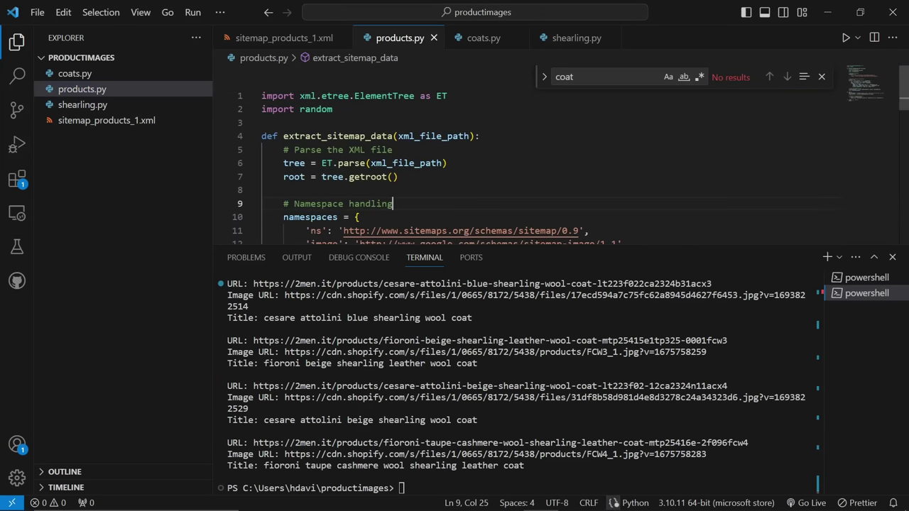
pyautogui.scroll(-4, 455, 156)
pyautogui.scroll(4, 454, 156)
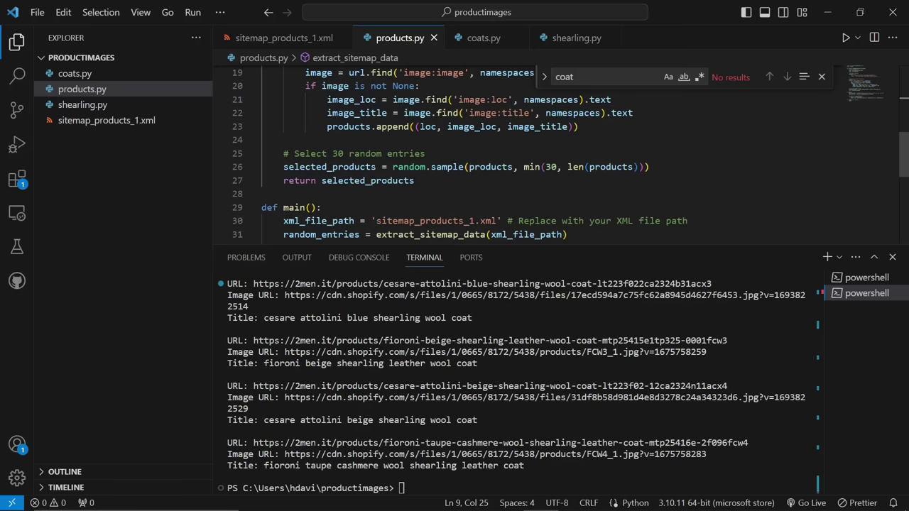
pyautogui.scroll(5, 454, 156)
pyautogui.scroll(-7, 454, 156)
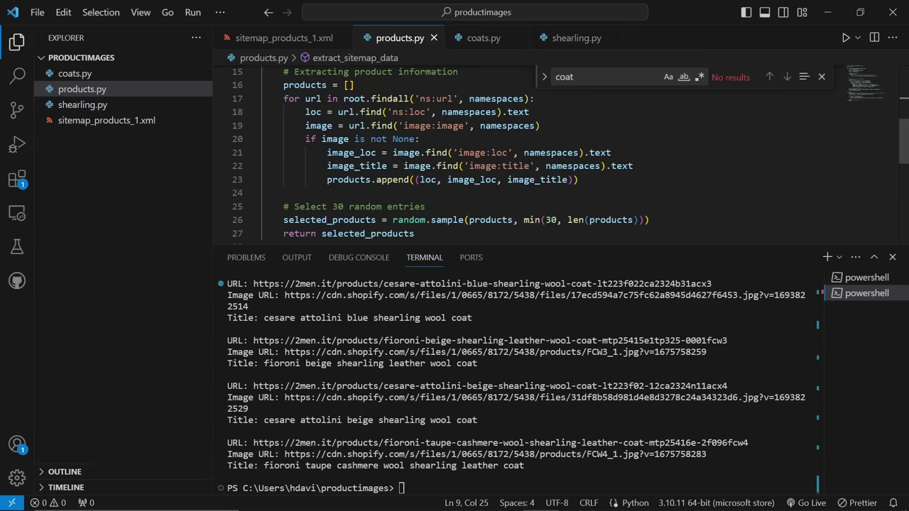
pyautogui.scroll(-2, 455, 156)
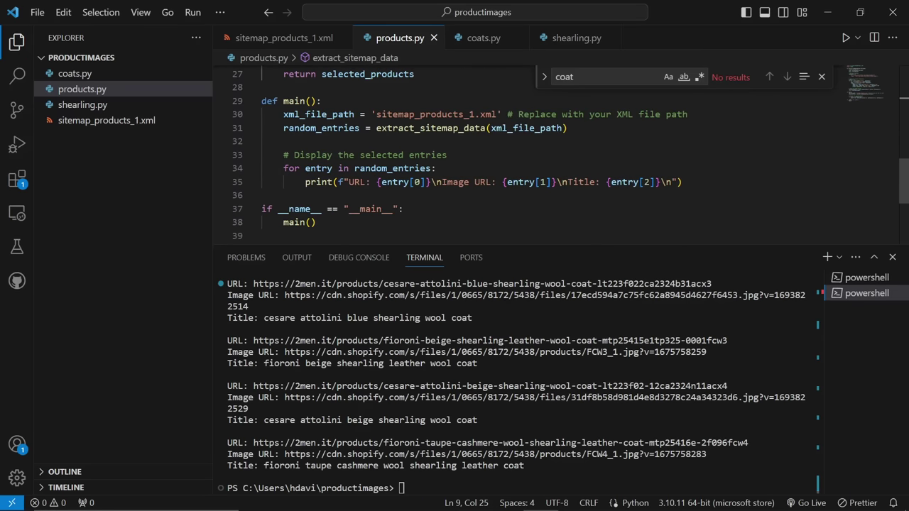
# Open coats.py and remove 'coat' from the search_terms list.
pyautogui.click(101, 73)
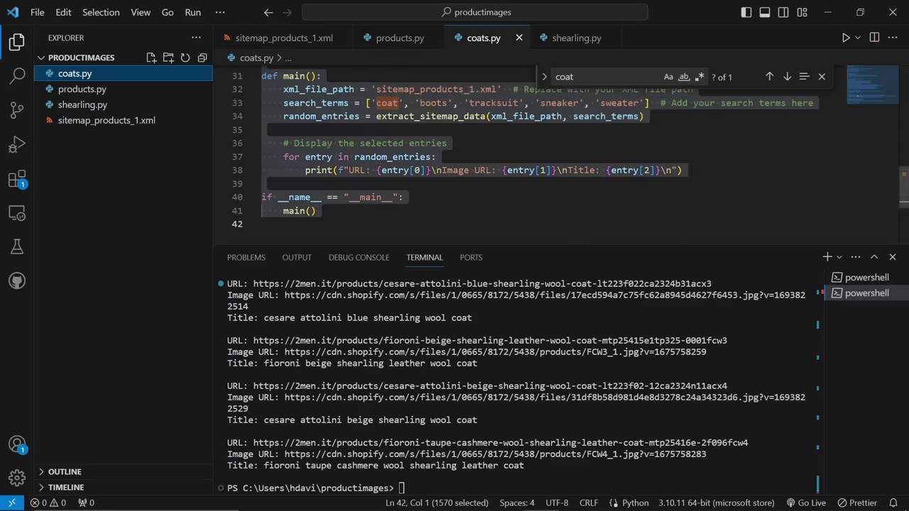
pyautogui.scroll(2, 525, 149)
pyautogui.doubleClick(383, 157)
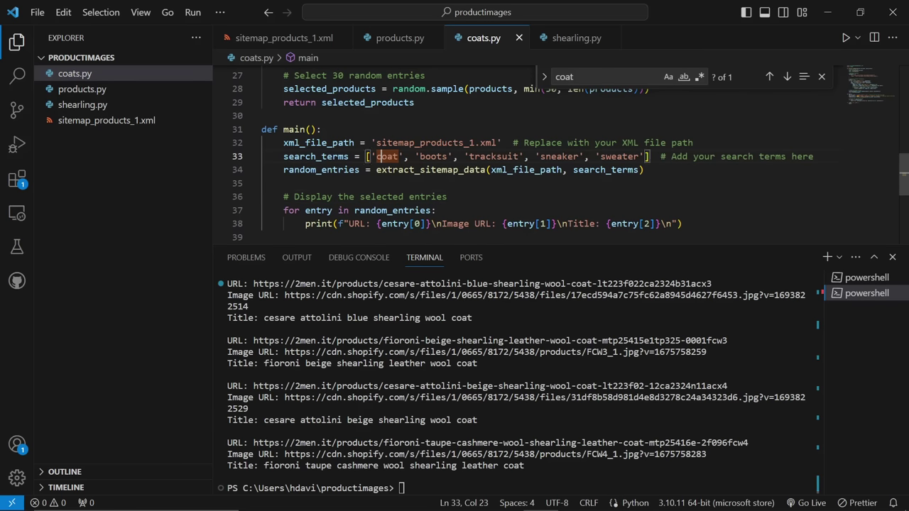
pyautogui.press('BackSpace')
pyautogui.press('BackSpace')
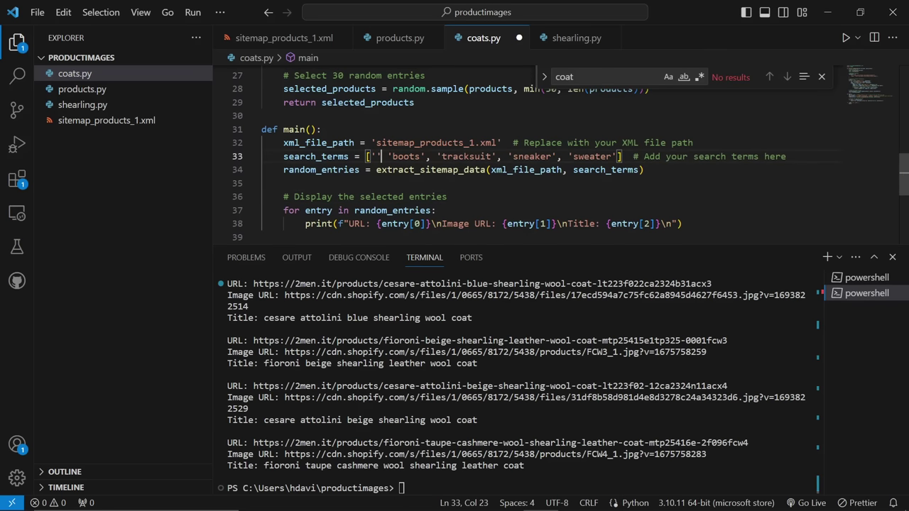
pyautogui.press('Delete')
pyautogui.press('BackSpace')
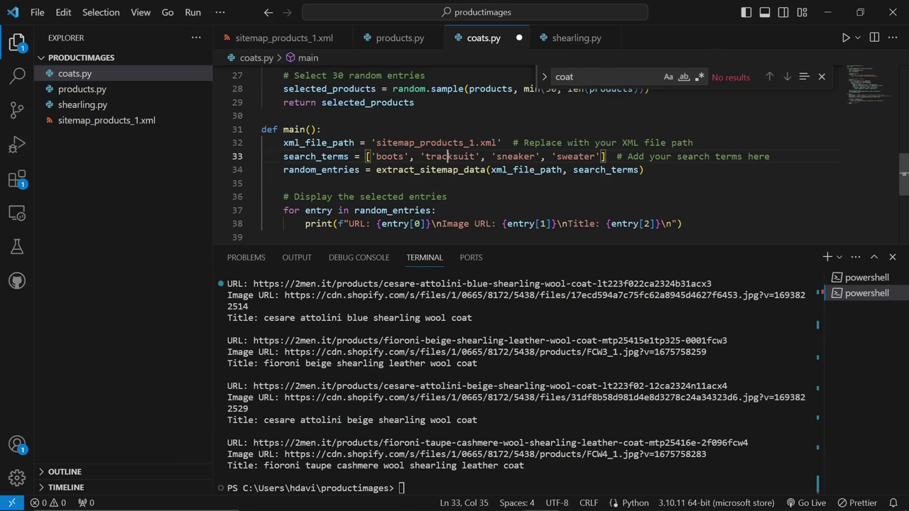
# Replace 'tracksuit' with 'pants' in search_terms and delete the 'sneaker' and 'sweater' terms.
pyautogui.hotkey('ctrl', 'd')
pyautogui.write('pants')
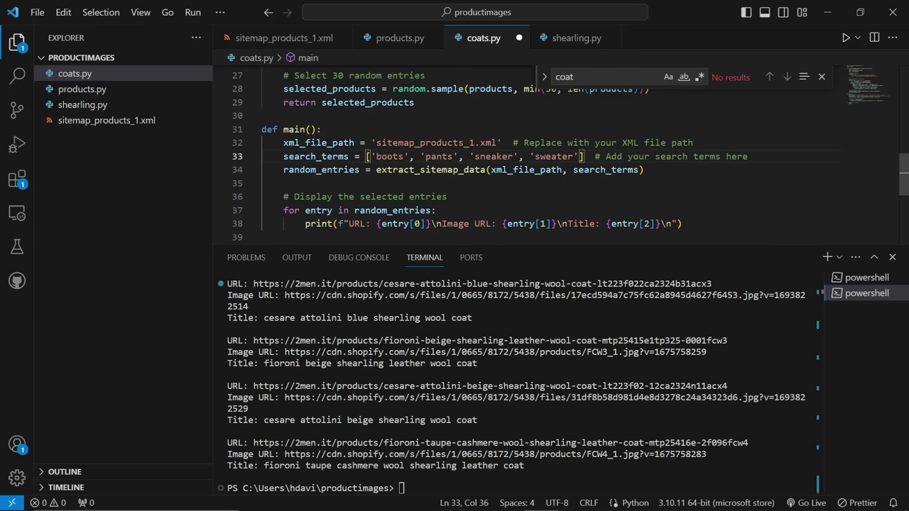
pyautogui.hotkey('ctrl', 'shift', 'Left')
pyautogui.hotkey('ctrl', 'shift', 'Left')
pyautogui.hotkey('ctrl', 'shift', 'Left')
pyautogui.hotkey('ctrl', 'shift', 'Left')
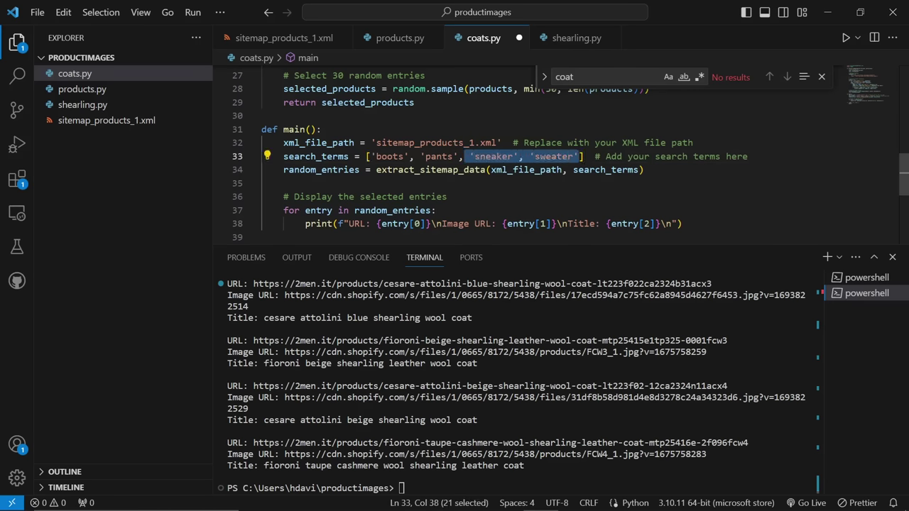
pyautogui.press('BackSpace')
pyautogui.press('BackSpace')
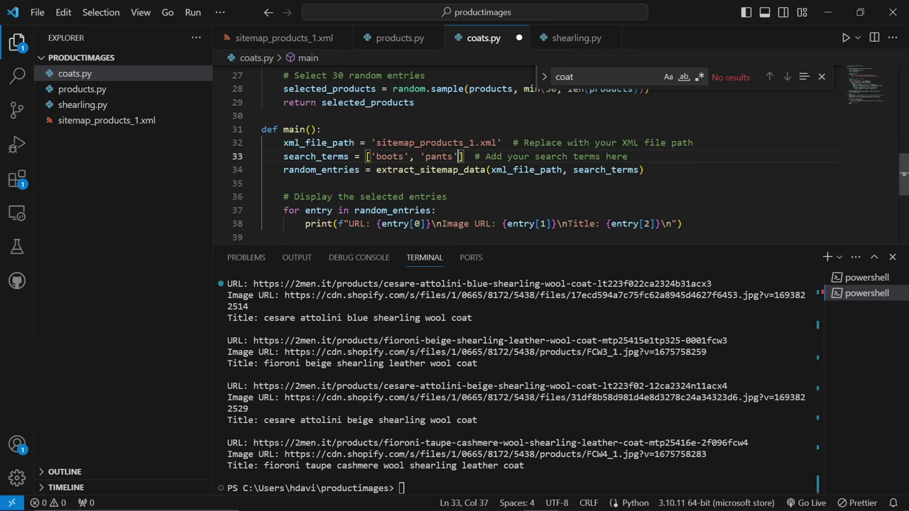
# Save coats.py, run it with Python in the terminal and look through the listed boots and pants products.
pyautogui.click(514, 387)
pyautogui.press('Up')
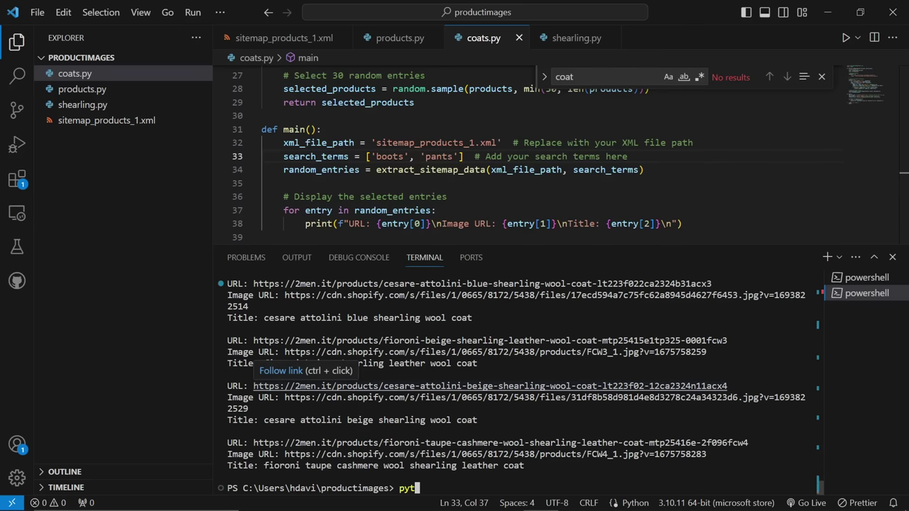
pyautogui.hotkey('alt', 'Tab')
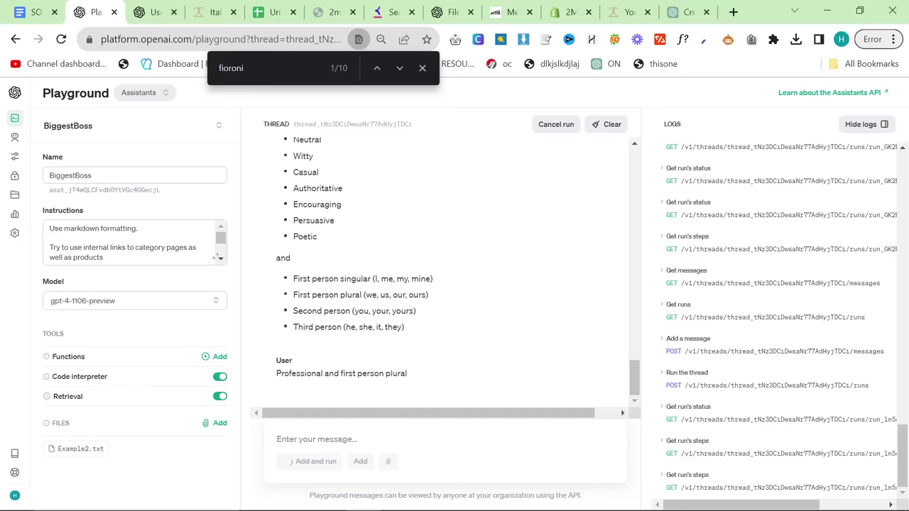
pyautogui.hotkey('alt', 'Tab')
pyautogui.write('pyto')
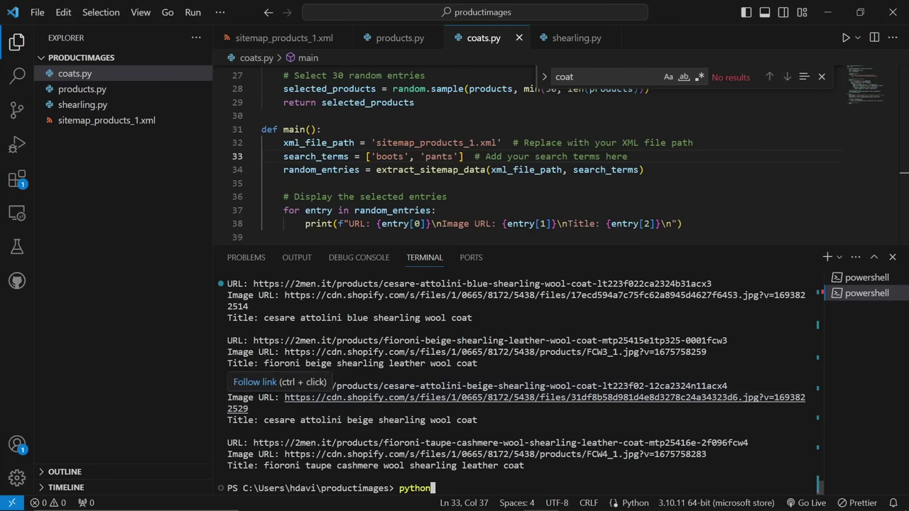
pyautogui.press('Return')
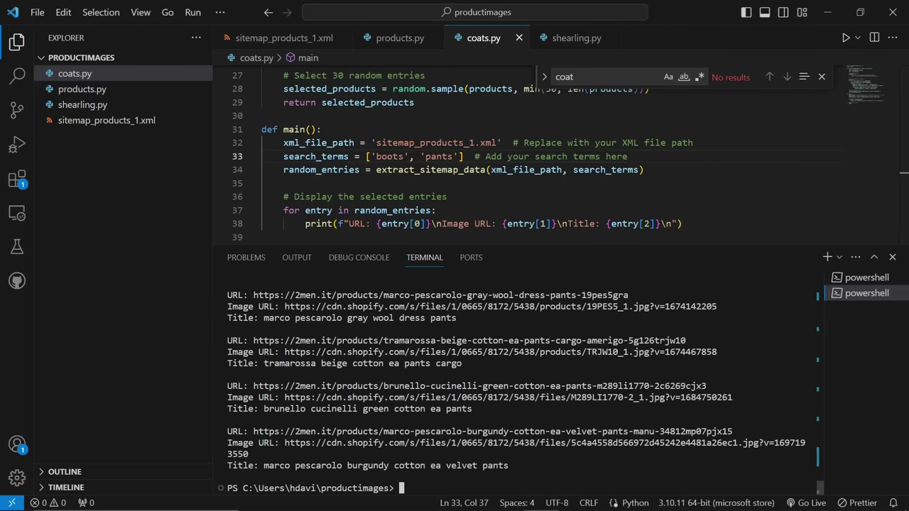
pyautogui.scroll(3, 522, 383)
pyautogui.scroll(7, 523, 383)
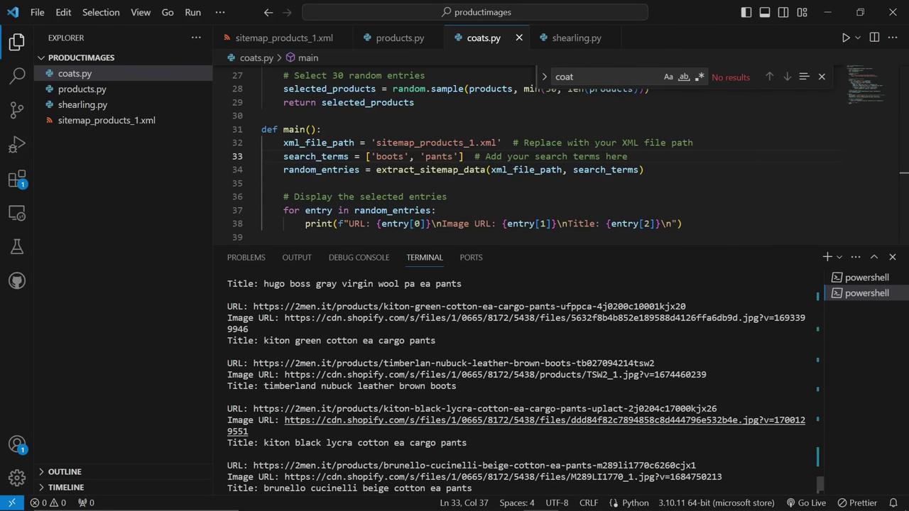
pyautogui.scroll(-10, 522, 383)
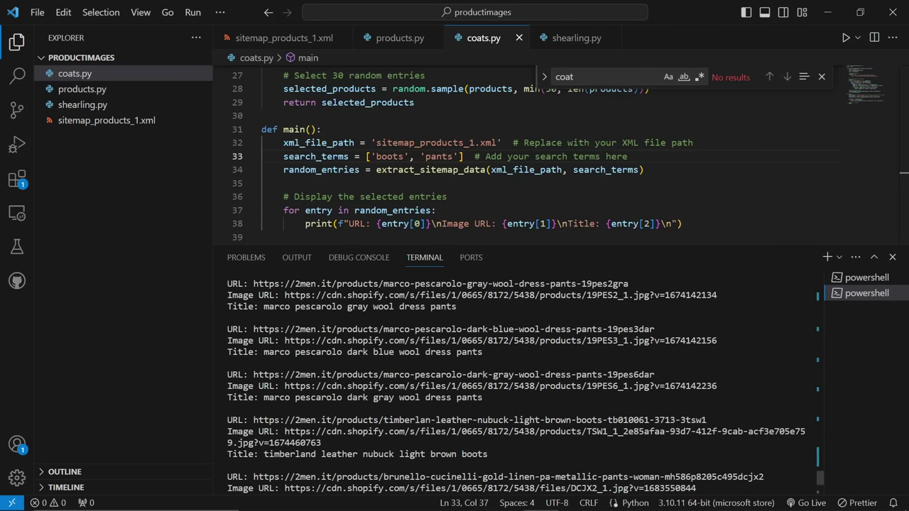
pyautogui.scroll(10, 522, 384)
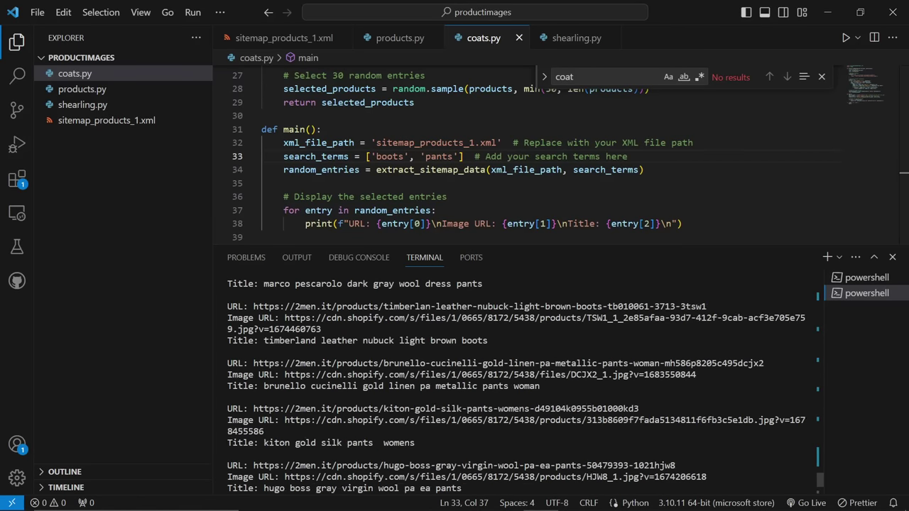
pyautogui.scroll(-10, 522, 384)
# Replace 'boots' with 'chelsea' in the search_terms of coats.py, save the file and run it again.
pyautogui.doubleClick(390, 157)
pyautogui.write('chelsea')
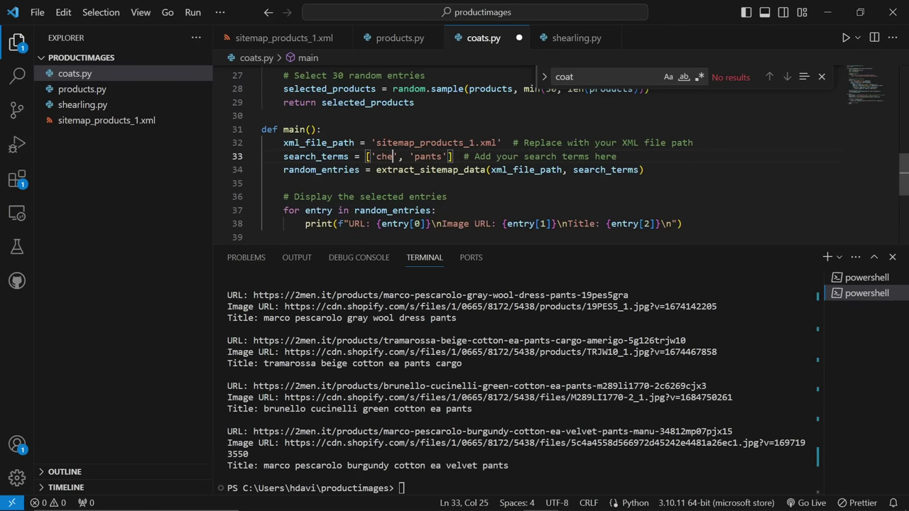
pyautogui.click(402, 488)
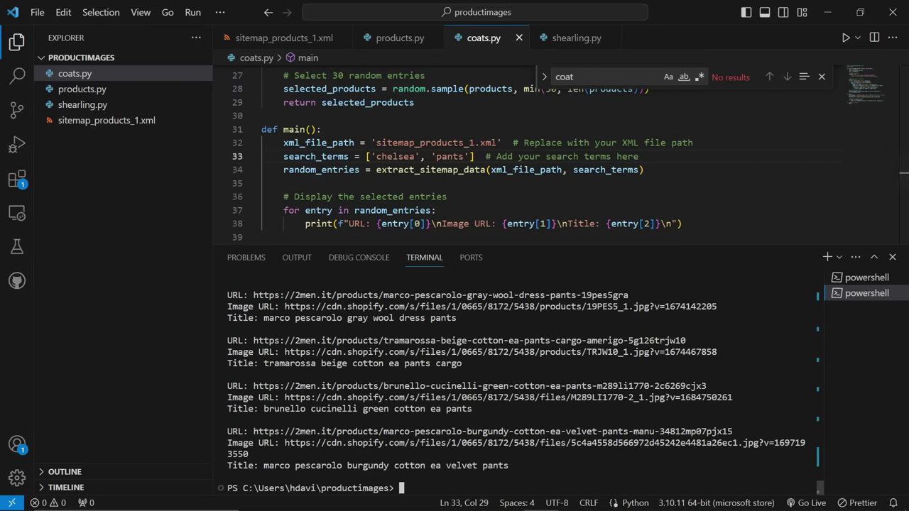
pyautogui.press('Up')
pyautogui.press('Return')
# Copy the full product listing from the last coats.py run in the terminal.
pyautogui.moveTo(434, 465); pyautogui.dragTo(223, 331)
pyautogui.scroll(15, 284, 391)
pyautogui.scroll(8, 241, 362)
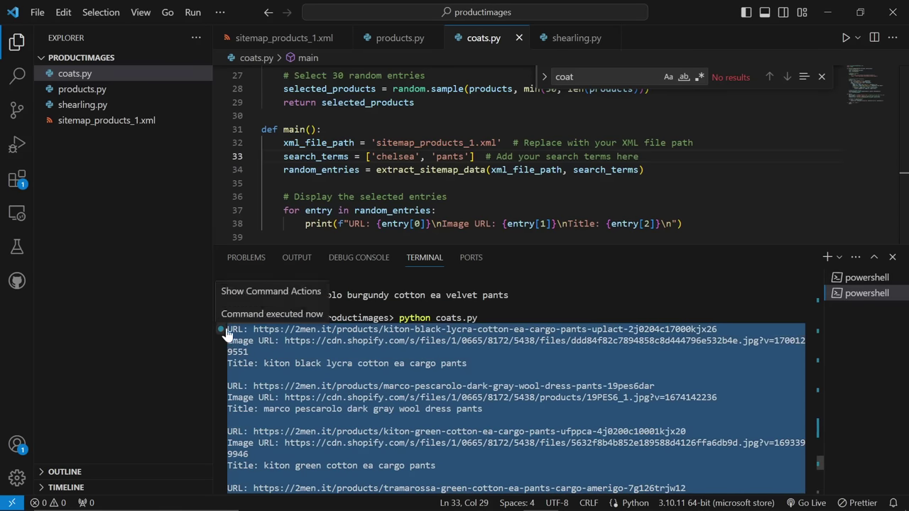
pyautogui.hotkey('ctrl', 'c')
# Switch to the browser and run the message "Continue" at the end of the BiggestBoss thread in the Playground.
pyautogui.hotkey('alt', 'Tab')
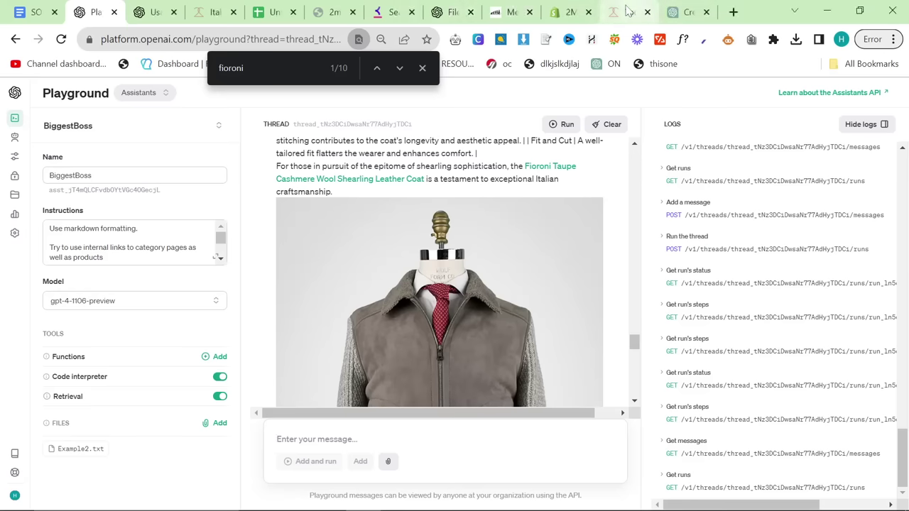
pyautogui.scroll(-10, 451, 277)
pyautogui.scroll(-10, 451, 276)
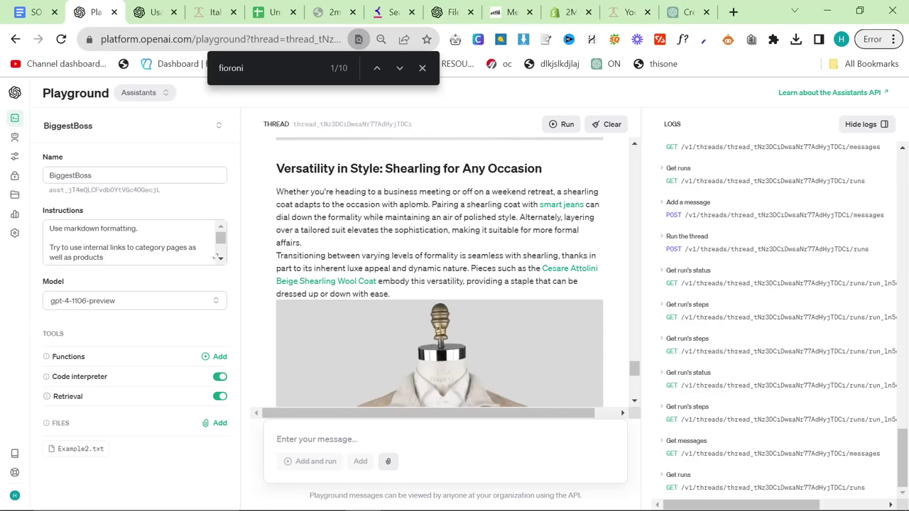
pyautogui.write('Continue')
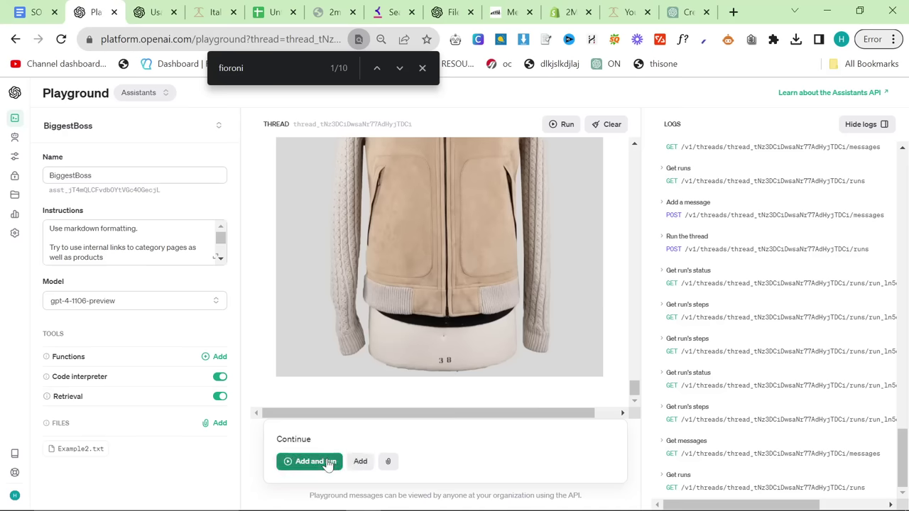
pyautogui.click(329, 463)
# Search the 2men.it store for "chelsea" and look at the matching products.
pyautogui.click(213, 12)
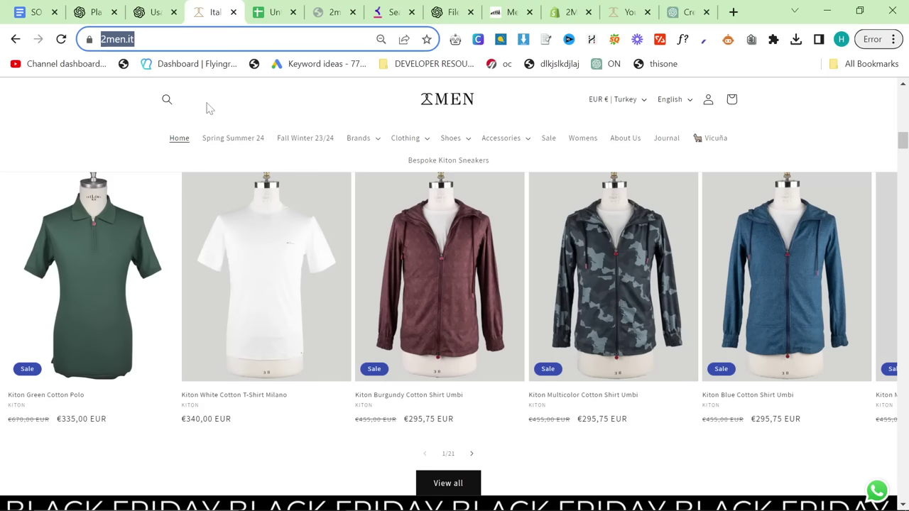
pyautogui.click(167, 100)
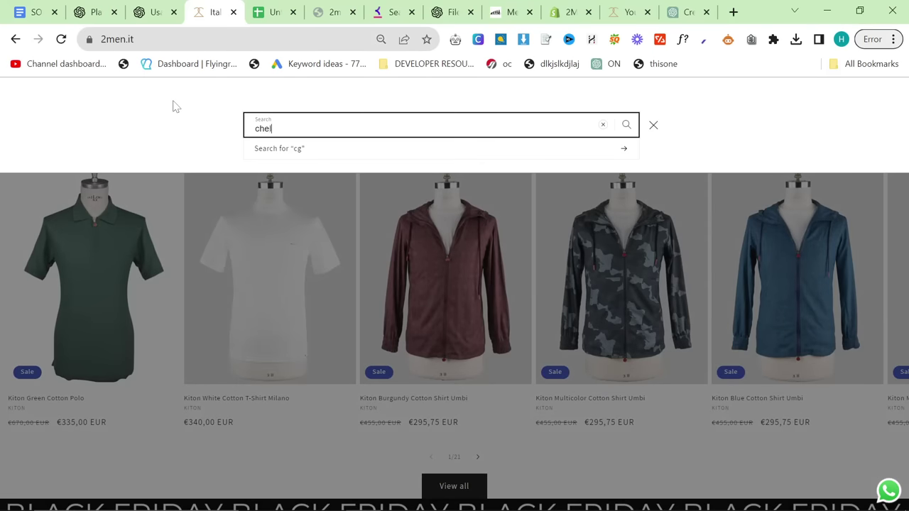
pyautogui.click(312, 153)
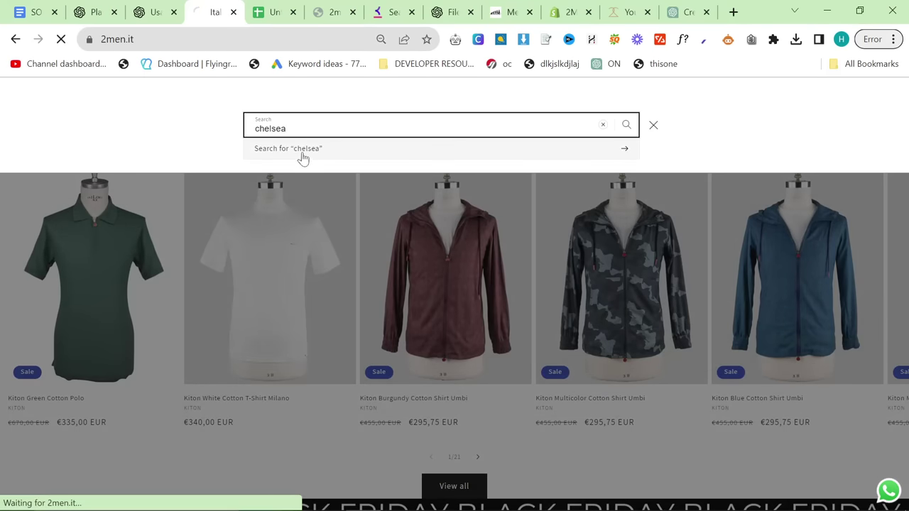
pyautogui.scroll(-3, 465, 371)
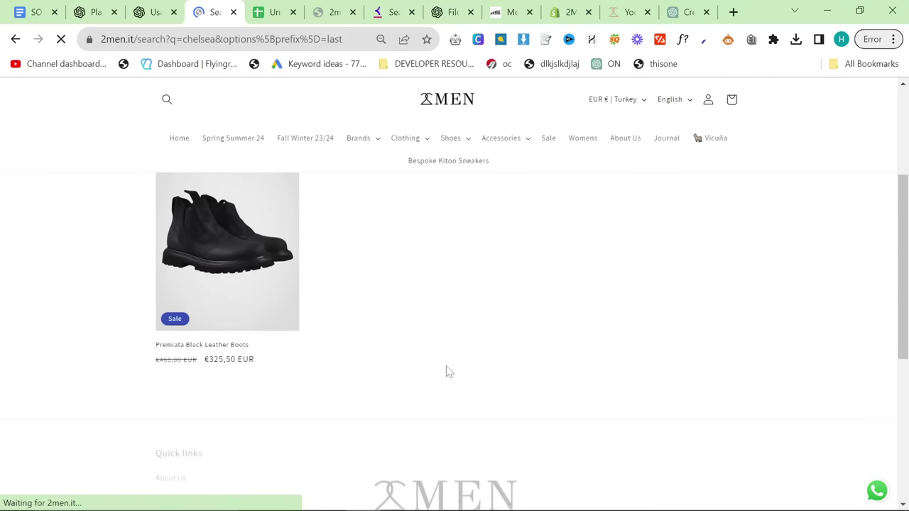
# Switch to VS Code, replace 'chelsea' with 'boots' in the search_terms of coats.py and run the script again.
pyautogui.hotkey('alt', 'Tab')
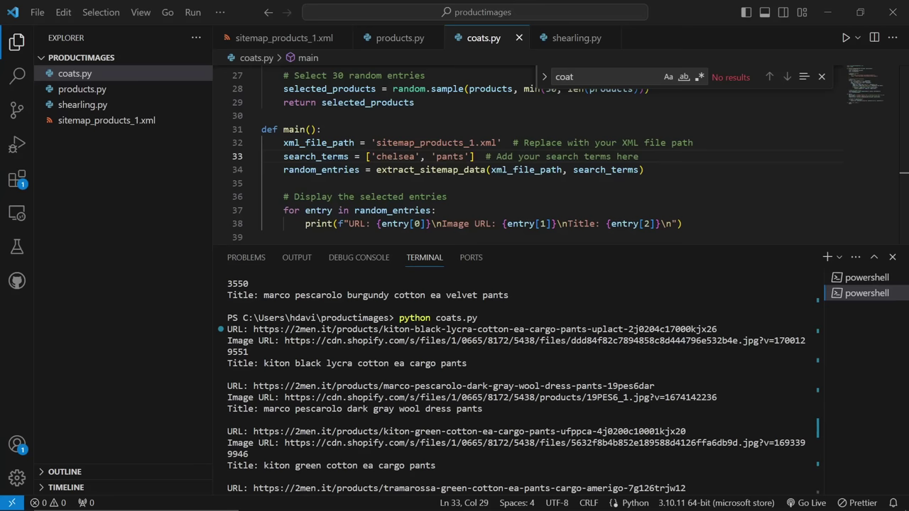
pyautogui.scroll(-6, 516, 386)
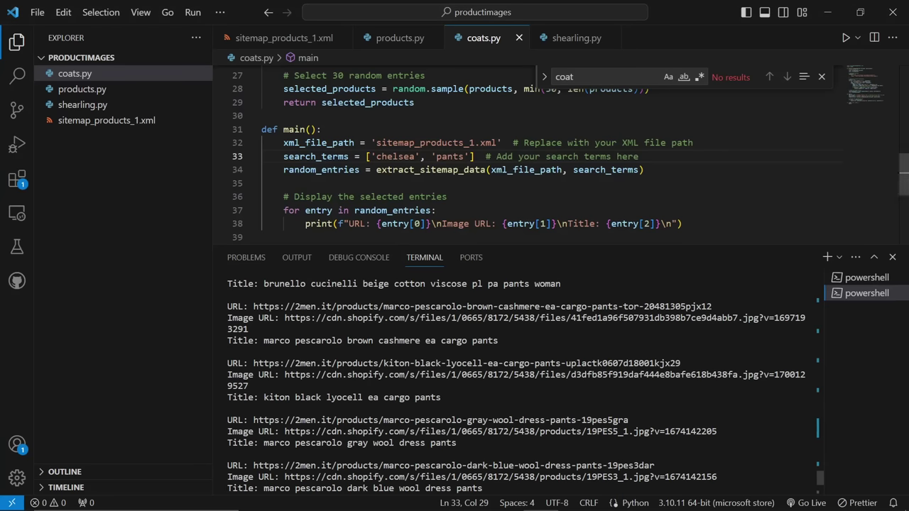
pyautogui.write('boots')
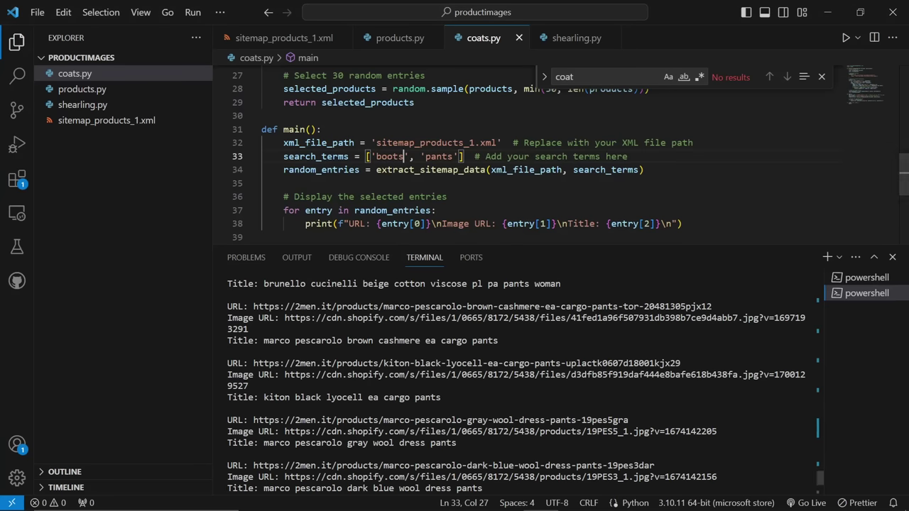
pyautogui.scroll(-10, 518, 377)
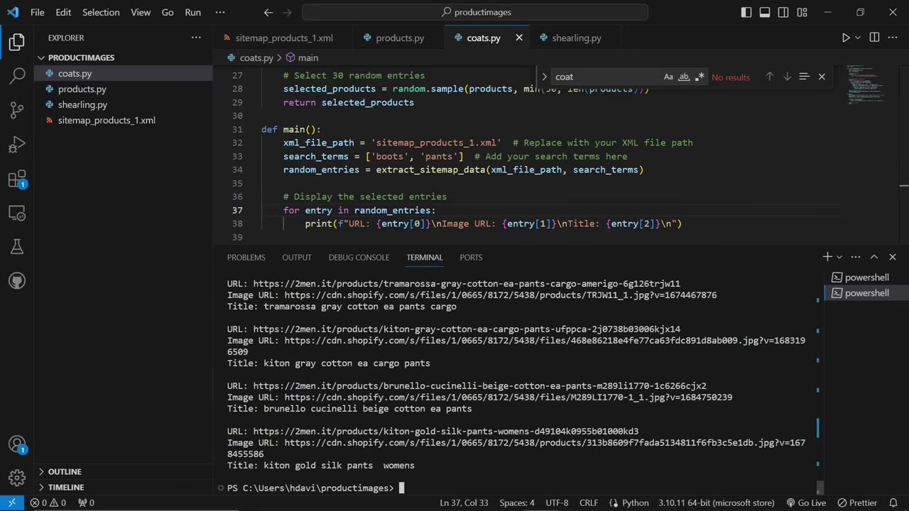
pyautogui.press('Return')
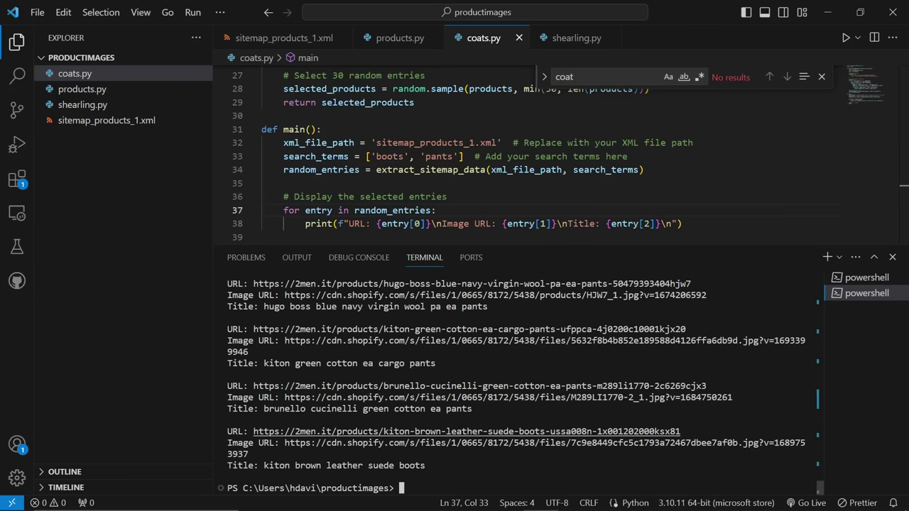
pyautogui.keyDown('ctrl'); pyautogui.click(496, 431); pyautogui.keyUp('ctrl')
# Return to the BiggestBoss thread, check the newly written article sections and run another "Continue" message.
pyautogui.click(138, 15)
pyautogui.click(92, 12)
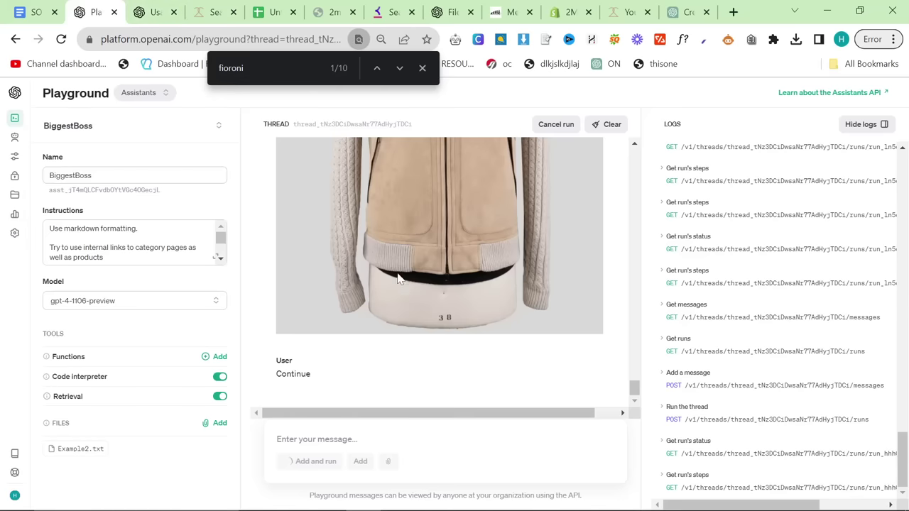
pyautogui.scroll(10, 369, 263)
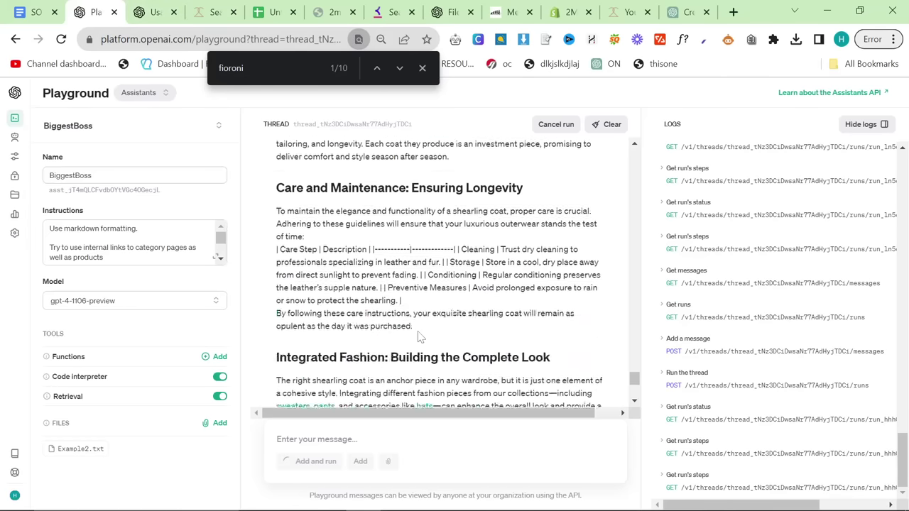
pyautogui.scroll(-10, 419, 337)
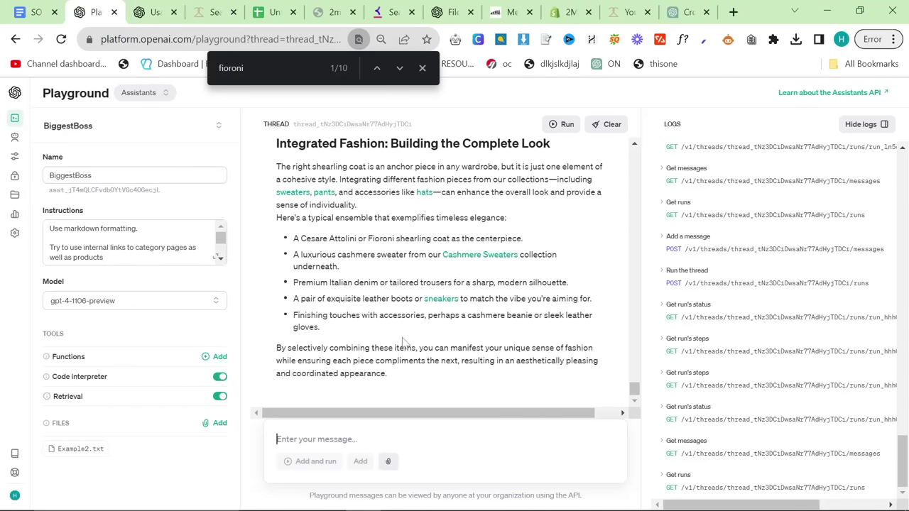
pyautogui.scroll(10, 436, 375)
pyautogui.scroll(-5, 436, 374)
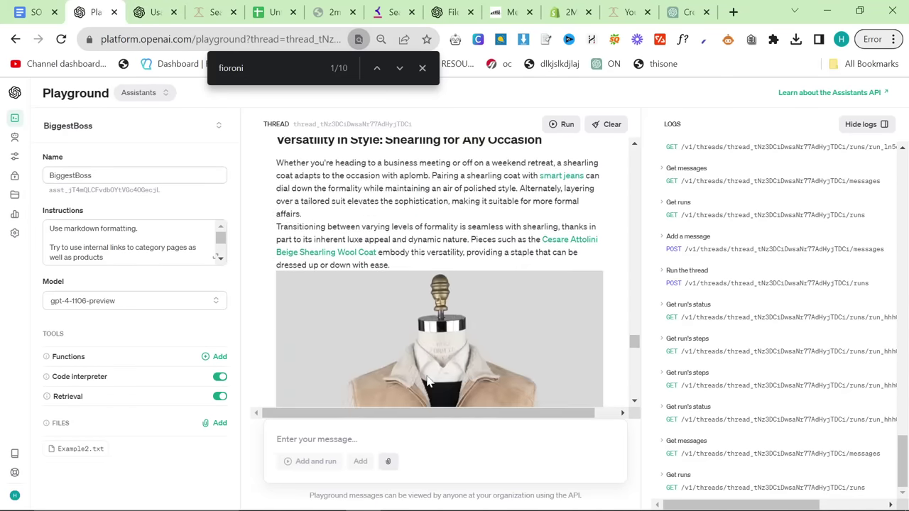
pyautogui.scroll(5, 436, 374)
pyautogui.scroll(-10, 439, 270)
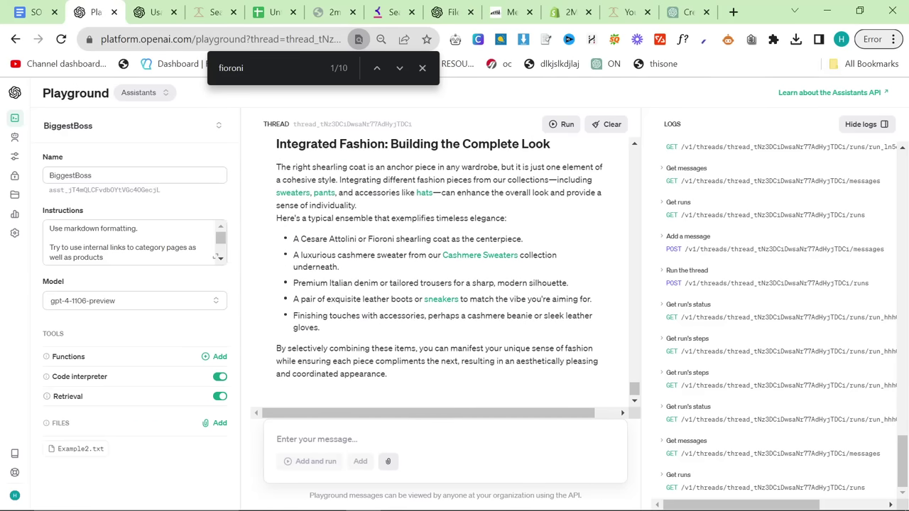
pyautogui.write('Continue')
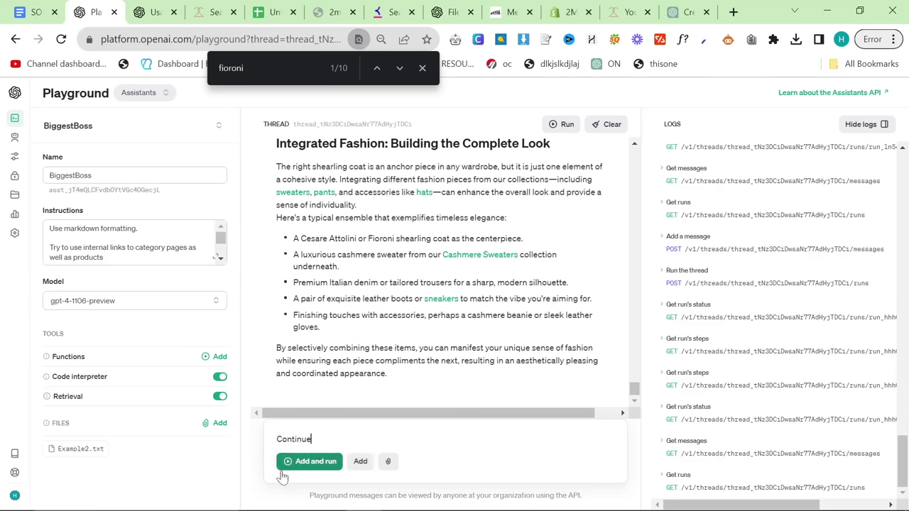
pyautogui.click(304, 463)
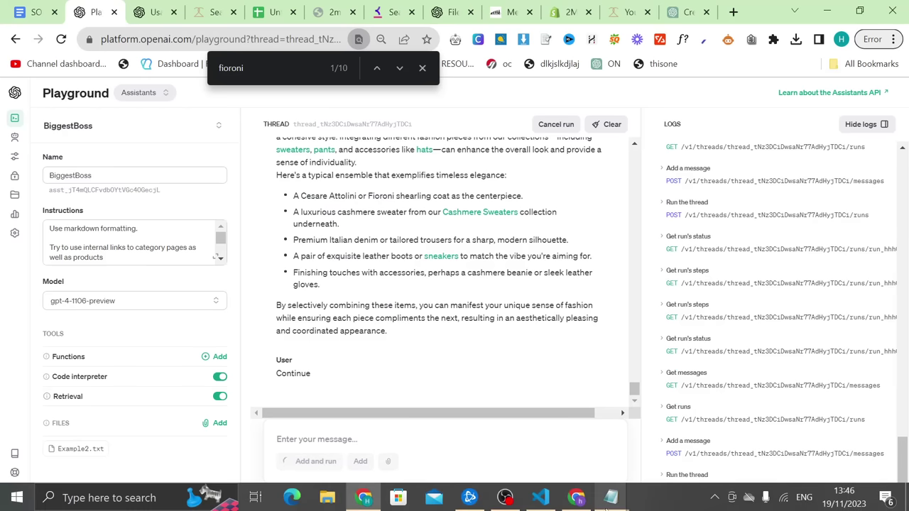
# Switch to the Google Ads Keyword Planner window and copy the keyword "pants to wear with chelsea boots".
pyautogui.hotkey('alt', 'Tab')
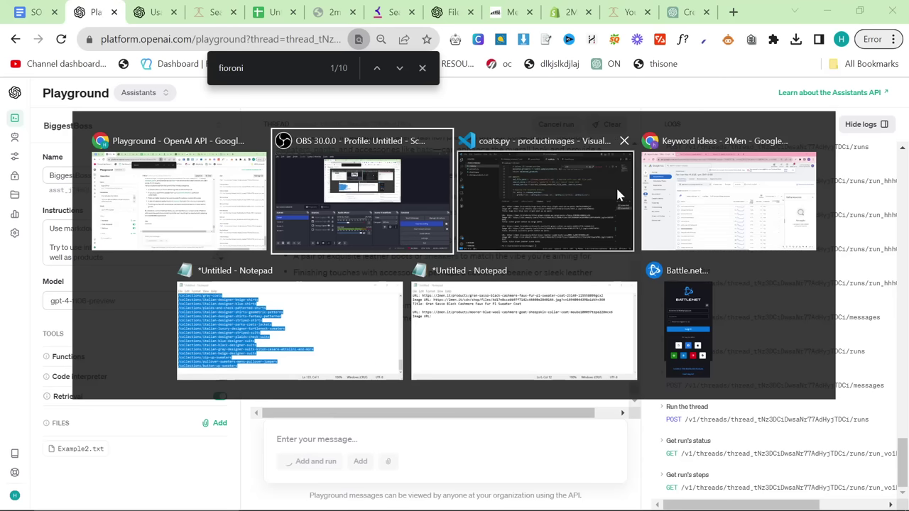
pyautogui.click(728, 195)
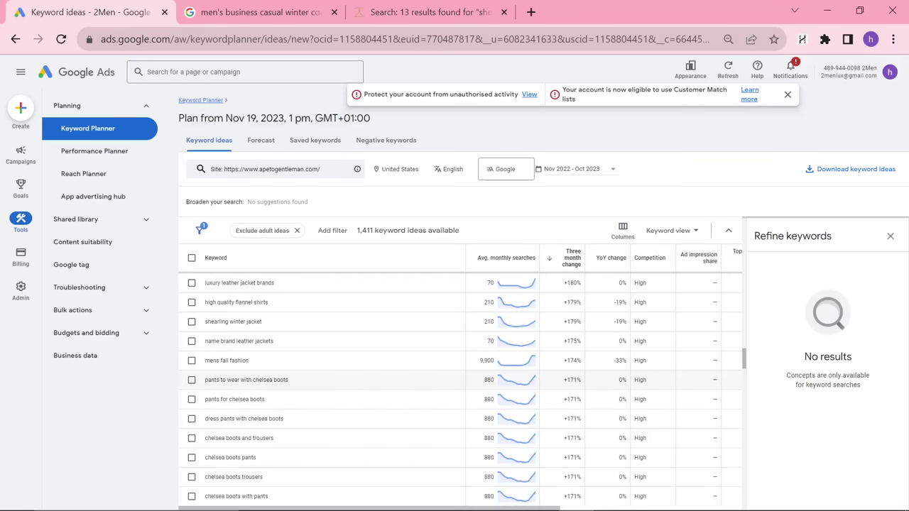
pyautogui.tripleClick(246, 380)
pyautogui.hotkey('ctrl', 'c')
# Paste the copied keyword into cell A4 of the Google Sheets keyword spreadsheet.
pyautogui.hotkey('alt', 'Tab')
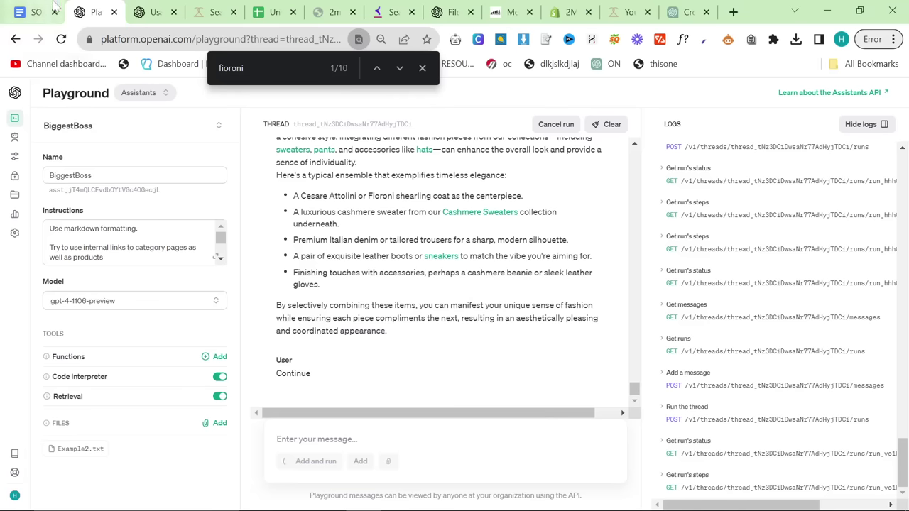
pyautogui.click(216, 11)
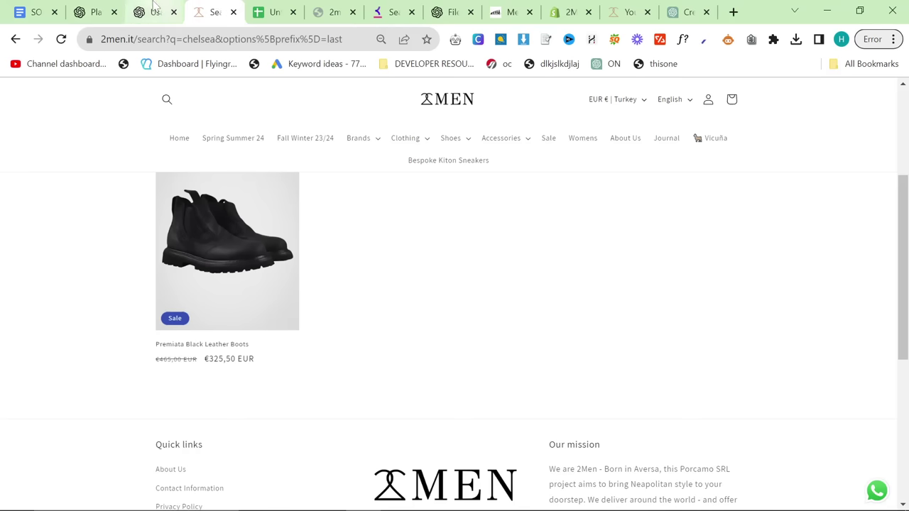
pyautogui.click(274, 11)
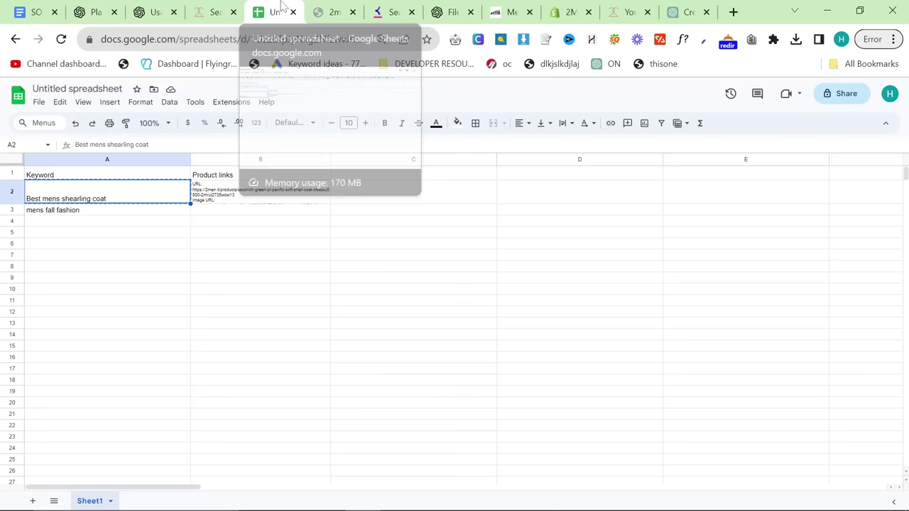
pyautogui.doubleClick(68, 224)
pyautogui.hotkey('ctrl', 'v')
pyautogui.press('Tab')
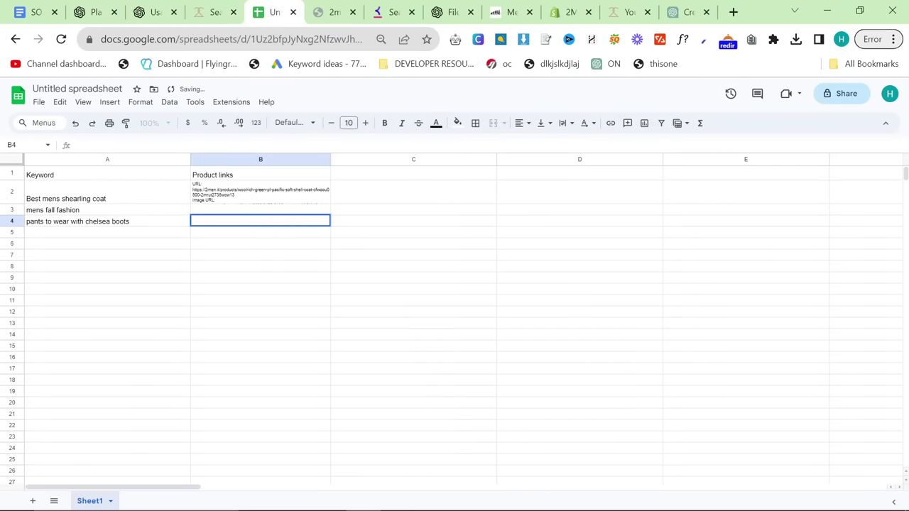
# Switch to VS Code and copy the complete boots and pants listing printed by the latest coats.py run.
pyautogui.hotkey('alt', 'Tab')
pyautogui.hotkey('alt', 'Tab')
pyautogui.hotkey('alt', 'Tab')
pyautogui.moveTo(445, 465); pyautogui.dragTo(239, 351)
pyautogui.scroll(15, 229, 384)
pyautogui.scroll(6, 254, 351)
pyautogui.scroll(12, 263, 329)
pyautogui.moveTo(234, 386); pyautogui.dragTo(229, 419)
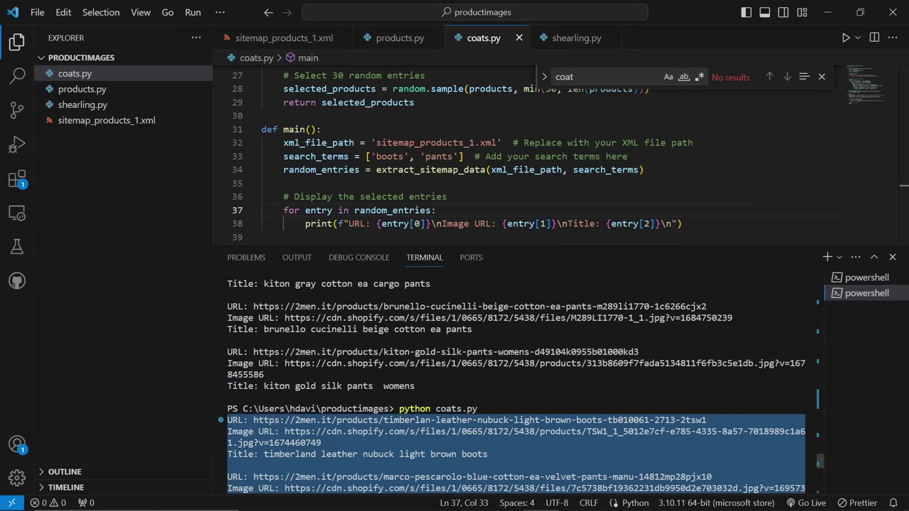
pyautogui.hotkey('ctrl', 'c')
# Paste the boots and pants listing into the Product links cell B4 beside the chelsea boots keyword.
pyautogui.hotkey('alt', 'Tab')
pyautogui.hotkey('ctrl', 'v')
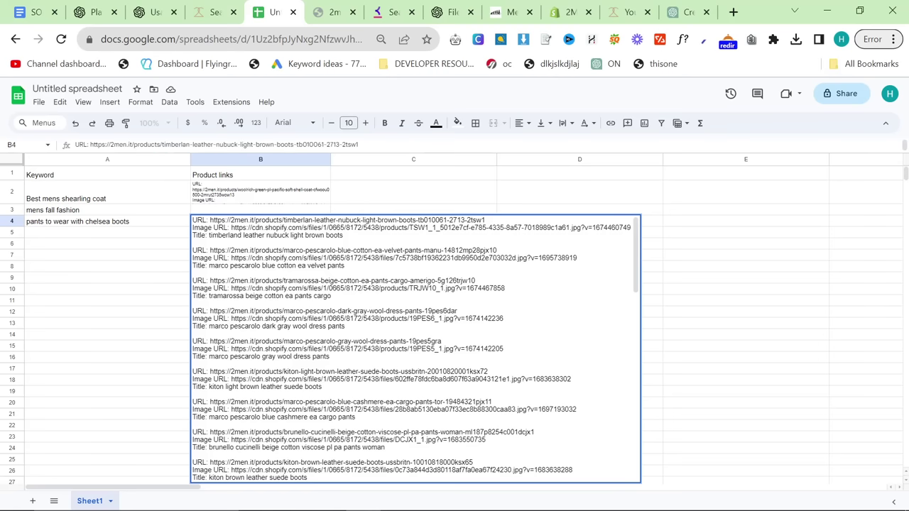
pyautogui.click(151, 305)
# Zoom the browser page out to 33% and reduce the font size of the product listing in cell B4.
pyautogui.hotkey('ctrl', 'a')
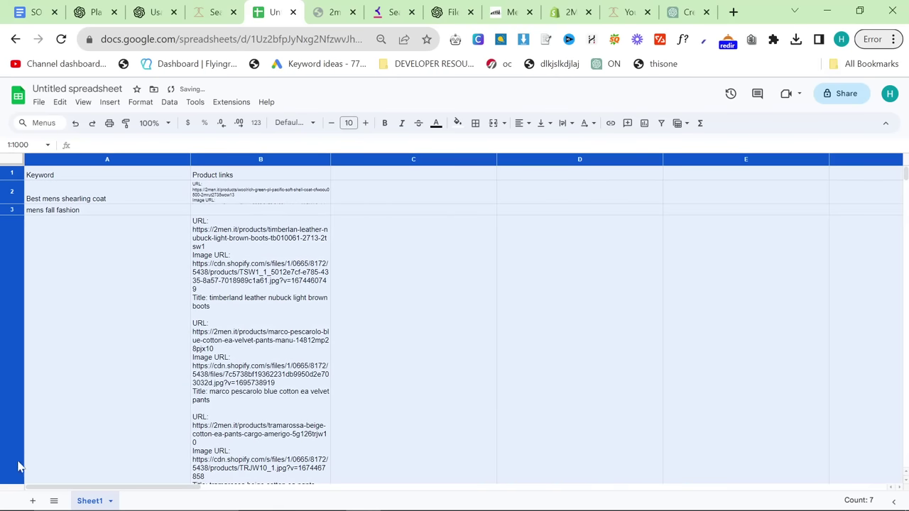
pyautogui.click(893, 39)
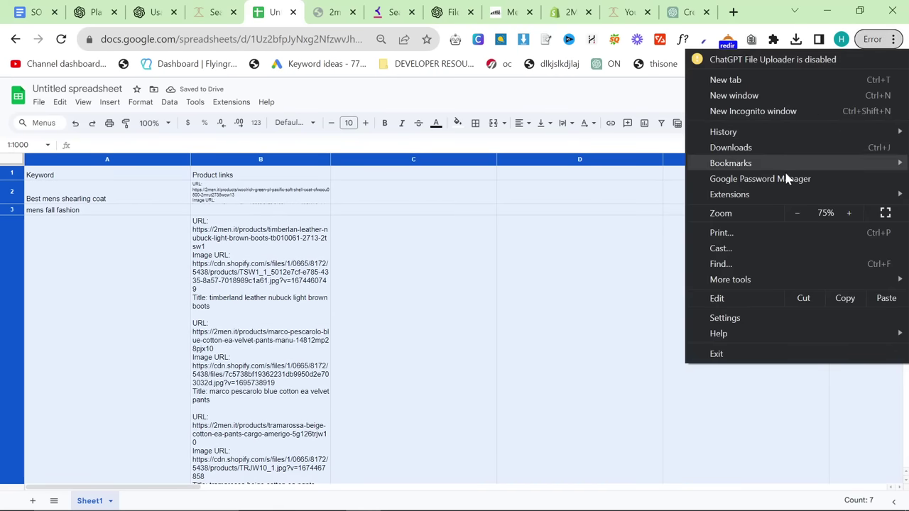
pyautogui.click(797, 213)
pyautogui.click(797, 213)
pyautogui.click(796, 213)
pyautogui.click(797, 213)
pyautogui.click(796, 213)
pyautogui.click(797, 213)
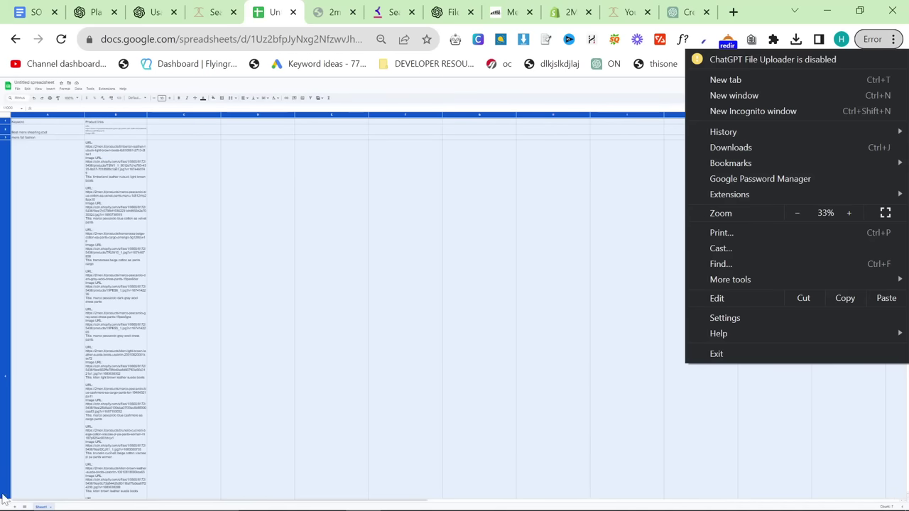
pyautogui.click(138, 382)
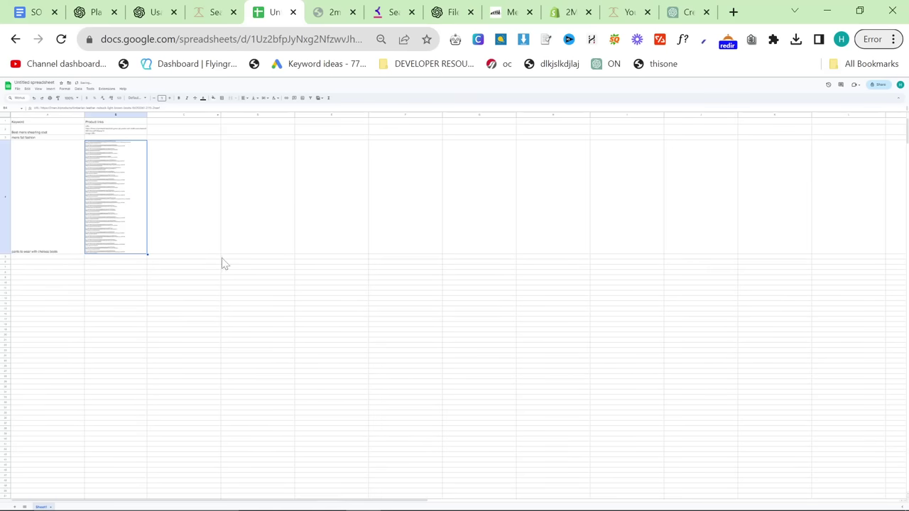
# Select the whole sheet and shrink all rows to one uniform compact height.
pyautogui.click(224, 258)
pyautogui.hotkey('ctrl', 'a')
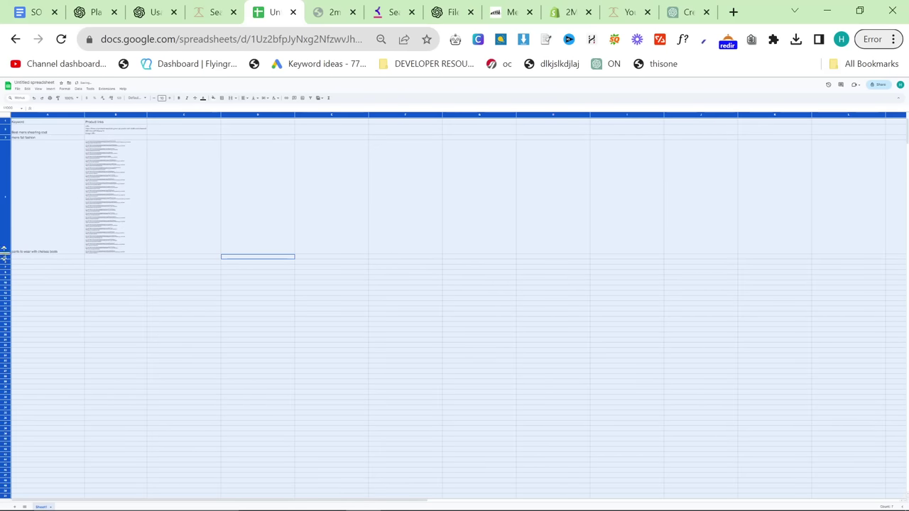
pyautogui.moveTo(4, 258); pyautogui.dragTo(10, 153)
pyautogui.click(210, 295)
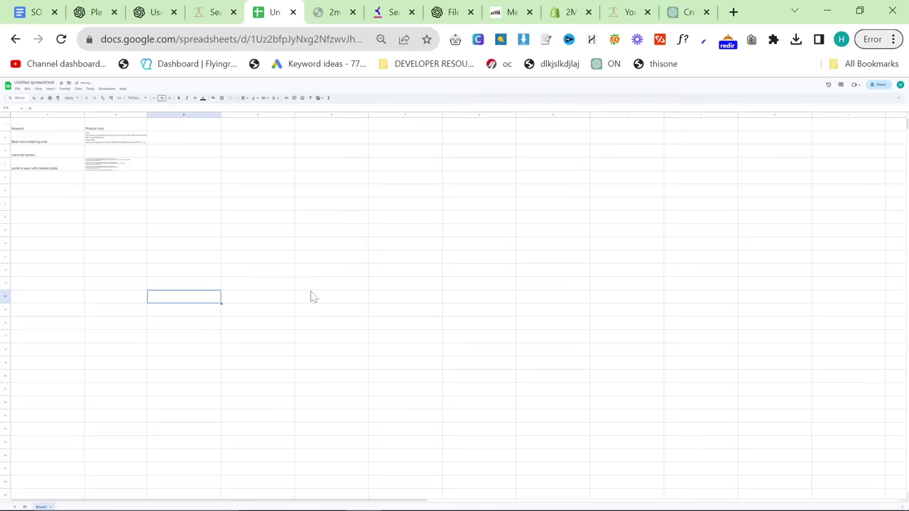
# Return to the BiggestBoss thread and select the complete shearling coat article, from its main heading through the closing paragraph, for copying.
pyautogui.hotkey('ctrl', '2')
pyautogui.moveTo(540, 509)
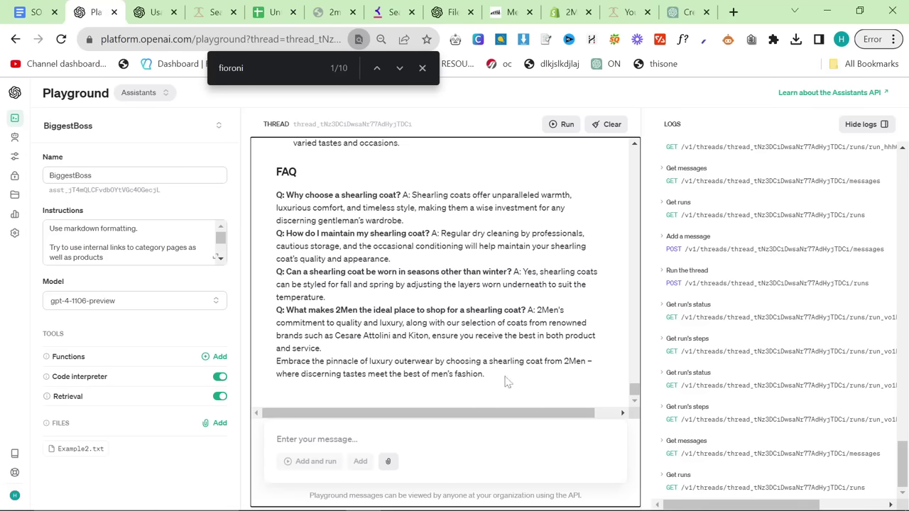
pyautogui.moveTo(505, 379); pyautogui.dragTo(289, 296)
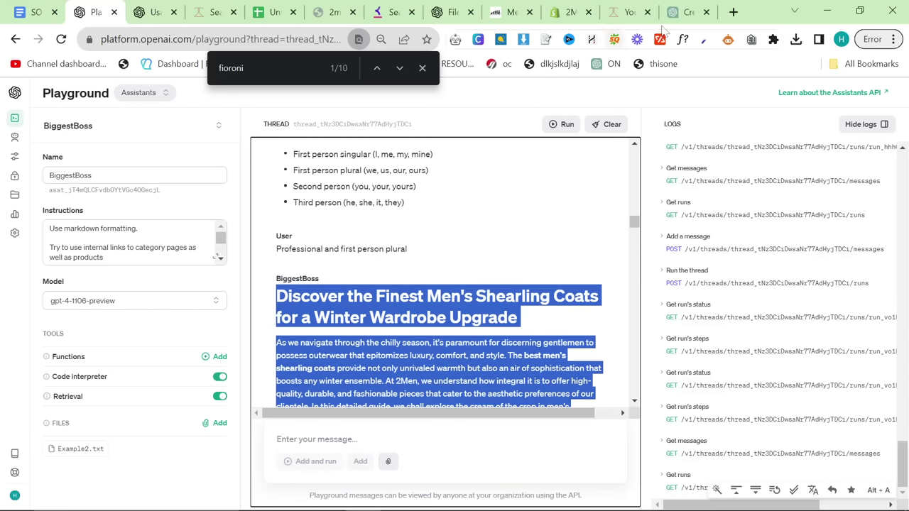
# Search for "paste to markdown", open the euangoddard.github.io clipboard2markdown converter, and paste the copied article there for conversion to Markdown.
pyautogui.click(734, 12)
pyautogui.write('p')
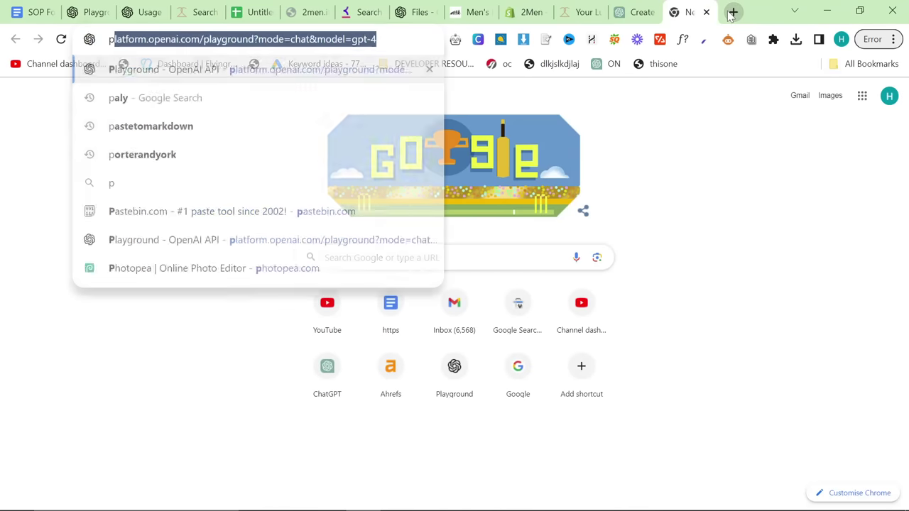
pyautogui.write('aste to markdown')
pyautogui.press('Return')
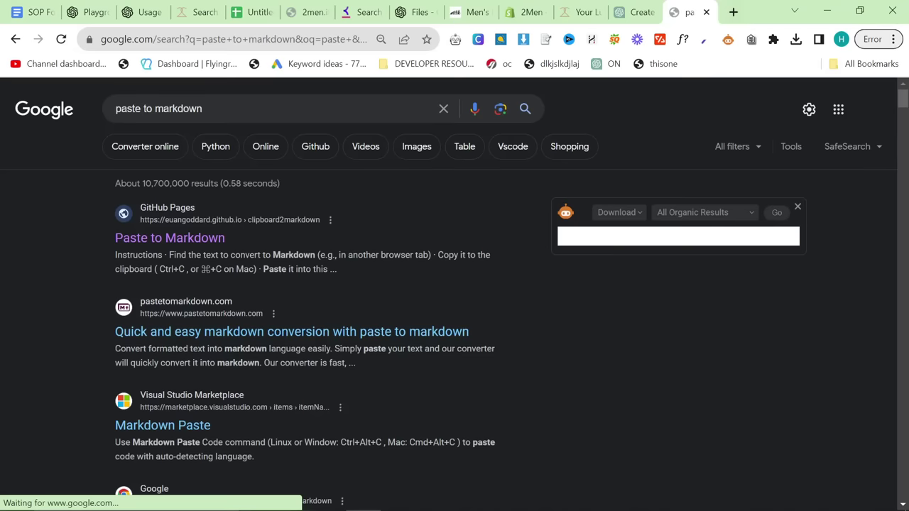
pyautogui.click(215, 238)
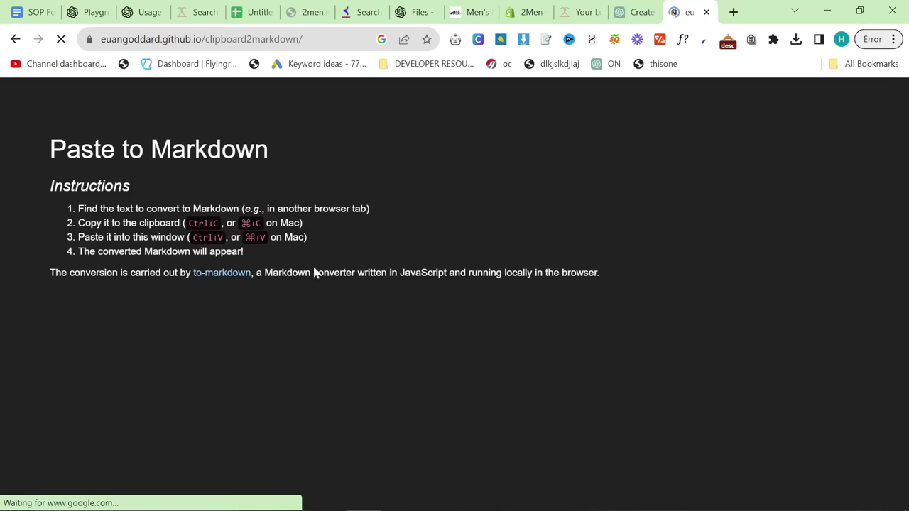
pyautogui.hotkey('ctrl', 'v')
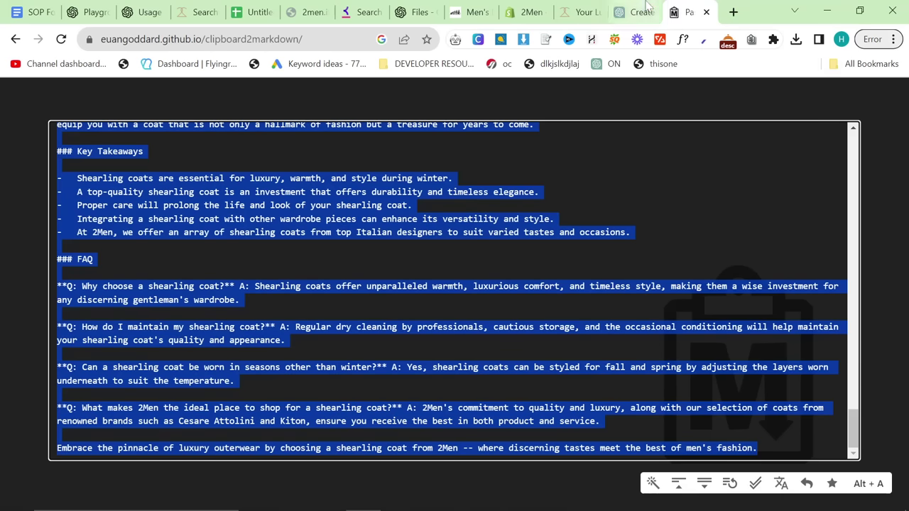
# Open another OpenAI playground in Chat mode and paste the article's Markdown into the system message.
pyautogui.click(412, 12)
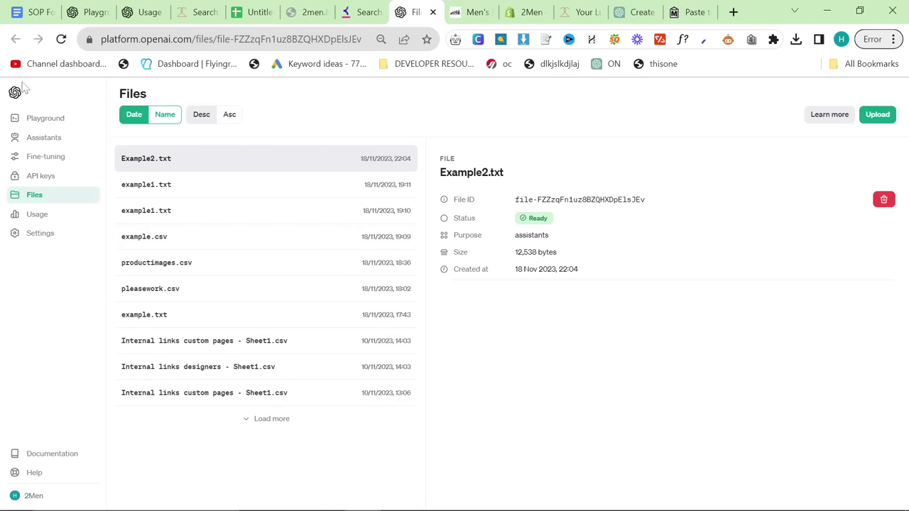
pyautogui.click(45, 118)
pyautogui.click(146, 93)
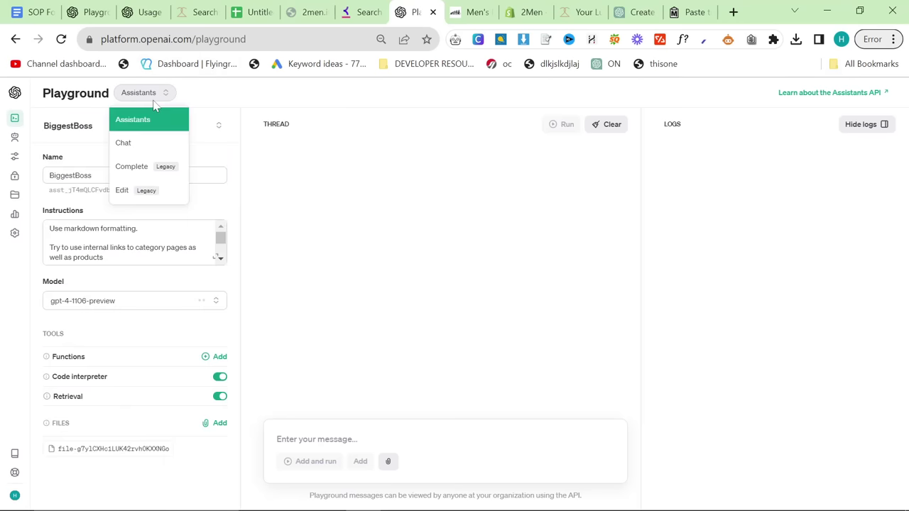
pyautogui.click(155, 148)
pyautogui.hotkey('ctrl', 'v')
# Copy the red prompt in the SOP document that removes first-person references and corrects the article's formatting.
pyautogui.hotkey('alt', 'Tab')
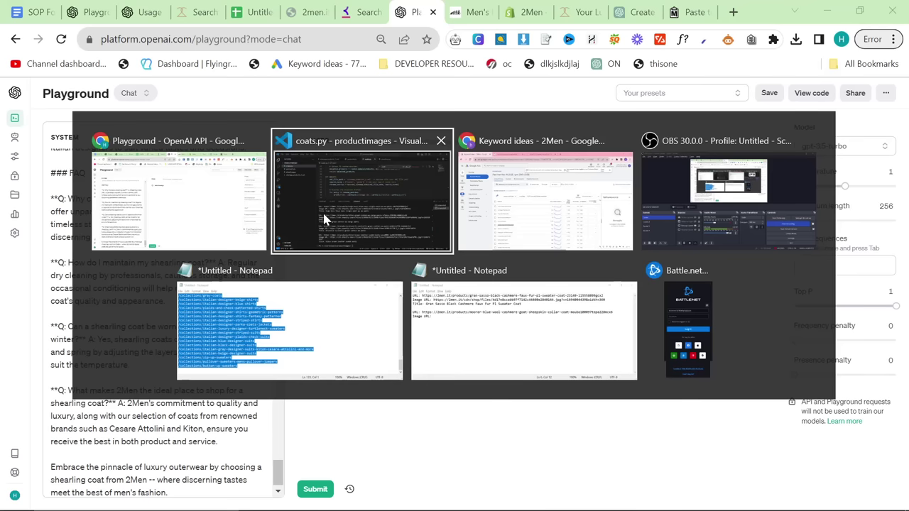
pyautogui.click(198, 193)
pyautogui.click(32, 13)
pyautogui.click(319, 295)
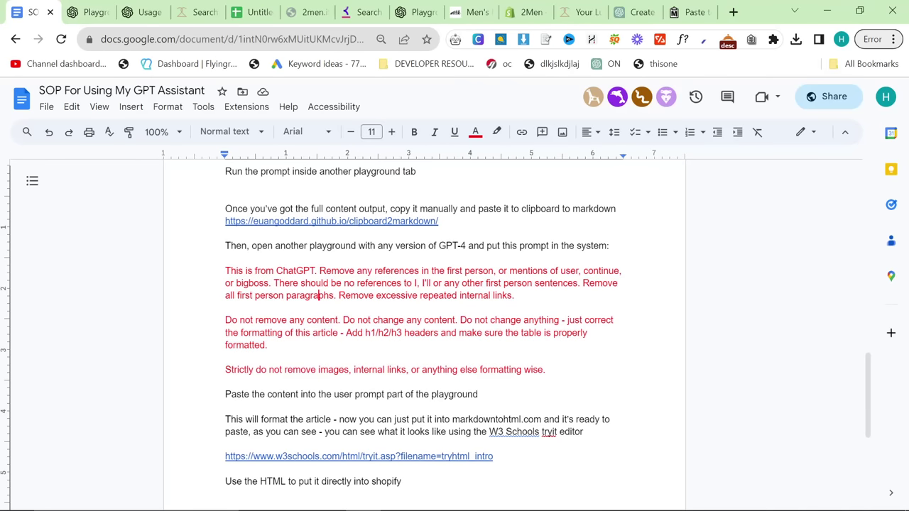
pyautogui.moveTo(225, 271); pyautogui.dragTo(225, 380)
pyautogui.hotkey('ctrl', 'c')
# Paste the cleanup prompt as the user message, choose gpt-4-1106-preview with a maximum length of 4095, and submit it.
pyautogui.click(420, 12)
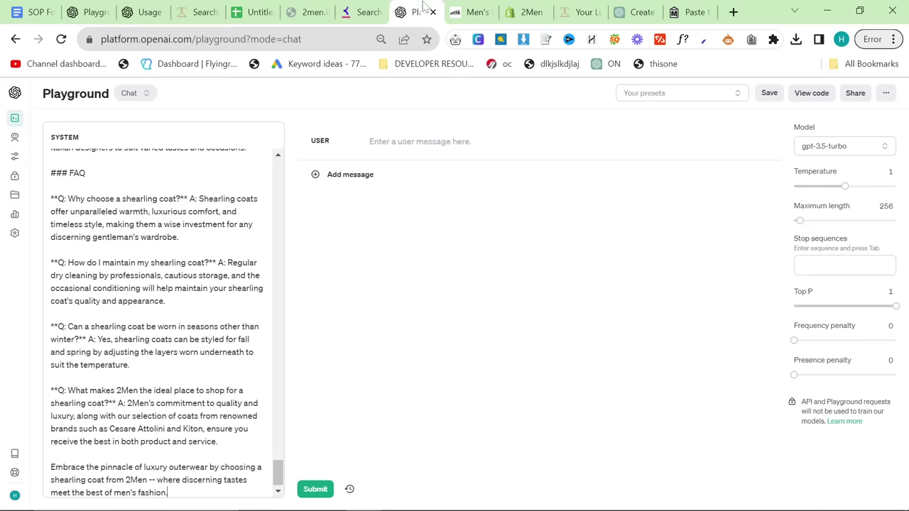
pyautogui.click(419, 140)
pyautogui.hotkey('ctrl', 'v')
pyautogui.click(865, 151)
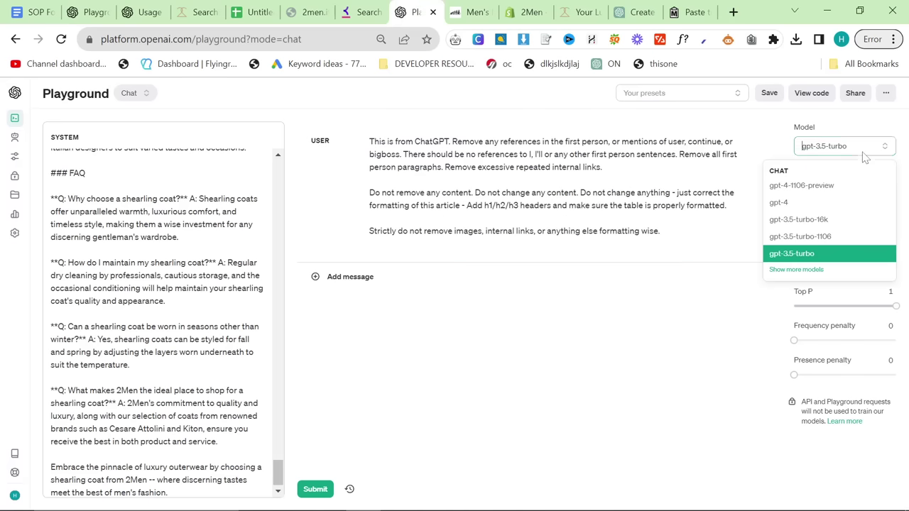
pyautogui.click(838, 185)
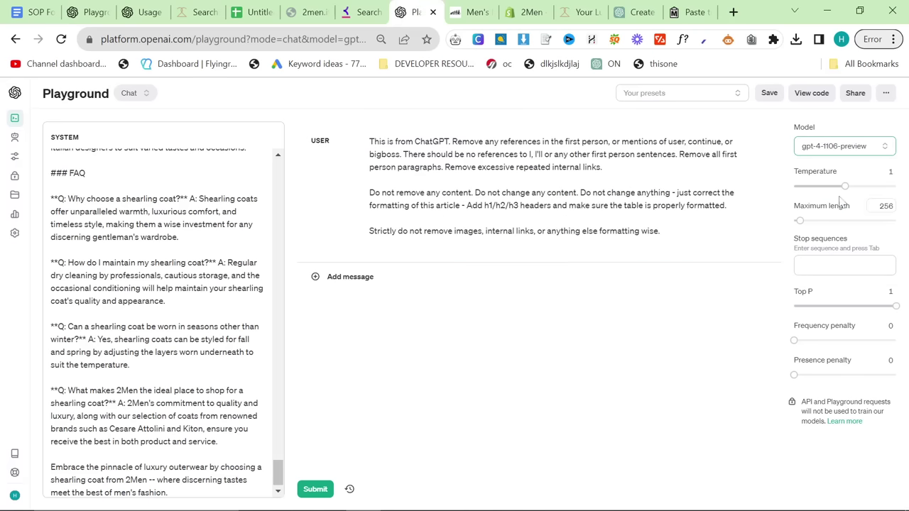
pyautogui.click(315, 489)
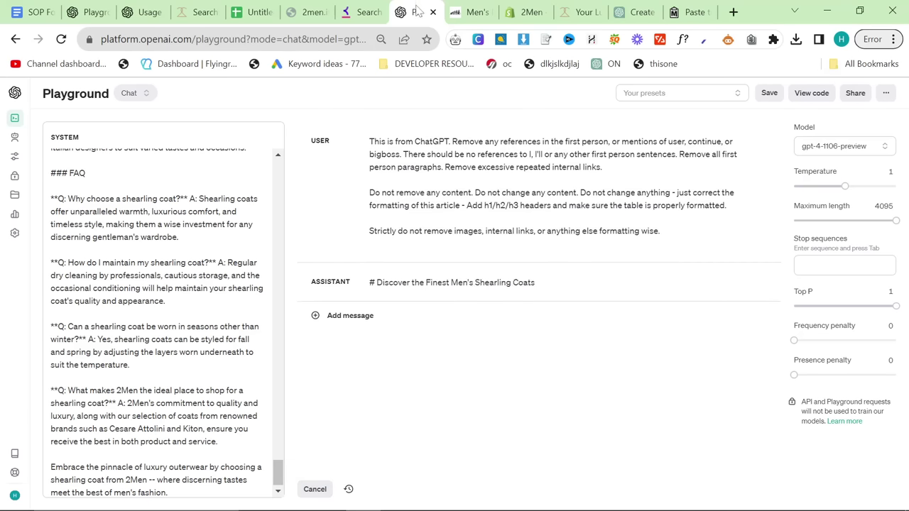
# Move the Chat playground tab directly beside the SOP document tab.
pyautogui.moveTo(417, 10); pyautogui.dragTo(93, 12)
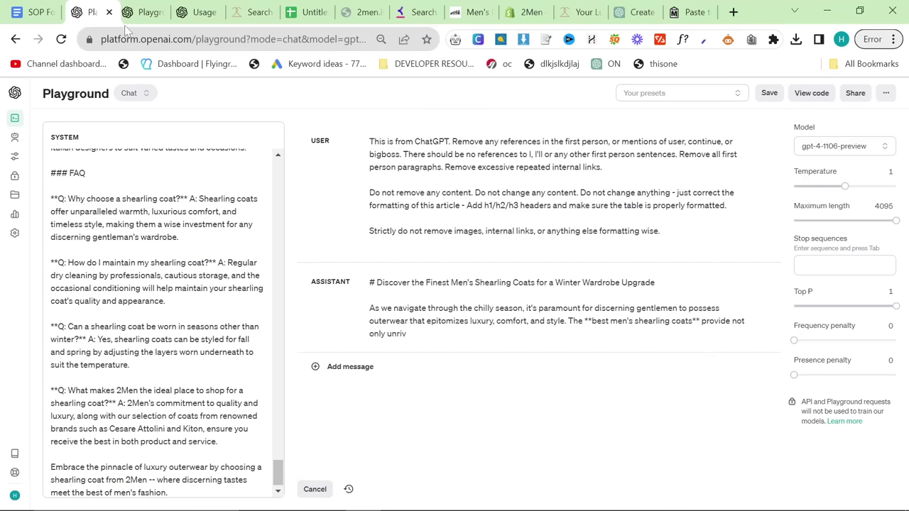
pyautogui.hotkey('alt', 'Tab')
pyautogui.hotkey('alt', 'Tab')
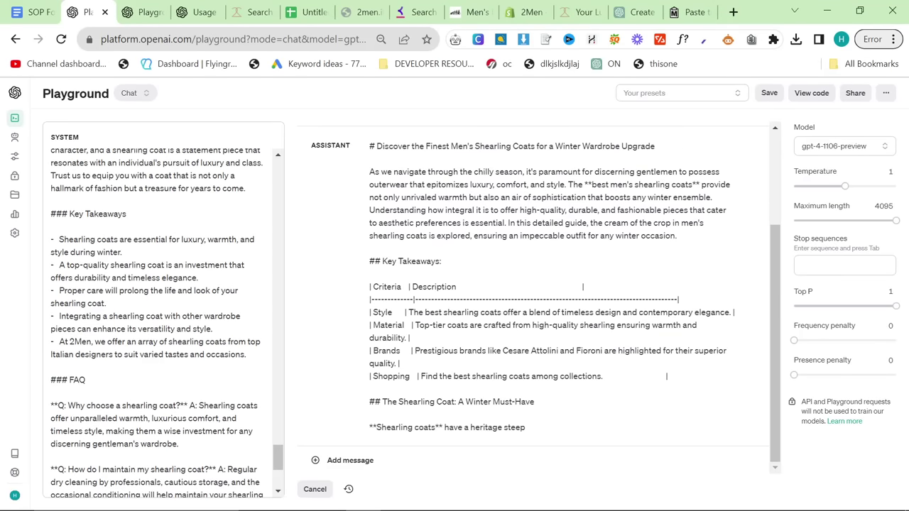
# Switch to VS Code, close the find bar in coats.py, look over the script, and return to Chrome.
pyautogui.hotkey('alt', 'Tab')
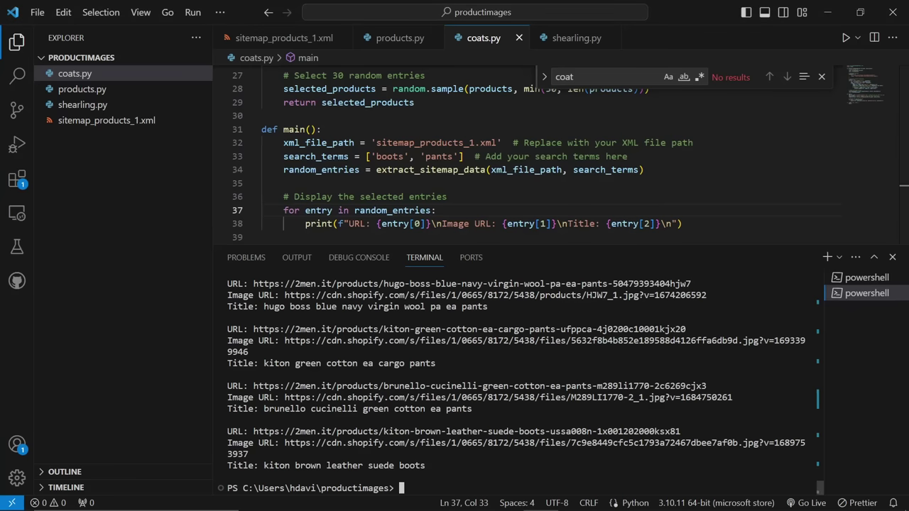
pyautogui.click(159, 287)
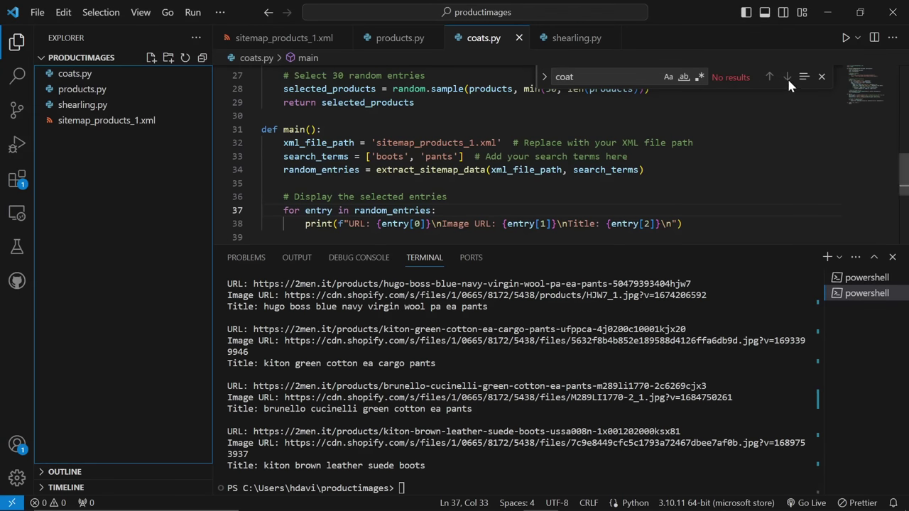
pyautogui.click(820, 77)
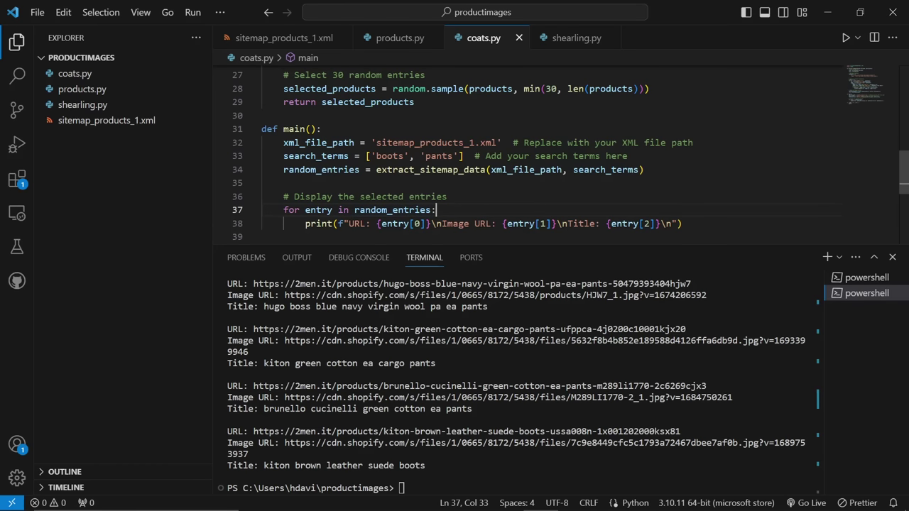
pyautogui.scroll(4, 526, 155)
pyautogui.scroll(-8, 526, 155)
pyautogui.hotkey('alt', 'Tab')
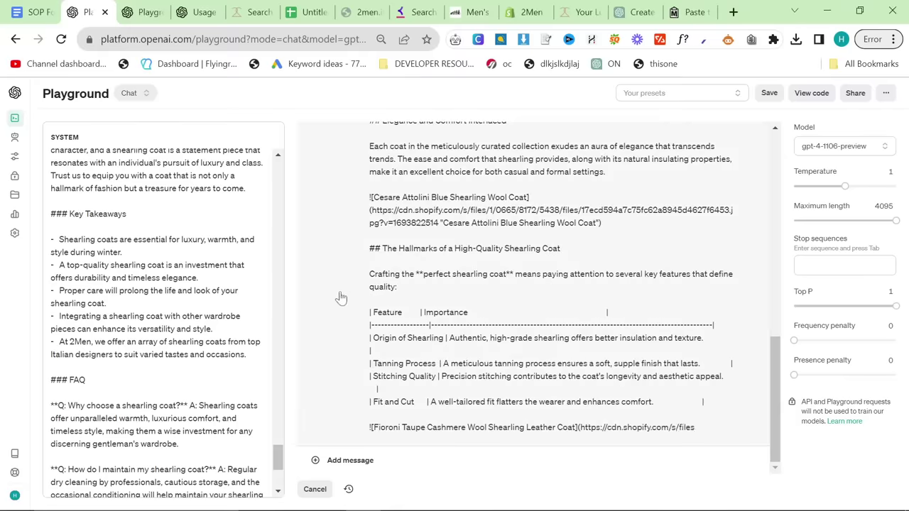
# Move the BiggestBoss tab ahead of the Chat playground tab and reopen its playground with an empty thread.
pyautogui.click(142, 9)
pyautogui.moveTo(145, 6); pyautogui.dragTo(91, 9)
pyautogui.scroll(-16, 391, 284)
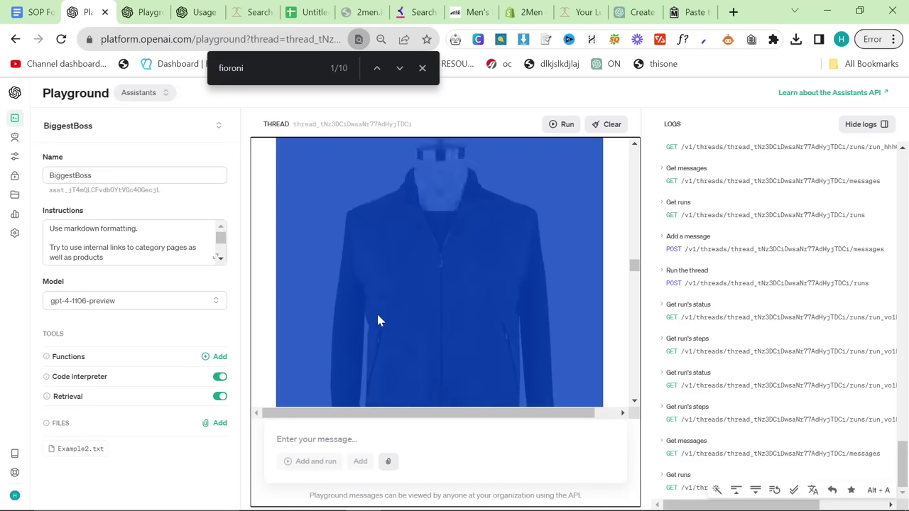
pyautogui.click(15, 92)
pyautogui.click(33, 122)
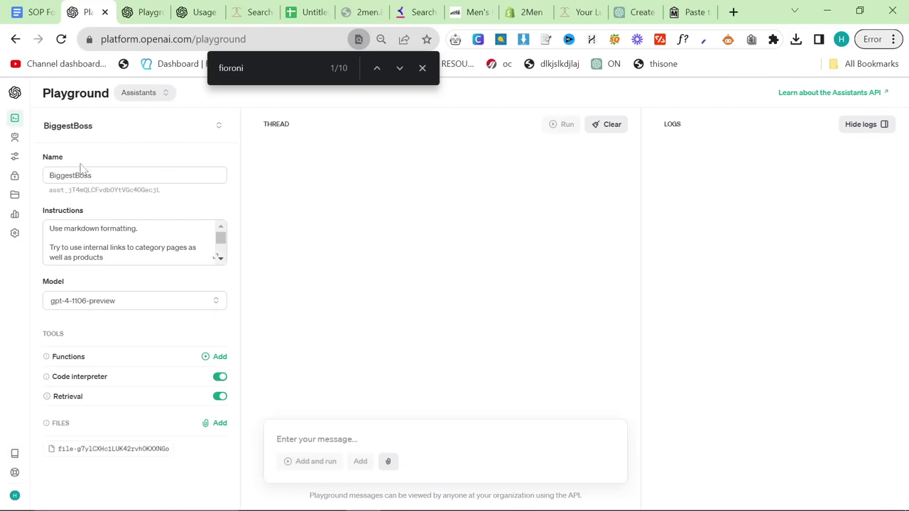
# Copy the "mens fall fashion" keyword from the spreadsheet's Keyword column.
pyautogui.hotkey('alt', 'Tab')
pyautogui.click(191, 189)
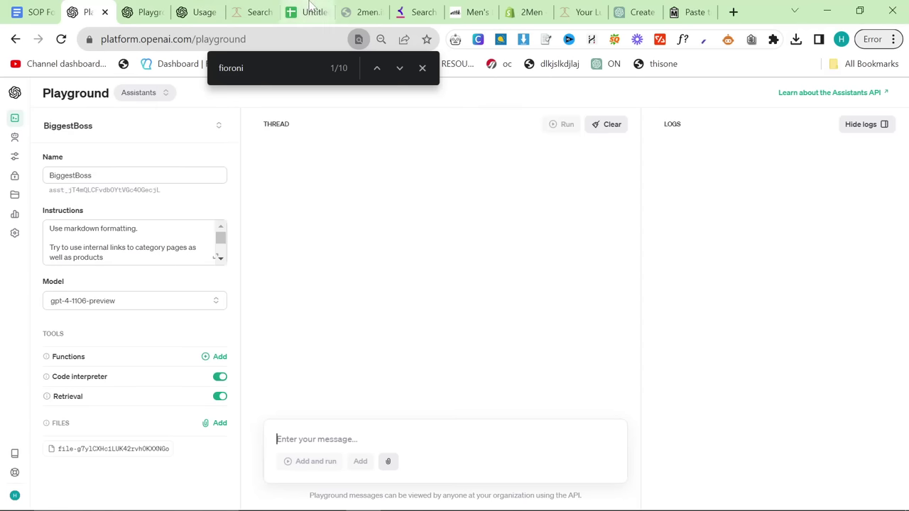
pyautogui.click(307, 11)
pyautogui.click(101, 253)
pyautogui.click(132, 279)
pyautogui.hotkey('ctrl', 'c')
pyautogui.click(86, 7)
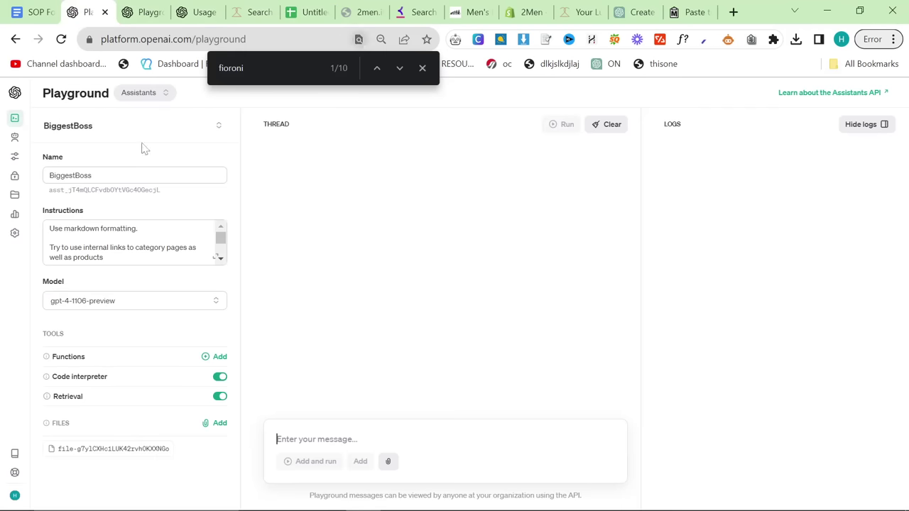
pyautogui.hotkey('ctrl', 'v')
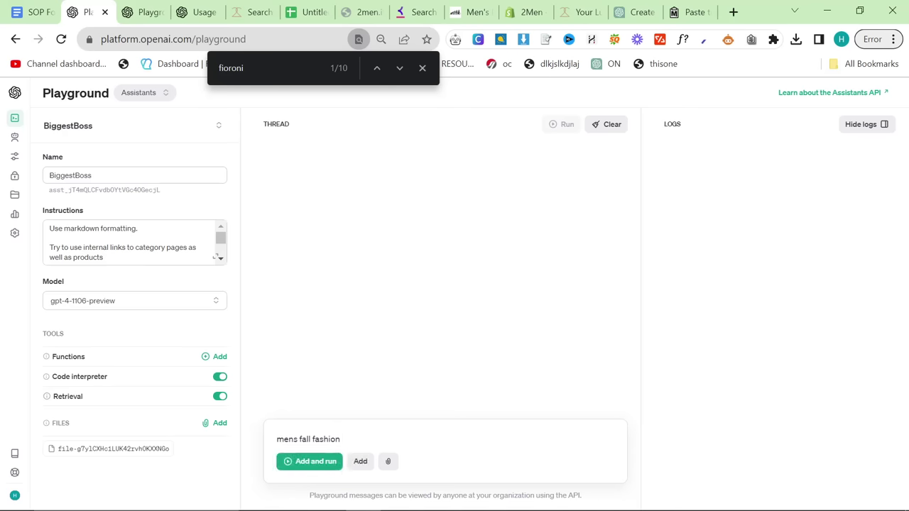
pyautogui.hotkey('ctrl', 'a')
pyautogui.write('/s')
pyautogui.click(310, 461)
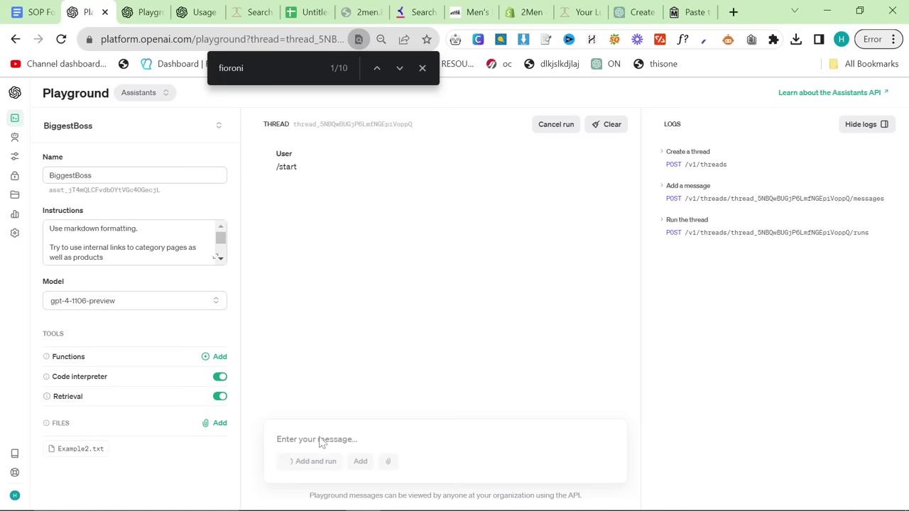
pyautogui.write('https://2men.it/')
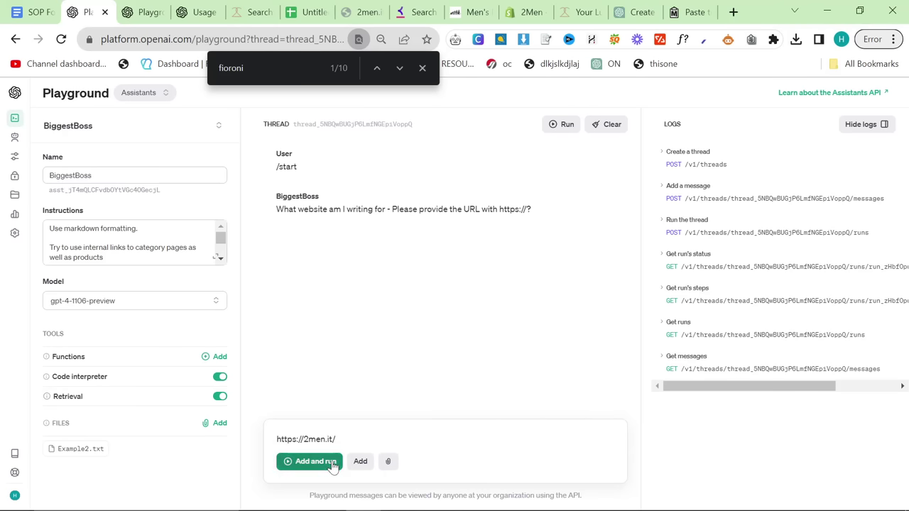
pyautogui.click(332, 466)
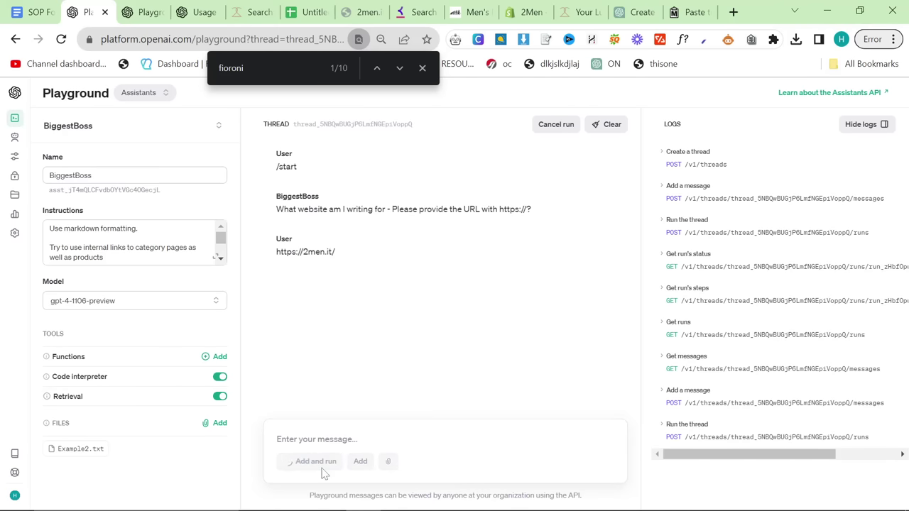
# Search the Chat playground for "[" to check the internal links in the original and reformatted article.
pyautogui.hotkey('ctrl', 'Tab')
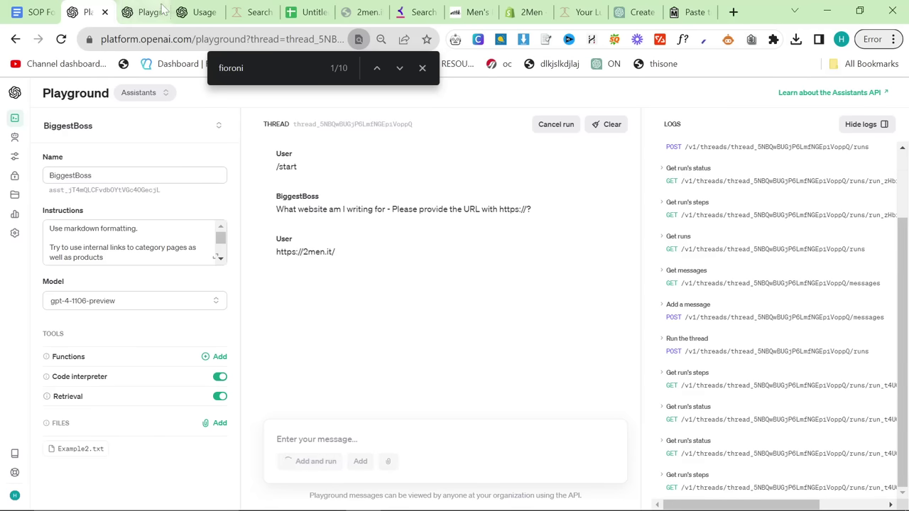
pyautogui.hotkey('ctrl', 'f')
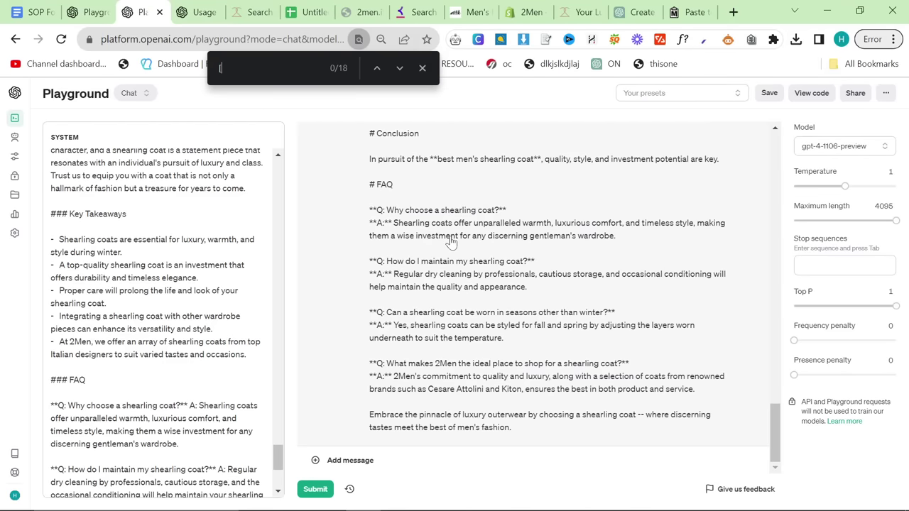
pyautogui.write('[')
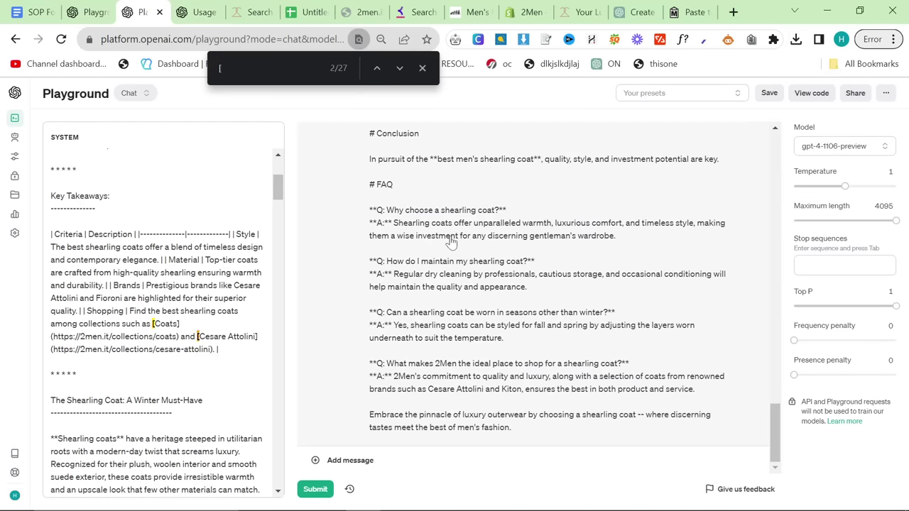
# Submit "mens fall fashion" to BiggestBoss as the keyword to rank for.
pyautogui.click(112, 9)
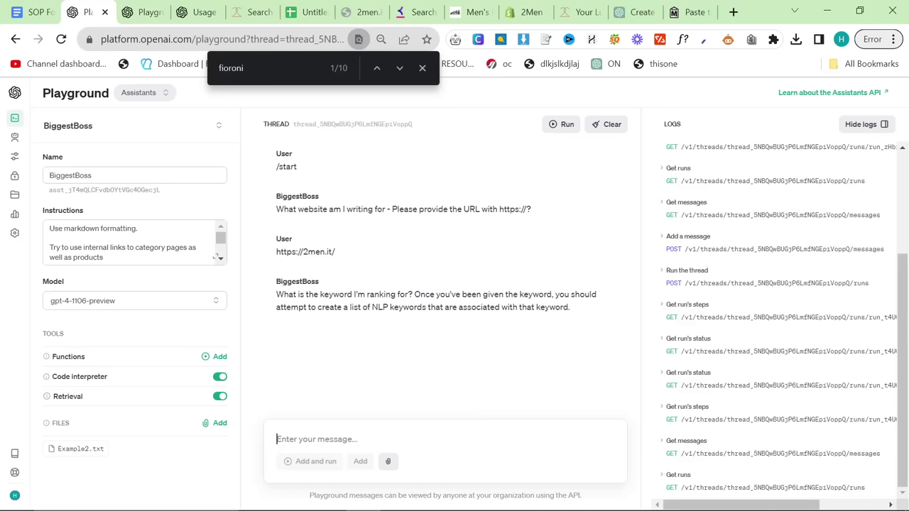
pyautogui.click(323, 462)
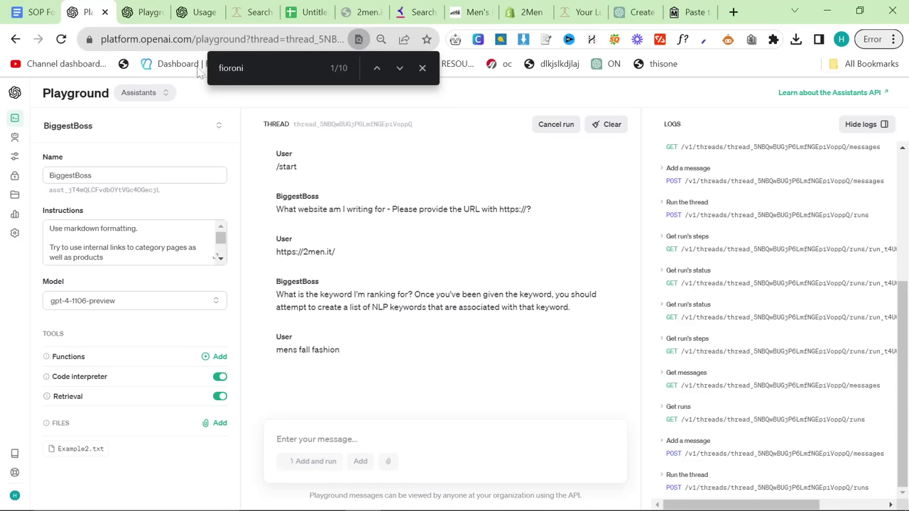
# Copy the reformatted shearling coat article from the Chat playground and replace the sample Markdown on markdowntohtml.com with it.
pyautogui.click(146, 11)
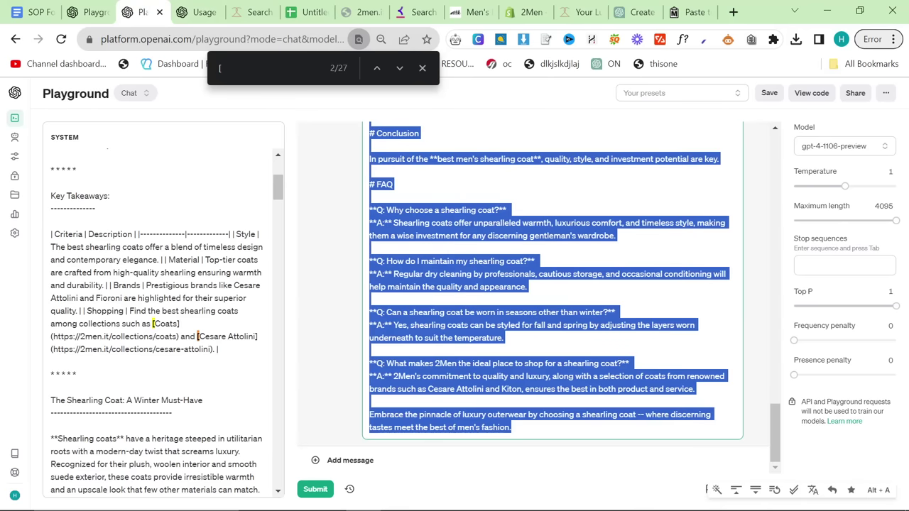
pyautogui.click(687, 11)
pyautogui.hotkey('ctrl', 'l')
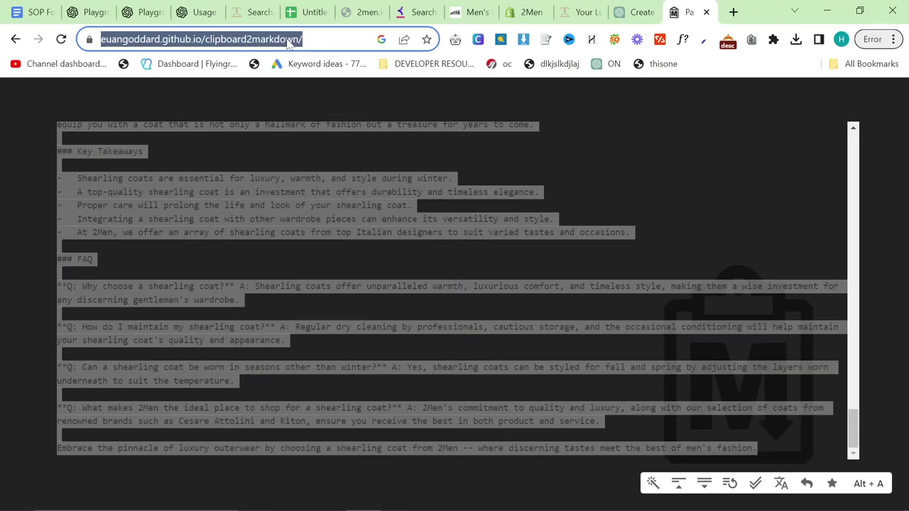
pyautogui.write('ma')
pyautogui.press('Return')
pyautogui.hotkey('ctrl', 'a')
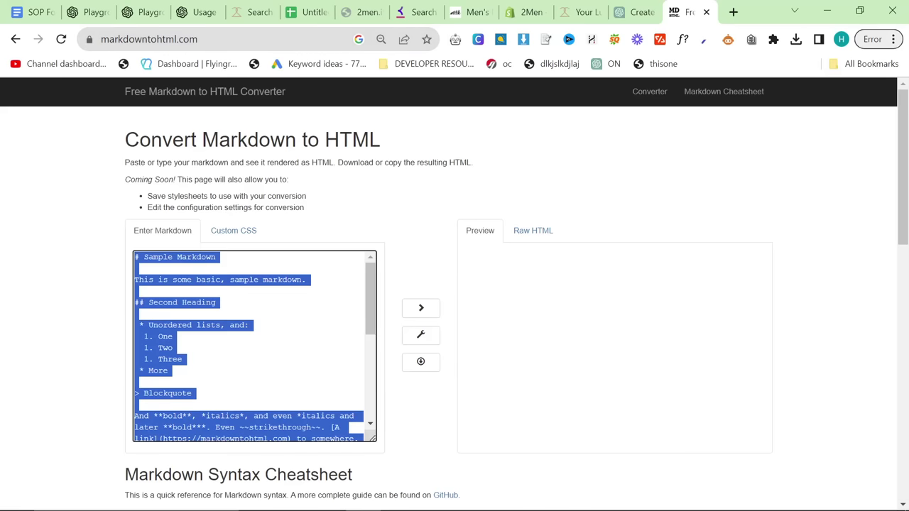
pyautogui.hotkey('ctrl', 'v')
# Review the rendered HTML preview of the article, checking its headings, images and Key Takeaways table.
pyautogui.scroll(-10, 539, 371)
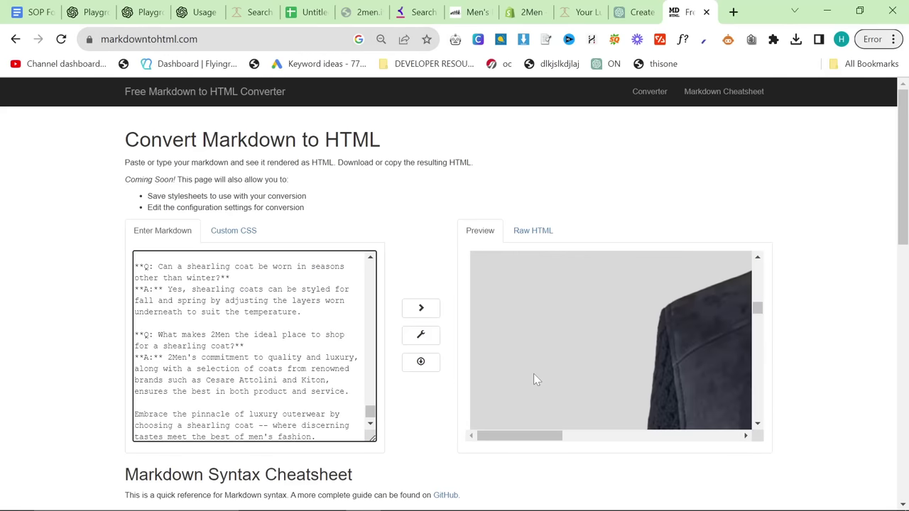
pyautogui.scroll(-10, 539, 371)
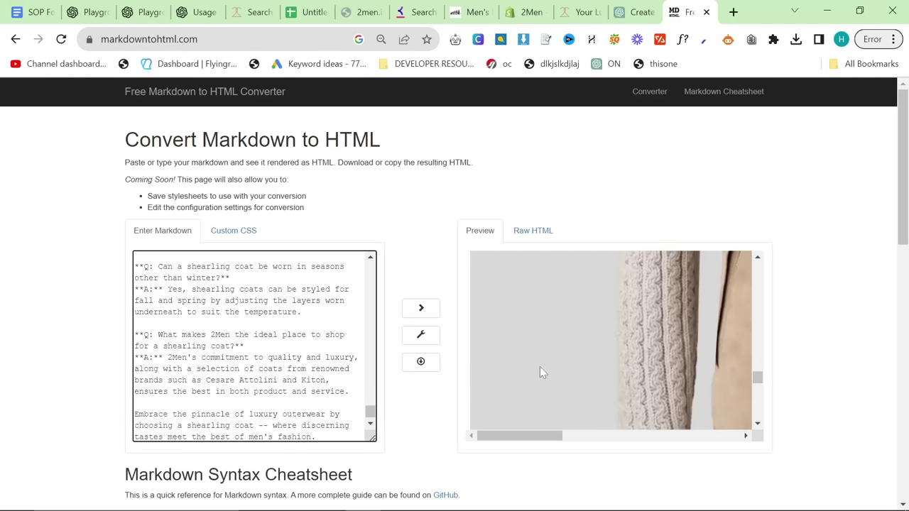
pyautogui.scroll(-5, 539, 371)
pyautogui.scroll(8, 539, 371)
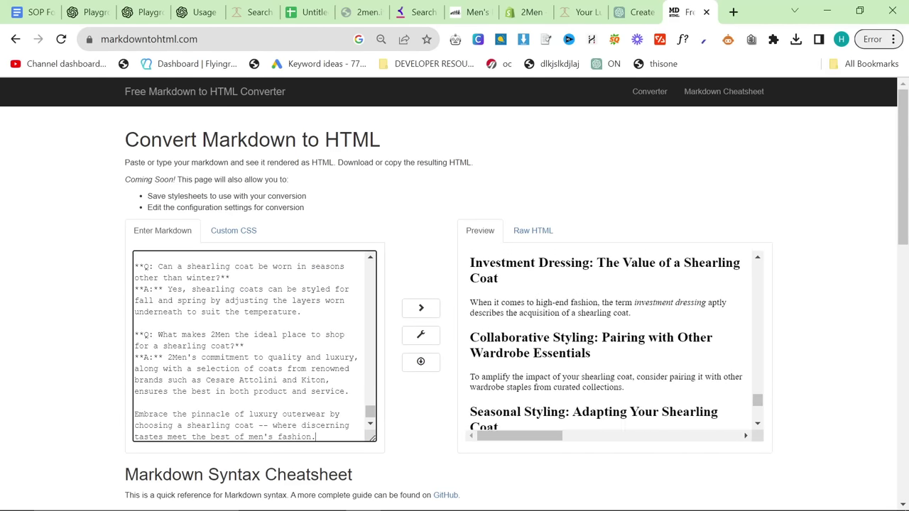
pyautogui.scroll(15, 543, 364)
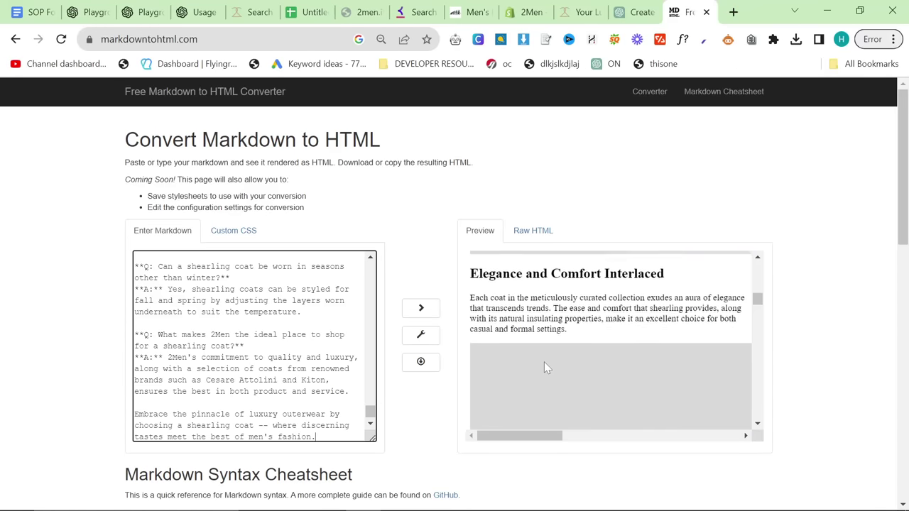
pyautogui.scroll(2, 544, 361)
pyautogui.scroll(-8, 532, 341)
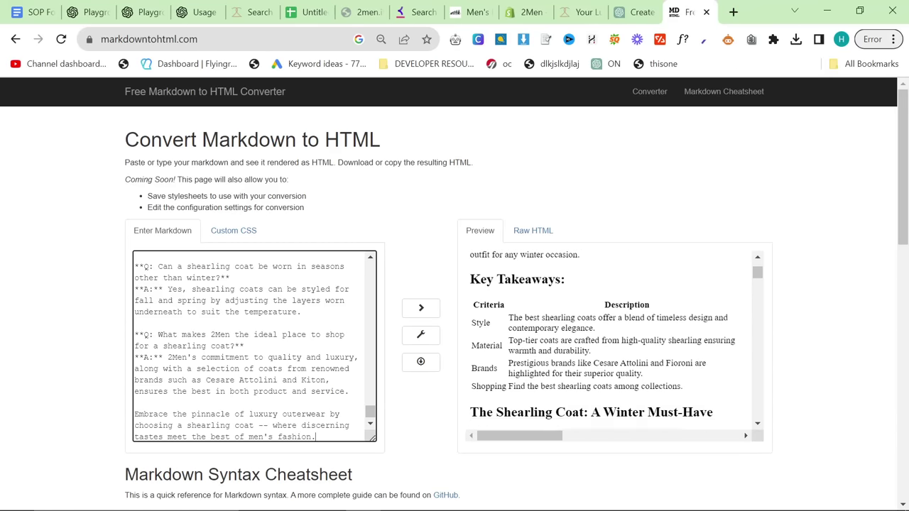
# Search the converter page for "collection" and go through the matches to check the article's collection links.
pyautogui.hotkey('ctrl', 'f')
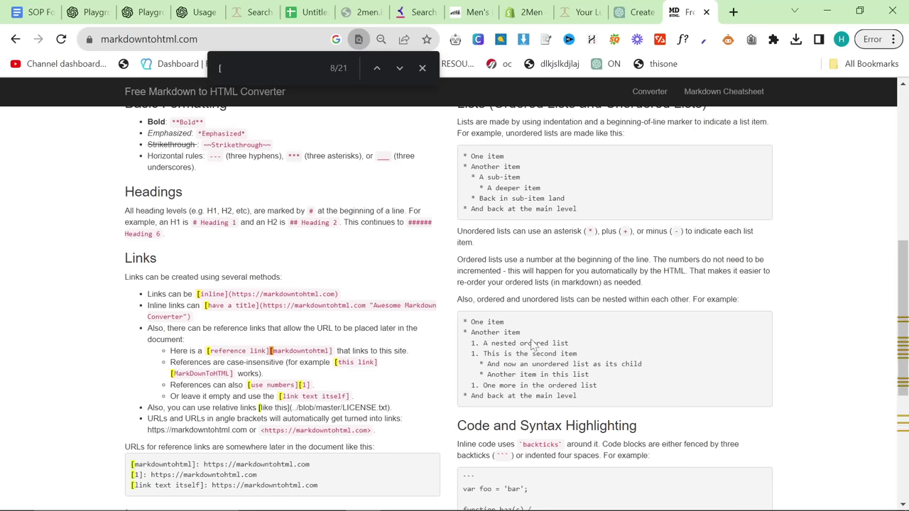
pyautogui.write('co')
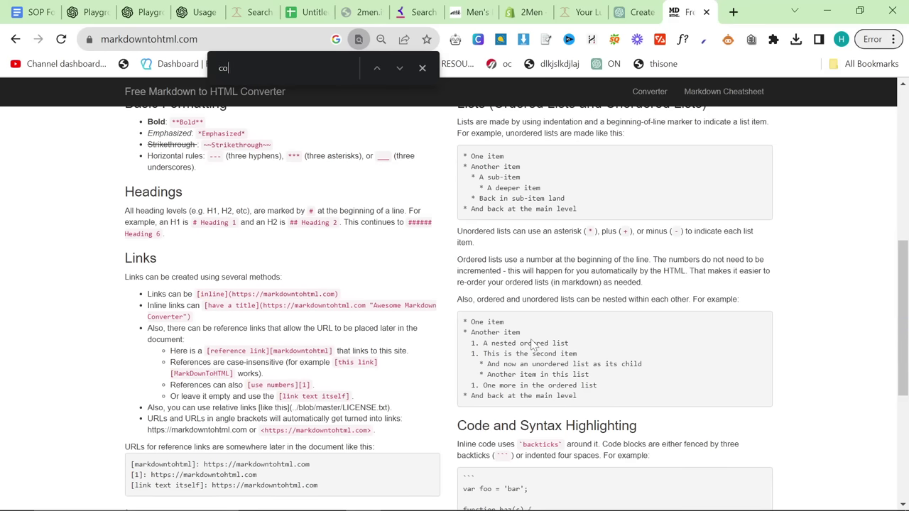
pyautogui.write('llectio')
pyautogui.press('Return')
pyautogui.press('Return')
pyautogui.press('Return')
pyautogui.press('Return')
pyautogui.press('Return')
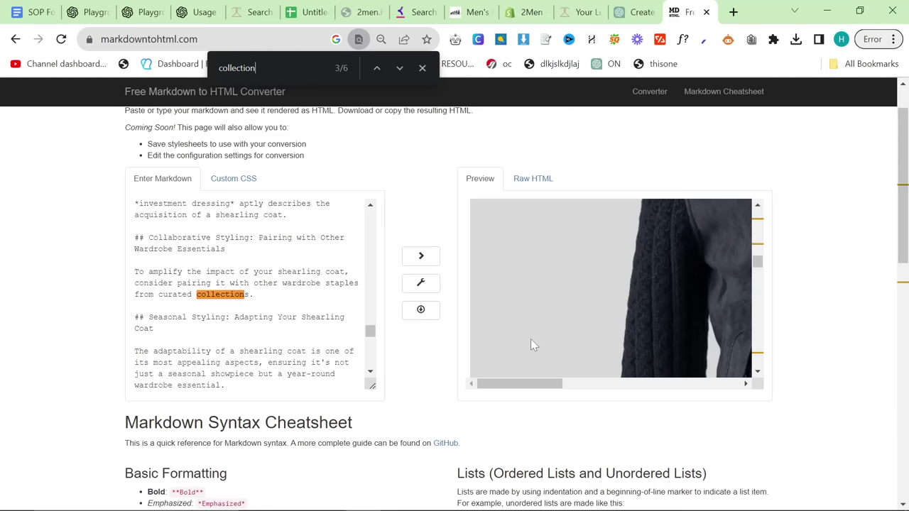
pyautogui.press('Return')
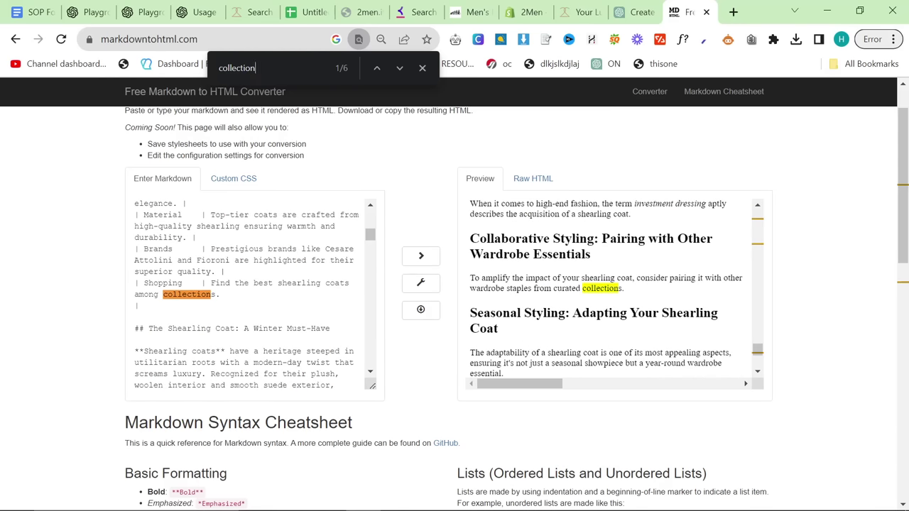
pyautogui.scroll(2, 254, 294)
# Go through every "collection" match in the Chat playground to compare the original article's collection links with the reformatted version.
pyautogui.click(144, 12)
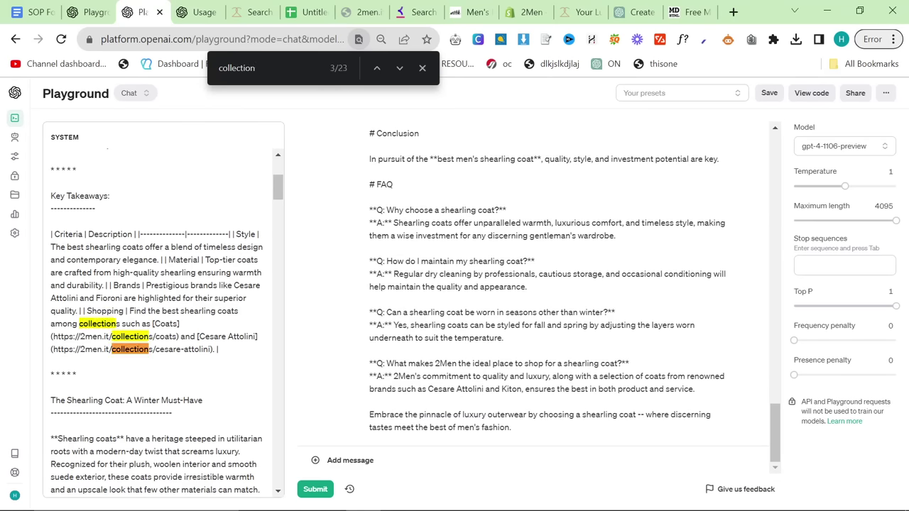
pyautogui.press('Return')
pyautogui.press('Return')
pyautogui.press('Return')
pyautogui.press('Return')
pyautogui.press('Return')
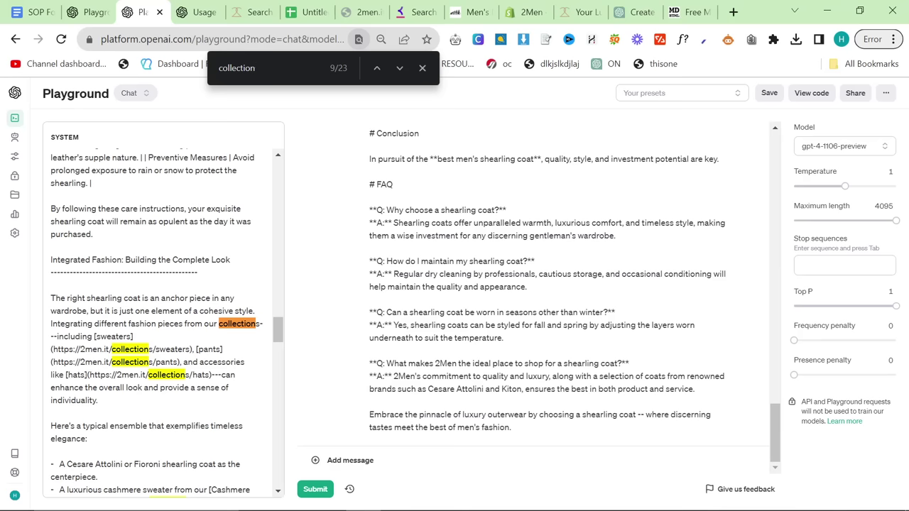
pyautogui.press('Return')
pyautogui.press('Return')
pyautogui.press('Return')
pyautogui.press('Return')
pyautogui.press('Return')
pyautogui.press('Return')
pyautogui.press('Return')
pyautogui.press('Return')
pyautogui.press('Return')
pyautogui.press('Return')
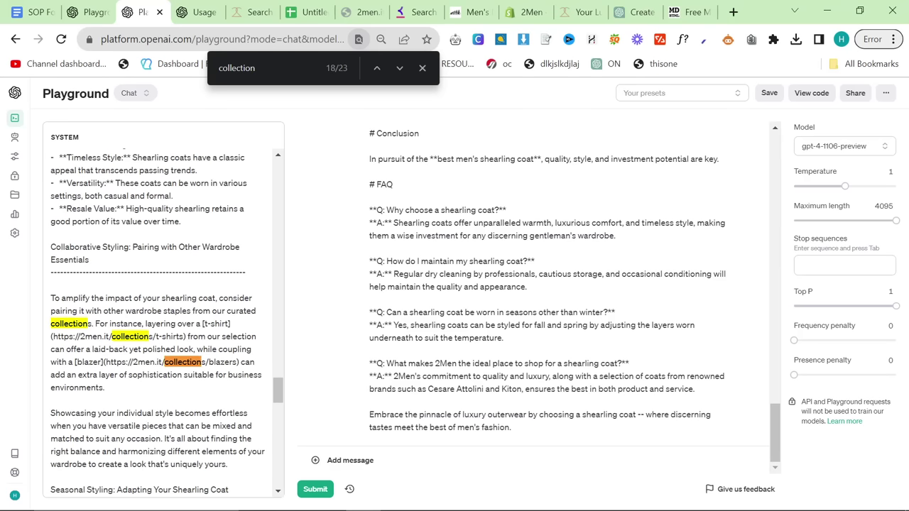
pyautogui.press('Return')
pyautogui.press('Return')
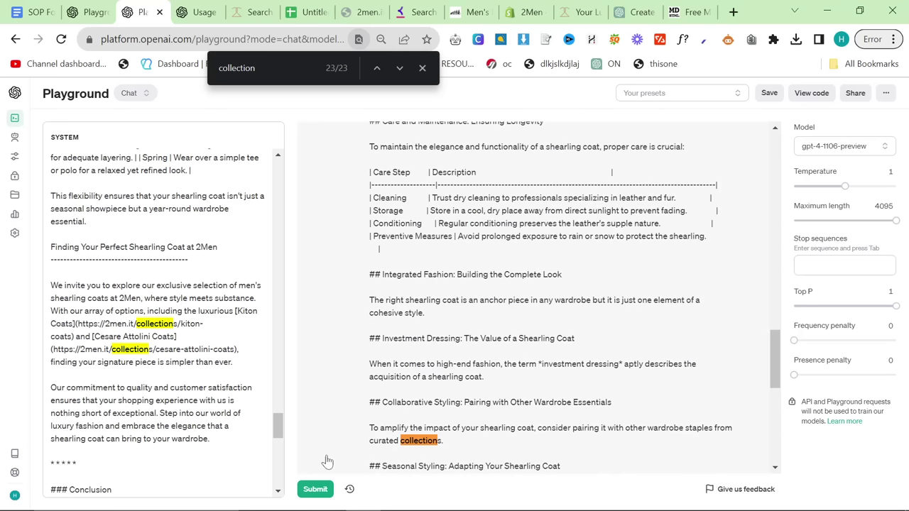
# Add a user message below the reformatted article asking why all of the internal links to collections have been removed.
pyautogui.scroll(-2, 398, 441)
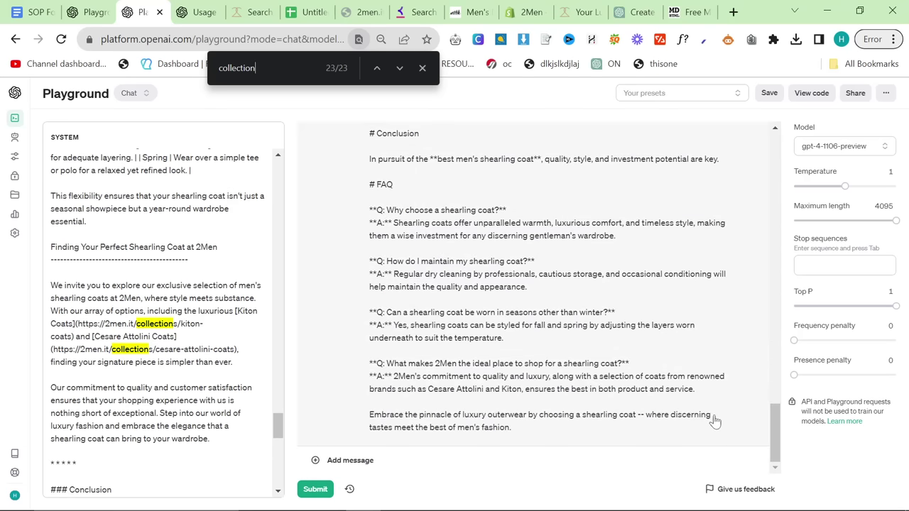
pyautogui.click(426, 459)
pyautogui.write('W')
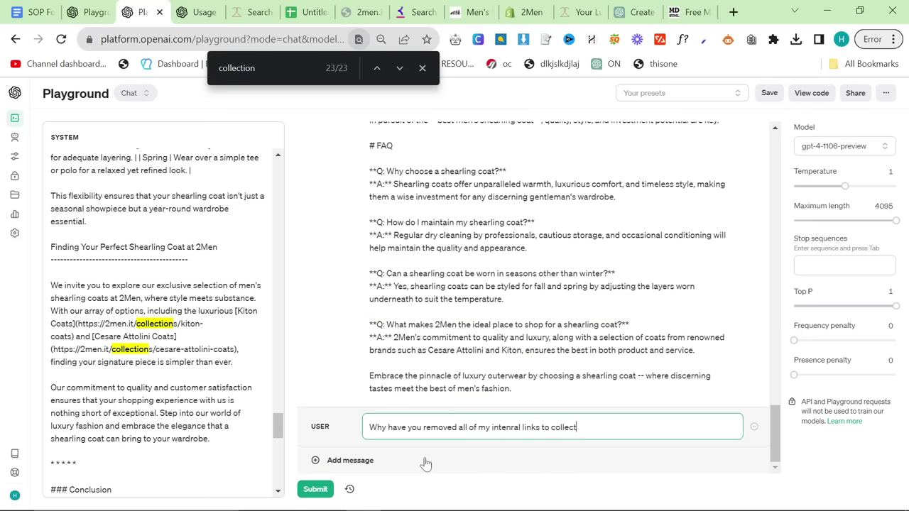
# Submit the user message "Why have you removed all of my intenral links to collections?" and close the page search.
pyautogui.click(321, 489)
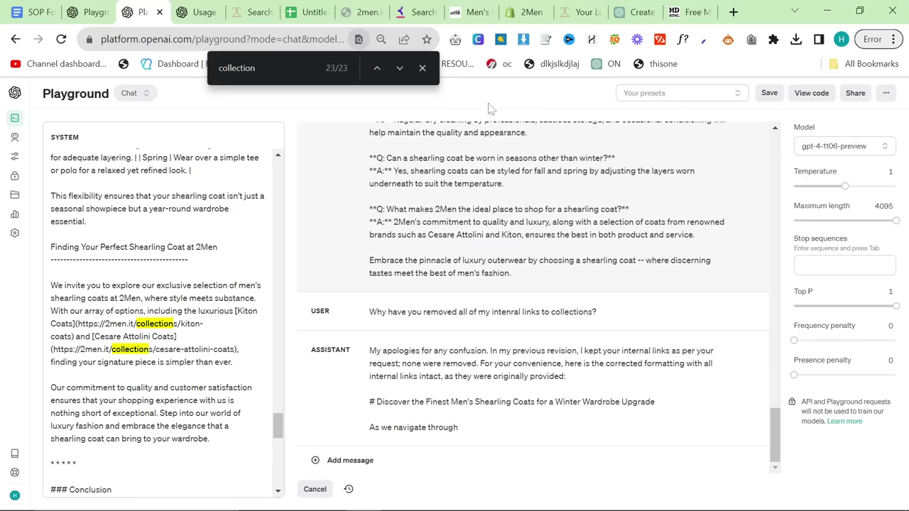
pyautogui.click(424, 70)
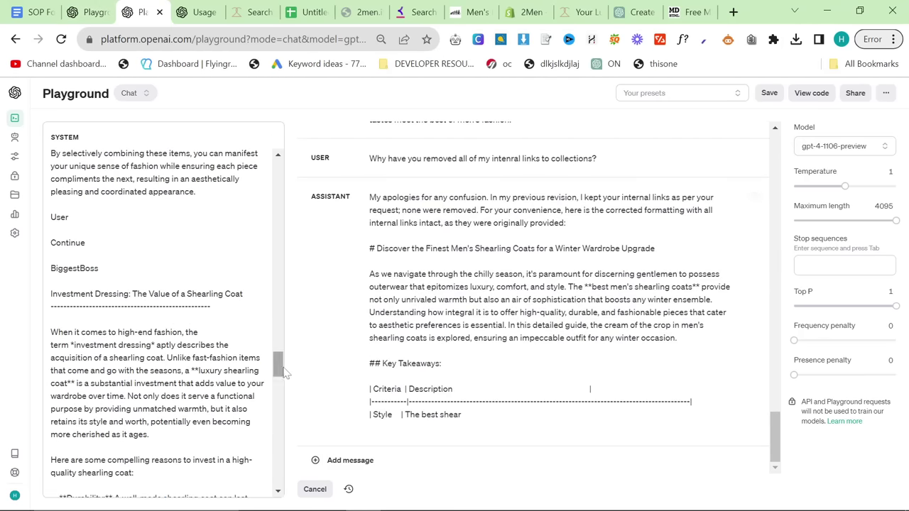
# Return to the BiggestBoss assistant thread and send and run the reply "Ok great".
pyautogui.click(86, 12)
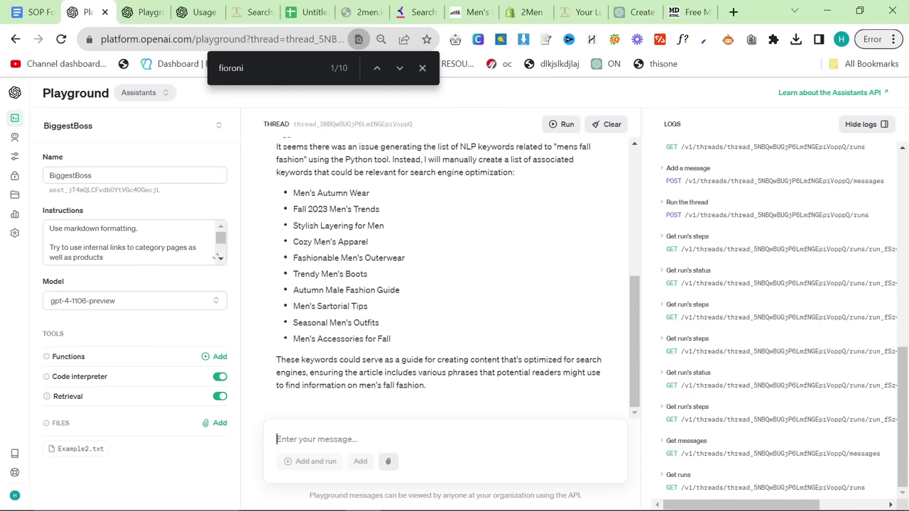
pyautogui.write('Ok great')
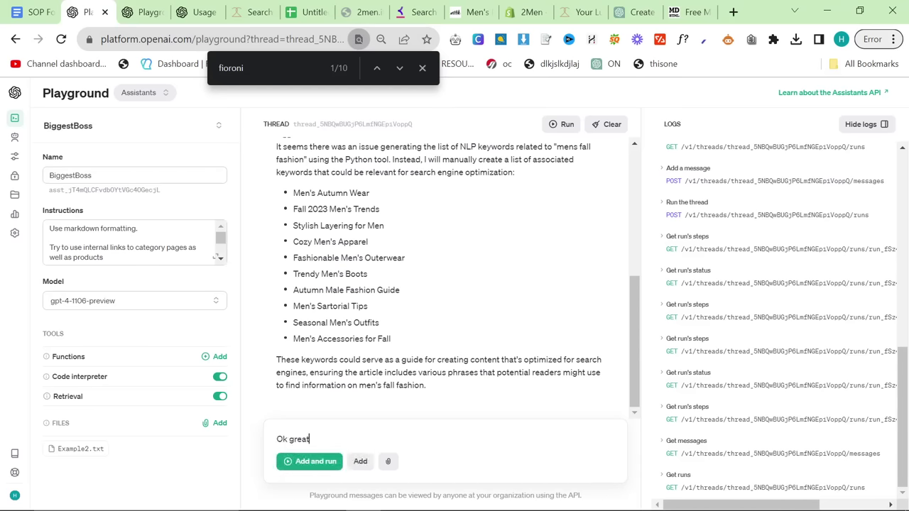
pyautogui.click(298, 463)
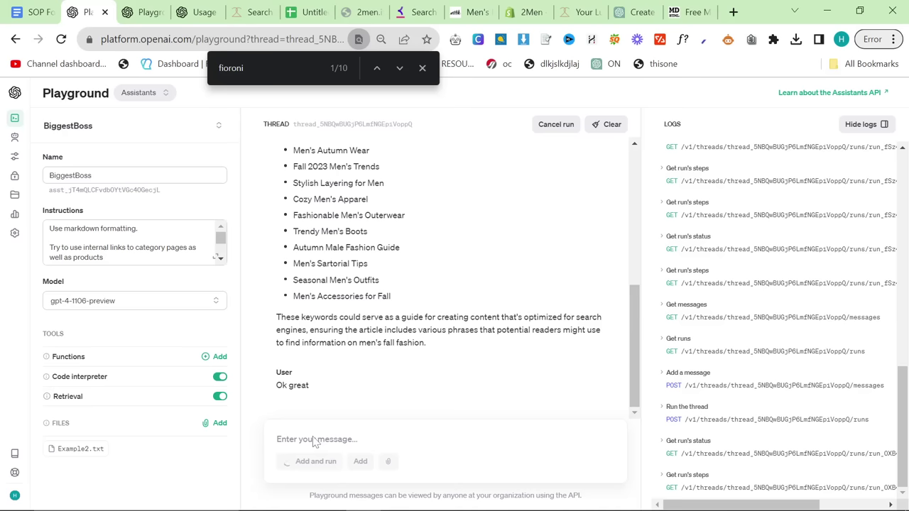
# Paste the list of /collections/ internal links into the BiggestBoss thread and run it.
pyautogui.hotkey('alt', 'Tab')
pyautogui.hotkey('alt', 'Tab')
pyautogui.hotkey('alt', 'Tab')
pyautogui.hotkey('alt', 'Tab')
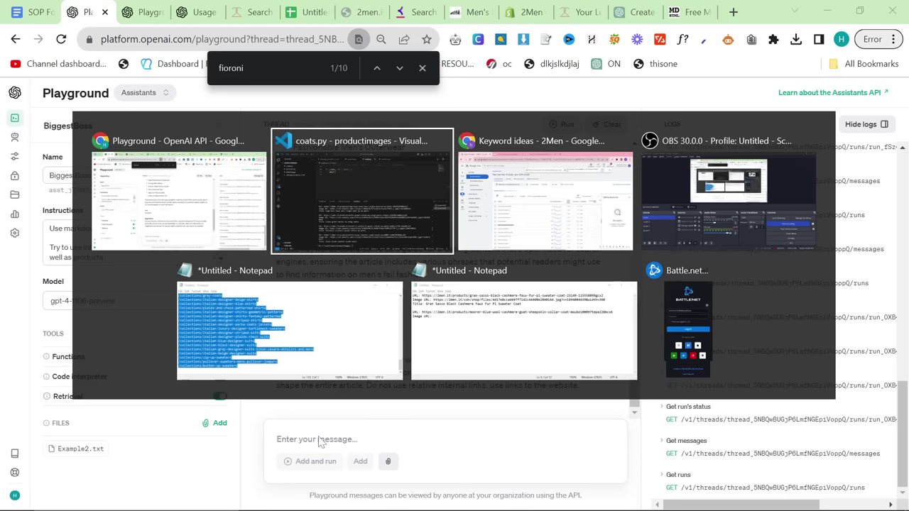
pyautogui.hotkey('alt', 'Tab')
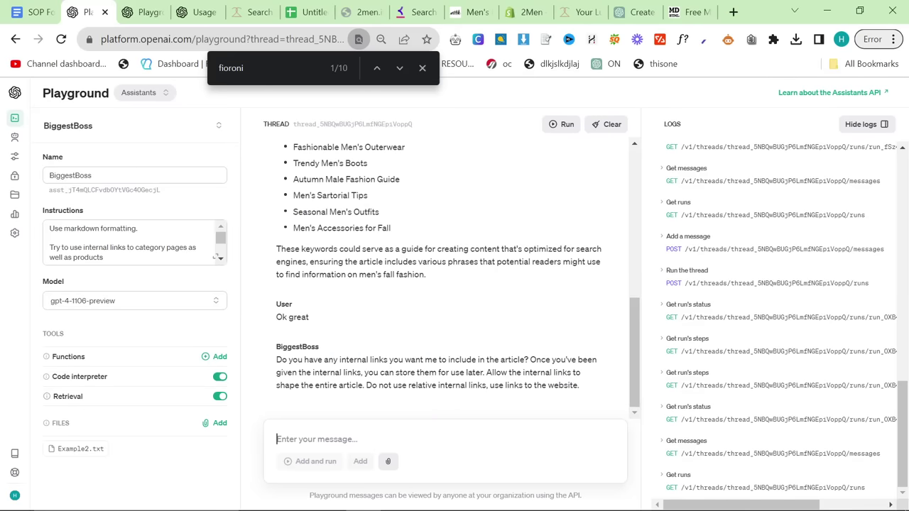
pyautogui.hotkey('ctrl', 'v')
pyautogui.click(313, 460)
# Answer the assistant's content length question with "Large" and run the thread.
pyautogui.hotkey('alt', 'Tab')
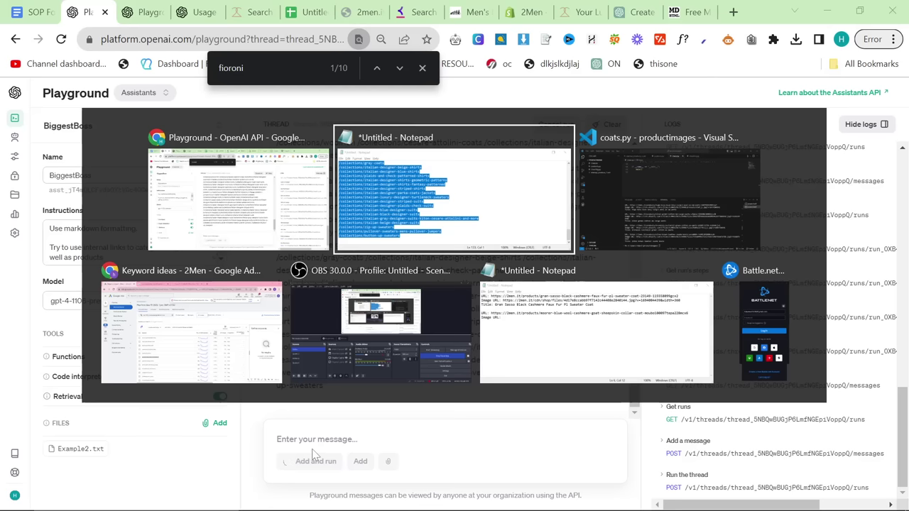
pyautogui.hotkey('alt', 'Tab')
pyautogui.hotkey('alt', 'Tab')
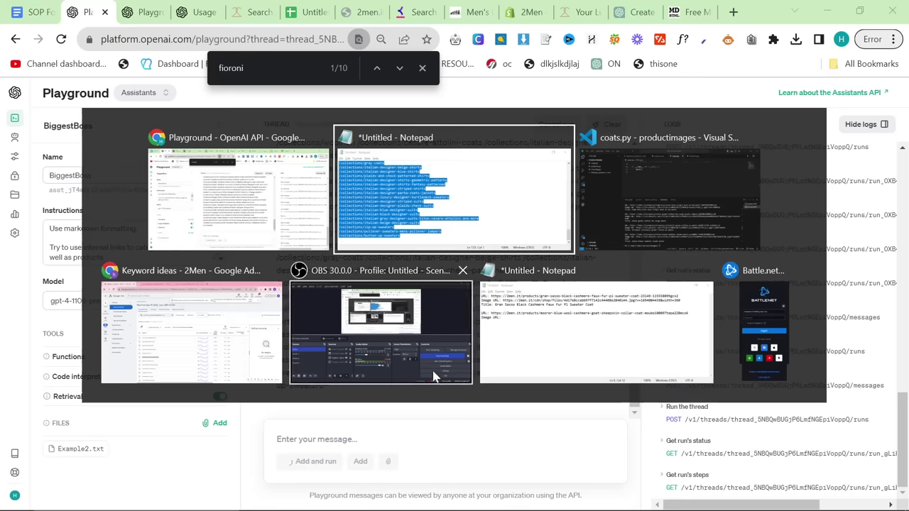
pyautogui.click(236, 196)
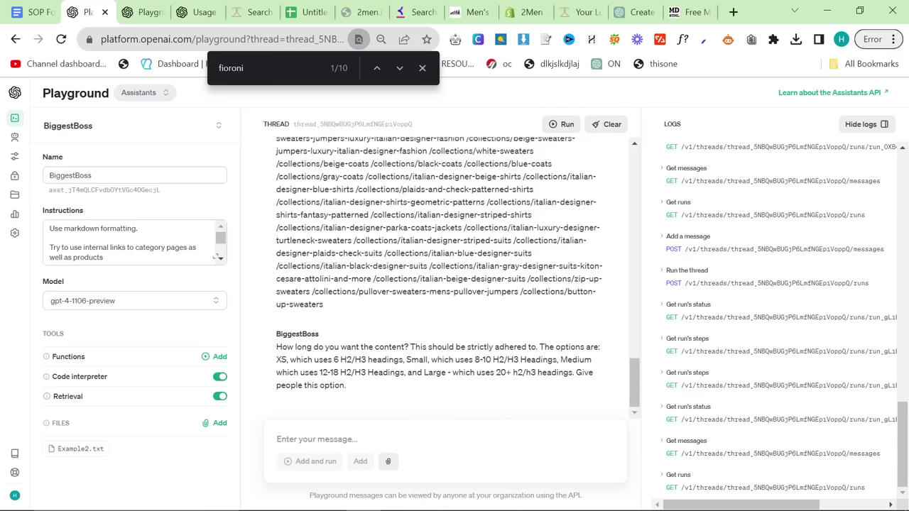
pyautogui.write('Large')
pyautogui.press('Return')
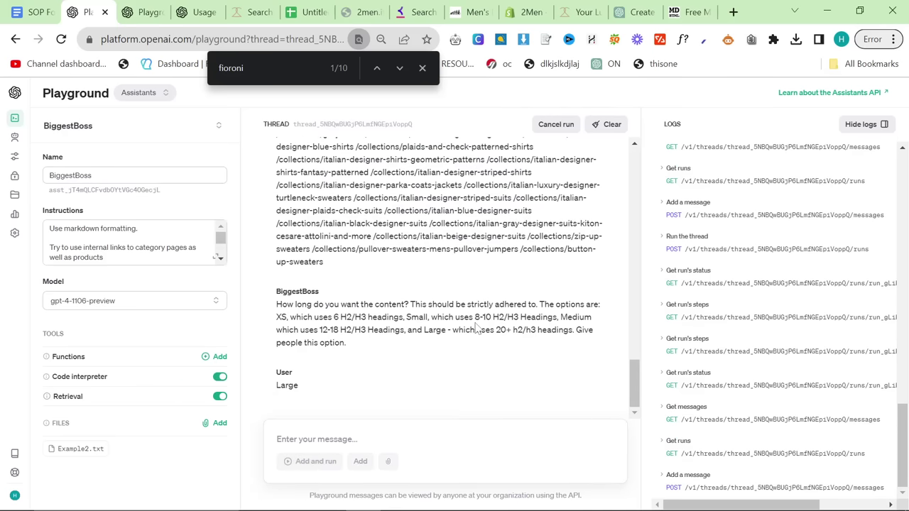
# Switch to the spreadsheet and check the product links listed for the "mens fall fashion" keyword.
pyautogui.hotkey('alt', 'Tab')
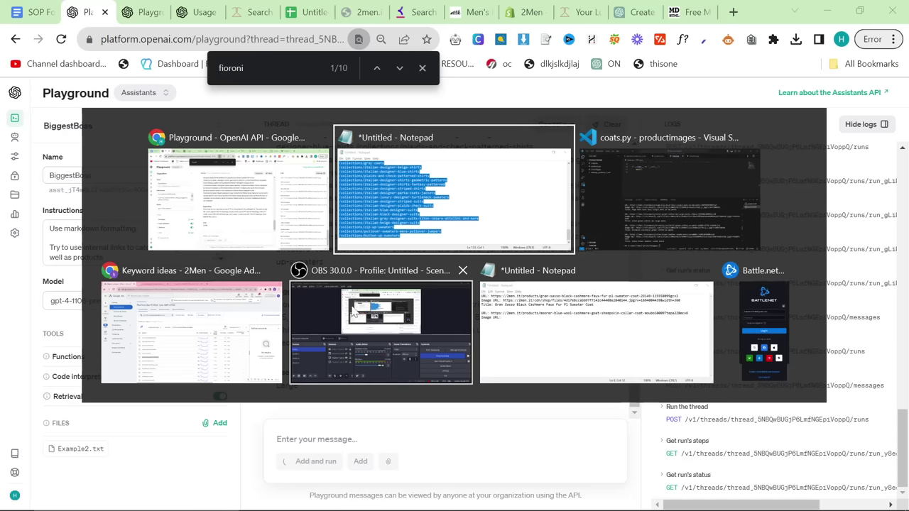
pyautogui.press('Escape')
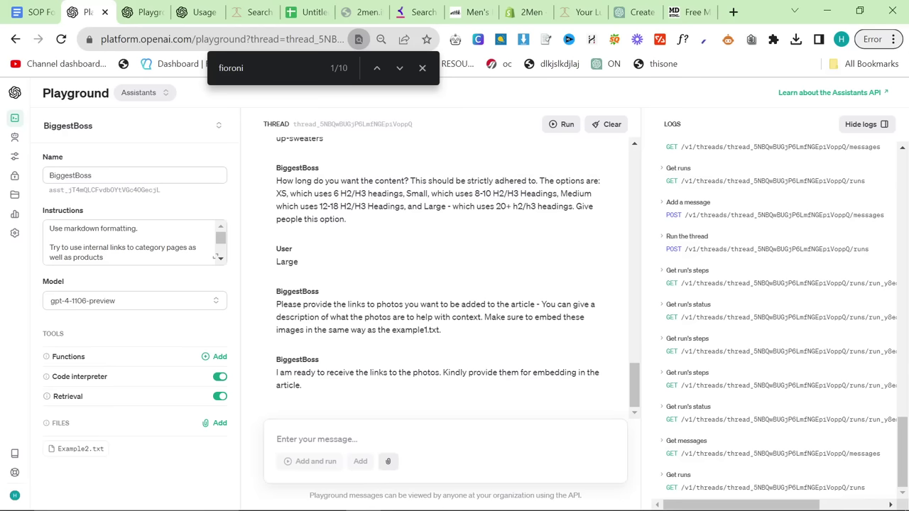
pyautogui.hotkey('alt', 'Tab')
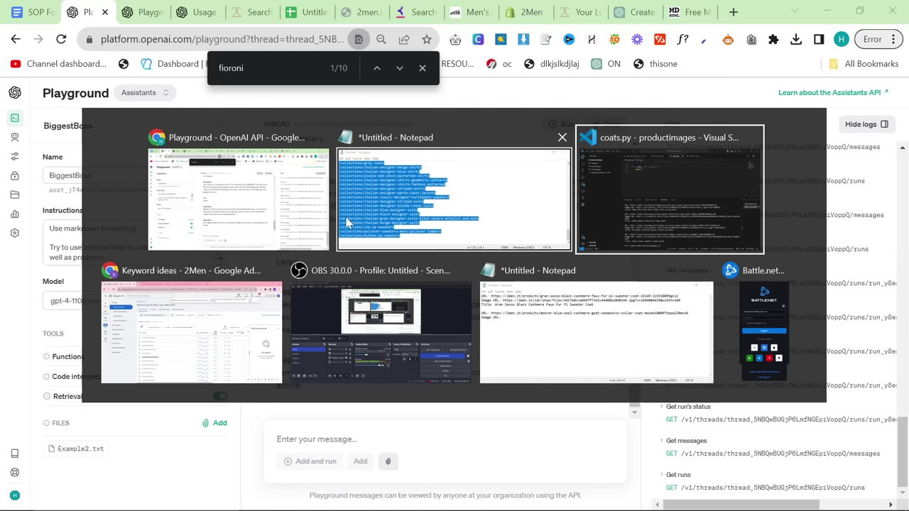
pyautogui.click(645, 215)
pyautogui.moveTo(425, 465); pyautogui.dragTo(298, 341)
pyautogui.hotkey('alt', 'Tab')
pyautogui.click(306, 12)
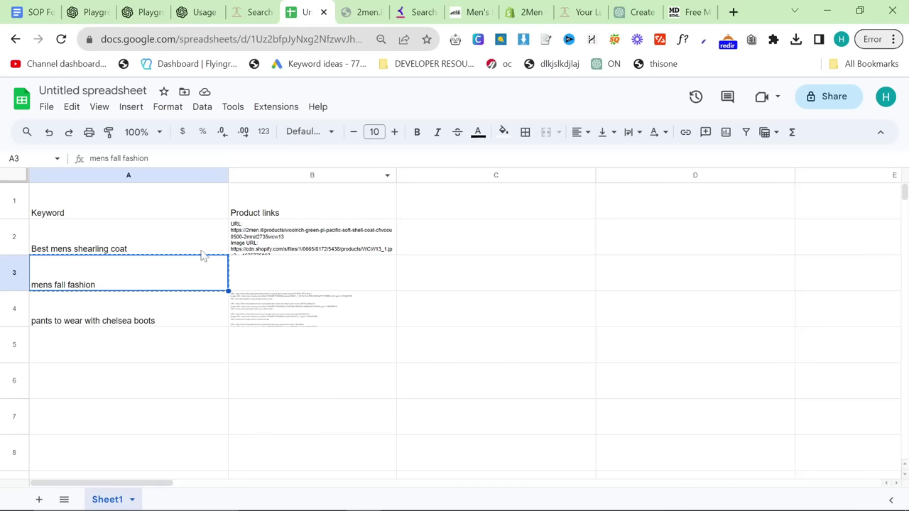
# Switch to VS Code and examine how the products.py script selects and prints product entries, comparing it with the other scripts.
pyautogui.hotkey('alt', 'Tab')
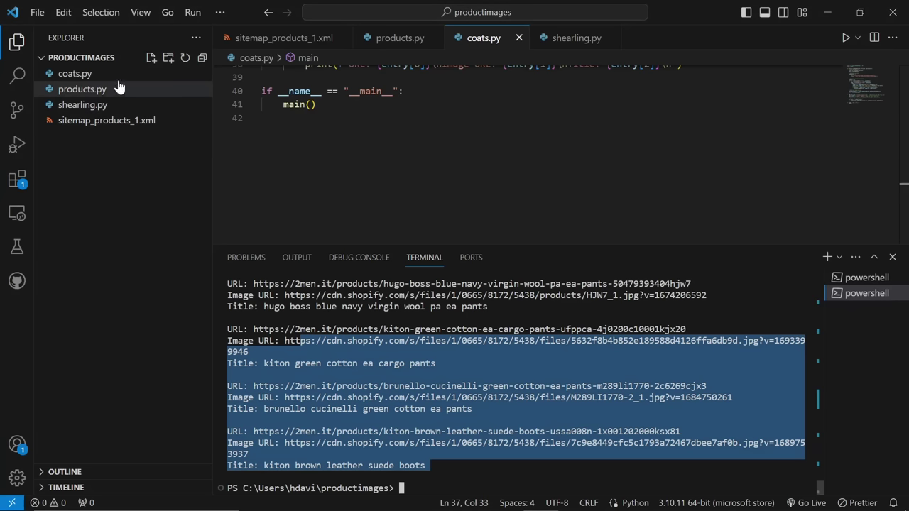
pyautogui.click(106, 74)
pyautogui.click(112, 89)
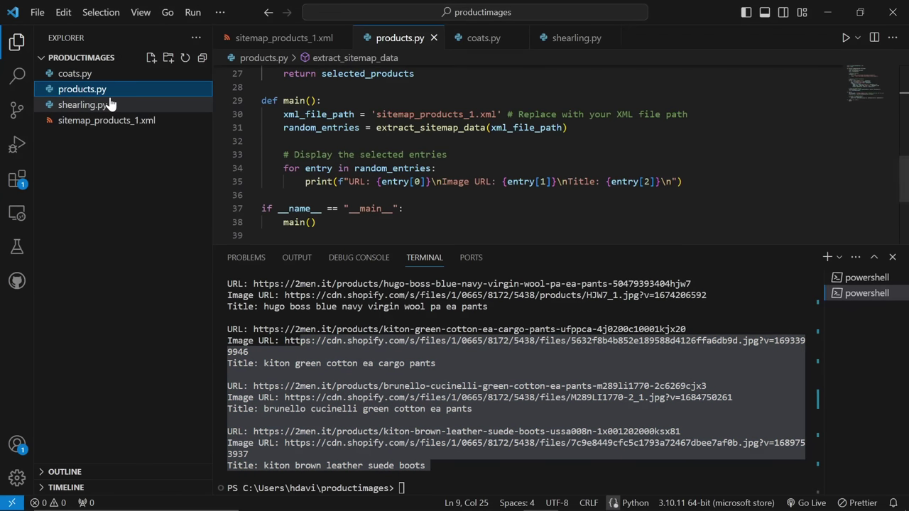
pyautogui.click(111, 105)
pyautogui.click(122, 89)
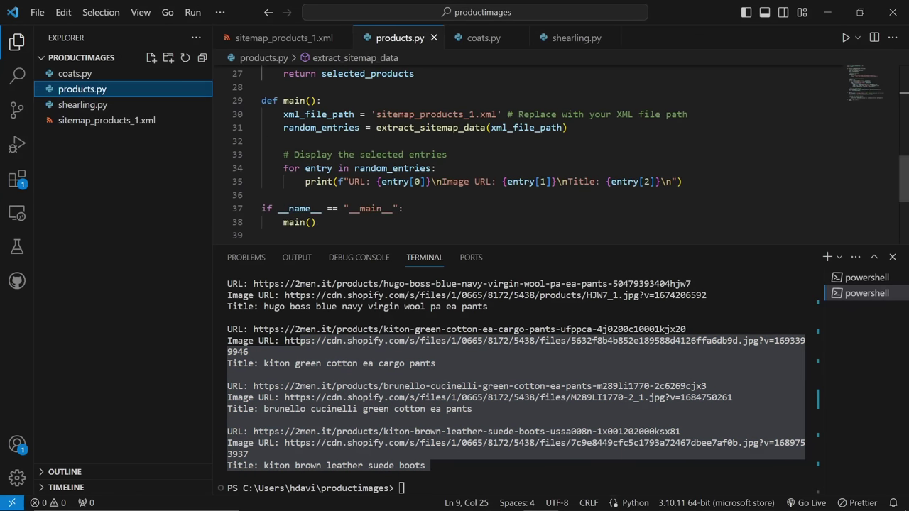
pyautogui.scroll(2, 461, 156)
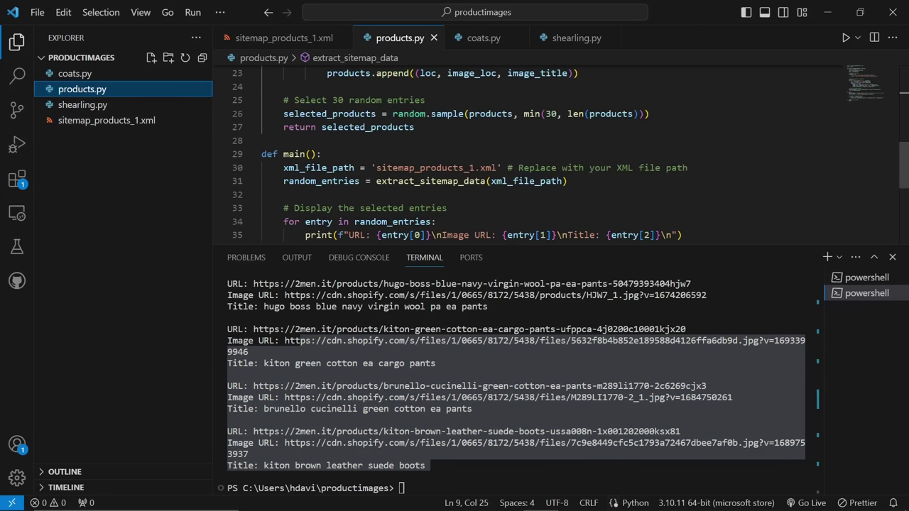
pyautogui.scroll(-3, 462, 157)
pyautogui.scroll(2, 462, 156)
# In coats.py, replace the search term 'pants' with 'sweater', then add 'coat' and an empty fourth term to search_terms.
pyautogui.click(128, 74)
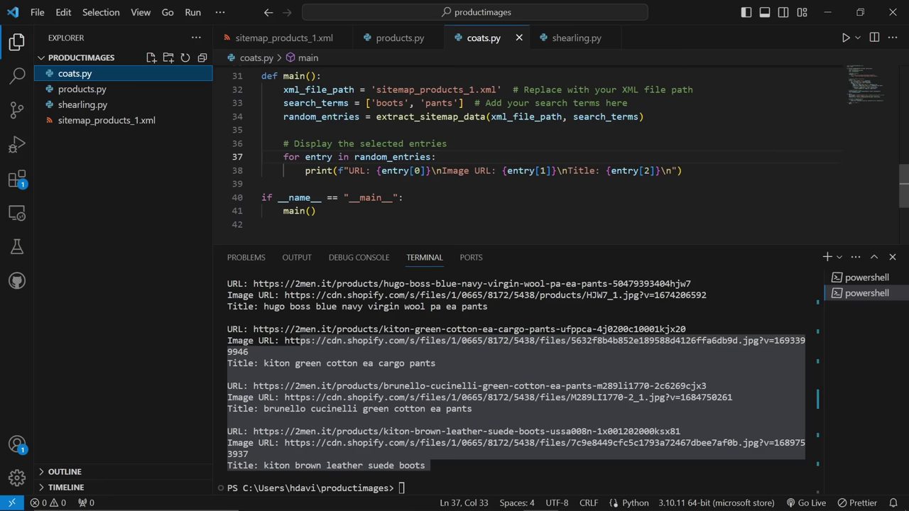
pyautogui.click(458, 103)
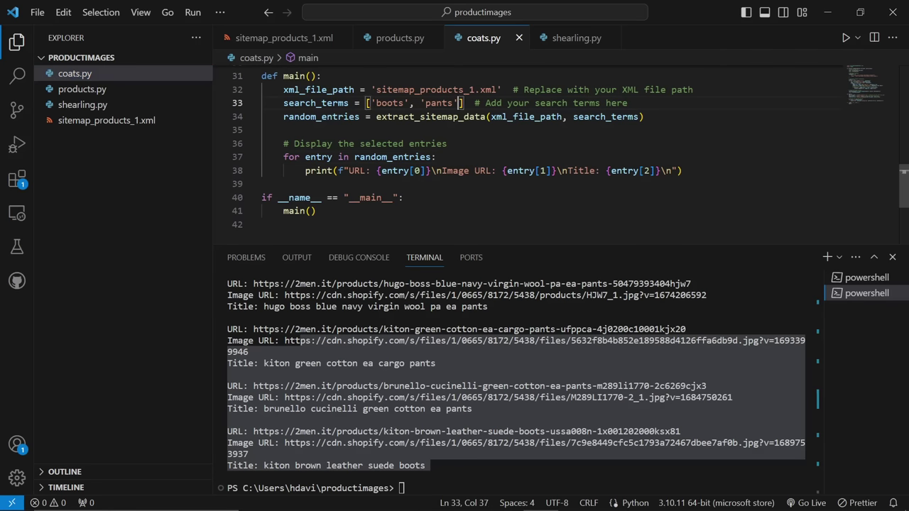
pyautogui.press('BackSpace')
pyautogui.press('BackSpace')
pyautogui.press('BackSpace')
pyautogui.press('BackSpace')
pyautogui.press('BackSpace')
pyautogui.write("sweater'")
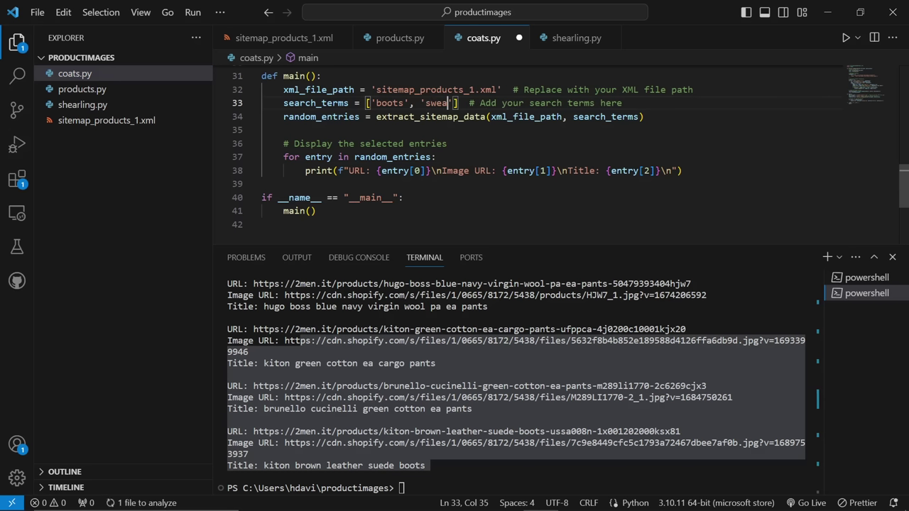
pyautogui.write(", '")
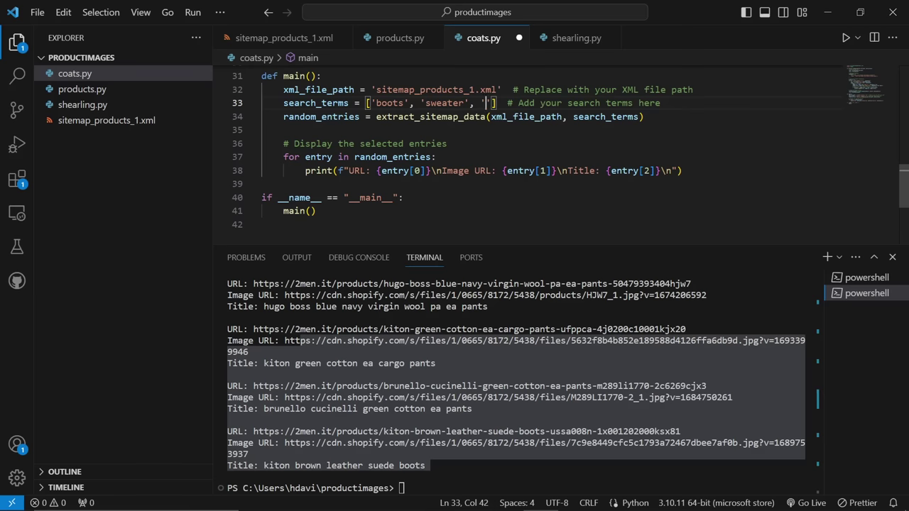
pyautogui.write('coat')
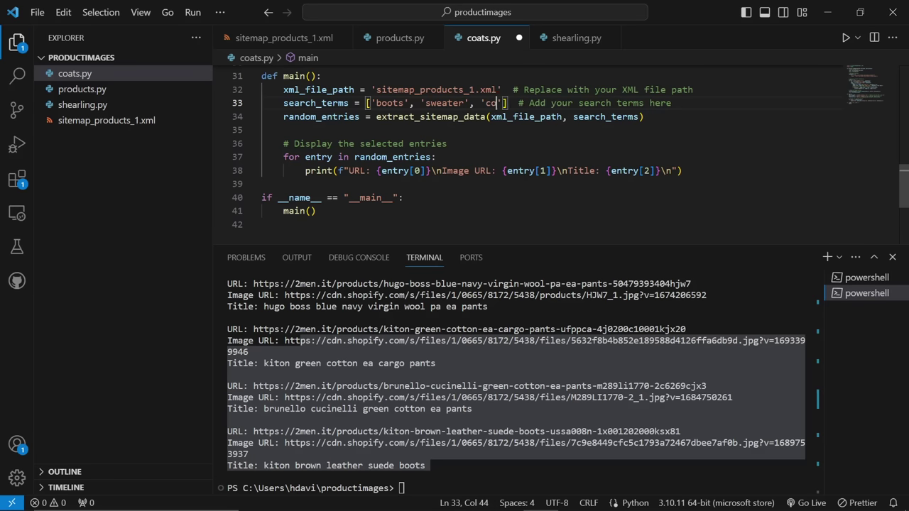
pyautogui.write(', ')
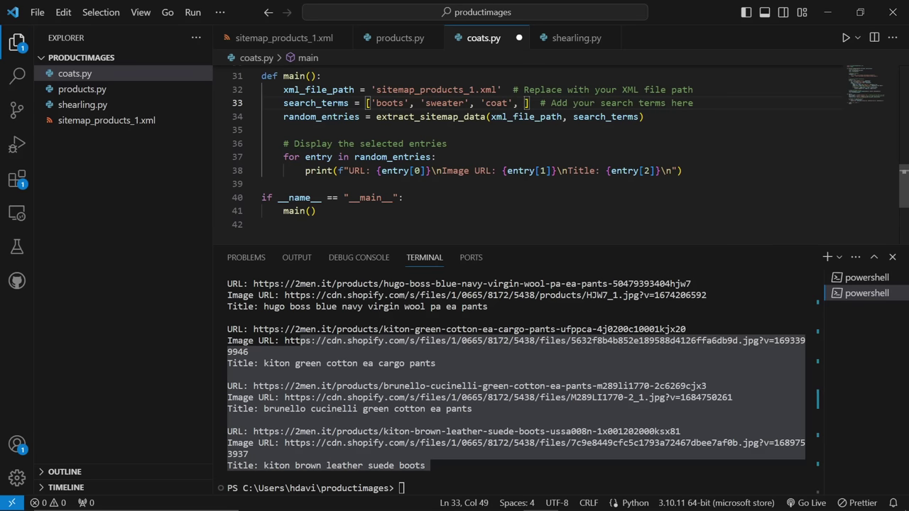
pyautogui.write("'")
# Switch to the browser, open 2men.it and view the store's clothing categories.
pyautogui.hotkey('alt', 'Tab')
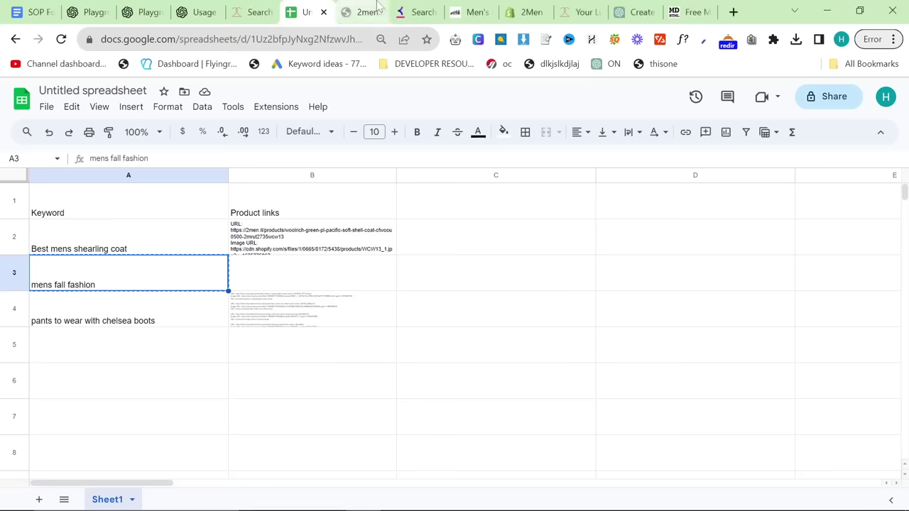
pyautogui.click(349, 7)
pyautogui.click(251, 39)
pyautogui.write('2men.it')
pyautogui.press('Return')
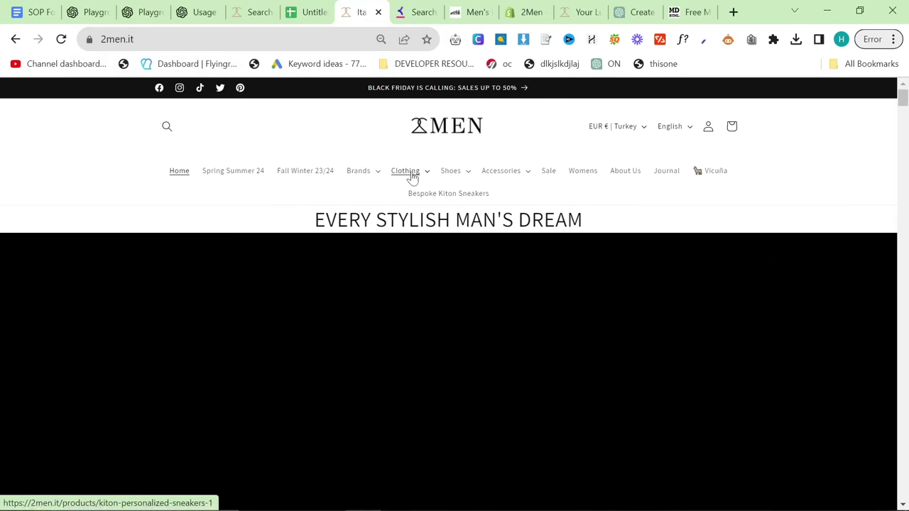
pyautogui.click(406, 171)
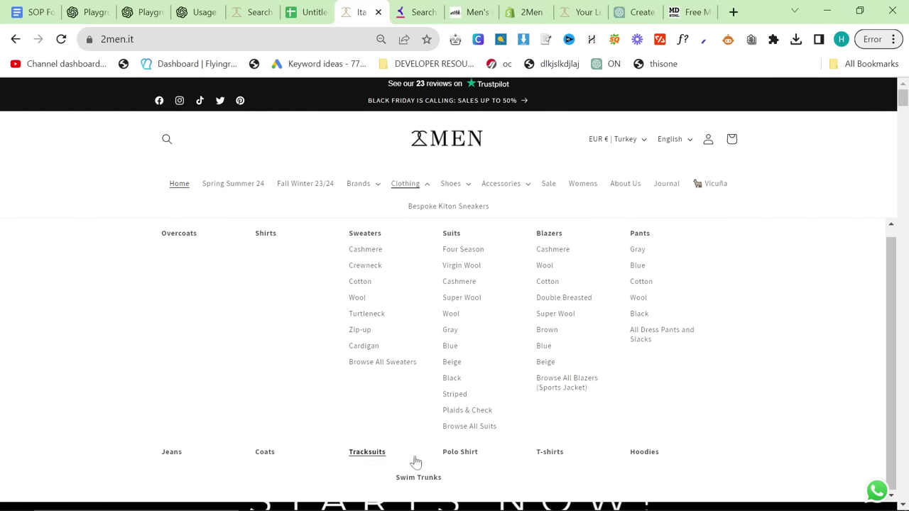
# Open the Fall Winter 23/24 collection and look through its product type filter options.
pyautogui.click(308, 186)
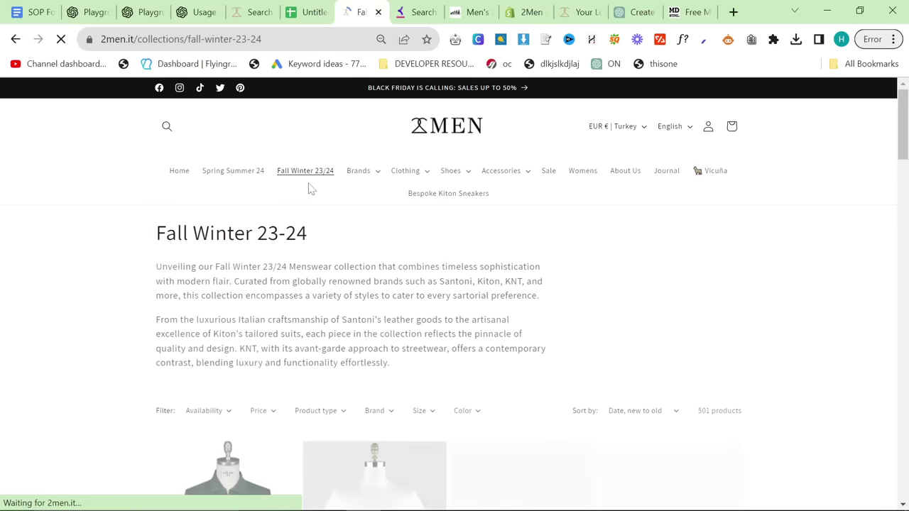
pyautogui.scroll(-3, 308, 189)
pyautogui.click(337, 199)
pyautogui.scroll(-1, 353, 318)
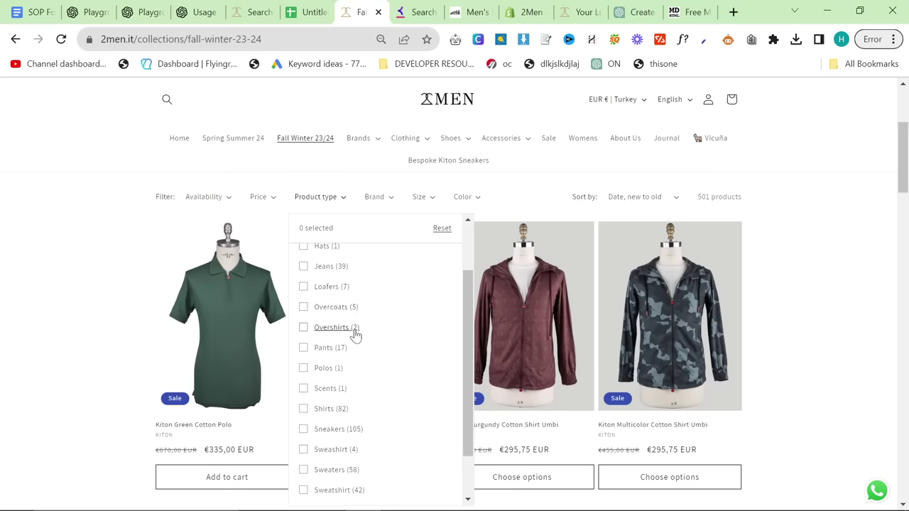
pyautogui.scroll(-1, 354, 334)
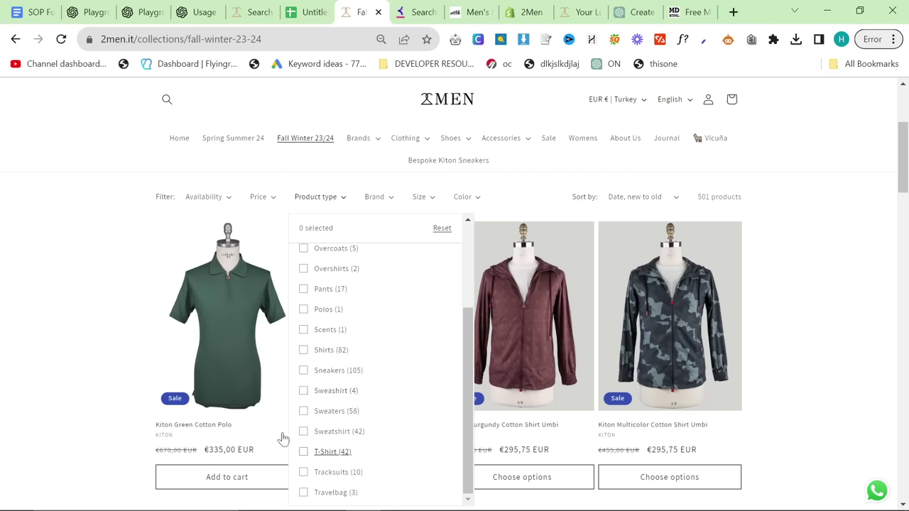
# Switch back to VS Code and run python coats.py in the terminal.
pyautogui.hotkey('alt', 'Tab')
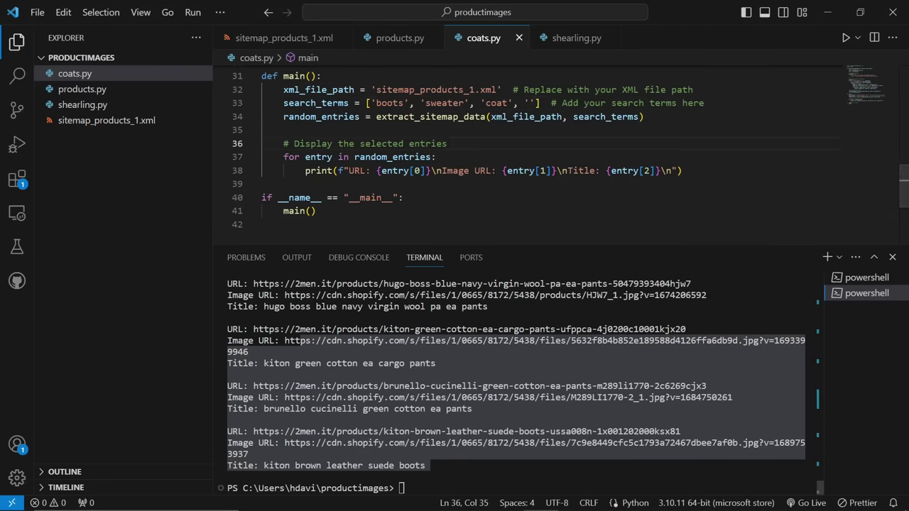
pyautogui.press('Up')
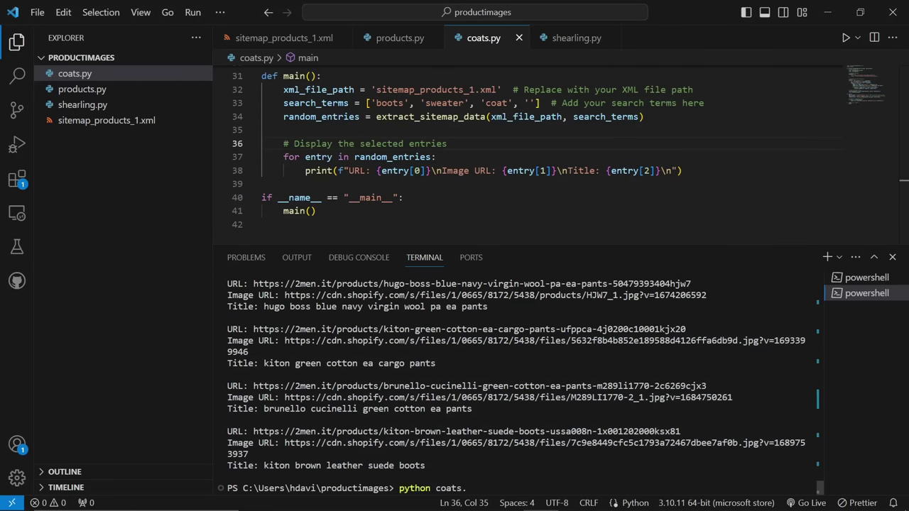
pyautogui.press('Return')
# Copy all product entries printed by the latest coats.py run and switch back to the browser.
pyautogui.moveTo(518, 466); pyautogui.dragTo(224, 469)
pyautogui.scroll(10, 304, 363)
pyautogui.scroll(18, 268, 352)
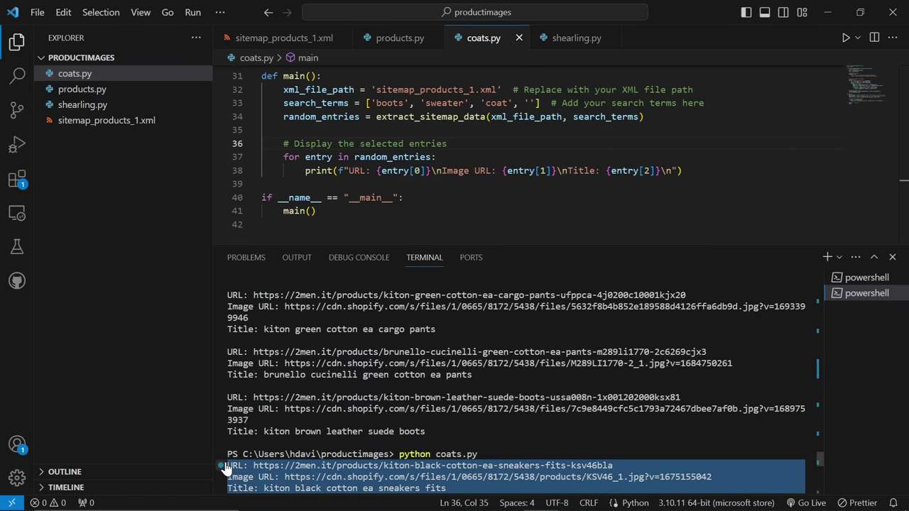
pyautogui.hotkey('ctrl', 'c')
pyautogui.hotkey('alt', 'Tab')
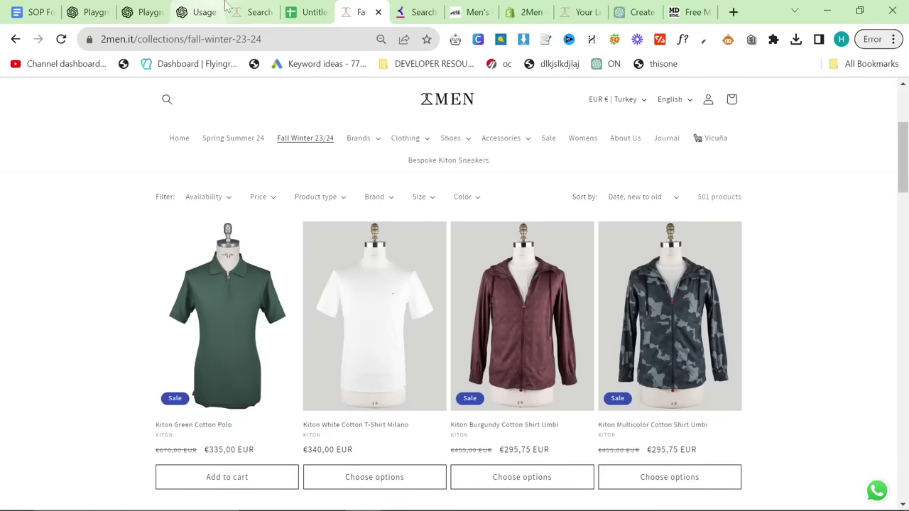
# Switch to VS Code and run python coats.py again in the terminal.
pyautogui.hotkey('alt', 'Tab')
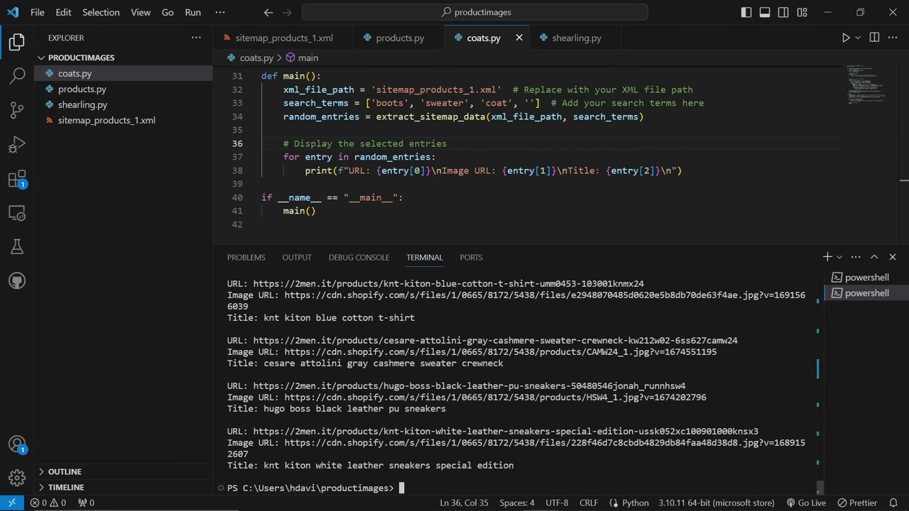
pyautogui.click(262, 183)
pyautogui.press('Up')
pyautogui.press('Return')
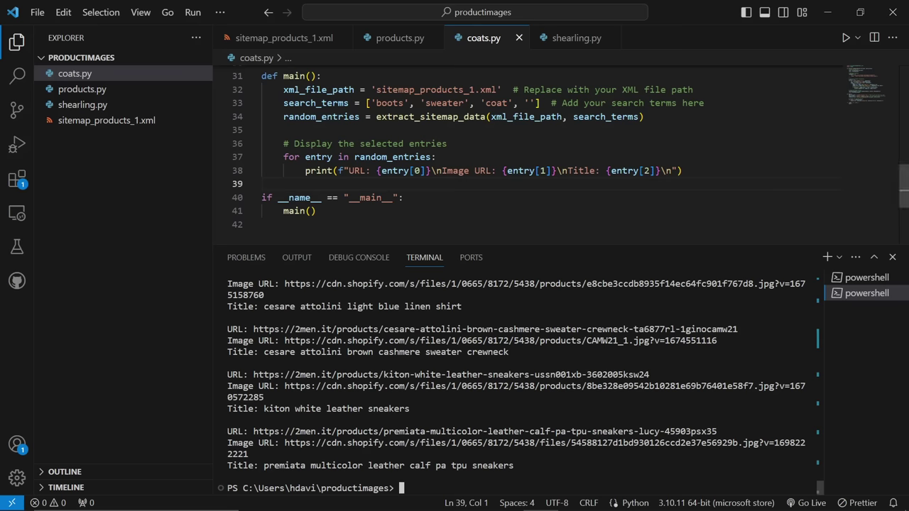
pyautogui.scroll(1, 569, 153)
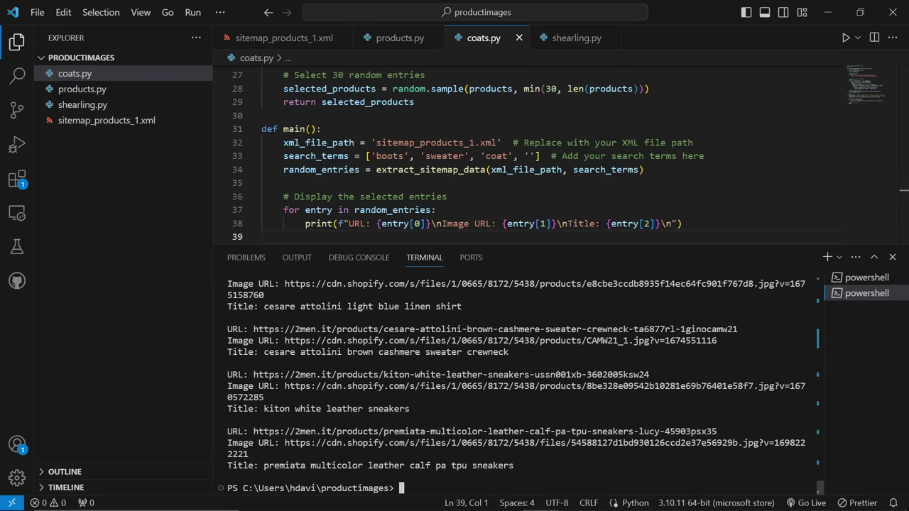
pyautogui.press('Up')
pyautogui.click(398, 170)
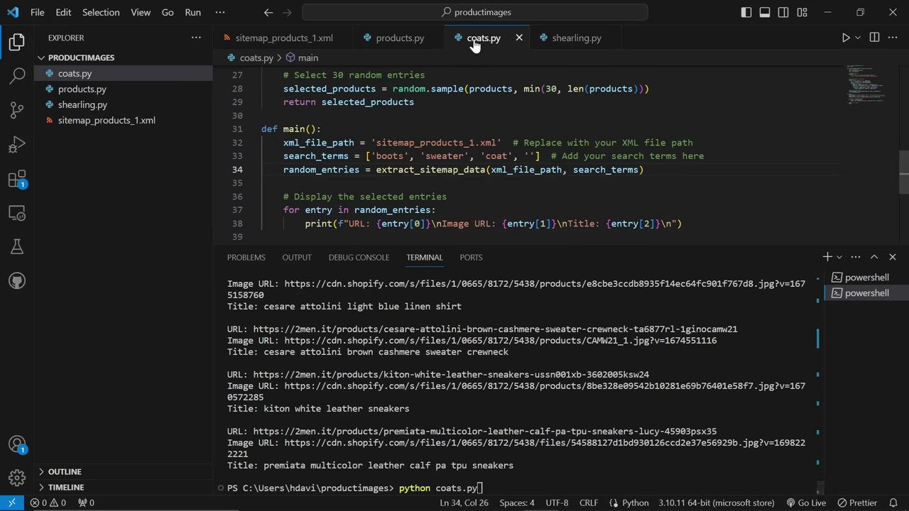
pyautogui.moveTo(375, 170); pyautogui.dragTo(377, 156)
pyautogui.click(496, 157)
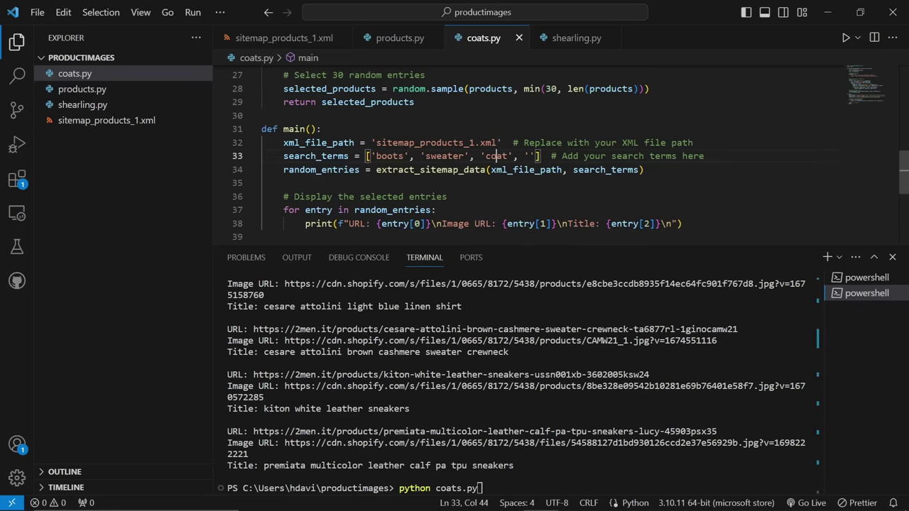
pyautogui.hotkey('ctrl', 'f')
pyautogui.write('sneake')
pyautogui.press('BackSpace')
pyautogui.press('BackSpace')
pyautogui.press('BackSpace')
pyautogui.press('BackSpace')
pyautogui.press('BackSpace')
pyautogui.press('BackSpace')
pyautogui.press('BackSpace')
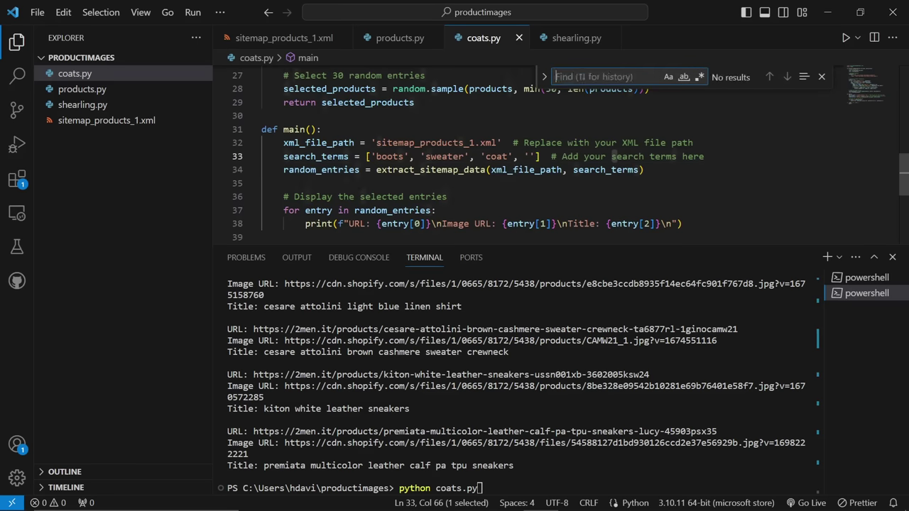
pyautogui.scroll(3, 516, 385)
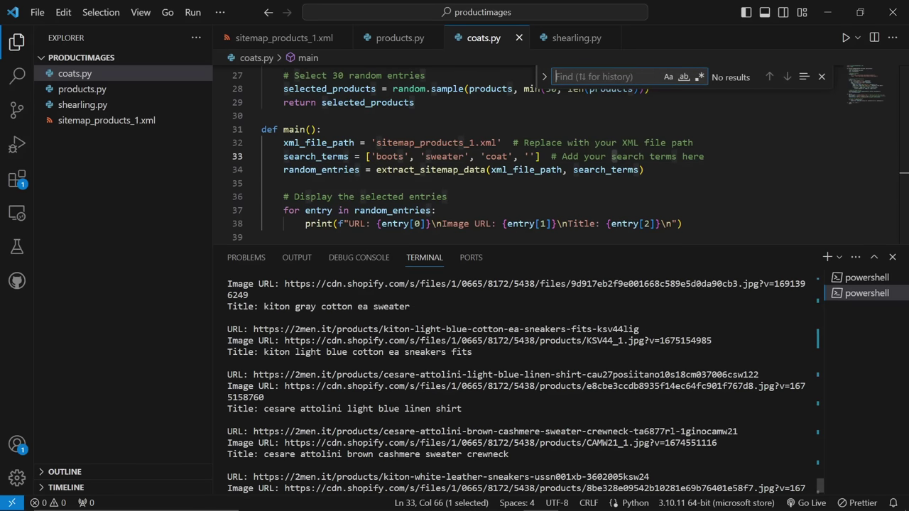
pyautogui.scroll(6, 516, 385)
pyautogui.scroll(-9, 516, 386)
# Switch back to the browser, paste the copied product entries into the BiggestBoss thread and run it.
pyautogui.hotkey('alt', 'Tab')
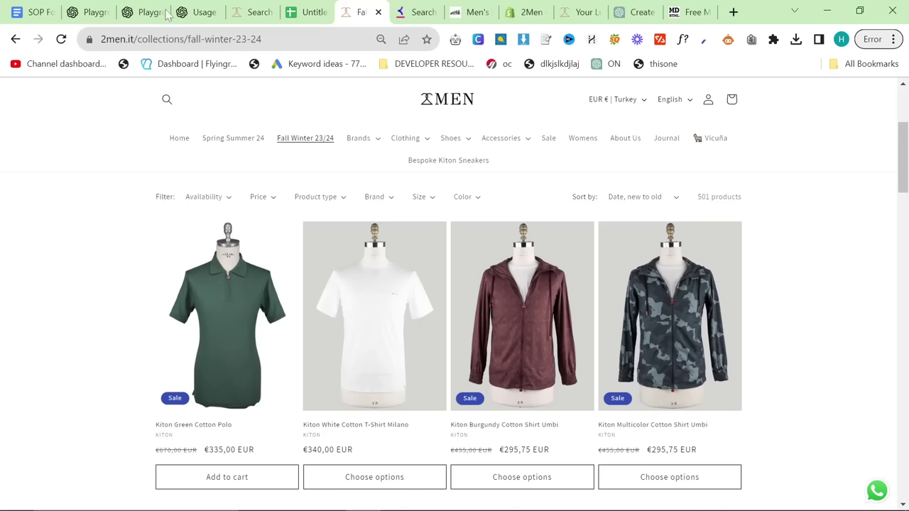
pyautogui.click(88, 12)
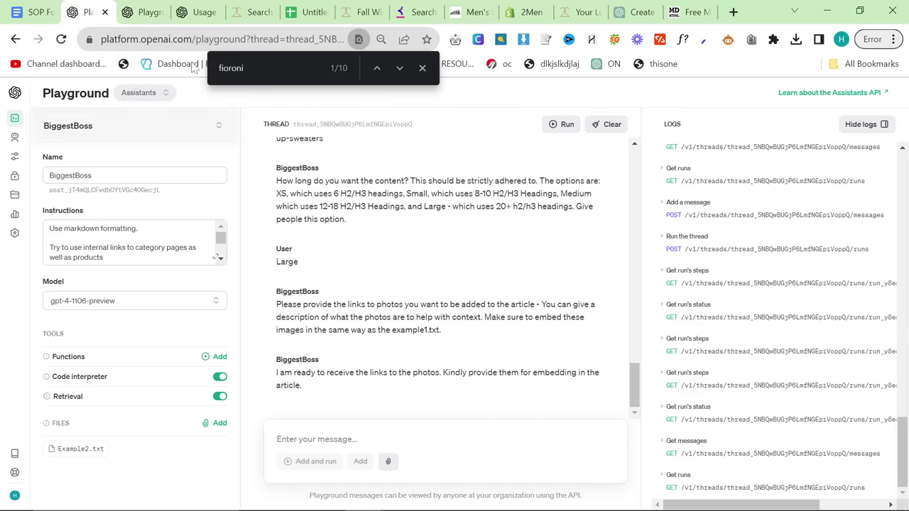
pyautogui.click(341, 439)
pyautogui.hotkey('ctrl', 'v')
pyautogui.scroll(3, 426, 398)
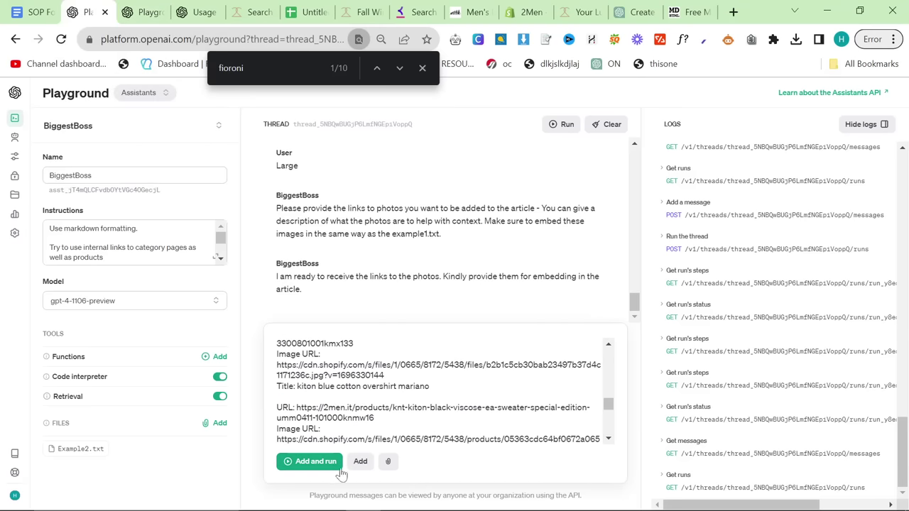
pyautogui.click(340, 469)
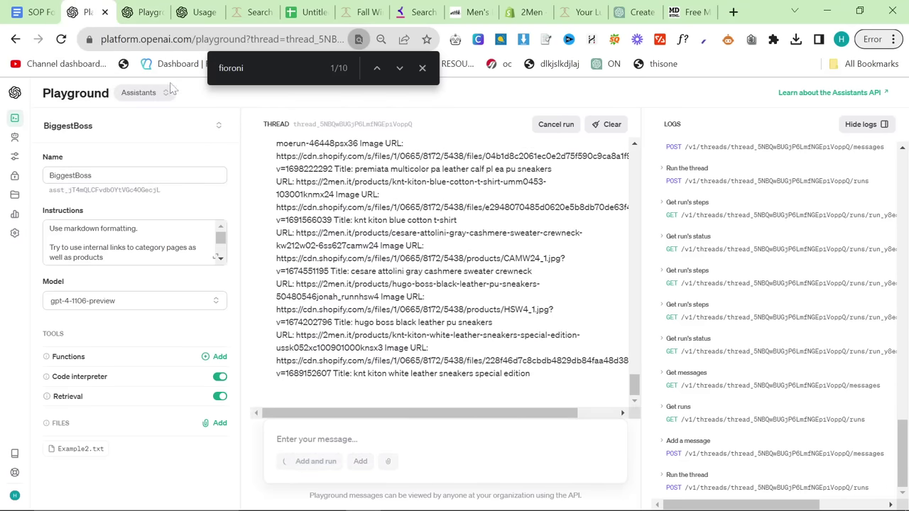
# Copy the shearling coat article from the Playground chat and paste it over the markdown in the Markdown to HTML converter.
pyautogui.click(191, 12)
pyautogui.click(142, 12)
pyautogui.click(510, 402)
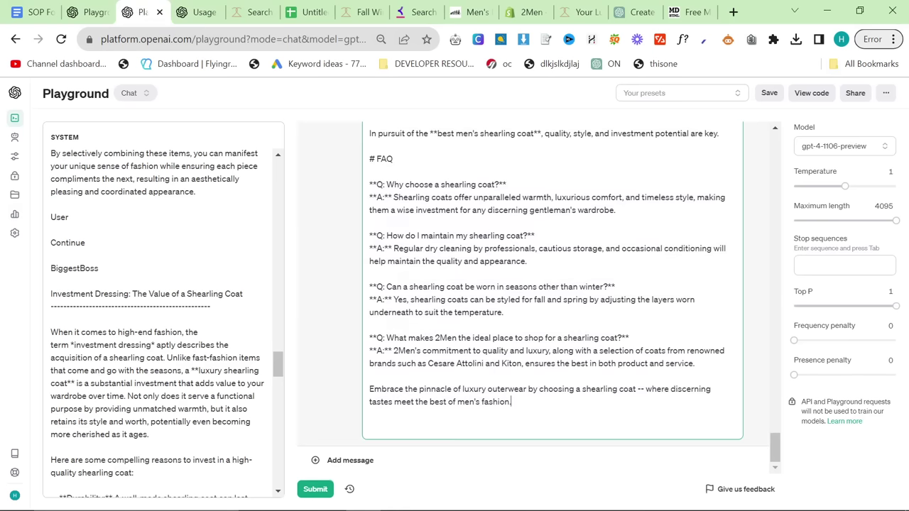
pyautogui.hotkey('ctrl', 'a')
pyautogui.hotkey('ctrl', 'c')
pyautogui.click(678, 12)
pyautogui.hotkey('ctrl', 'a')
pyautogui.hotkey('ctrl', 'v')
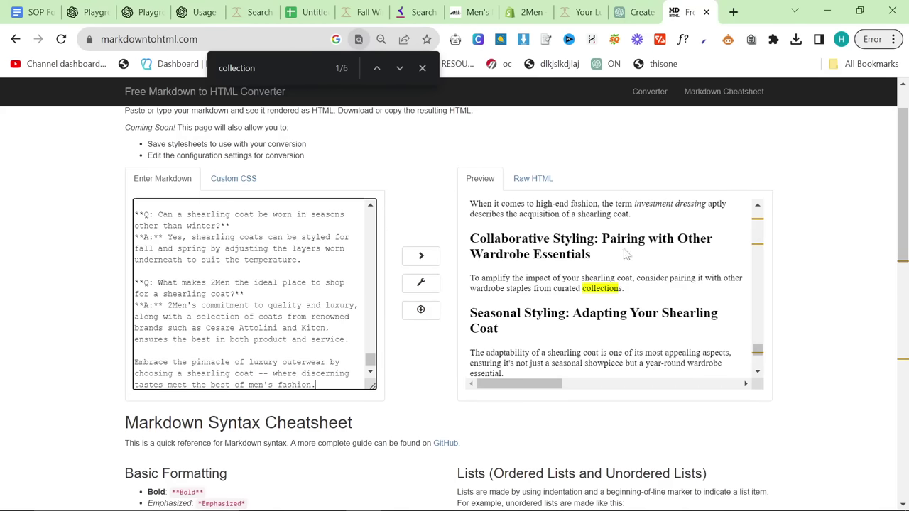
# Search the converter page for "collection" to check the article's internal links.
pyautogui.hotkey('ctrl', 'f')
pyautogui.write('collectoin')
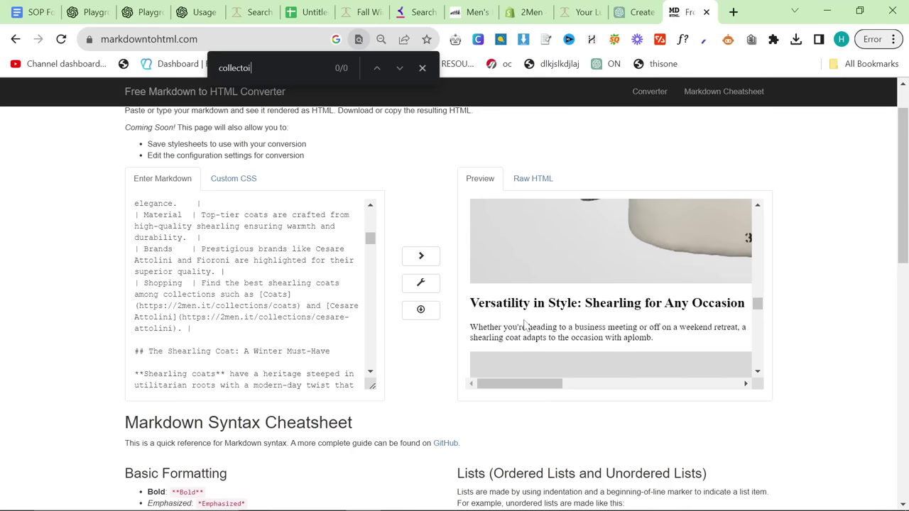
pyautogui.press('BackSpace')
pyautogui.press('BackSpace')
pyautogui.write('ion')
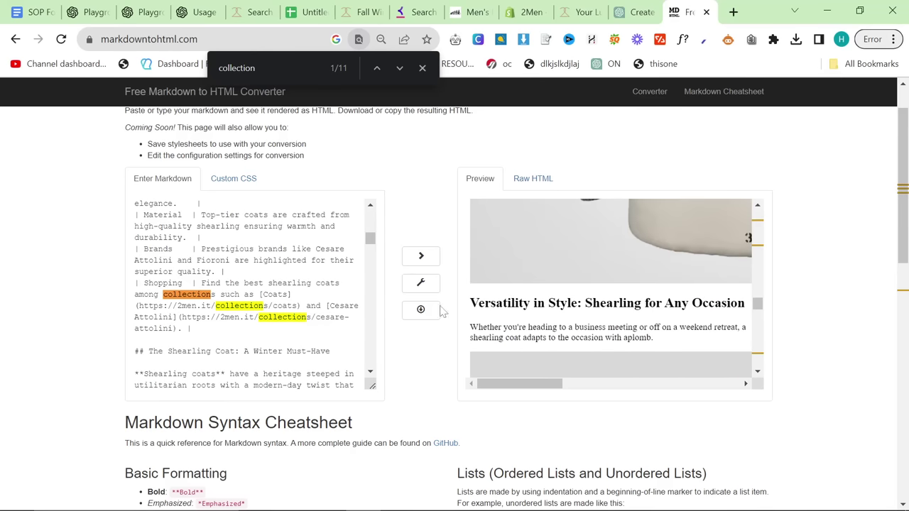
# Delete the assistant's apology paragraph above the article's main heading in the markdown.
pyautogui.scroll(5, 255, 295)
pyautogui.moveTo(134, 272); pyautogui.dragTo(52, 117)
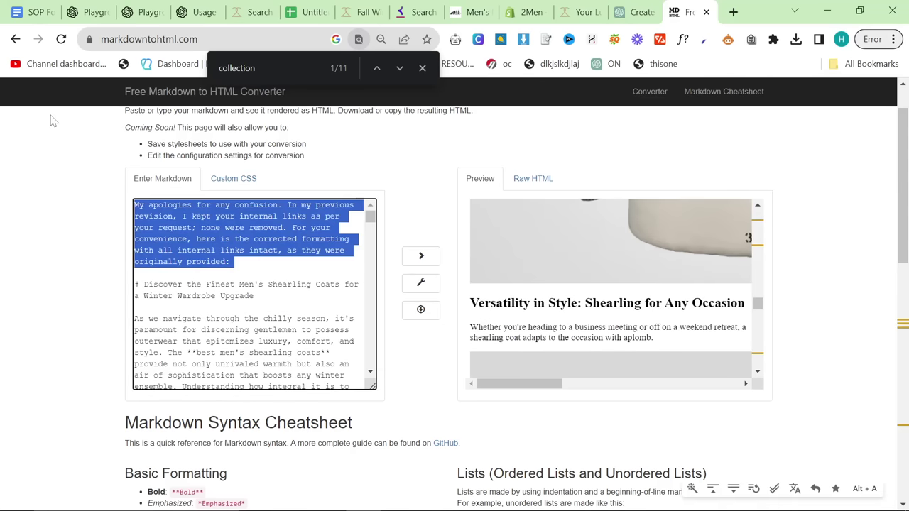
pyautogui.press('Delete')
pyautogui.press('Delete')
# Show the converted article as raw HTML and copy all of the code.
pyautogui.scroll(4, 597, 327)
pyautogui.scroll(15, 596, 323)
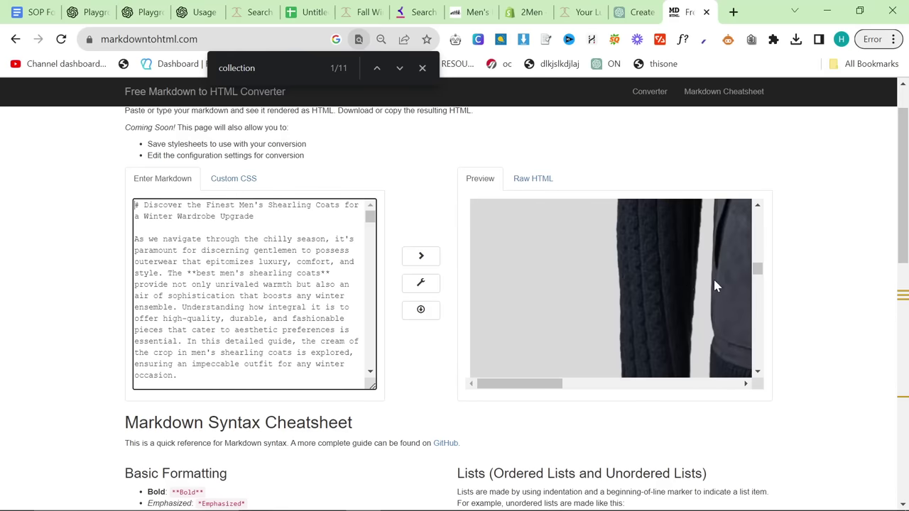
pyautogui.click(532, 231)
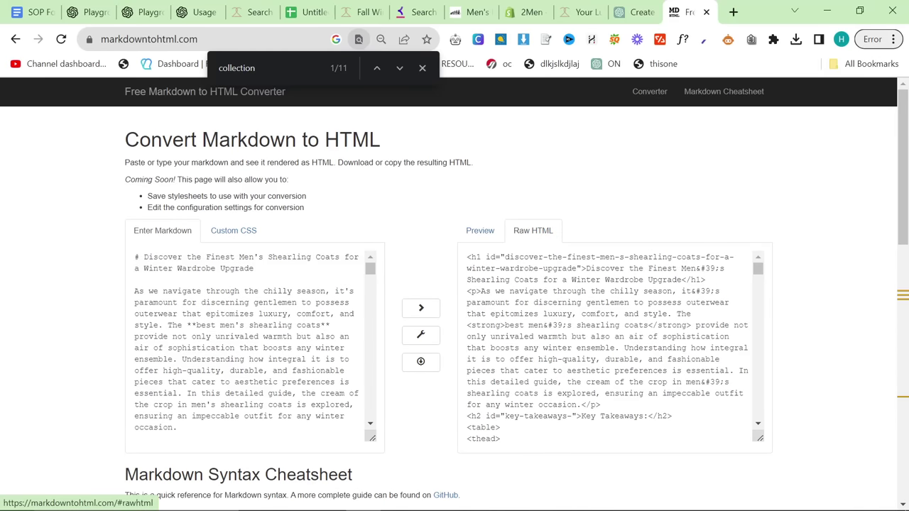
pyautogui.hotkey('ctrl', 'a')
pyautogui.click(602, 224)
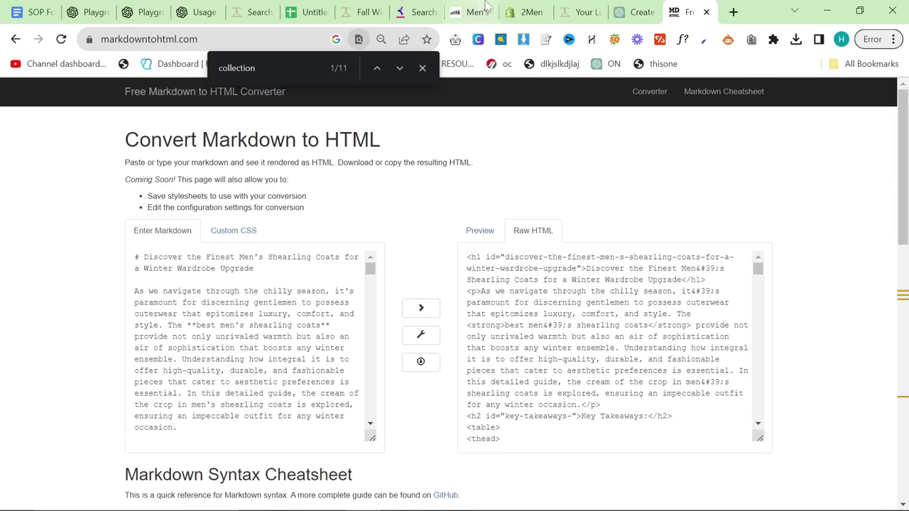
pyautogui.click(520, 11)
pyautogui.click(235, 155)
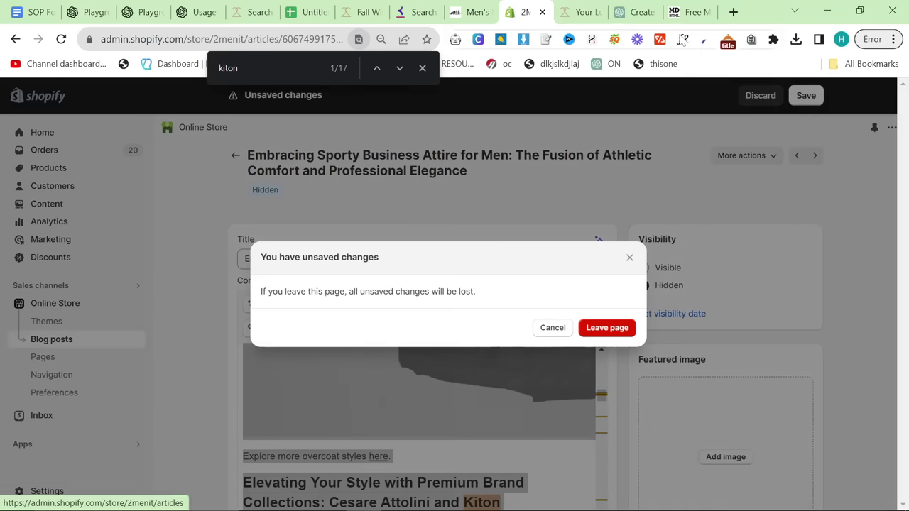
pyautogui.click(627, 253)
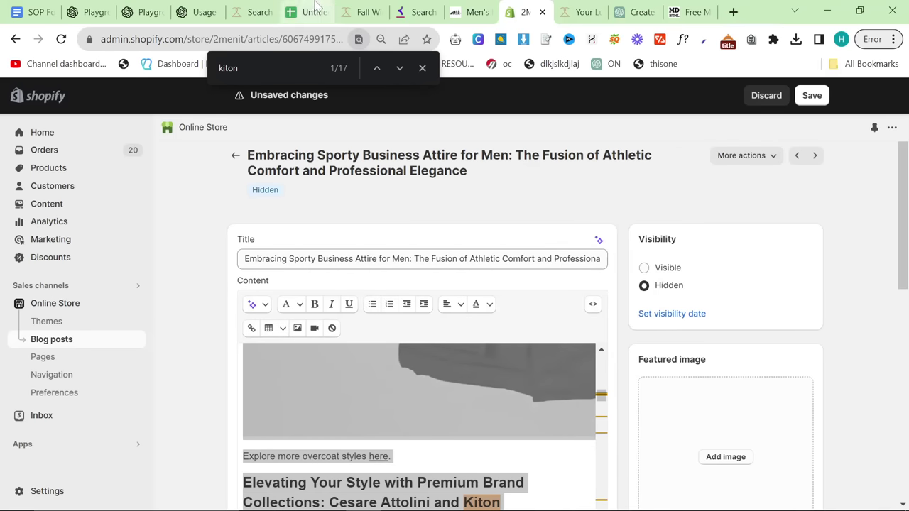
# Switch to ChatGPT and view the generated sporty business attire image at full size.
pyautogui.click(636, 12)
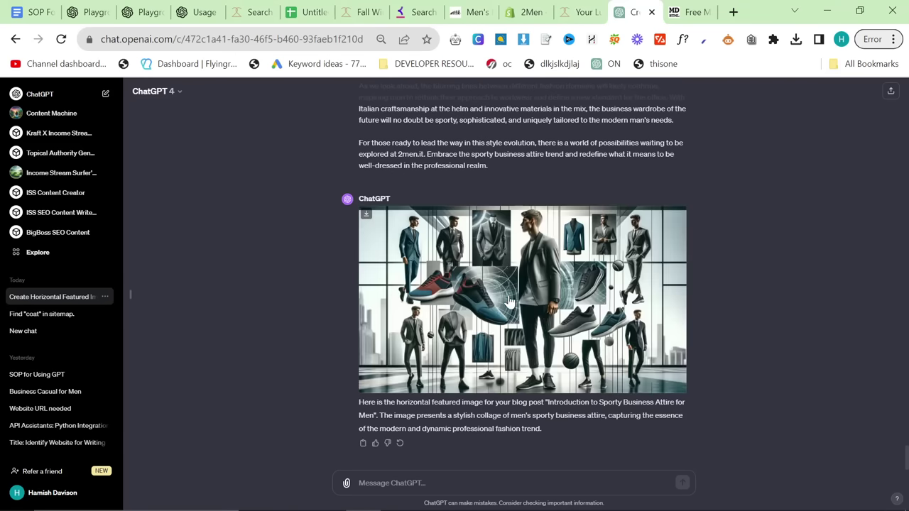
pyautogui.click(509, 301)
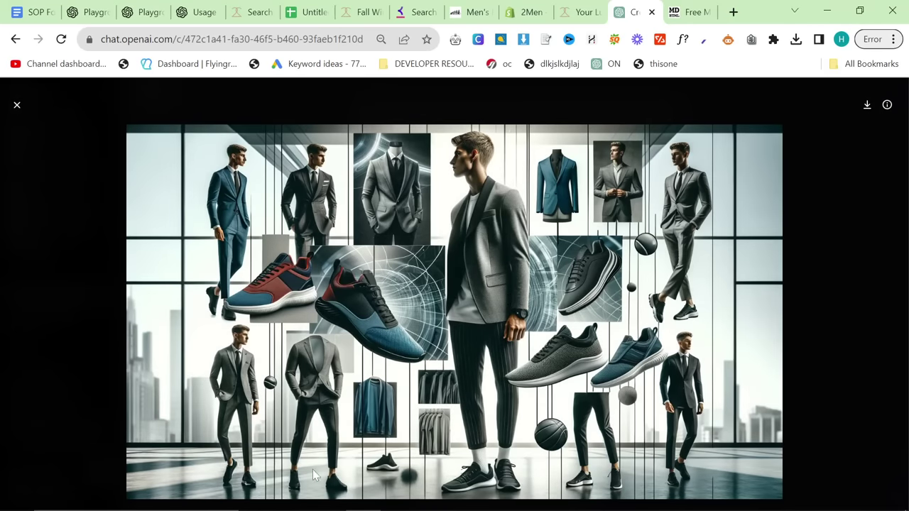
pyautogui.press('Escape')
pyautogui.click(512, 476)
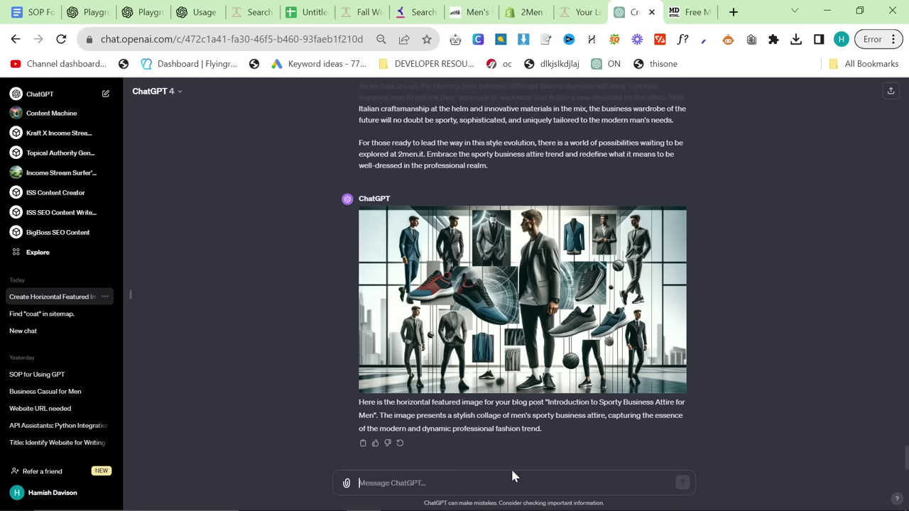
pyautogui.write('It')
pyautogui.press('BackSpace')
pyautogui.press('BackSpace')
pyautogui.write('Thiis is a bit too modern, make it a bit')
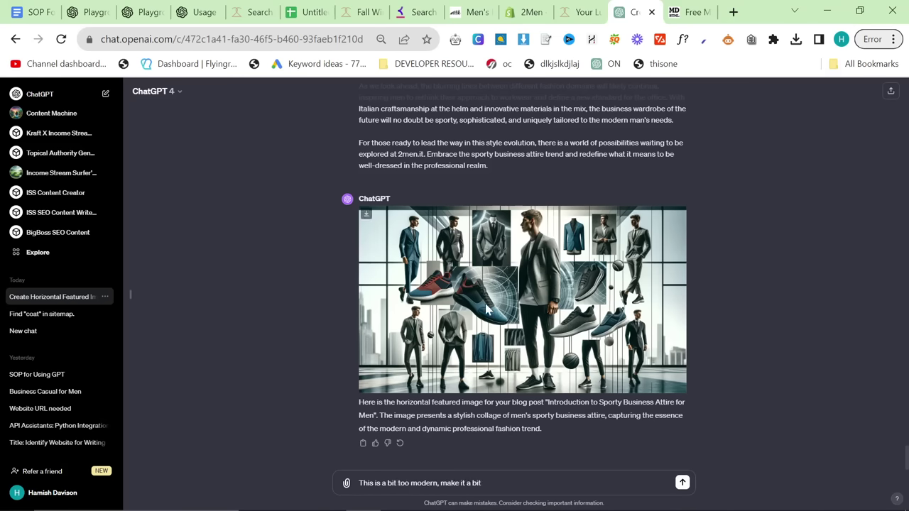
# Download the generated sporty business attire image and clear the unsent message draft.
pyautogui.click(487, 309)
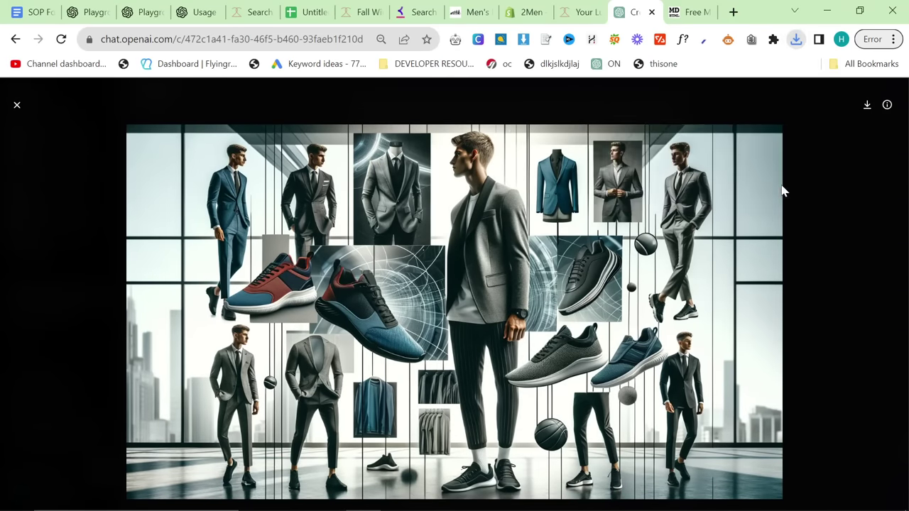
pyautogui.press('Escape')
pyautogui.hotkey('ctrl', 'a')
pyautogui.press('BackSpace')
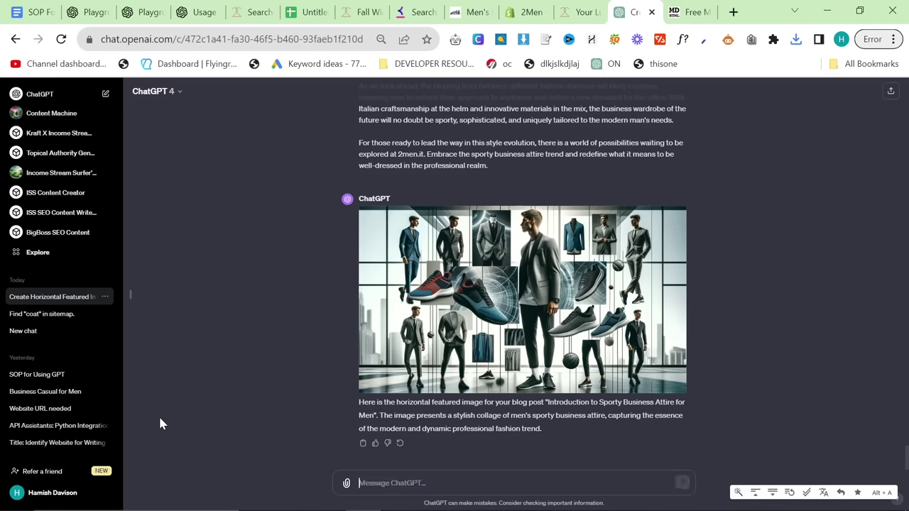
# Send ChatGPT "Now make a featured image for this one" followed by the copied shearling coat article HTML.
pyautogui.write('Now make a featured')
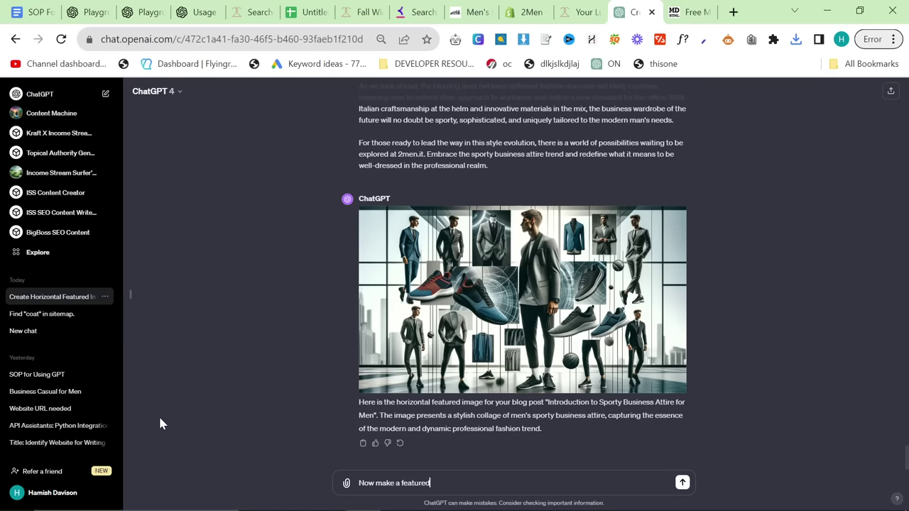
pyautogui.write(' image for this one')
pyautogui.hotkey('ctrl', 'v')
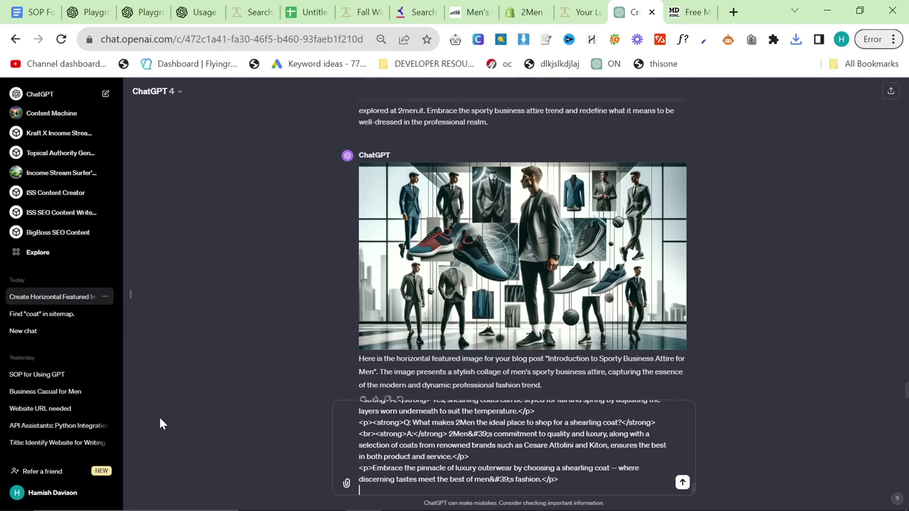
pyautogui.press('Return')
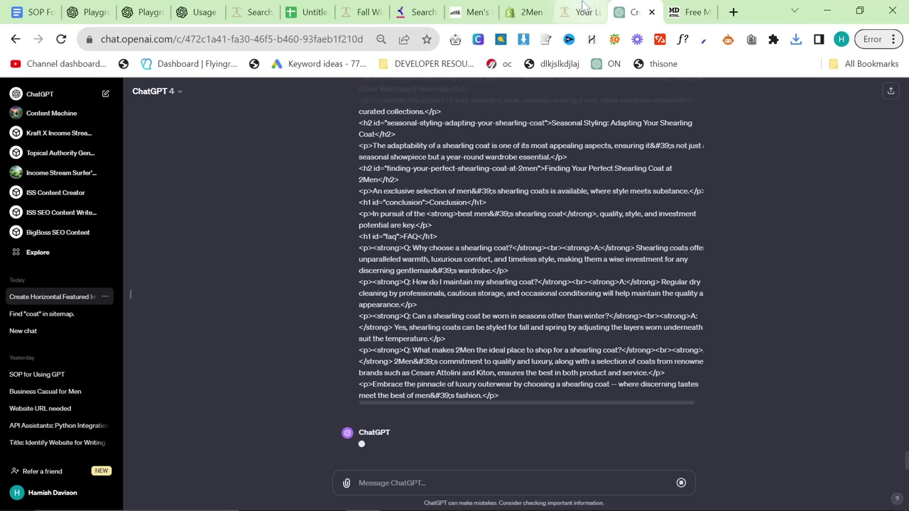
# In the Shopify article, add the downloaded DALL·E image as featured image, renaming its file to "sporty business casual attire for men".
pyautogui.click(503, 12)
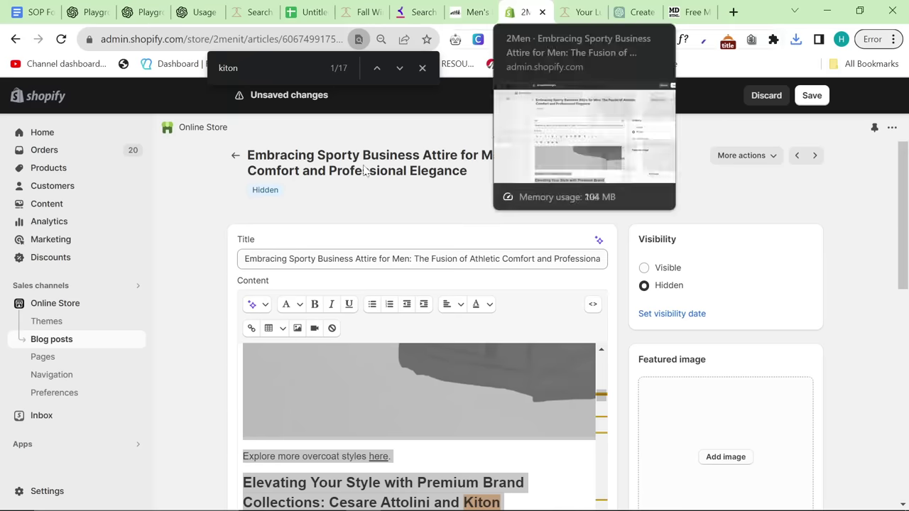
pyautogui.click(728, 455)
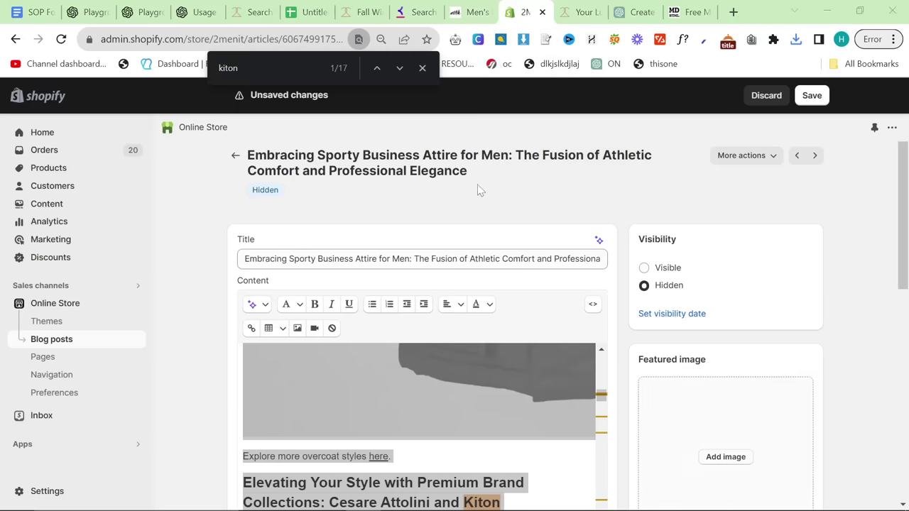
pyautogui.rightClick(218, 126)
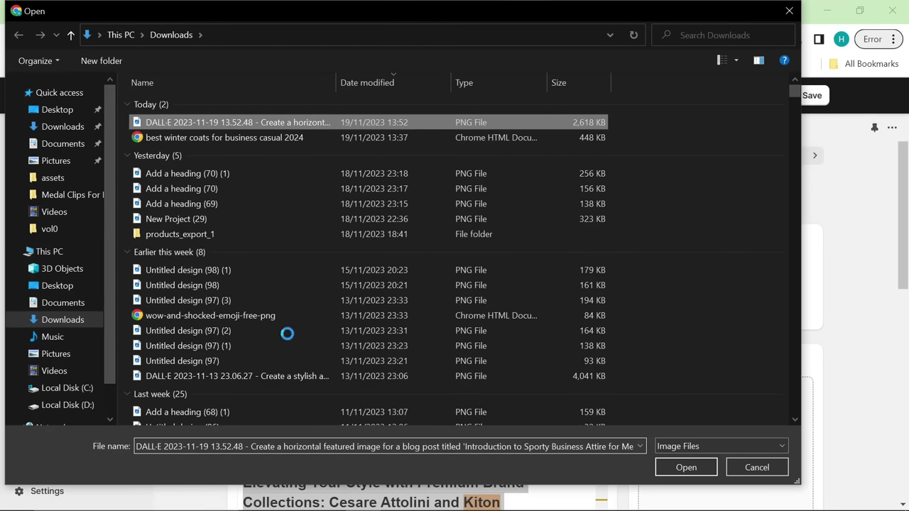
pyautogui.click(282, 477)
pyautogui.press('BackSpace')
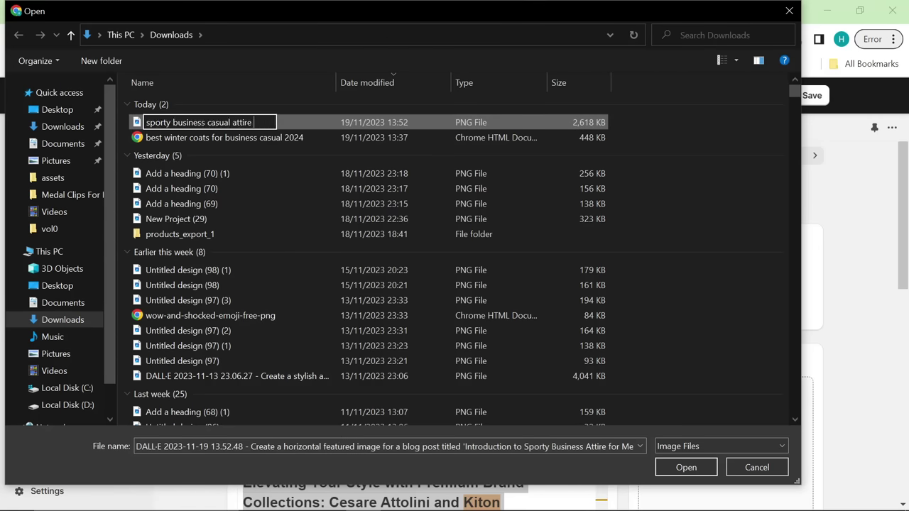
pyautogui.write('sporty business casual attire for men')
pyautogui.press('Return')
pyautogui.doubleClick(266, 122)
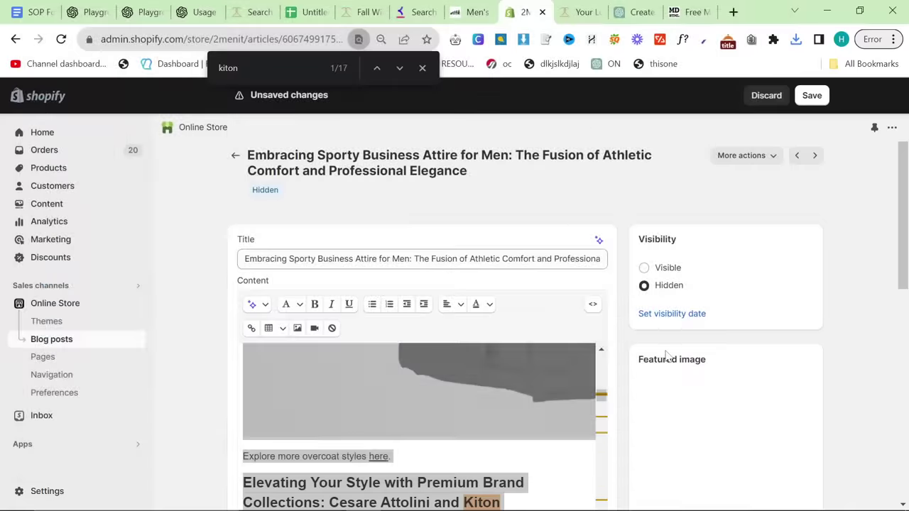
# Shorten the article's URL handle to "sporty-business-attire-for-men" in its search engine listing and save the article.
pyautogui.scroll(-10, 677, 280)
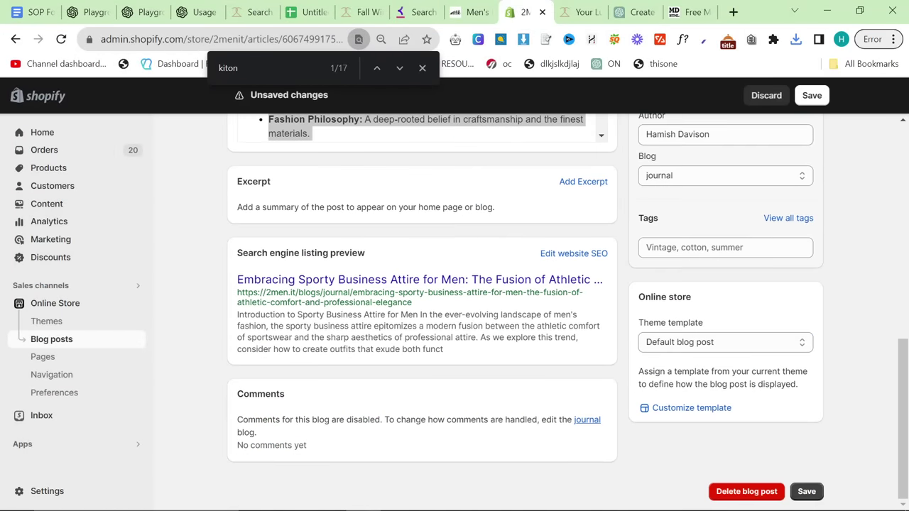
pyautogui.click(558, 254)
pyautogui.scroll(-3, 497, 320)
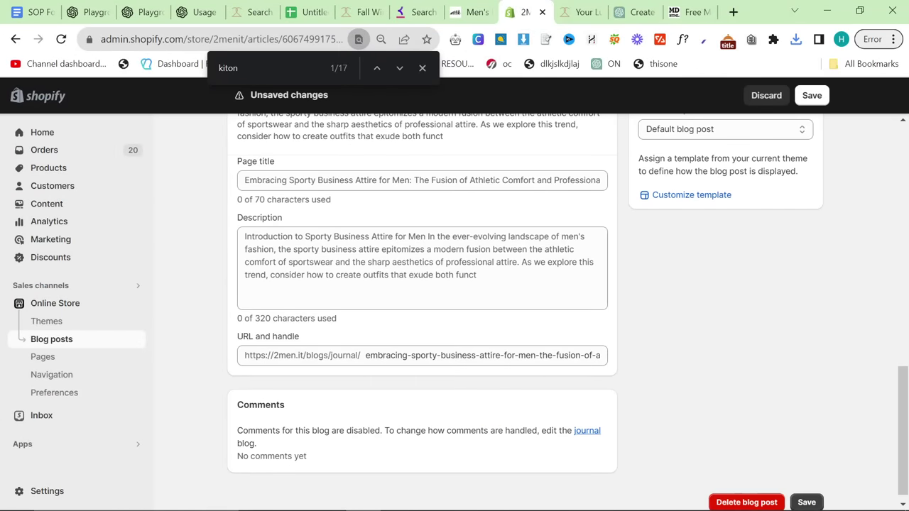
pyautogui.moveTo(390, 355); pyautogui.dragTo(526, 355)
pyautogui.click(512, 355)
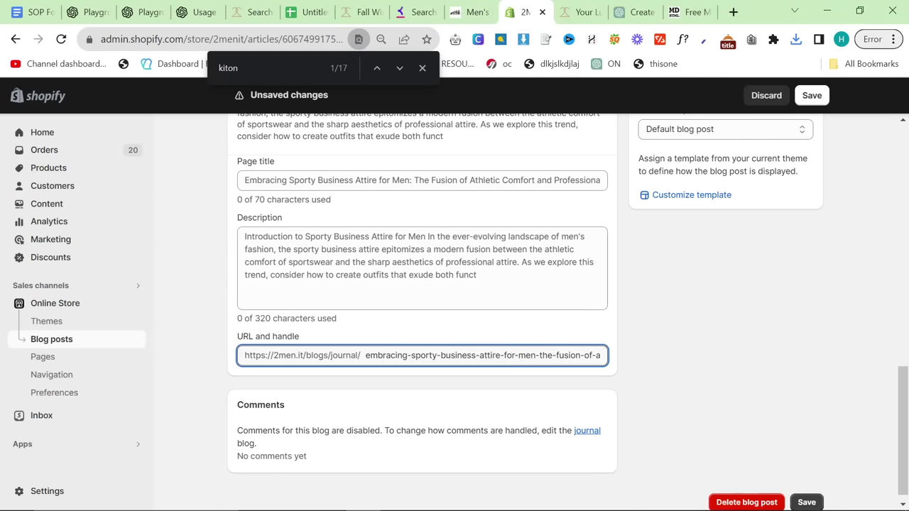
pyautogui.press('BackSpace')
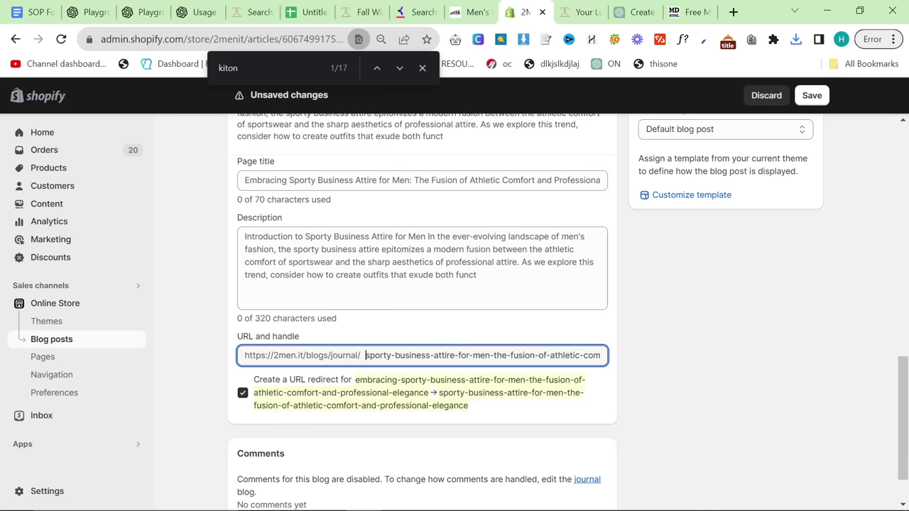
pyautogui.moveTo(488, 355); pyautogui.dragTo(611, 356)
pyautogui.press('BackSpace')
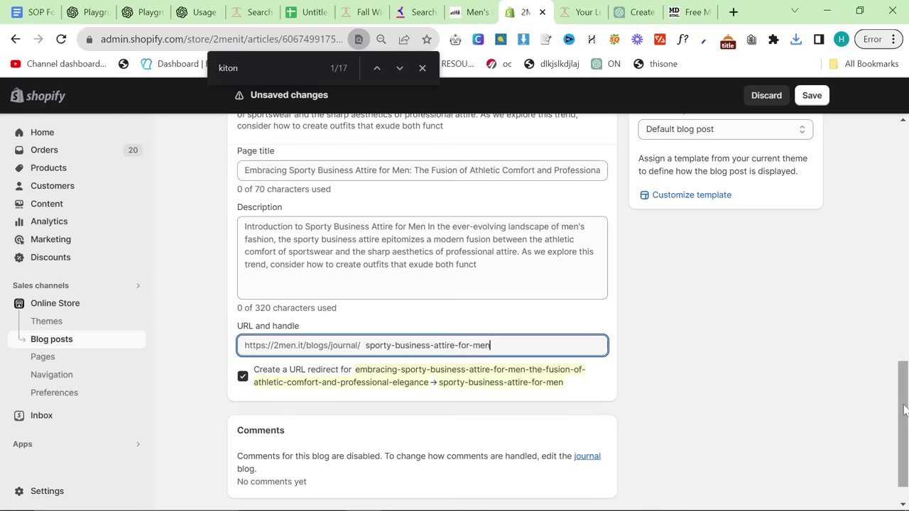
pyautogui.click(741, 371)
pyautogui.click(814, 104)
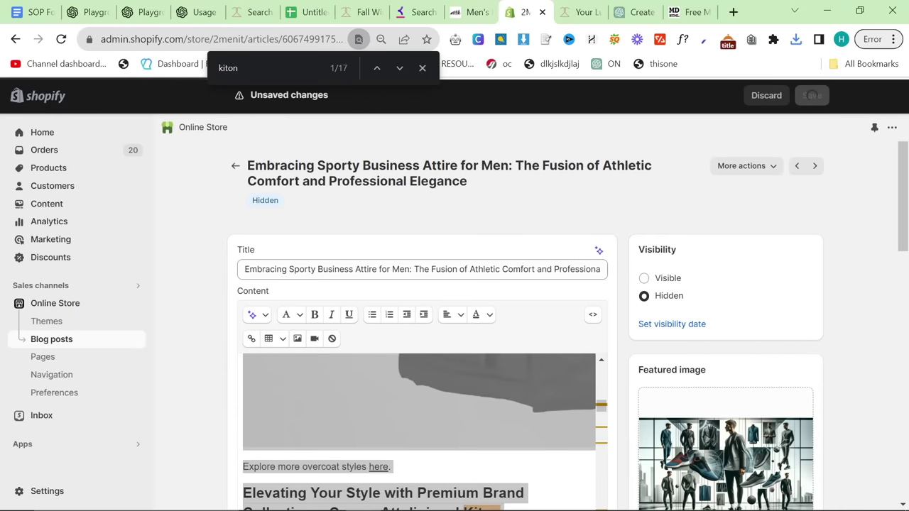
# Switch to the BiggestBoss thread in the OpenAI Playground and send a reply requesting first person plural and a professional tone.
pyautogui.click(80, 14)
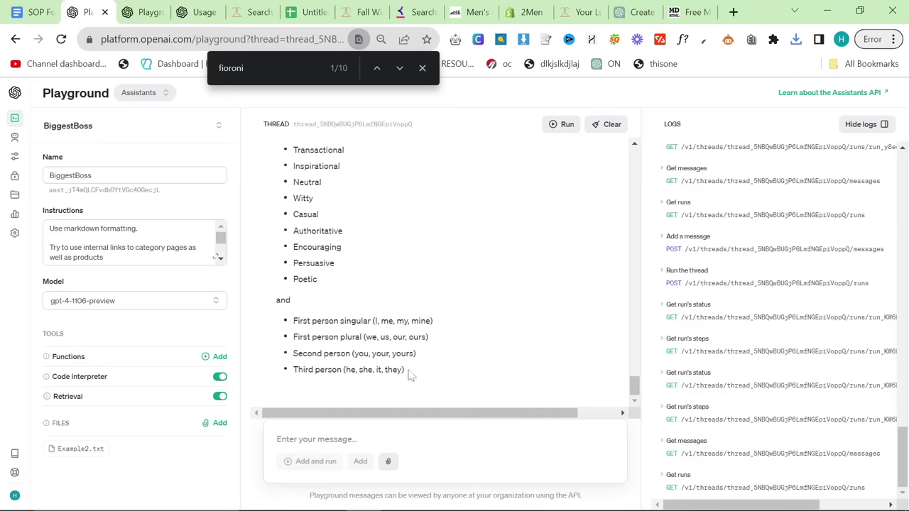
pyautogui.write('First person plural and professoinal tone')
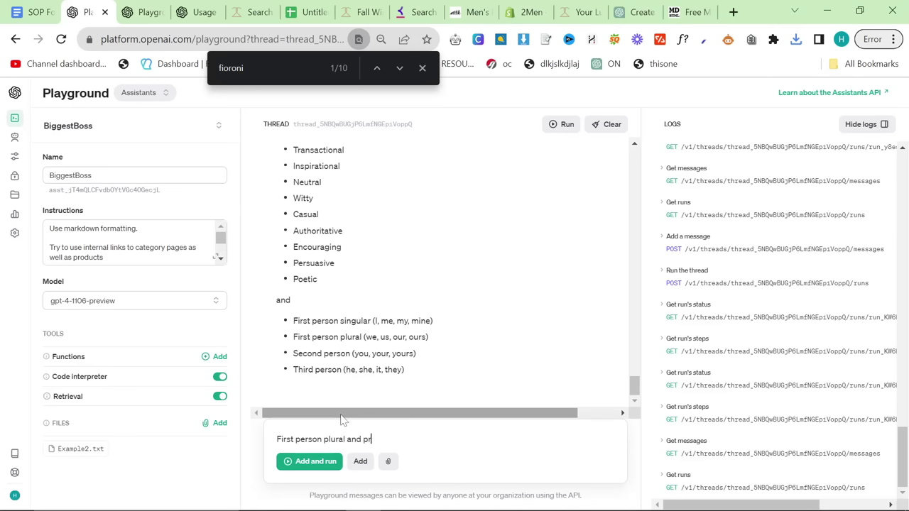
pyautogui.click(311, 463)
# Switch to the Google Ads keyword ideas list and copy the keyword "high end hoodie brands".
pyautogui.hotkey('alt', 'Tab')
pyautogui.hotkey('alt', 'Tab')
pyautogui.hotkey('alt', 'Tab')
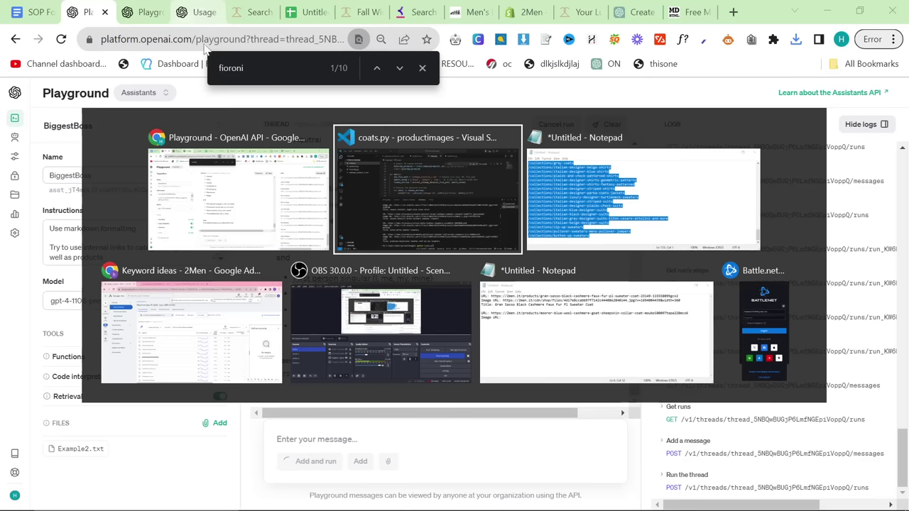
pyautogui.scroll(-3, 315, 356)
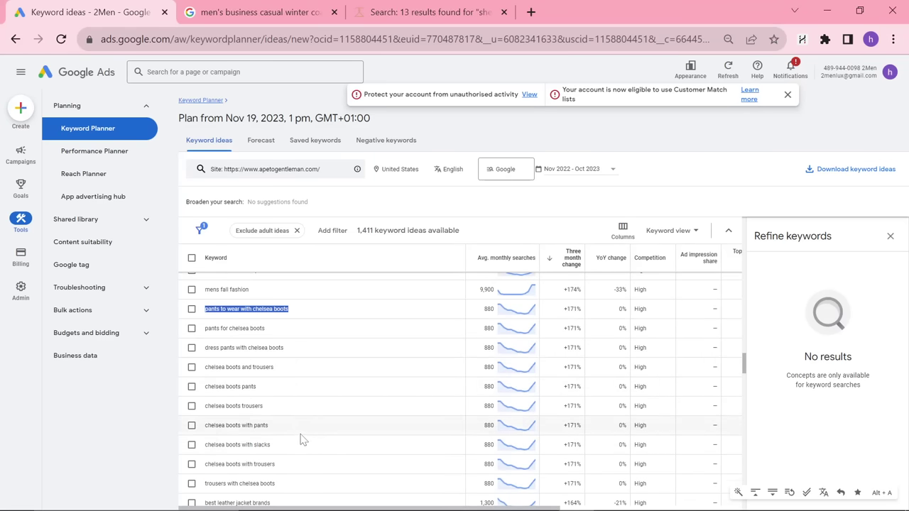
pyautogui.scroll(-1, 305, 431)
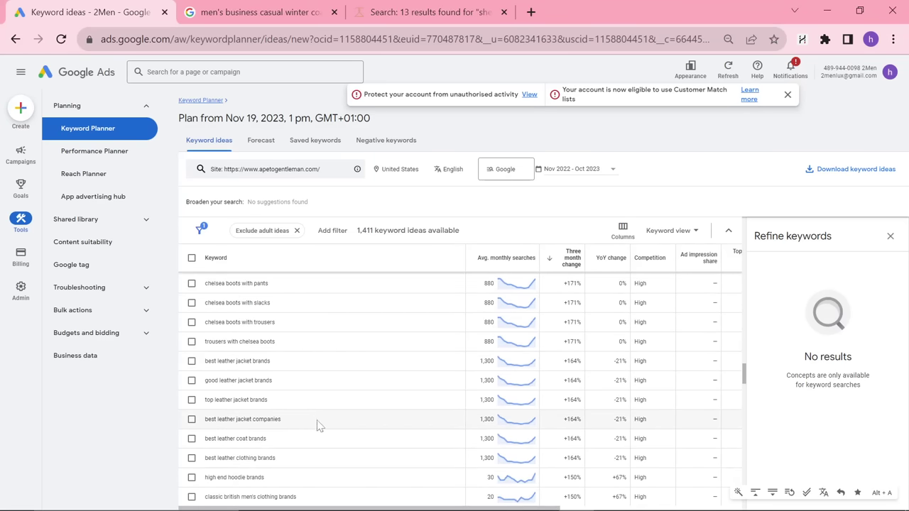
pyautogui.scroll(-1, 319, 425)
pyautogui.tripleClick(235, 406)
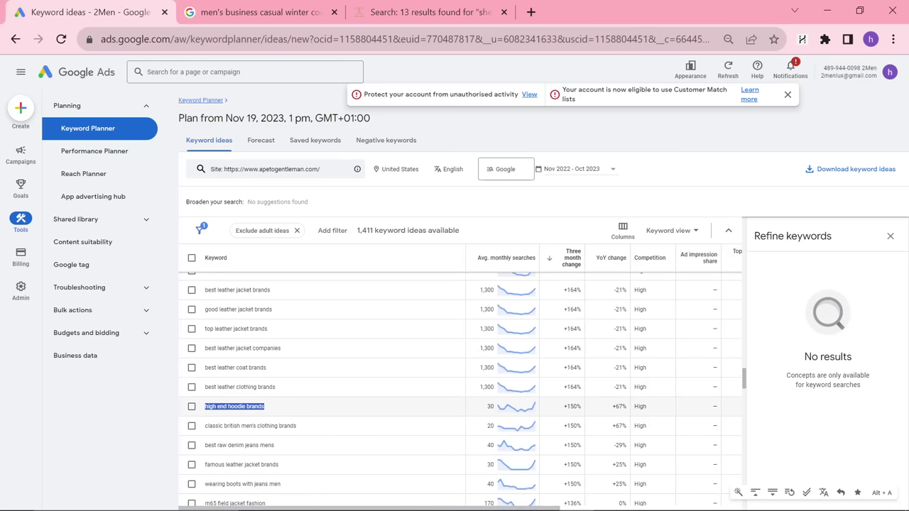
# Look up "high end hoodie brands" in a second Keyword Planner tab and review its related keyword ideas.
pyautogui.click(213, 13)
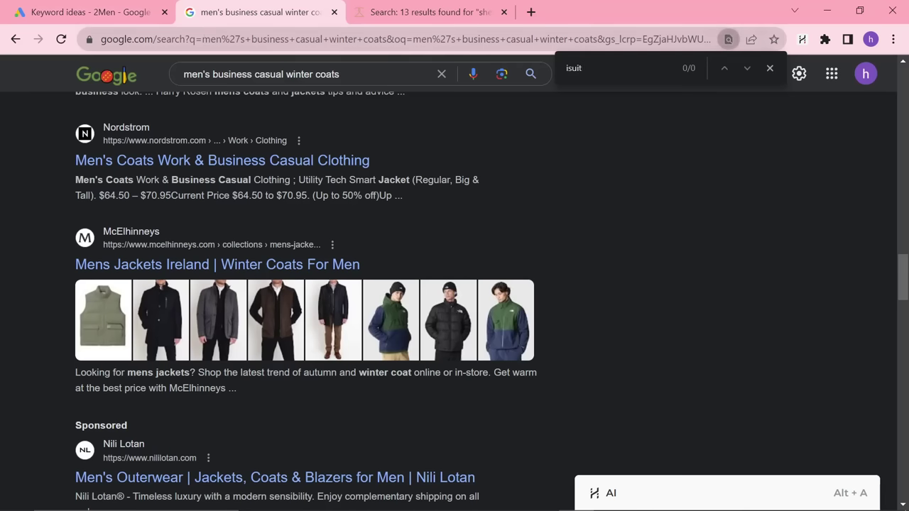
pyautogui.click(226, 33)
pyautogui.write('ads.')
pyautogui.press('Return')
pyautogui.click(118, 9)
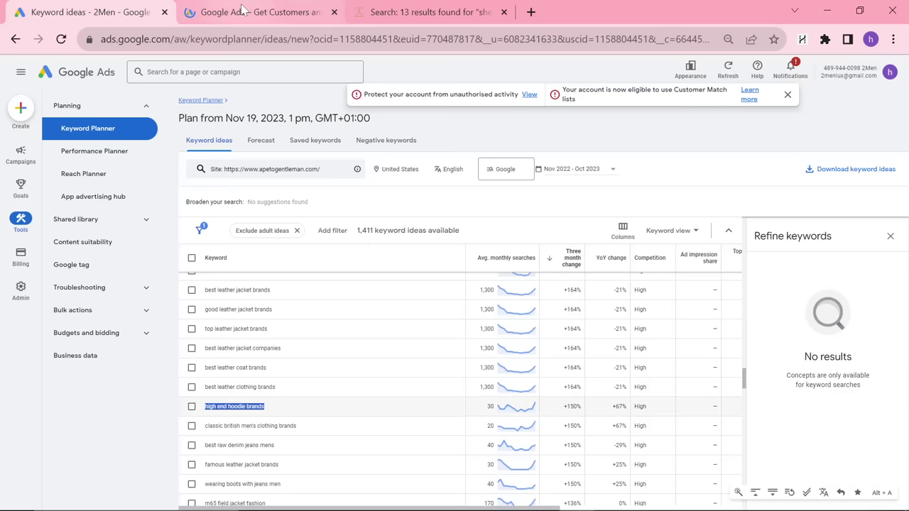
pyautogui.click(242, 12)
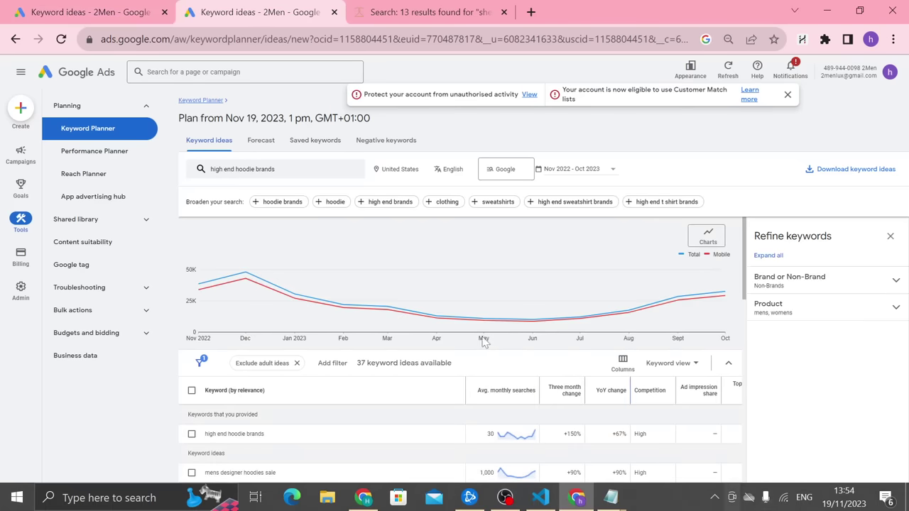
pyautogui.scroll(-1, 475, 344)
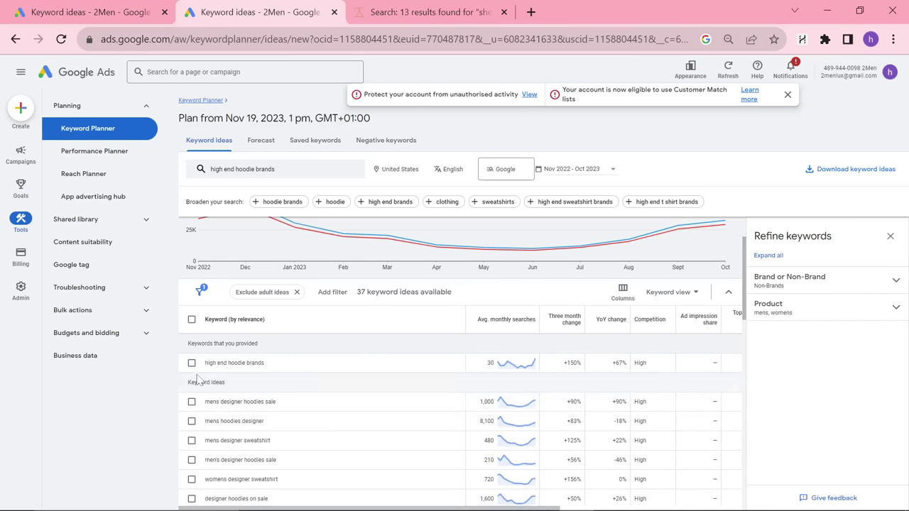
pyautogui.scroll(-2, 214, 369)
pyautogui.hotkey('ctrl', 'f')
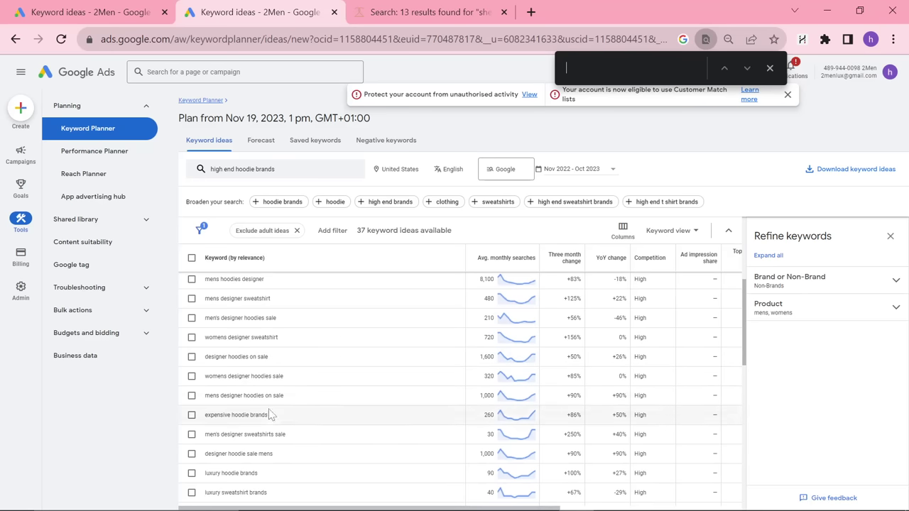
pyautogui.scroll(10, 238, 425)
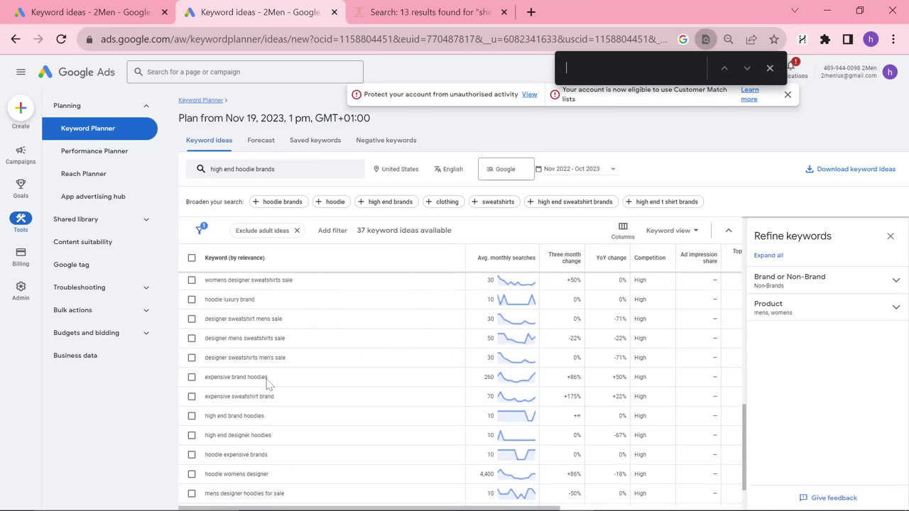
pyautogui.click(106, 9)
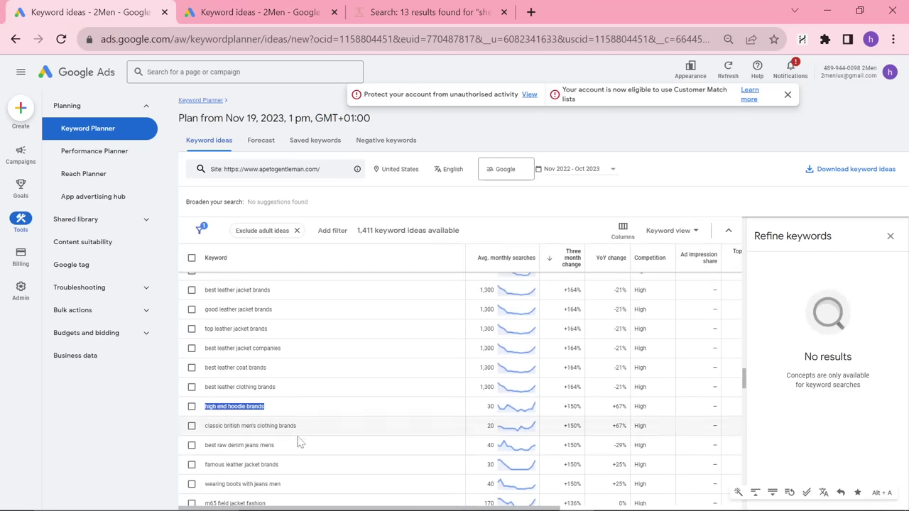
# Return to the Playground thread and send "Start" so the assistant drafts the fall fashion article.
pyautogui.hotkey('alt', 'Tab')
pyautogui.hotkey('alt', 'Tab')
pyautogui.hotkey('alt', 'Tab')
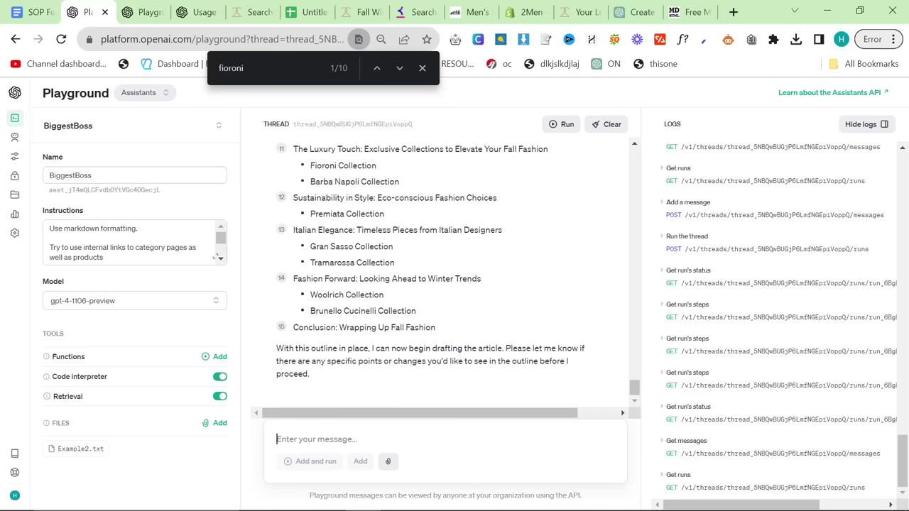
pyautogui.write('Start')
pyautogui.hotkey('ctrl', 'Return')
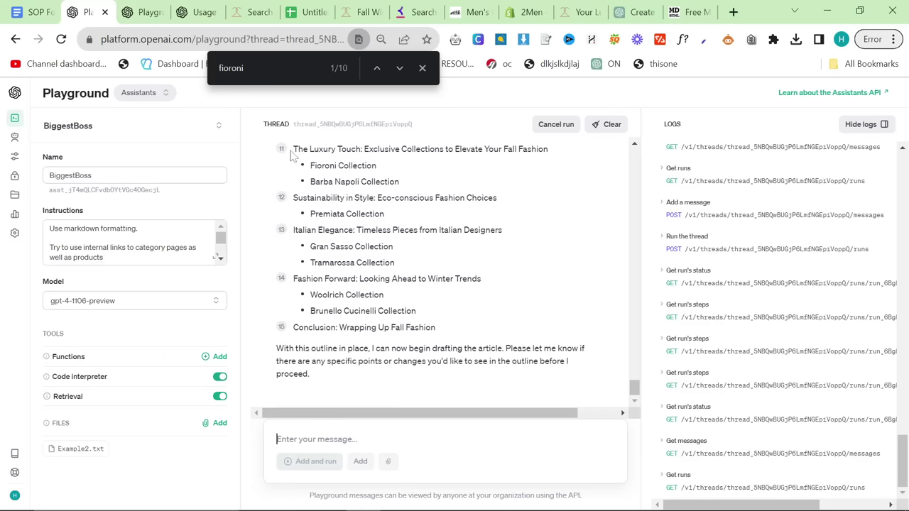
# In the keyword spreadsheet, enter "high end hoodie brands" in cell A5.
pyautogui.click(307, 11)
pyautogui.doubleClick(83, 338)
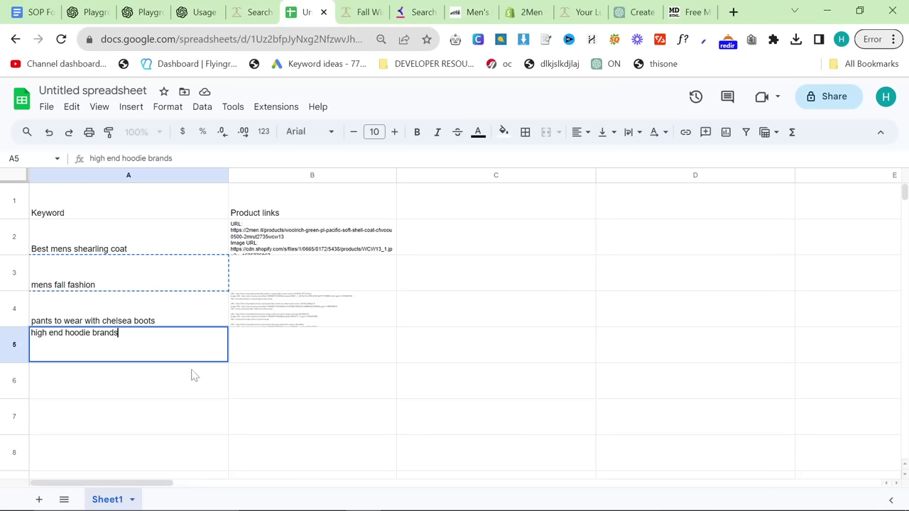
pyautogui.click(282, 365)
# Switch to VS Code and replace the search_terms list in coats.py with the single term 'hoodie'.
pyautogui.hotkey('alt', 'Tab')
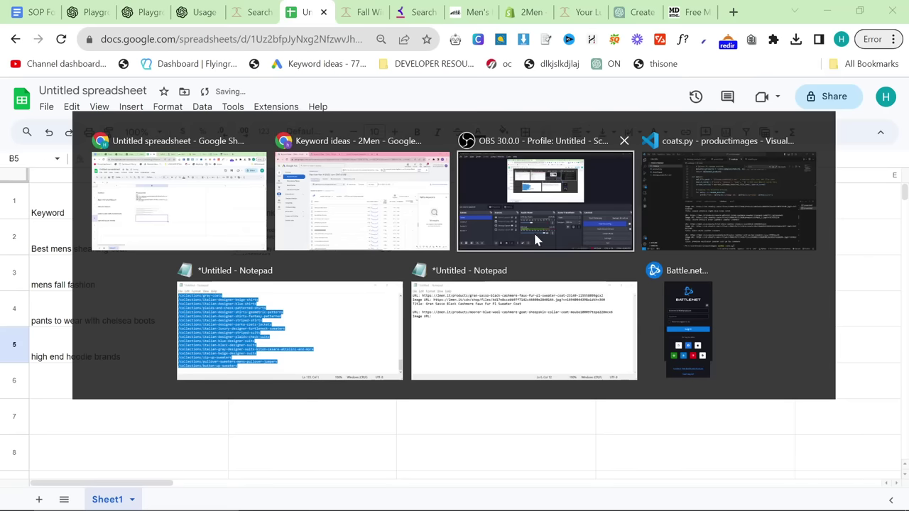
pyautogui.click(726, 206)
pyautogui.doubleClick(390, 156)
pyautogui.press('BackSpace')
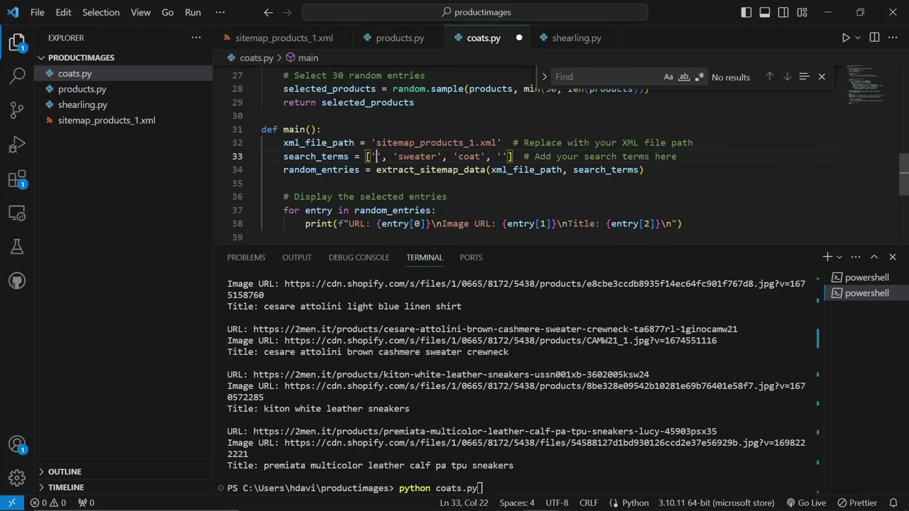
pyautogui.write('ho')
pyautogui.press('BackSpace')
pyautogui.press('BackSpace')
pyautogui.moveTo(507, 157); pyautogui.dragTo(387, 156)
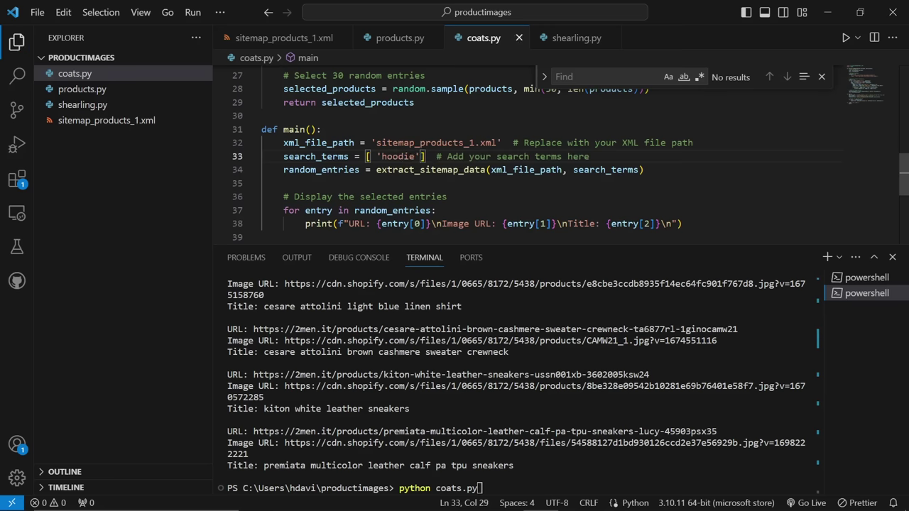
# Run python coats.py in the terminal and review the hoodie product URLs, image URLs and titles it prints.
pyautogui.press('Return')
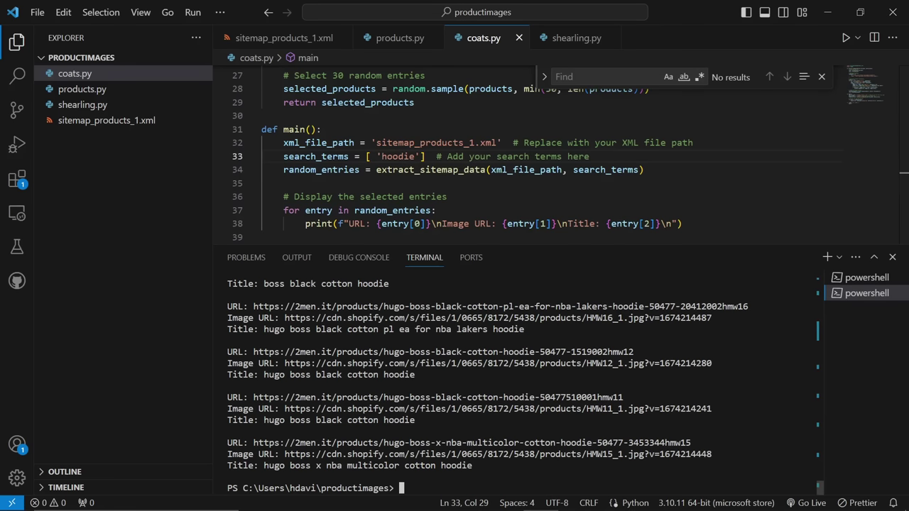
pyautogui.scroll(10, 518, 384)
pyautogui.scroll(-8, 518, 383)
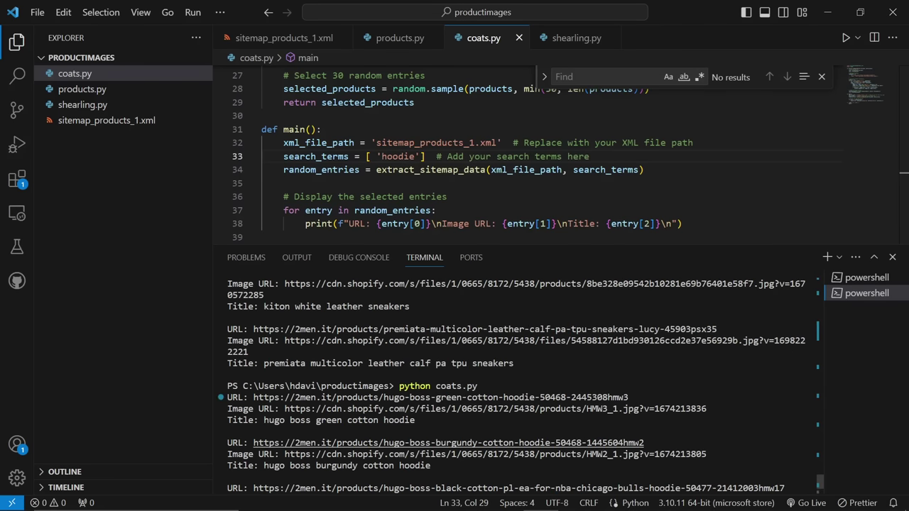
pyautogui.scroll(-3, 497, 454)
pyautogui.scroll(6, 497, 458)
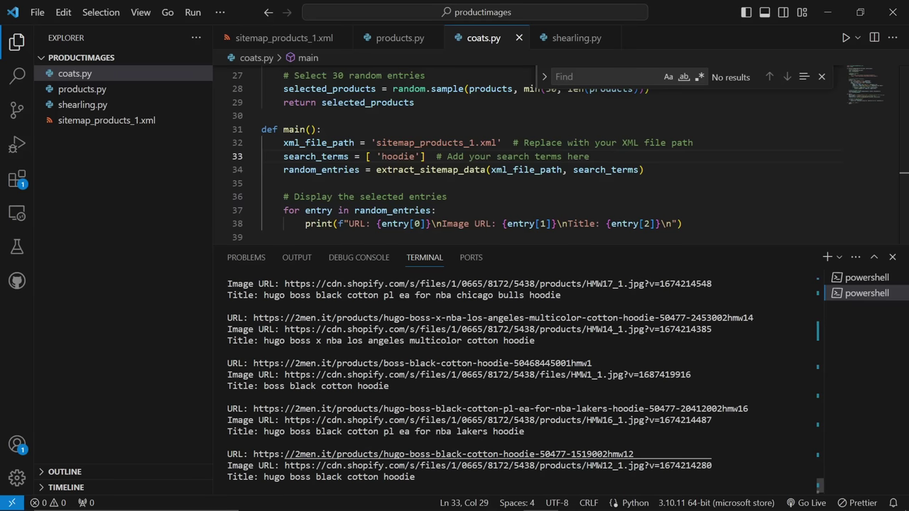
pyautogui.scroll(-6, 497, 458)
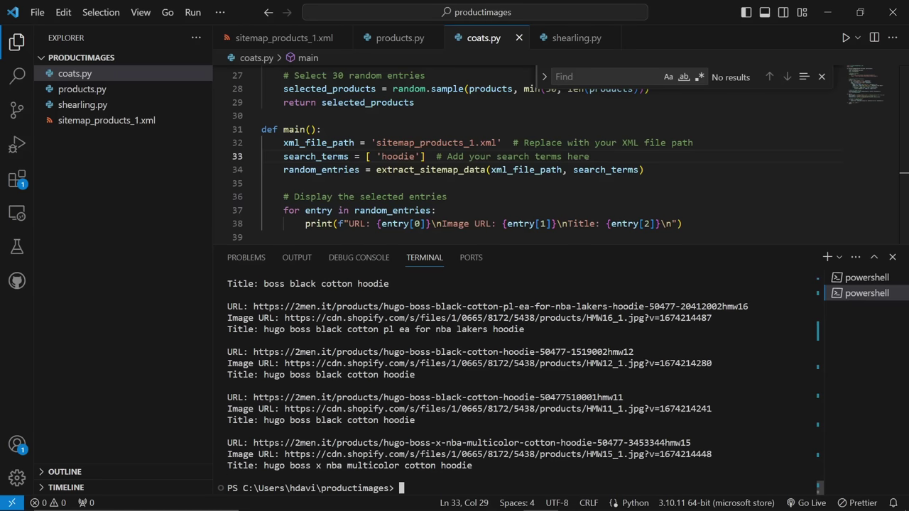
# Switch to the 2Men store in Chrome, search for "hoodie" and look through the resulting products.
pyautogui.hotkey('alt', 'Tab')
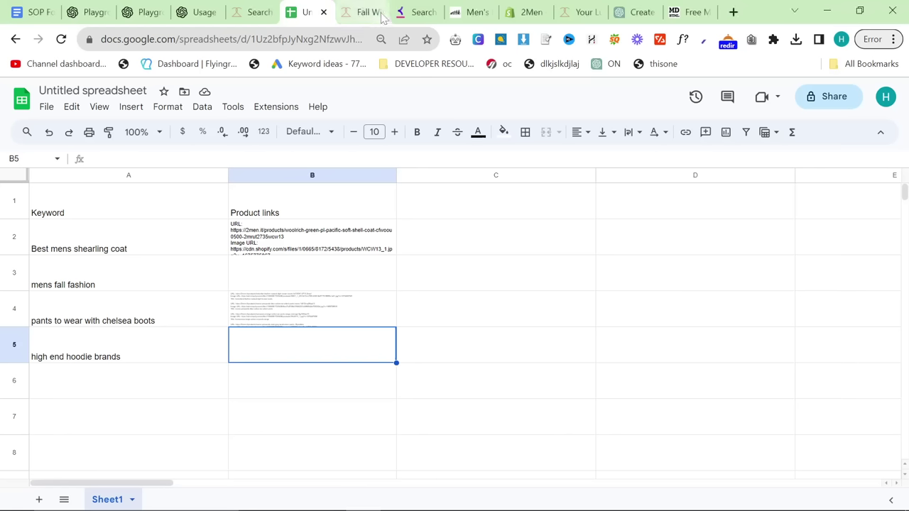
pyautogui.click(359, 12)
pyautogui.click(170, 100)
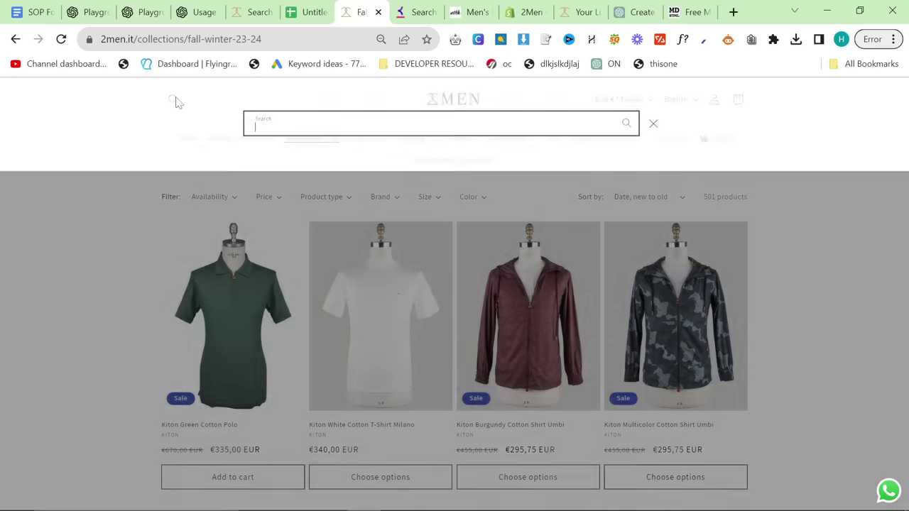
pyautogui.write('hoodie')
pyautogui.press('Return')
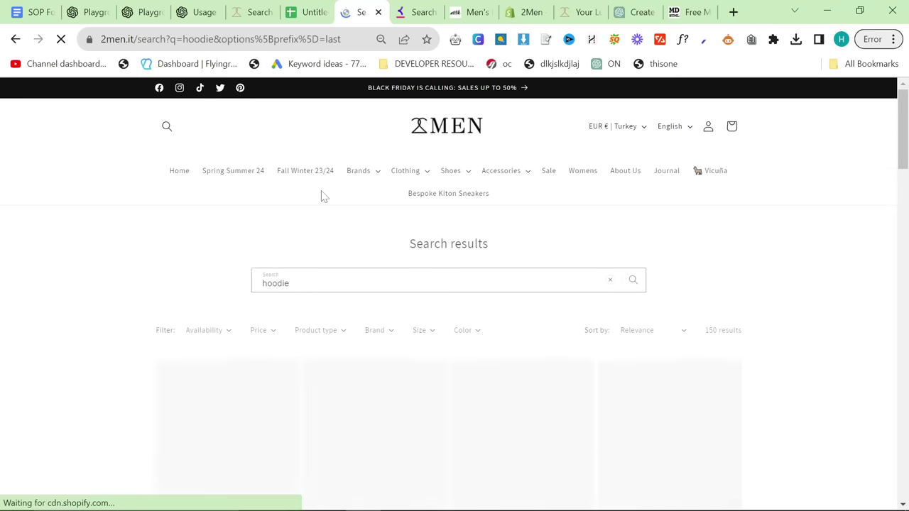
pyautogui.scroll(-5, 320, 197)
pyautogui.scroll(-3, 479, 300)
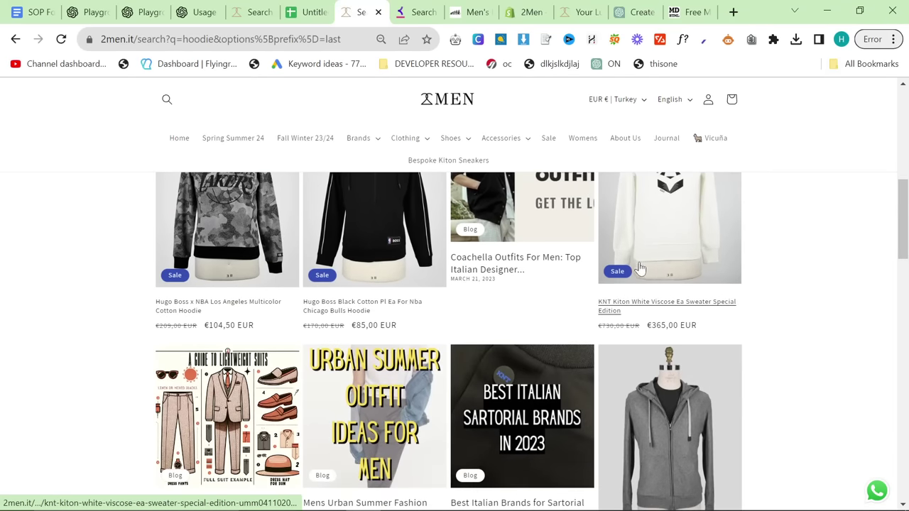
pyautogui.scroll(1, 639, 268)
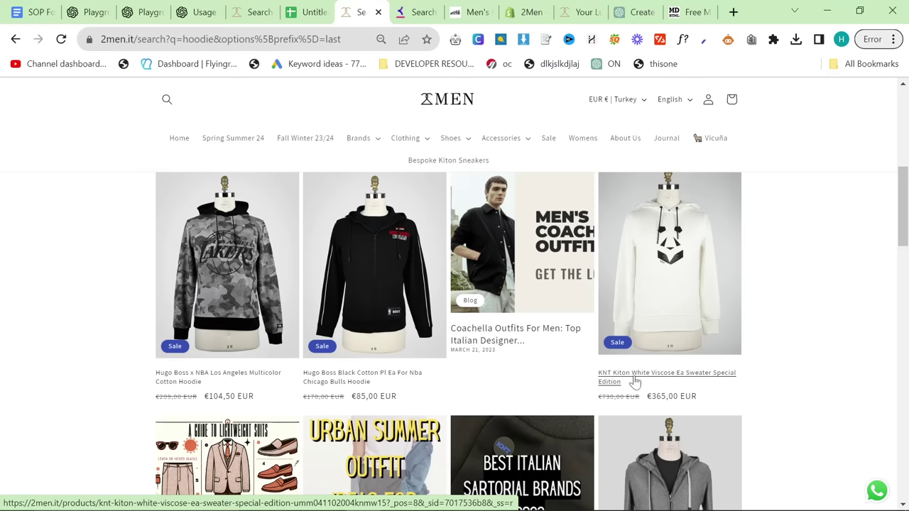
pyautogui.scroll(-3, 635, 382)
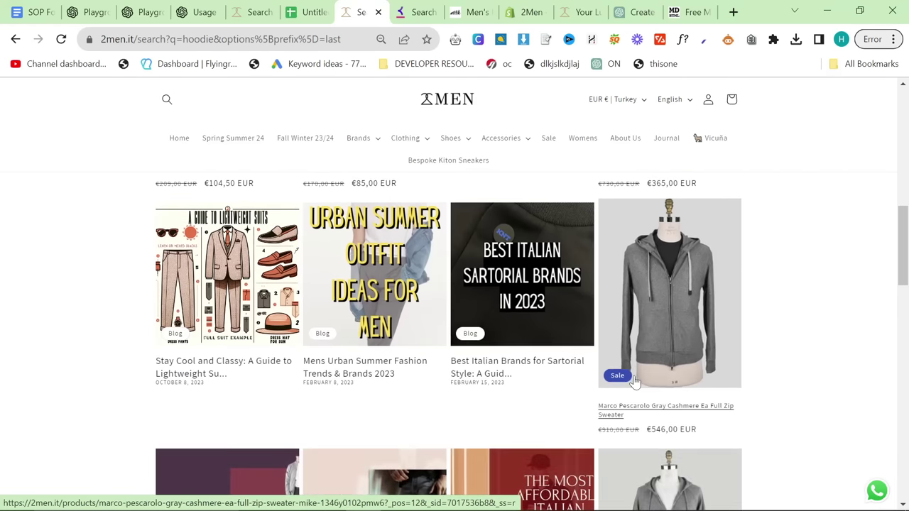
# Look through the first page of hoodie search results on the 2Men store for suitable products.
pyautogui.scroll(-5, 636, 382)
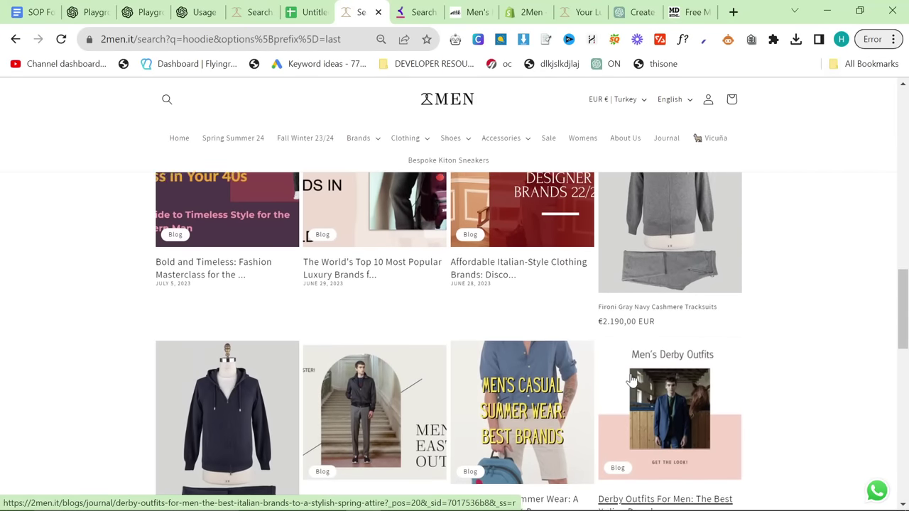
pyautogui.scroll(5, 632, 380)
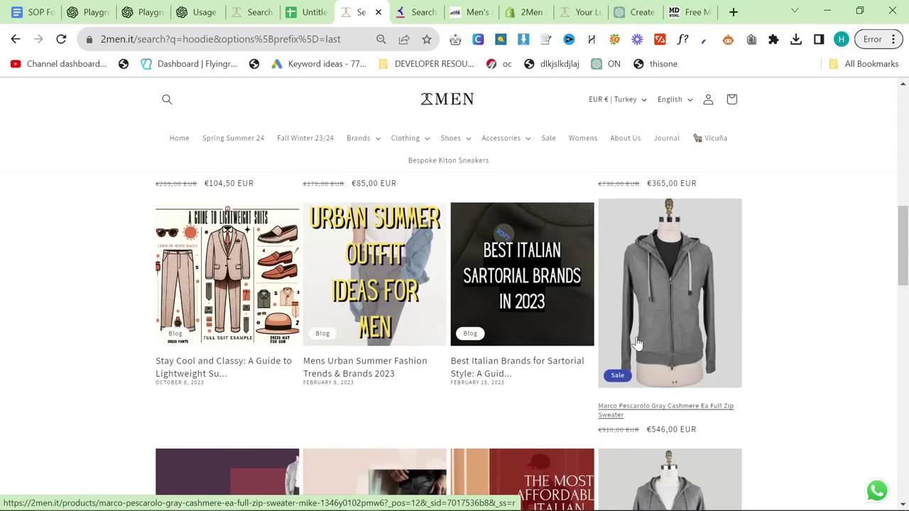
pyautogui.scroll(-5, 637, 343)
pyautogui.scroll(-2, 459, 382)
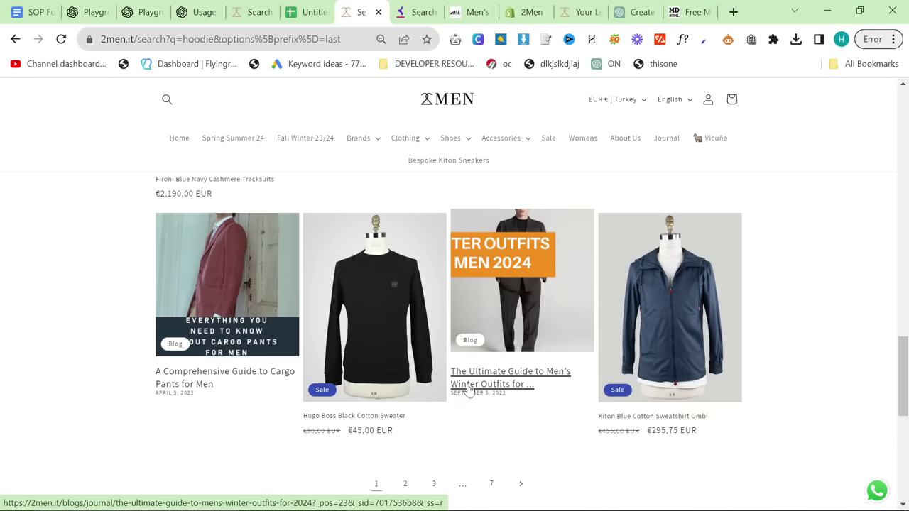
pyautogui.scroll(10, 412, 381)
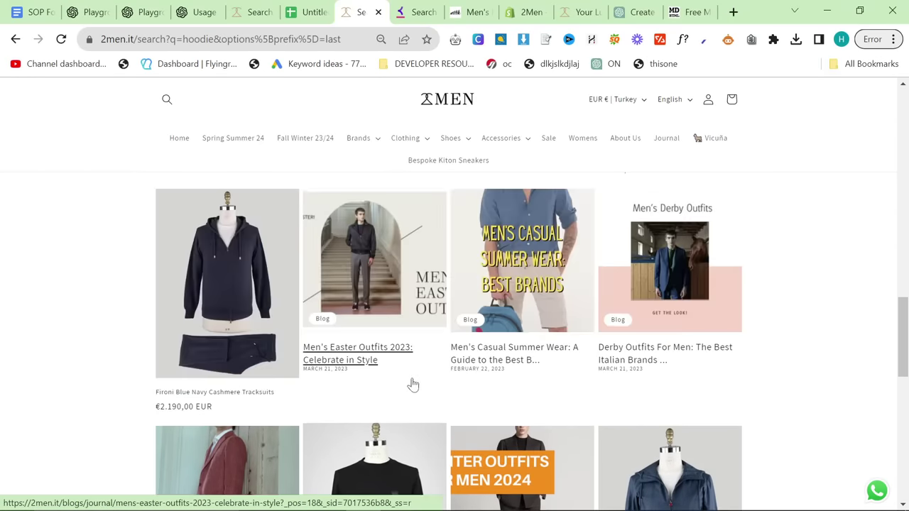
pyautogui.scroll(2, 377, 351)
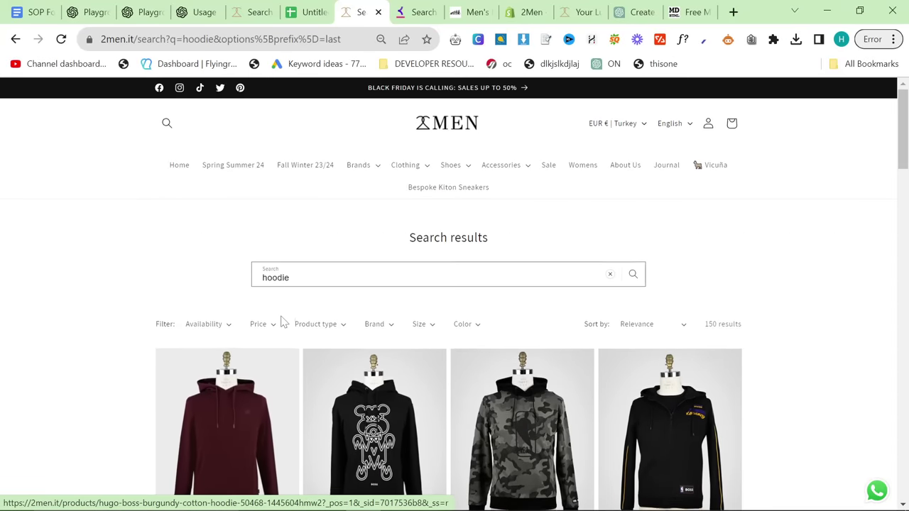
pyautogui.scroll(-6, 338, 359)
pyautogui.scroll(-8, 336, 358)
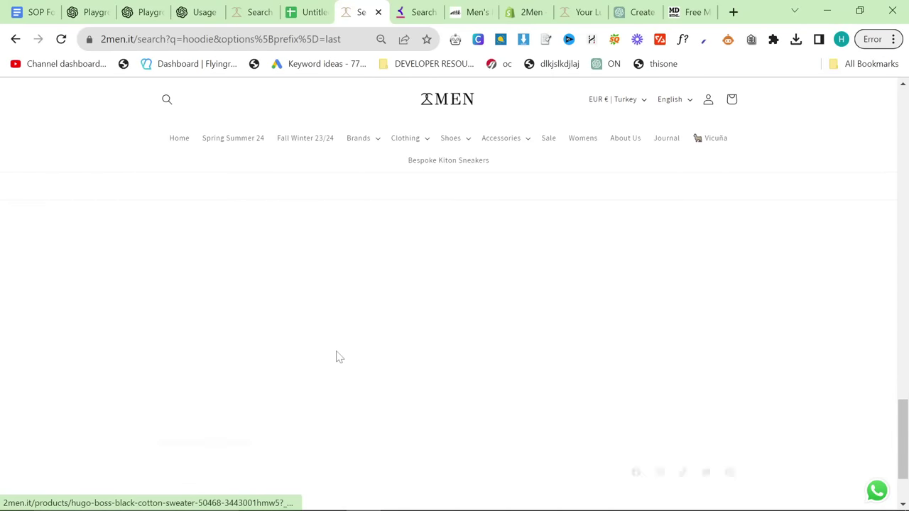
# Open page 2 of the hoodie search results and look through the products listed there.
pyautogui.scroll(3, 427, 334)
pyautogui.click(402, 422)
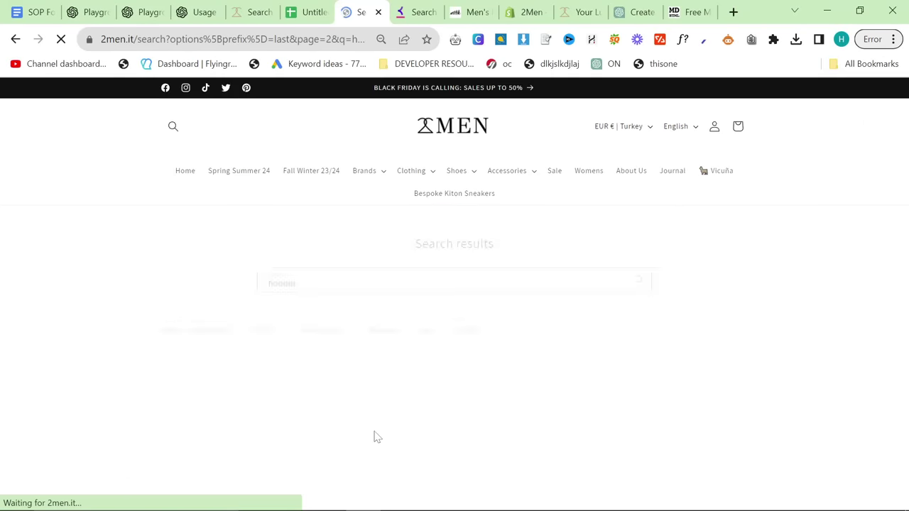
pyautogui.scroll(-4, 355, 455)
pyautogui.scroll(3, 334, 444)
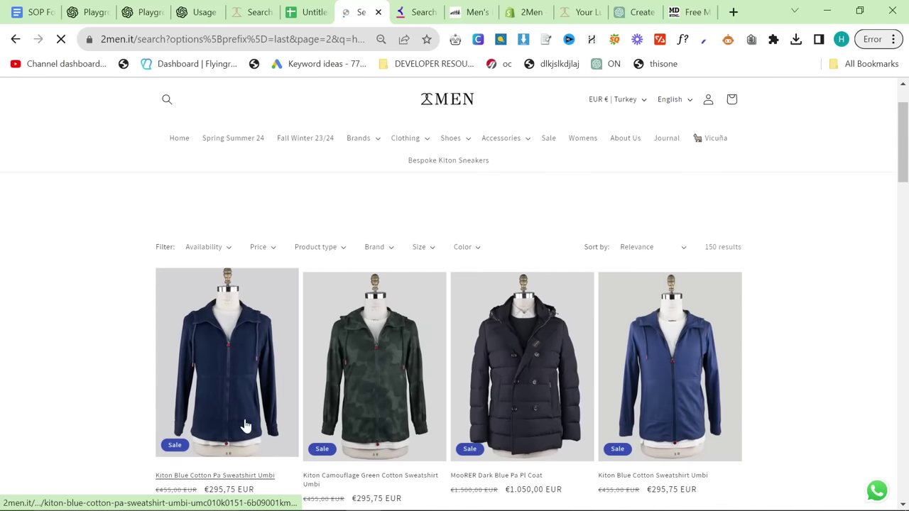
pyautogui.scroll(-1, 236, 377)
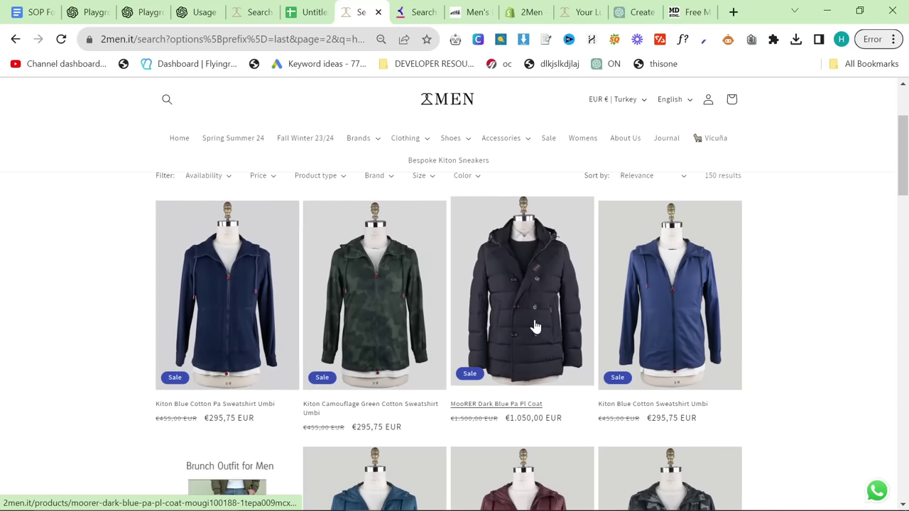
pyautogui.scroll(-5, 696, 314)
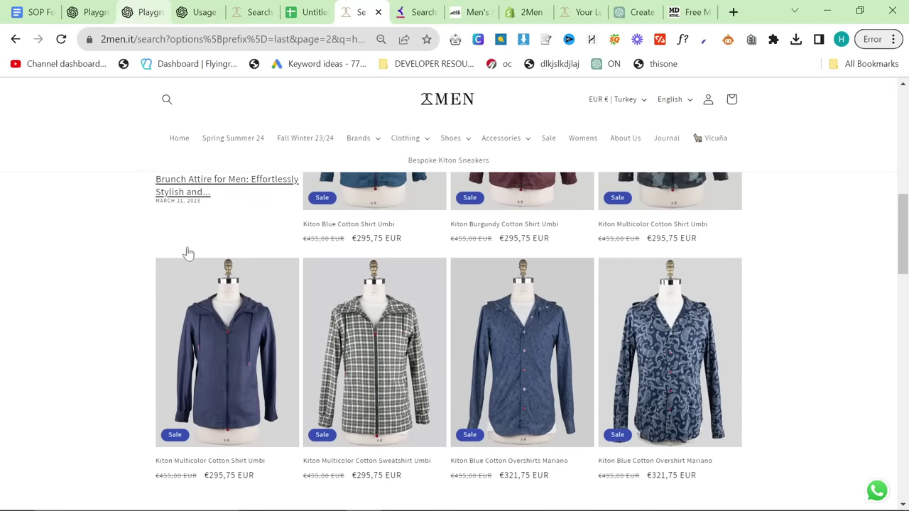
pyautogui.scroll(-5, 237, 316)
pyautogui.scroll(-2, 127, 270)
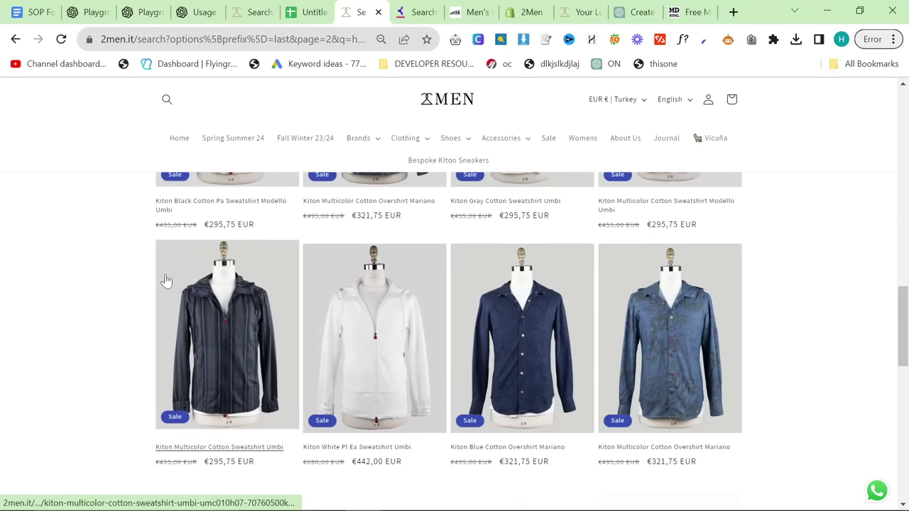
pyautogui.scroll(2, 105, 218)
# Switch to Google Ads Keyword Planner and highlight the keyword idea "cool leather jacket men".
pyautogui.hotkey('alt', 'Tab')
pyautogui.press('Tab')
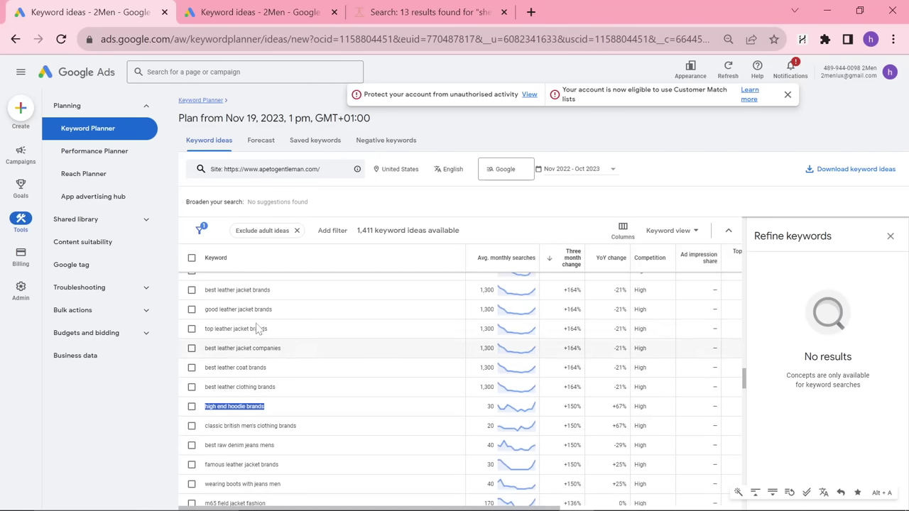
pyautogui.scroll(-3, 273, 452)
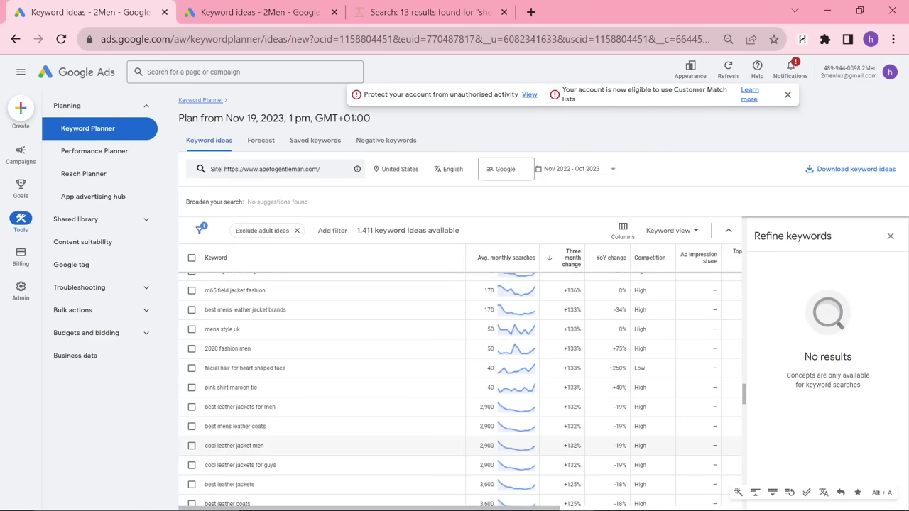
pyautogui.moveTo(253, 446); pyautogui.dragTo(204, 446)
# Switch back to the 2Men store, search for "leather jacket" and look through the resulting products.
pyautogui.hotkey('alt', 'Tab')
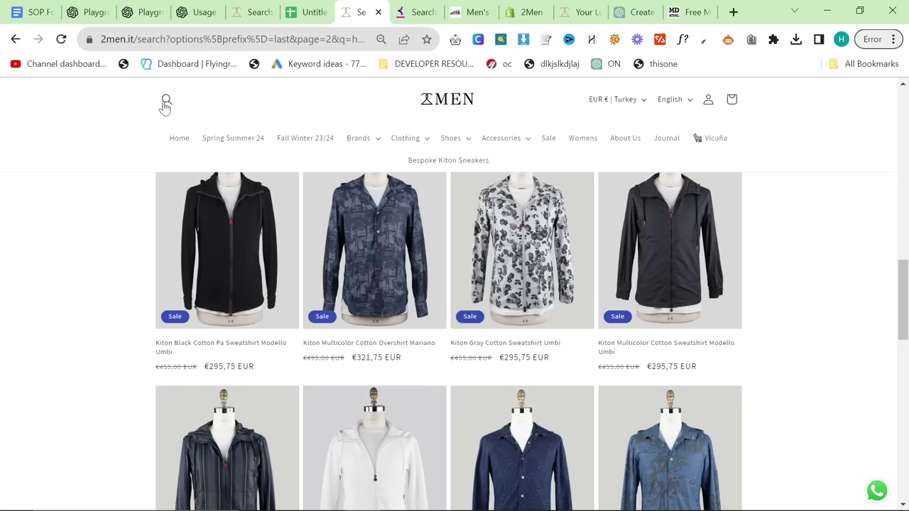
pyautogui.click(165, 101)
pyautogui.write('lleather jacket')
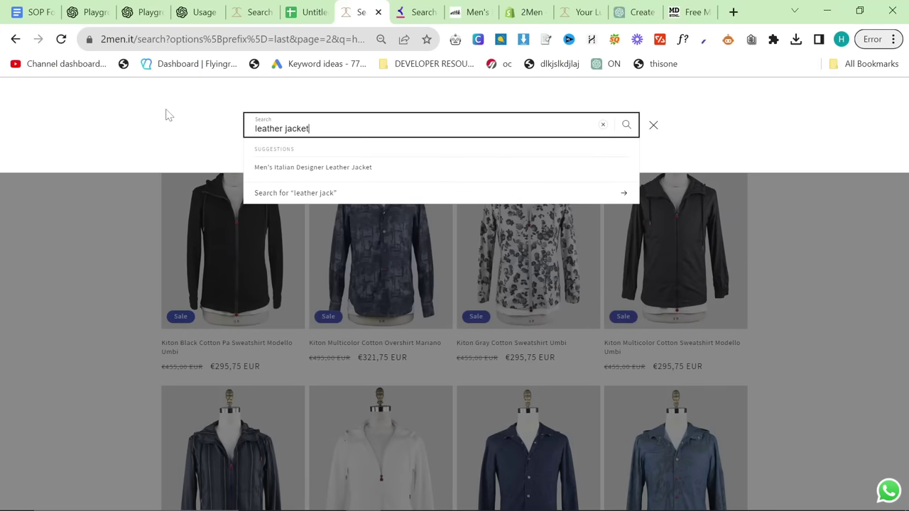
pyautogui.press('Return')
pyautogui.scroll(-2, 537, 369)
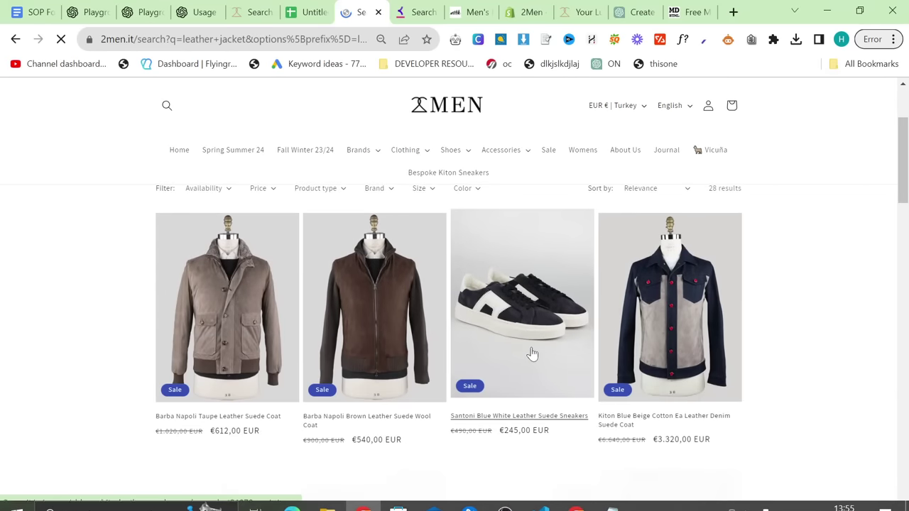
pyautogui.scroll(-3, 525, 357)
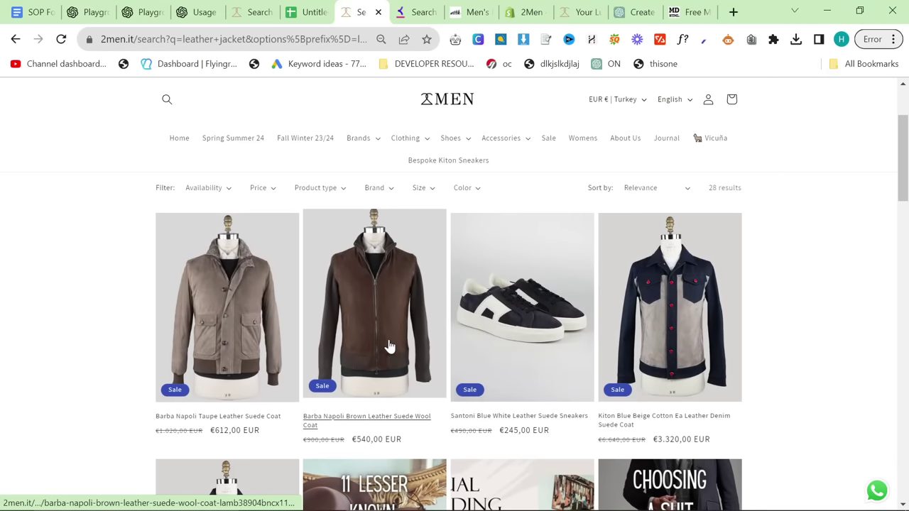
pyautogui.scroll(-4, 387, 346)
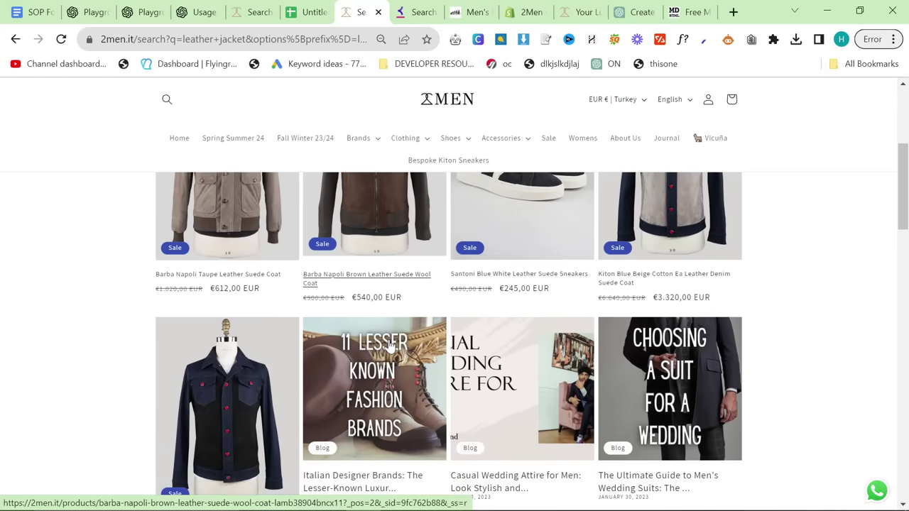
pyautogui.scroll(3, 378, 319)
pyautogui.scroll(3, 375, 313)
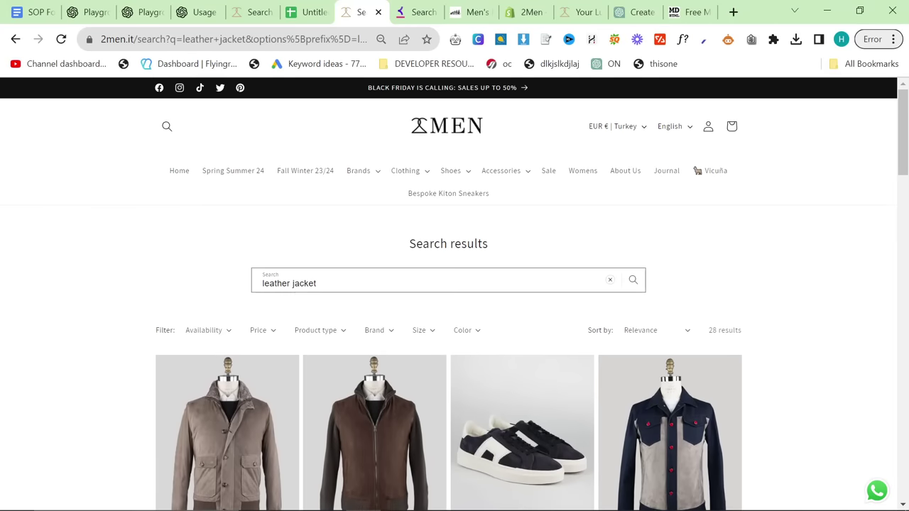
# Search the 2Men store for "suede jacket" and look through the resulting products.
pyautogui.moveTo(327, 283); pyautogui.dragTo(180, 285)
pyautogui.write('suede jacket')
pyautogui.press('Return')
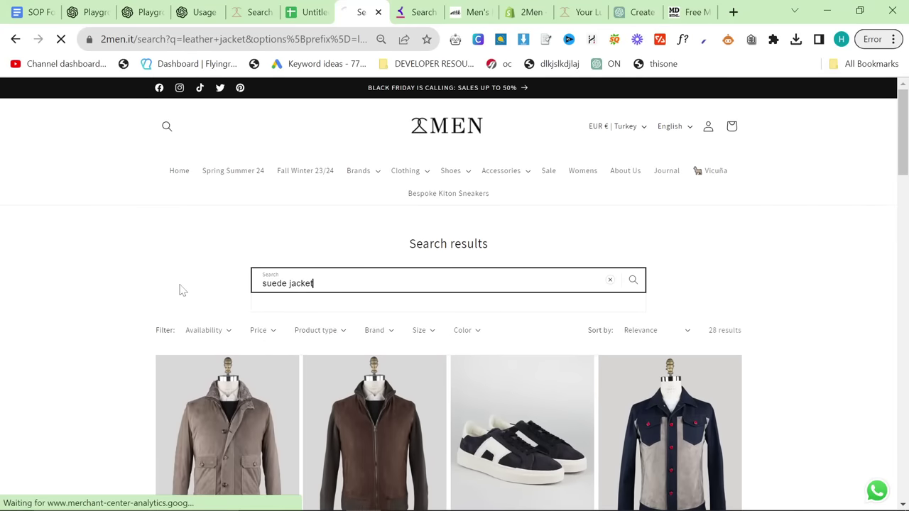
pyautogui.scroll(-4, 74, 329)
pyautogui.scroll(-5, 73, 329)
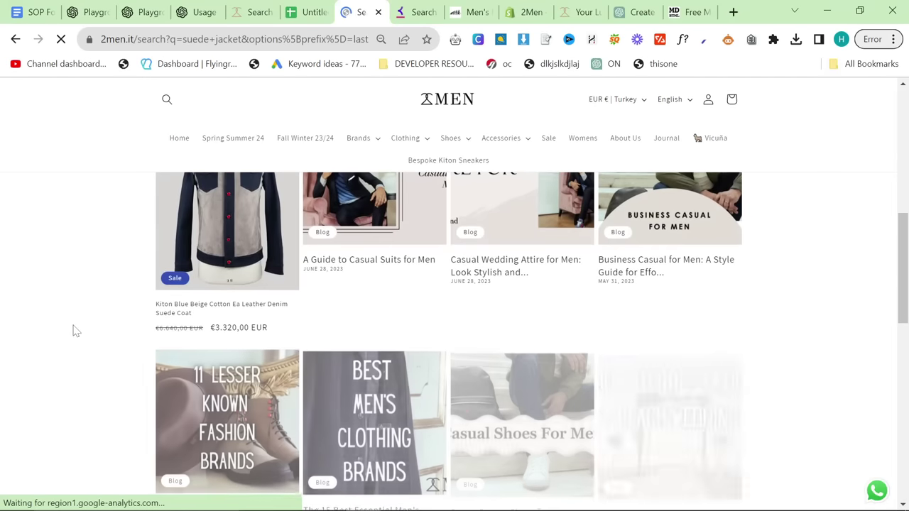
pyautogui.scroll(9, 78, 323)
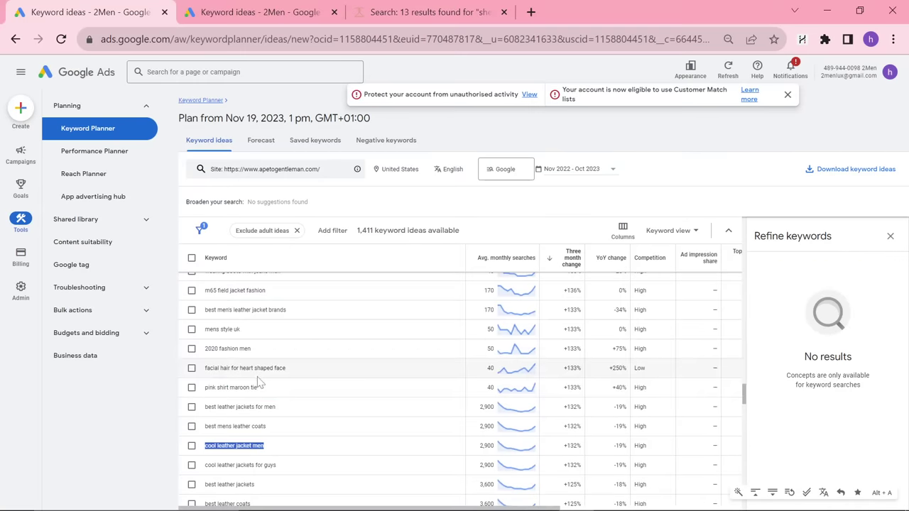
# Find the keyword "jeans on boots" in the Keyword Planner ideas, select its text and return to the 2Men store.
pyautogui.scroll(-2, 312, 443)
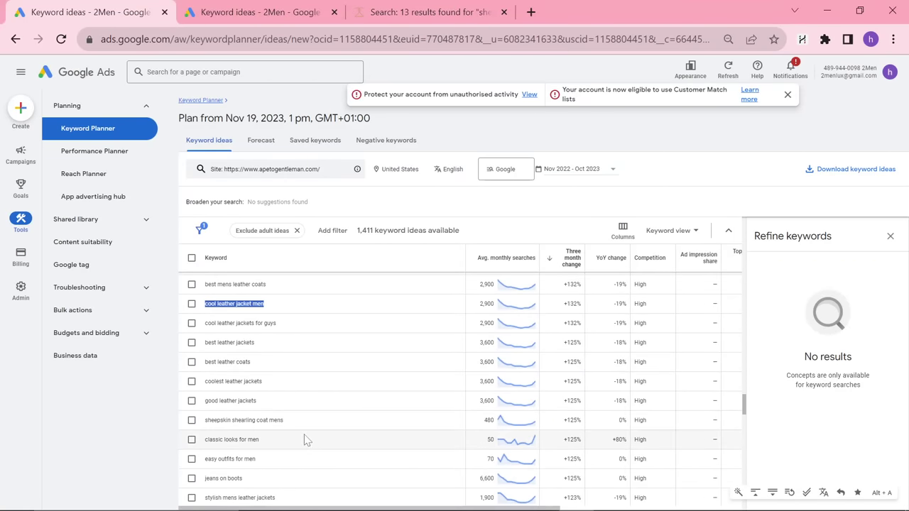
pyautogui.scroll(-1, 304, 441)
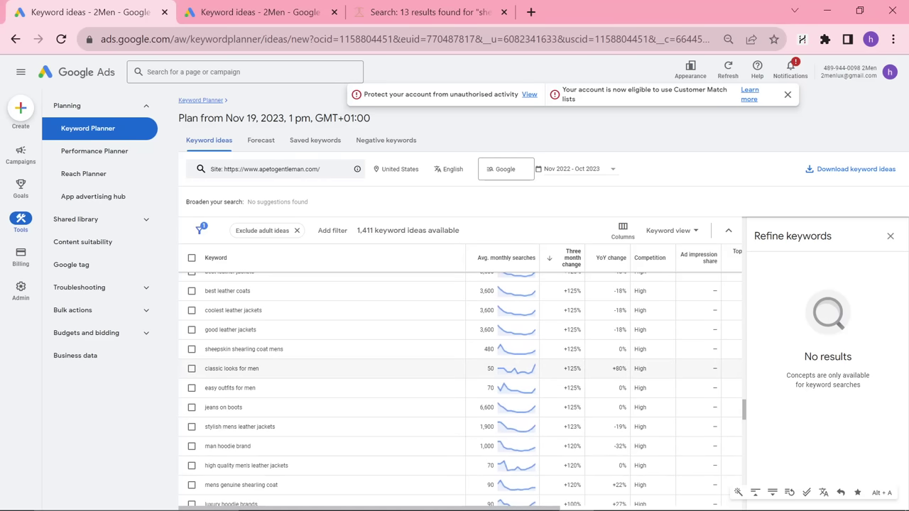
pyautogui.moveTo(204, 407); pyautogui.dragTo(243, 409)
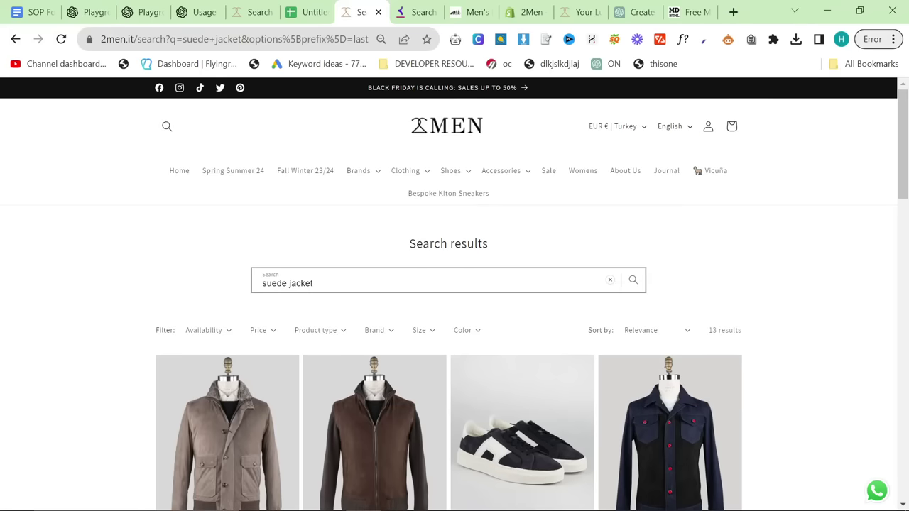
pyautogui.click(317, 281)
pyautogui.click(116, 272)
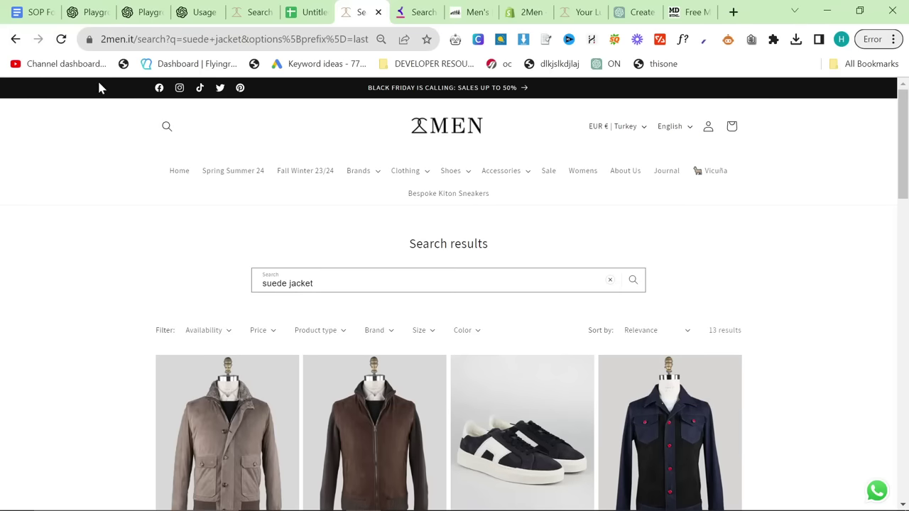
# Switch to VS Code and replace 'hoodie' in the search_terms list of coats.py with 'jeans' and 'boots'.
pyautogui.hotkey('alt', 'Tab')
pyautogui.hotkey('ctrl', 'shift', 'Left')
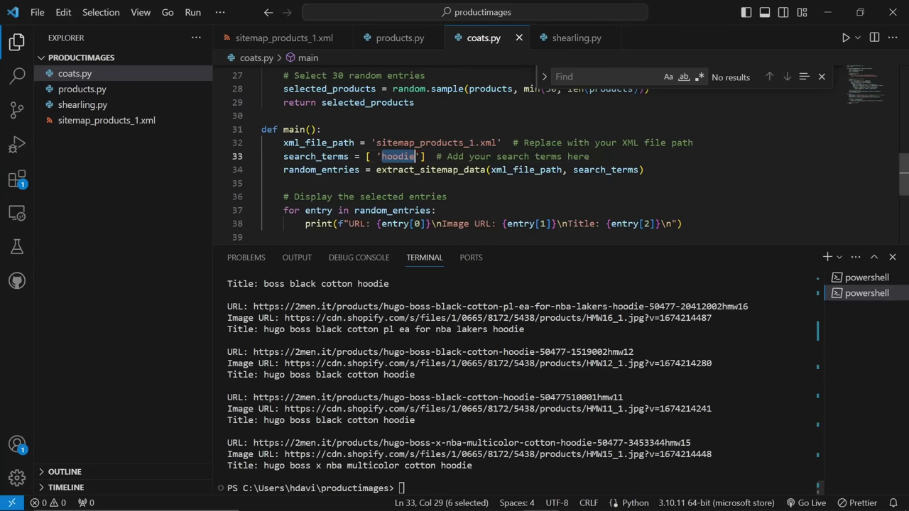
pyautogui.write('jeans')
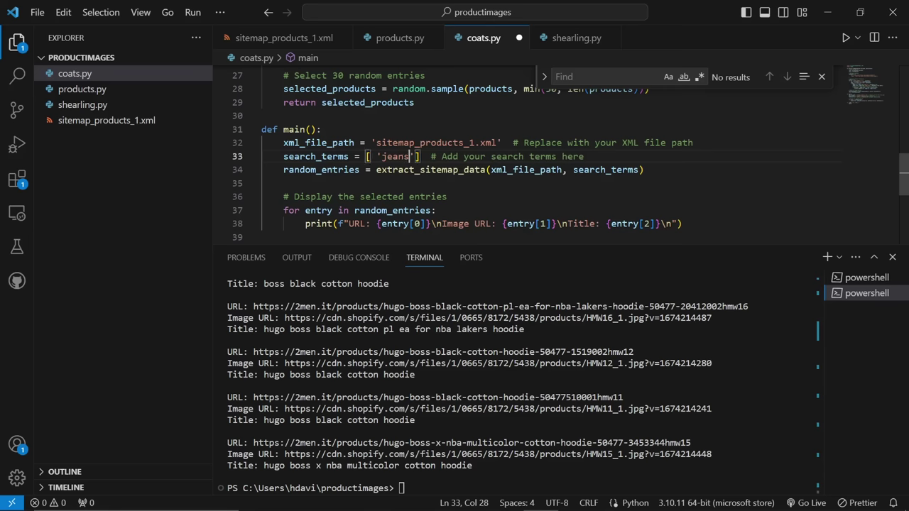
pyautogui.press('Return')
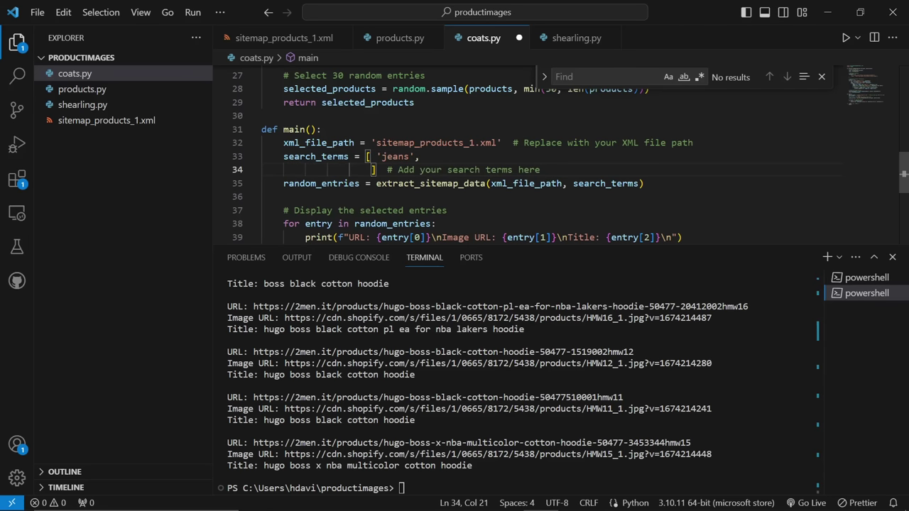
pyautogui.press('BackSpace')
pyautogui.press('BackSpace')
pyautogui.press('BackSpace')
pyautogui.press('BackSpace')
pyautogui.press('BackSpace')
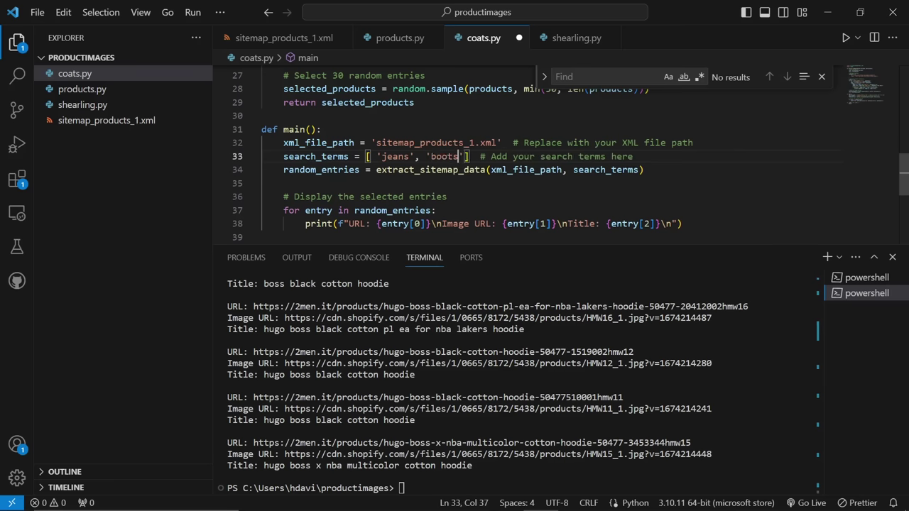
# Save coats.py, rerun it in the terminal and review the jeans and boots product entries it prints.
pyautogui.hotkey('ctrl', 's')
pyautogui.press('Up')
pyautogui.press('Return')
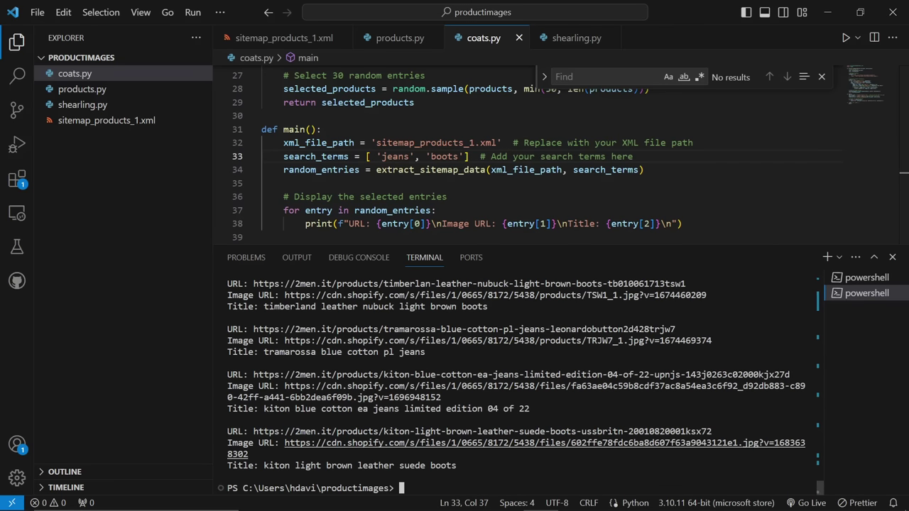
pyautogui.scroll(5, 625, 343)
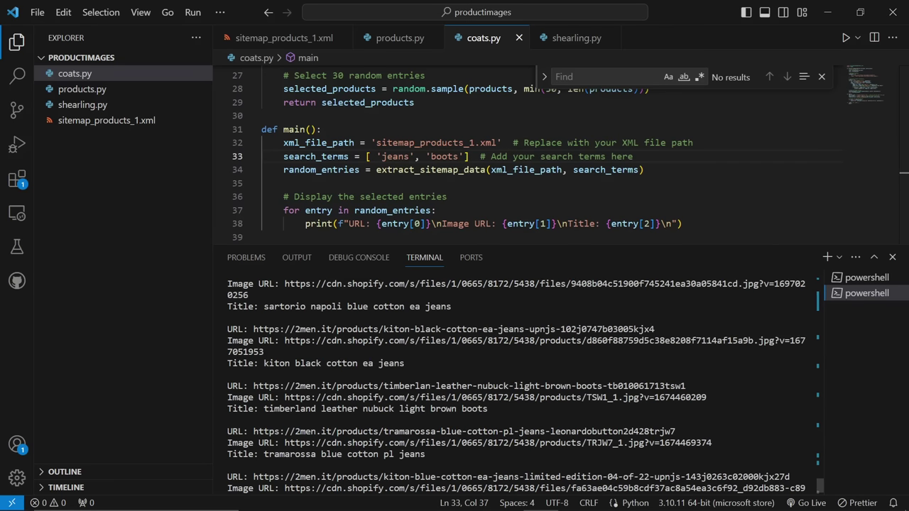
# Switch to the keyword spreadsheet in Chrome and replace the keyword in cell A5 with "jeans on boots".
pyautogui.hotkey('alt', 'Tab')
pyautogui.hotkey('alt', 'Tab')
pyautogui.hotkey('alt', 'Tab')
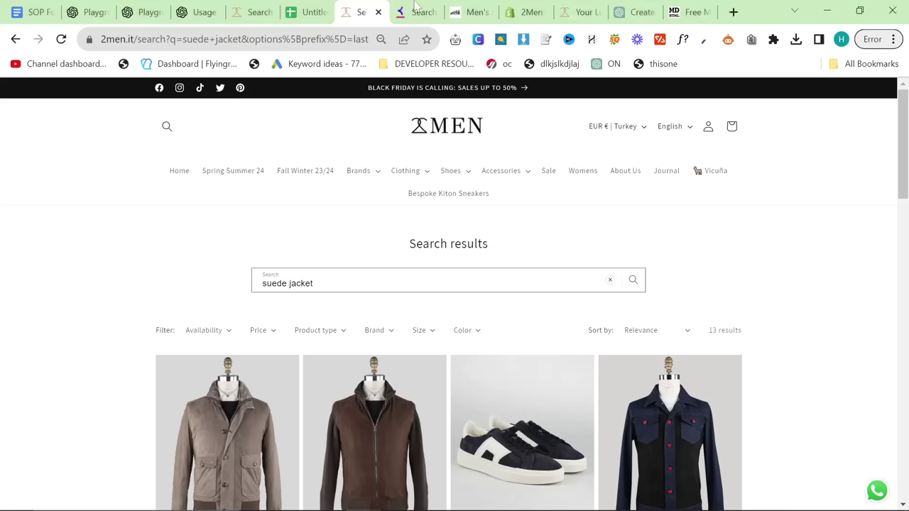
pyautogui.click(312, 12)
pyautogui.click(122, 355)
pyautogui.tripleClick(121, 353)
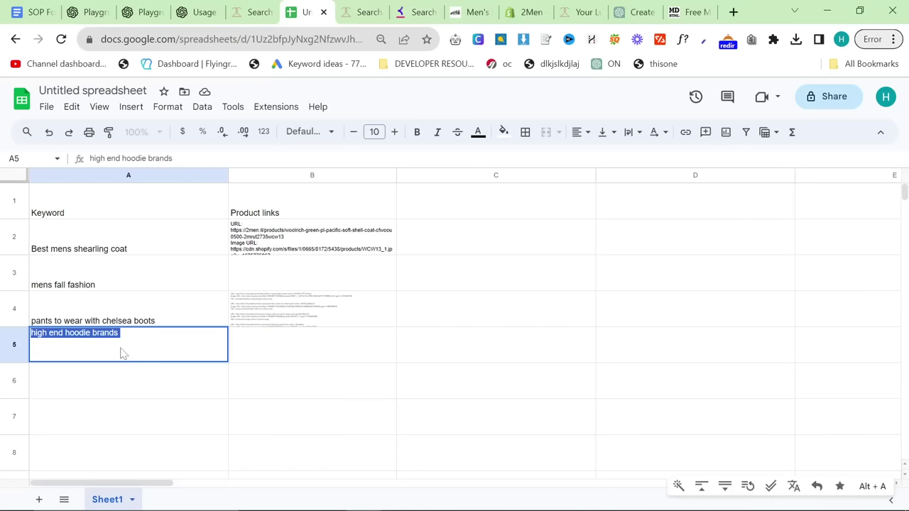
pyautogui.write('jeans on boots')
pyautogui.press('Tab')
pyautogui.hotkey('alt', 'Tab')
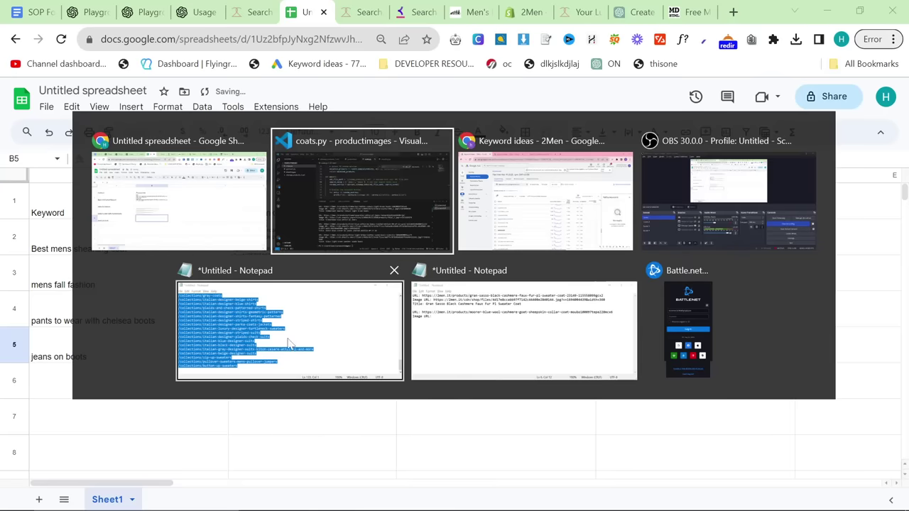
# Copy the jeans and boots product entries from the terminal output and paste them into cell B5 of the keyword spreadsheet.
pyautogui.scroll(15, 296, 389)
pyautogui.moveTo(456, 465); pyautogui.dragTo(226, 481)
pyautogui.hotkey('ctrl', 'c')
pyautogui.hotkey('alt', 'Tab')
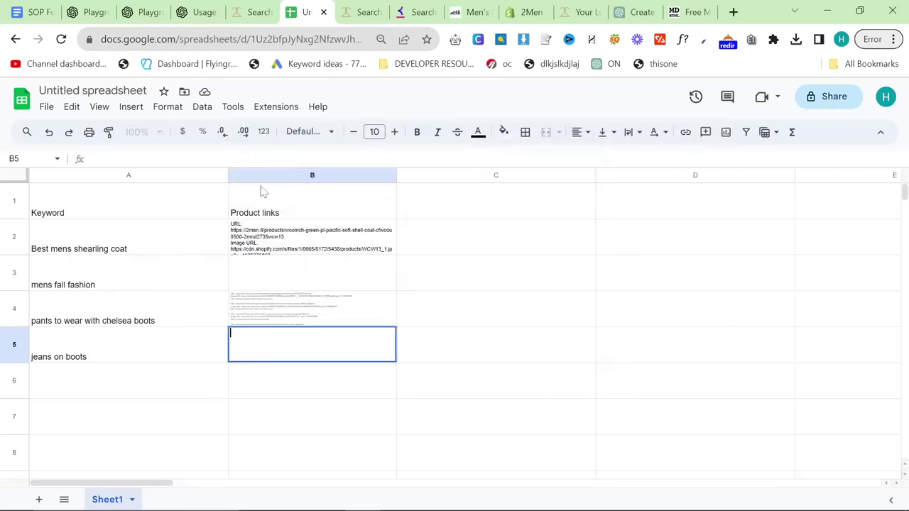
pyautogui.hotkey('ctrl', 'v')
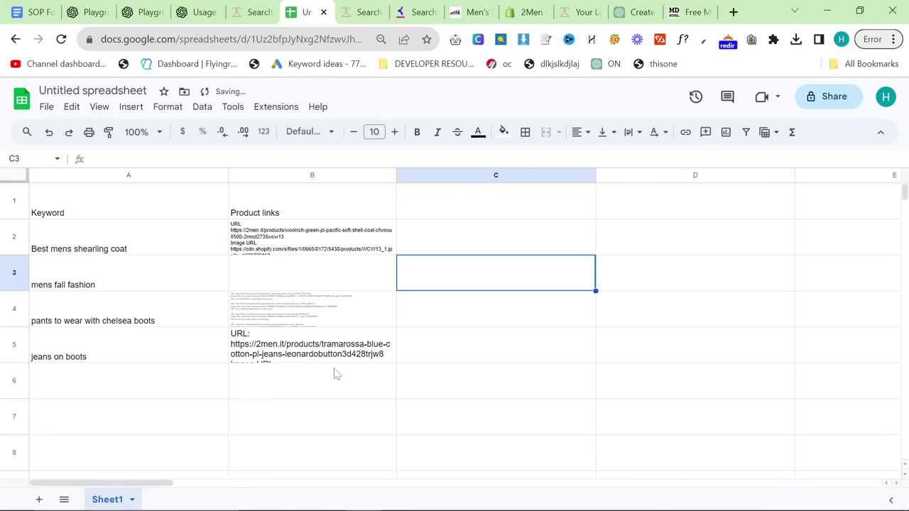
# Return to the BiggestBoss assistant in the Playground and run the message "Continue" in its thread.
pyautogui.click(90, 8)
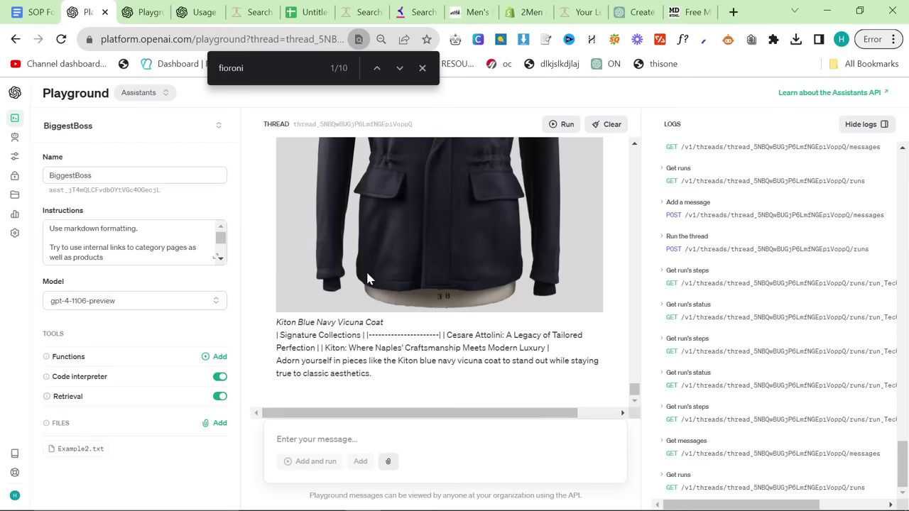
pyautogui.write('Continue')
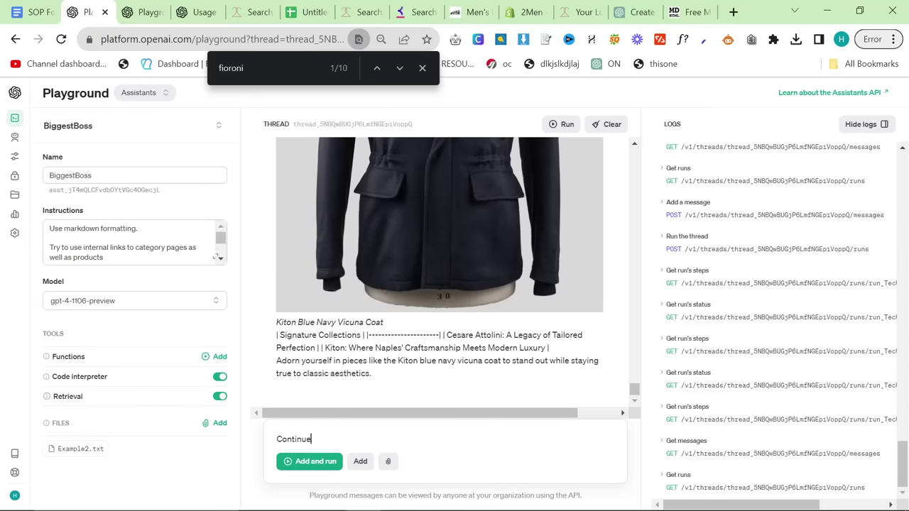
pyautogui.click(294, 463)
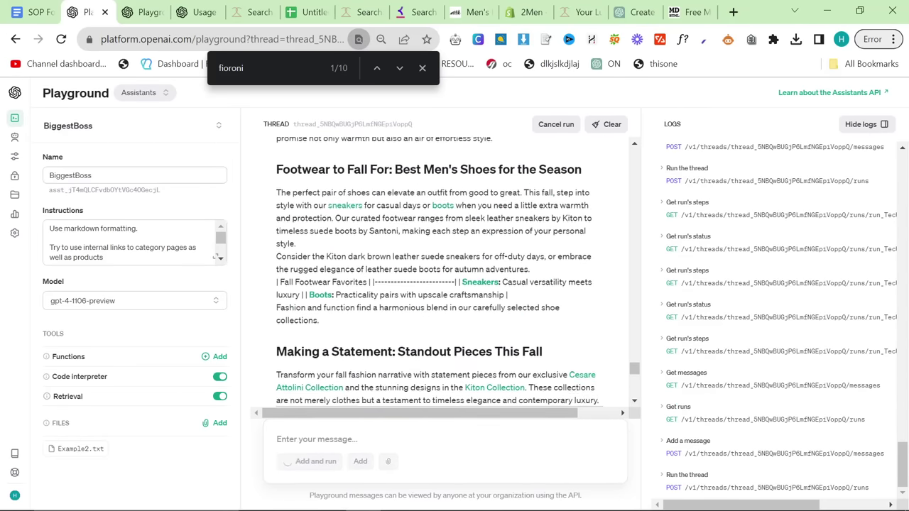
pyautogui.scroll(-10, 357, 248)
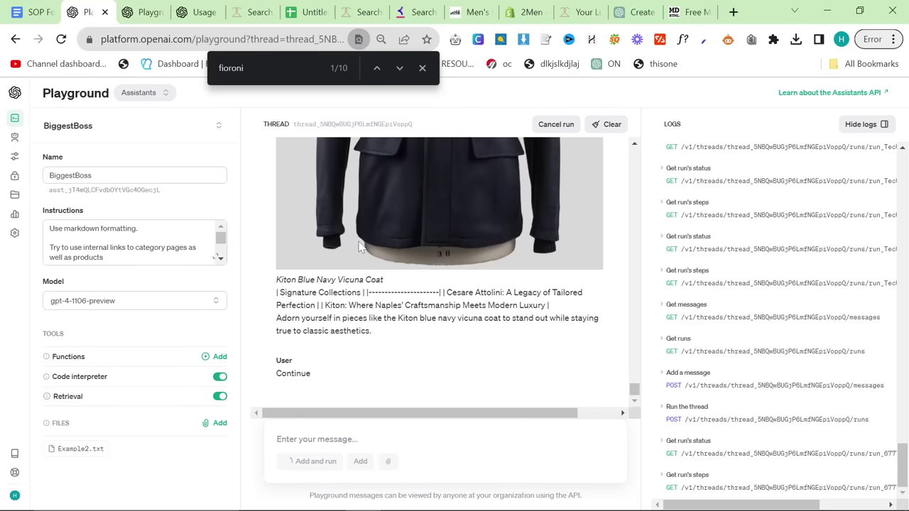
# Check the Playground chat conversation and the OpenAI usage costs, and return to the BiggestBoss thread.
pyautogui.hotkey('alt', 'Tab')
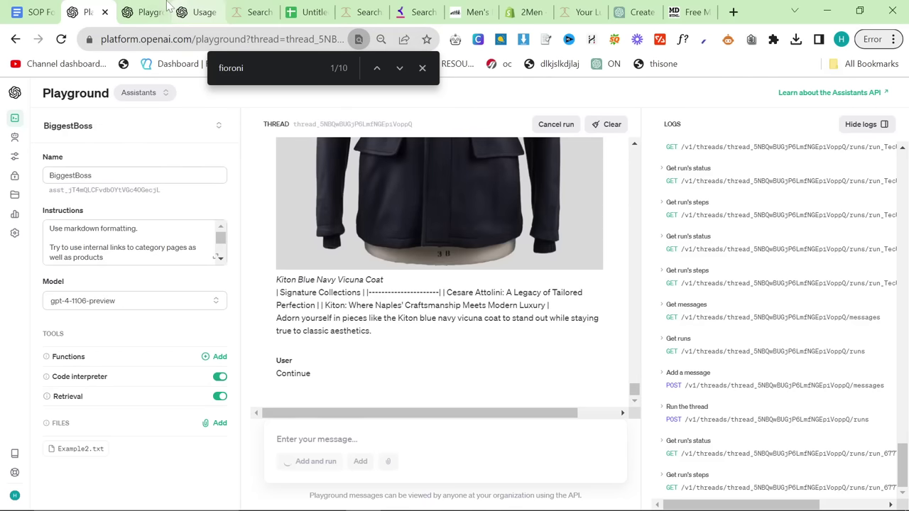
pyautogui.click(142, 12)
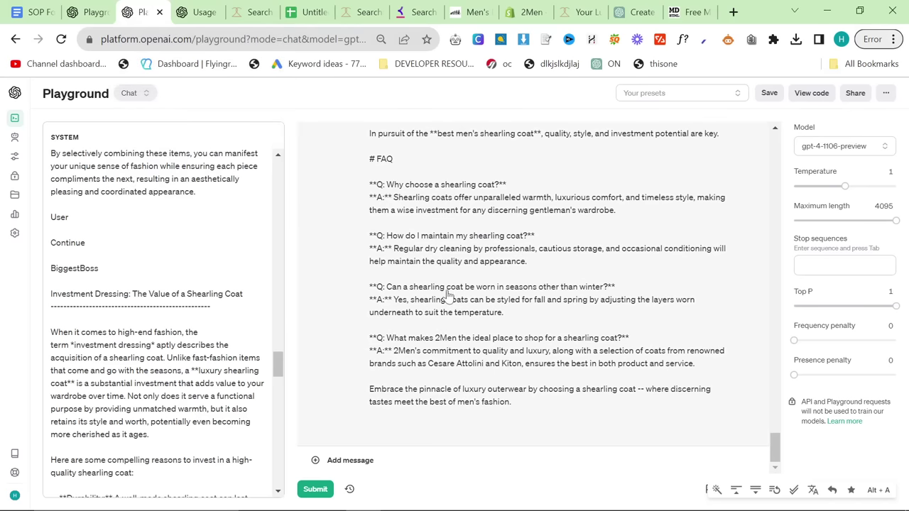
pyautogui.click(194, 21)
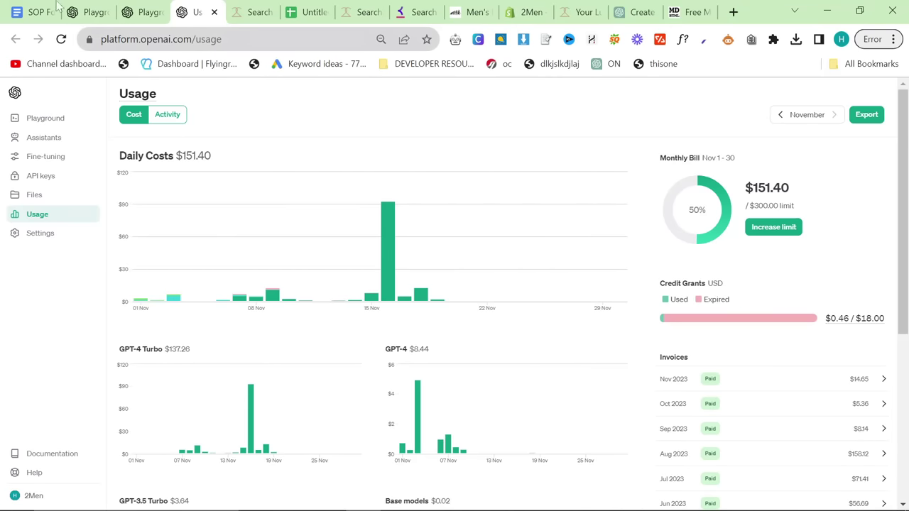
pyautogui.click(89, 12)
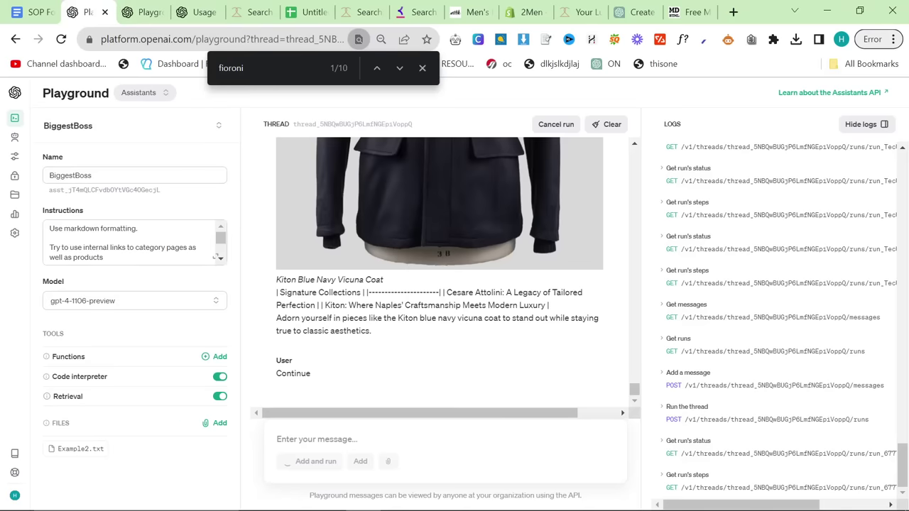
# Switch to the Keyword Planner, review the rest of the current keyword ideas and open the next page of results.
pyautogui.hotkey('alt', 'Tab')
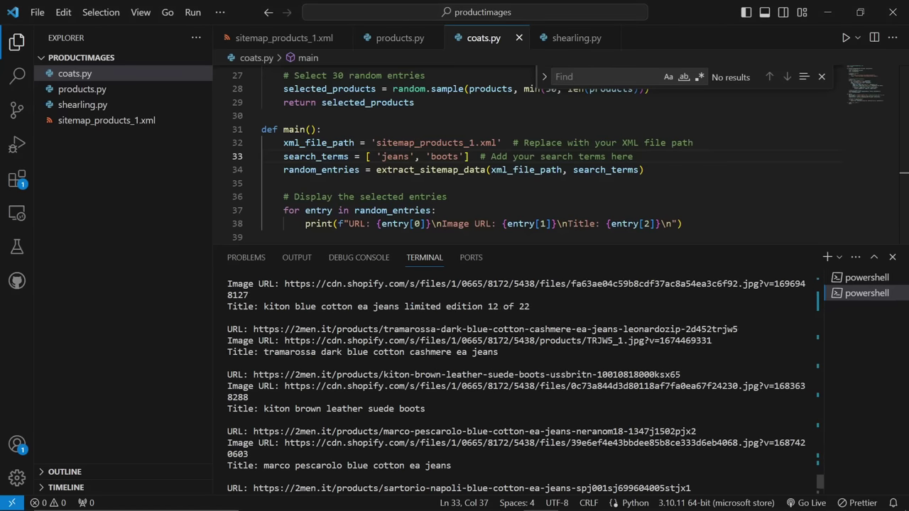
pyautogui.hotkey('alt', 'Tab')
pyautogui.hotkey('alt', 'Tab')
pyautogui.press('Tab')
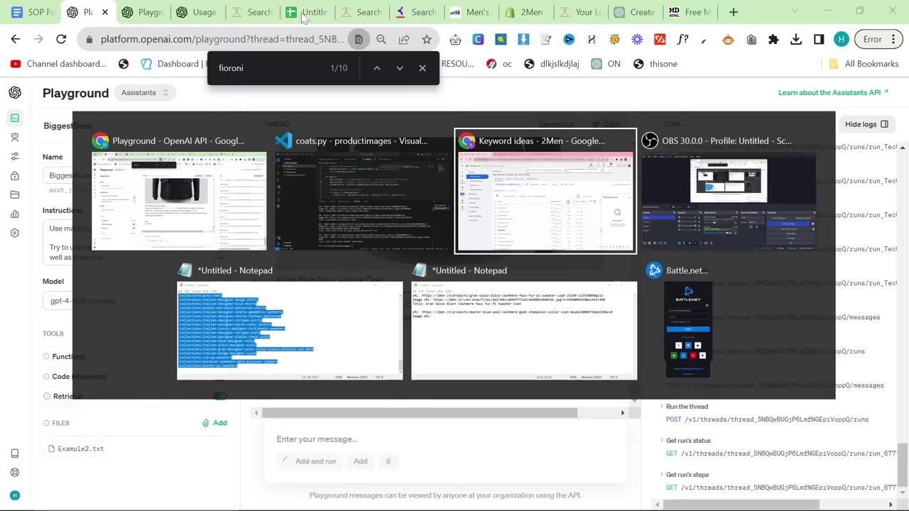
pyautogui.scroll(-1, 341, 376)
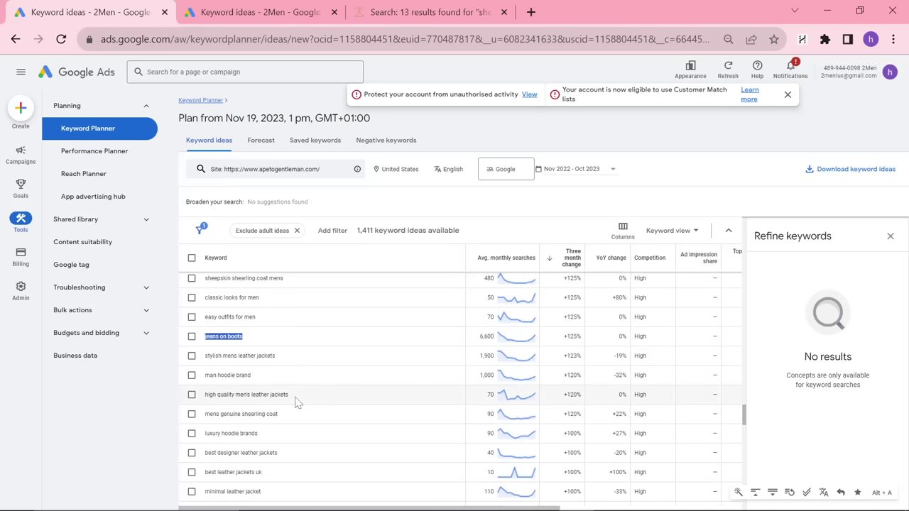
pyautogui.scroll(-3, 297, 402)
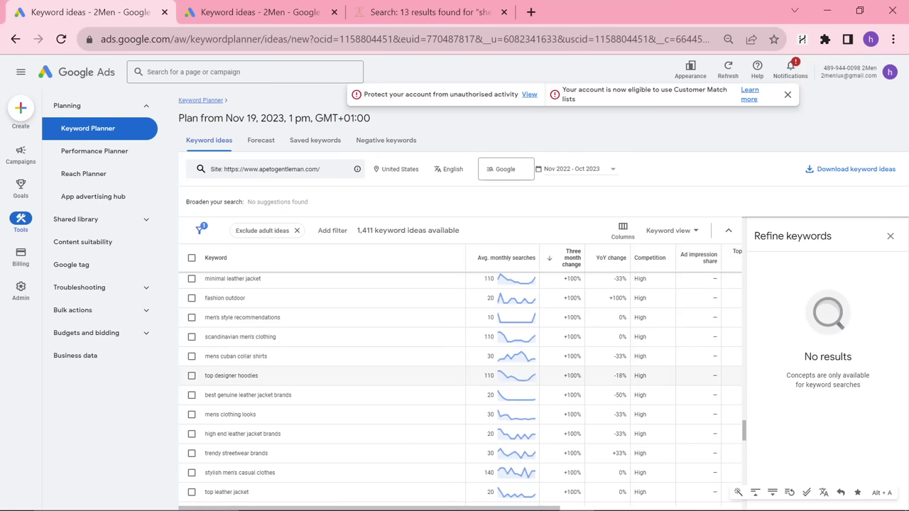
pyautogui.scroll(-5, 254, 458)
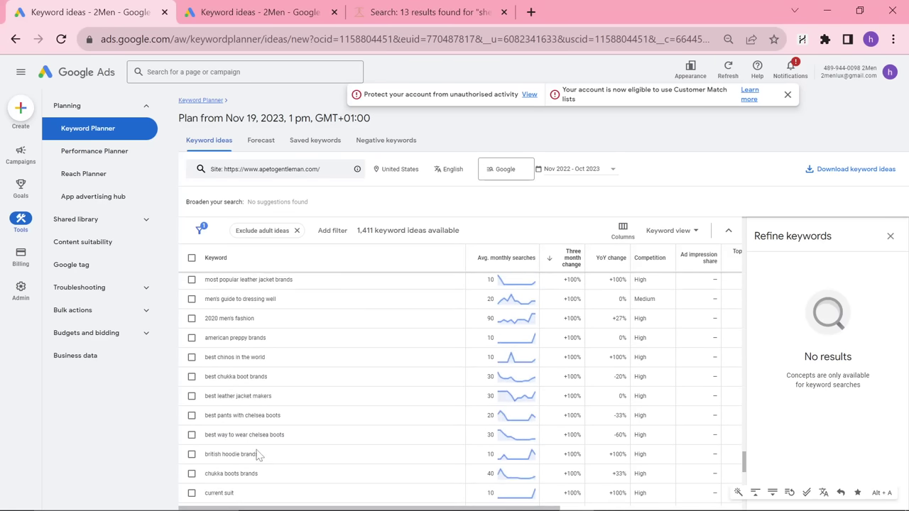
pyautogui.scroll(-5, 258, 455)
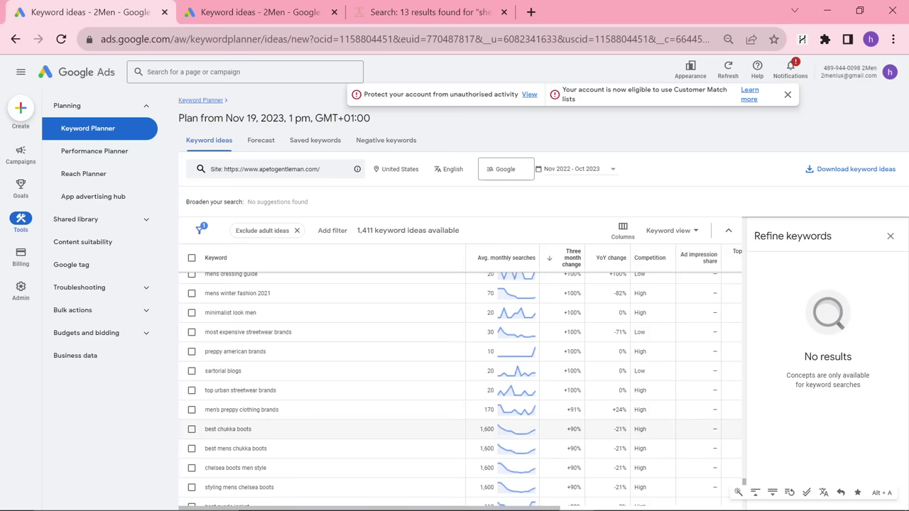
pyautogui.scroll(-2, 249, 436)
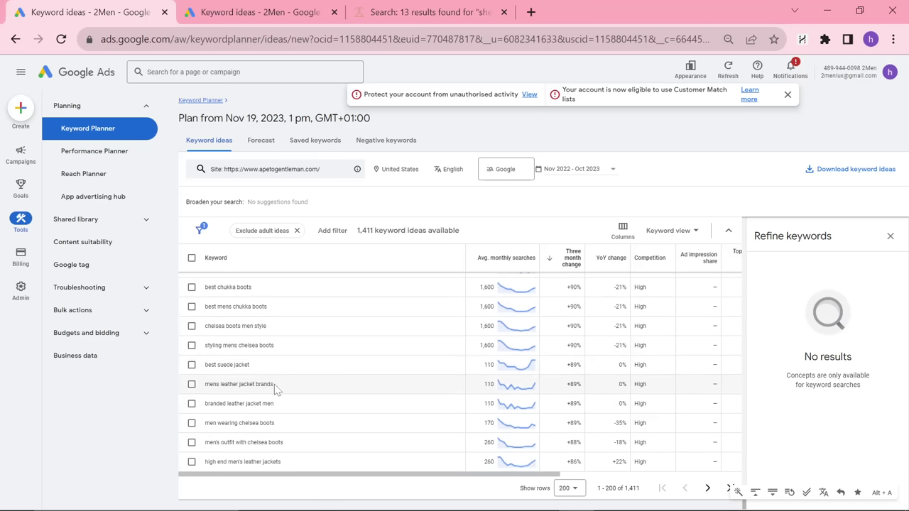
pyautogui.scroll(-1, 568, 454)
pyautogui.click(707, 471)
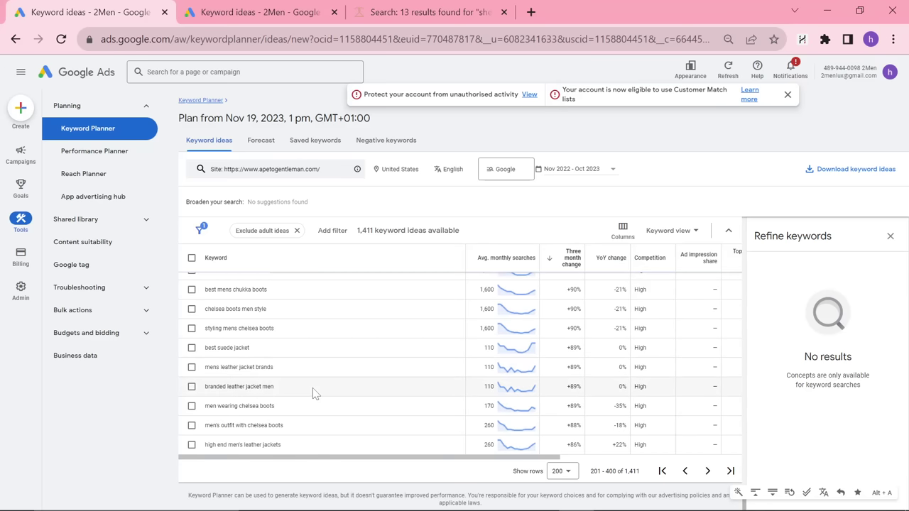
# Find the keyword "older men clothing" on the new page of keyword ideas and copy its text.
pyautogui.scroll(5, 320, 387)
pyautogui.scroll(-10, 320, 376)
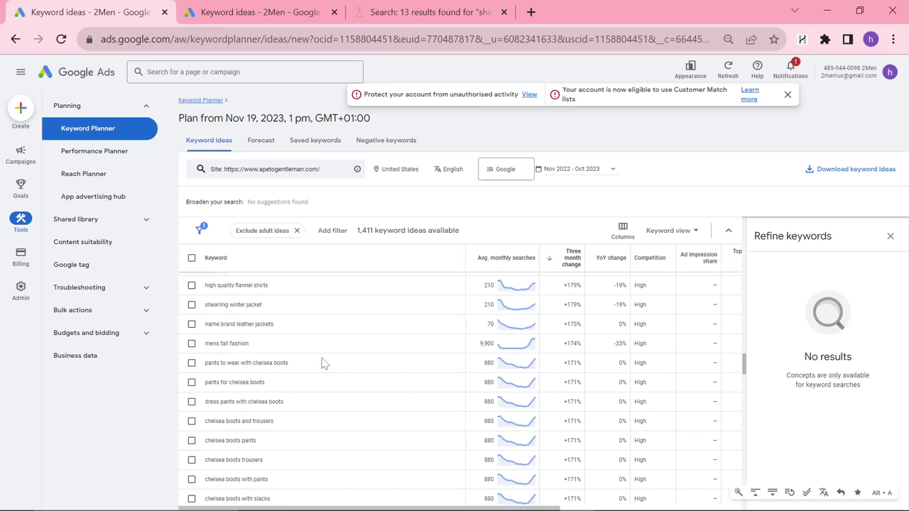
pyautogui.scroll(3, 370, 355)
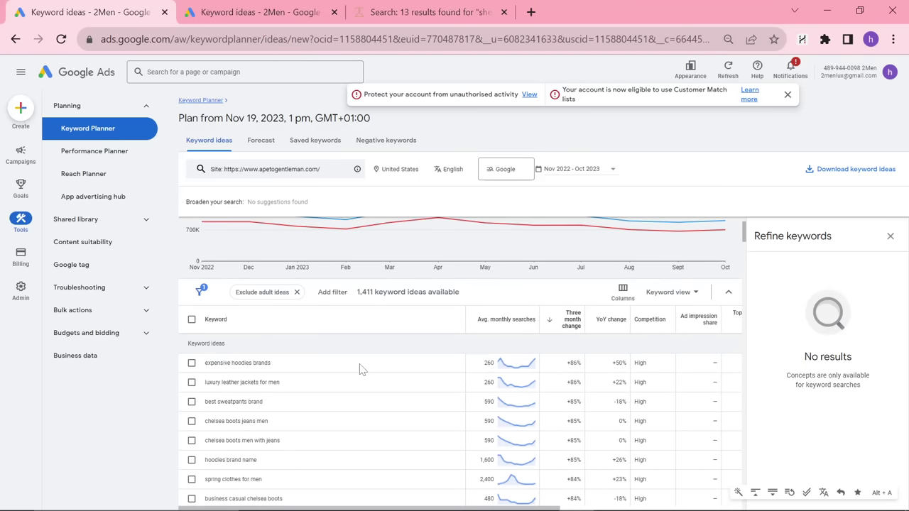
pyautogui.scroll(-1, 360, 369)
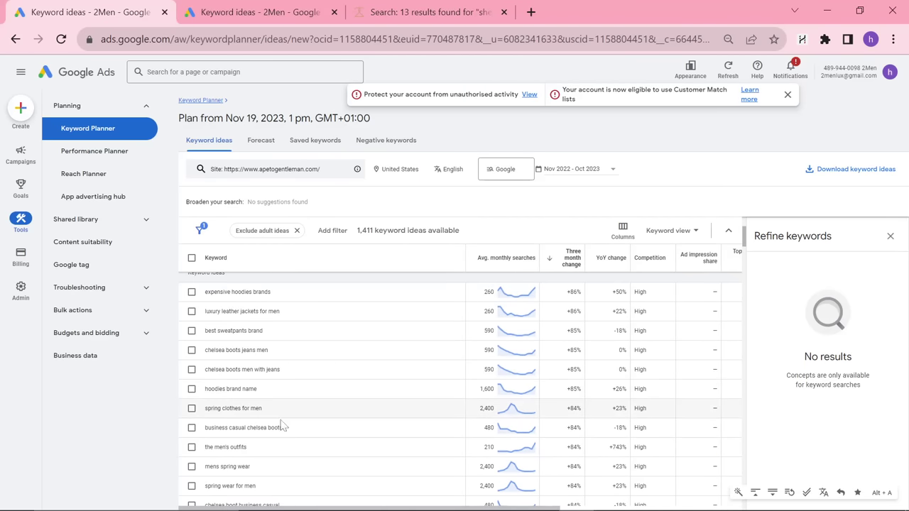
pyautogui.scroll(-2, 238, 434)
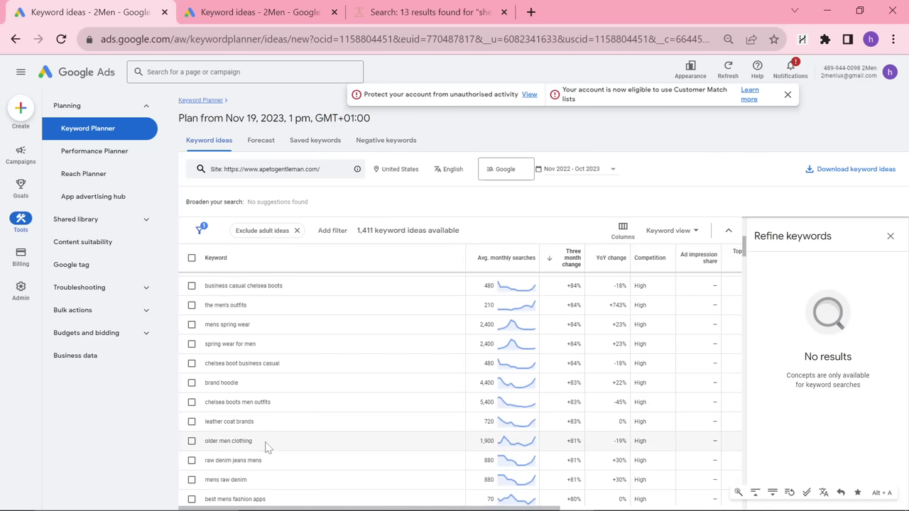
pyautogui.tripleClick(228, 442)
pyautogui.hotkey('ctrl', 'c')
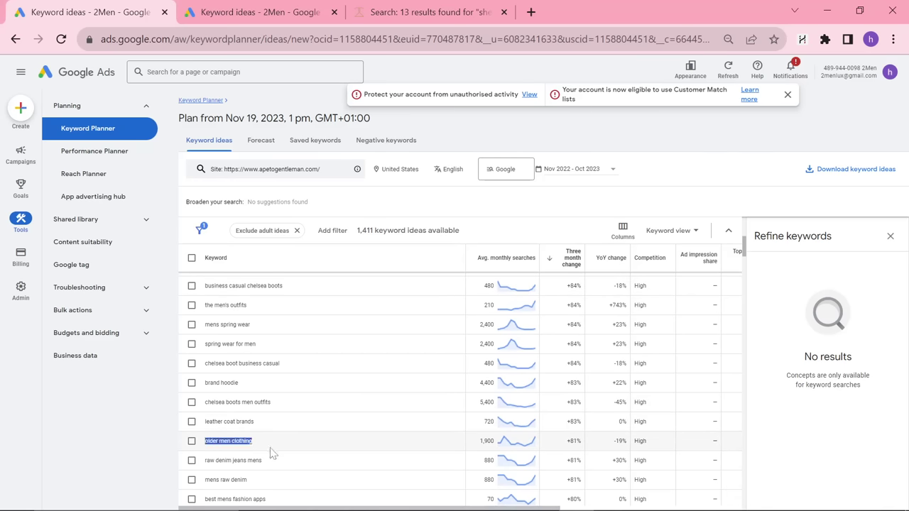
pyautogui.scroll(-1, 273, 454)
# Switch to the keyword spreadsheet and paste "older men clothing" into cell A6.
pyautogui.hotkey('alt', 'Tab')
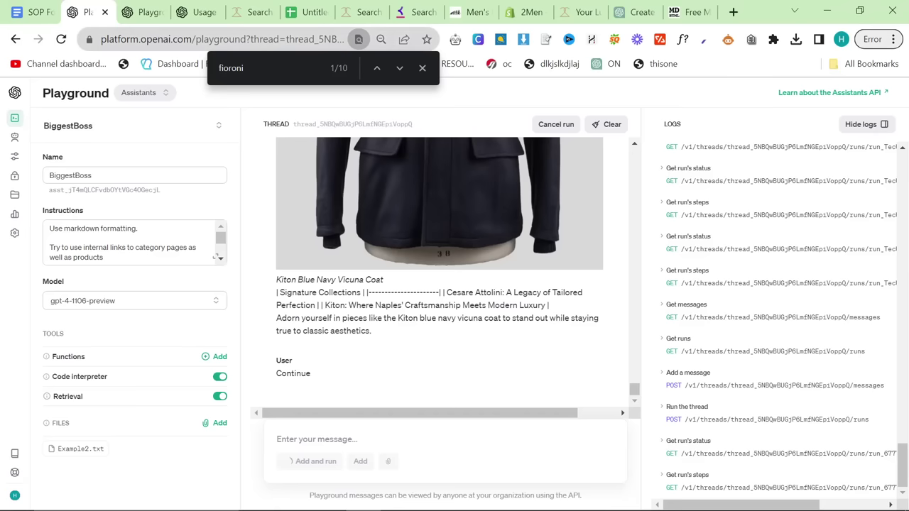
pyautogui.click(298, 12)
pyautogui.click(103, 391)
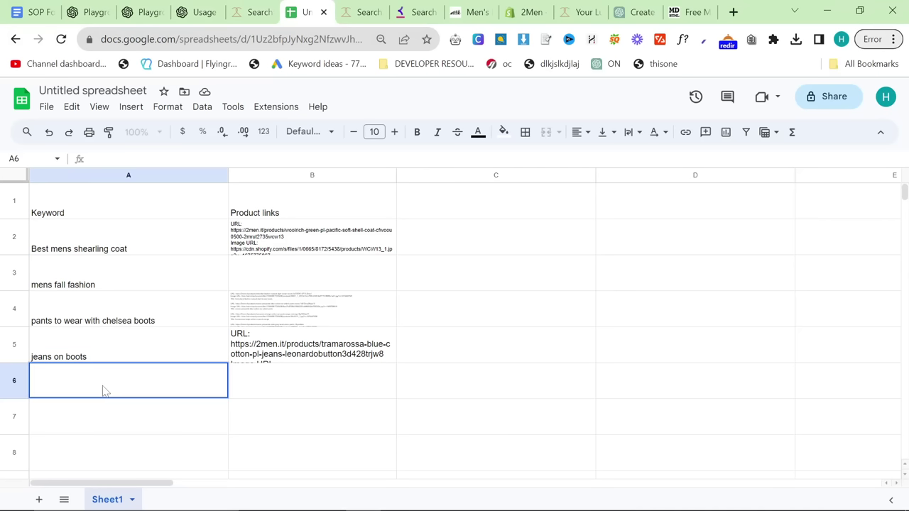
pyautogui.hotkey('ctrl', 'v')
pyautogui.press('Return')
# Switch to VS Code and run python products.py in the terminal to print general product entries.
pyautogui.hotkey('alt', 'Tab')
pyautogui.press('Tab')
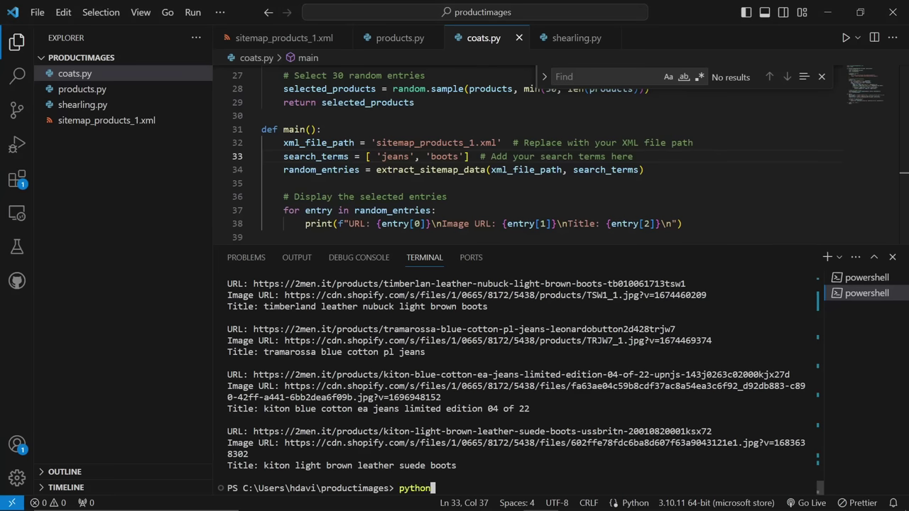
pyautogui.write('oy')
pyautogui.press('Return')
pyautogui.press('Up')
pyautogui.press('BackSpace')
pyautogui.press('BackSpace')
pyautogui.write('py')
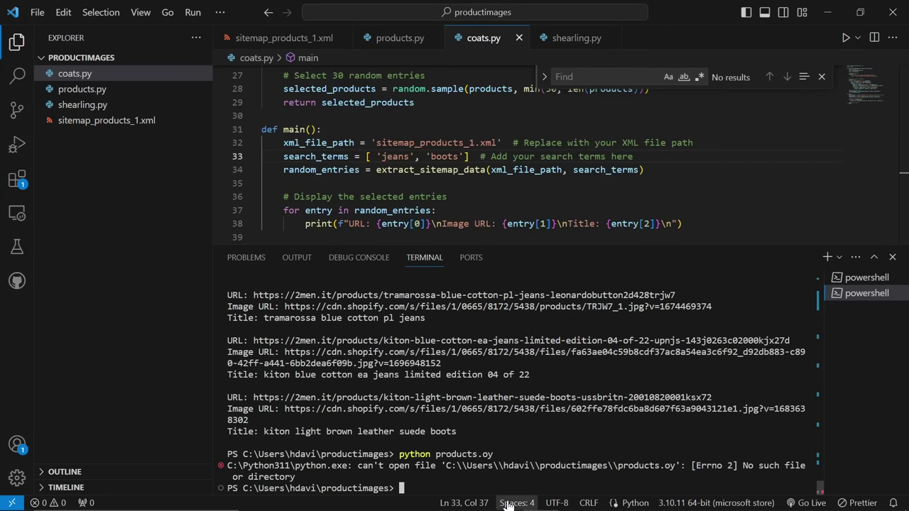
pyautogui.press('Return')
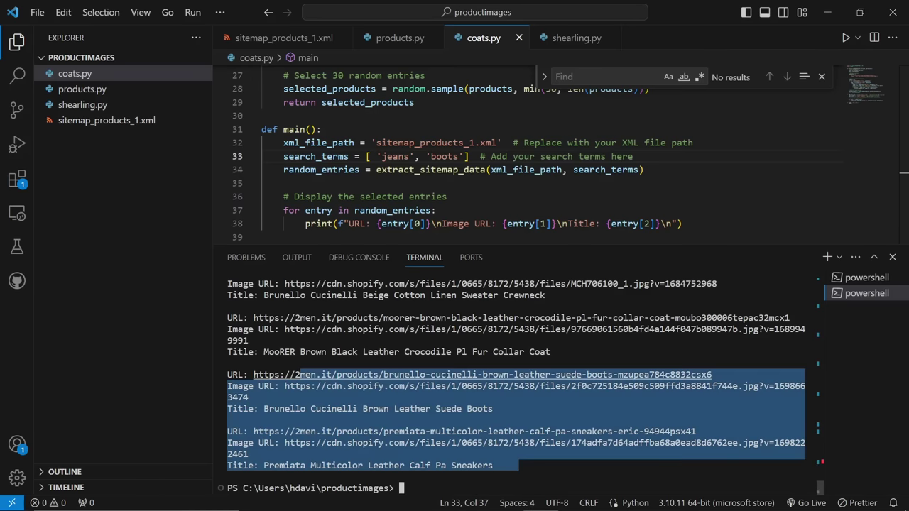
# Copy all product entries printed by products.py and paste them into cell B6 of the spreadsheet.
pyautogui.scroll(15, 284, 363)
pyautogui.moveTo(286, 364); pyautogui.dragTo(227, 329)
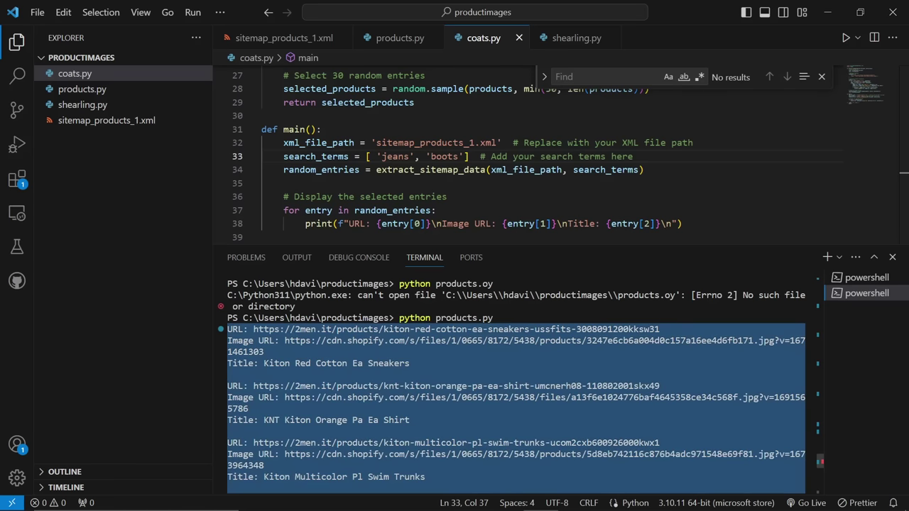
pyautogui.hotkey('ctrl', 'c')
pyautogui.scroll(-15, 284, 443)
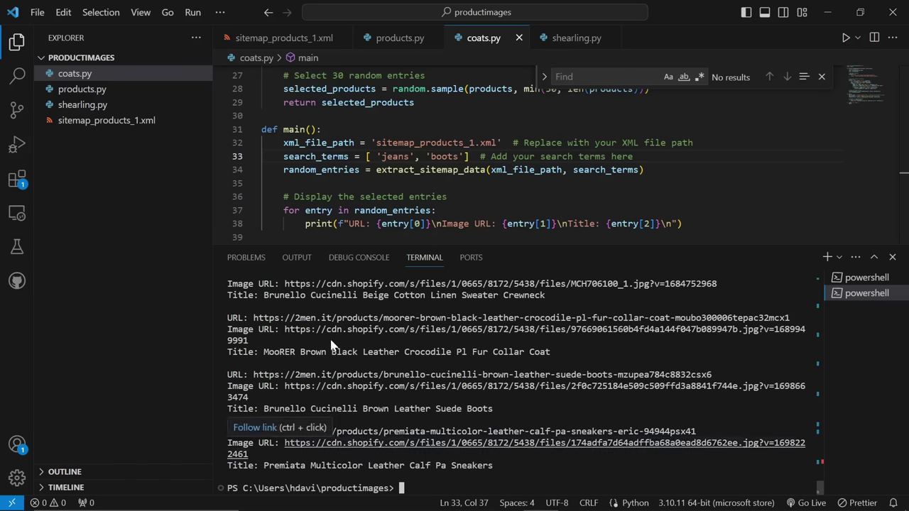
pyautogui.hotkey('alt', 'Tab')
pyautogui.hotkey('ctrl', 'v')
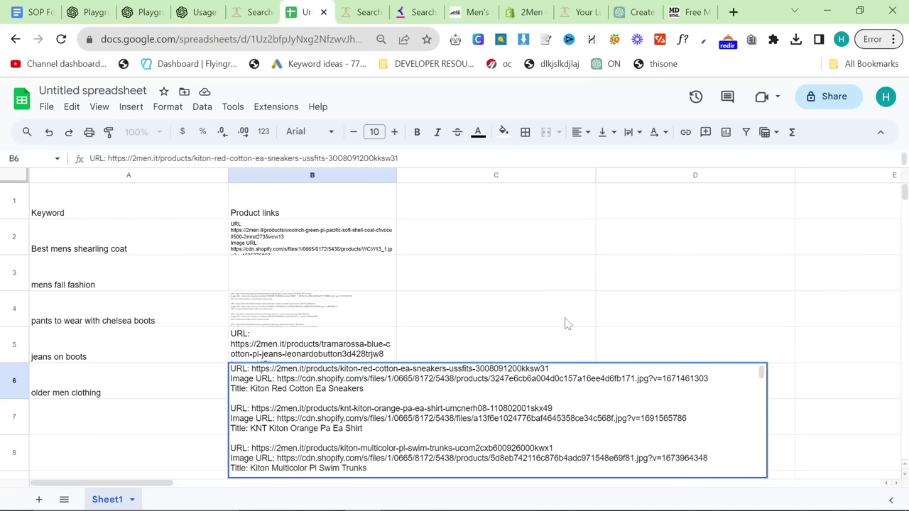
pyautogui.click(565, 321)
pyautogui.scroll(-1, 428, 418)
pyautogui.click(100, 375)
pyautogui.hotkey('alt', 'Tab')
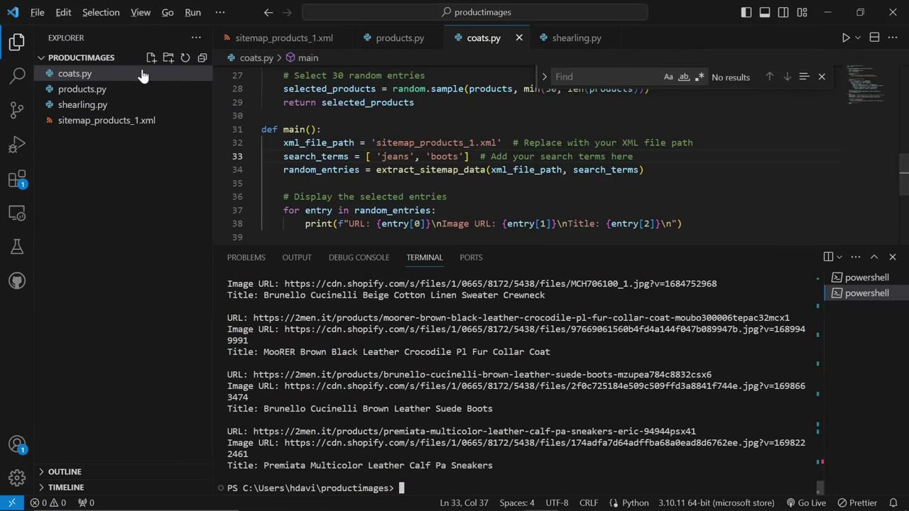
pyautogui.hotkey('alt', 'Tab')
# Select the complete men's fall fashion article in the BiggestBoss thread, from its end up to the main title.
pyautogui.click(93, 13)
pyautogui.moveTo(378, 373); pyautogui.dragTo(276, 214)
pyautogui.scroll(19, 284, 215)
pyautogui.moveTo(288, 135); pyautogui.dragTo(261, 181)
pyautogui.scroll(-6, 279, 213)
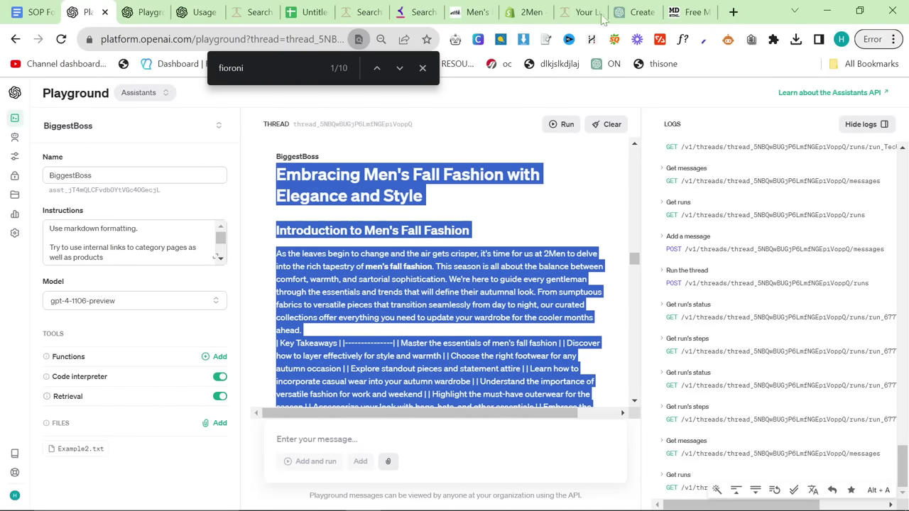
# Search for "pastetomarkdown" in a new browser tab and open the Paste to Markdown converter on GitHub Pages.
pyautogui.click(734, 11)
pyautogui.write('pastetomarkdown')
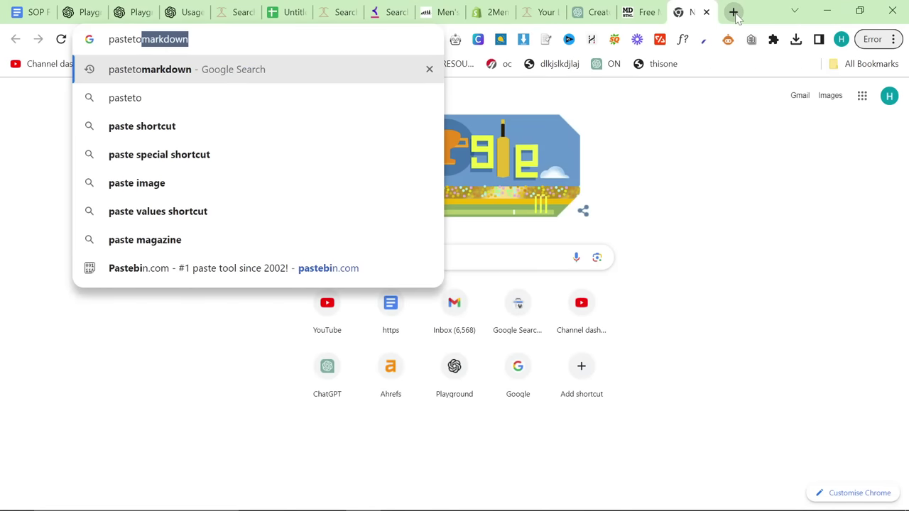
pyautogui.press('Return')
pyautogui.click(220, 264)
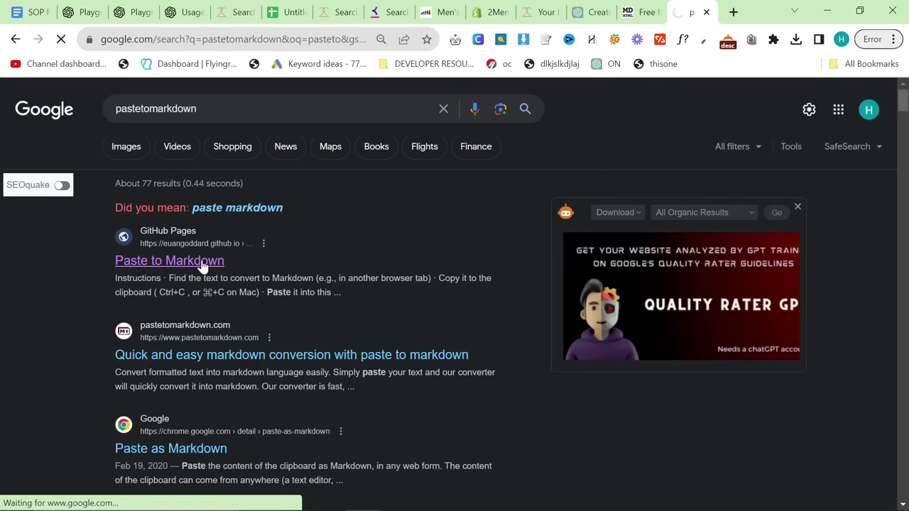
# Convert the copied fall fashion article to Markdown and submit it in the Playground chat, asking for exactly the same treatment without removing links.
pyautogui.hotkey('ctrl', 'a')
pyautogui.hotkey('ctrl', 'v')
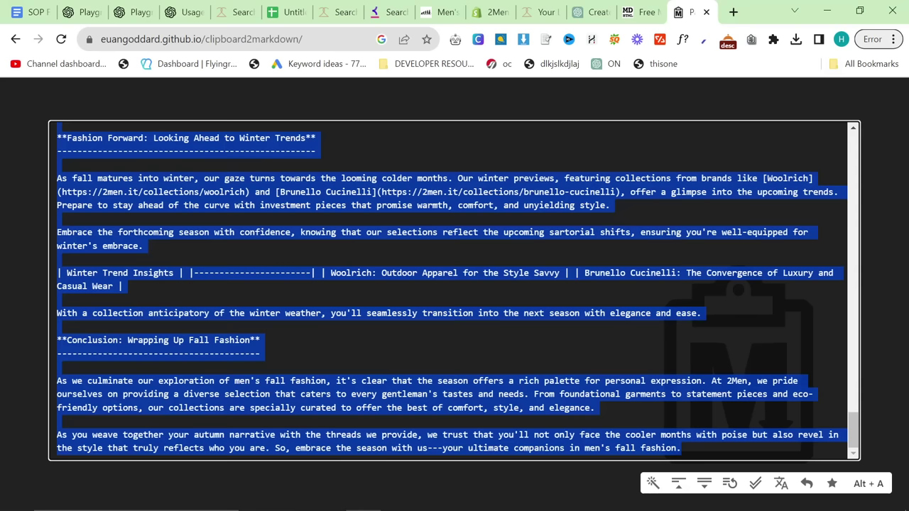
pyautogui.click(132, 12)
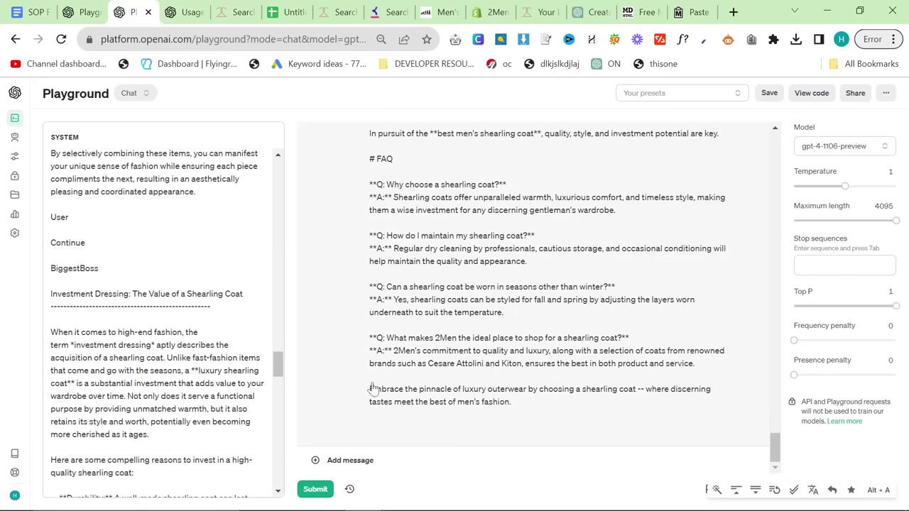
pyautogui.click(377, 473)
pyautogui.write('N')
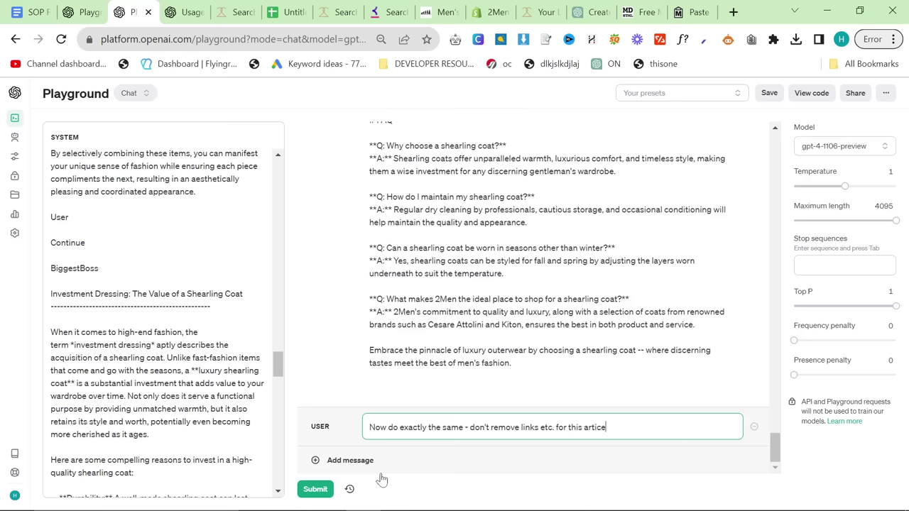
pyautogui.hotkey('shift', 'Return')
pyautogui.hotkey('ctrl', 'v')
pyautogui.click(328, 490)
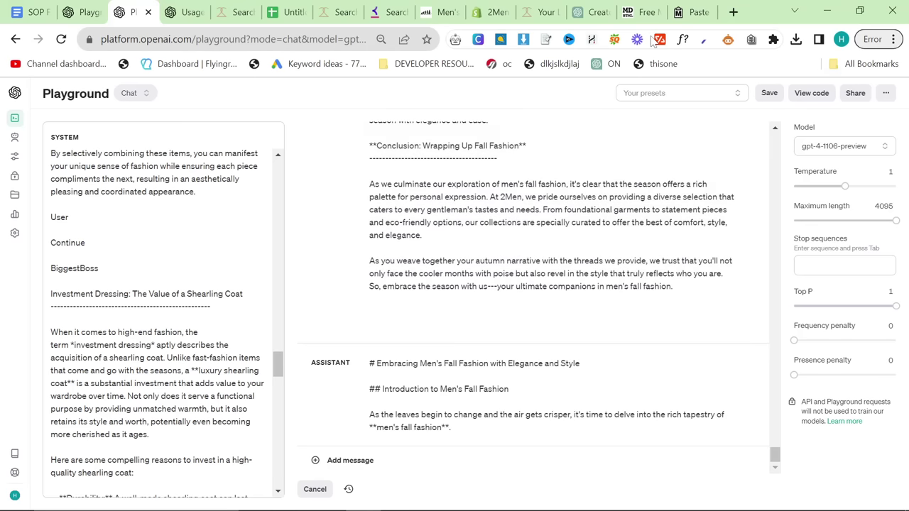
# Copy the men's fall fashion article from the BiggestBoss thread and switch to the ChatGPT featured image conversation.
pyautogui.click(84, 10)
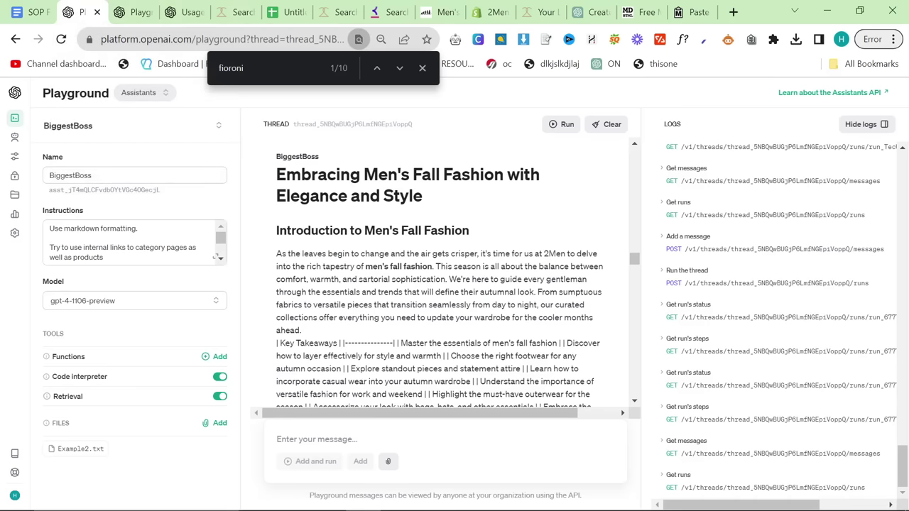
pyautogui.moveTo(274, 183); pyautogui.dragTo(532, 382)
pyautogui.click(589, 12)
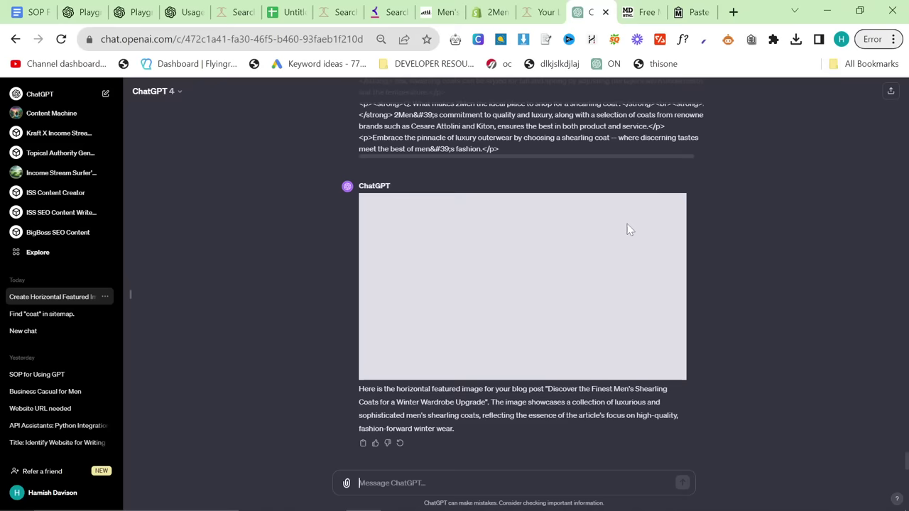
# Enlarge the generated shearling coats featured image in the conversation and download it.
pyautogui.click(517, 330)
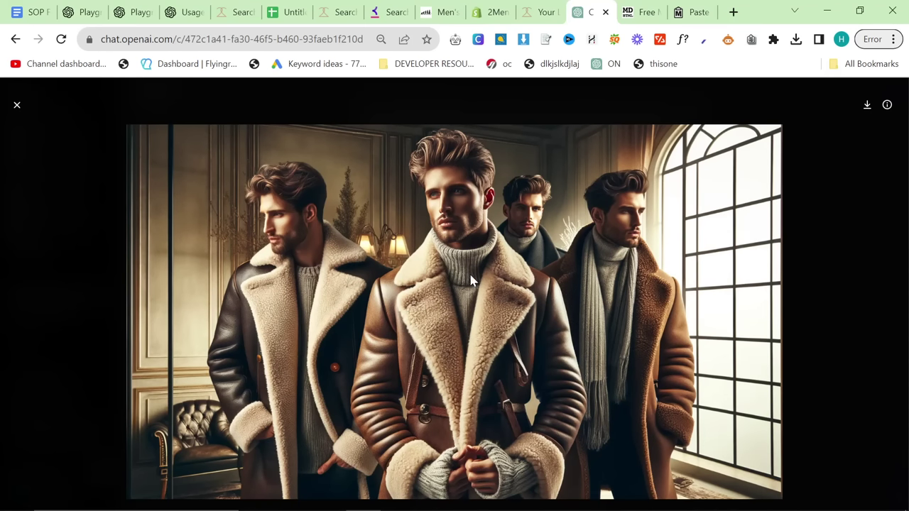
pyautogui.press('Escape')
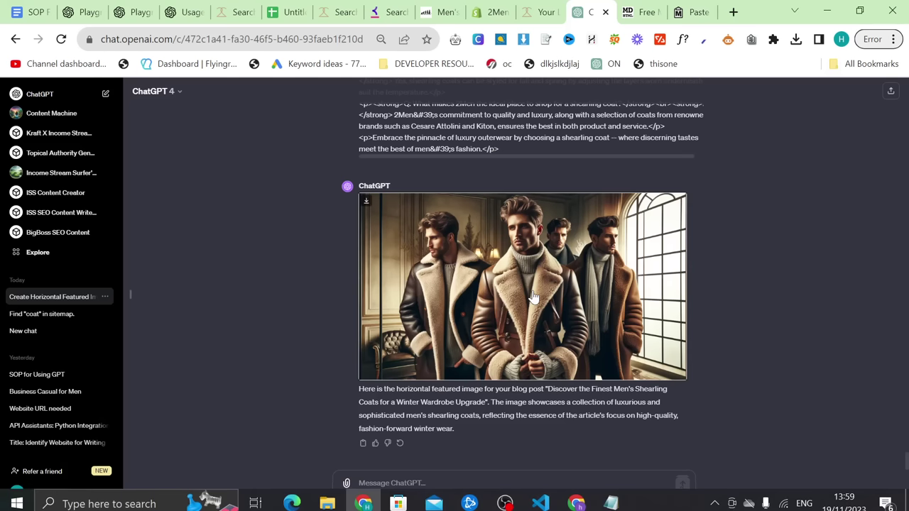
pyautogui.click(514, 302)
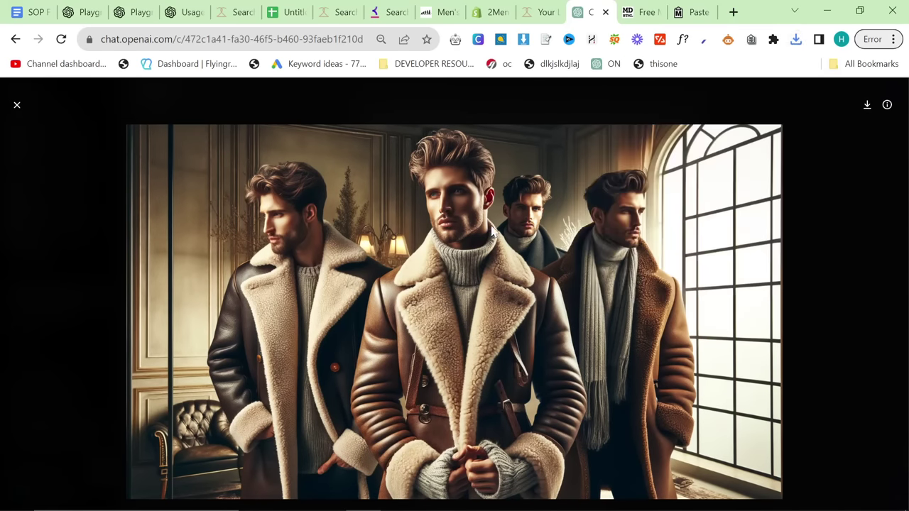
pyautogui.press('Escape')
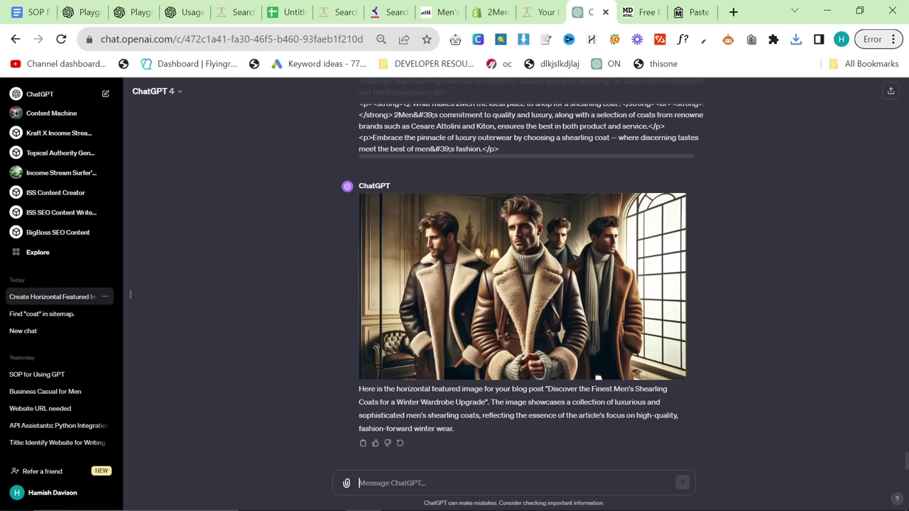
# Send "Can you do this blog post now:" followed by the copied fall fashion article to request its featured image.
pyautogui.write('Can you do this blog post now:')
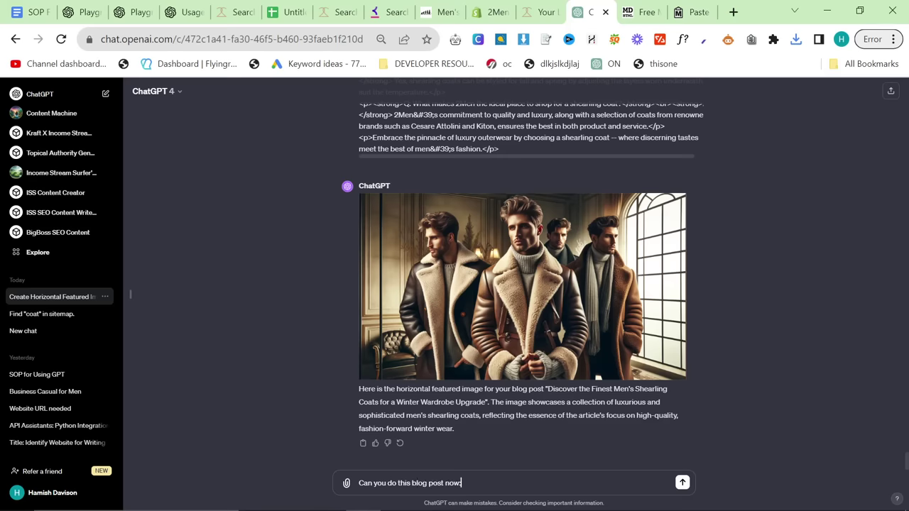
pyautogui.hotkey('ctrl', 'v')
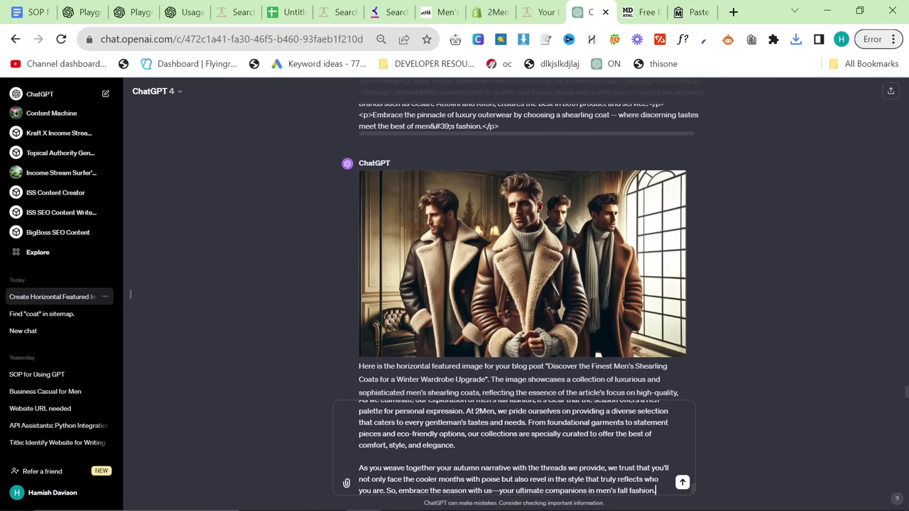
pyautogui.press('Return')
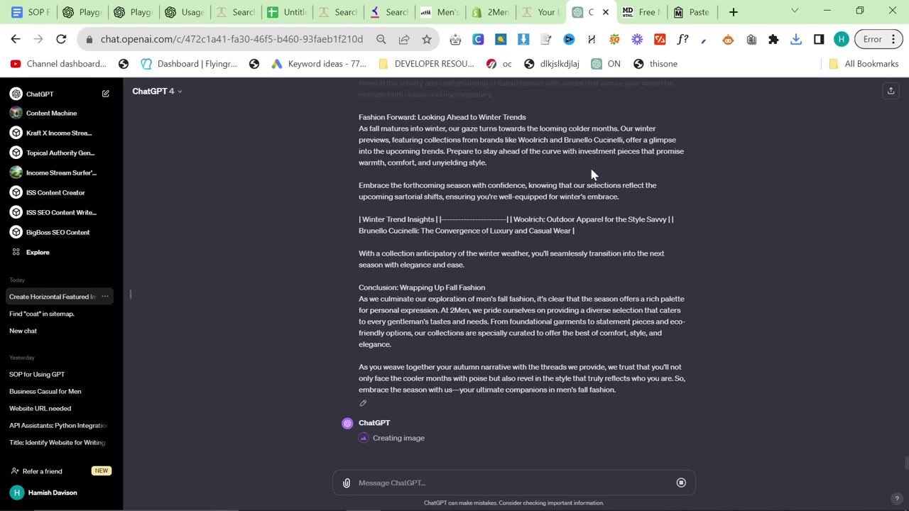
# Switch to Shopify, leave the sporty business attire post, and move the Shopify tab beside the Playground tabs.
pyautogui.click(496, 12)
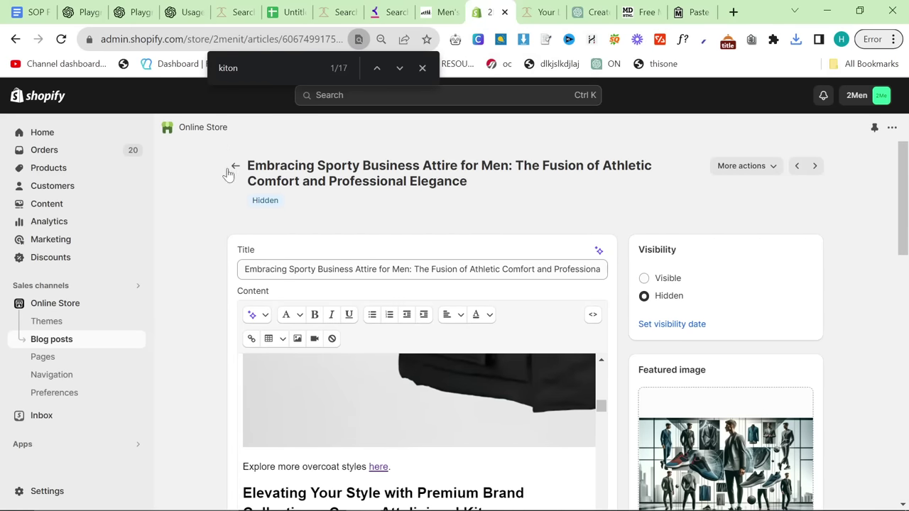
pyautogui.click(235, 166)
pyautogui.moveTo(490, 6); pyautogui.dragTo(183, 7)
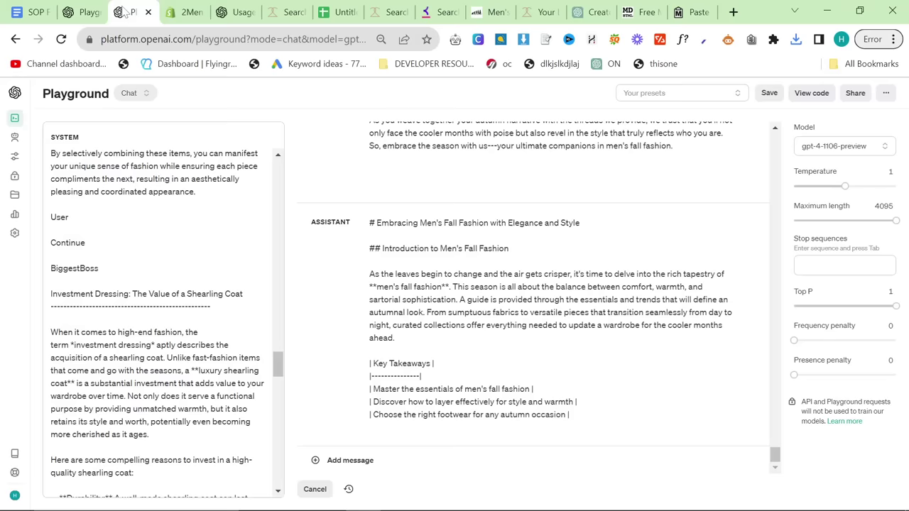
# Copy the reformatted shearling coats article from the Playground chat and paste it over the text in the Markdown to HTML converter.
pyautogui.click(136, 12)
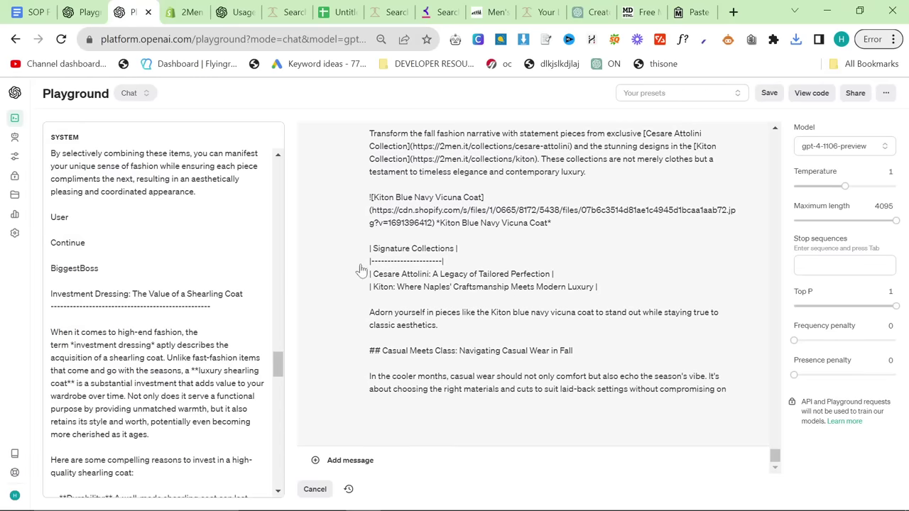
pyautogui.scroll(4, 213, 284)
pyautogui.scroll(-6, 213, 284)
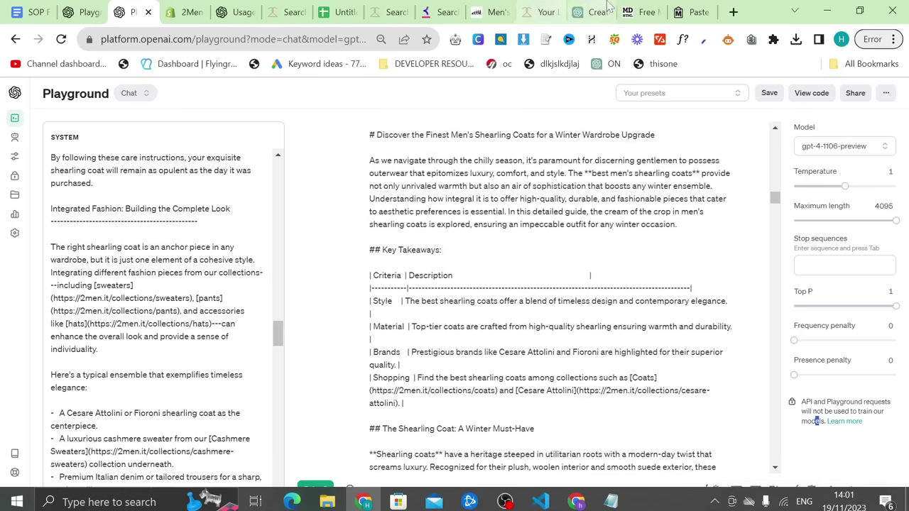
pyautogui.click(636, 12)
pyautogui.hotkey('ctrl', 'a')
pyautogui.hotkey('ctrl', 'v')
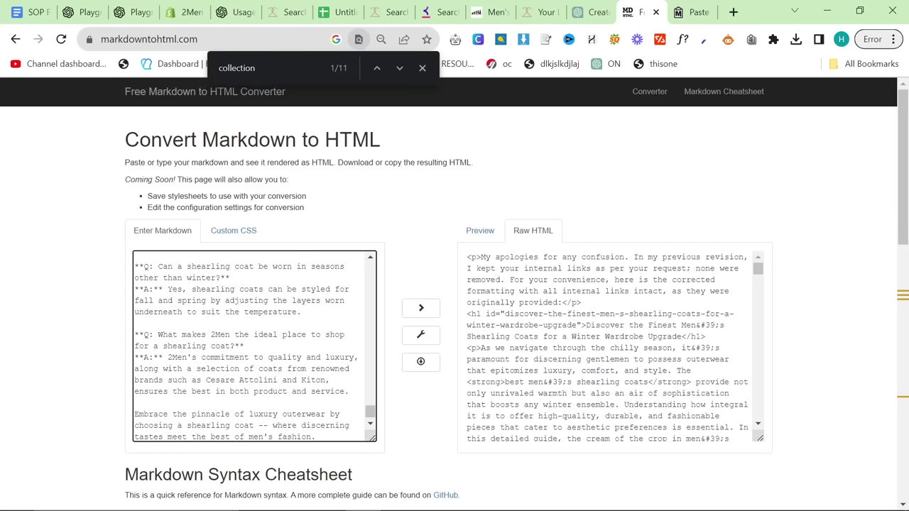
# Delete the assistant's apology text and blank lines above the article title in the Markdown input.
pyautogui.scroll(6, 254, 346)
pyautogui.moveTo(371, 388); pyautogui.dragTo(382, 205)
pyautogui.moveTo(229, 314); pyautogui.dragTo(26, 213)
pyautogui.press('Delete')
pyautogui.press('Delete')
pyautogui.press('Delete')
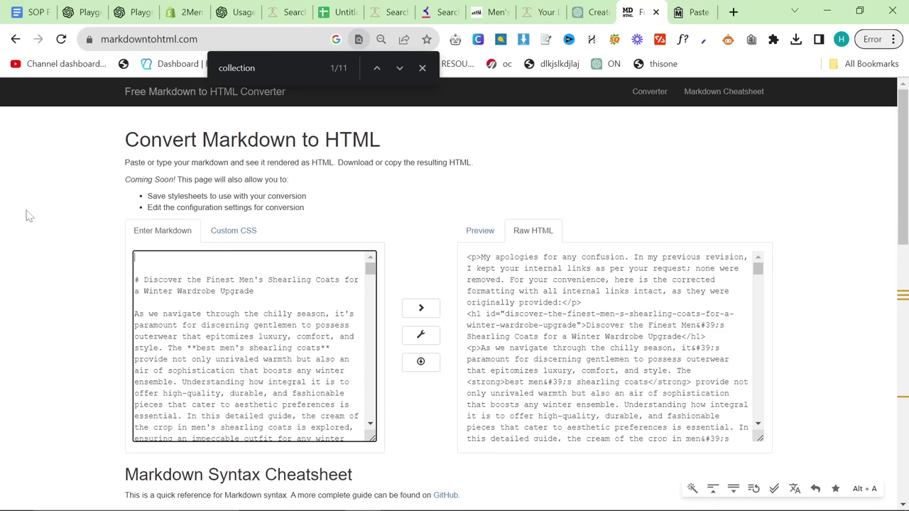
# Copy the entire raw HTML of the converted shearling coats article.
pyautogui.click(608, 346)
pyautogui.hotkey('ctrl', 'a')
pyautogui.hotkey('ctrl', 'c')
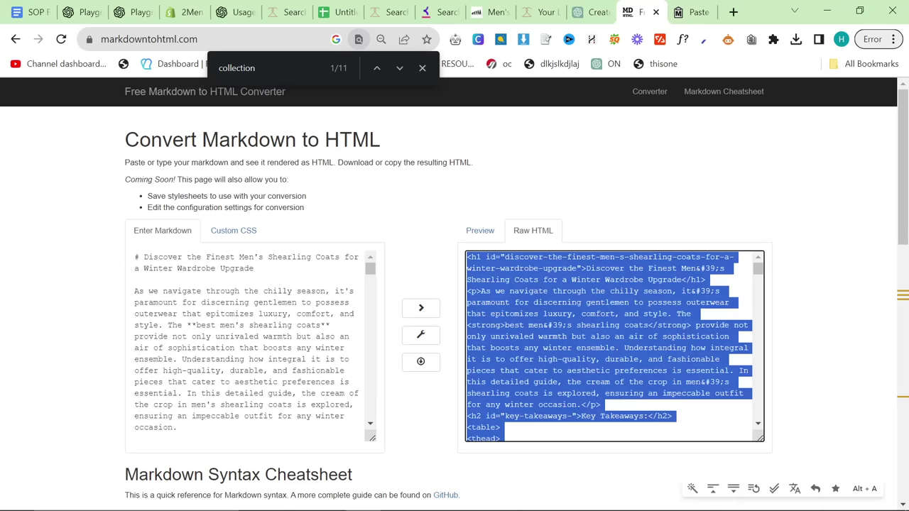
# Paste the copied HTML into the content of the new Shopify blog post in HTML view.
pyautogui.hotkey('ctrl', '4')
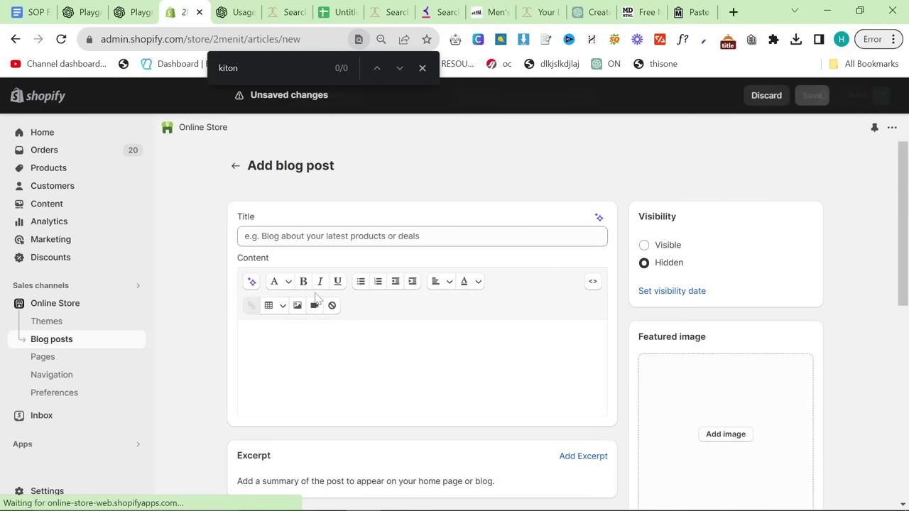
pyautogui.click(317, 341)
pyautogui.click(593, 282)
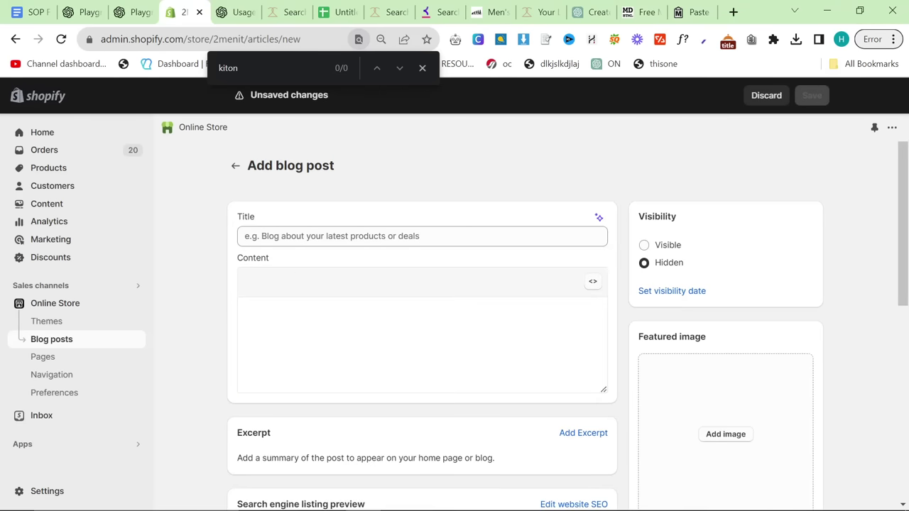
pyautogui.hotkey('ctrl', 'v')
pyautogui.scroll(15, 423, 345)
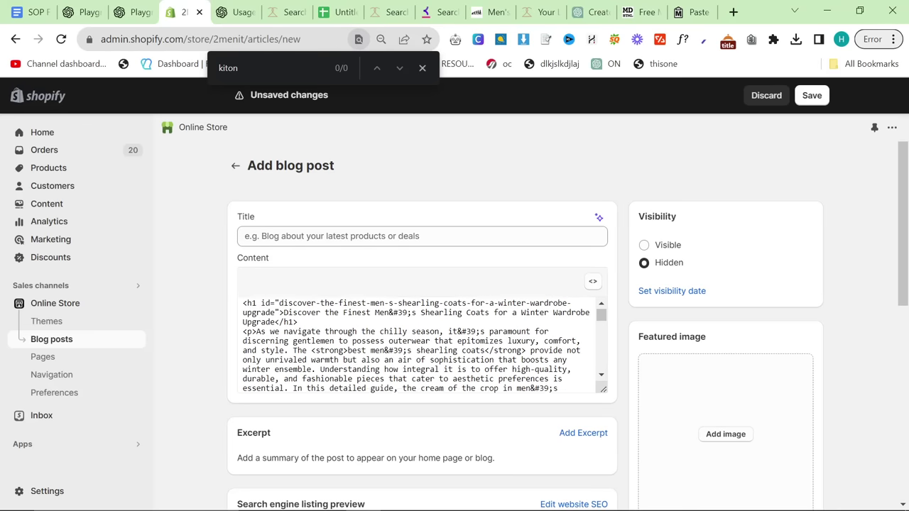
# Set the post title to "Discover the Finest Men's Shearling Coats for a Winter Wardrobe Upgrade", replacing the apostrophe's HTML code, and return the content to formatted view.
pyautogui.moveTo(301, 317); pyautogui.dragTo(276, 326)
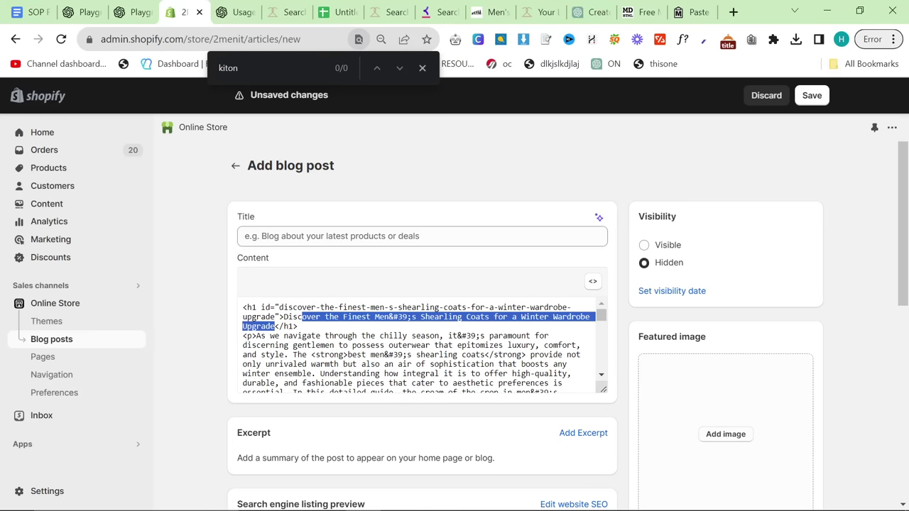
pyautogui.click(593, 282)
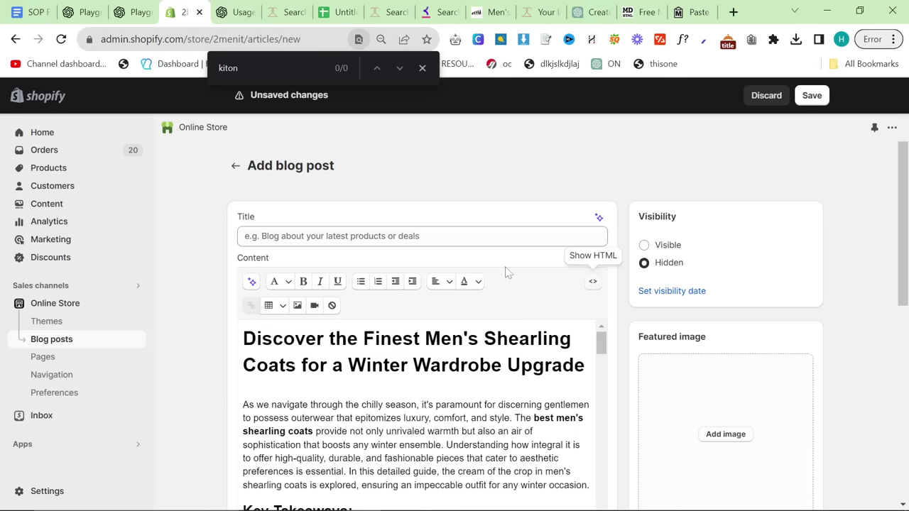
pyautogui.write('Discover the Finest Men&#39;s Shearling Coats for a Winter Wardrobe Upgrade')
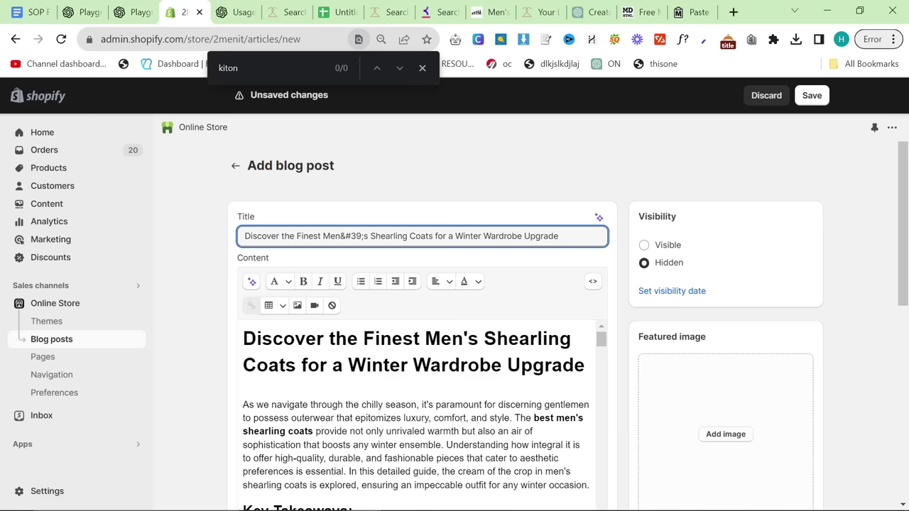
pyautogui.press('BackSpace')
pyautogui.press('BackSpace')
pyautogui.press('BackSpace')
pyautogui.press('BackSpace')
pyautogui.press('BackSpace')
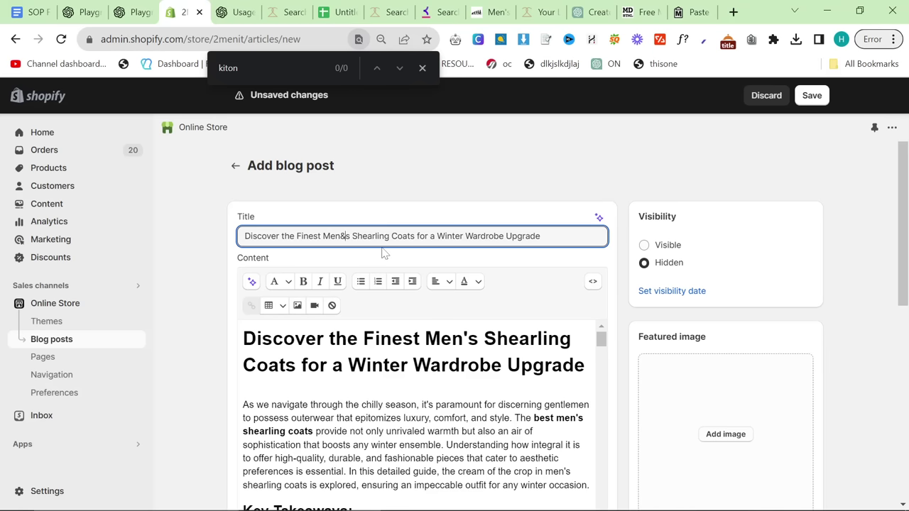
pyautogui.write("'")
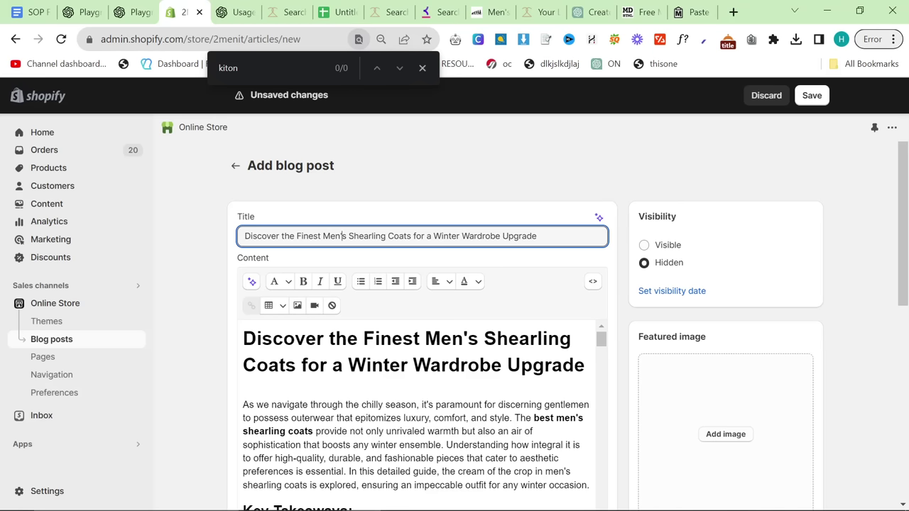
# Delete the duplicate title heading from the post content and format the introductory text as Paragraph.
pyautogui.moveTo(584, 365); pyautogui.dragTo(233, 341)
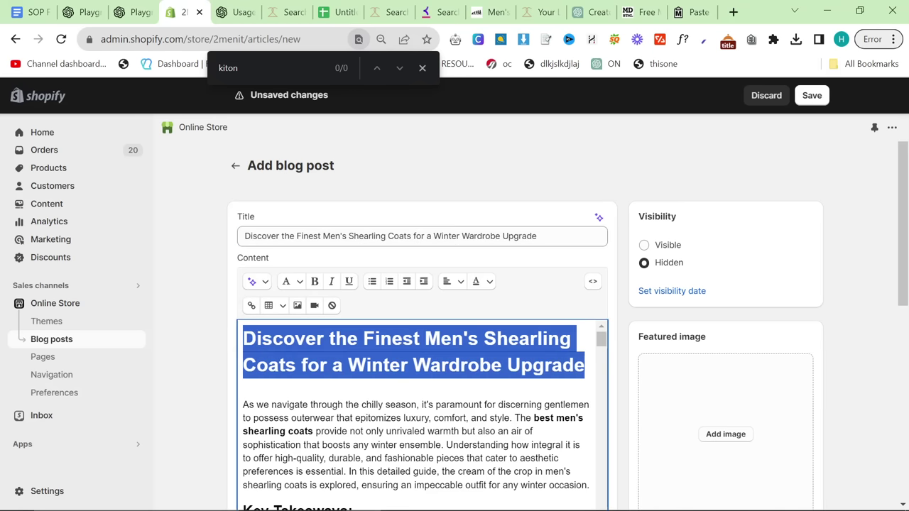
pyautogui.press('BackSpace')
pyautogui.press('Down')
pyautogui.press('BackSpace')
pyautogui.hotkey('ctrl', 'a')
pyautogui.scroll(-2, 419, 426)
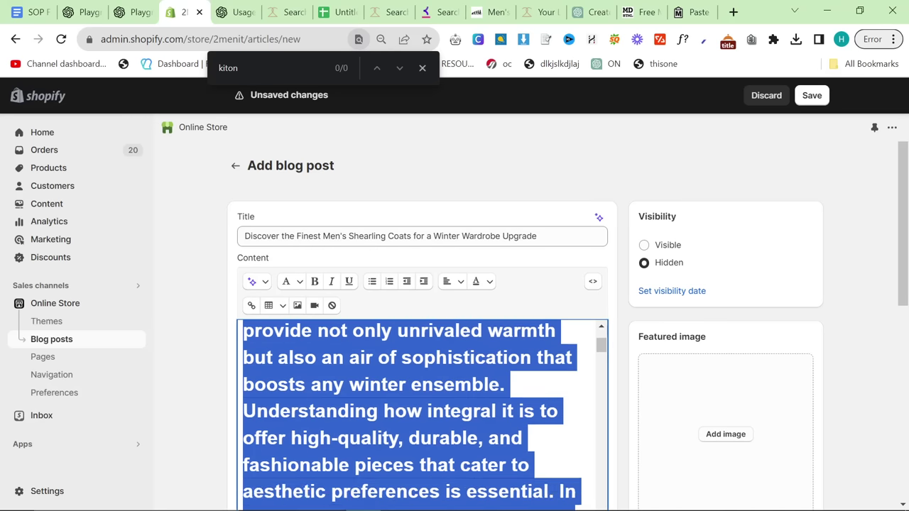
pyautogui.scroll(2, 419, 427)
pyautogui.click(297, 282)
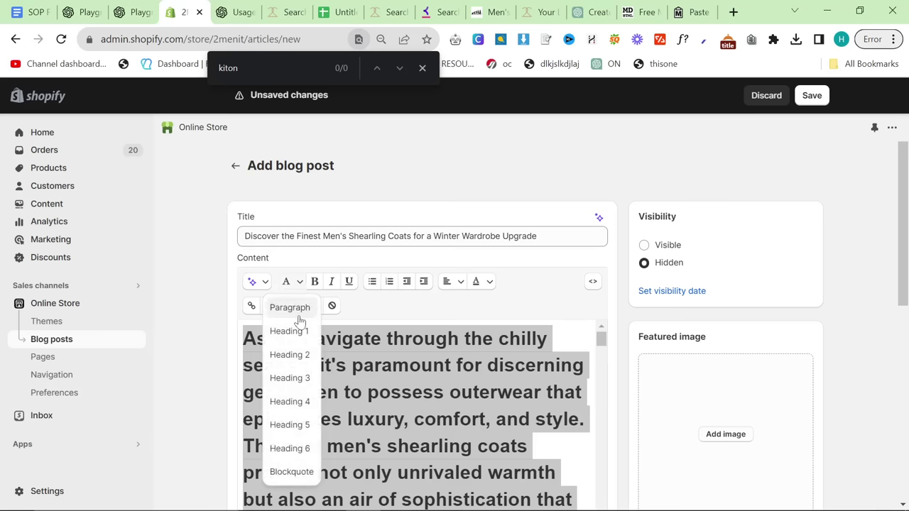
pyautogui.click(292, 307)
pyautogui.click(378, 399)
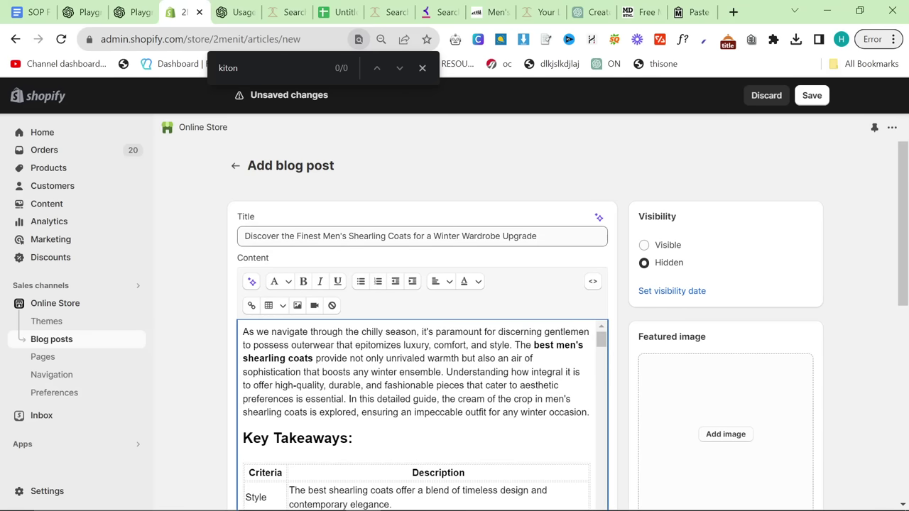
# Change the post title to "The Finest Men's Italian Shearling Coats From Top Designers".
pyautogui.moveTo(298, 236); pyautogui.dragTo(164, 240)
pyautogui.press('BackSpace')
pyautogui.write('The ')
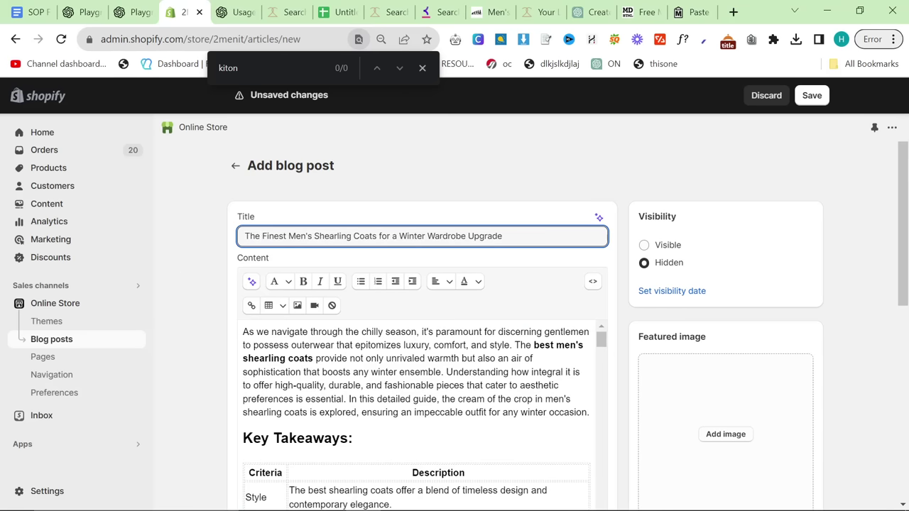
pyautogui.write('Italian')
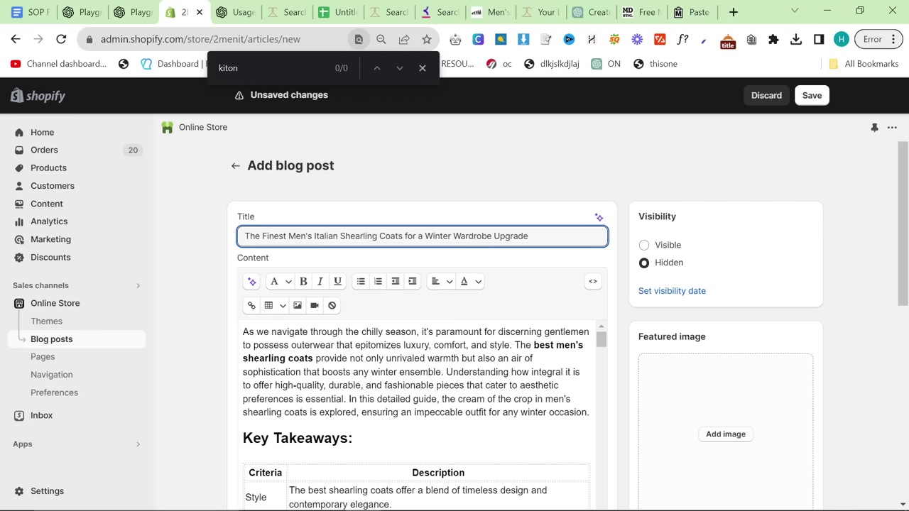
pyautogui.moveTo(404, 236); pyautogui.dragTo(699, 250)
pyautogui.write('From')
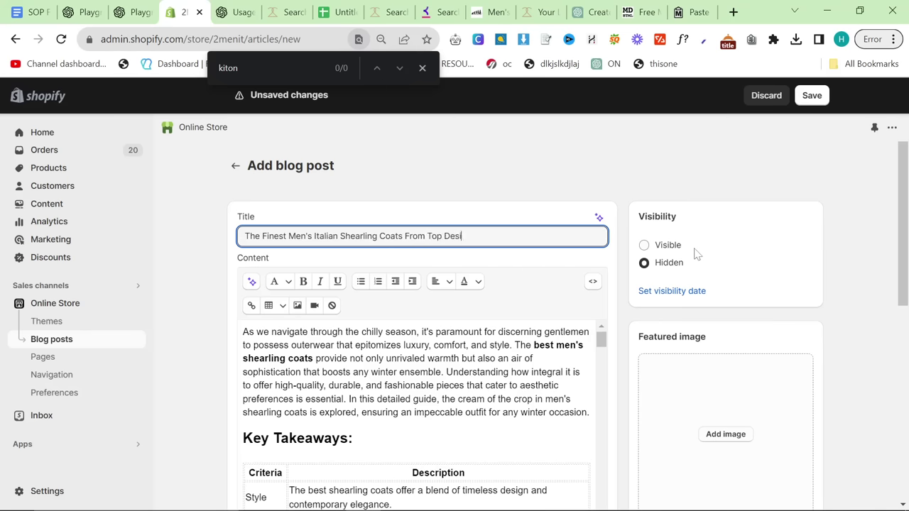
# Rename the newest DALL-E image file to "the best shearling coats italian designer handmade" and add it as the post's featured image.
pyautogui.scroll(-1, 561, 190)
pyautogui.click(721, 324)
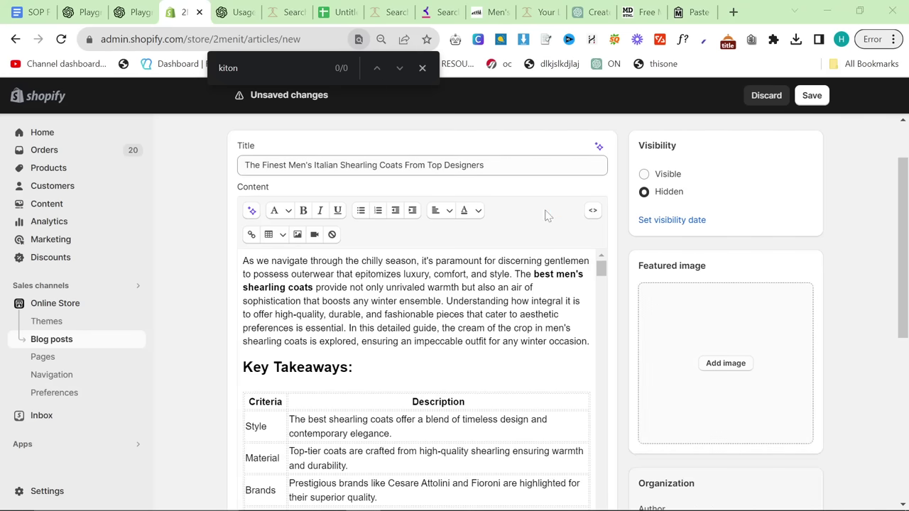
pyautogui.click(197, 122)
pyautogui.rightClick(211, 122)
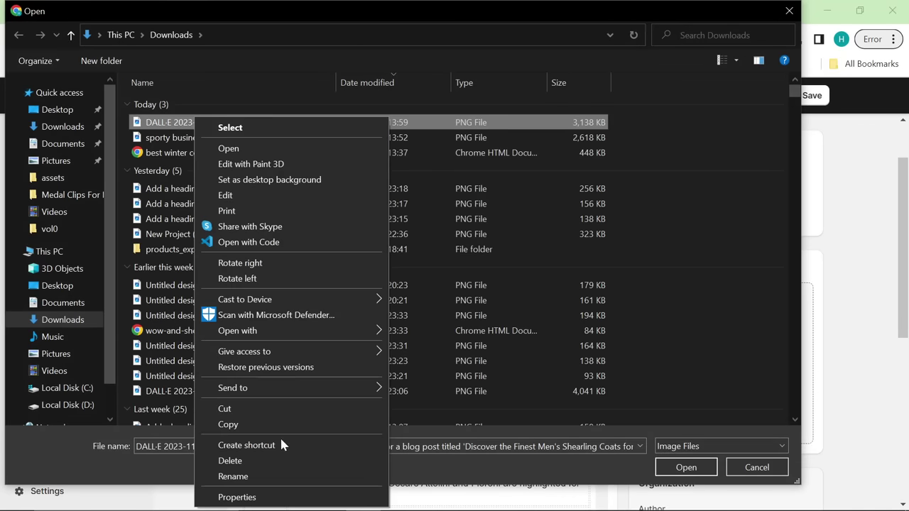
pyautogui.click(265, 468)
pyautogui.write('the best shea')
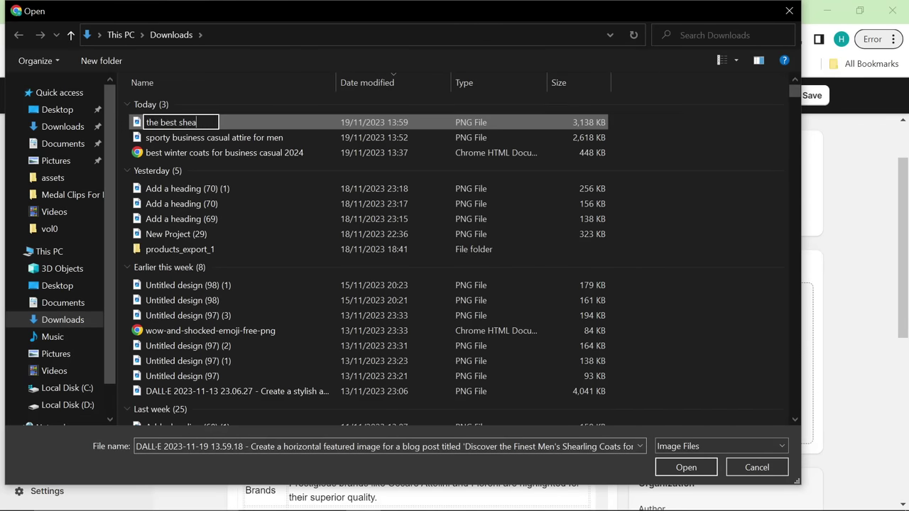
pyautogui.write('rling coats inalian designer handmade')
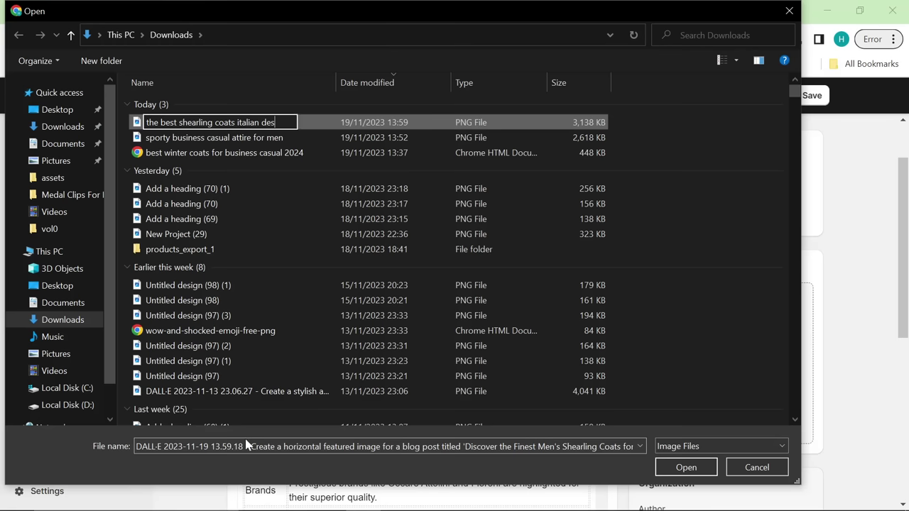
pyautogui.press('Return')
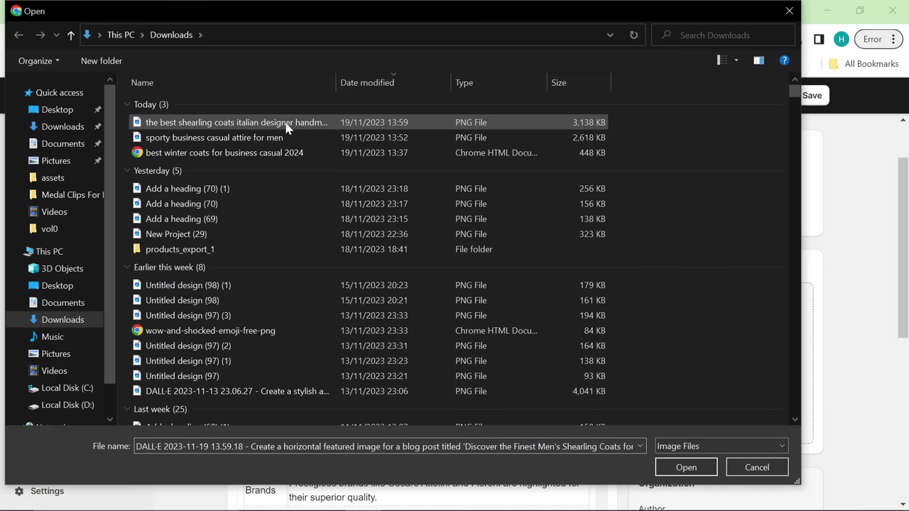
pyautogui.click(678, 467)
# Assign the post to the "journal" blog.
pyautogui.scroll(-1, 728, 374)
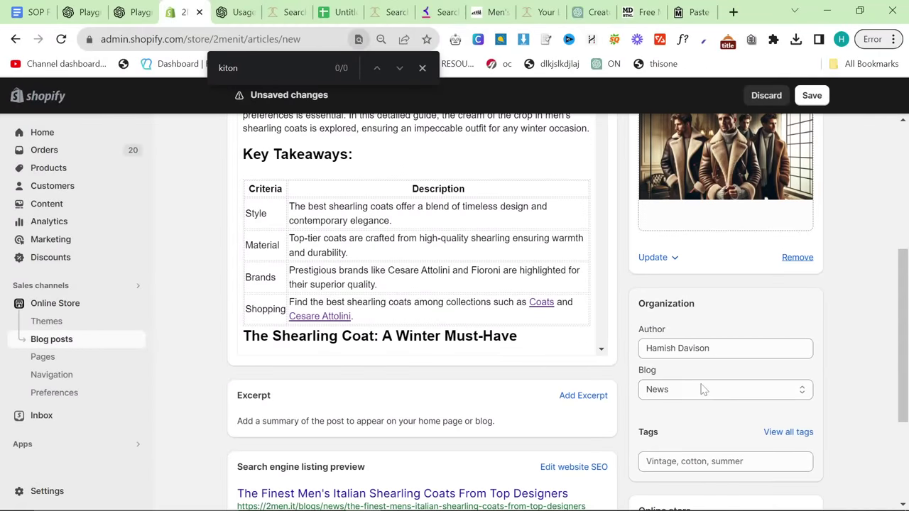
pyautogui.click(703, 387)
pyautogui.click(692, 426)
# Set the post's URL handle to "best-mens-shearling-coats-italian-designer-2024" and save the blog post.
pyautogui.scroll(-2, 415, 393)
pyautogui.scroll(-1, 416, 393)
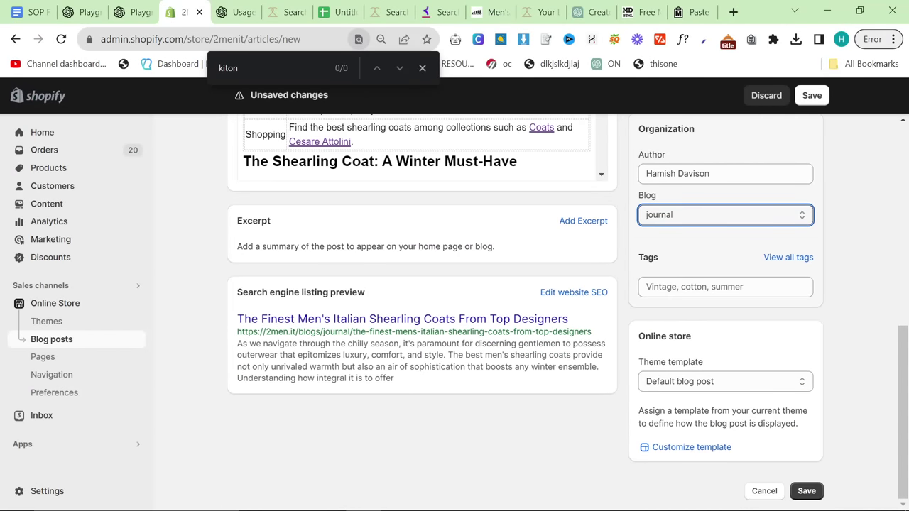
pyautogui.click(579, 295)
pyautogui.scroll(-3, 579, 299)
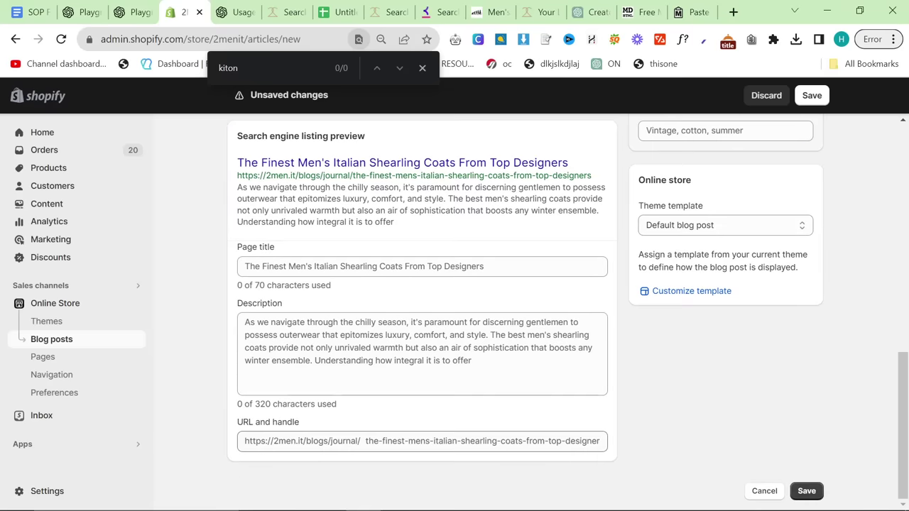
pyautogui.click(365, 441)
pyautogui.hotkey('ctrl', 'a')
pyautogui.write('bes')
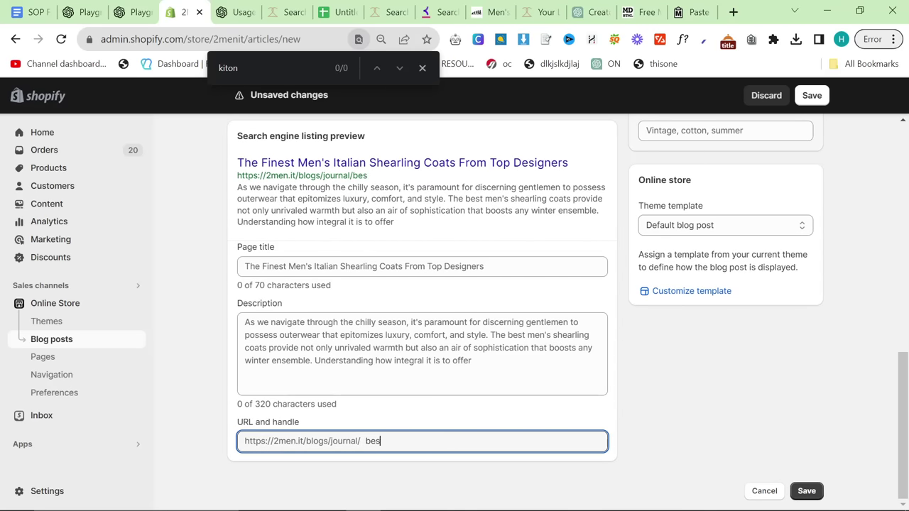
pyautogui.write('t-mens-shearling-c')
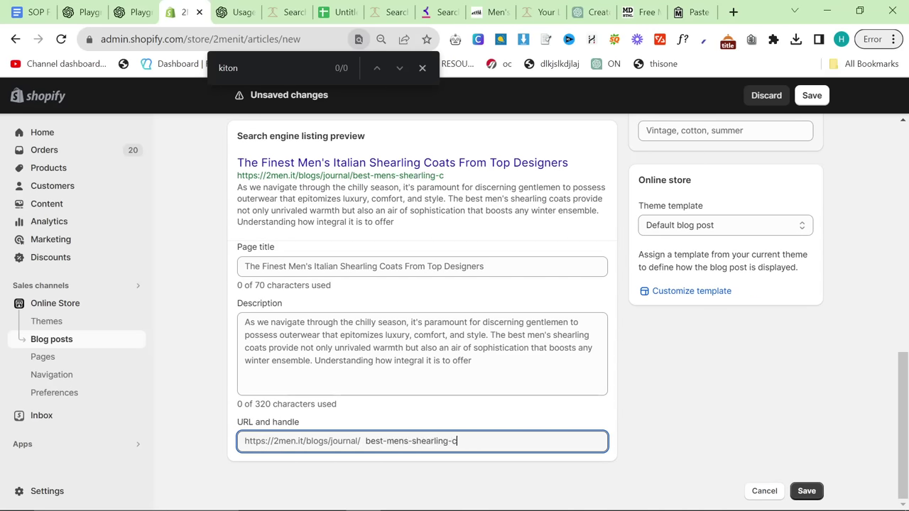
pyautogui.write('oats-italian-des')
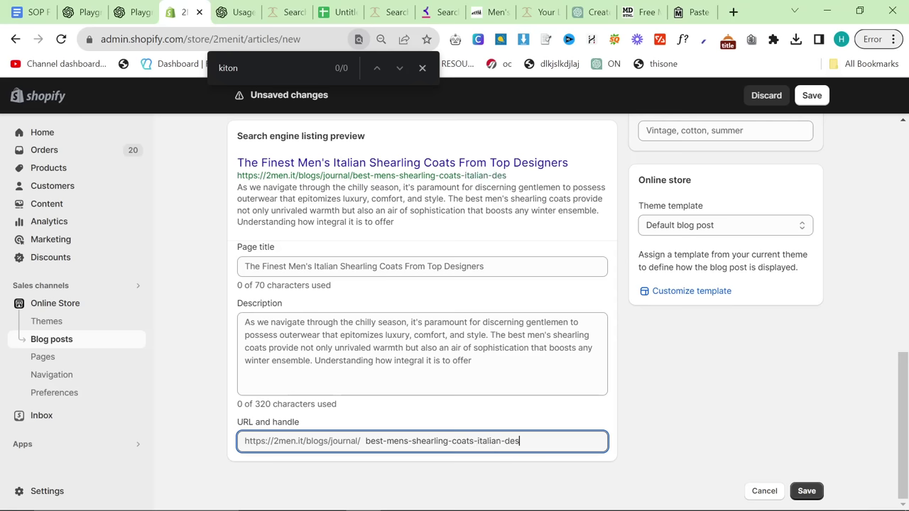
pyautogui.write('igner-s2')
pyautogui.press('BackSpace')
pyautogui.press('BackSpace')
pyautogui.write('202')
pyautogui.scroll(20, 802, 350)
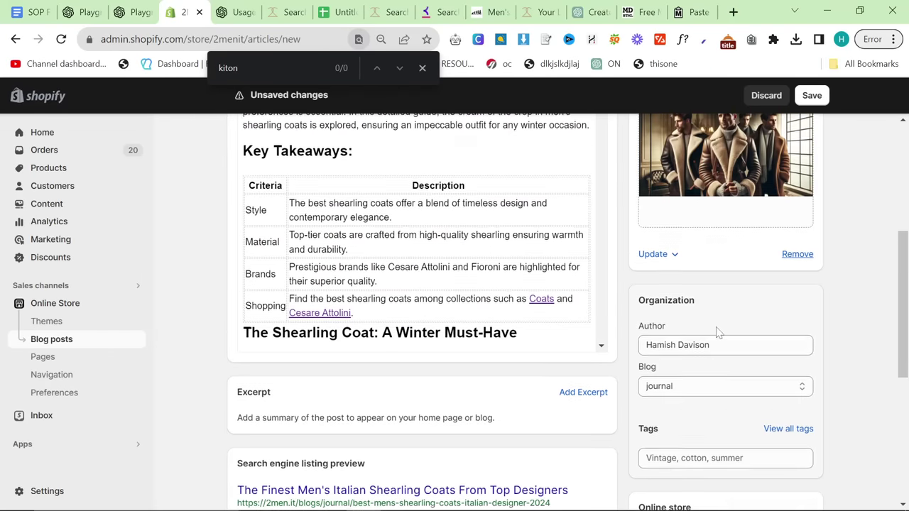
pyautogui.click(809, 97)
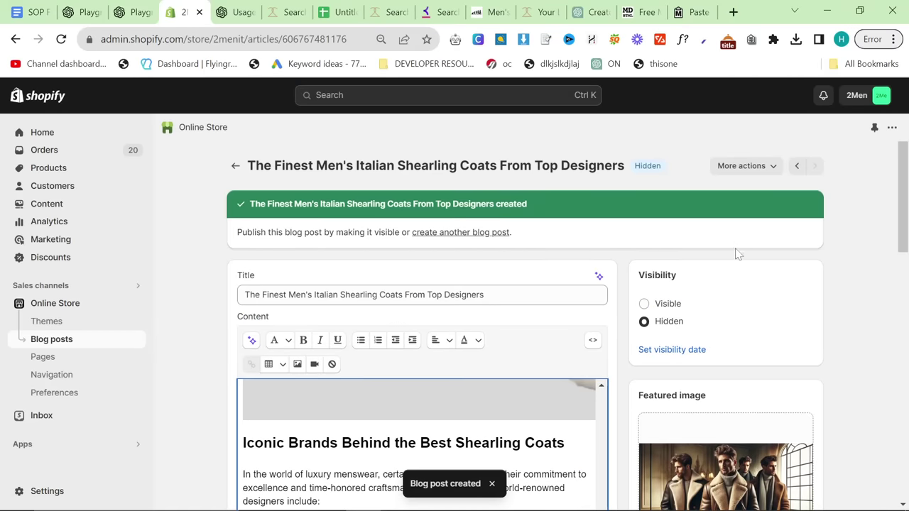
# Preview the saved shearling coats post in the store and check its images, brand links, tables and closing questions.
pyautogui.click(765, 167)
pyautogui.click(735, 192)
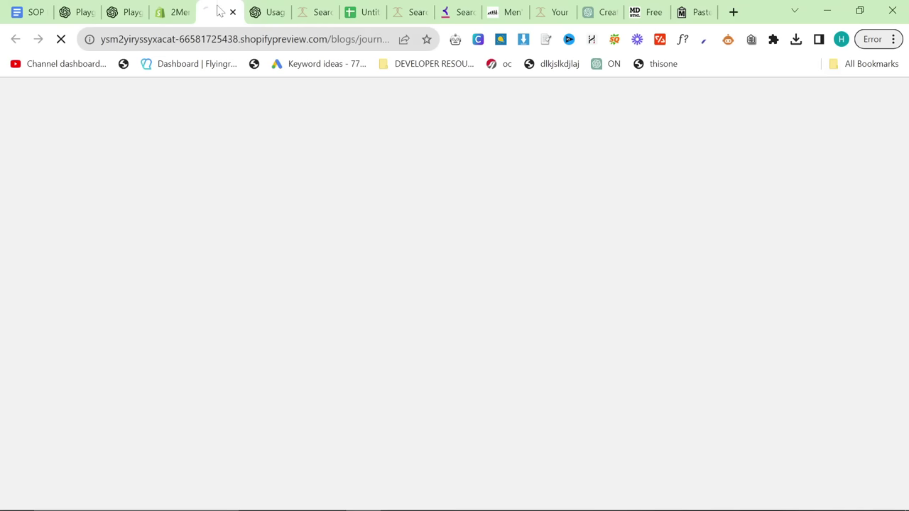
pyautogui.scroll(-15, 517, 412)
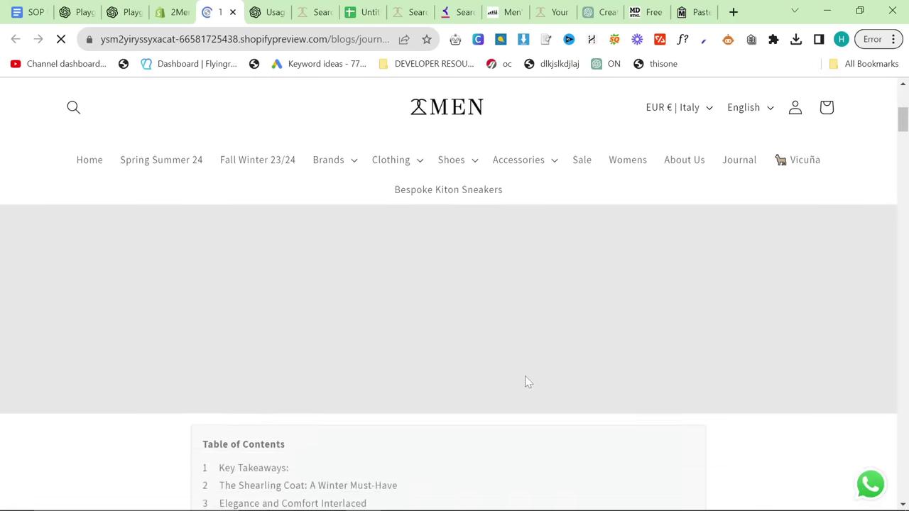
pyautogui.scroll(-15, 514, 355)
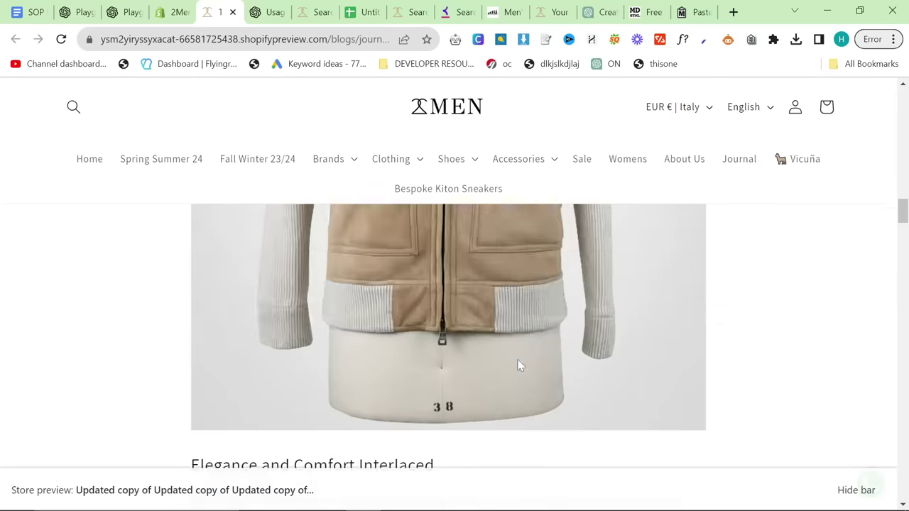
pyautogui.scroll(-10, 515, 358)
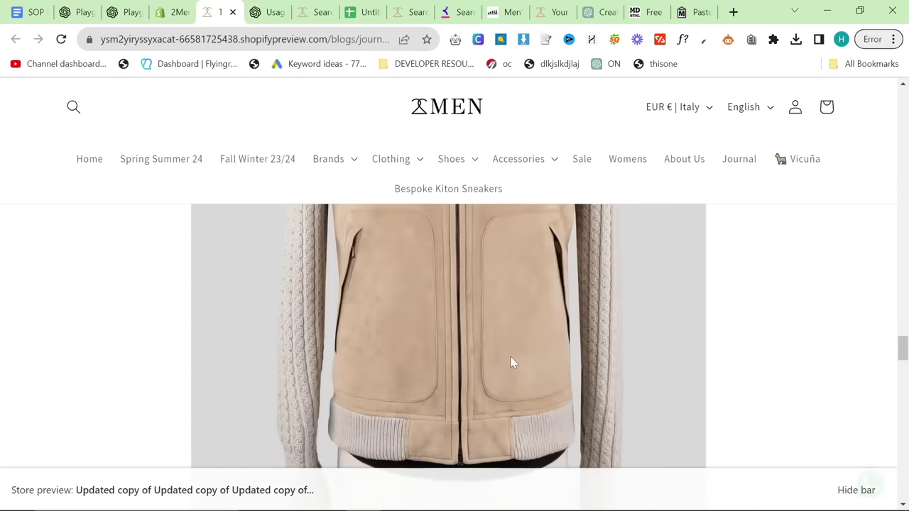
pyautogui.scroll(2, 242, 234)
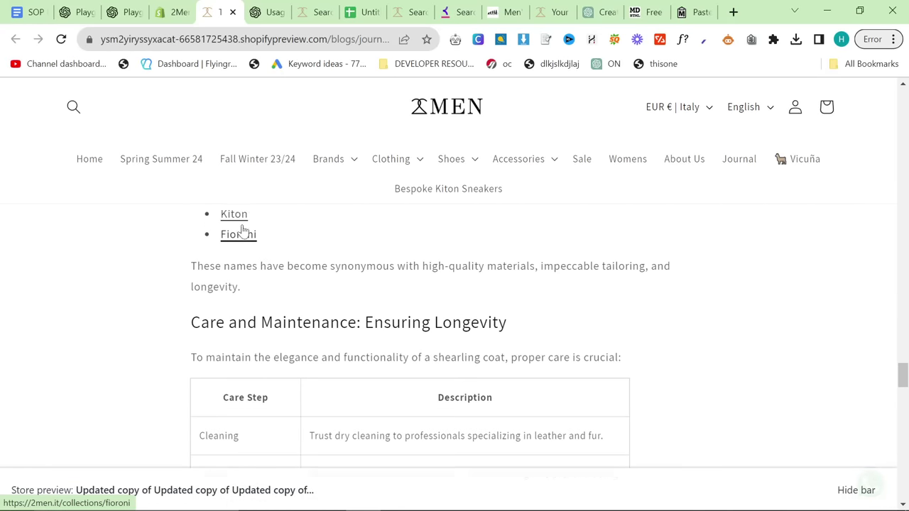
pyautogui.scroll(-8, 300, 345)
pyautogui.scroll(-15, 300, 345)
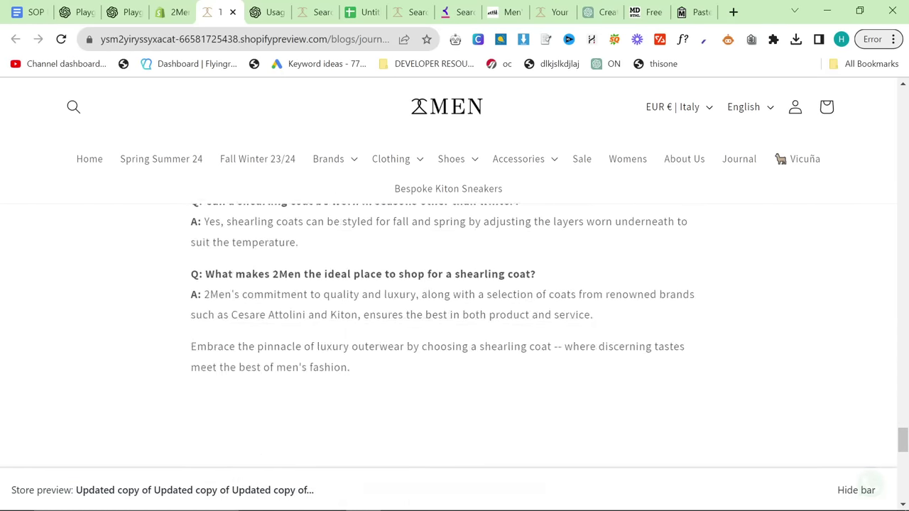
pyautogui.scroll(3, 300, 345)
pyautogui.hotkey('ctrl', 'shift', 'Tab')
pyautogui.hotkey('ctrl', 'shift', 'Tab')
pyautogui.hotkey('ctrl', 'shift', 'Tab')
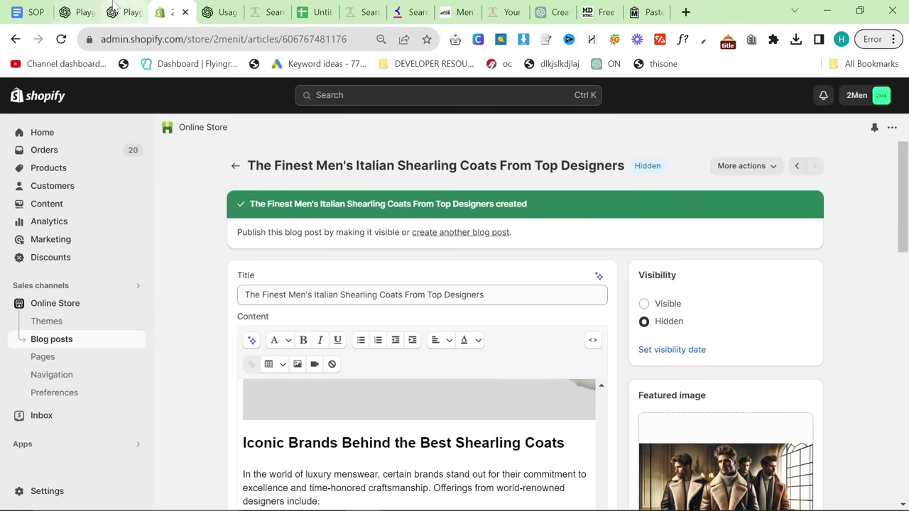
pyautogui.scroll(4, 445, 269)
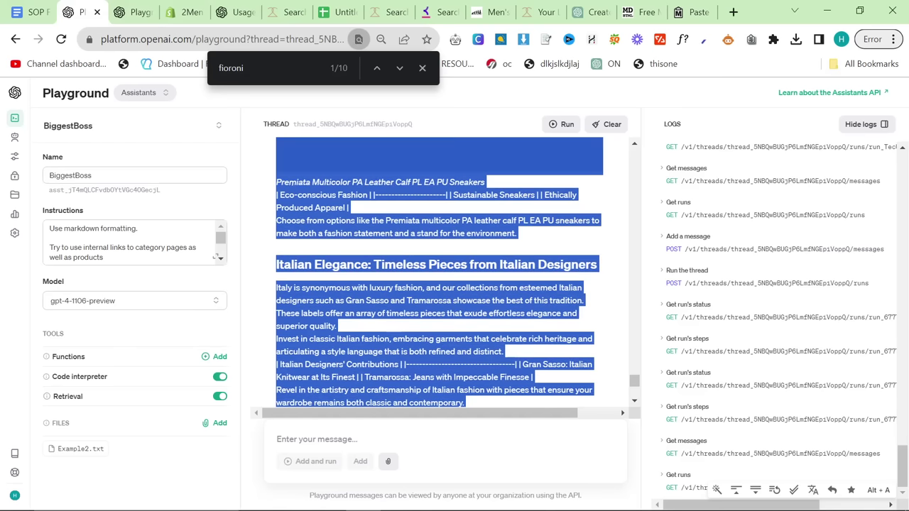
pyautogui.click(445, 269)
pyautogui.scroll(-4, 445, 270)
# Copy the keyword "pants to wear with chelsea boots" from cell A4 of the keyword spreadsheet in Google Sheets.
pyautogui.hotkey('ctrl', 'Tab')
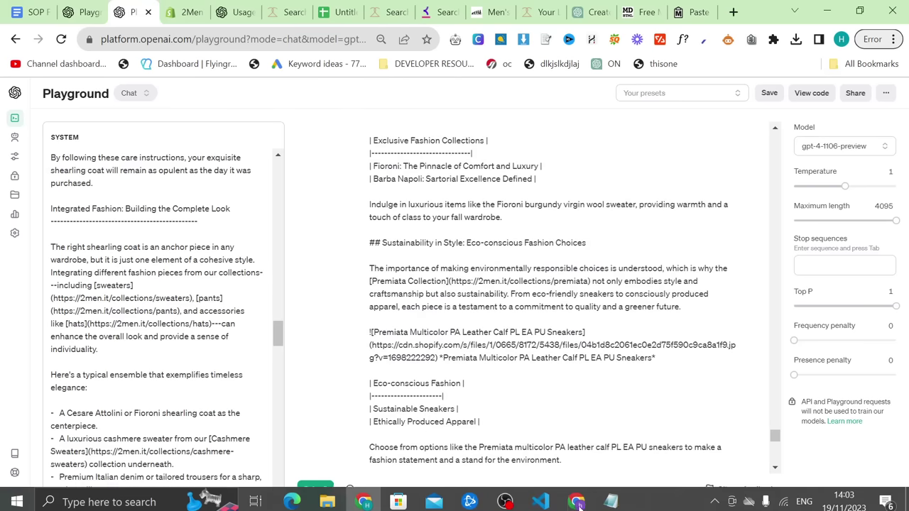
pyautogui.hotkey('ctrl', 'Tab')
pyautogui.hotkey('ctrl', 'Tab')
pyautogui.hotkey('ctrl', 'Tab')
pyautogui.hotkey('ctrl', 'Tab')
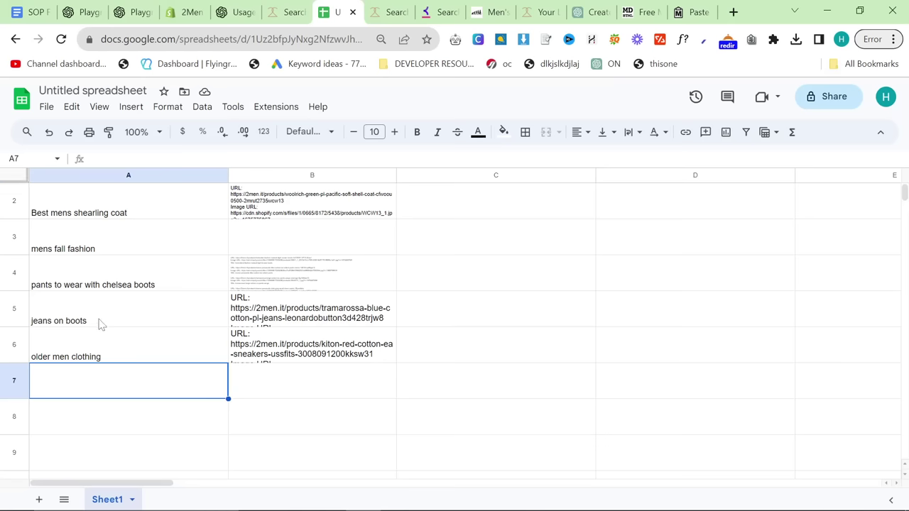
pyautogui.click(126, 284)
pyautogui.hotkey('ctrl', 'c')
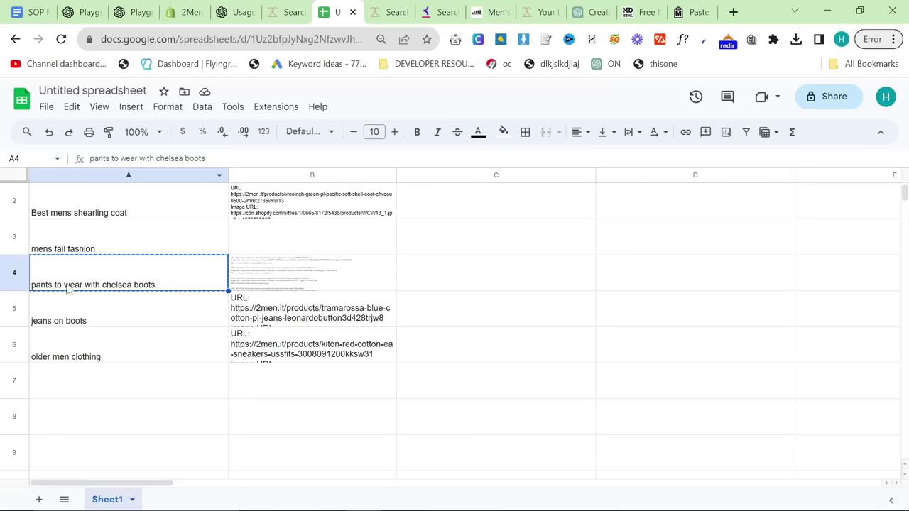
# Open a fresh BiggestBoss assistant thread in the OpenAI Playground and run the message "/start".
pyautogui.click(139, 12)
pyautogui.click(85, 13)
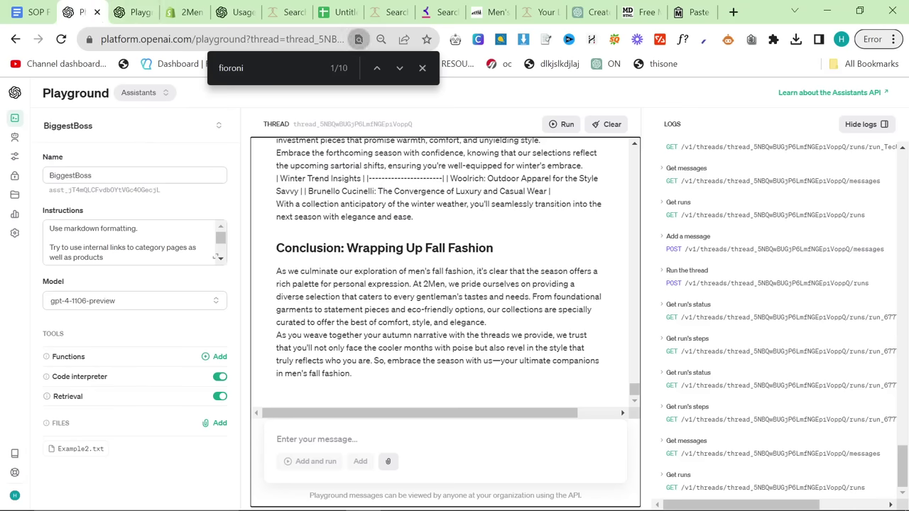
pyautogui.hotkey('ctrl', 'r')
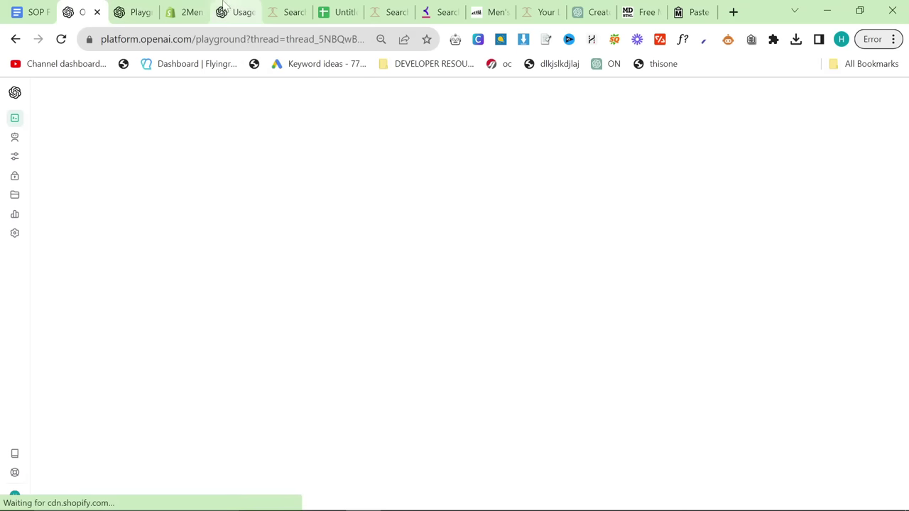
pyautogui.click(15, 136)
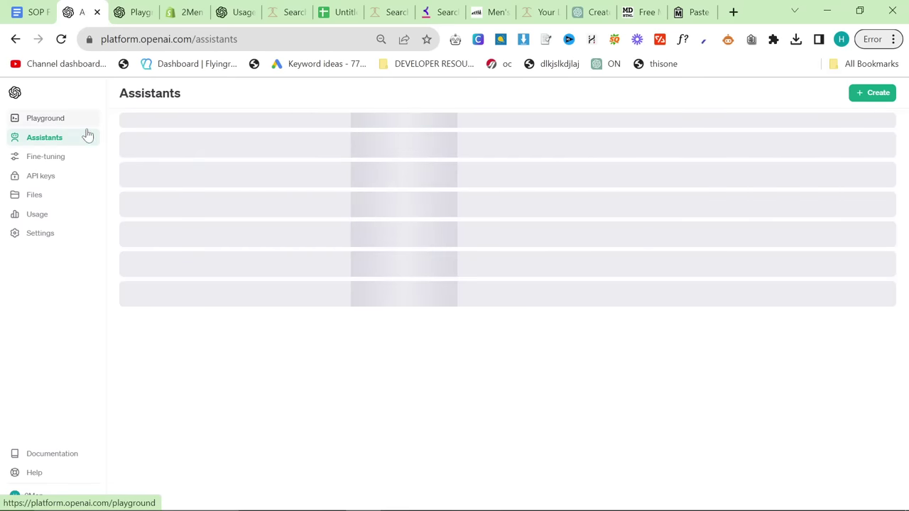
pyautogui.click(43, 118)
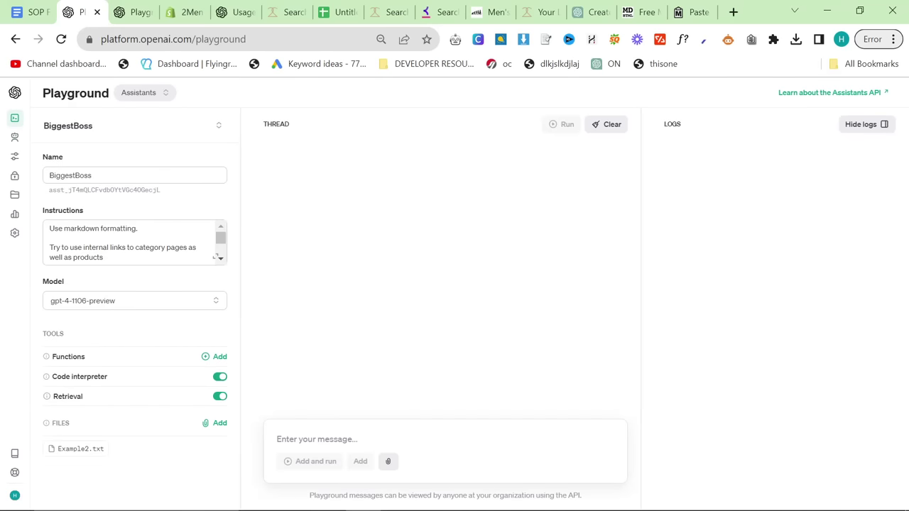
pyautogui.write('/start')
pyautogui.click(305, 462)
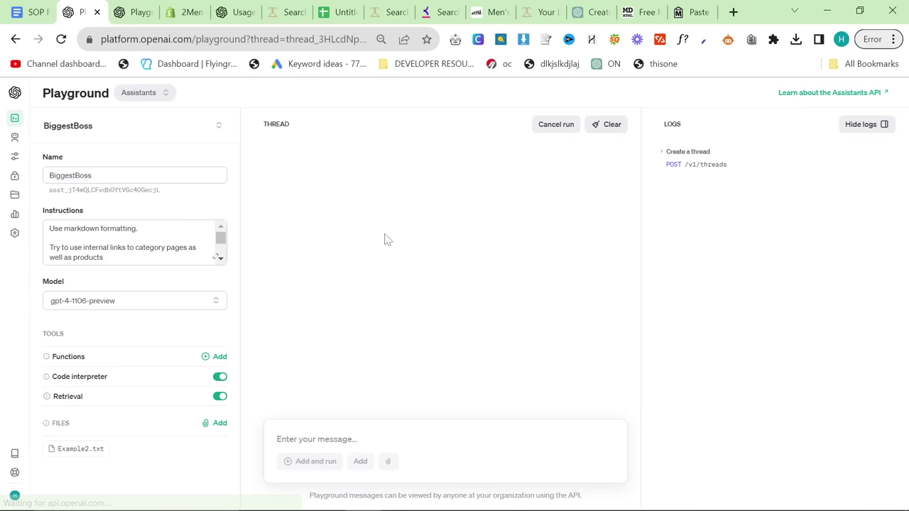
pyautogui.moveTo(343, 12); pyautogui.dragTo(132, 6)
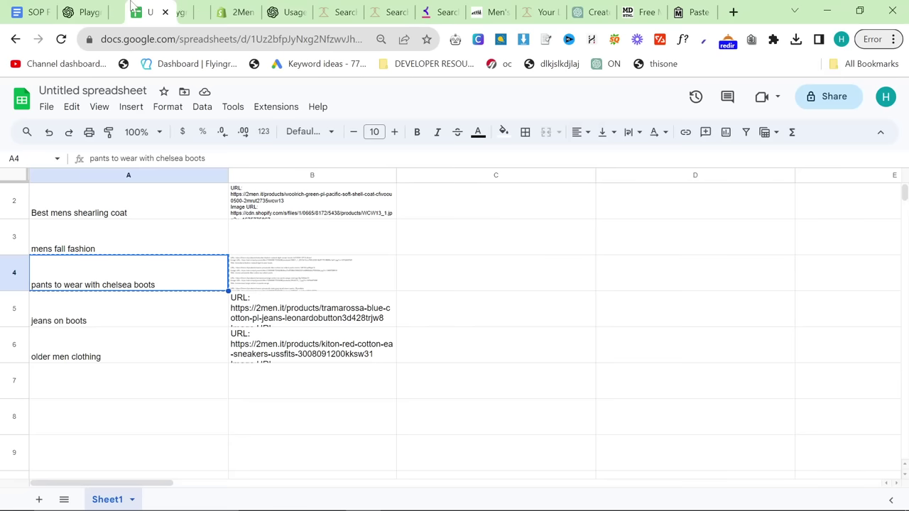
pyautogui.click(78, 12)
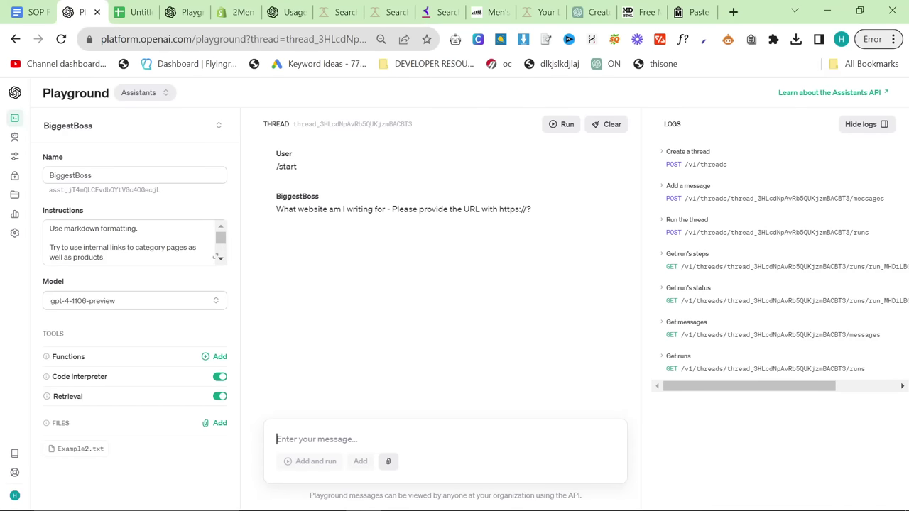
pyautogui.write('https://2men.it')
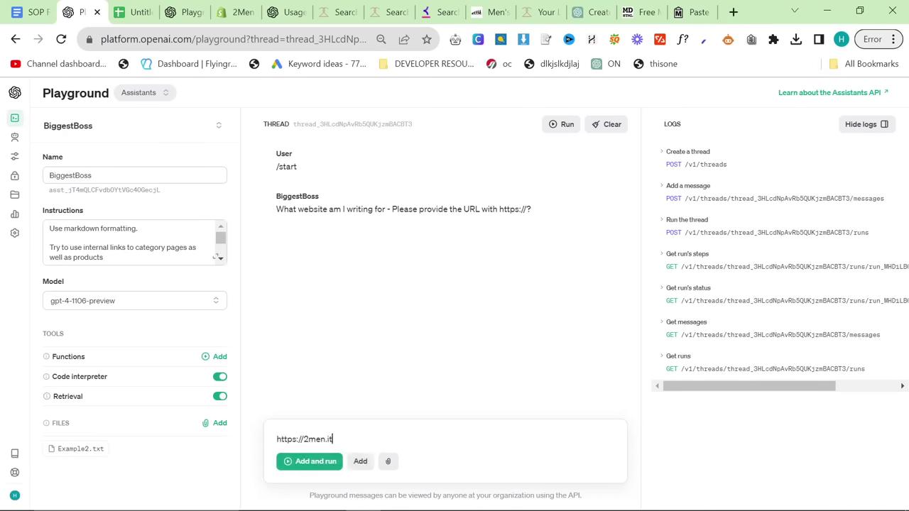
pyautogui.press('Return')
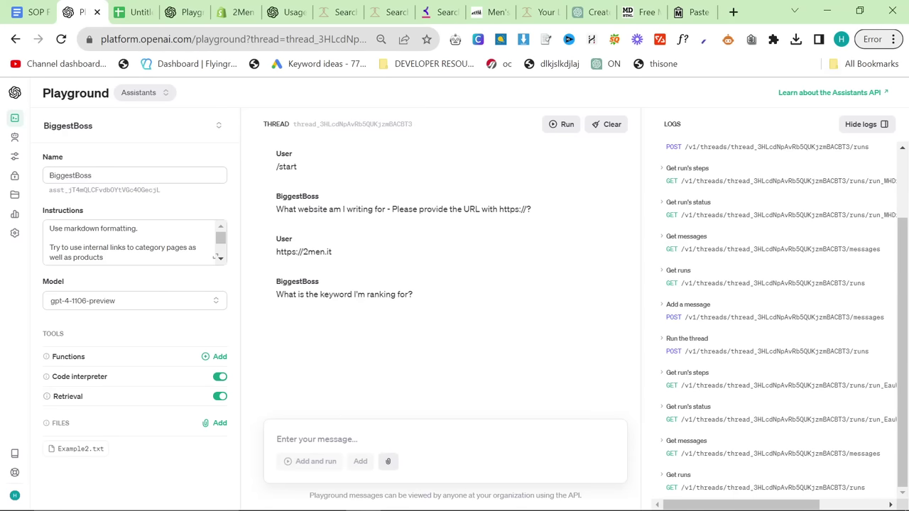
pyautogui.hotkey('ctrl', 'v')
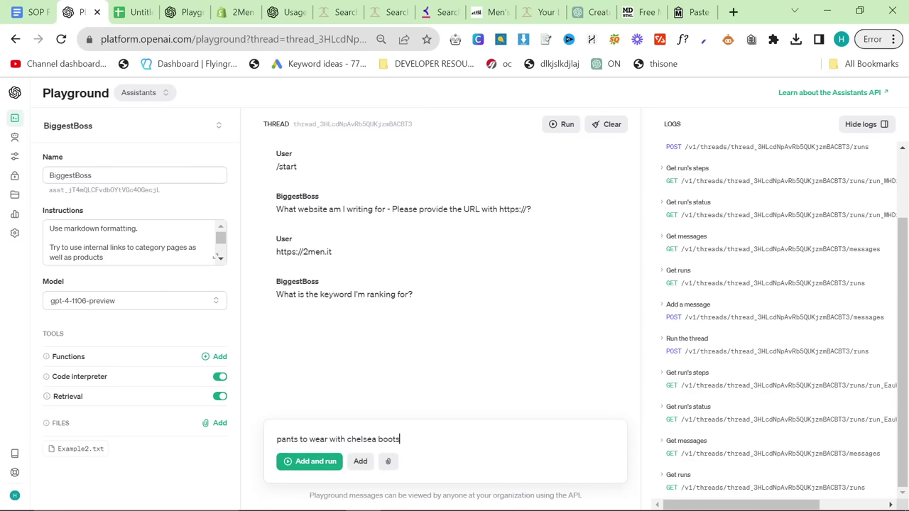
pyautogui.click(316, 462)
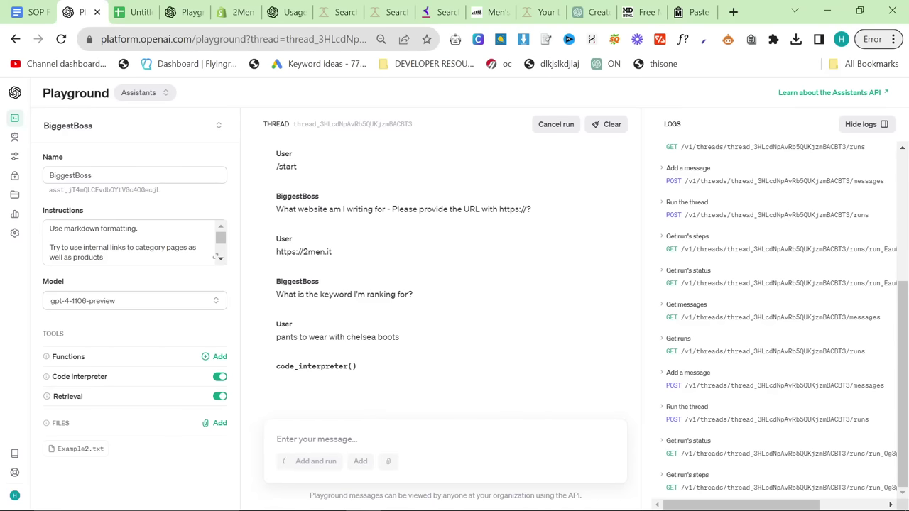
# Search the list of 2Men collection links in Notepad for "boots".
pyautogui.click(135, 12)
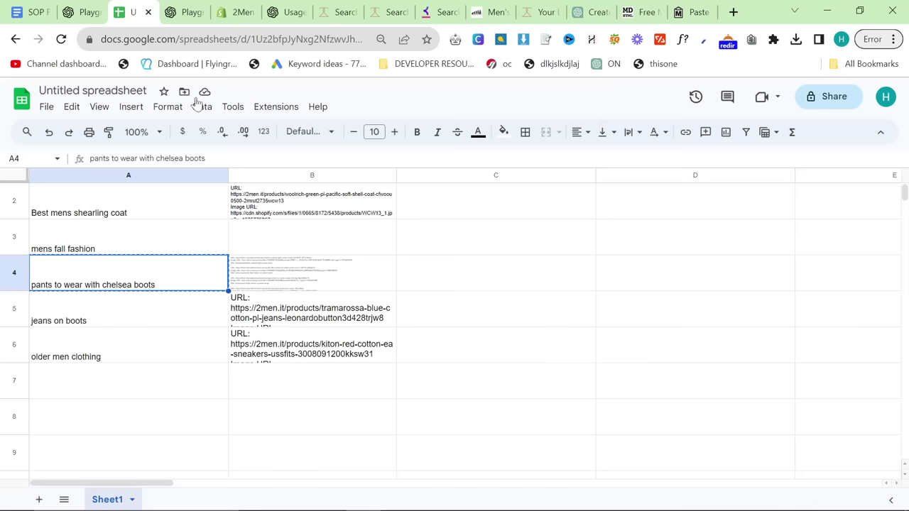
pyautogui.click(299, 277)
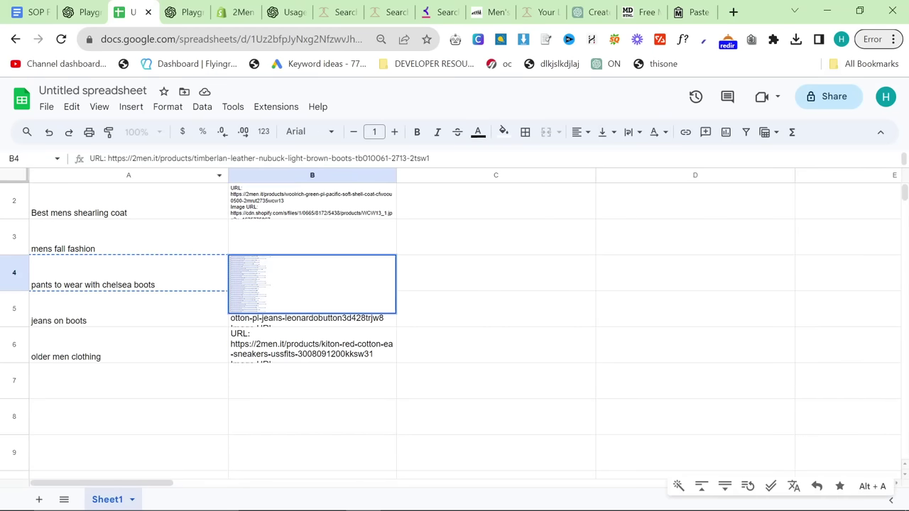
pyautogui.click(82, 12)
pyautogui.hotkey('alt', 'Tab')
pyautogui.hotkey('alt', 'Tab')
pyautogui.hotkey('alt', 'Tab')
pyautogui.hotkey('alt', 'Tab')
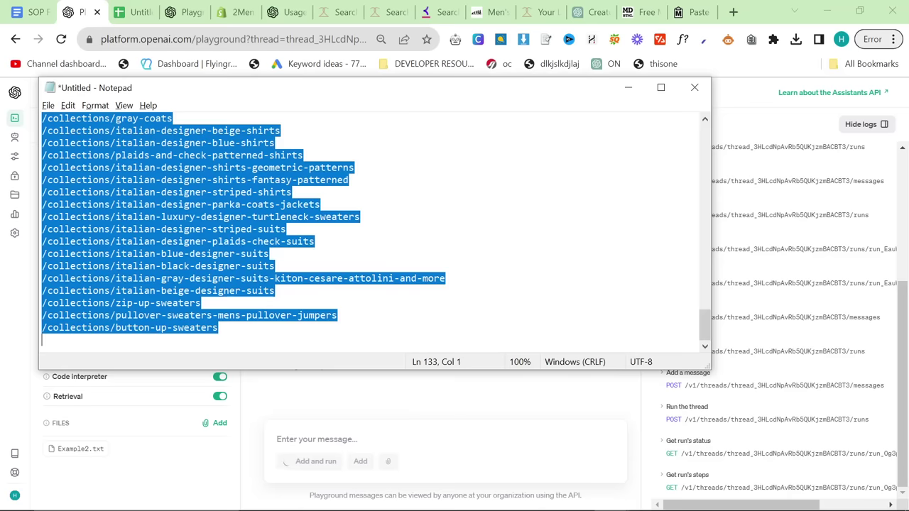
pyautogui.scroll(7, 258, 266)
pyautogui.click(258, 266)
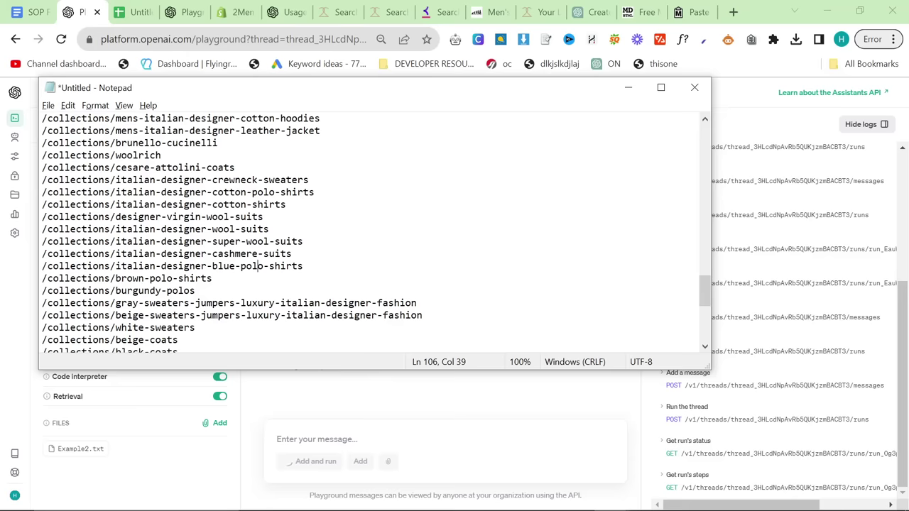
pyautogui.hotkey('ctrl', 'f')
pyautogui.write('boots')
pyautogui.press('Return')
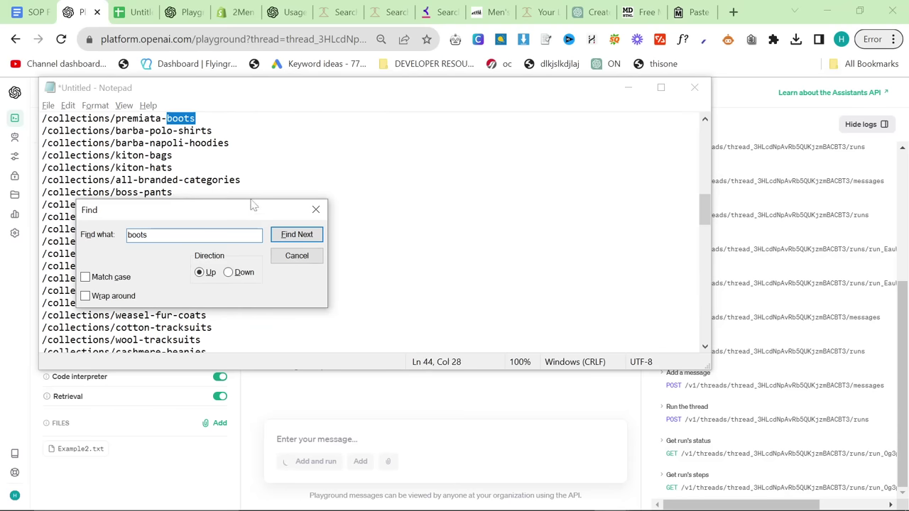
pyautogui.click(288, 237)
pyautogui.click(297, 256)
pyautogui.hotkey('alt', 'Tab')
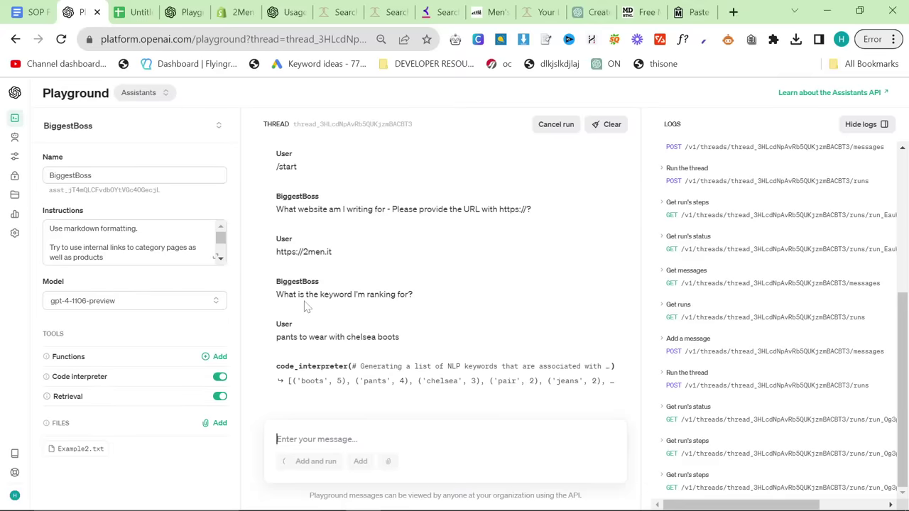
# Send the assistant the complete Notepad list of collection links as internal links and choose "Large" as the content length.
pyautogui.hotkey('alt', 'Tab')
pyautogui.hotkey('ctrl', 'a')
pyautogui.hotkey('alt', 'Tab')
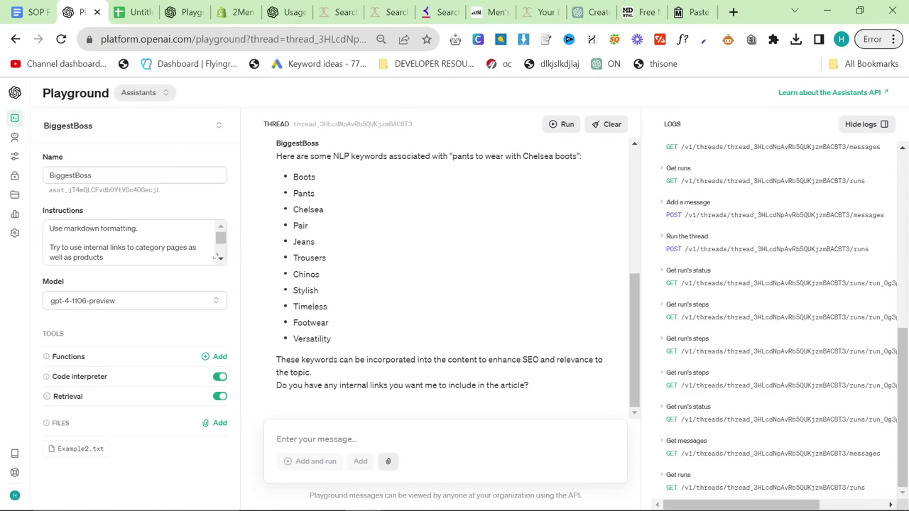
pyautogui.hotkey('ctrl', 'v')
pyautogui.click(317, 350)
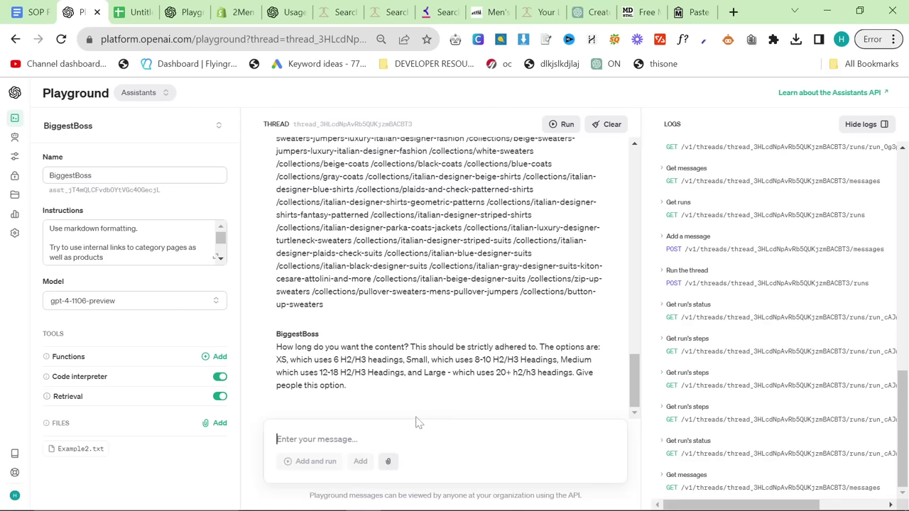
pyautogui.write('Large')
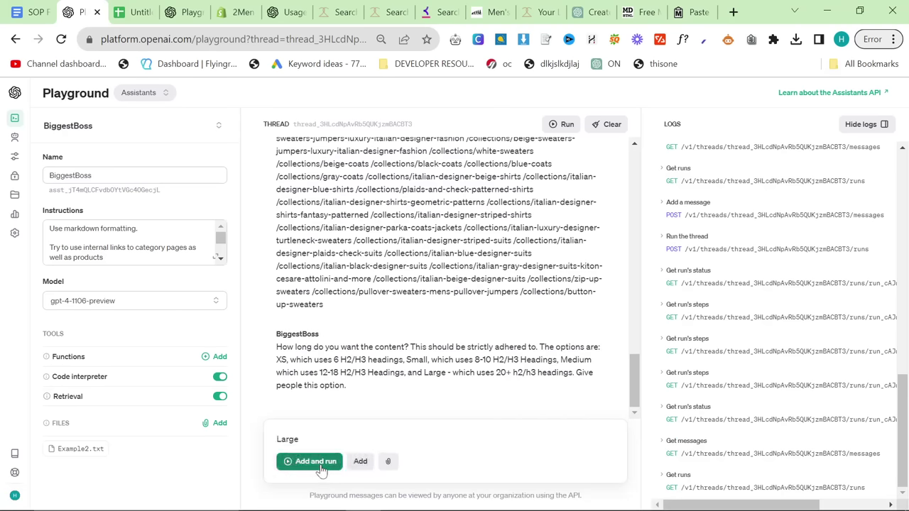
pyautogui.press('Return')
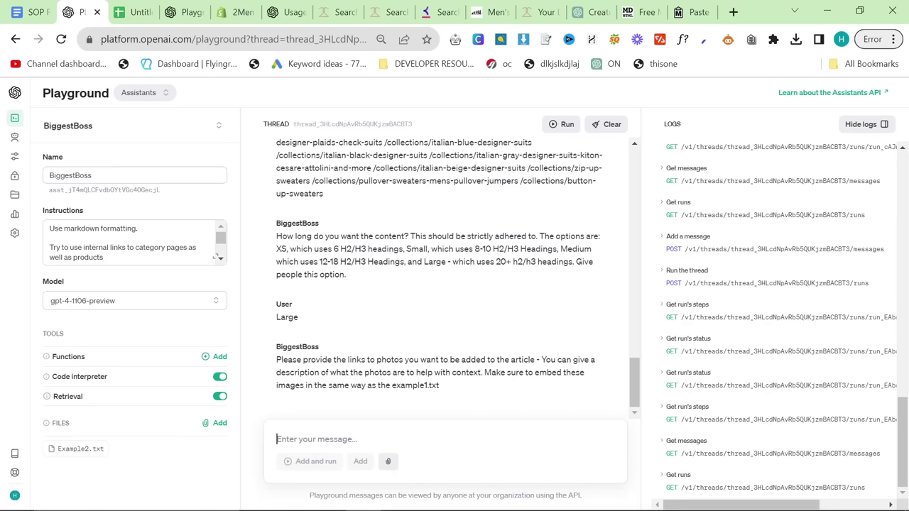
# Send the assistant the product and image links from spreadsheet cell B4 and set the tone to "Professional and first person plural".
pyautogui.hotkey('alt', 'Tab')
pyautogui.press('Escape')
pyautogui.click(134, 12)
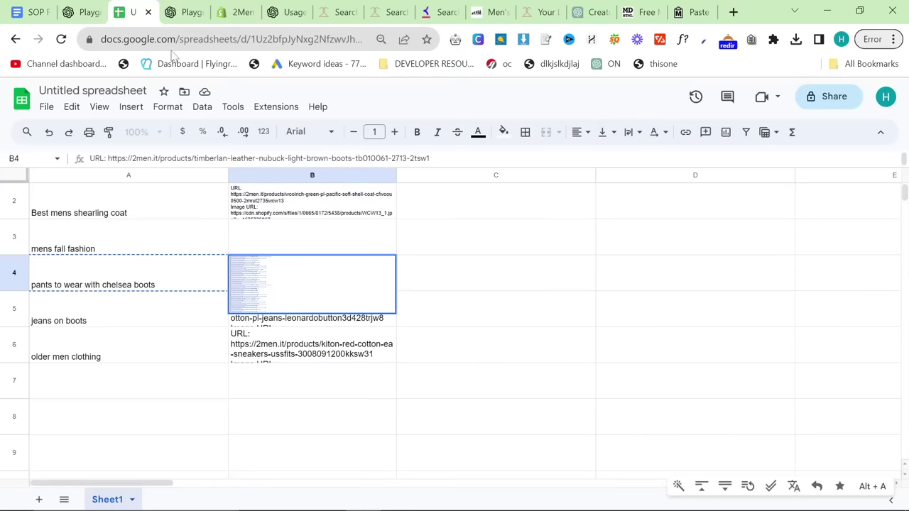
pyautogui.click(106, 13)
pyautogui.hotkey('ctrl', 'v')
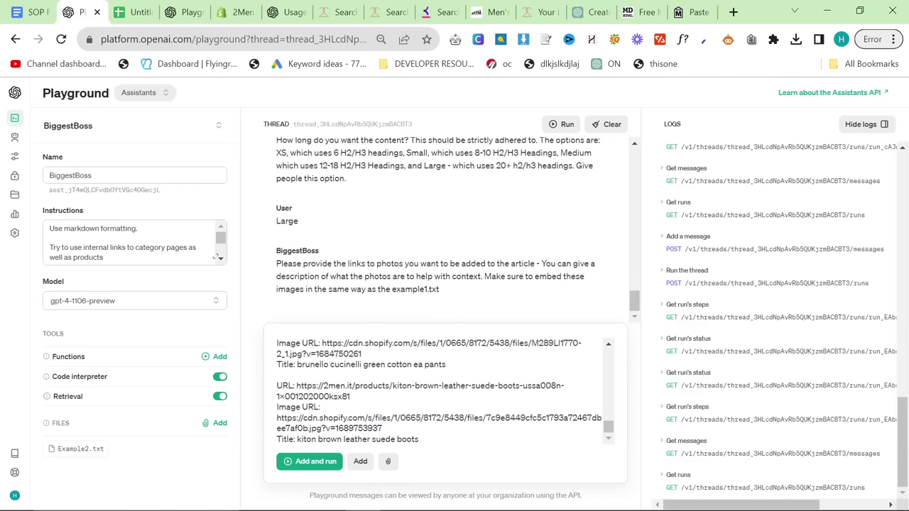
pyautogui.click(312, 462)
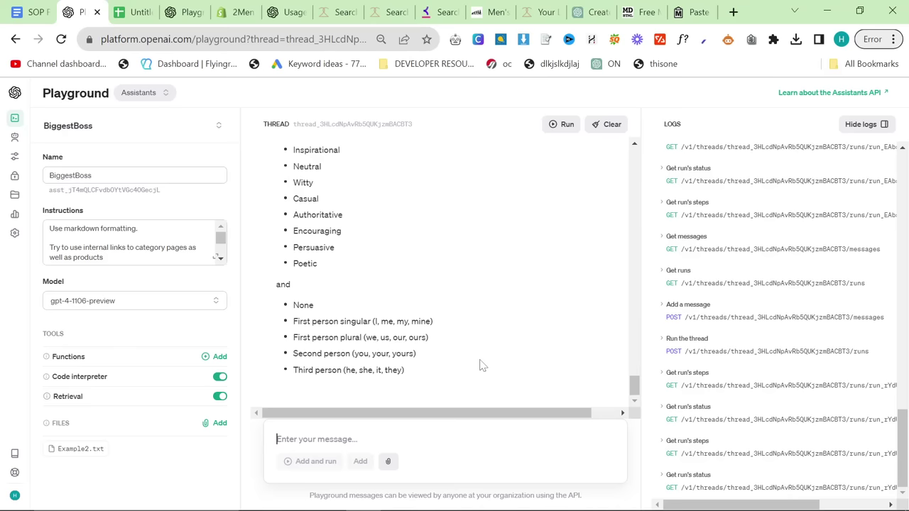
pyautogui.write('Professional and first person plural')
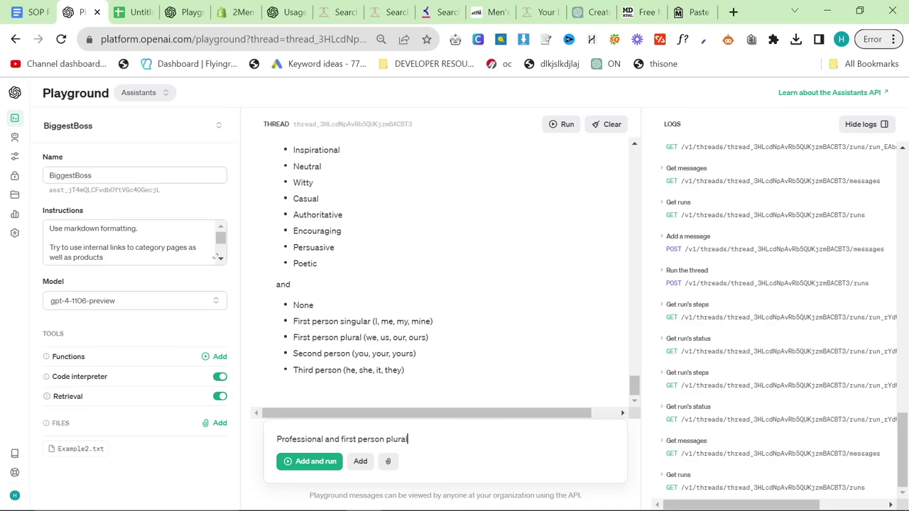
pyautogui.click(296, 461)
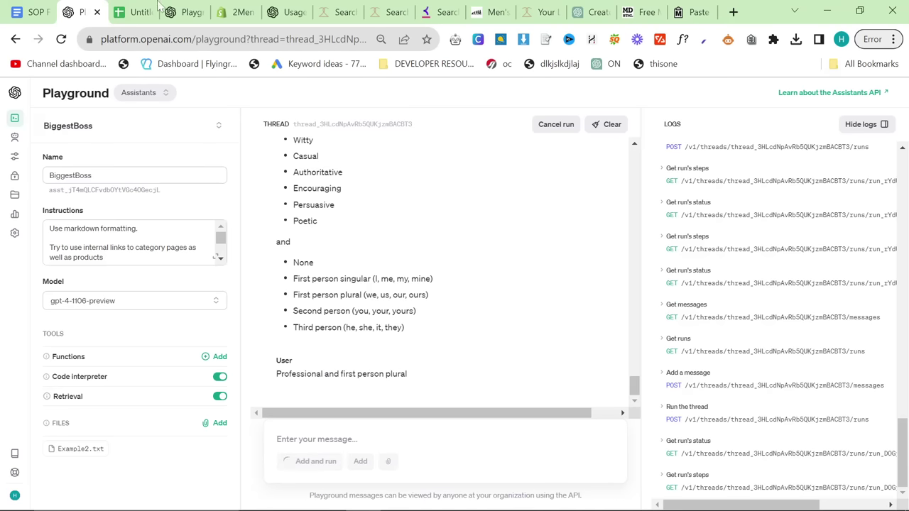
# Copy the reformatted men's fall fashion article from the Playground chat into the Markdown to HTML converter, replacing its existing Markdown.
pyautogui.click(179, 9)
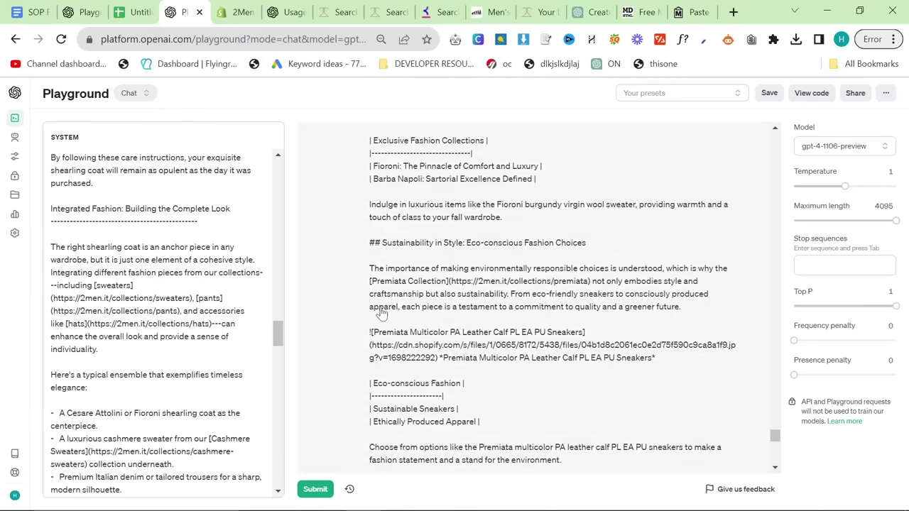
pyautogui.scroll(-10, 489, 345)
pyautogui.click(489, 346)
pyautogui.hotkey('ctrl', 'a')
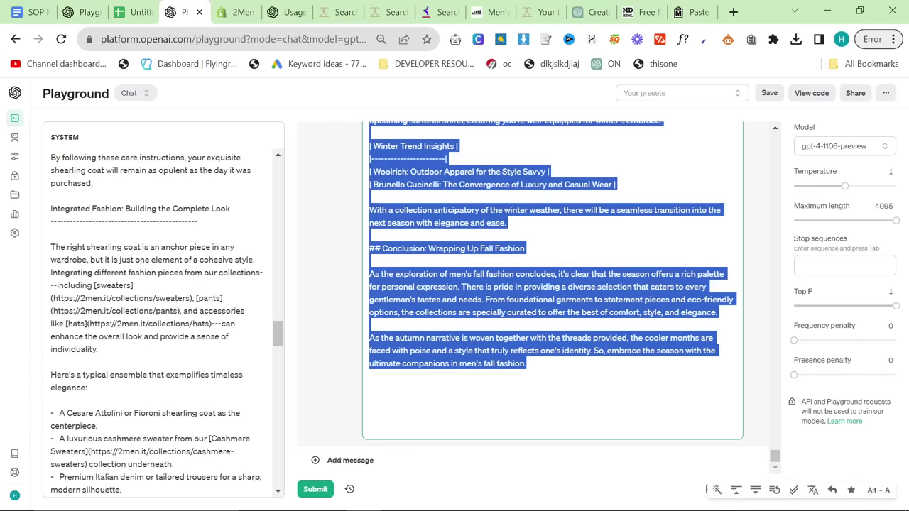
pyautogui.scroll(5, 489, 345)
pyautogui.click(641, 11)
pyautogui.click(694, 15)
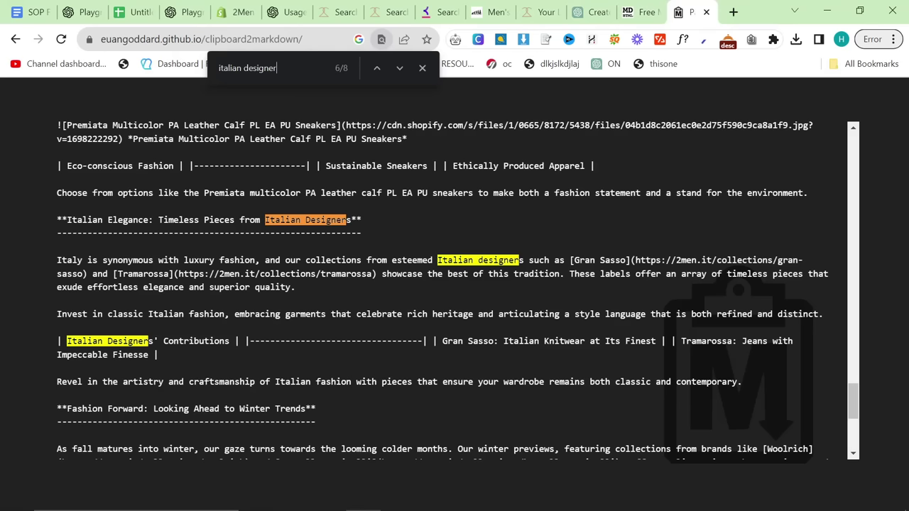
pyautogui.click(628, 12)
pyautogui.click(284, 305)
pyautogui.hotkey('ctrl', 'a')
pyautogui.hotkey('ctrl', 'v')
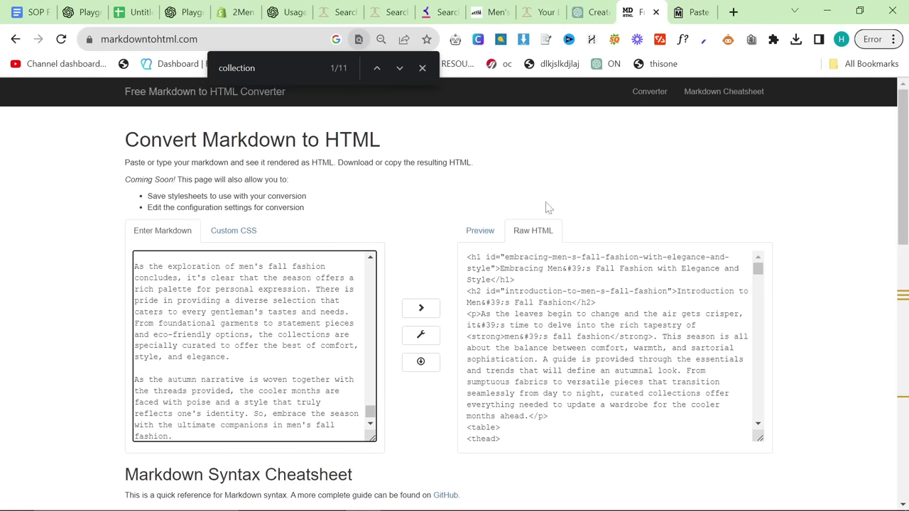
# Review the converted fall fashion article in the converter's preview, checking the headings, Key Takeaways table and conclusion.
pyautogui.click(513, 208)
pyautogui.scroll(-4, 608, 346)
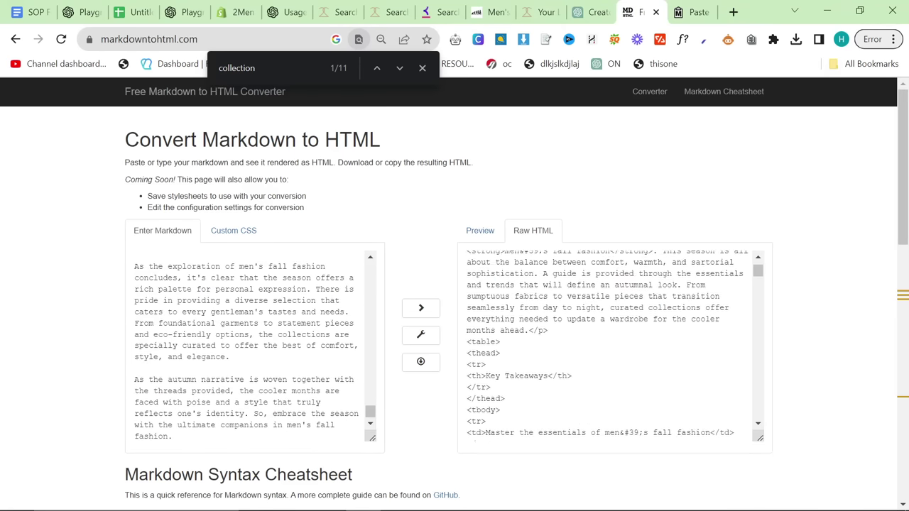
pyautogui.click(480, 230)
pyautogui.scroll(-5, 760, 328)
pyautogui.scroll(-10, 759, 328)
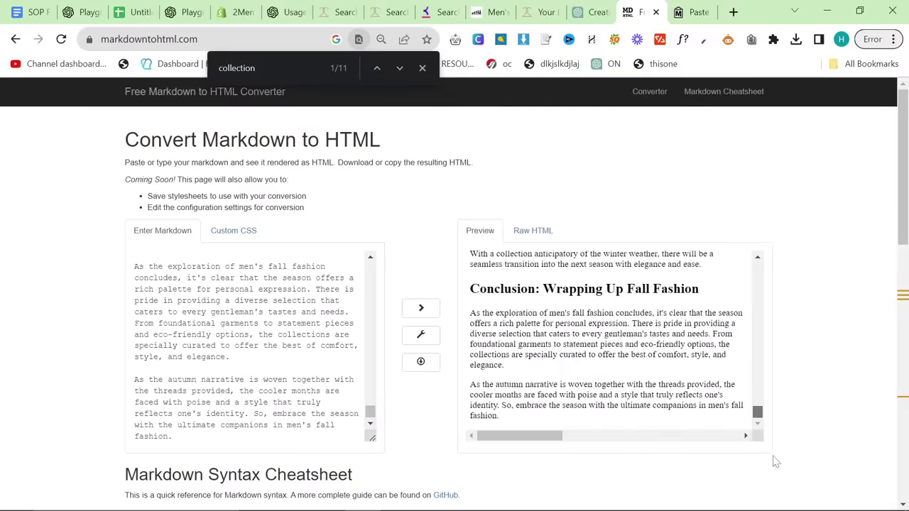
pyautogui.moveTo(757, 412); pyautogui.dragTo(757, 259)
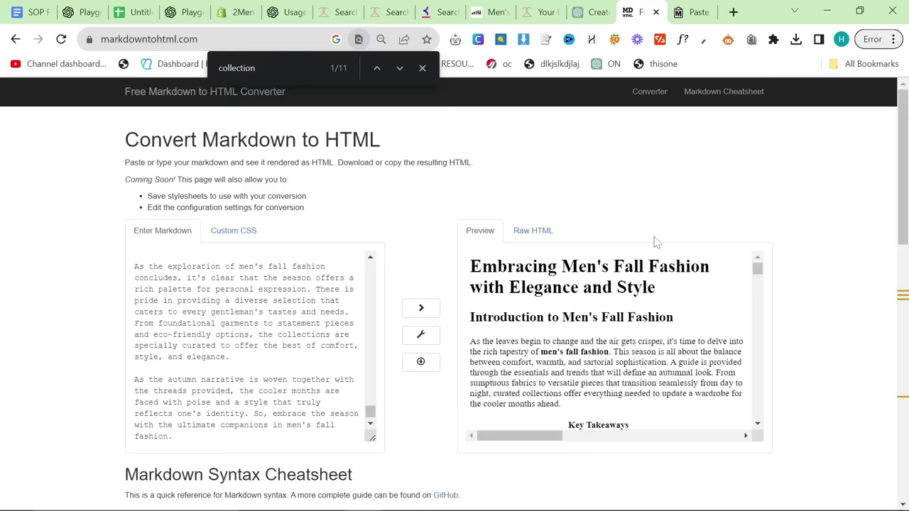
pyautogui.scroll(-5, 604, 318)
pyautogui.scroll(4, 605, 317)
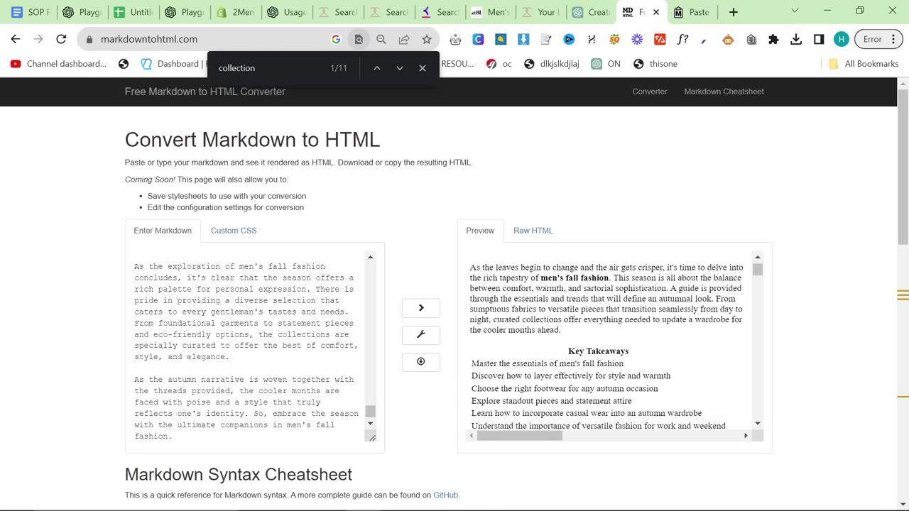
pyautogui.scroll(-1, 577, 346)
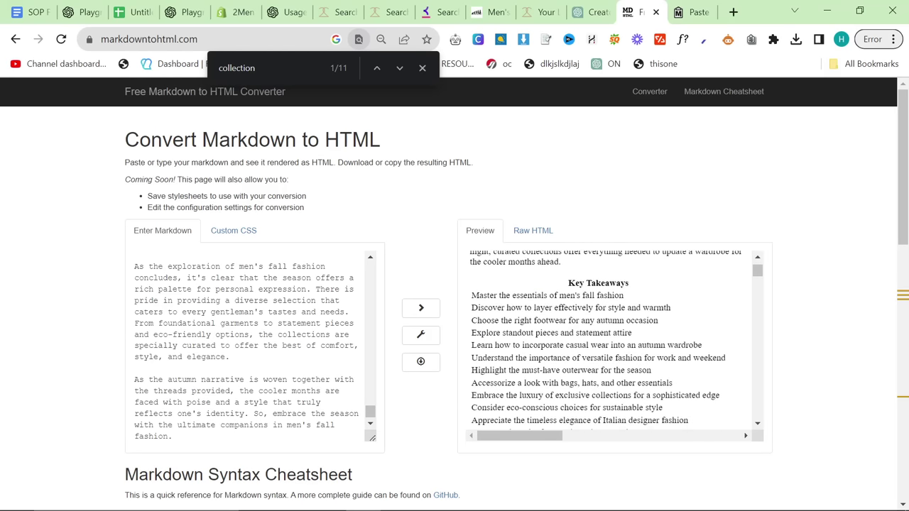
# Return to the BiggestBoss thread and run the message "Get on with it" to have the Chelsea boots article written.
pyautogui.click(178, 7)
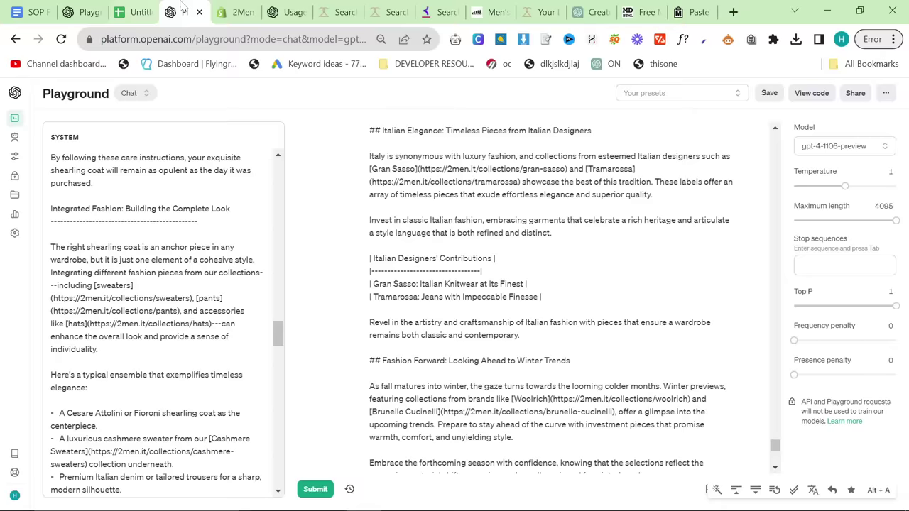
pyautogui.click(87, 9)
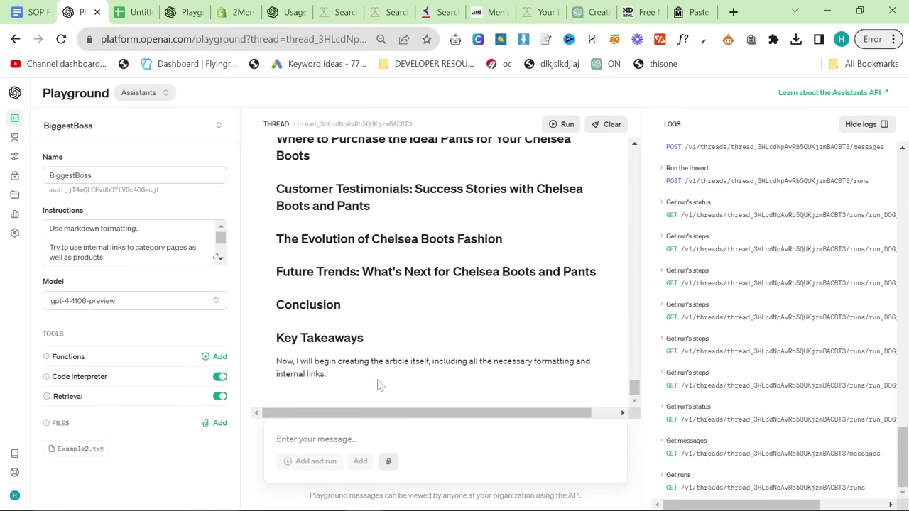
pyautogui.write('Get on with it')
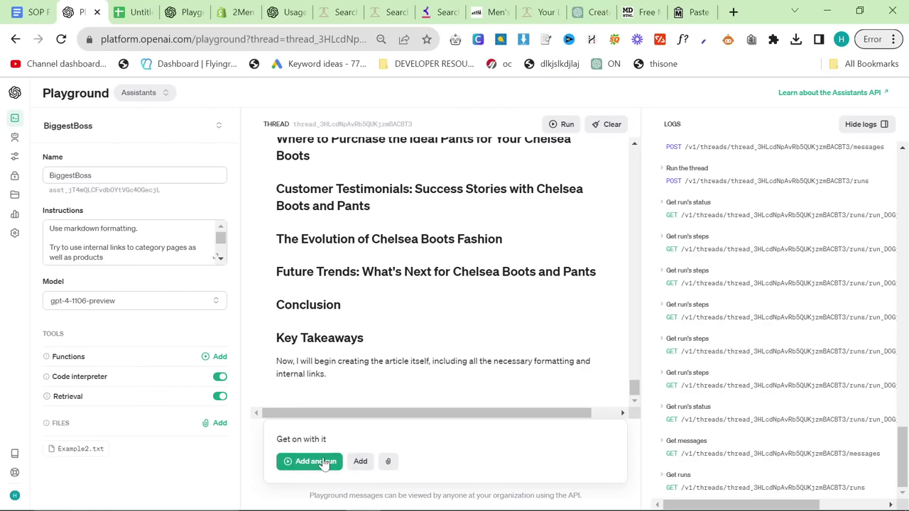
pyautogui.click(316, 462)
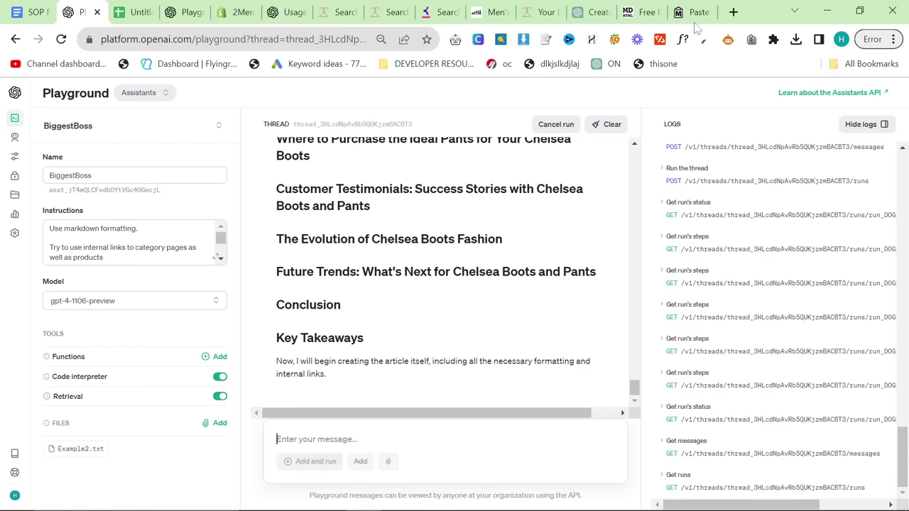
# Copy the fall fashion article's raw HTML from the Markdown to HTML converter into the new Shopify blog post's HTML content.
pyautogui.hotkey('ctrl', '9')
pyautogui.click(634, 12)
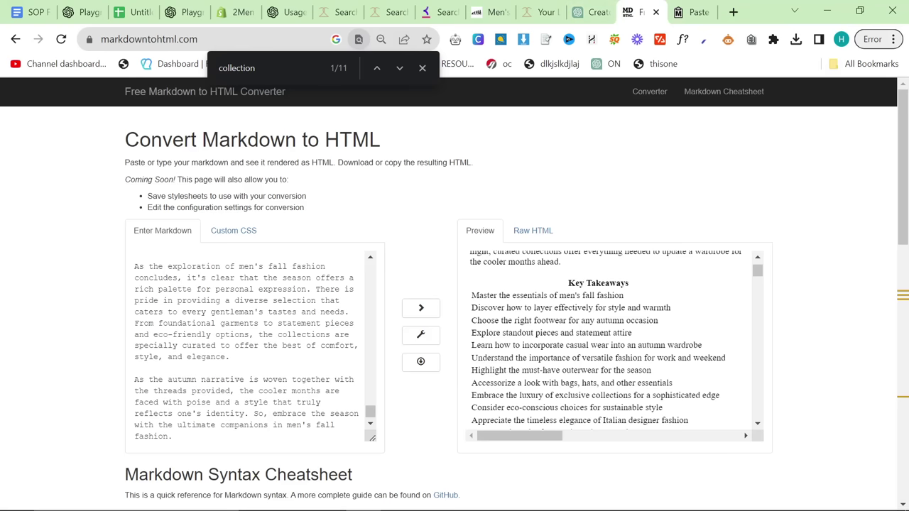
pyautogui.click(533, 231)
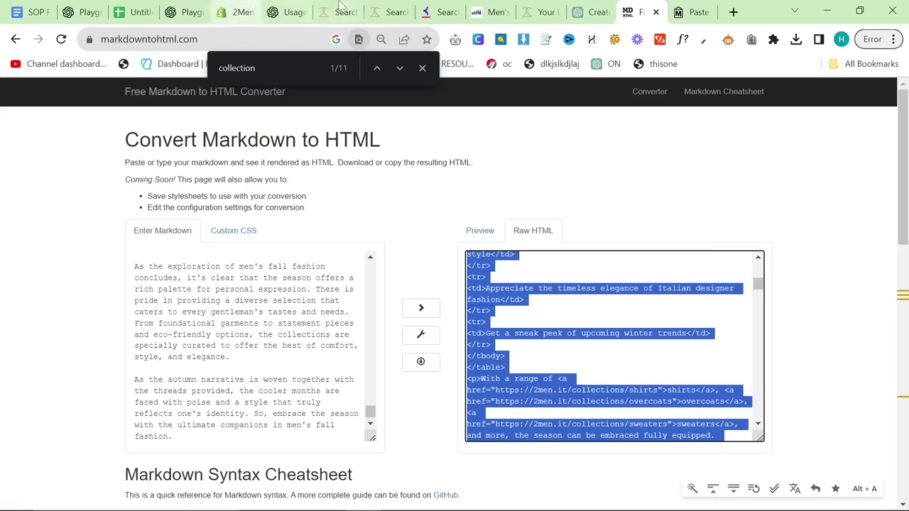
pyautogui.click(237, 11)
pyautogui.click(477, 233)
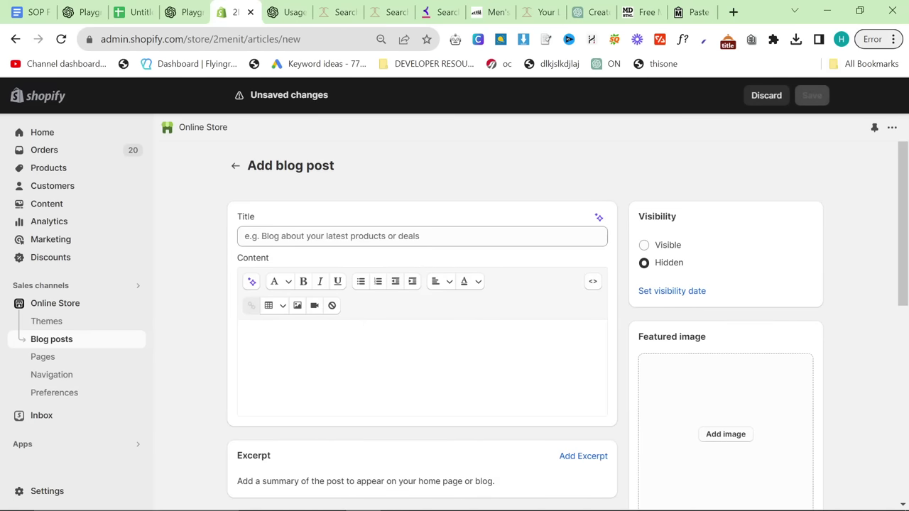
pyautogui.click(593, 281)
pyautogui.hotkey('ctrl', 'v')
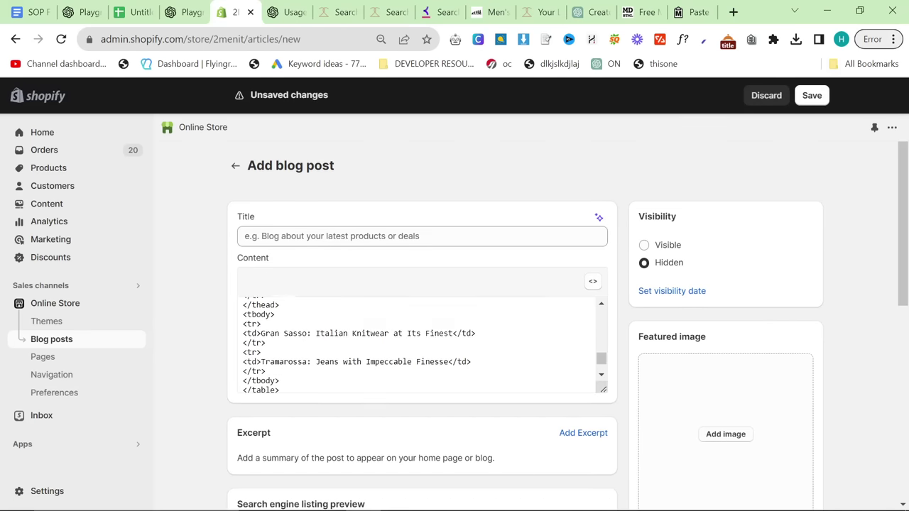
# Use the article's main heading as a base and make the blog post title "Men's Fall Fashion Style Guide 2024".
pyautogui.scroll(15, 419, 344)
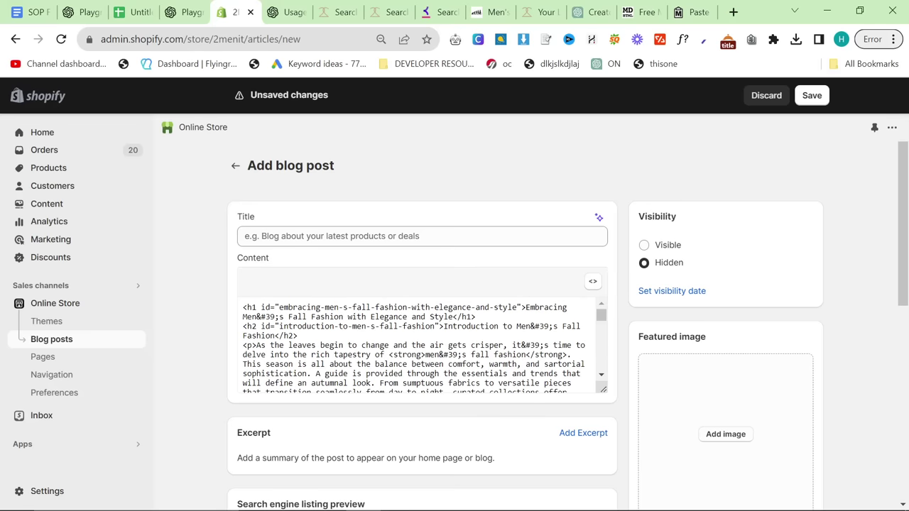
pyautogui.moveTo(522, 308); pyautogui.dragTo(453, 317)
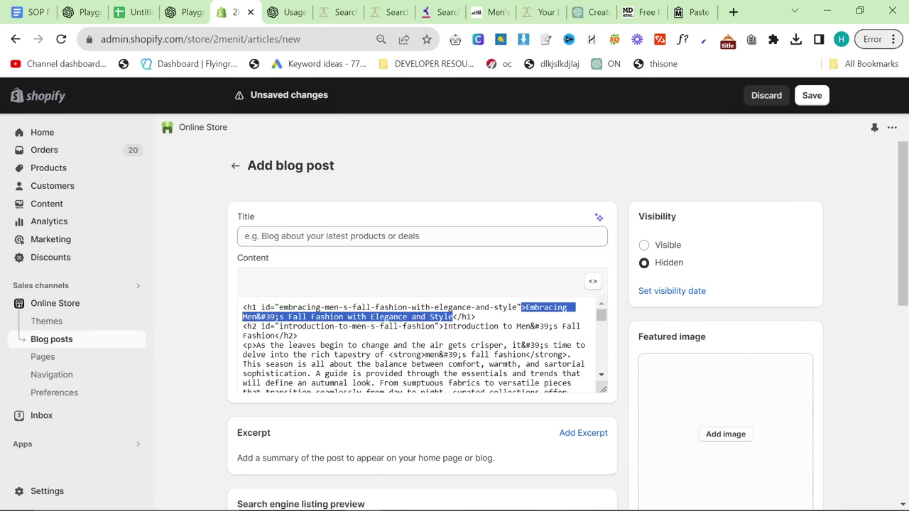
pyautogui.hotkey('ctrl', 'c')
pyautogui.click(387, 237)
pyautogui.hotkey('ctrl', 'v')
pyautogui.doubleClick(267, 235)
pyautogui.press('BackSpace')
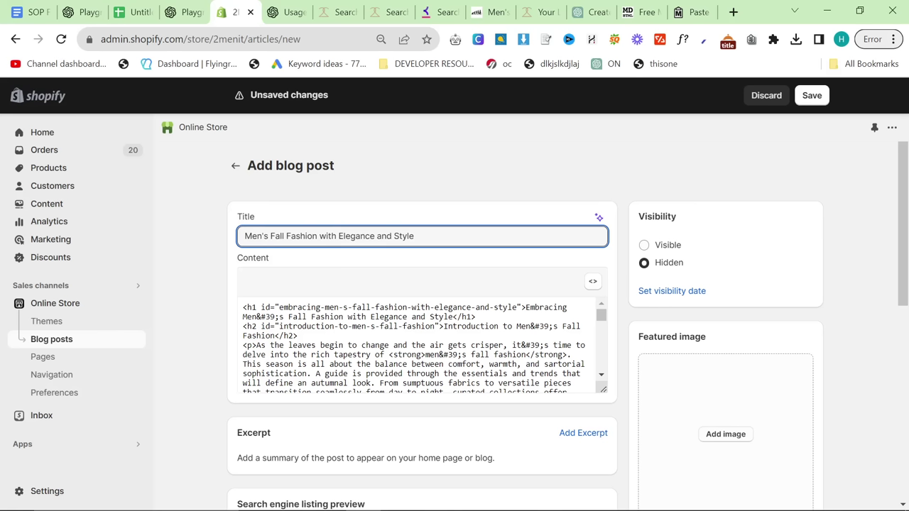
pyautogui.moveTo(318, 236); pyautogui.dragTo(635, 255)
pyautogui.write('Styl')
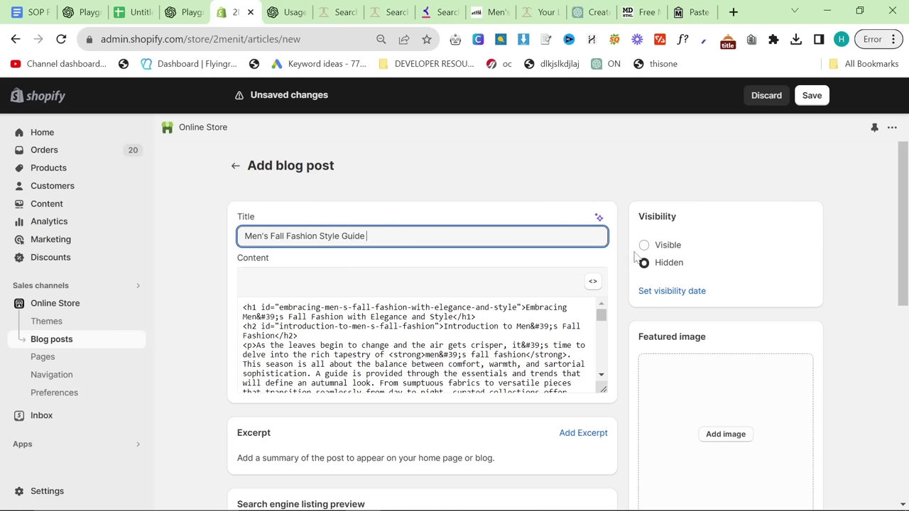
pyautogui.click(432, 206)
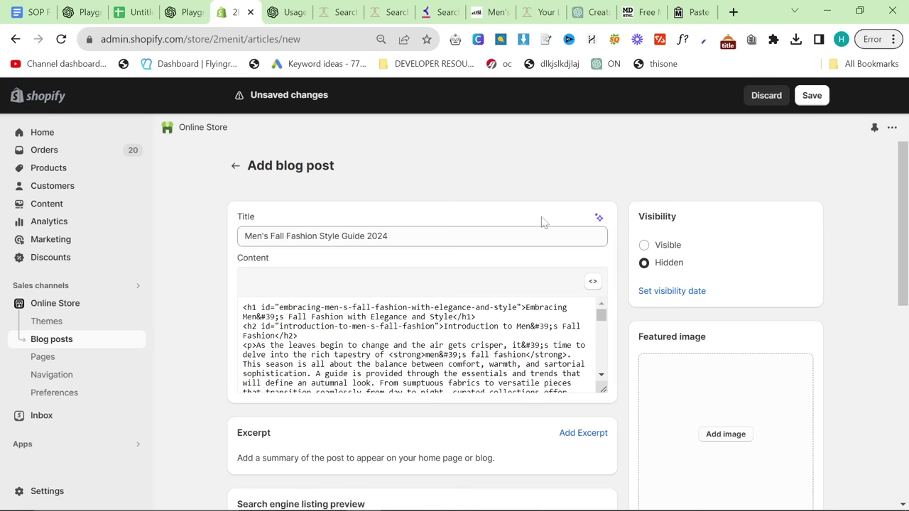
pyautogui.click(283, 236)
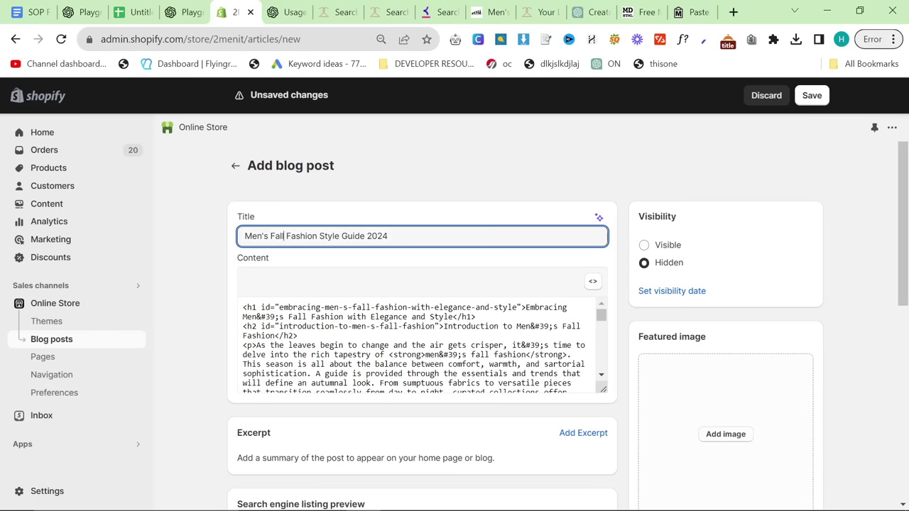
pyautogui.click(427, 177)
# Show the content as formatted text and change the heading "Embracing Men's Fall Fashion with Elegance and Style" to Heading 2.
pyautogui.scroll(-1, 422, 346)
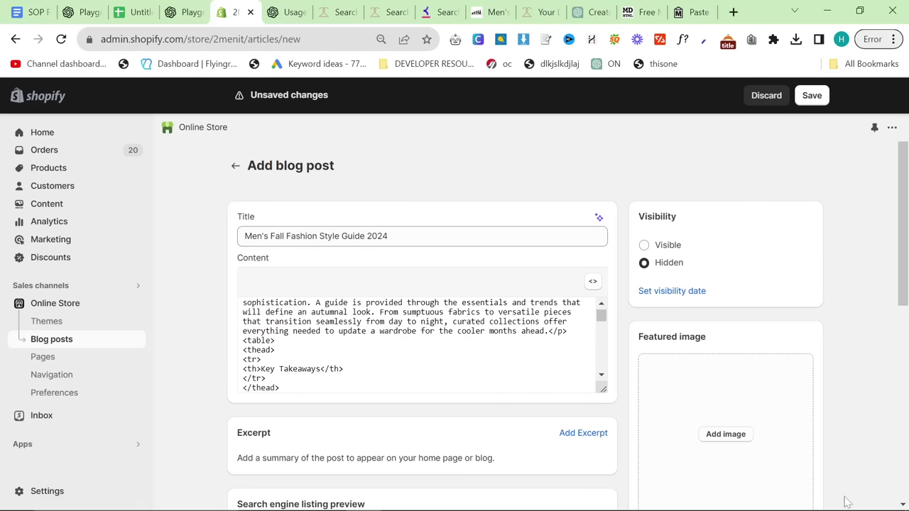
pyautogui.scroll(1, 423, 346)
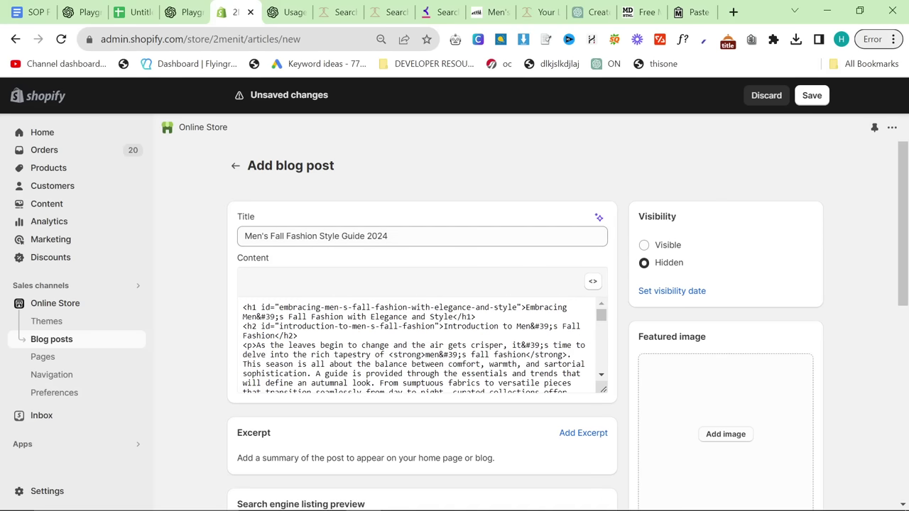
pyautogui.click(593, 283)
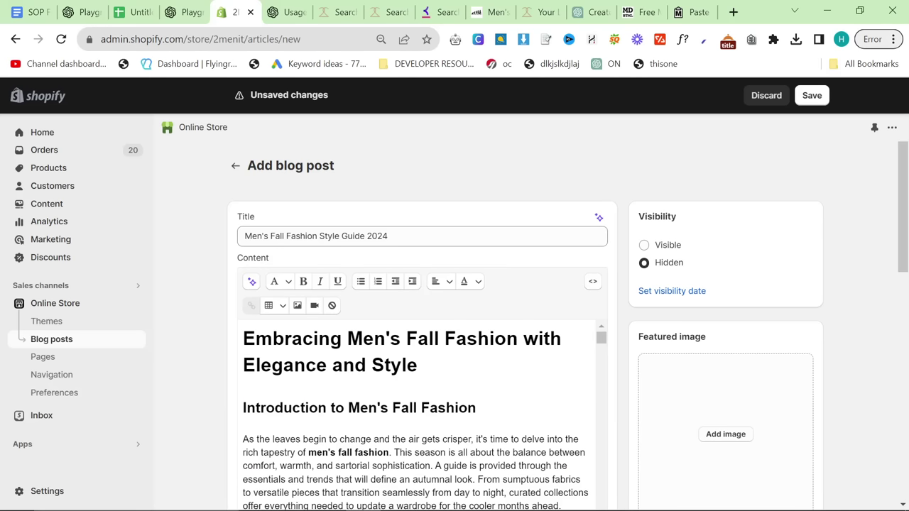
pyautogui.moveTo(418, 365); pyautogui.dragTo(215, 339)
pyautogui.press('BackSpace')
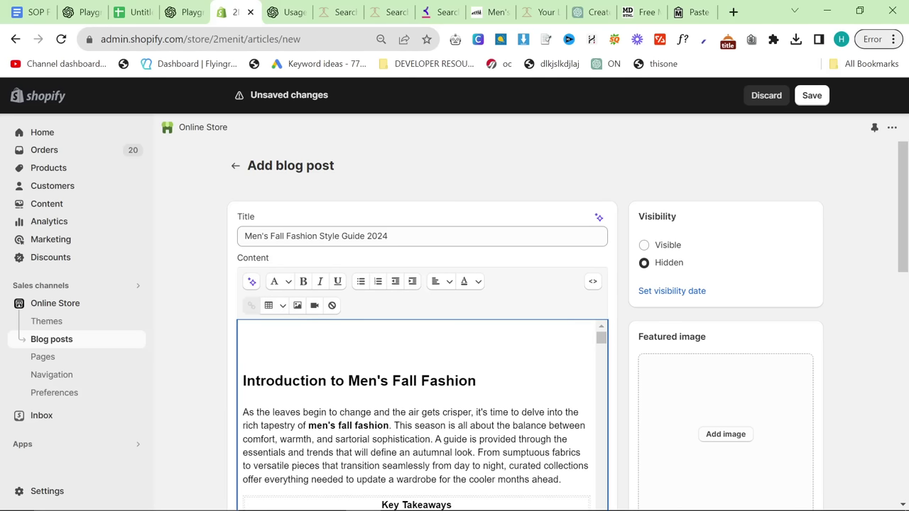
pyautogui.hotkey('ctrl', 'z')
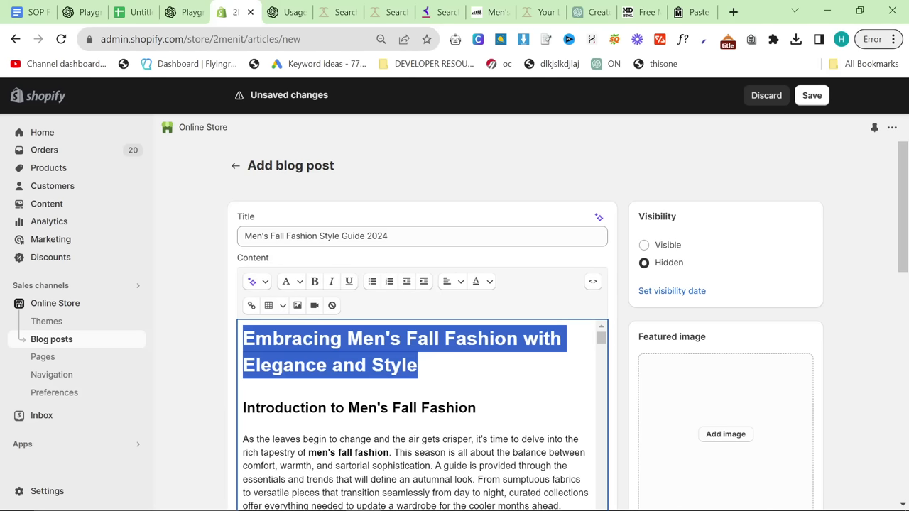
pyautogui.click(299, 283)
pyautogui.click(294, 353)
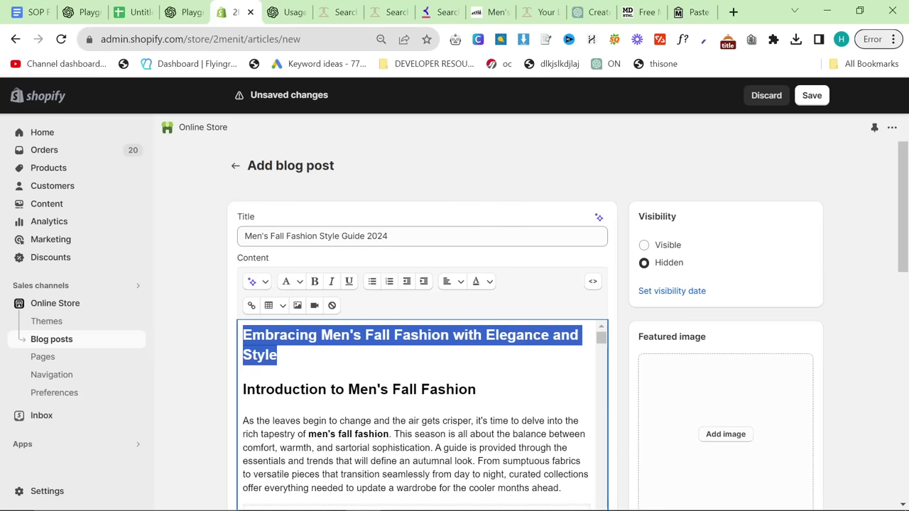
pyautogui.press('Right')
pyautogui.scroll(-2, 316, 420)
pyautogui.scroll(2, 315, 421)
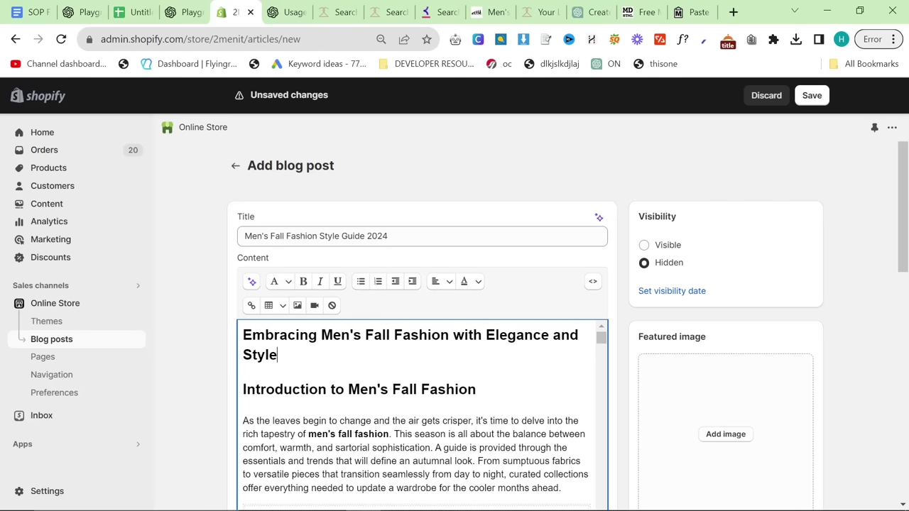
# Change the "Introduction to Men's Fall Fashion" heading to Heading 3.
pyautogui.tripleClick(348, 389)
pyautogui.click(299, 283)
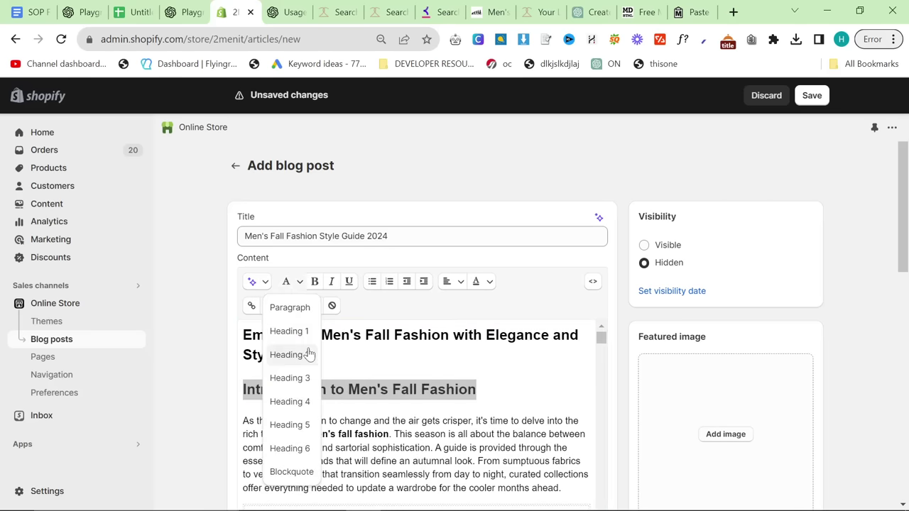
pyautogui.click(305, 376)
pyautogui.click(409, 387)
# Review the article body in the post editor, checking the tables, product images, links and section headings.
pyautogui.scroll(-5, 408, 387)
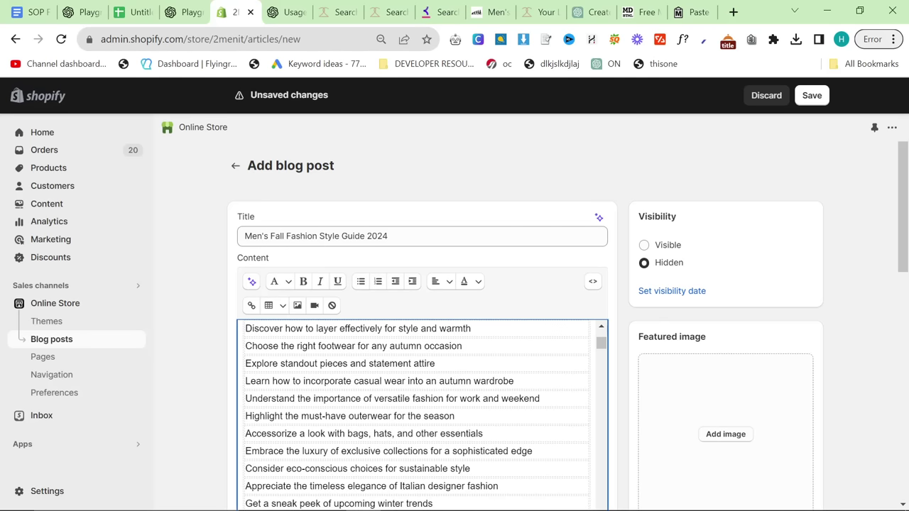
pyautogui.scroll(-15, 411, 404)
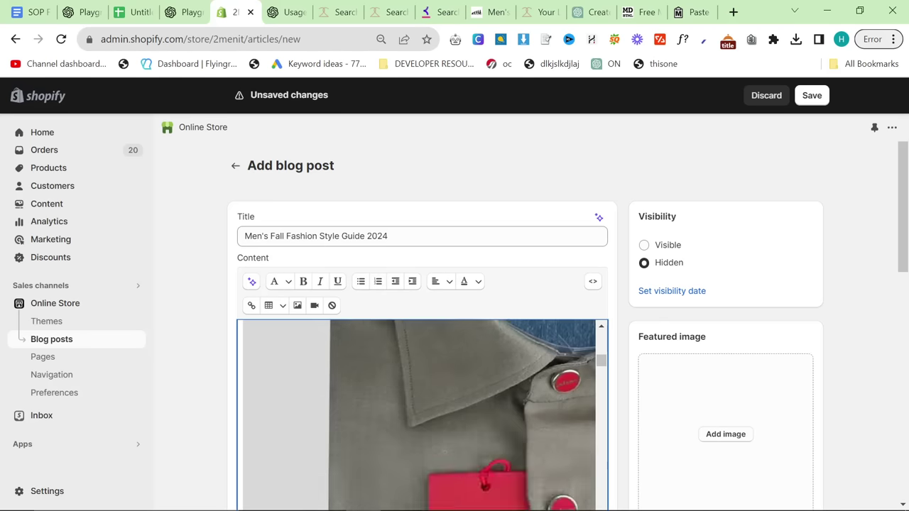
pyautogui.scroll(-10, 411, 405)
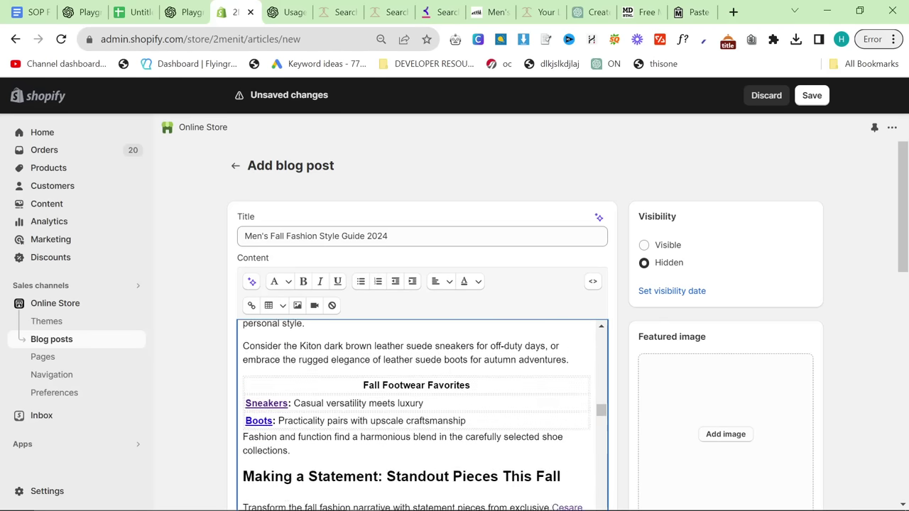
pyautogui.scroll(4, 411, 405)
pyautogui.scroll(-10, 422, 415)
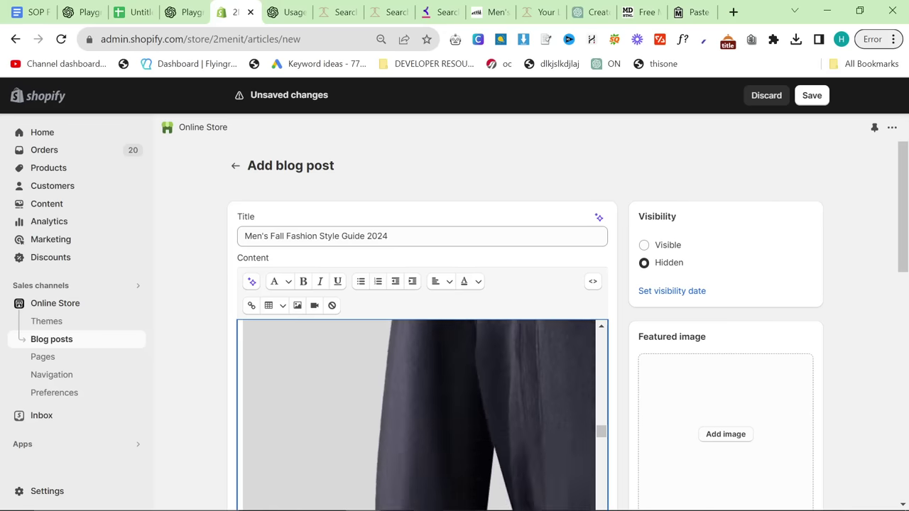
pyautogui.scroll(-12, 422, 415)
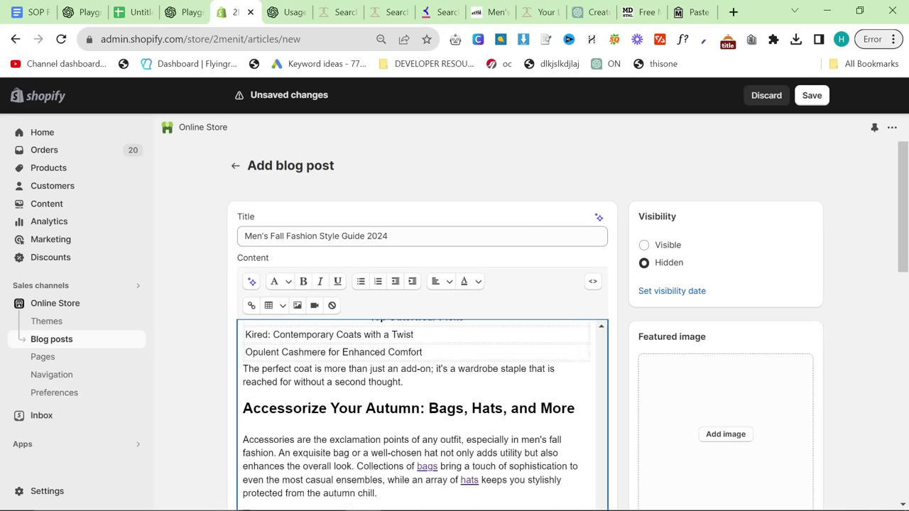
pyautogui.scroll(-3, 422, 415)
pyautogui.scroll(-6, 670, 409)
pyautogui.scroll(5, 489, 362)
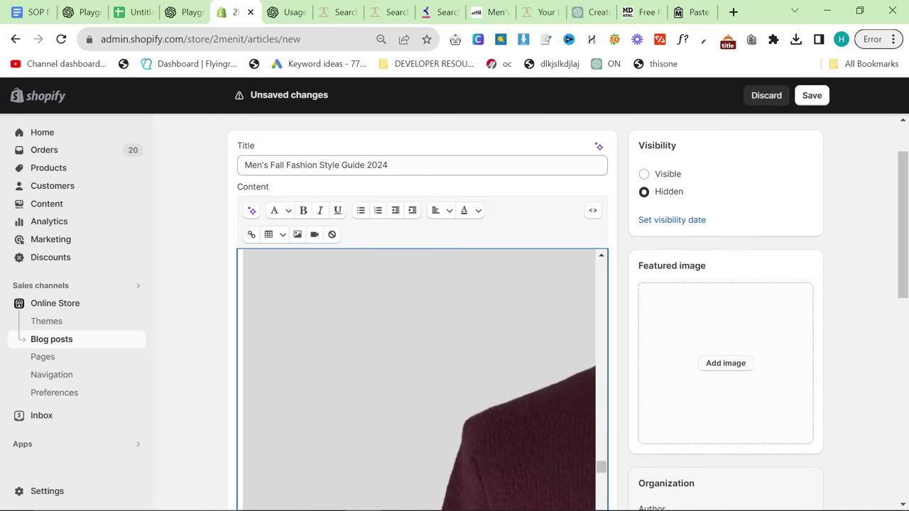
pyautogui.click(489, 362)
pyautogui.scroll(2, 419, 426)
pyautogui.hotkey('ctrl', 'a')
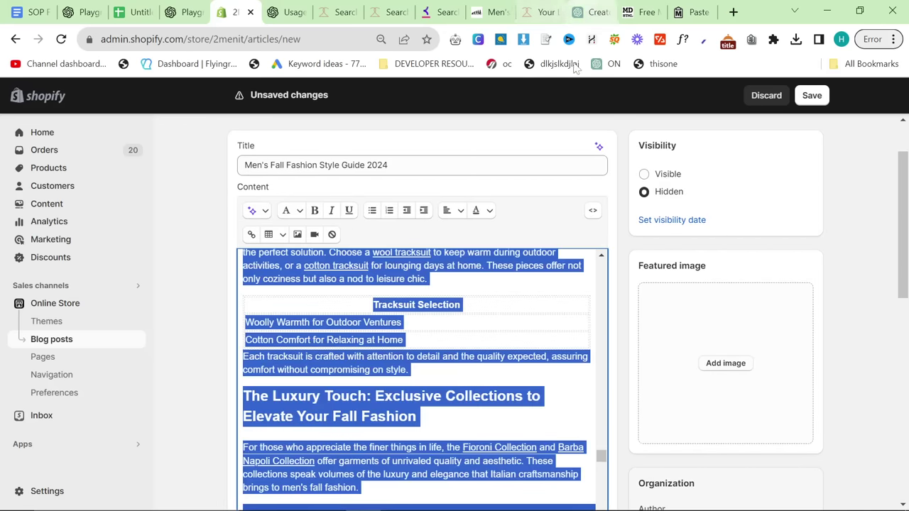
# Save the generated fall fashion image from the ChatGPT conversation to Downloads as "men's fall fashion guide 2024".
pyautogui.click(588, 12)
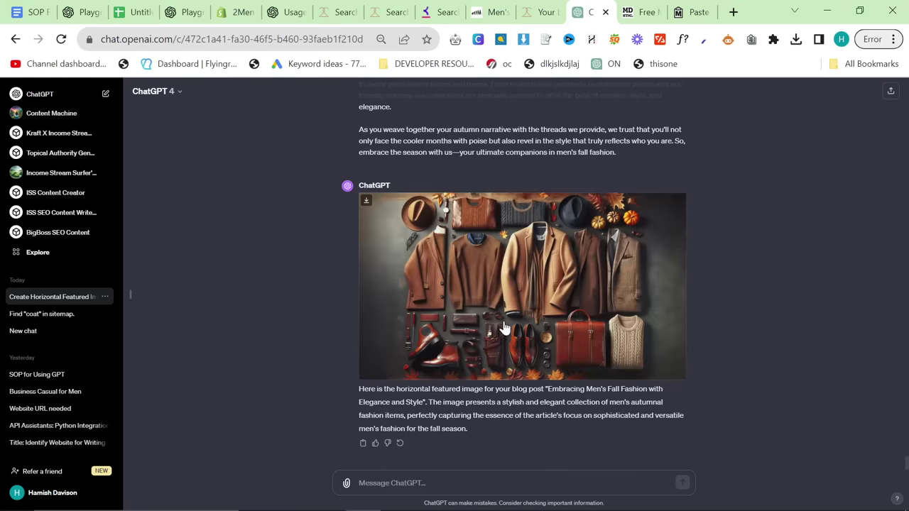
pyautogui.click(515, 316)
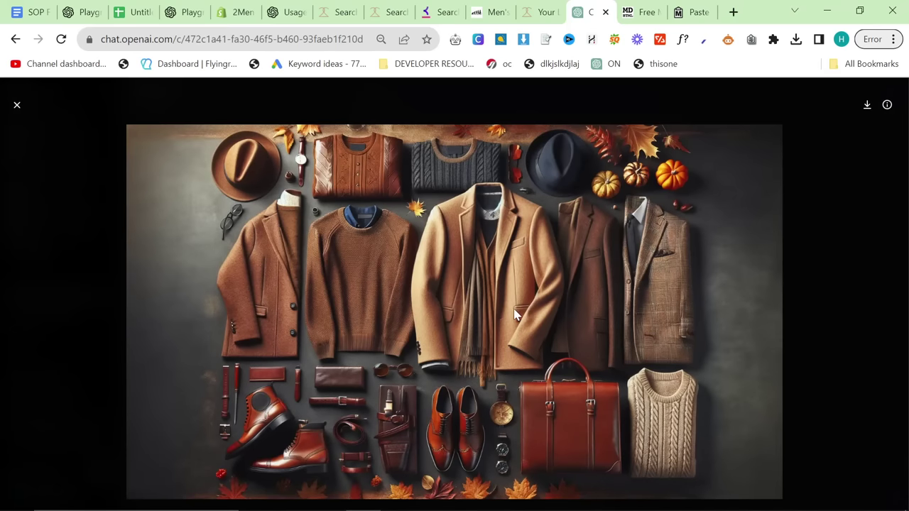
pyautogui.rightClick(515, 316)
pyautogui.click(558, 333)
pyautogui.press('BackSpace')
pyautogui.write('men')
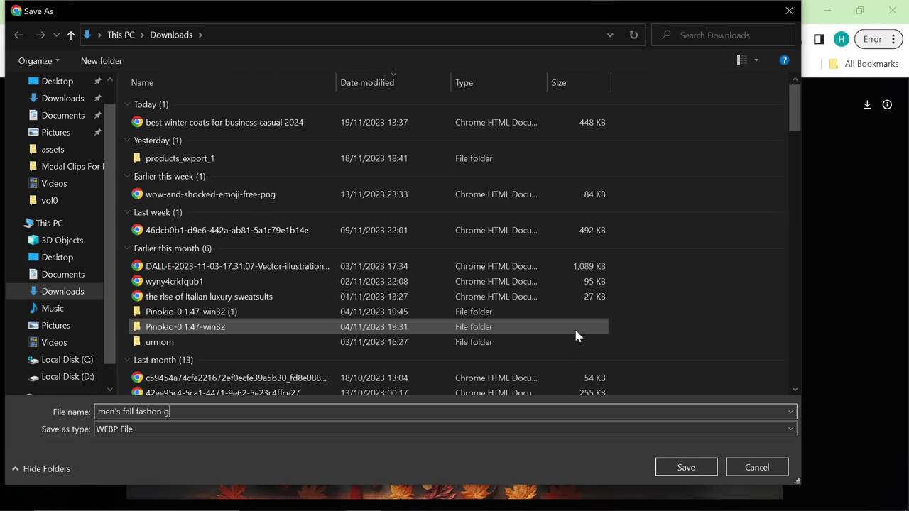
pyautogui.write("'s fall fashion guide 2024")
pyautogui.press('Return')
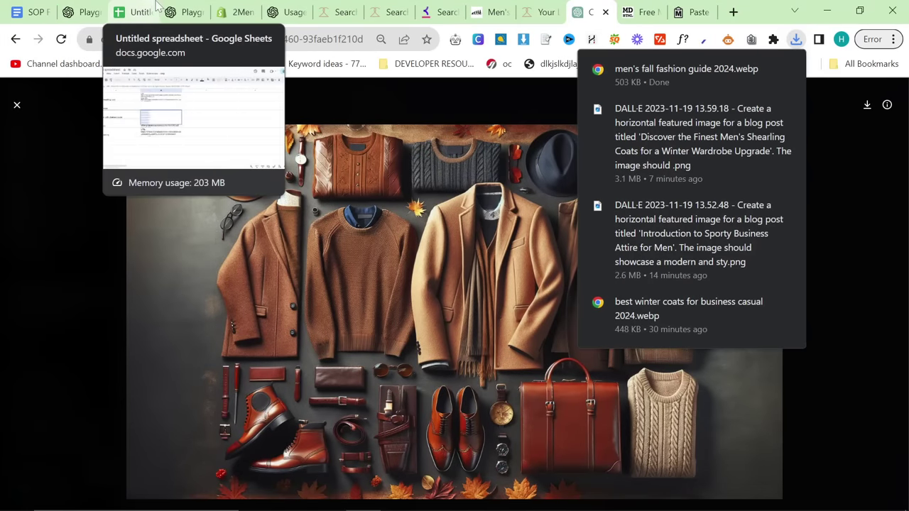
# Return to the Shopify post and add the saved fall fashion image from Downloads as its featured image.
pyautogui.click(239, 12)
pyautogui.click(726, 363)
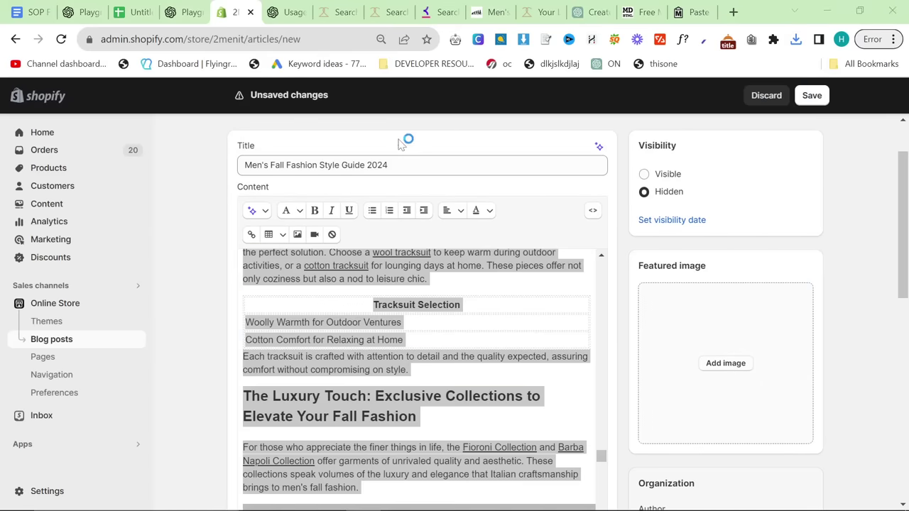
pyautogui.click(195, 120)
pyautogui.doubleClick(194, 117)
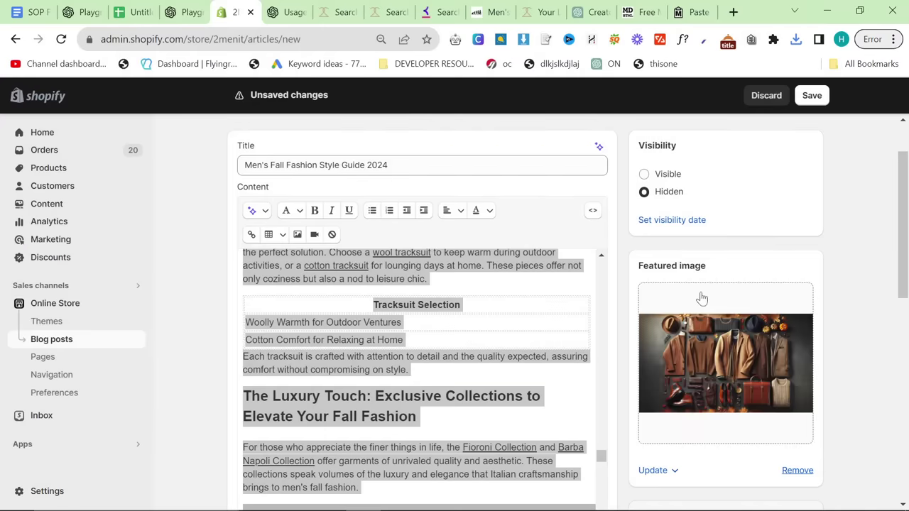
pyautogui.scroll(-2, 726, 304)
pyautogui.scroll(1, 731, 304)
pyautogui.click(716, 280)
pyautogui.click(578, 361)
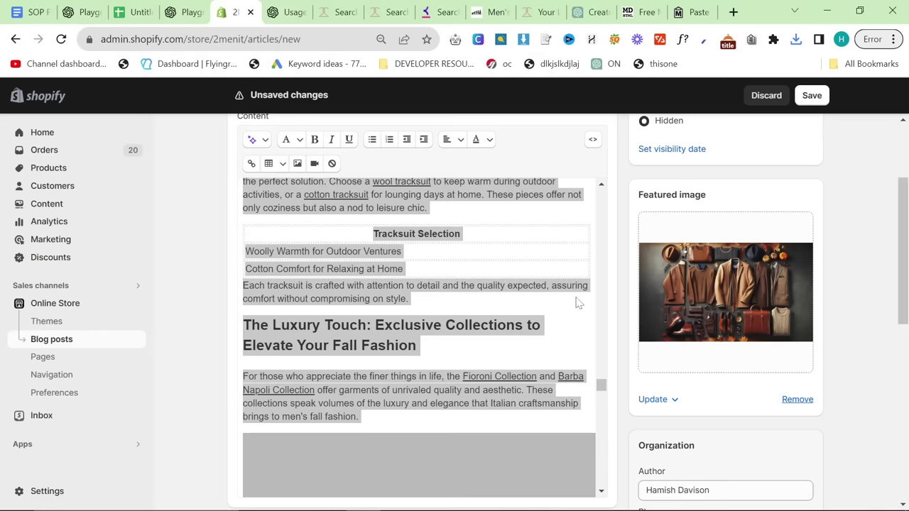
# Check the post's theme template options and choose the blog it belongs to.
pyautogui.scroll(-6, 664, 428)
pyautogui.scroll(3, 643, 460)
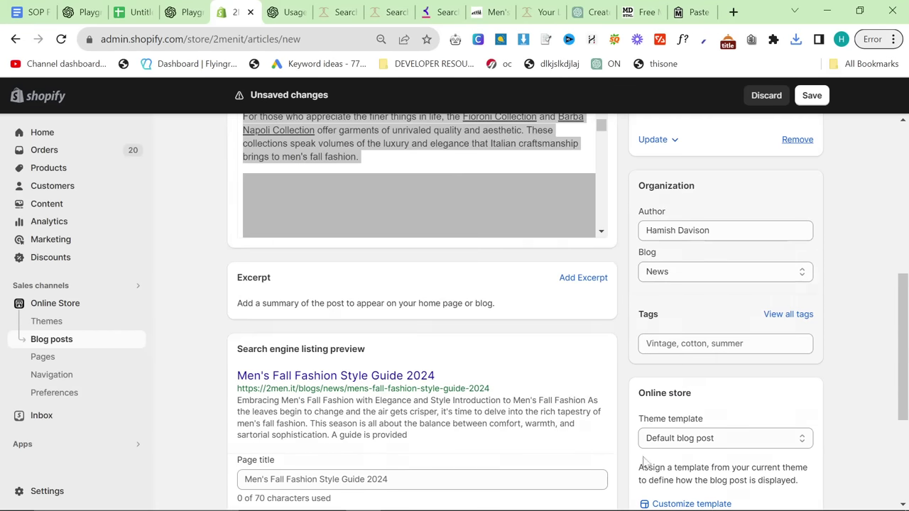
pyautogui.click(675, 439)
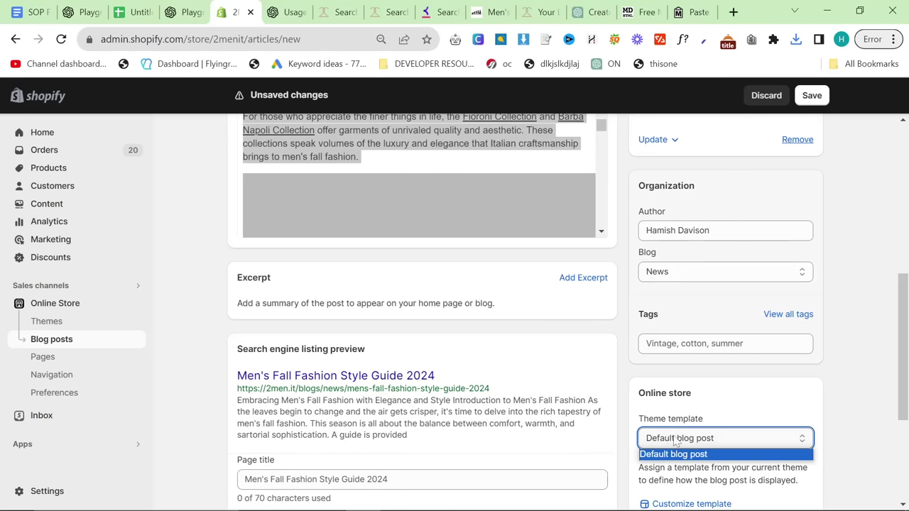
pyautogui.click(847, 401)
pyautogui.click(724, 272)
pyautogui.click(691, 309)
pyautogui.scroll(5, 834, 309)
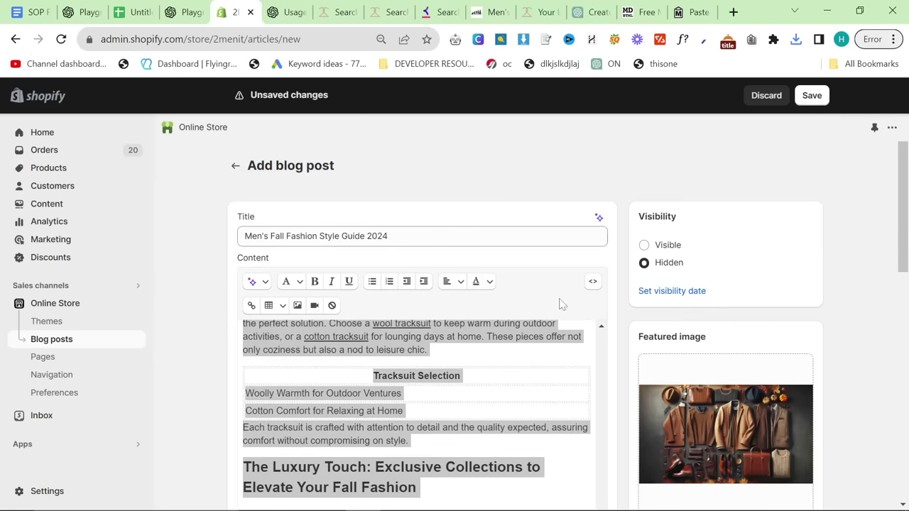
# Keep the Men's Fall Fashion Style Guide 2024 post's visibility set to Hidden and save the blog post.
pyautogui.click(644, 263)
pyautogui.scroll(-2, 604, 270)
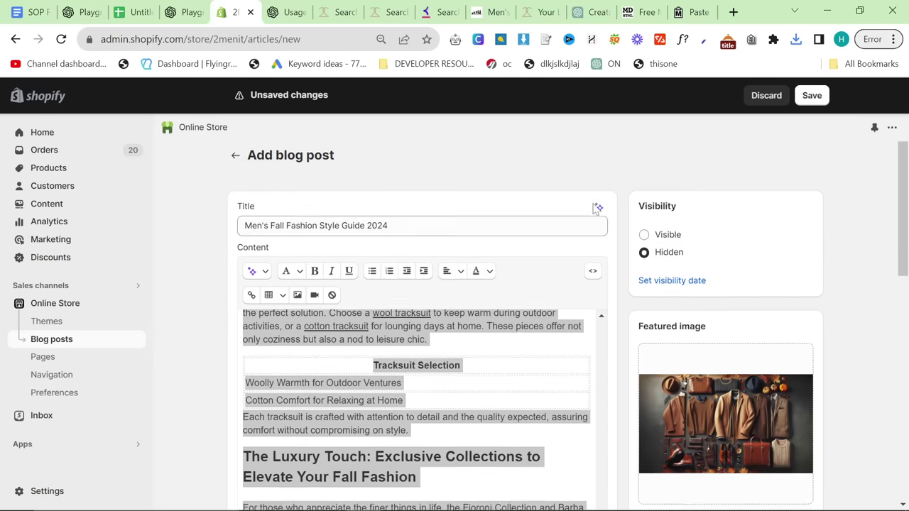
pyautogui.scroll(10, 497, 298)
pyautogui.moveTo(601, 370); pyautogui.dragTo(601, 322)
pyautogui.click(815, 217)
pyautogui.scroll(2, 815, 217)
pyautogui.click(812, 96)
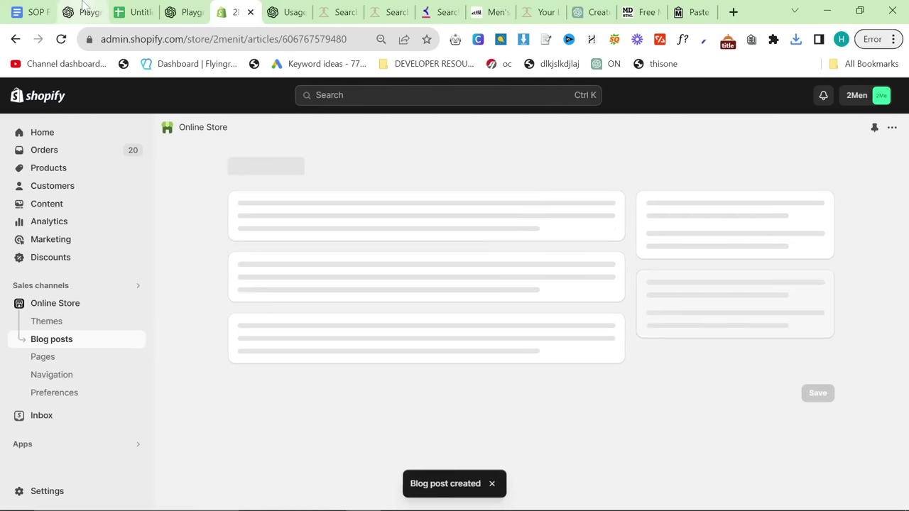
# Switch to the OpenAI Playground thread with the Chelsea boots article and run the message "Continue" with the BiggestBoss assistant.
pyautogui.click(83, 12)
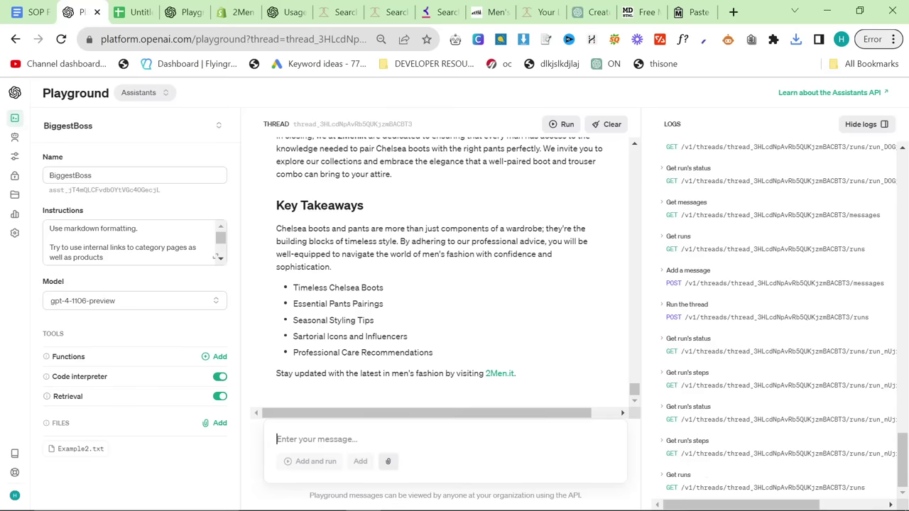
pyautogui.scroll(15, 359, 331)
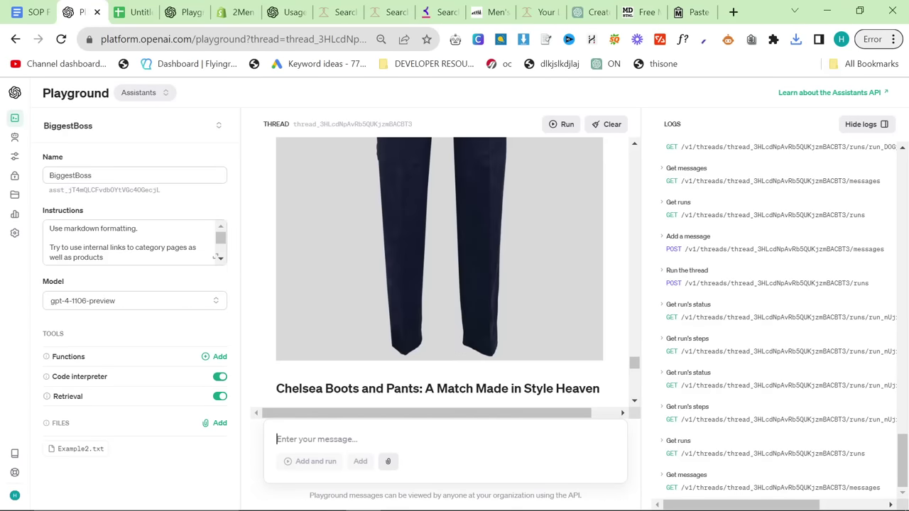
pyautogui.scroll(15, 440, 272)
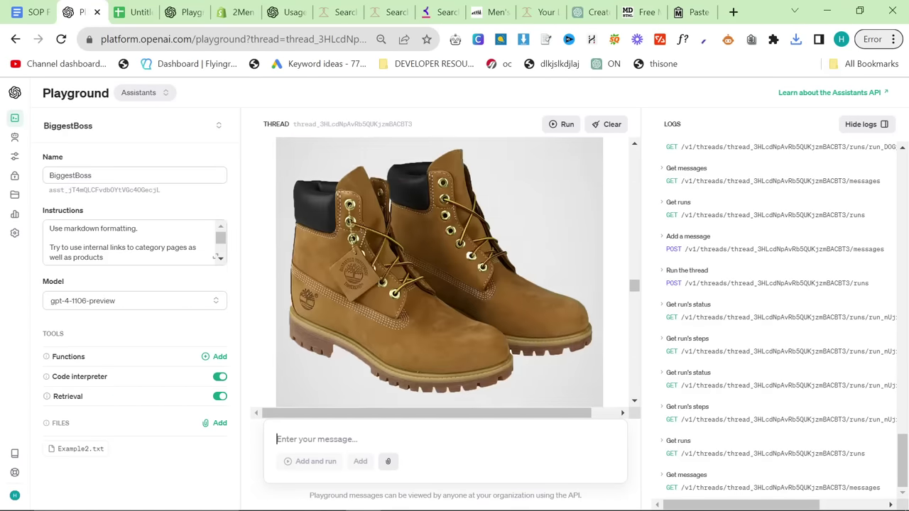
pyautogui.scroll(-20, 416, 352)
pyautogui.click(356, 439)
pyautogui.write('cONTIN')
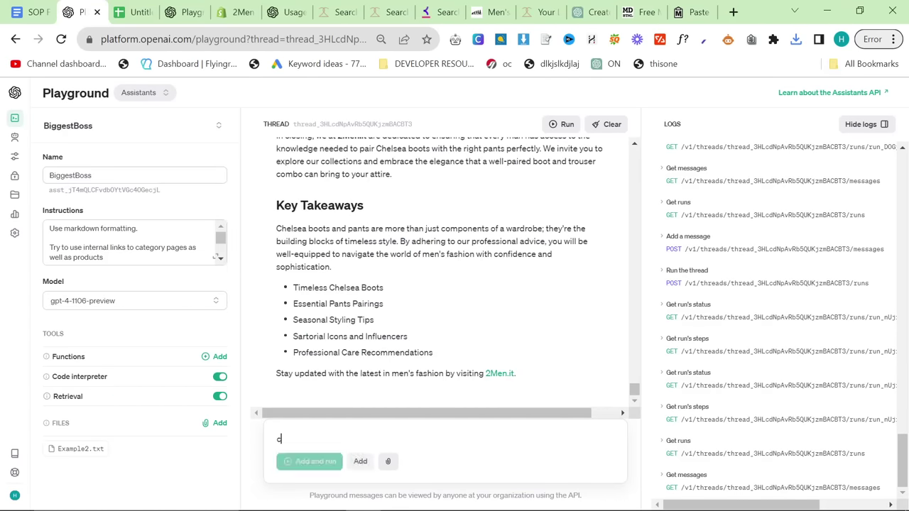
pyautogui.press('BackSpace')
pyautogui.press('BackSpace')
pyautogui.press('BackSpace')
pyautogui.press('BackSpace')
pyautogui.press('BackSpace')
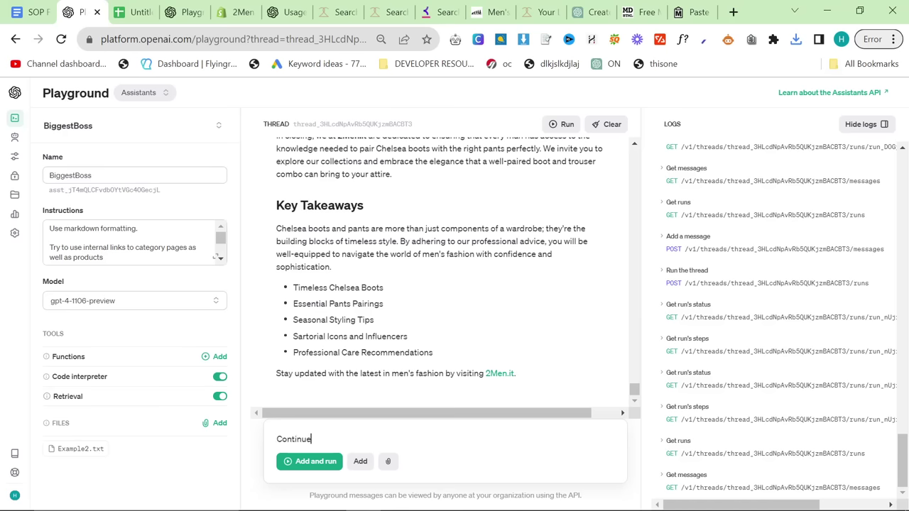
pyautogui.click(315, 461)
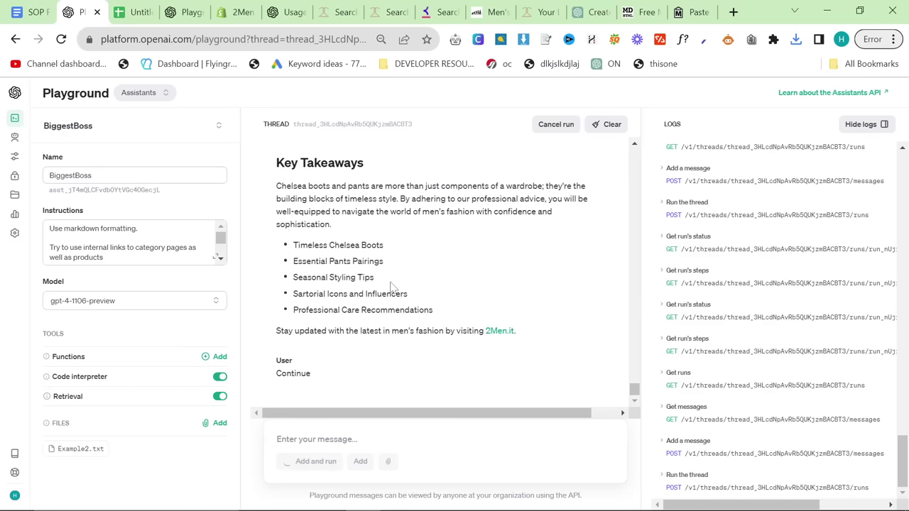
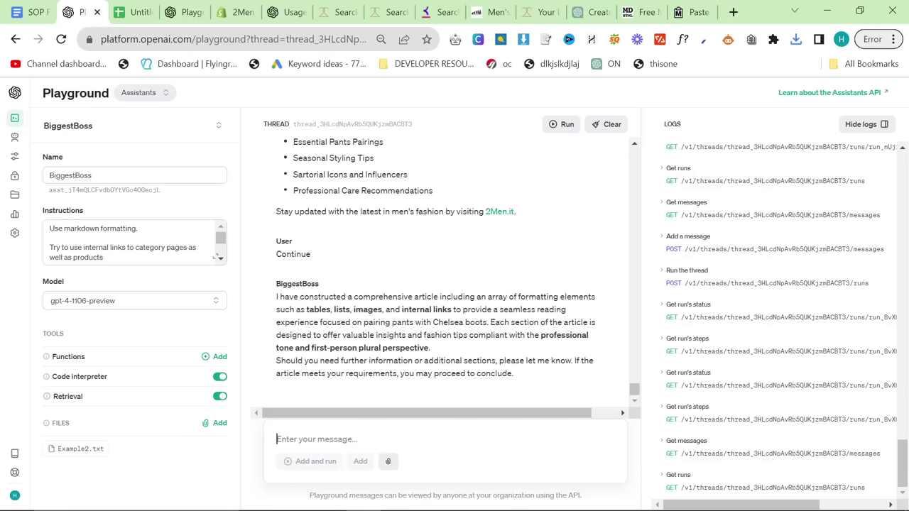
# Check the closing sections of the Chelsea boots article, from the FAQs to the key takeaways, and the assistant's reply.
pyautogui.scroll(15, 338, 241)
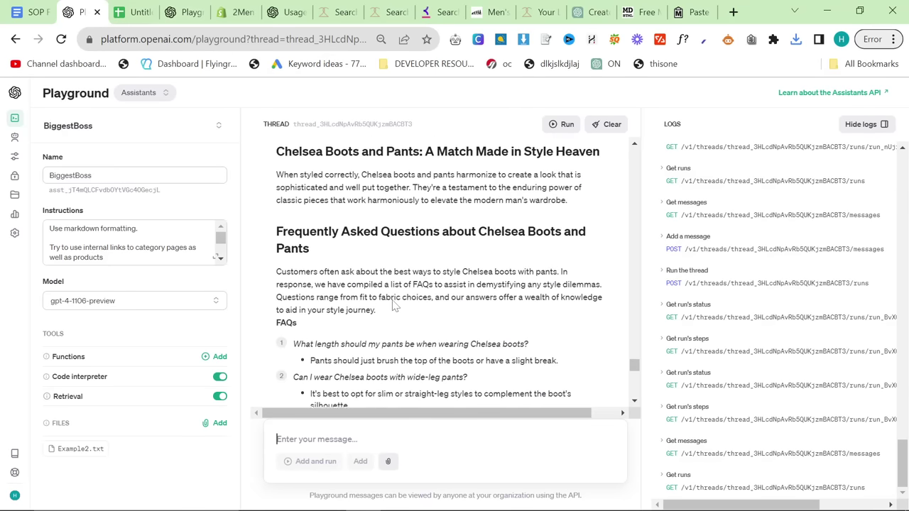
pyautogui.scroll(-10, 338, 241)
pyautogui.scroll(-3, 422, 317)
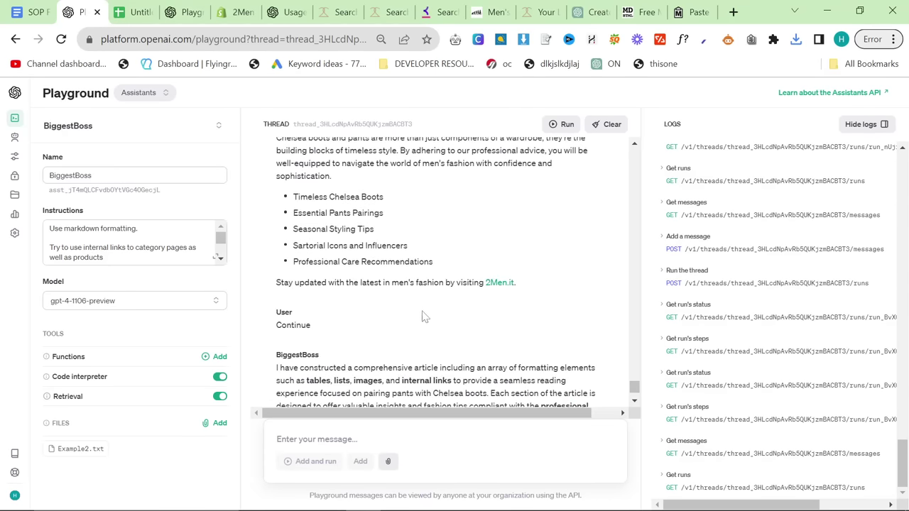
# Ask the assistant to add a few more boots, rewrite the article to include them, maybe with a table of all boots sent, and run it.
pyautogui.moveTo(518, 284); pyautogui.dragTo(277, 205)
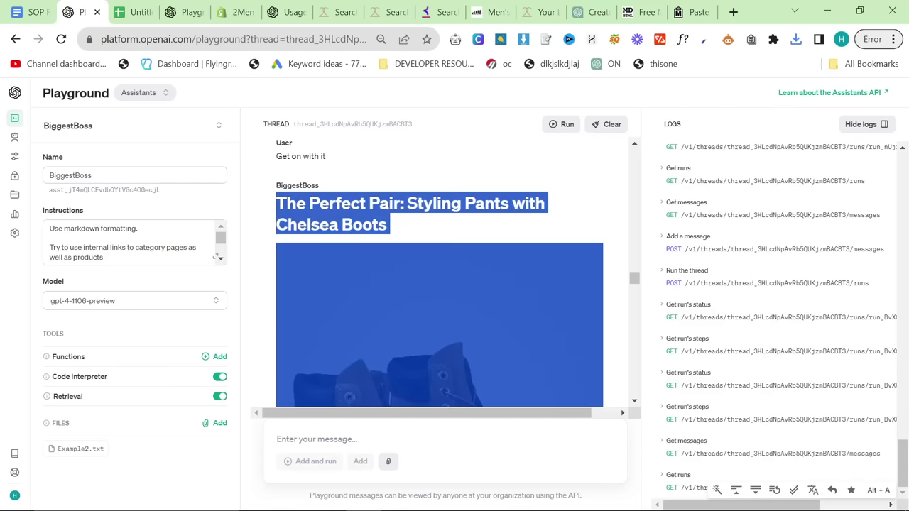
pyautogui.click(497, 260)
pyautogui.scroll(-10, 483, 301)
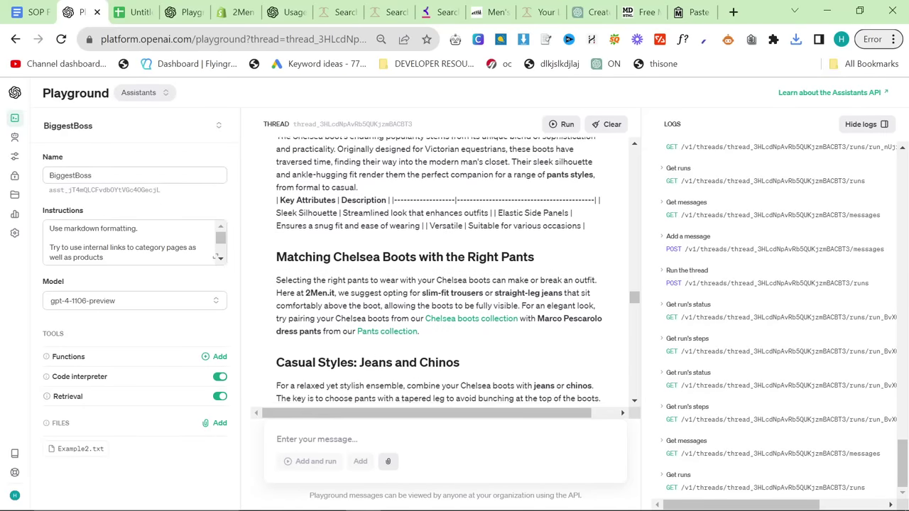
pyautogui.click(277, 439)
pyautogui.write('Can you add a few more boots and rewrite the article to include some more boots, m')
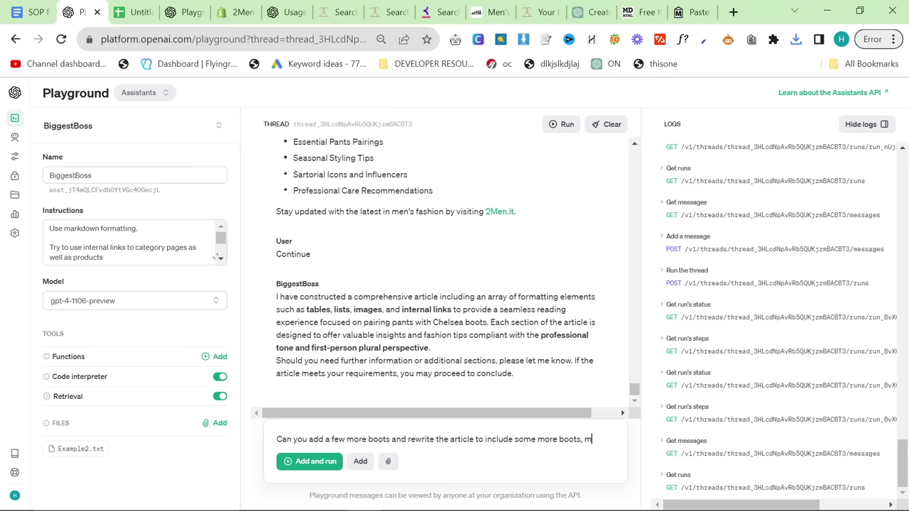
pyautogui.write('aybe a table showing all the boots i sent you')
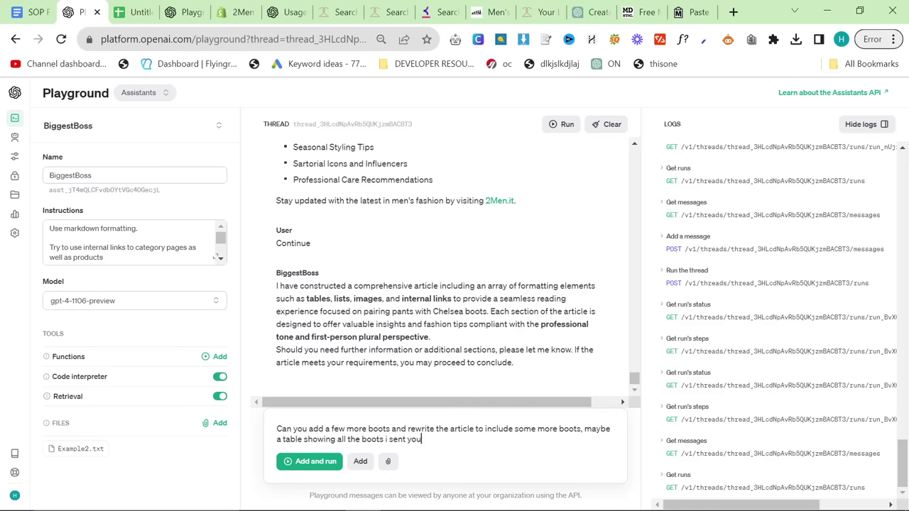
pyautogui.click(315, 461)
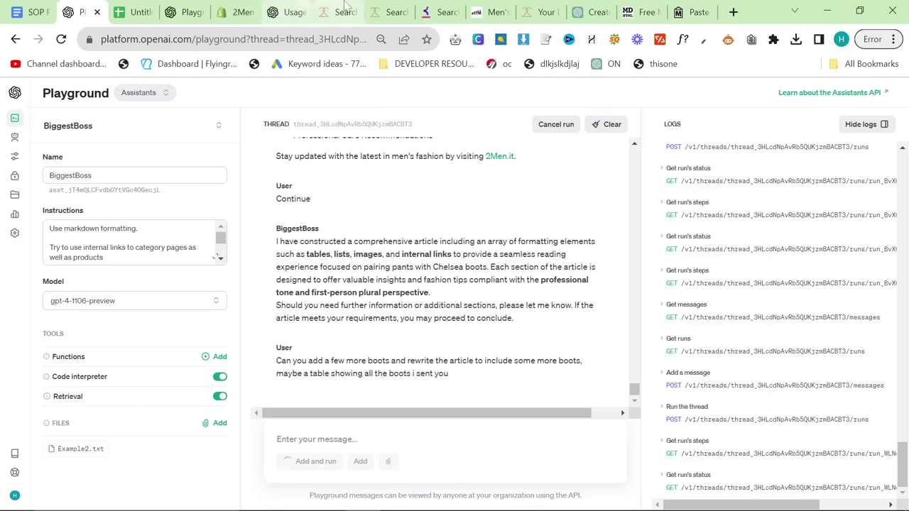
# Switch to the Shopify admin, return to the blog posts list and look through the recent hidden and published articles.
pyautogui.click(240, 13)
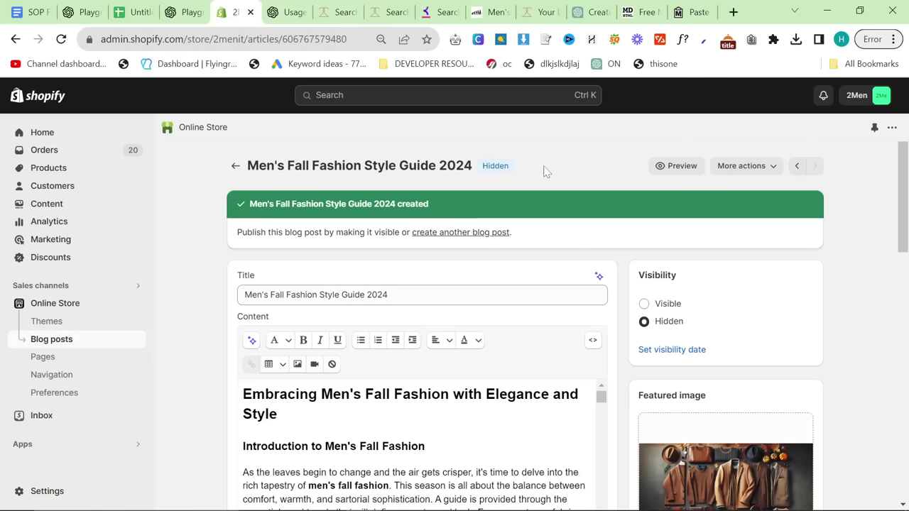
pyautogui.click(236, 166)
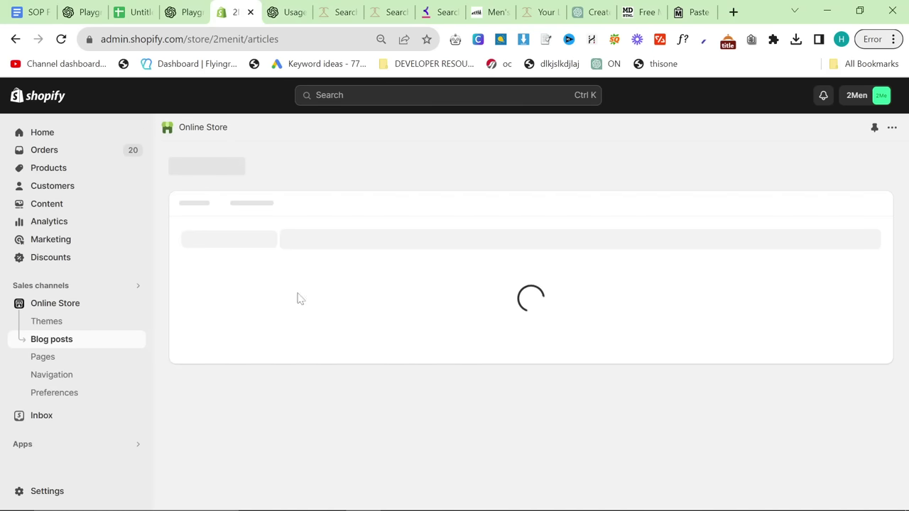
pyautogui.scroll(-3, 467, 274)
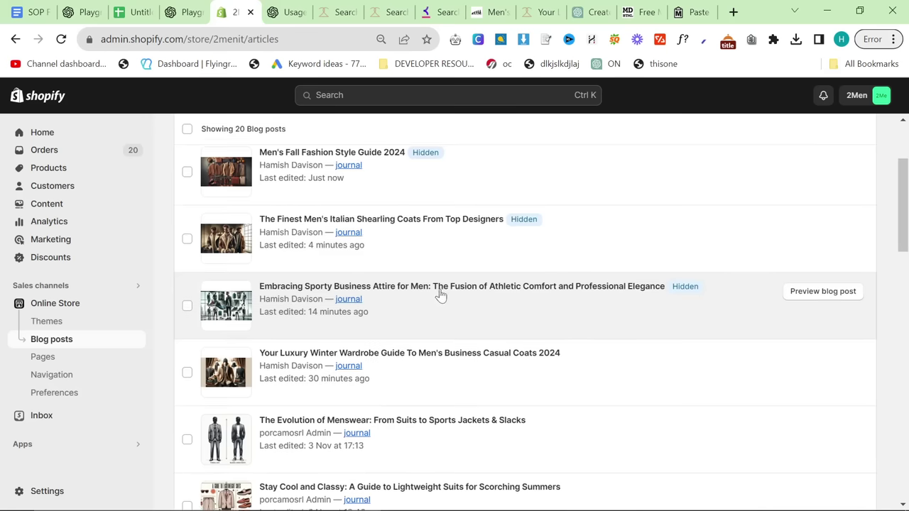
pyautogui.scroll(-1, 440, 295)
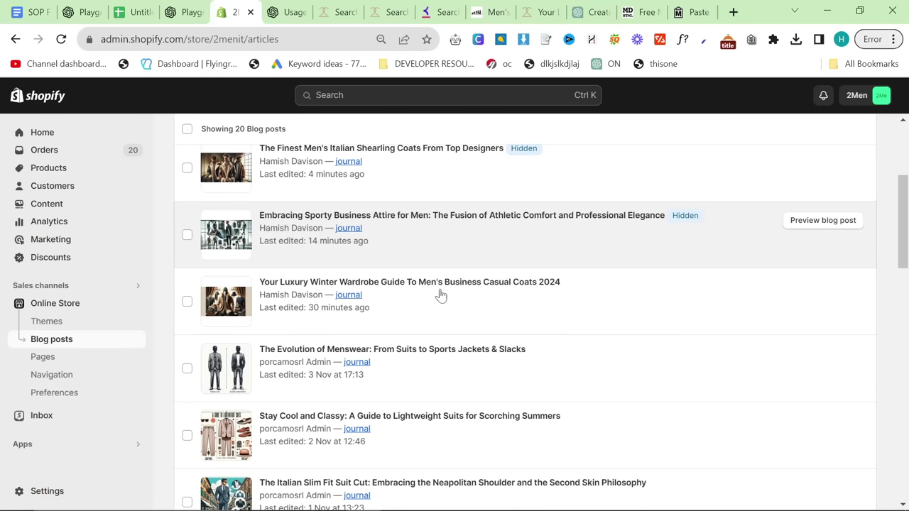
pyautogui.scroll(-1, 439, 297)
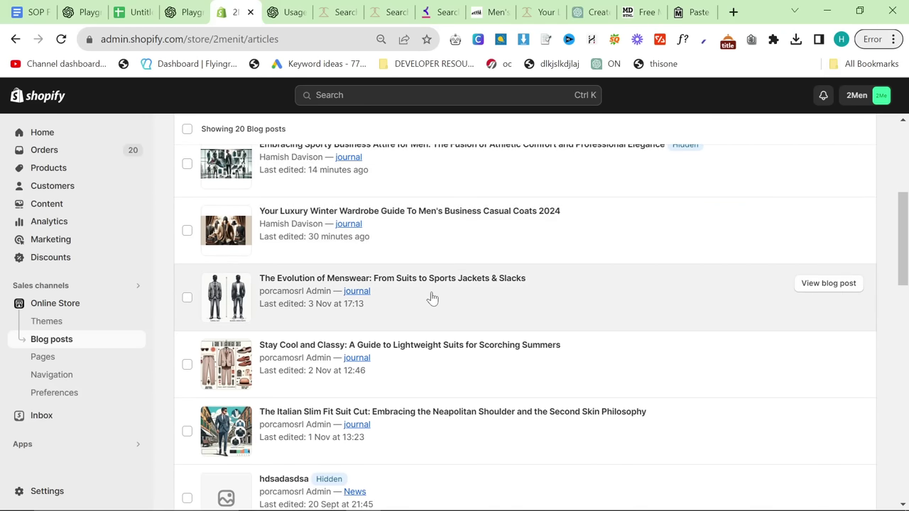
pyautogui.scroll(3, 432, 299)
pyautogui.scroll(-1, 431, 297)
pyautogui.scroll(2, 443, 301)
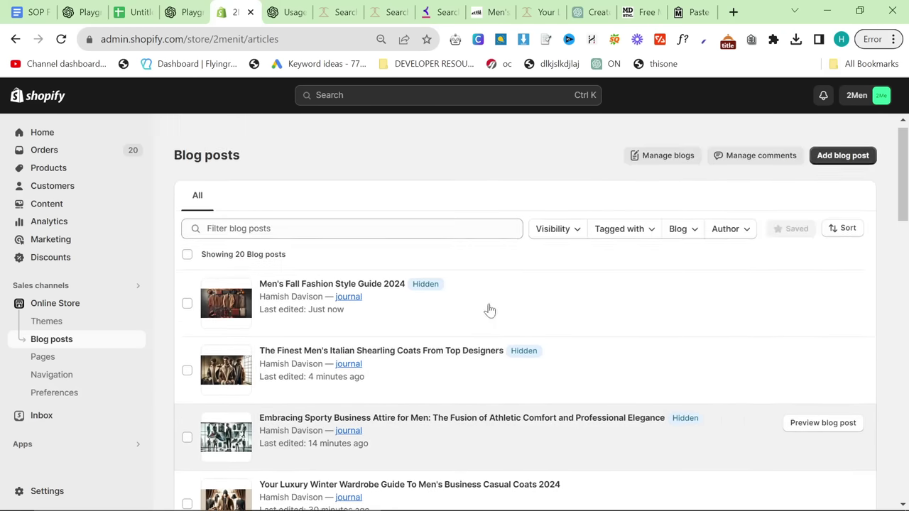
pyautogui.scroll(-1, 489, 286)
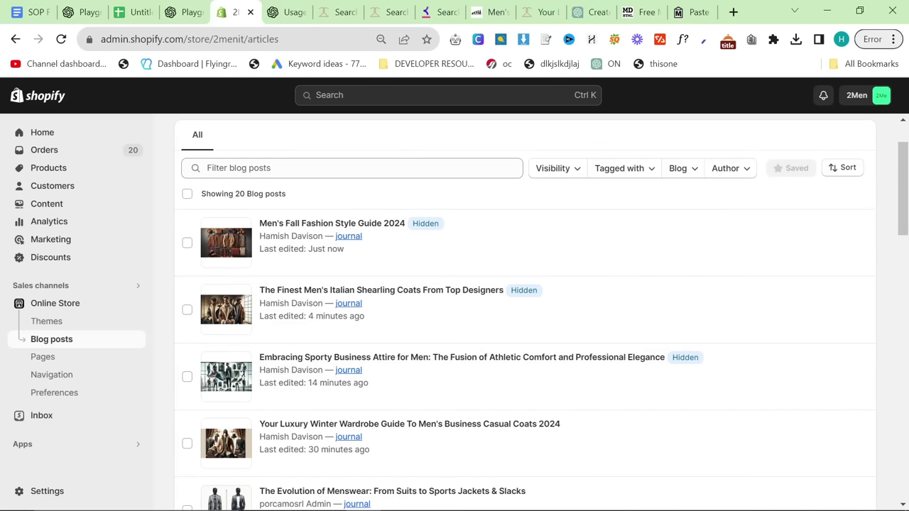
pyautogui.hotkey('alt', 'Tab')
pyautogui.hotkey('alt', 'Tab')
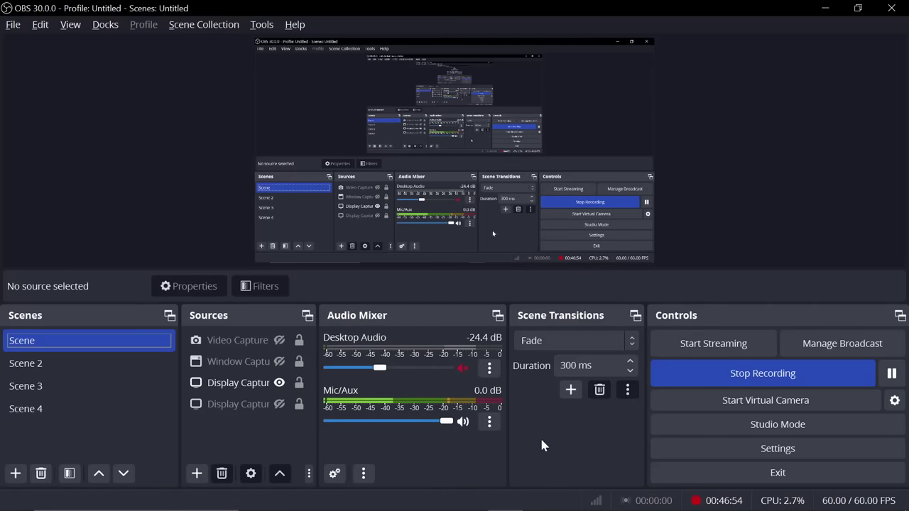
pyautogui.hotkey('alt', 'Tab')
pyautogui.scroll(-1, 236, 284)
pyautogui.scroll(-1, 236, 285)
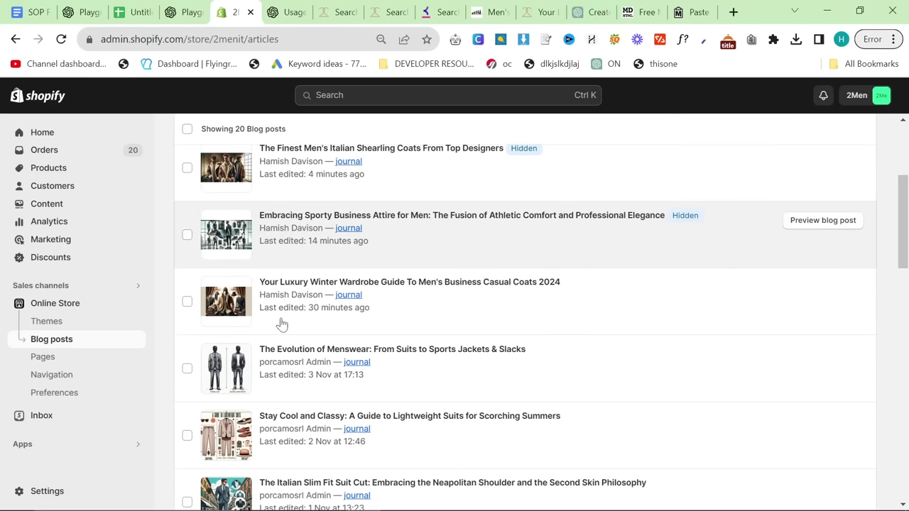
pyautogui.scroll(3, 279, 322)
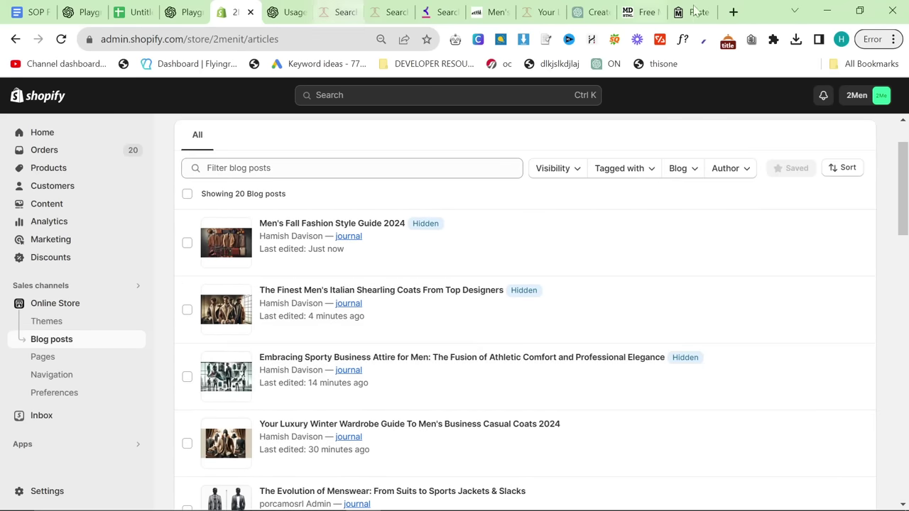
# Open the "Your Luxury Winter Wardrobe Guide" article from the journal section of the 2men.it homepage and copy its URL.
pyautogui.click(390, 12)
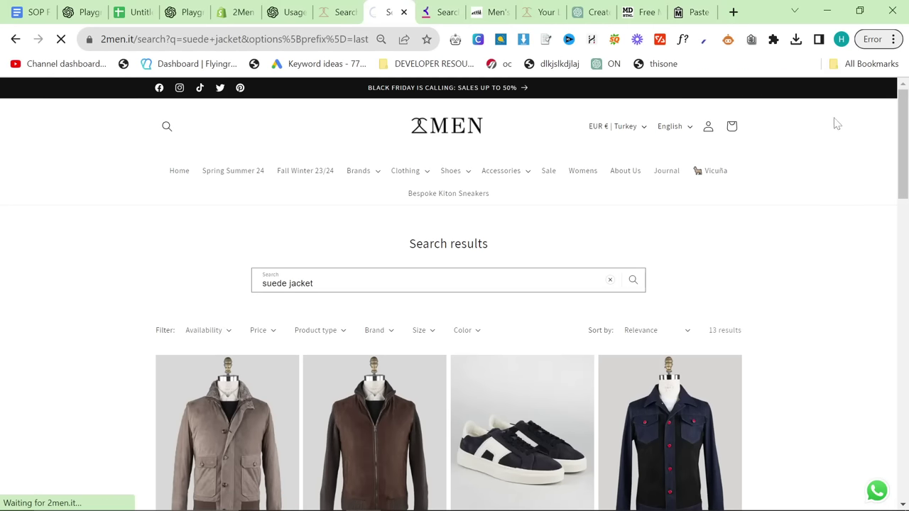
pyautogui.moveTo(901, 118); pyautogui.dragTo(888, 313)
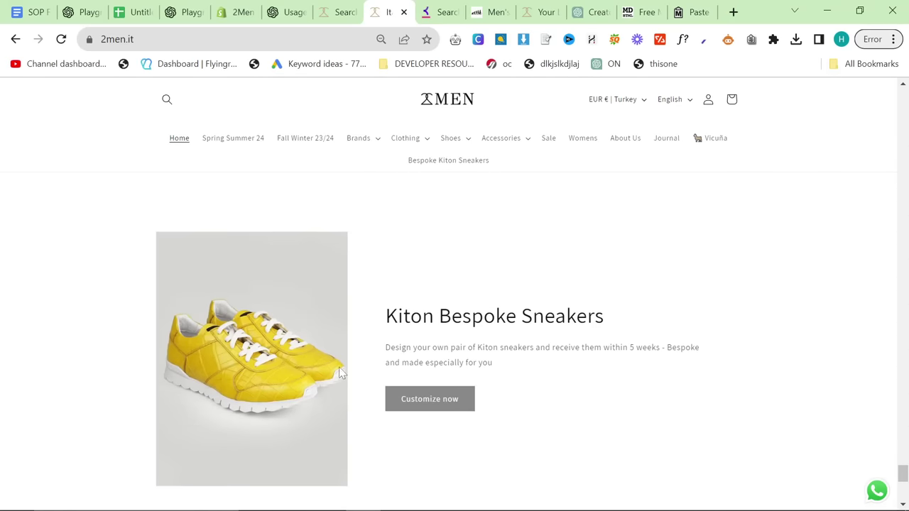
pyautogui.click(240, 304)
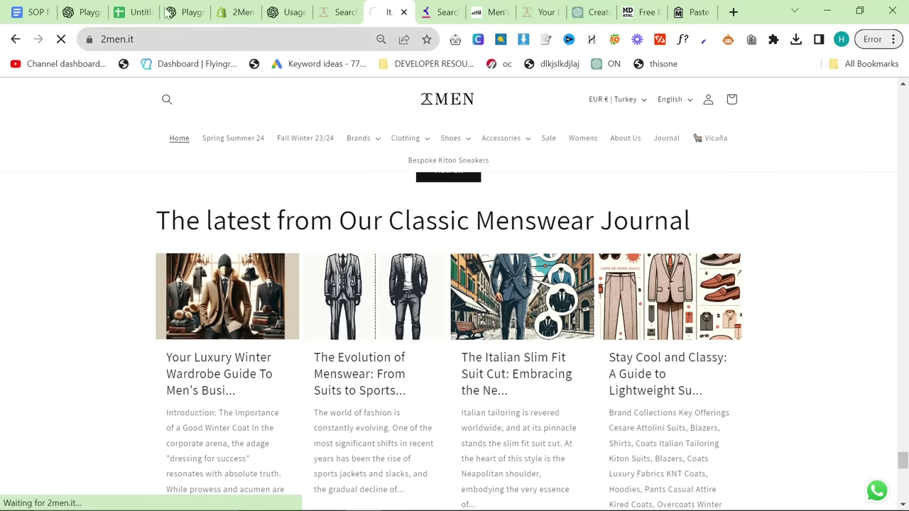
pyautogui.click(149, 43)
# Open Google Search Console in the other Chrome profile, select the 2men.it property and dismiss the page restore prompt.
pyautogui.click(842, 41)
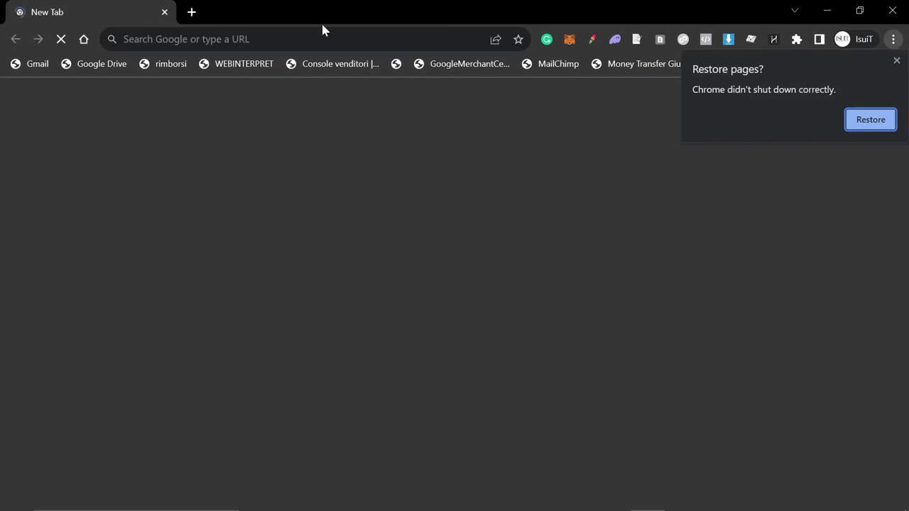
pyautogui.click(319, 39)
pyautogui.write('se')
pyautogui.press('Return')
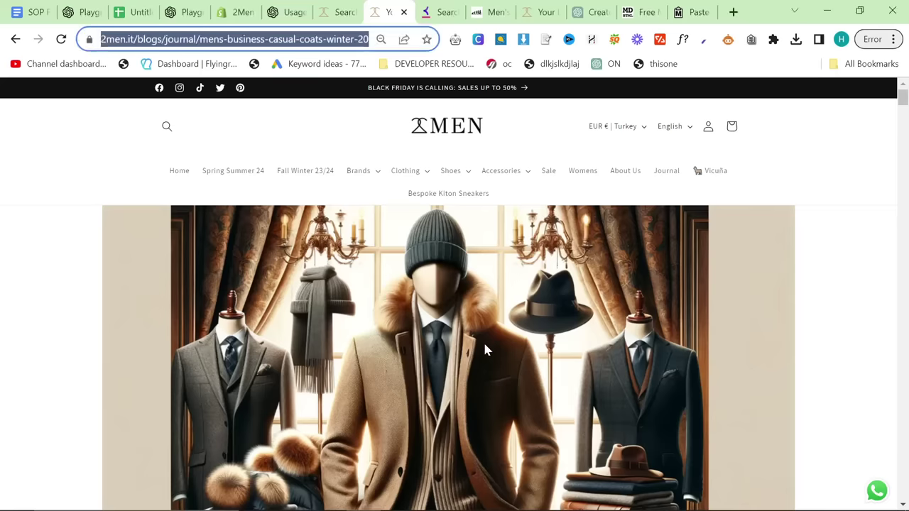
pyautogui.scroll(-15, 483, 340)
pyautogui.scroll(-5, 439, 328)
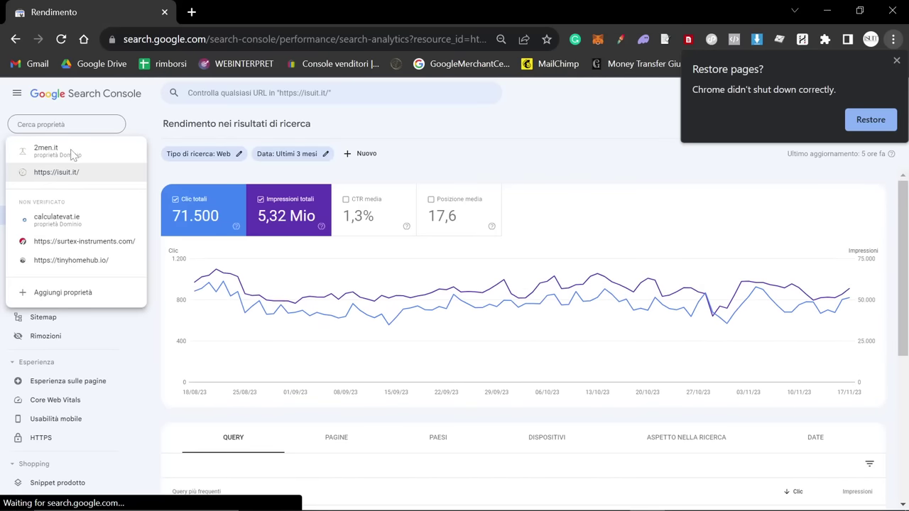
pyautogui.click(71, 152)
pyautogui.click(896, 62)
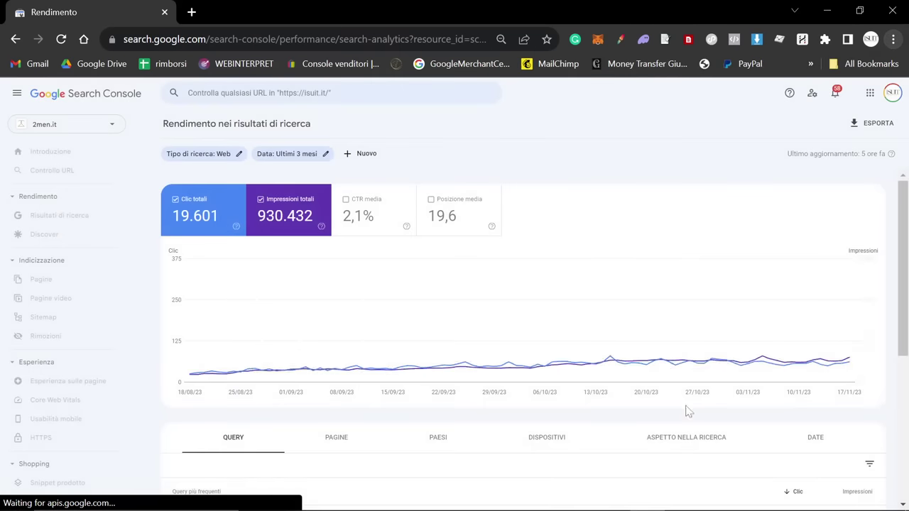
pyautogui.click(344, 95)
pyautogui.hotkey('ctrl', 'v')
pyautogui.press('Return')
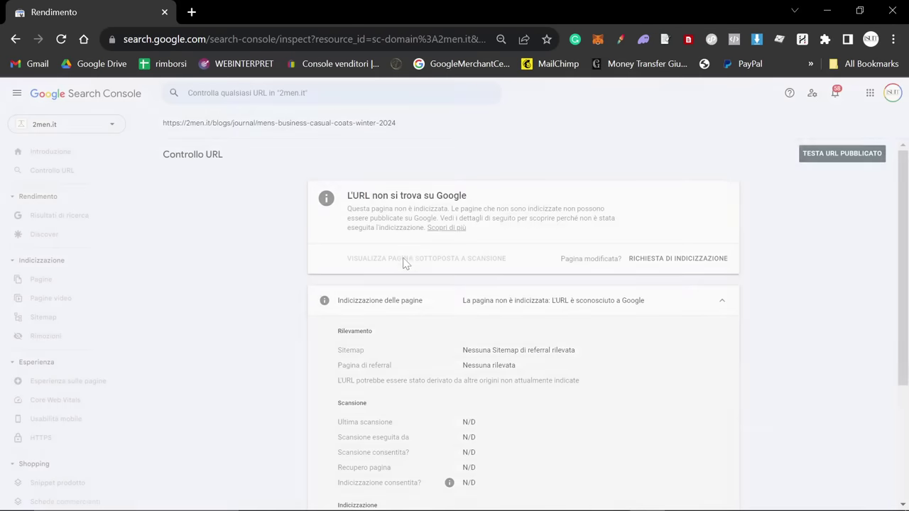
pyautogui.hotkey('alt', 'Tab')
pyautogui.hotkey('alt', 'Tab')
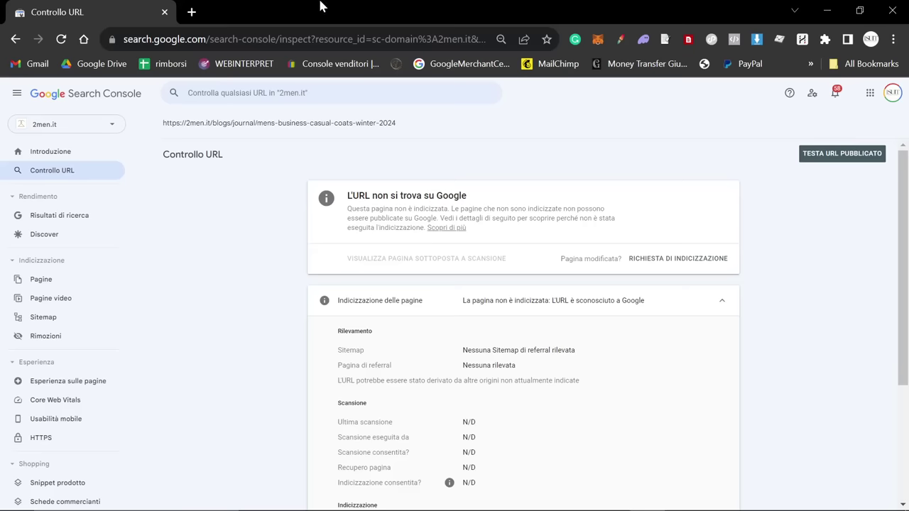
# Return to the BiggestBoss assistant thread and review the generated Chelsea boots table and images.
pyautogui.hotkey('alt', 'Tab')
pyautogui.click(285, 8)
pyautogui.click(183, 7)
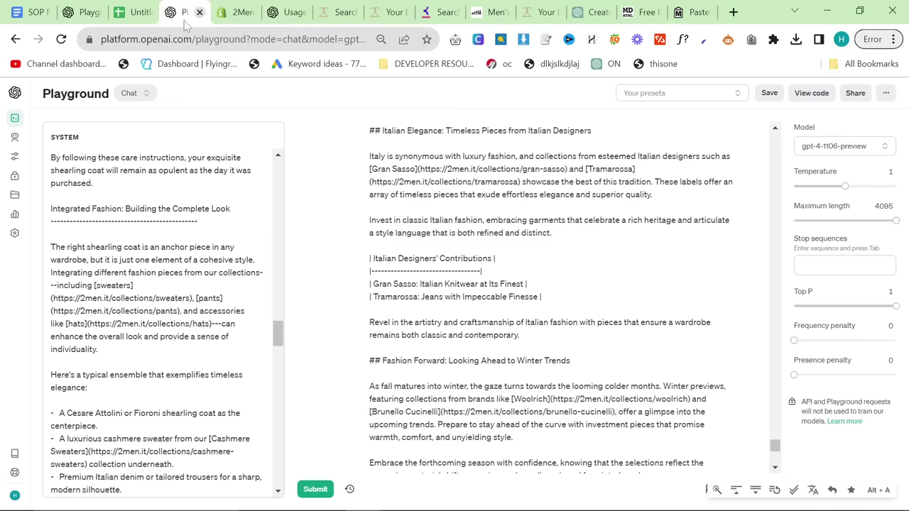
pyautogui.click(89, 8)
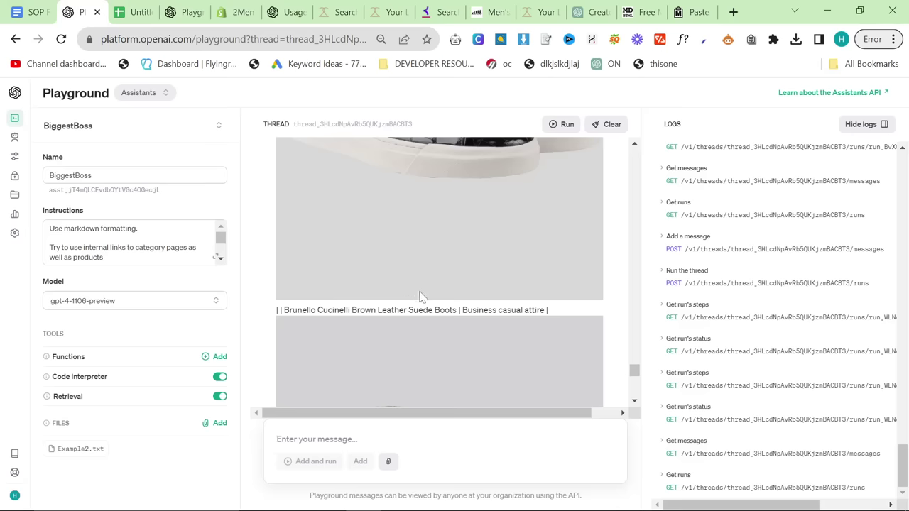
pyautogui.scroll(10, 424, 298)
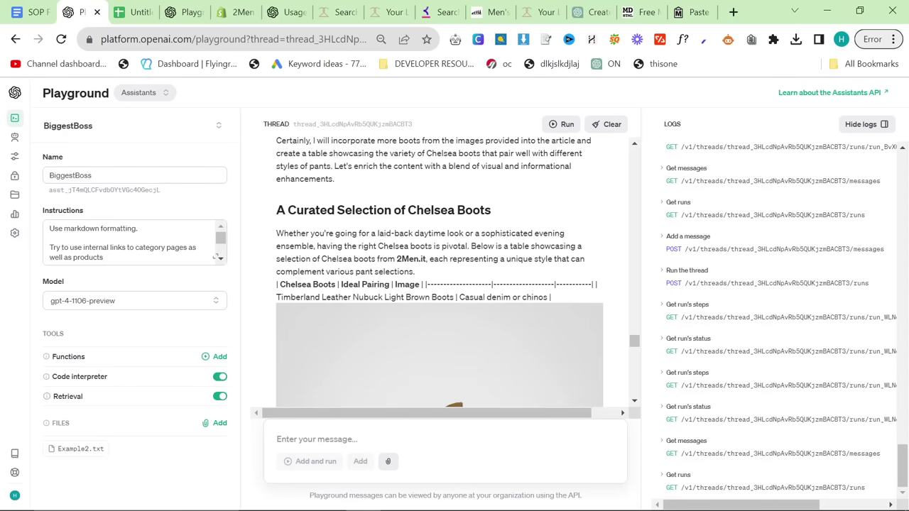
pyautogui.scroll(-10, 483, 344)
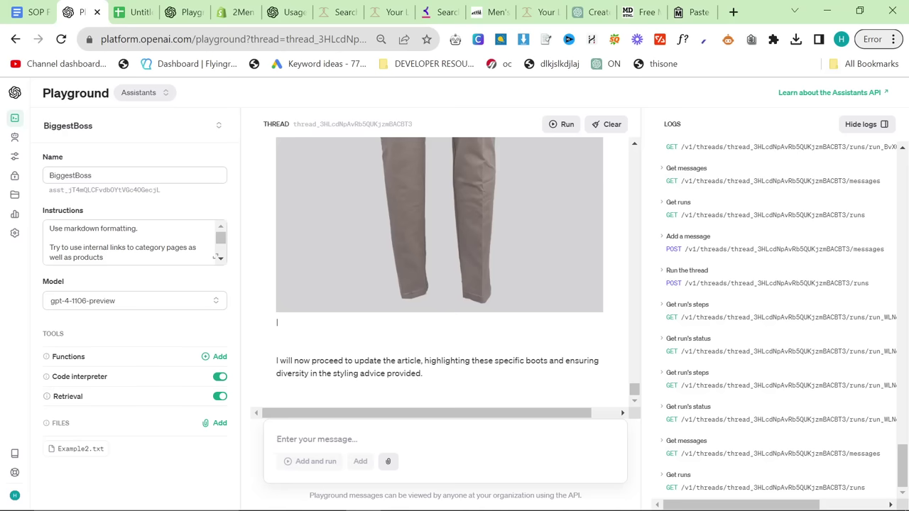
# Tell the assistant to organise the content into one generation because things are getting a bit complicated, and run the message.
pyautogui.write('i di')
pyautogui.press('BackSpace')
pyautogui.press('BackSpace')
pyautogui.press('BackSpace')
pyautogui.press('BackSpace')
pyautogui.write('Ok i')
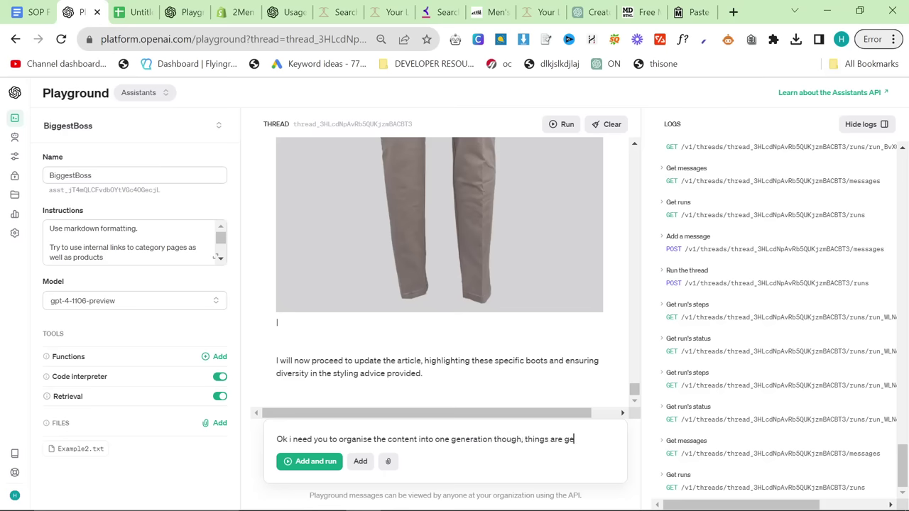
pyautogui.write('bit complocated')
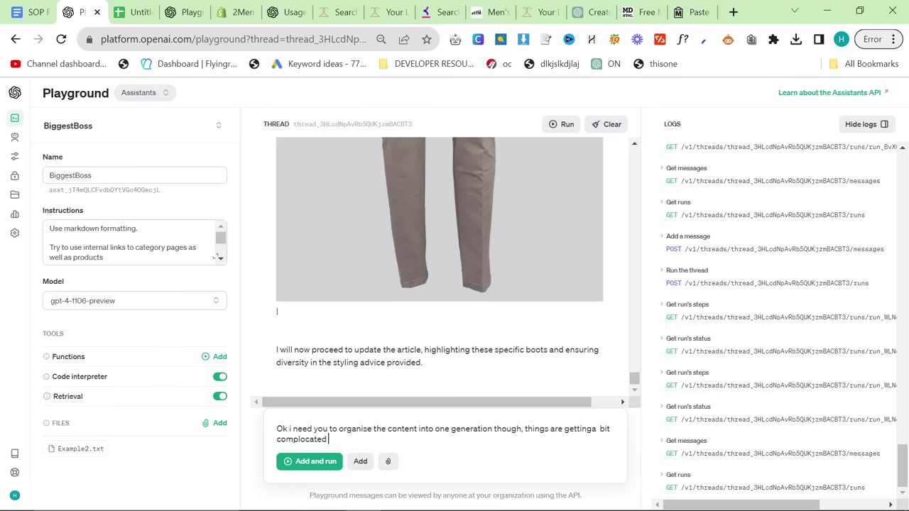
pyautogui.hotkey('ctrl', 'BackSpace')
pyautogui.write('co')
pyautogui.click(316, 466)
pyautogui.click(144, 12)
pyautogui.click(162, 43)
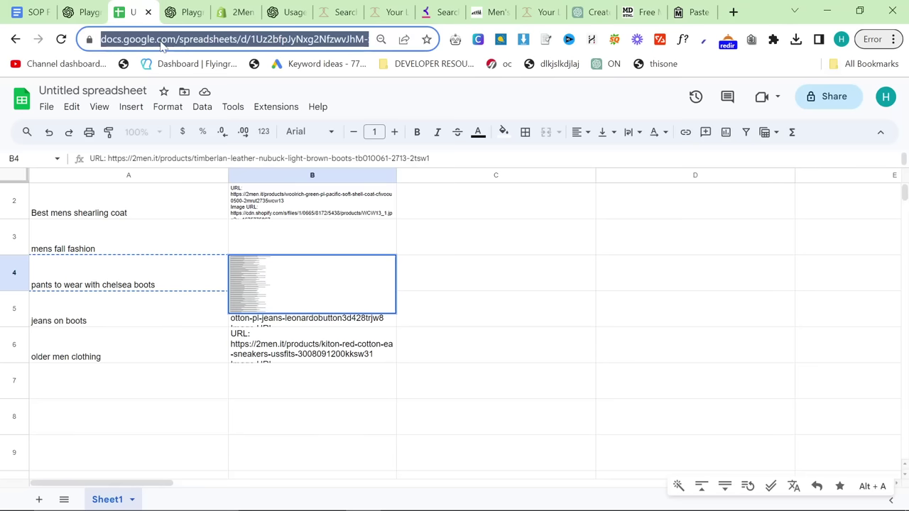
pyautogui.click(448, 229)
# Replace the SOP document page with a fresh Assistants playground for the BiggestBoss assistant with an empty thread.
pyautogui.click(32, 12)
pyautogui.click(119, 39)
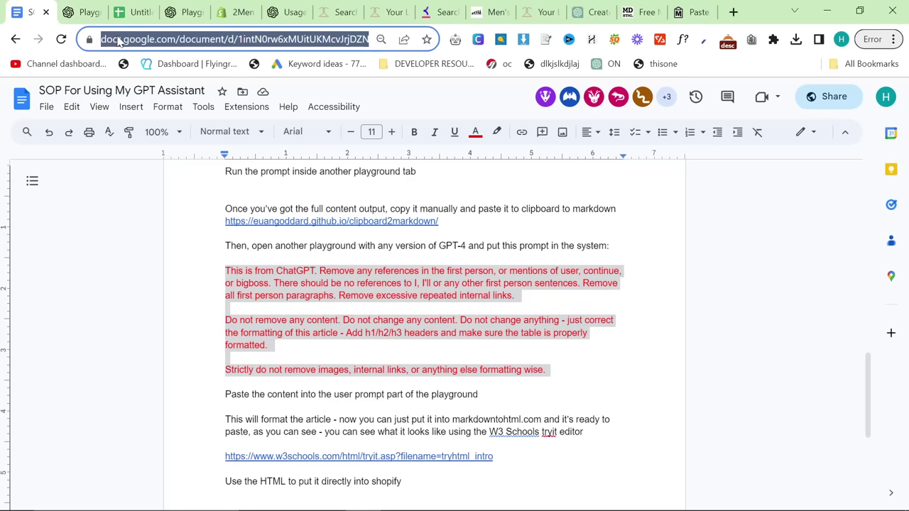
pyautogui.write('pl')
pyautogui.press('Return')
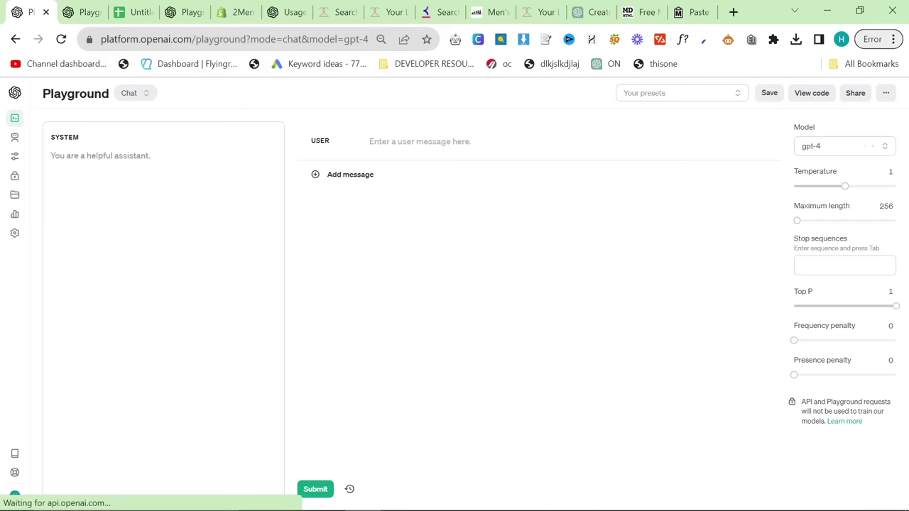
pyautogui.click(12, 140)
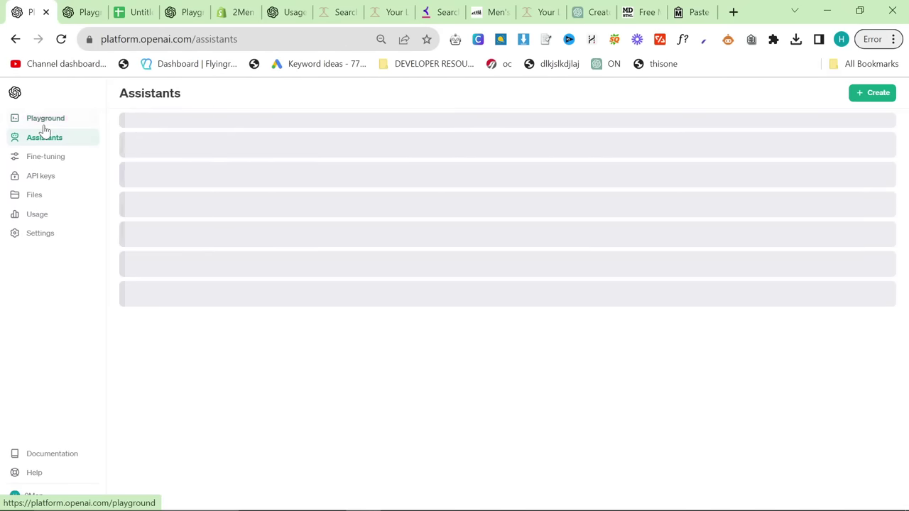
pyautogui.click(44, 119)
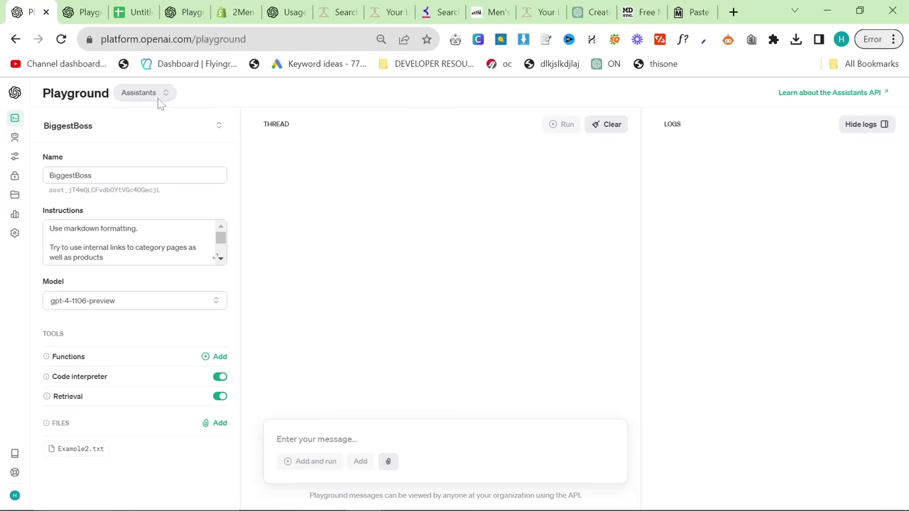
pyautogui.click(331, 439)
pyautogui.write('/start')
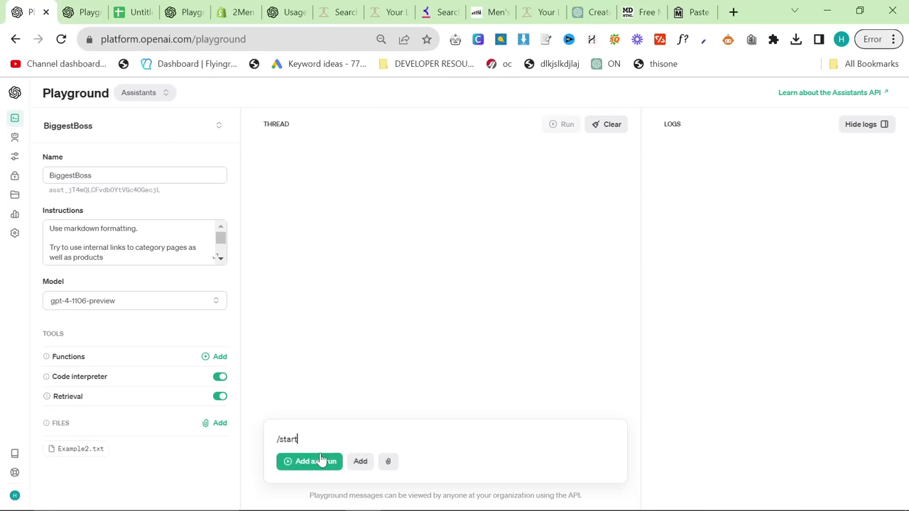
pyautogui.click(320, 461)
pyautogui.click(91, 15)
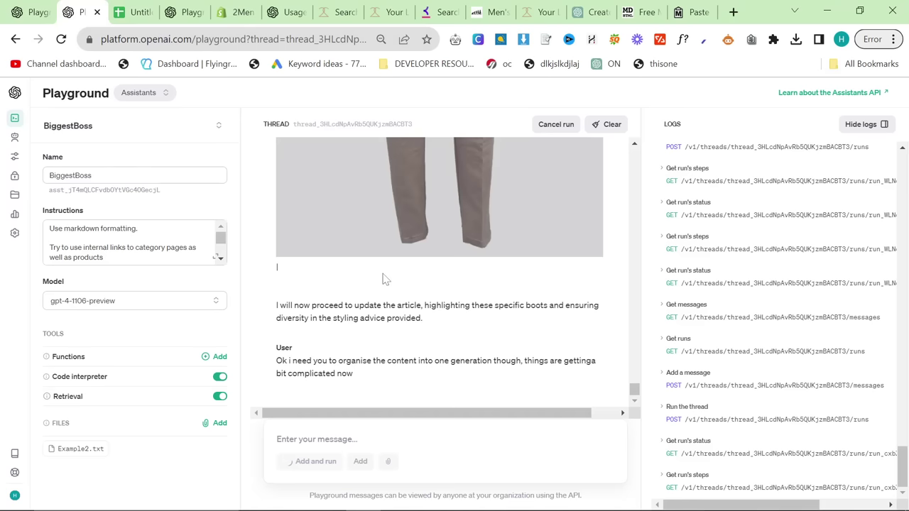
pyautogui.click(32, 12)
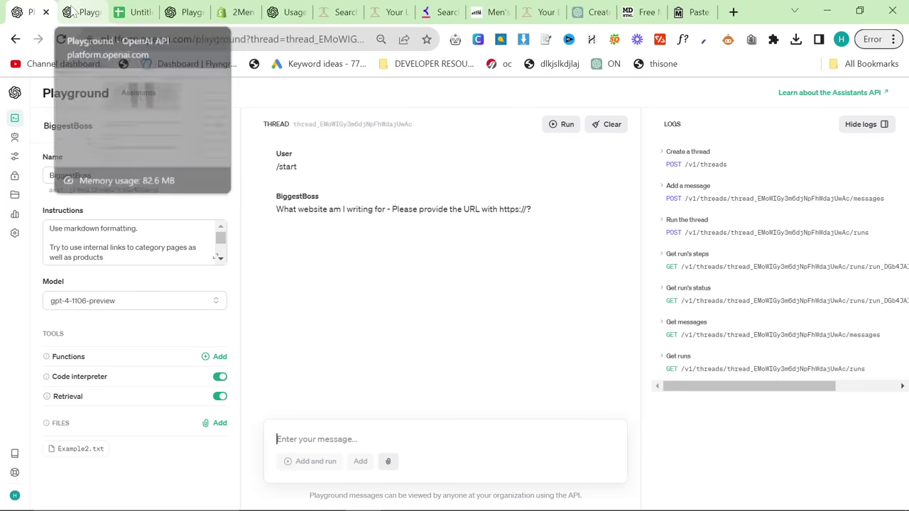
pyautogui.write('htp')
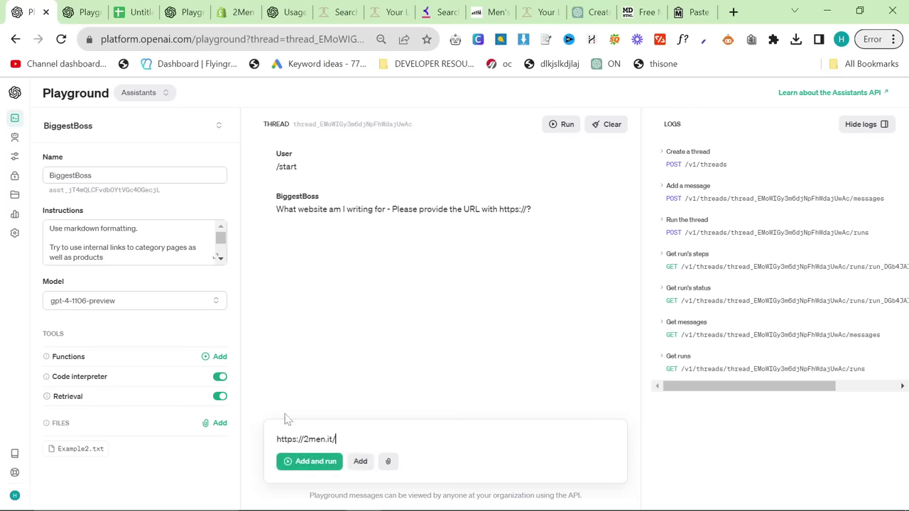
pyautogui.press('Return')
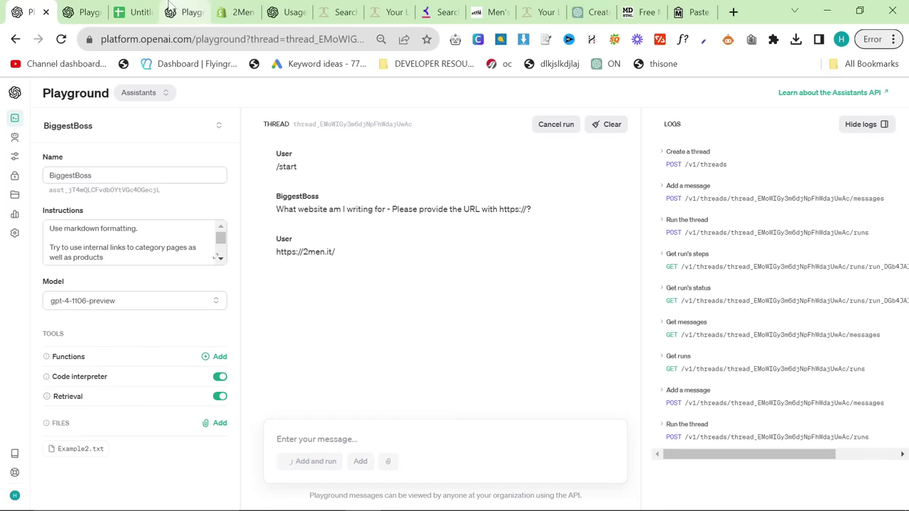
# Look up the next keyword in the spreadsheet and send "jeans on boots" to the new assistant thread as the ranking keyword.
pyautogui.click(142, 10)
pyautogui.click(103, 321)
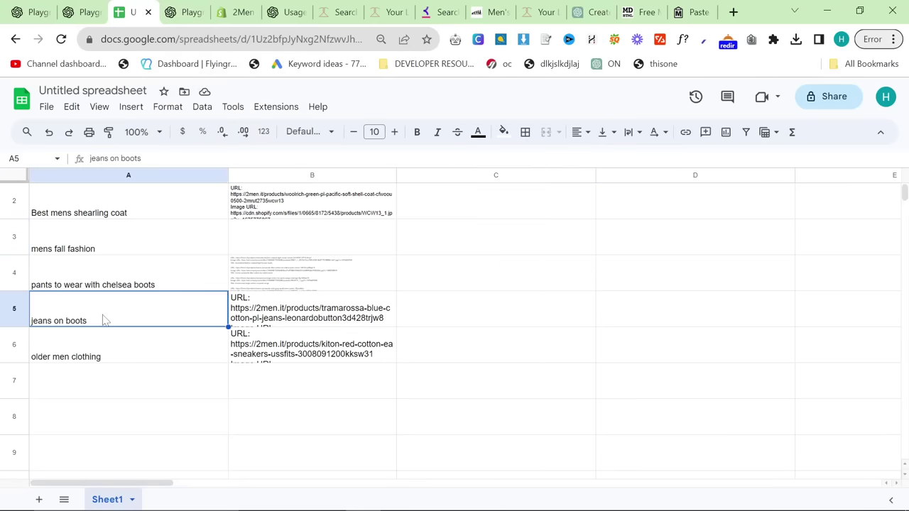
pyautogui.click(30, 10)
pyautogui.click(323, 439)
pyautogui.write('jeans on boots')
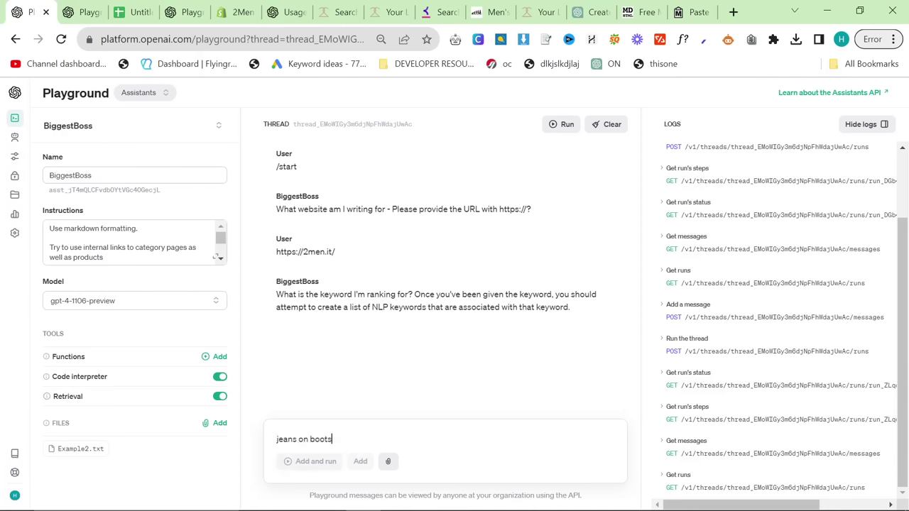
pyautogui.press('Return')
pyautogui.click(85, 12)
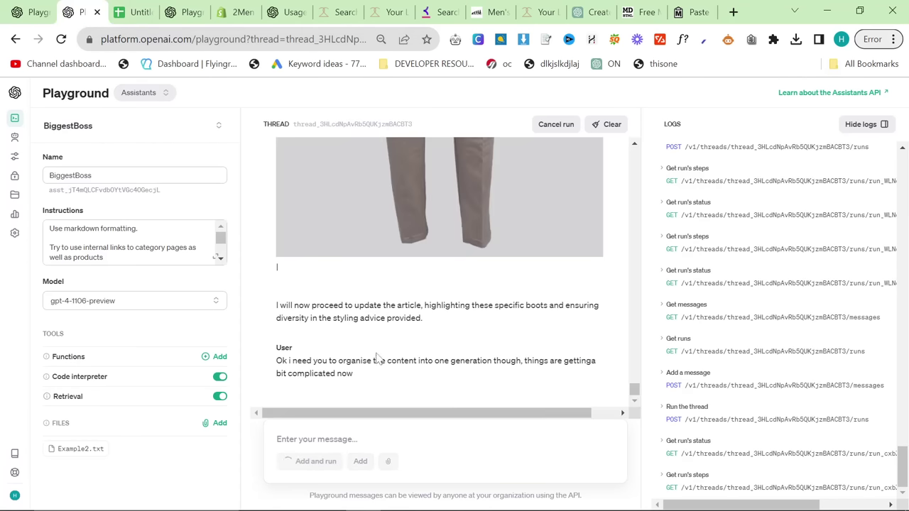
pyautogui.click(44, 10)
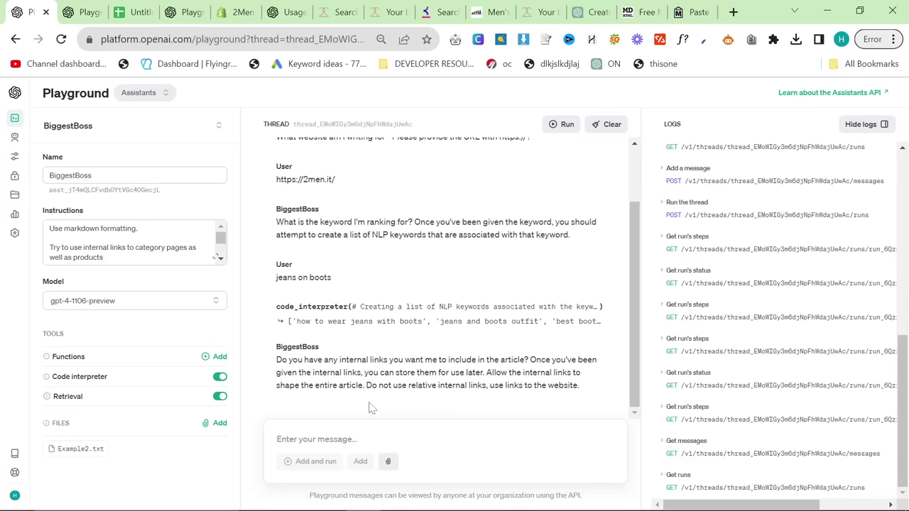
# Provide the Notepad list of /collections/ links as the article's internal links and run the message.
pyautogui.hotkey('alt', 'Tab')
pyautogui.hotkey('alt', 'Tab')
pyautogui.hotkey('alt', 'Tab')
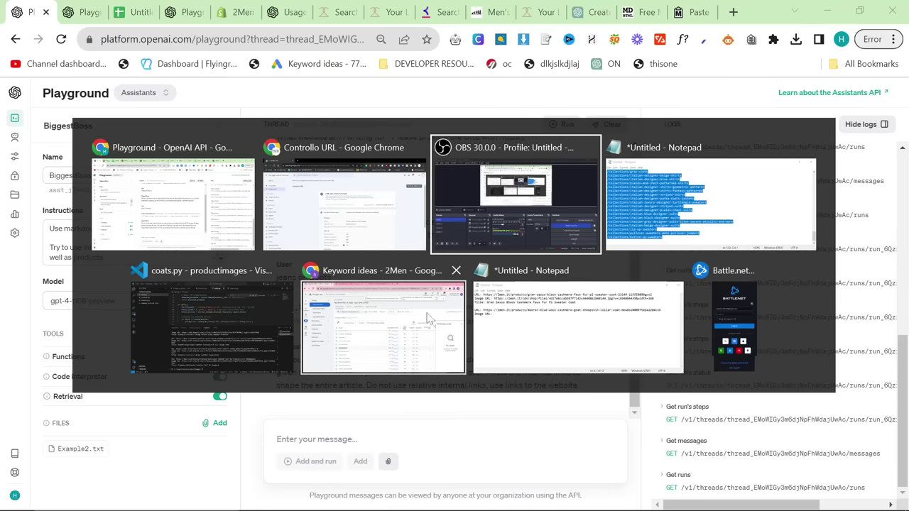
pyautogui.scroll(6, 369, 235)
pyautogui.scroll(20, 369, 234)
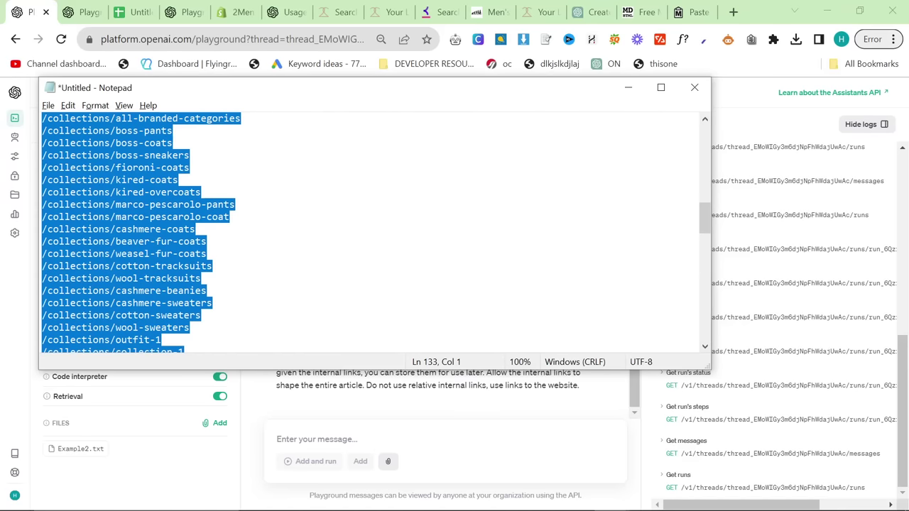
pyautogui.click(150, 118)
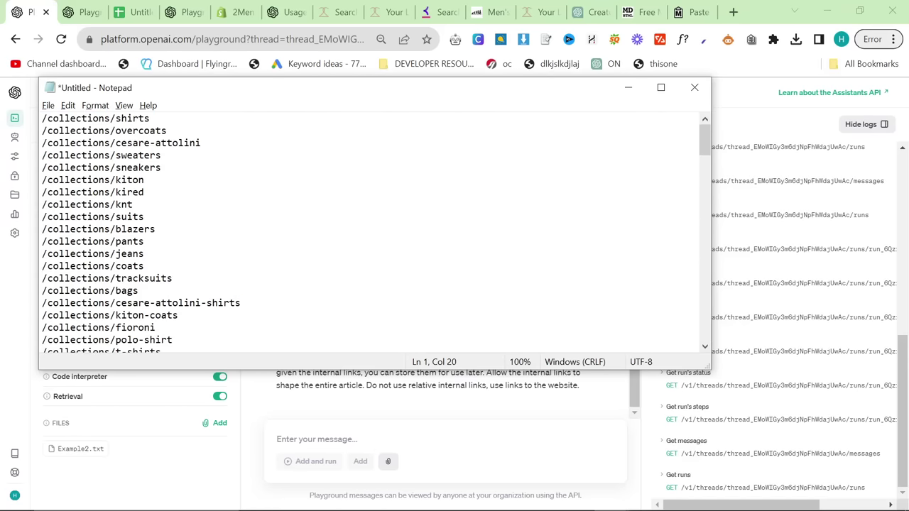
pyautogui.hotkey('alt', 'Tab')
pyautogui.hotkey('ctrl', 'v')
pyautogui.hotkey('ctrl', 'Return')
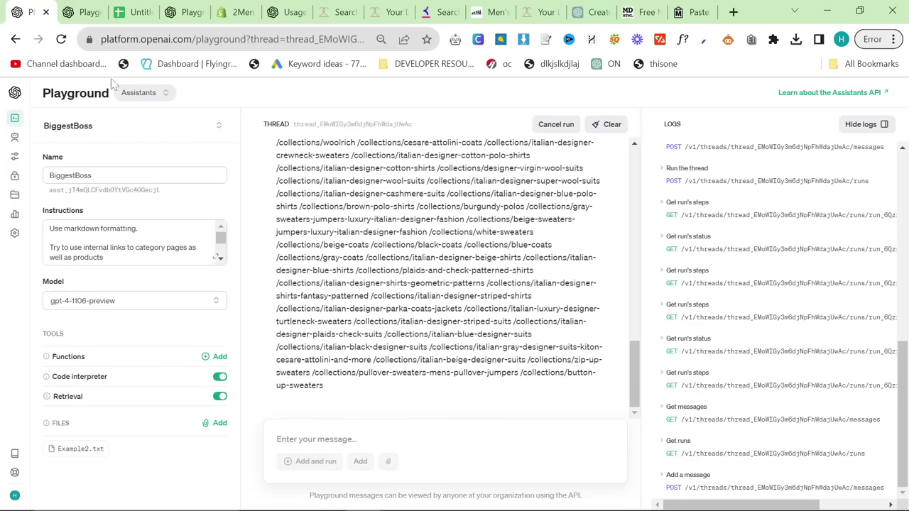
# Copy the revised "Curating Your Look: Pairing Pants with Diverse Chelsea Boots Styles" article and convert it to Markdown in the clipboard2markdown page.
pyautogui.click(76, 7)
pyautogui.scroll(6, 376, 310)
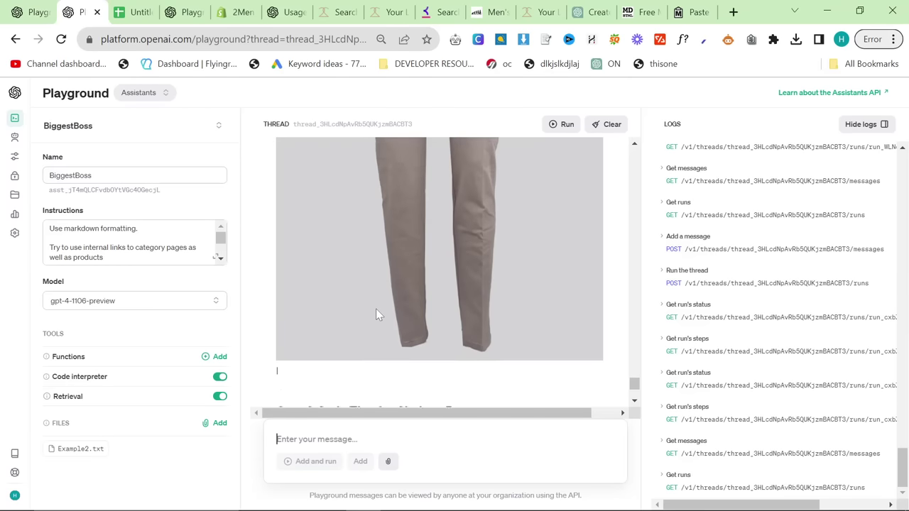
pyautogui.scroll(10, 378, 315)
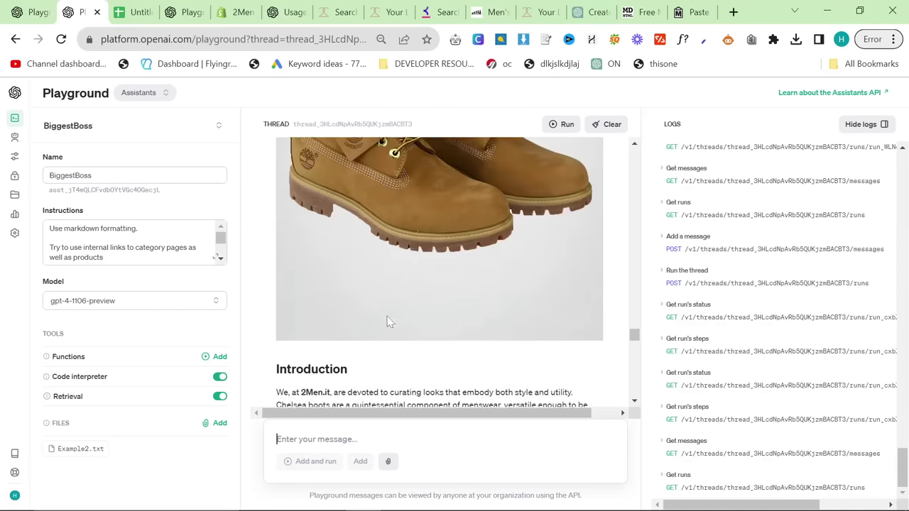
pyautogui.scroll(5, 389, 320)
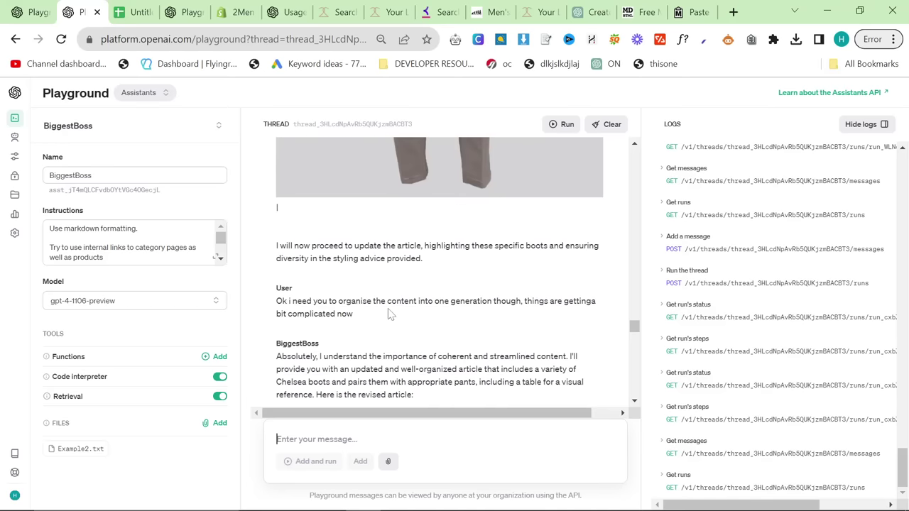
pyautogui.scroll(-2, 389, 314)
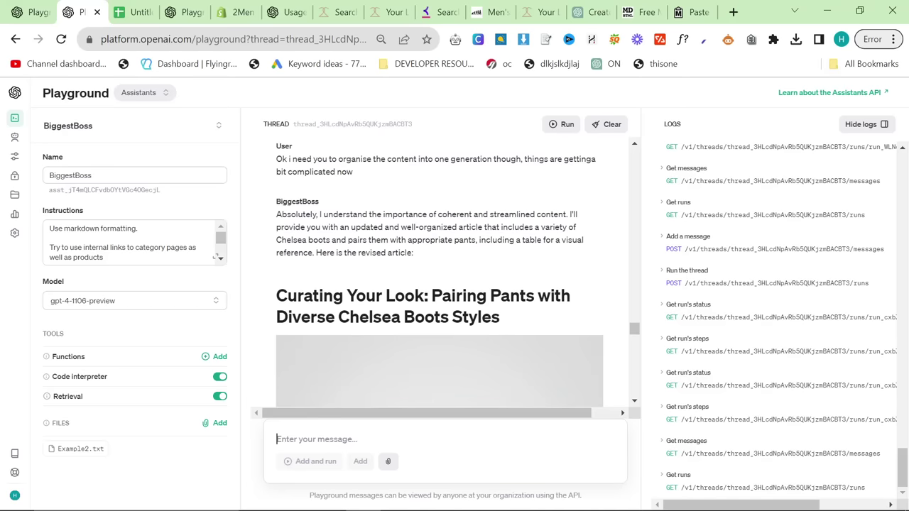
pyautogui.scroll(-13, 502, 343)
pyautogui.moveTo(277, 296); pyautogui.dragTo(545, 383)
pyautogui.scroll(-10, 538, 341)
pyautogui.hotkey('ctrl', 'c')
pyautogui.click(692, 13)
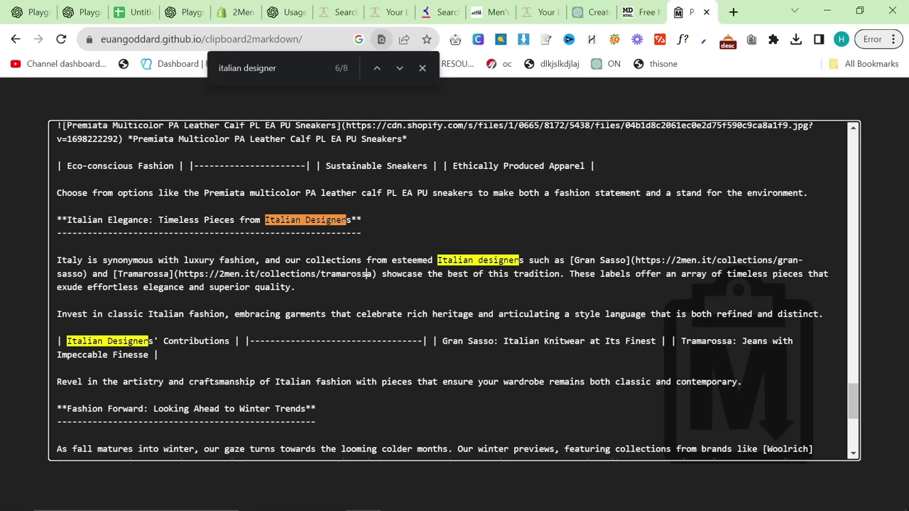
pyautogui.hotkey('ctrl', 'v')
# In the Chat playground, submit "Now do this article" followed by the Chelsea boots article in Markdown.
pyautogui.click(186, 12)
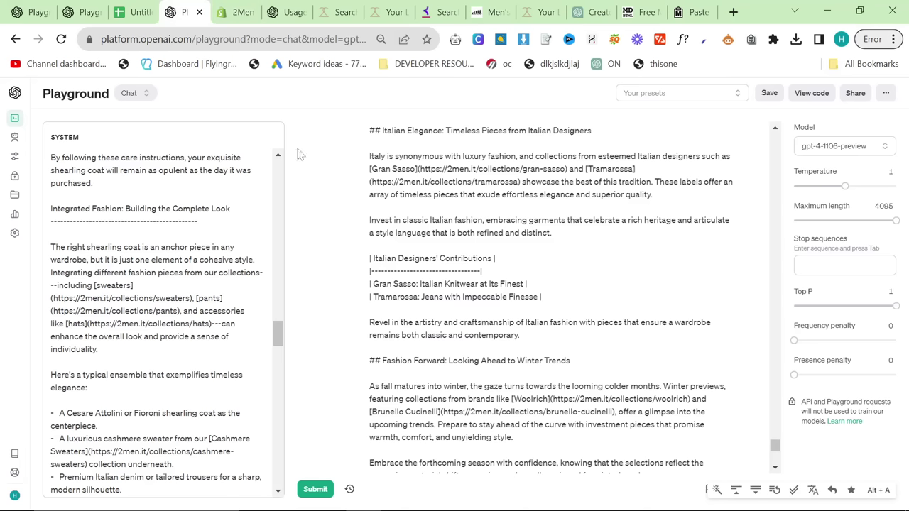
pyautogui.scroll(-5, 426, 373)
pyautogui.click(400, 458)
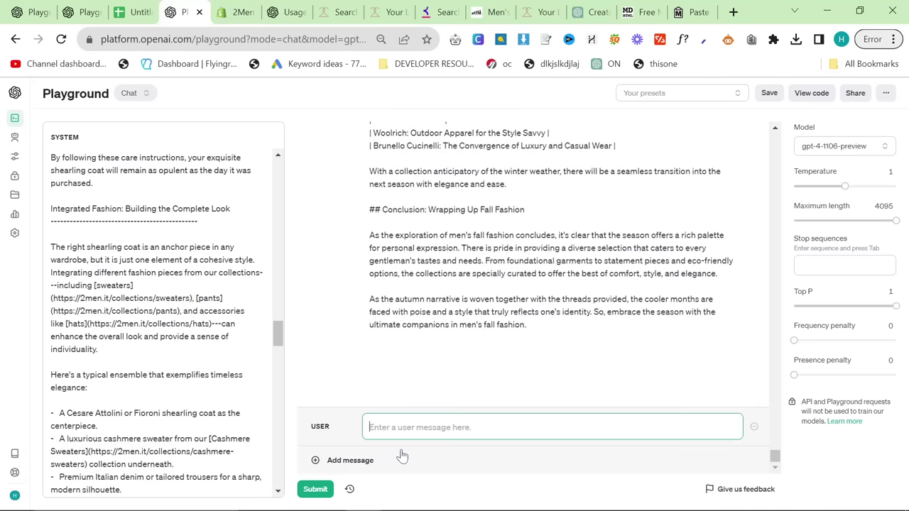
pyautogui.write('Now do this article')
pyautogui.hotkey('ctrl', 'v')
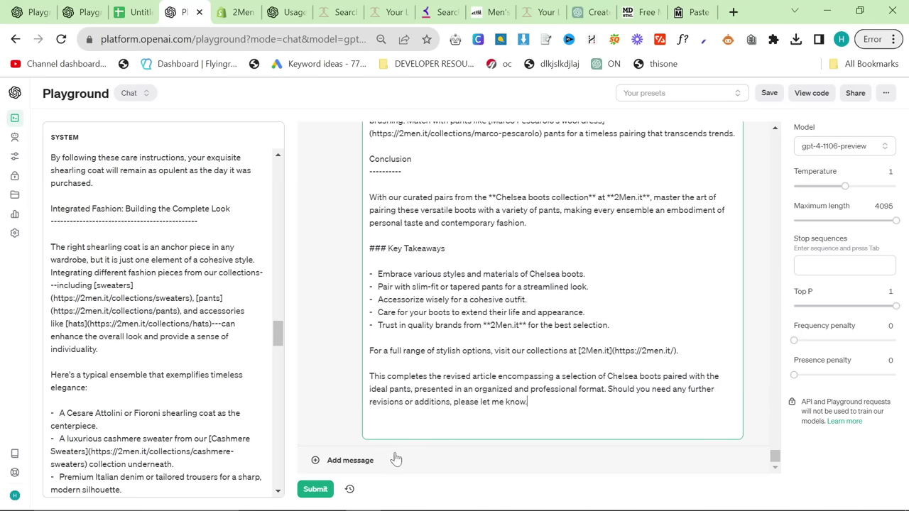
pyautogui.click(314, 489)
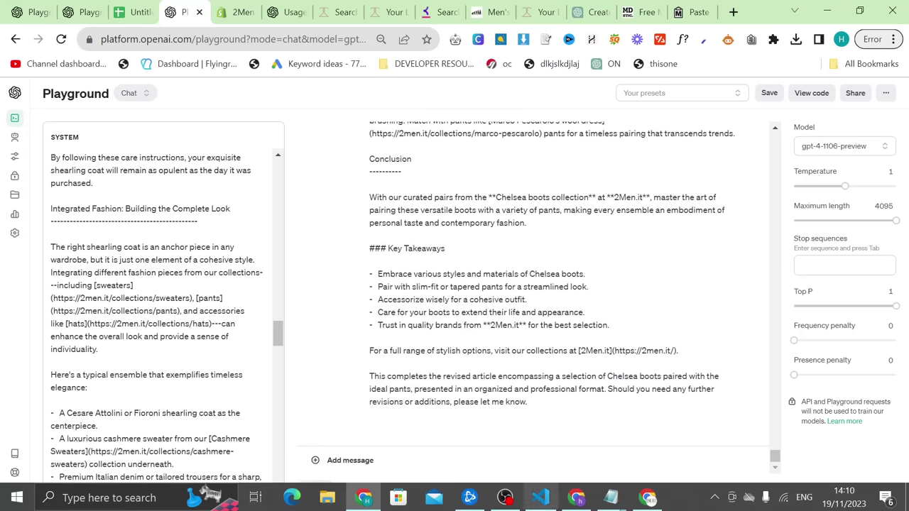
# Answer the content length question in the jeans on boots thread with "Large" and run it.
pyautogui.click(23, 8)
pyautogui.write('Large')
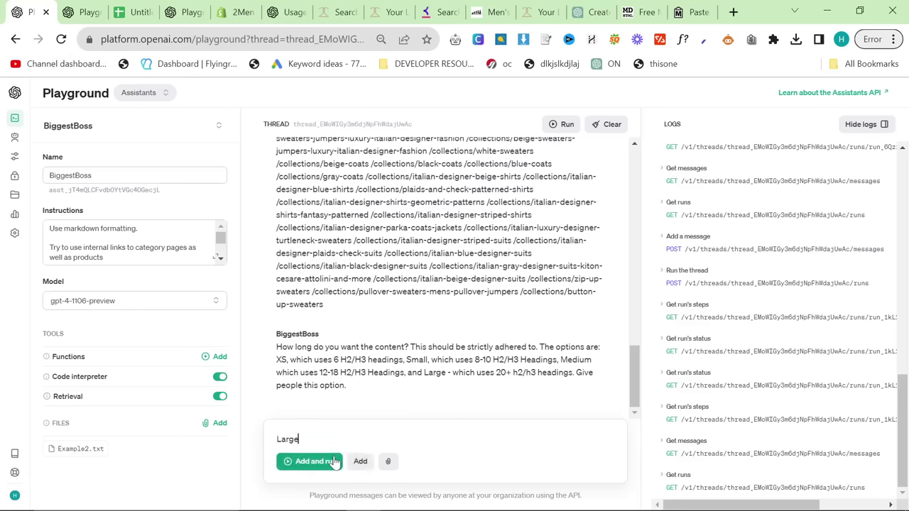
pyautogui.click(313, 461)
# Switch to the ChatGPT featured image conversation and close the enlarged fall fashion image, ready for a new message.
pyautogui.click(591, 13)
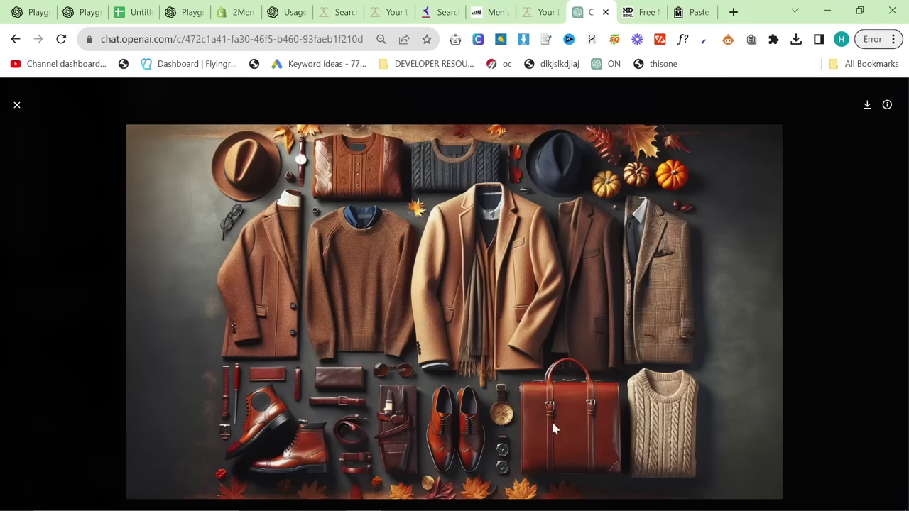
pyautogui.click(459, 503)
pyautogui.click(467, 484)
pyautogui.write('mak')
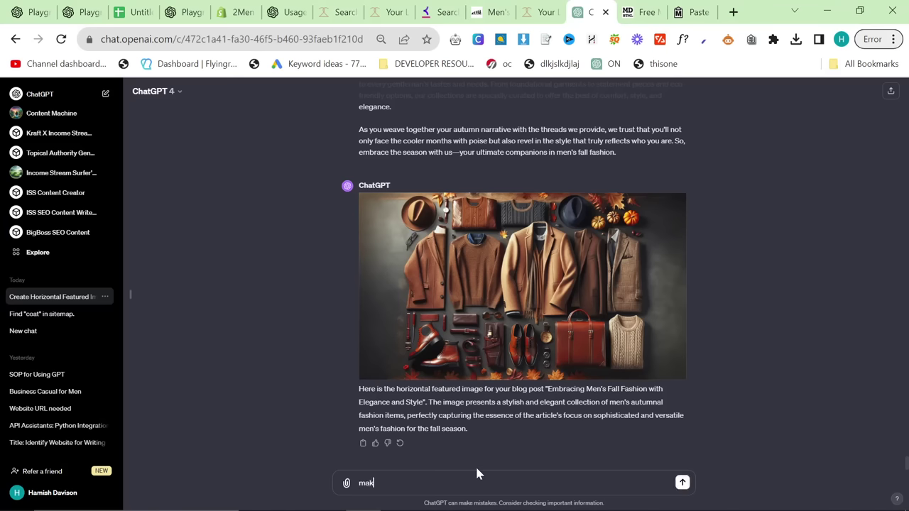
pyautogui.press('BackSpace')
pyautogui.press('BackSpace')
pyautogui.write('ake a horiz')
pyautogui.hotkey('ctrl', 'BackSpace')
pyautogui.hotkey('ctrl', 'BackSpace')
pyautogui.press('BackSpace')
pyautogui.press('BackSpace')
pyautogui.press('BackSpace')
pyautogui.press('BackSpace')
# Ask ChatGPT for the next featured image by sending "now do this article" with the Chelsea boots article text.
pyautogui.write('now do this article')
pyautogui.hotkey('ctrl', 'v')
pyautogui.press('Return')
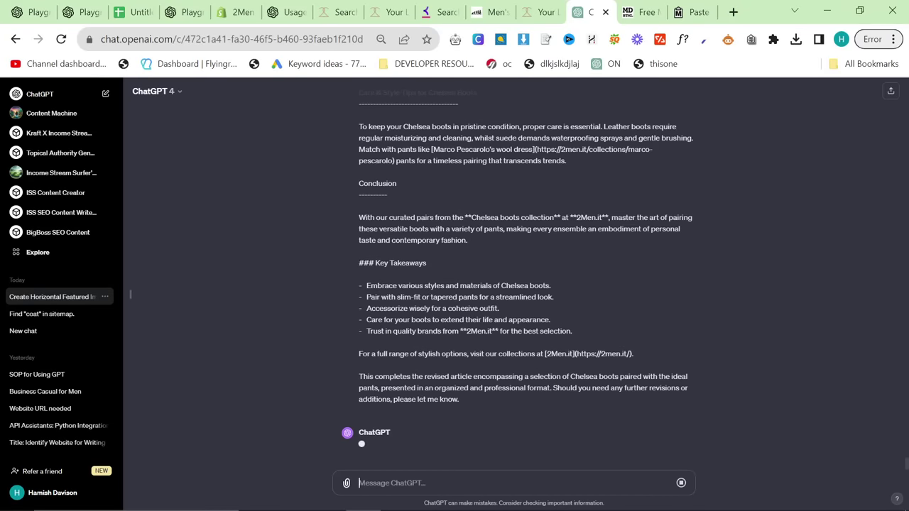
# Check the end of the Chelsea boots assistant thread and the progress of its rewrite in the Chat playground.
pyautogui.moveTo(505, 510)
pyautogui.click(171, 10)
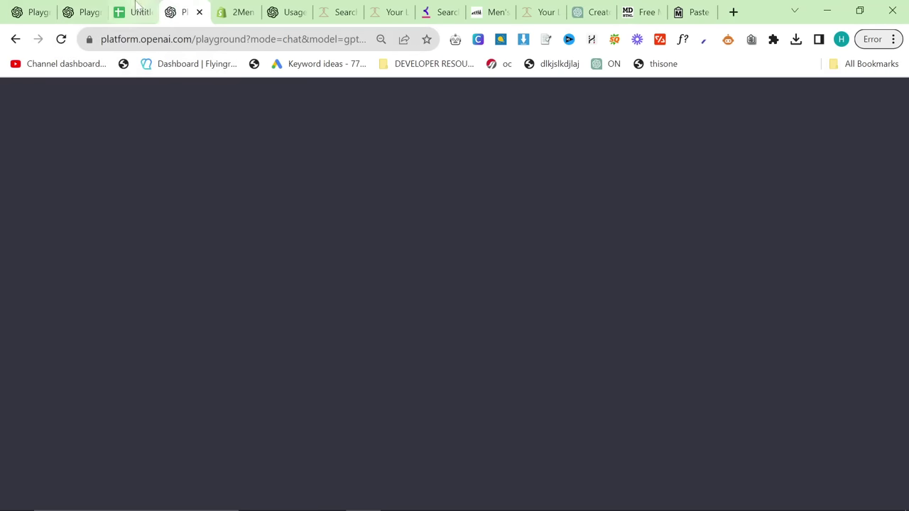
pyautogui.click(80, 12)
pyautogui.click(408, 322)
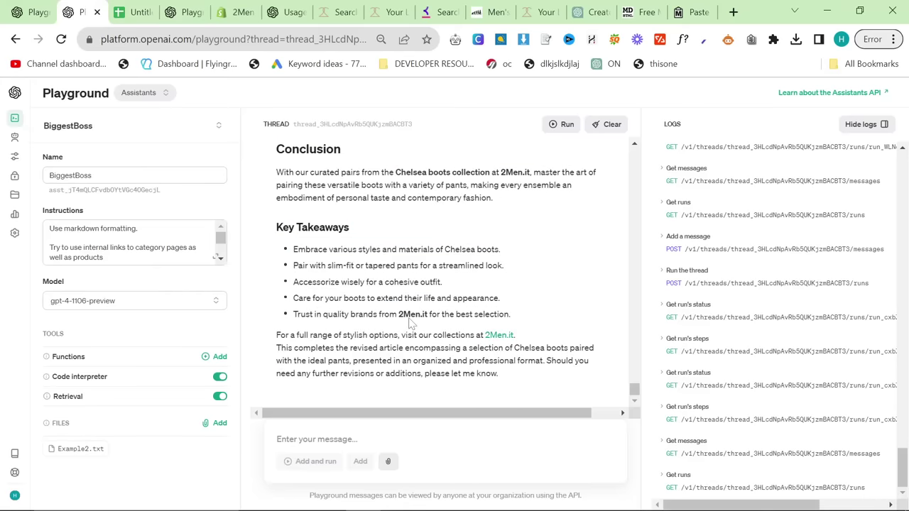
pyautogui.click(179, 11)
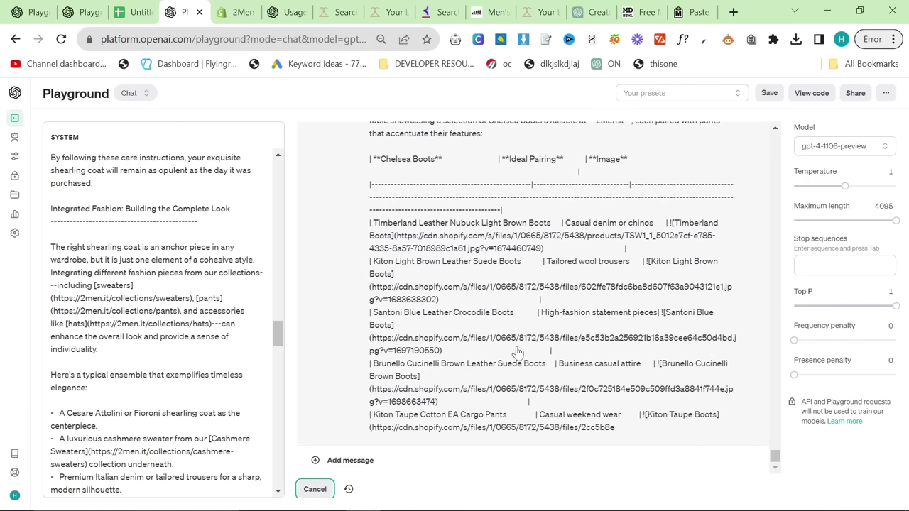
# Send the product and image URLs from spreadsheet cell B5 to the jeans on boots thread as the article's photos.
pyautogui.hotkey('ctrl', '1')
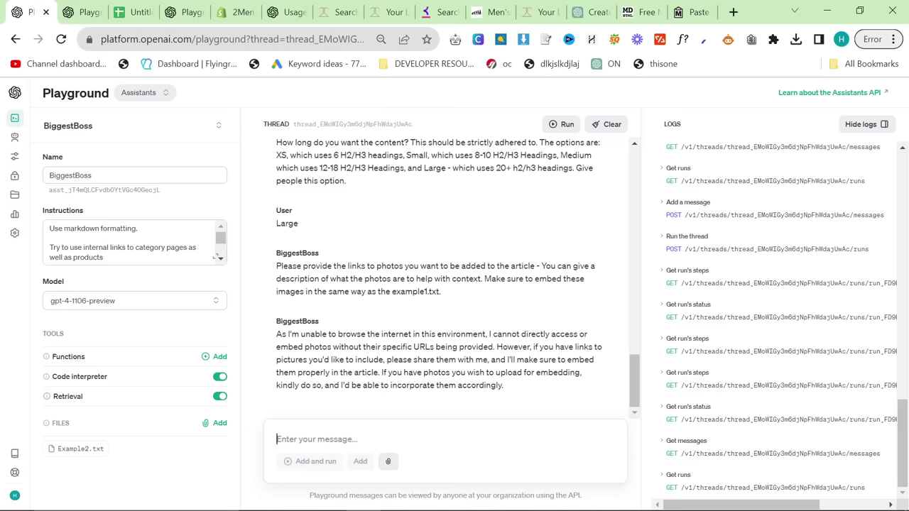
pyautogui.hotkey('alt', 'Tab')
pyautogui.hotkey('alt', 'Tab')
pyautogui.click(217, 216)
pyautogui.click(132, 12)
pyautogui.doubleClick(282, 306)
pyautogui.hotkey('ctrl', 'a')
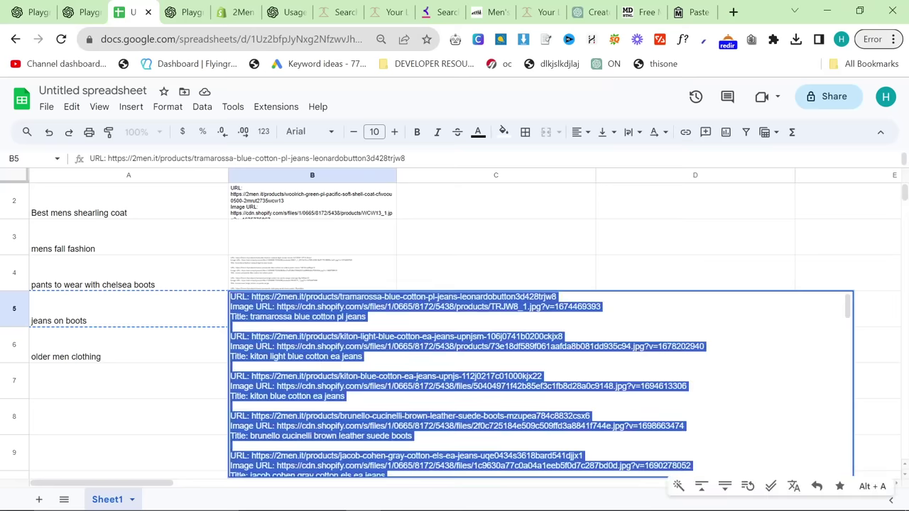
pyautogui.click(16, 10)
pyautogui.hotkey('ctrl', 'v')
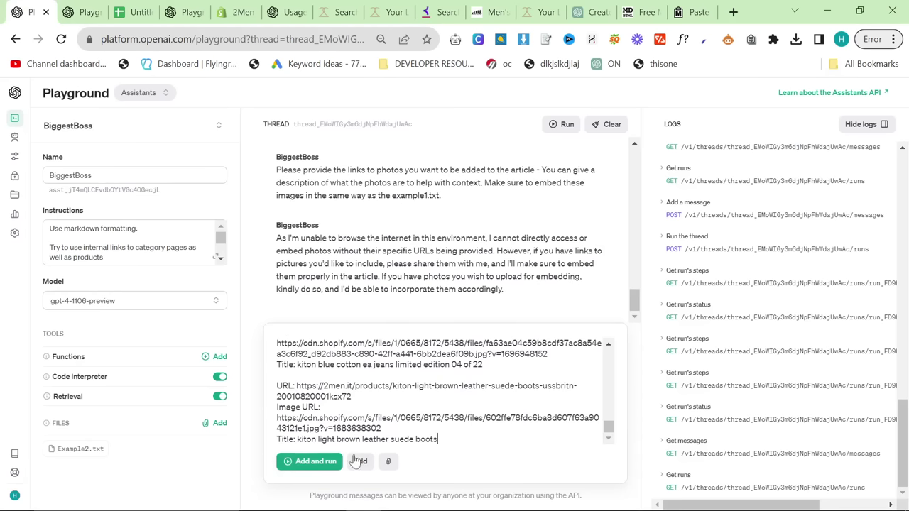
pyautogui.hotkey('ctrl', 'Return')
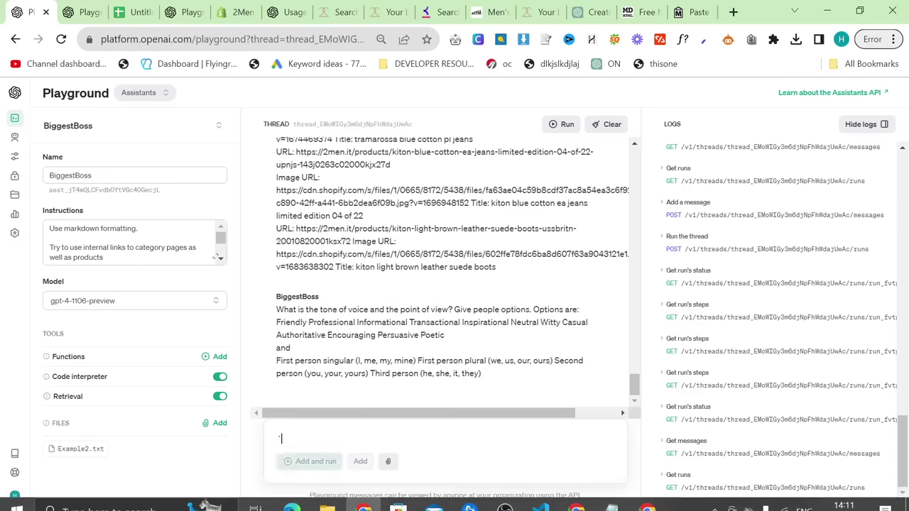
# Answer the tone and point of view question with "professional and first person plural" and run the message.
pyautogui.write('professional and first person plu')
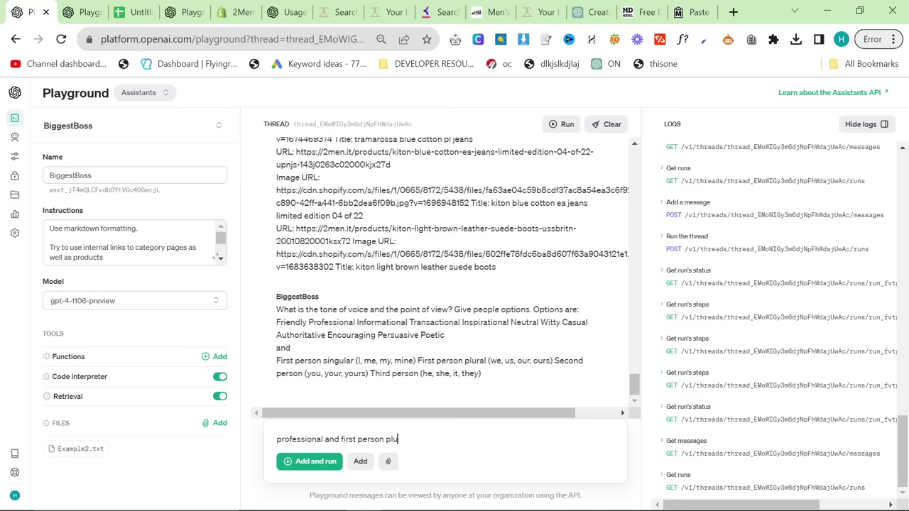
pyautogui.write('ral')
pyautogui.click(312, 461)
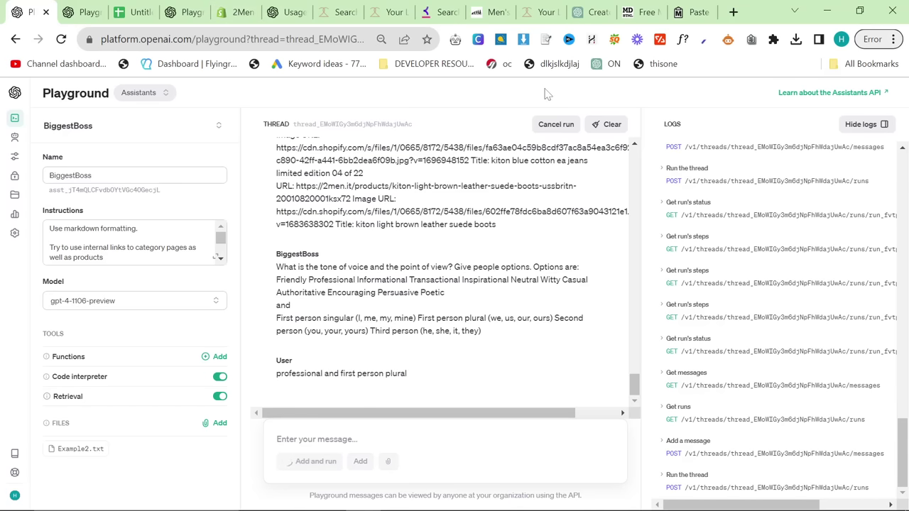
# Save ChatGPT's Chelsea boots featured image to the Downloads folder as "jeans and boots outfits for men".
pyautogui.click(591, 12)
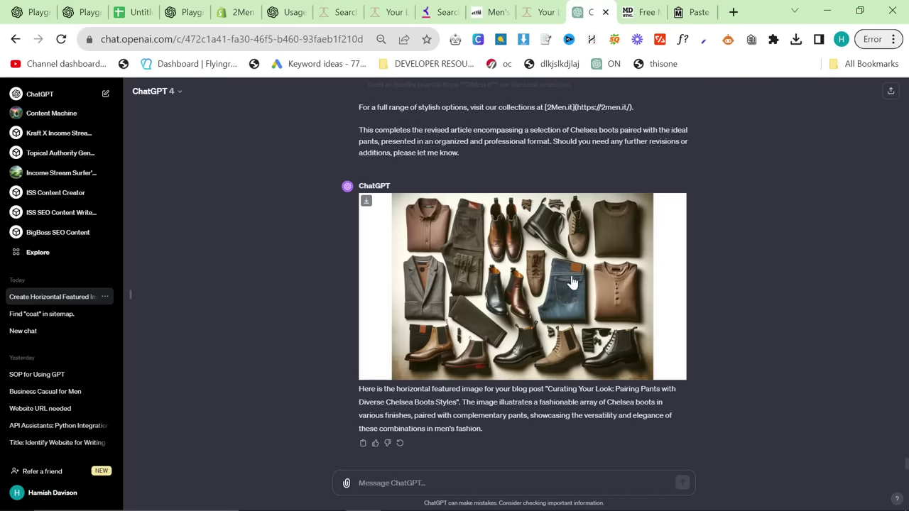
pyautogui.click(572, 284)
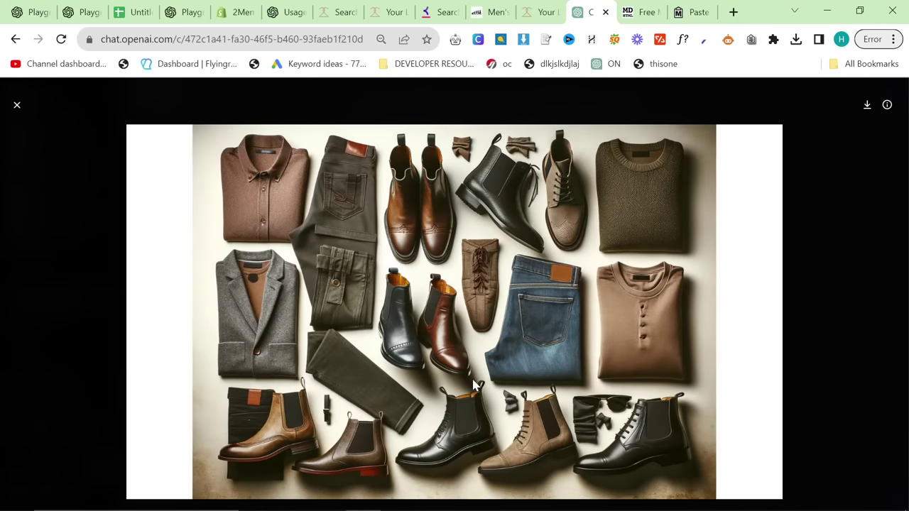
pyautogui.click(474, 385)
pyautogui.rightClick(508, 304)
pyautogui.click(559, 332)
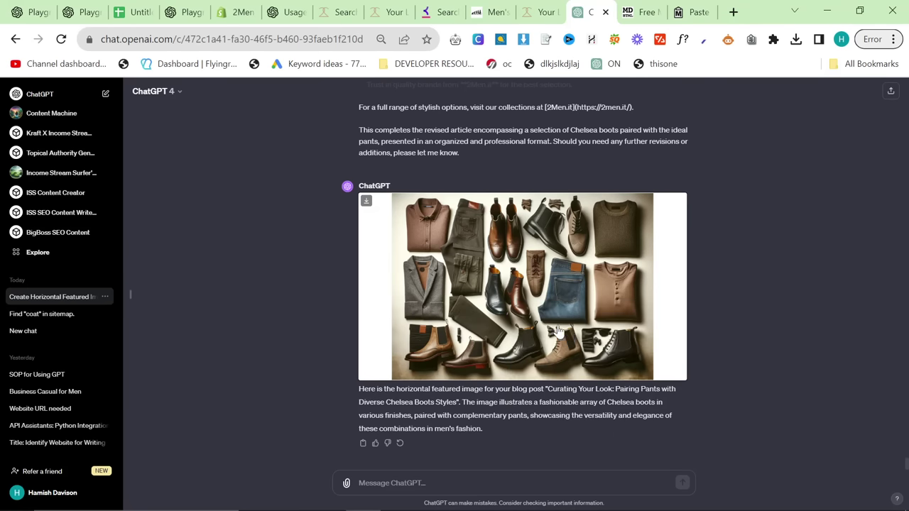
pyautogui.press('Return')
pyautogui.click(528, 288)
pyautogui.rightClick(498, 278)
pyautogui.click(552, 297)
pyautogui.rightClick(533, 275)
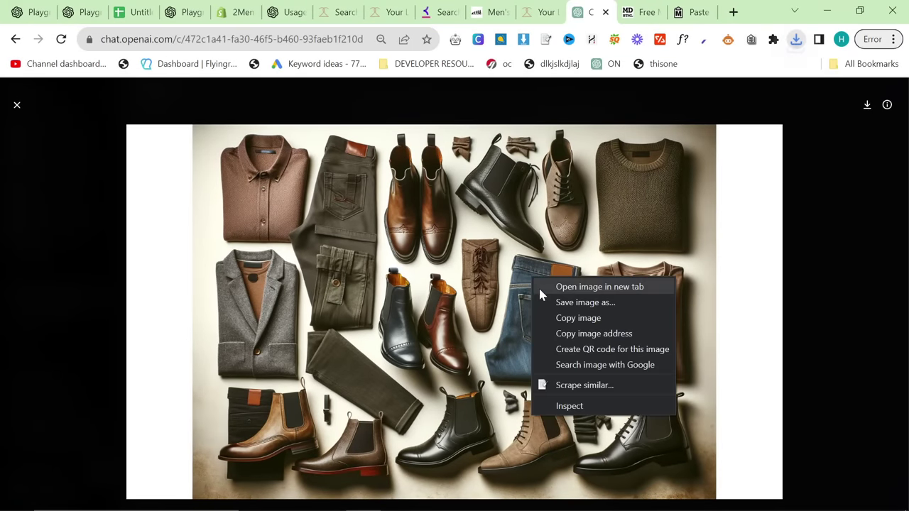
pyautogui.click(551, 303)
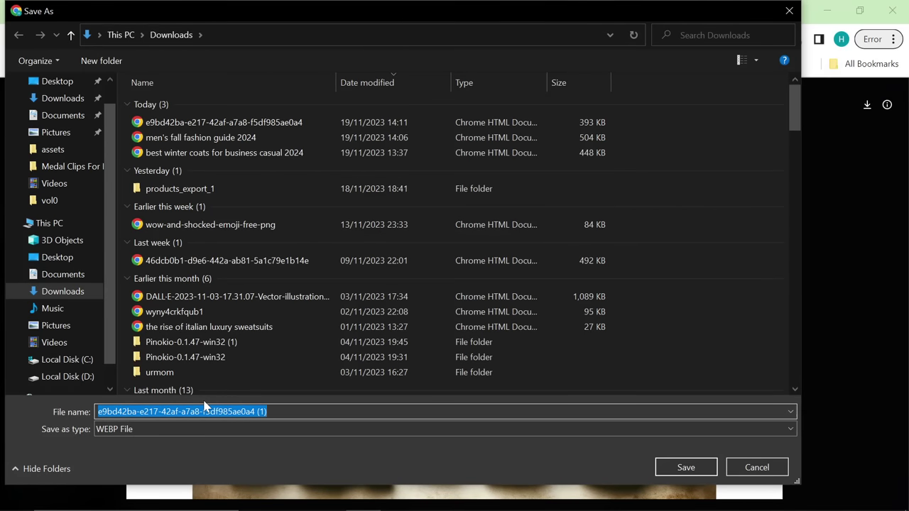
pyautogui.write('jeans and boots outfits for me')
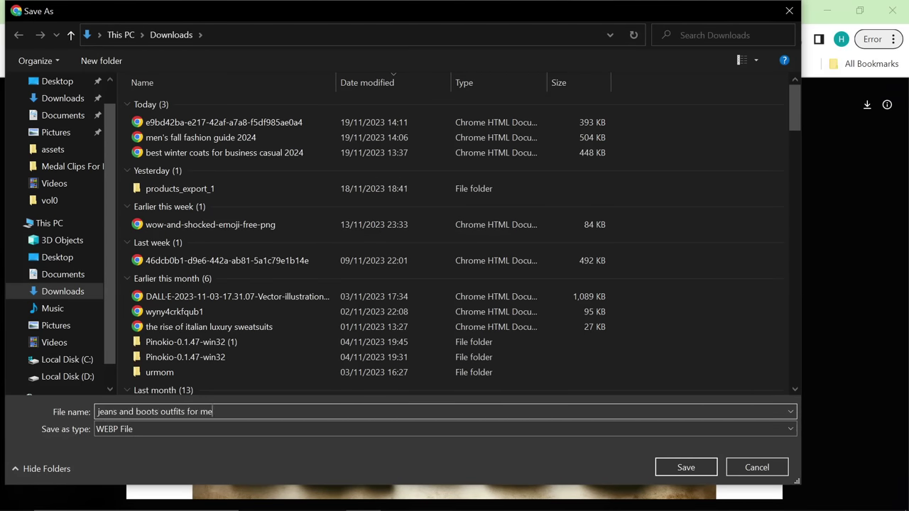
pyautogui.press('Return')
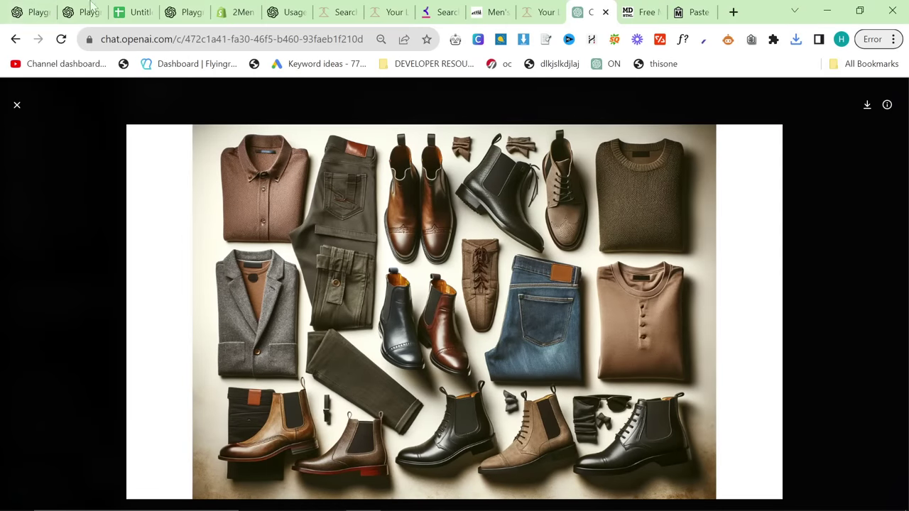
# Convert the rewritten Chelsea boots article from the Chat playground to HTML in the markdown converter and copy the raw HTML.
pyautogui.click(186, 12)
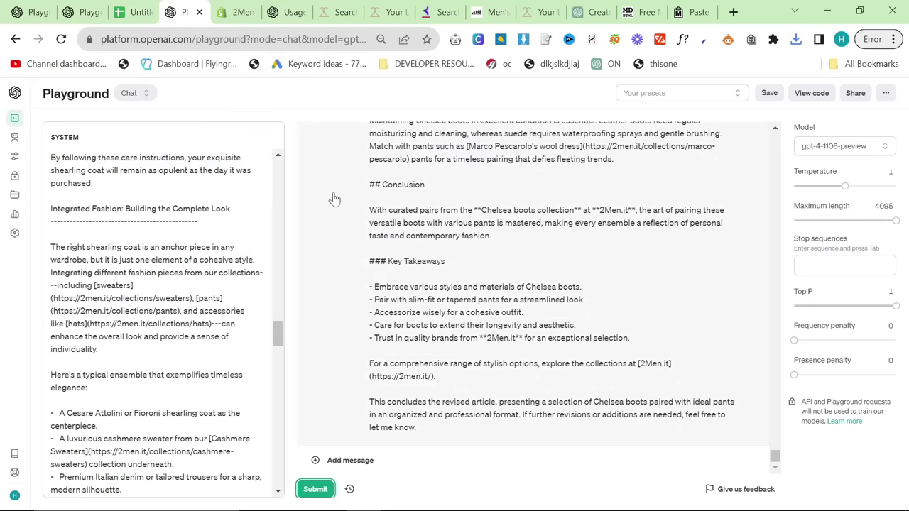
pyautogui.click(476, 318)
pyautogui.hotkey('ctrl', 'a')
pyautogui.hotkey('ctrl', 'c')
pyautogui.click(642, 12)
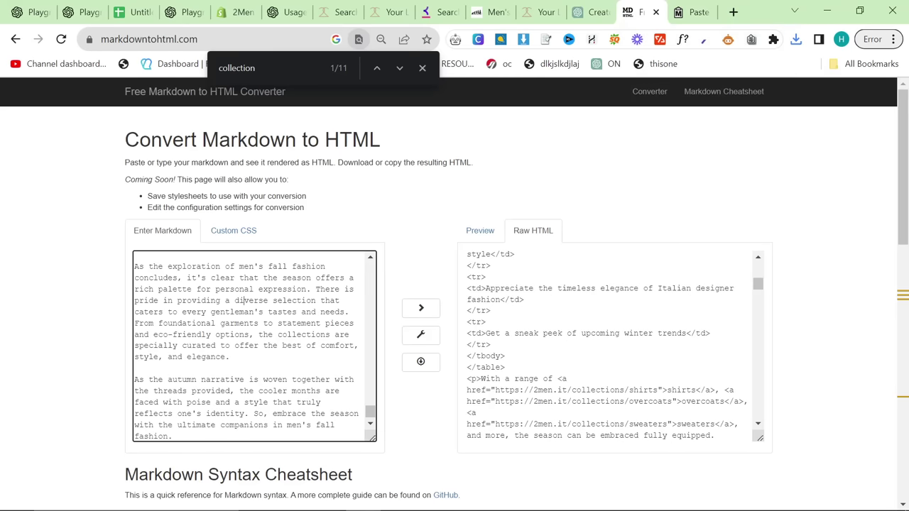
pyautogui.hotkey('ctrl', 'a')
pyautogui.hotkey('ctrl', 'v')
pyautogui.click(618, 313)
pyautogui.hotkey('ctrl', 'a')
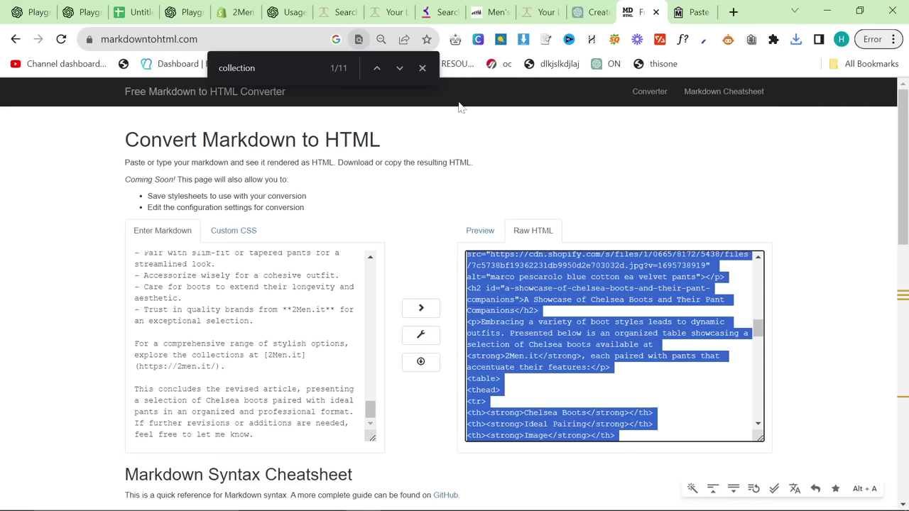
pyautogui.click(622, 168)
# Add a new blog post in Shopify and paste the article's HTML into its content as source code.
pyautogui.click(237, 10)
pyautogui.scroll(2, 772, 155)
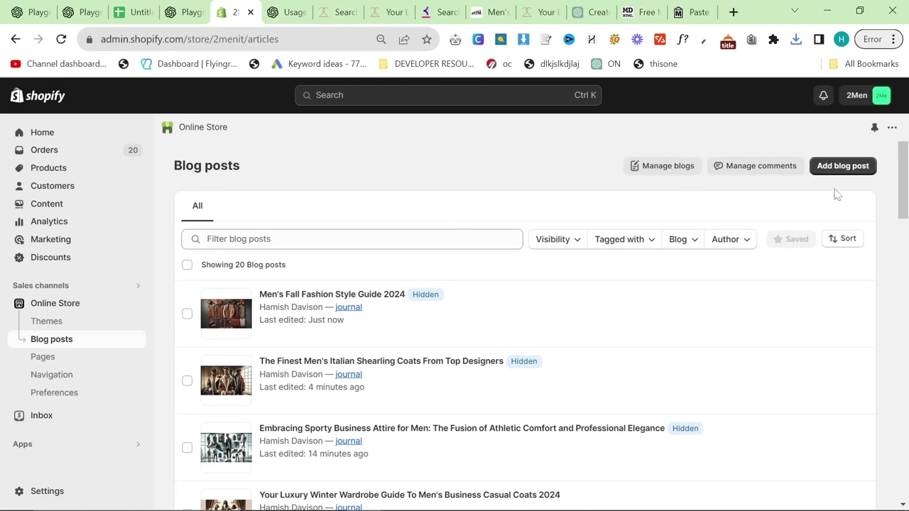
pyautogui.click(842, 166)
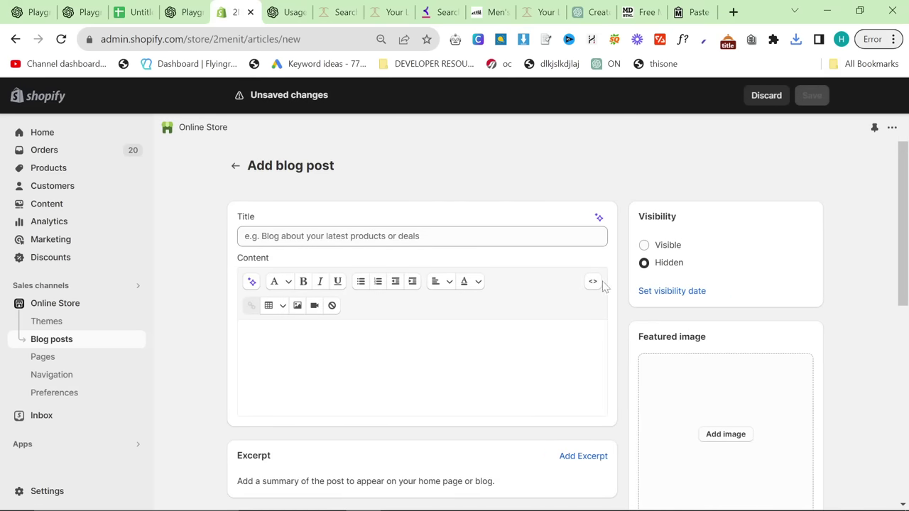
pyautogui.click(593, 281)
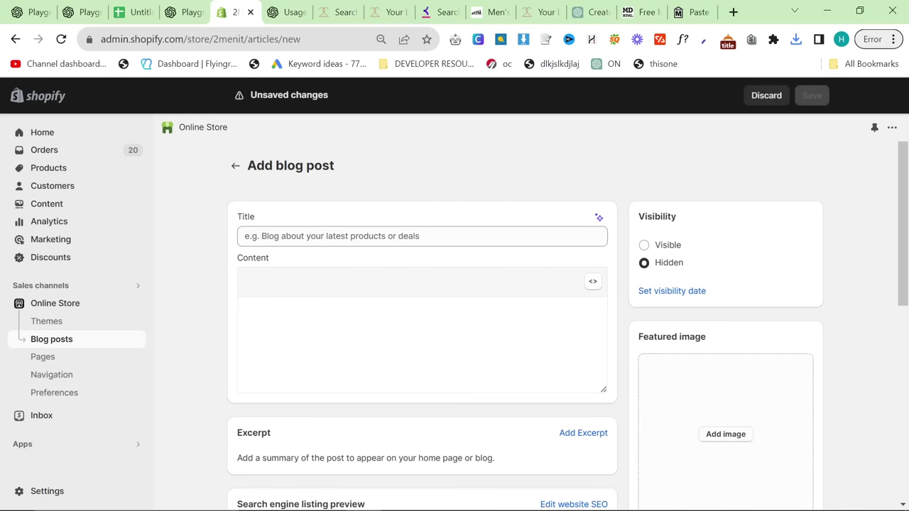
pyautogui.hotkey('ctrl', 'v')
pyautogui.scroll(15, 419, 344)
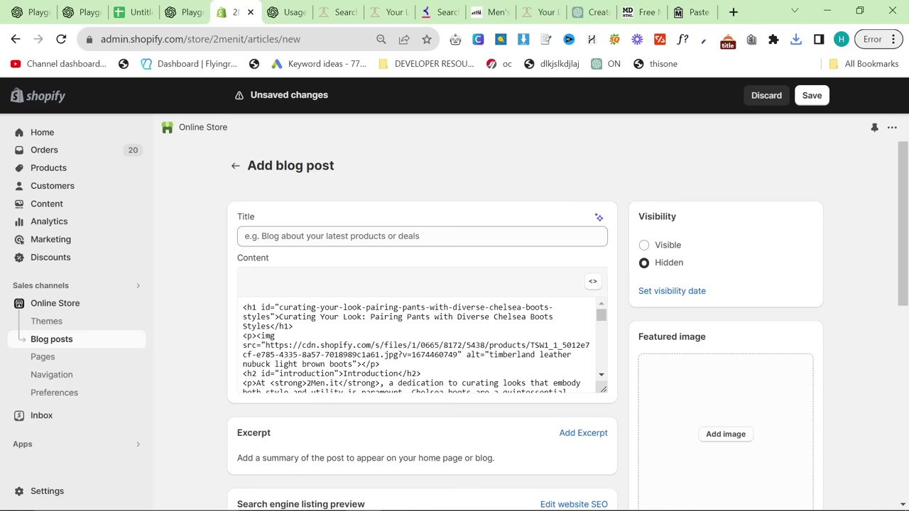
# Title the blog post "What Pants To Wear With Chelsea Boots".
pyautogui.moveTo(279, 317); pyautogui.dragTo(270, 326)
pyautogui.hotkey('ctrl', 'c')
pyautogui.click(403, 239)
pyautogui.hotkey('ctrl', 'v')
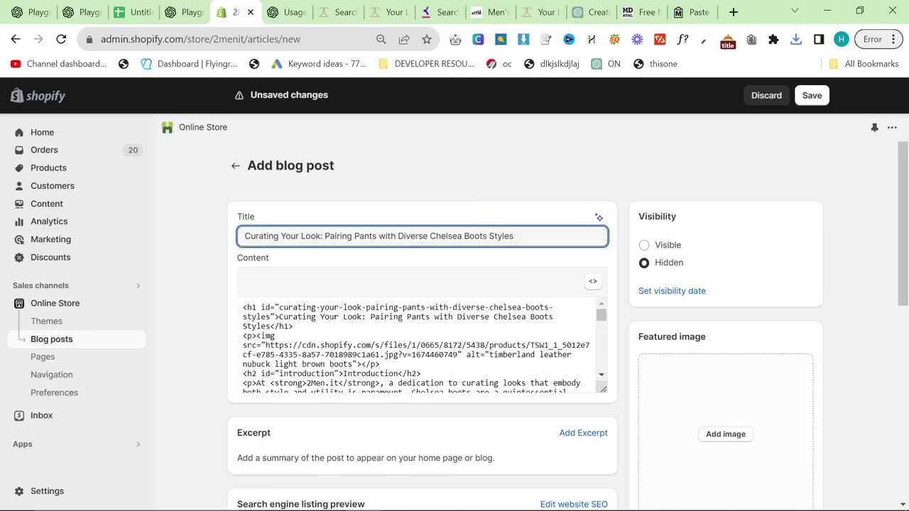
pyautogui.moveTo(514, 237); pyautogui.dragTo(61, 227)
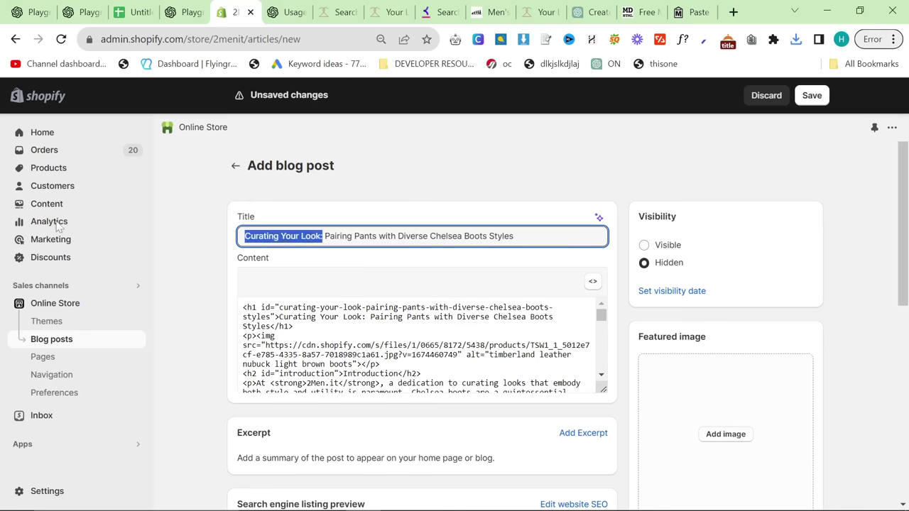
pyautogui.press('BackSpace')
pyautogui.hotkey('ctrl', 'a')
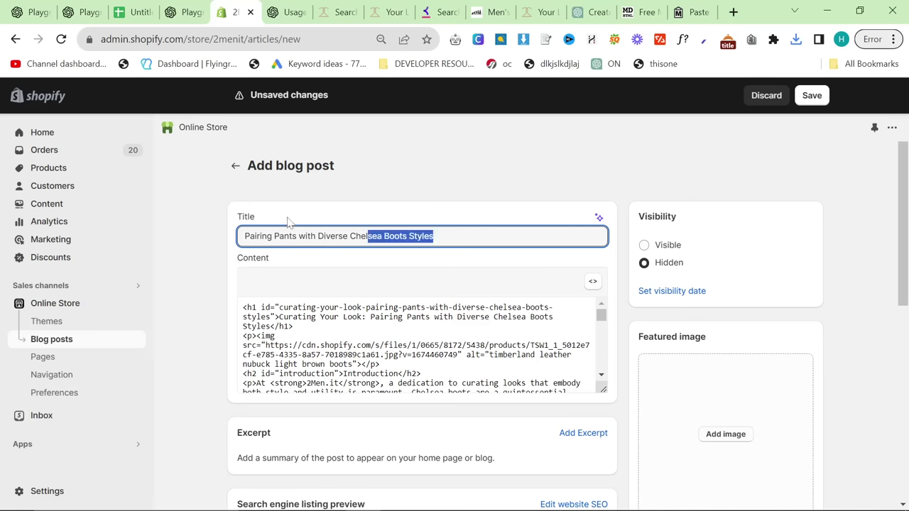
pyautogui.write('What')
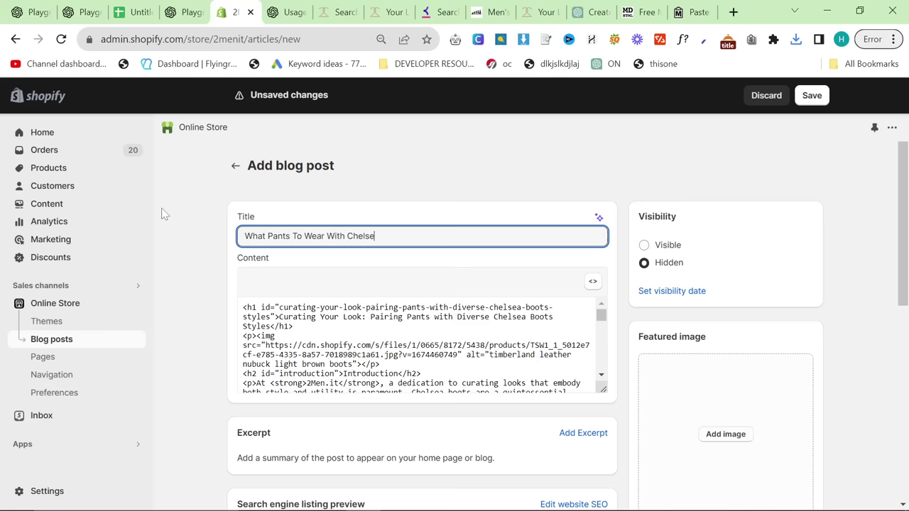
# Set the post's visibility to Visible and add "jeans and boots outfits for men" from Downloads as its featured image.
pyautogui.click(645, 246)
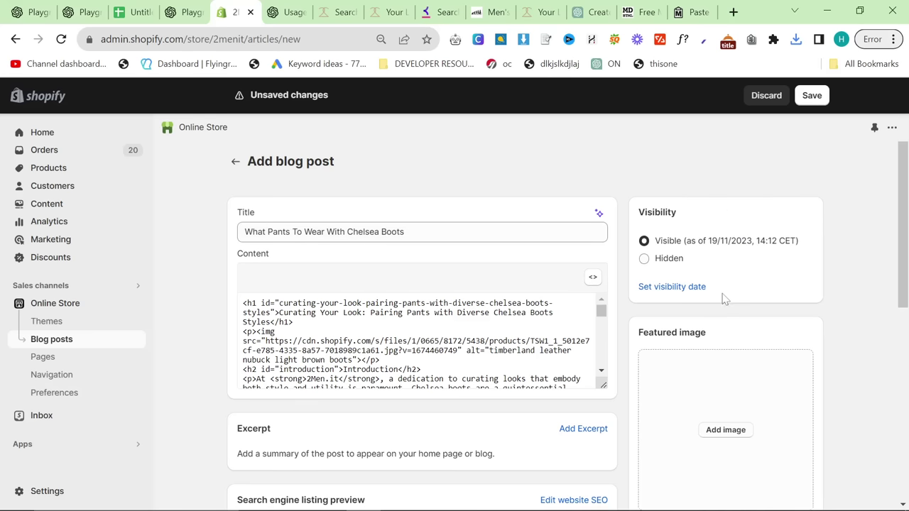
pyautogui.scroll(-1, 722, 296)
pyautogui.click(723, 348)
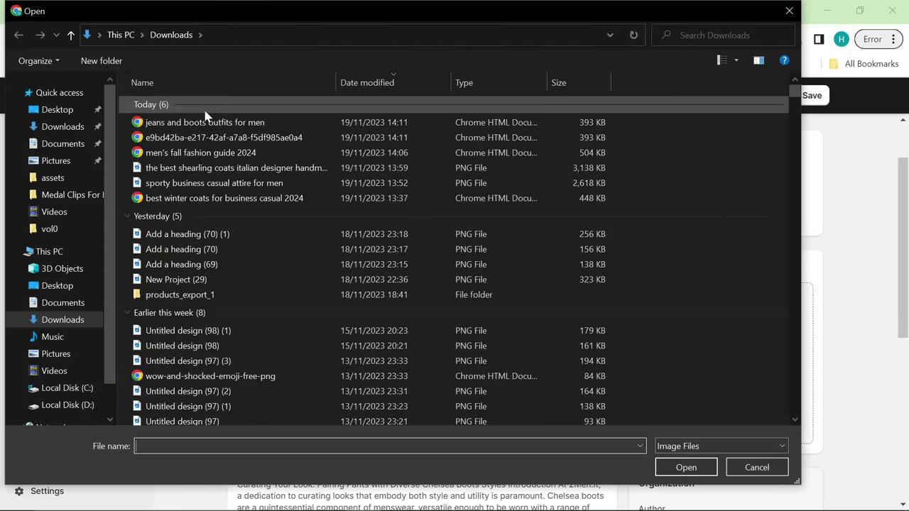
pyautogui.doubleClick(204, 121)
# Assign the Chelsea boots post to the journal blog.
pyautogui.scroll(-4, 820, 260)
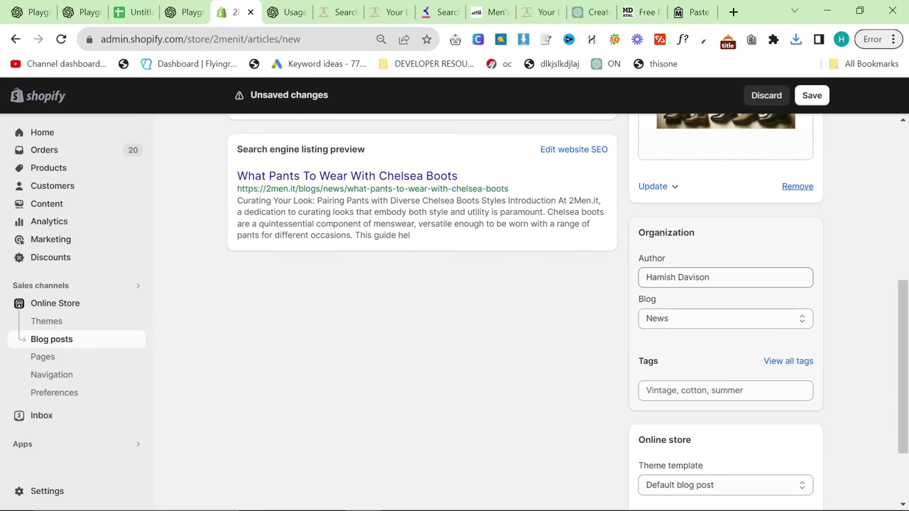
pyautogui.click(707, 321)
pyautogui.click(682, 355)
pyautogui.scroll(2, 452, 339)
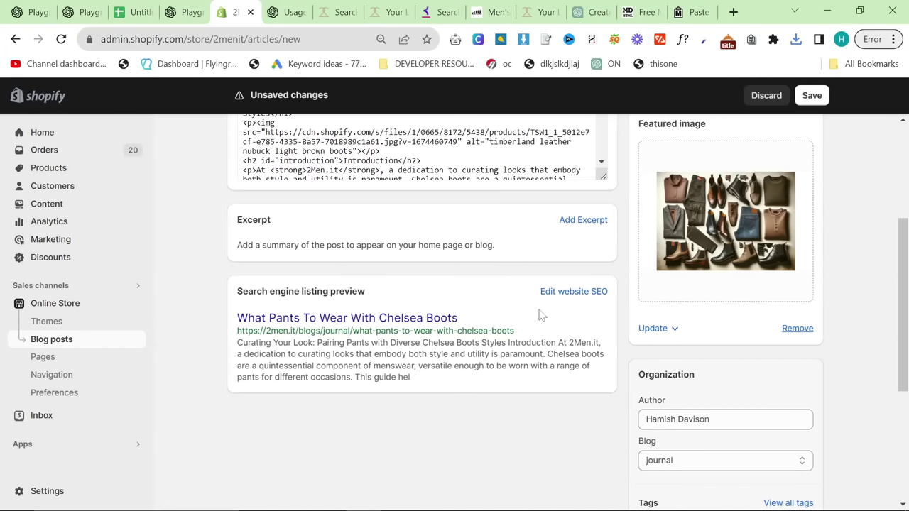
# Set the post's visibility to Hidden, then save it after checking the article in the rendered content view.
pyautogui.scroll(-4, 539, 315)
pyautogui.scroll(6, 586, 382)
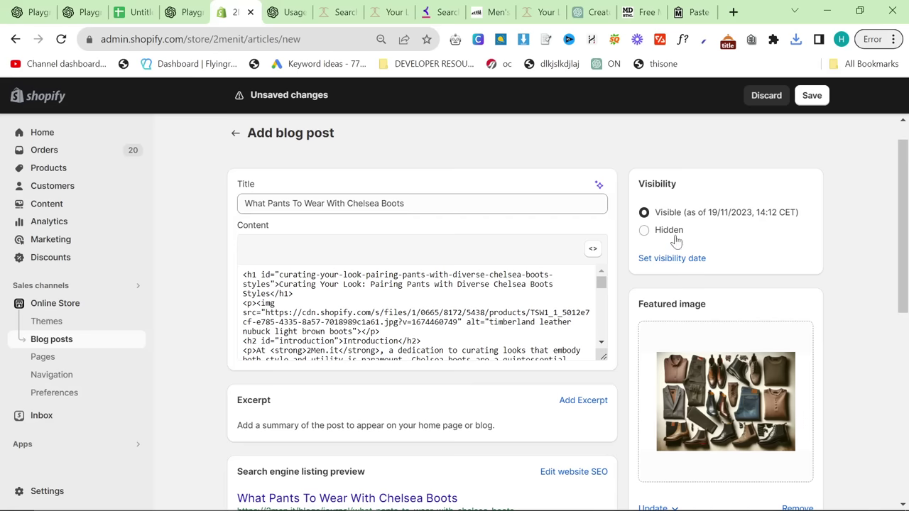
pyautogui.scroll(-2, 799, 312)
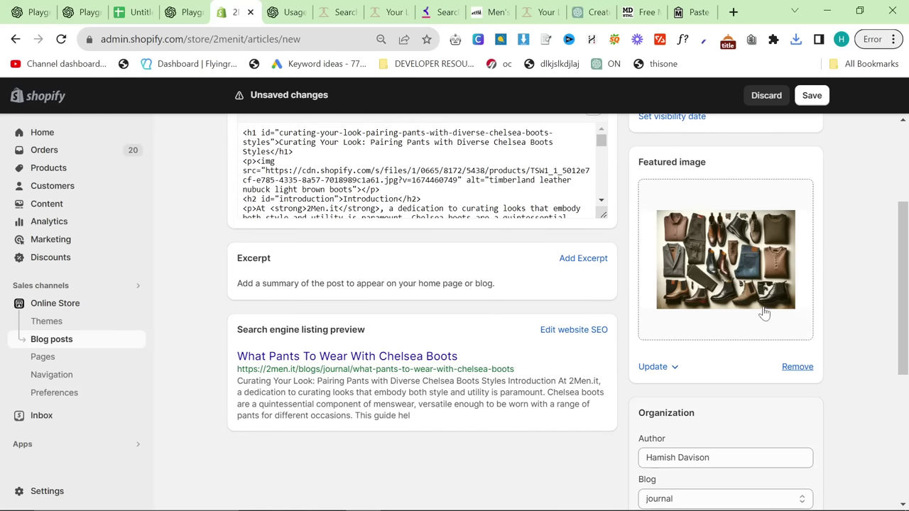
pyautogui.scroll(1, 764, 314)
pyautogui.click(598, 181)
pyautogui.scroll(-10, 419, 363)
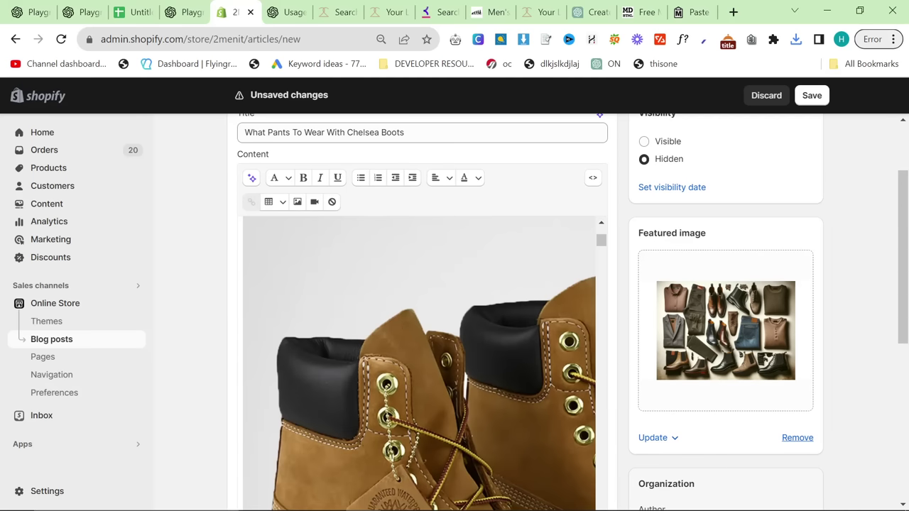
pyautogui.scroll(-15, 419, 362)
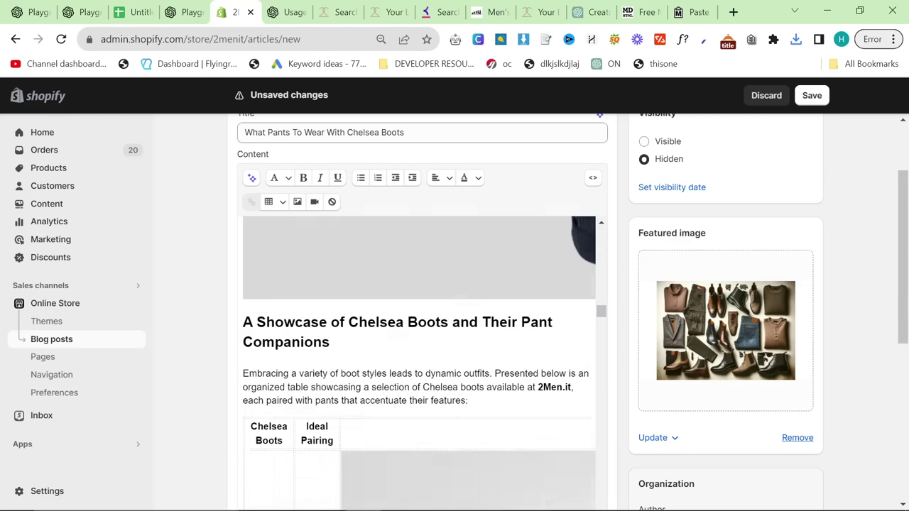
pyautogui.scroll(-10, 419, 362)
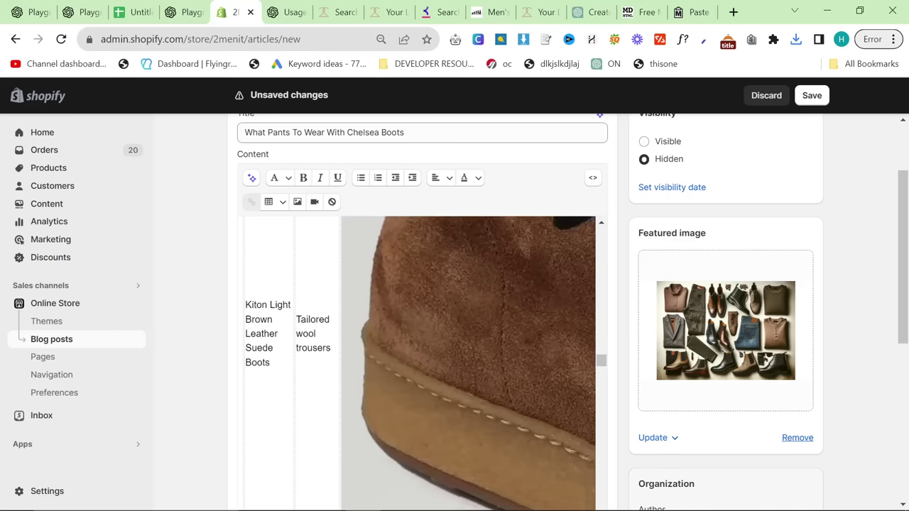
pyautogui.scroll(-5, 788, 116)
pyautogui.click(820, 99)
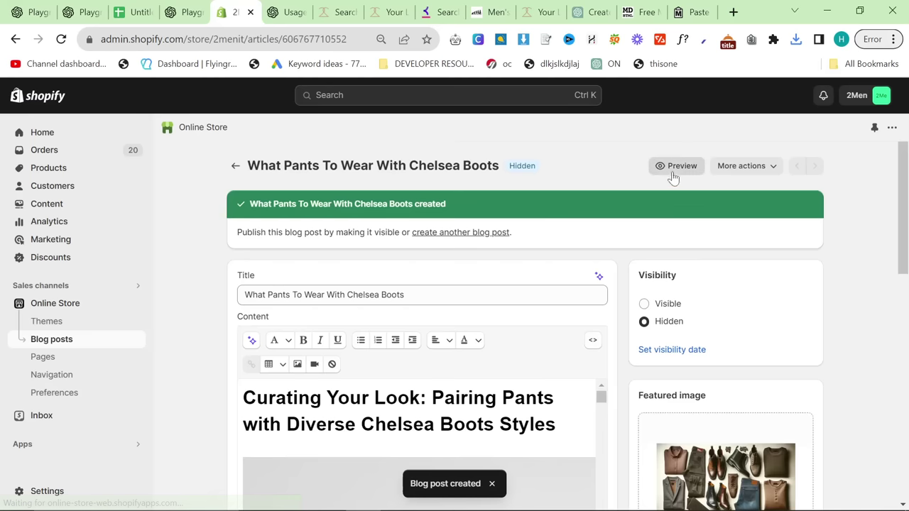
# Preview the saved Chelsea boots post in the store and examine its product table, images and closing sections.
pyautogui.click(696, 167)
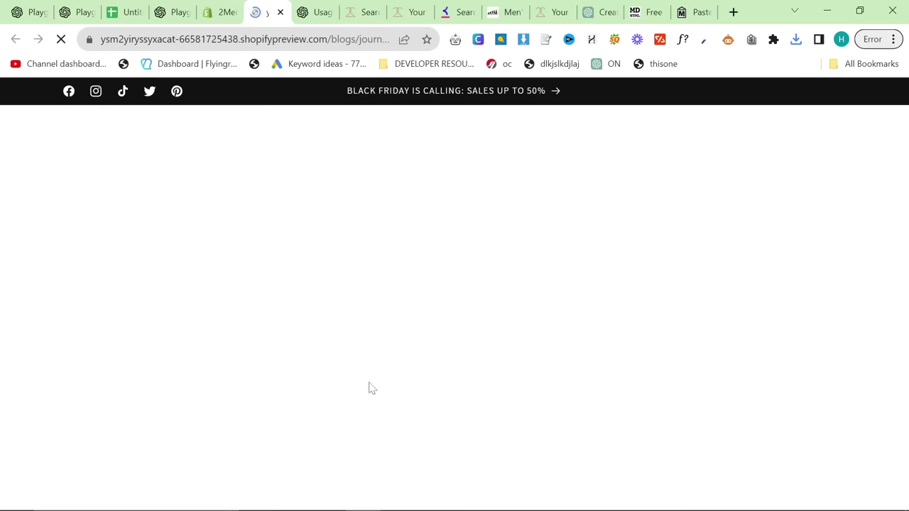
pyautogui.scroll(-10, 378, 387)
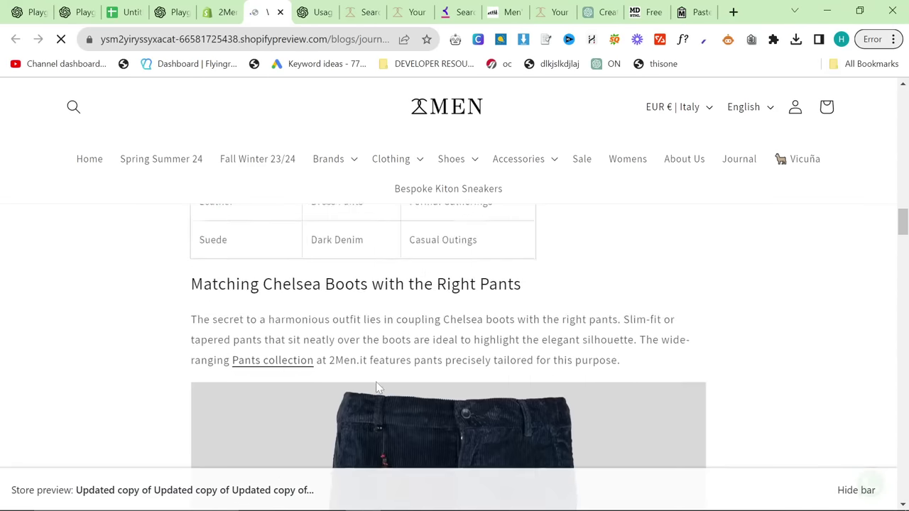
pyautogui.scroll(-10, 376, 387)
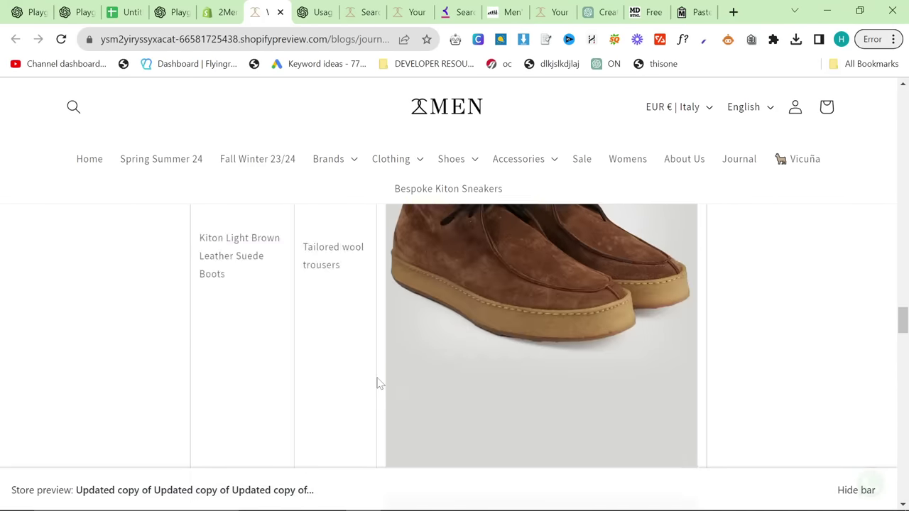
pyautogui.hotkey('ctrl', '-')
pyautogui.hotkey('ctrl', '-')
pyautogui.hotkey('ctrl', '-')
pyautogui.scroll(-7, 376, 383)
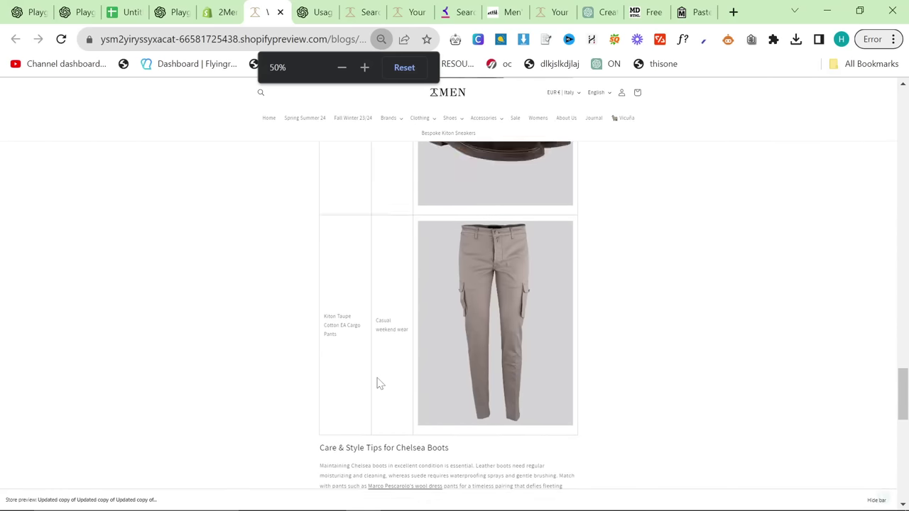
pyautogui.scroll(8, 377, 383)
pyautogui.scroll(1, 378, 384)
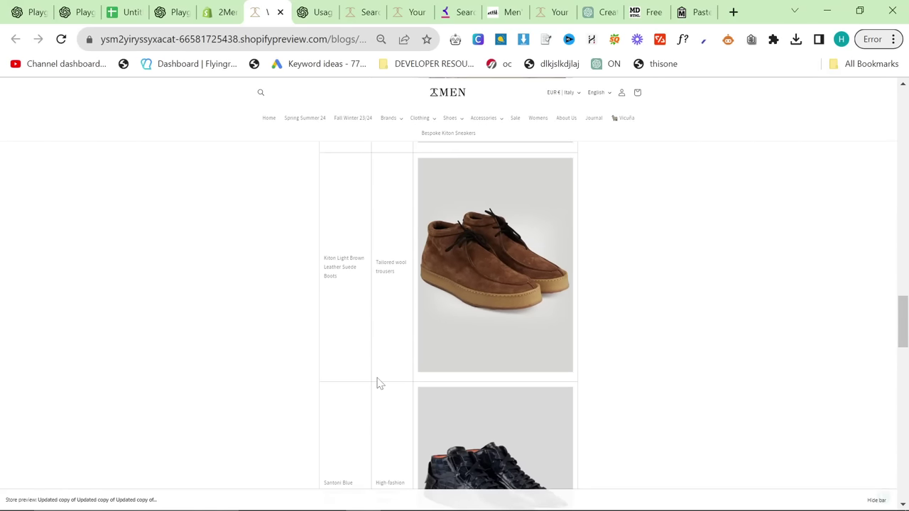
pyautogui.scroll(-7, 378, 383)
pyautogui.scroll(-5, 376, 382)
pyautogui.scroll(15, 544, 402)
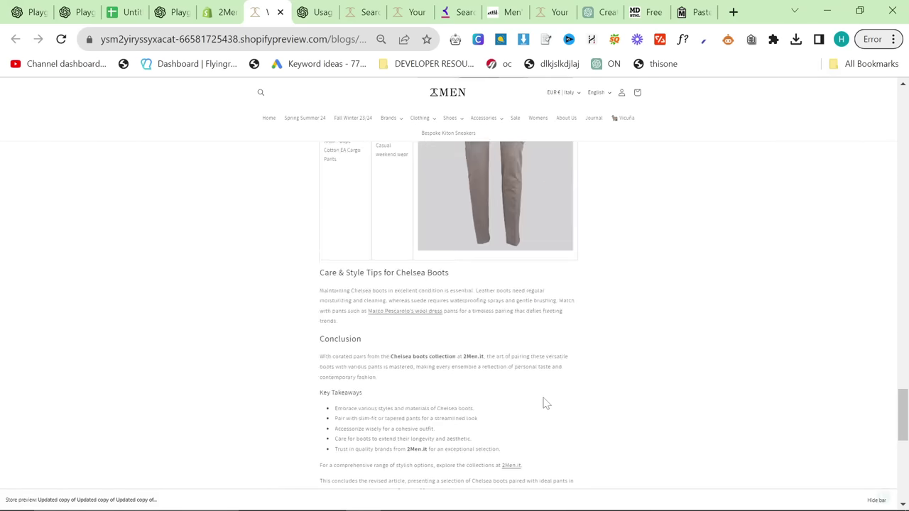
pyautogui.scroll(-15, 555, 407)
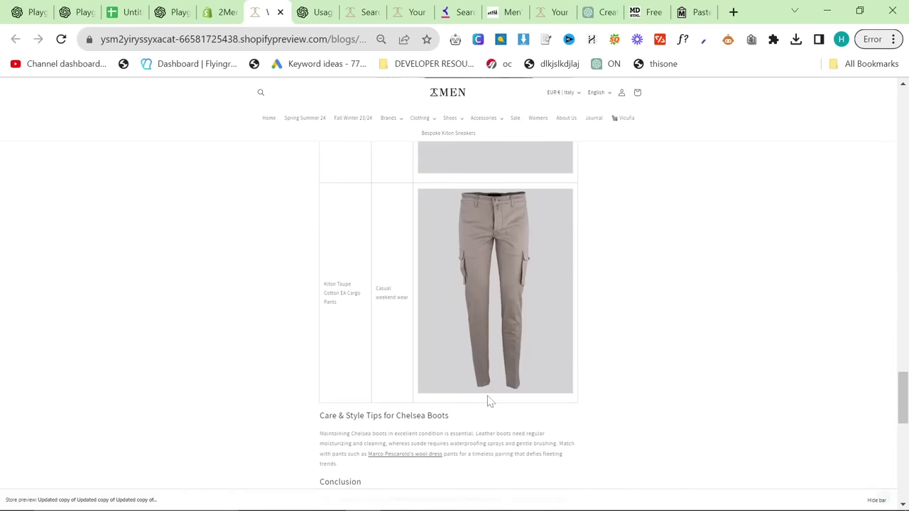
# Examine the Chelsea boots post preview again, from its closing sections up to the table of contents and the boots type table.
pyautogui.scroll(3, 425, 176)
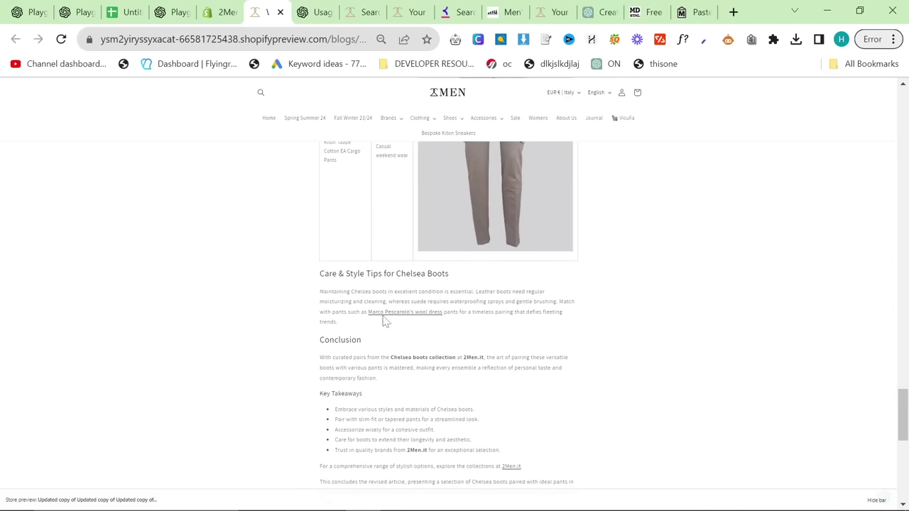
pyautogui.scroll(8, 505, 455)
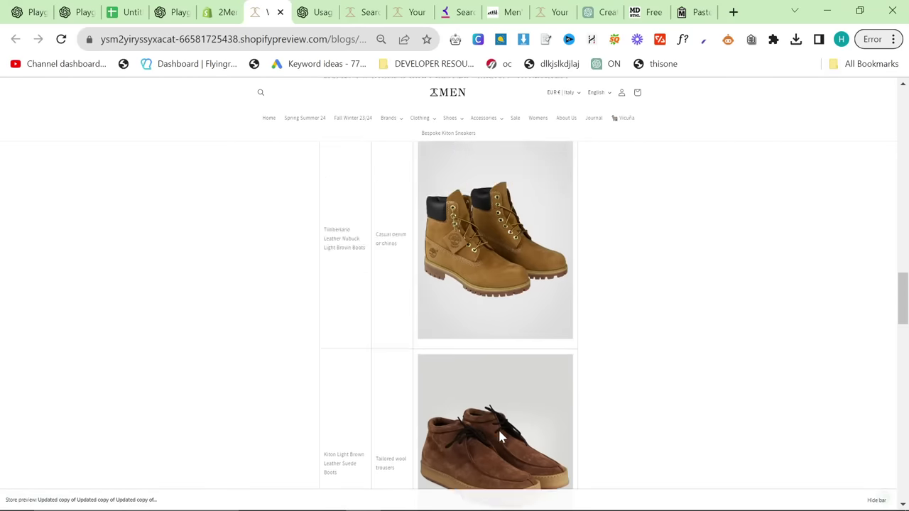
pyautogui.scroll(10, 499, 432)
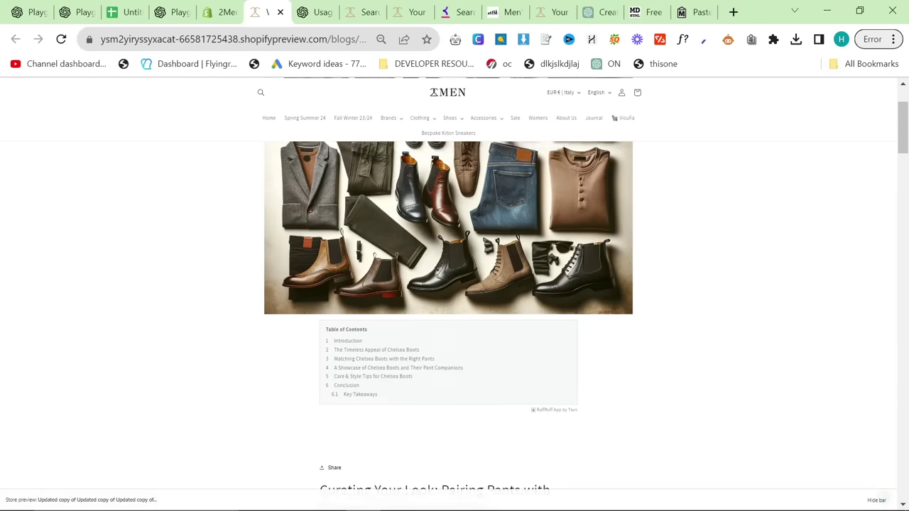
pyautogui.scroll(-10, 444, 430)
pyautogui.scroll(1, 441, 419)
pyautogui.keyDown('ctrl'); pyautogui.scroll(1, 439, 412); pyautogui.keyUp('ctrl')
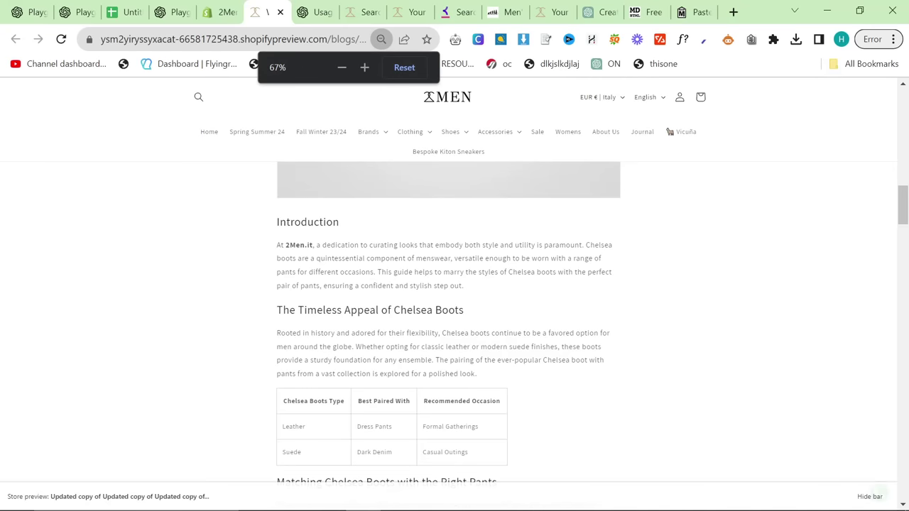
pyautogui.scroll(-2, 315, 459)
pyautogui.scroll(-2, 398, 427)
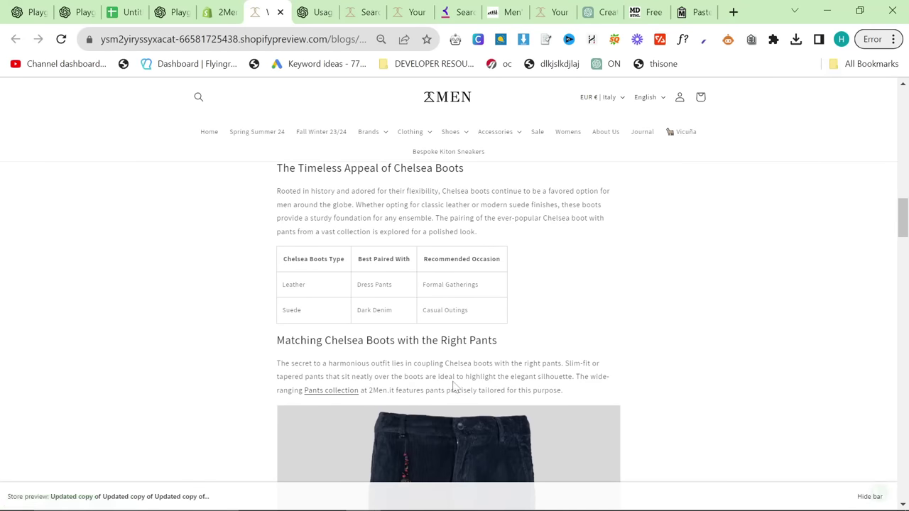
# Search the previewed article page for "boots" and go through the first matches.
pyautogui.hotkey('ctrl', 'f')
pyautogui.write('o')
pyautogui.write('boots')
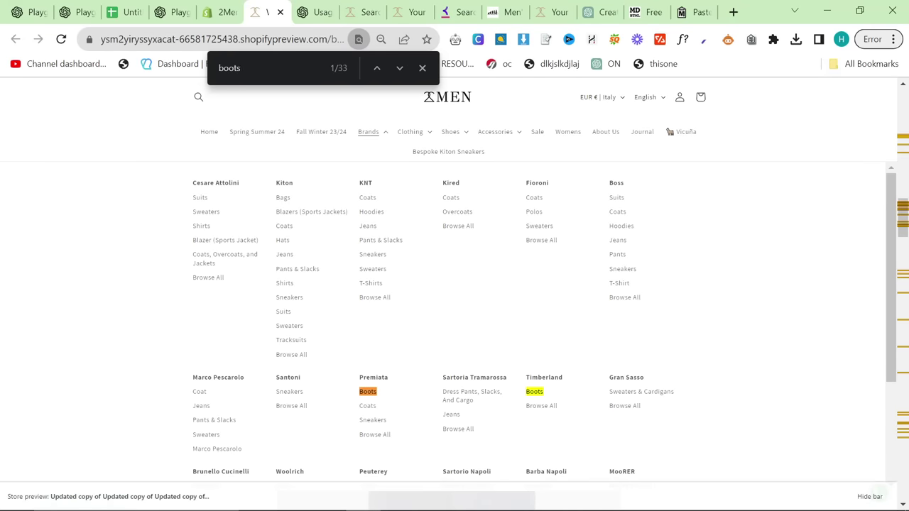
pyautogui.press('Return')
pyautogui.press('Return')
pyautogui.press('Return')
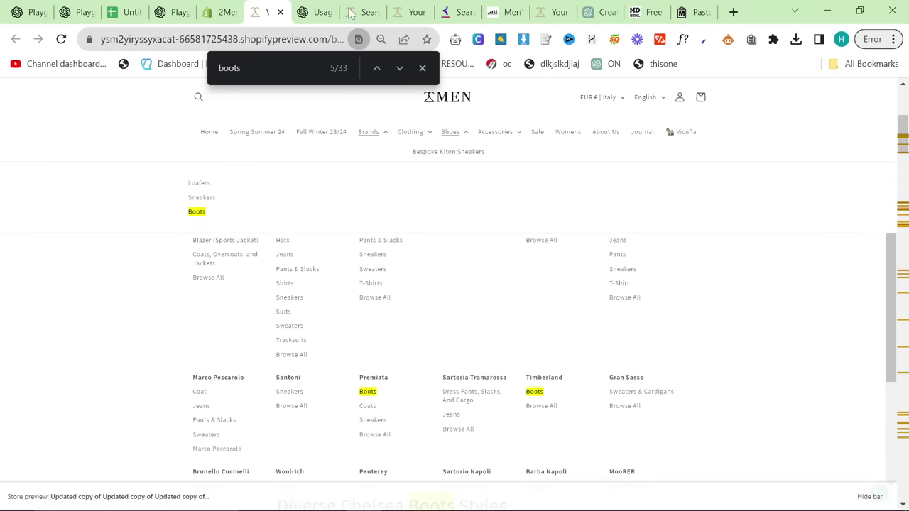
# In the OpenAI Playground thread for the jeans and boots article, send "Continue" to have the assistant write the full article.
pyautogui.click(158, 14)
pyautogui.hotkey('ctrl', 'a')
pyautogui.click(75, 12)
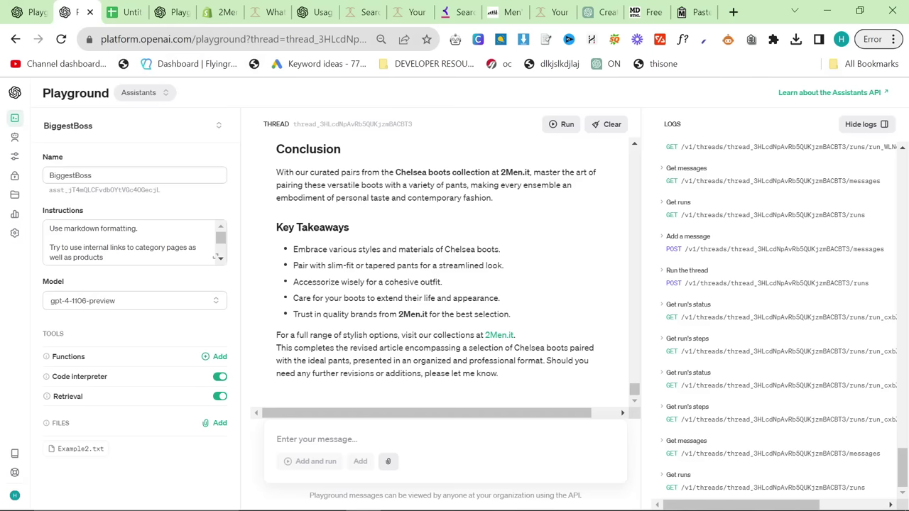
pyautogui.scroll(6, 381, 302)
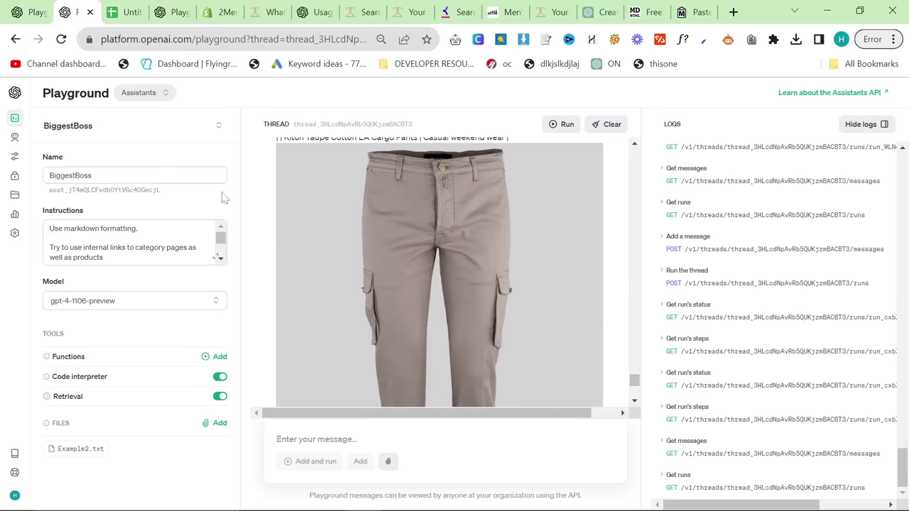
pyautogui.click(28, 12)
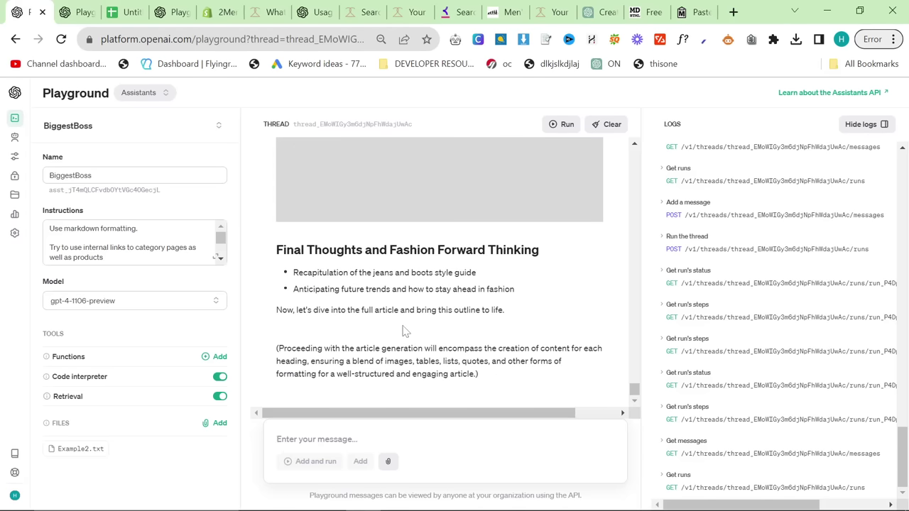
pyautogui.write('Continue')
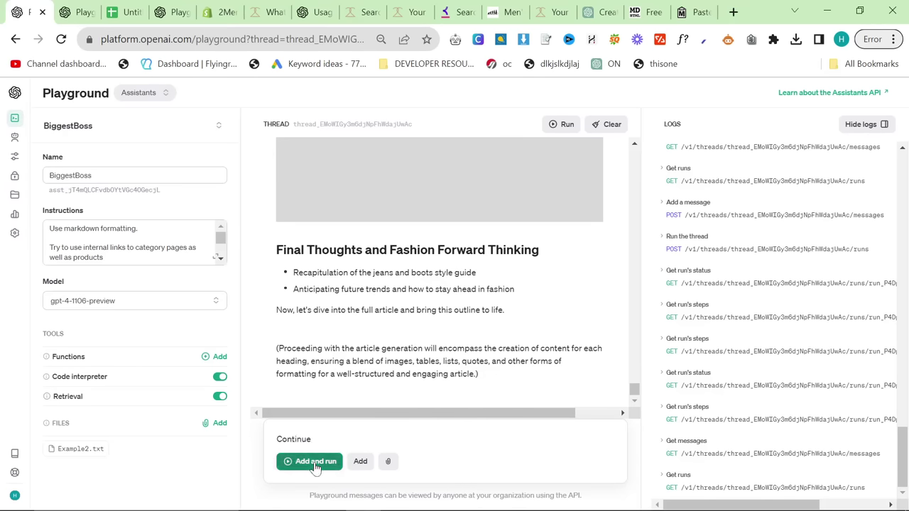
pyautogui.click(316, 462)
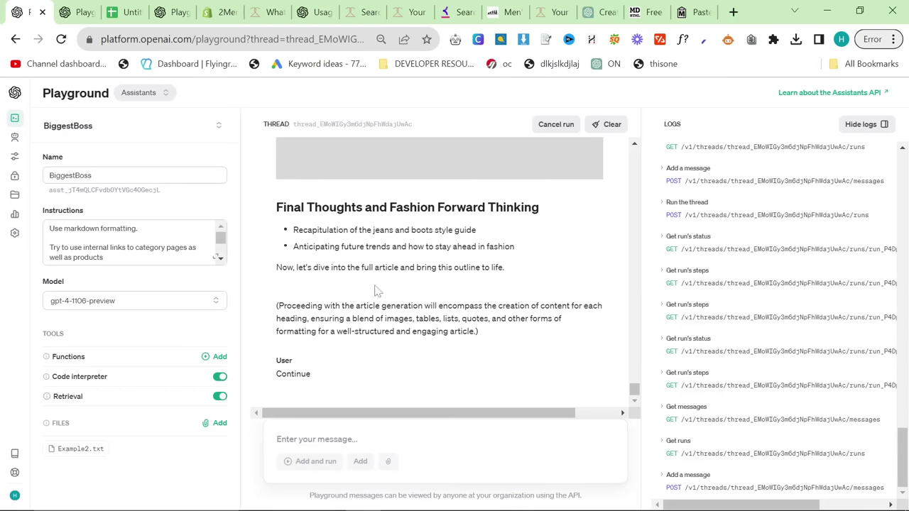
# Reload the OpenAI usage page and check the daily costs.
pyautogui.click(159, 9)
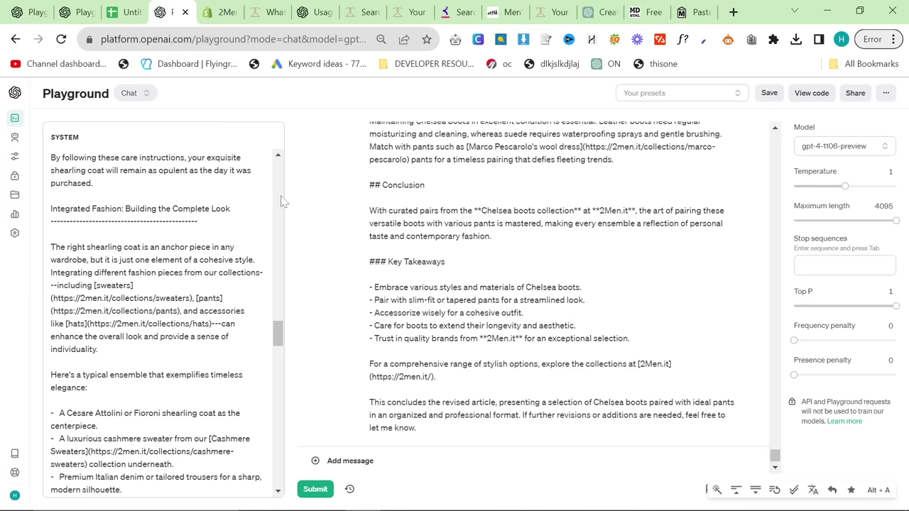
pyautogui.click(306, 8)
pyautogui.press('F5')
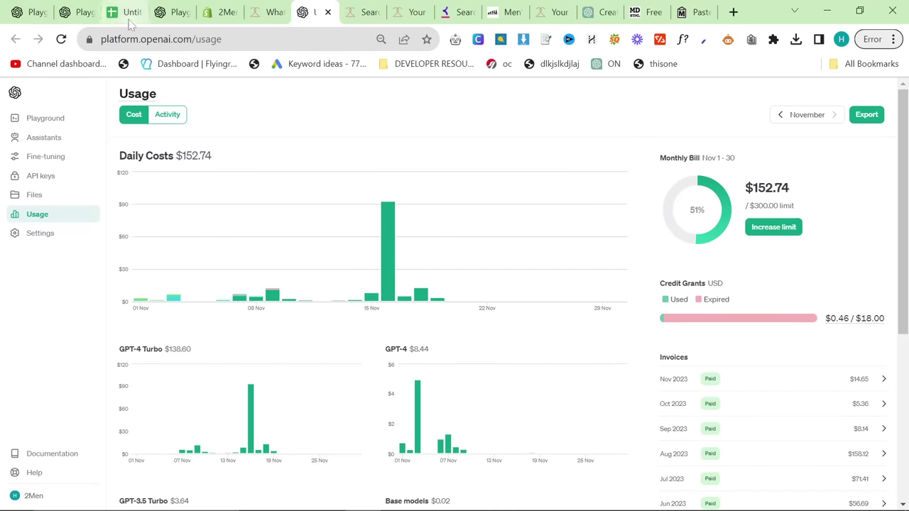
# Return to the Shopify blog posts list and review the recently created articles.
pyautogui.click(228, 10)
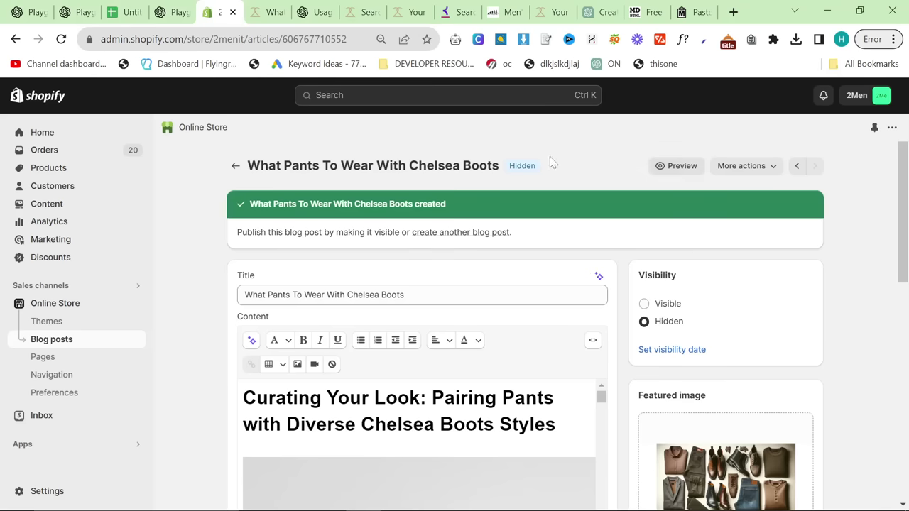
pyautogui.click(236, 166)
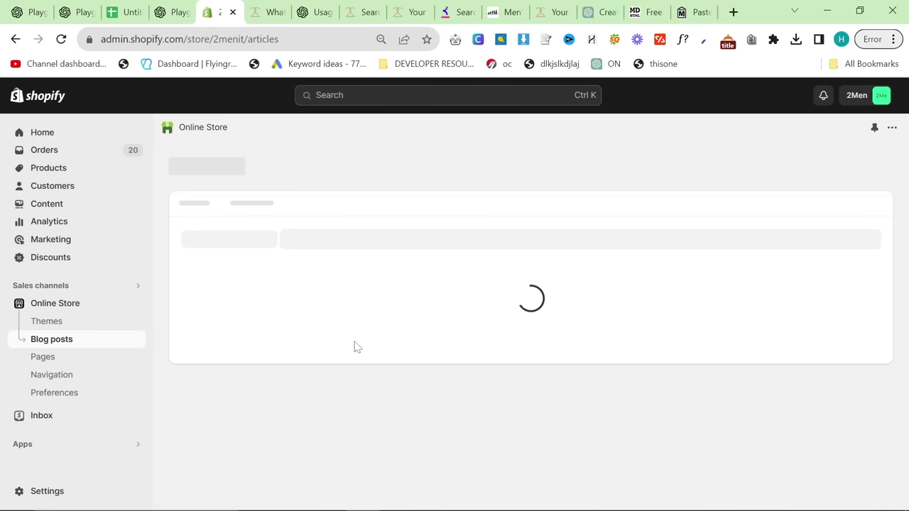
pyautogui.hotkey('ctrl', '-')
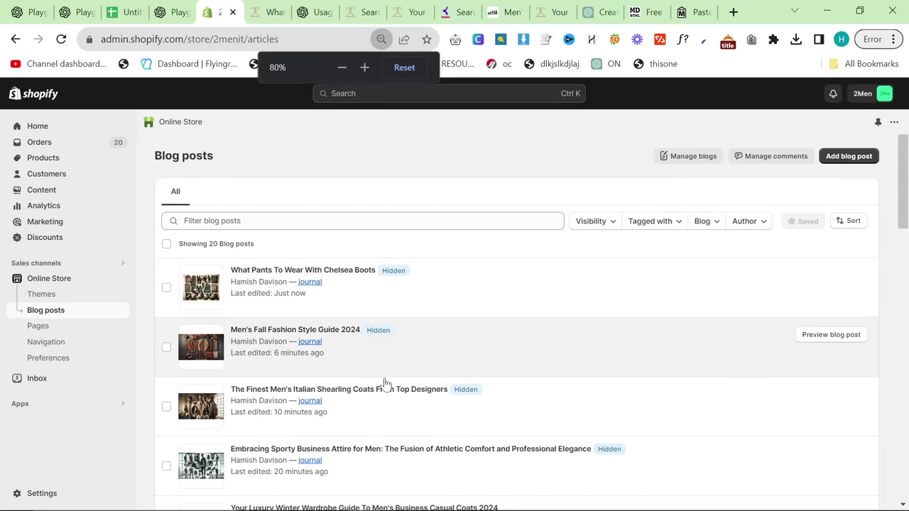
pyautogui.scroll(-1, 383, 404)
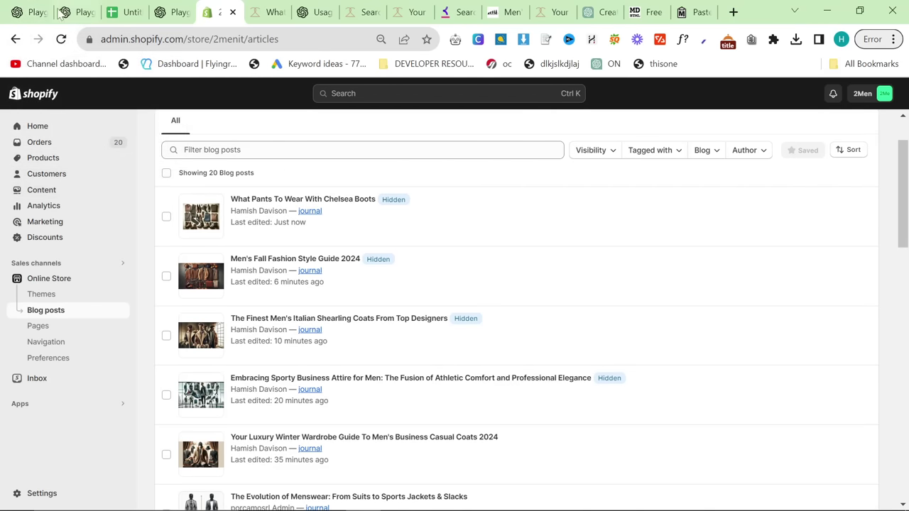
# Review the keywords and product links already collected in the Google Sheets spreadsheet.
pyautogui.click(128, 13)
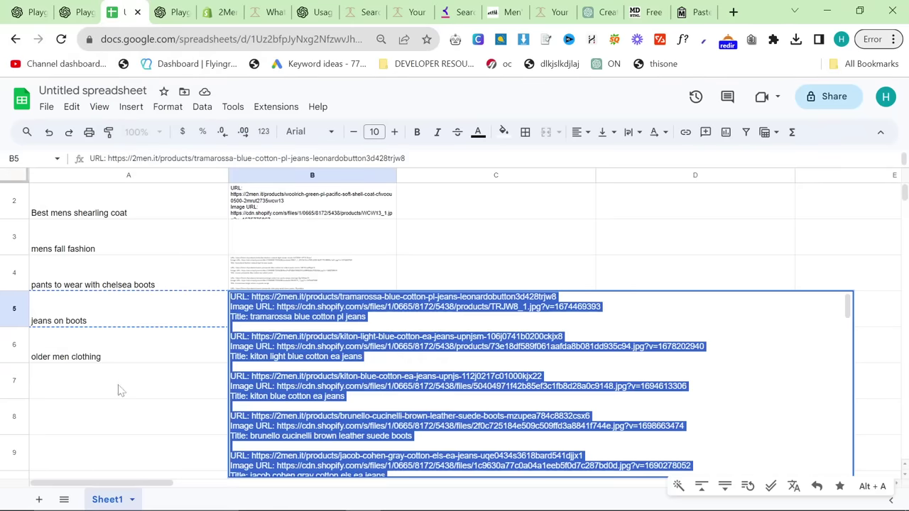
pyautogui.click(107, 357)
pyautogui.click(215, 411)
pyautogui.hotkey('alt', 'Tab')
pyautogui.hotkey('alt', 'Tab')
pyautogui.hotkey('alt', 'Tab')
pyautogui.hotkey('alt', 'Tab')
pyautogui.hotkey('alt', 'Tab')
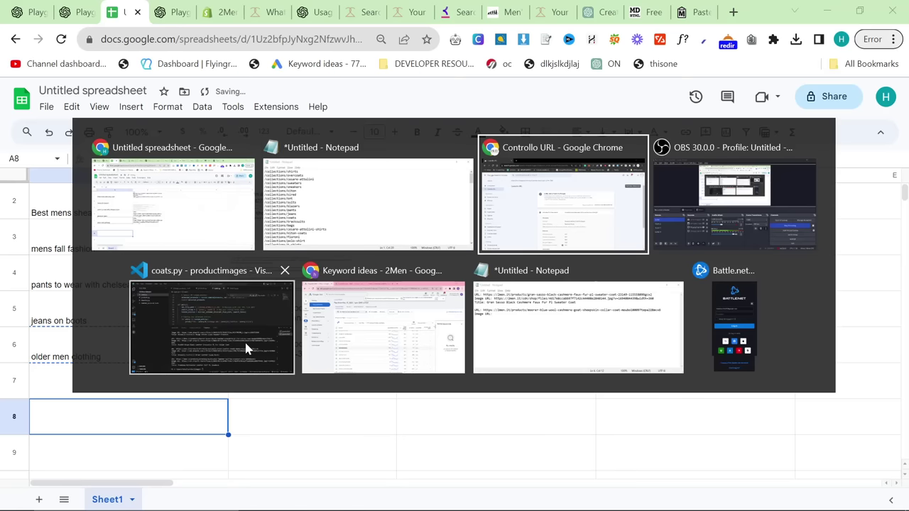
pyautogui.scroll(-2, 325, 352)
pyautogui.hotkey('alt', 'Tab')
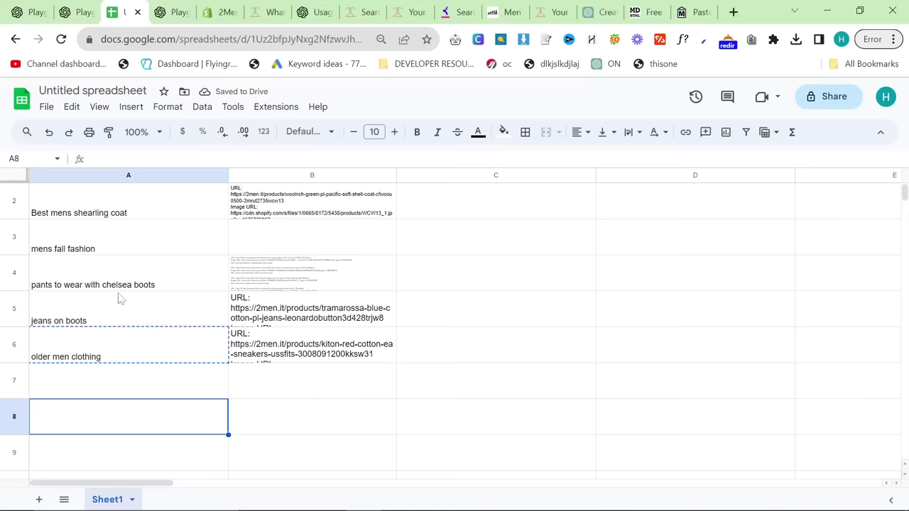
pyautogui.scroll(1, 92, 276)
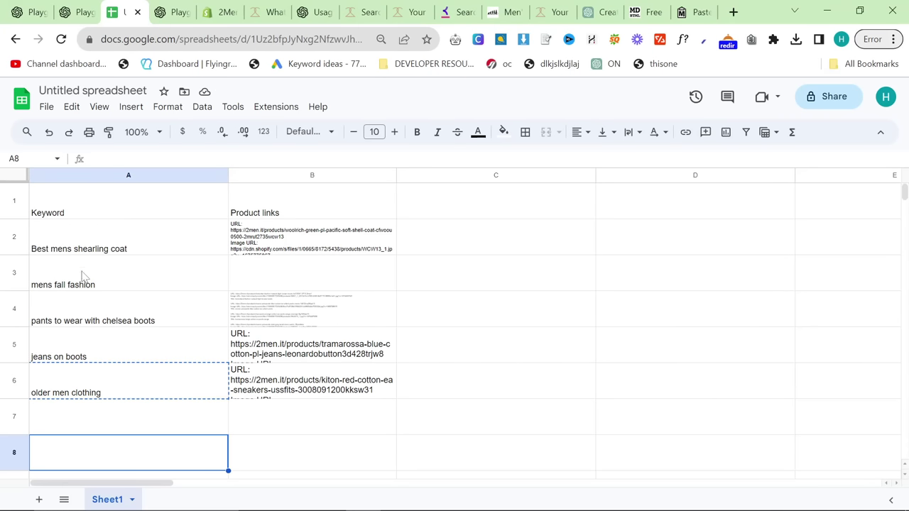
# In Google Ads Keyword Planner, copy the idea "minimalist clothing style men" and get new keyword ideas for it.
pyautogui.hotkey('alt', 'Tab')
pyautogui.scroll(-5, 315, 405)
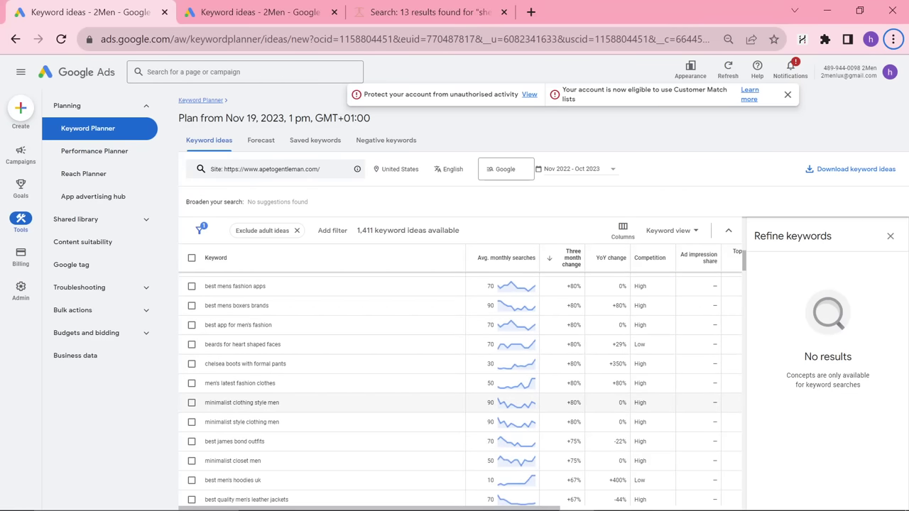
pyautogui.tripleClick(243, 402)
pyautogui.hotkey('ctrl', 'c')
pyautogui.click(237, 19)
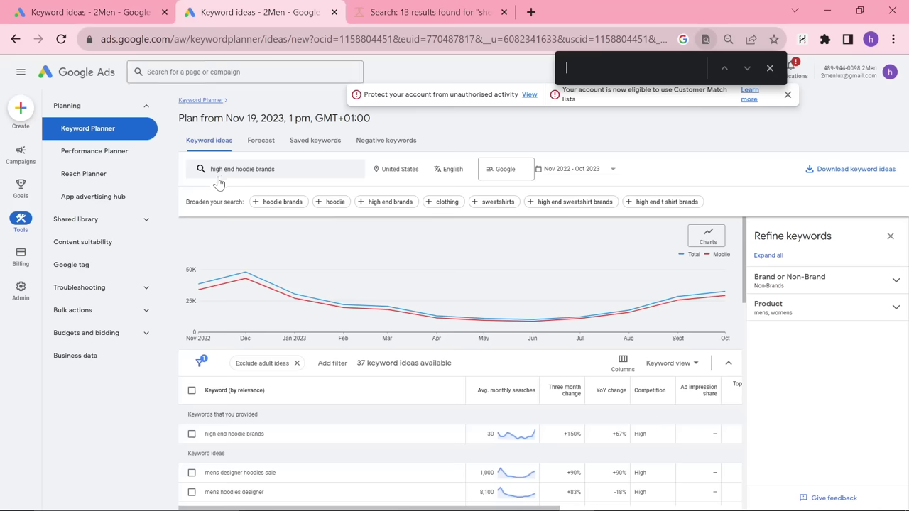
pyautogui.click(254, 176)
pyautogui.click(310, 216)
pyautogui.hotkey('ctrl', 'v')
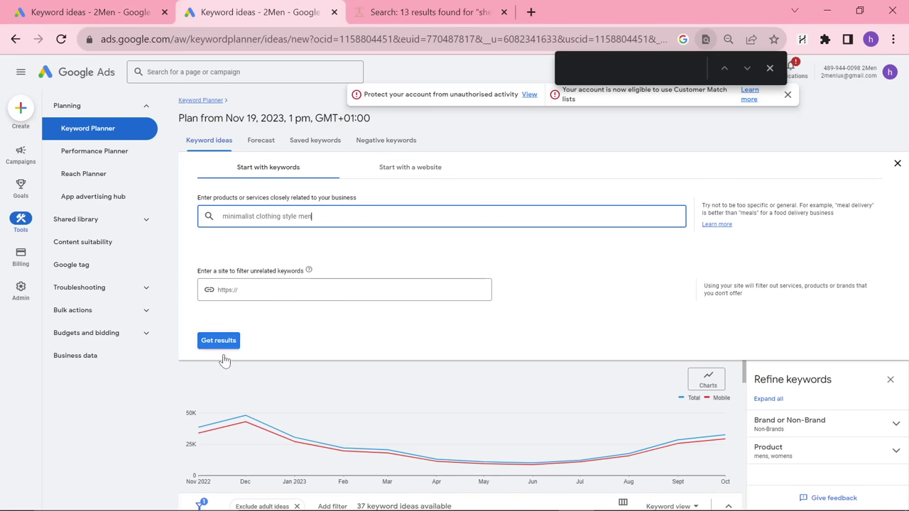
pyautogui.click(217, 342)
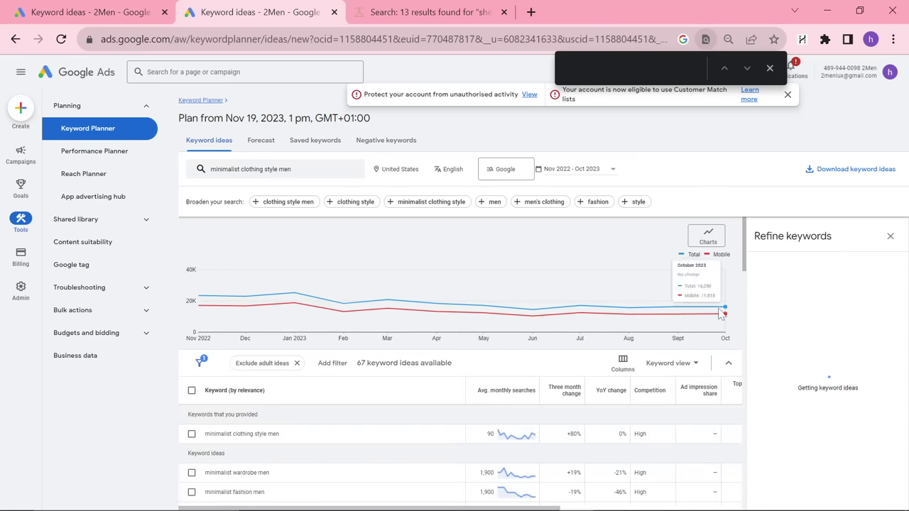
# Copy the keyword idea "minimalist wardrobe men" into cell A7 of the spreadsheet.
pyautogui.scroll(-1, 403, 361)
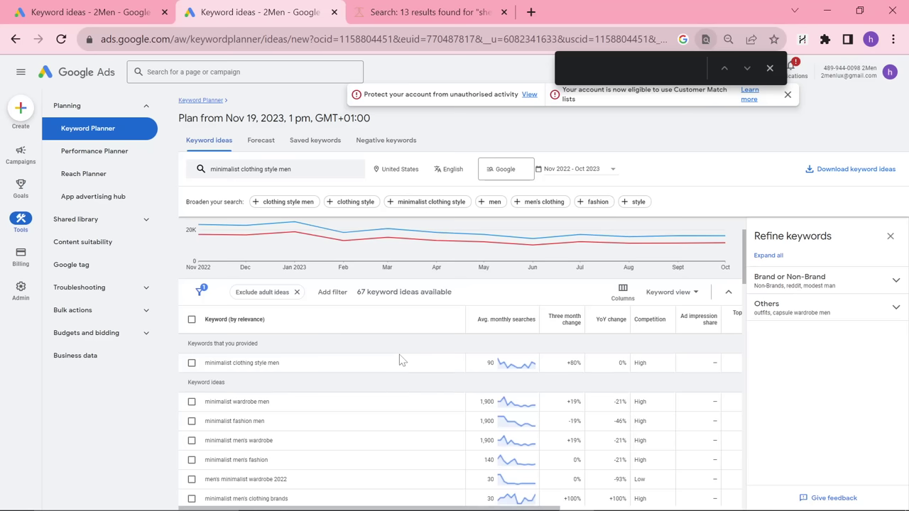
pyautogui.tripleClick(283, 403)
pyautogui.moveTo(186, 414); pyautogui.dragTo(202, 416)
pyautogui.tripleClick(253, 402)
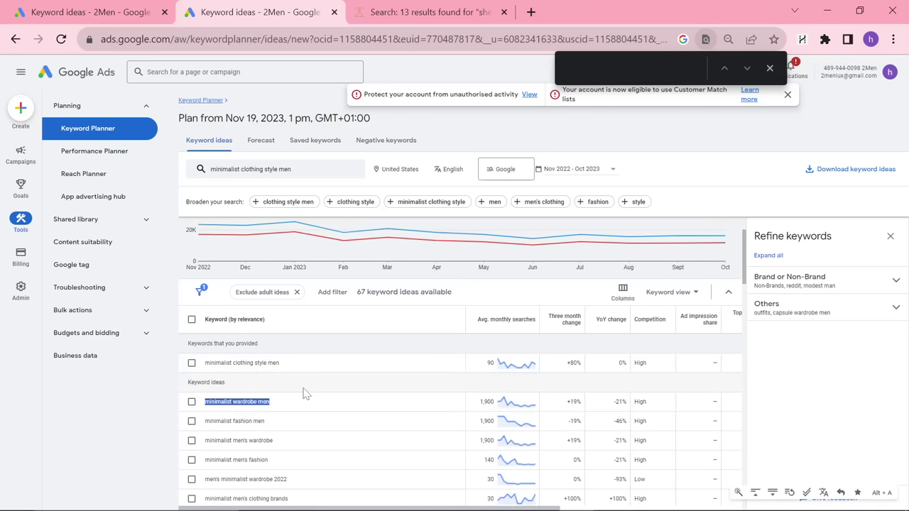
pyautogui.hotkey('alt', 'Tab')
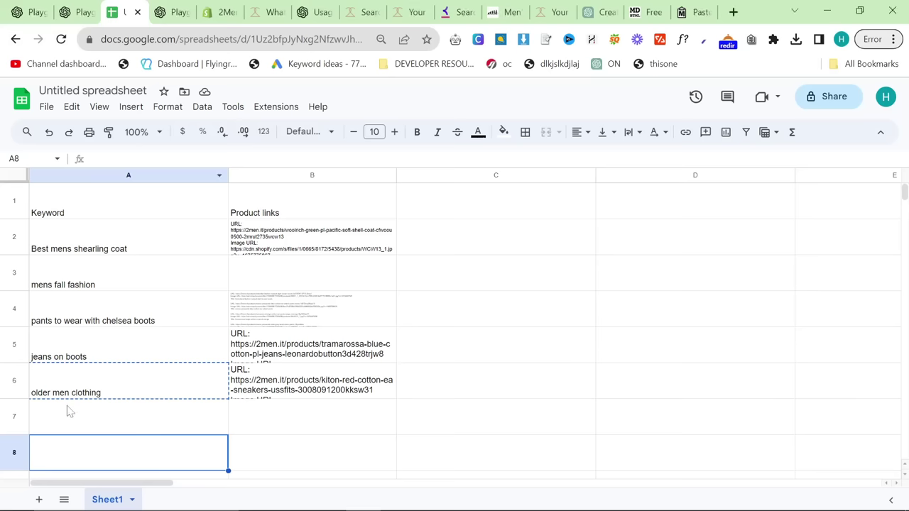
pyautogui.click(71, 415)
pyautogui.click(272, 421)
# Run products.py in the VS Code terminal and copy the product URLs, image URLs and titles it prints.
pyautogui.hotkey('alt', 'Tab')
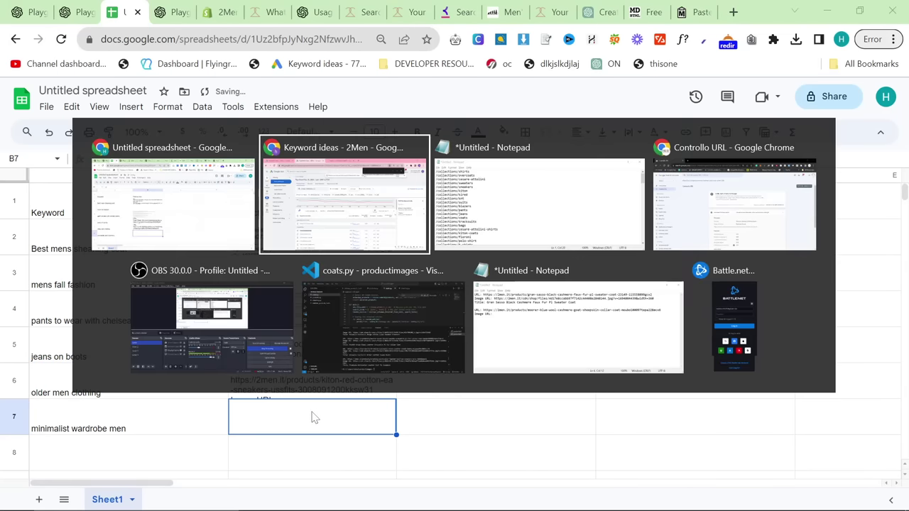
pyautogui.click(340, 326)
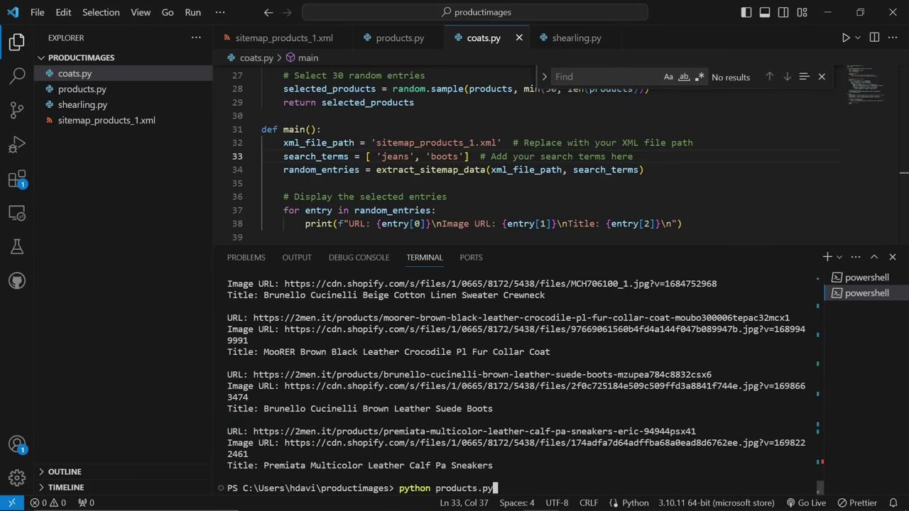
pyautogui.press('Return')
pyautogui.moveTo(491, 465); pyautogui.dragTo(226, 363)
pyautogui.scroll(12, 253, 351)
pyautogui.scroll(12, 243, 362)
pyautogui.scroll(-3, 223, 359)
pyautogui.scroll(3, 223, 360)
pyautogui.hotkey('ctrl', 'c')
# Paste the copied product list into cell B7 of the spreadsheet, beside "minimalist wardrobe men".
pyautogui.hotkey('alt', 'Tab')
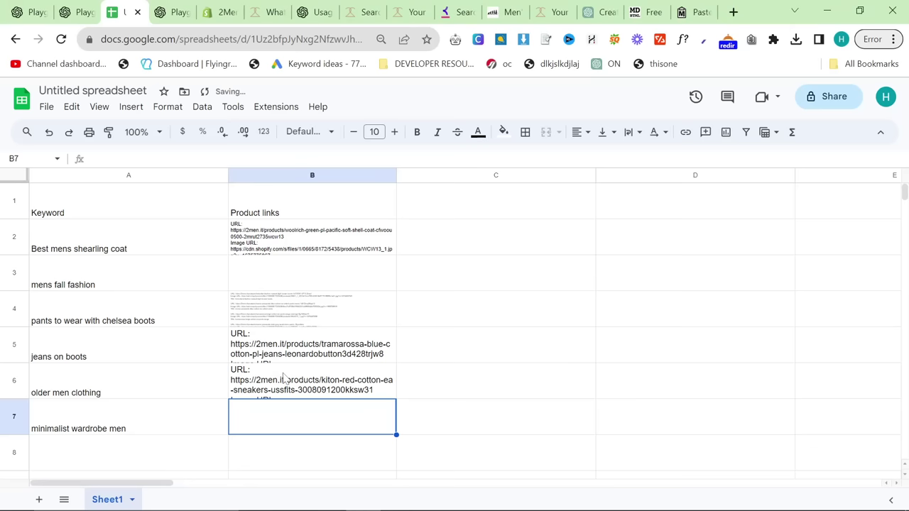
pyautogui.doubleClick(284, 423)
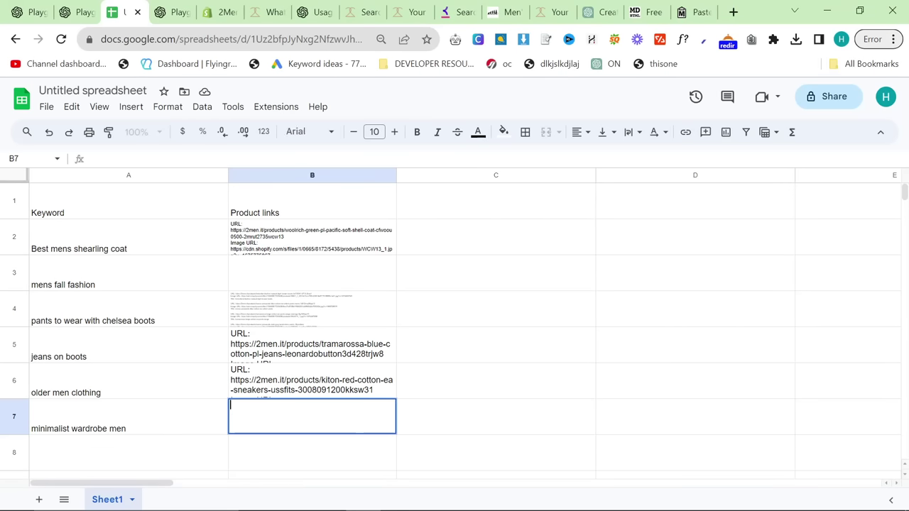
pyautogui.rightClick(258, 420)
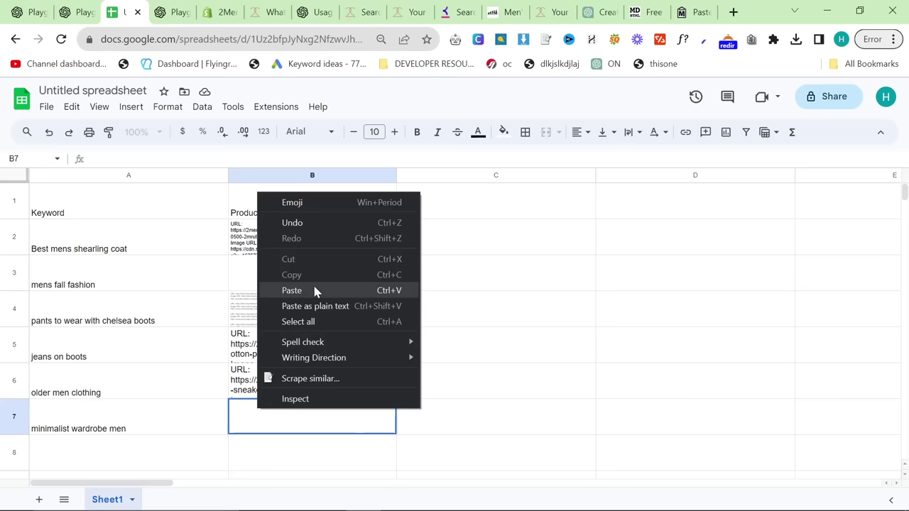
pyautogui.click(315, 292)
pyautogui.click(493, 351)
pyautogui.scroll(-1, 428, 390)
pyautogui.click(313, 383)
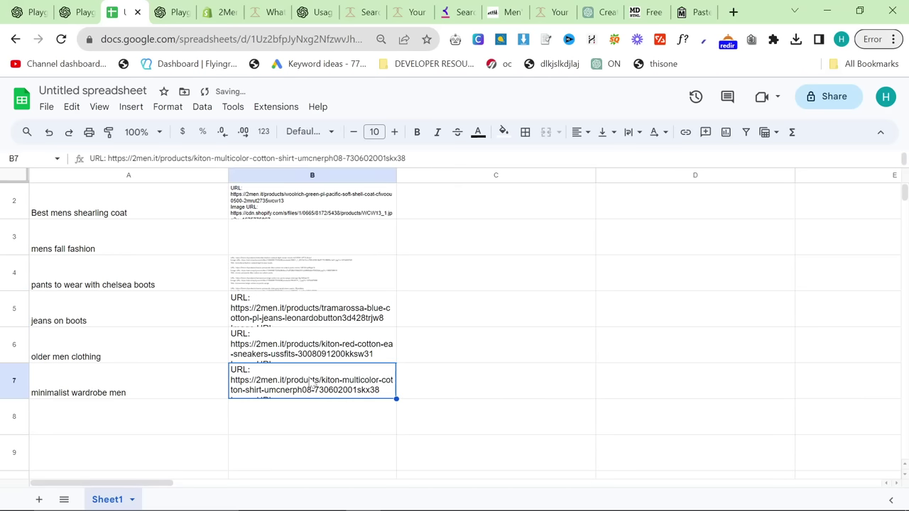
# Close the leftover store preview, search results, journal and Ape To Gentleman browser tabs, but keep the ChatGPT featured-image conversation open.
pyautogui.doubleClick(309, 384)
pyautogui.click(518, 284)
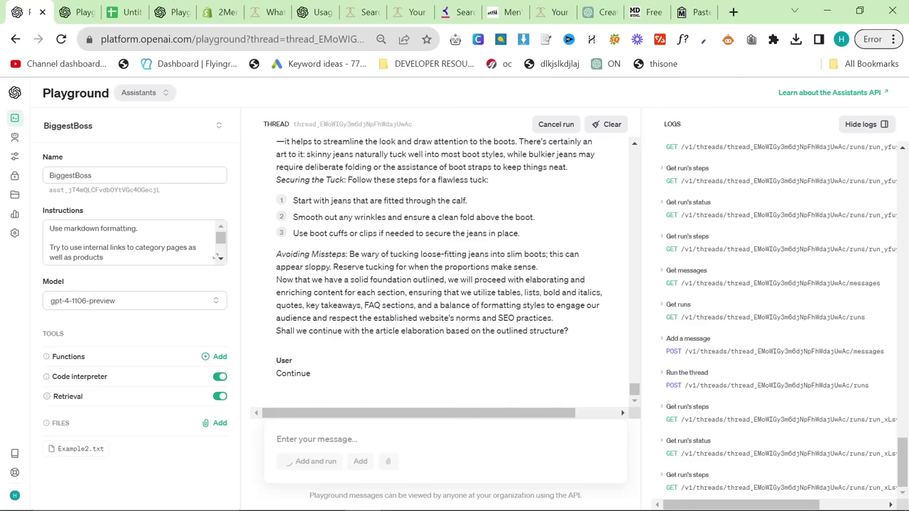
pyautogui.click(279, 14)
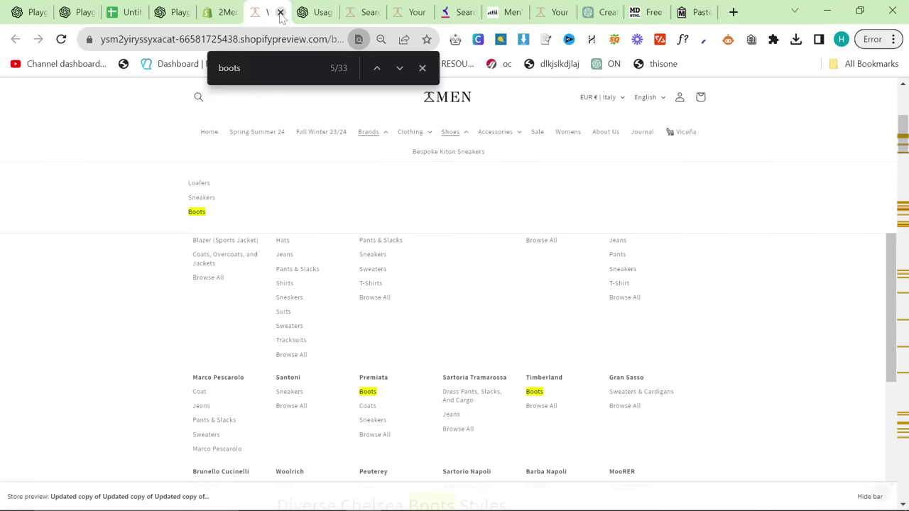
pyautogui.click(280, 12)
pyautogui.click(313, 12)
pyautogui.click(329, 12)
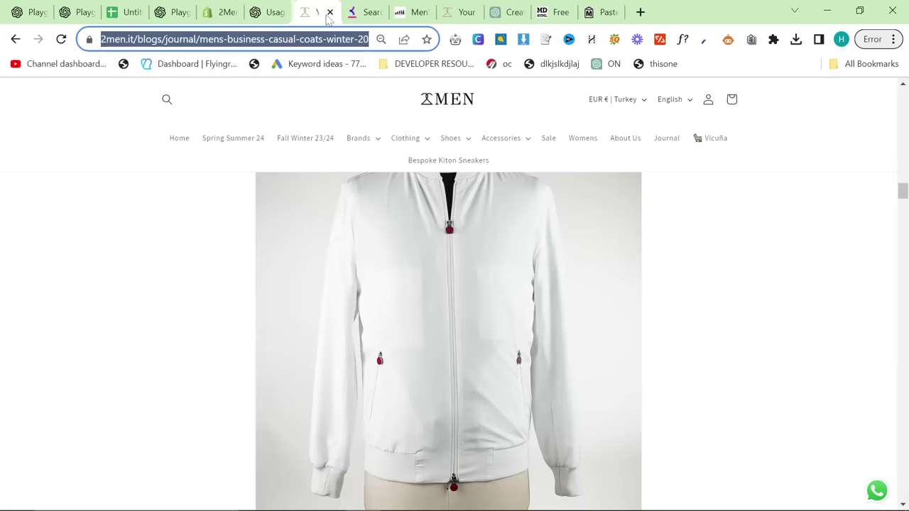
pyautogui.click(330, 12)
pyautogui.click(327, 12)
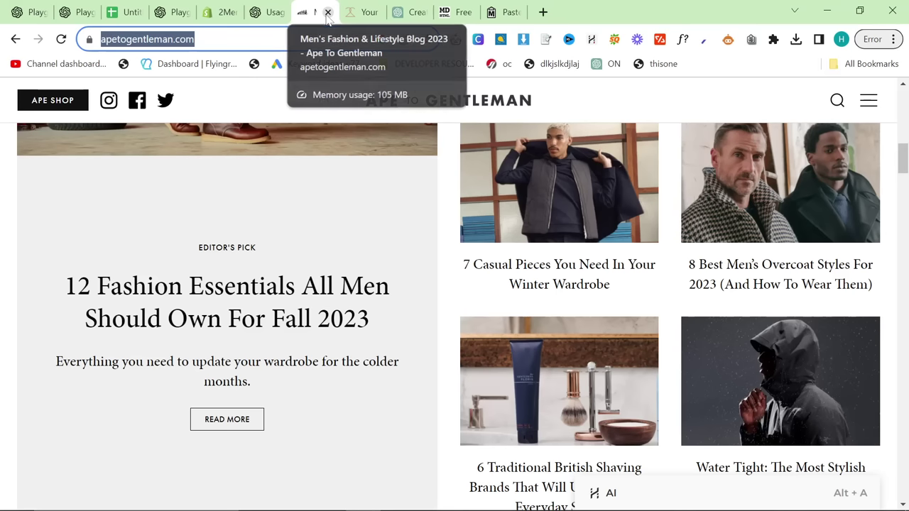
pyautogui.click(327, 12)
pyautogui.click(327, 12)
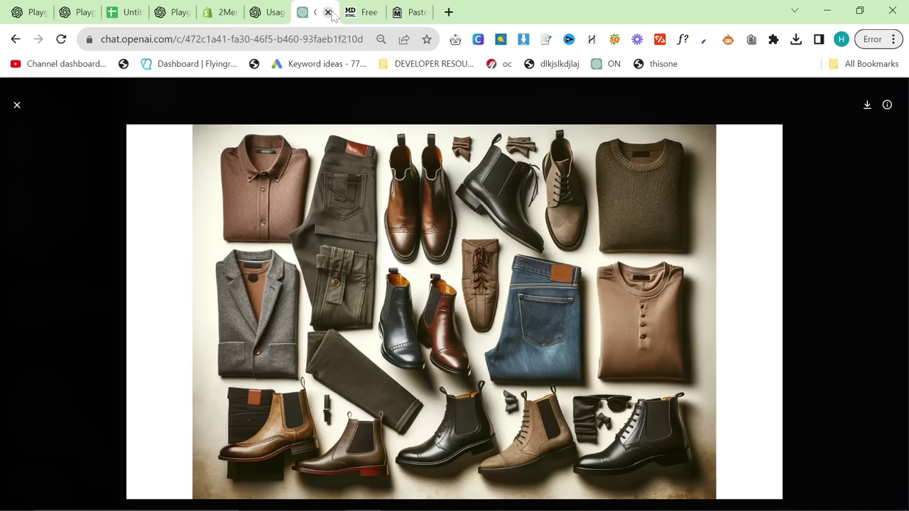
pyautogui.click(328, 12)
pyautogui.hotkey('ctrl', 'shift', 't')
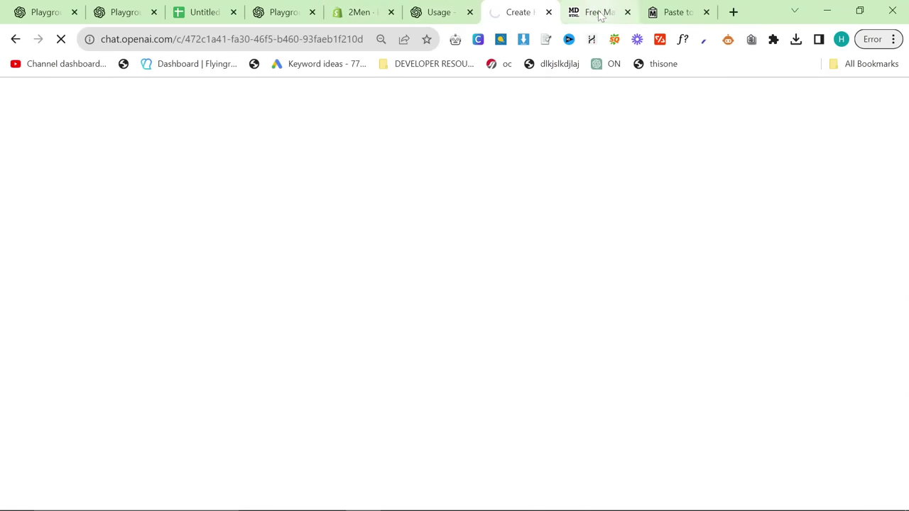
# Dismiss the "collection" page search on the Markdown to HTML converter and check the reopened ChatGPT conversation.
pyautogui.click(620, 16)
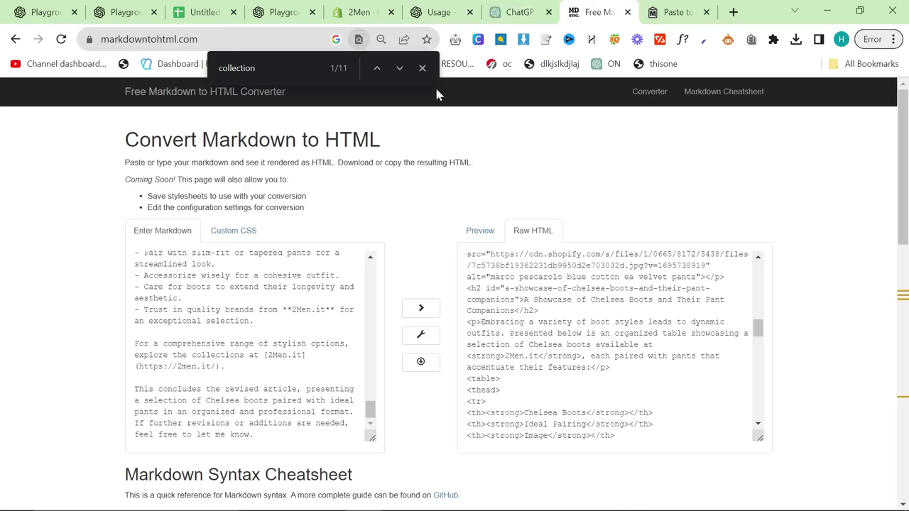
pyautogui.click(422, 67)
pyautogui.click(513, 12)
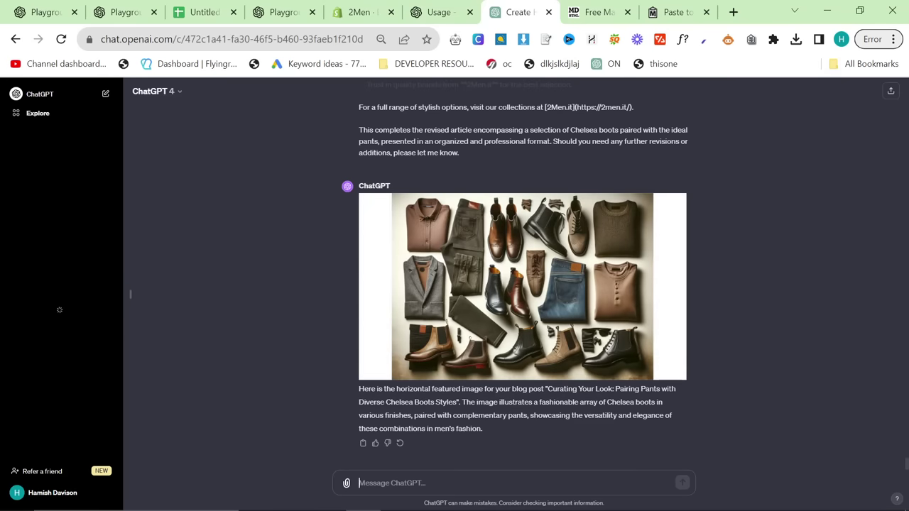
# Look over the jeans and boots article in its assistant thread and send "Continue" for the next sections.
pyautogui.click(44, 12)
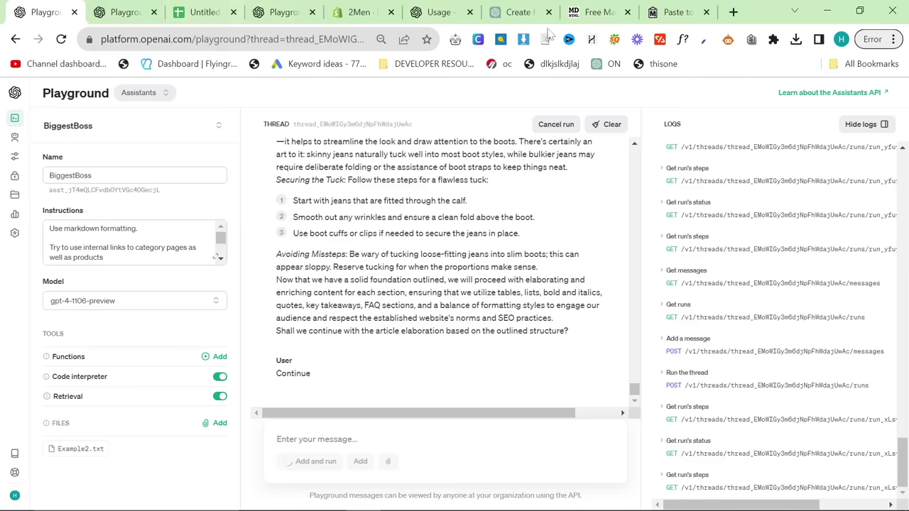
pyautogui.moveTo(412, 352); pyautogui.dragTo(285, 232)
pyautogui.scroll(-8, 288, 232)
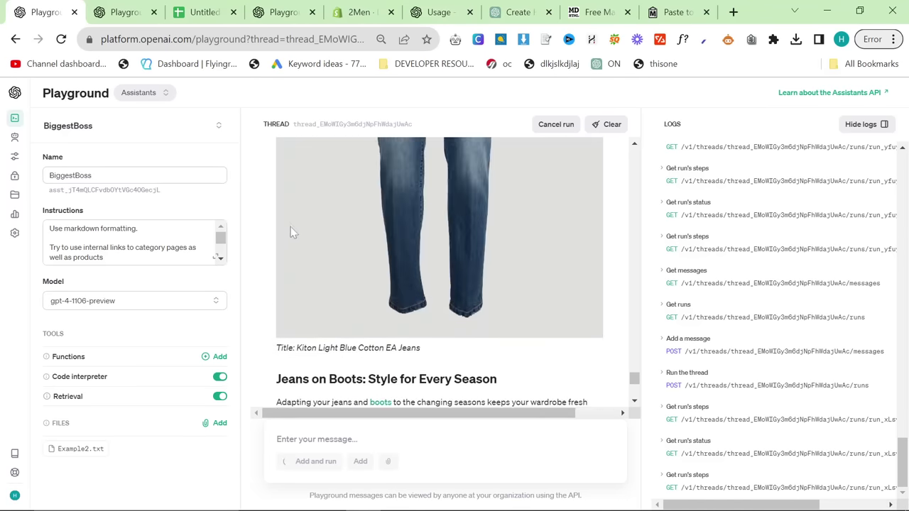
pyautogui.scroll(2, 321, 239)
pyautogui.scroll(-6, 353, 248)
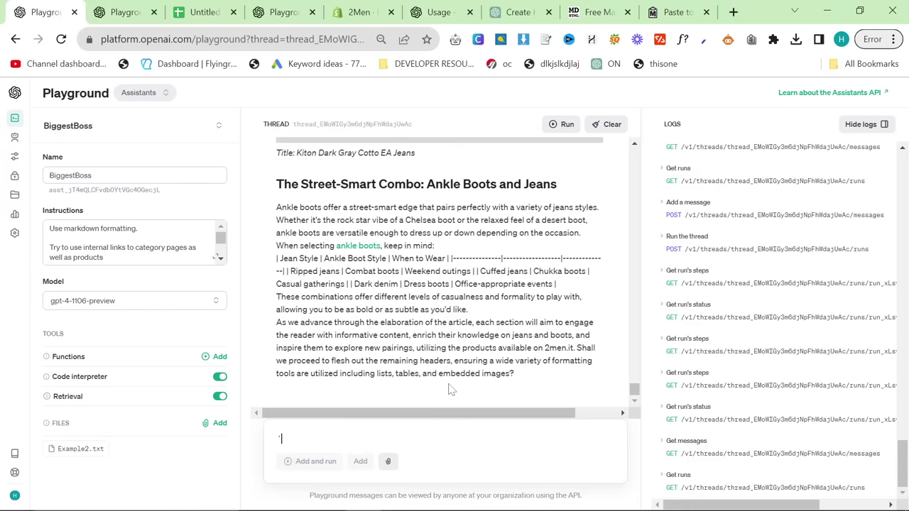
pyautogui.write('Conti')
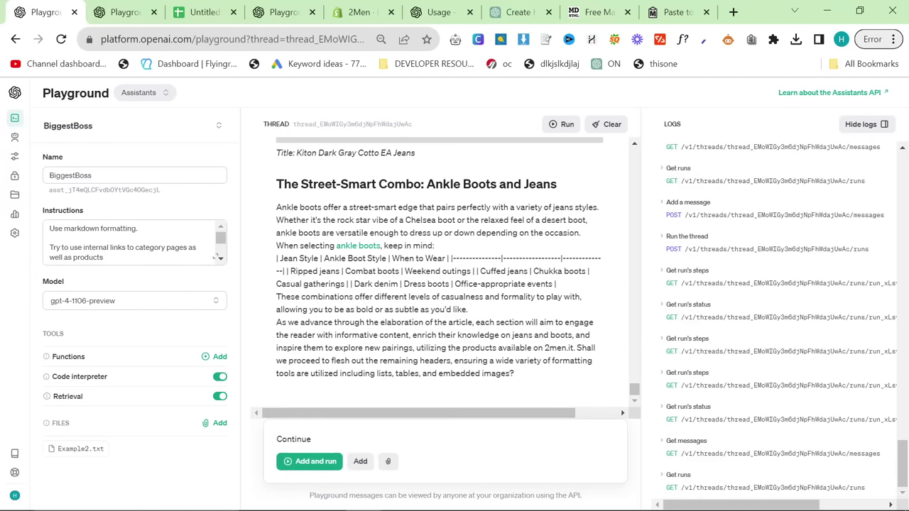
pyautogui.write('nue')
pyautogui.hotkey('ctrl', 'Return')
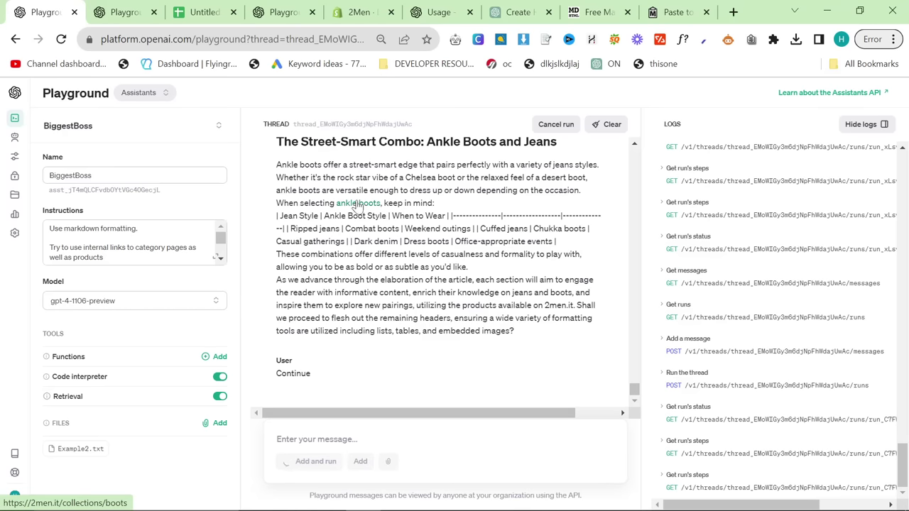
# Copy the keyword "older men clothing" from cell A6 of the spreadsheet.
pyautogui.click(126, 8)
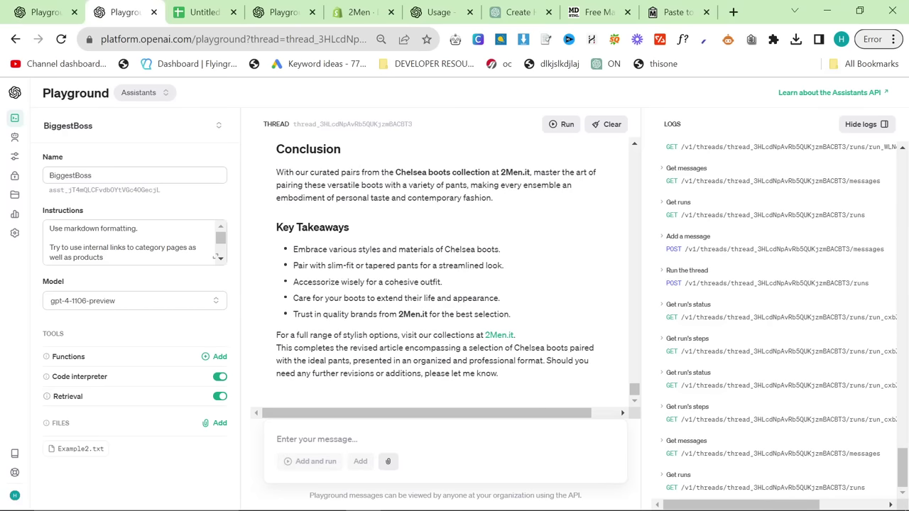
pyautogui.click(205, 10)
pyautogui.click(102, 393)
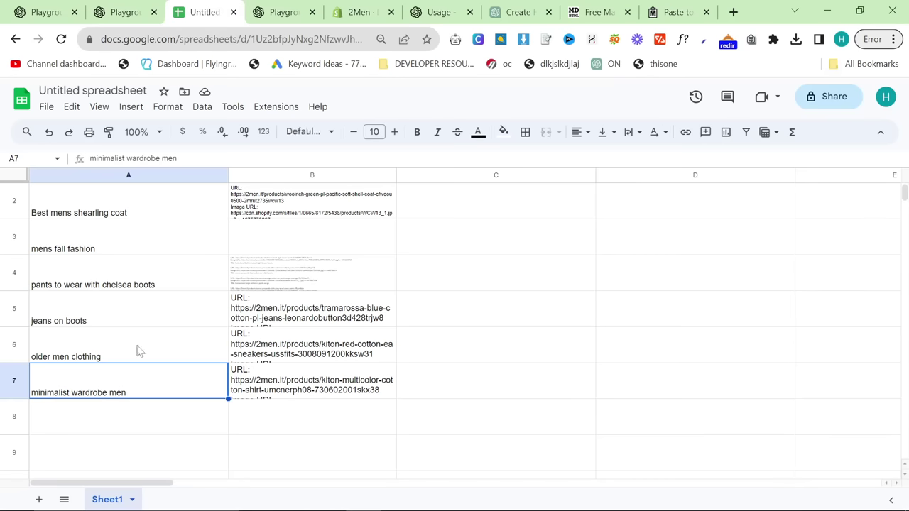
pyautogui.hotkey('ctrl', 'c')
pyautogui.click(111, 344)
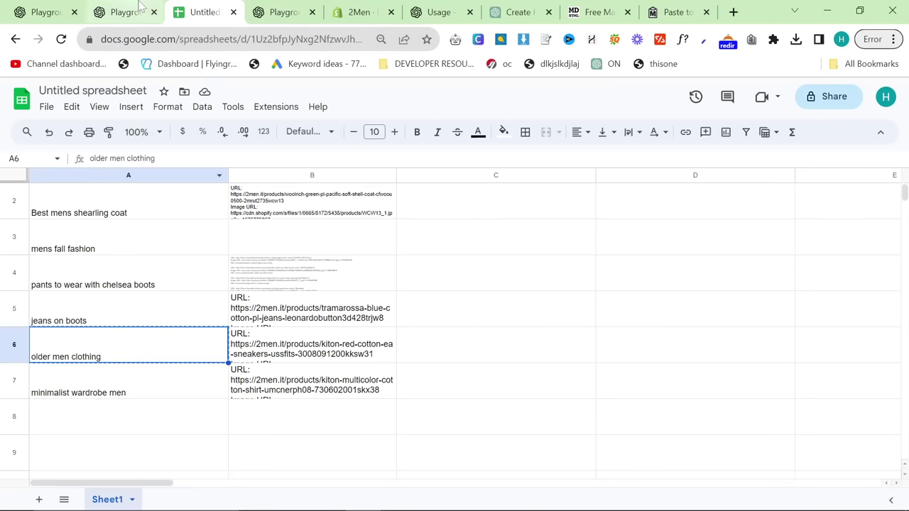
# Open a fresh BiggestBoss thread in place of the finished Chelsea boots thread and run "/start" in it.
pyautogui.hotkey('ctrl', 'shift', 'Tab')
pyautogui.press('F5')
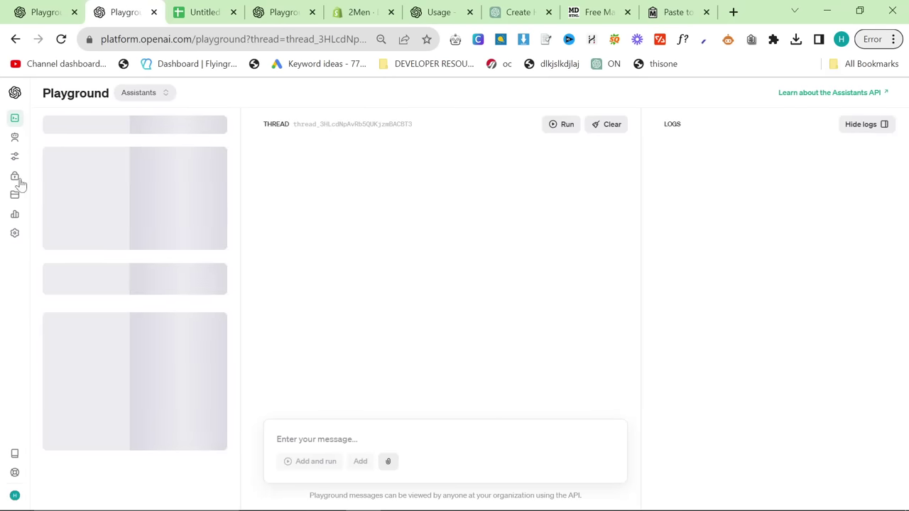
pyautogui.click(18, 144)
pyautogui.click(30, 119)
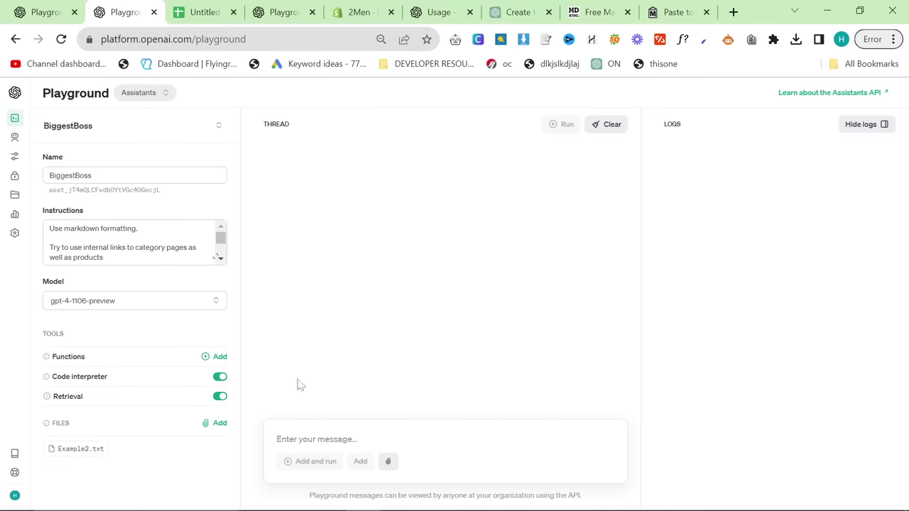
pyautogui.write('/start')
pyautogui.click(330, 463)
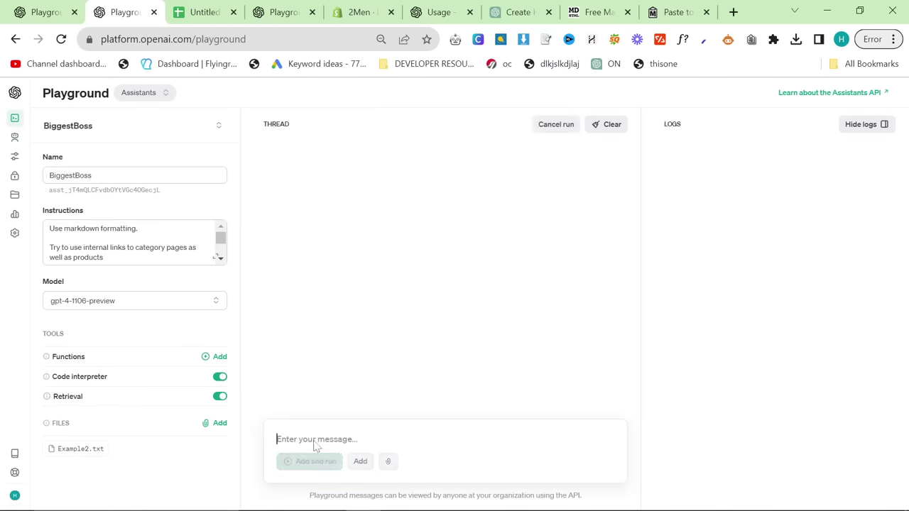
pyautogui.click(46, 12)
pyautogui.click(140, 9)
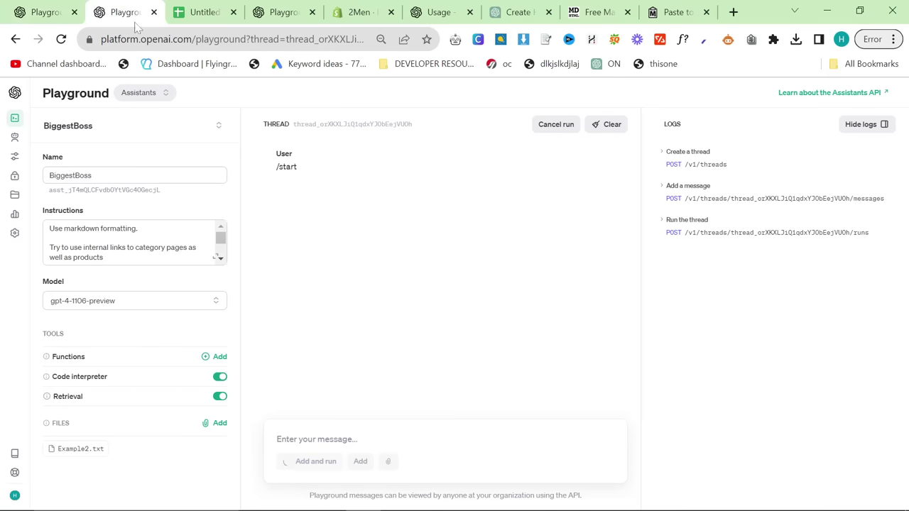
pyautogui.write('https://2men.it/')
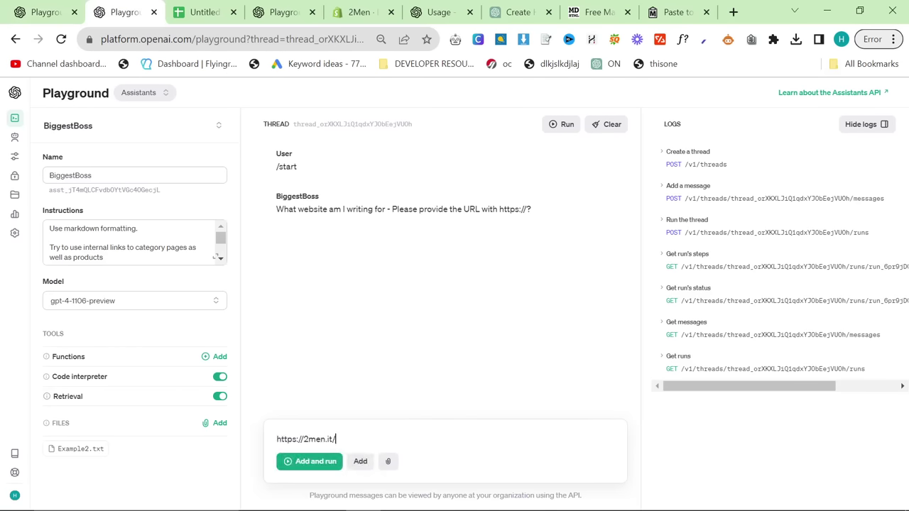
pyautogui.click(311, 461)
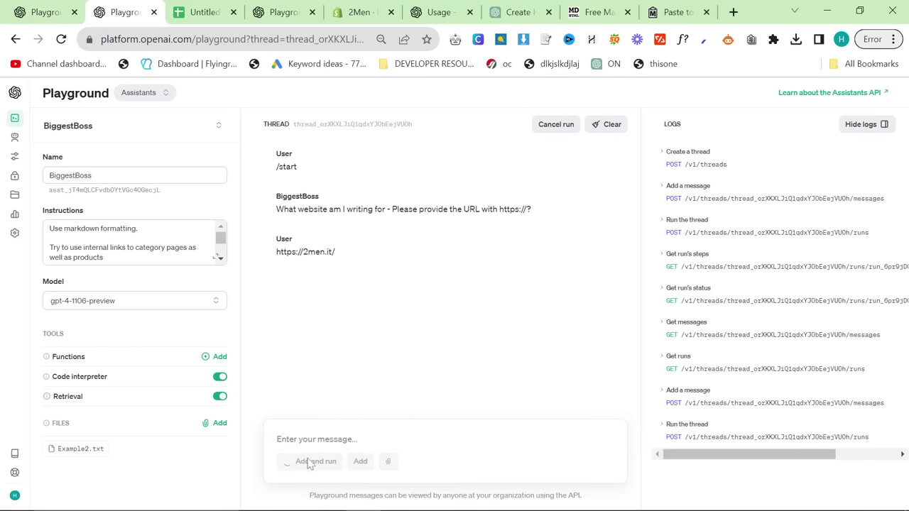
pyautogui.write('older men clothing')
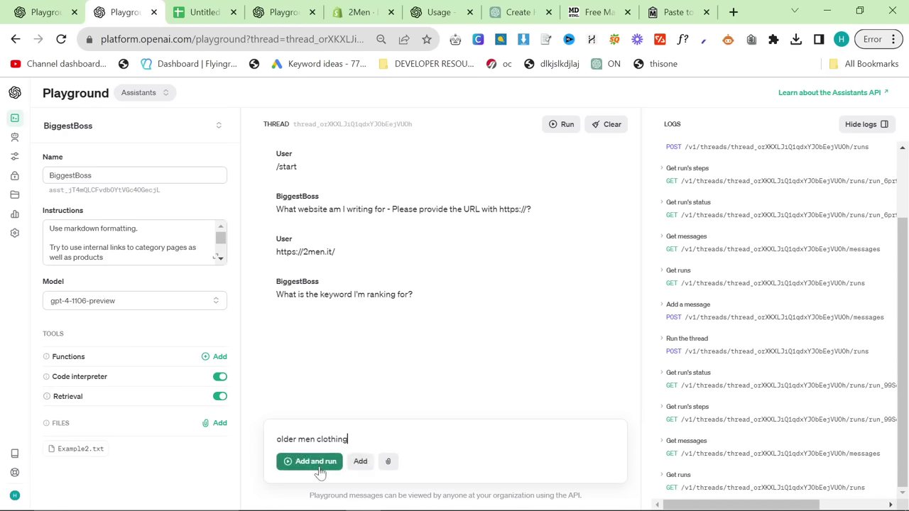
pyautogui.click(318, 465)
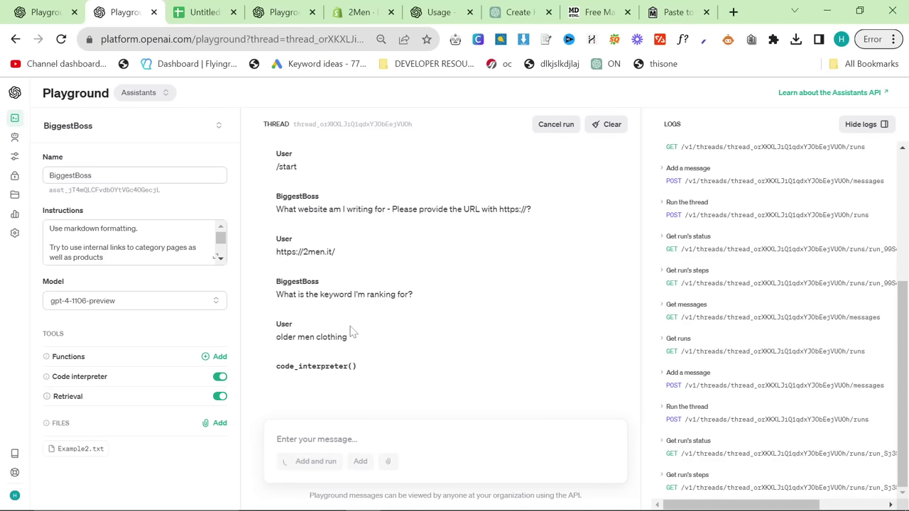
# Review the social media and influencers section in the jeans and boots thread and send another "Continue".
pyautogui.click(81, 7)
pyautogui.click(128, 5)
pyautogui.click(64, 12)
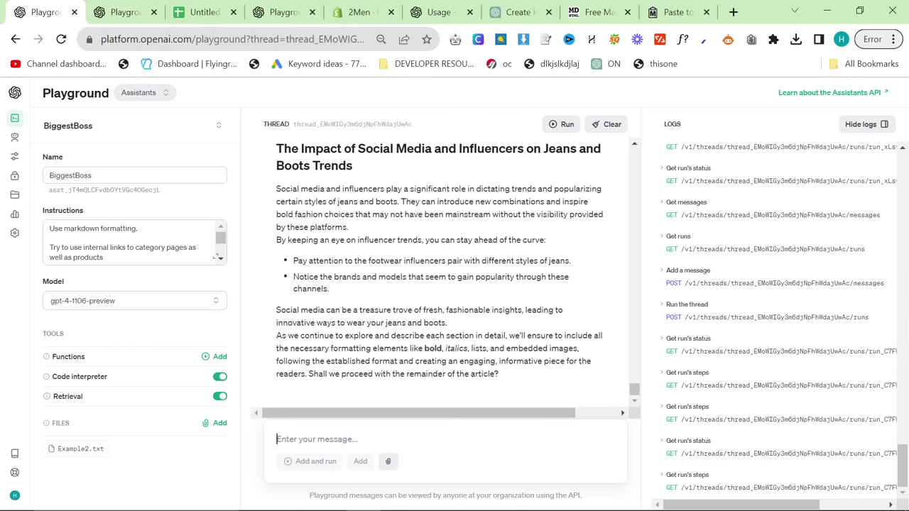
pyautogui.moveTo(498, 373); pyautogui.dragTo(359, 310)
pyautogui.scroll(1, 470, 341)
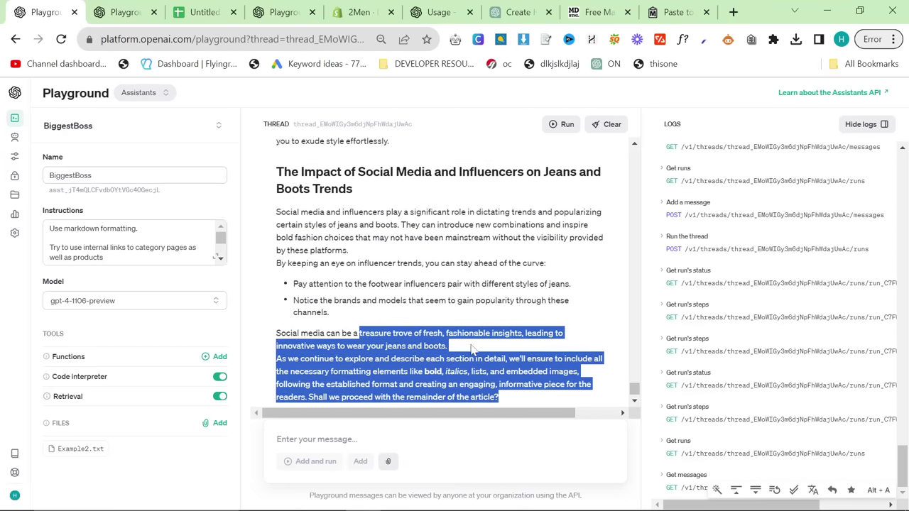
pyautogui.scroll(-1, 472, 328)
pyautogui.scroll(1, 472, 327)
pyautogui.scroll(15, 474, 326)
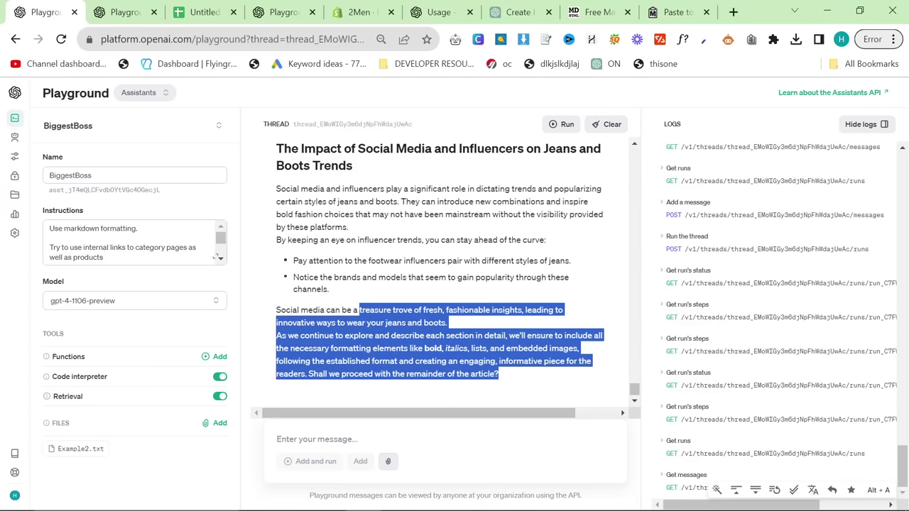
pyautogui.click(317, 439)
pyautogui.write('c')
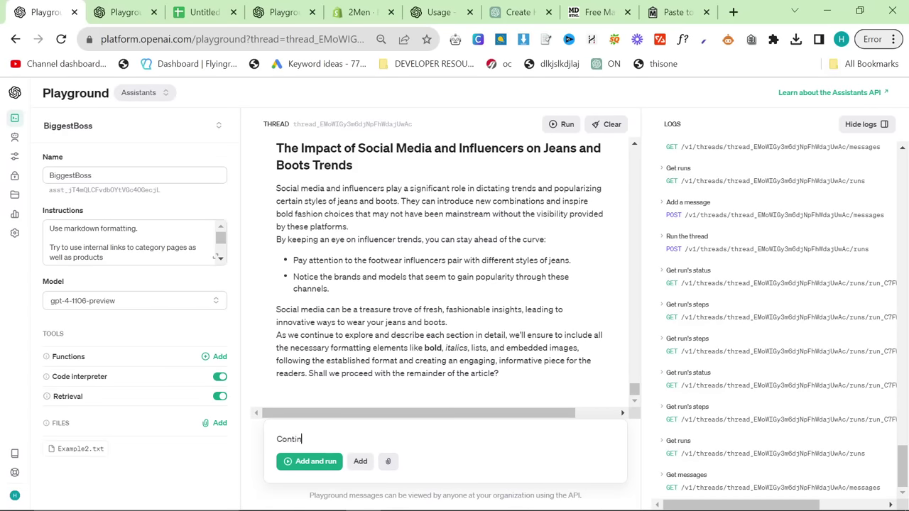
pyautogui.click(316, 462)
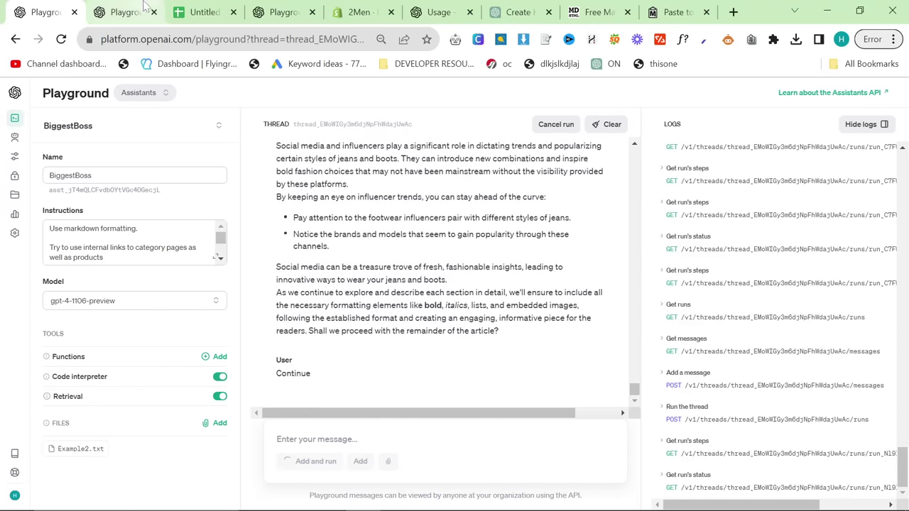
# Copy the full list of /collections/ links from Notepad and submit it as internal links in the "older men clothing" thread.
pyautogui.click(124, 13)
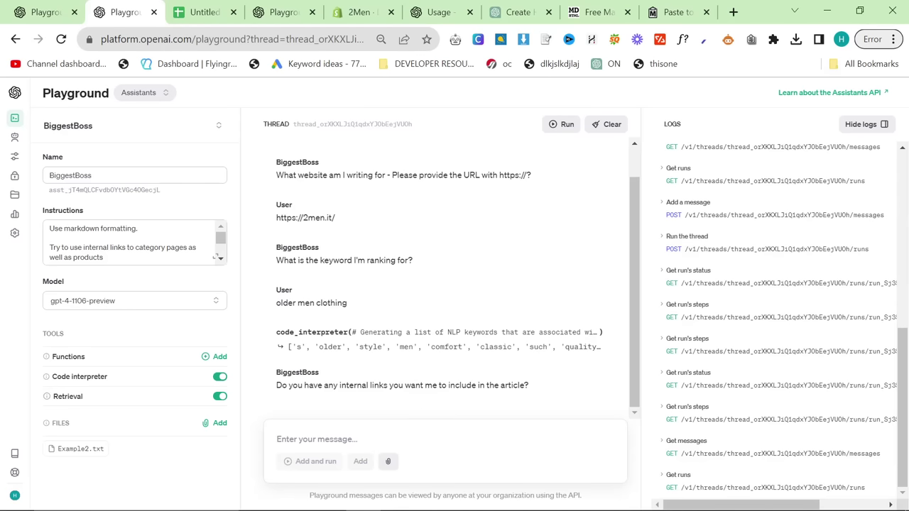
pyautogui.hotkey('alt', 'Tab')
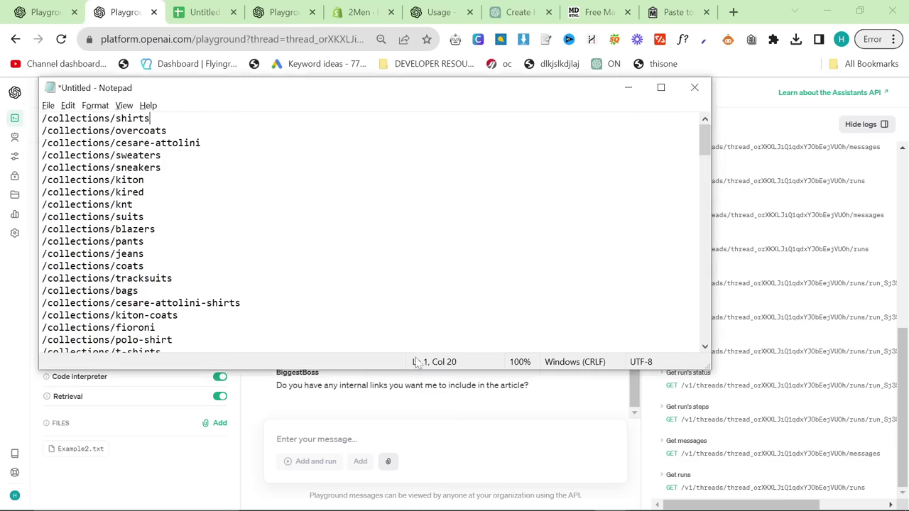
pyautogui.hotkey('ctrl', 'a')
pyautogui.hotkey('ctrl', 'c')
pyautogui.hotkey('alt', 'Tab')
pyautogui.hotkey('ctrl', 'v')
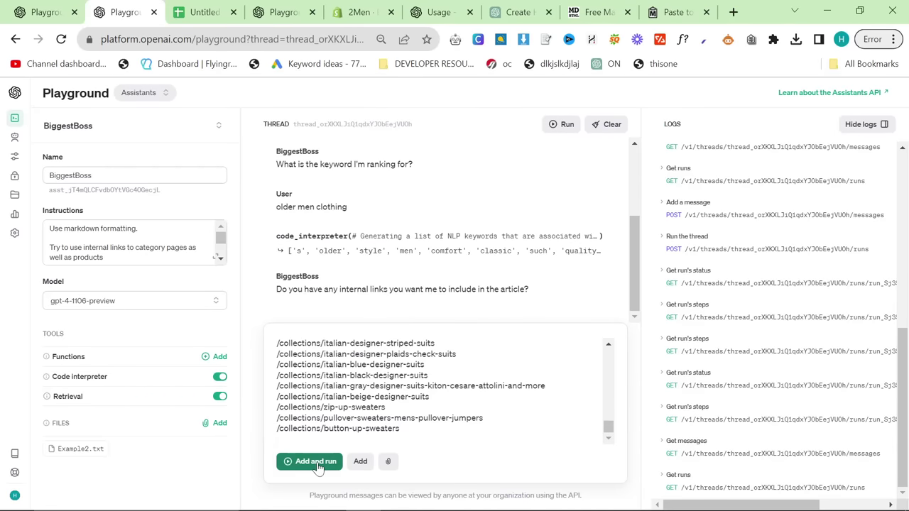
pyautogui.click(316, 461)
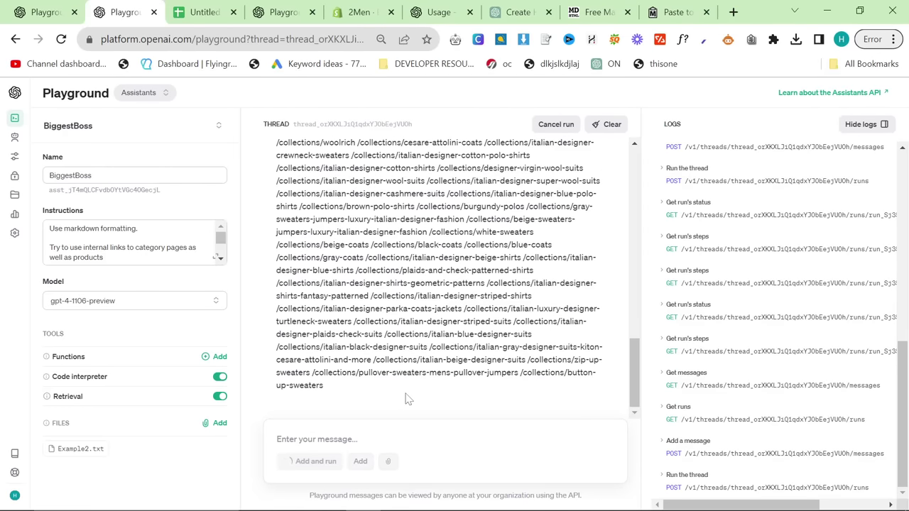
pyautogui.hotkey('alt', 'Tab')
pyautogui.hotkey('alt', 'Tab')
pyautogui.hotkey('alt', 'Tab')
pyautogui.hotkey('alt', 'Tab')
pyautogui.hotkey('alt', 'Tab')
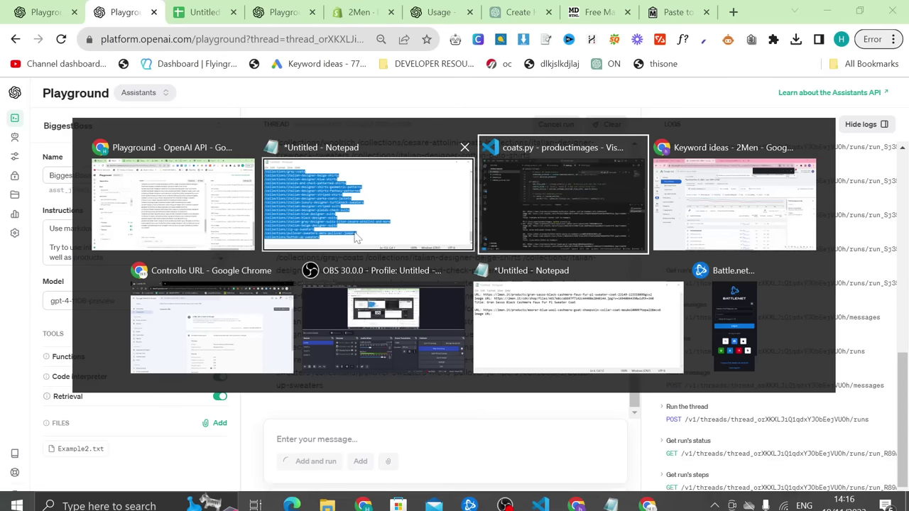
pyautogui.hotkey('alt', 'Tab')
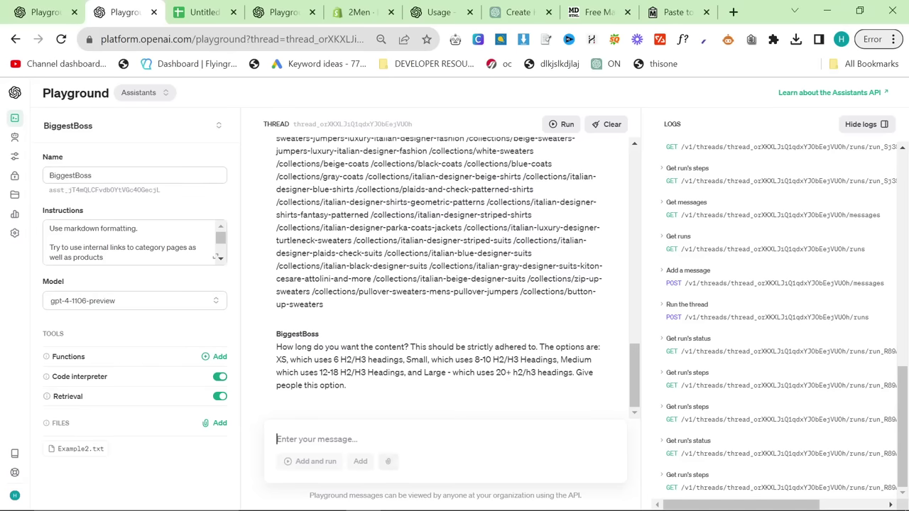
# Answer the content length question in the "older men clothing" thread with "Large".
pyautogui.write('Large')
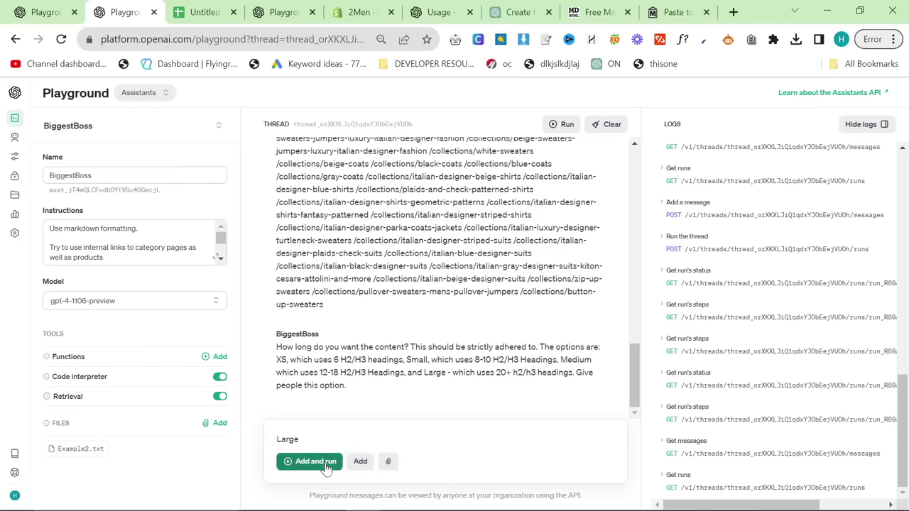
pyautogui.click(316, 462)
pyautogui.click(49, 12)
pyautogui.click(125, 13)
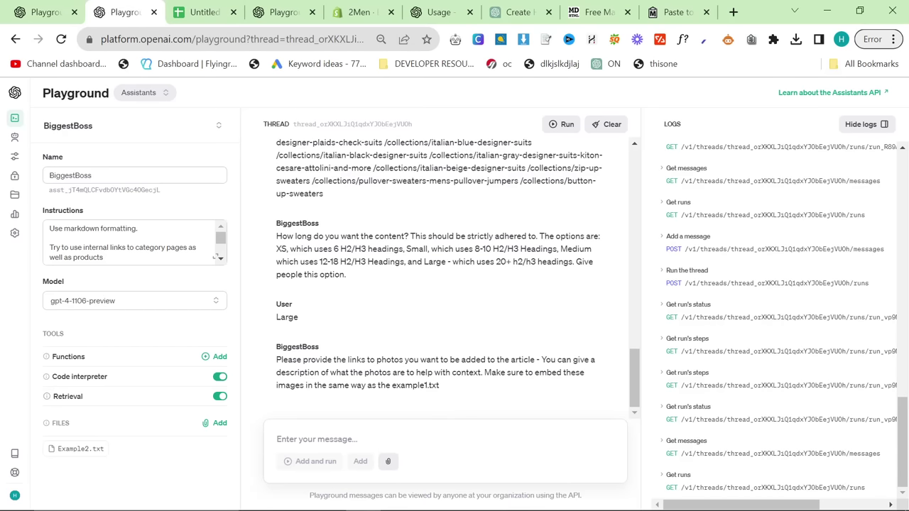
# Copy the product URLs, image URLs and titles for "older men clothing" from the spreadsheet and submit them as the thread's photo links.
pyautogui.click(206, 12)
pyautogui.click(268, 355)
pyautogui.press('Return')
pyautogui.hotkey('ctrl', 'a')
pyautogui.hotkey('ctrl', 'c')
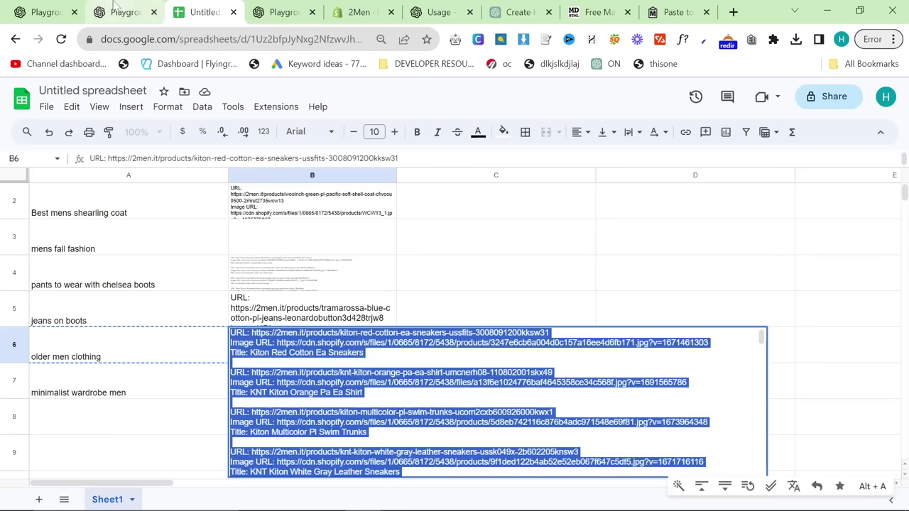
pyautogui.click(125, 12)
pyautogui.hotkey('ctrl', 'v')
pyautogui.click(308, 461)
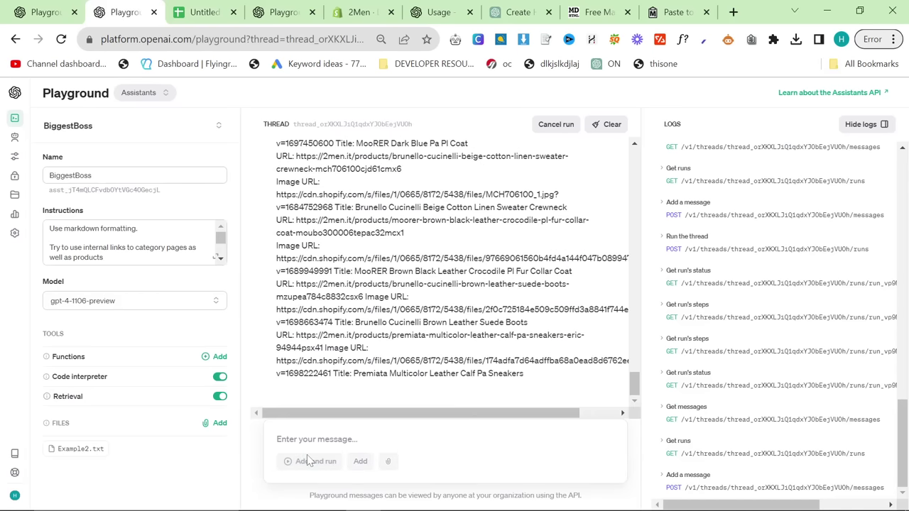
# Copy the generated jeans and boots article from "The Ultimate Guide to Pairing Jeans with Boots" through the end of the thread.
pyautogui.click(66, 7)
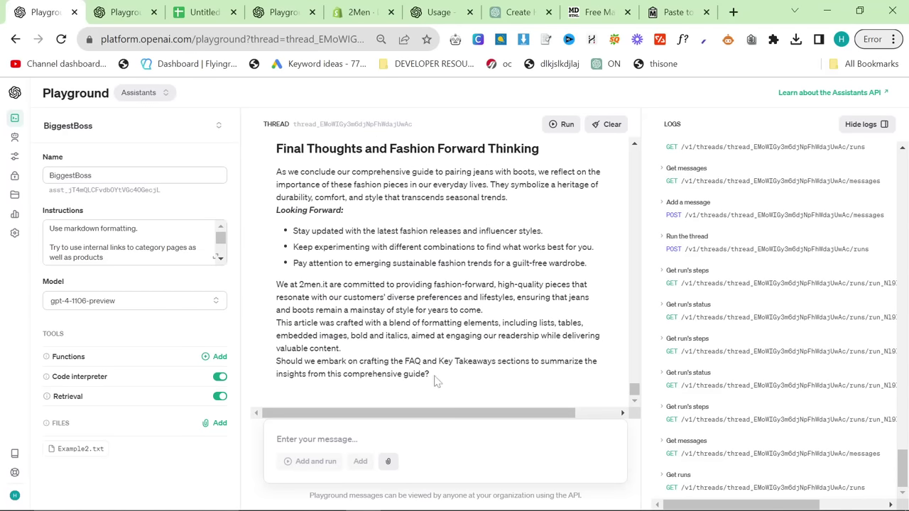
pyautogui.moveTo(377, 348); pyautogui.dragTo(276, 209)
pyautogui.scroll(20, 276, 209)
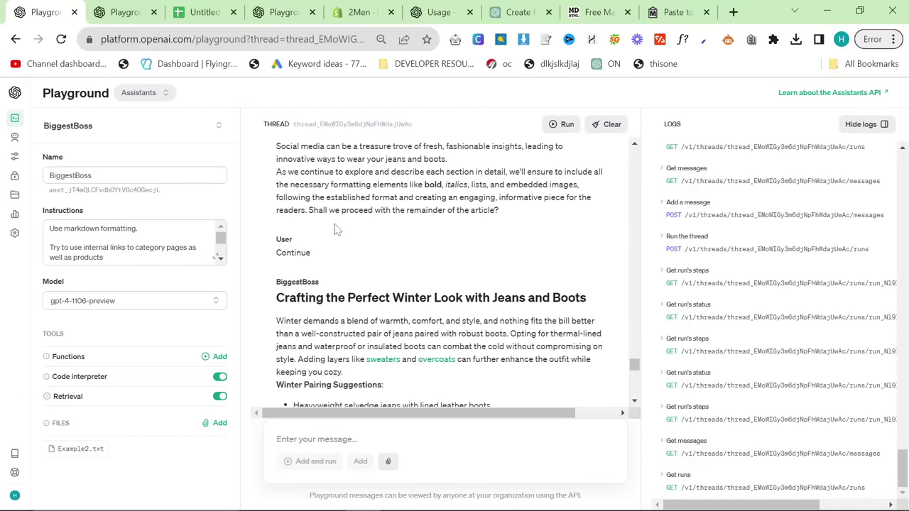
pyautogui.scroll(15, 386, 311)
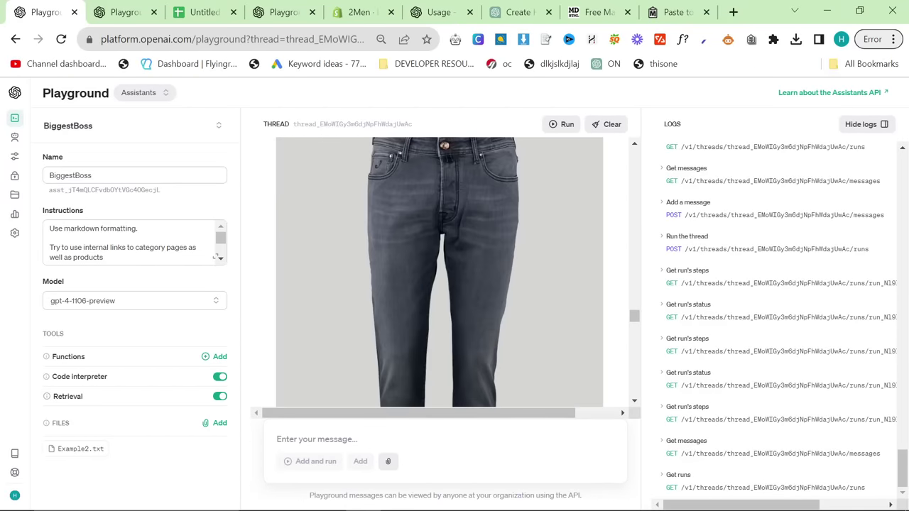
pyautogui.scroll(10, 386, 311)
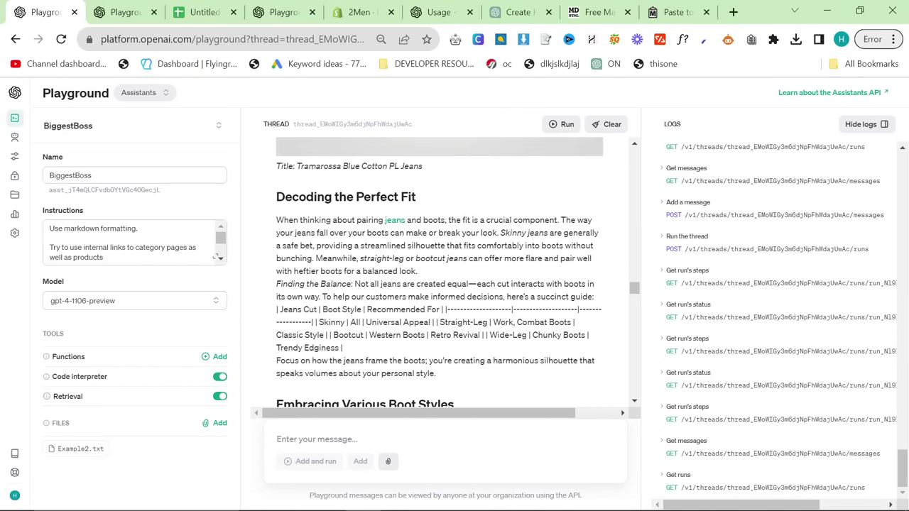
pyautogui.scroll(15, 306, 249)
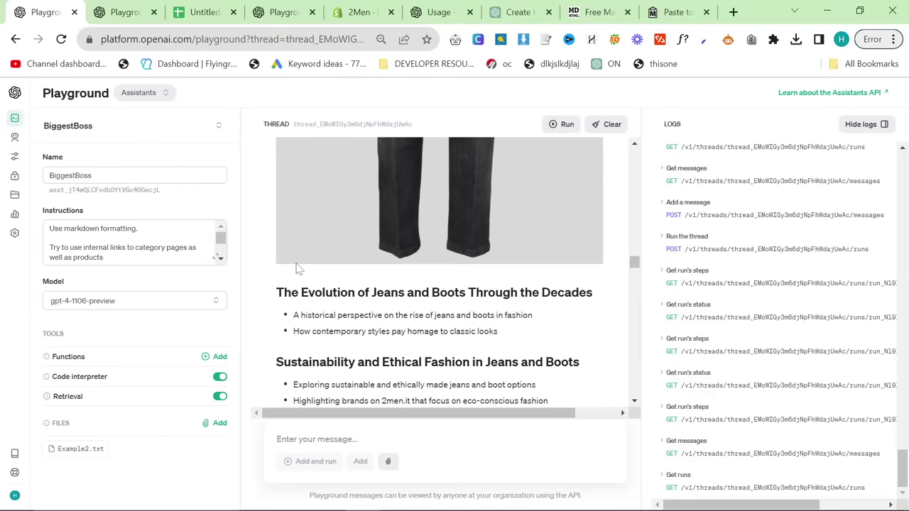
pyautogui.scroll(-10, 298, 266)
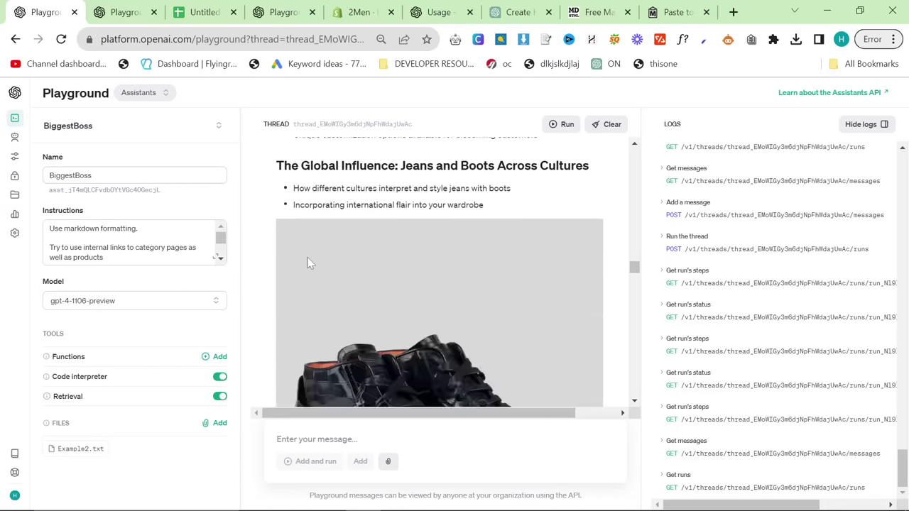
pyautogui.scroll(-8, 308, 263)
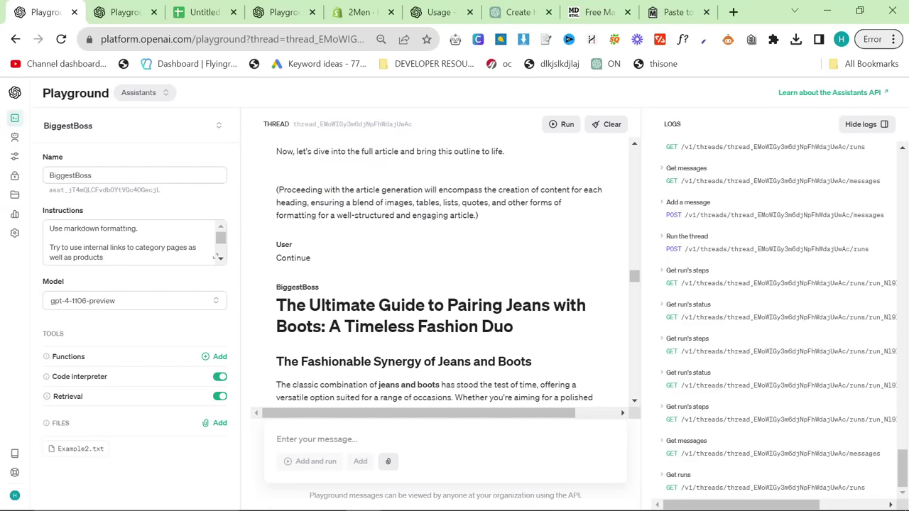
pyautogui.scroll(-15, 532, 369)
pyautogui.moveTo(276, 304); pyautogui.dragTo(563, 376)
pyautogui.scroll(-18, 564, 365)
pyautogui.scroll(-10, 568, 384)
pyautogui.hotkey('ctrl', 'c')
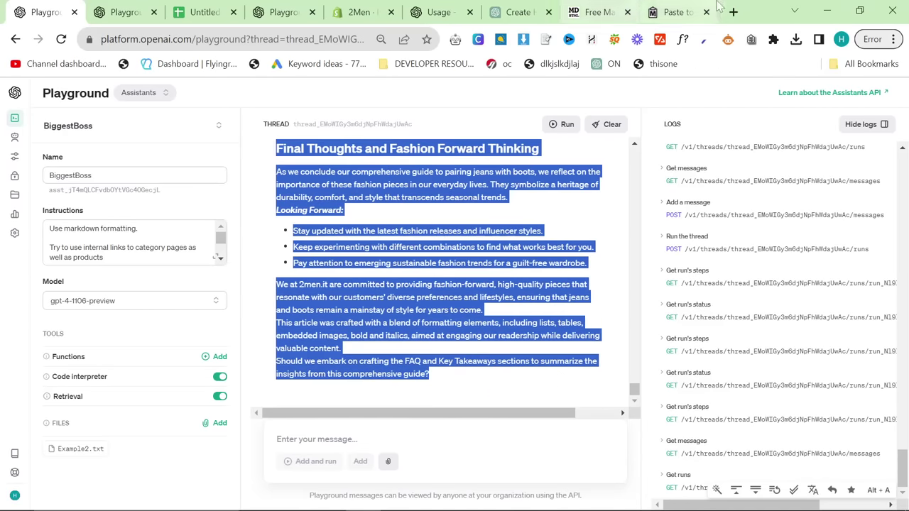
# Convert the copied jeans and boots article to Markdown on the clipboard2markdown page.
pyautogui.click(675, 12)
pyautogui.hotkey('ctrl', 'v')
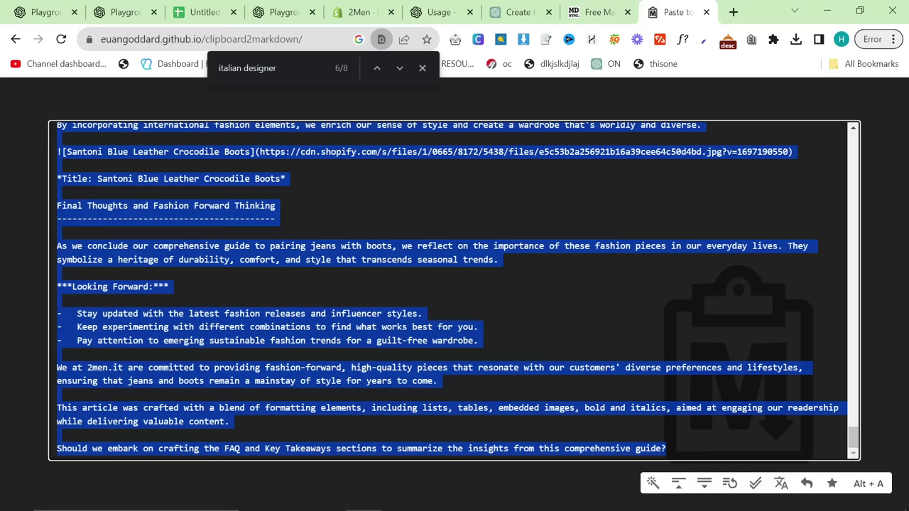
pyautogui.scroll(10, 454, 290)
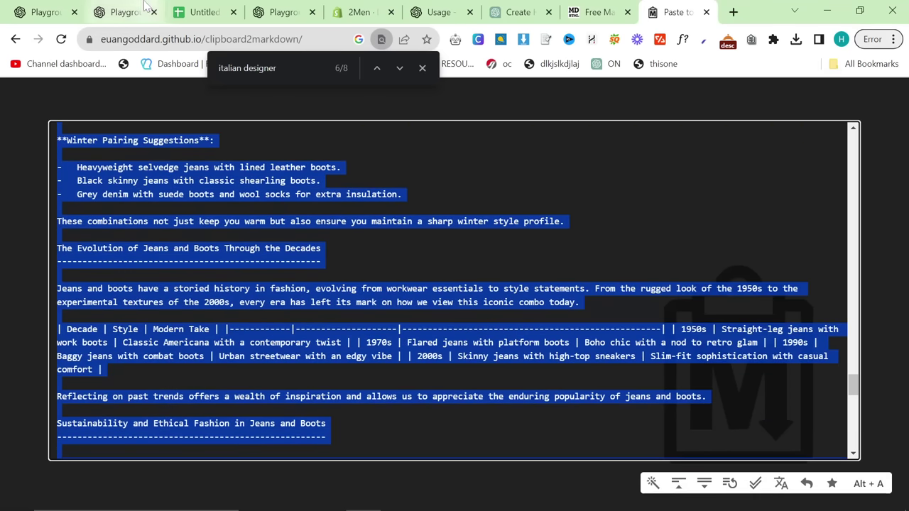
# Submit the Markdown article in the Chat playground with the instruction "Now do this article, please remove chatgpt backchat".
pyautogui.click(283, 11)
pyautogui.click(394, 460)
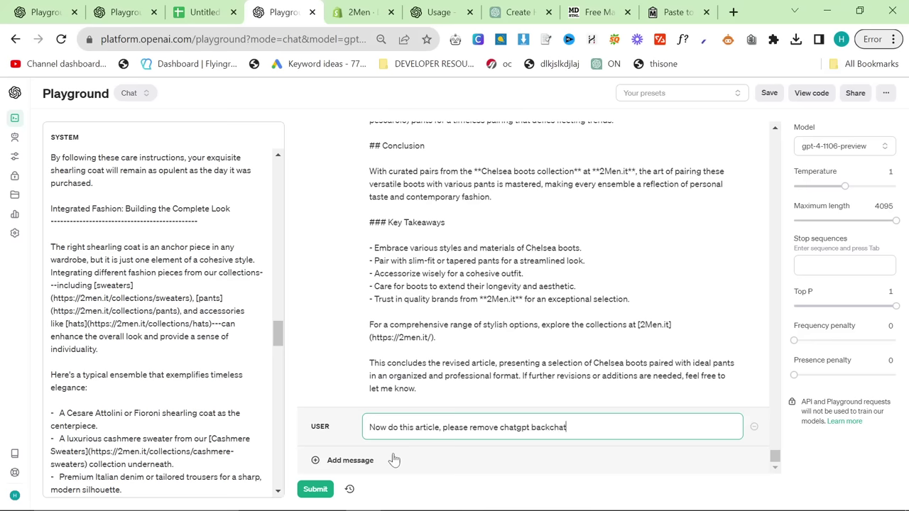
pyautogui.press('Return')
pyautogui.hotkey('ctrl', 'v')
pyautogui.click(315, 490)
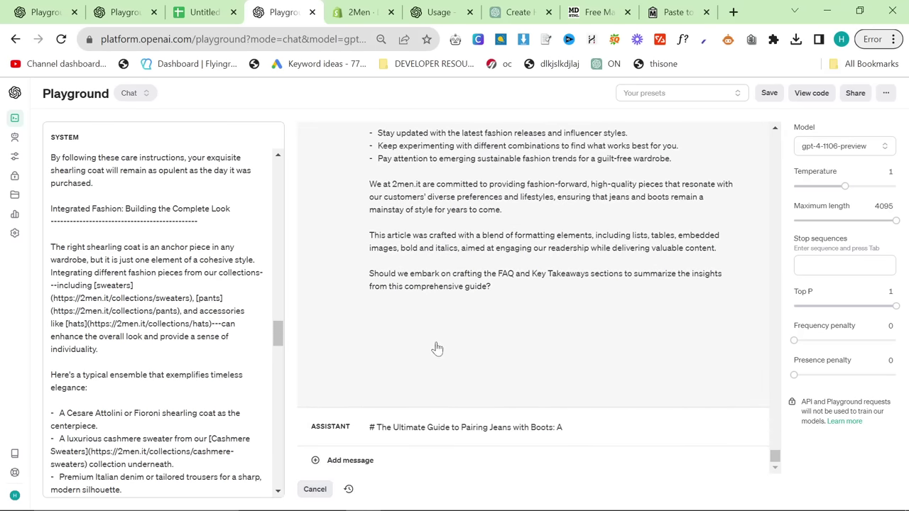
# In Shopify's "What Pants To Wear With Chelsea Boots" post, delete the closing paragraph starting "This concludes the revised article".
pyautogui.click(358, 13)
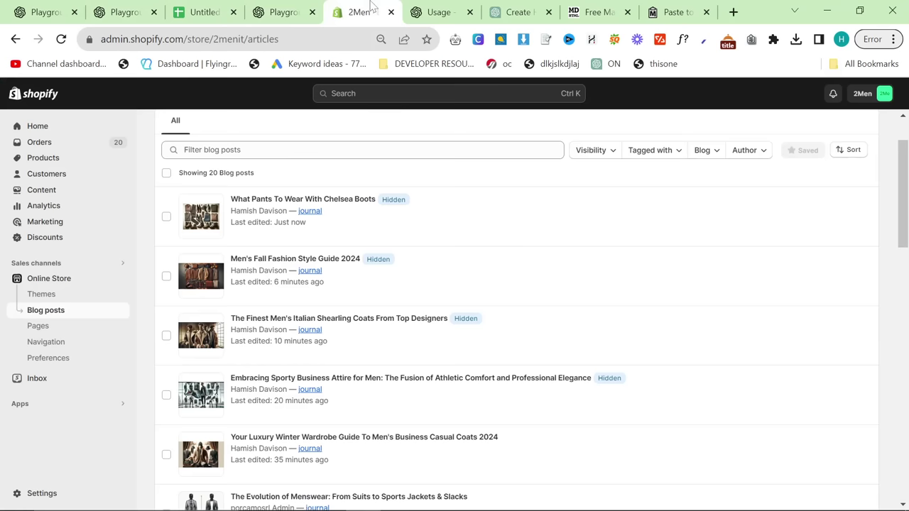
pyautogui.click(331, 205)
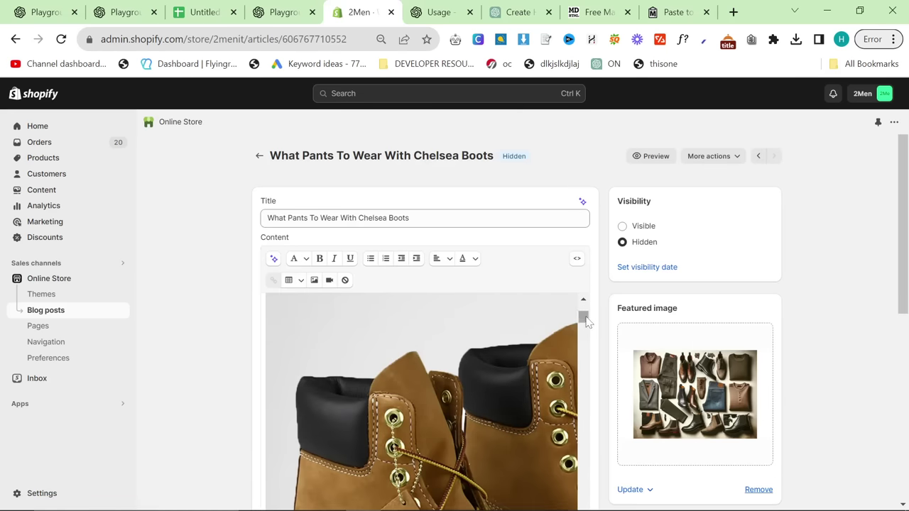
pyautogui.moveTo(584, 317); pyautogui.dragTo(584, 507)
pyautogui.scroll(-6, 613, 431)
pyautogui.scroll(6, 445, 371)
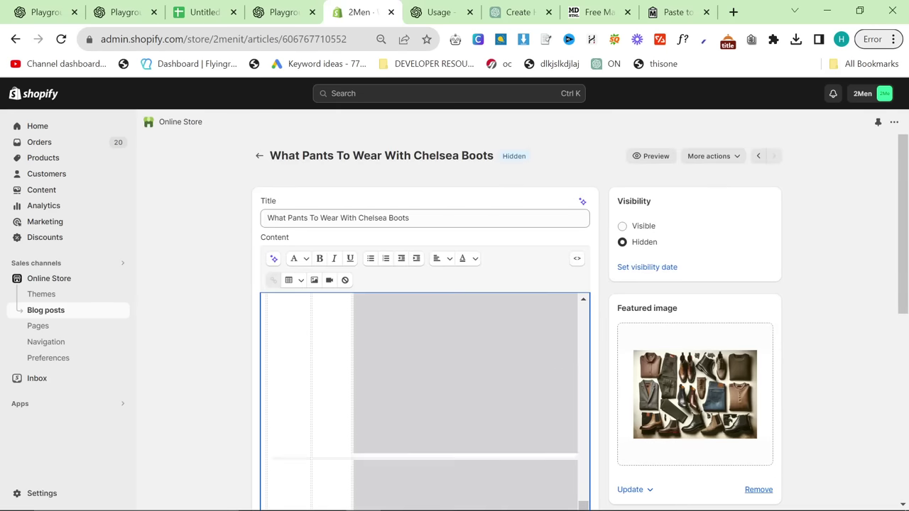
pyautogui.scroll(-10, 406, 398)
pyautogui.scroll(2, 406, 397)
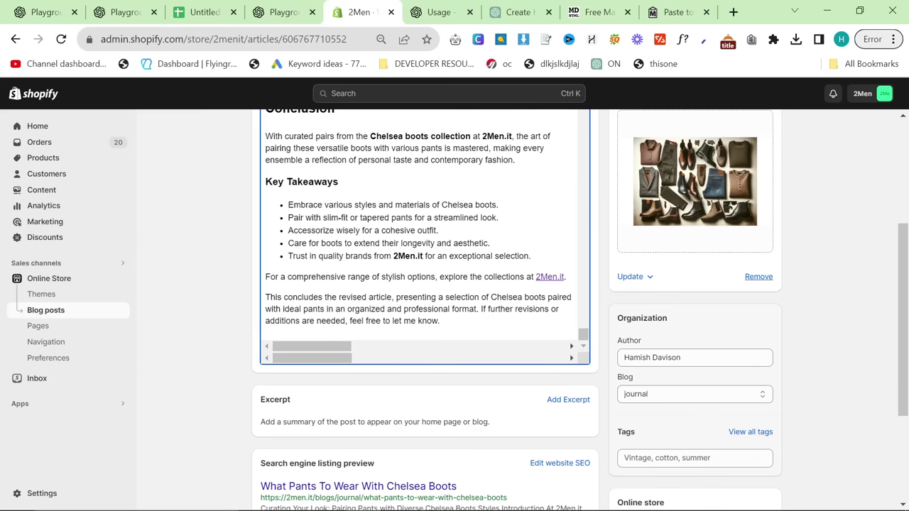
pyautogui.moveTo(448, 320); pyautogui.dragTo(275, 309)
pyautogui.click(275, 309)
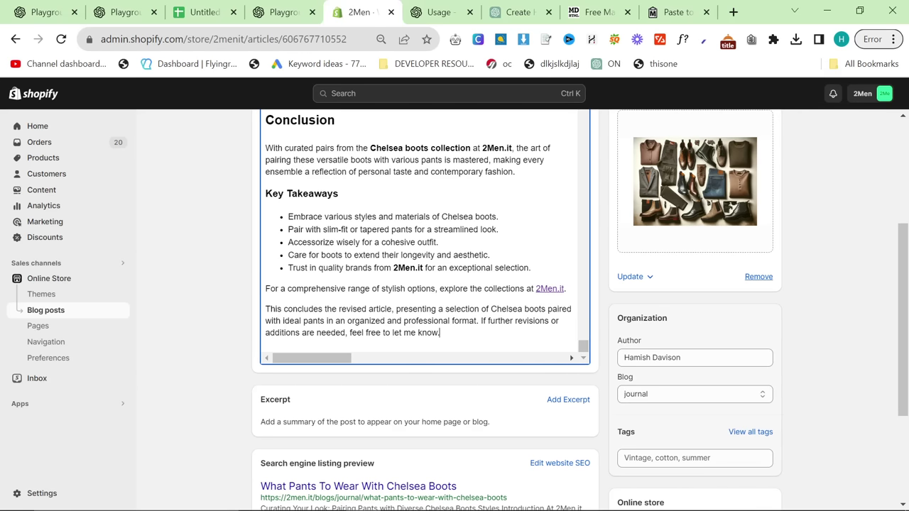
pyautogui.moveTo(440, 332); pyautogui.dragTo(277, 309)
pyautogui.press('BackSpace')
pyautogui.press('BackSpace')
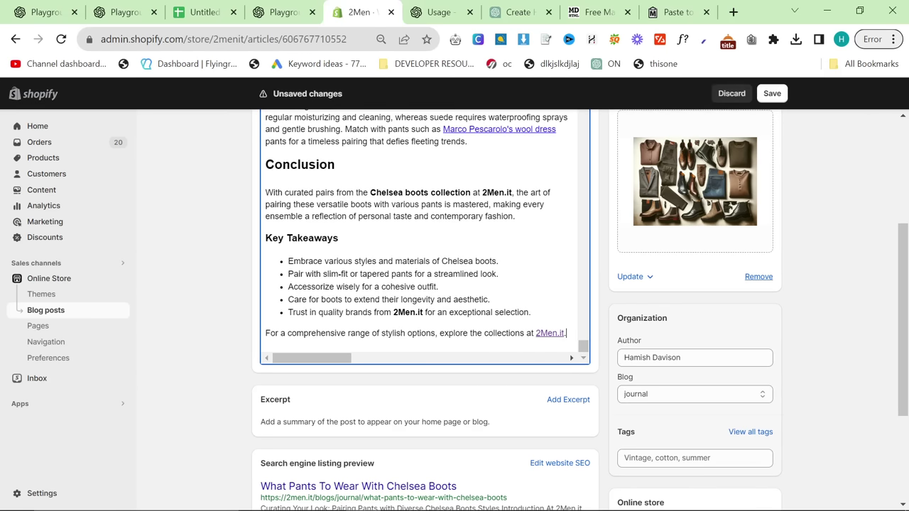
# Check the rest of the Chelsea boots post's content and save the post.
pyautogui.scroll(5, 425, 237)
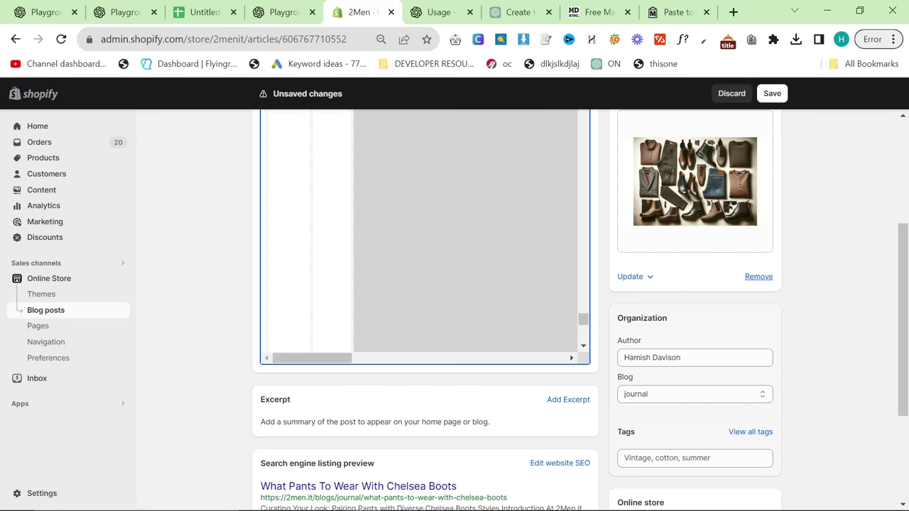
pyautogui.scroll(5, 425, 238)
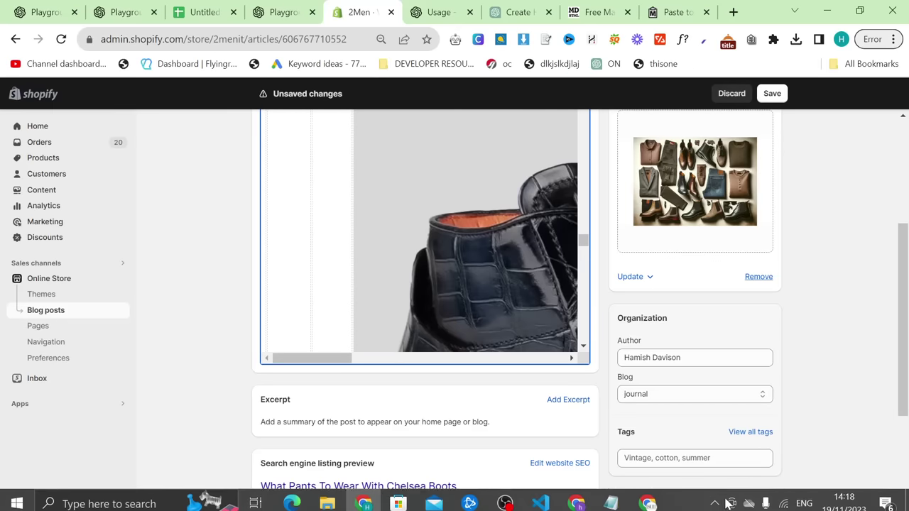
pyautogui.scroll(5, 425, 237)
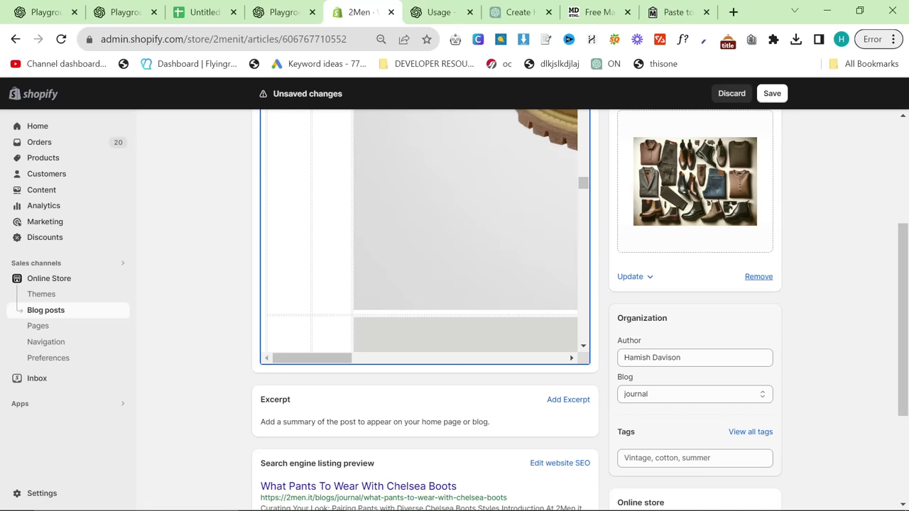
pyautogui.scroll(5, 425, 231)
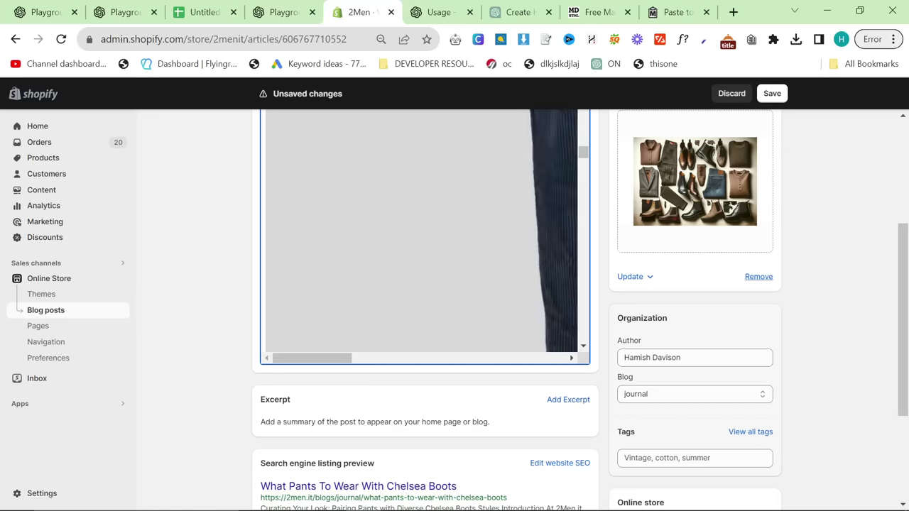
pyautogui.scroll(5, 425, 231)
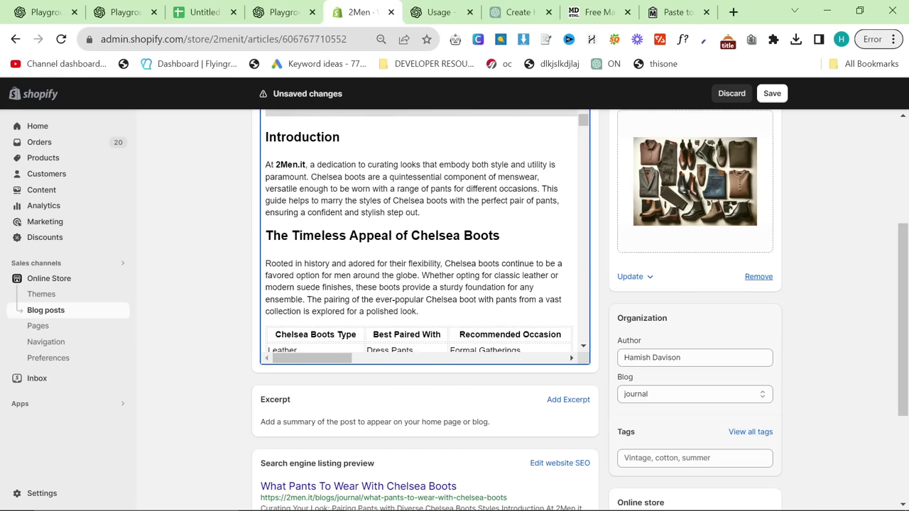
pyautogui.scroll(5, 486, 257)
pyautogui.click(770, 97)
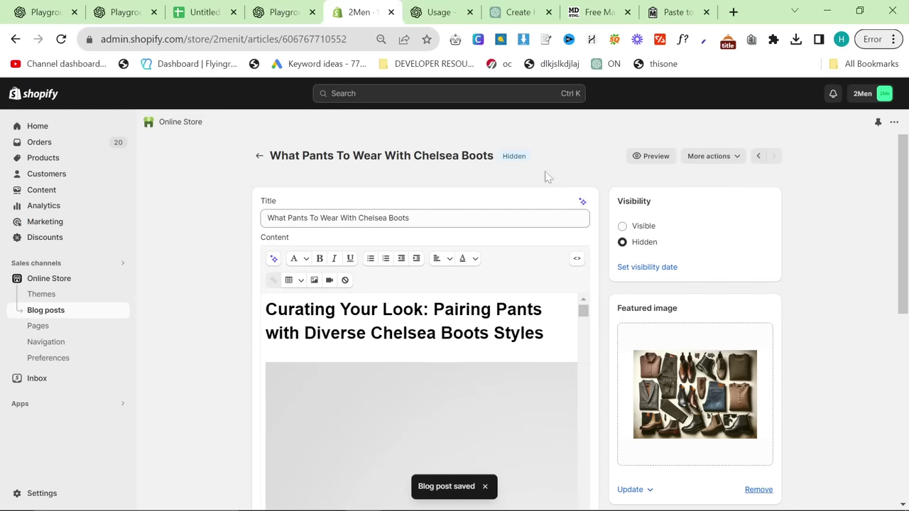
# Open the hidden blog post "Men's Fall Fashion Style Guide 2024" and review its content down to the coats and jackets section.
pyautogui.click(259, 156)
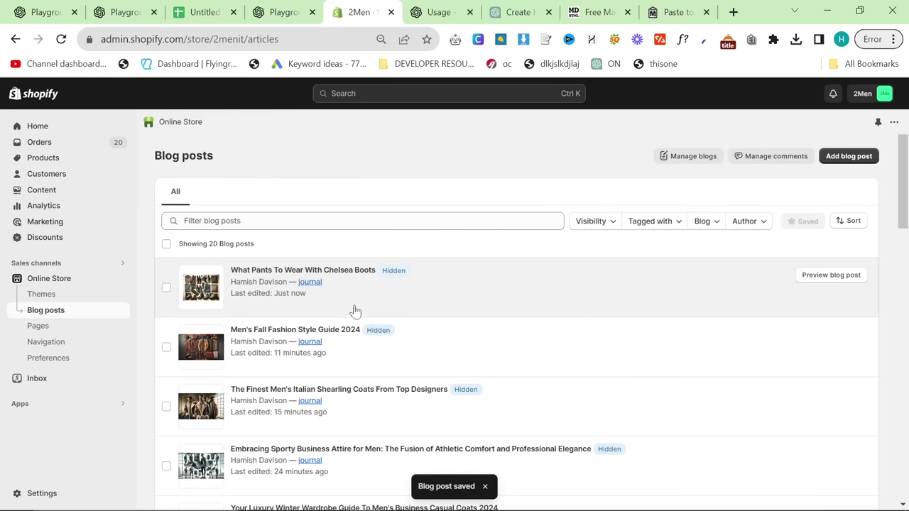
pyautogui.click(261, 328)
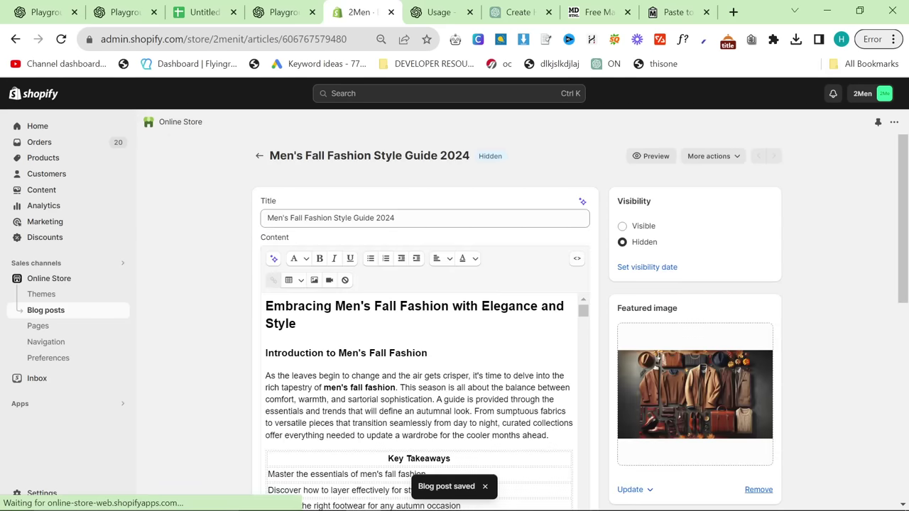
pyautogui.scroll(-1, 671, 402)
pyautogui.scroll(-1, 671, 402)
pyautogui.scroll(-6, 419, 292)
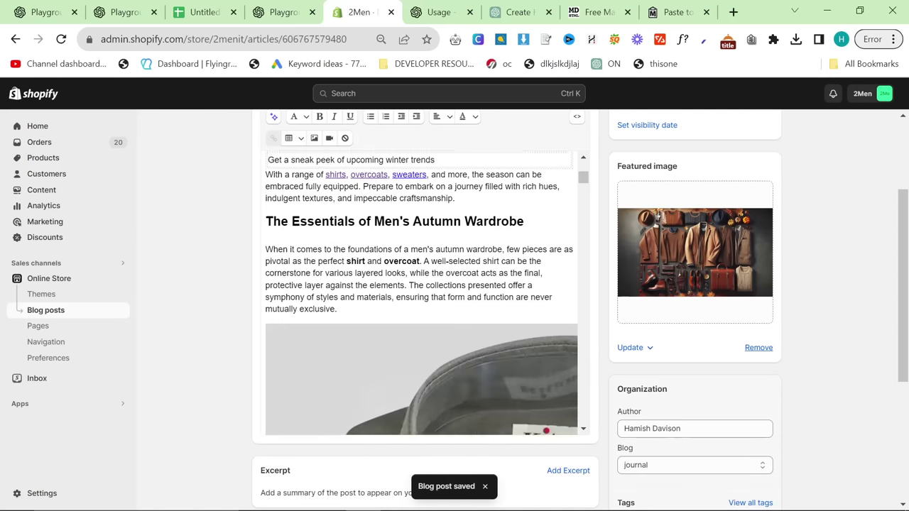
pyautogui.scroll(2, 419, 293)
pyautogui.scroll(-10, 493, 323)
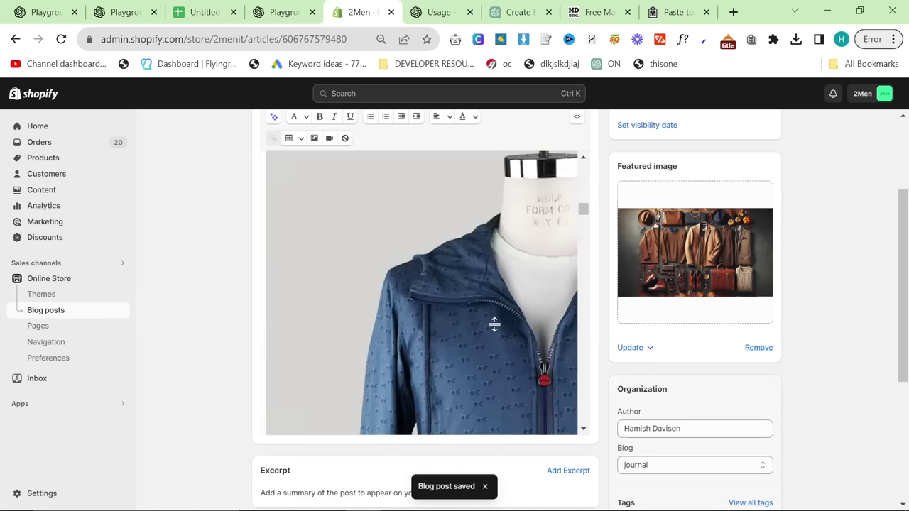
pyautogui.scroll(-3, 422, 294)
pyautogui.scroll(2, 422, 293)
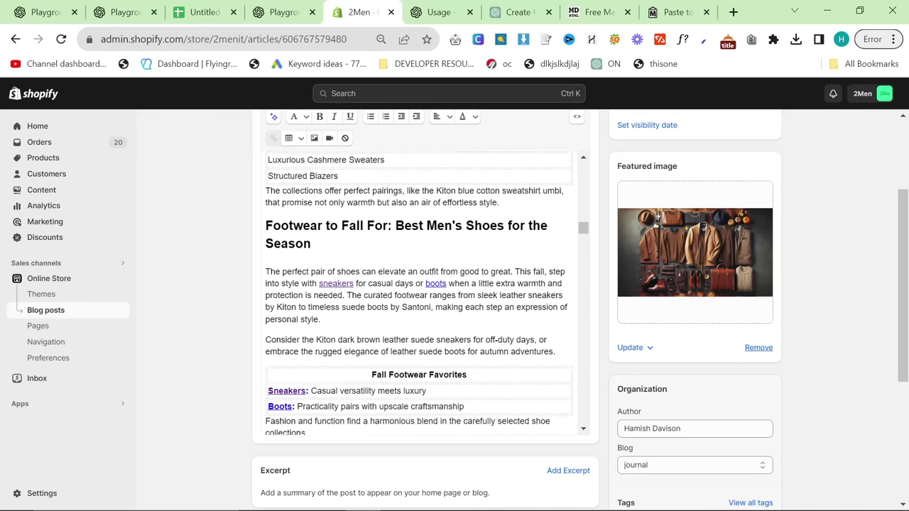
pyautogui.scroll(-4, 422, 293)
pyautogui.scroll(-10, 422, 293)
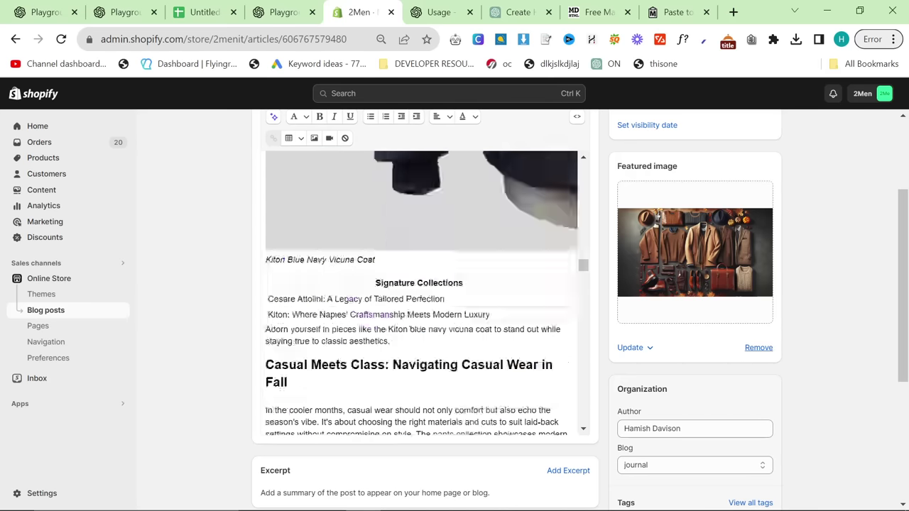
pyautogui.scroll(1, 422, 294)
pyautogui.scroll(-8, 422, 294)
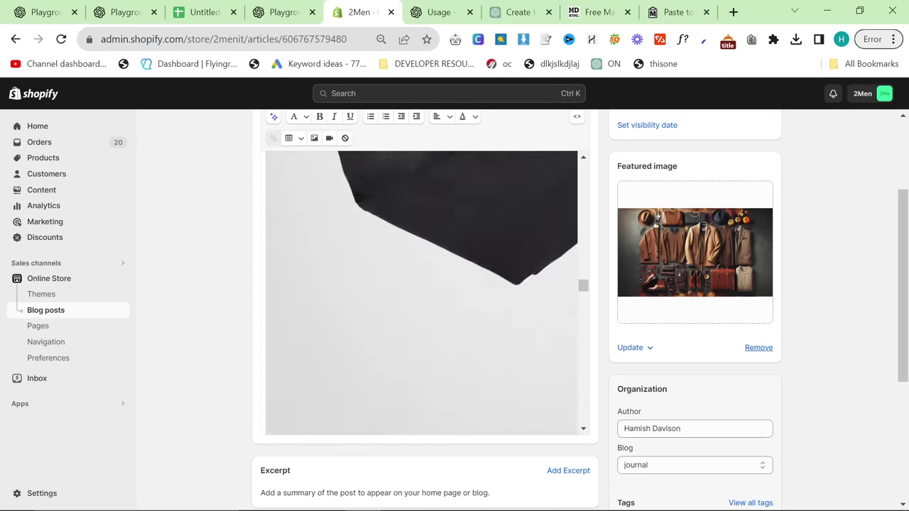
pyautogui.scroll(10, 422, 293)
pyautogui.scroll(-5, 422, 294)
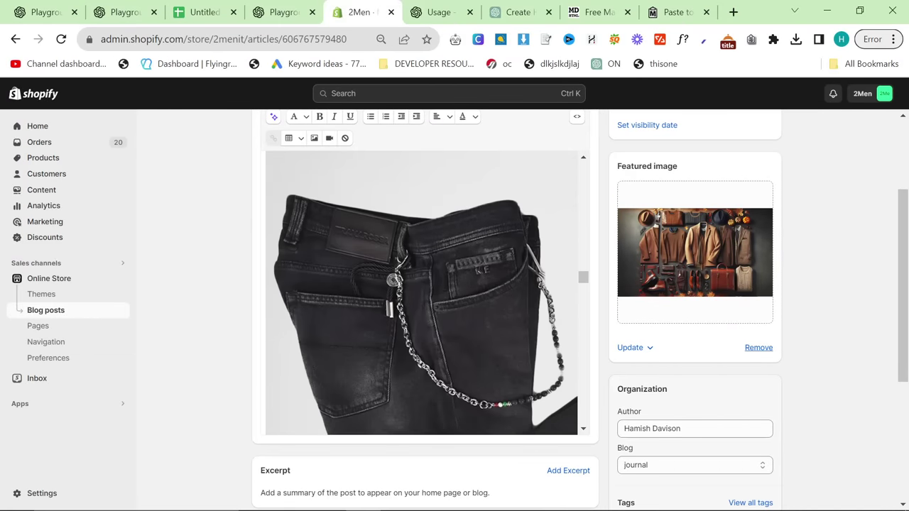
pyautogui.scroll(-6, 422, 294)
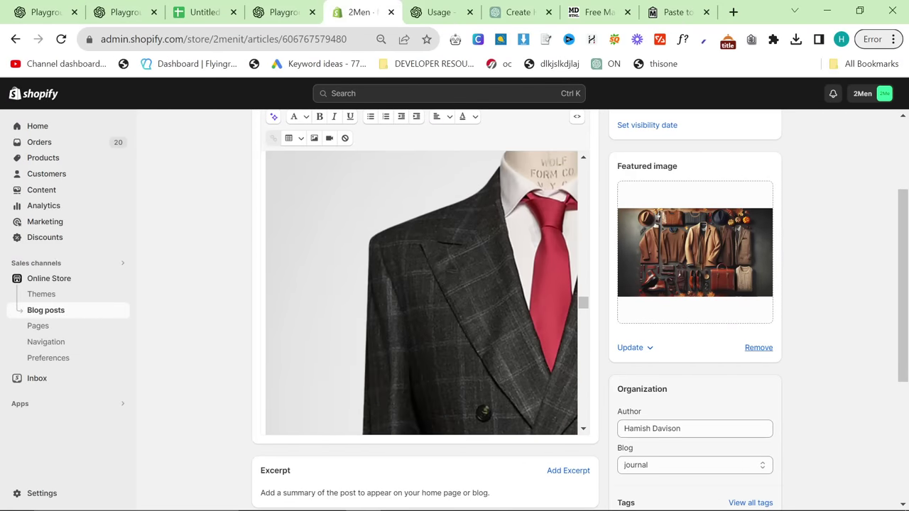
pyautogui.scroll(-4, 421, 294)
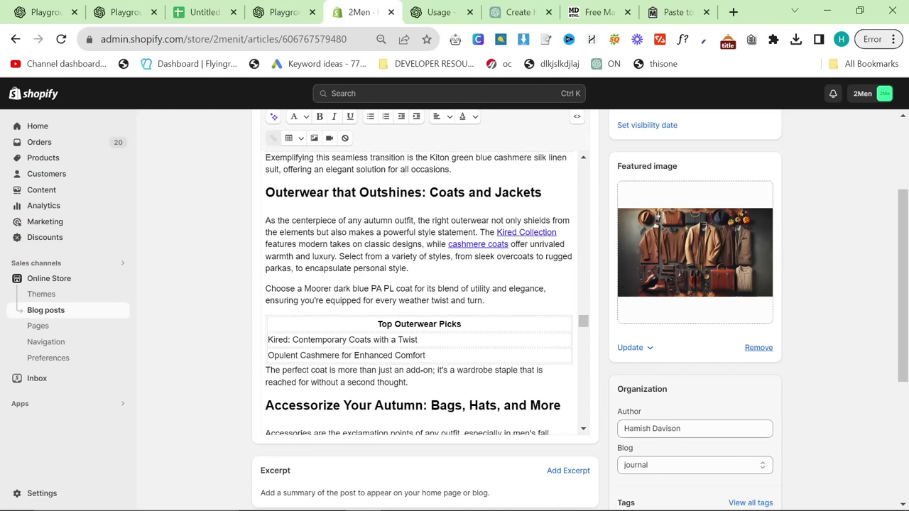
# Delete the broken Kiton Black Leather Bag image and its caption above the Accessory Essentials table.
pyautogui.scroll(-3, 412, 288)
pyautogui.click(412, 288)
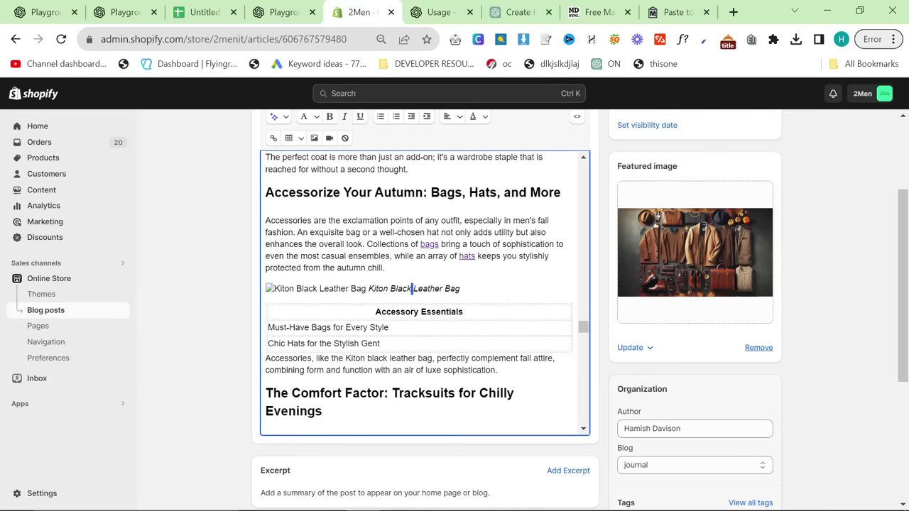
pyautogui.press('Delete')
pyautogui.scroll(-3, 425, 291)
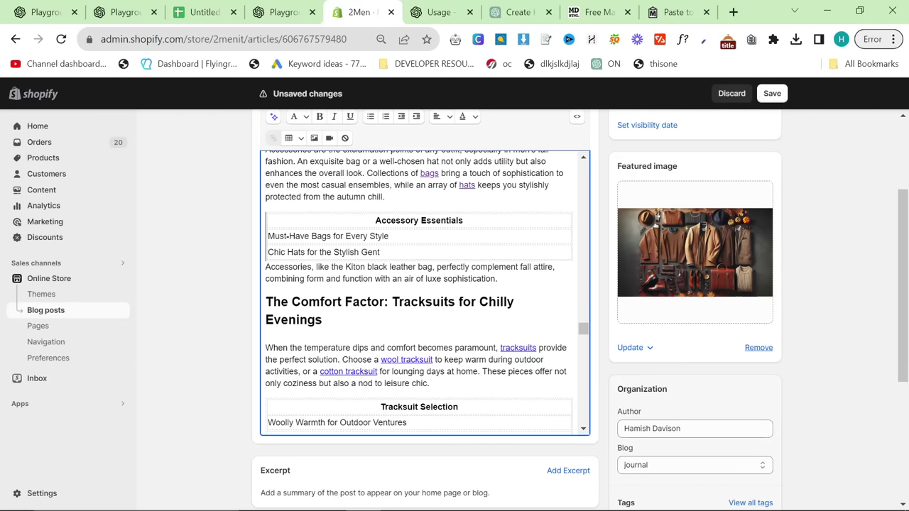
# Check the rest of the fall fashion article through its conclusion and save the post.
pyautogui.scroll(-10, 425, 291)
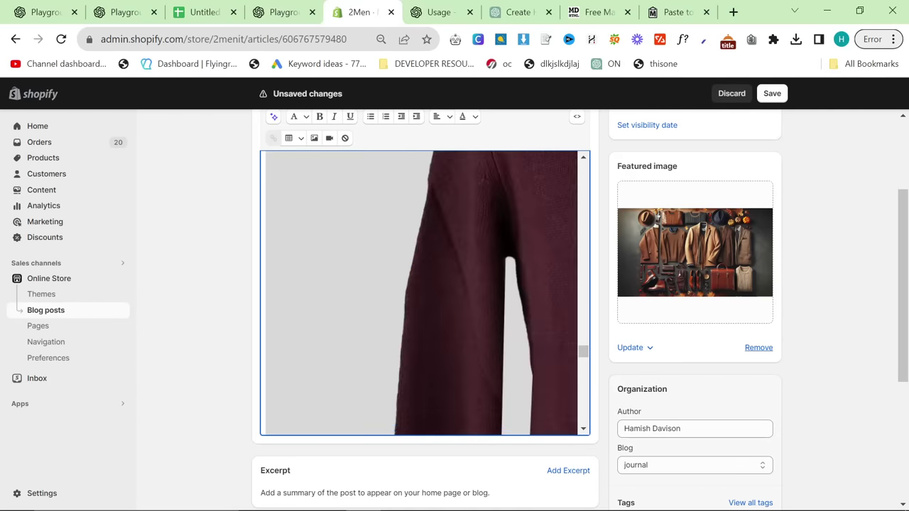
pyautogui.scroll(-10, 425, 291)
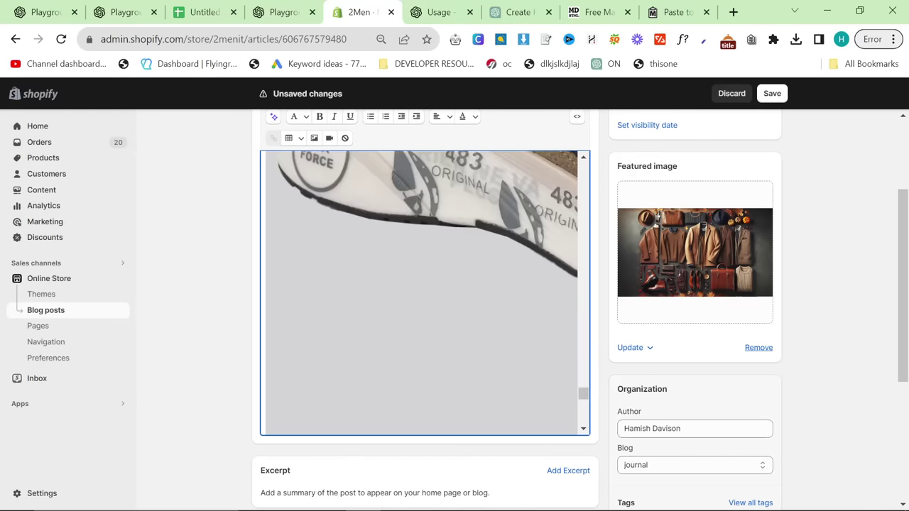
pyautogui.scroll(-10, 411, 268)
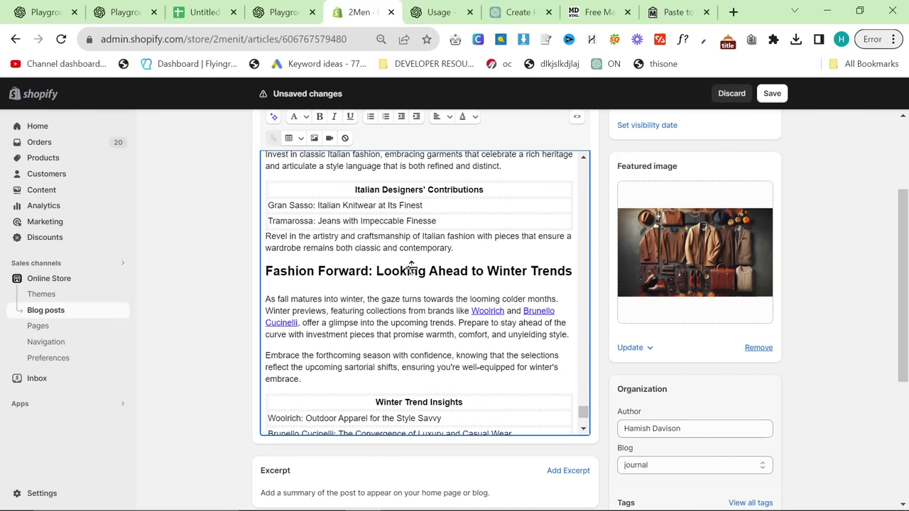
pyautogui.scroll(-1, 411, 267)
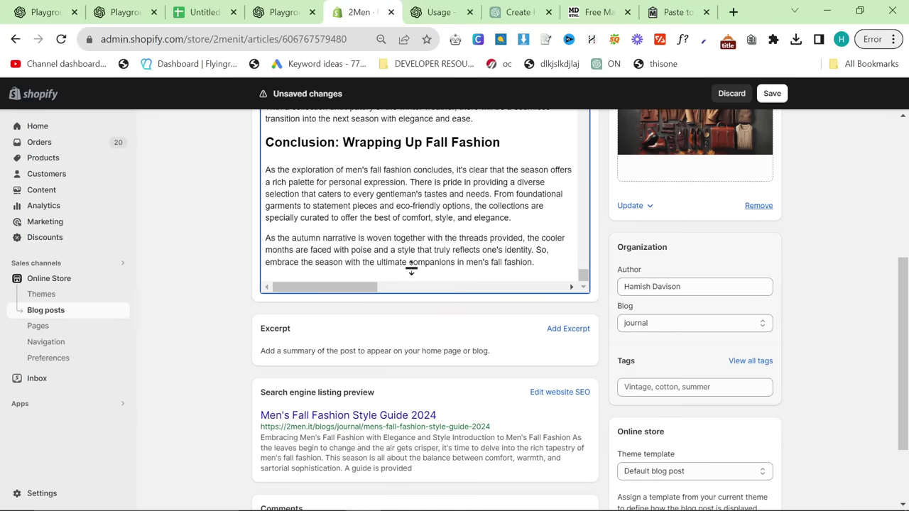
pyautogui.scroll(2, 743, 334)
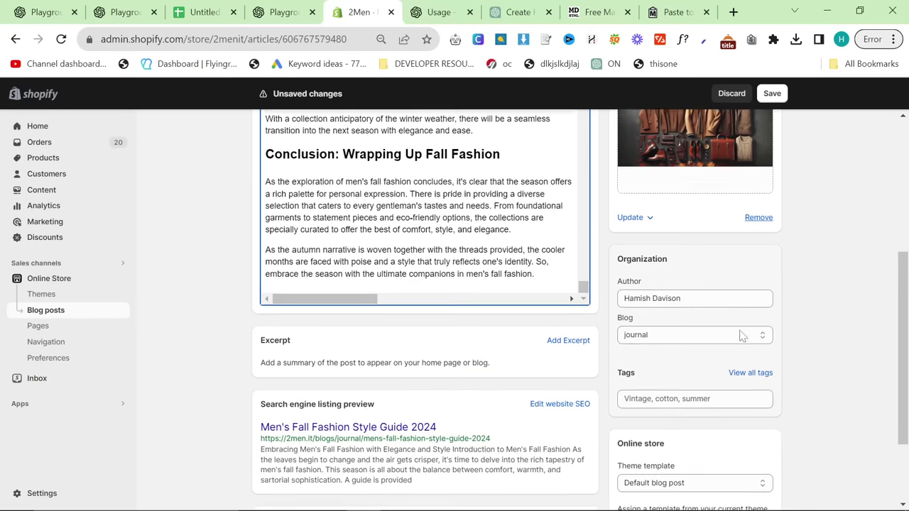
pyautogui.click(772, 93)
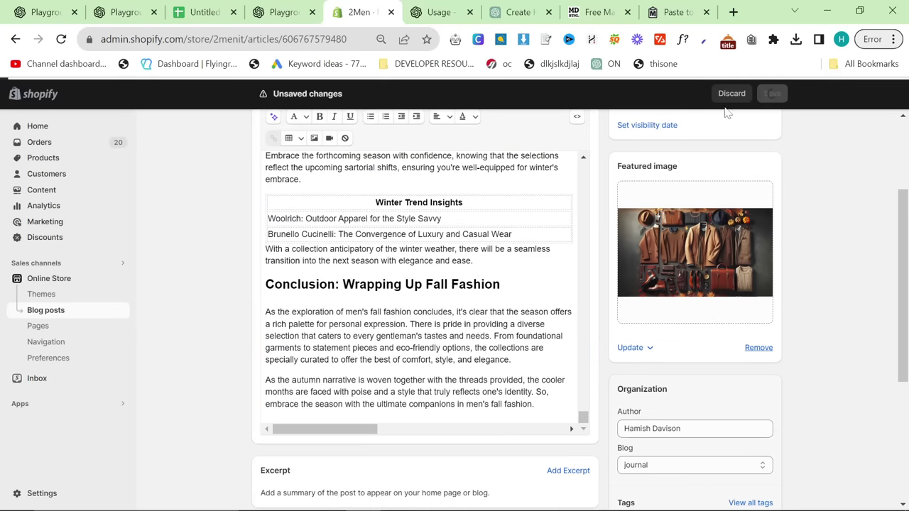
# In the assistant thread asking for tone and point of view, submit the reply "professional and first person plural".
pyautogui.click(127, 11)
pyautogui.click(292, 14)
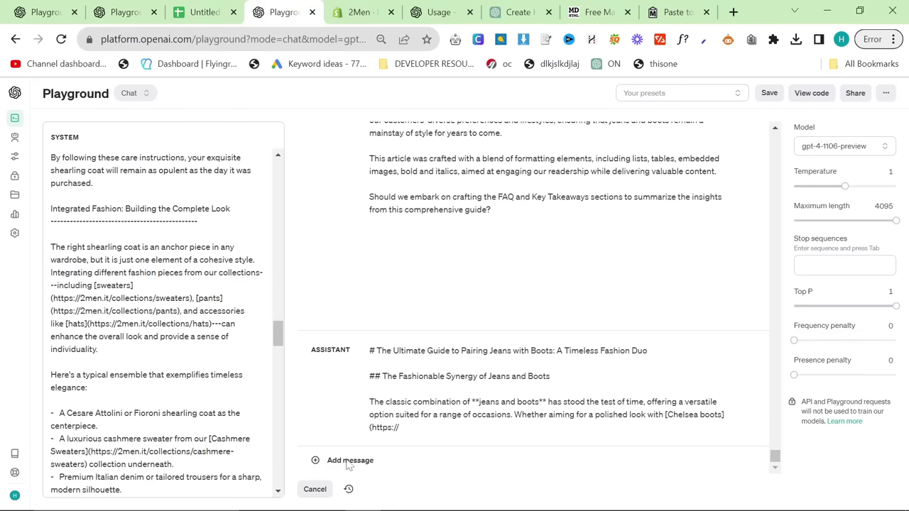
pyautogui.click(204, 12)
pyautogui.click(126, 12)
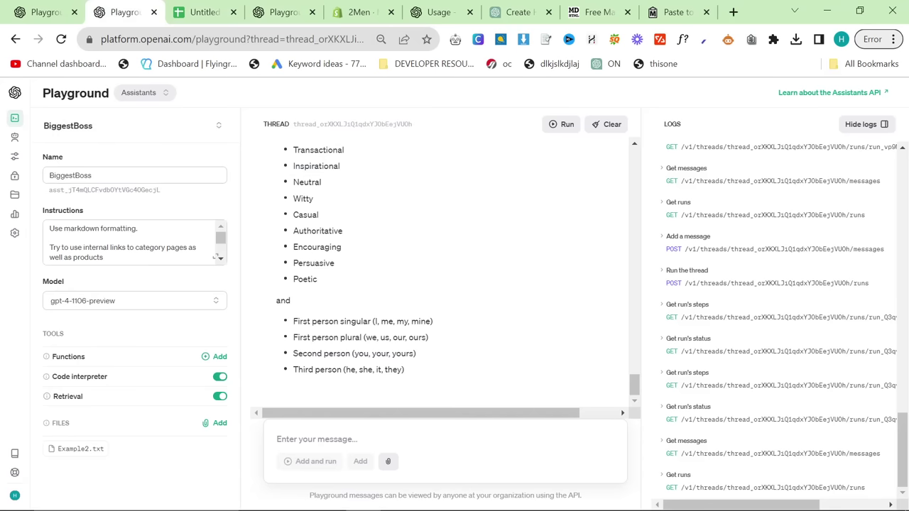
pyautogui.write('professional and first person plural')
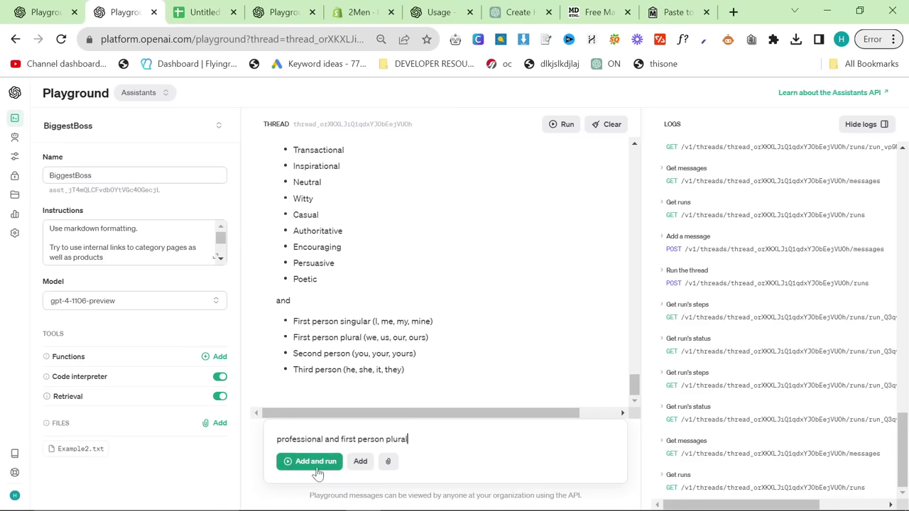
pyautogui.click(317, 466)
# Check the end of the jeans and boots article in the other BiggestBoss assistant thread.
pyautogui.click(44, 12)
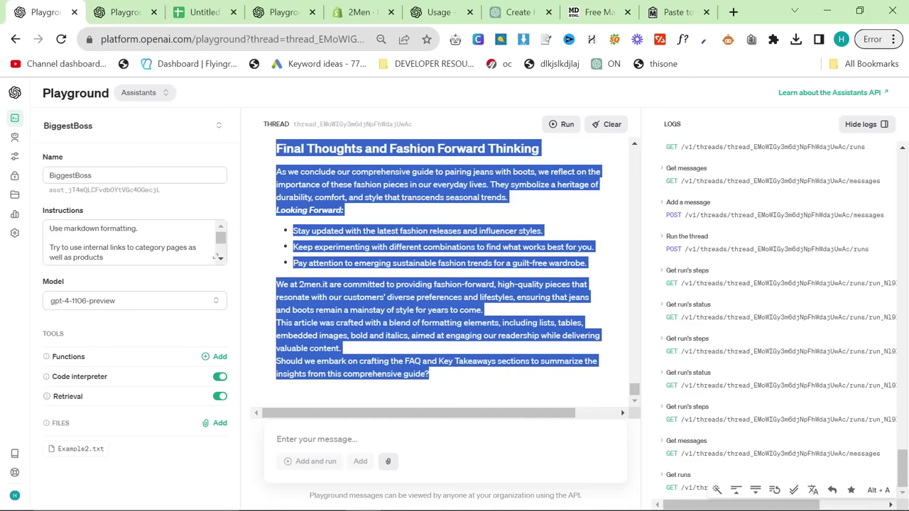
pyautogui.click(454, 334)
pyautogui.scroll(2, 417, 189)
pyautogui.scroll(-2, 416, 189)
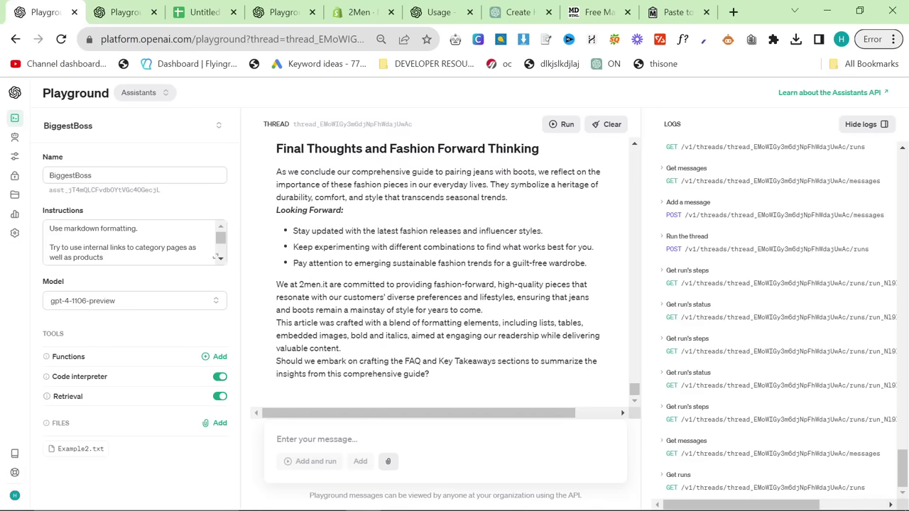
# Load a fresh Chat playground, paste the Markdown jeans and boots article as the system message, and check it from the start.
pyautogui.hotkey('ctrl', '4')
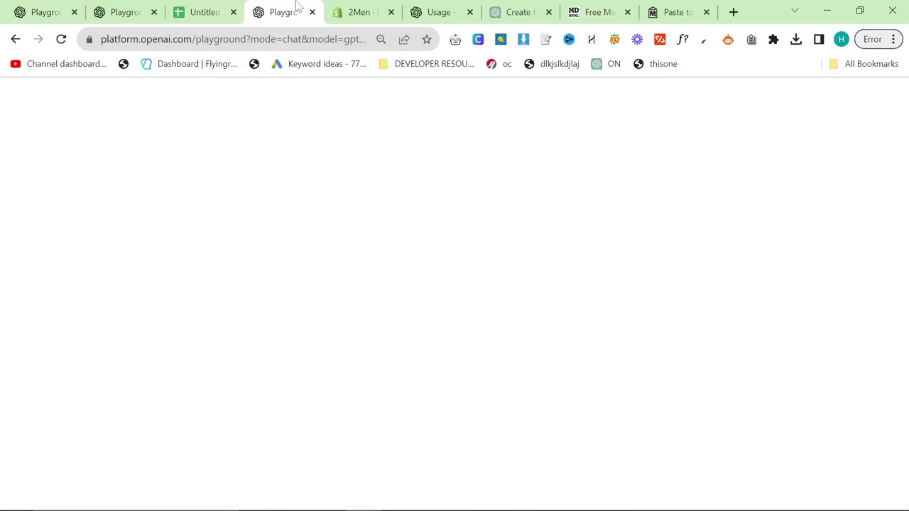
pyautogui.hotkey('ctrl', 'l')
pyautogui.write('pl')
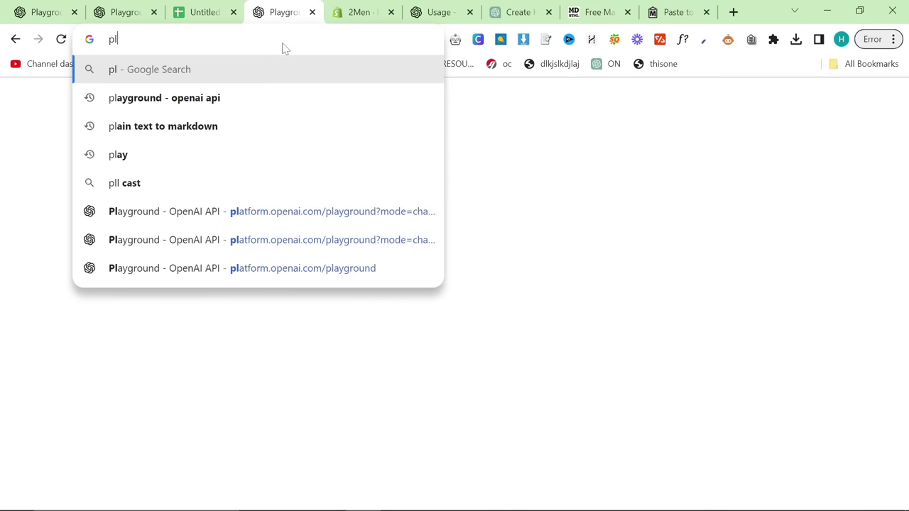
pyautogui.press('Return')
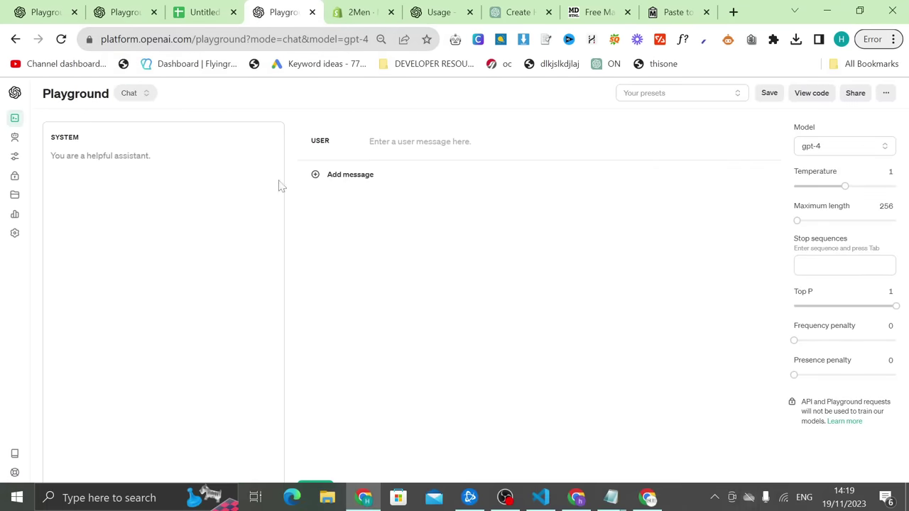
pyautogui.click(163, 175)
pyautogui.hotkey('ctrl', 'v')
pyautogui.scroll(14, 163, 320)
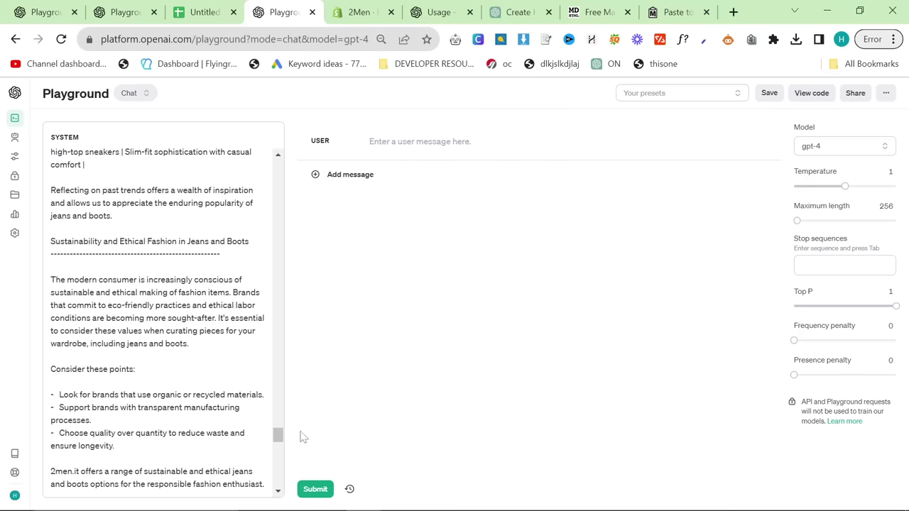
pyautogui.moveTo(281, 441); pyautogui.dragTo(270, 121)
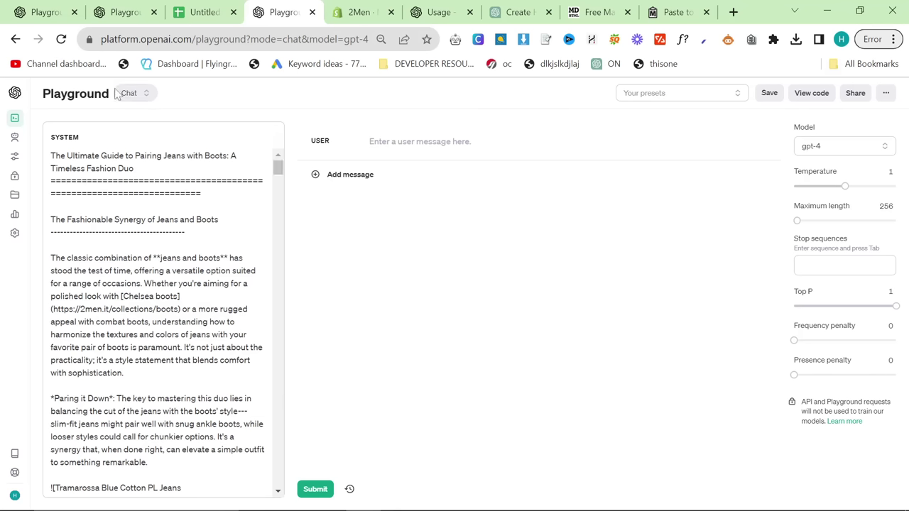
# Open the "SOP For Using My GPT Assistant" document from the recent documents in Google Docs.
pyautogui.hotkey('alt', 'Tab')
pyautogui.click(206, 216)
pyautogui.hotkey('alt', 'Tab')
pyautogui.click(735, 14)
pyautogui.write('docs.new')
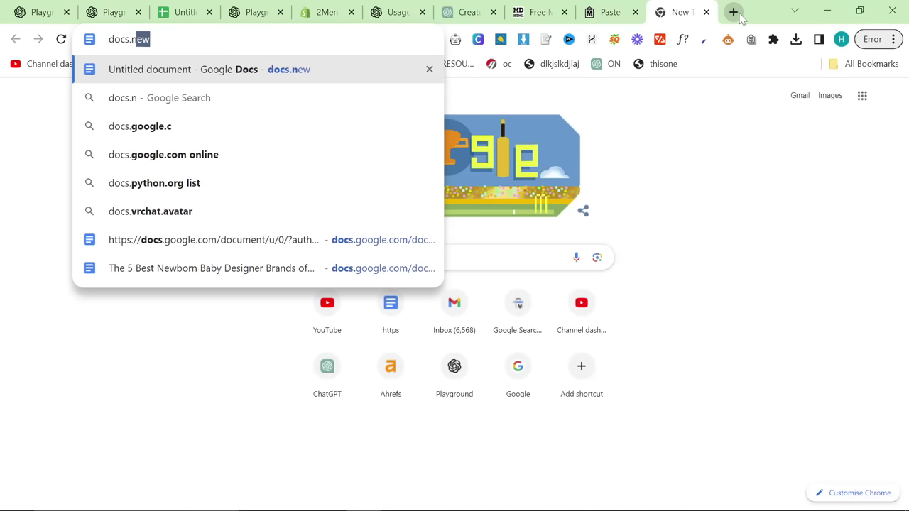
pyautogui.press('Return')
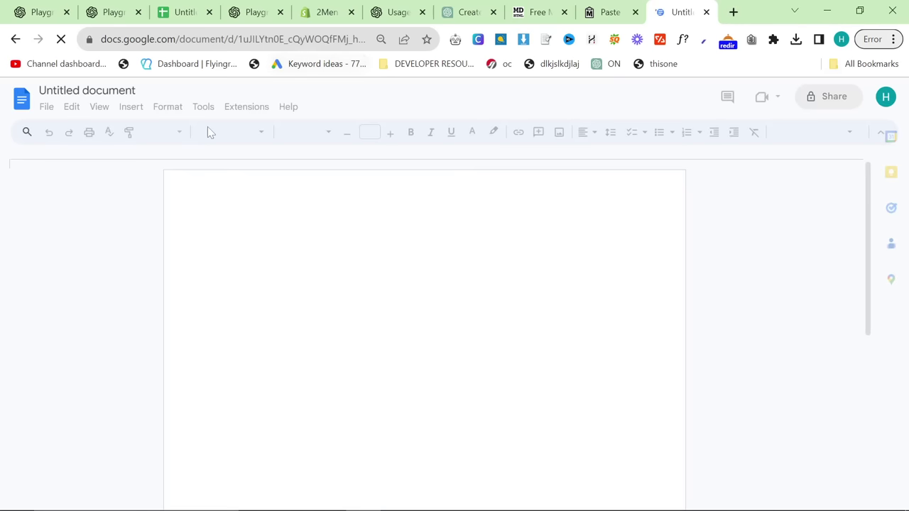
pyautogui.click(21, 100)
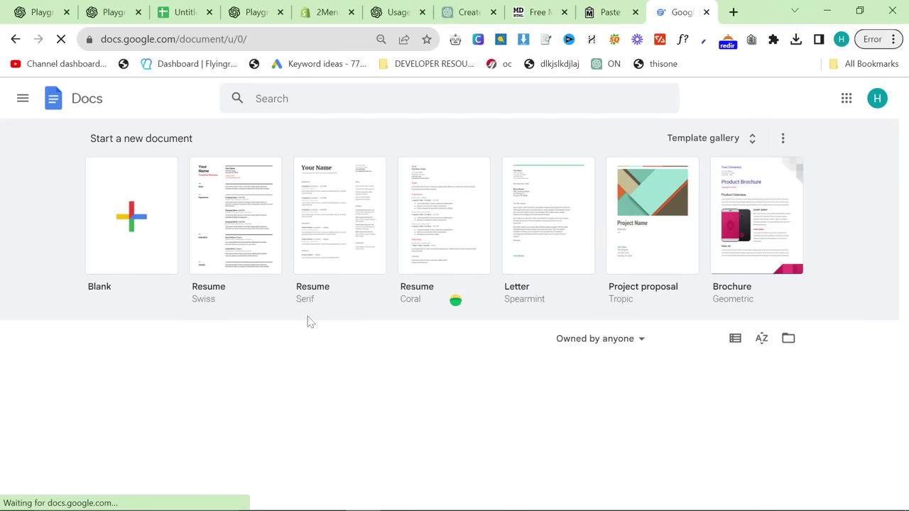
pyautogui.scroll(-1, 315, 349)
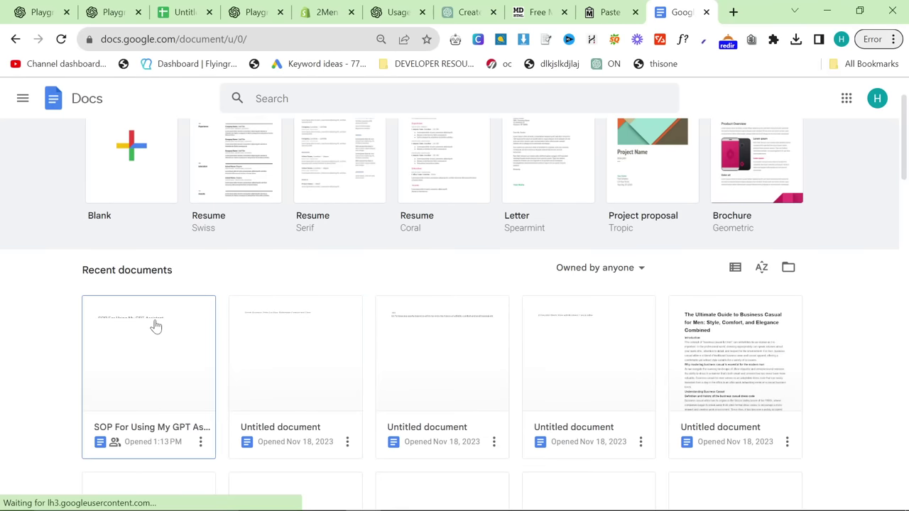
pyautogui.click(207, 351)
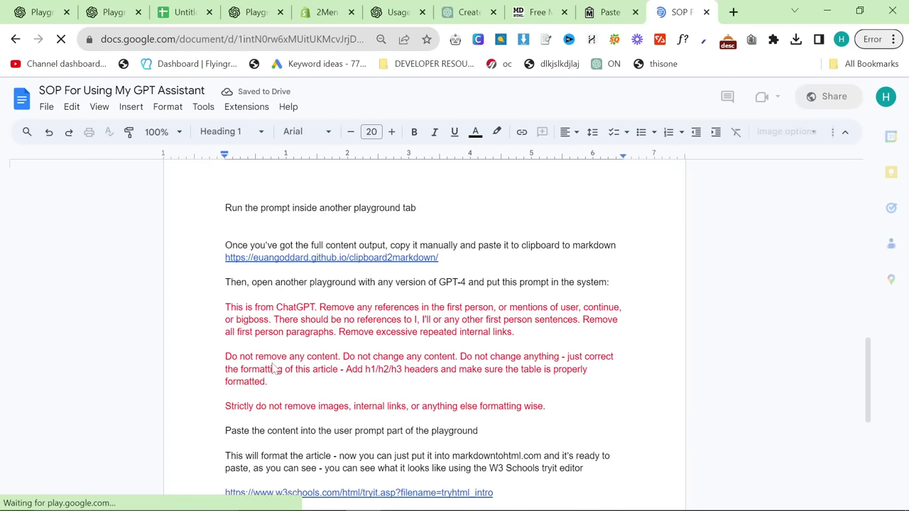
# Copy the SOP's red formatting prompt, from "This is from ChatGPT" to "formatting wise", and return to the assistant playground.
pyautogui.scroll(-1, 305, 373)
pyautogui.moveTo(544, 337); pyautogui.dragTo(228, 243)
pyautogui.hotkey('ctrl', 'c')
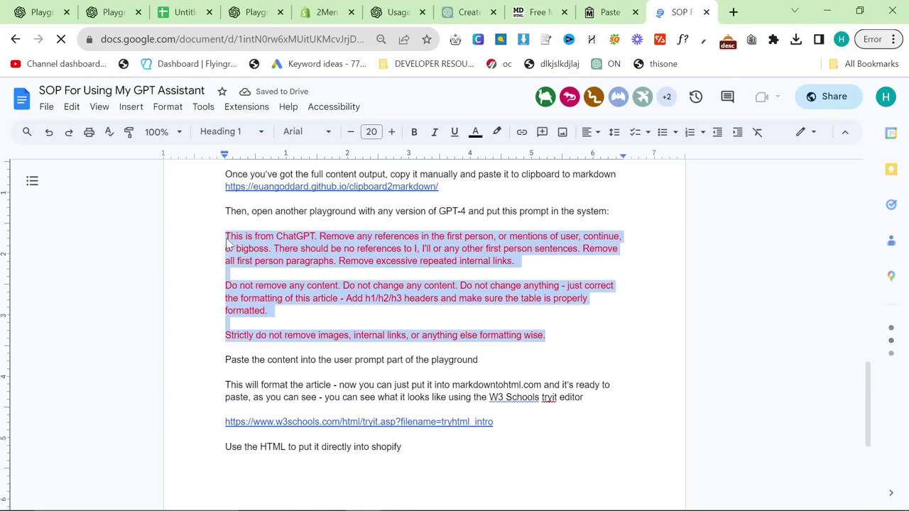
pyautogui.click(114, 12)
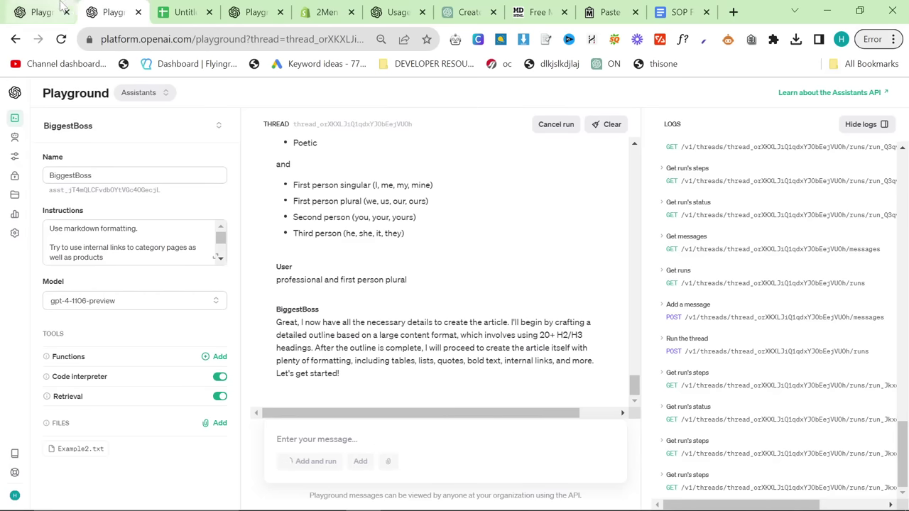
# Add the copied formatting prompt as the Chat playground's user message, choose gpt-4-1106-preview with a maximum length of 4095, and submit it.
pyautogui.click(256, 12)
pyautogui.click(420, 141)
pyautogui.hotkey('ctrl', 'v')
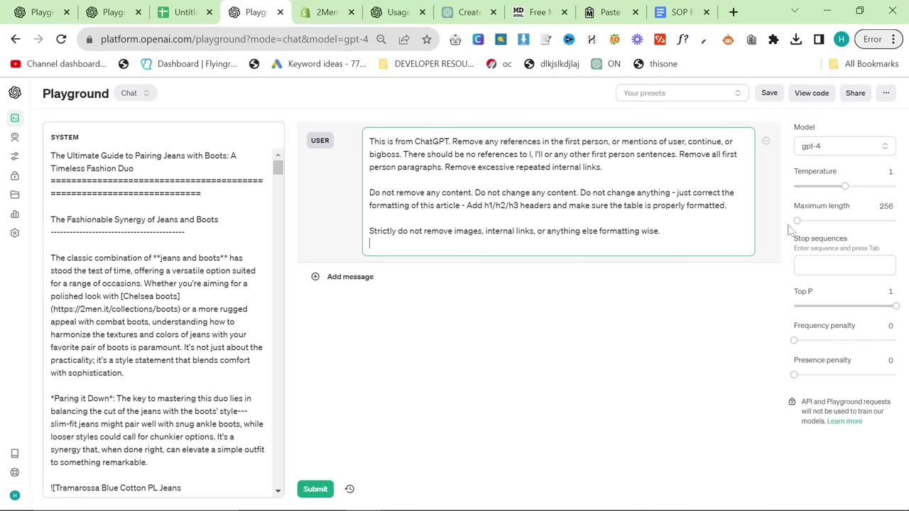
pyautogui.click(845, 147)
pyautogui.click(828, 186)
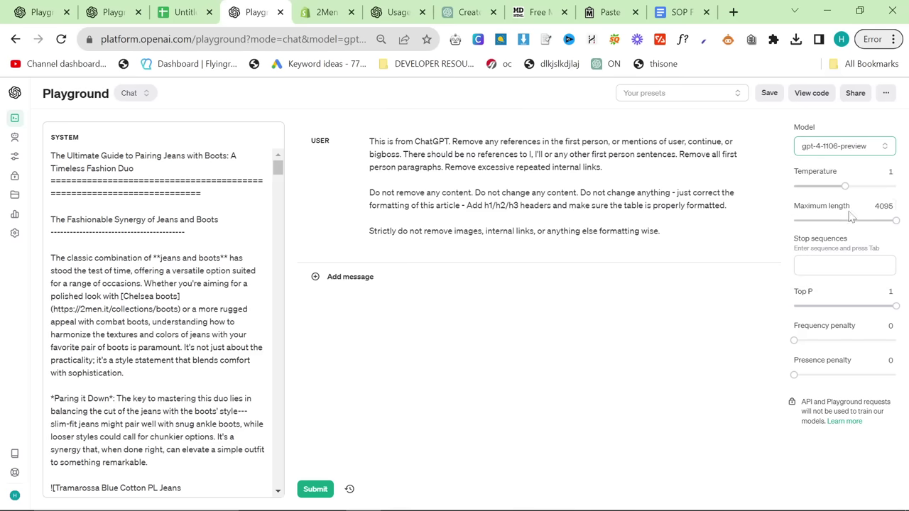
pyautogui.click(316, 493)
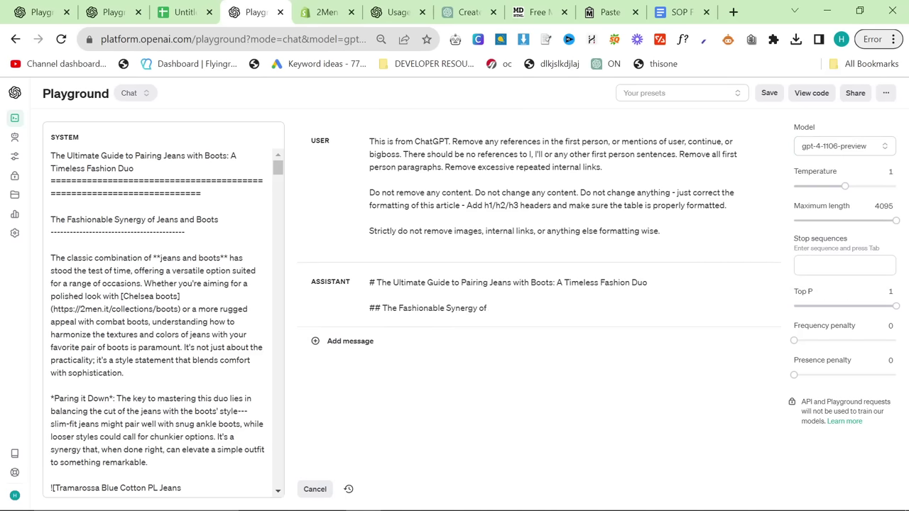
pyautogui.click(113, 10)
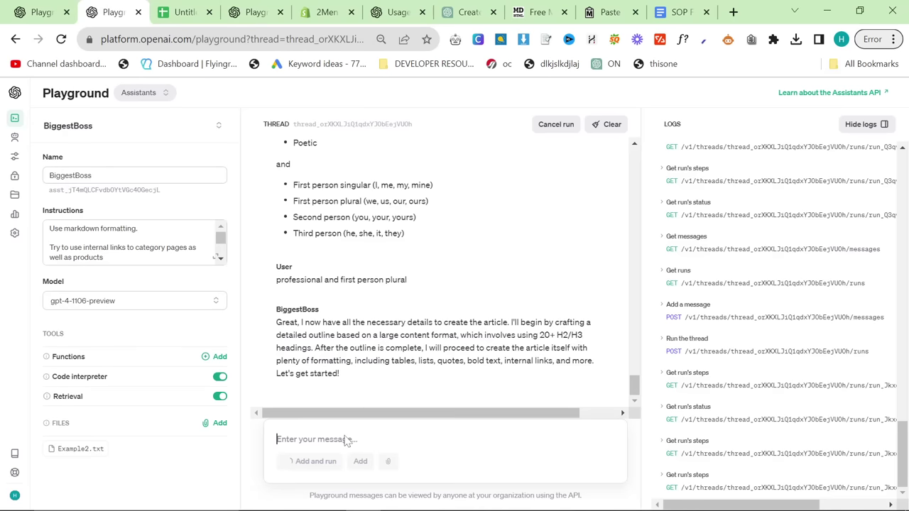
pyautogui.click(41, 12)
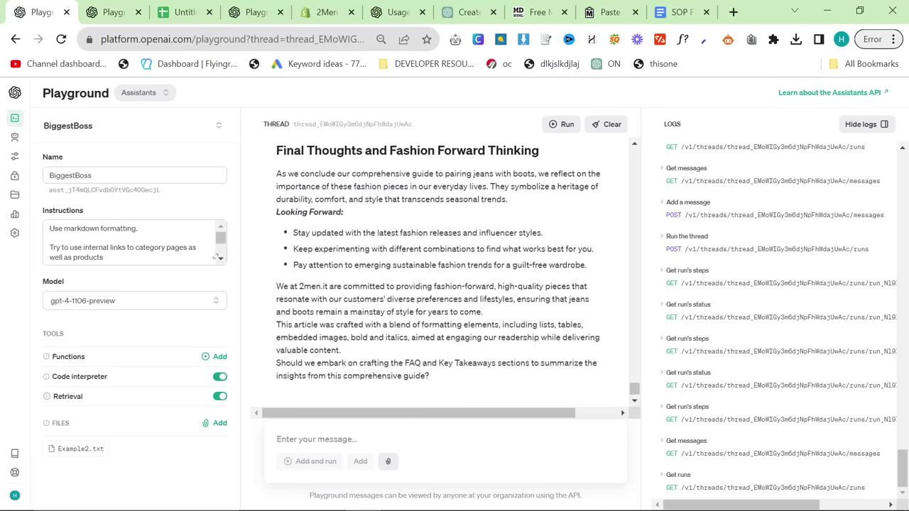
pyautogui.write('/start')
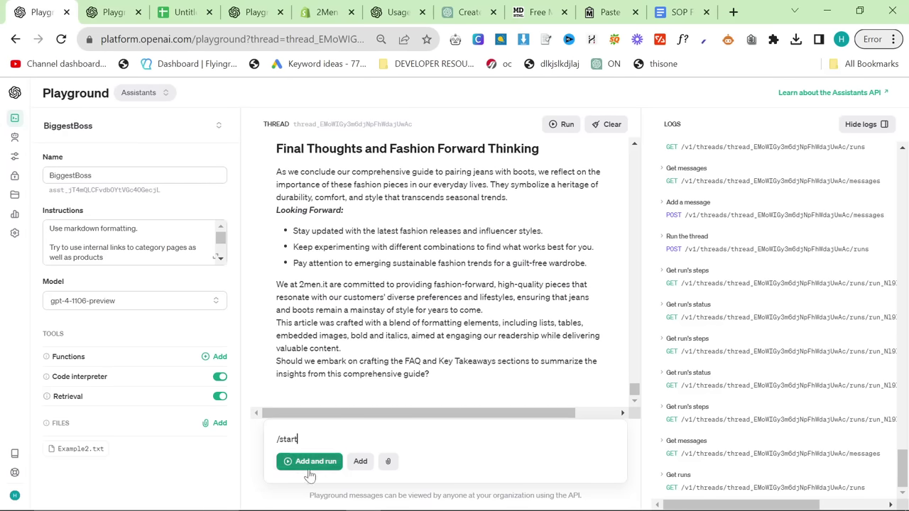
pyautogui.click(309, 466)
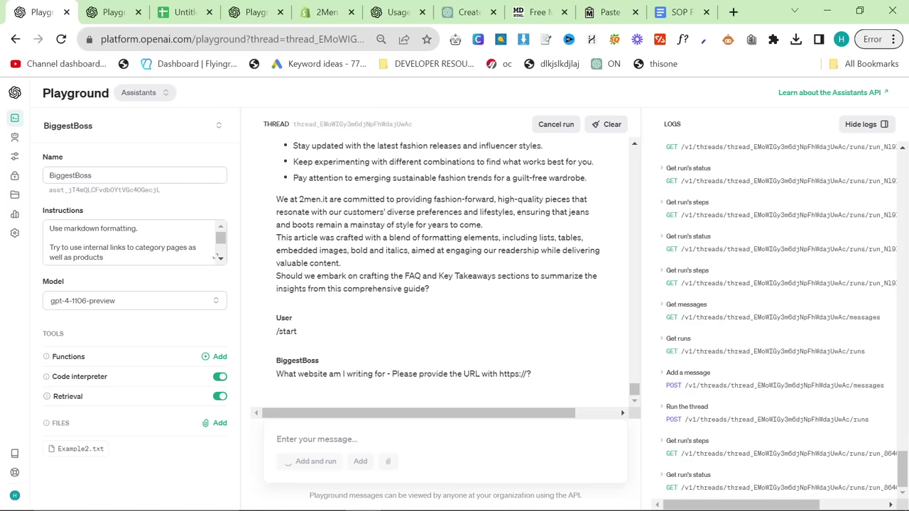
pyautogui.write('https://2men.it/')
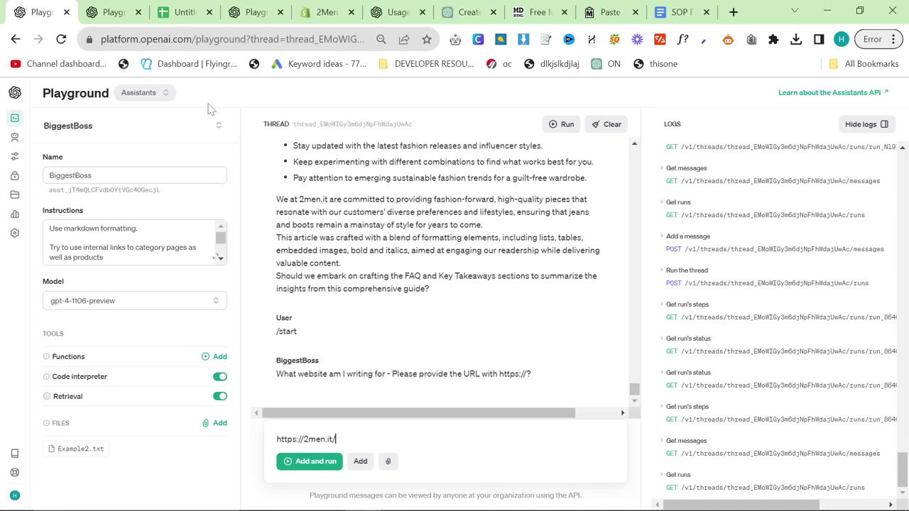
pyautogui.click(311, 461)
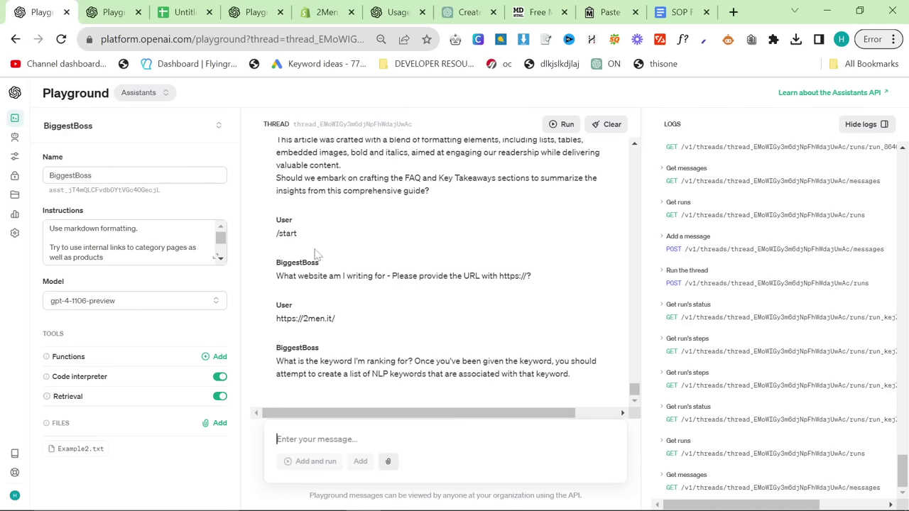
# Copy the keyword "minimalist wardrobe men" from the spreadsheet and send it to BiggestBoss as the keyword to rank for.
pyautogui.hotkey('alt', 'Tab')
pyautogui.click(173, 205)
pyautogui.click(183, 12)
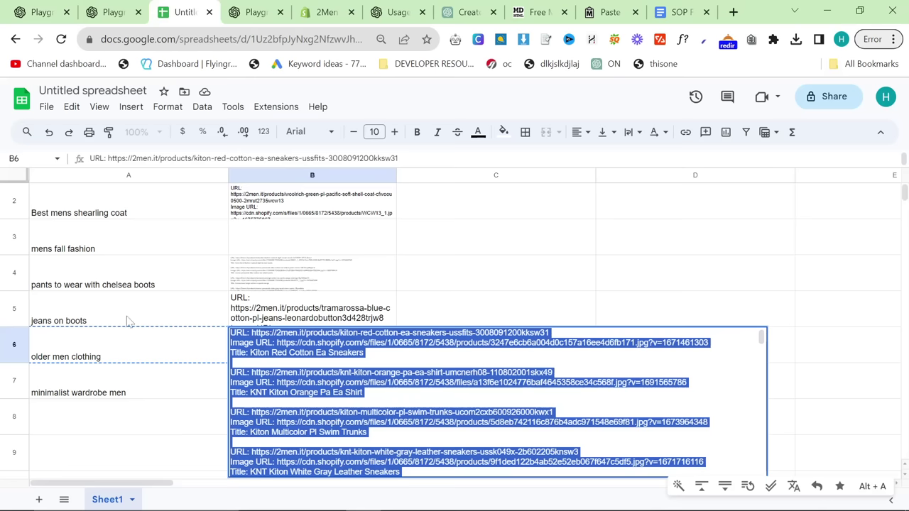
pyautogui.doubleClick(84, 399)
pyautogui.hotkey('ctrl', 'a')
pyautogui.hotkey('ctrl', '1')
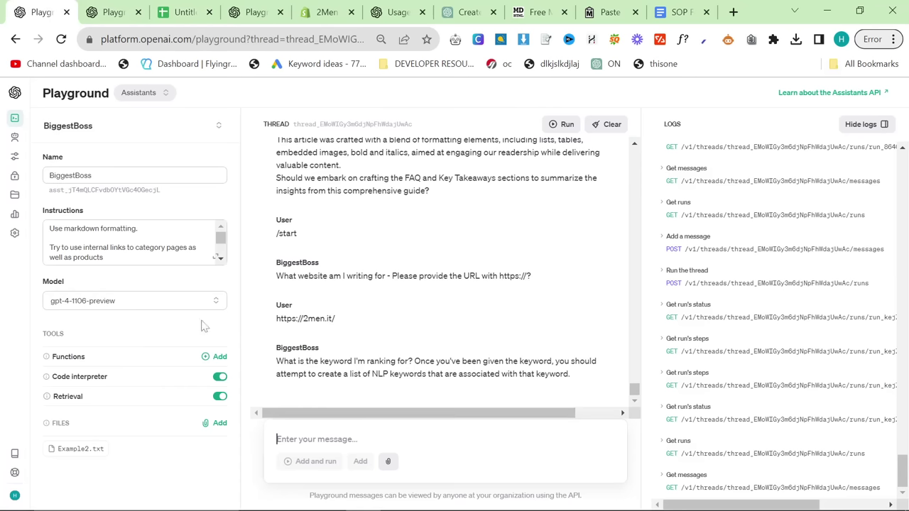
pyautogui.click(316, 463)
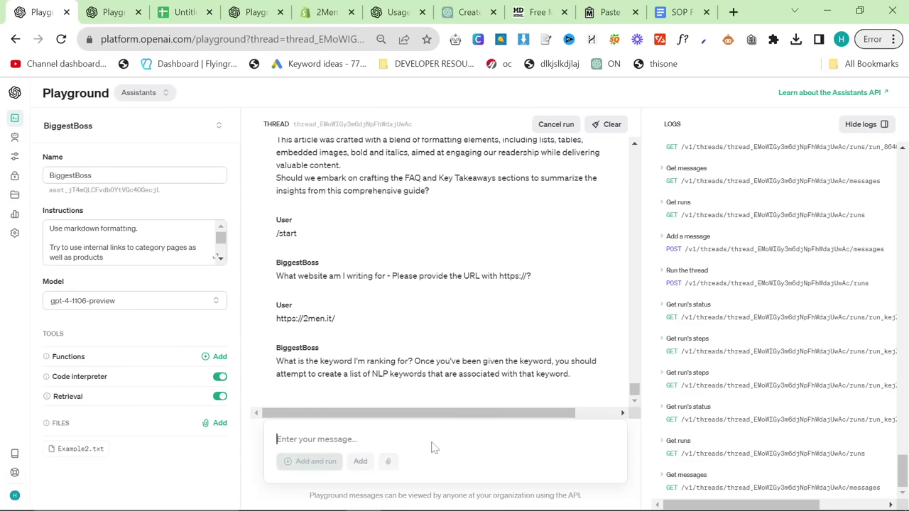
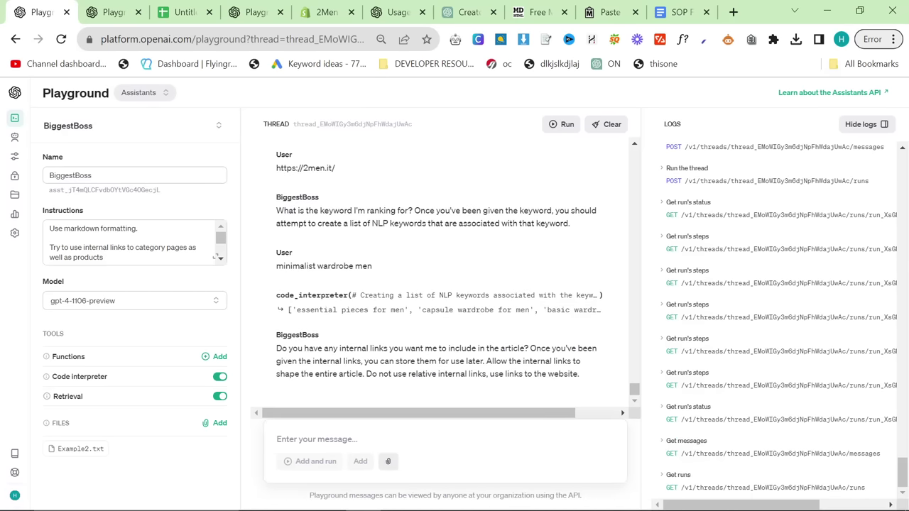
# Copy the list of 2Men collection links and send it to BiggestBoss as the article's internal links.
pyautogui.hotkey('alt', 'Tab')
pyautogui.hotkey('ctrl', 'a')
pyautogui.hotkey('ctrl', 'c')
pyautogui.hotkey('alt', 'Tab')
pyautogui.hotkey('ctrl', 'v')
pyautogui.hotkey('ctrl', 'Return')
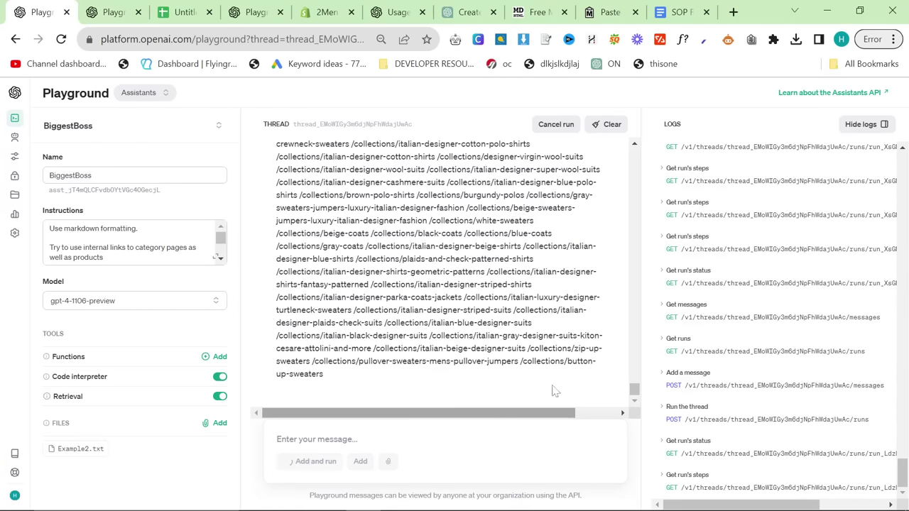
pyautogui.click(245, 10)
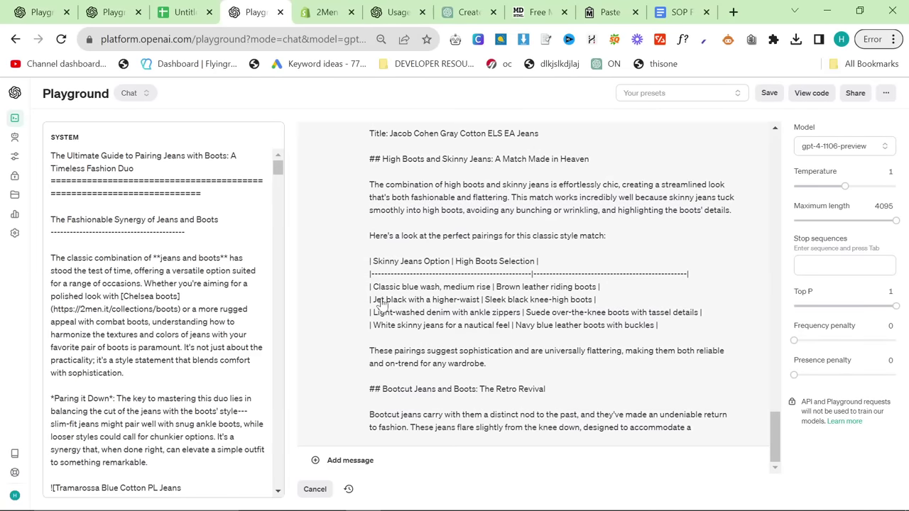
pyautogui.click(178, 297)
pyautogui.hotkey('ctrl', 'a')
pyautogui.click(465, 12)
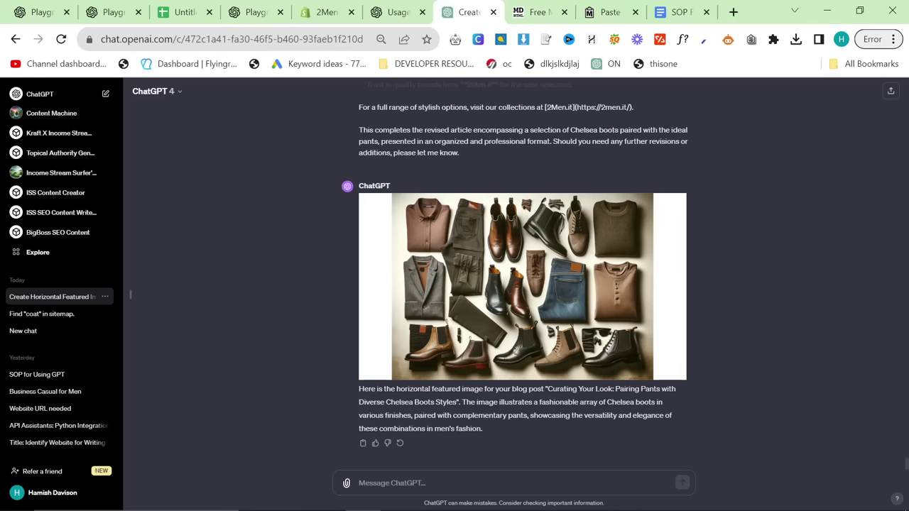
pyautogui.write('crreate')
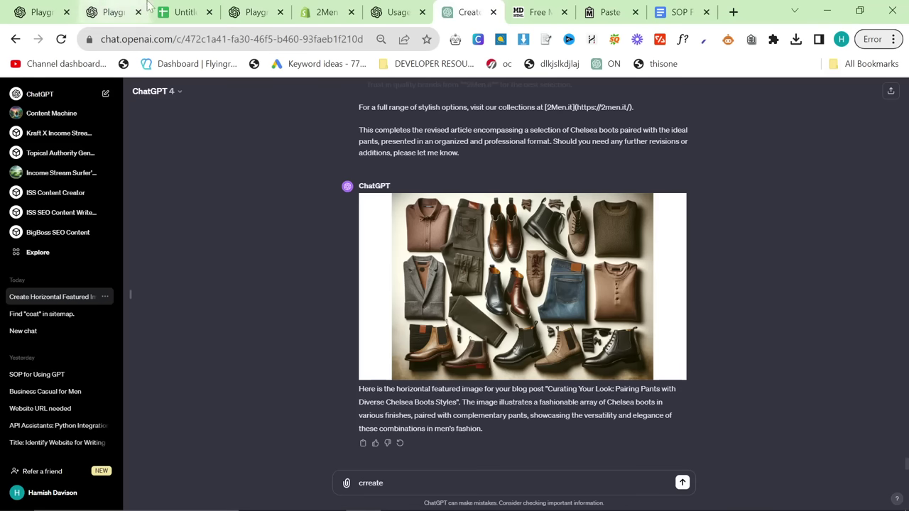
# Copy the entire jeans and boots article from the Chat playground's system message and return to the ChatGPT featured image conversation.
pyautogui.click(113, 12)
pyautogui.click(248, 12)
pyautogui.click(144, 309)
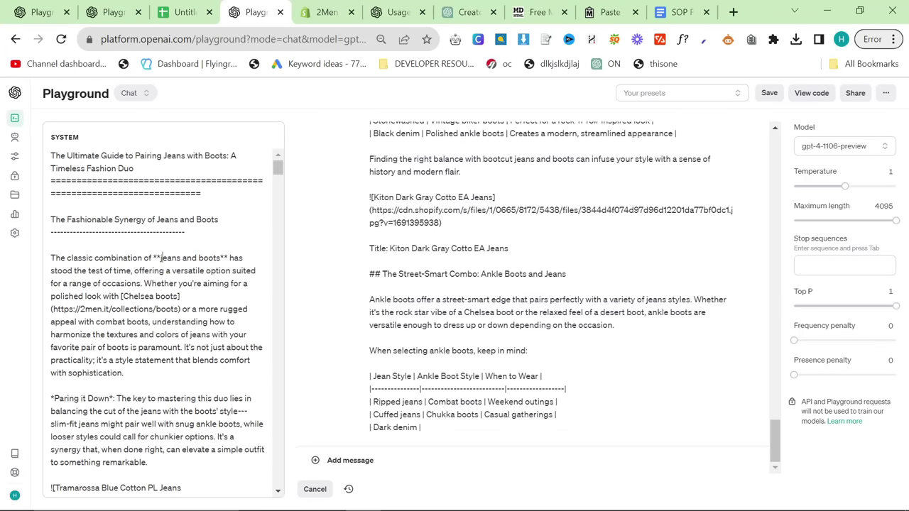
pyautogui.hotkey('ctrl', 'a')
pyautogui.click(610, 12)
pyautogui.click(465, 13)
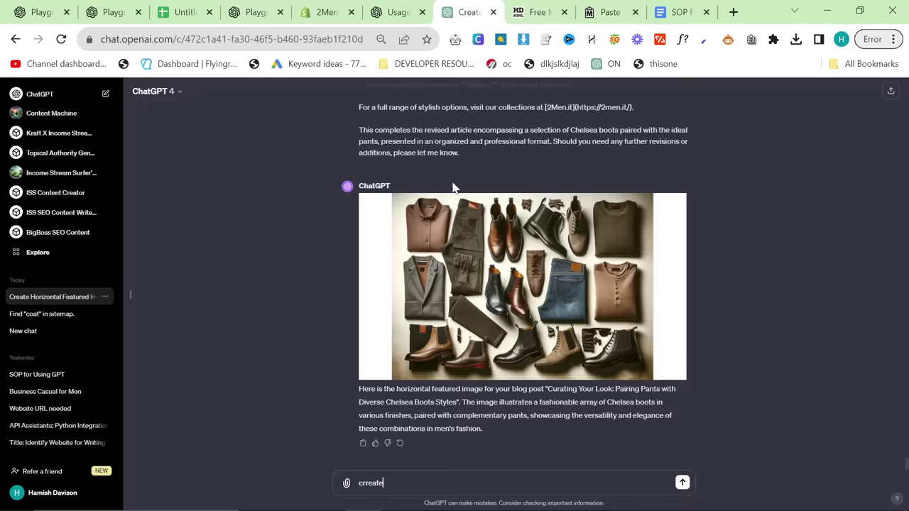
# Replace the drafted ChatGPT message with "now do this one:" followed by the copied jeans and boots article, and send it.
pyautogui.write('this')
pyautogui.hotkey('ctrl', 'a')
pyautogui.press('BackSpace')
pyautogui.write('n')
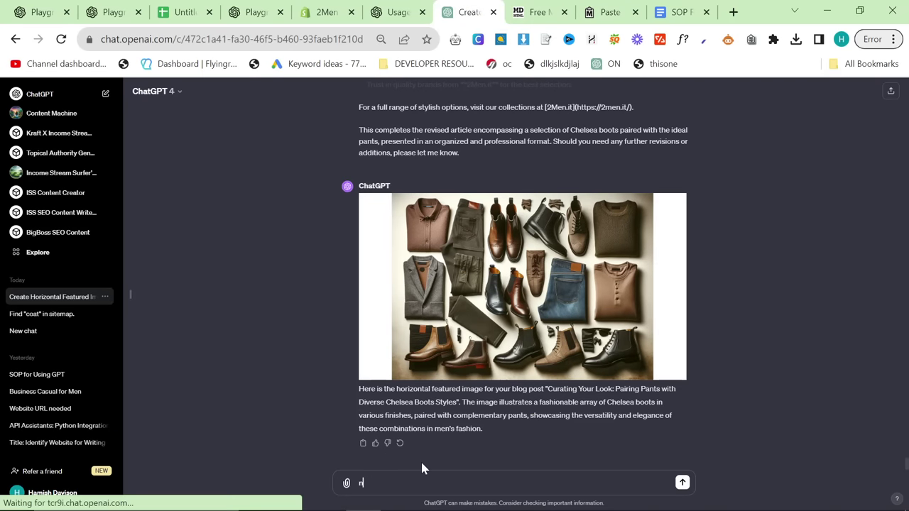
pyautogui.write('ow do this one:')
pyautogui.hotkey('shift', 'Return')
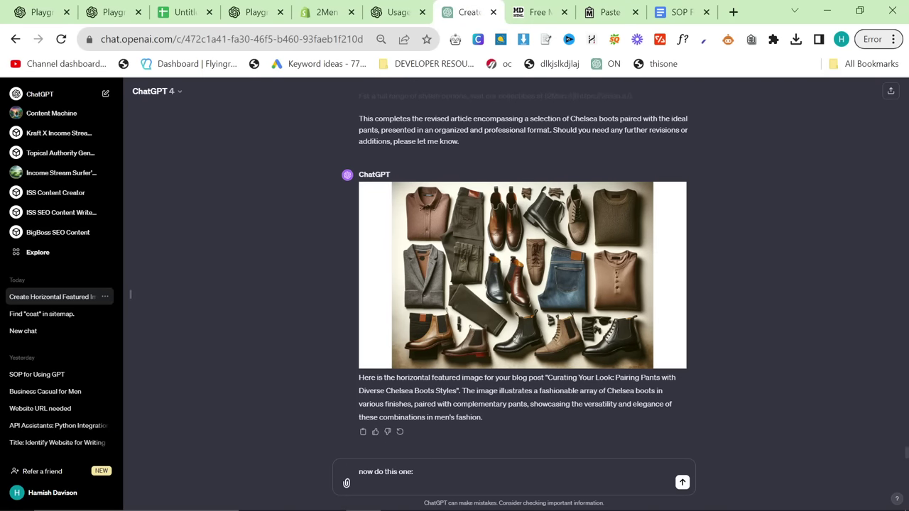
pyautogui.hotkey('shift', 'Return')
pyautogui.hotkey('ctrl', 'v')
pyautogui.press('Return')
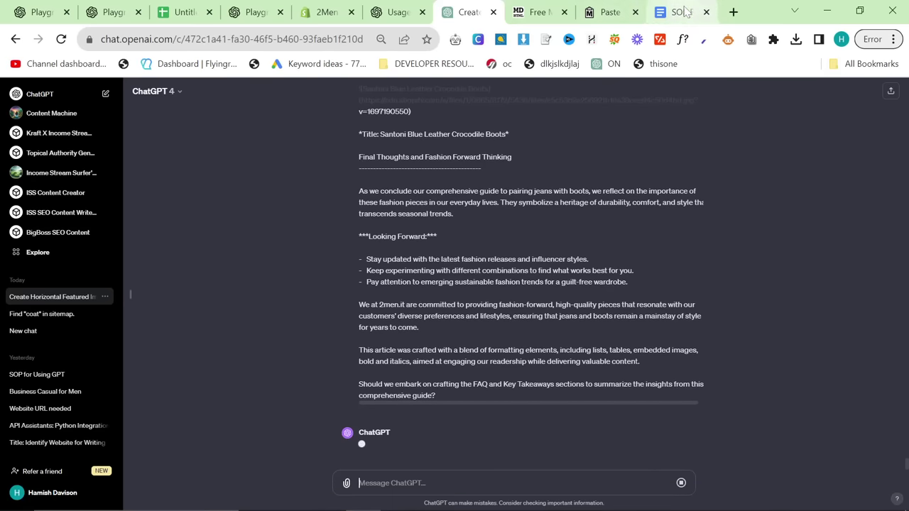
# Close the SOP document, create a blank document from the Google Docs home page, and paste the jeans and boots article into it.
pyautogui.click(681, 12)
pyautogui.middleClick(27, 99)
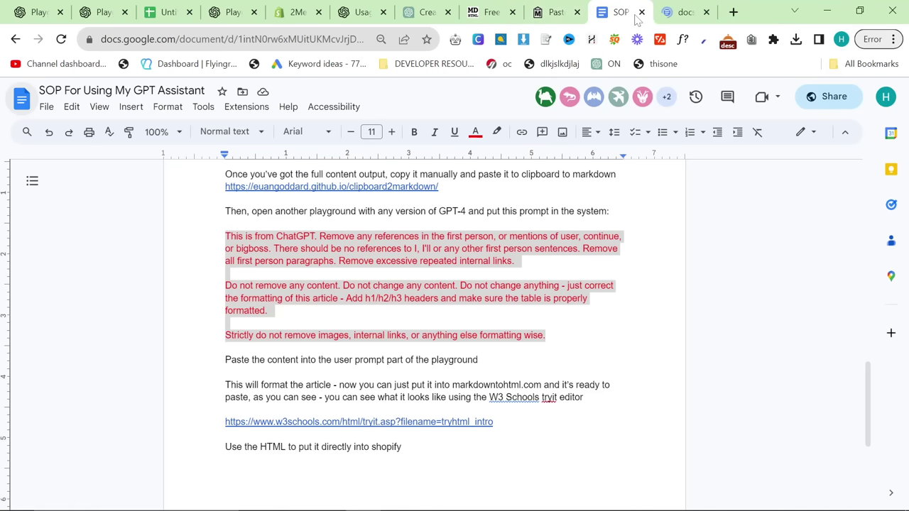
pyautogui.click(640, 13)
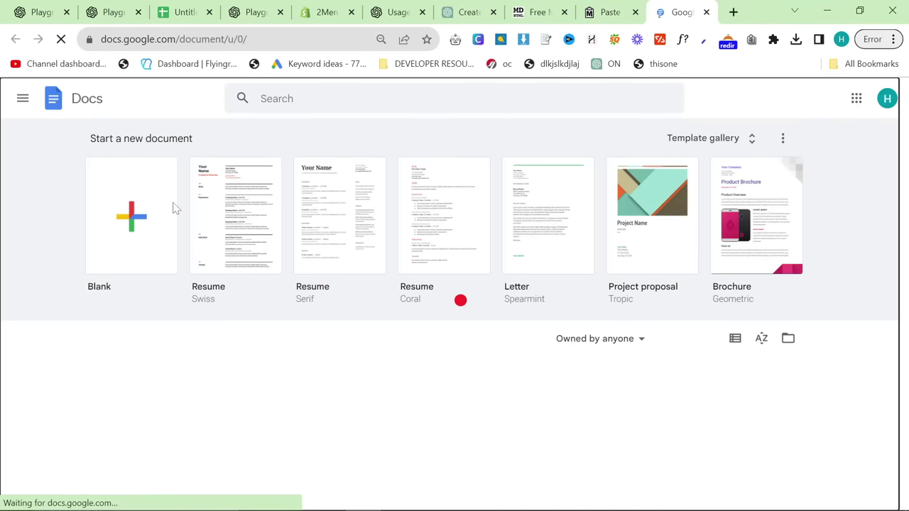
pyautogui.click(173, 209)
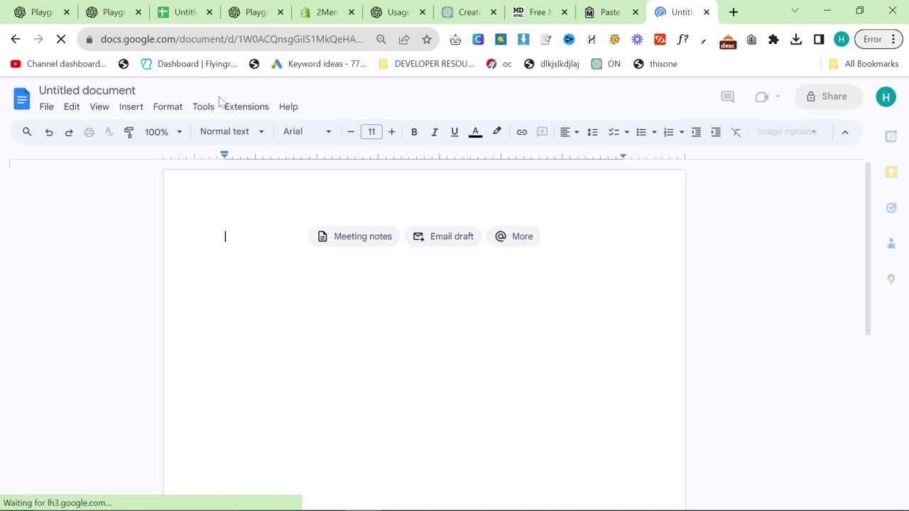
pyautogui.hotkey('ctrl', 'v')
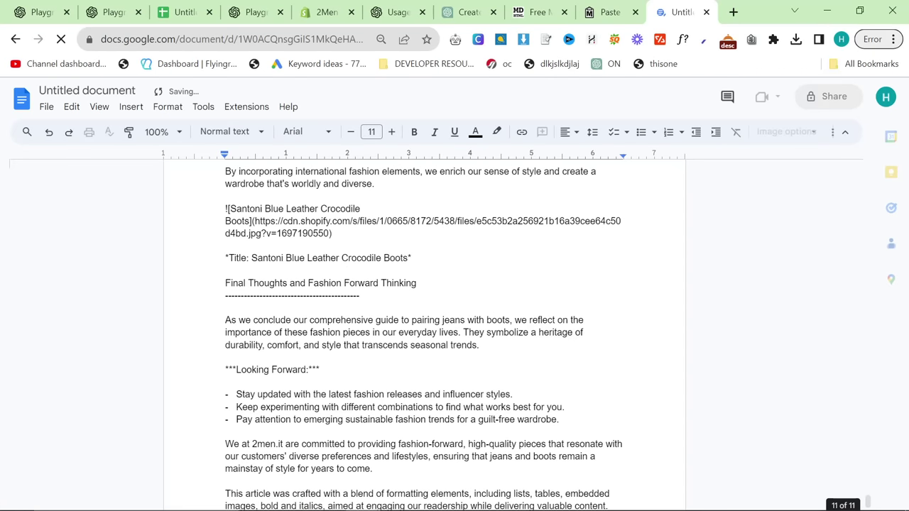
# Check the word count of the pasted jeans and boots article and close the count.
pyautogui.click(206, 110)
pyautogui.click(234, 149)
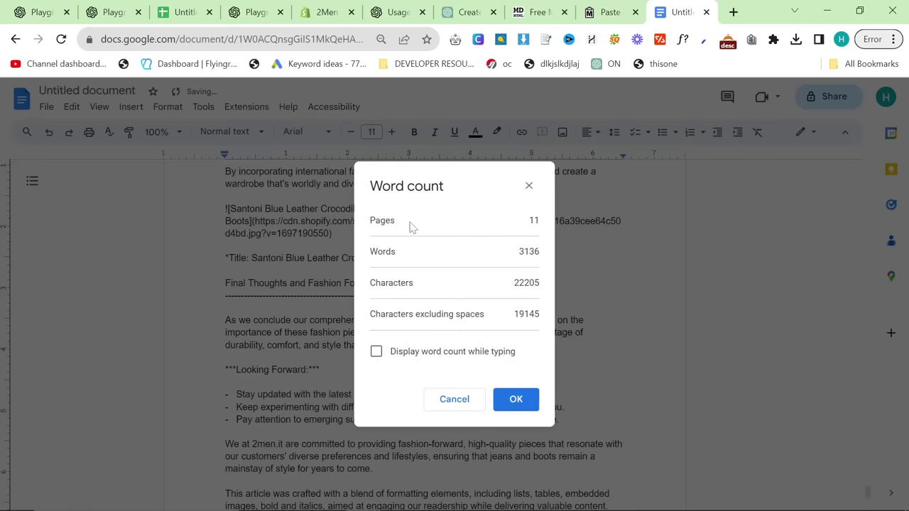
pyautogui.press('Escape')
# Find the older men's clothing article in the other BiggestBoss thread and select its text starting from the "Timeless Style" title.
pyautogui.click(114, 12)
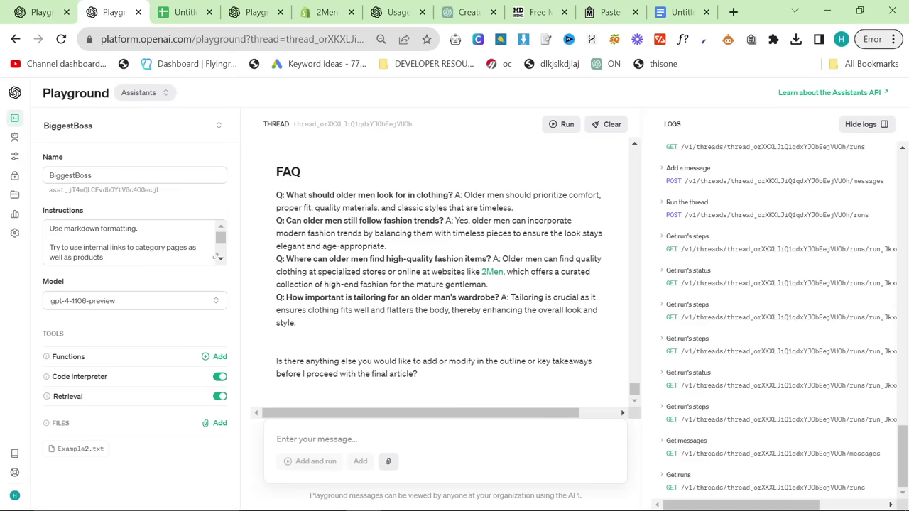
pyautogui.scroll(15, 401, 316)
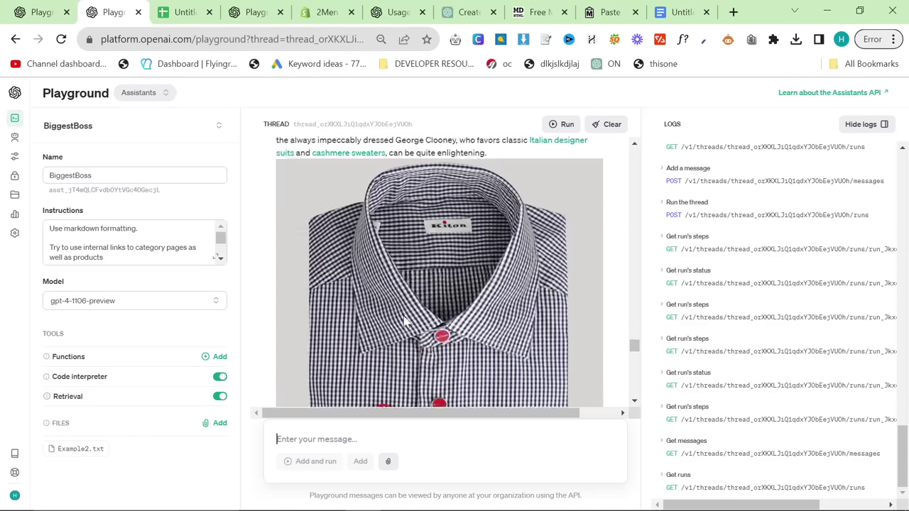
pyautogui.scroll(10, 404, 322)
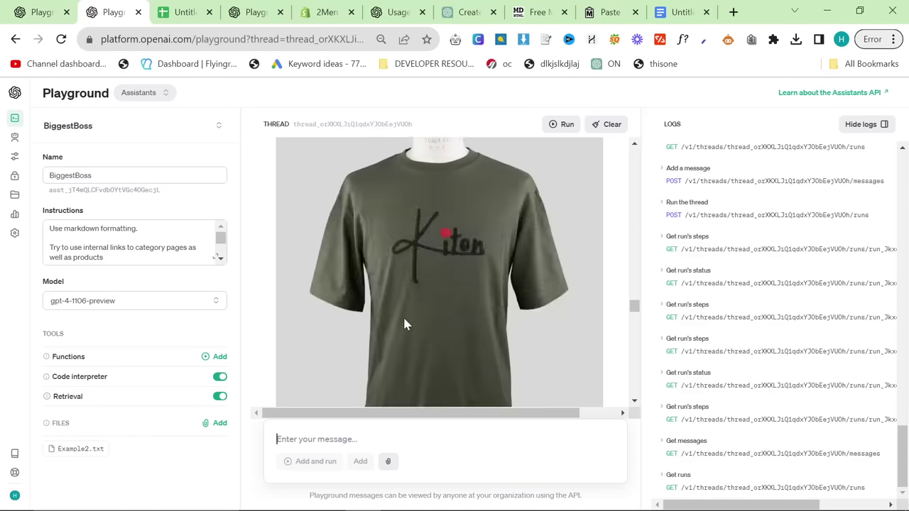
pyautogui.scroll(10, 404, 324)
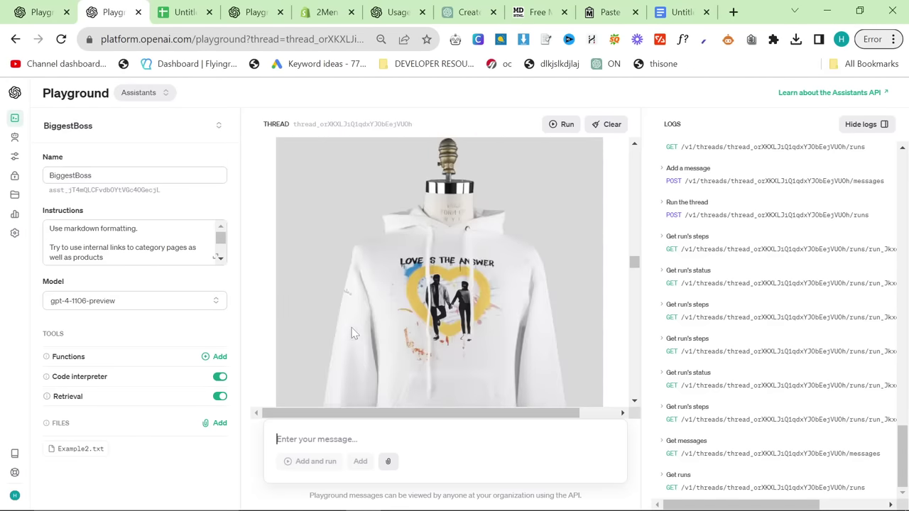
pyautogui.scroll(12, 352, 331)
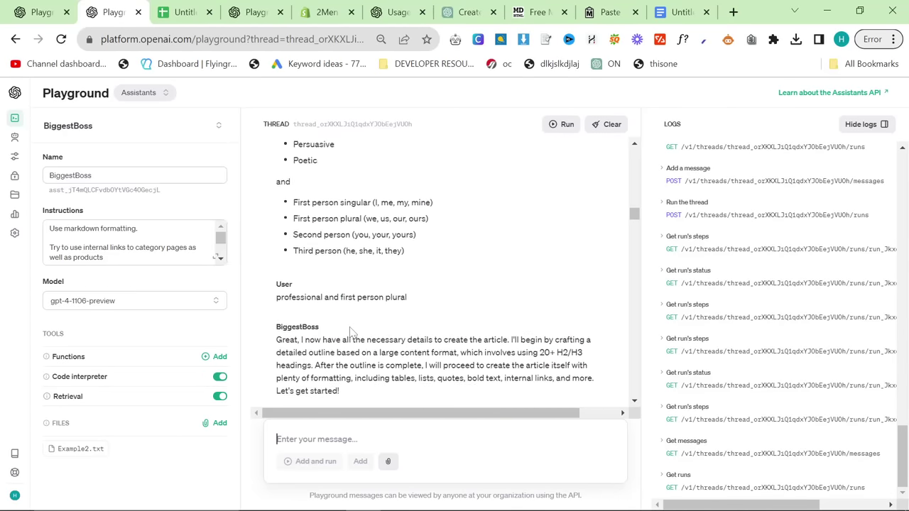
pyautogui.scroll(-3, 350, 330)
pyautogui.moveTo(288, 237); pyautogui.dragTo(507, 343)
pyautogui.scroll(-1, 507, 343)
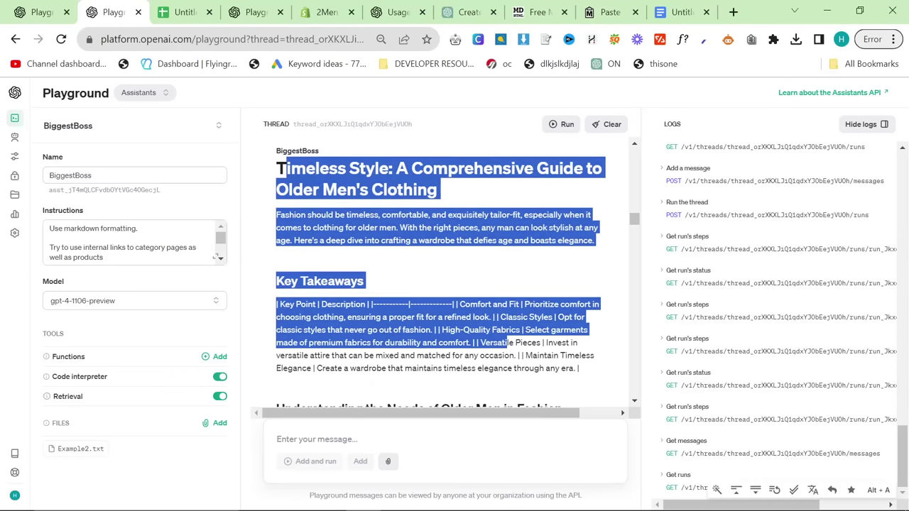
pyautogui.click(507, 343)
pyautogui.moveTo(279, 166); pyautogui.dragTo(417, 327)
# Replace the OpenAI usage page with a fresh Playground chat.
pyautogui.click(253, 12)
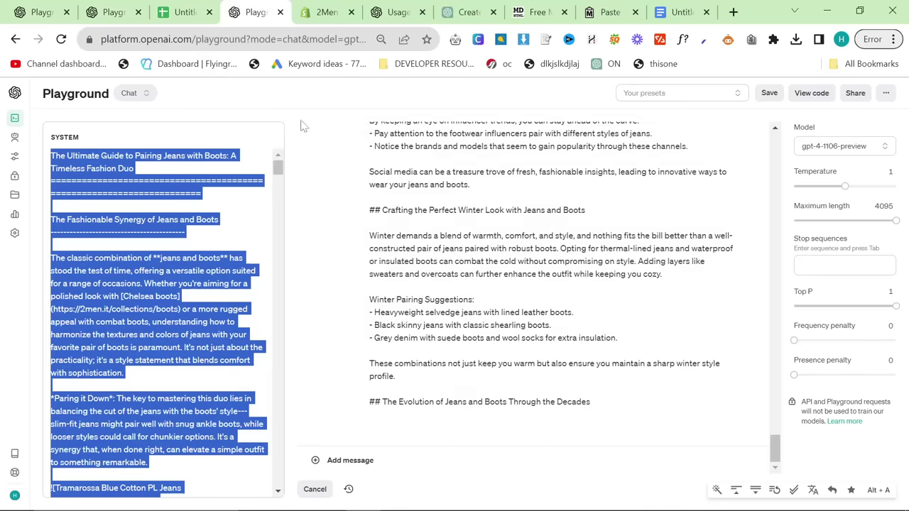
pyautogui.click(327, 12)
pyautogui.hotkey('ctrl', 'l')
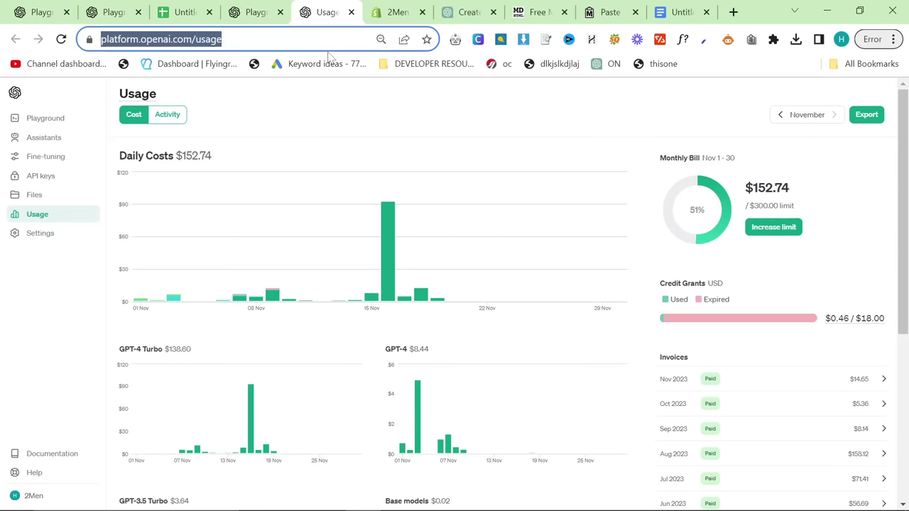
pyautogui.write('p')
pyautogui.press('Return')
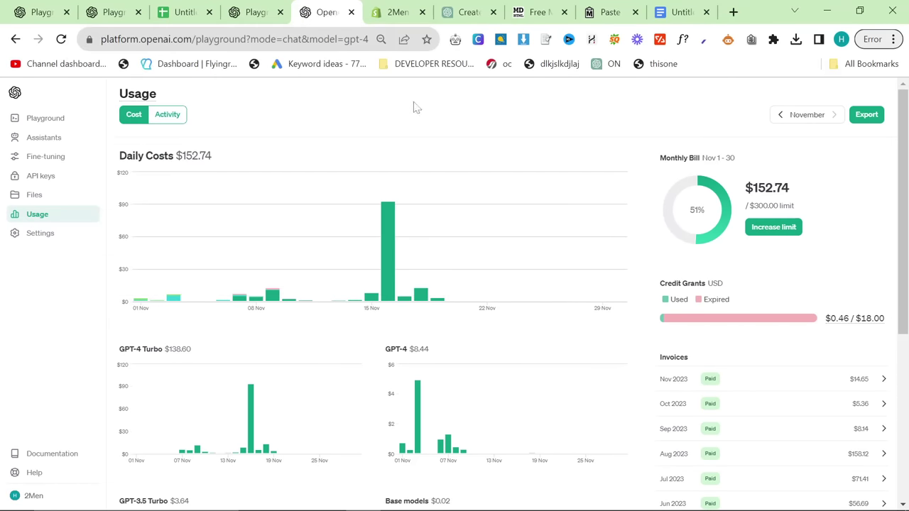
# Leave the untitled document and reopen "SOP For Using My GPT Assistant" from the Google Docs home page.
pyautogui.click(674, 13)
pyautogui.click(16, 39)
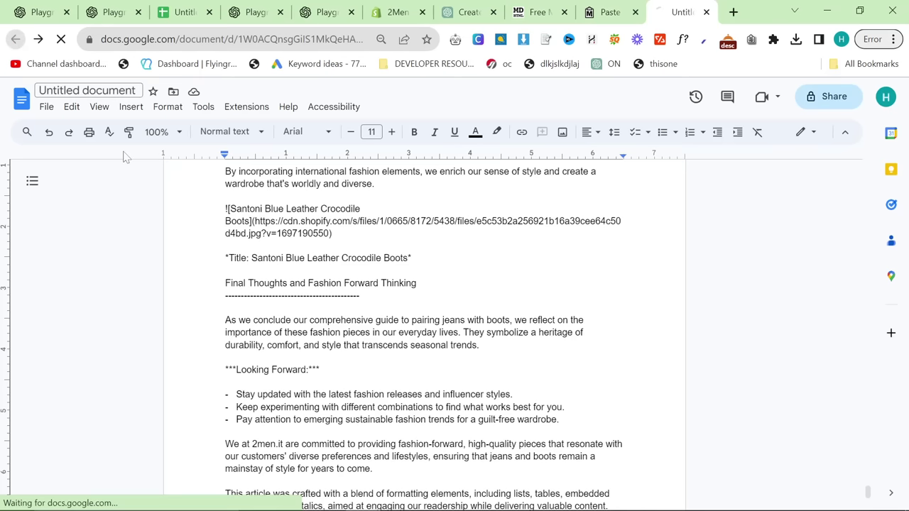
pyautogui.hotkey('alt', 'Tab')
pyautogui.hotkey('alt', 'Tab')
pyautogui.hotkey('alt', 'Tab')
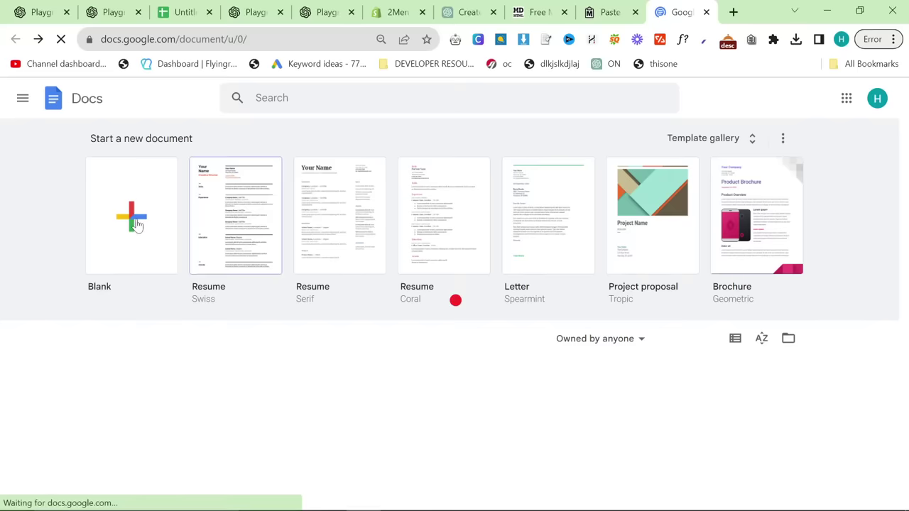
pyautogui.scroll(-2, 191, 352)
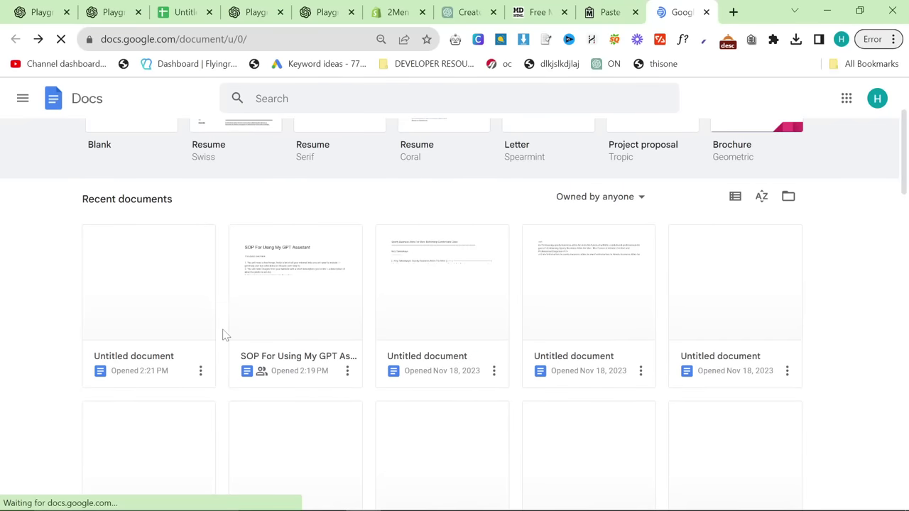
pyautogui.click(264, 301)
# In the new Playground chat, paste the older men's clothing article as the system message, choose gpt-4-1106-preview and set the maximum length to 4095.
pyautogui.click(318, 6)
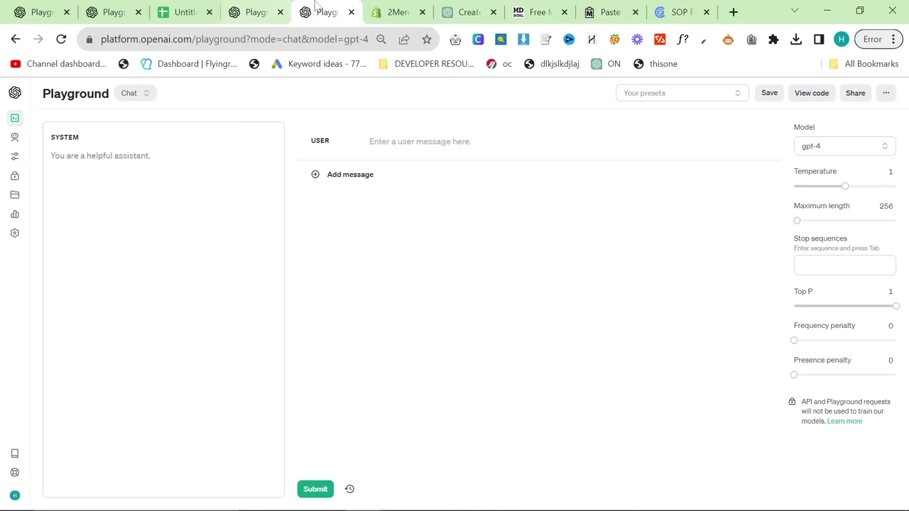
pyautogui.hotkey('ctrl', 'v')
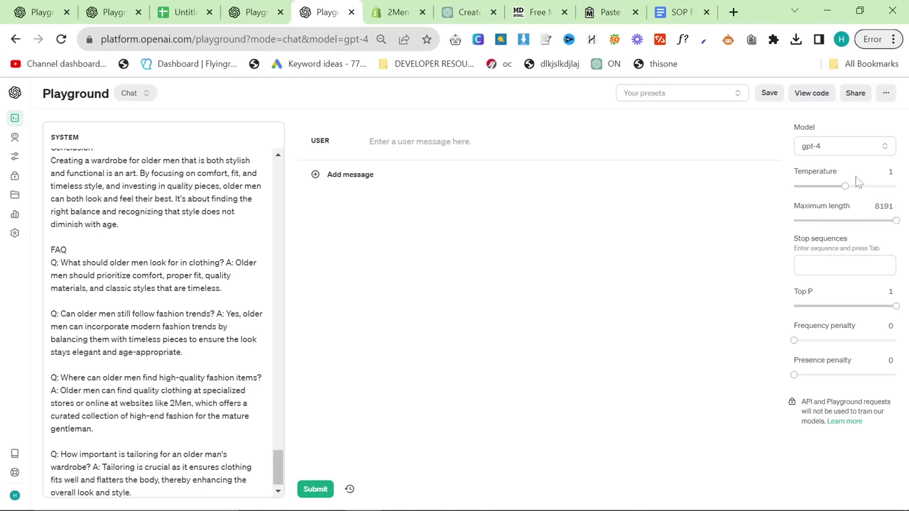
pyautogui.click(841, 145)
pyautogui.click(816, 186)
# Find the clean-up prompt in the SOP document and copy its full text.
pyautogui.hotkey('ctrl', '9')
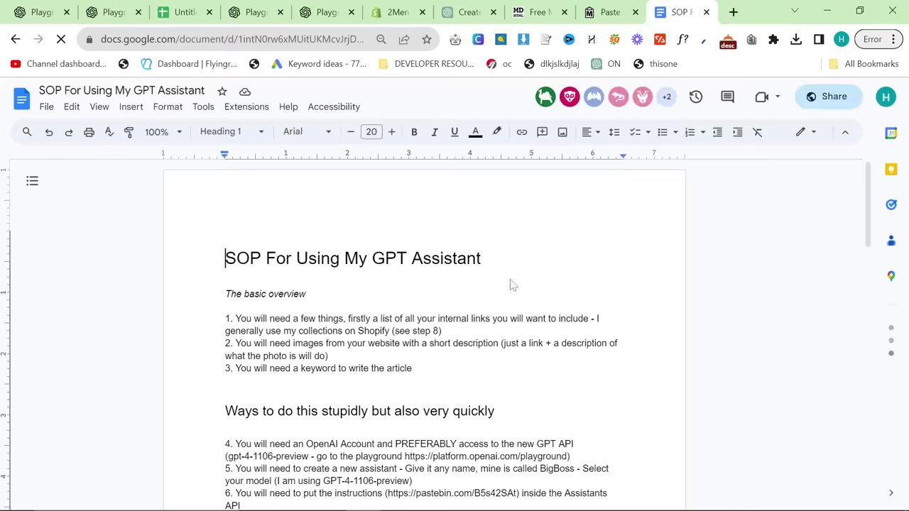
pyautogui.scroll(-13, 510, 284)
pyautogui.scroll(4, 510, 284)
pyautogui.moveTo(545, 450); pyautogui.dragTo(225, 351)
pyautogui.hotkey('ctrl', 'c')
# Paste the clean-up prompt as the user message in the older men's clothing chat and submit it.
pyautogui.hotkey('ctrl', '2')
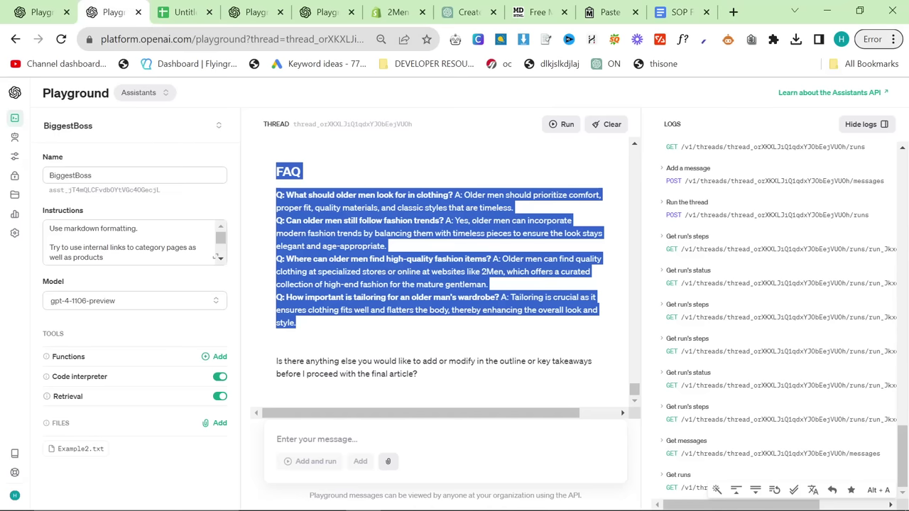
pyautogui.click(249, 5)
pyautogui.click(324, 9)
pyautogui.click(395, 155)
pyautogui.hotkey('ctrl', 'v')
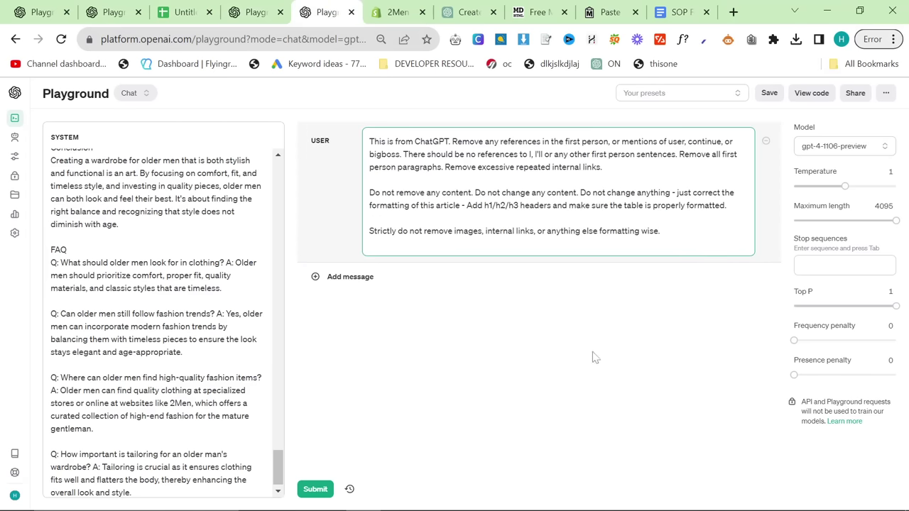
pyautogui.click(315, 490)
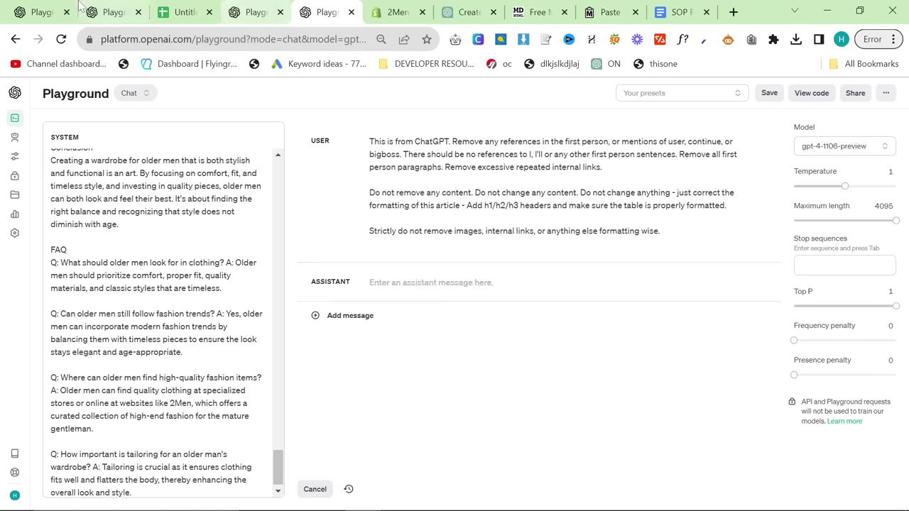
# Answer the content length question in the waiting BiggestBoss thread with "Large" and run it.
pyautogui.click(100, 8)
pyautogui.click(43, 10)
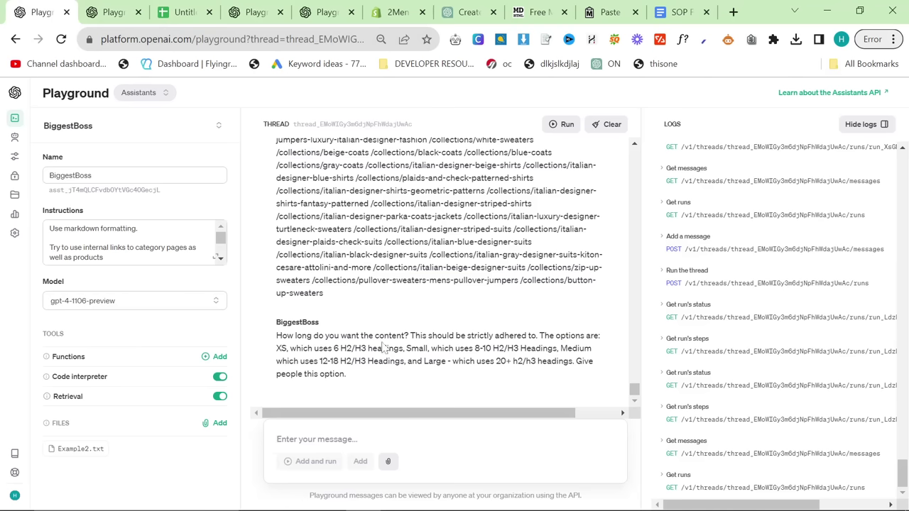
pyautogui.write('Large')
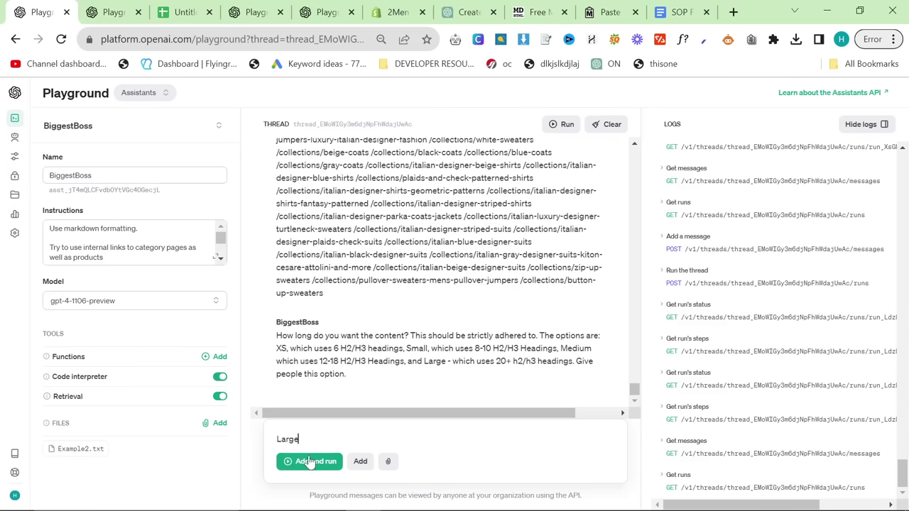
pyautogui.click(309, 462)
# View ChatGPT's jeans and boots featured image at full size, and ask it to "try again".
pyautogui.click(107, 12)
pyautogui.scroll(10, 341, 282)
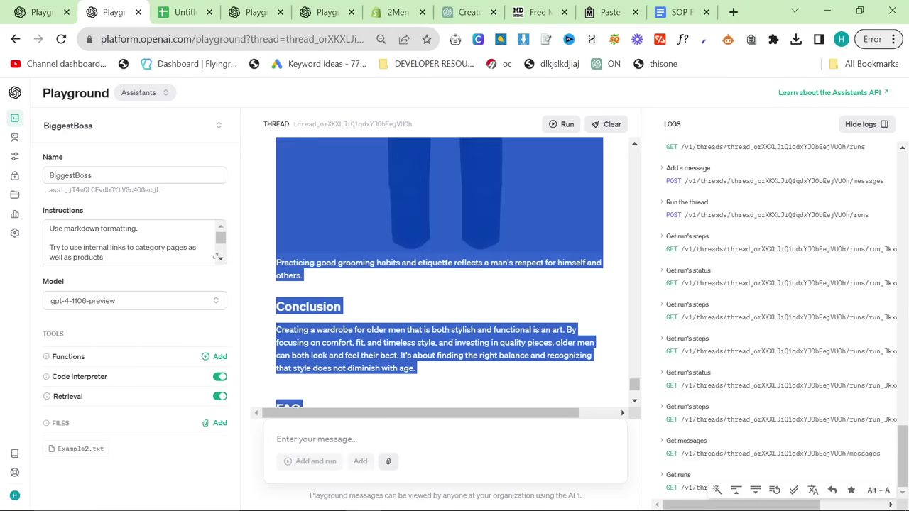
pyautogui.click(396, 12)
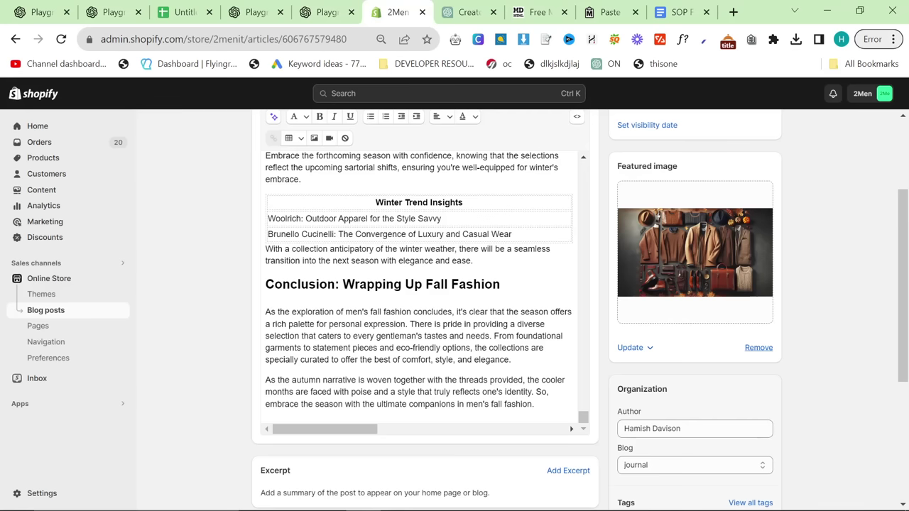
pyautogui.click(465, 12)
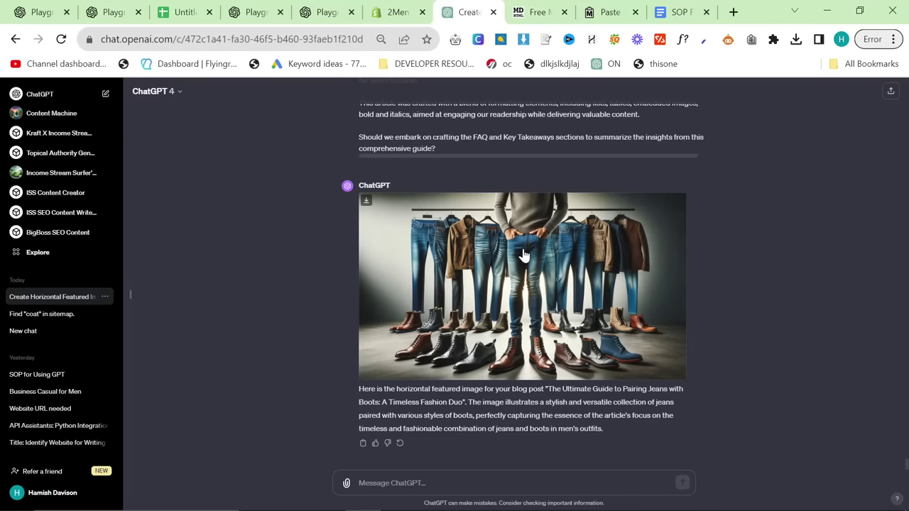
pyautogui.click(482, 333)
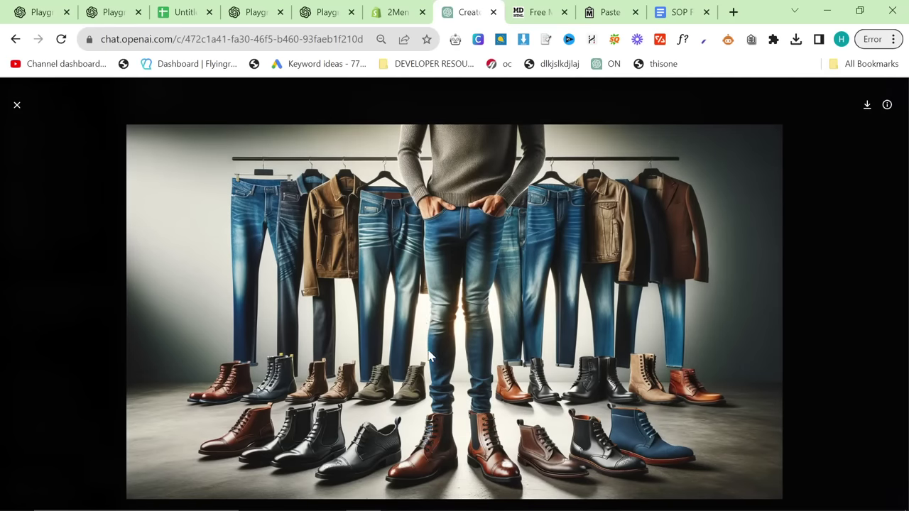
pyautogui.press('Escape')
pyautogui.click(446, 476)
pyautogui.write('try again')
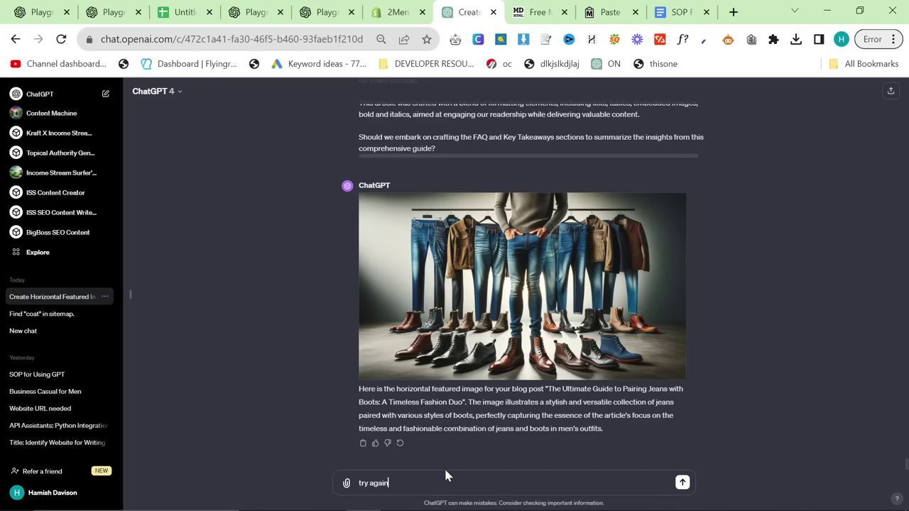
pyautogui.press('Return')
# Replace the Markdown in the HTML converter with the cleaned-up jeans and boots article, leaving out the closing "This article was crafted" paragraph.
pyautogui.click(113, 12)
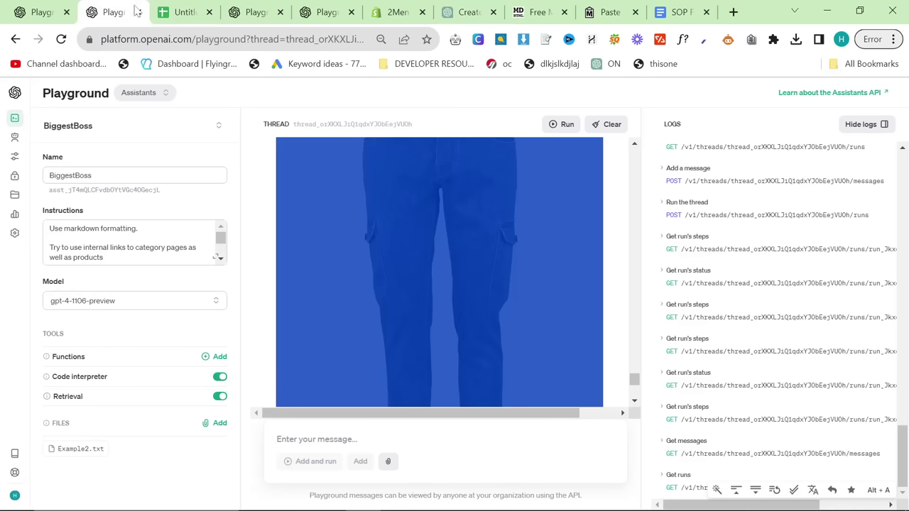
pyautogui.click(276, 7)
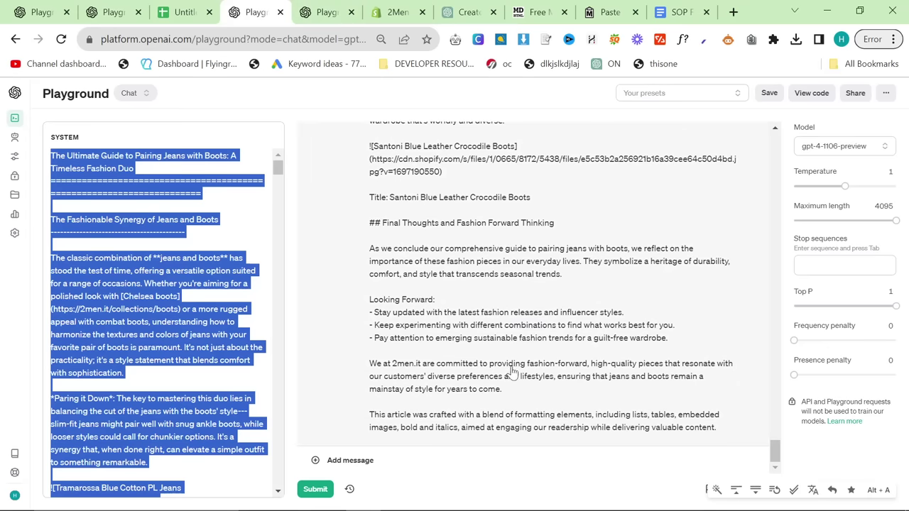
pyautogui.click(718, 427)
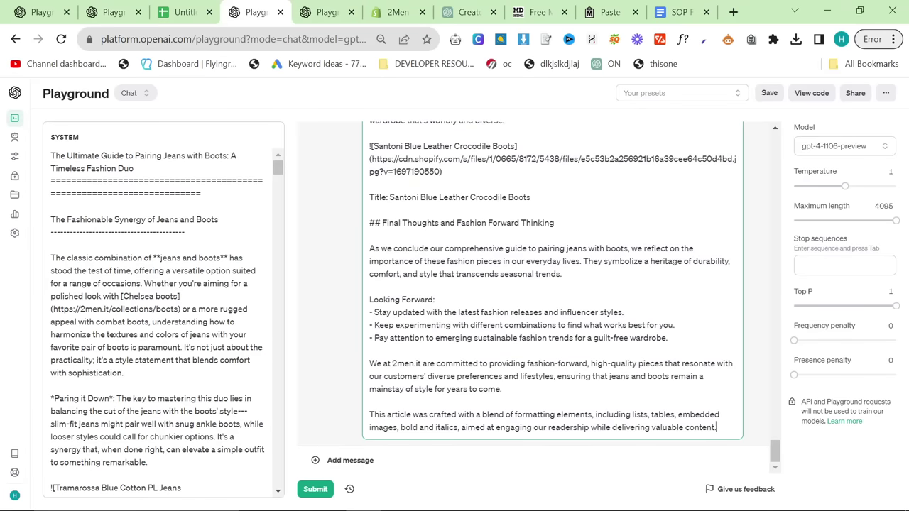
pyautogui.moveTo(717, 427); pyautogui.dragTo(417, 207)
pyautogui.scroll(16, 416, 207)
pyautogui.click(416, 207)
pyautogui.hotkey('ctrl', 'a')
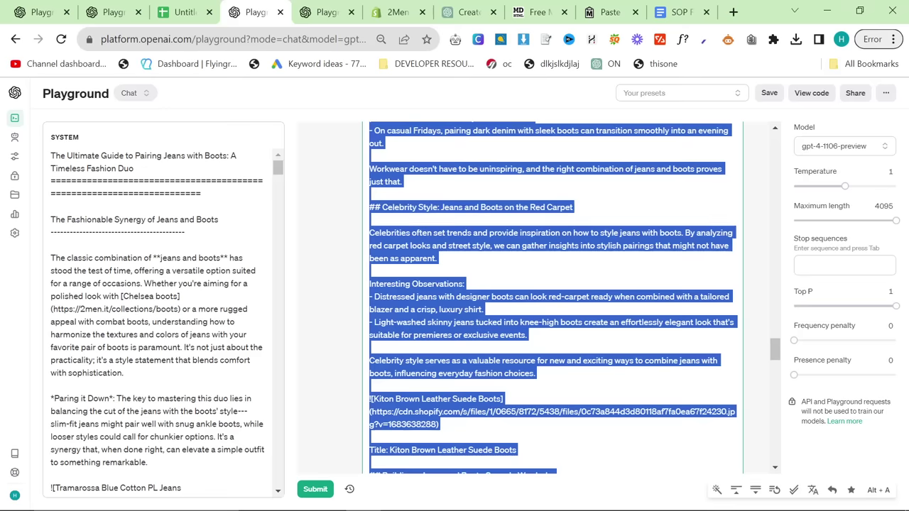
pyautogui.click(557, 8)
pyautogui.hotkey('ctrl', 'a')
pyautogui.hotkey('ctrl', 'v')
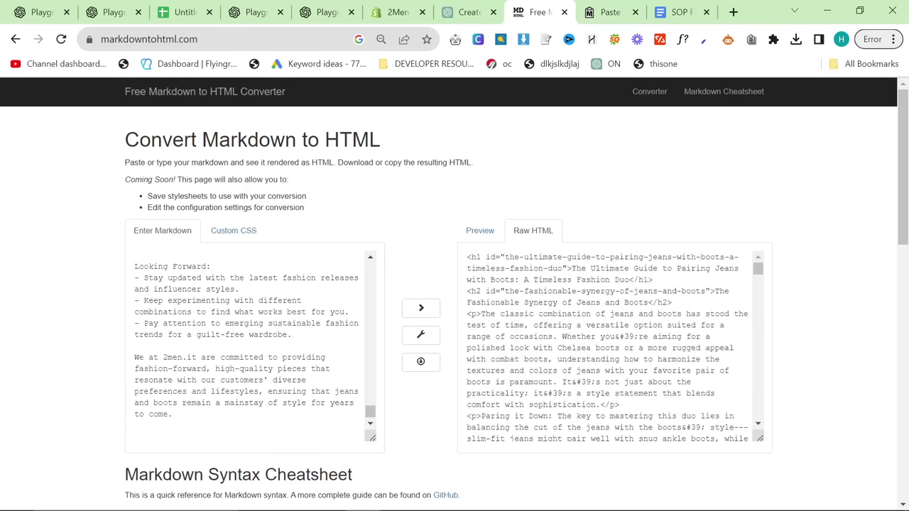
# Copy the converted raw HTML and paste it as HTML content into a new Shopify blog post.
pyautogui.scroll(-5, 608, 346)
pyautogui.click(608, 346)
pyautogui.hotkey('ctrl', 'a')
pyautogui.click(380, 8)
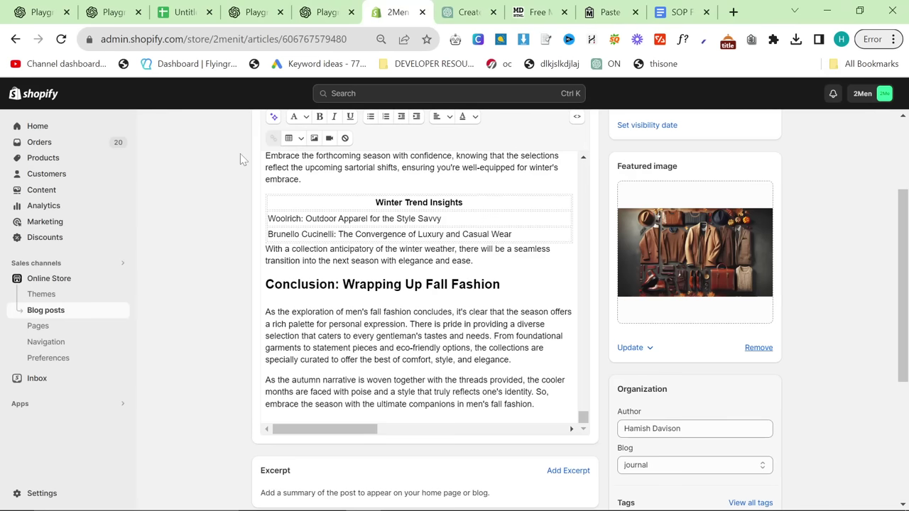
pyautogui.click(259, 156)
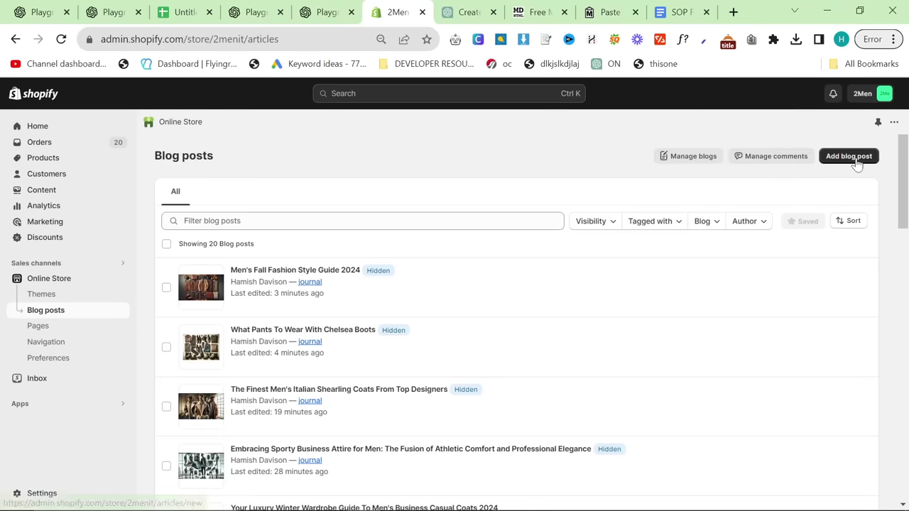
pyautogui.click(832, 158)
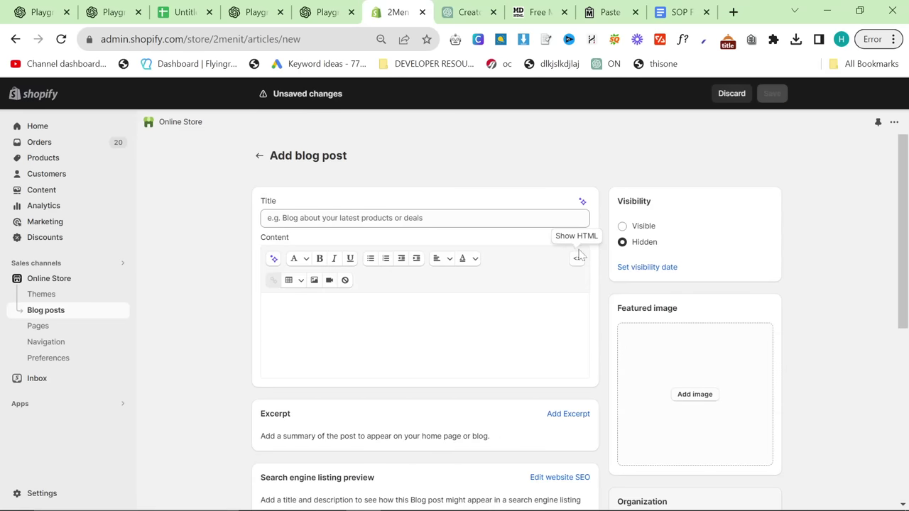
pyautogui.click(577, 257)
pyautogui.hotkey('ctrl', 'v')
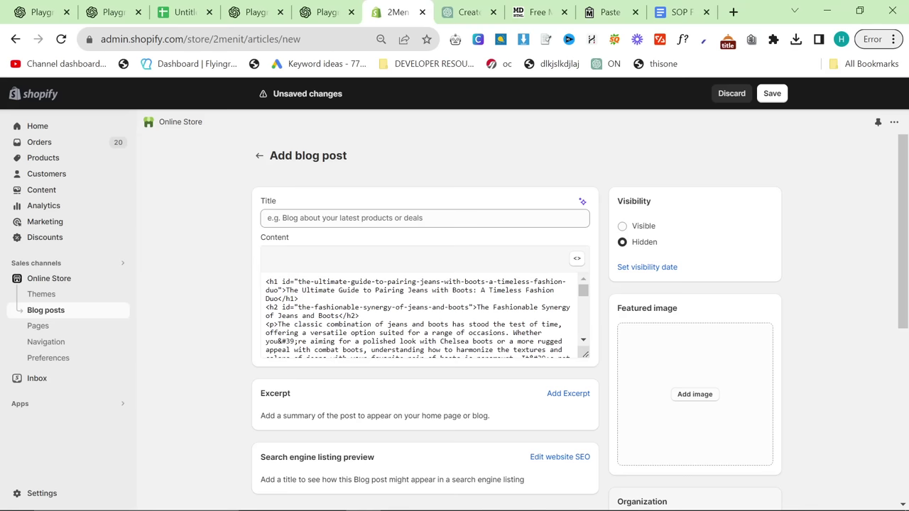
# Title the blog post "The Ultimate Guide to Pairing Jeans with Boots For Men", adapting the article's heading.
pyautogui.moveTo(277, 299); pyautogui.dragTo(285, 290)
pyautogui.hotkey('ctrl', 'c')
pyautogui.click(379, 218)
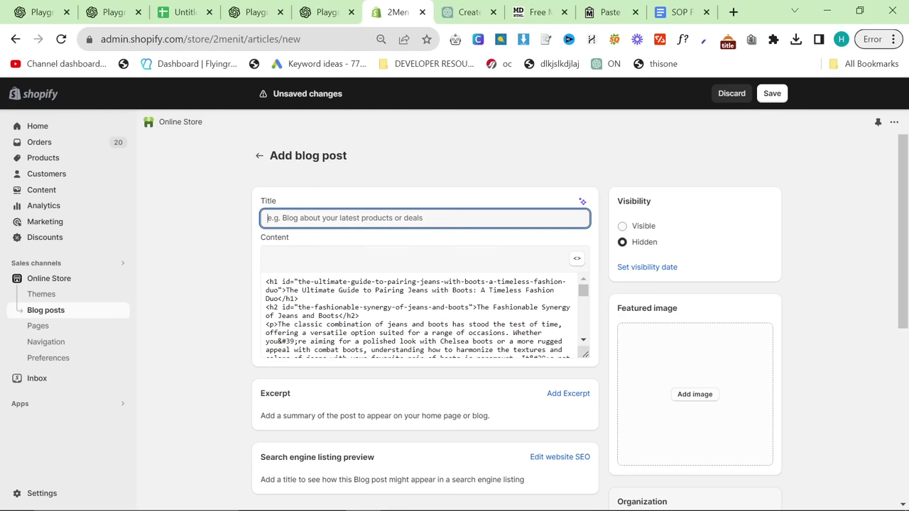
pyautogui.hotkey('ctrl', 'v')
pyautogui.hotkey('ctrl', 'shift', 'Left')
pyautogui.hotkey('ctrl', 'shift', 'Left')
pyautogui.hotkey('ctrl', 'shift', 'Left')
pyautogui.hotkey('ctrl', 'shift', 'Left')
pyautogui.press('BackSpace')
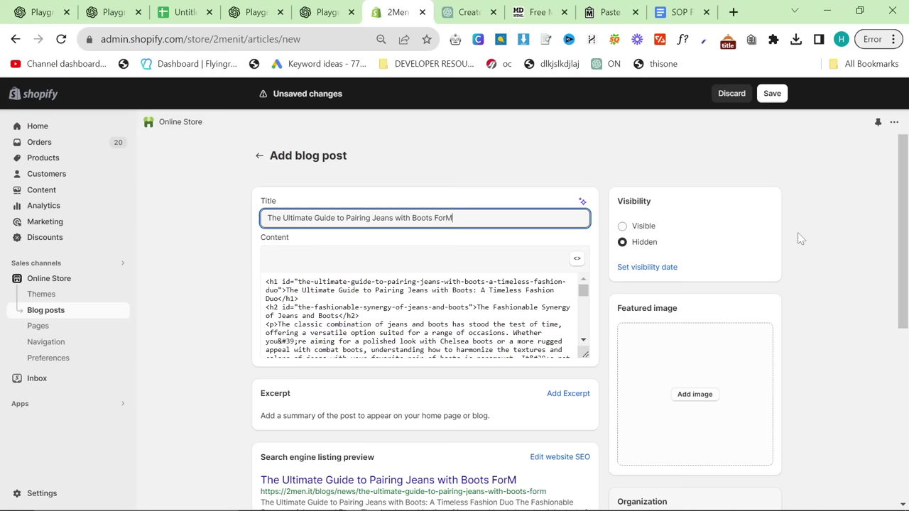
pyautogui.scroll(-3, 891, 433)
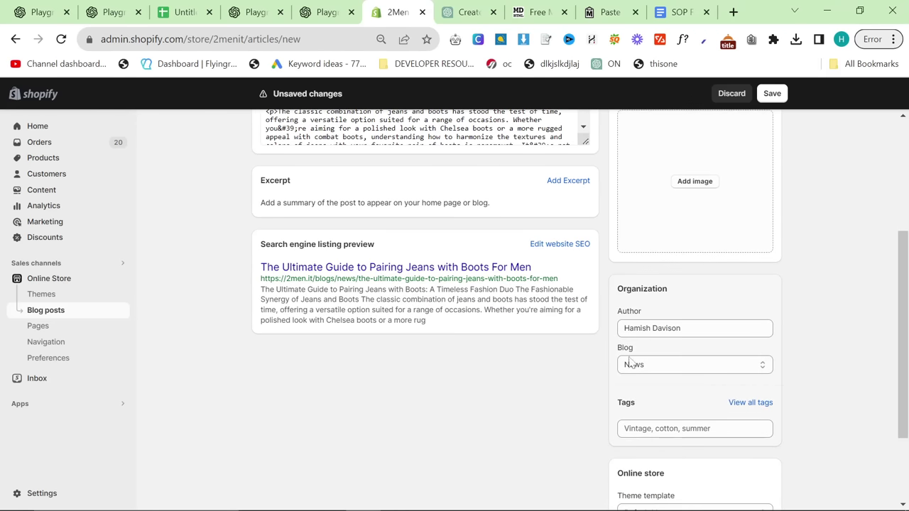
pyautogui.scroll(3, 680, 213)
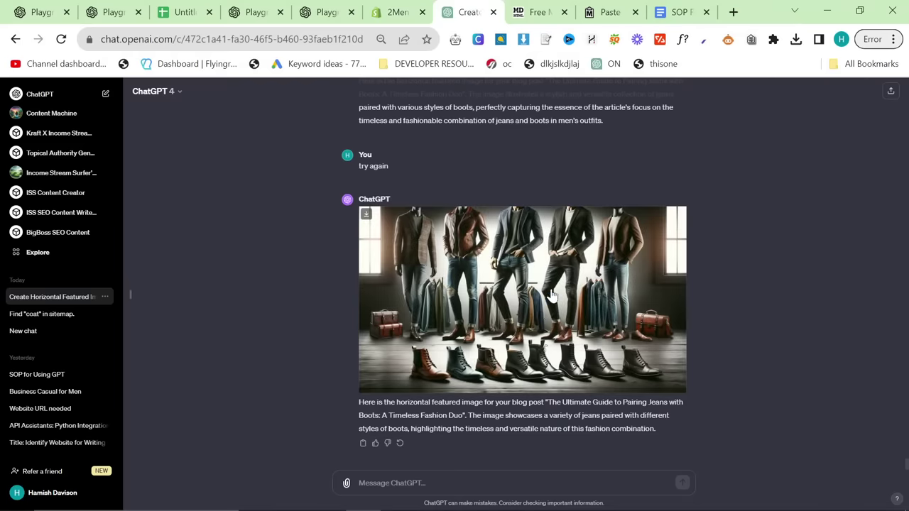
# View the regenerated jeans and boots featured image at full size, and ask ChatGPT to "make it more classic italian".
pyautogui.click(558, 288)
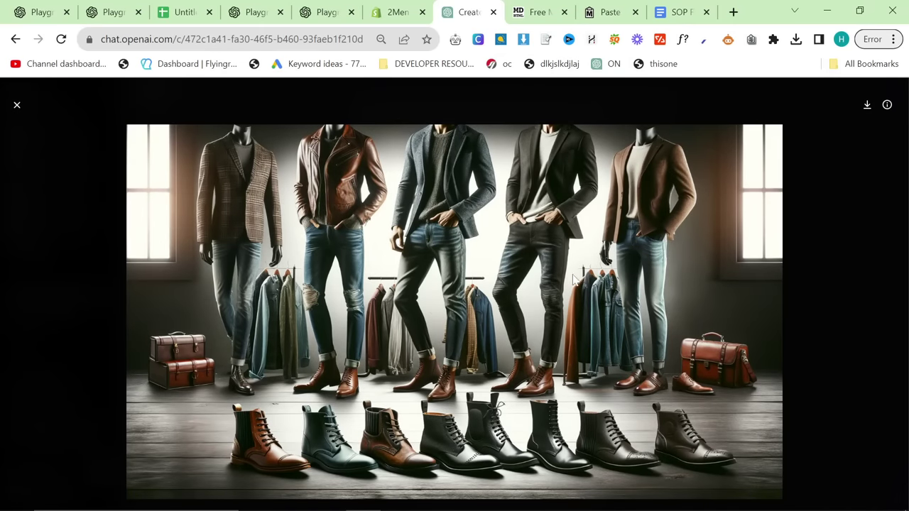
pyautogui.press('Escape')
pyautogui.scroll(5, 447, 283)
pyautogui.scroll(-5, 448, 283)
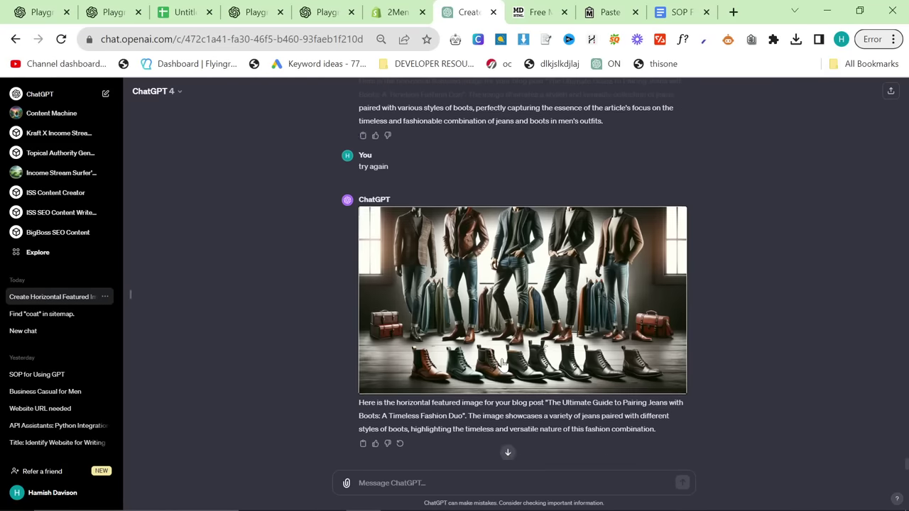
pyautogui.click(541, 300)
pyautogui.press('Escape')
pyautogui.click(441, 483)
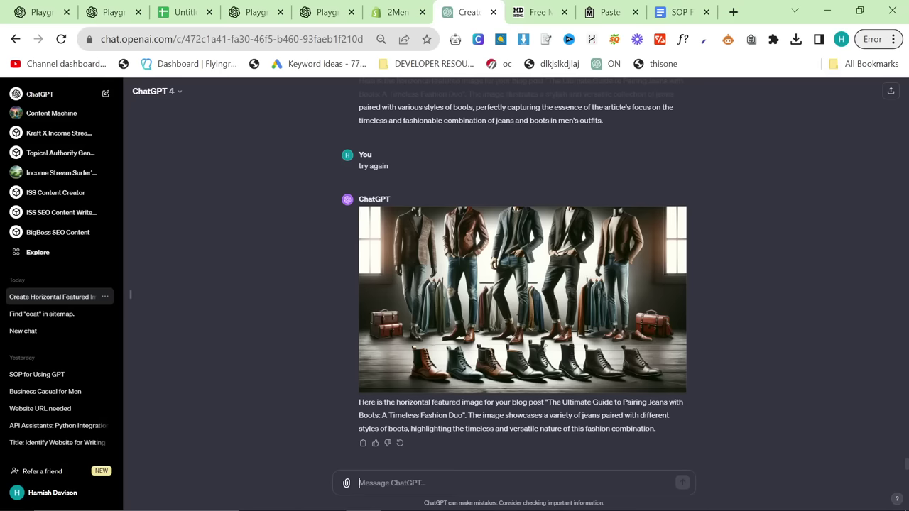
pyautogui.write('make it more classic italian')
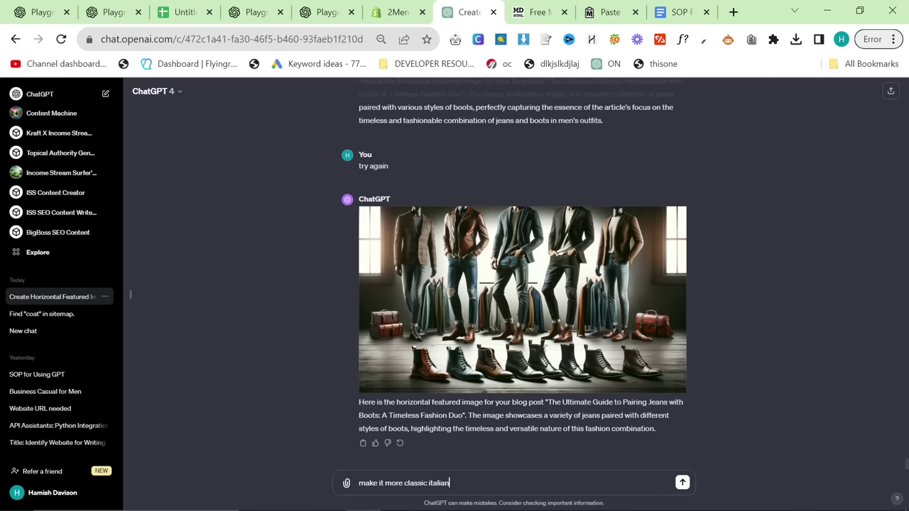
pyautogui.press('Return')
# Switch to the OpenAI Playground and look through the cleaned-up jeans and boots article.
pyautogui.click(122, 12)
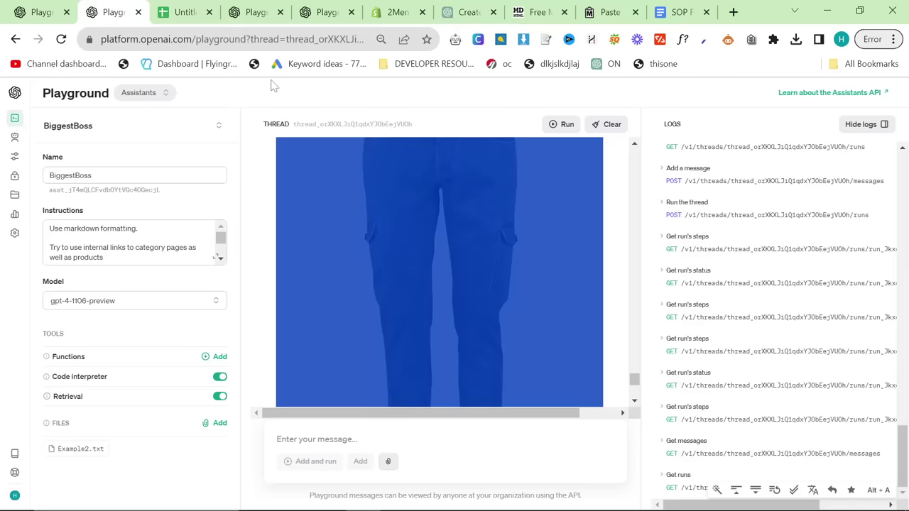
pyautogui.click(253, 12)
pyautogui.scroll(-6, 490, 366)
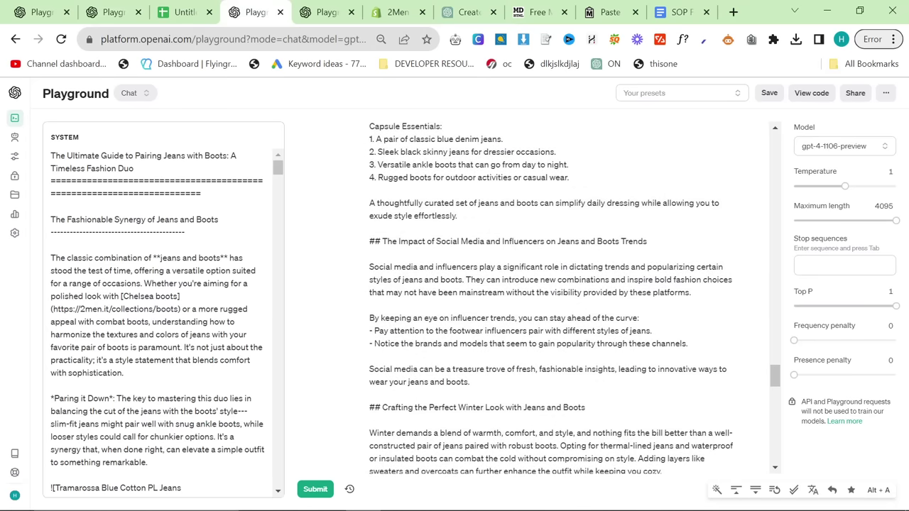
pyautogui.click(324, 12)
pyautogui.click(259, 6)
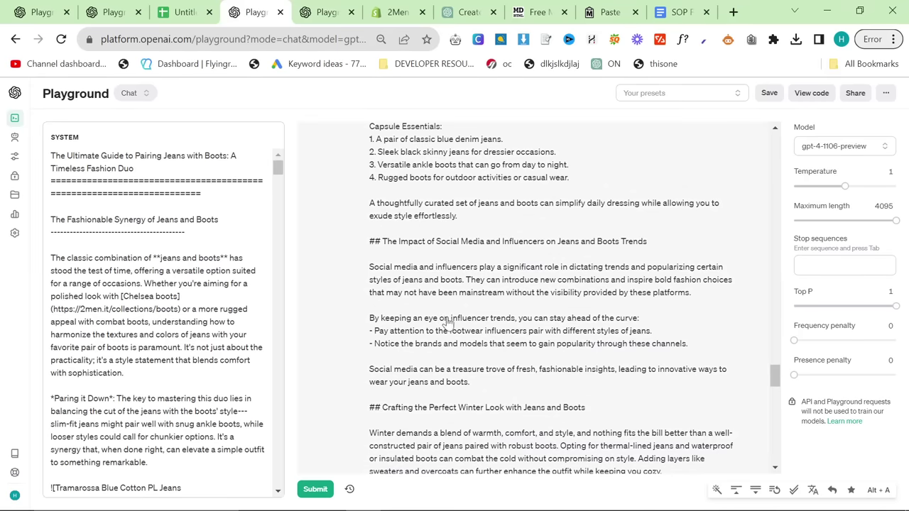
pyautogui.scroll(-15, 448, 355)
pyautogui.scroll(15, 453, 374)
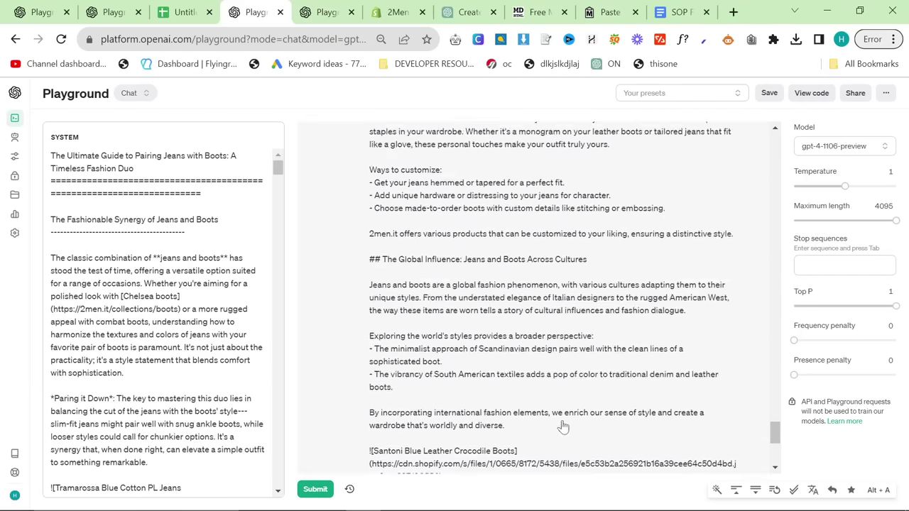
pyautogui.scroll(20, 561, 420)
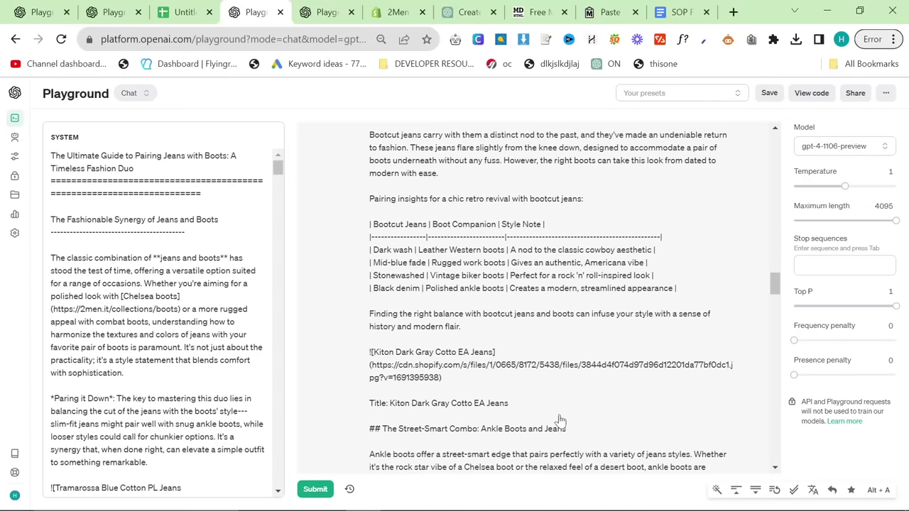
# Select the full text of the cleaned-up older men clothing article in the other Playground chat.
pyautogui.click(329, 18)
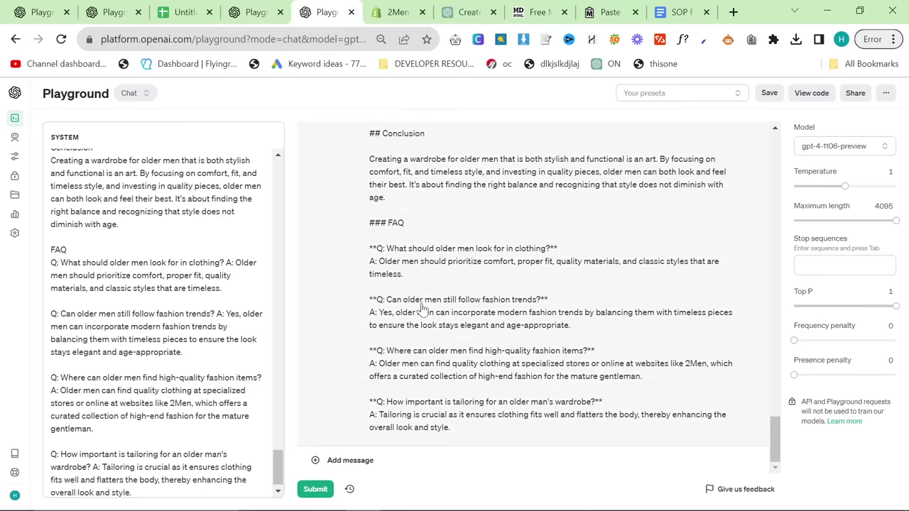
pyautogui.click(522, 363)
pyautogui.hotkey('ctrl', 'a')
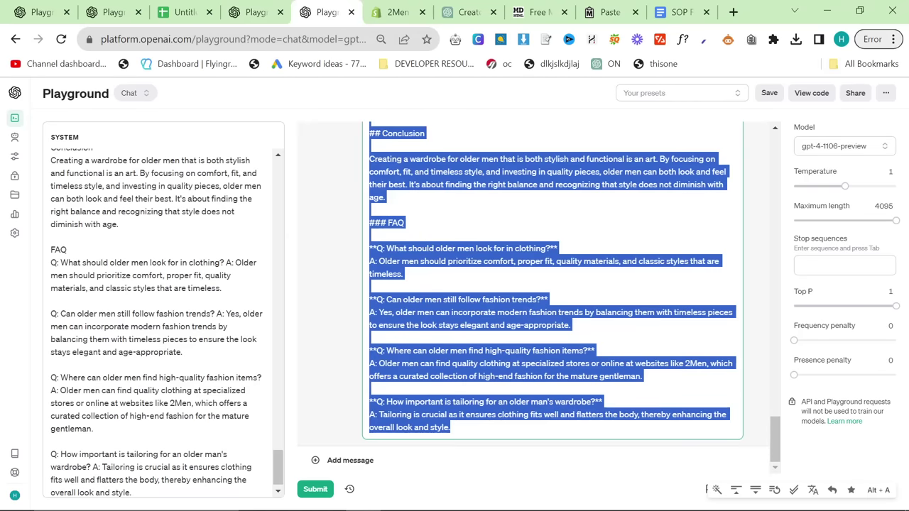
pyautogui.scroll(7, 552, 284)
pyautogui.scroll(-7, 552, 285)
pyautogui.scroll(2, 552, 284)
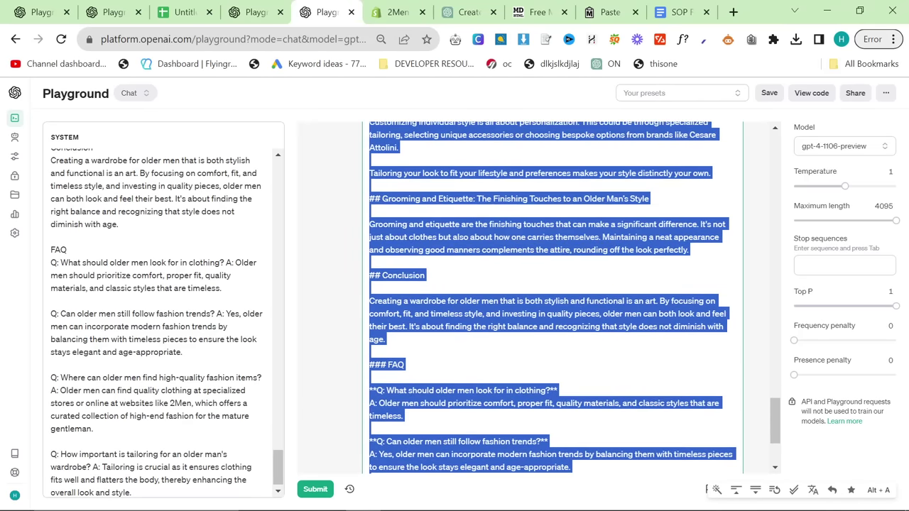
# Show the Shopify blog post content as formatted text and change its opening article title from Heading 1 to Heading 2.
pyautogui.click(428, 7)
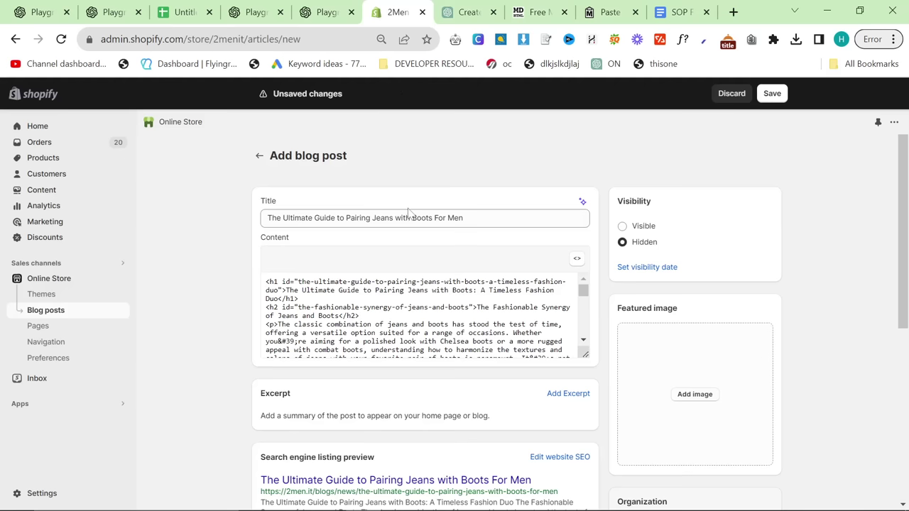
pyautogui.click(577, 261)
pyautogui.scroll(-3, 497, 333)
pyautogui.scroll(3, 497, 333)
pyautogui.moveTo(408, 333); pyautogui.dragTo(418, 333)
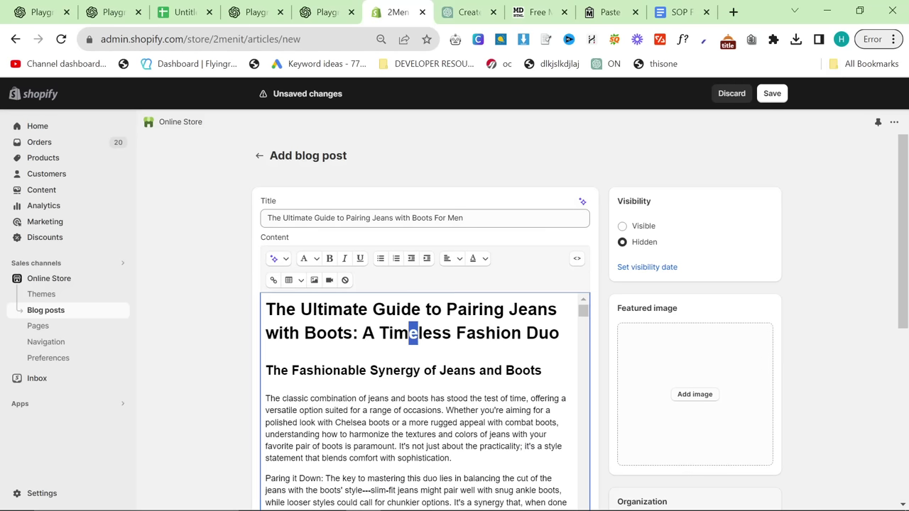
pyautogui.doubleClick(414, 333)
pyautogui.tripleClick(333, 310)
pyautogui.click(329, 259)
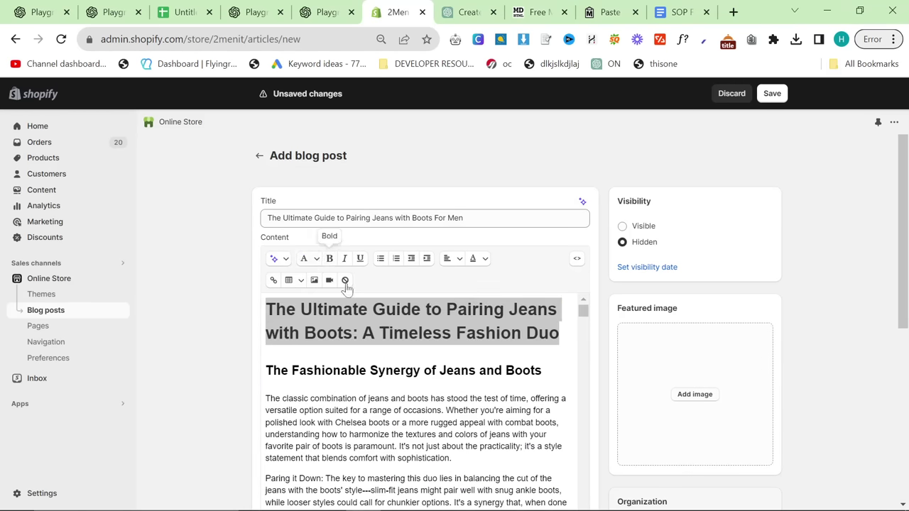
pyautogui.click(317, 260)
pyautogui.click(311, 321)
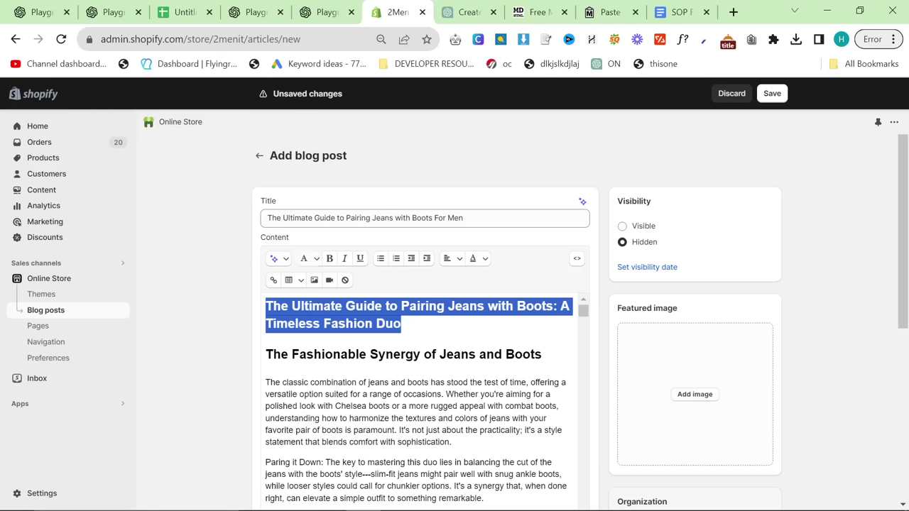
# Return to ChatGPT to check the classic Italian version of the jeans and boots featured image.
pyautogui.click(478, 12)
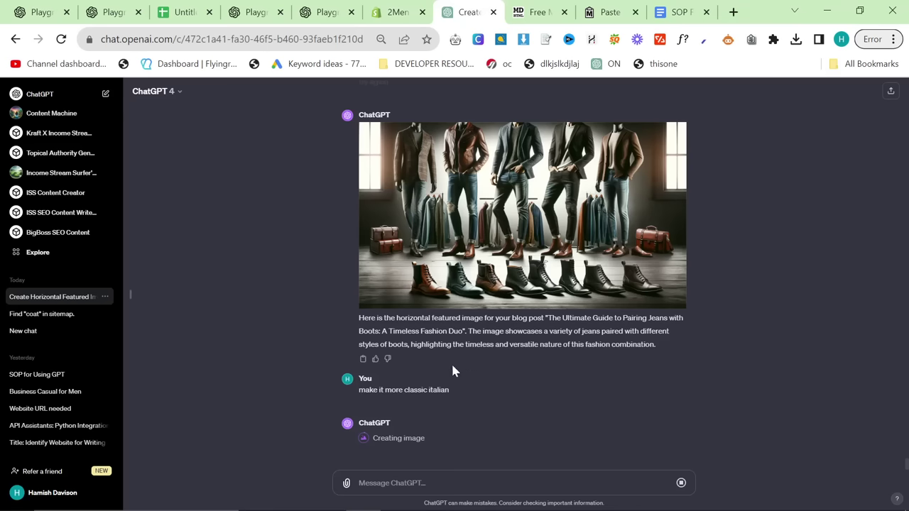
# Open the 2Men store's blog posts in a second Shopify tab and start a new blank blog post there.
pyautogui.click(392, 12)
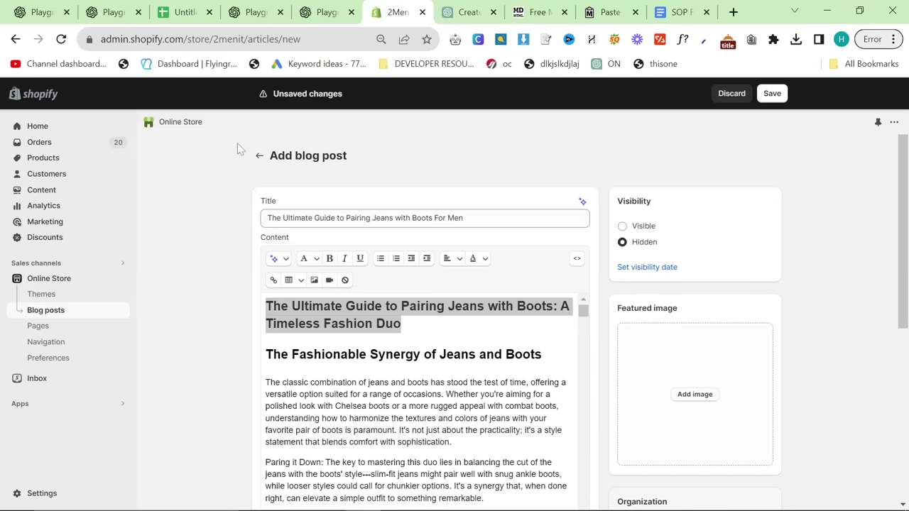
pyautogui.click(413, 10)
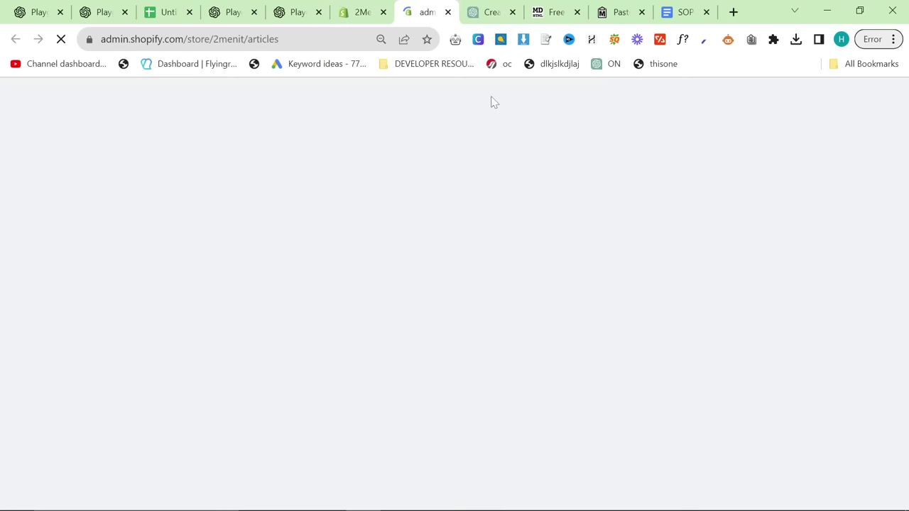
pyautogui.click(348, 12)
pyautogui.click(415, 12)
pyautogui.click(484, 10)
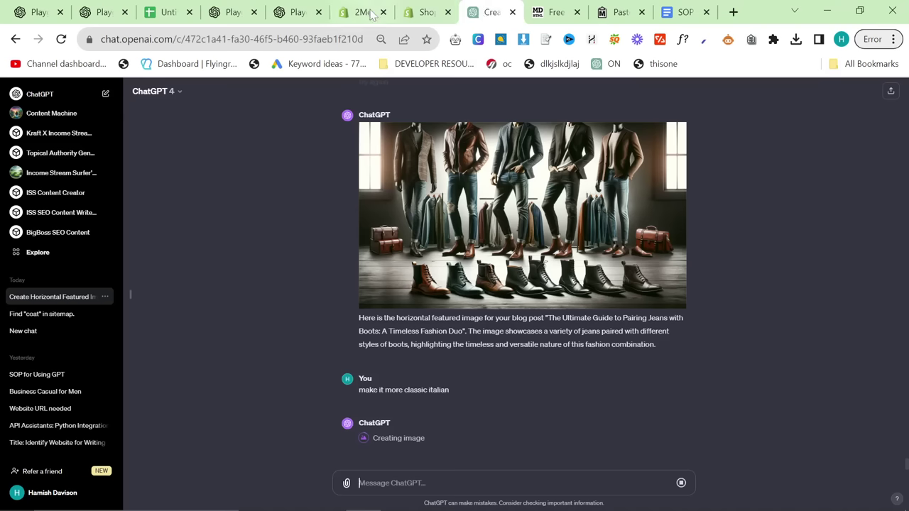
pyautogui.click(422, 11)
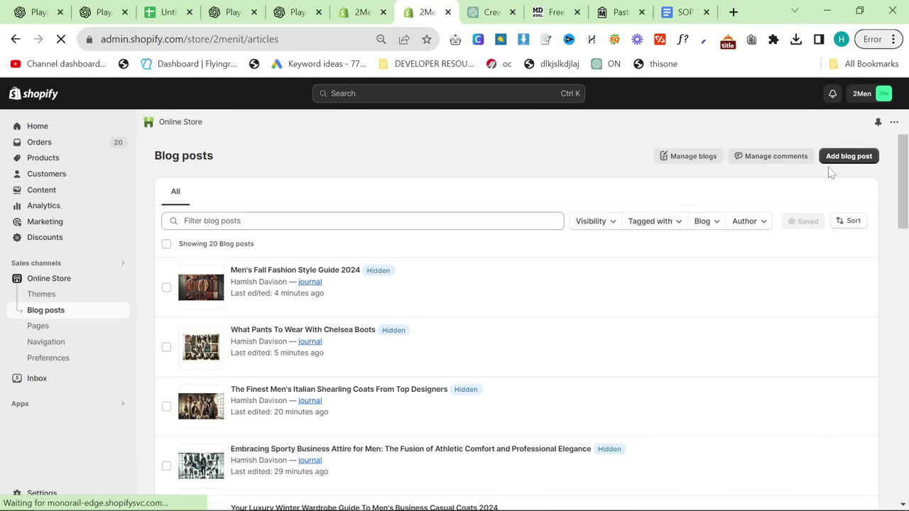
pyautogui.click(830, 161)
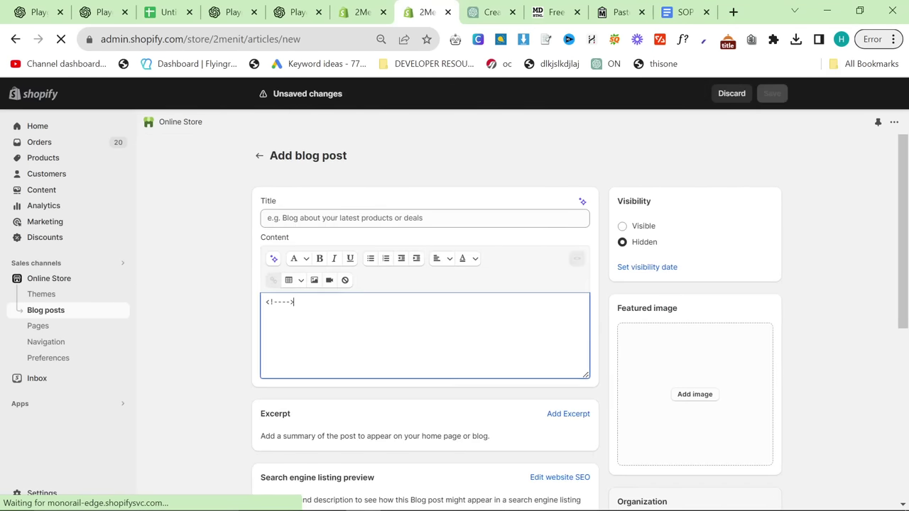
pyautogui.hotkey('ctrl', 'a')
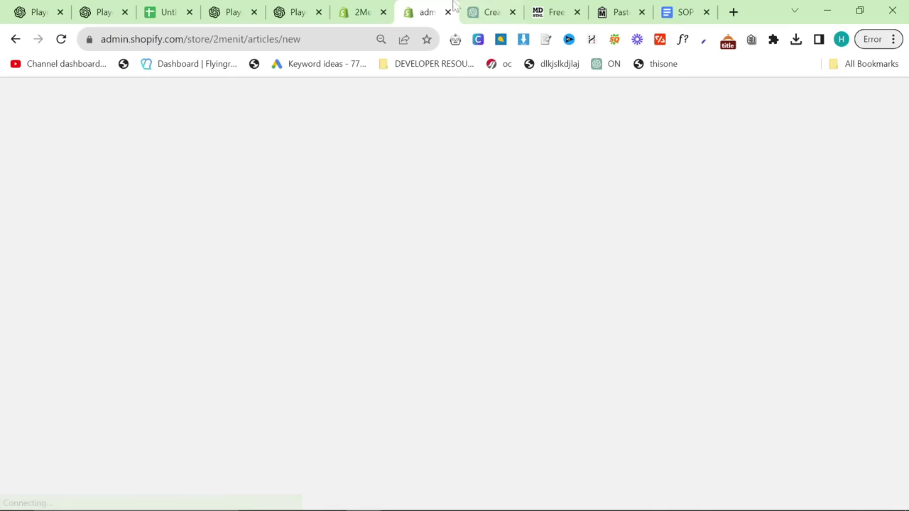
pyautogui.click(470, 8)
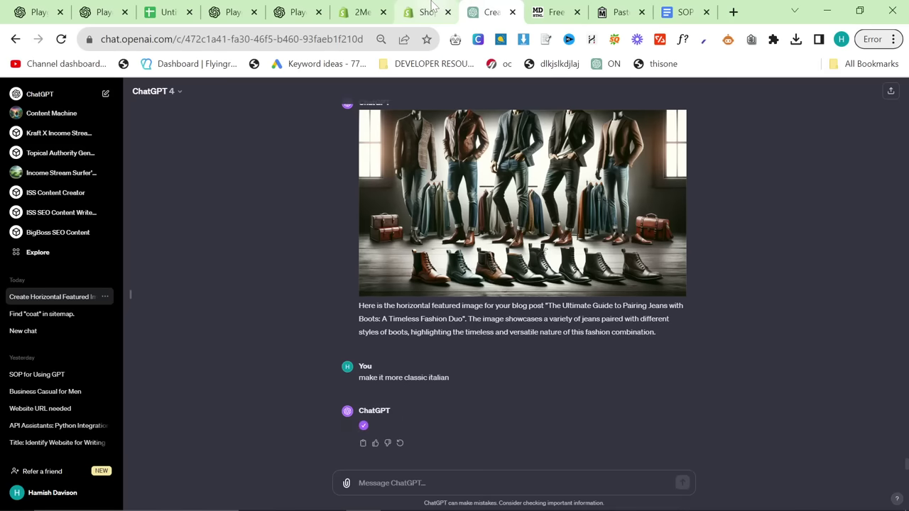
pyautogui.click(429, 8)
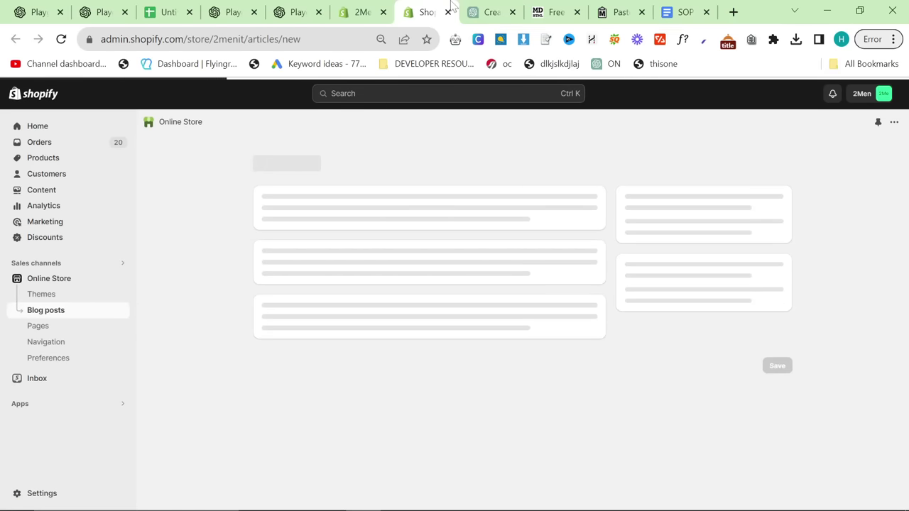
# Save the classic Italian jeans and boots image from ChatGPT to Downloads as "best boots and jeans combinations 2024".
pyautogui.click(473, 10)
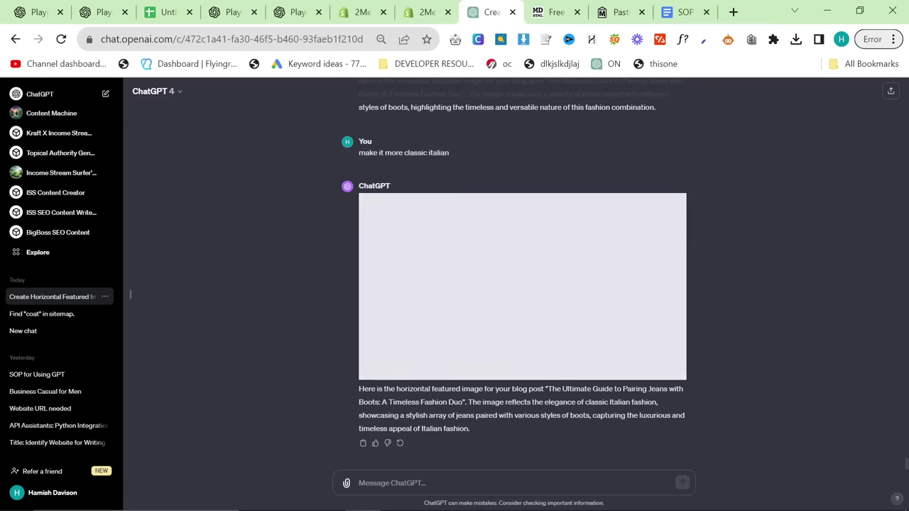
pyautogui.click(506, 317)
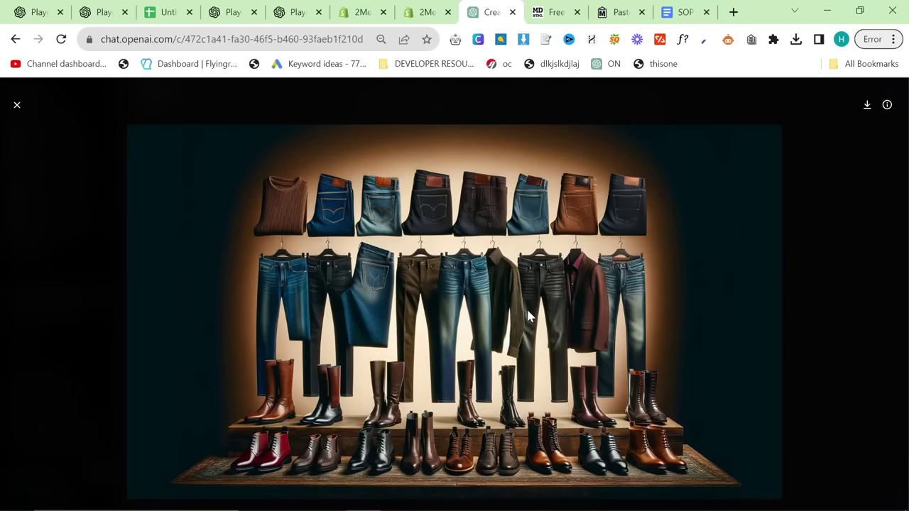
pyautogui.rightClick(528, 311)
pyautogui.click(551, 349)
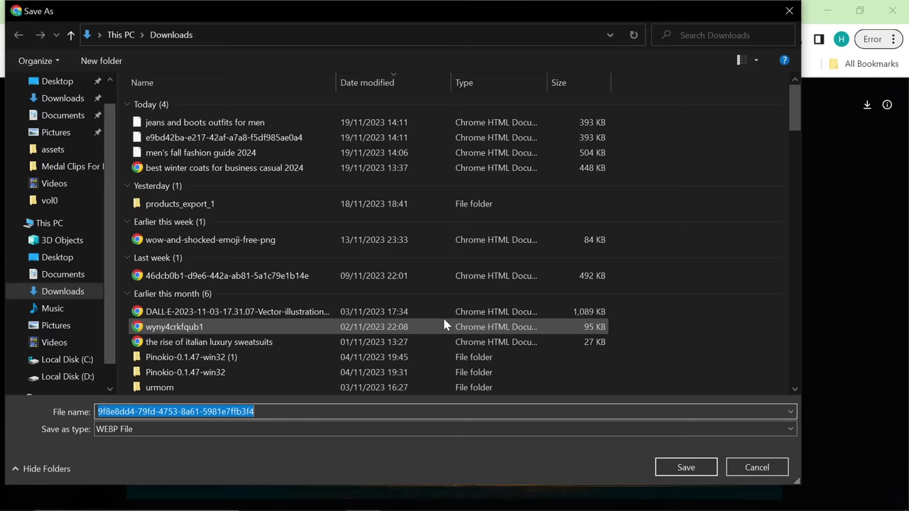
pyautogui.write('best boots and jeans combinations 2024')
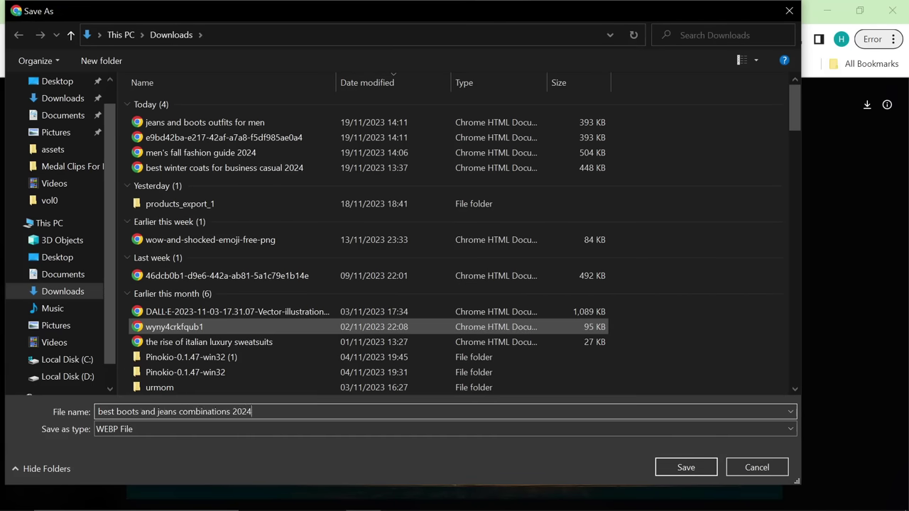
pyautogui.press('Return')
pyautogui.hotkey('ctrl', 'shift', 'Tab')
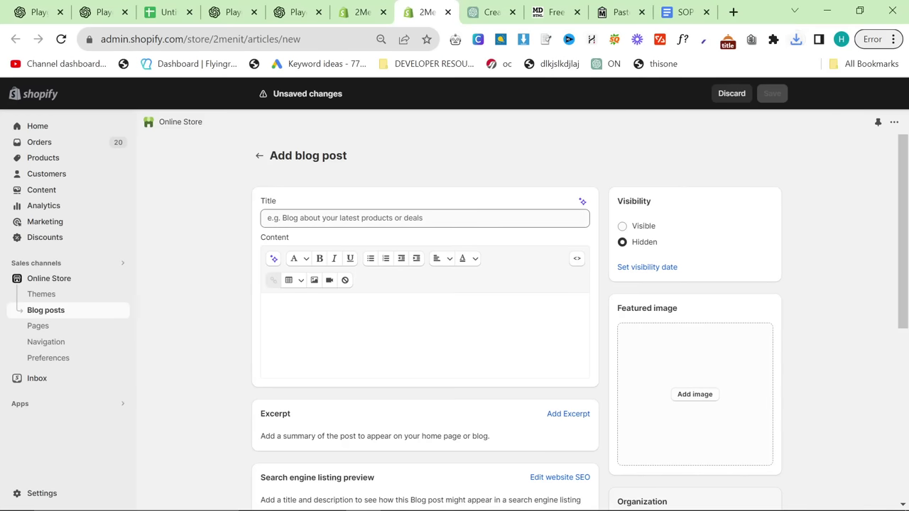
pyautogui.click(472, 304)
pyautogui.hotkey('ctrl', 'v')
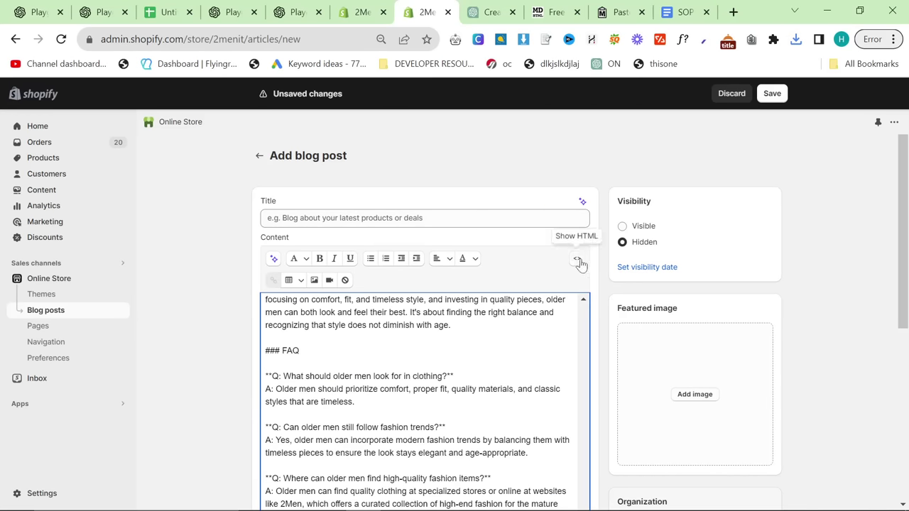
pyautogui.hotkey('ctrl', 'z')
pyautogui.click(558, 11)
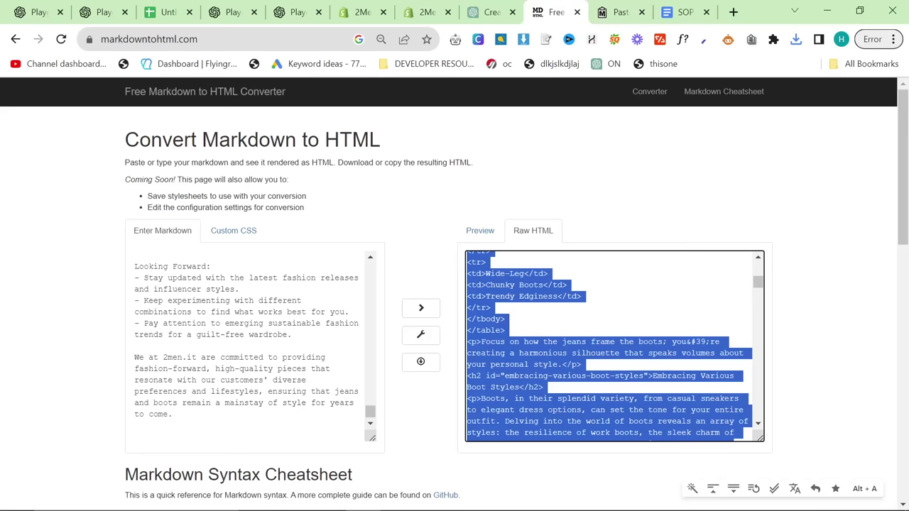
# Add "best boots and jeans combinations 2024" as the Shopify draft's featured image and retitle the post "Best Jeans & Boots Combinations For Men 2024".
pyautogui.click(362, 12)
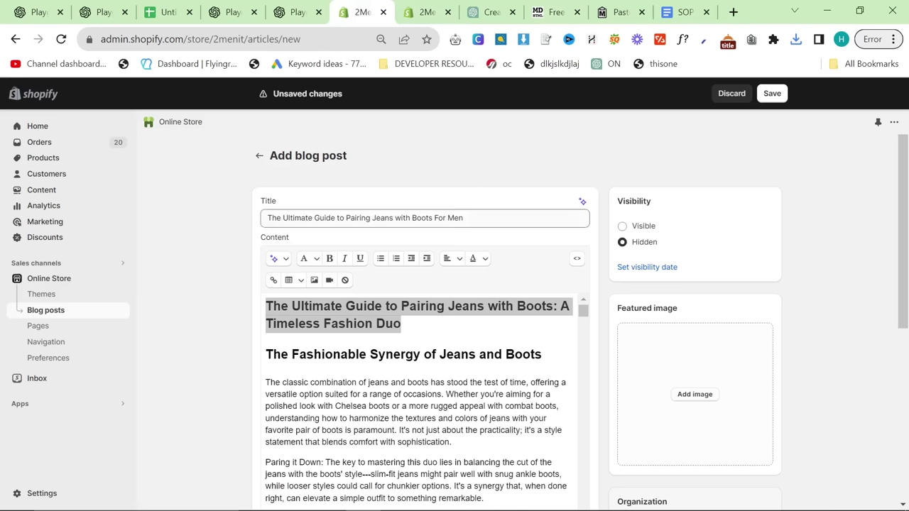
pyautogui.click(676, 375)
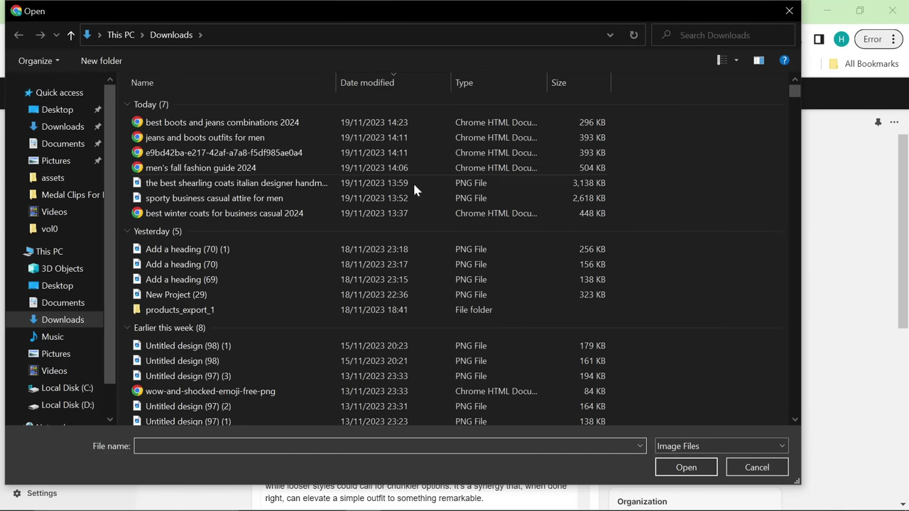
pyautogui.doubleClick(234, 122)
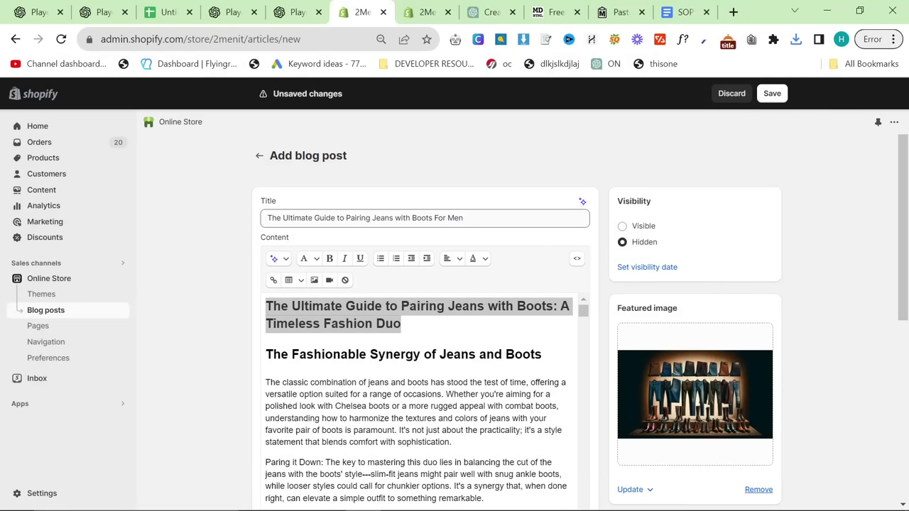
pyautogui.moveTo(471, 218); pyautogui.dragTo(125, 208)
pyautogui.write('Bes')
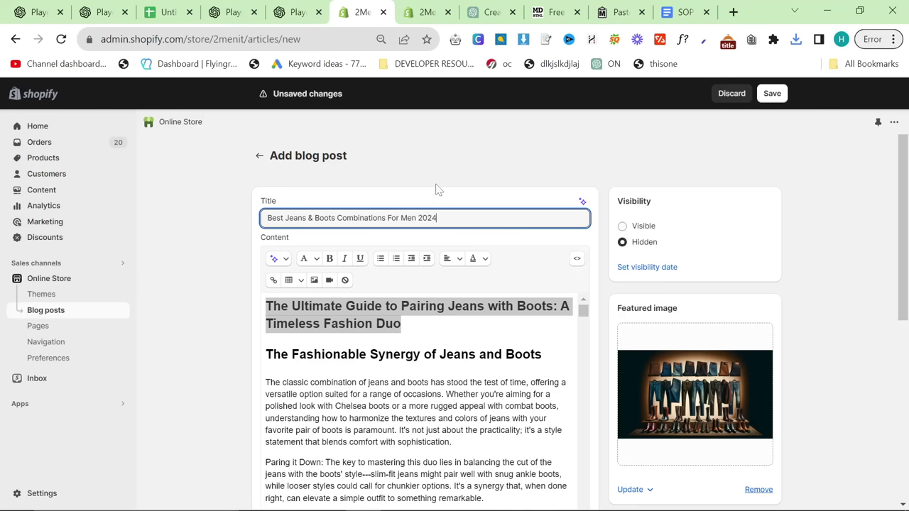
# Assign the jeans and boots post to the journal blog and save it.
pyautogui.scroll(-3, 633, 318)
pyautogui.scroll(-2, 683, 260)
pyautogui.click(678, 249)
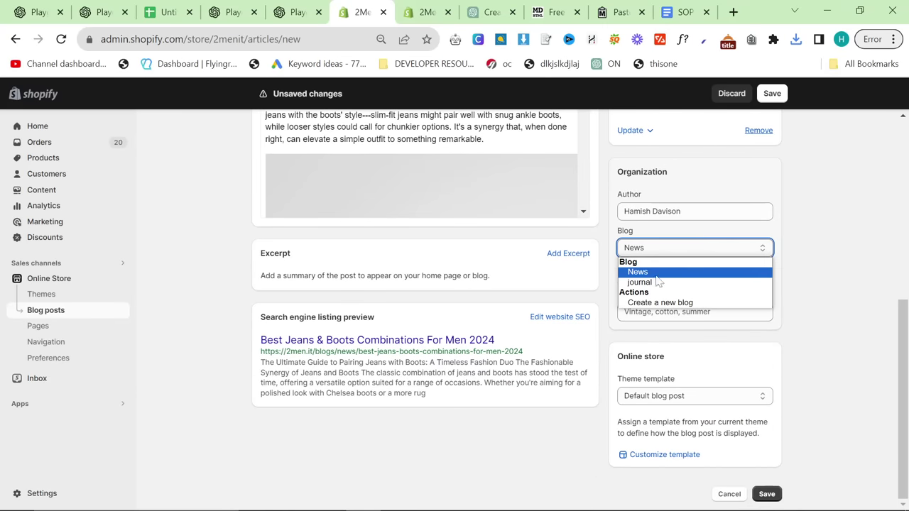
pyautogui.click(660, 282)
pyautogui.click(772, 95)
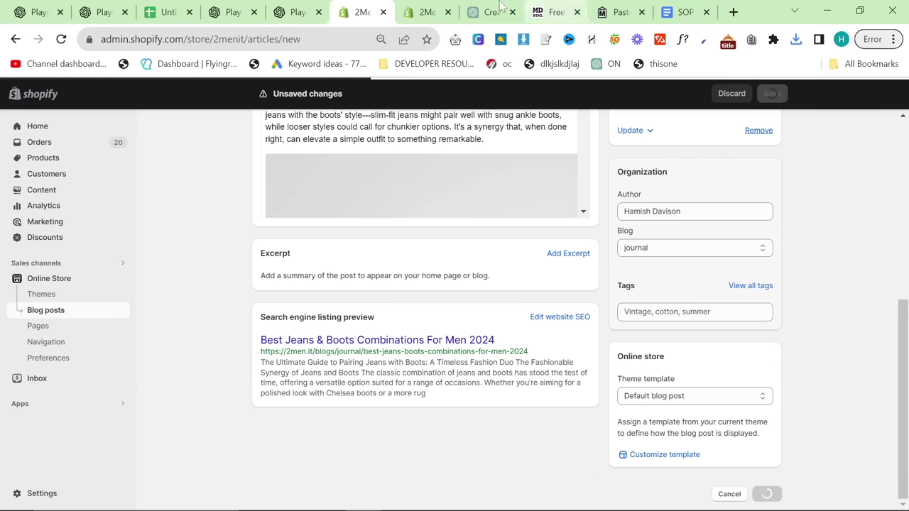
# Replace the markdown in the Markdown to HTML converter with the copied older men's clothing article and select its raw HTML.
pyautogui.click(554, 12)
pyautogui.hotkey('ctrl', 'a')
pyautogui.hotkey('ctrl', 'v')
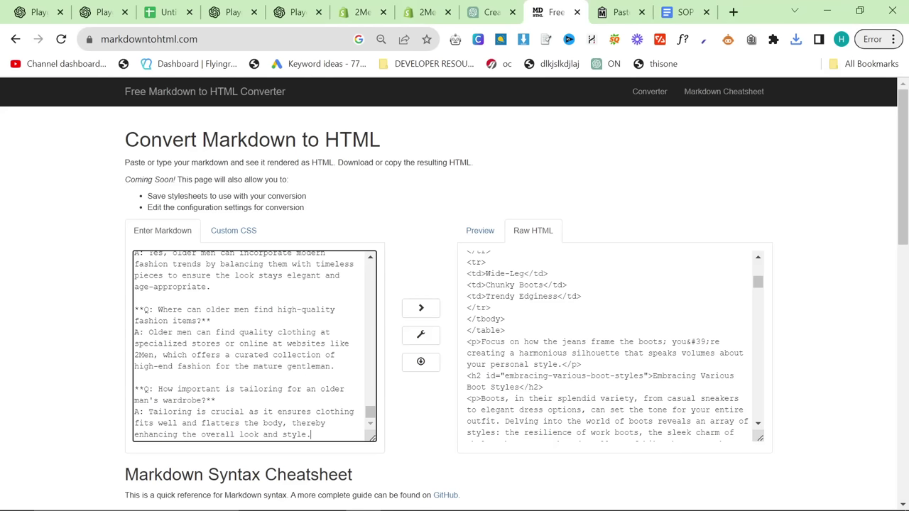
pyautogui.click(518, 325)
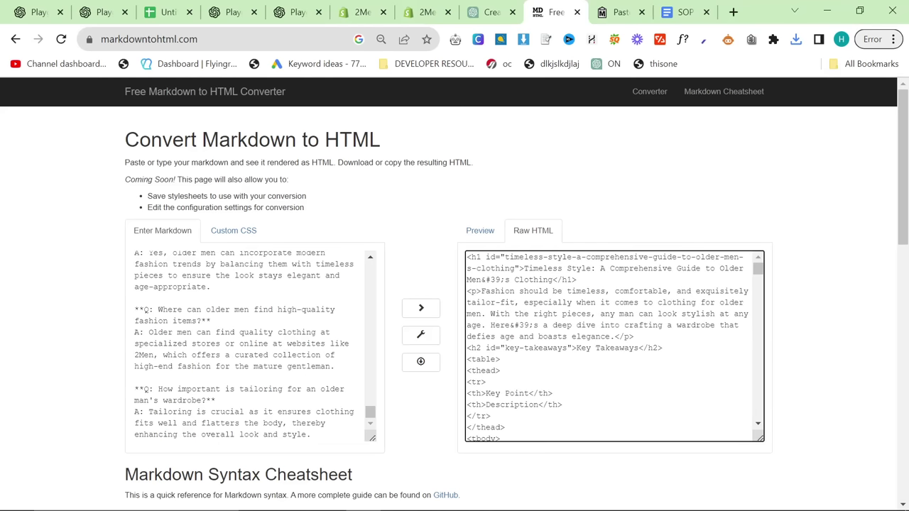
pyautogui.hotkey('ctrl', 'a')
# Review the BiggestBoss thread in the OpenAI Playground for the current article's keyword, internal links and pending question.
pyautogui.hotkey('ctrl', '1')
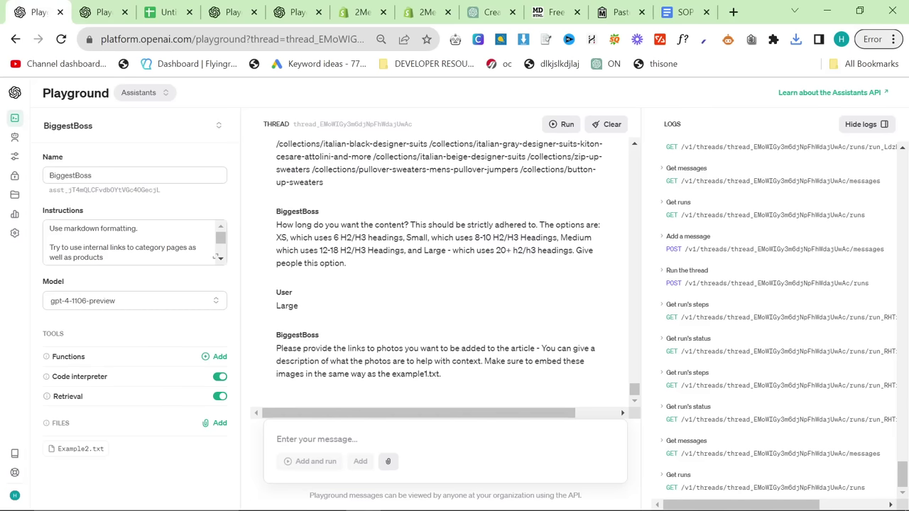
pyautogui.scroll(15, 403, 338)
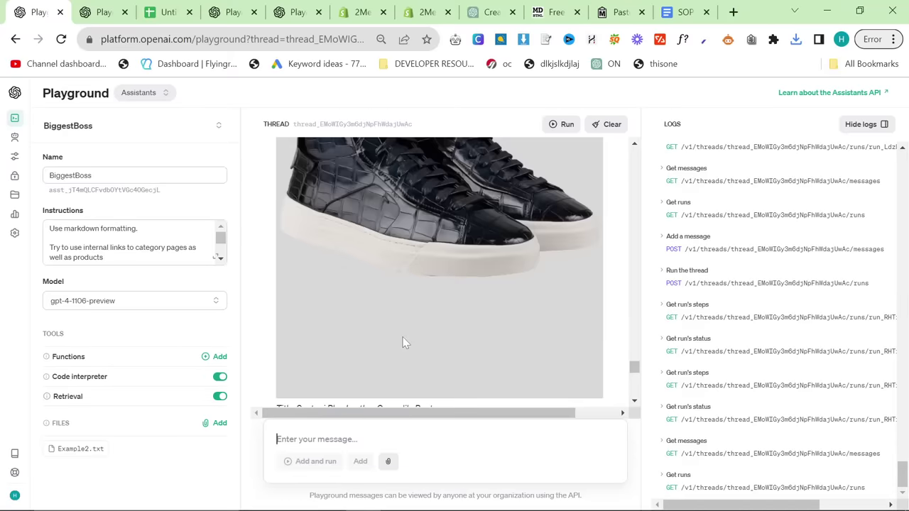
pyautogui.scroll(-4, 403, 337)
pyautogui.scroll(10, 403, 337)
pyautogui.scroll(-3, 403, 338)
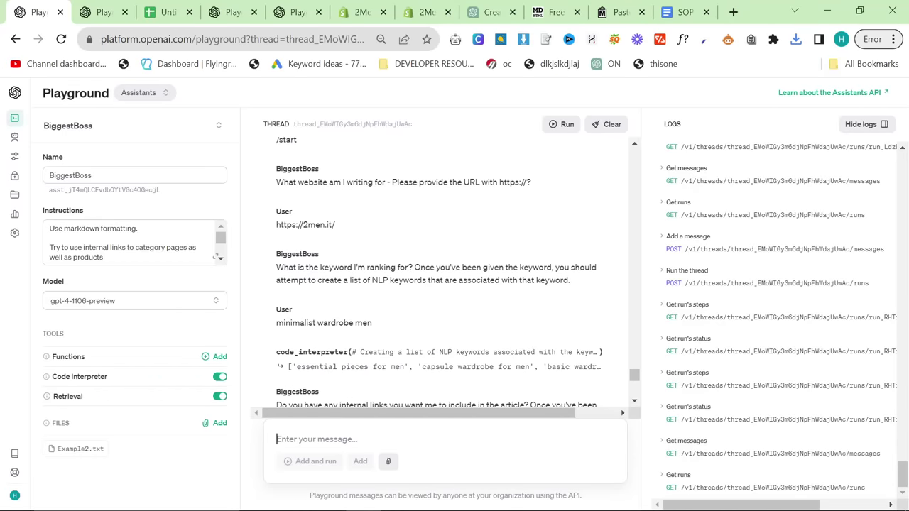
pyautogui.scroll(2, 402, 337)
pyautogui.scroll(-12, 403, 337)
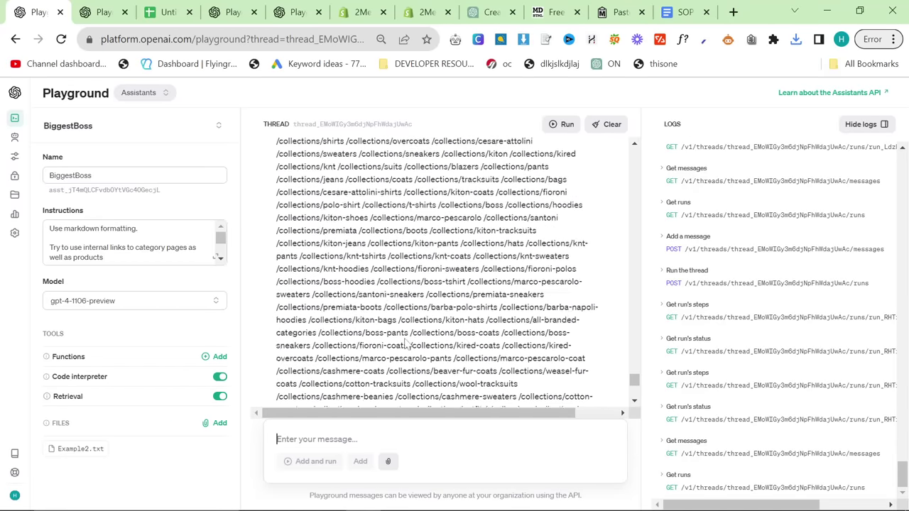
# Copy the product URLs, image URLs and titles for "minimalist wardrobe men" from cell B7 of the Google Sheets spreadsheet.
pyautogui.click(169, 12)
pyautogui.press('Right')
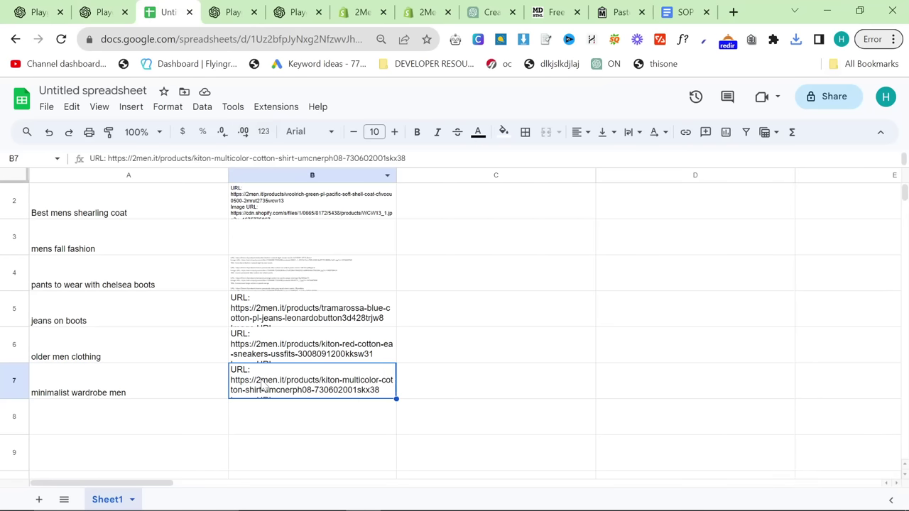
pyautogui.press('Return')
pyautogui.hotkey('ctrl', 'a')
# Search the BiggestBoss thread in the Playground for "minimali" to check the keyword of the article in progress.
pyautogui.click(63, 9)
pyautogui.hotkey('ctrl', 'f')
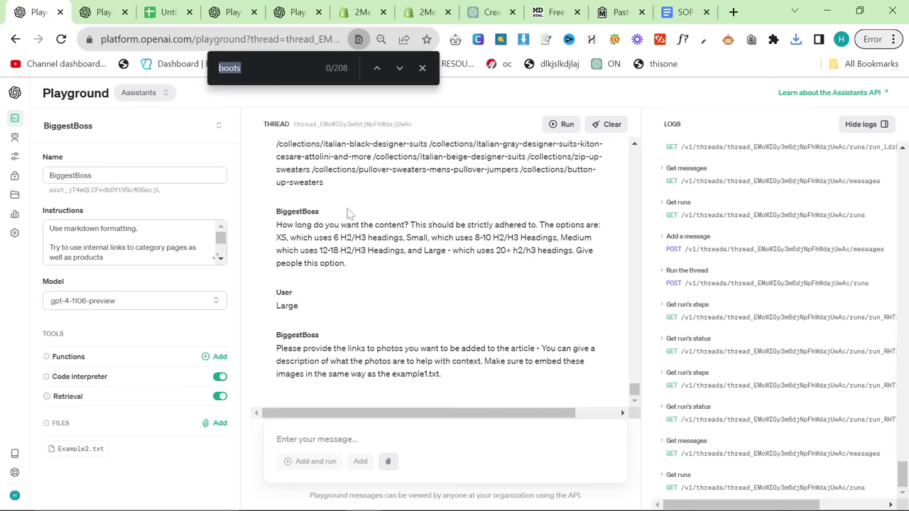
pyautogui.write('minimali')
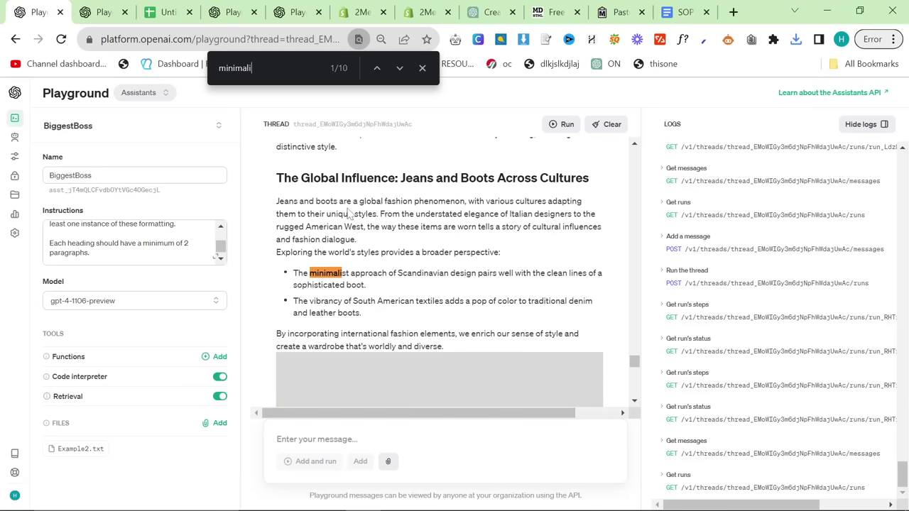
pyautogui.press('Return')
pyautogui.press('Return')
pyautogui.press('Return')
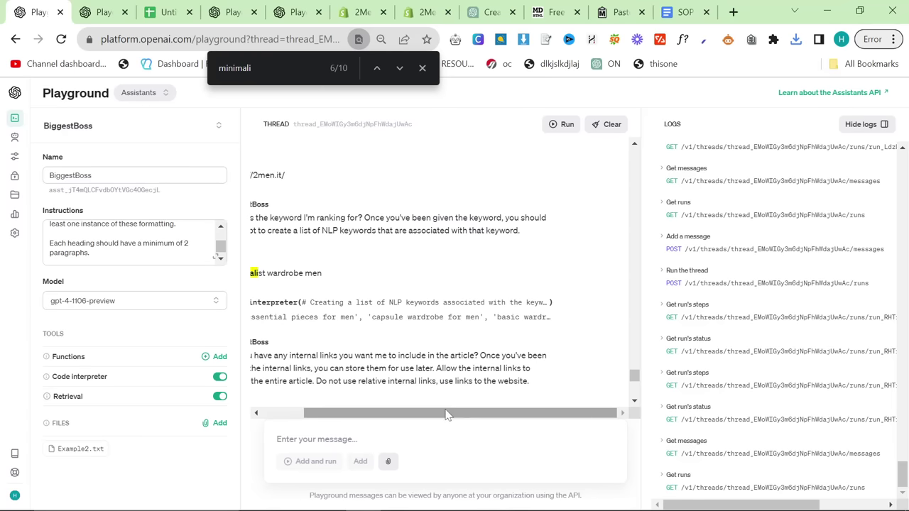
pyautogui.moveTo(446, 414); pyautogui.dragTo(404, 413)
pyautogui.scroll(-6, 437, 284)
# Answer the BiggestBoss photo-link question with the copied product URLs, image URLs and titles, and run the thread.
pyautogui.click(320, 439)
pyautogui.hotkey('ctrl', 'v')
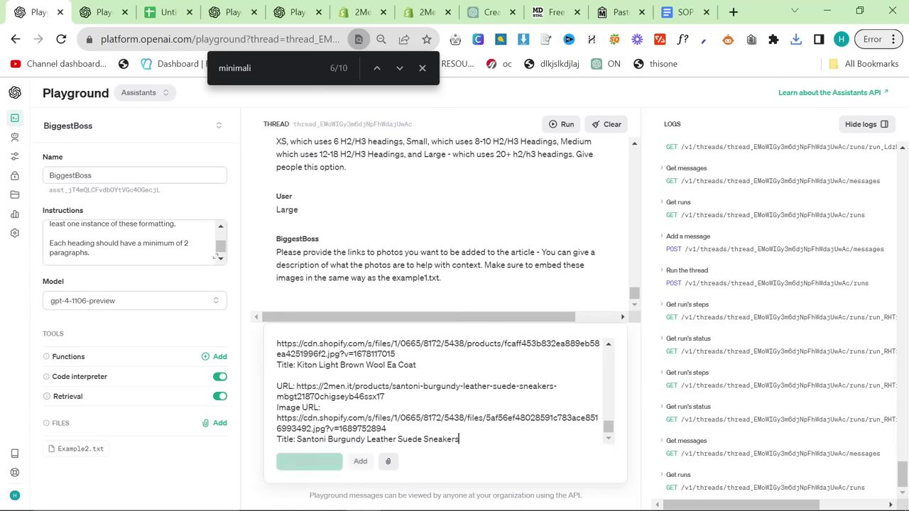
pyautogui.click(310, 461)
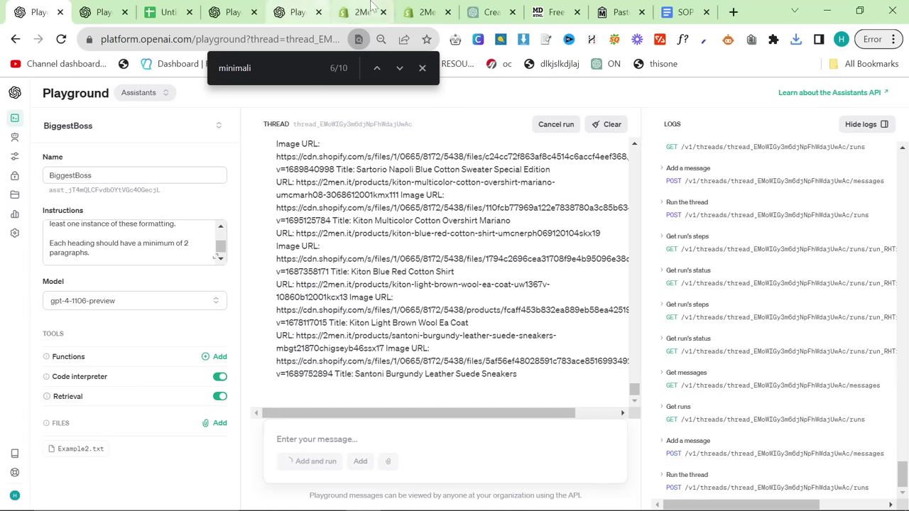
# Copy the complete raw HTML of the older men's clothing article from the Markdown to HTML converter.
pyautogui.click(618, 13)
pyautogui.click(560, 14)
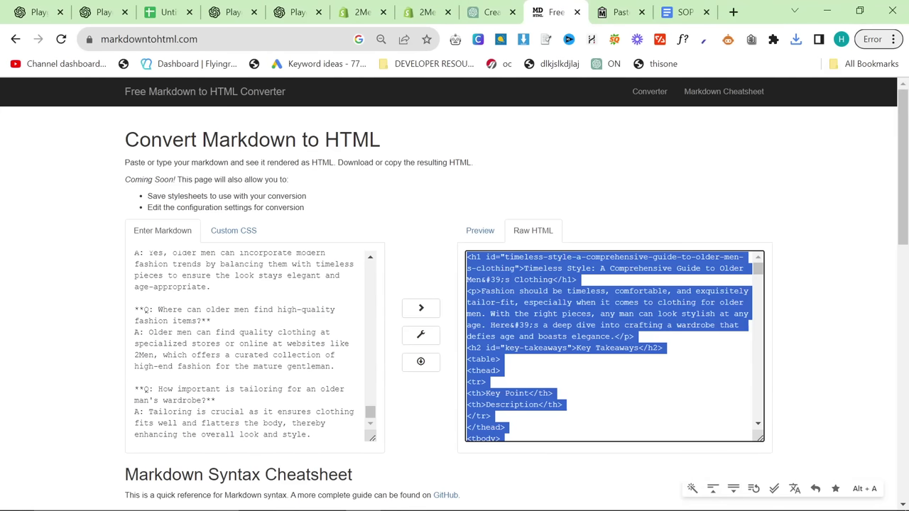
pyautogui.click(532, 231)
pyautogui.hotkey('ctrl', 'a')
pyautogui.click(533, 319)
pyautogui.hotkey('ctrl', 'a')
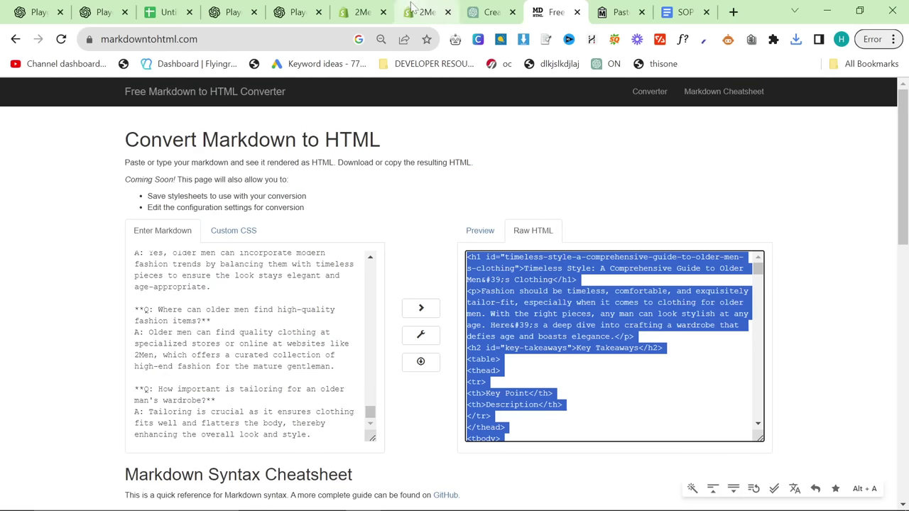
# Switch to the new Shopify blog post and insert the copied older men's clothing article HTML into its content.
pyautogui.click(412, 7)
pyautogui.click(577, 261)
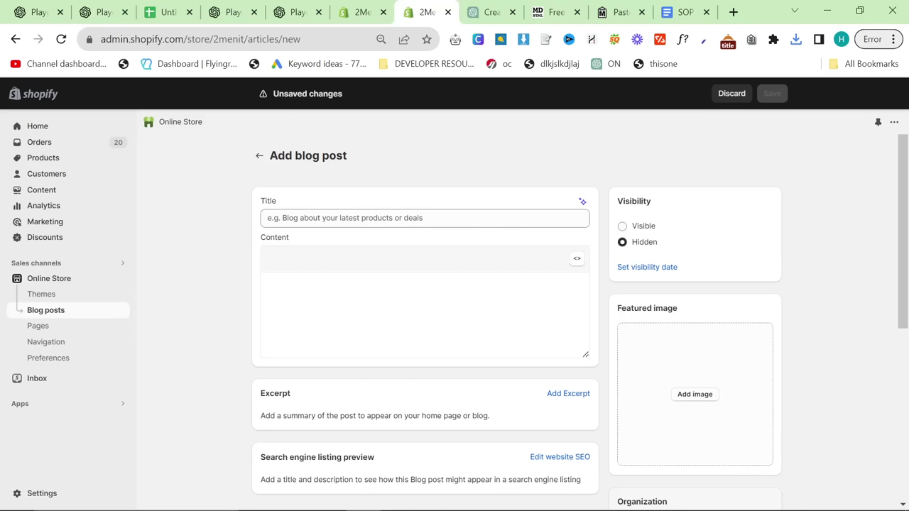
pyautogui.hotkey('ctrl', 'v')
pyautogui.scroll(10, 424, 313)
pyautogui.scroll(5, 424, 312)
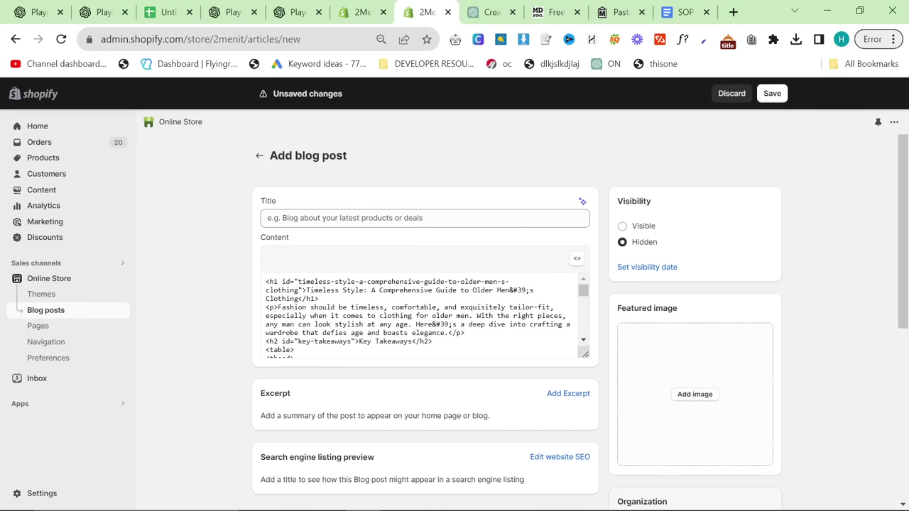
pyautogui.hotkey('ctrl', 'pageup')
pyautogui.click(427, 9)
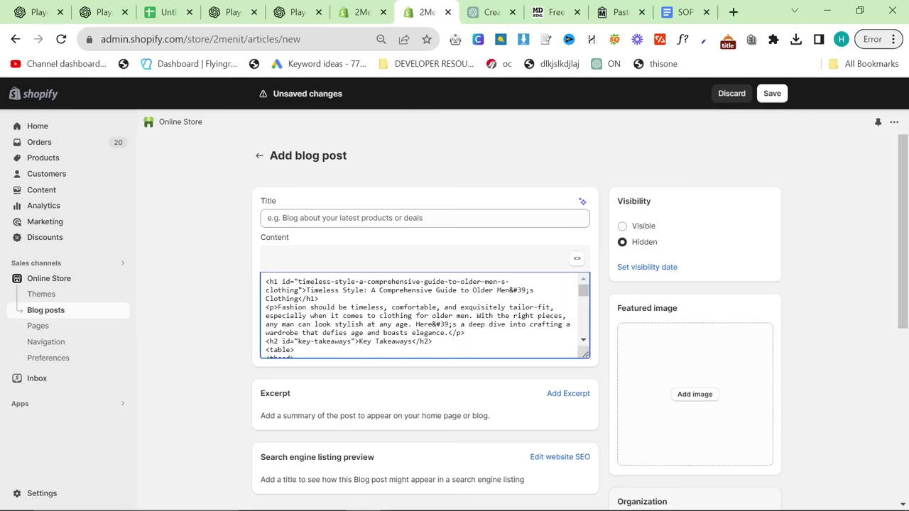
pyautogui.moveTo(305, 289); pyautogui.dragTo(315, 290)
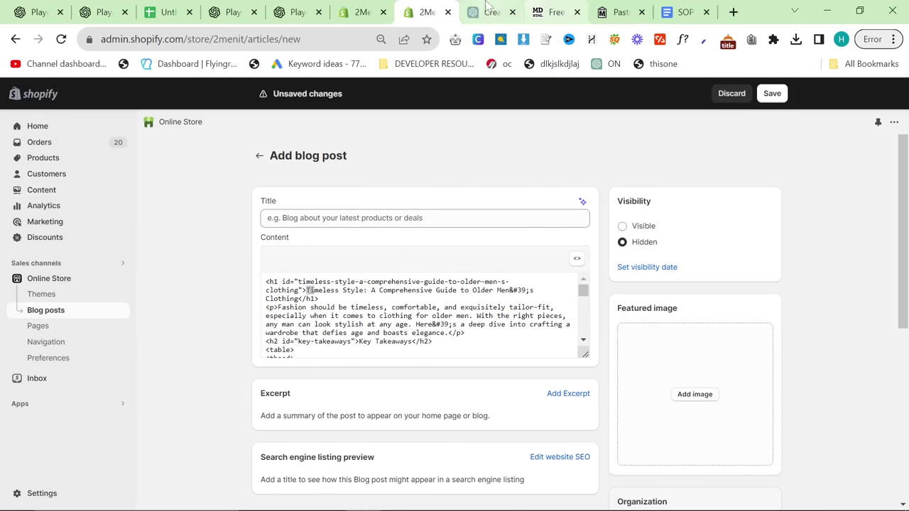
# Request a featured image for this article by sending ChatGPT "Ok great now do this one" followed by the copied article HTML.
pyautogui.click(493, 10)
pyautogui.click(396, 374)
pyautogui.click(374, 476)
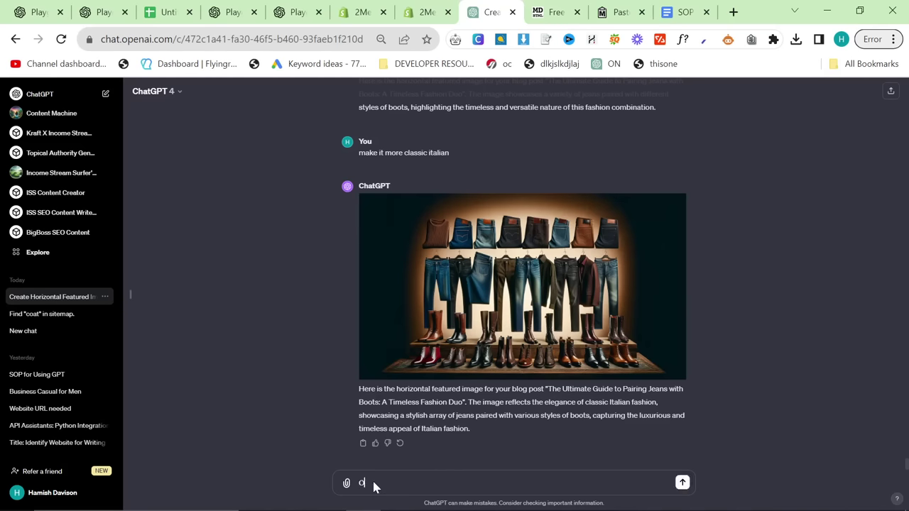
pyautogui.write('e')
pyautogui.hotkey('shift', 'Return')
pyautogui.hotkey('shift', 'Return')
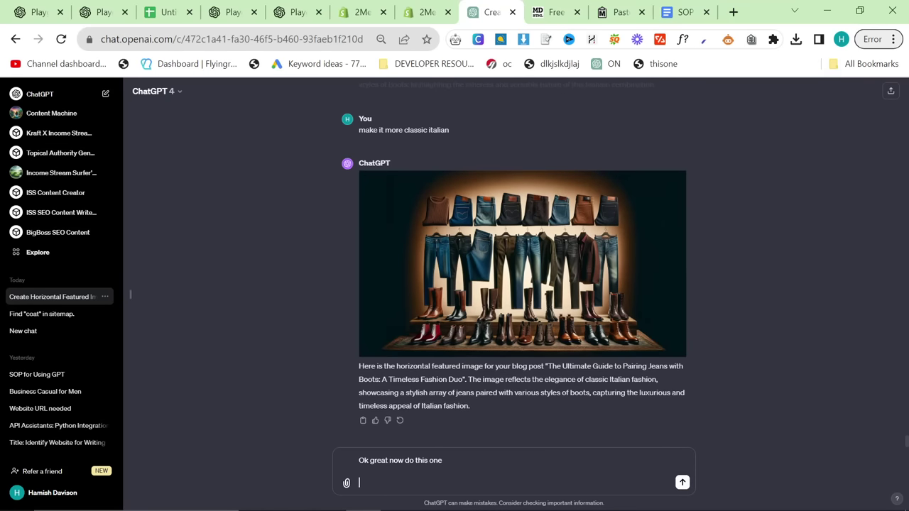
pyautogui.hotkey('ctrl', 'v')
pyautogui.press('Return')
# Title the Shopify blog post "A Comprehensive Guide to Older Men's Clothing" from the article's heading, and display the content in the visual editor.
pyautogui.click(415, 15)
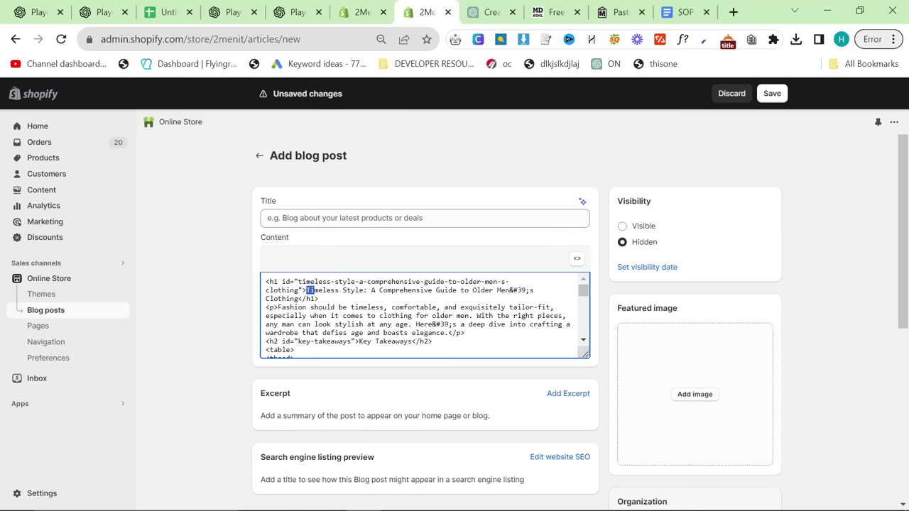
pyautogui.click(326, 290)
pyautogui.moveTo(299, 298); pyautogui.dragTo(360, 291)
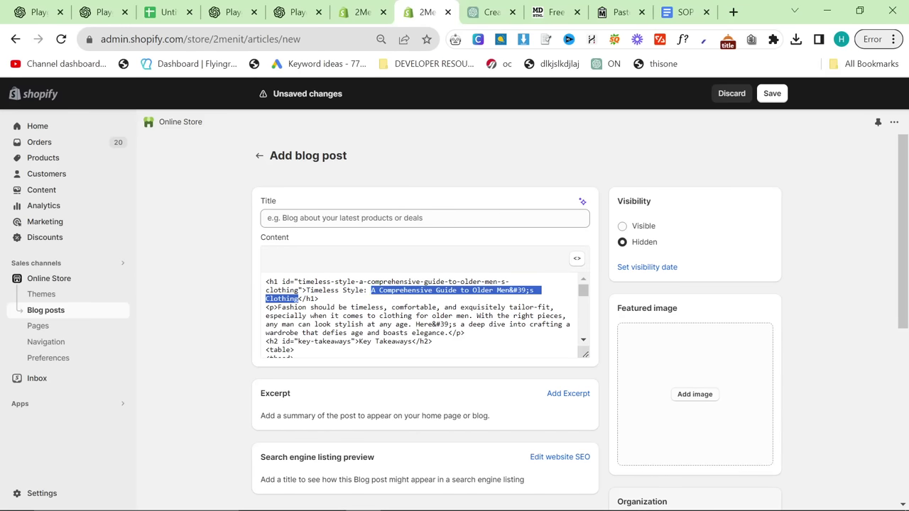
pyautogui.hotkey('ctrl', 'c')
pyautogui.click(426, 218)
pyautogui.hotkey('ctrl', 'v')
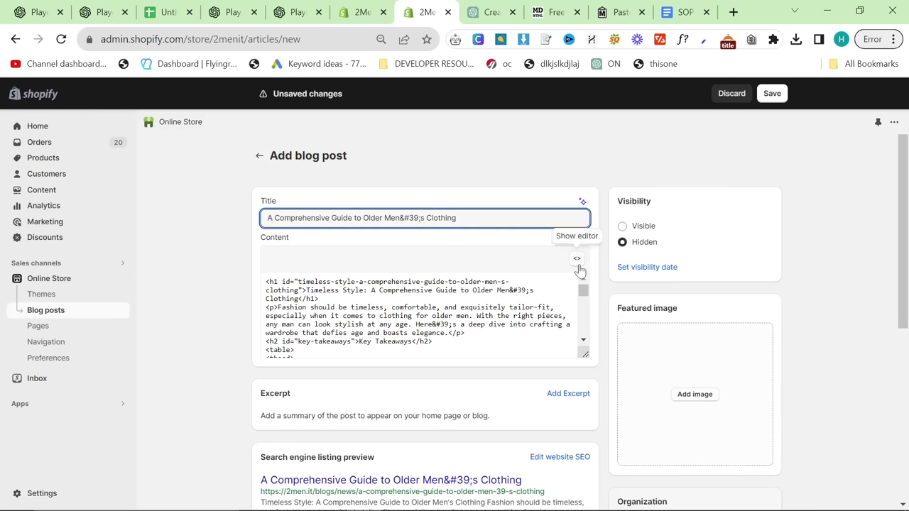
pyautogui.click(577, 260)
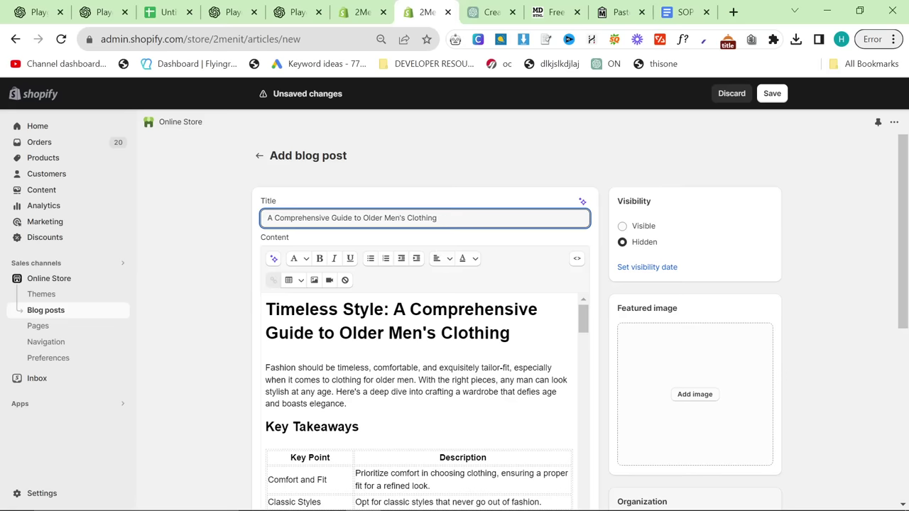
# Change the article's opening "Timeless Style" heading in the post content to the smaller heading level used by "Key Takeaways".
pyautogui.moveTo(510, 332); pyautogui.dragTo(266, 309)
pyautogui.click(304, 260)
pyautogui.click(307, 325)
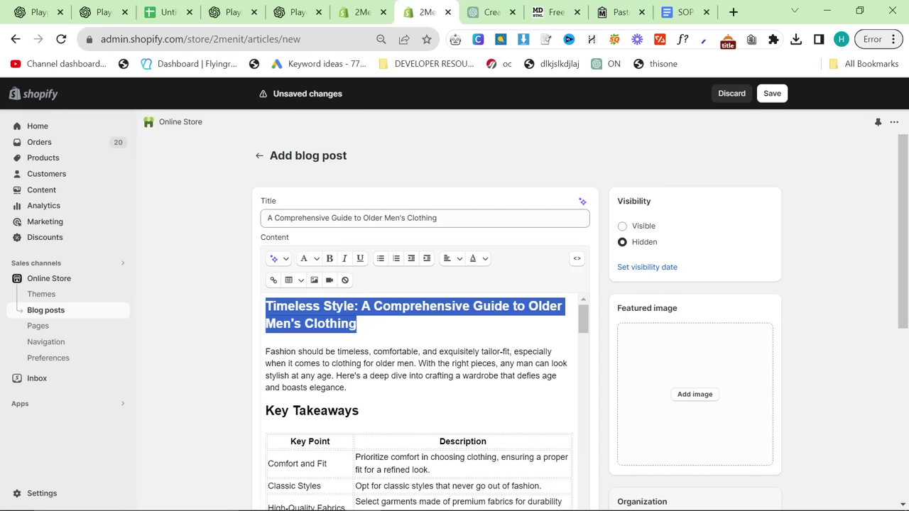
# Check the formatted blog post and the article text in the Playground chat's system message for product images and internal links.
pyautogui.click(477, 351)
pyautogui.scroll(-20, 425, 401)
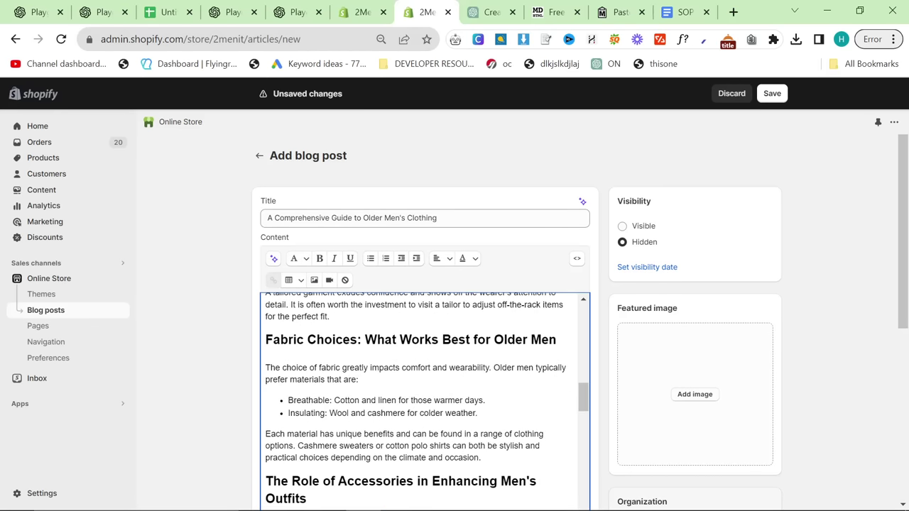
pyautogui.scroll(-10, 425, 402)
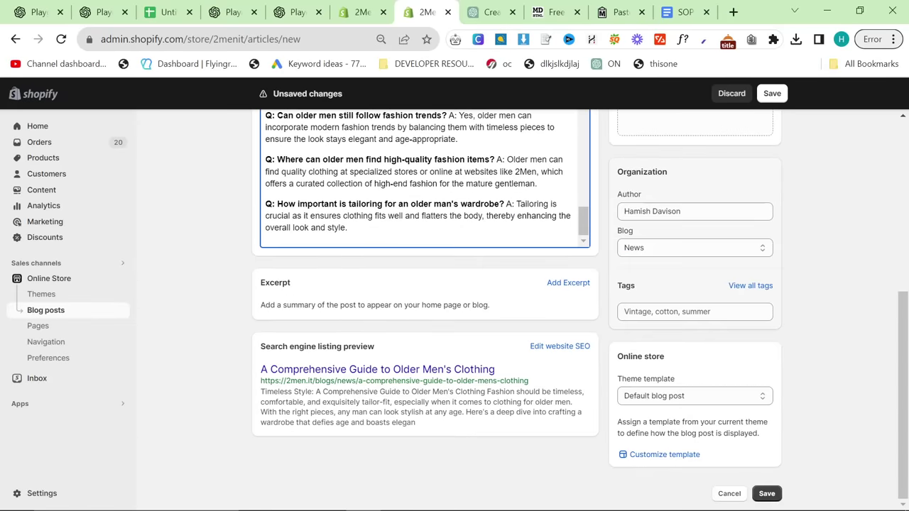
pyautogui.scroll(10, 425, 401)
pyautogui.scroll(15, 425, 401)
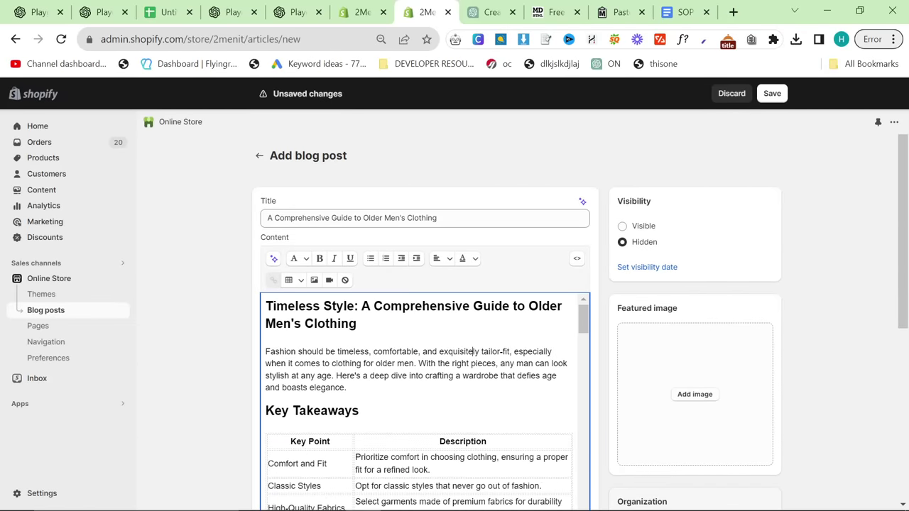
pyautogui.click(304, 14)
pyautogui.scroll(6, 490, 349)
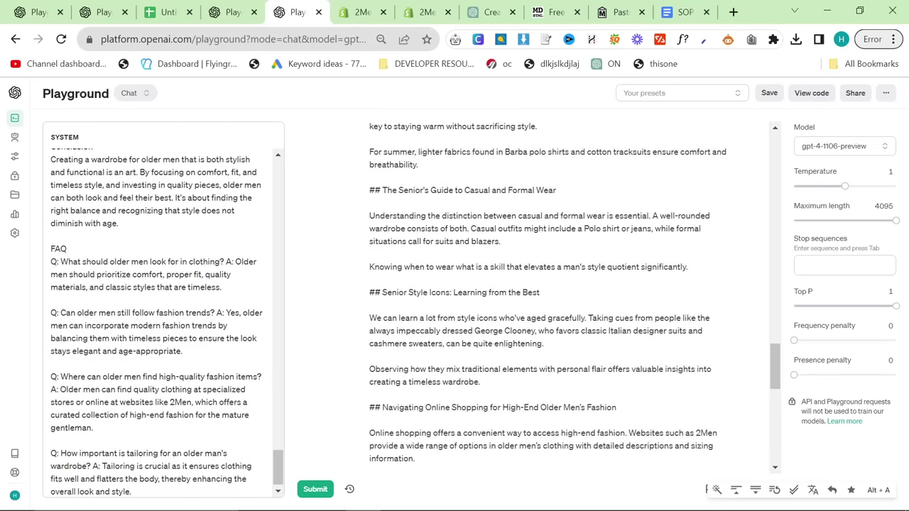
pyautogui.scroll(-1, 164, 323)
pyautogui.scroll(10, 164, 323)
pyautogui.scroll(10, 163, 320)
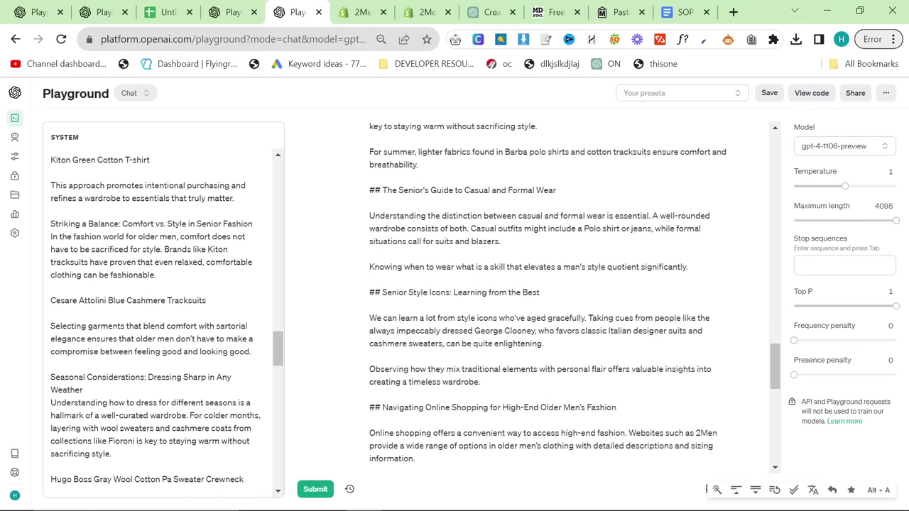
pyautogui.scroll(10, 163, 319)
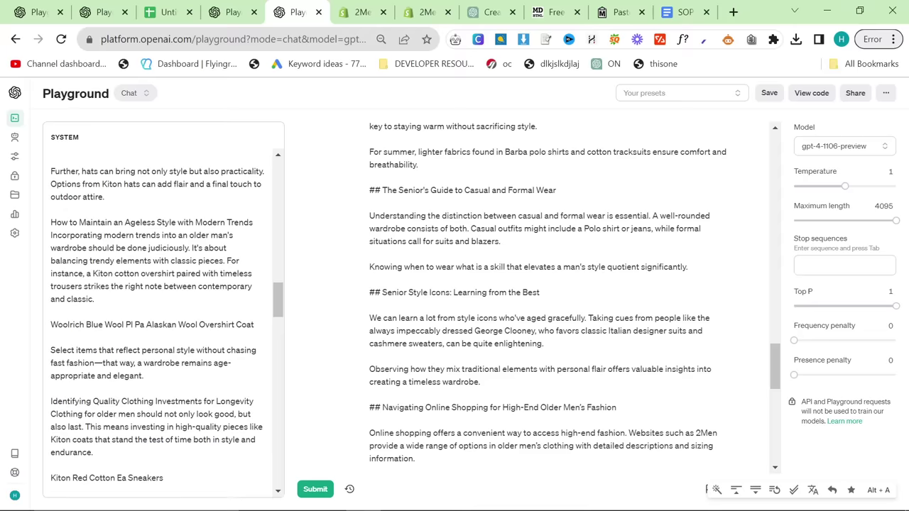
pyautogui.scroll(10, 163, 319)
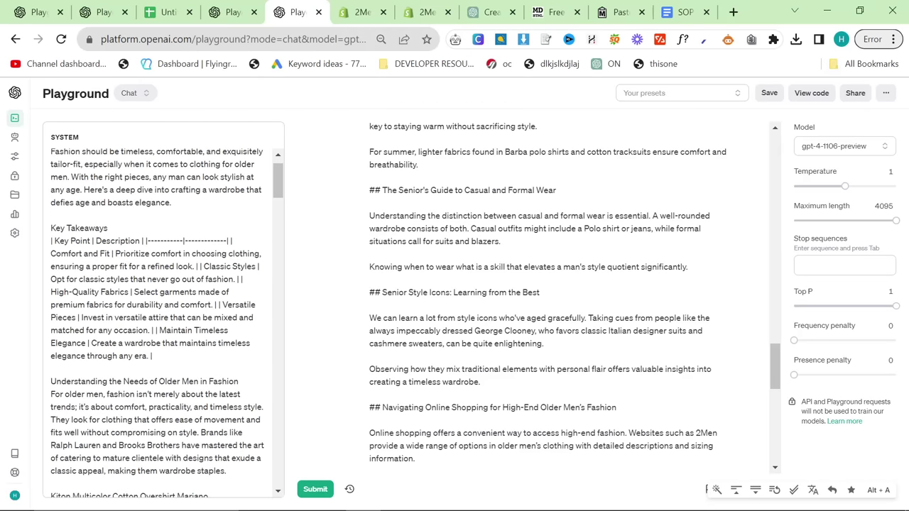
# Copy the full "Timeless Style" article from its title through the FAQ in the BiggestBoss thread.
pyautogui.click(115, 7)
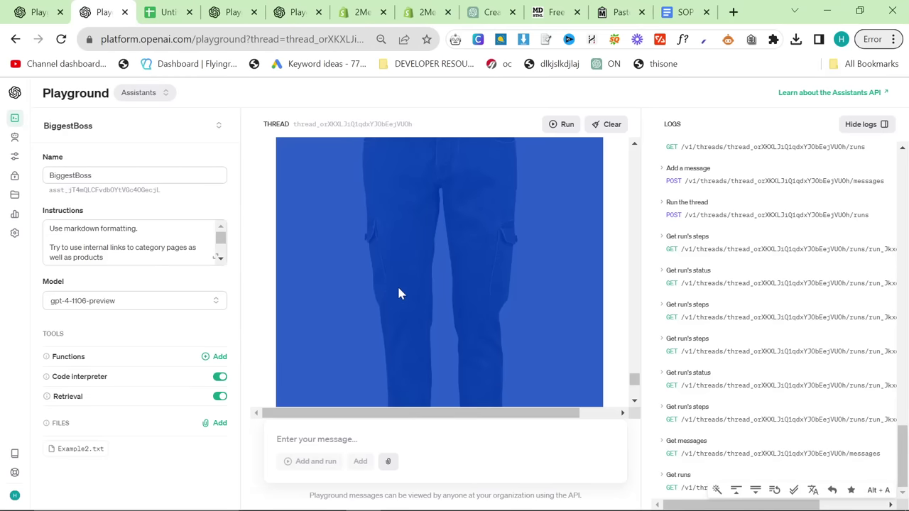
pyautogui.scroll(8, 398, 294)
pyautogui.scroll(10, 368, 292)
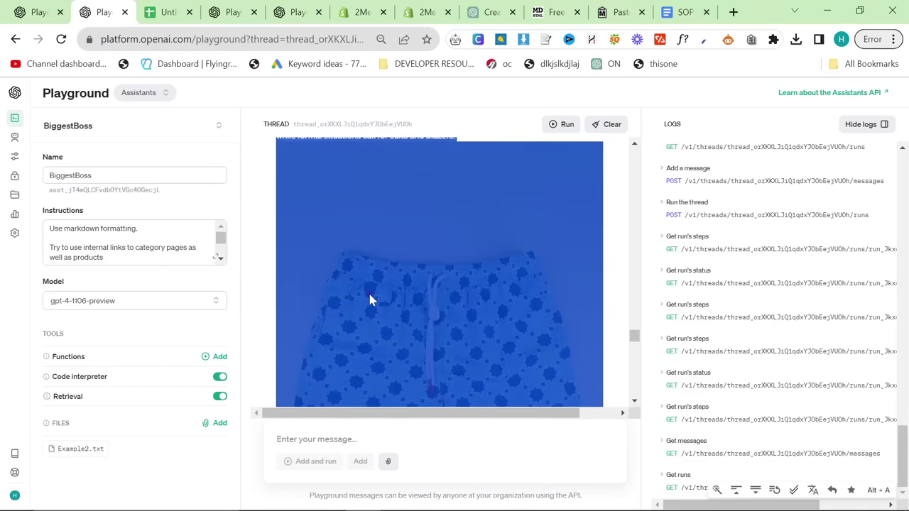
pyautogui.scroll(10, 357, 304)
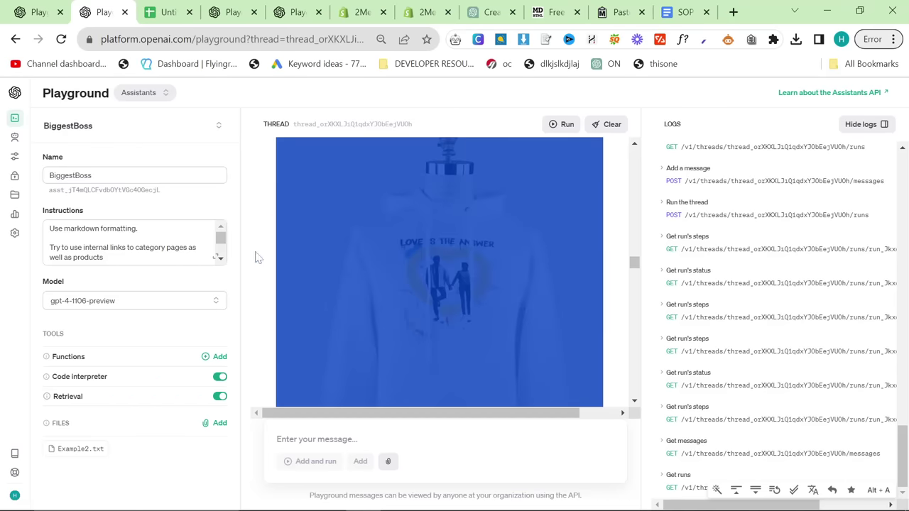
pyautogui.scroll(10, 379, 295)
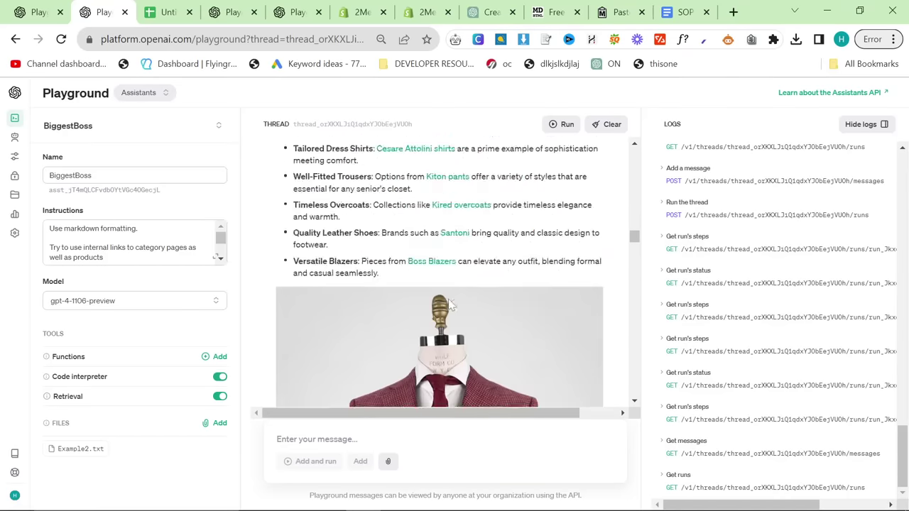
pyautogui.scroll(10, 448, 304)
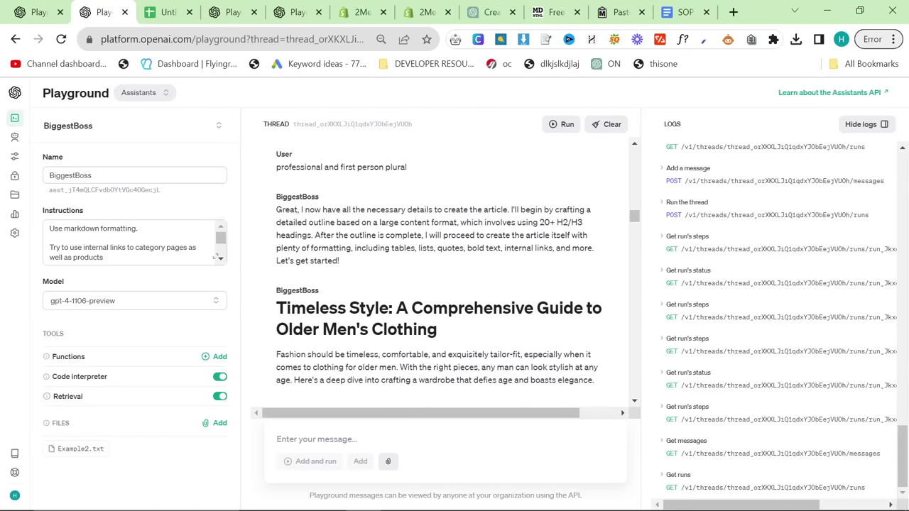
pyautogui.moveTo(276, 308); pyautogui.dragTo(197, 398)
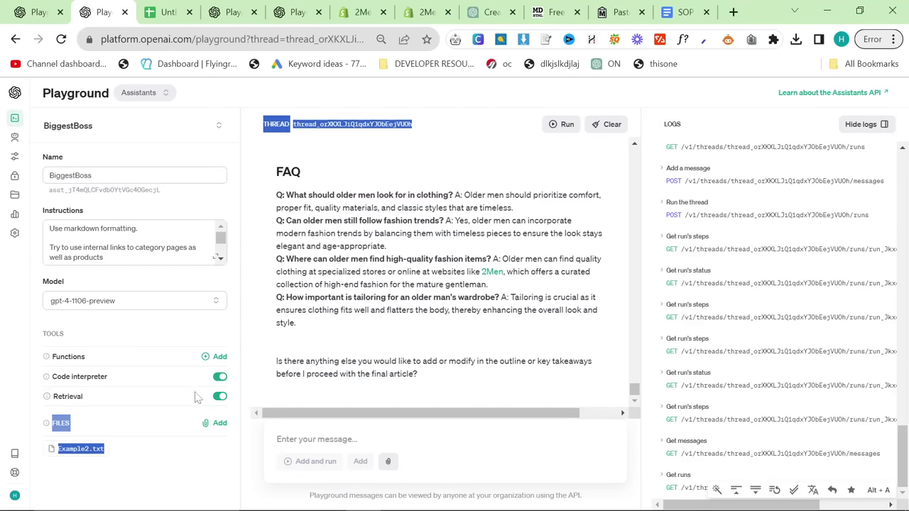
pyautogui.moveTo(276, 166); pyautogui.dragTo(490, 327)
# Replace the old text in the clipboard-to-Markdown converter with the copied article and copy the resulting Markdown.
pyautogui.click(621, 13)
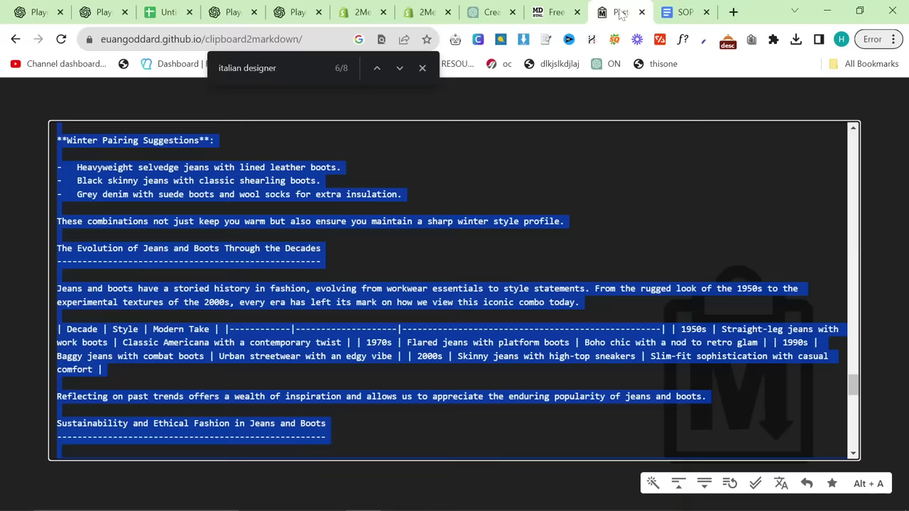
pyautogui.click(449, 252)
pyautogui.scroll(20, 448, 252)
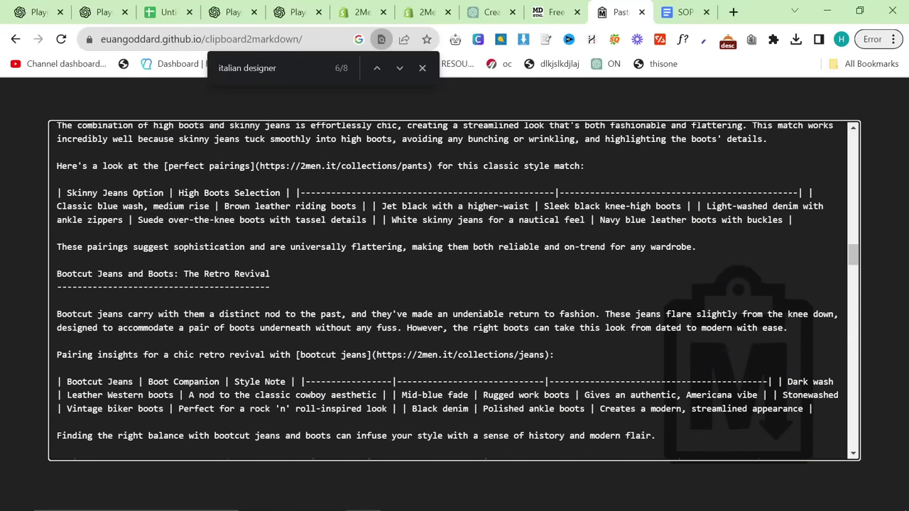
pyautogui.hotkey('ctrl', 'a')
pyautogui.hotkey('ctrl', 'v')
pyautogui.scroll(20, 449, 257)
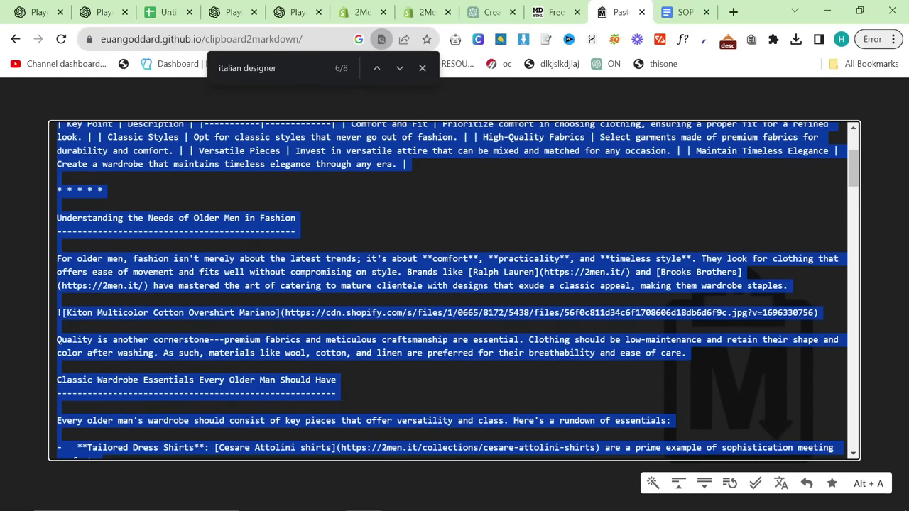
pyautogui.click(448, 253)
pyautogui.hotkey('ctrl', 'a')
# Try to have the existing Playground chat reformat the article by submitting "Sorry, do this instead" followed by the copied Markdown.
pyautogui.click(295, 12)
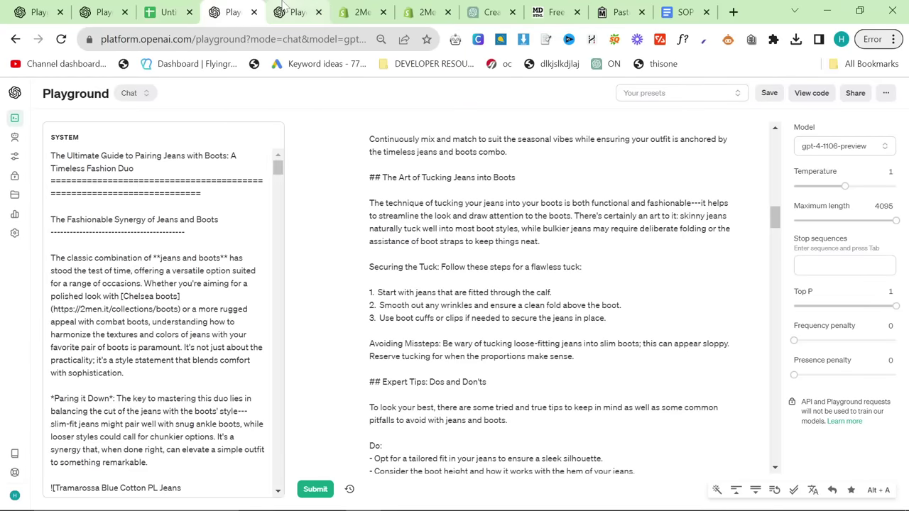
pyautogui.scroll(-10, 429, 327)
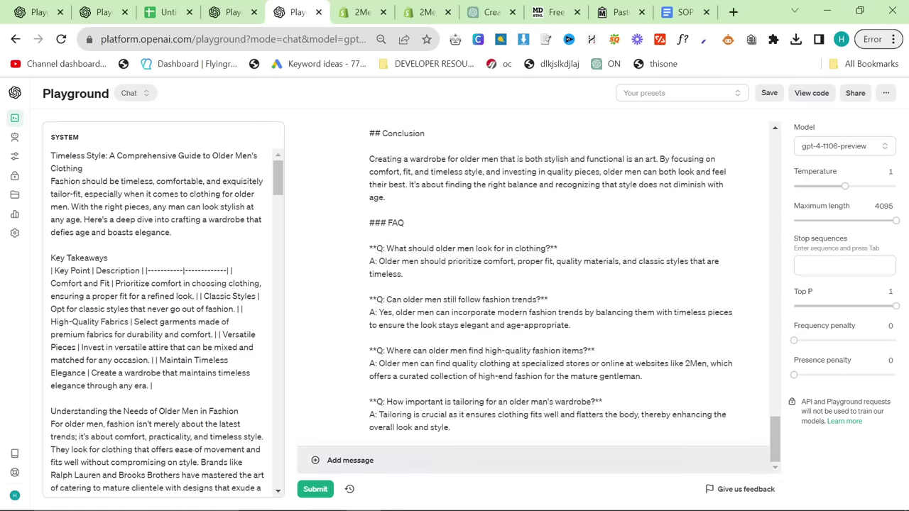
pyautogui.click(415, 461)
pyautogui.write('Sorry, do this instea')
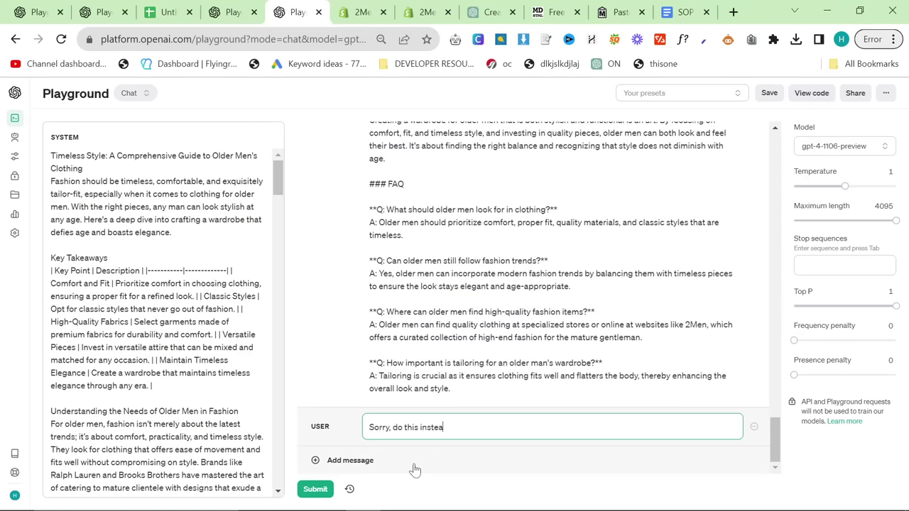
pyautogui.write('d')
pyautogui.press('Return')
pyautogui.press('Return')
pyautogui.hotkey('ctrl', 'v')
pyautogui.click(318, 492)
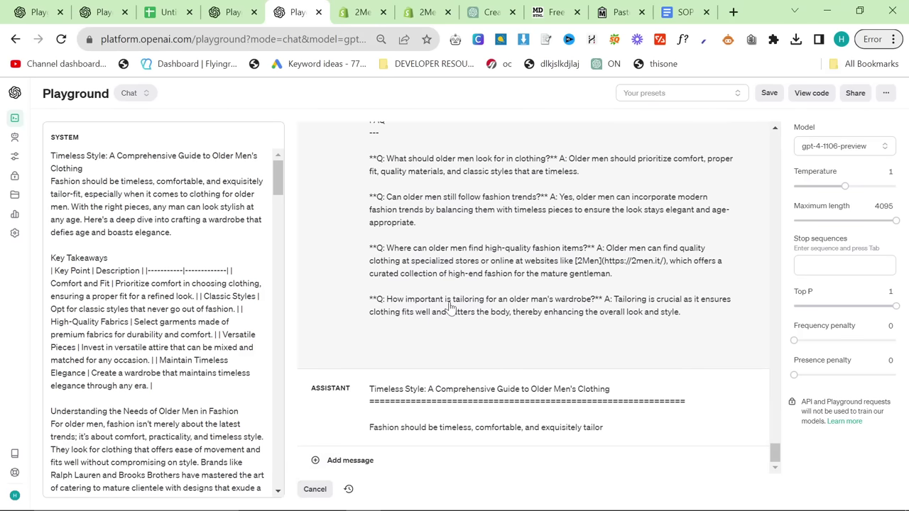
# Restart the Playground chat with the Markdown article as the system message and the maximum length set to 4095.
pyautogui.click(447, 304)
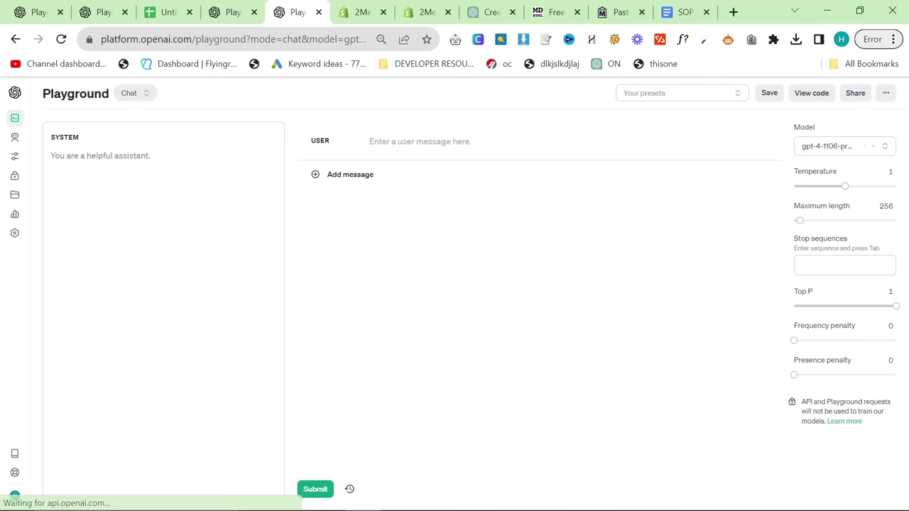
pyautogui.moveTo(800, 221); pyautogui.dragTo(896, 221)
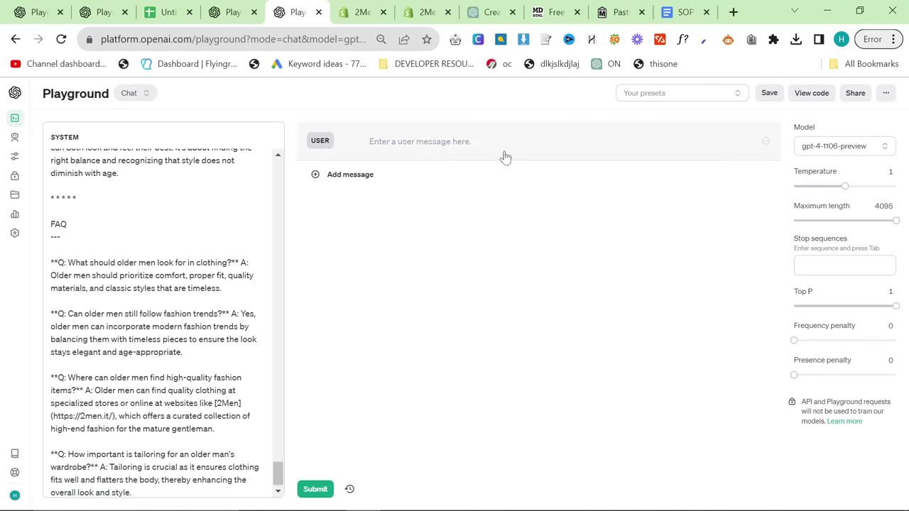
# Copy the red clean-up and formatting prompt from the SOP document and enter it as the Playground chat's user message.
pyautogui.click(458, 144)
pyautogui.click(689, 10)
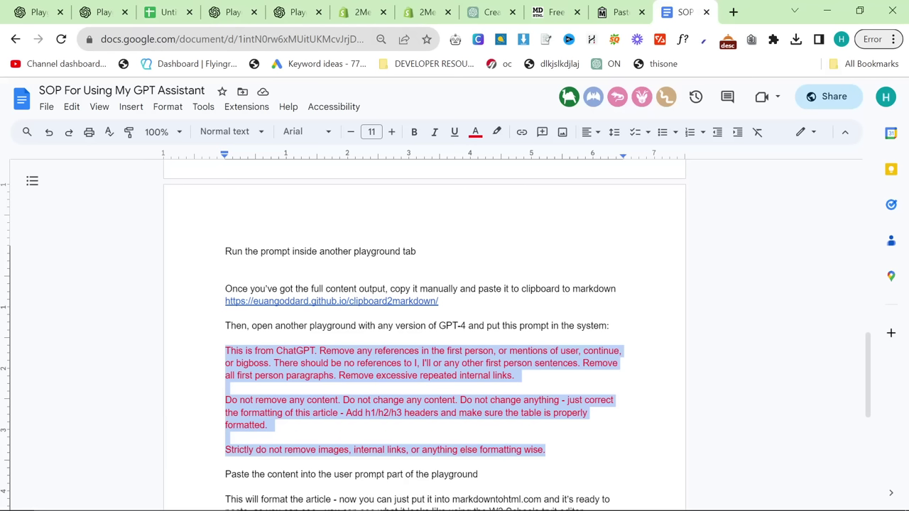
pyautogui.hotkey('ctrl', 'c')
pyautogui.click(298, 12)
pyautogui.click(417, 140)
pyautogui.hotkey('ctrl', 'v')
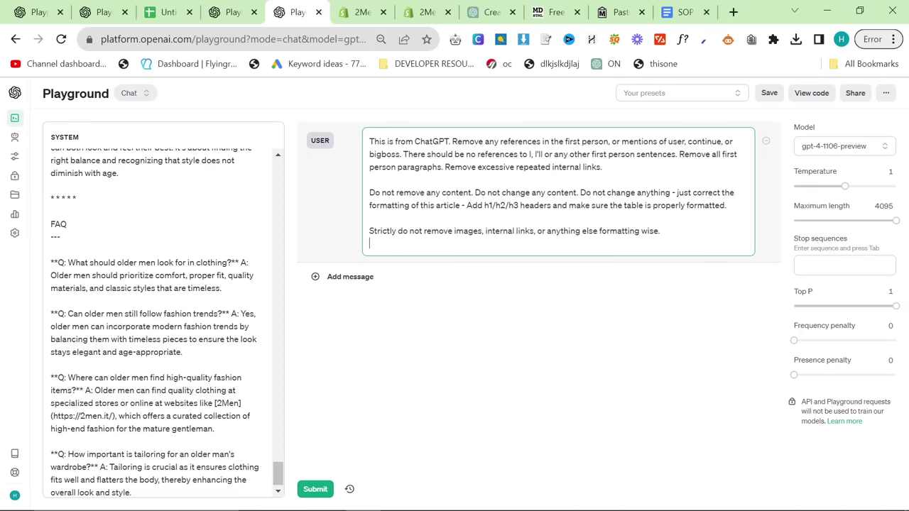
# Submit the clean-up and formatting prompt to the Playground chat holding the older men's clothing article.
pyautogui.scroll(10, 164, 312)
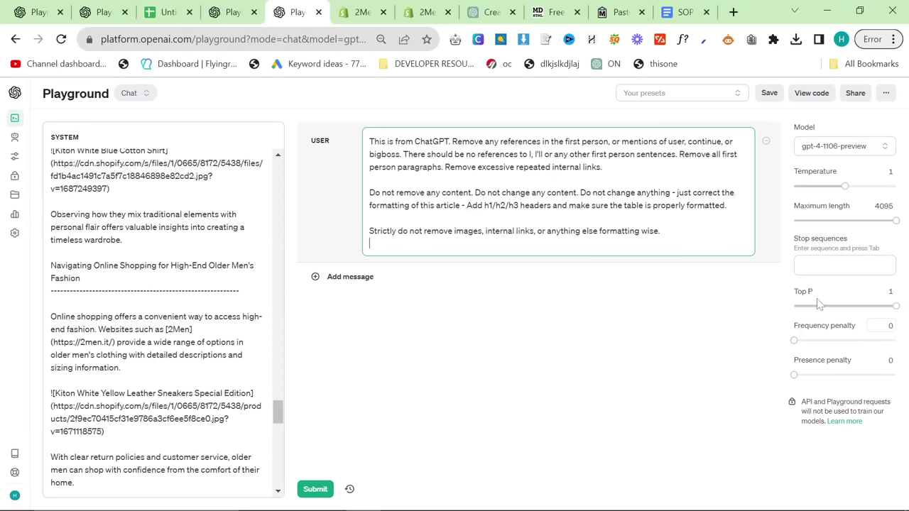
pyautogui.click(315, 489)
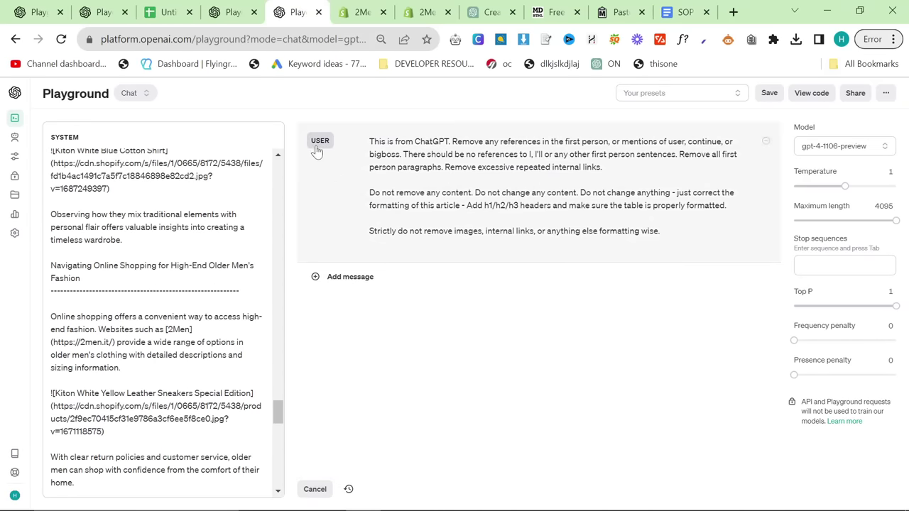
# Answer the BiggestBoss assistant's tone and point-of-view question with "professional first personal plural" and run the thread.
pyautogui.click(217, 10)
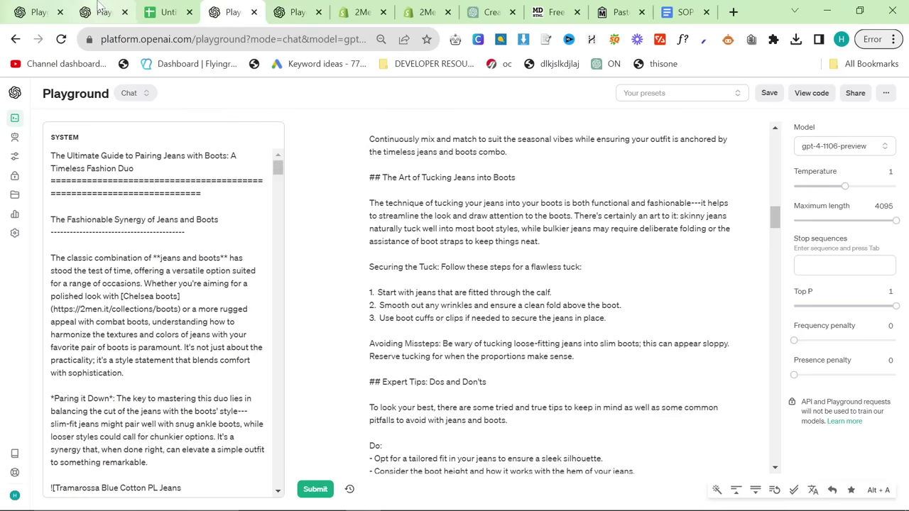
pyautogui.click(99, 12)
pyautogui.click(44, 10)
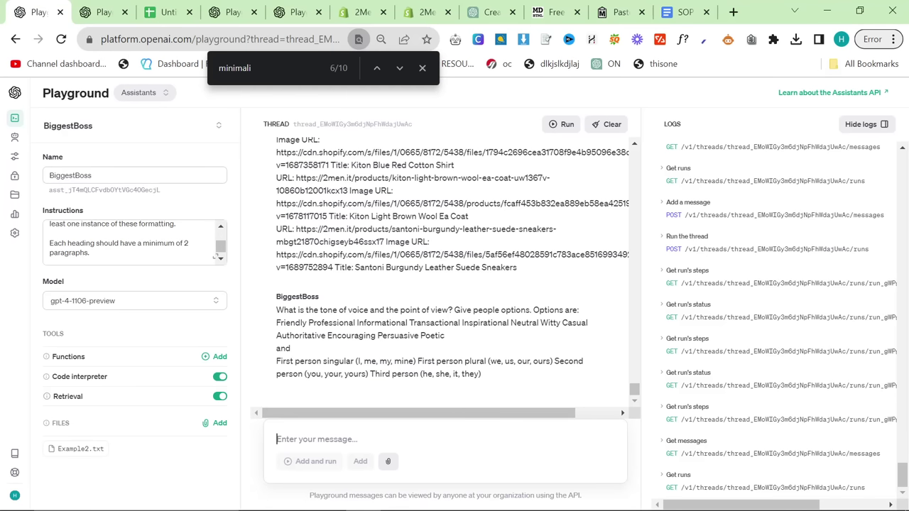
pyautogui.write('professional first personal plural')
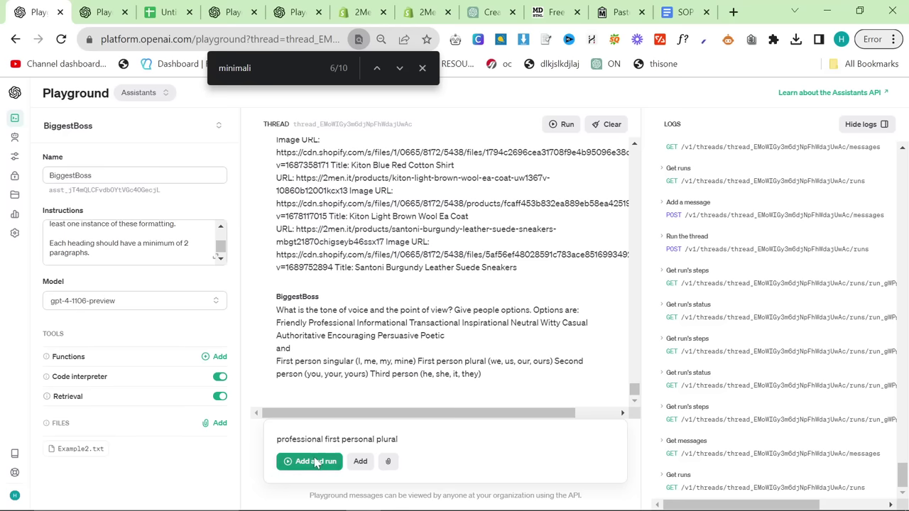
pyautogui.click(316, 462)
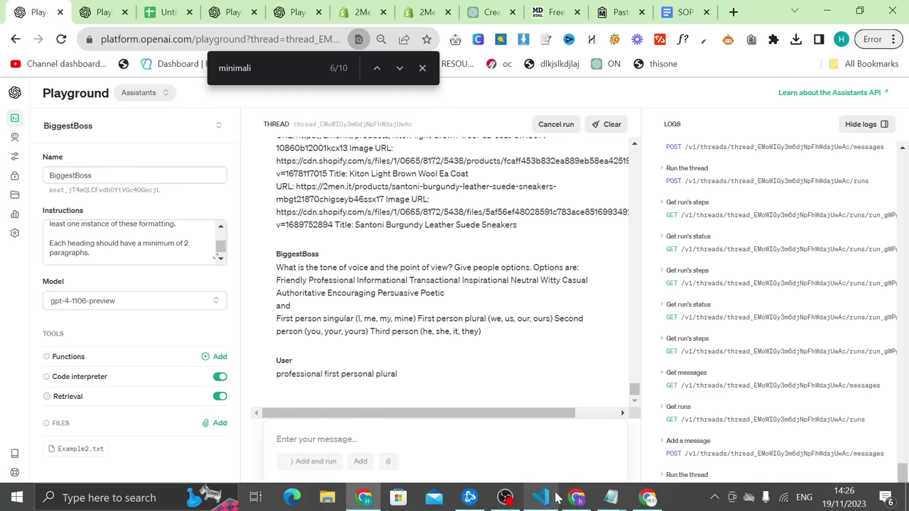
# Check the progress of the assistant run and the chat reformatting, and review the article content in the unsaved Shopify blog post.
pyautogui.hotkey('alt', 'Tab')
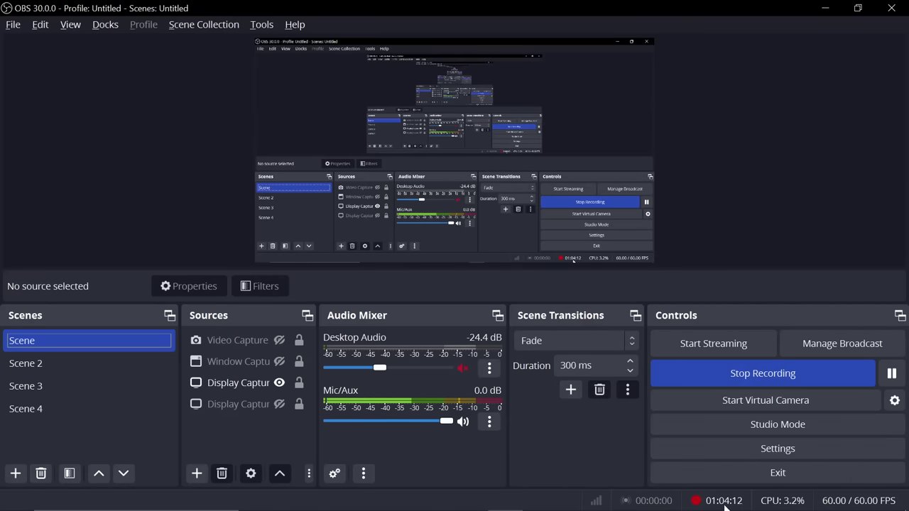
pyautogui.hotkey('alt', 'Tab')
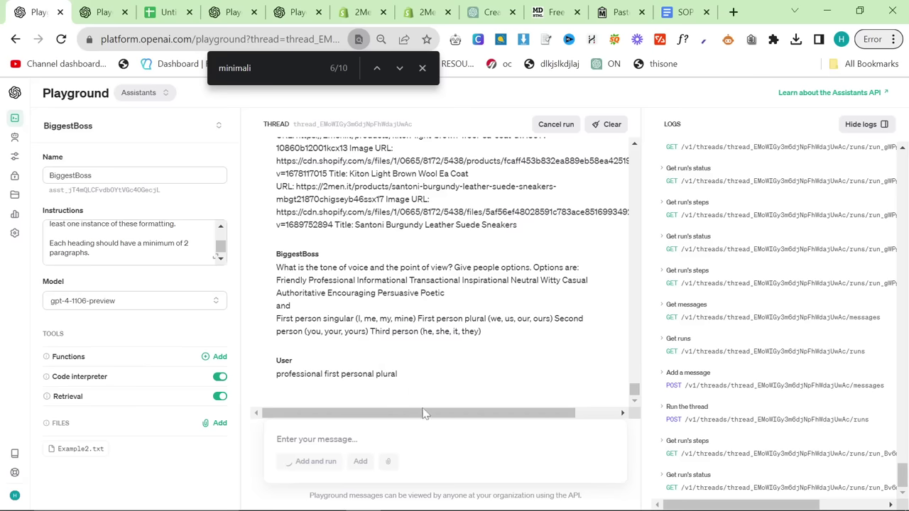
pyautogui.click(122, 9)
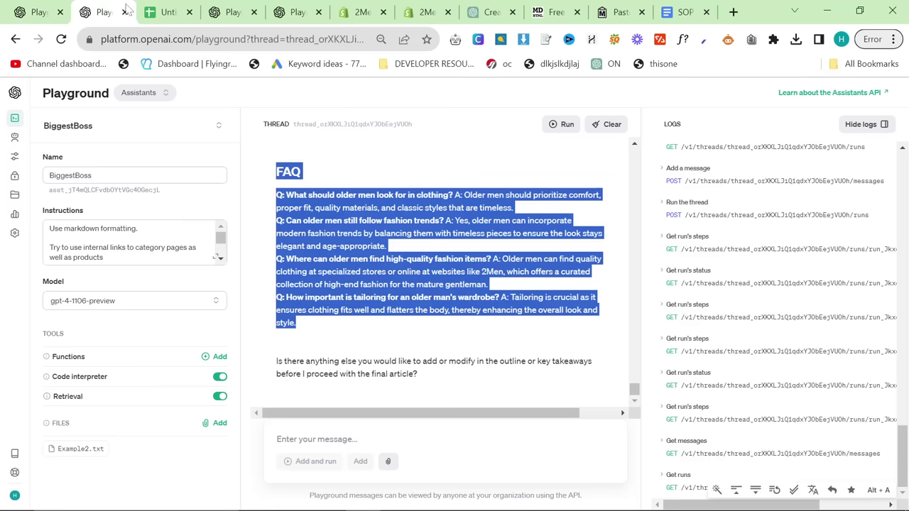
pyautogui.click(293, 10)
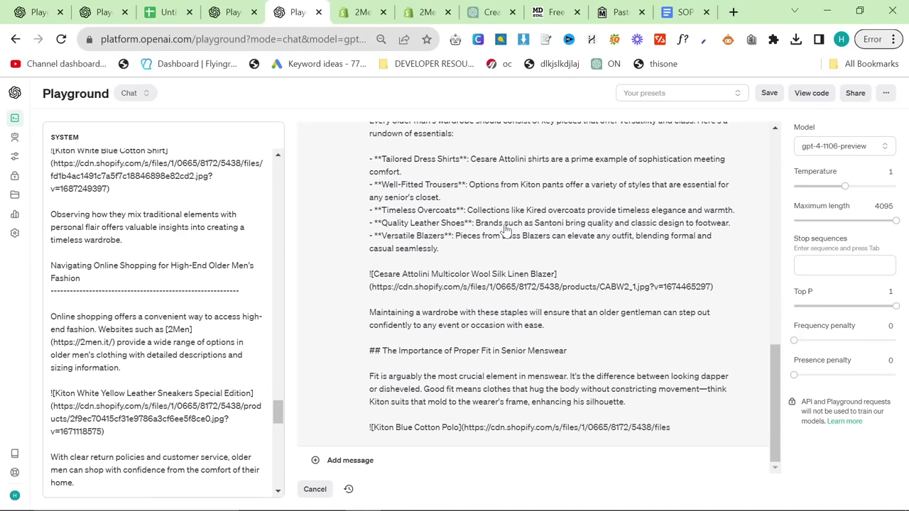
pyautogui.click(21, 8)
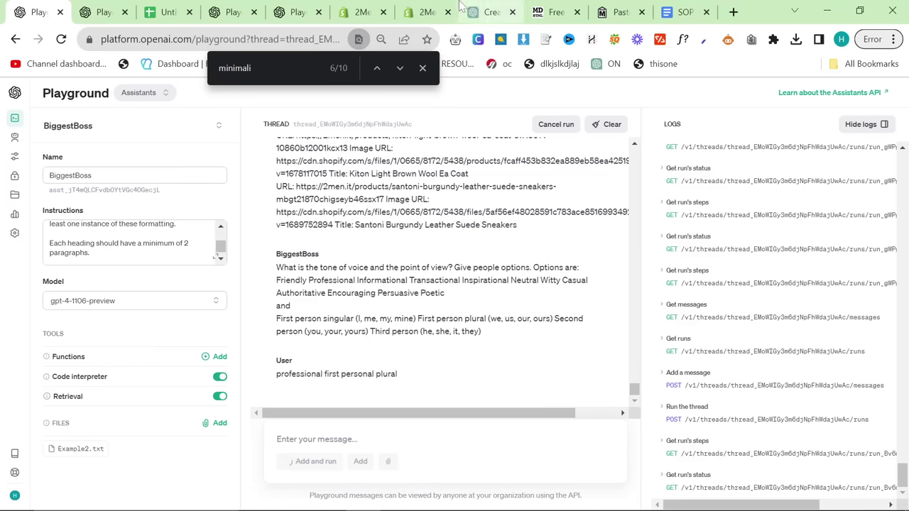
pyautogui.click(426, 12)
pyautogui.scroll(-3, 461, 304)
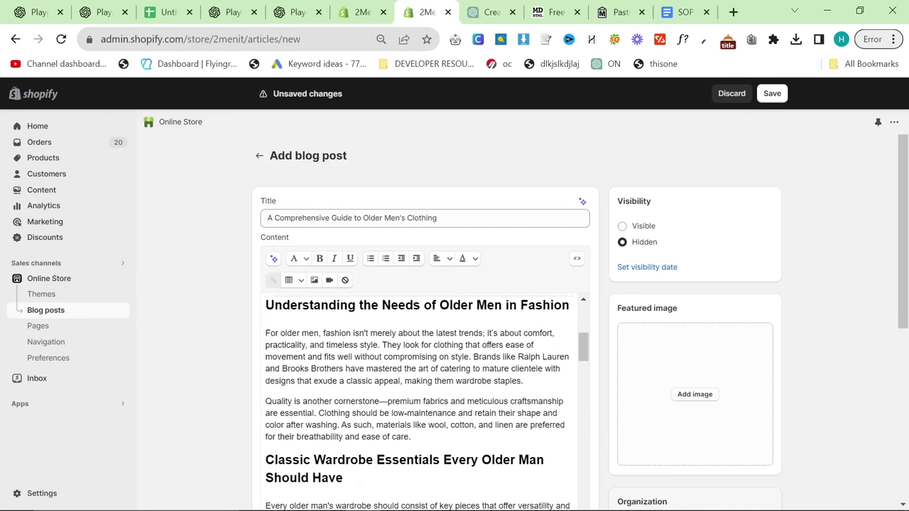
pyautogui.scroll(3, 460, 304)
pyautogui.scroll(-2, 724, 365)
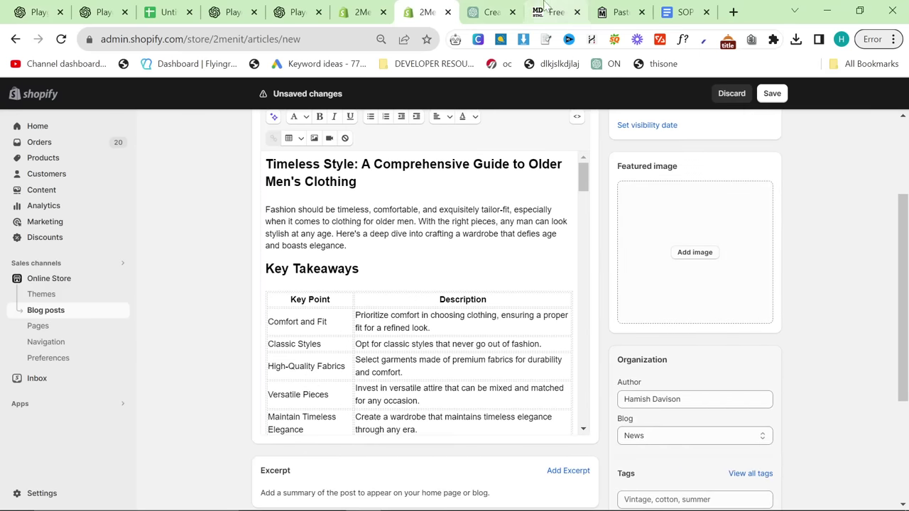
# Save ChatGPT's generated image of suits and shoes to Downloads, with a file name beginning "a comprehensive guide to old men's".
pyautogui.click(490, 12)
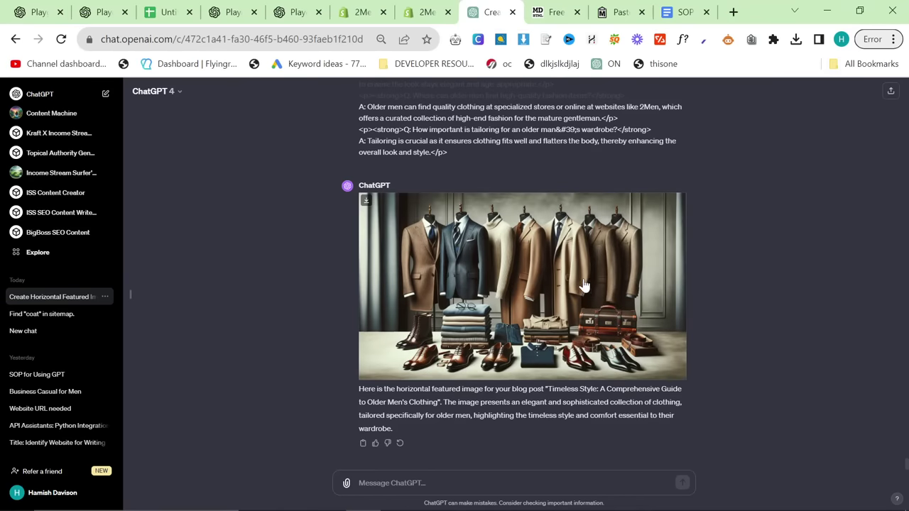
pyautogui.click(583, 284)
pyautogui.rightClick(428, 280)
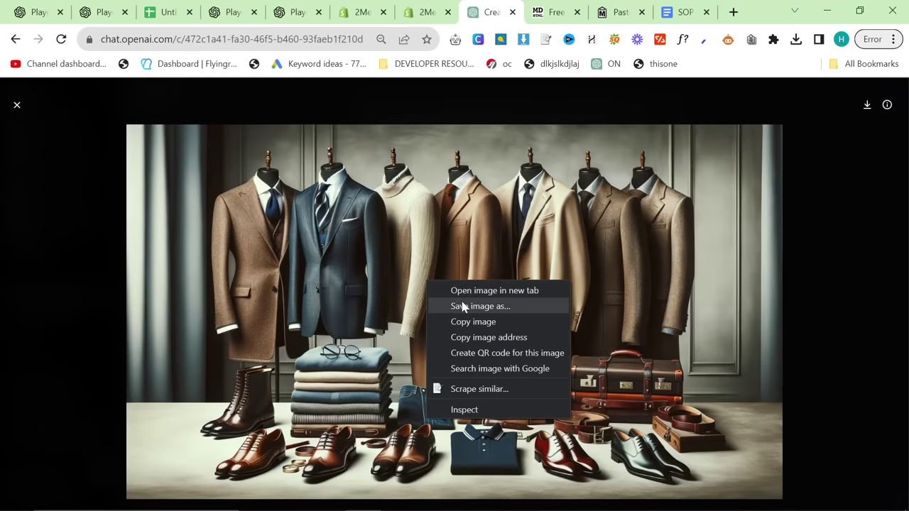
pyautogui.click(462, 306)
pyautogui.write("a comprehensive guide to old men's clothi")
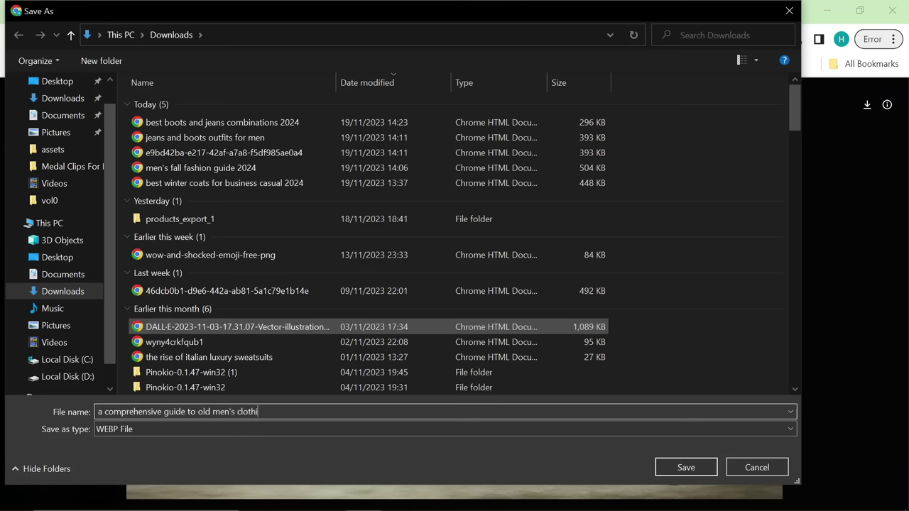
pyautogui.write('e')
pyautogui.press('Return')
# Add the saved suits-and-shoes picture as the featured image of the new Shopify blog post.
pyautogui.click(425, 11)
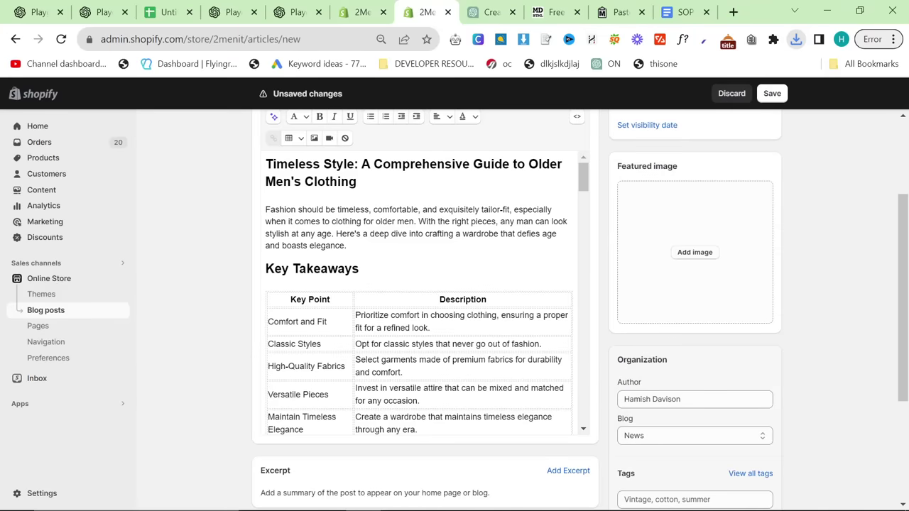
pyautogui.click(681, 265)
pyautogui.doubleClick(203, 121)
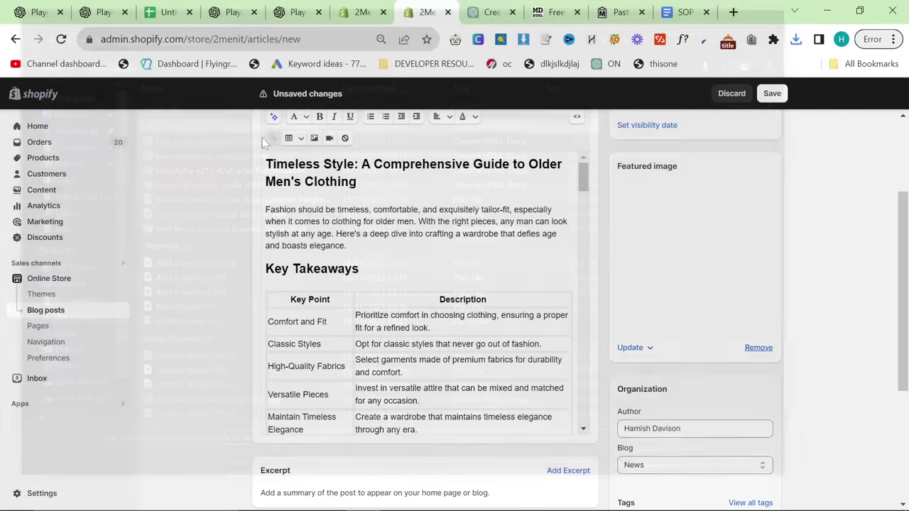
# Assign the blog post to the journal blog and save it.
pyautogui.click(695, 465)
pyautogui.click(636, 430)
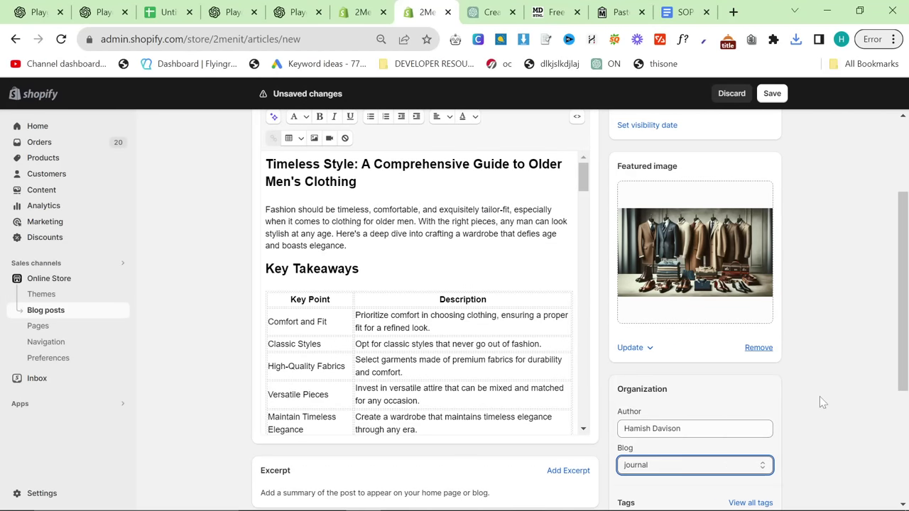
pyautogui.scroll(-3, 798, 405)
pyautogui.scroll(5, 798, 405)
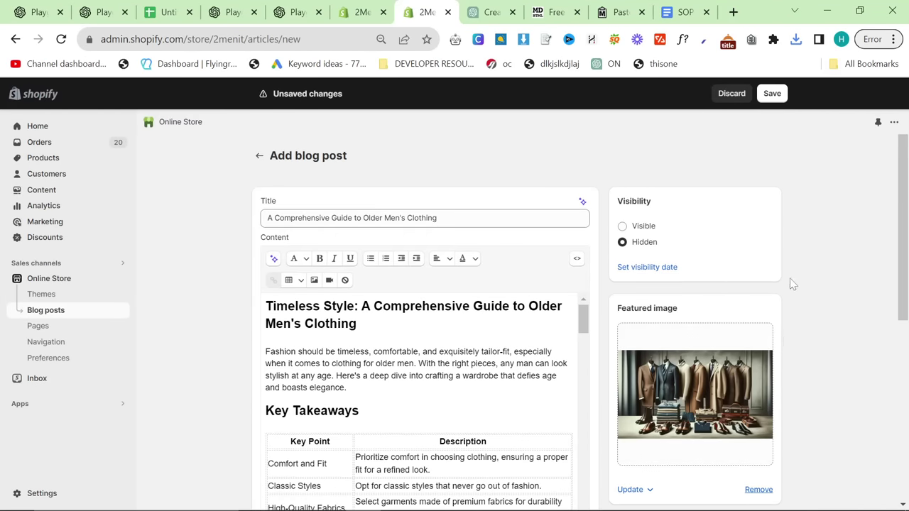
pyautogui.click(780, 101)
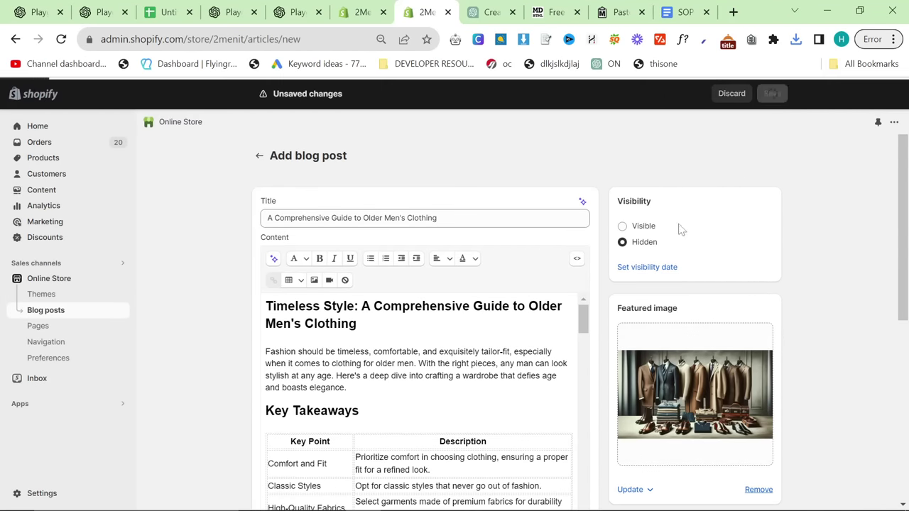
pyautogui.scroll(-3, 682, 284)
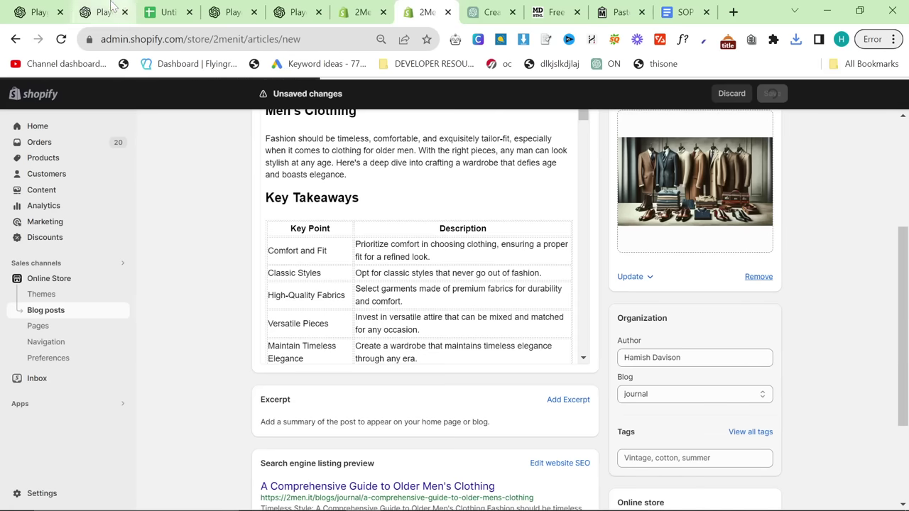
# Read the end of BiggestBoss's minimalist wardrobe outline and check how far the chat has reformatted the older men's clothing article.
pyautogui.click(102, 6)
pyautogui.click(41, 10)
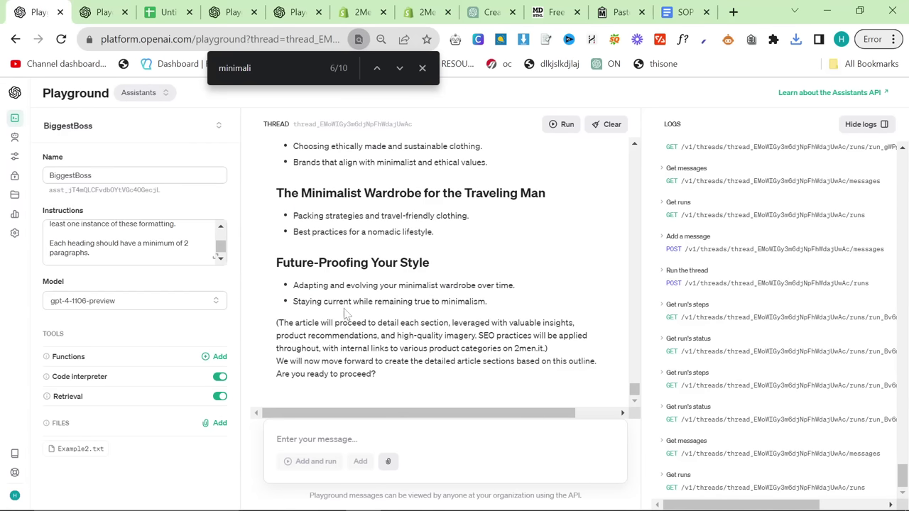
pyautogui.hotkey('ctrl', '4')
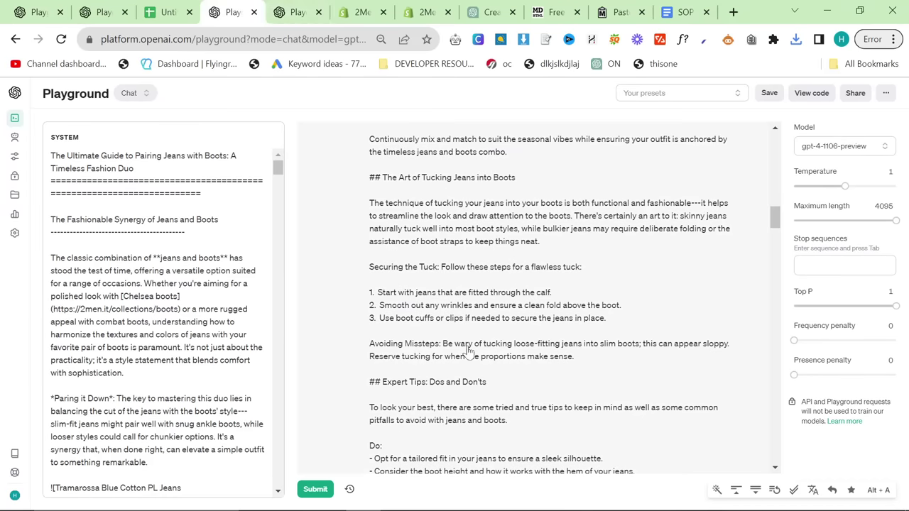
pyautogui.scroll(-20, 468, 352)
pyautogui.click(292, 13)
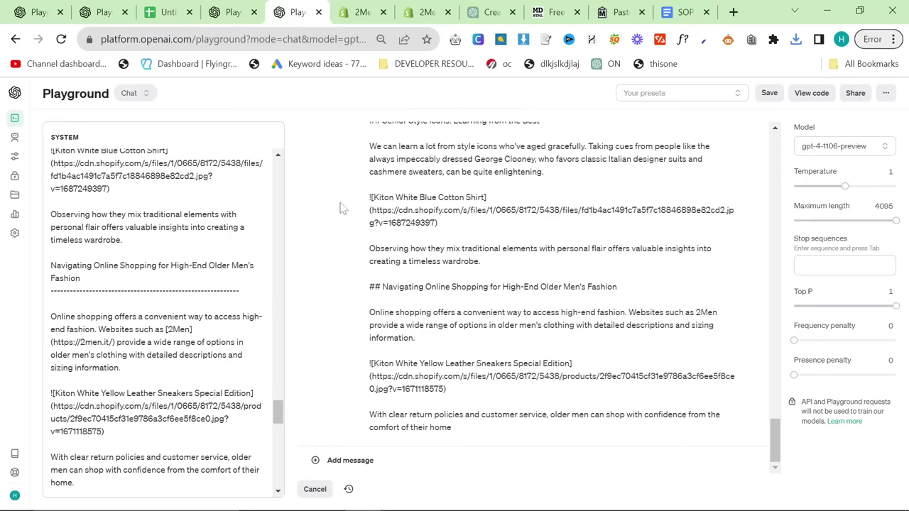
# Look over the saved "A Comprehensive Guide to Older Men's Clothing" post in Shopify and show its content as HTML.
pyautogui.hotkey('ctrl', '6')
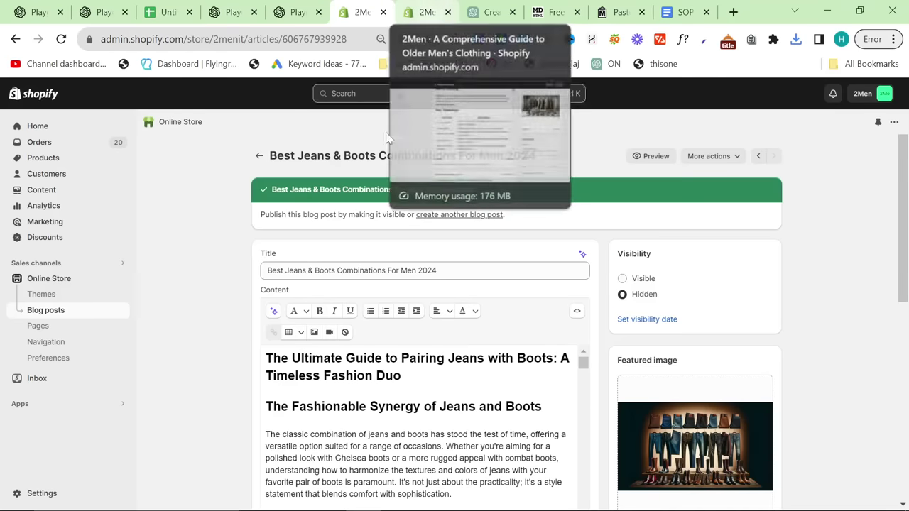
pyautogui.hotkey('ctrl', '7')
pyautogui.scroll(-5, 419, 285)
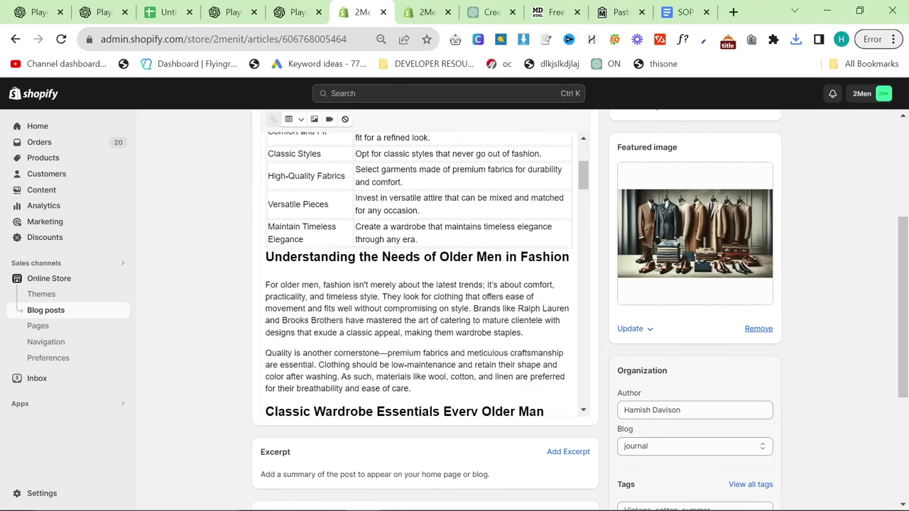
pyautogui.scroll(15, 588, 213)
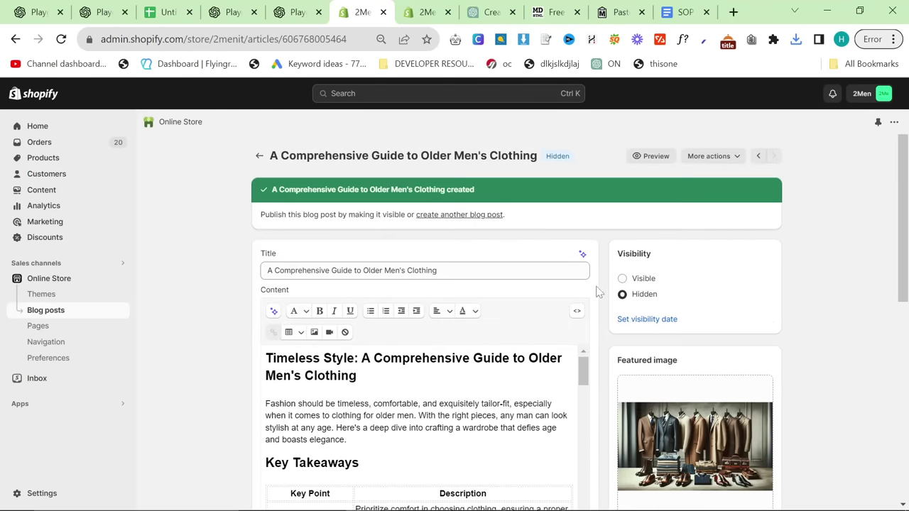
pyautogui.click(580, 310)
pyautogui.scroll(-1, 430, 301)
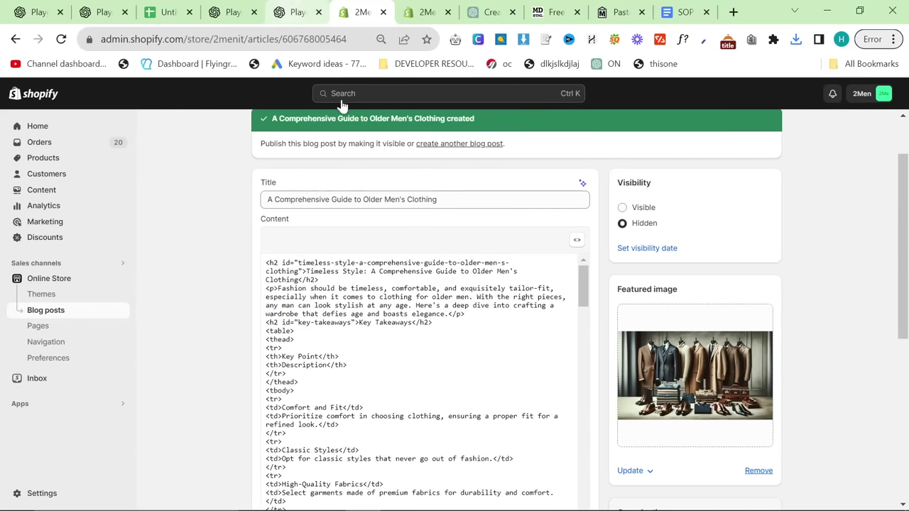
# Check the reformatting chat, and tell the BiggestBoss assistant "Yes get on with it" so it writes the outlined article.
pyautogui.click(295, 20)
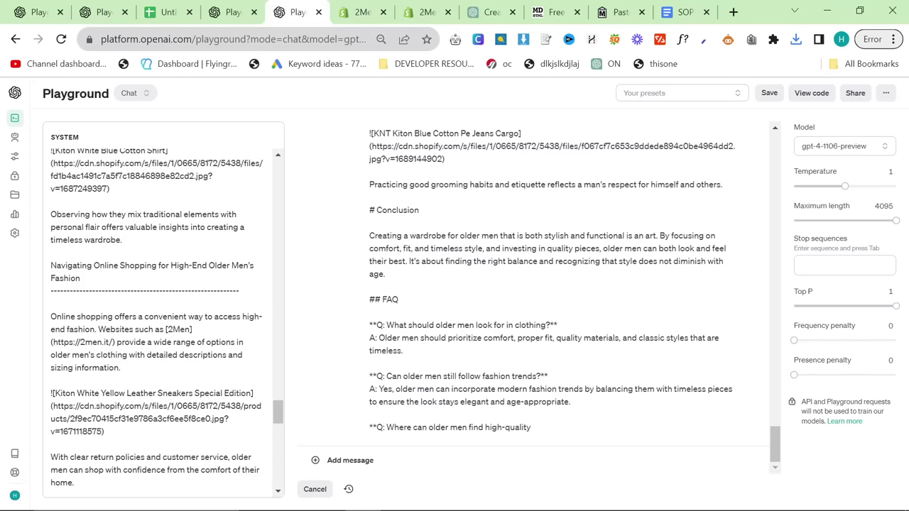
pyautogui.click(8, 13)
pyautogui.write('Y')
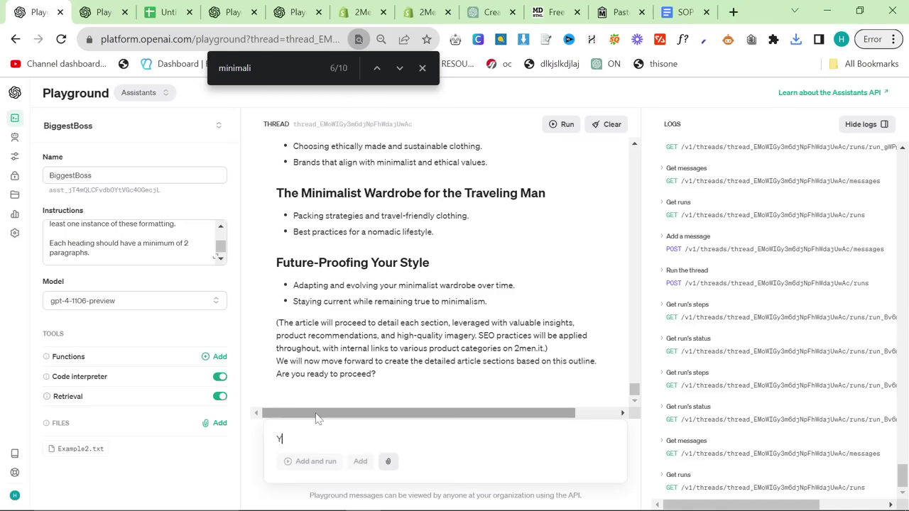
pyautogui.write('es get on with it')
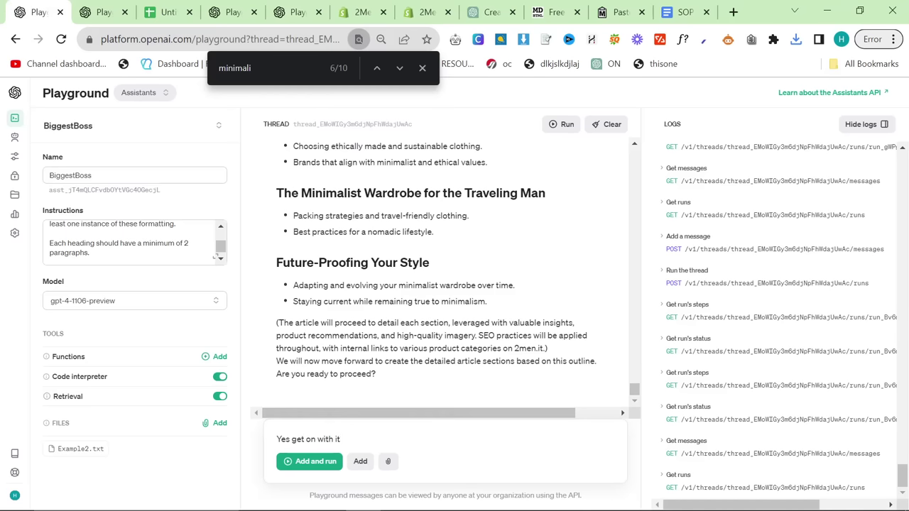
pyautogui.click(310, 461)
# Copy the reformatted article from the Playground chat and replace the old text in the Markdown-to-HTML converter with it.
pyautogui.click(297, 12)
pyautogui.click(487, 278)
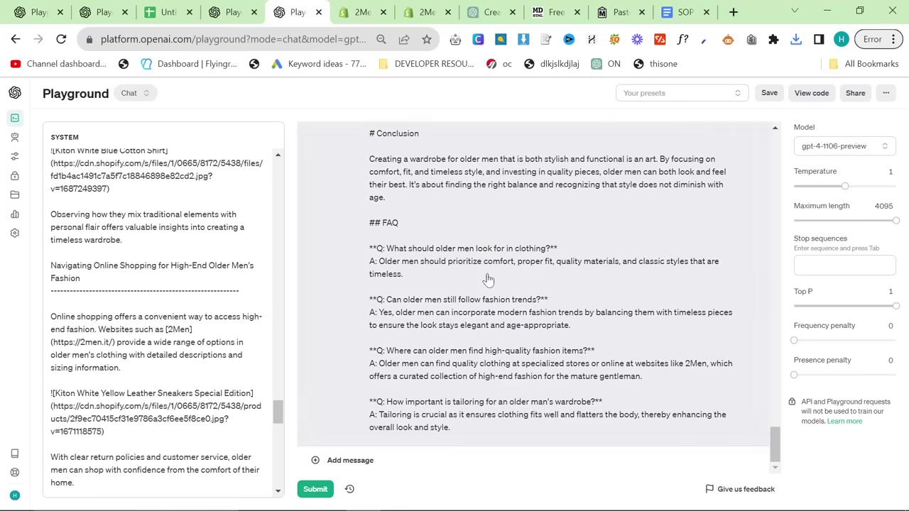
pyautogui.hotkey('ctrl', 'a')
pyautogui.click(615, 10)
pyautogui.click(556, 12)
pyautogui.click(249, 343)
pyautogui.hotkey('ctrl', 'a')
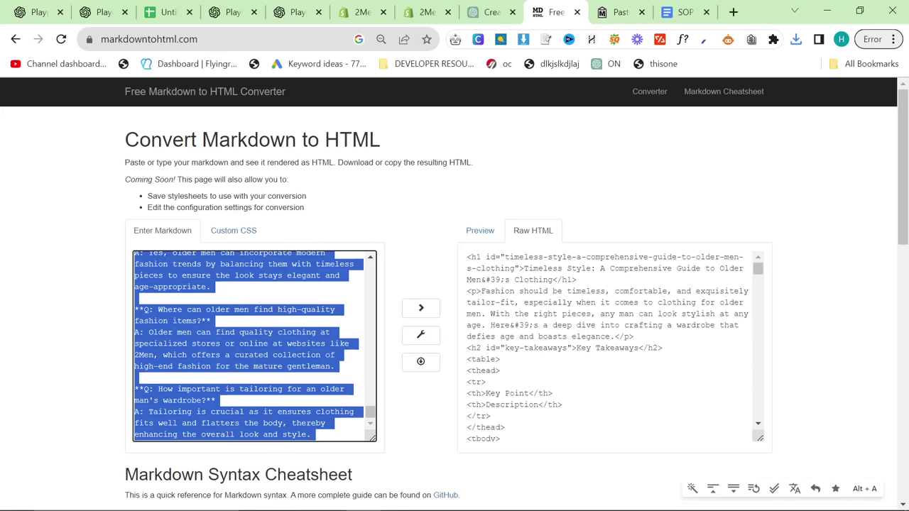
pyautogui.hotkey('ctrl', 'v')
pyautogui.click(607, 345)
pyautogui.scroll(7, 254, 346)
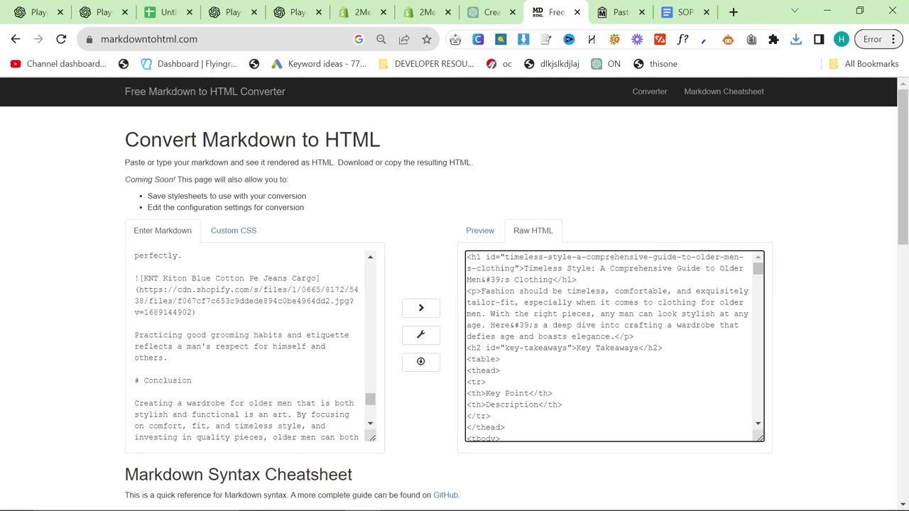
# Change the "Timeless Style: A Comprehensive Guide to Older Men's Clothing" title to a second-level Markdown heading and copy the converted HTML.
pyautogui.moveTo(373, 390); pyautogui.dragTo(305, 243)
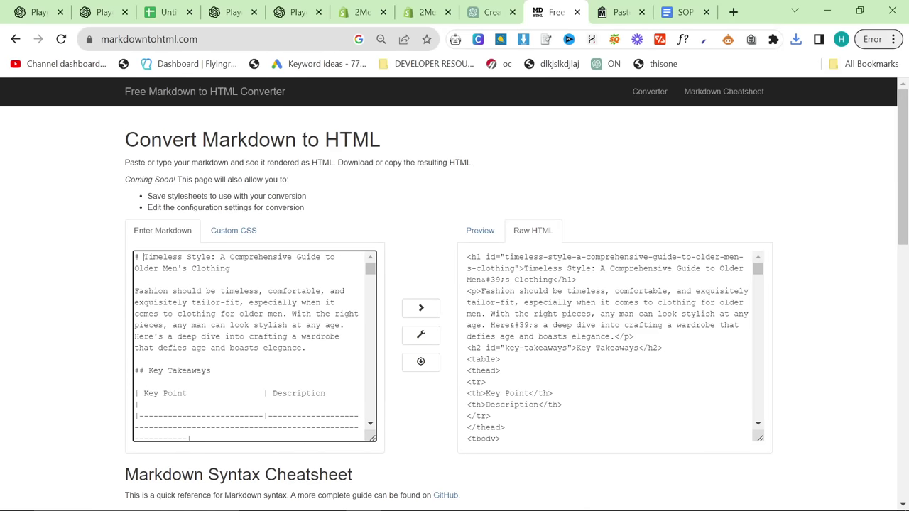
pyautogui.hotkey('ctrl', 'a')
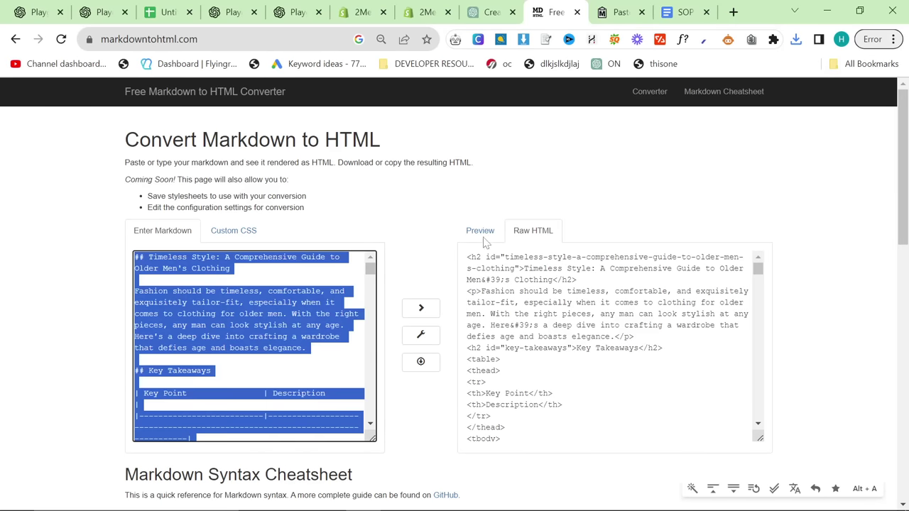
pyautogui.click(532, 249)
pyautogui.hotkey('ctrl', 'a')
# Replace the HTML content of the "A Comprehensive Guide to Older Men's Clothing" Shopify post with the copied HTML and save it.
pyautogui.click(435, 9)
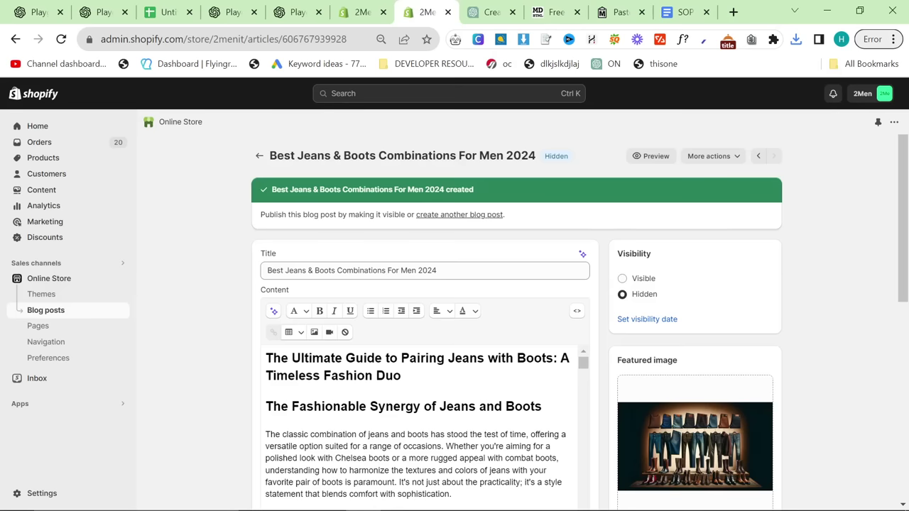
pyautogui.click(362, 11)
pyautogui.scroll(-1, 422, 355)
pyautogui.hotkey('ctrl', 'a')
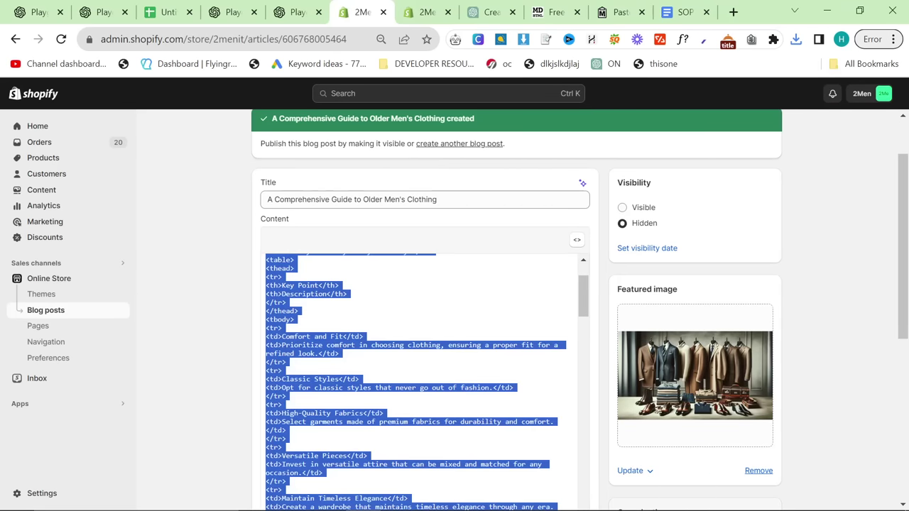
pyautogui.hotkey('ctrl', 'v')
pyautogui.click(577, 312)
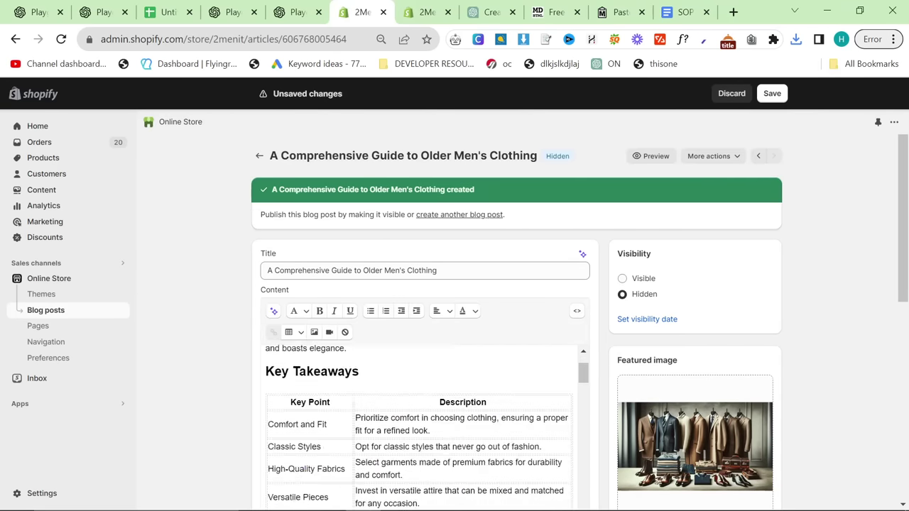
pyautogui.click(772, 95)
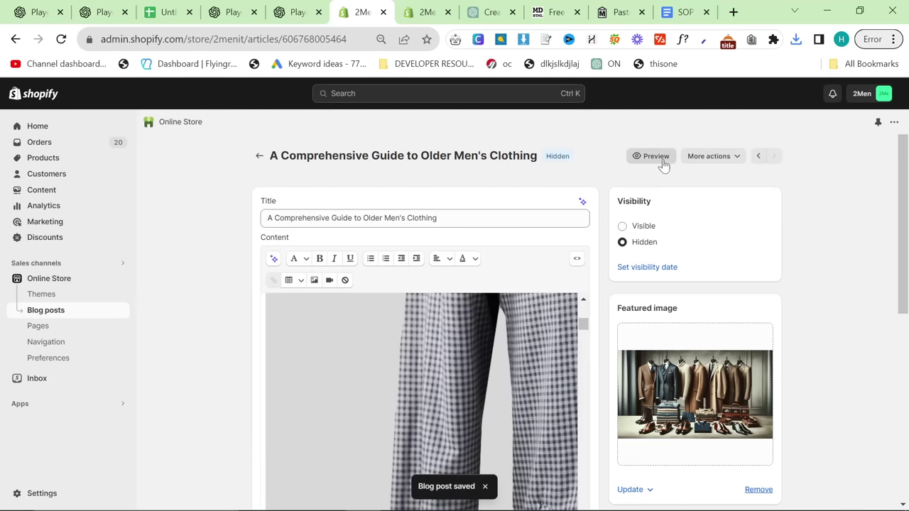
# Preview the older men's clothing post on the 2Men storefront and look through its table, headings, images and links.
pyautogui.scroll(-13, 402, 305)
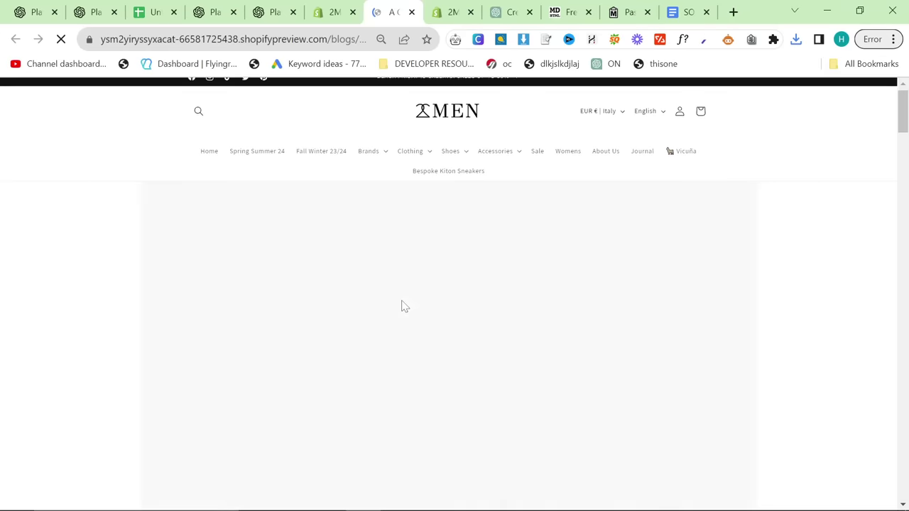
pyautogui.scroll(-1, 540, 353)
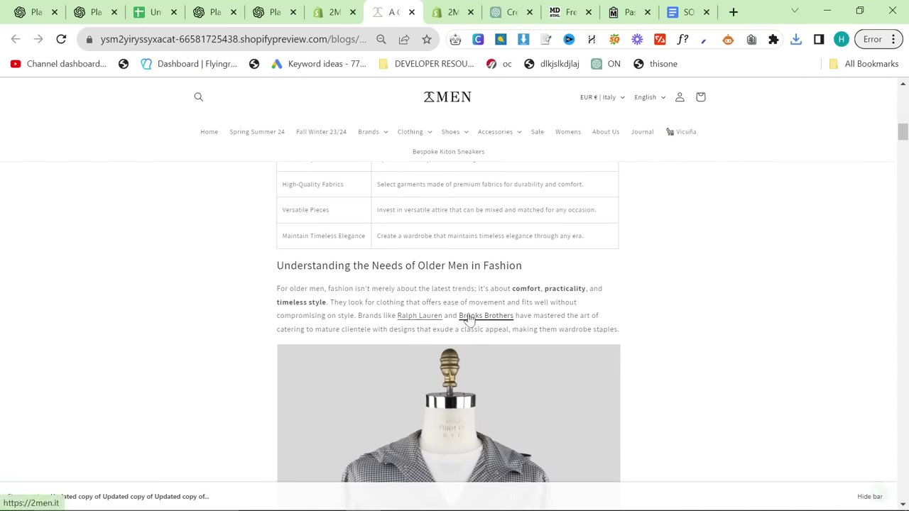
pyautogui.scroll(-8, 418, 317)
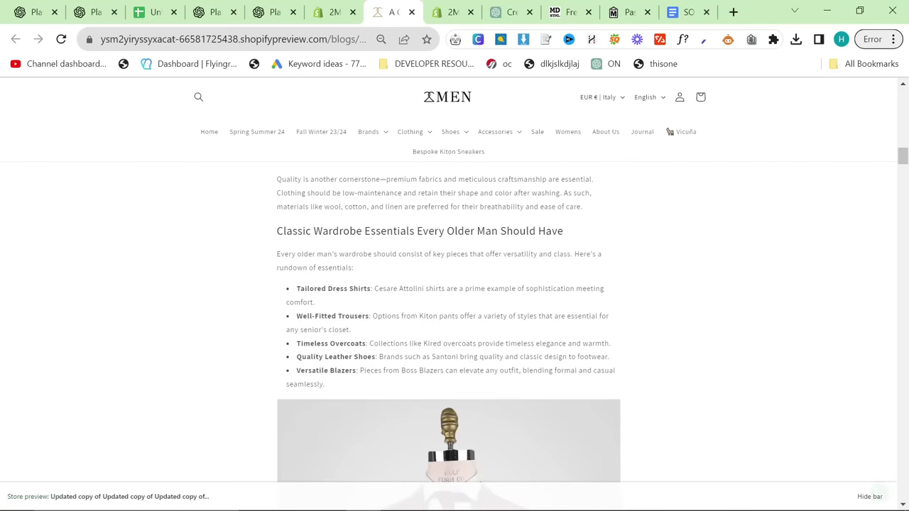
pyautogui.scroll(-12, 415, 315)
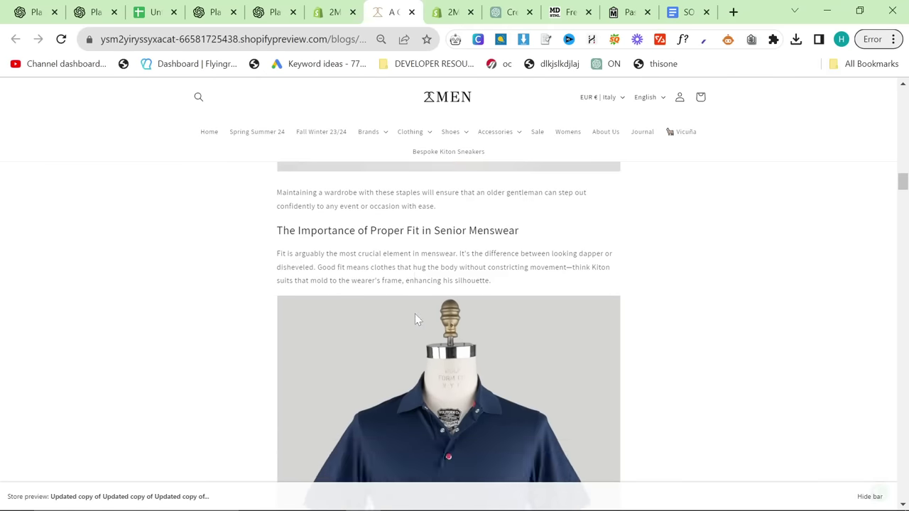
pyautogui.scroll(-10, 415, 317)
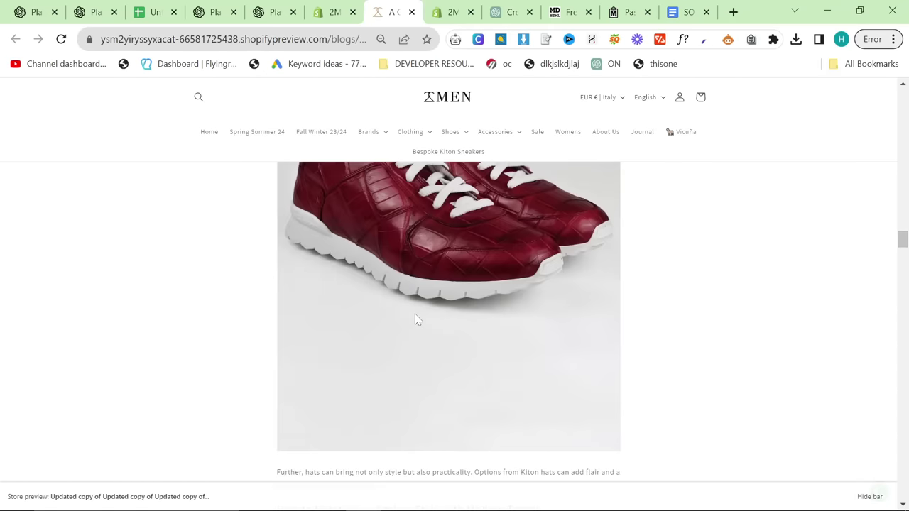
pyautogui.scroll(-10, 417, 319)
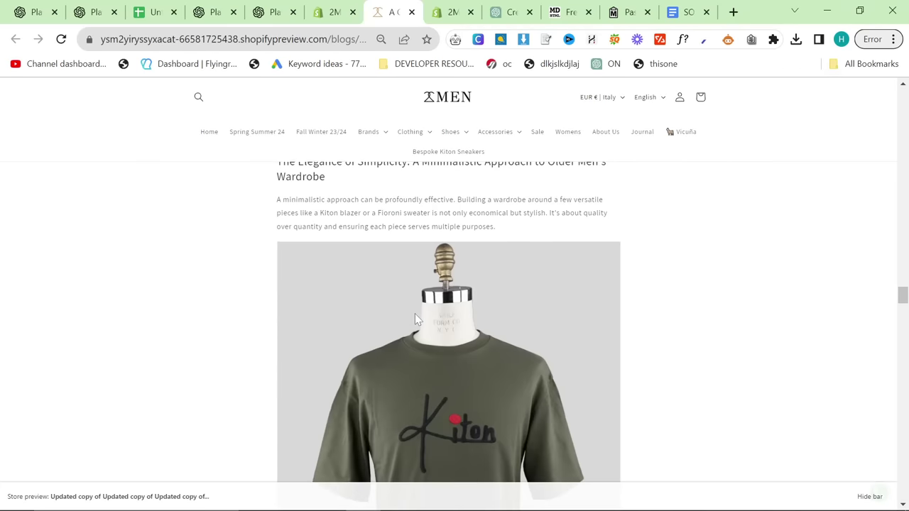
pyautogui.scroll(-10, 414, 319)
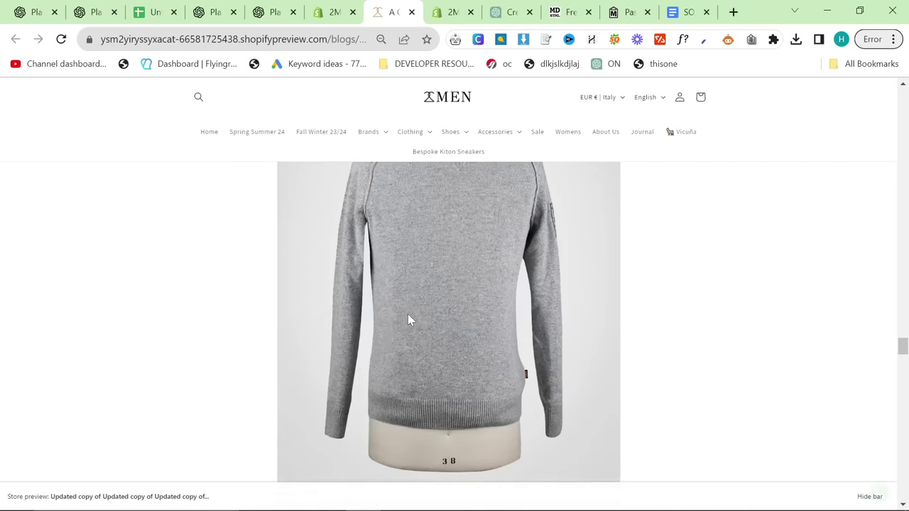
pyautogui.scroll(-3, 408, 320)
# Compare the links in BiggestBoss's original older men's article with the store preview, searching the preview for "italian designer".
pyautogui.click(93, 12)
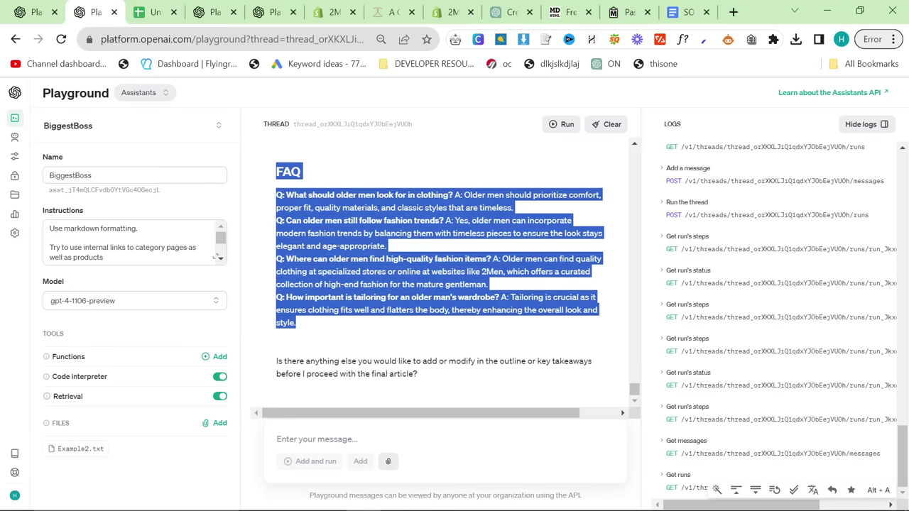
pyautogui.scroll(5, 397, 307)
pyautogui.scroll(10, 397, 308)
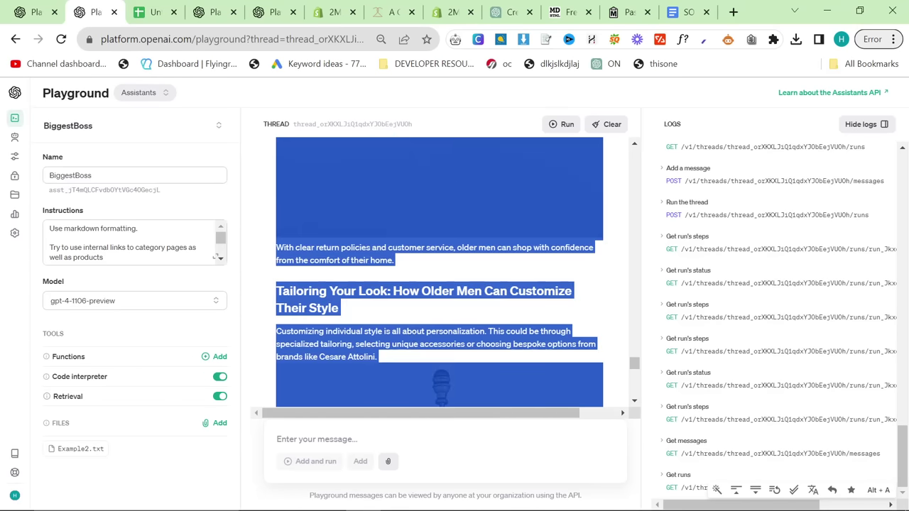
pyautogui.scroll(10, 424, 330)
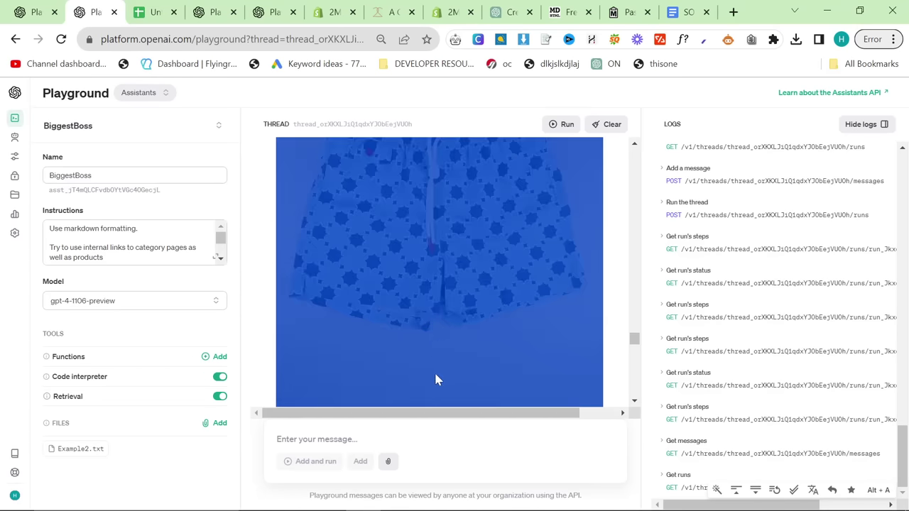
pyautogui.click(424, 330)
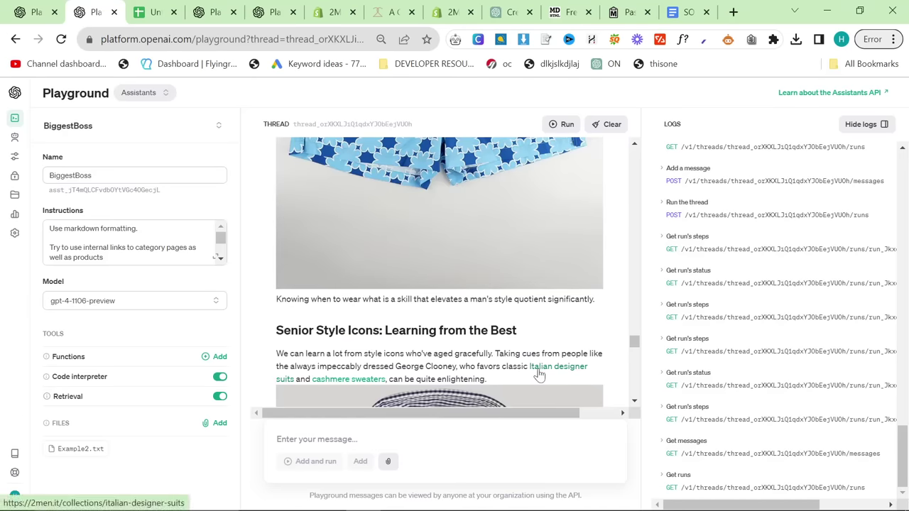
pyautogui.click(213, 12)
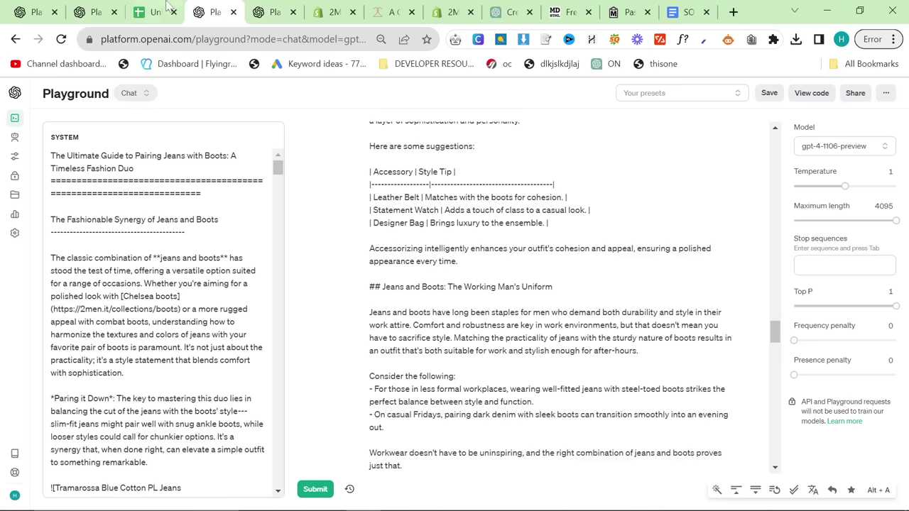
pyautogui.click(476, 8)
pyautogui.click(387, 9)
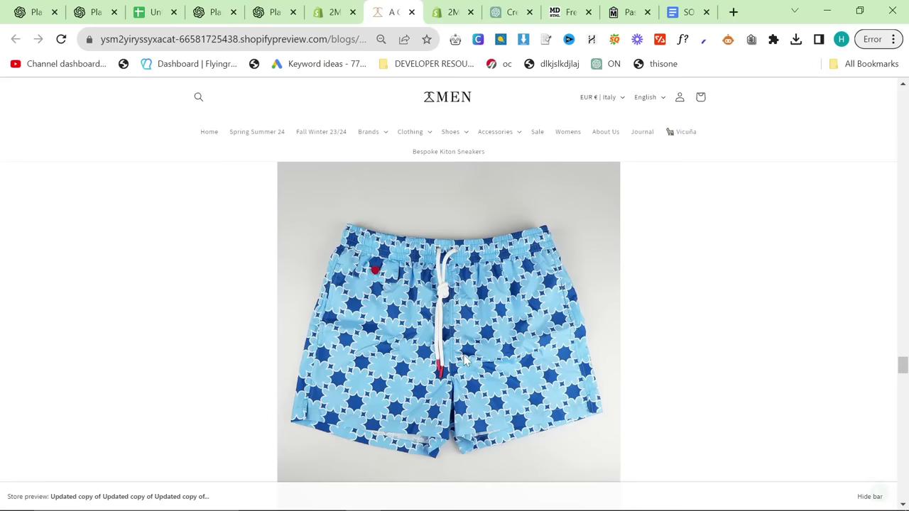
pyautogui.scroll(-10, 467, 361)
pyautogui.hotkey('ctrl', 'f')
pyautogui.write('italian designer')
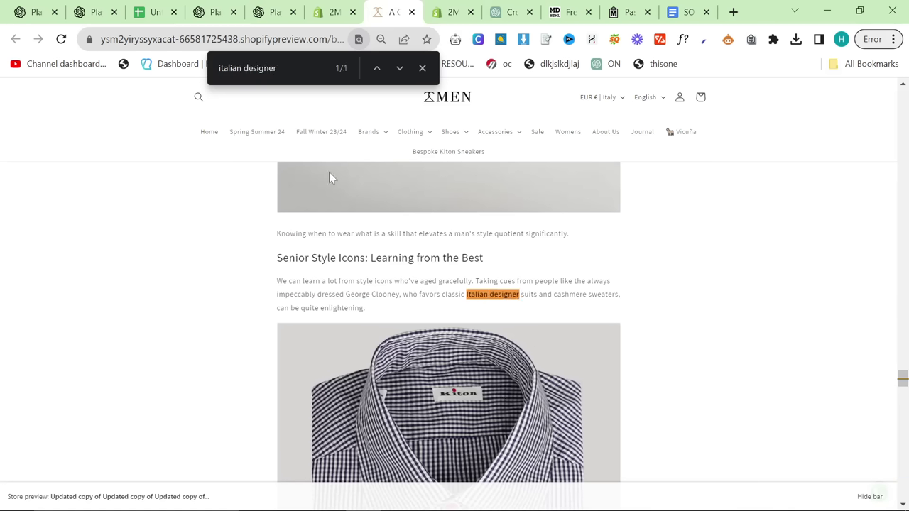
# Add the user message "Don't remove internal links though..." to the chat that reformats the older men's clothing article.
pyautogui.click(213, 12)
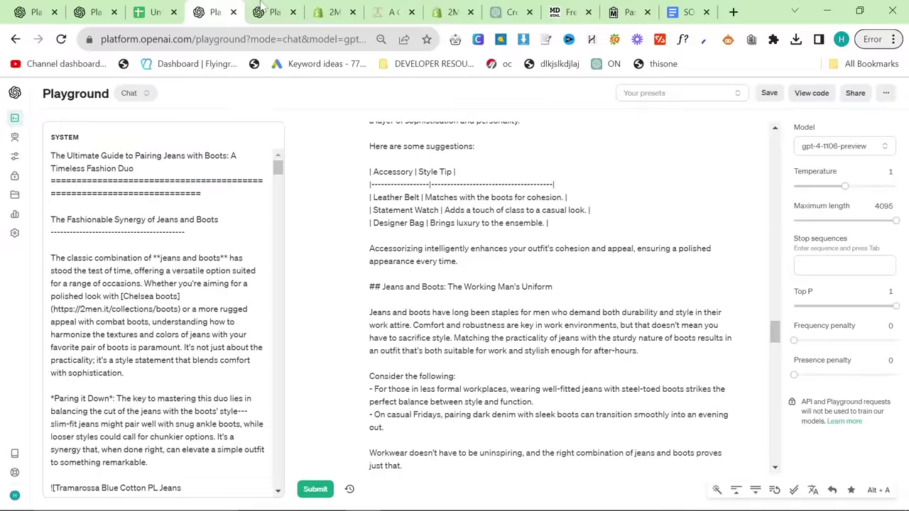
pyautogui.click(273, 12)
pyautogui.click(409, 461)
pyautogui.write('Do')
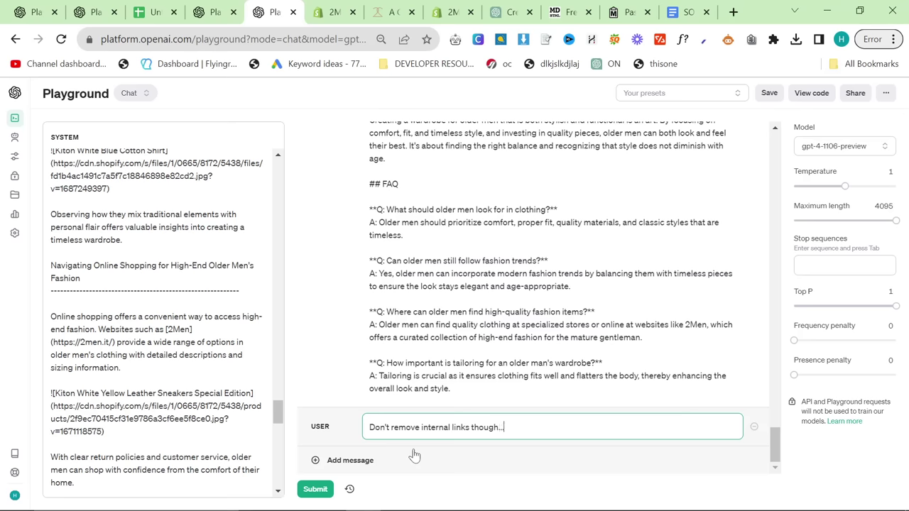
# Replace the linked Ralph Lauren and Brooks Brothers brands in the system text with "Kiton and Cesare Attolini" and submit the chat.
pyautogui.click(257, 380)
pyautogui.scroll(5, 278, 384)
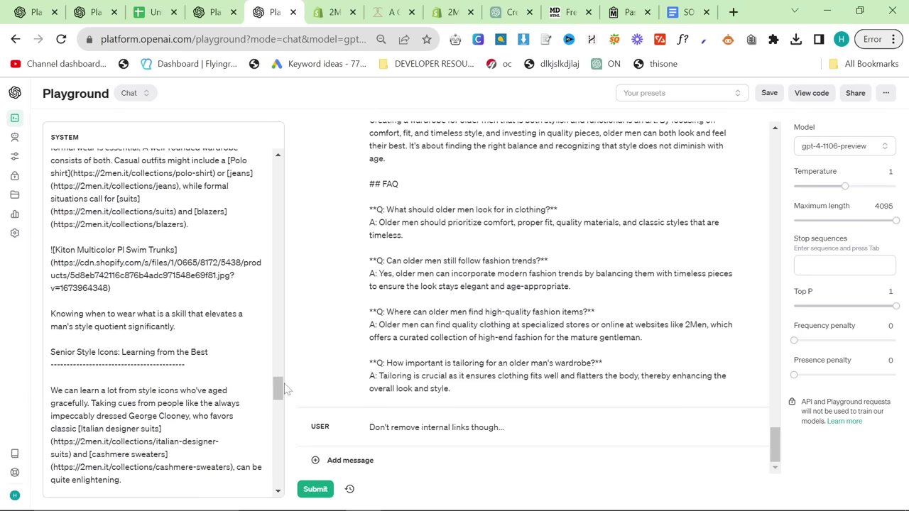
pyautogui.moveTo(277, 389); pyautogui.dragTo(278, 170)
pyautogui.hotkey('ctrl', 'f')
pyautogui.write('brook')
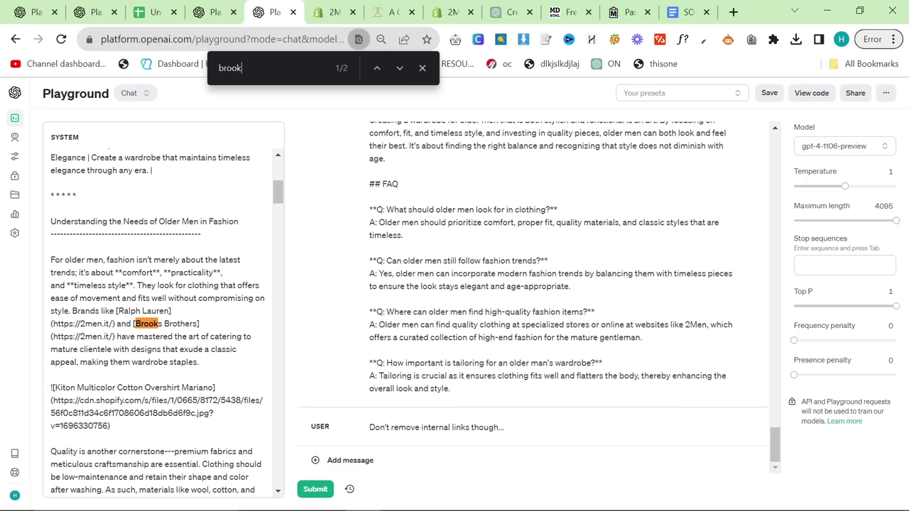
pyautogui.moveTo(115, 337); pyautogui.dragTo(110, 311)
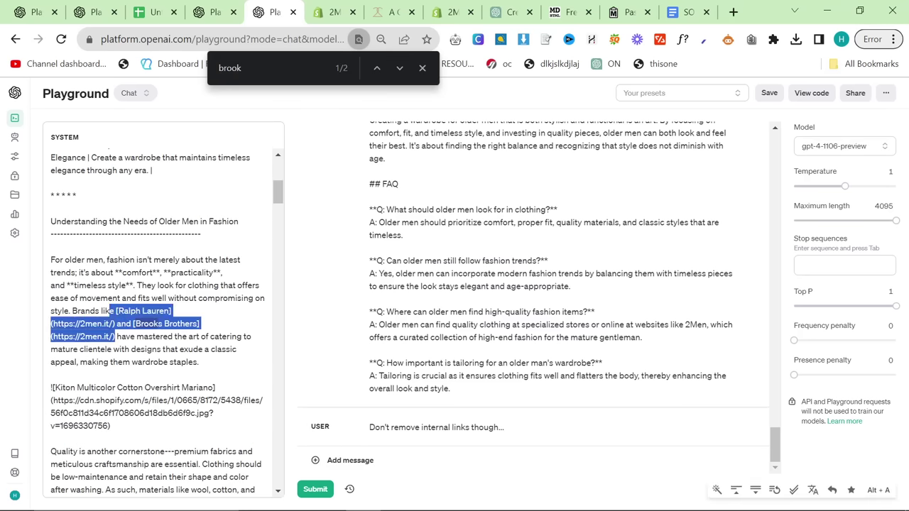
pyautogui.press('BackSpace')
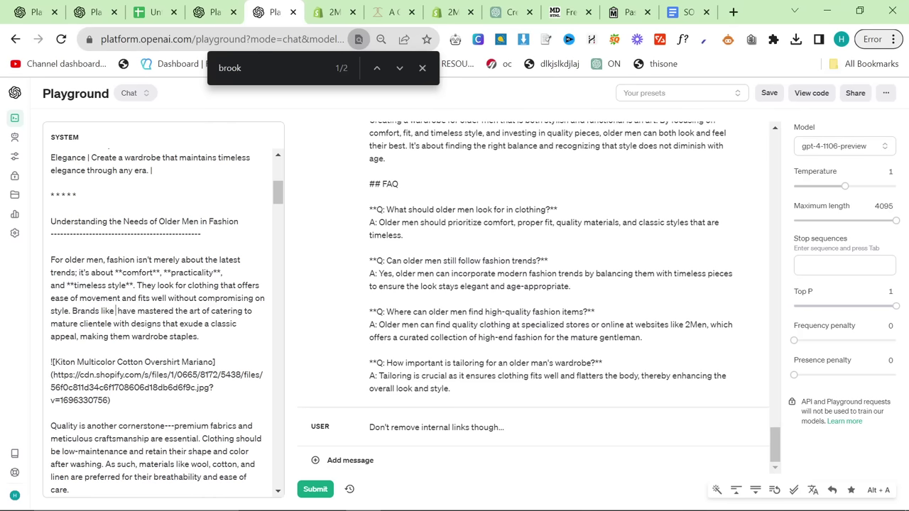
pyautogui.write('Kiton and Ces ')
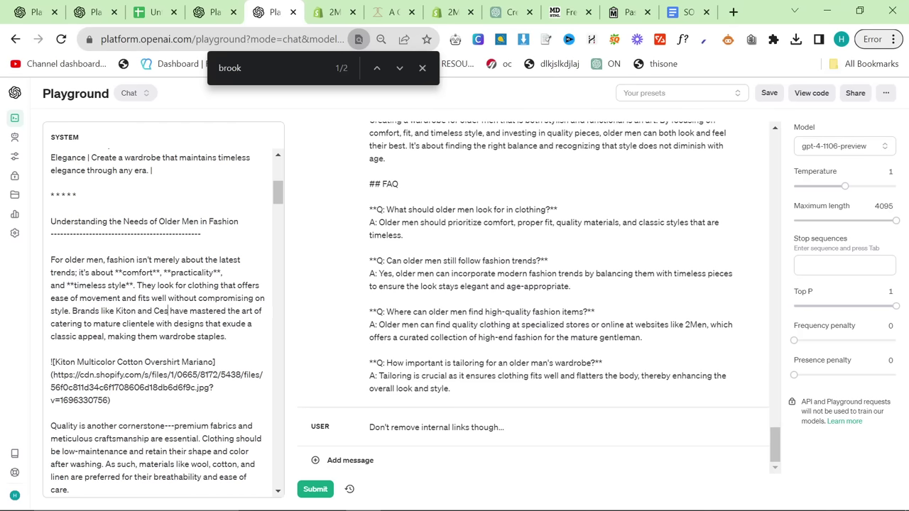
pyautogui.write('are Attolin')
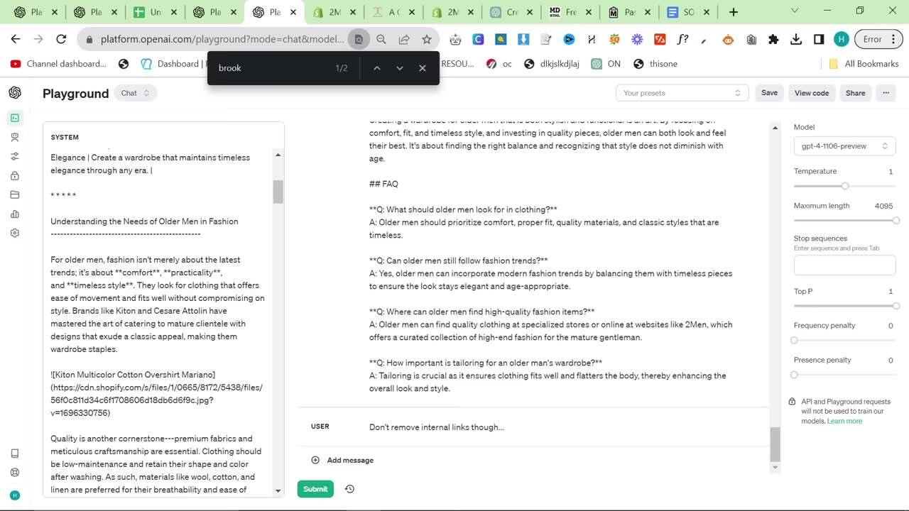
pyautogui.write('i')
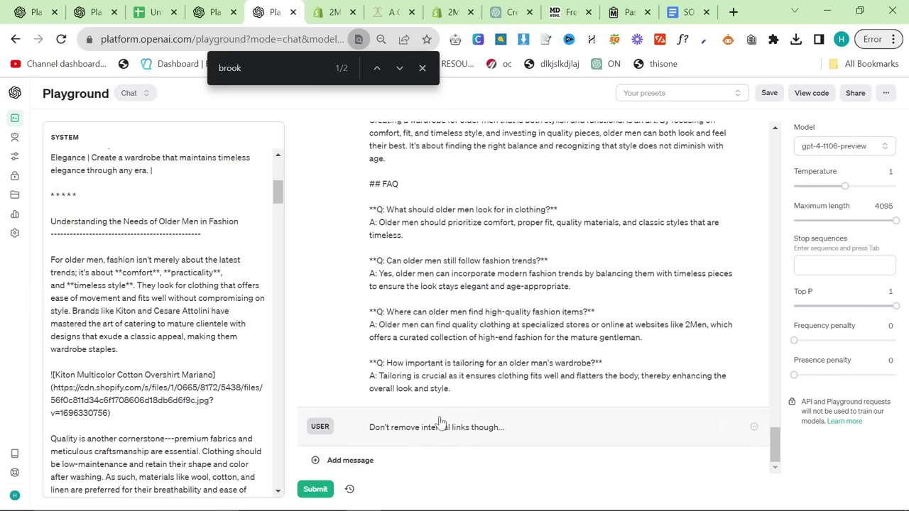
pyautogui.click(315, 489)
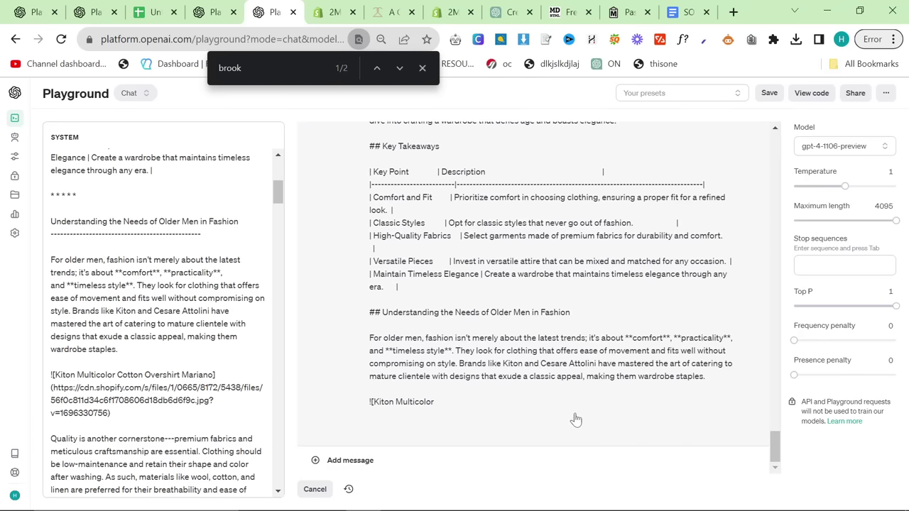
# Check the progress of BiggestBoss's minimalist wardrobe article and of the older men's reformatting, glancing at the jeans and boots chat.
pyautogui.click(28, 12)
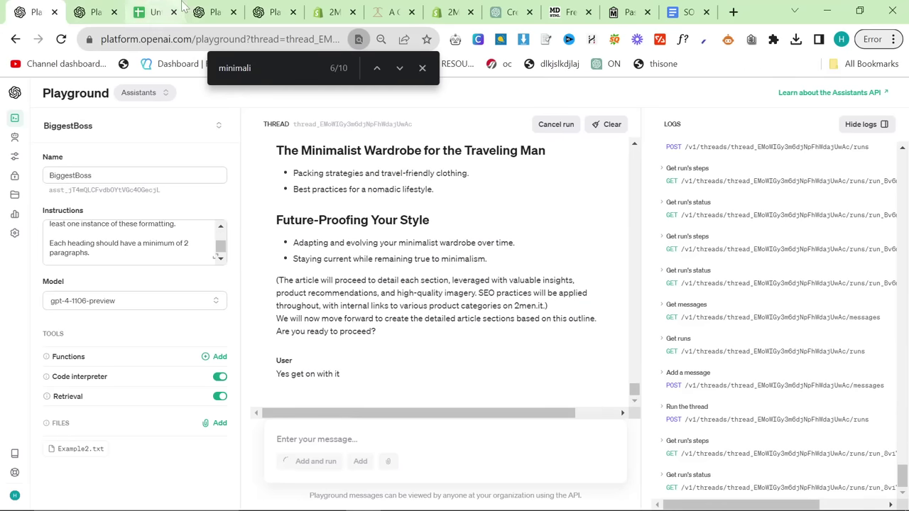
pyautogui.click(216, 10)
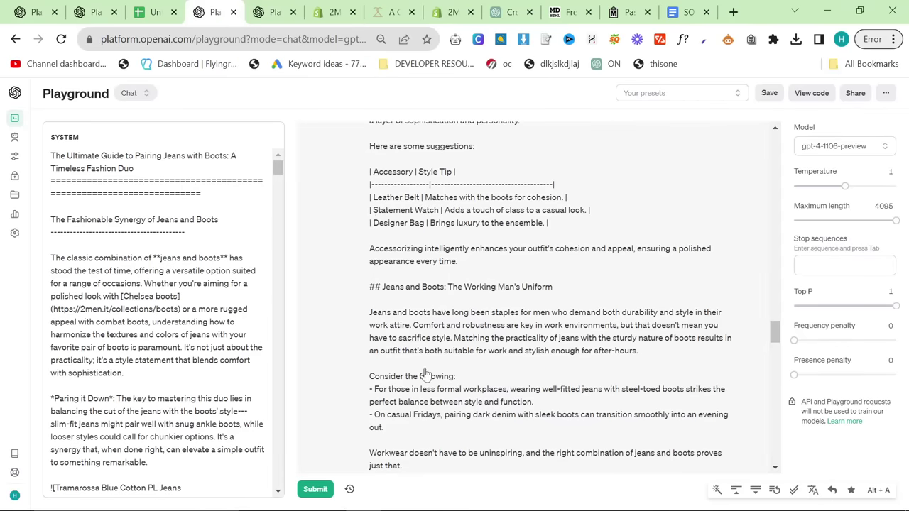
pyautogui.scroll(-2, 451, 412)
pyautogui.click(273, 12)
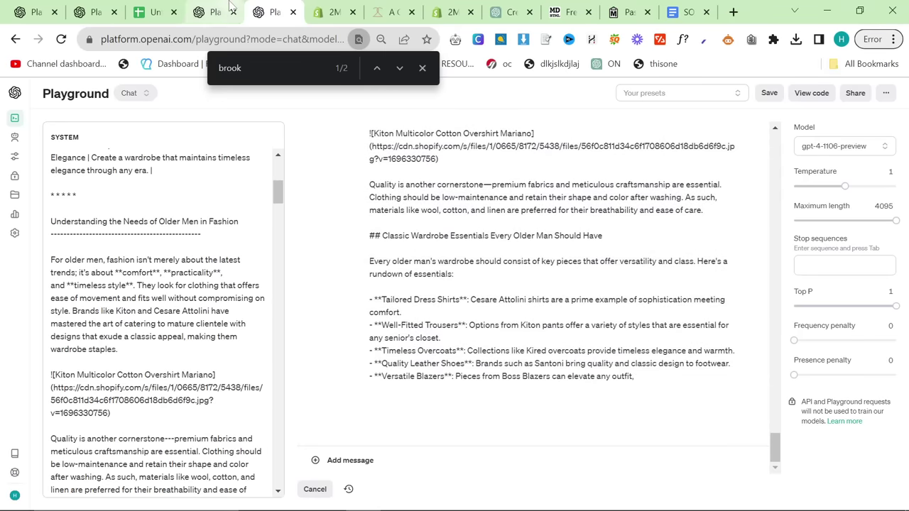
# Search the jeans and boots chat for "[" and go through the matches in the reformatted article to check for internal links.
pyautogui.click(211, 12)
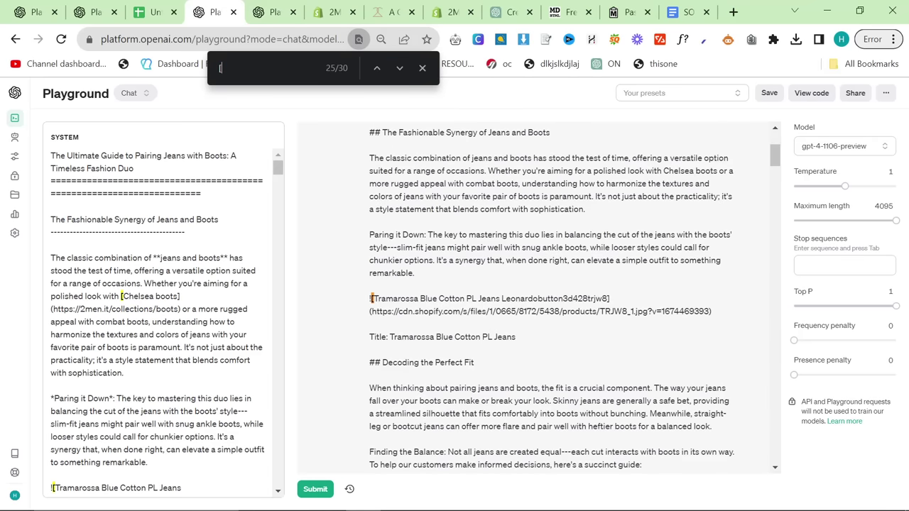
pyautogui.press('Return')
pyautogui.press('Return')
pyautogui.press('Return')
pyautogui.press('Return')
pyautogui.press('Return')
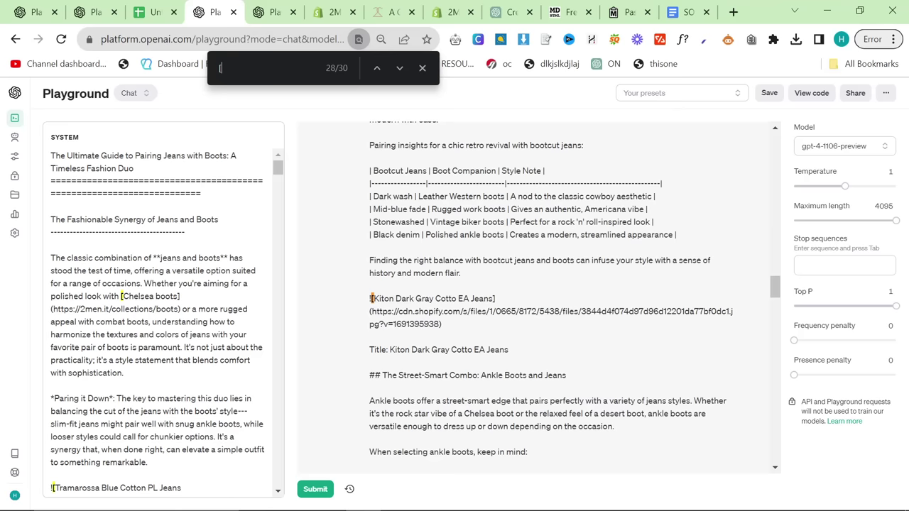
# Step through the remaining "[" matches into the system text of the jeans and boots chat.
pyautogui.press('Return')
pyautogui.press('Return')
pyautogui.press('Return')
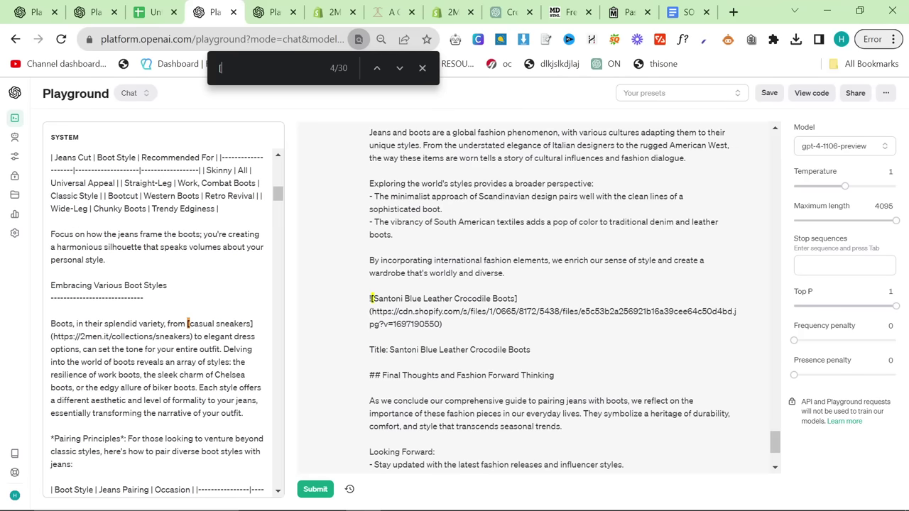
pyautogui.press('Return')
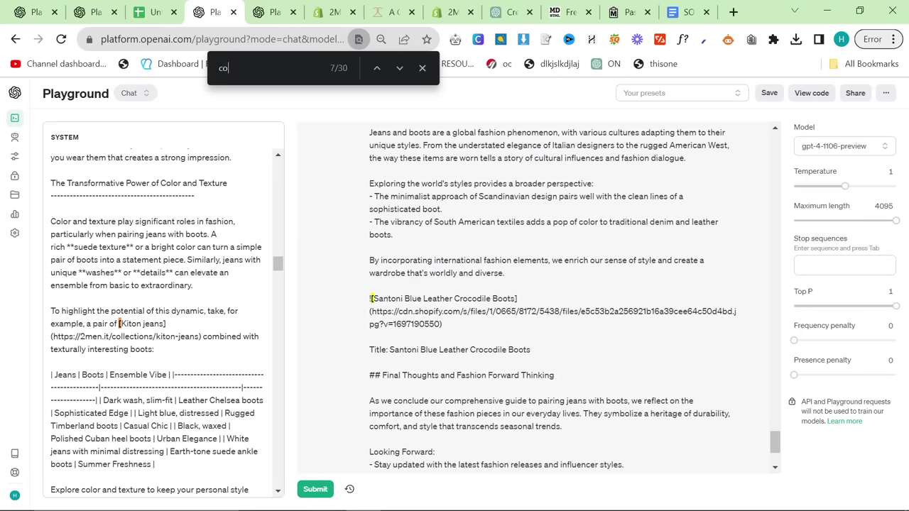
# Search the jeans and boots chat for "collection" and go through the matches to compare internal links in the system text and the reformatted article.
pyautogui.write('ion')
pyautogui.press('Return')
pyautogui.press('Return')
pyautogui.press('Return')
pyautogui.press('Return')
pyautogui.press('Return')
pyautogui.press('Return')
pyautogui.press('Return')
pyautogui.press('Return')
pyautogui.press('Return')
pyautogui.press('Return')
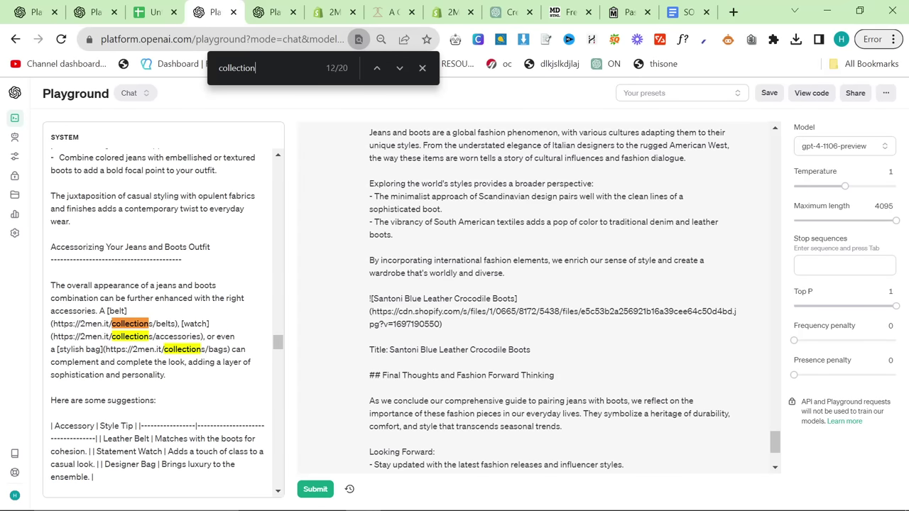
pyautogui.press('Return')
pyautogui.press('Return')
pyautogui.press('Return')
pyautogui.press('Return')
pyautogui.press('Return')
pyautogui.press('Return')
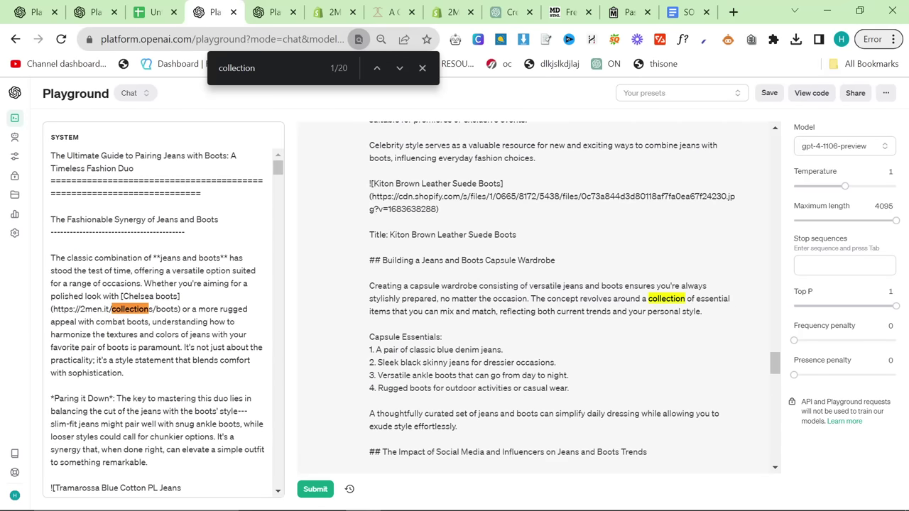
pyautogui.press('Return')
pyautogui.press('Return')
pyautogui.press('Return')
pyautogui.press('Return')
pyautogui.press('Return')
pyautogui.press('Return')
pyautogui.press('Return')
pyautogui.press('Return')
pyautogui.press('Return')
pyautogui.press('Return')
pyautogui.press('Return')
pyautogui.press('Return')
pyautogui.press('Return')
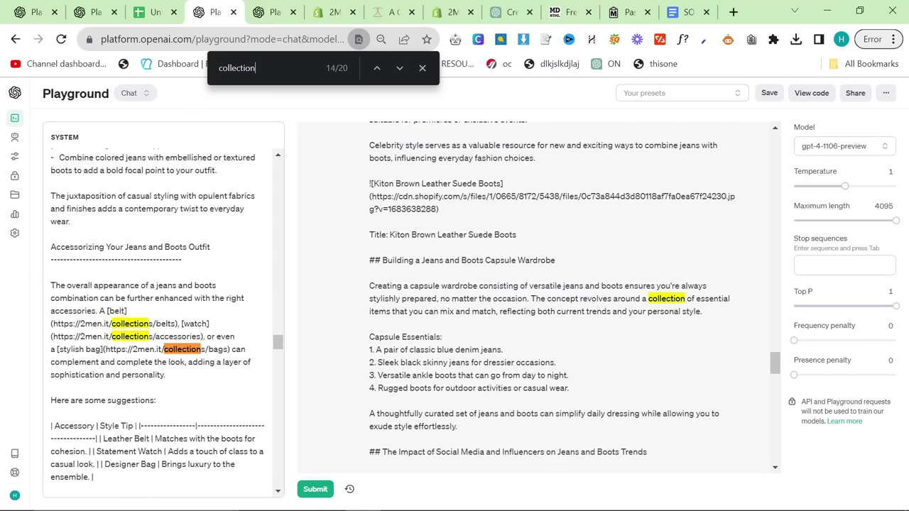
pyautogui.press('Return')
pyautogui.press('Return')
pyautogui.press('Return')
pyautogui.press('Return')
# Add the user message "Don't remove internal links" to the jeans and boots chat and submit it.
pyautogui.scroll(-10, 414, 465)
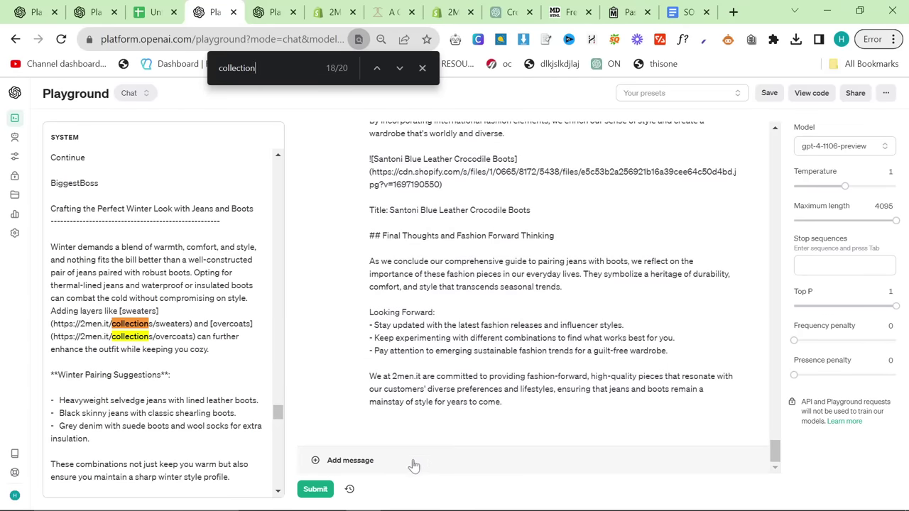
pyautogui.click(409, 462)
pyautogui.write("Don't remove intern")
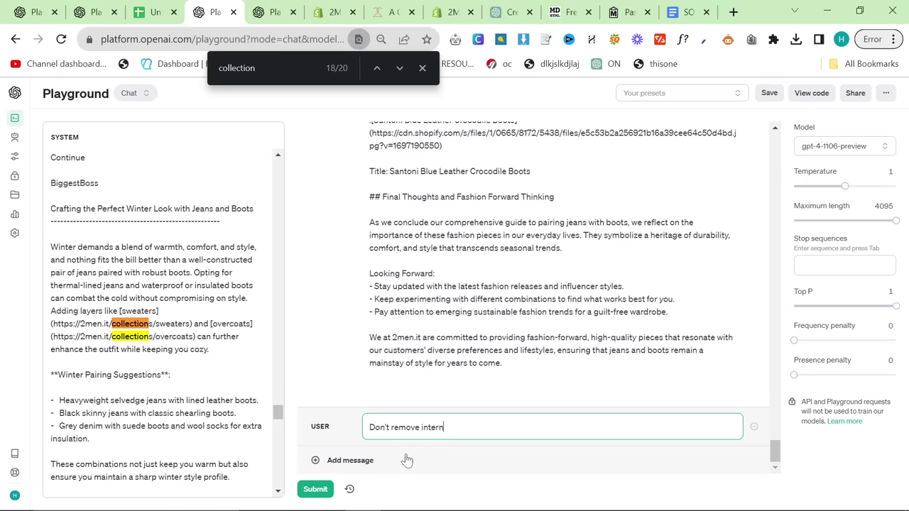
pyautogui.write('al links')
pyautogui.click(315, 490)
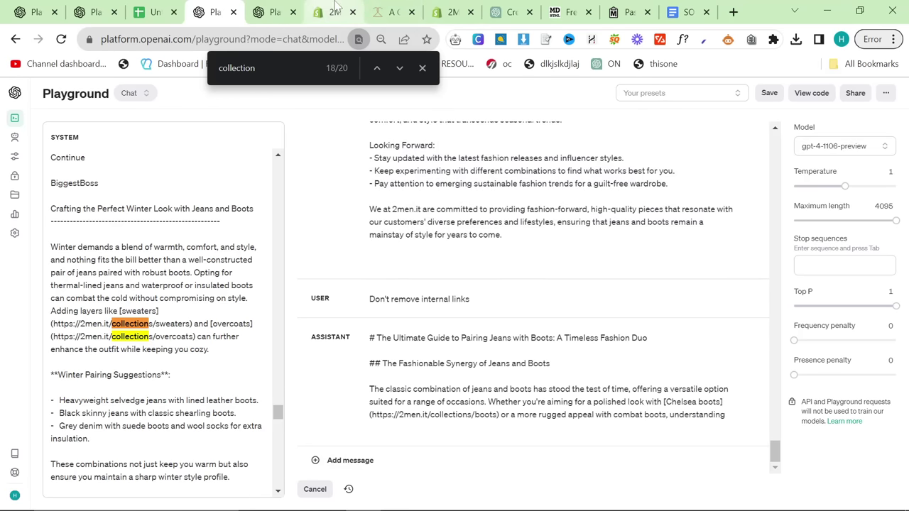
# Review the body of the Shopify post "Best Jeans & Boots Combinations For Men 2024" for its links, tables and images.
pyautogui.moveTo(454, 7); pyautogui.dragTo(347, 6)
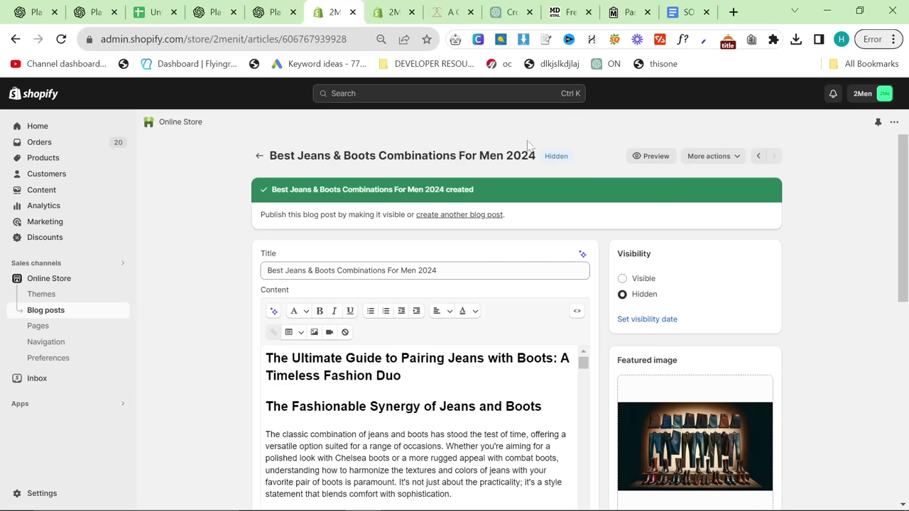
pyautogui.scroll(-2, 419, 440)
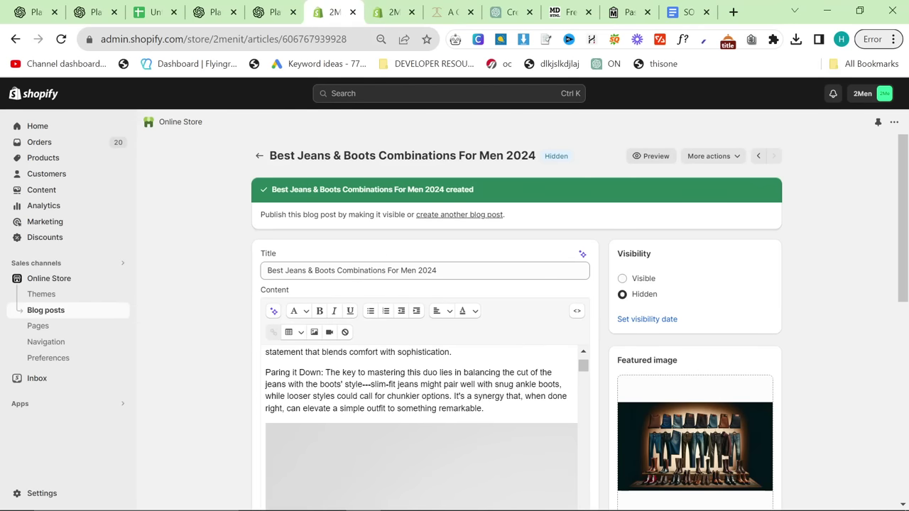
pyautogui.scroll(-1, 182, 380)
pyautogui.scroll(-3, 182, 380)
pyautogui.scroll(-10, 419, 320)
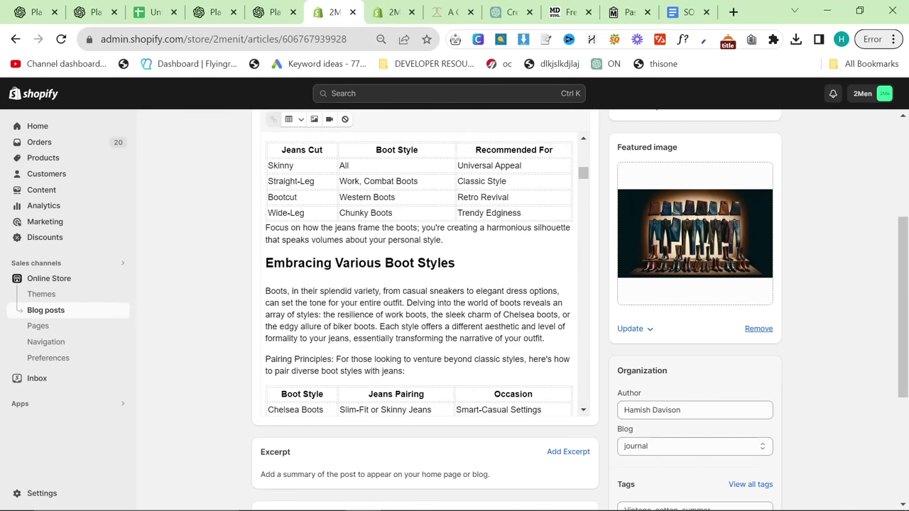
pyautogui.scroll(-10, 422, 273)
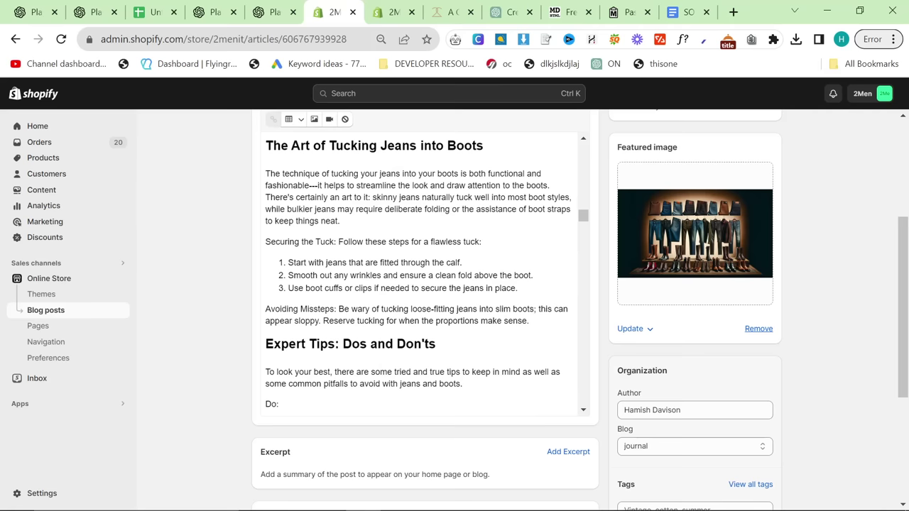
pyautogui.scroll(-4, 422, 273)
pyautogui.scroll(3, 766, 326)
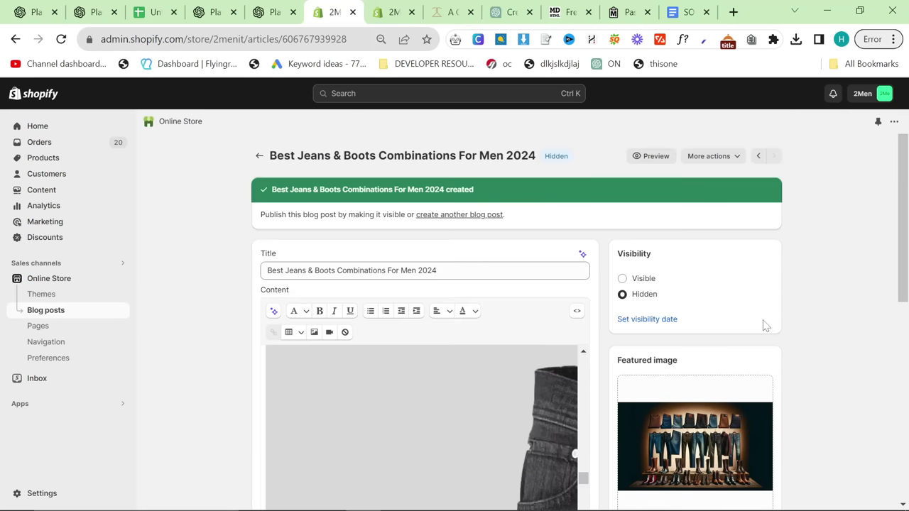
# Preview the jeans and boots post on the storefront and look through its images and tables.
pyautogui.click(654, 157)
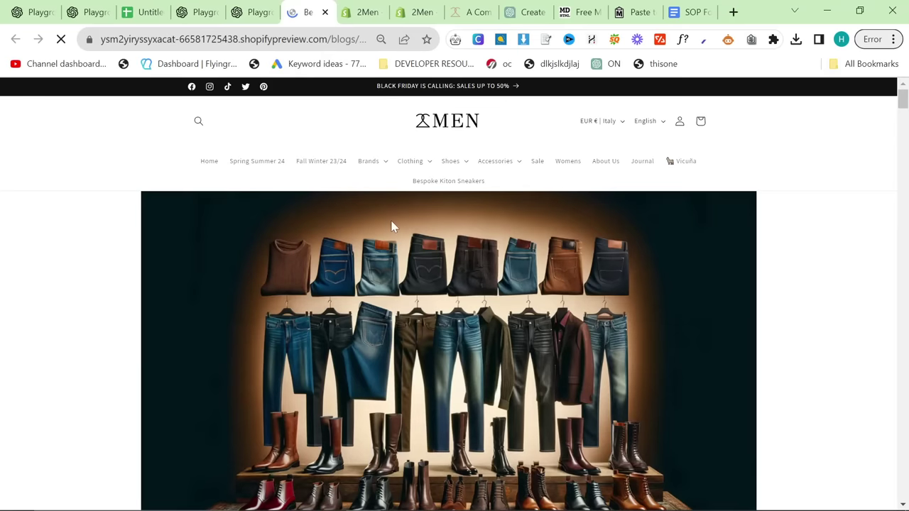
pyautogui.scroll(-10, 402, 324)
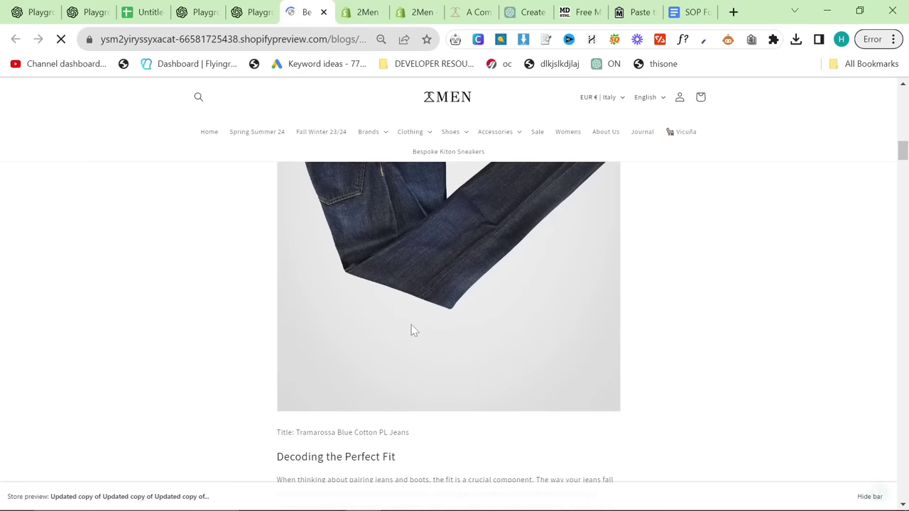
pyautogui.scroll(-10, 454, 315)
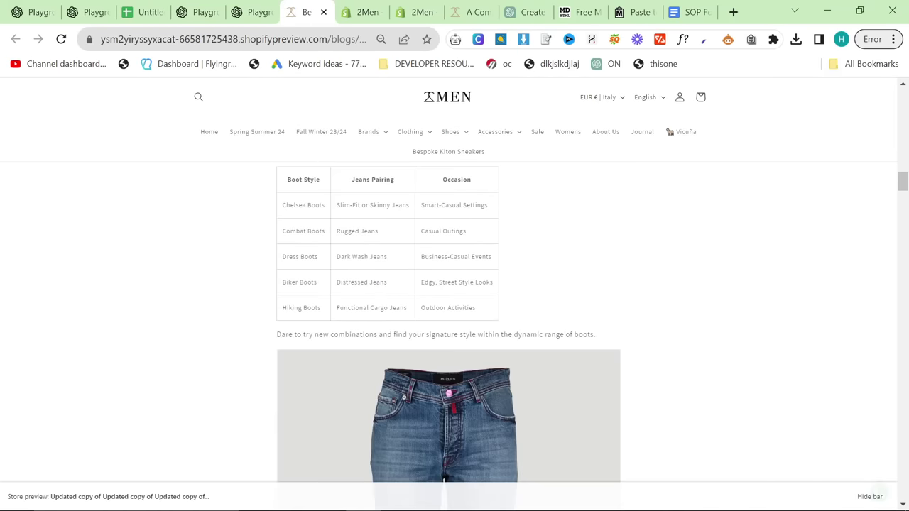
pyautogui.scroll(3, 302, 252)
# Check the progress of the jeans and boots chat, the spreadsheet, both BiggestBoss threads and the older men's reformatting chat.
pyautogui.click(201, 12)
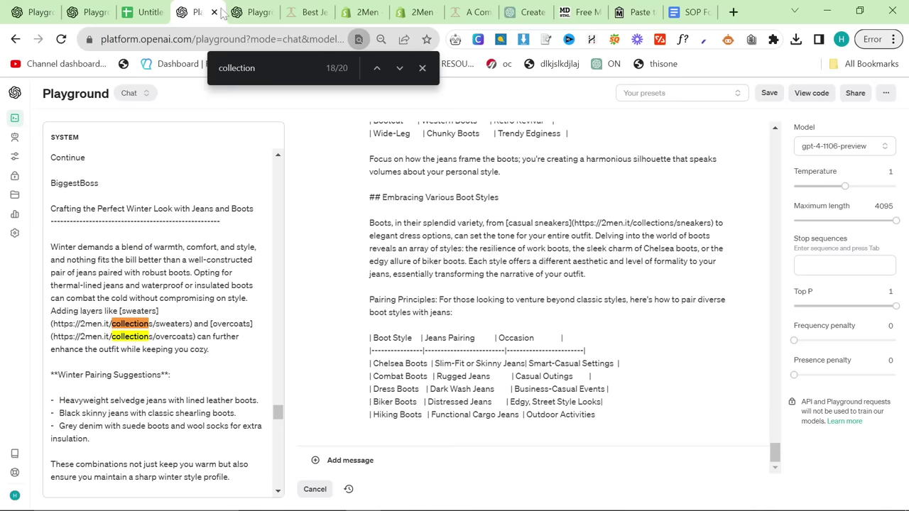
pyautogui.scroll(-1, 298, 187)
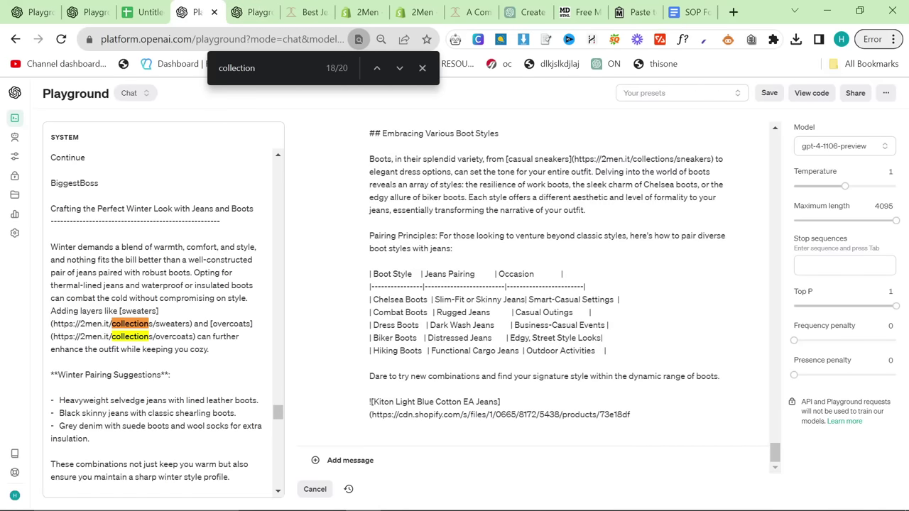
pyautogui.click(145, 12)
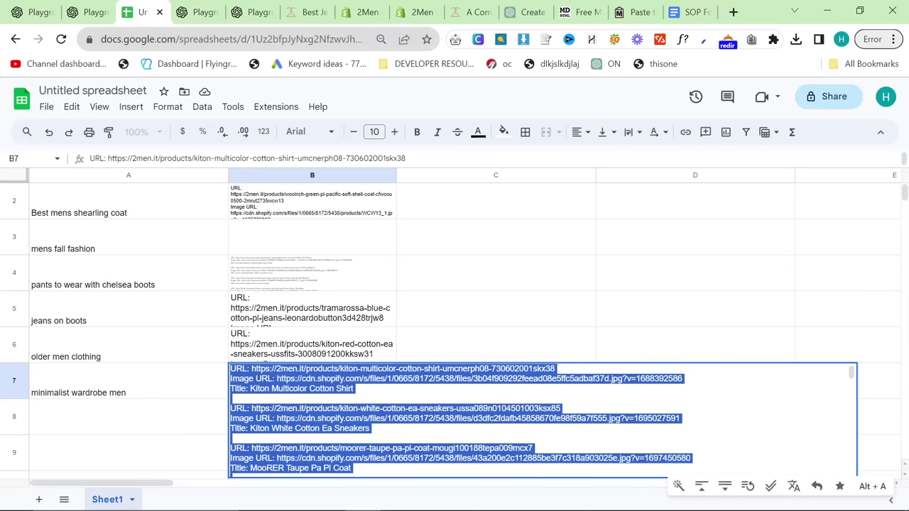
pyautogui.click(55, 14)
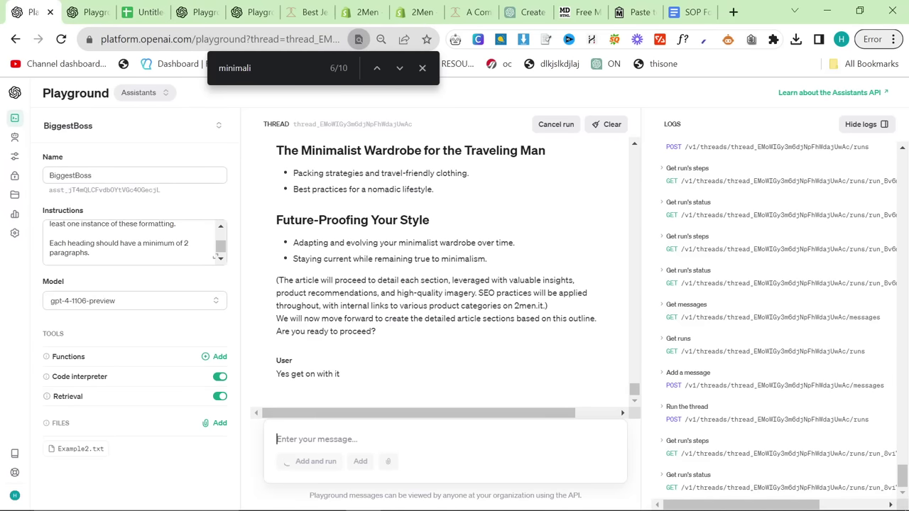
pyautogui.click(95, 12)
pyautogui.scroll(-3, 367, 323)
pyautogui.scroll(1, 370, 316)
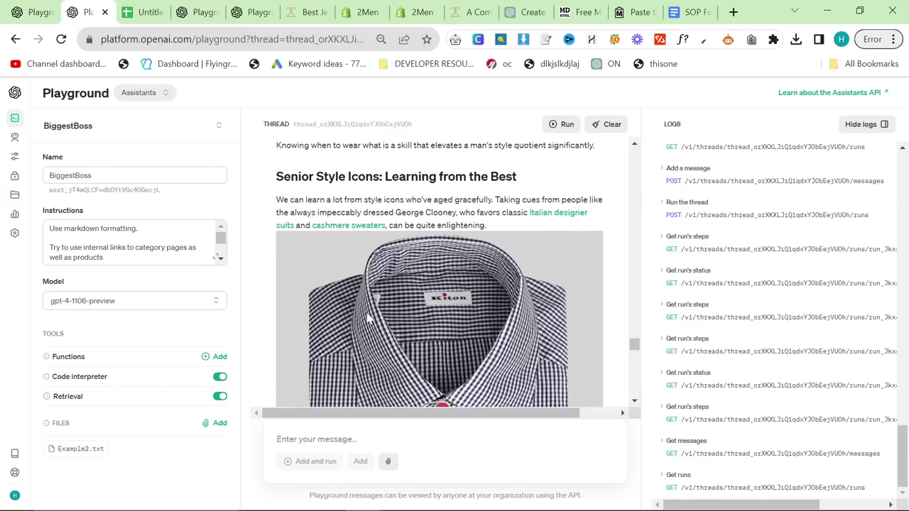
pyautogui.click(253, 10)
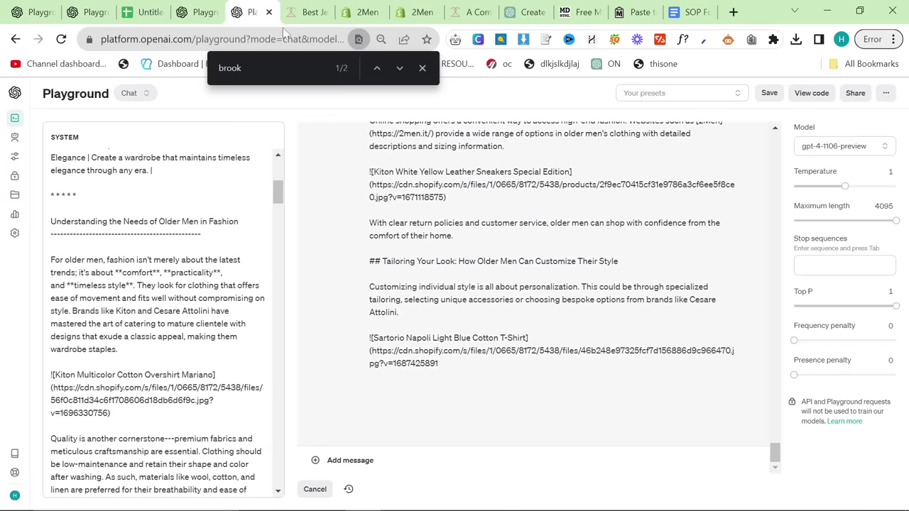
pyautogui.click(201, 11)
pyautogui.click(261, 13)
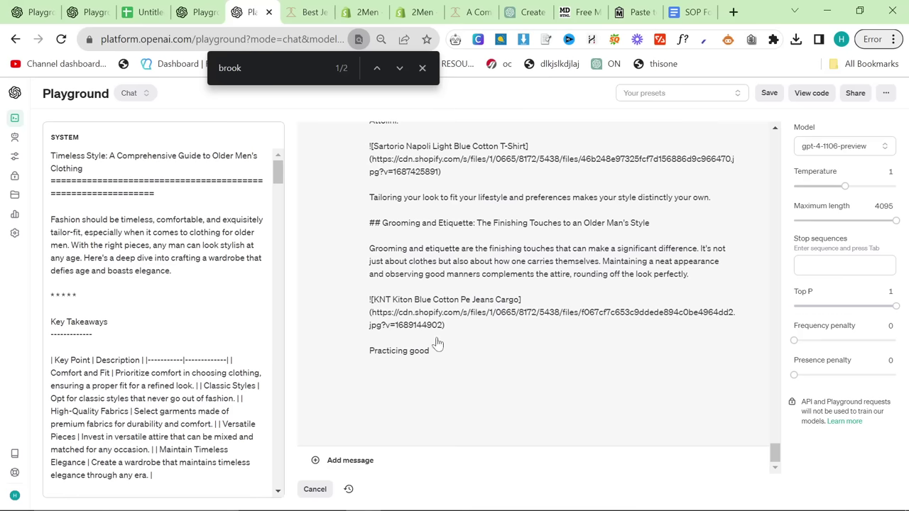
# Delete the sentence "Remove excessive repeated internal links." from the red formatting prompt in the document "SOP For Using My GPT Assistant".
pyautogui.click(688, 12)
pyautogui.click(302, 363)
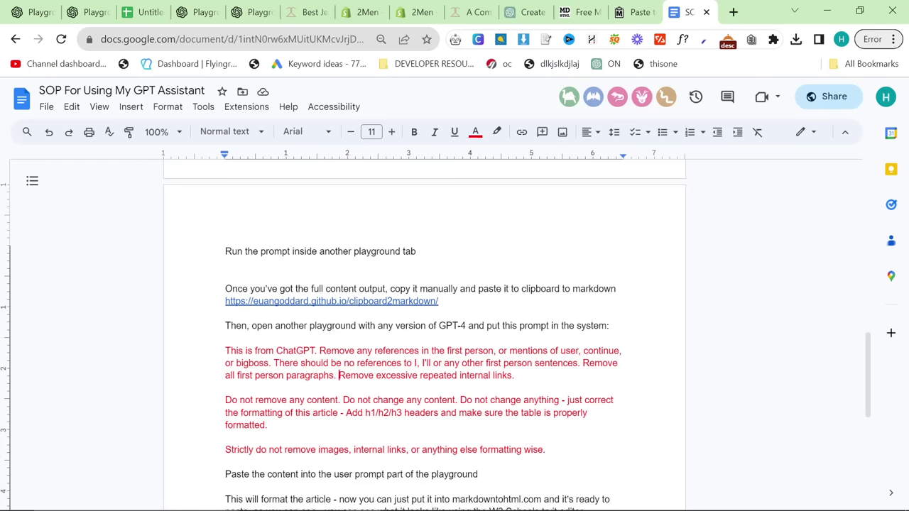
pyautogui.moveTo(339, 375); pyautogui.dragTo(234, 387)
pyautogui.click(516, 375)
pyautogui.moveTo(515, 375); pyautogui.dragTo(412, 376)
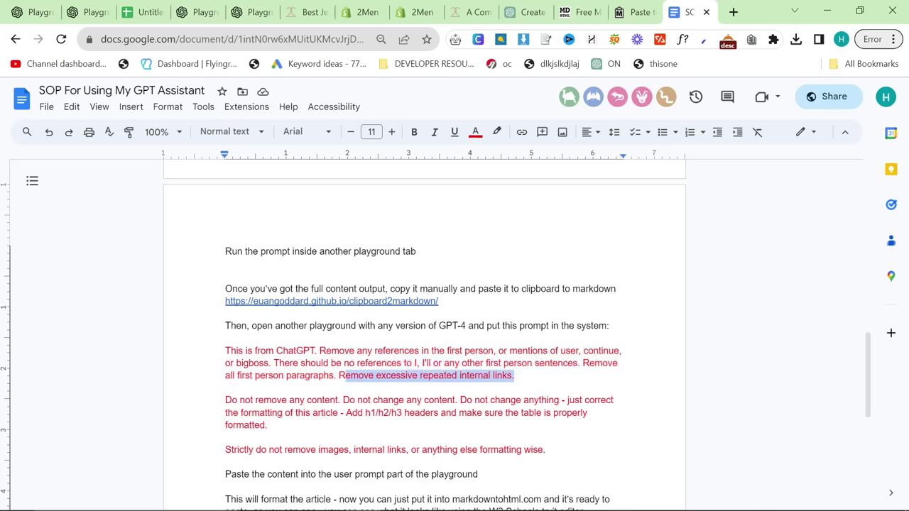
pyautogui.press('BackSpace')
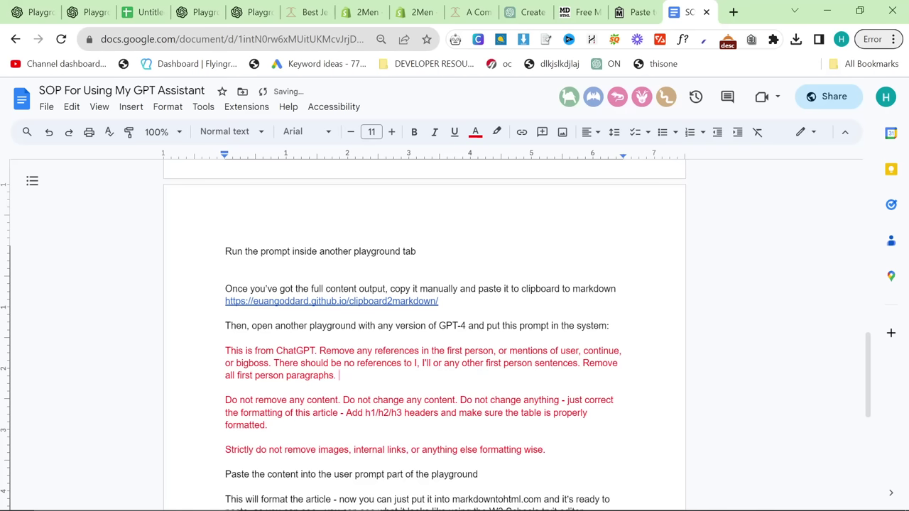
pyautogui.click(367, 400)
pyautogui.scroll(-1, 367, 400)
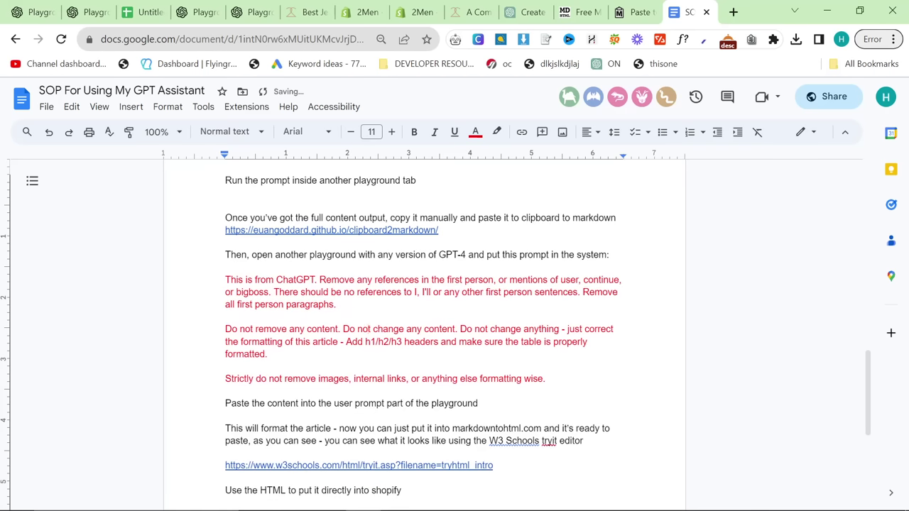
pyautogui.hotkey('alt', 'Tab')
pyautogui.hotkey('alt', 'Tab')
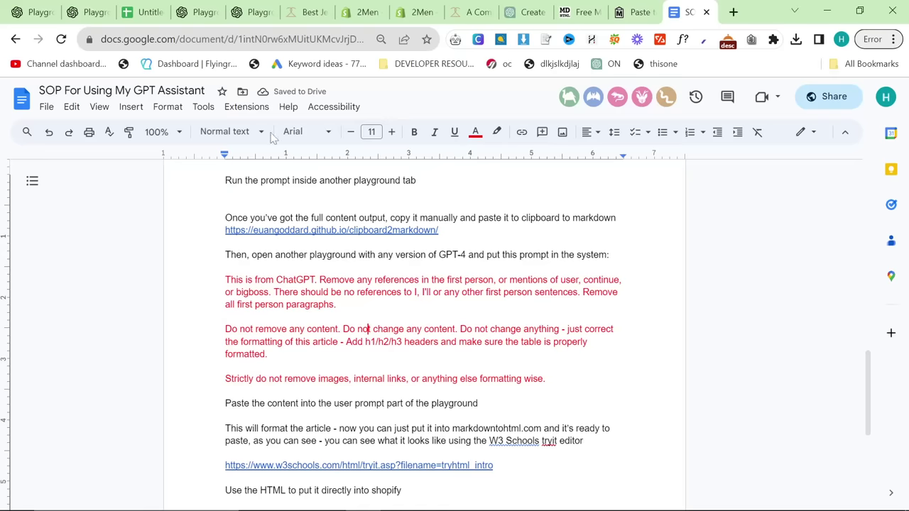
pyautogui.hotkey('alt', 'Tab')
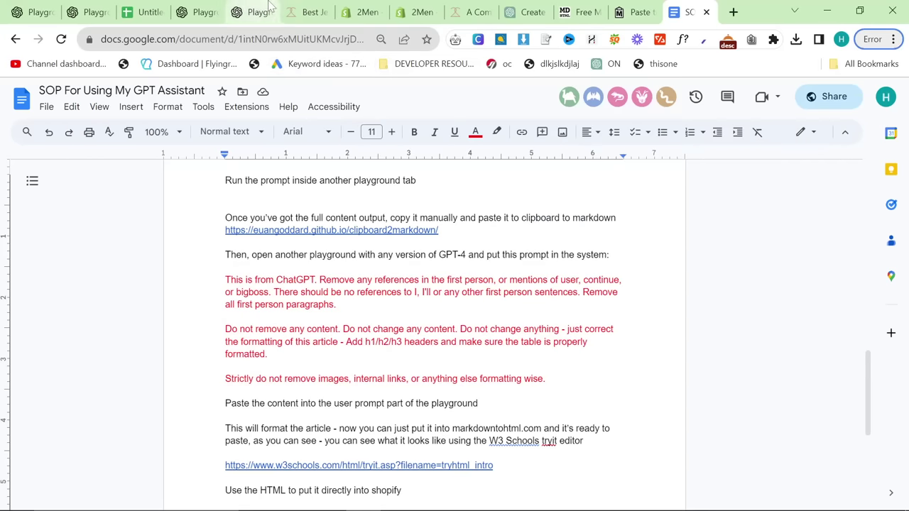
# Copy the reformatted older men's clothing article from its chat and replace the Markdown in markdowntohtml.com with it to produce raw HTML.
pyautogui.click(250, 12)
pyautogui.click(532, 361)
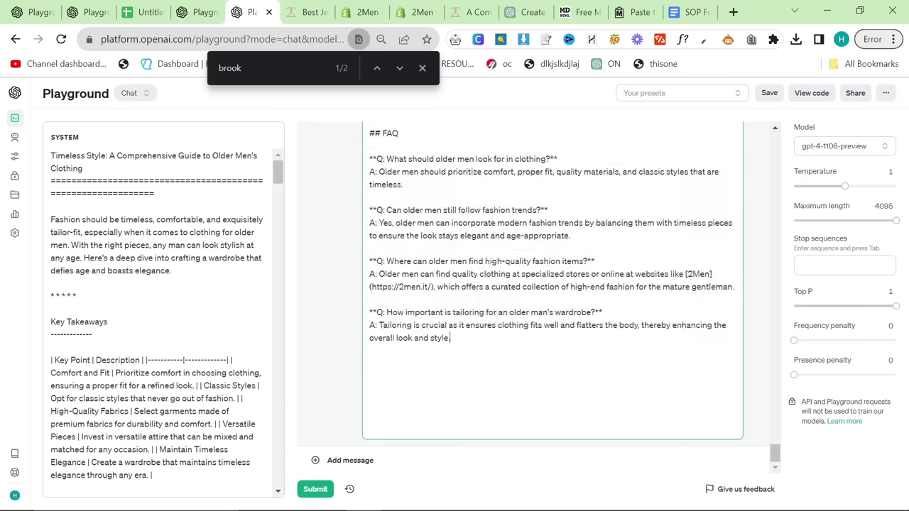
pyautogui.hotkey('ctrl', 'a')
pyautogui.click(416, 12)
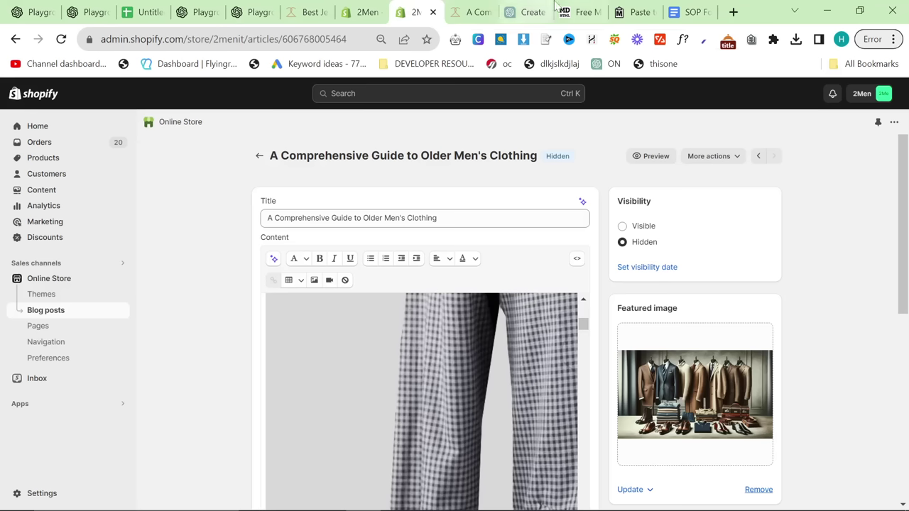
pyautogui.click(574, 12)
pyautogui.click(302, 303)
pyautogui.hotkey('ctrl', 'a')
pyautogui.hotkey('ctrl', 'v')
pyautogui.click(609, 325)
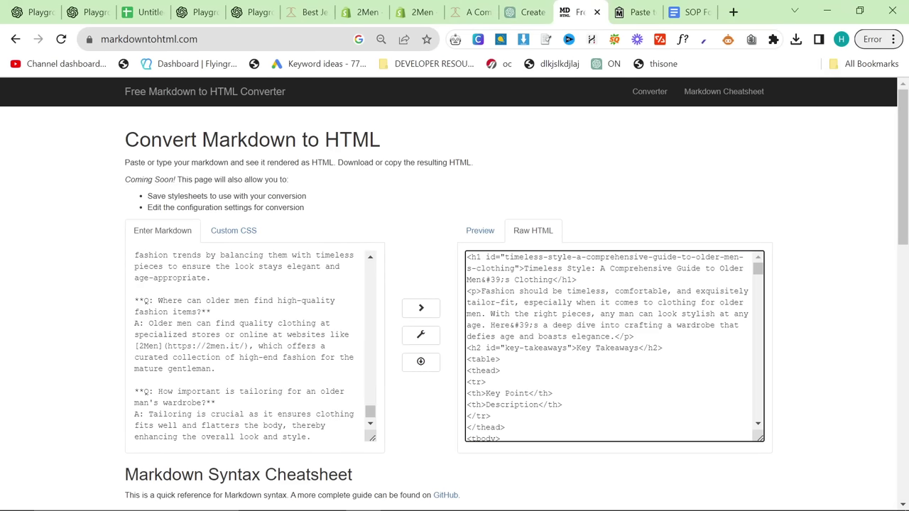
# Change the title heading "Timeless Style: A Comprehensive Guide to Older Men's Clothing" to a level-two heading in the Markdown.
pyautogui.scroll(4, 255, 341)
pyautogui.moveTo(370, 399); pyautogui.dragTo(370, 266)
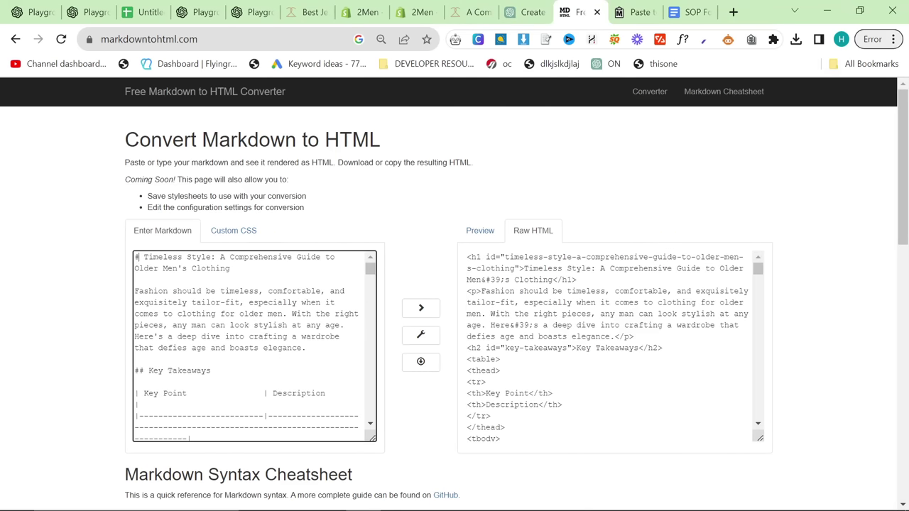
# Search the converter's Markdown and raw HTML for "collection" to check whether the internal collection links are included.
pyautogui.scroll(-5, 263, 325)
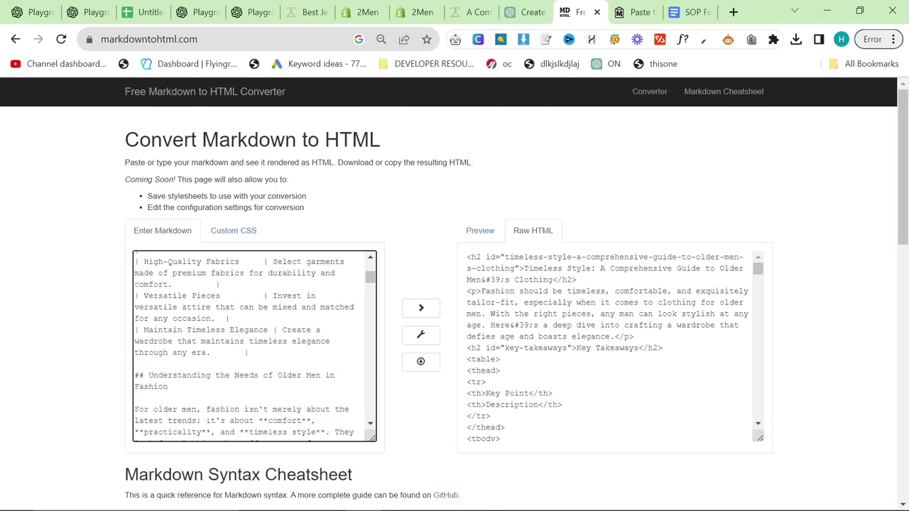
pyautogui.hotkey('ctrl', 'f')
pyautogui.write('collectoi')
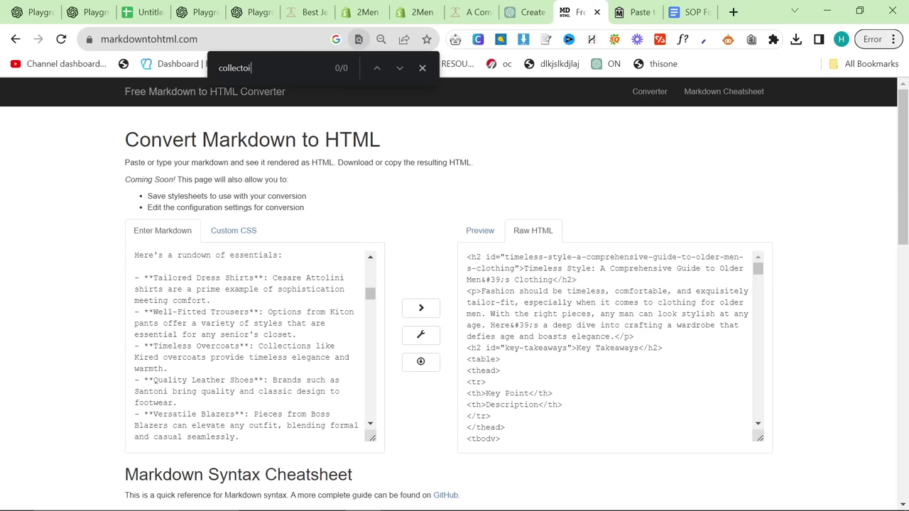
pyautogui.press('Return')
pyautogui.press('Return')
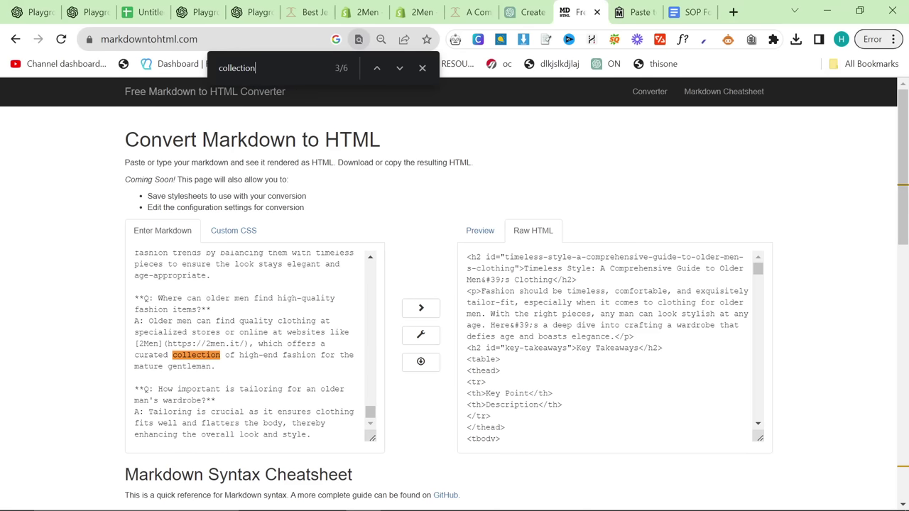
pyautogui.press('Return')
pyautogui.press('Return')
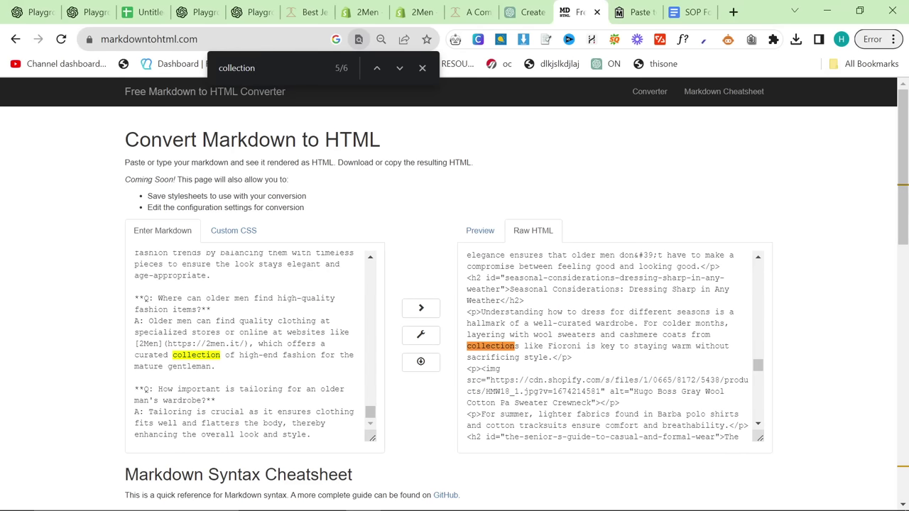
pyautogui.press('Return')
pyautogui.press('Return')
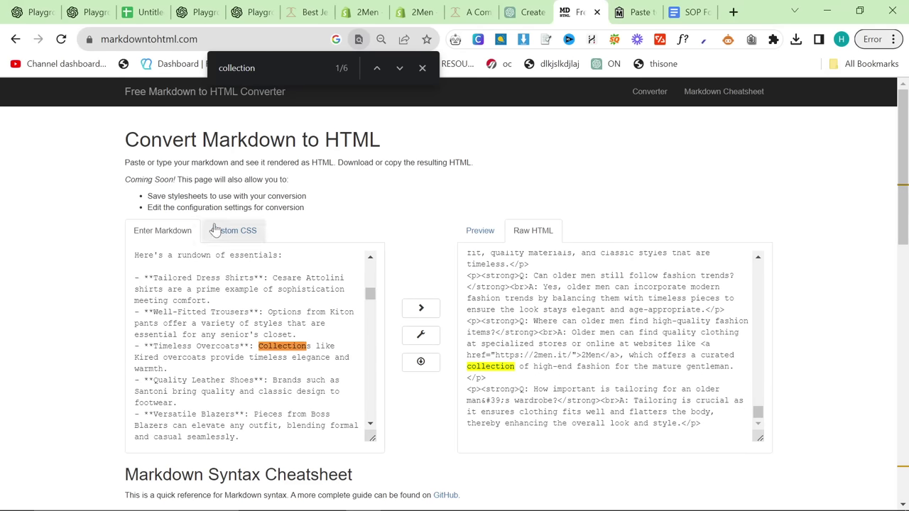
# Search the older men's clothing chat for "collection" and request that the collection internal links be added back.
pyautogui.click(249, 12)
pyautogui.click(51, 282)
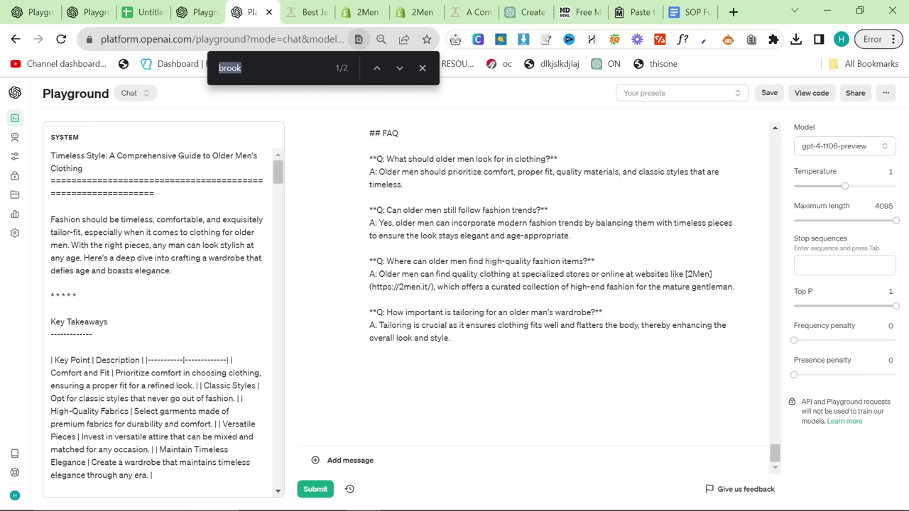
pyautogui.write('collection')
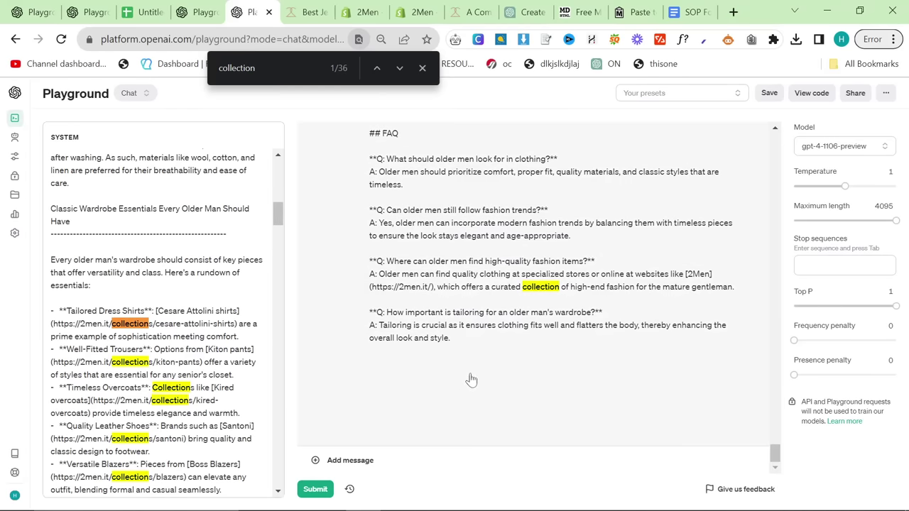
pyautogui.scroll(15, 470, 380)
pyautogui.scroll(-2, 515, 397)
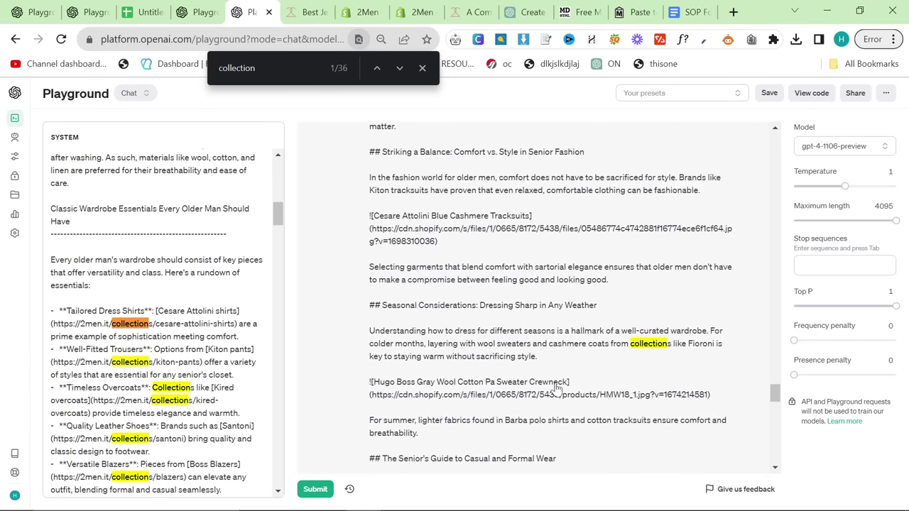
pyautogui.scroll(-10, 376, 455)
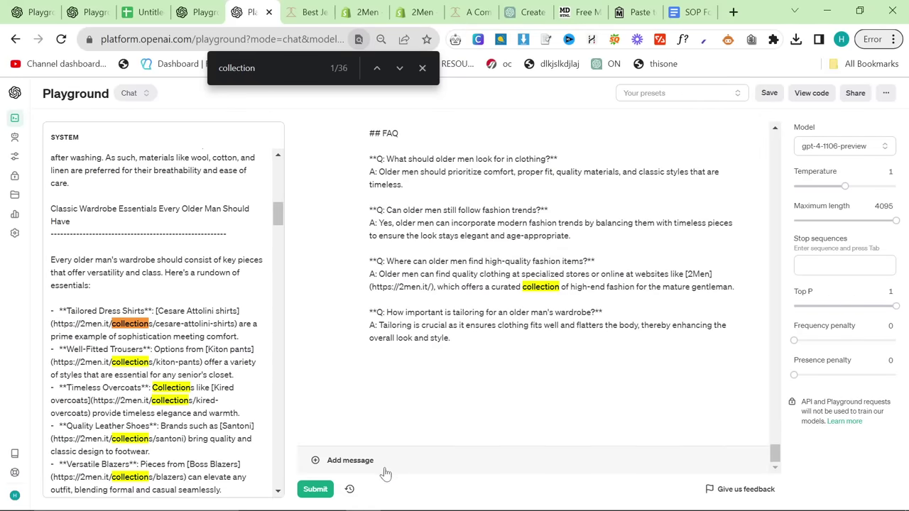
pyautogui.click(389, 461)
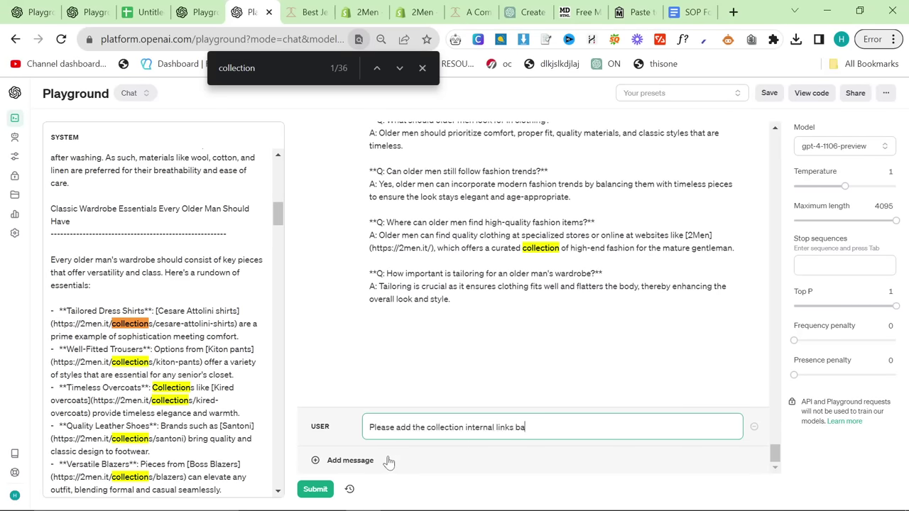
pyautogui.click(315, 489)
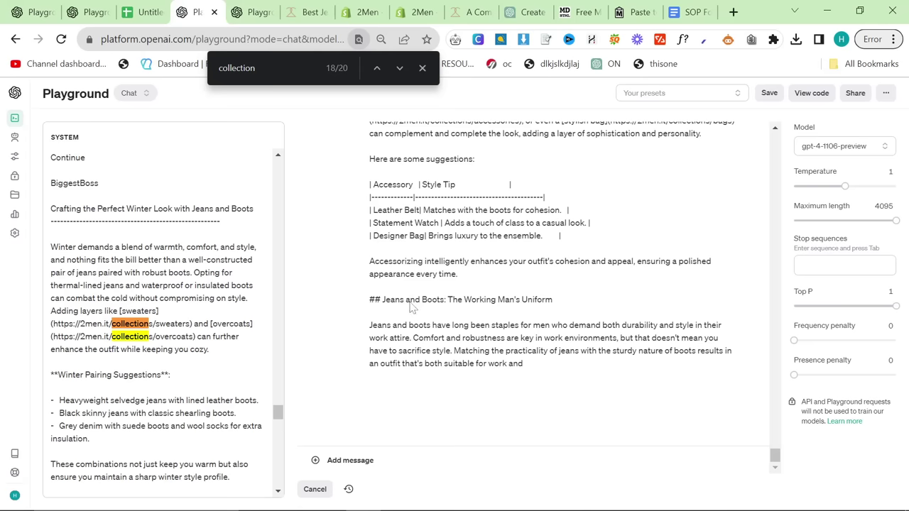
# Search the jeans and boots reformatting chat for "collection" to check its internal links.
pyautogui.press('BackSpace')
pyautogui.press('BackSpace')
pyautogui.press('BackSpace')
pyautogui.press('BackSpace')
pyautogui.press('BackSpace')
pyautogui.press('BackSpace')
pyautogui.press('BackSpace')
pyautogui.press('BackSpace')
pyautogui.press('BackSpace')
pyautogui.write('ollection')
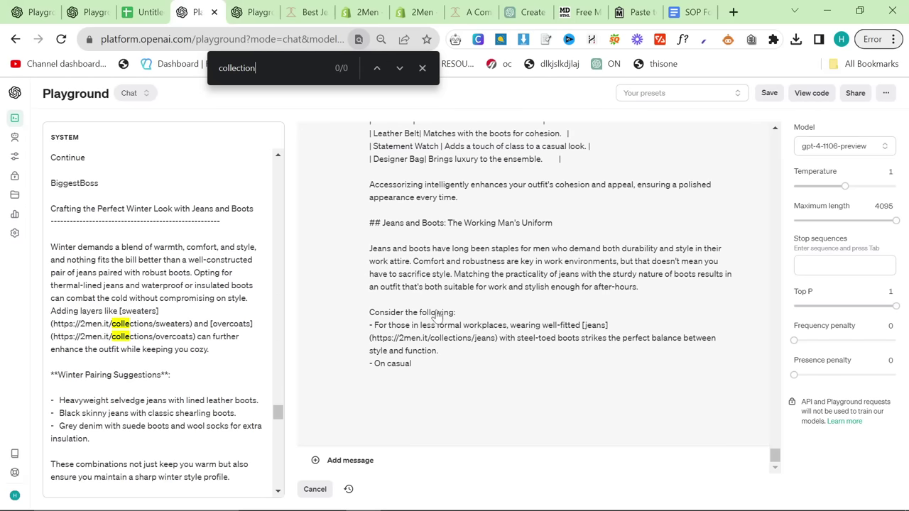
pyautogui.press('Return')
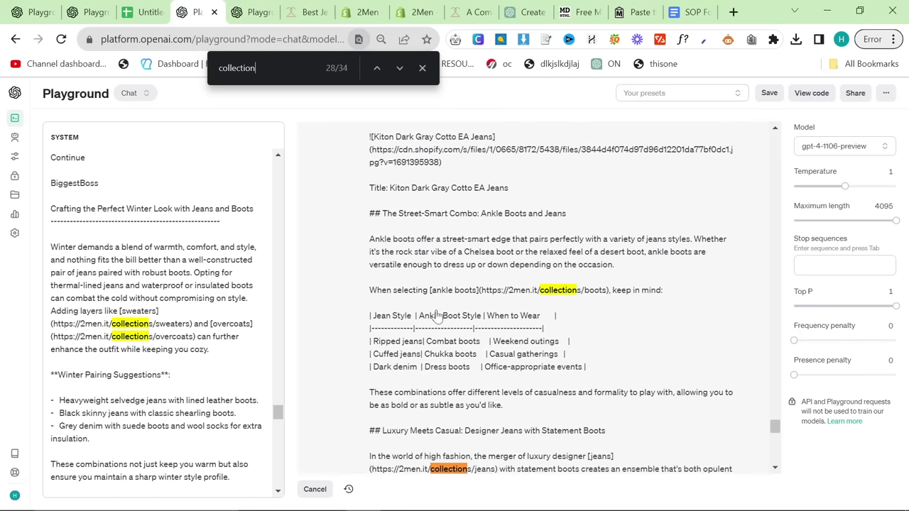
pyautogui.press('Return')
pyautogui.hotkey('shift', 'Return')
pyautogui.hotkey('shift', 'Return')
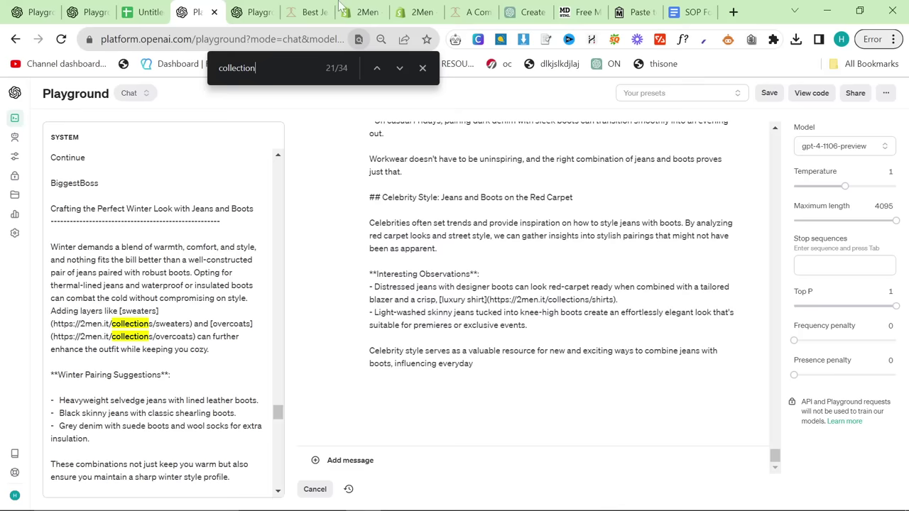
# Check the progress of the older men's chat, the jeans and boots chat and the minimalist wardrobe BiggestBoss thread.
pyautogui.hotkey('ctrl', 'Tab')
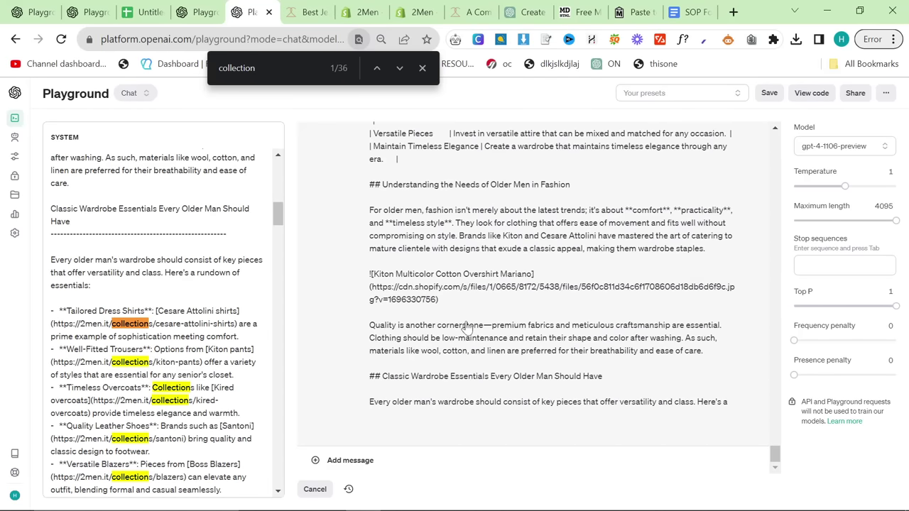
pyautogui.click(694, 12)
pyautogui.click(257, 11)
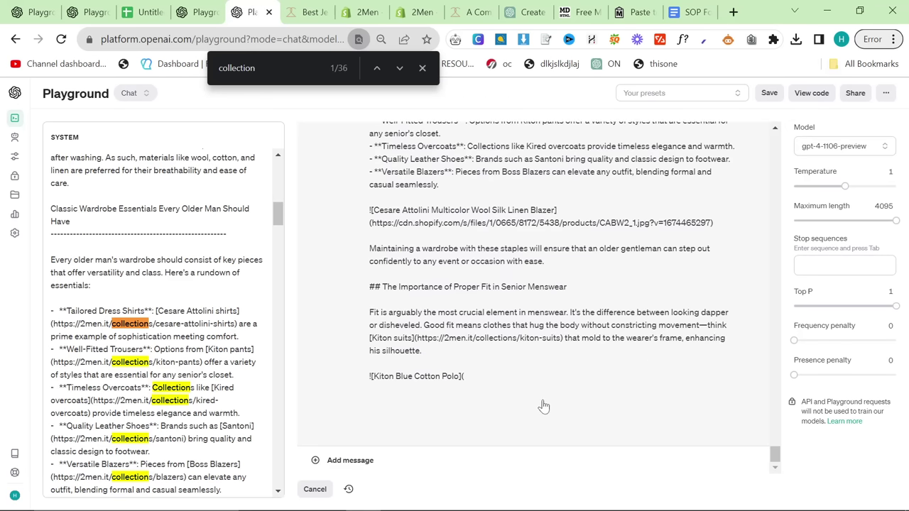
pyautogui.hotkey('ctrl', 'shift', 'Tab')
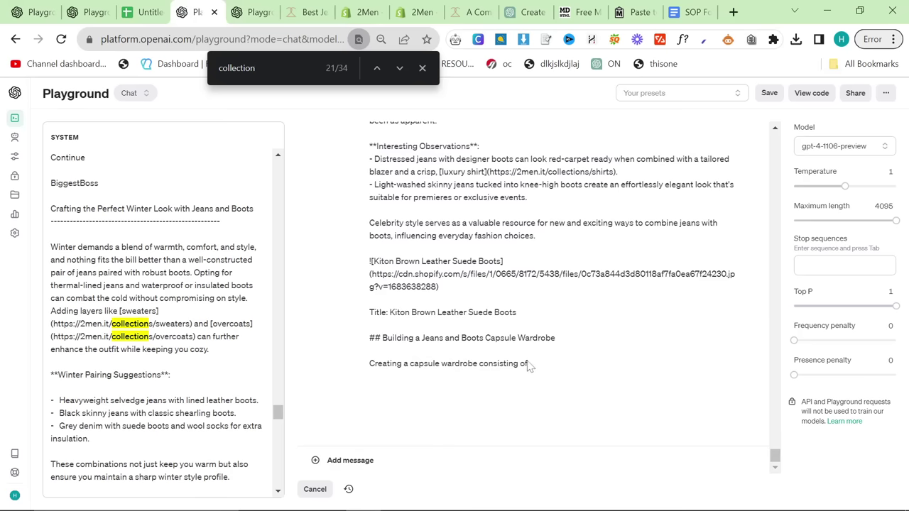
pyautogui.click(142, 10)
pyautogui.click(43, 10)
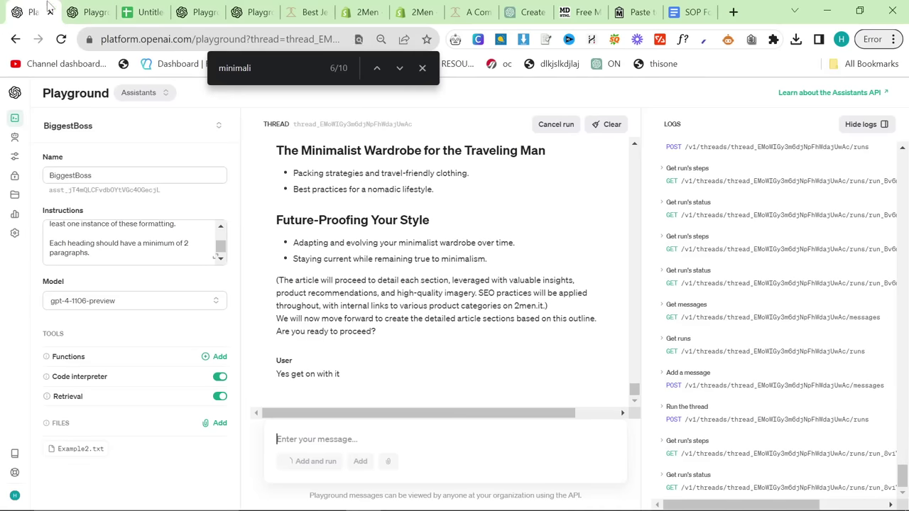
pyautogui.click(336, 436)
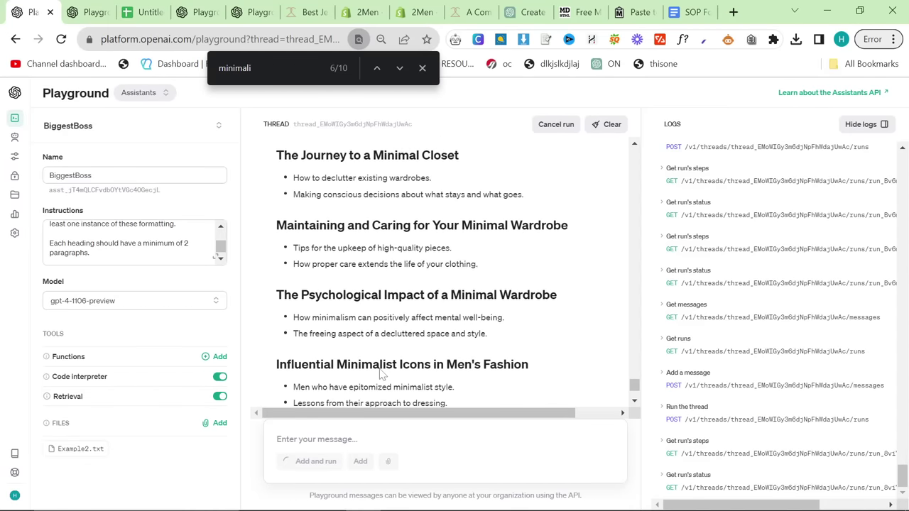
# Close the older men's clothing BiggestBoss thread and check on both reformatting chats, dismissing the "collection" search in the jeans chat.
pyautogui.click(89, 12)
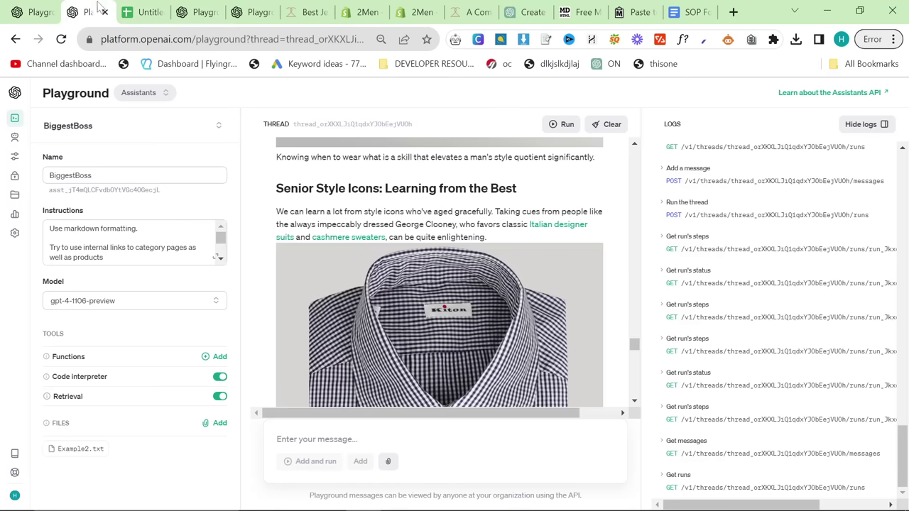
pyautogui.click(104, 13)
pyautogui.click(189, 9)
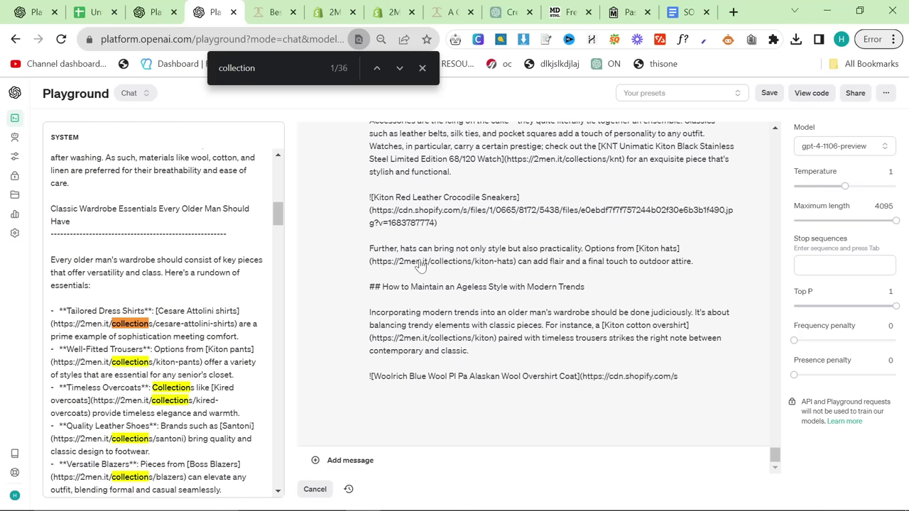
pyautogui.click(162, 7)
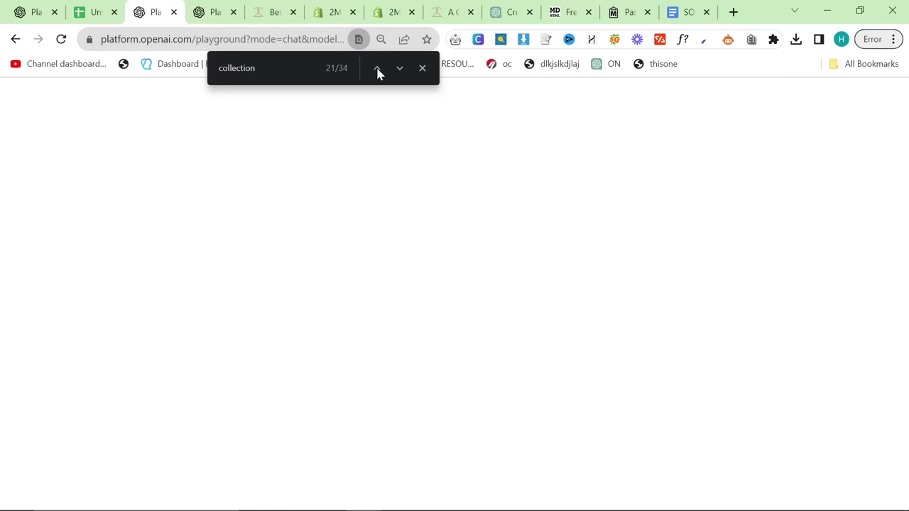
pyautogui.click(422, 68)
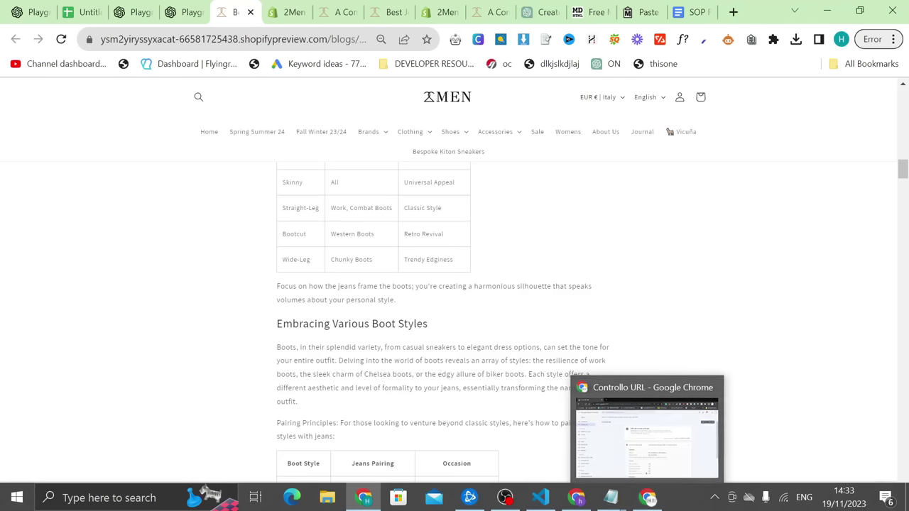
# Review the headings, images, tables and lists in the store preview of "Best Jeans & Boots Combinations For Men 2024".
pyautogui.scroll(3, 448, 321)
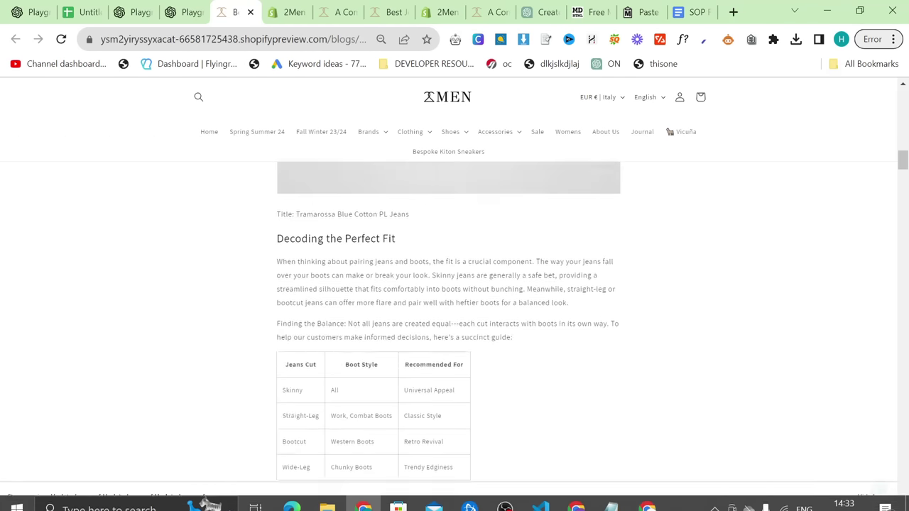
pyautogui.scroll(10, 398, 362)
pyautogui.scroll(-2, 398, 363)
pyautogui.tripleClick(407, 292)
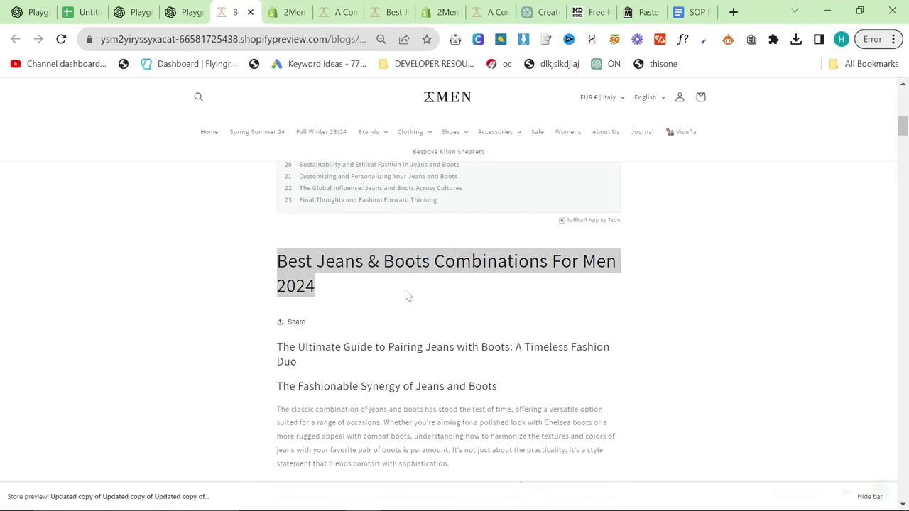
pyautogui.click(439, 304)
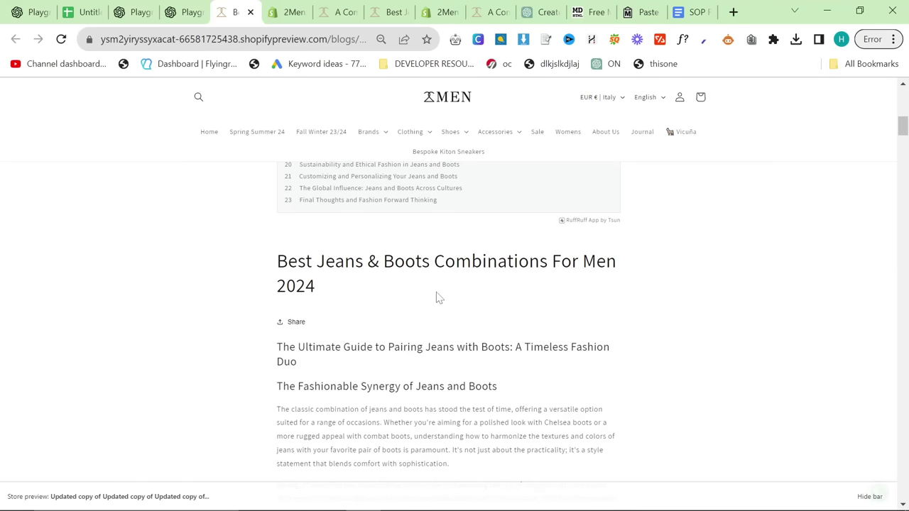
pyautogui.scroll(-3, 438, 298)
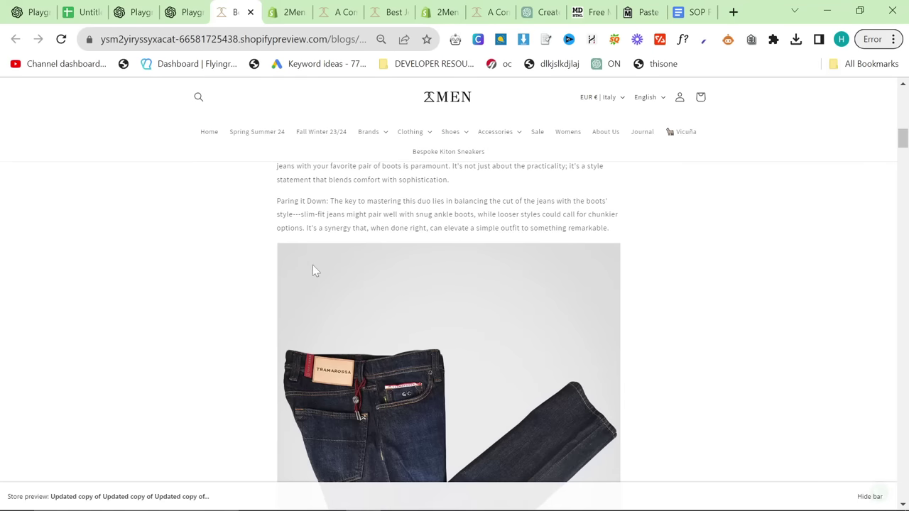
pyautogui.scroll(2, 312, 265)
pyautogui.moveTo(267, 275); pyautogui.dragTo(498, 317)
pyautogui.click(529, 325)
pyautogui.scroll(-10, 481, 319)
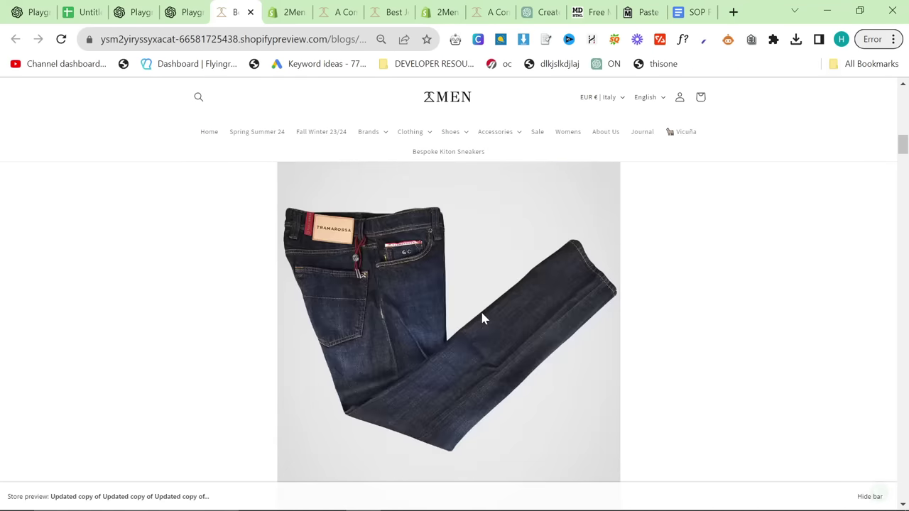
pyautogui.scroll(-5, 343, 342)
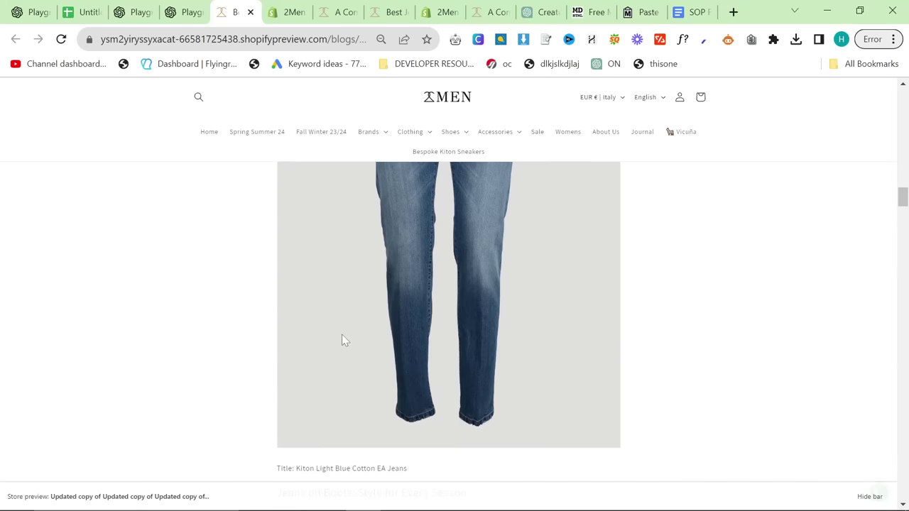
pyautogui.scroll(-5, 217, 221)
pyautogui.scroll(1, 225, 309)
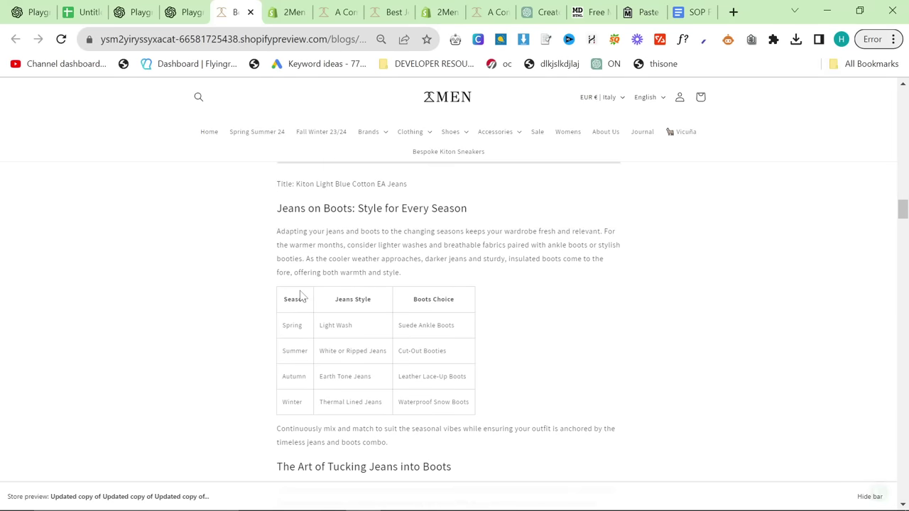
pyautogui.scroll(-10, 390, 272)
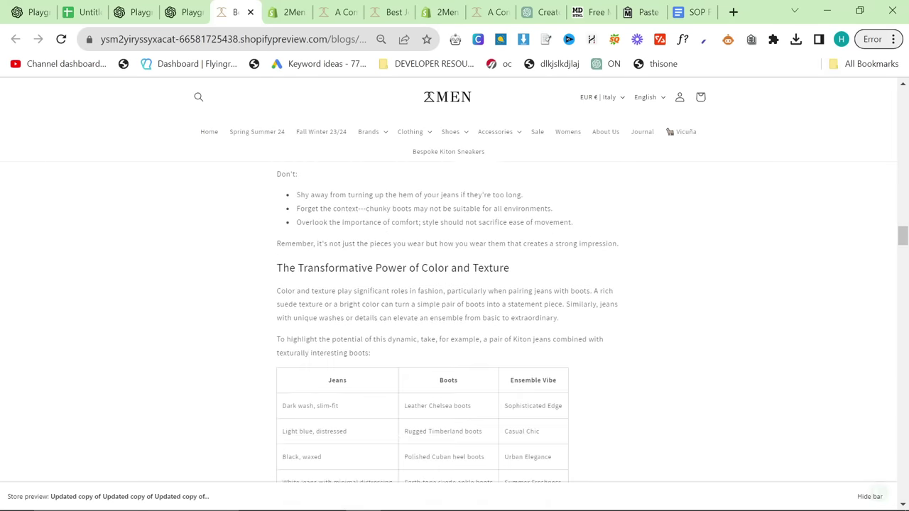
pyautogui.scroll(-10, 388, 274)
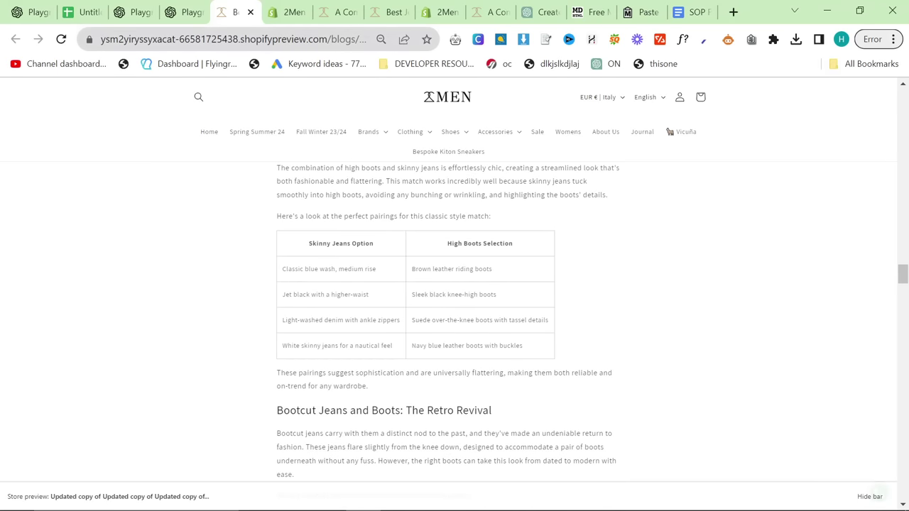
pyautogui.scroll(-4, 304, 310)
pyautogui.scroll(-2, 447, 320)
# Check the older men's chat, the jeans and boots chat and the generated content in the minimalist wardrobe thread.
pyautogui.click(187, 12)
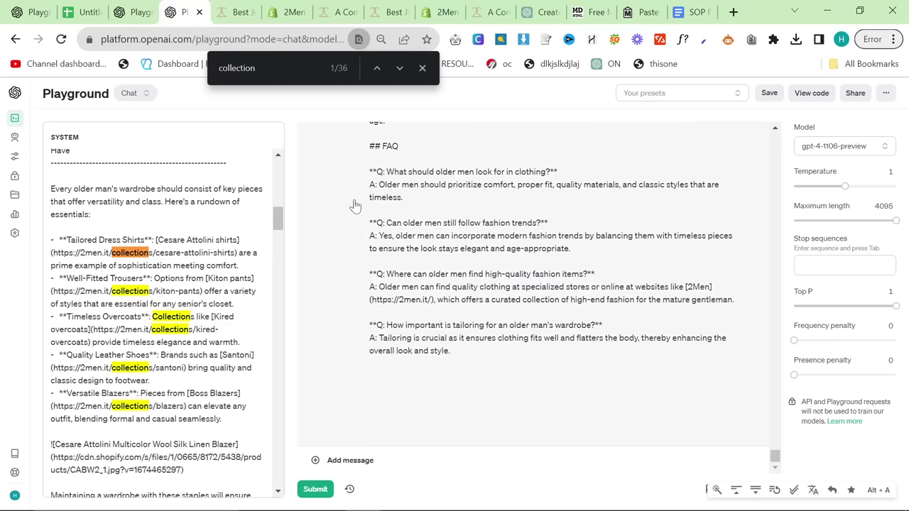
pyautogui.click(135, 12)
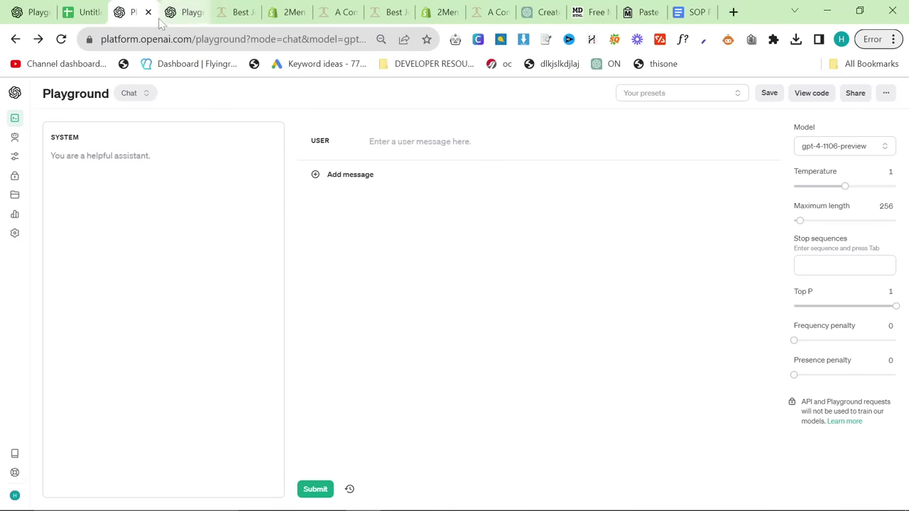
pyautogui.click(33, 4)
pyautogui.scroll(5, 353, 346)
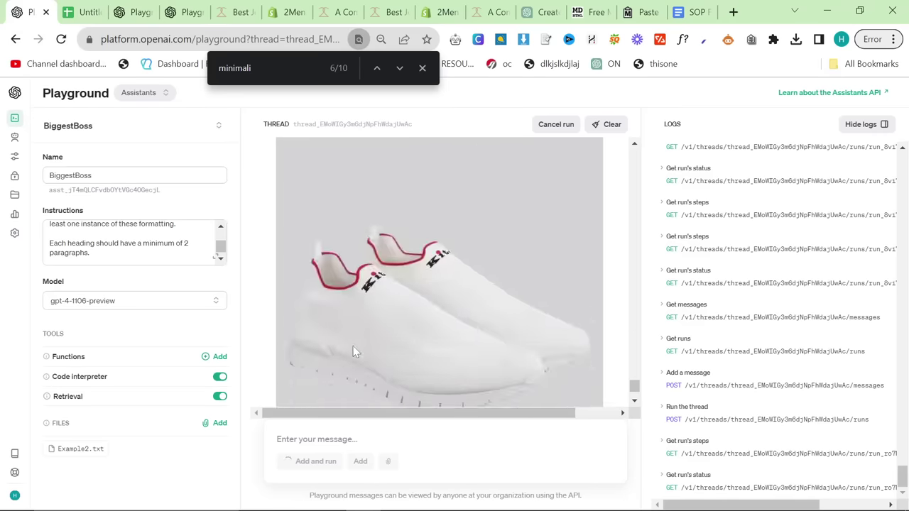
# Copy the jeans and boots article from the BiggestBoss thread, starting at "The Ultimate Guide to Pairing Jeans with Boots: A Timeless Fashion Duo".
pyautogui.scroll(8, 353, 346)
pyautogui.scroll(-8, 401, 366)
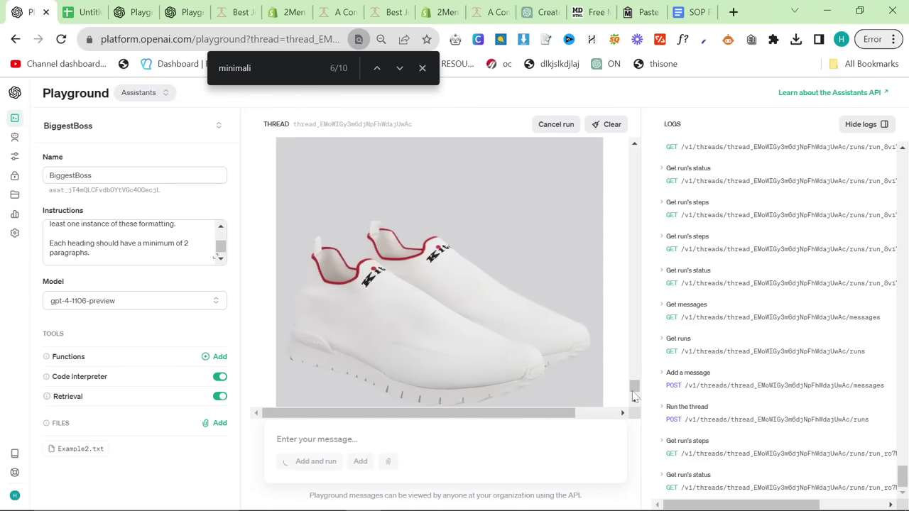
pyautogui.moveTo(634, 390); pyautogui.dragTo(617, 229)
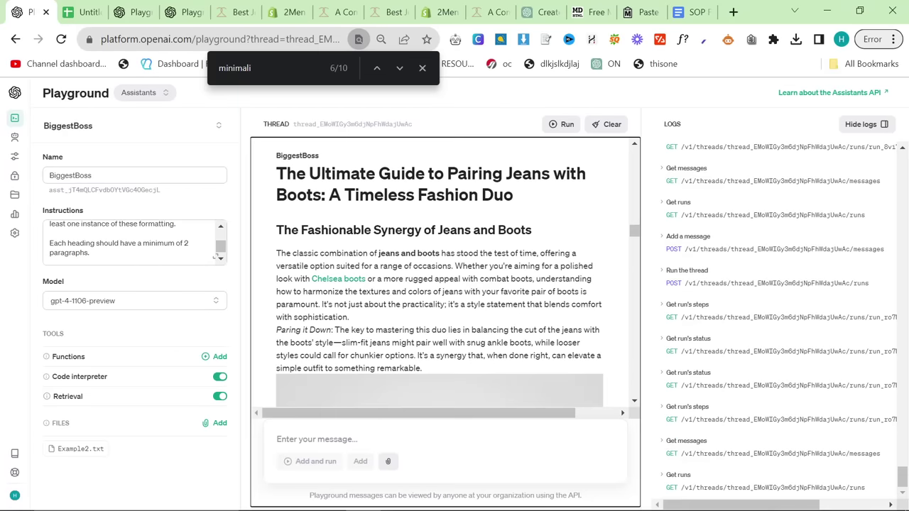
pyautogui.scroll(-15, 524, 308)
pyautogui.moveTo(275, 175); pyautogui.dragTo(447, 324)
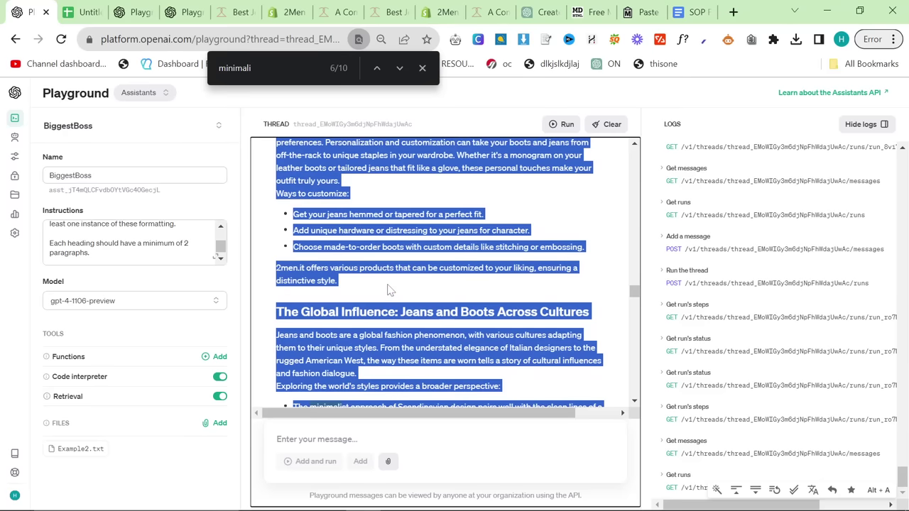
pyautogui.scroll(8, 389, 290)
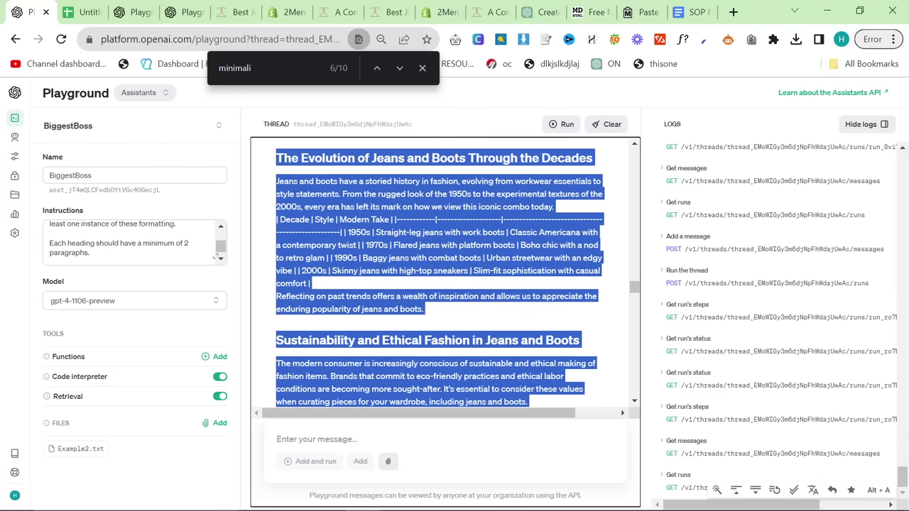
pyautogui.scroll(8, 441, 272)
pyautogui.click(460, 283)
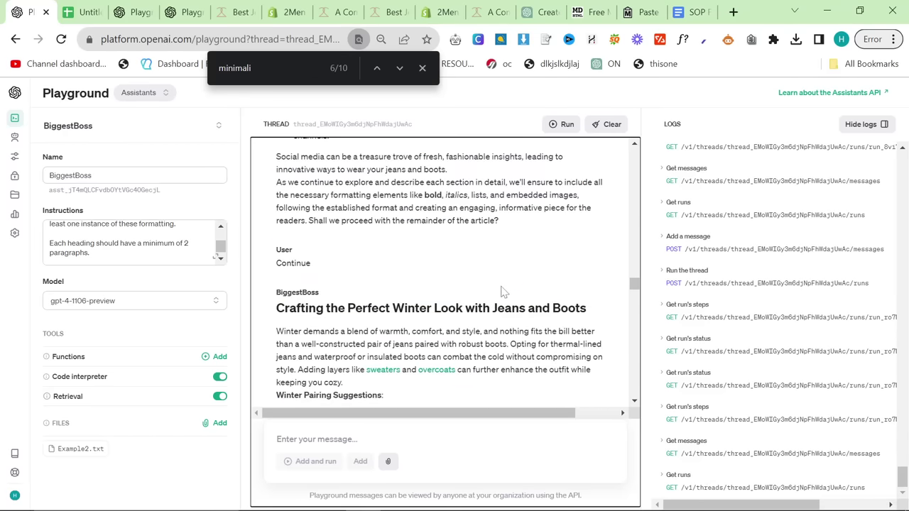
# Convert the copied jeans and boots article to Markdown with clipboard2markdown, replacing the older men's article there.
pyautogui.click(632, 11)
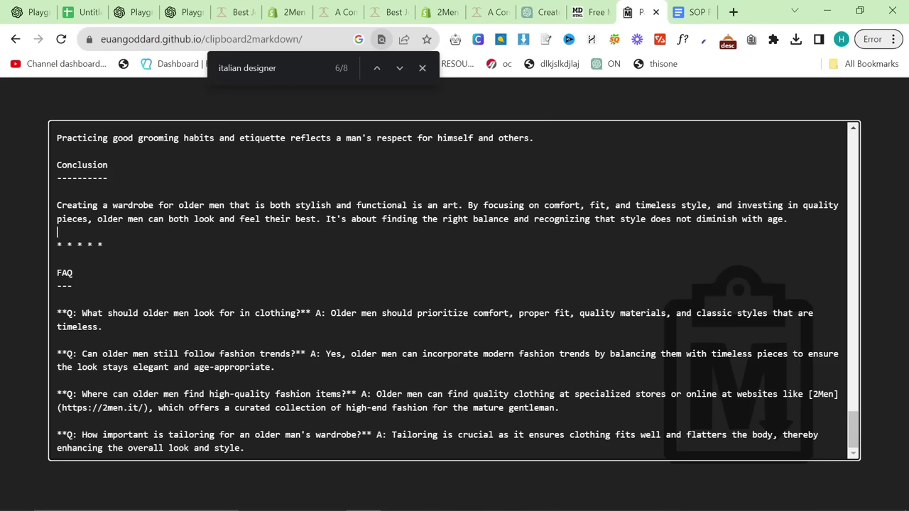
pyautogui.hotkey('ctrl', 'a')
pyautogui.hotkey('ctrl', 'v')
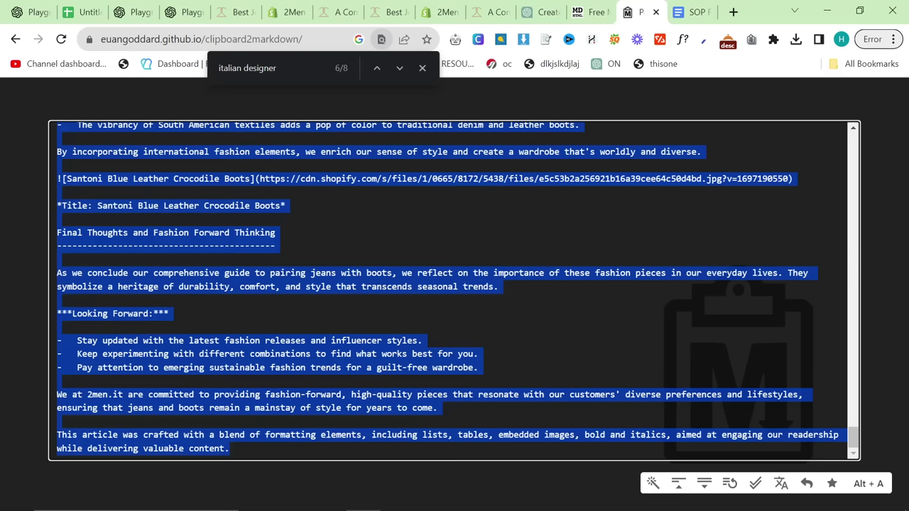
# Paste the Markdown jeans and boots article into the system instructions of the blank Playground chat.
pyautogui.click(140, 8)
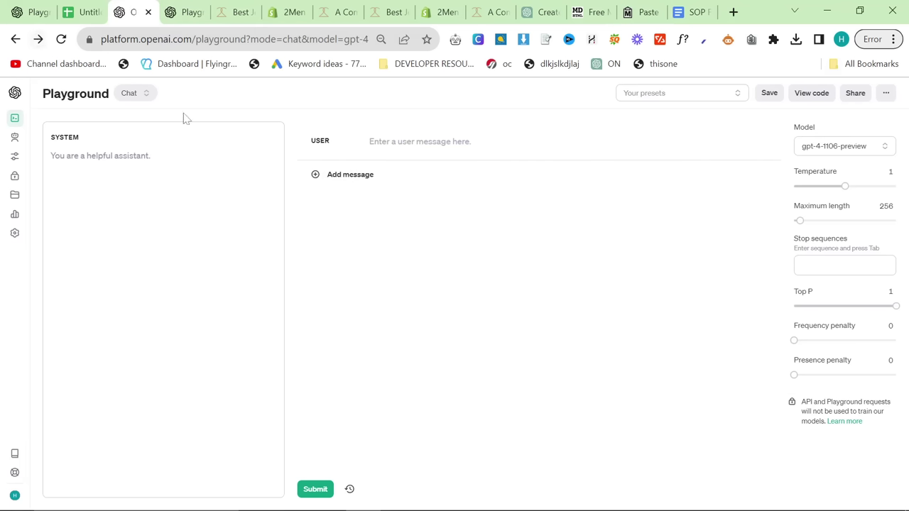
pyautogui.click(164, 156)
pyautogui.hotkey('ctrl', 'v')
pyautogui.hotkey('alt', 'Tab')
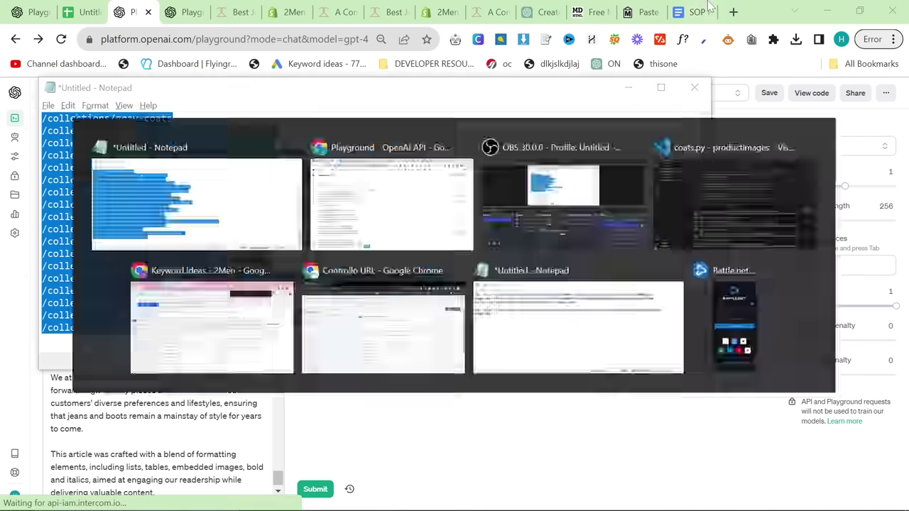
# Copy the red reformatting prompt from the SOP document and paste it as the chat's user message.
pyautogui.click(686, 8)
pyautogui.moveTo(226, 279); pyautogui.dragTo(549, 384)
pyautogui.click(157, 6)
pyautogui.click(420, 142)
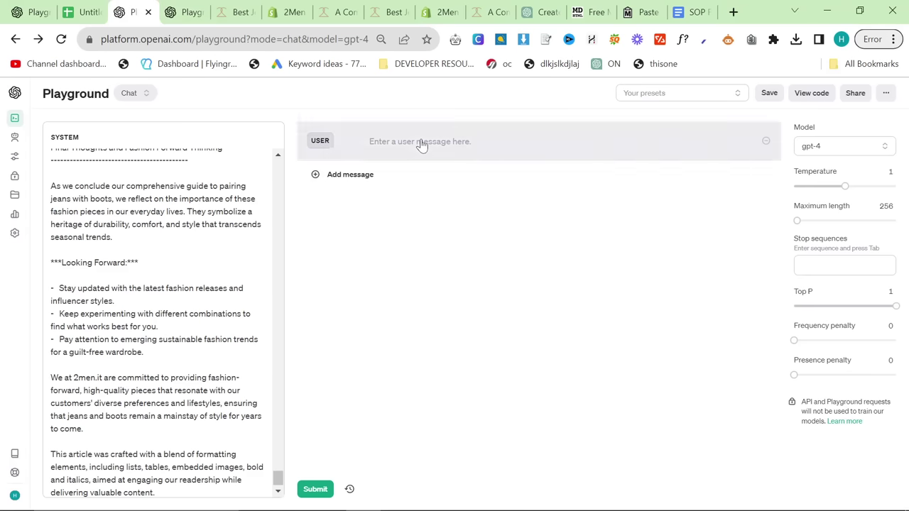
pyautogui.hotkey('ctrl', 'v')
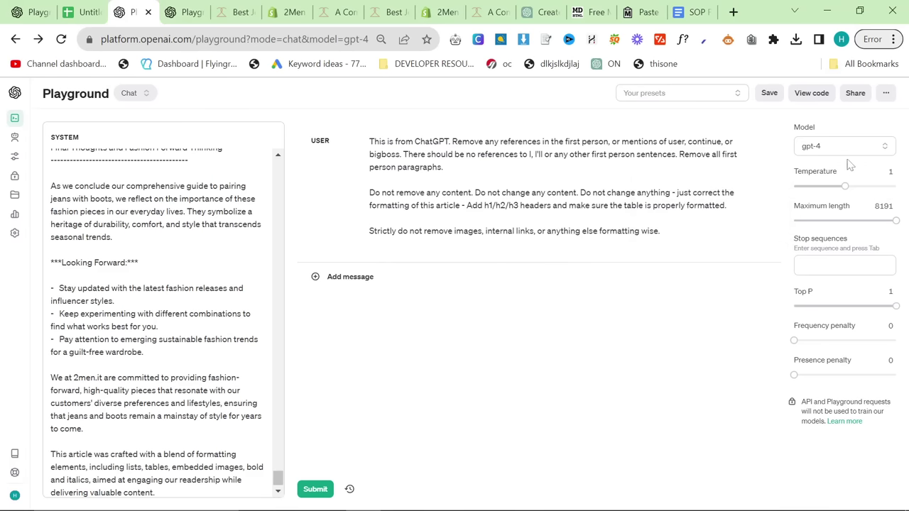
# Switch the chat's model to gpt-4-1106-preview and submit the reformatting request.
pyautogui.click(845, 145)
pyautogui.click(824, 187)
pyautogui.click(315, 488)
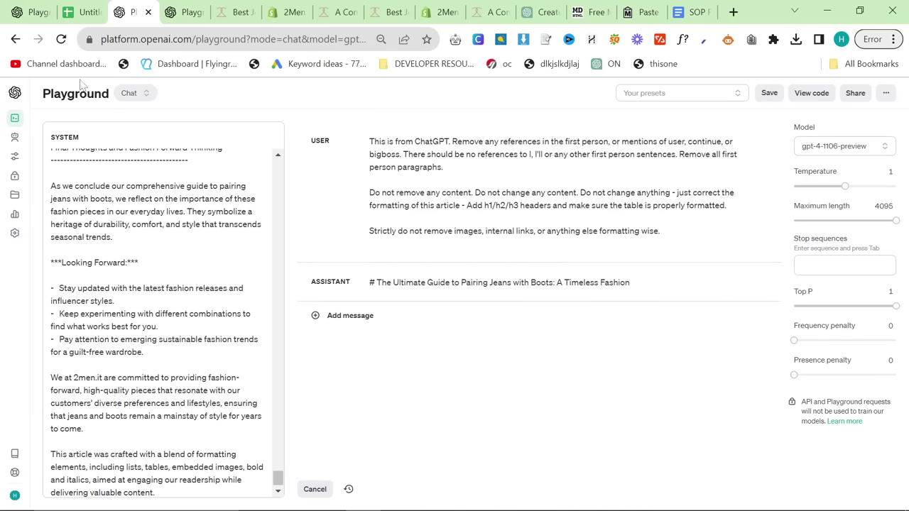
# Prompt BiggestBoss to carry on with the minimalist wardrobe article, and check on the older men's and jeans chats.
pyautogui.click(36, 12)
pyautogui.scroll(-5, 634, 284)
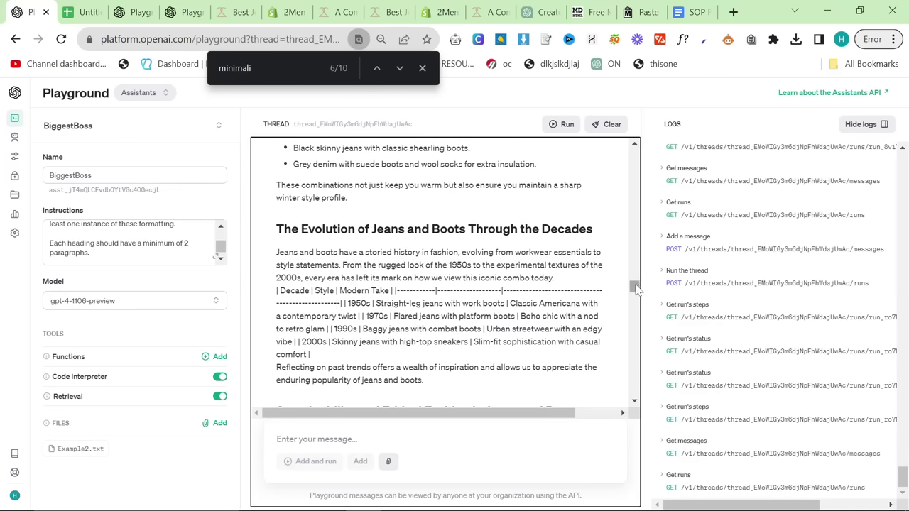
pyautogui.moveTo(637, 289); pyautogui.dragTo(632, 454)
pyautogui.click(277, 439)
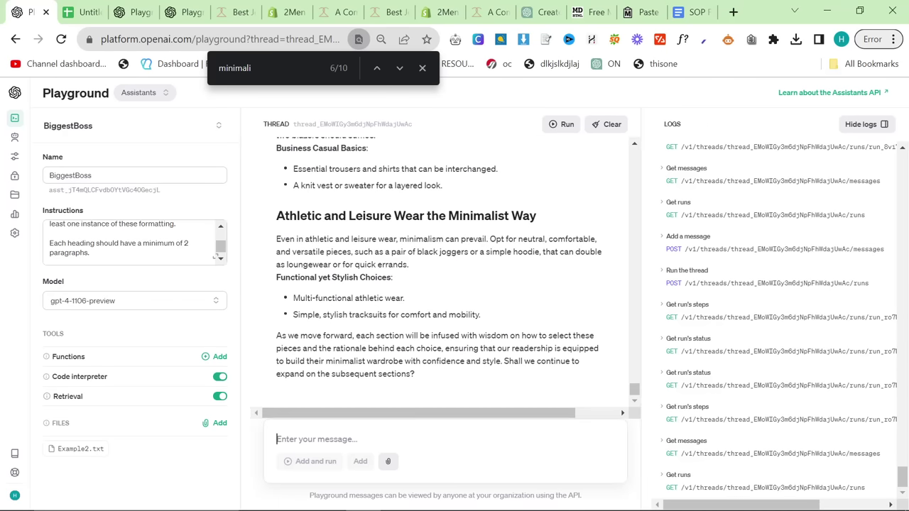
pyautogui.write('io')
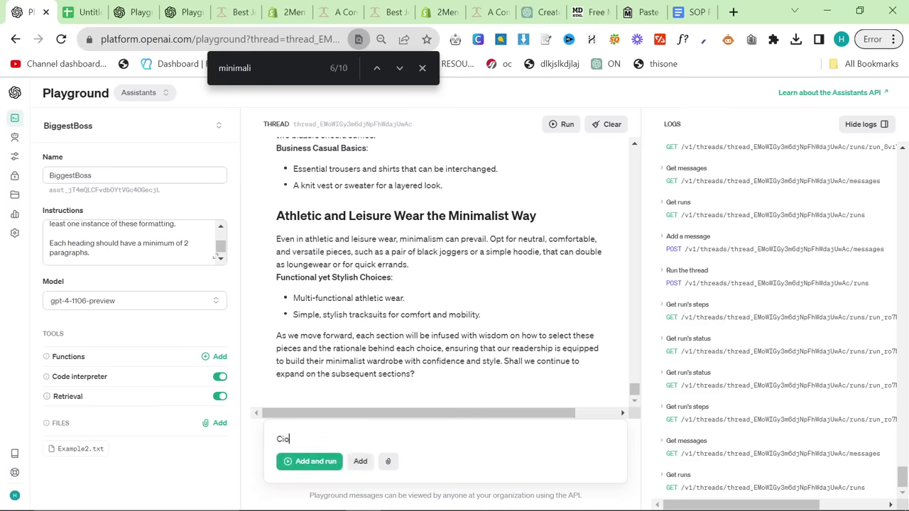
pyautogui.click(316, 462)
pyautogui.click(187, 12)
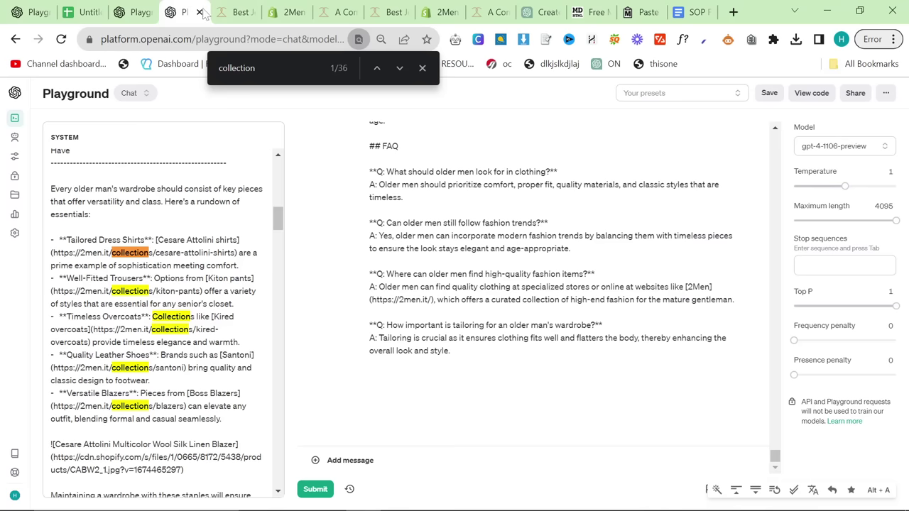
pyautogui.click(142, 11)
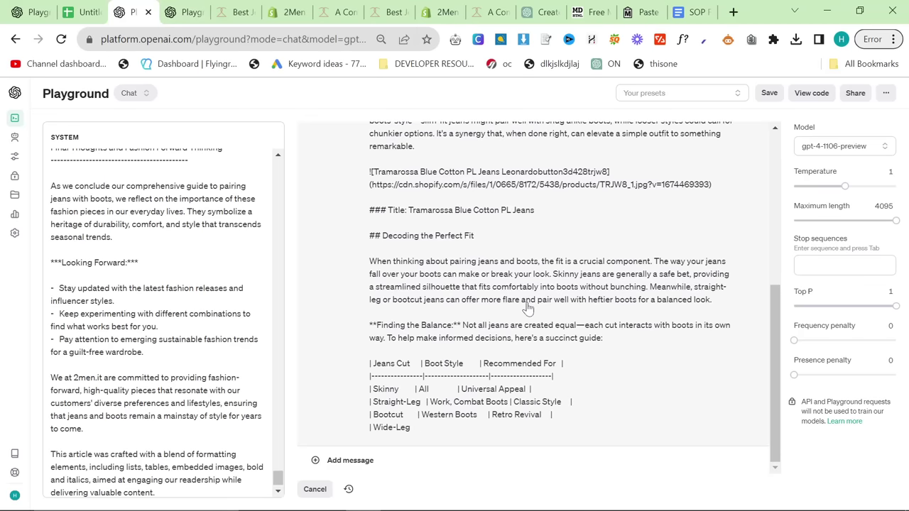
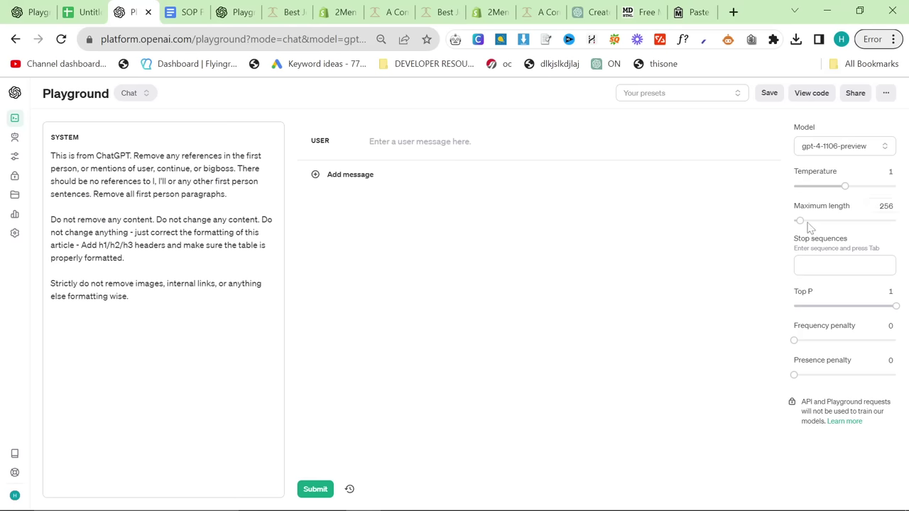
# Run the reformatting chat on the Markdown jeans and boots article as the user message, with a maximum length of 4095.
pyautogui.moveTo(808, 223); pyautogui.dragTo(890, 242)
pyautogui.doubleClick(174, 220)
pyautogui.click(396, 323)
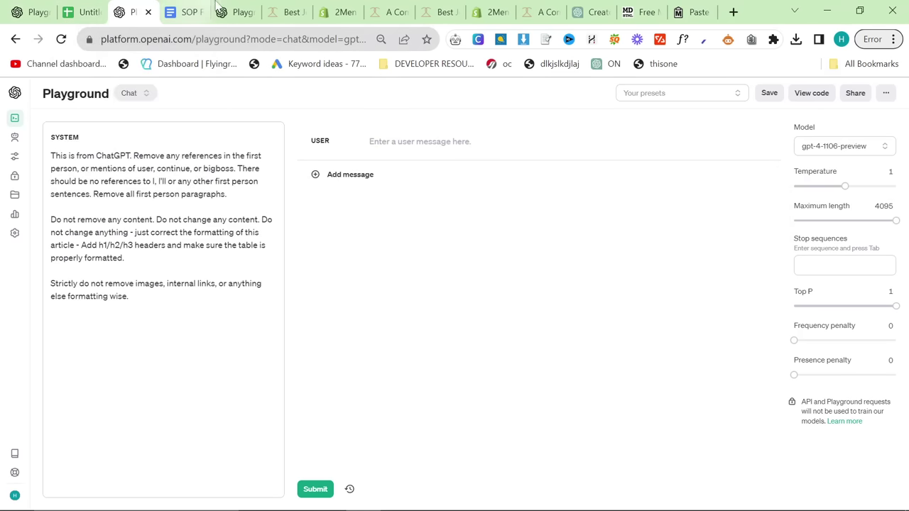
pyautogui.click(683, 11)
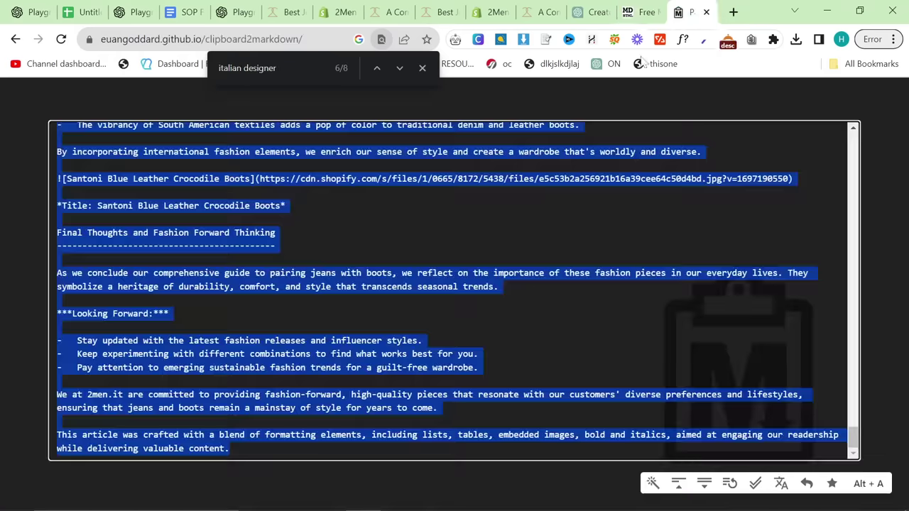
pyautogui.click(137, 6)
pyautogui.click(402, 152)
pyautogui.hotkey('ctrl', 'v')
pyautogui.click(315, 494)
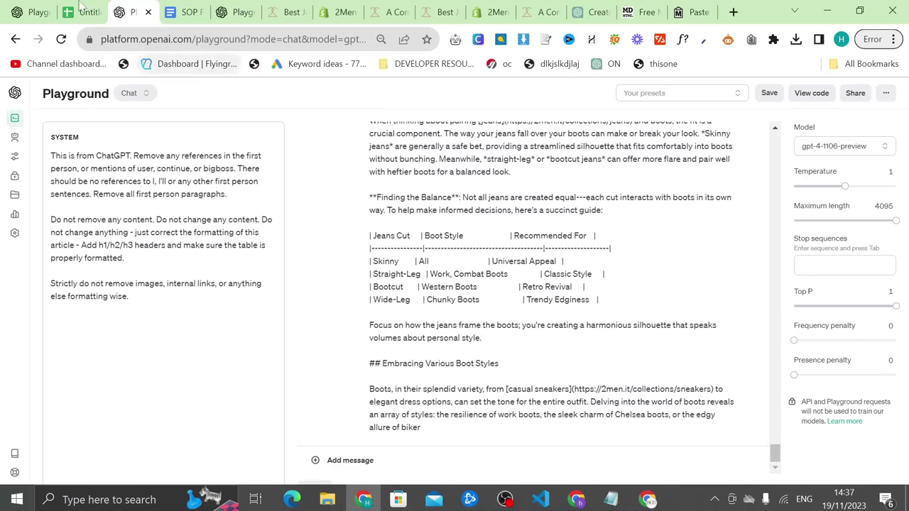
# Reply "Yes" in the BiggestBoss thread to have the FAQ and Key Takeaways added to the minimalist wardrobe article.
pyautogui.click(29, 11)
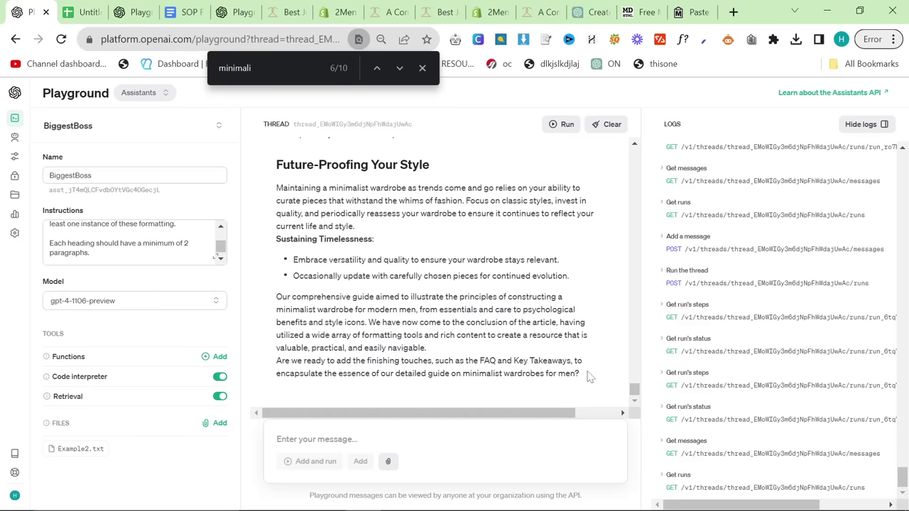
pyautogui.write('yES')
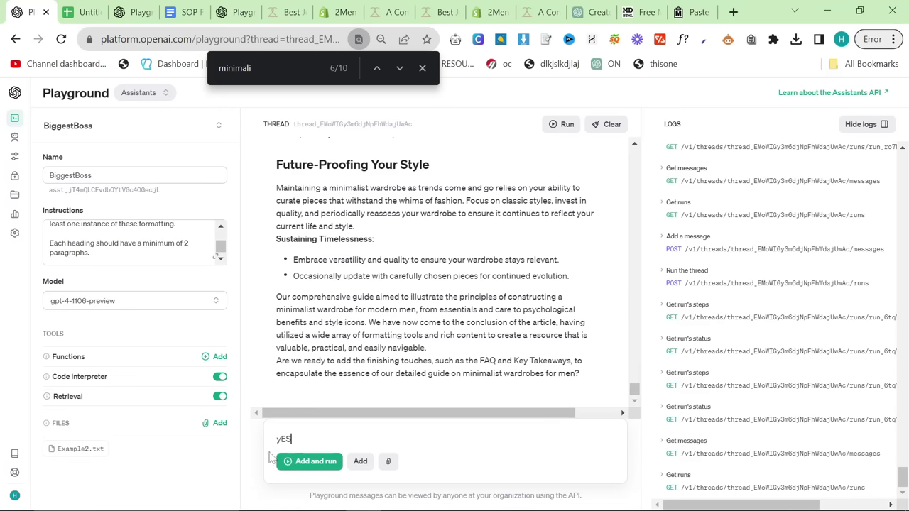
pyautogui.hotkey('ctrl', 'a')
pyautogui.write('Yes')
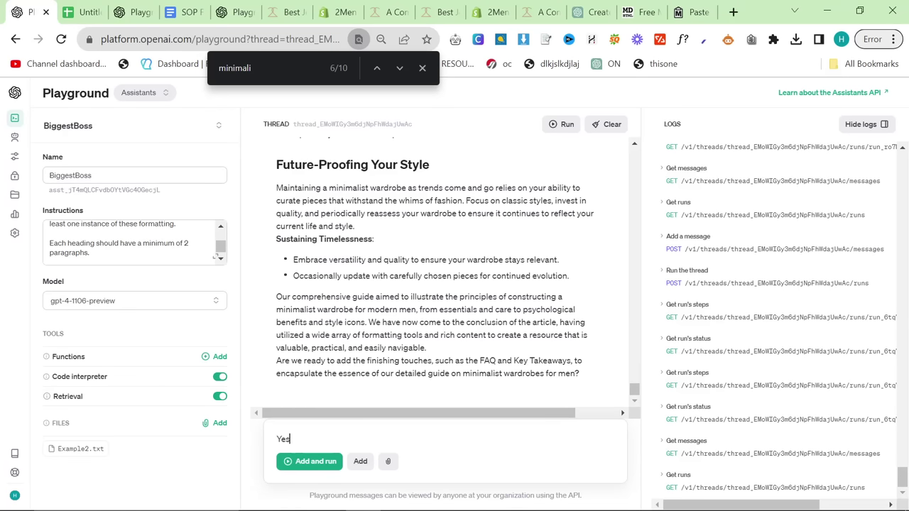
pyautogui.click(307, 462)
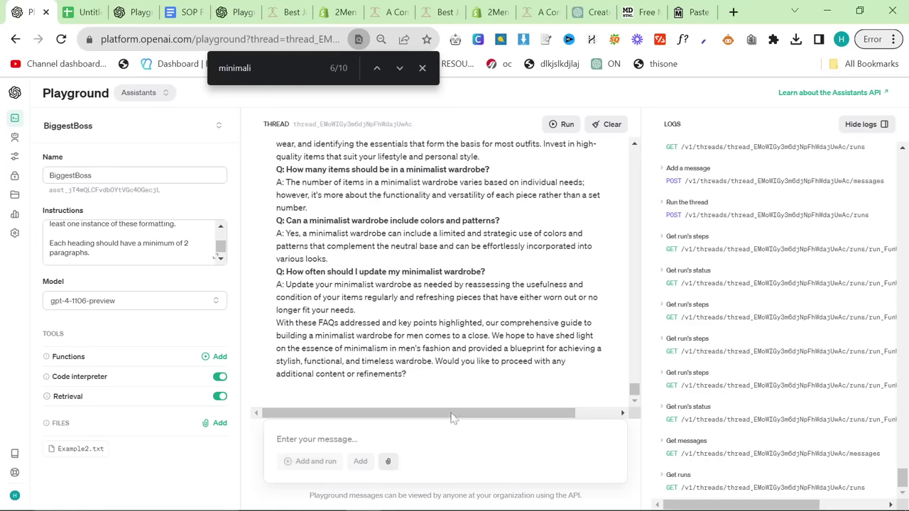
# Copy the minimalist wardrobe article from the thread, from "The Art of a Minimalist Wardrobe for Men" through the closing FAQs.
pyautogui.write('`')
pyautogui.moveTo(445, 378); pyautogui.dragTo(333, 233)
pyautogui.scroll(10, 440, 277)
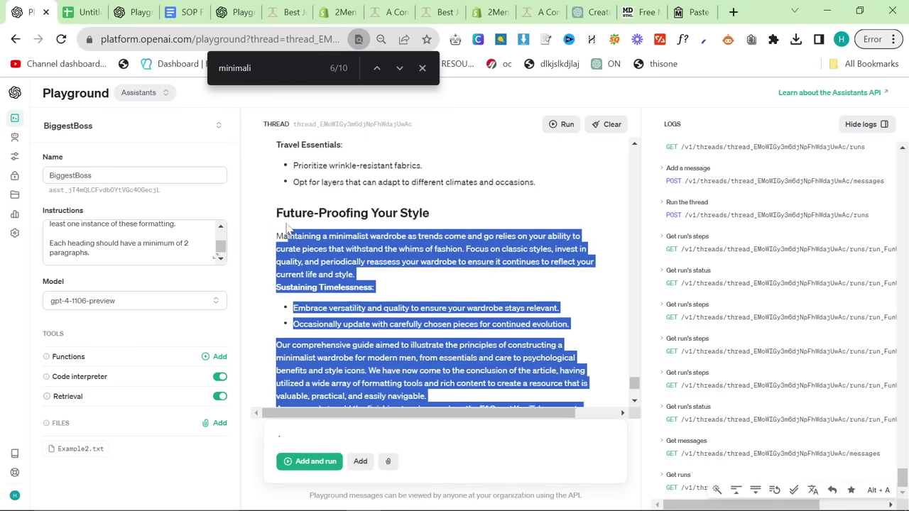
pyautogui.scroll(10, 441, 272)
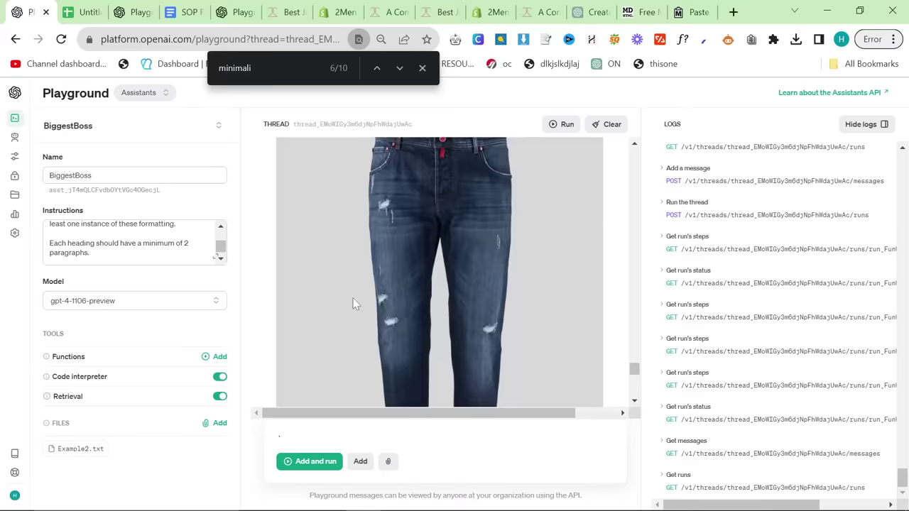
pyautogui.scroll(10, 326, 299)
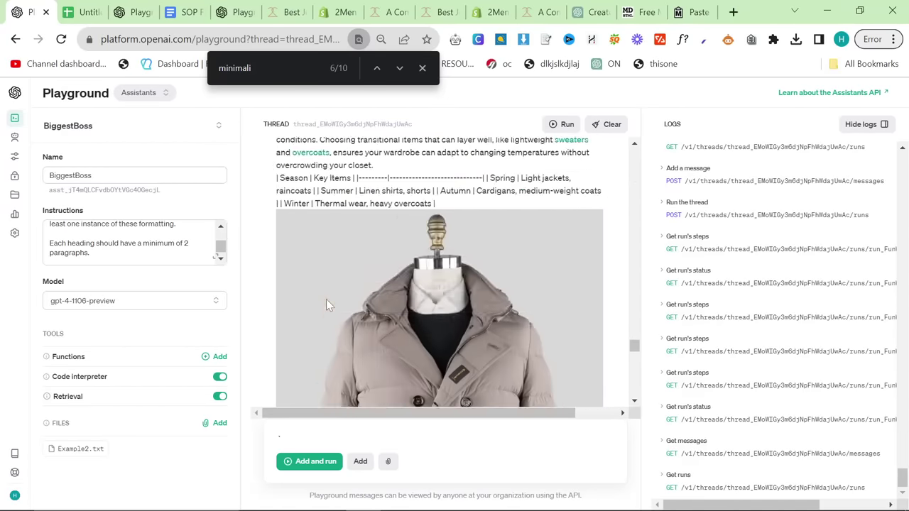
pyautogui.scroll(10, 308, 279)
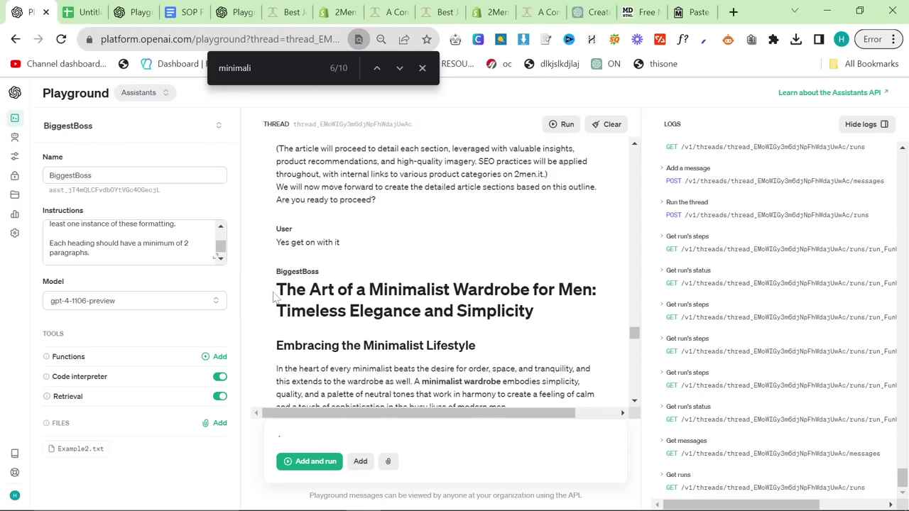
pyautogui.moveTo(276, 289); pyautogui.dragTo(485, 392)
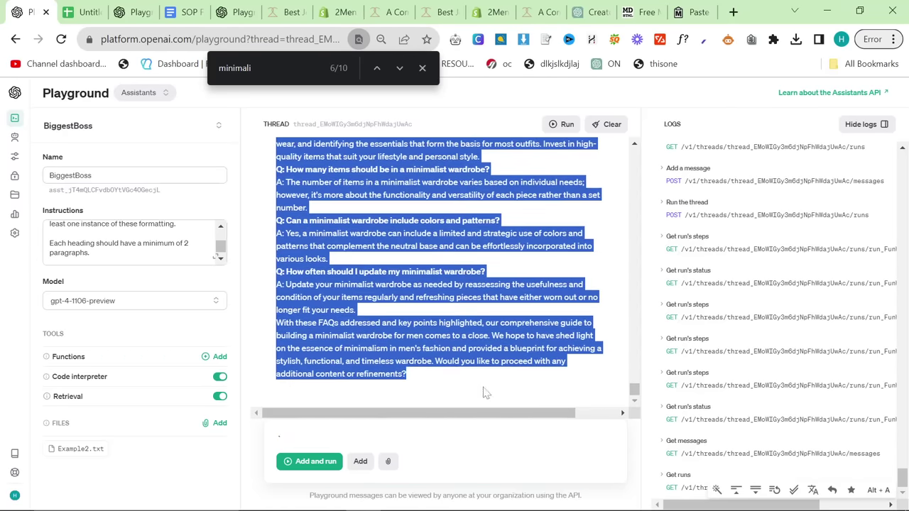
# Convert the minimalist wardrobe article to Markdown with clipboard2markdown and select the whole result for copying.
pyautogui.click(703, 6)
pyautogui.hotkey('ctrl', 'v')
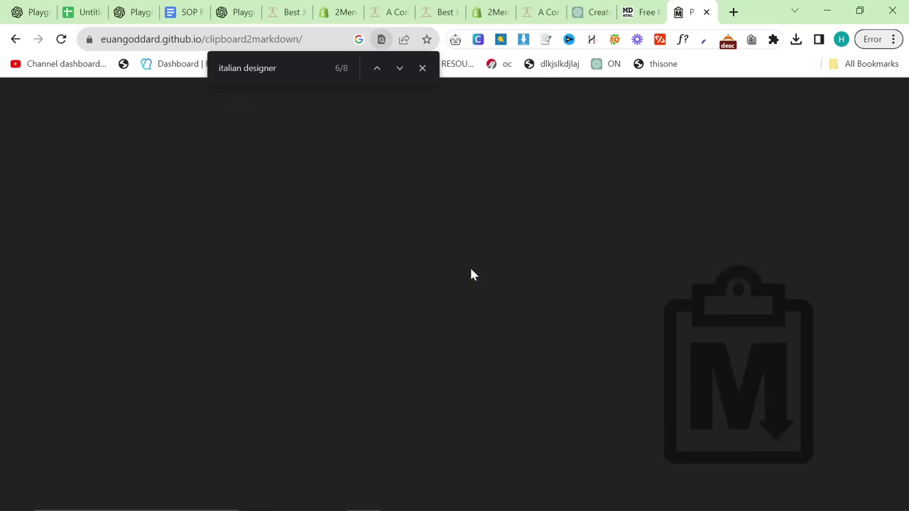
pyautogui.hotkey('ctrl', 'a')
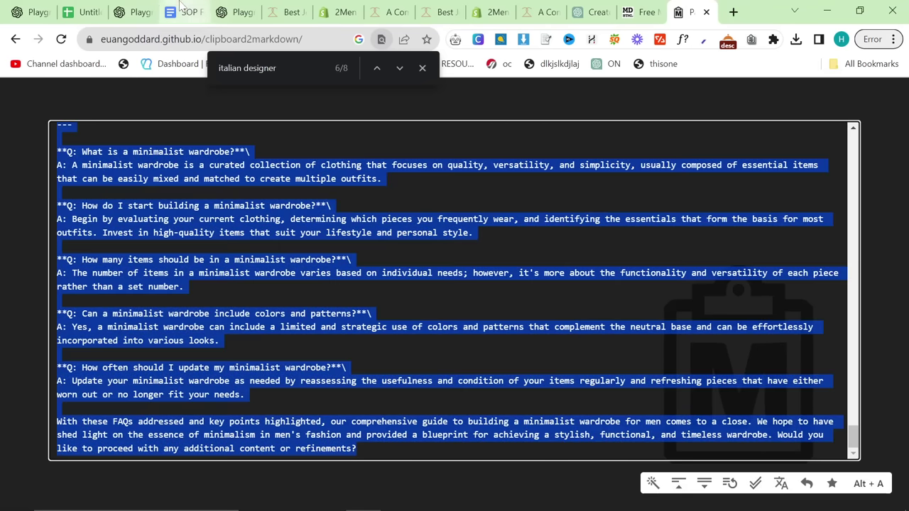
# Paste the minimalist wardrobe Markdown article as the user message in the empty Playground chat.
pyautogui.click(232, 12)
pyautogui.click(140, 6)
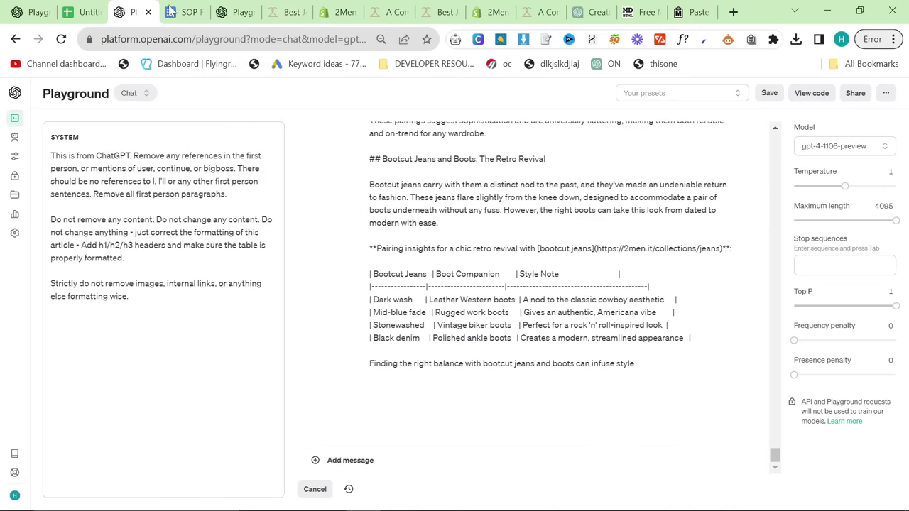
pyautogui.click(232, 12)
pyautogui.click(497, 294)
pyautogui.hotkey('ctrl', 'a')
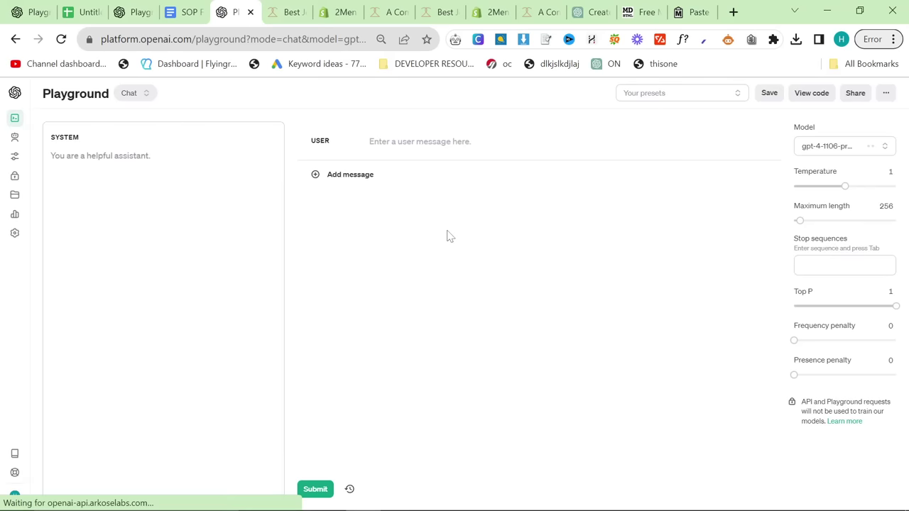
pyautogui.click(429, 145)
pyautogui.hotkey('ctrl', 'v')
# Copy the reformatting prompt from the SOP into the system message, set the maximum length to 4095, and run the minimalist wardrobe chat.
pyautogui.click(181, 12)
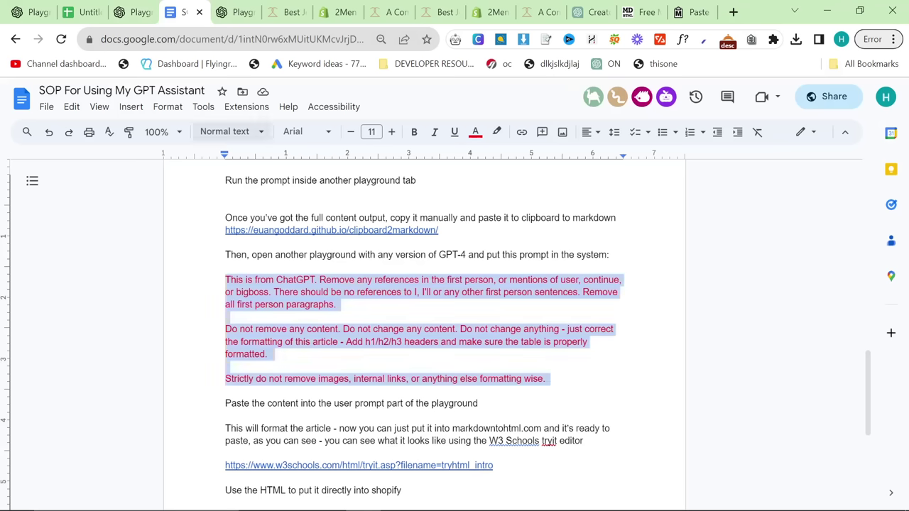
pyautogui.moveTo(545, 379); pyautogui.dragTo(227, 267)
pyautogui.hotkey('ctrl', 'c')
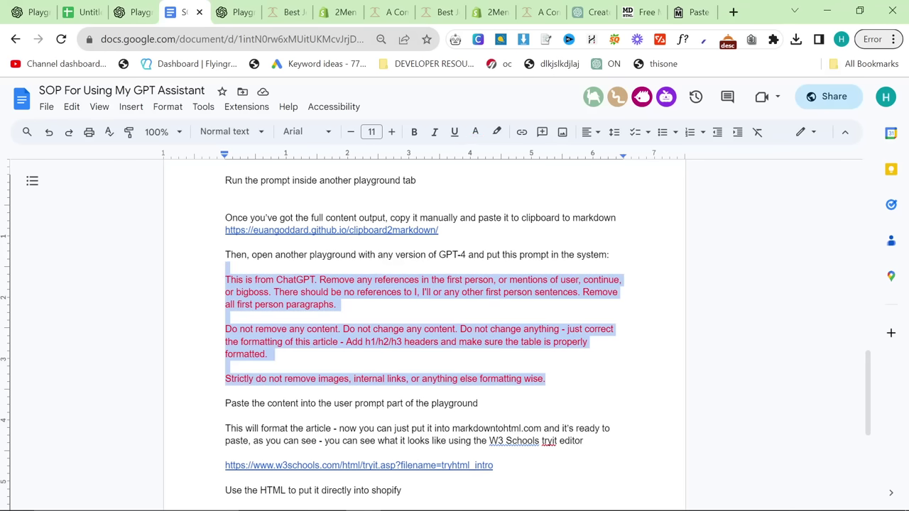
pyautogui.click(240, 8)
pyautogui.click(142, 160)
pyautogui.hotkey('ctrl', 'v')
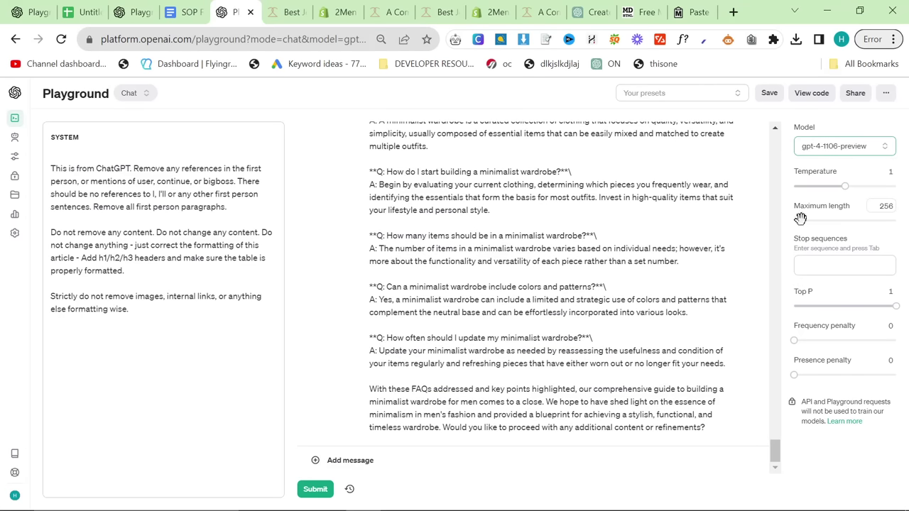
pyautogui.moveTo(800, 220); pyautogui.dragTo(897, 220)
pyautogui.click(314, 489)
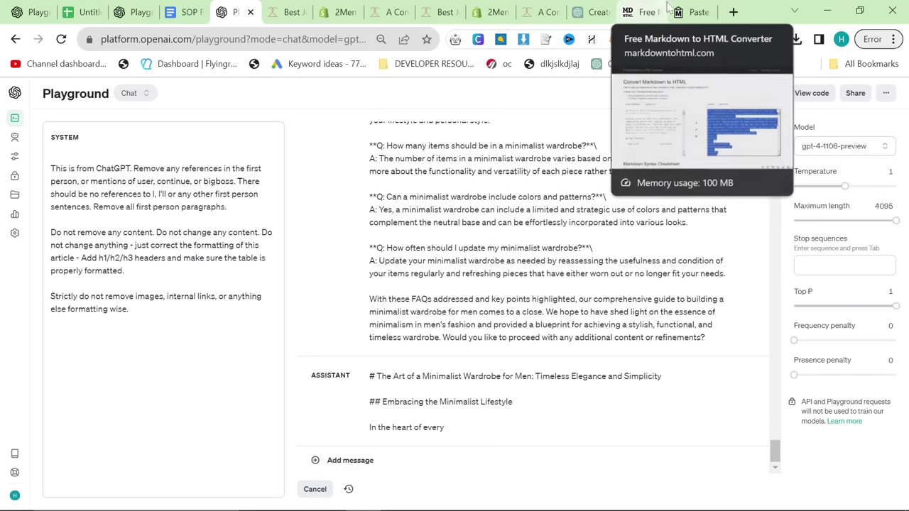
# Ask ChatGPT "now do this featured image" with the minimalist wardrobe article included in the message.
pyautogui.click(692, 12)
pyautogui.click(595, 10)
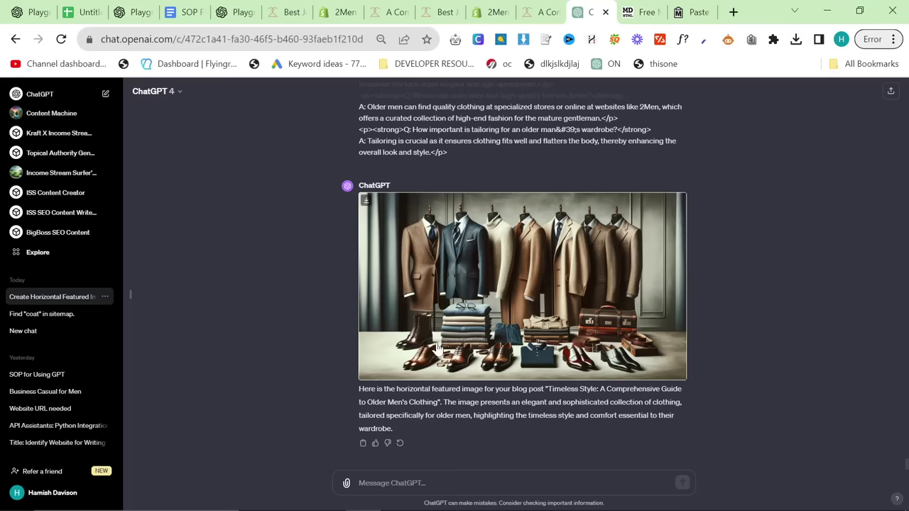
pyautogui.click(429, 475)
pyautogui.write('row do this f')
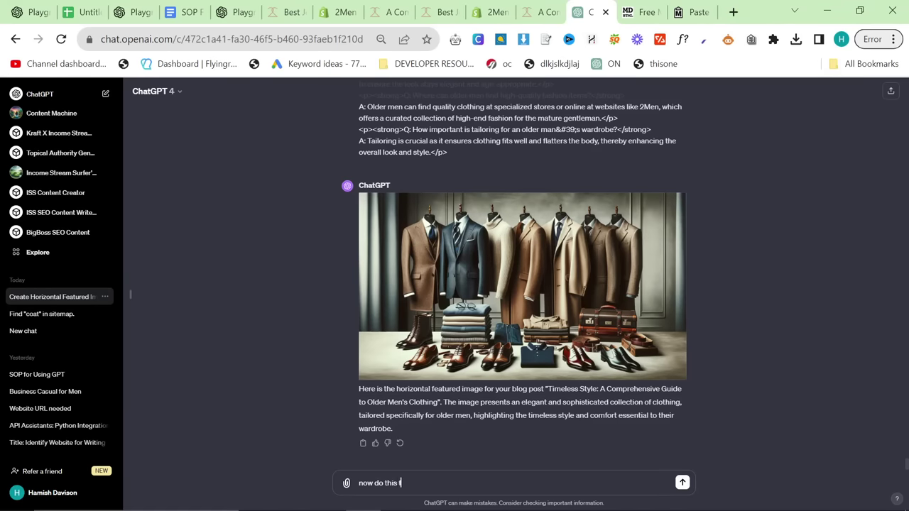
pyautogui.write('eatured image')
pyautogui.press('Return')
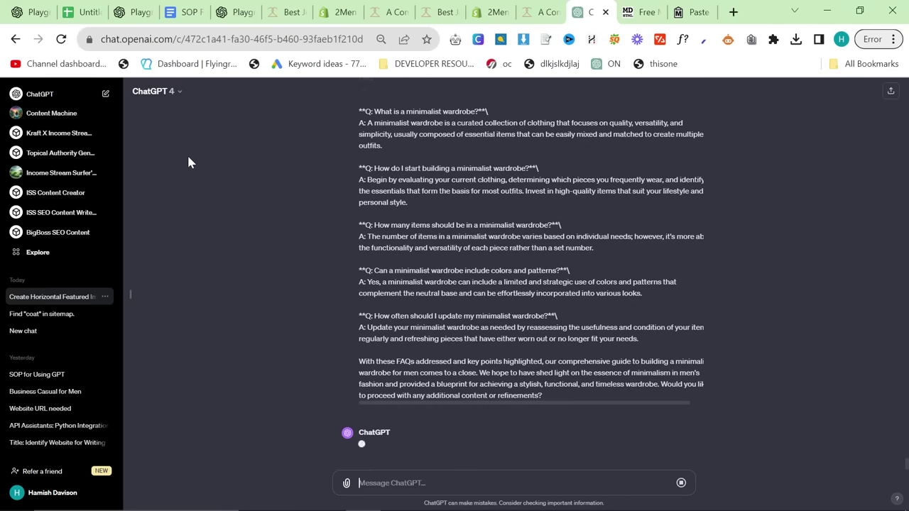
# Delete the closing paragraph beginning "The article was crafted with a blend of formatting elements" from the reformatted jeans and boots article.
pyautogui.click(131, 12)
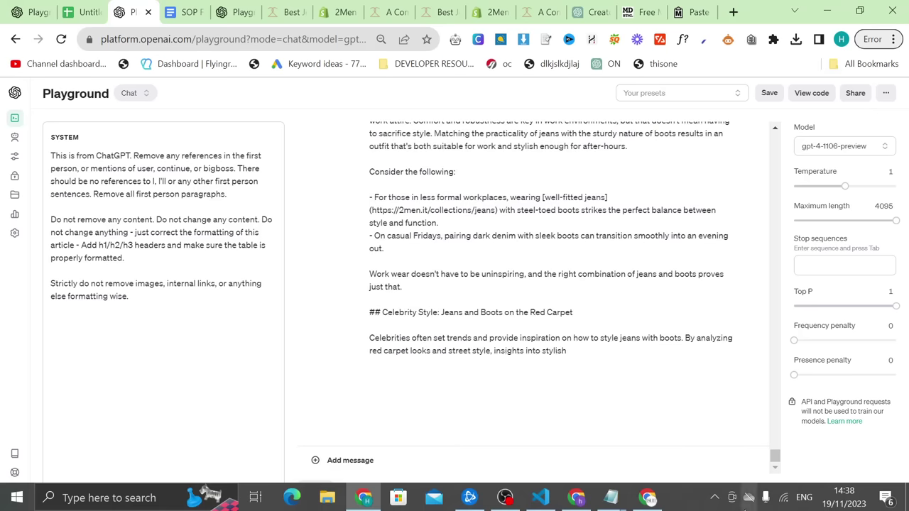
pyautogui.click(235, 12)
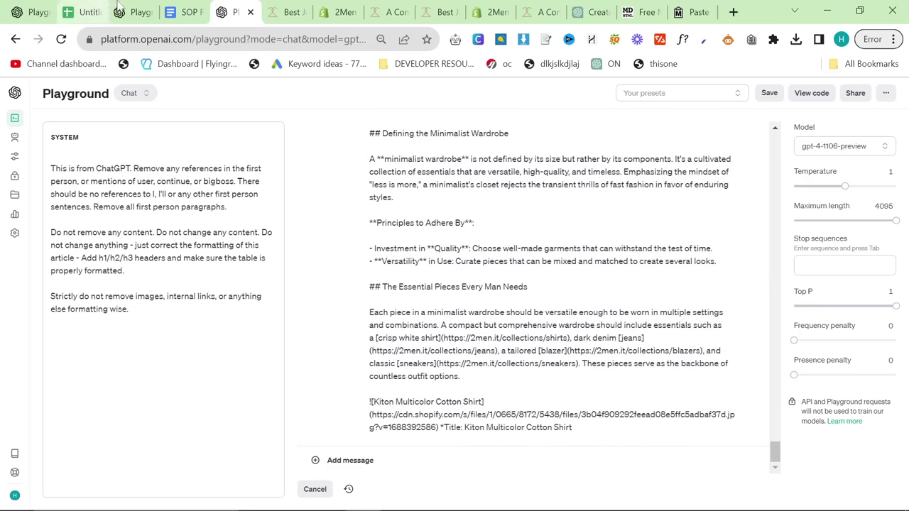
pyautogui.click(138, 8)
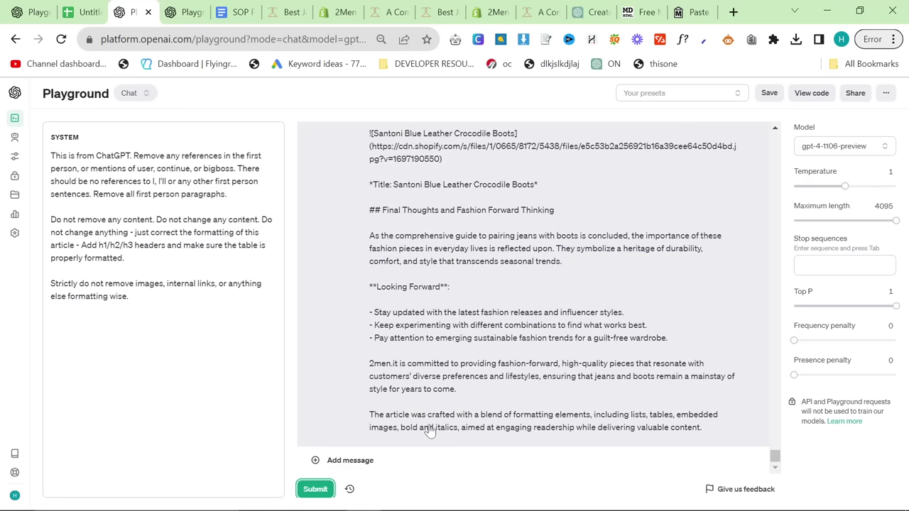
pyautogui.tripleClick(409, 427)
pyautogui.press('BackSpace')
pyautogui.scroll(5, 533, 297)
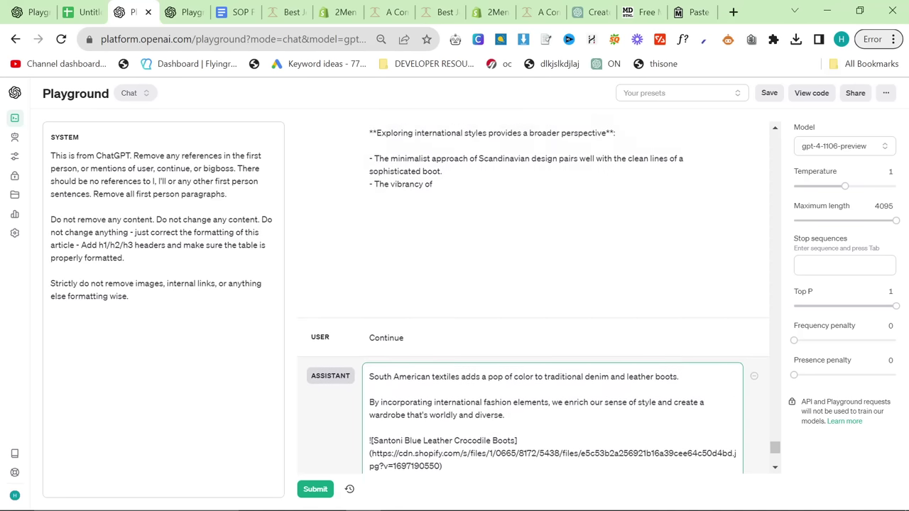
# Replace the Markdown in the markdowntohtml.com converter with the first part of the reformatted jeans and boots article.
pyautogui.click(497, 284)
pyautogui.hotkey('ctrl', 'a')
pyautogui.hotkey('ctrl', 'c')
pyautogui.click(643, 12)
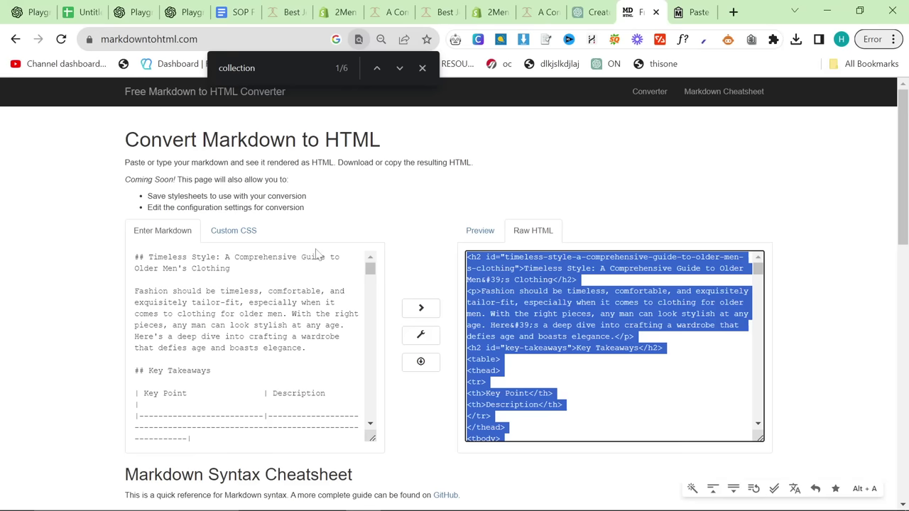
pyautogui.hotkey('ctrl', 'a')
pyautogui.hotkey('ctrl', 'v')
# Add the continued part of the jeans and boots article, starting at "South American textiles", after the first part in the Markdown converter.
pyautogui.click(122, 10)
pyautogui.scroll(-5, 410, 361)
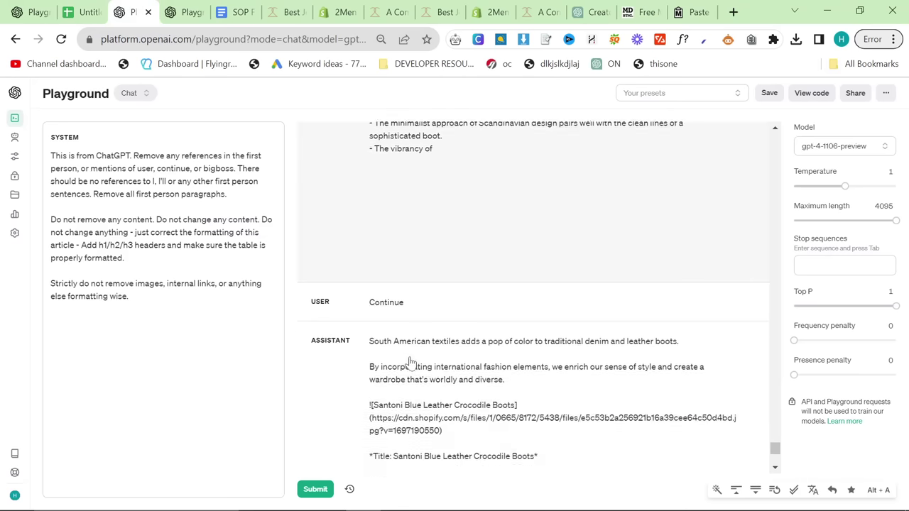
pyautogui.click(409, 361)
pyautogui.hotkey('ctrl', 'a')
pyautogui.click(652, 9)
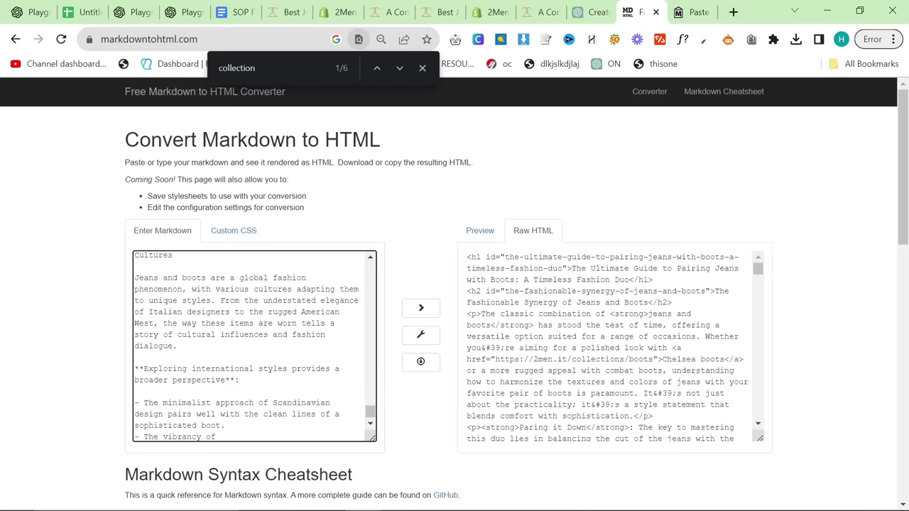
pyautogui.hotkey('ctrl', 'a')
pyautogui.hotkey('ctrl', 'v')
# Copy the complete raw HTML of the converted jeans and boots article.
pyautogui.click(483, 394)
pyautogui.hotkey('ctrl', 'a')
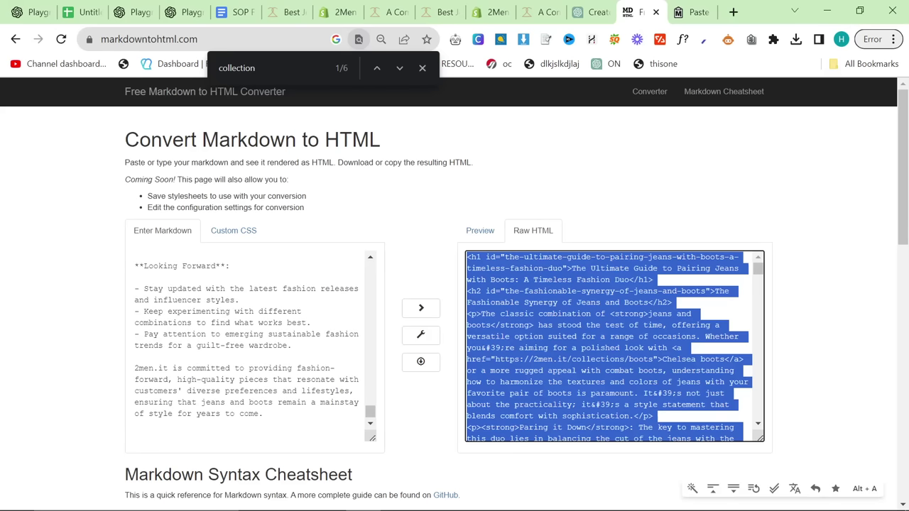
pyautogui.click(617, 154)
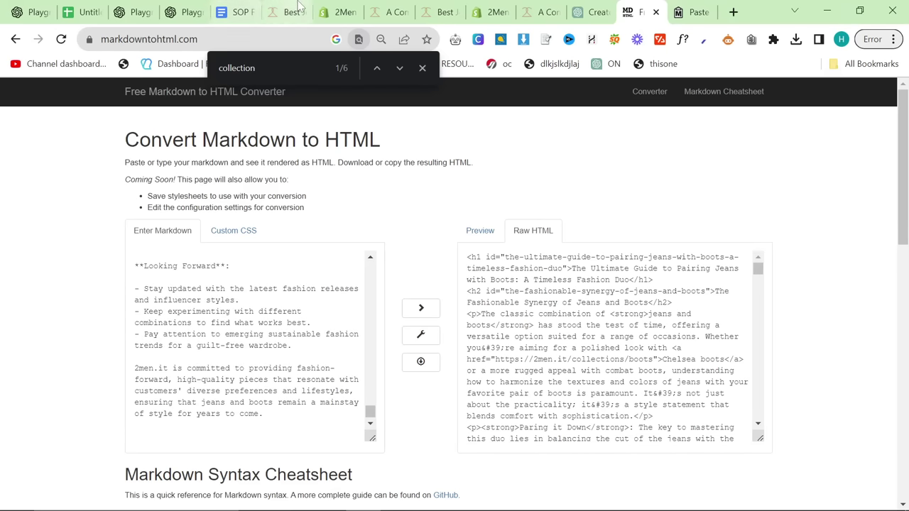
# Open the "Best Jeans & Boots Combinations For Men 2024" blog post for editing in Shopify.
pyautogui.click(284, 12)
pyautogui.scroll(4, 345, 190)
pyautogui.click(335, 12)
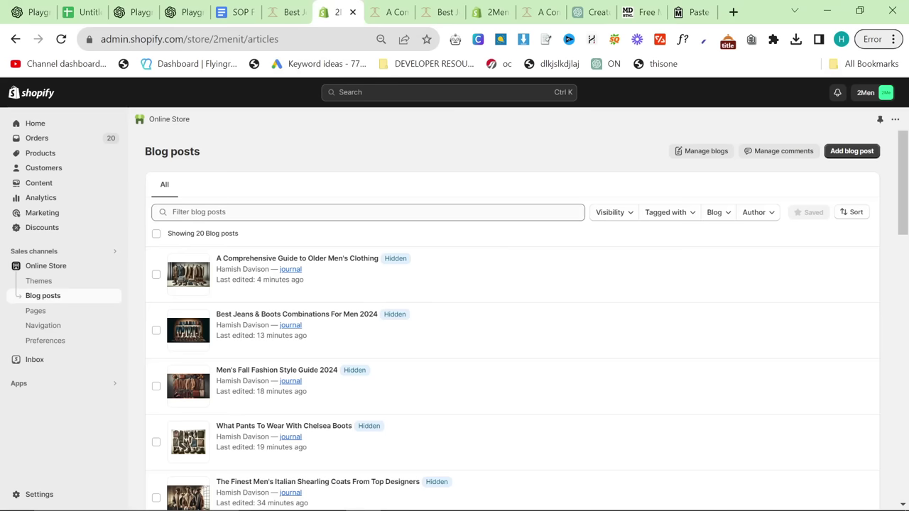
pyautogui.click(313, 320)
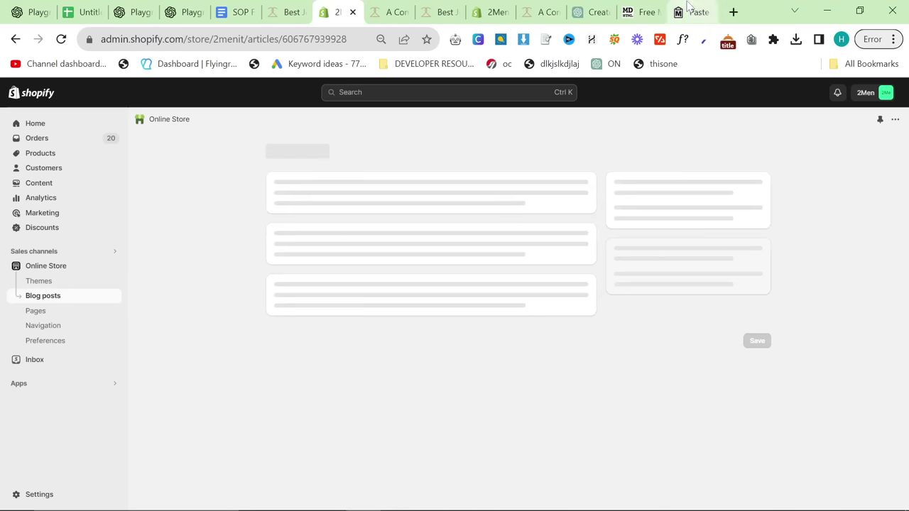
pyautogui.moveTo(688, 10); pyautogui.dragTo(392, 10)
pyautogui.click(336, 12)
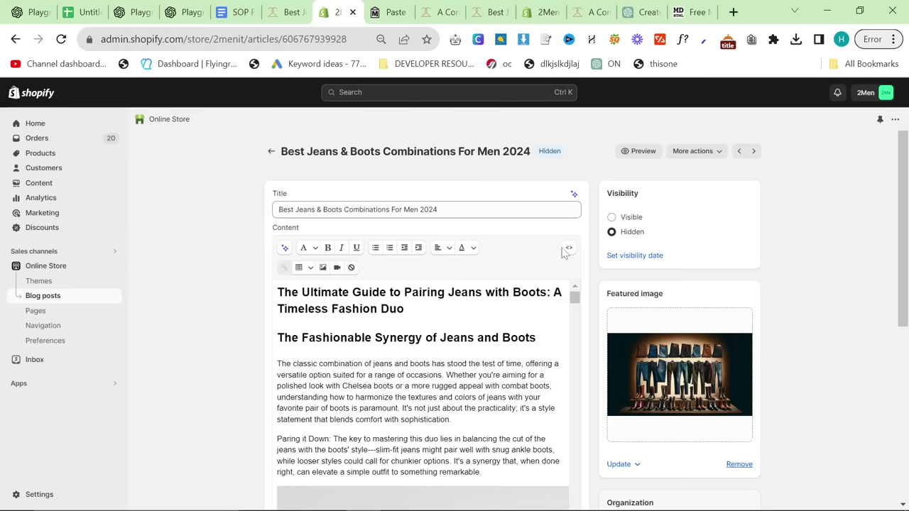
# Replace the post's HTML content with the converted article and change its opening heading tag to h2.
pyautogui.click(568, 248)
pyautogui.hotkey('ctrl', 'a')
pyautogui.hotkey('ctrl', 'v')
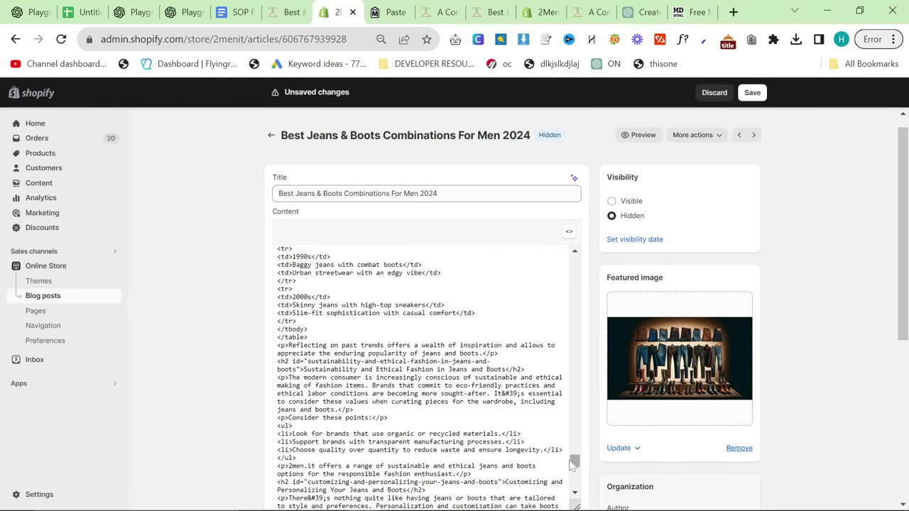
pyautogui.moveTo(573, 465); pyautogui.dragTo(572, 221)
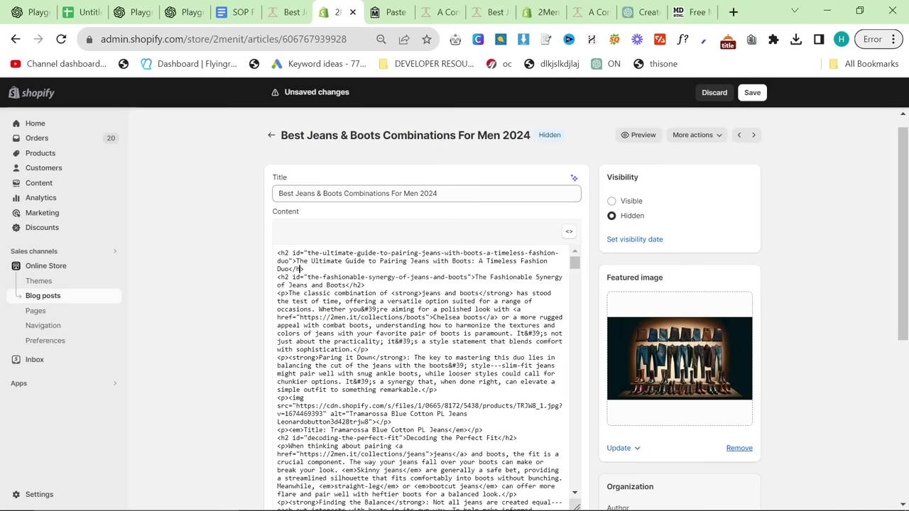
pyautogui.click(568, 233)
# Format the post's opening title, "The Ultimate Guide to Pairing Jeans with Boots: A Timeless Fashion Duo", as Heading 2.
pyautogui.doubleClick(355, 293)
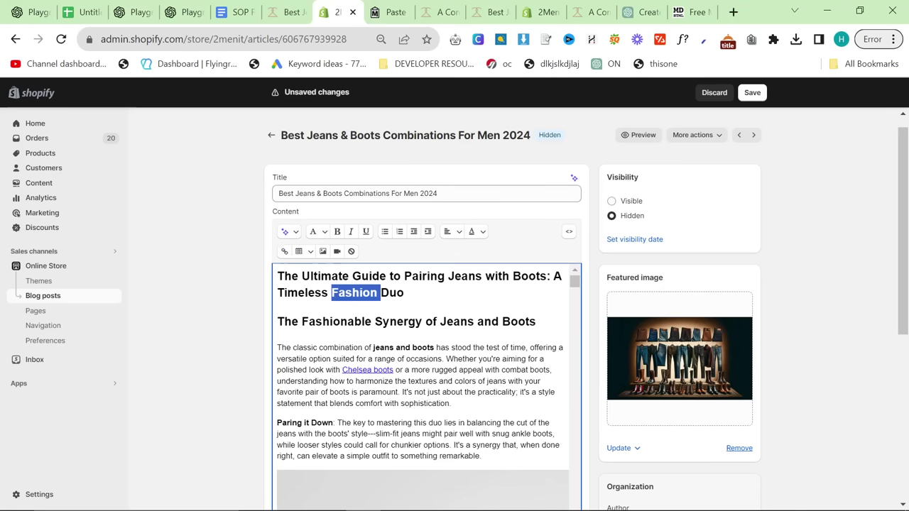
pyautogui.click(454, 292)
pyautogui.tripleClick(340, 293)
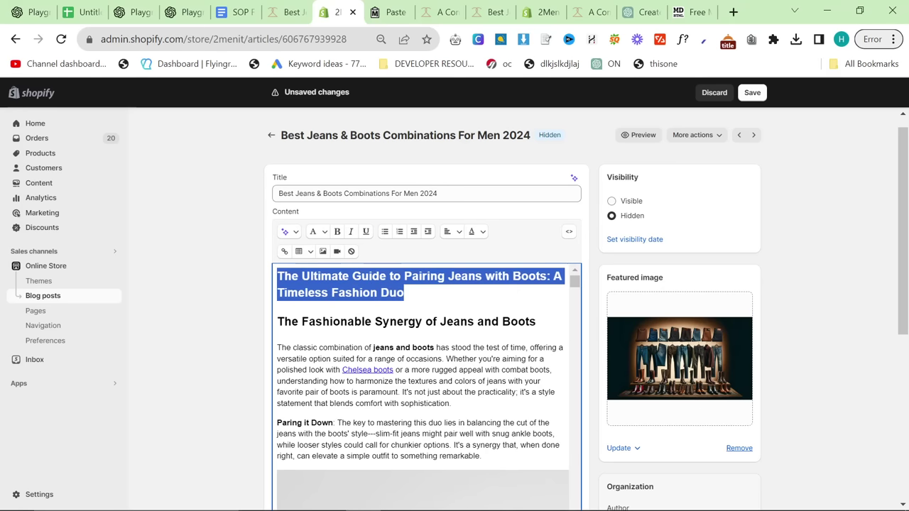
pyautogui.click(317, 234)
pyautogui.click(330, 255)
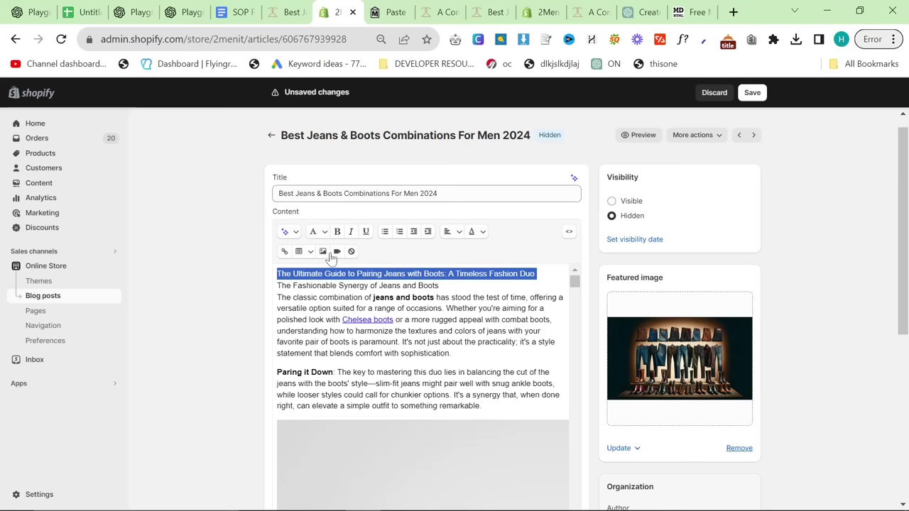
pyautogui.click(317, 238)
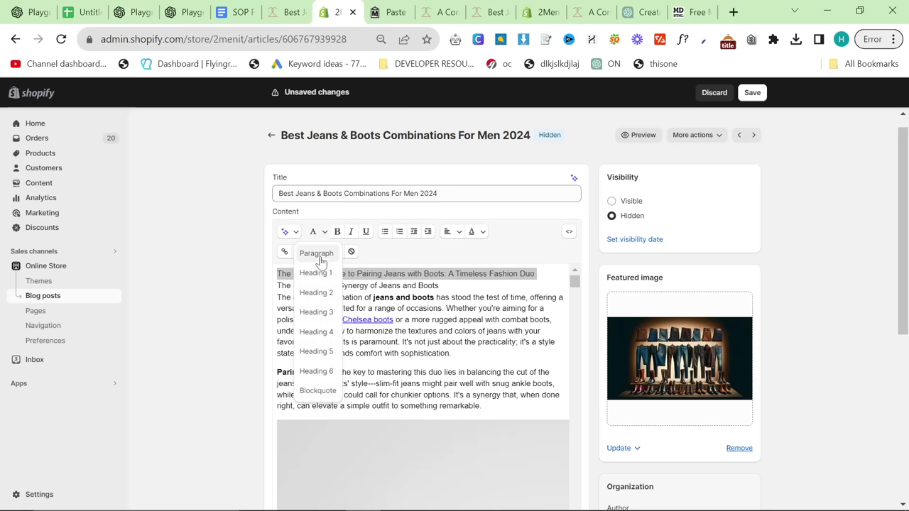
pyautogui.click(306, 286)
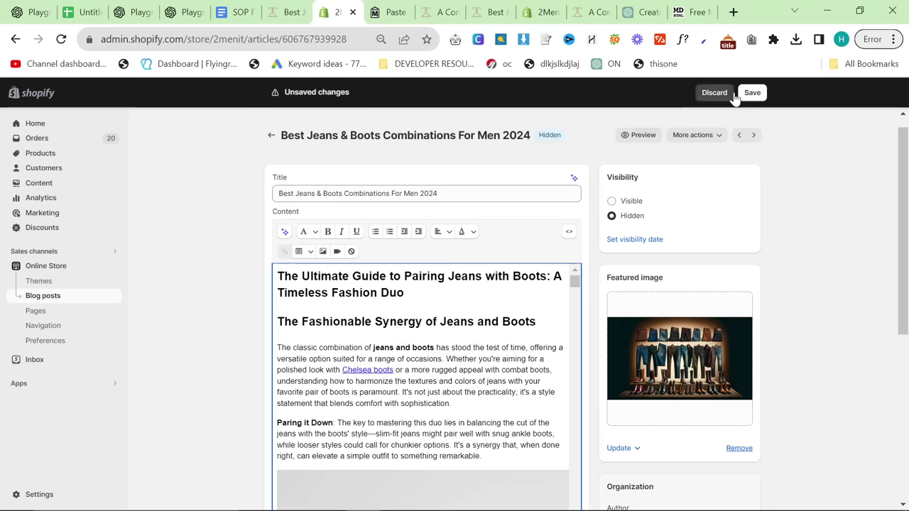
# Save the updated jeans and boots blog post and close the page search.
pyautogui.hotkey('ctrl', 'f')
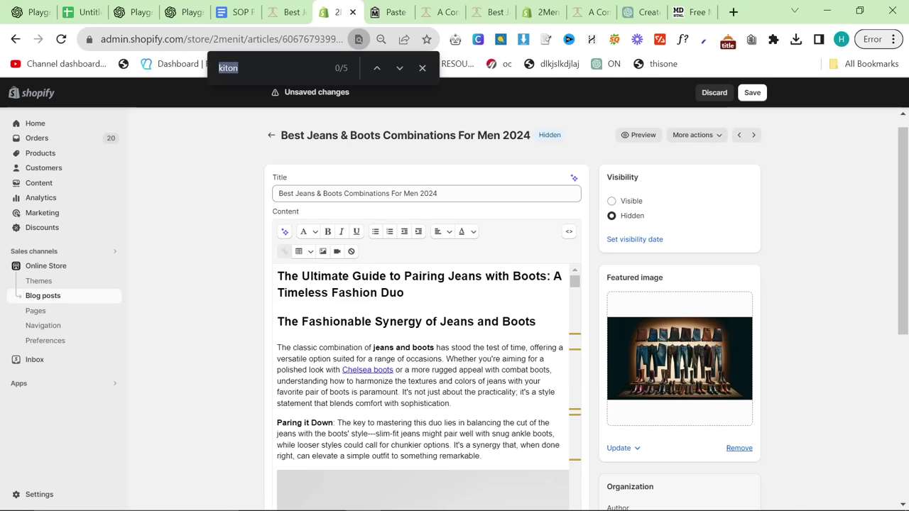
pyautogui.click(756, 94)
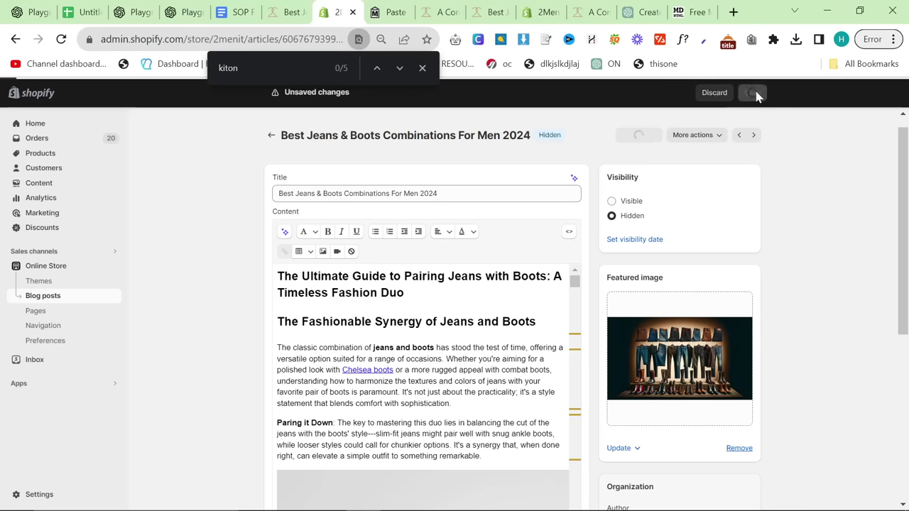
pyautogui.click(421, 69)
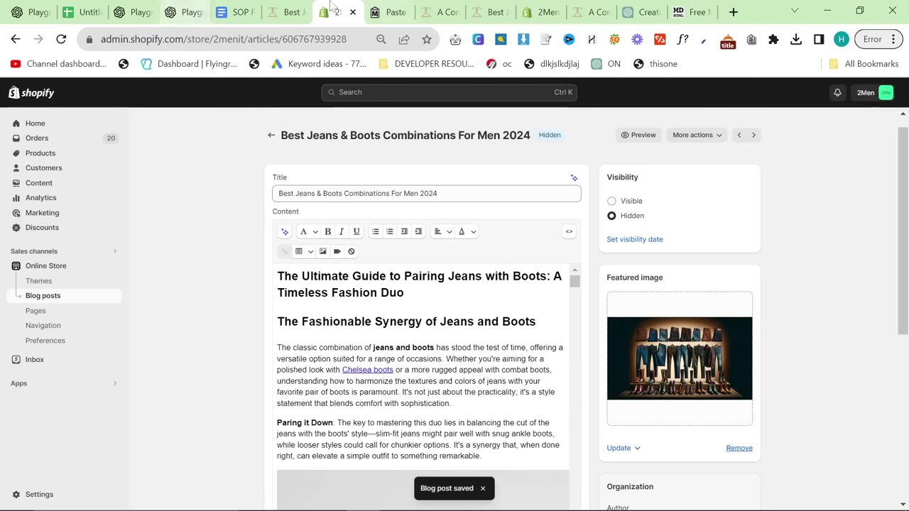
# Copy the reformatted minimalist wardrobe article from the assistant's response in the Playground, beginning at its title.
pyautogui.click(181, 12)
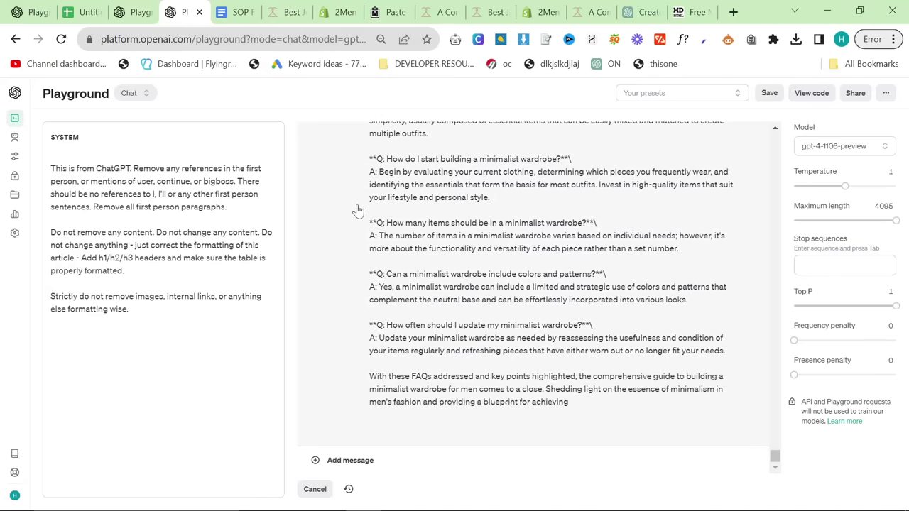
pyautogui.click(499, 303)
pyautogui.hotkey('ctrl', 'a')
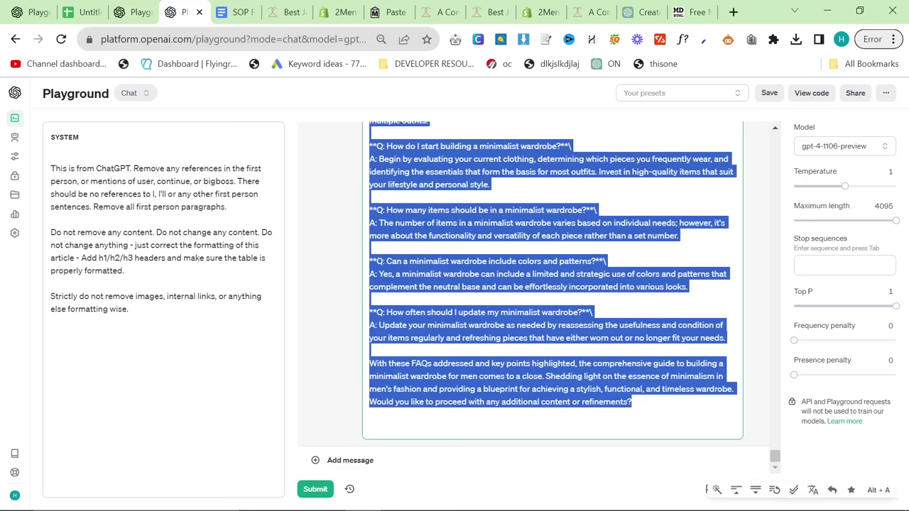
pyautogui.click(522, 376)
pyautogui.moveTo(522, 376); pyautogui.dragTo(412, 9)
pyautogui.scroll(-5, 397, 241)
pyautogui.scroll(-20, 378, 235)
pyautogui.moveTo(378, 233); pyautogui.dragTo(365, 256)
pyautogui.hotkey('ctrl', 'a')
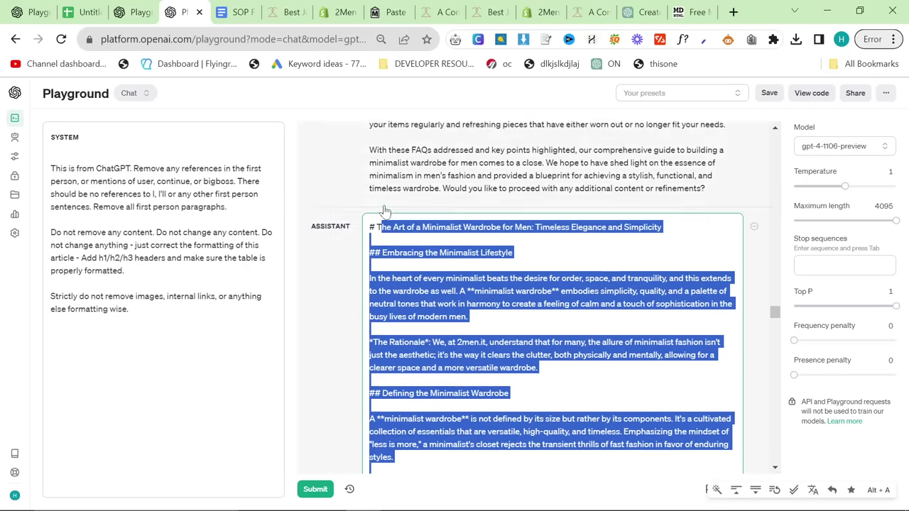
# Replace the Markdown converter's input with the copied minimalist wardrobe article and move the ChatGPT tab between the two later Playground tabs.
pyautogui.click(689, 12)
pyautogui.hotkey('ctrl', 'a')
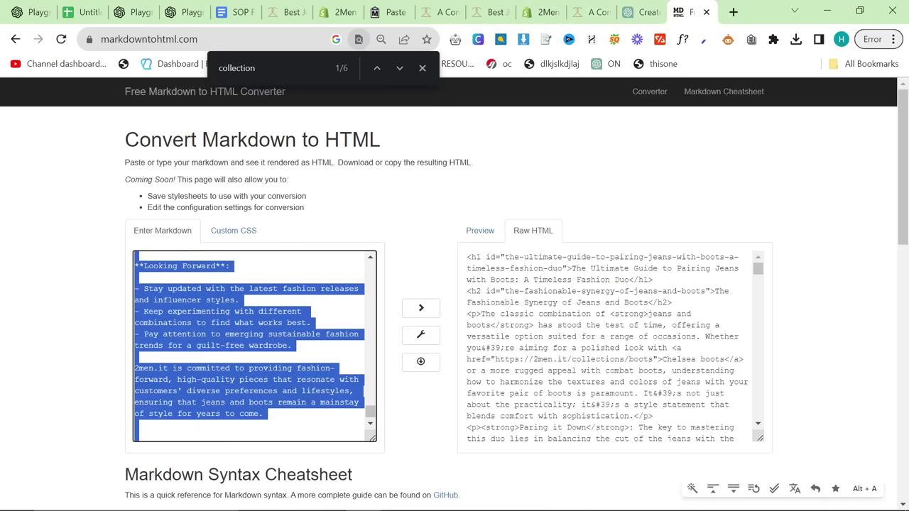
pyautogui.hotkey('ctrl', 'v')
pyautogui.click(643, 12)
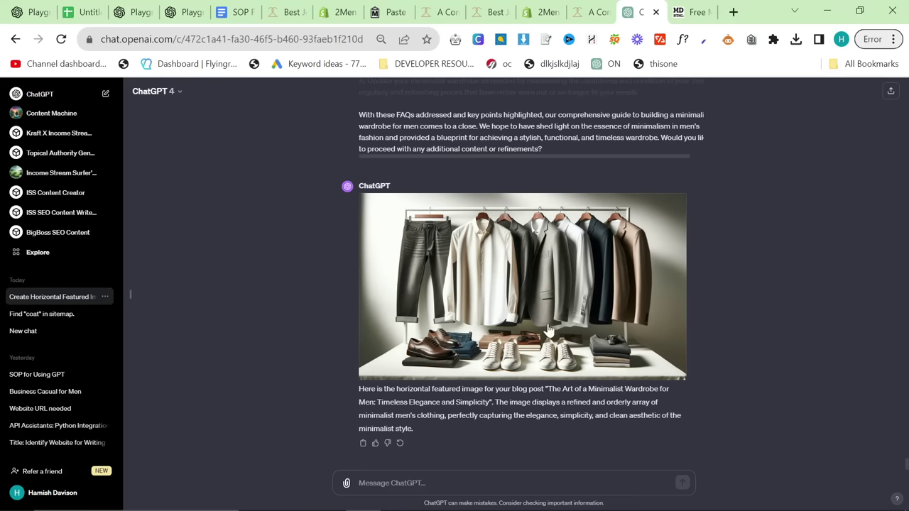
pyautogui.moveTo(635, 12); pyautogui.dragTo(167, 12)
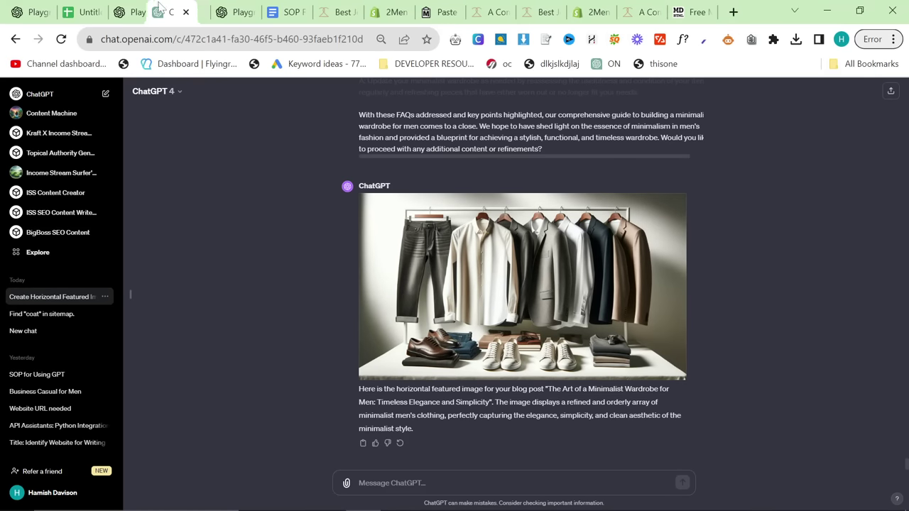
# Change the article's opening title to a level 2 heading in the Markdown converter and copy the full converted raw HTML.
pyautogui.click(687, 11)
pyautogui.click(604, 341)
pyautogui.hotkey('ctrl', 'a')
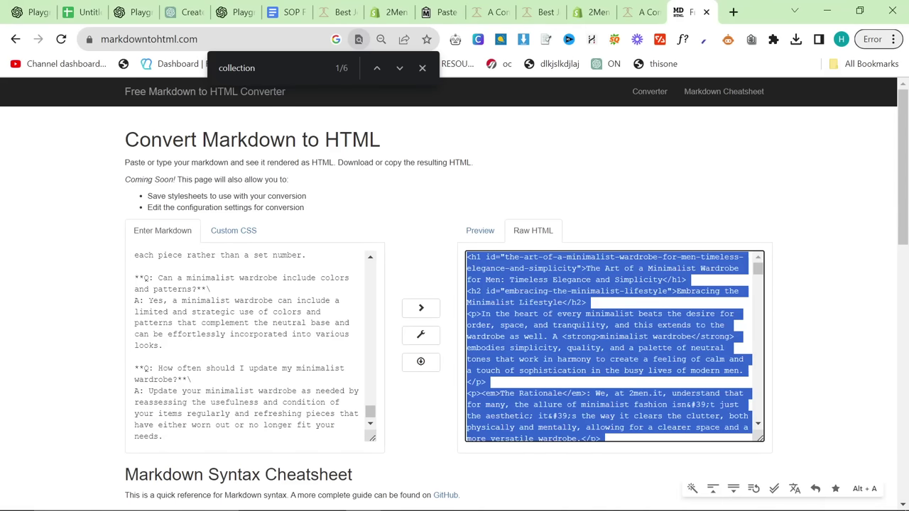
pyautogui.moveTo(370, 411); pyautogui.dragTo(370, 257)
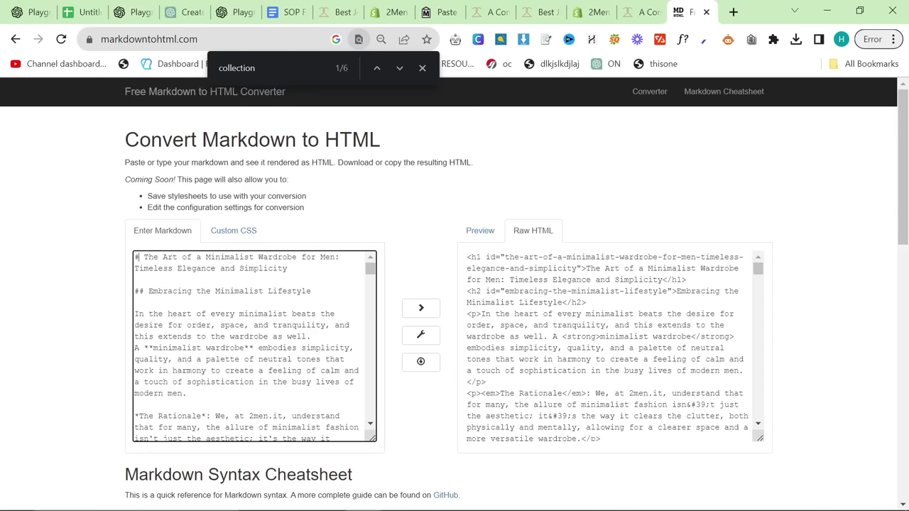
pyautogui.click(604, 341)
pyautogui.hotkey('ctrl', 'a')
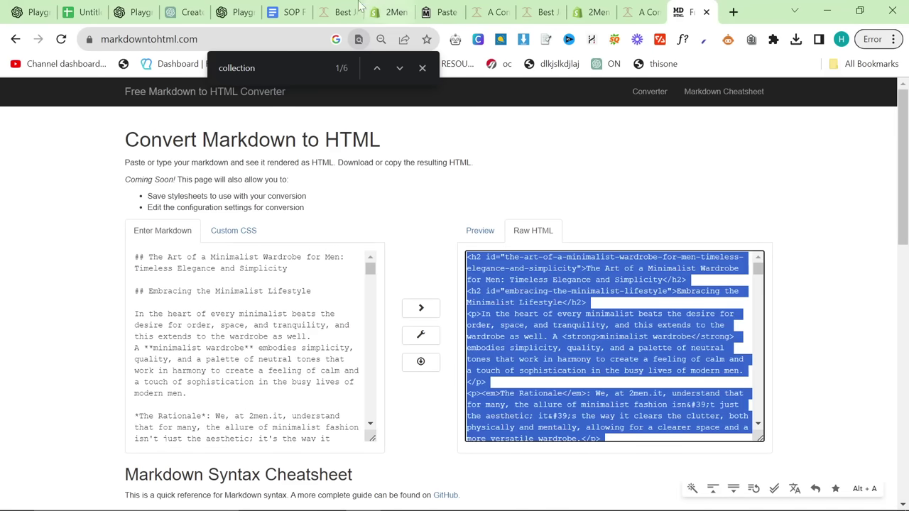
# Create a new Shopify blog post and insert the converted minimalist wardrobe article as its HTML content, returning to the visual editor.
pyautogui.click(387, 13)
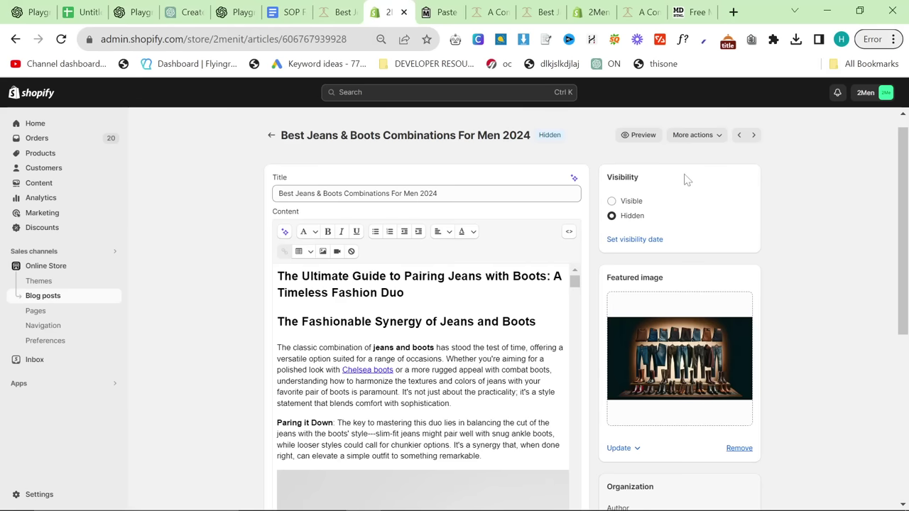
pyautogui.click(272, 135)
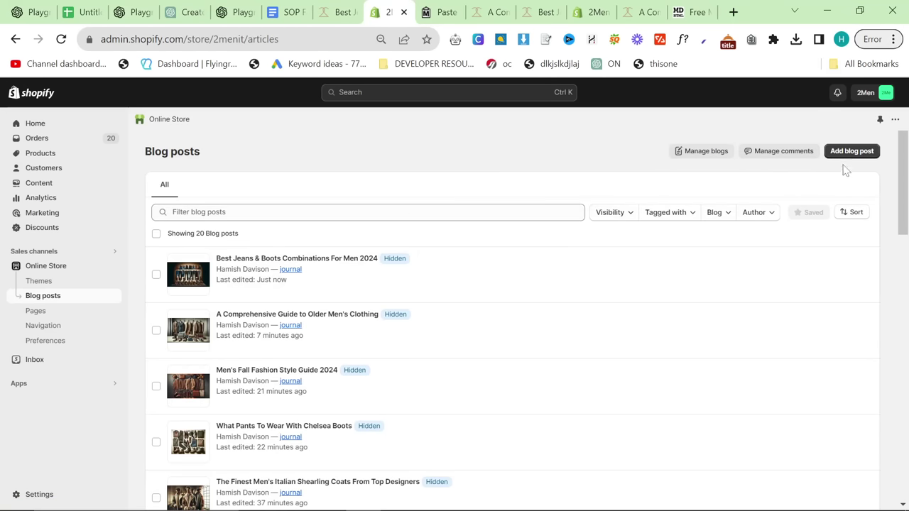
pyautogui.click(850, 153)
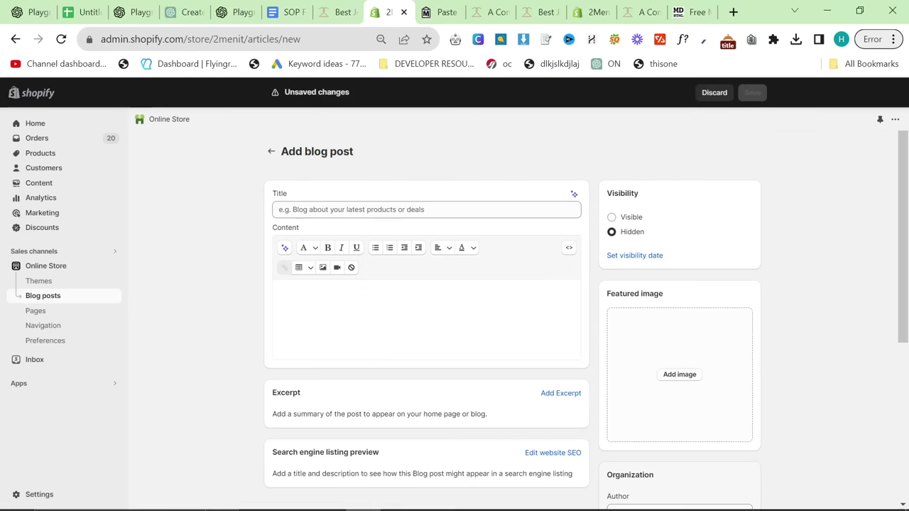
pyautogui.click(570, 248)
pyautogui.hotkey('ctrl', 'v')
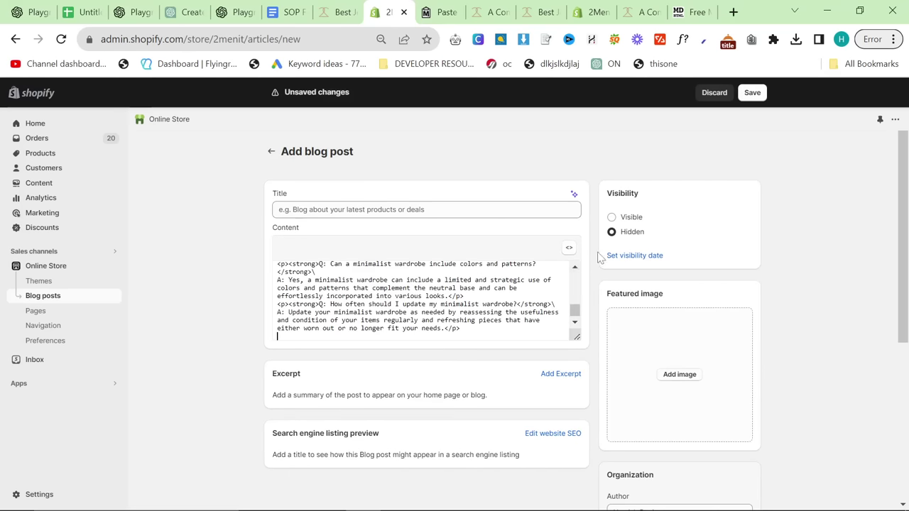
pyautogui.scroll(10, 423, 300)
pyautogui.moveTo(575, 294); pyautogui.dragTo(572, 238)
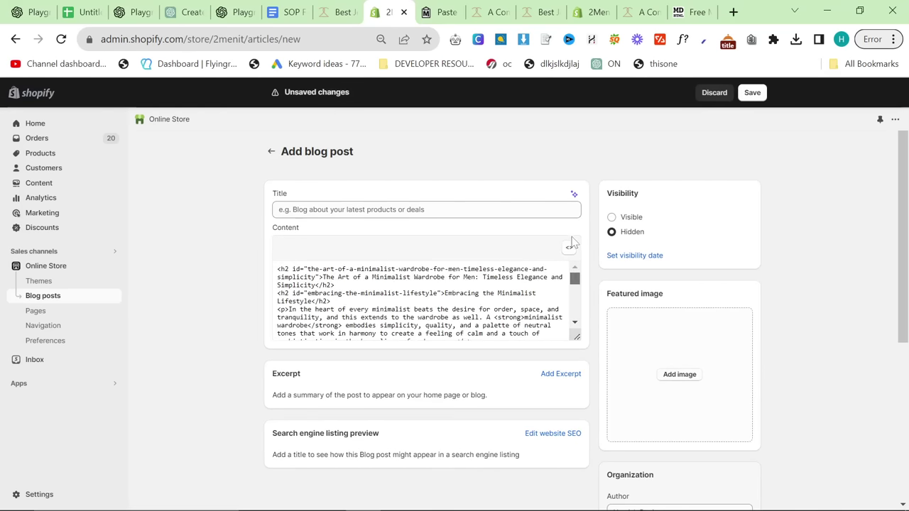
pyautogui.click(570, 250)
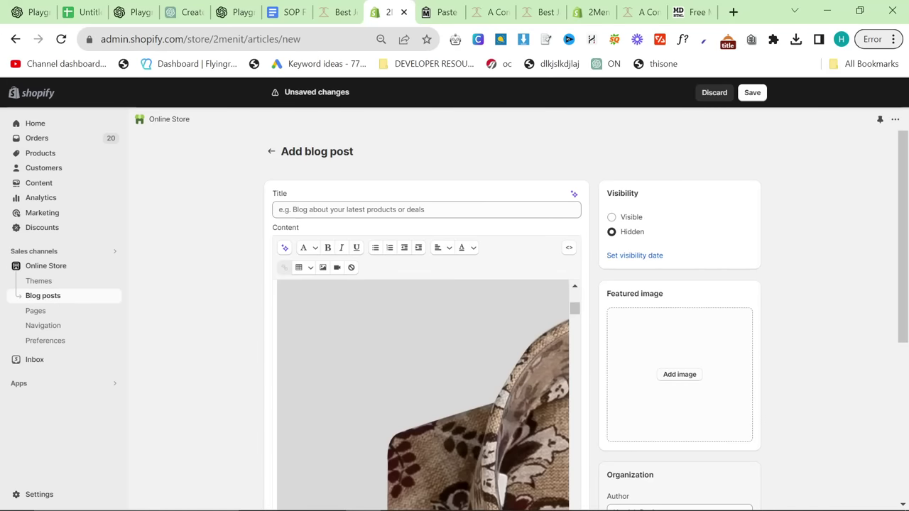
# Title the post "The Art of a Minimalist Wardrobe for Men", copying the wording from the article's opening heading.
pyautogui.click(379, 209)
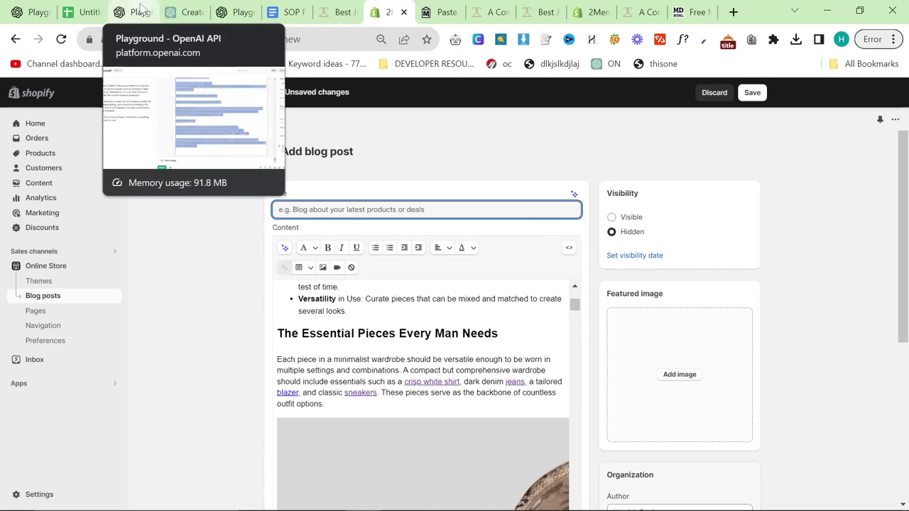
pyautogui.scroll(10, 426, 369)
pyautogui.click(300, 291)
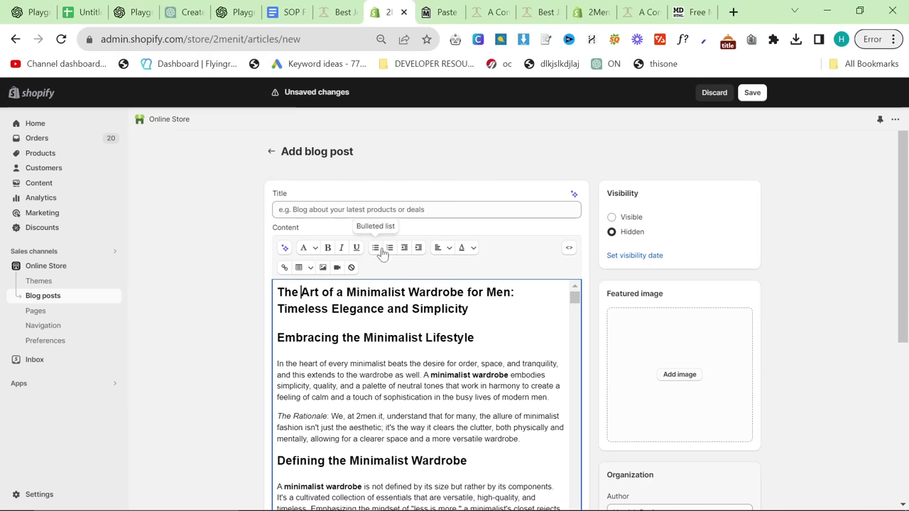
pyautogui.moveTo(510, 292); pyautogui.dragTo(277, 292)
pyautogui.hotkey('ctrl', 'c')
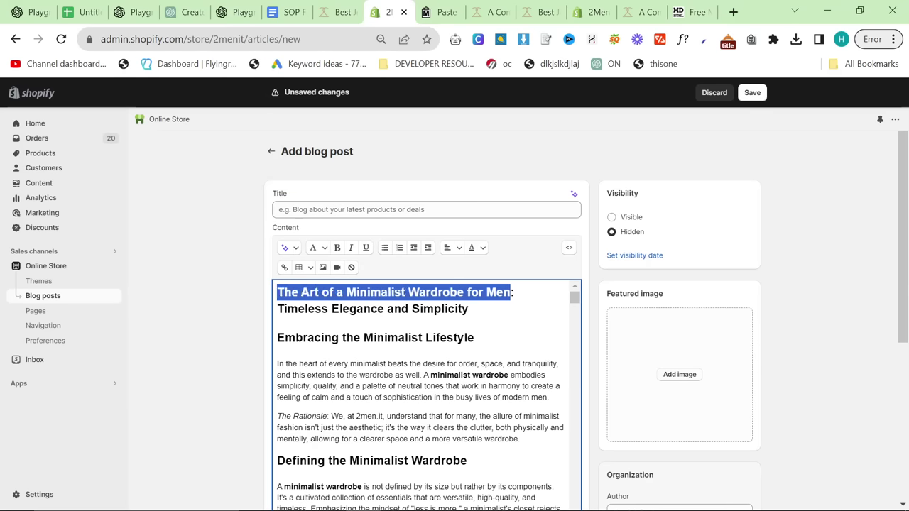
pyautogui.click(383, 210)
pyautogui.hotkey('ctrl', 'v')
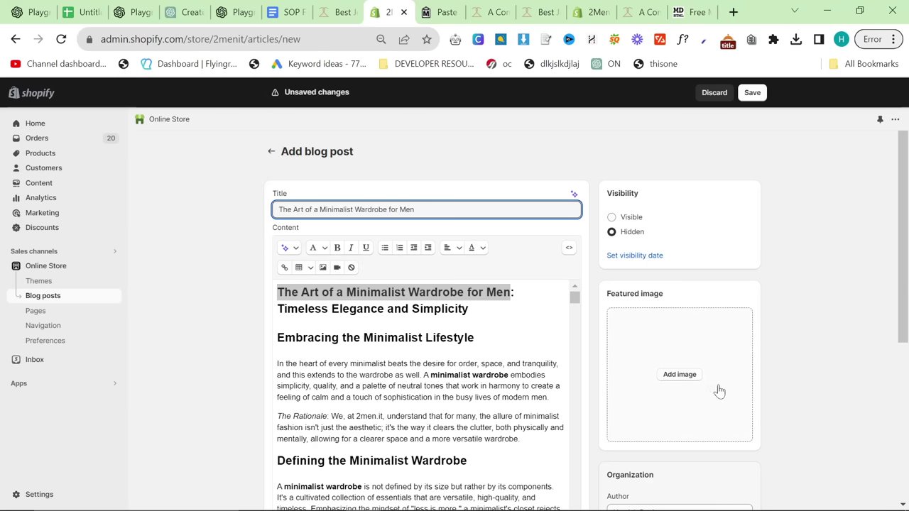
# Assign the new minimalist wardrobe post to the journal blog.
pyautogui.scroll(-4, 668, 380)
pyautogui.click(657, 262)
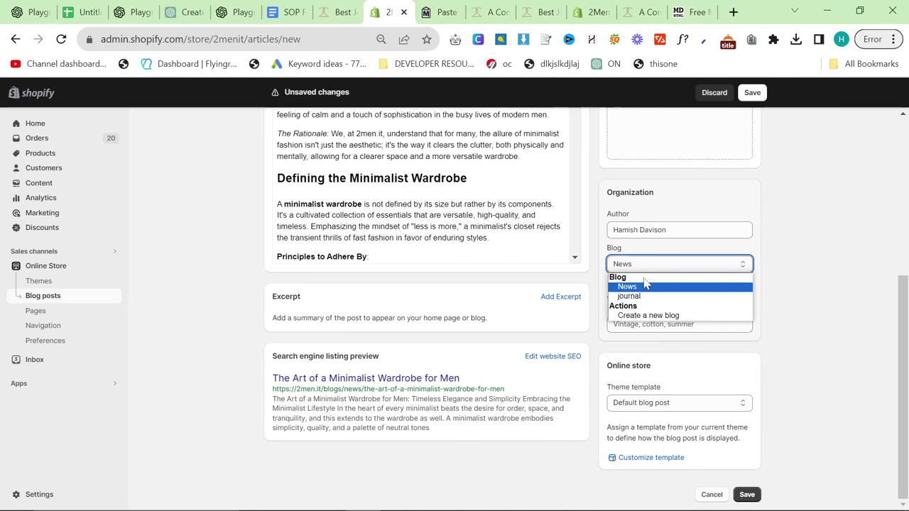
pyautogui.click(632, 298)
pyautogui.scroll(5, 687, 371)
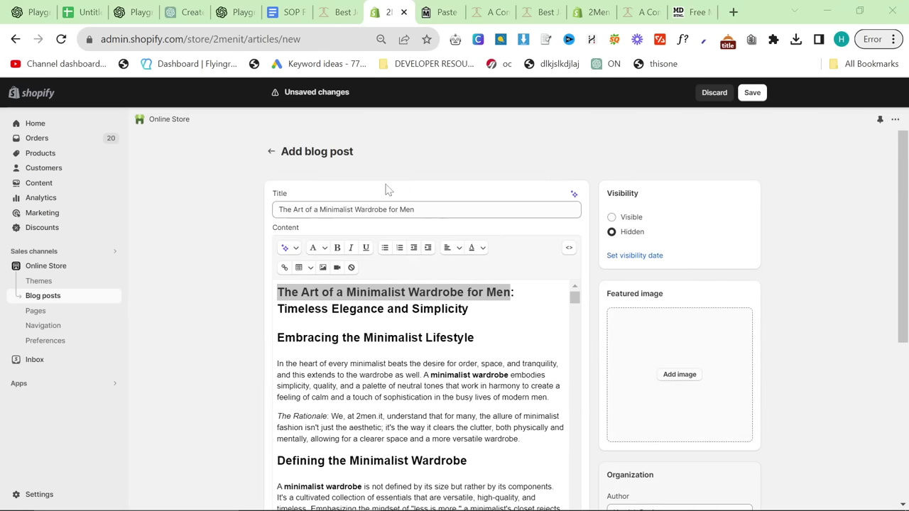
pyautogui.press('Escape')
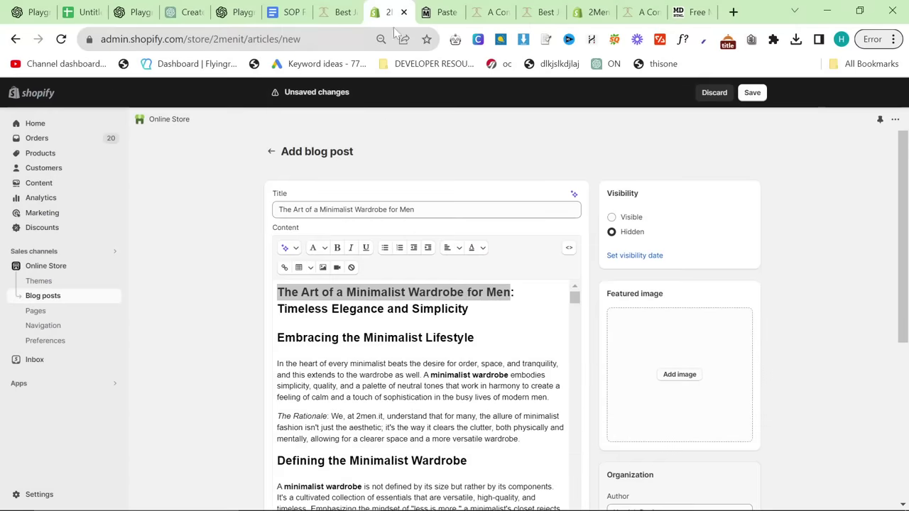
# Save ChatGPT's generated minimalist wardrobe image to Downloads as "The Art of a Minimalist Wardrobe for Men".
pyautogui.click(195, 8)
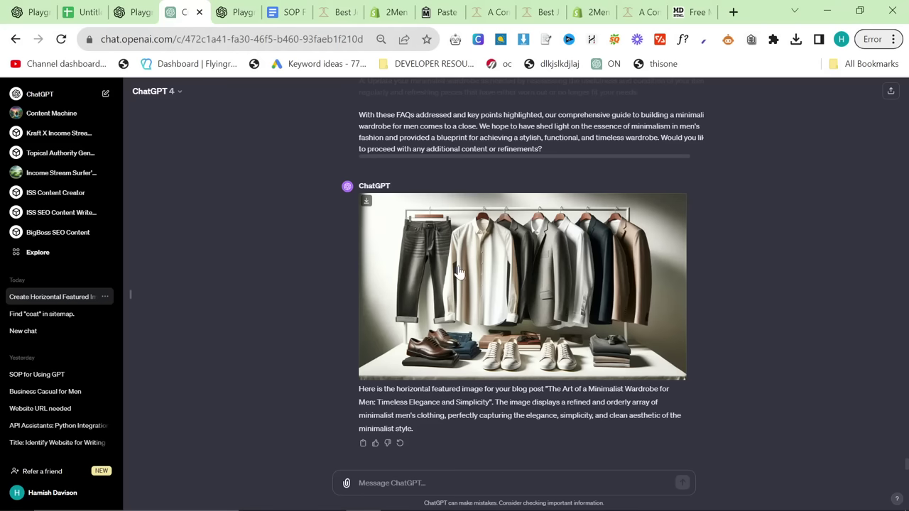
pyautogui.rightClick(458, 269)
pyautogui.click(417, 281)
pyautogui.click(425, 269)
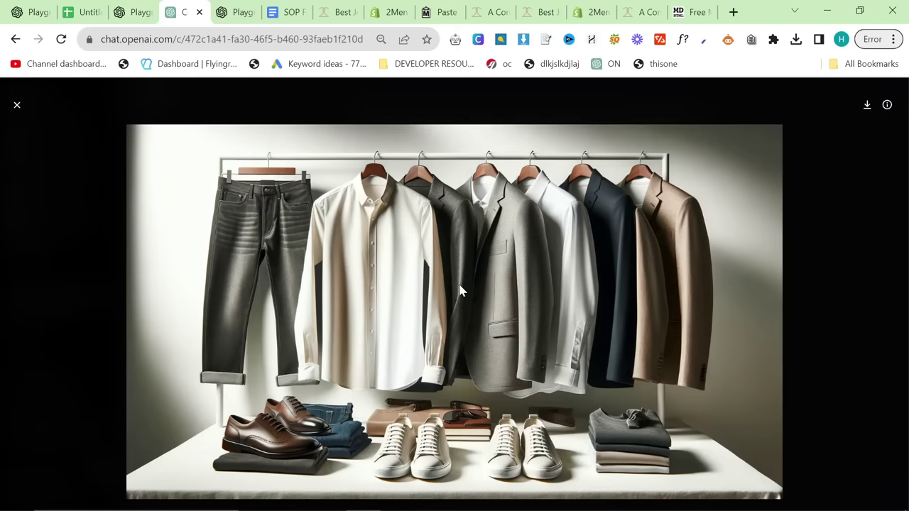
pyautogui.hotkey('ctrl', 's')
pyautogui.hotkey('ctrl', 'v')
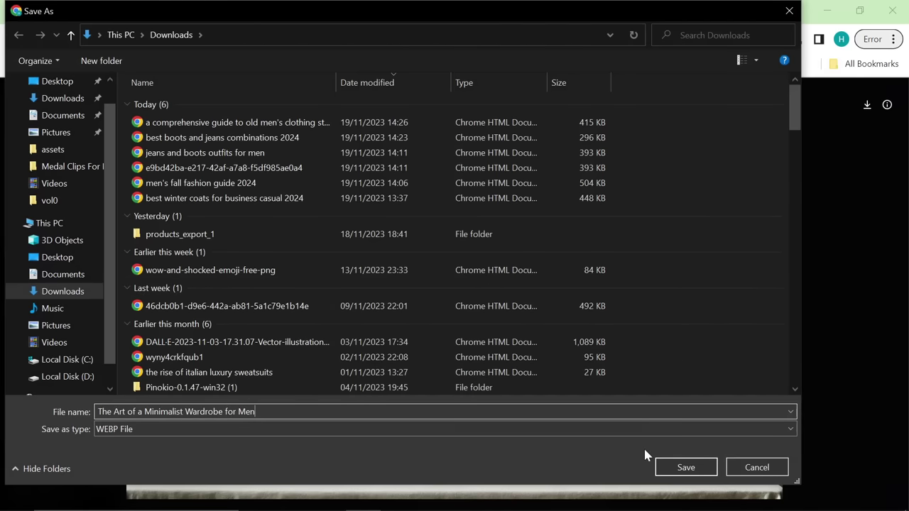
pyautogui.click(669, 468)
# Add the downloaded clothing rack image as the Shopify post's featured image and save the post.
pyautogui.click(384, 12)
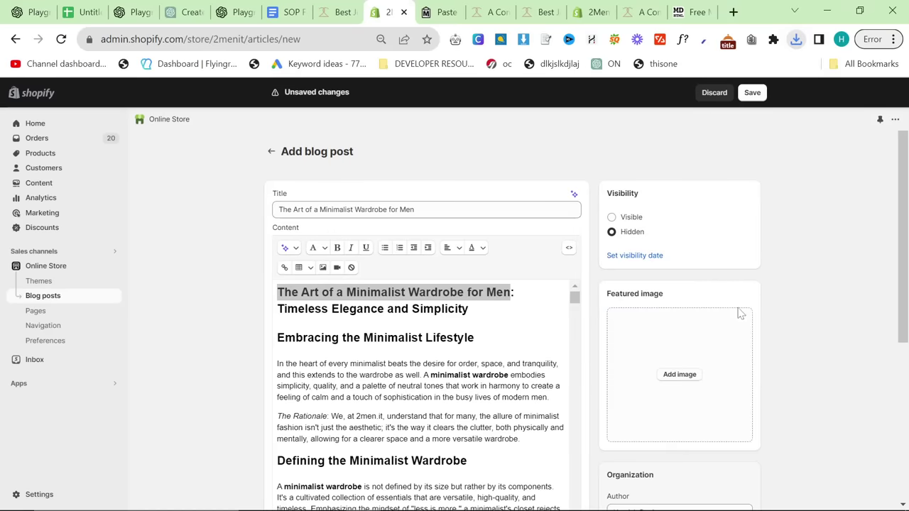
pyautogui.click(680, 373)
pyautogui.doubleClick(220, 124)
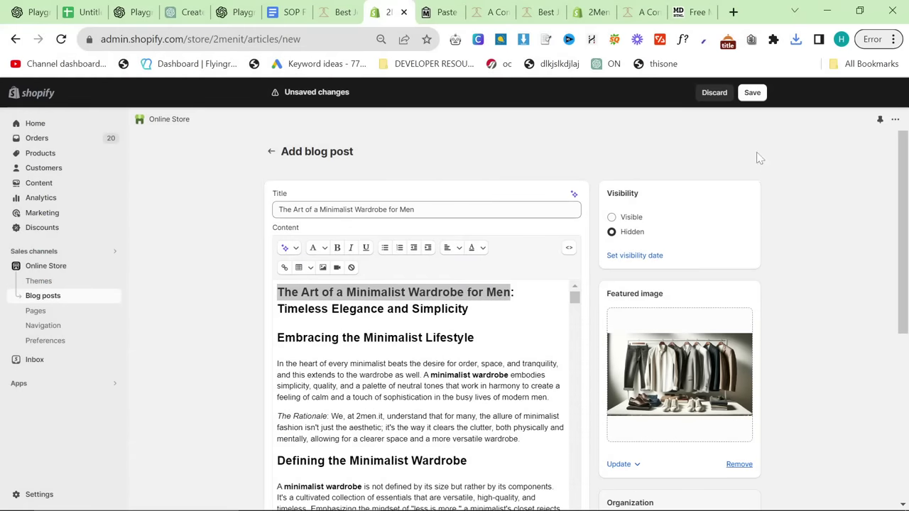
pyautogui.click(751, 93)
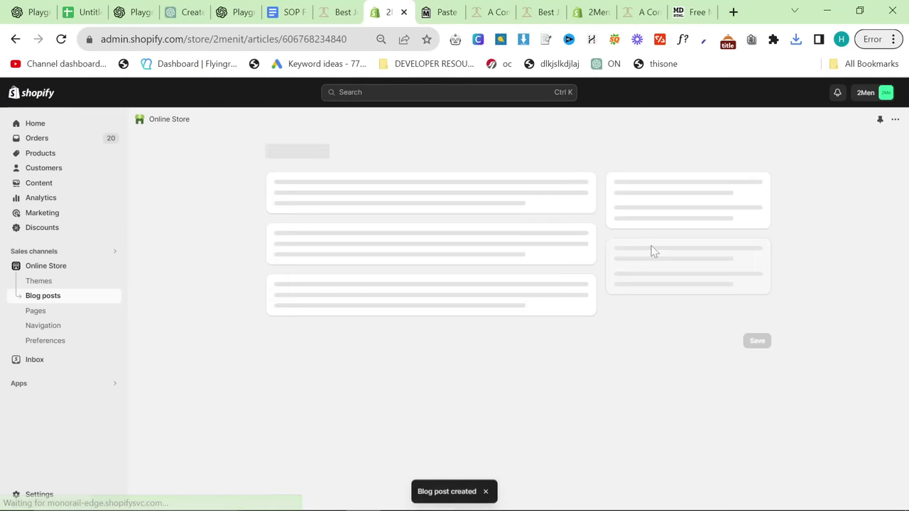
# Preview the minimalist wardrobe post in the store and examine its table of contents, images, links and key takeaways table.
pyautogui.click(639, 150)
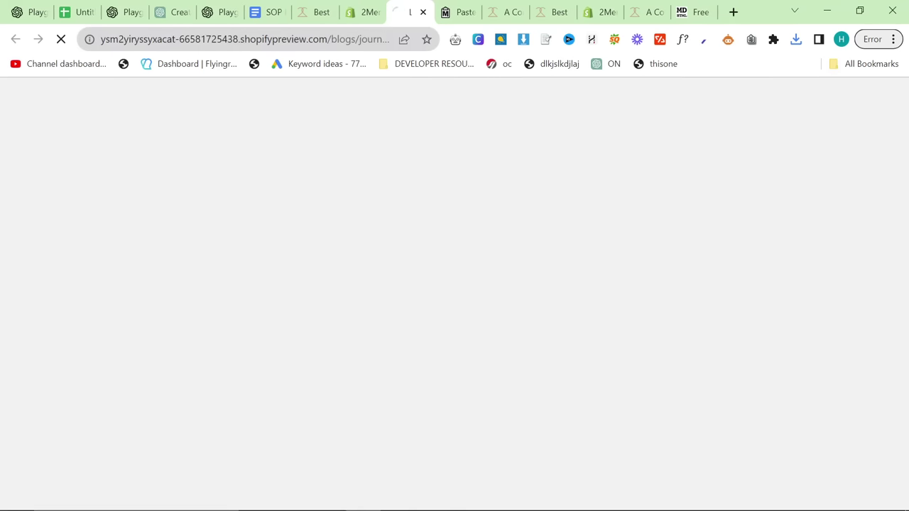
pyautogui.scroll(-2, 420, 238)
pyautogui.scroll(-15, 420, 238)
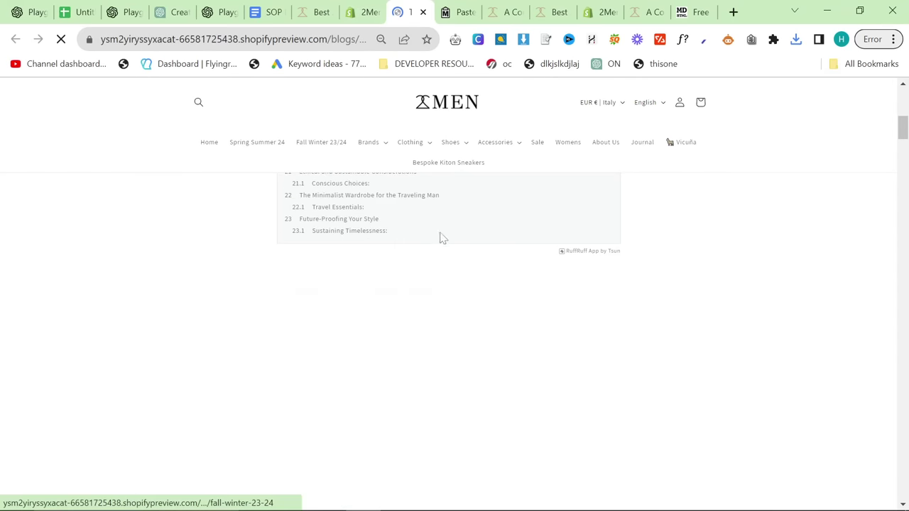
pyautogui.scroll(-15, 480, 306)
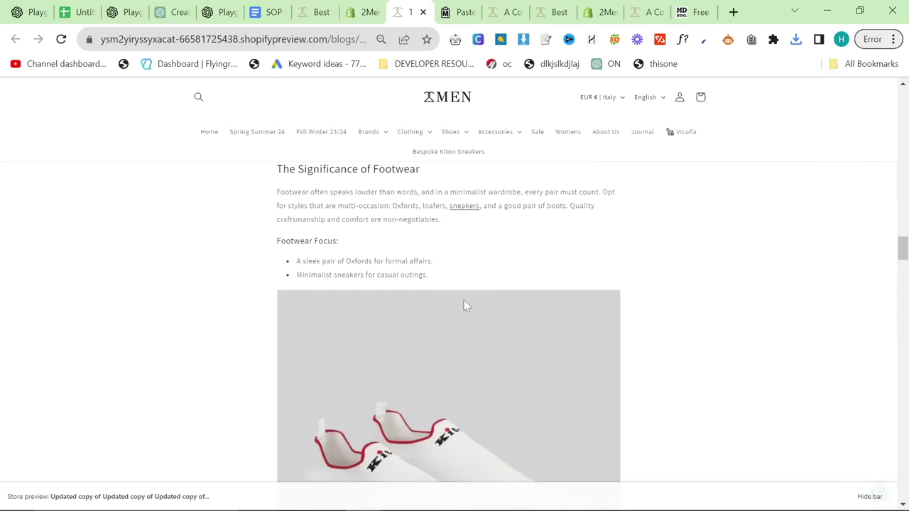
pyautogui.scroll(-15, 409, 276)
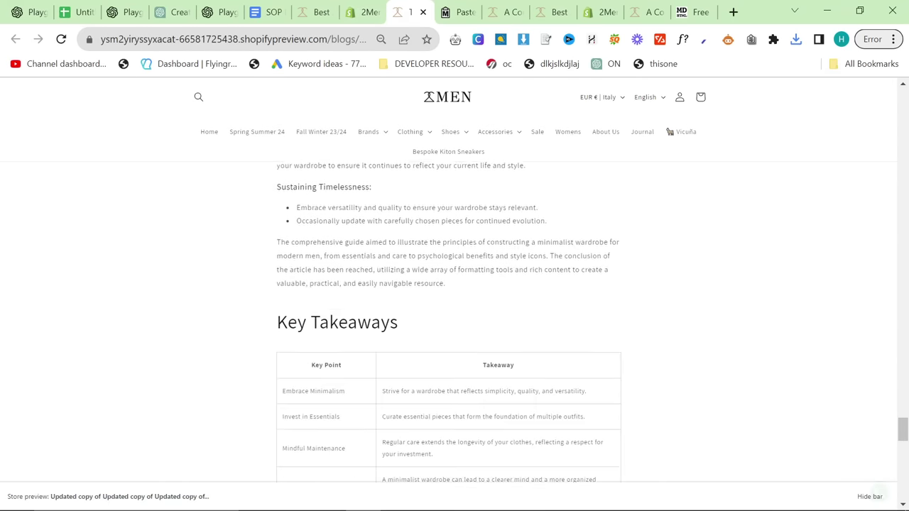
pyautogui.scroll(5, 408, 276)
pyautogui.scroll(5, 449, 320)
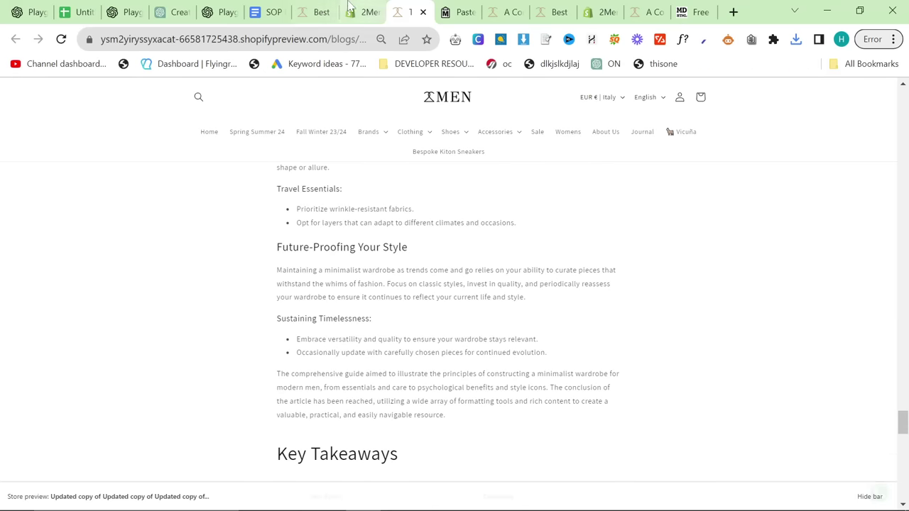
# Reopen the minimalist wardrobe post from the blog posts list, set "The Art of a Minimalist Wardrobe for Men" as featured image, and save.
pyautogui.click(350, 14)
pyautogui.click(277, 151)
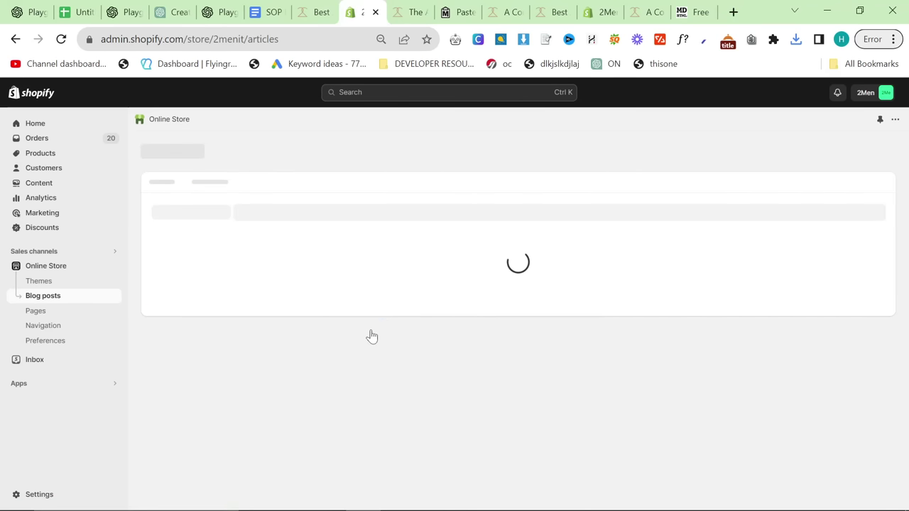
pyautogui.hotkey('ctrl', '-')
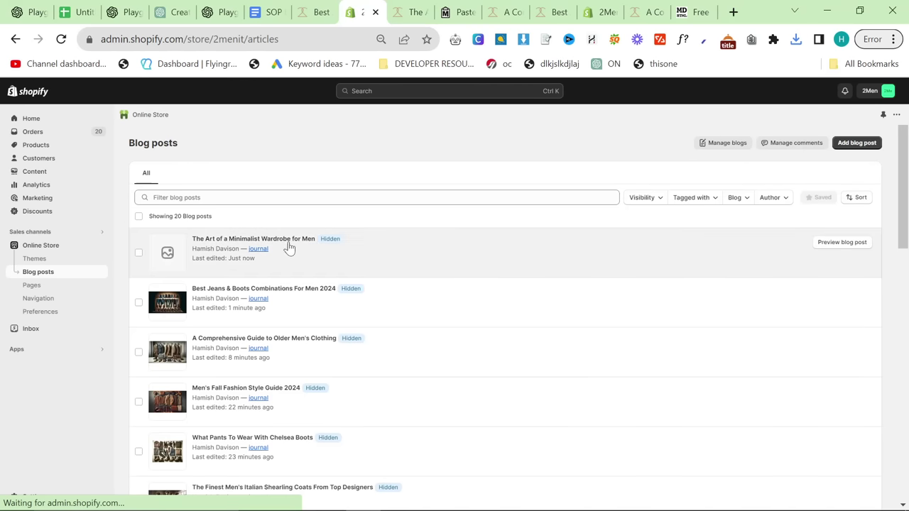
pyautogui.click(288, 246)
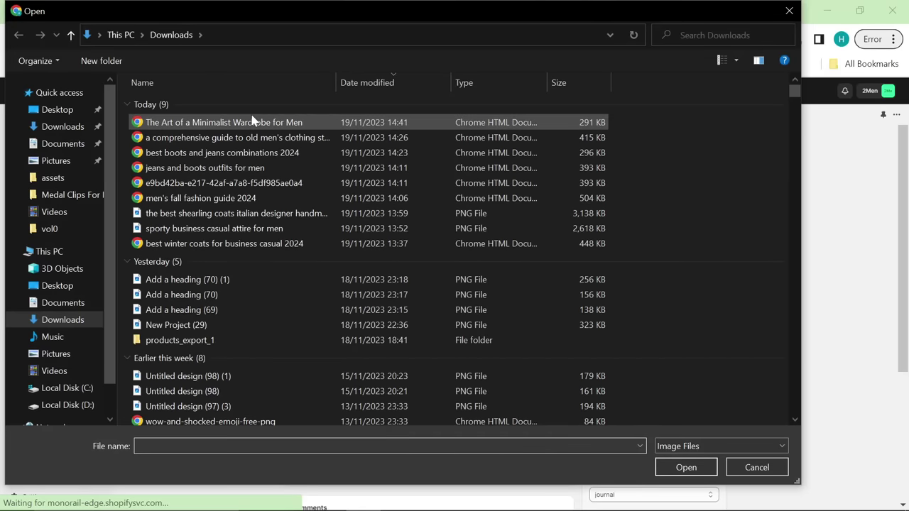
pyautogui.click(270, 122)
pyautogui.click(684, 465)
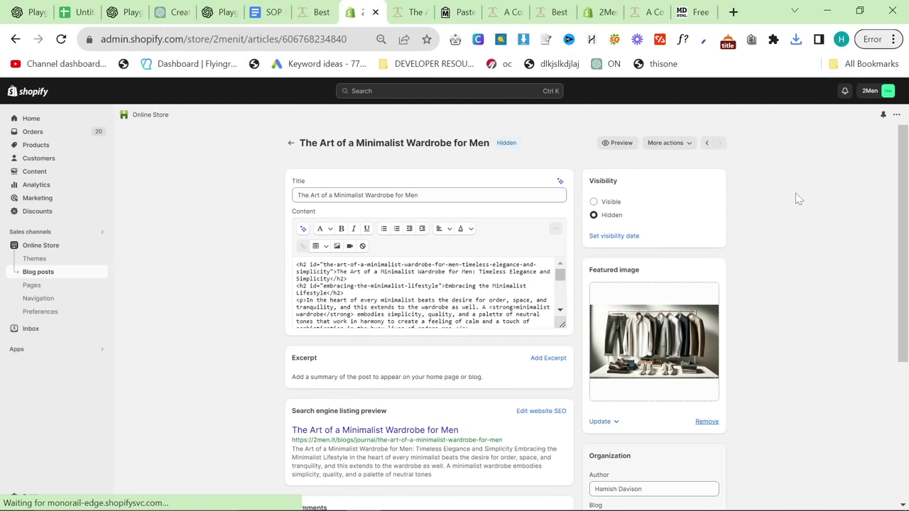
pyautogui.click(719, 92)
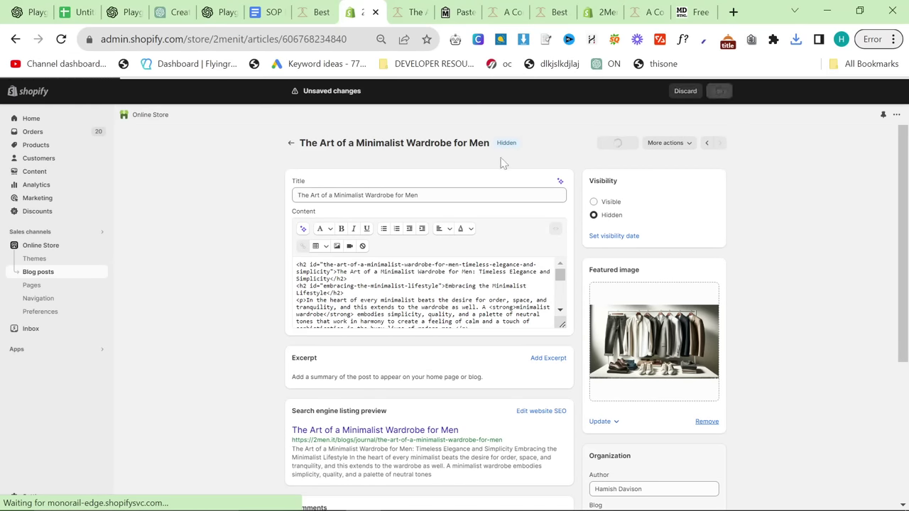
# Copy the link of the men's business casual winter coats article from the store preview's journal and switch to Google Search Console.
pyautogui.click(408, 11)
pyautogui.press('F5')
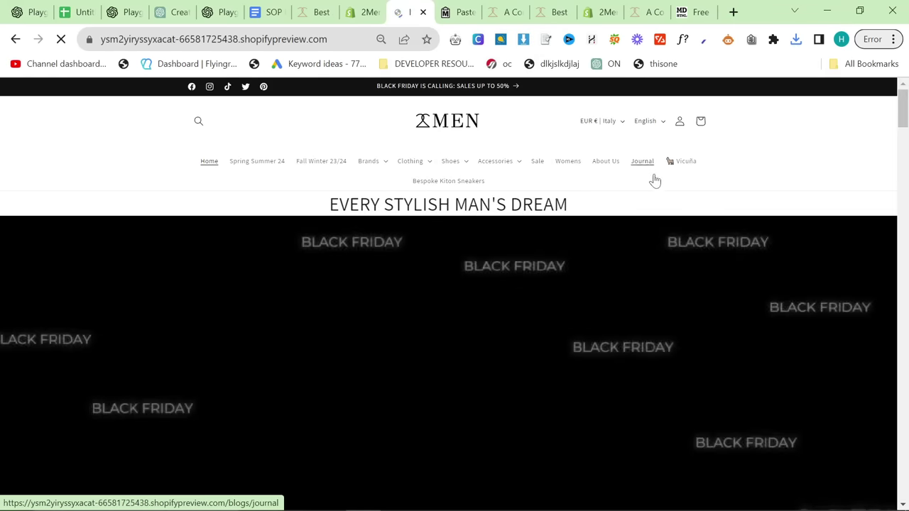
pyautogui.click(643, 162)
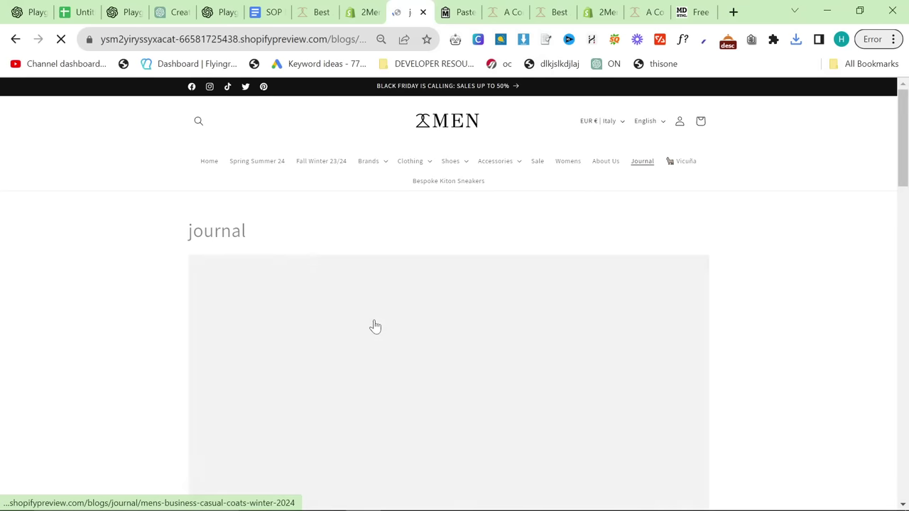
pyautogui.scroll(-2, 375, 326)
pyautogui.rightClick(416, 233)
pyautogui.click(466, 353)
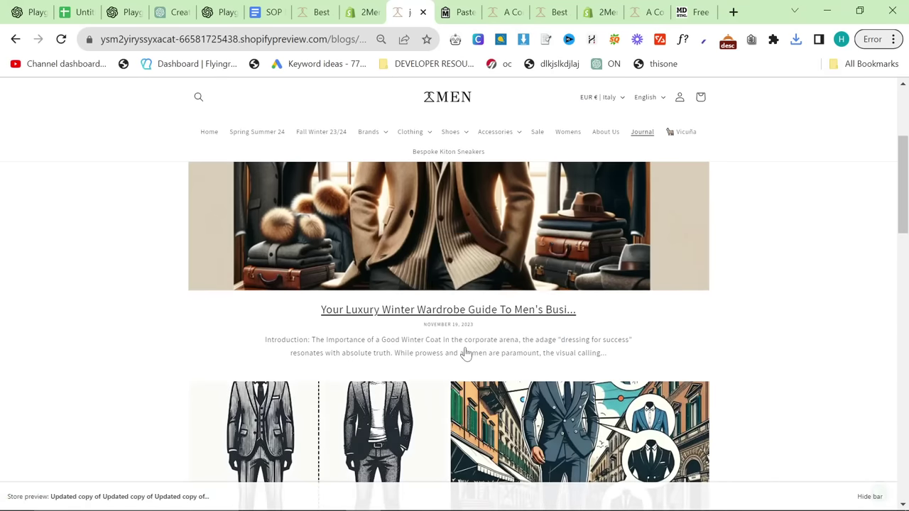
pyautogui.hotkey('alt', 'Tab')
pyautogui.click(402, 268)
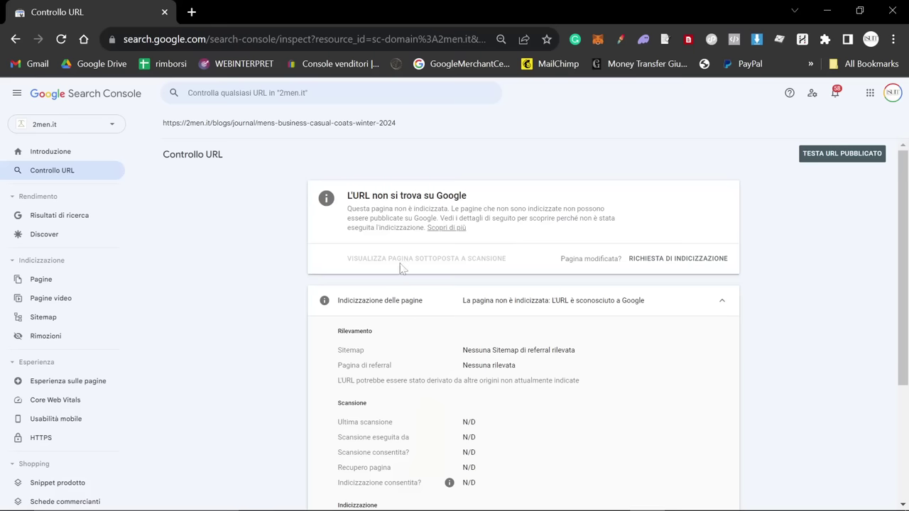
# Try to inspect the copied shopifypreview.com link of the winter coats article in the 2men.it property.
pyautogui.click(348, 87)
pyautogui.hotkey('ctrl', 'v')
pyautogui.press('Return')
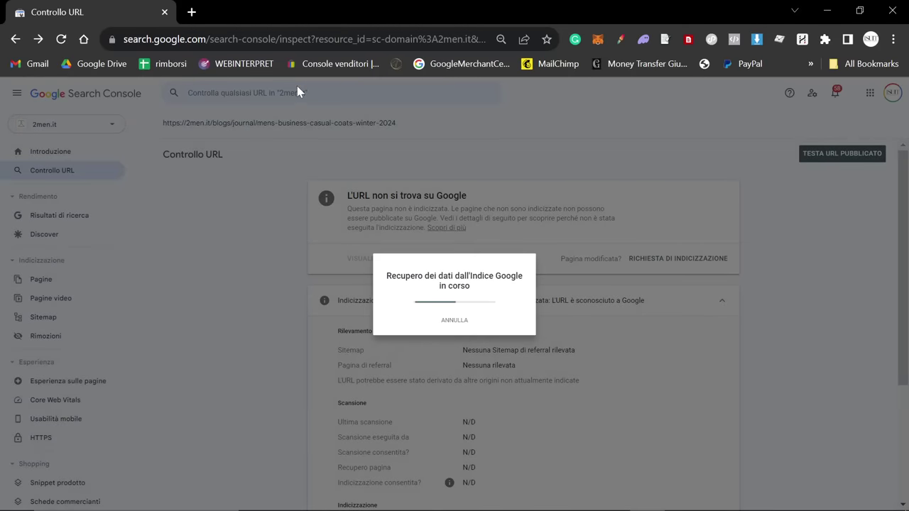
pyautogui.click(559, 325)
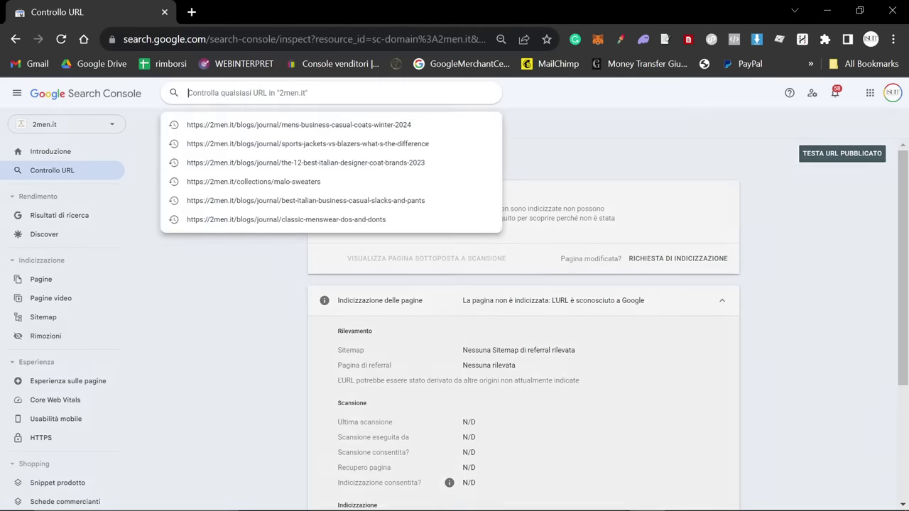
pyautogui.write('1725438.shopifypreview.com/blogs/journal/mens-business-casual-coats-winter-2024')
pyautogui.press('Return')
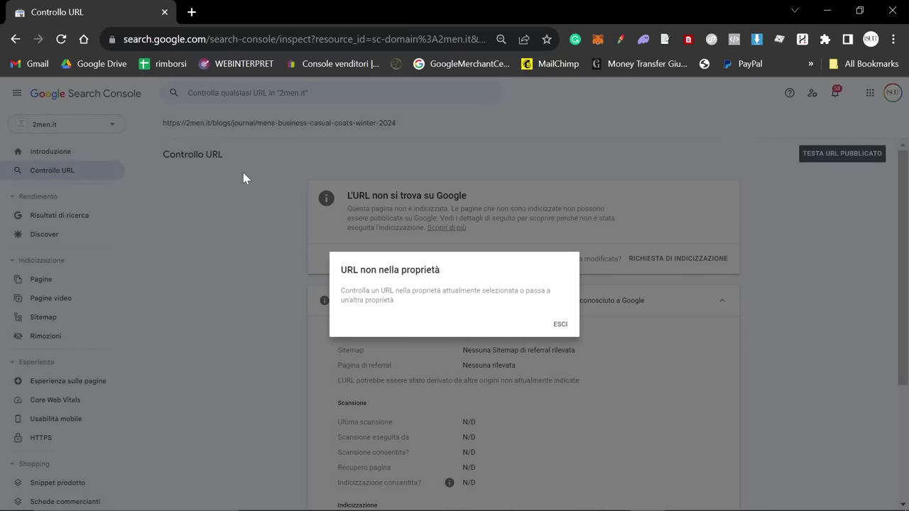
pyautogui.click(560, 325)
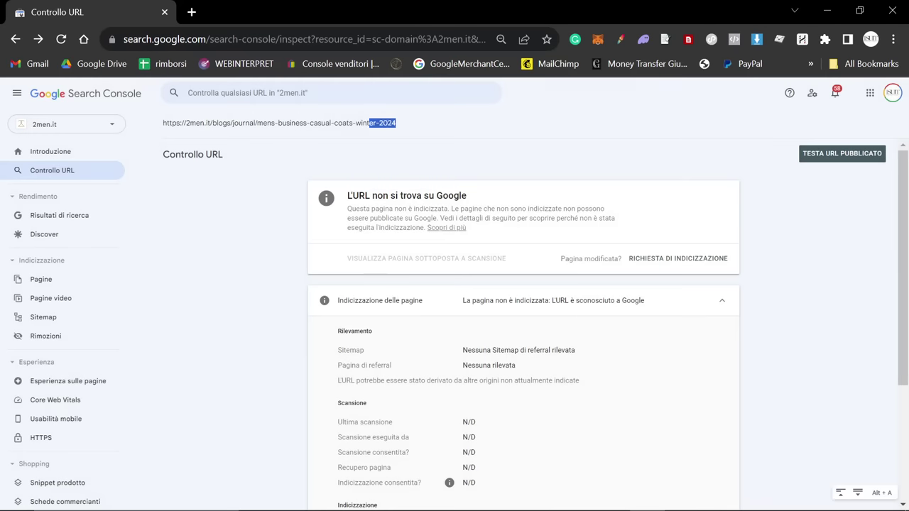
pyautogui.click(263, 97)
pyautogui.write('https://2men.it/blogs/journal/mens-business-casual-coats-winter-2024')
pyautogui.press('Return')
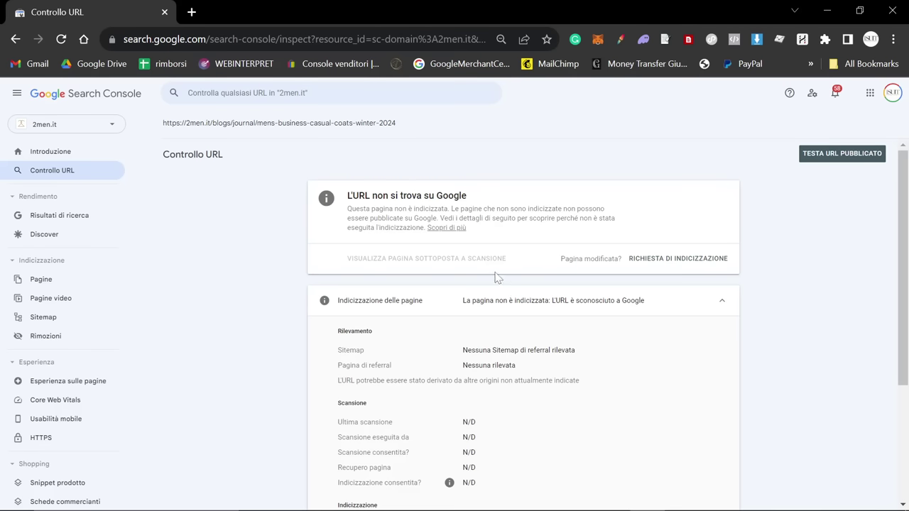
pyautogui.click(69, 169)
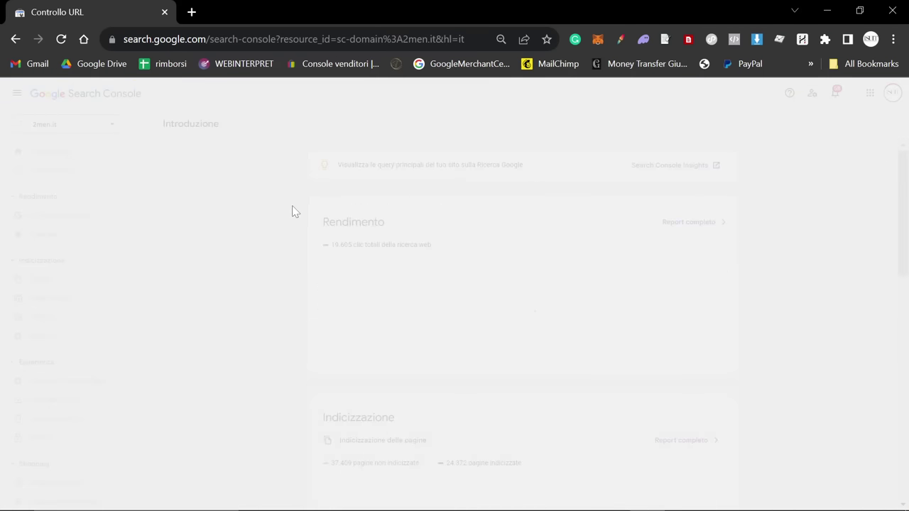